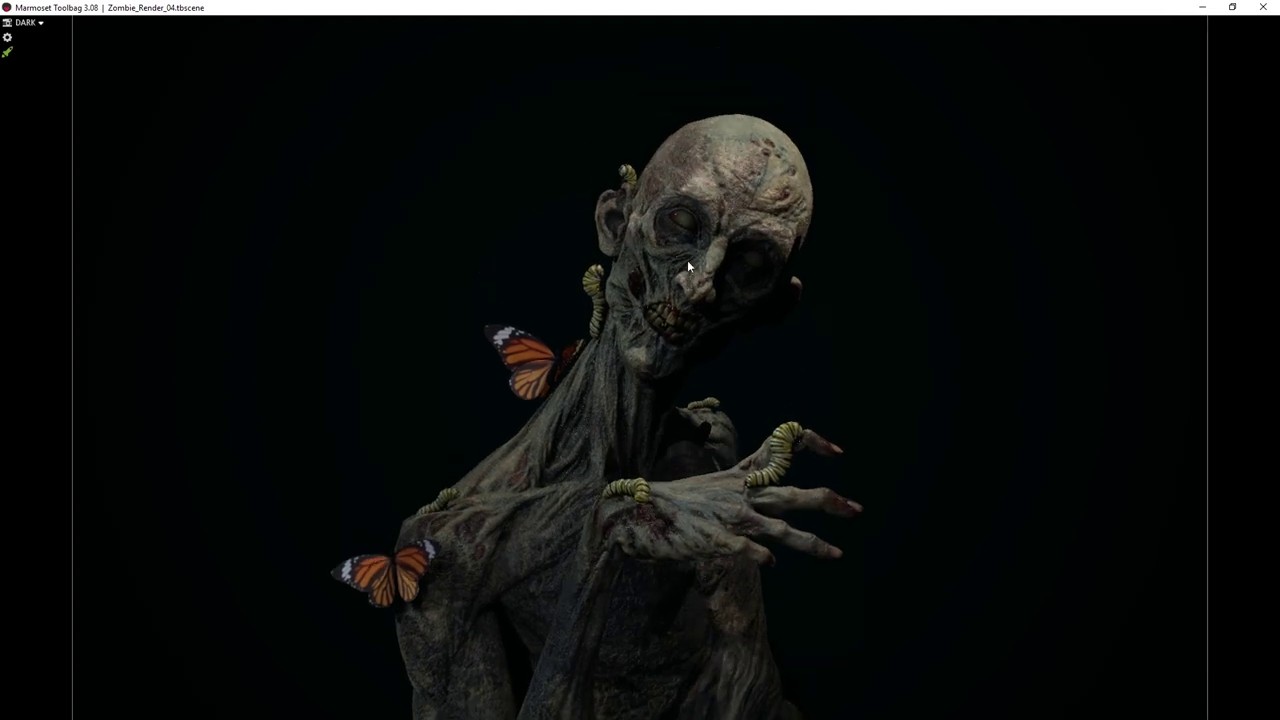
Examine the zombie's head, face, hand and torso in the dark render scene, close up and from several angles.
left_click_drag(657, 256, 674, 264, "alt")
right_click_drag(674, 264, 693, 339, "alt")
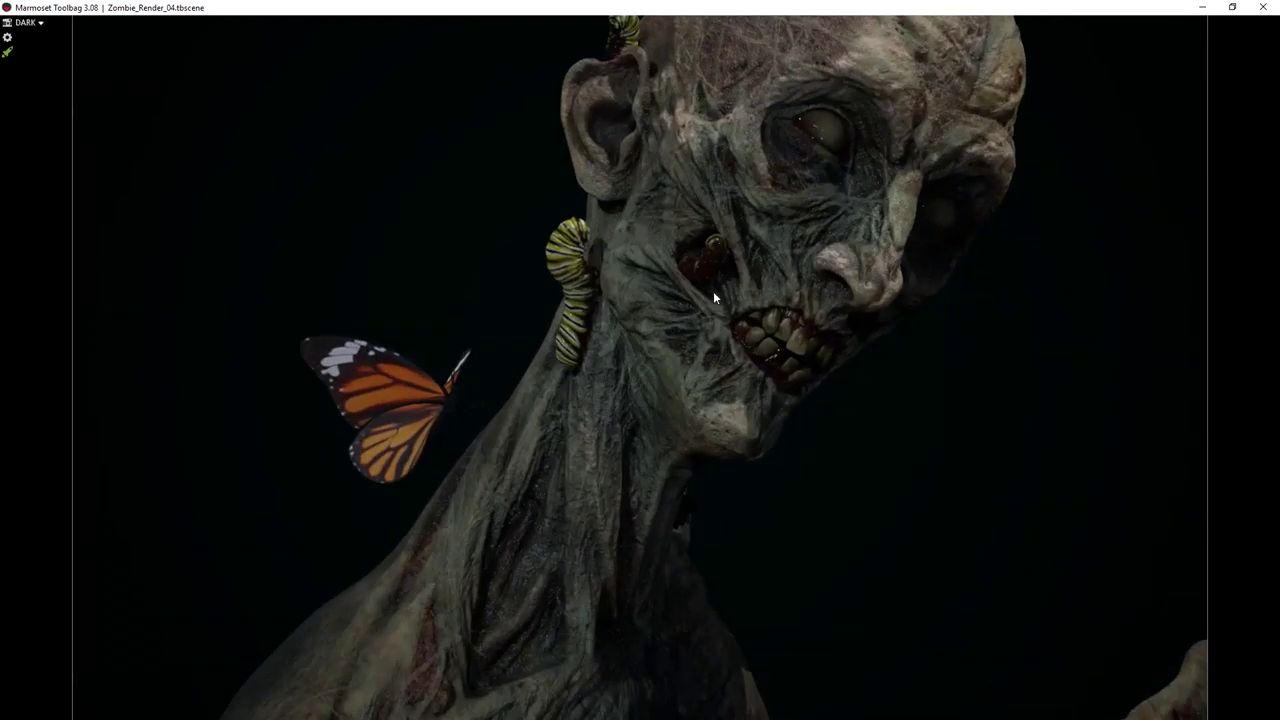
middle_click_drag(713, 291, 740, 286, "alt")
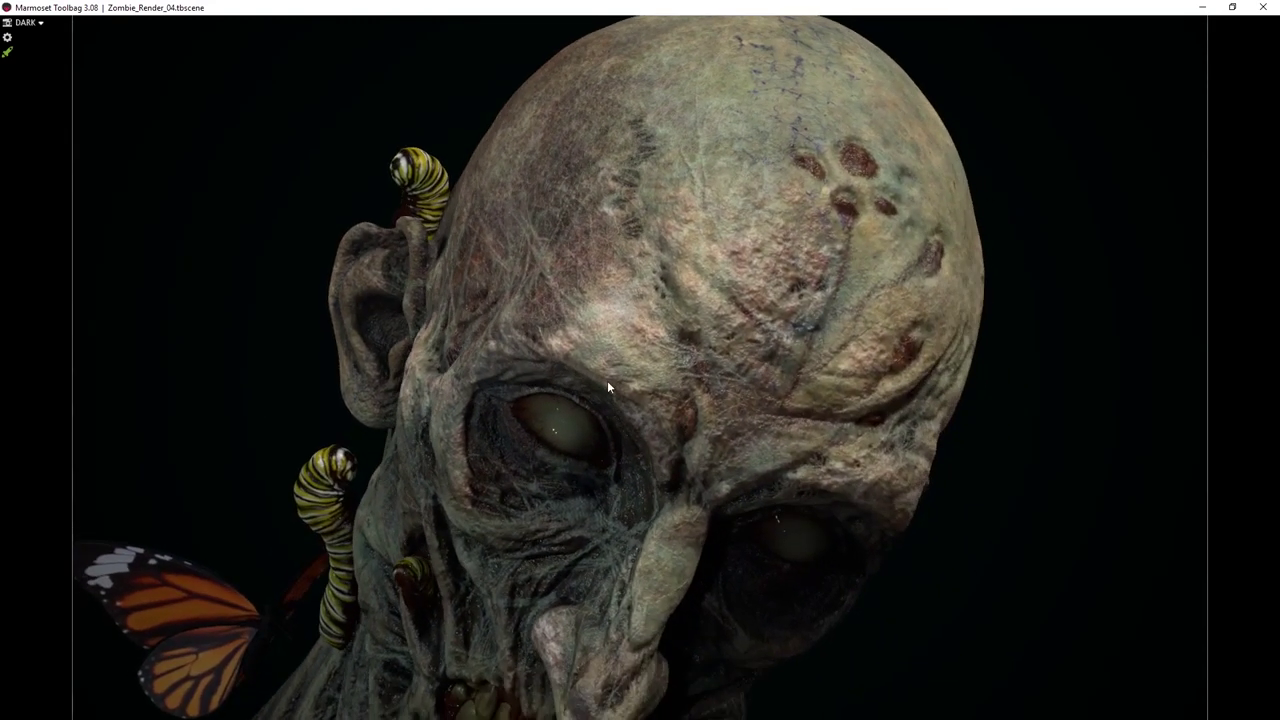
left_click_drag(607, 381, 751, 320, "alt")
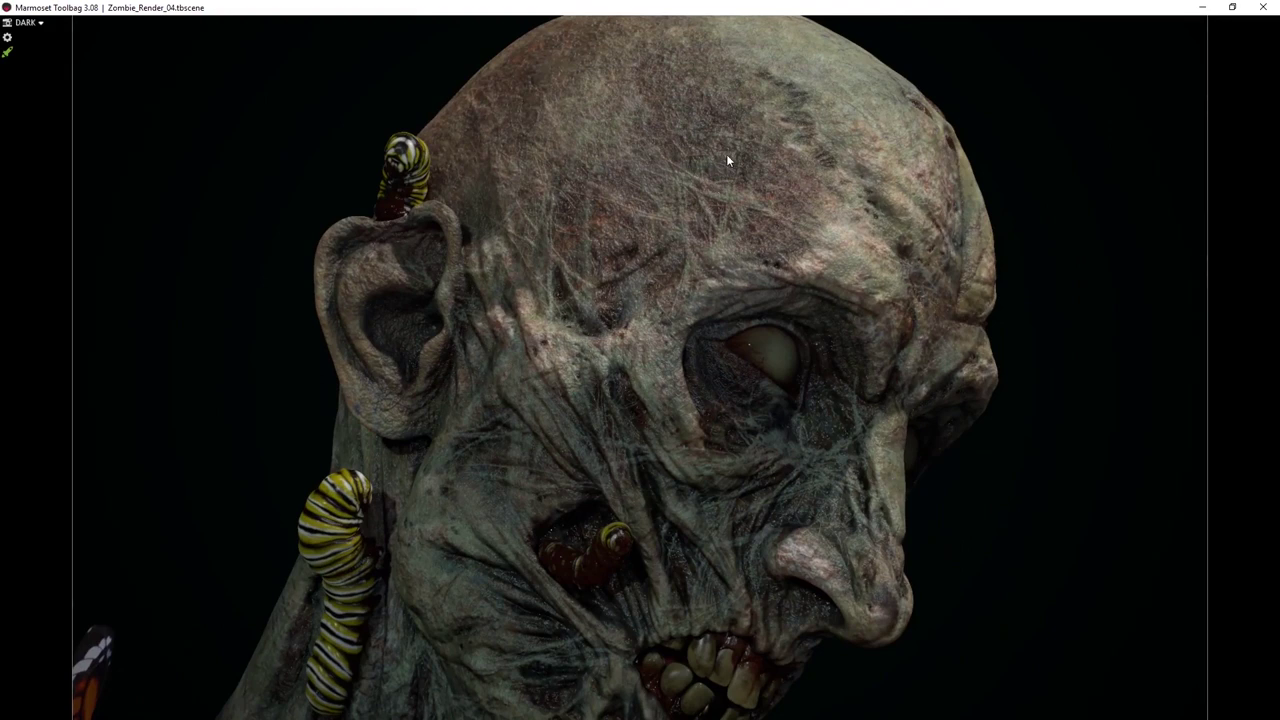
left_click_drag(768, 258, 656, 363)
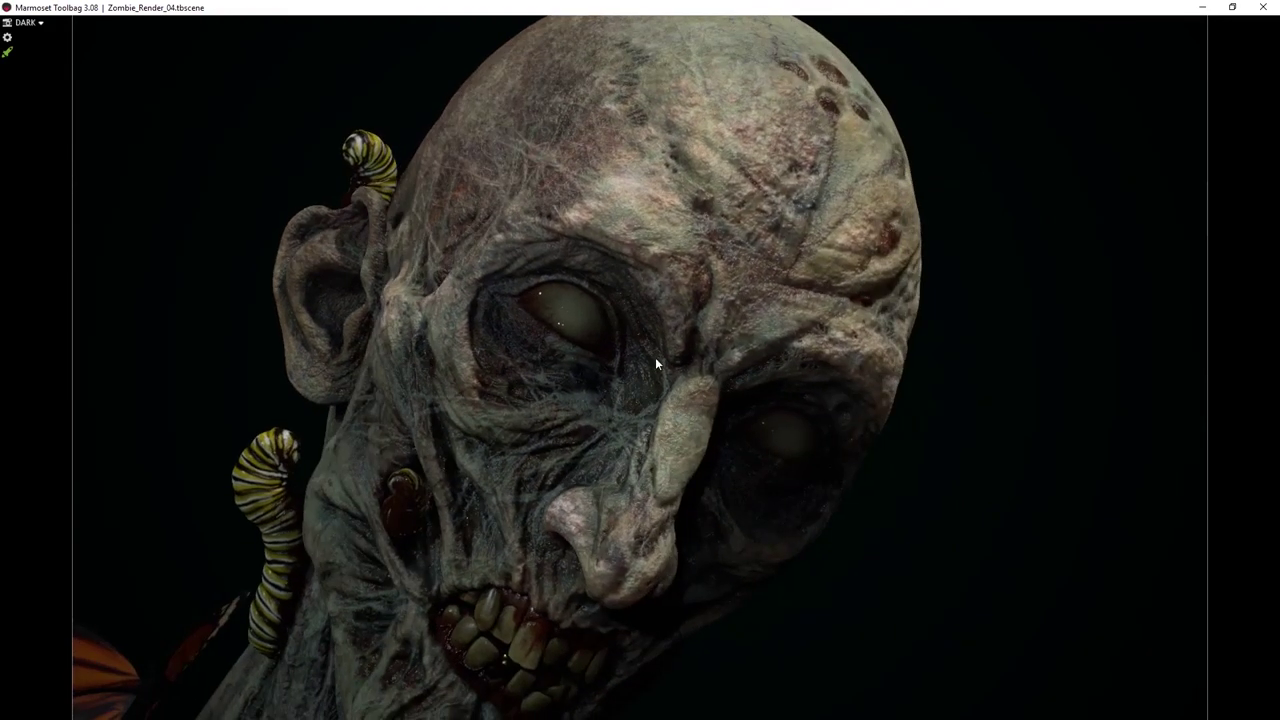
scroll(621, 376, "down", 3)
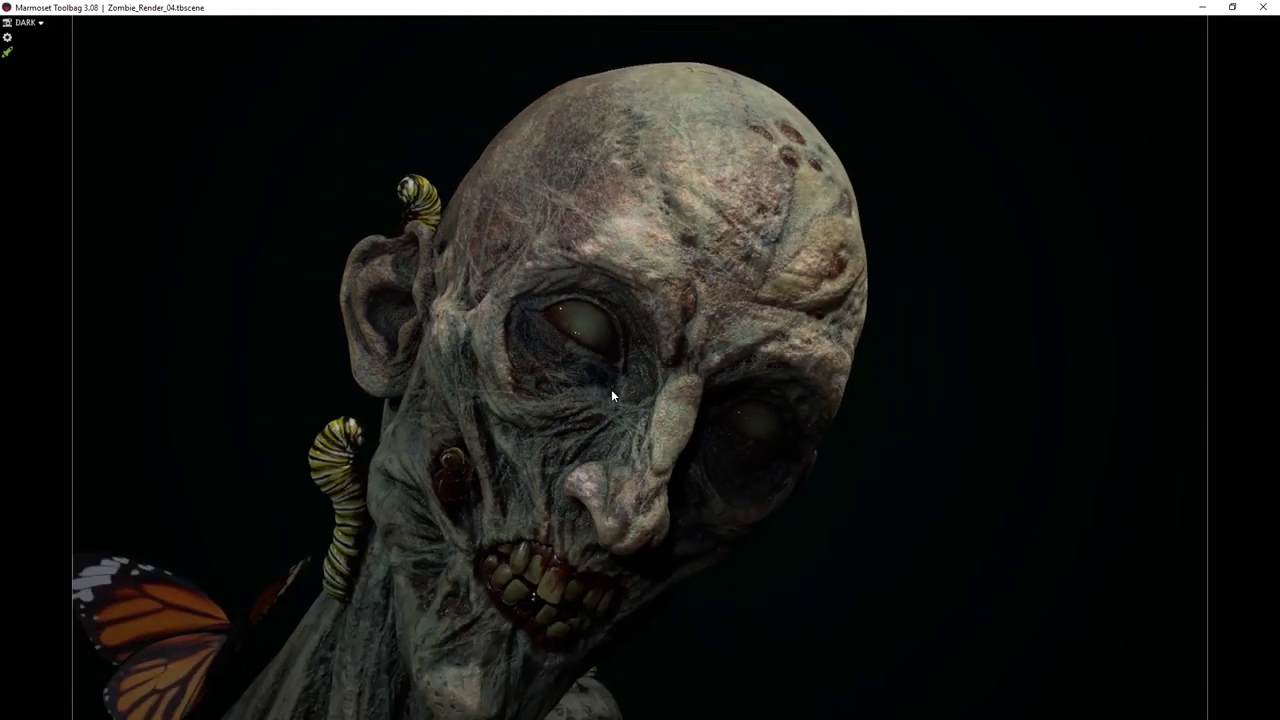
middle_click_drag(611, 389, 670, 374, "alt")
right_click_drag(680, 450, 648, 390, "alt")
left_click_drag(648, 390, 588, 309, "alt")
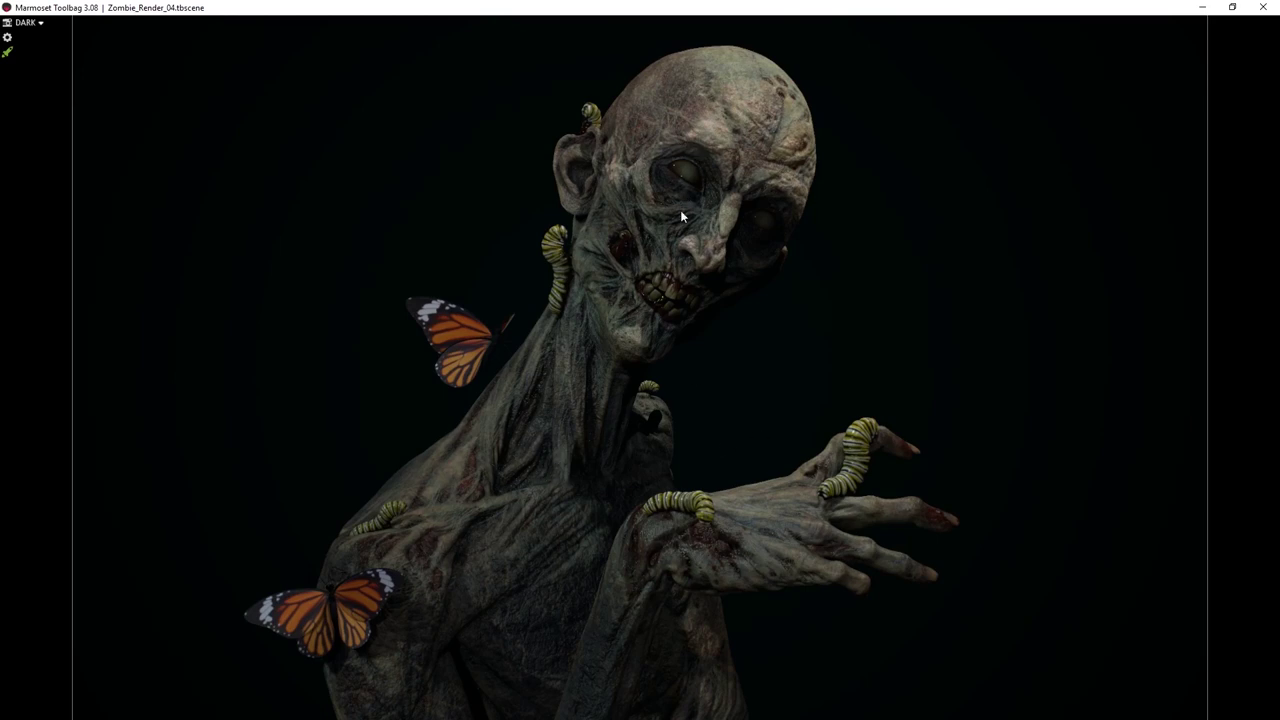
middle_click_drag(604, 415, 632, 368)
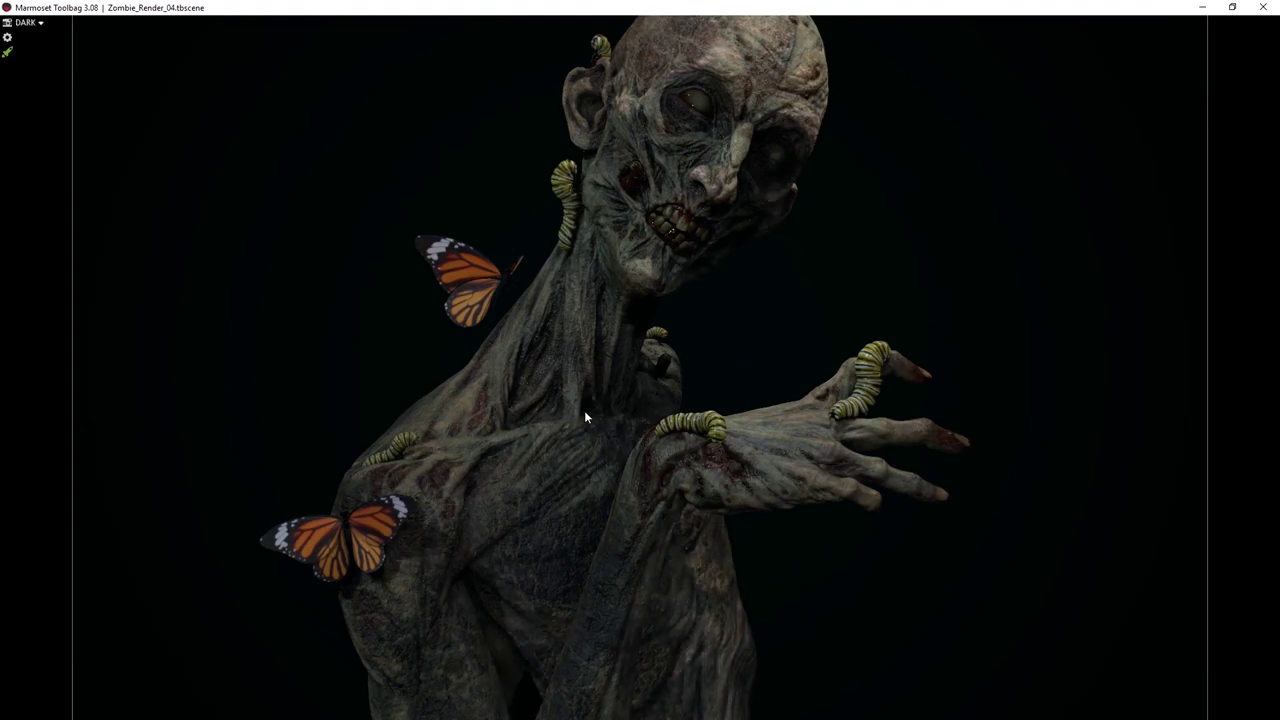
left_click_drag(680, 426, 504, 316)
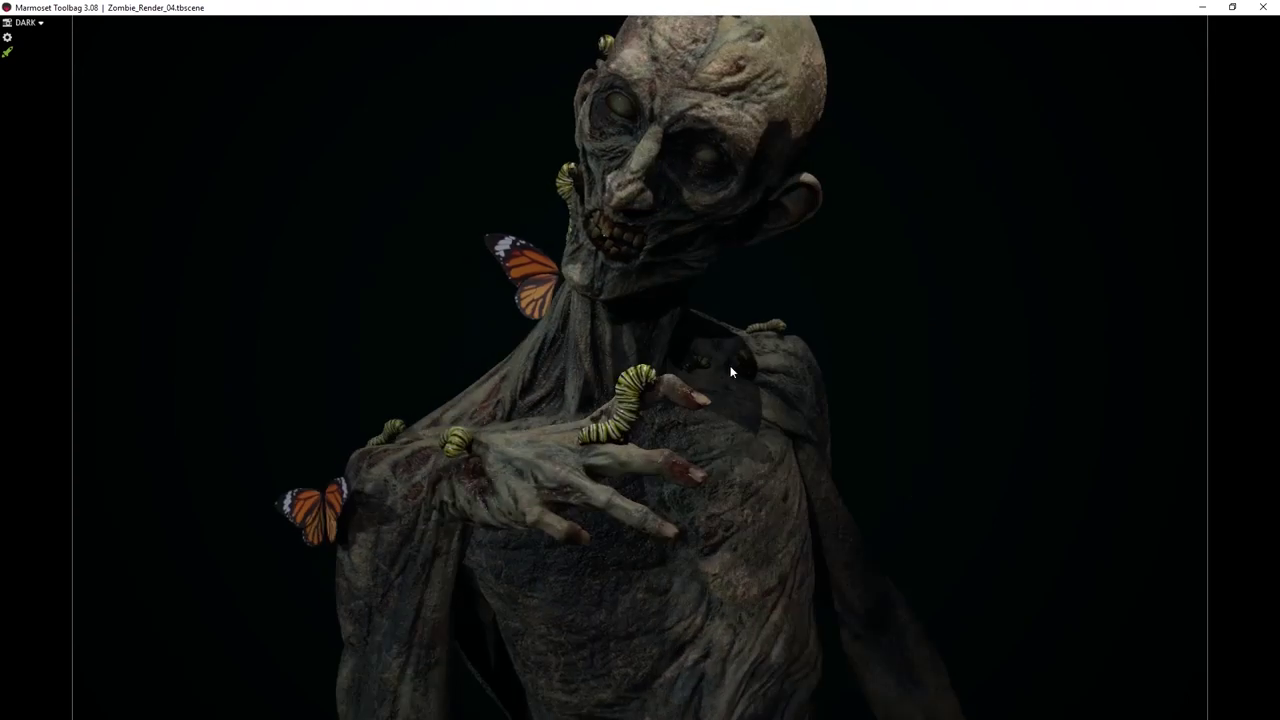
left_click_drag(757, 315, 789, 372)
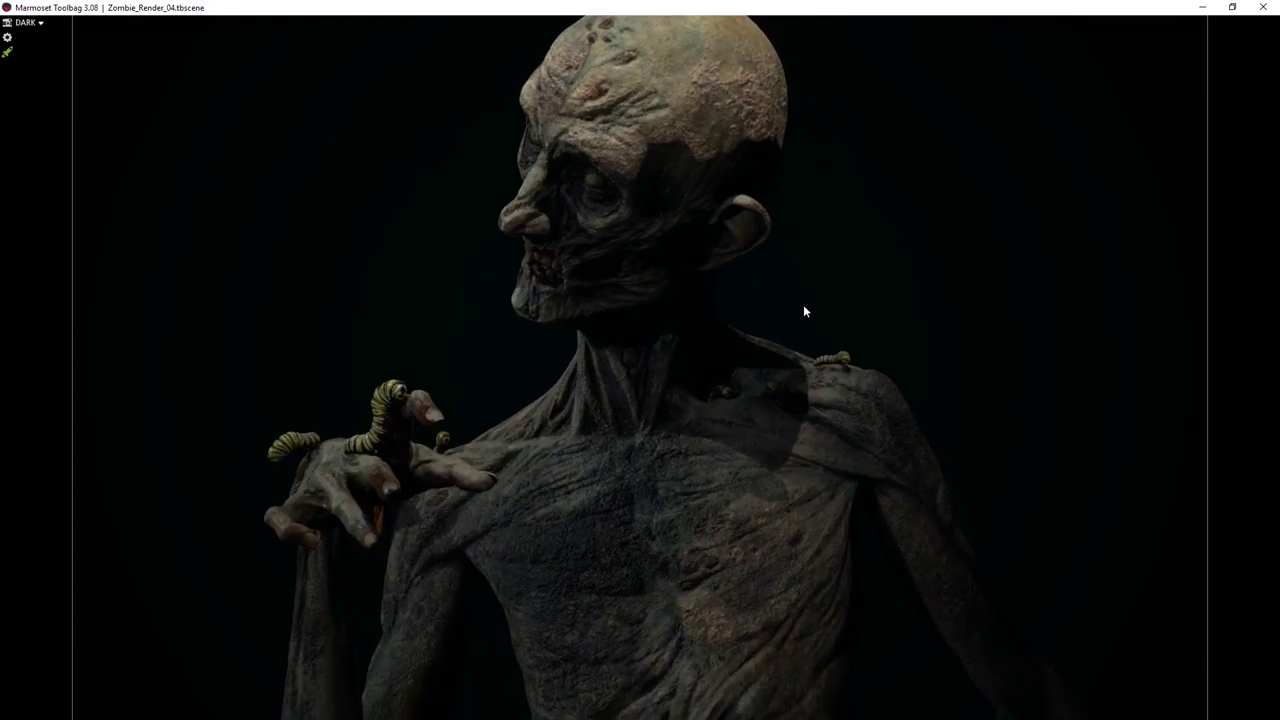
Switch to the browser and read the Micro Skins: Body Parts article from its introduction to the arm micro skin map.
key("alt+Tab")
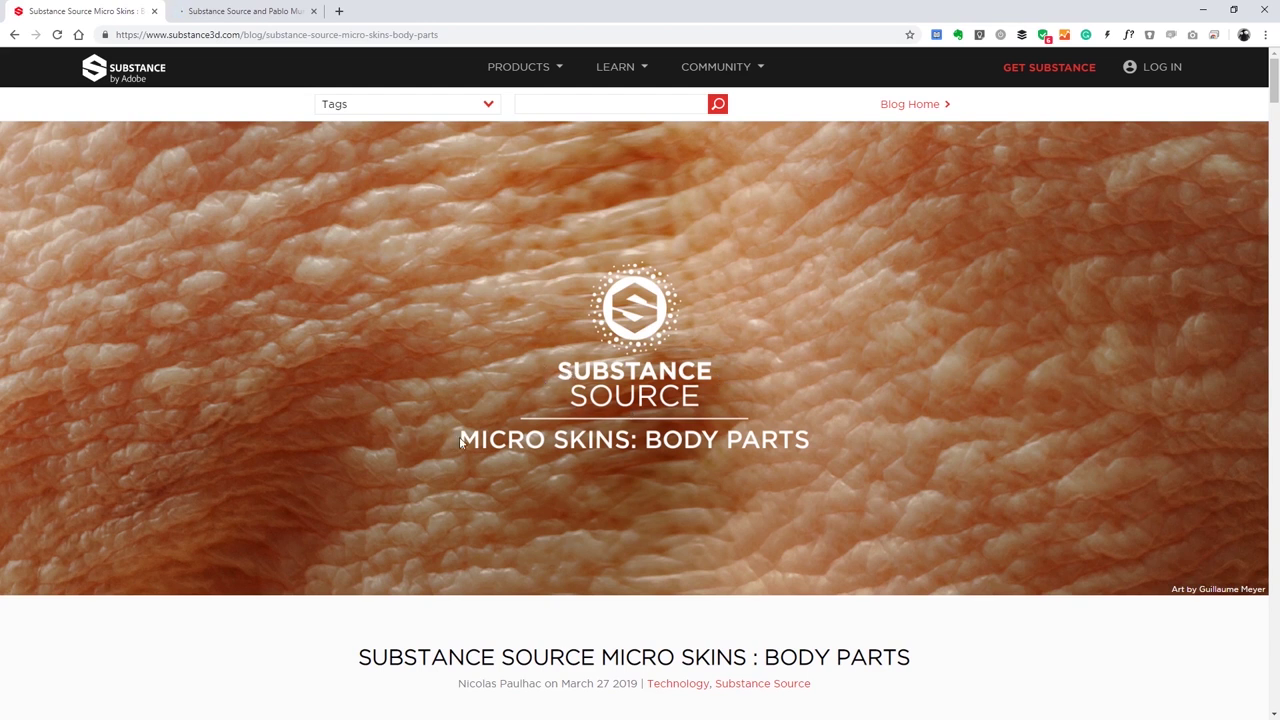
scroll(678, 438, "down", 3)
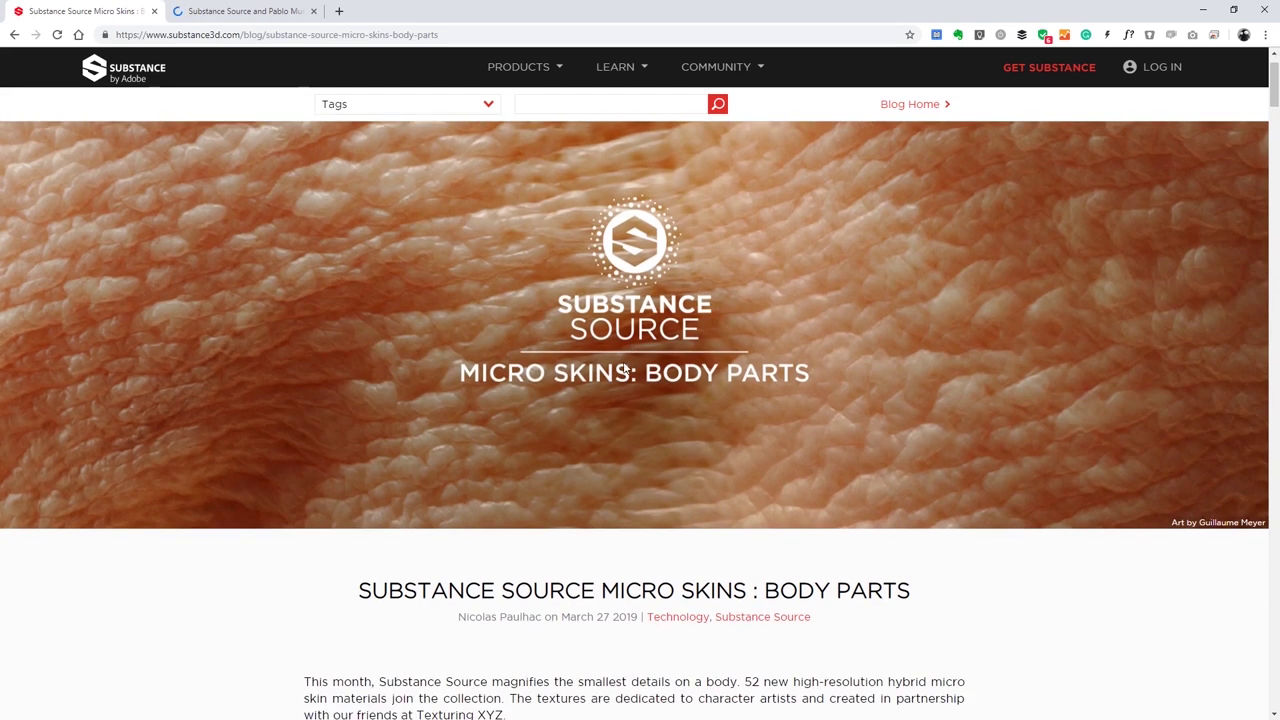
scroll(826, 331, "up", 1)
scroll(826, 331, "down", 2)
scroll(826, 331, "down", 2)
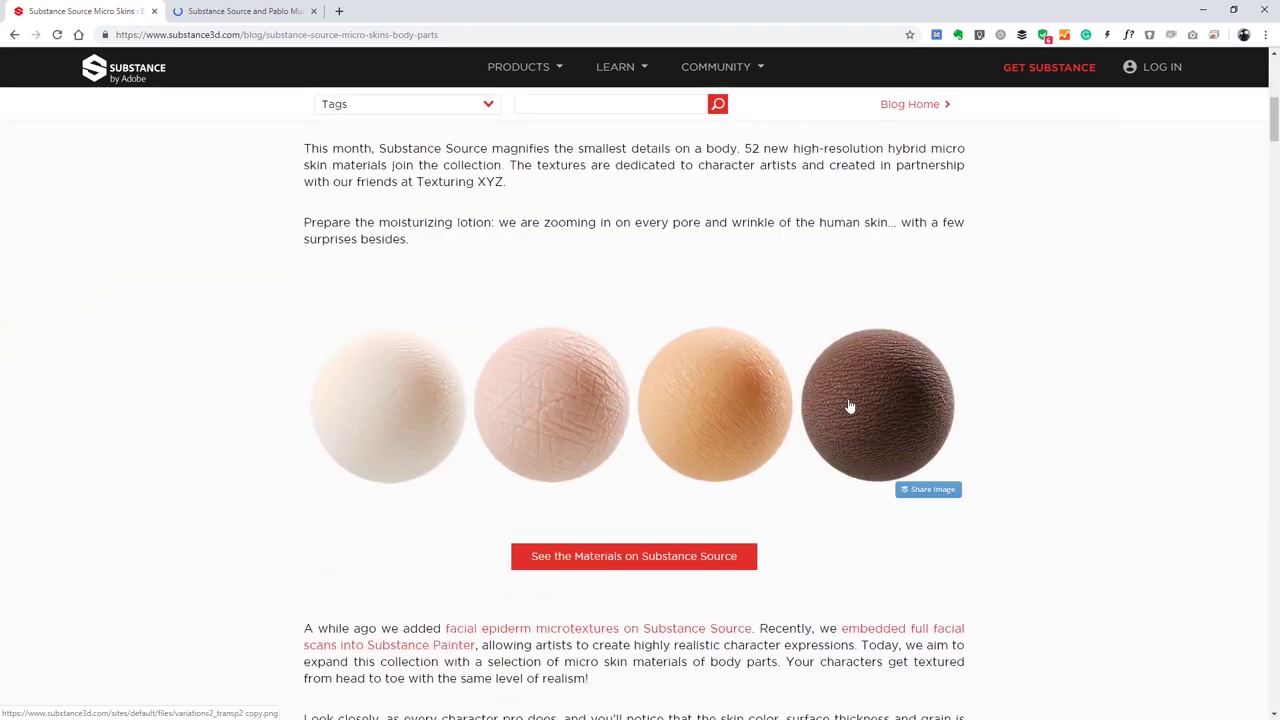
scroll(772, 306, "down", 1)
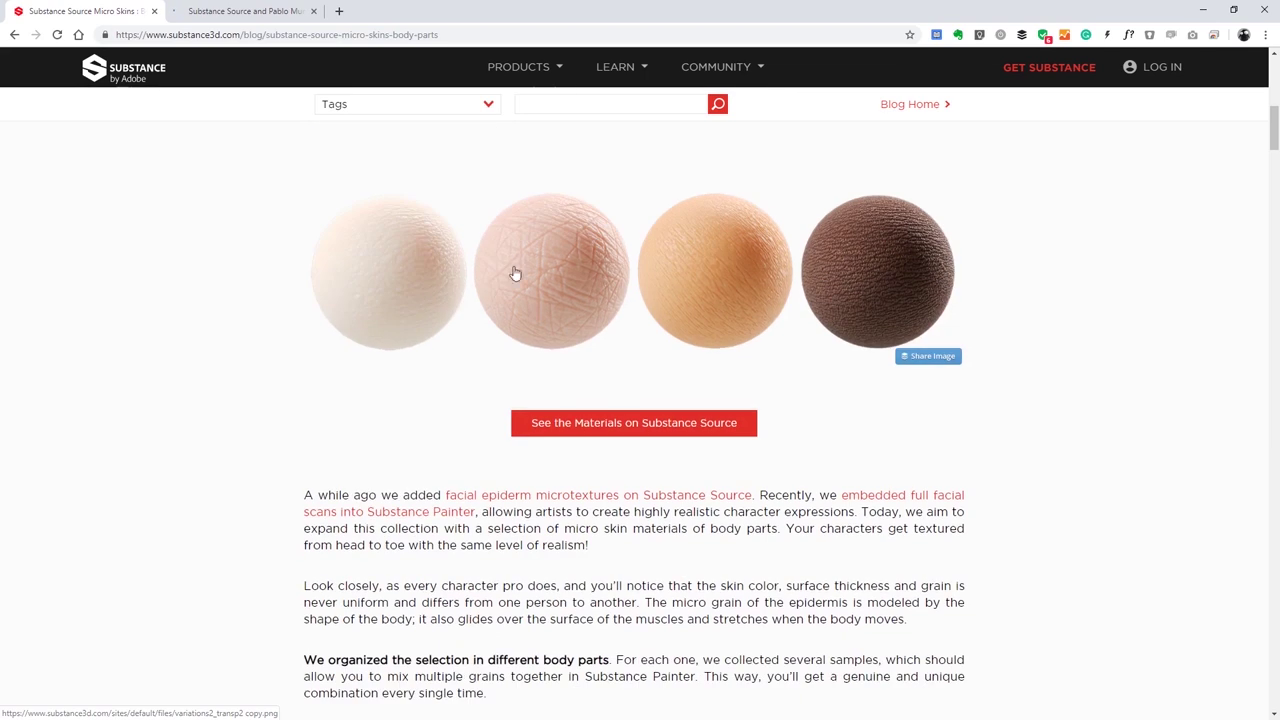
scroll(960, 280, "down", 3)
scroll(820, 320, "down", 8)
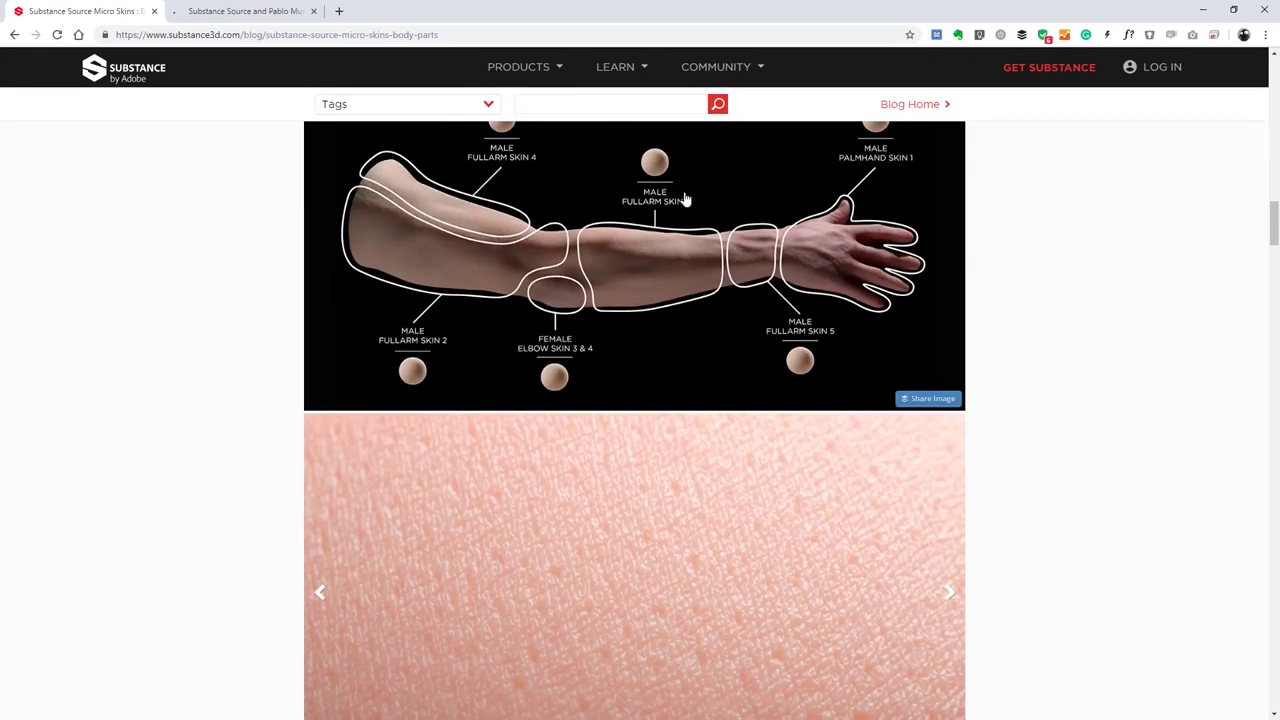
scroll(670, 240, "up", 1)
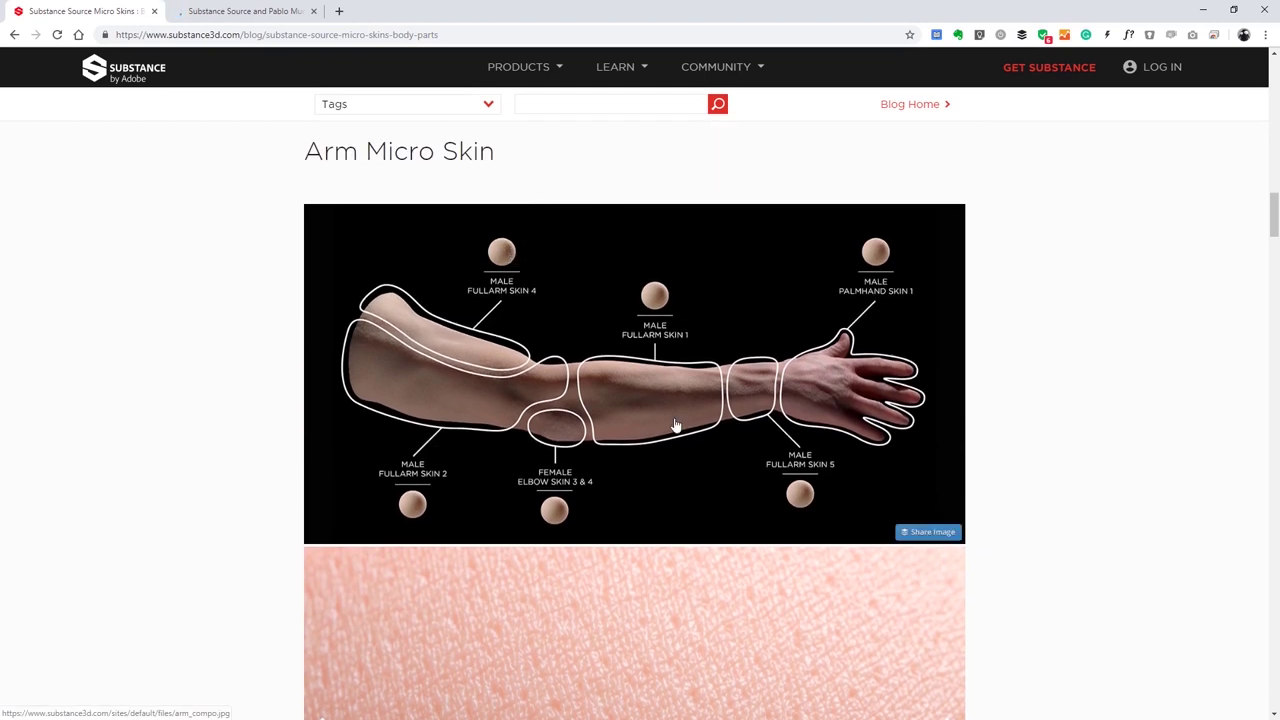
Review the article's back and leg micro skins, skin color modes, hybrid assets and upcoming skin detail generators.
scroll(1090, 404, "down", 10)
scroll(1066, 392, "down", 15)
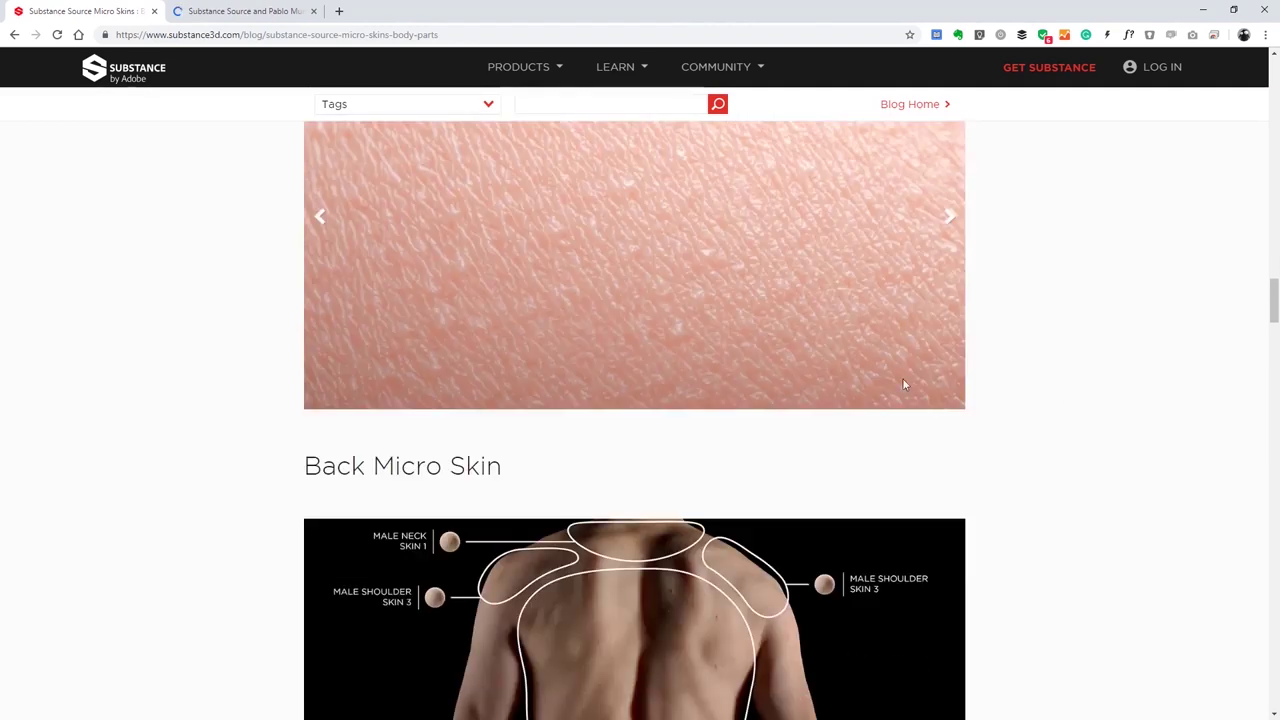
scroll(953, 423, "down", 10)
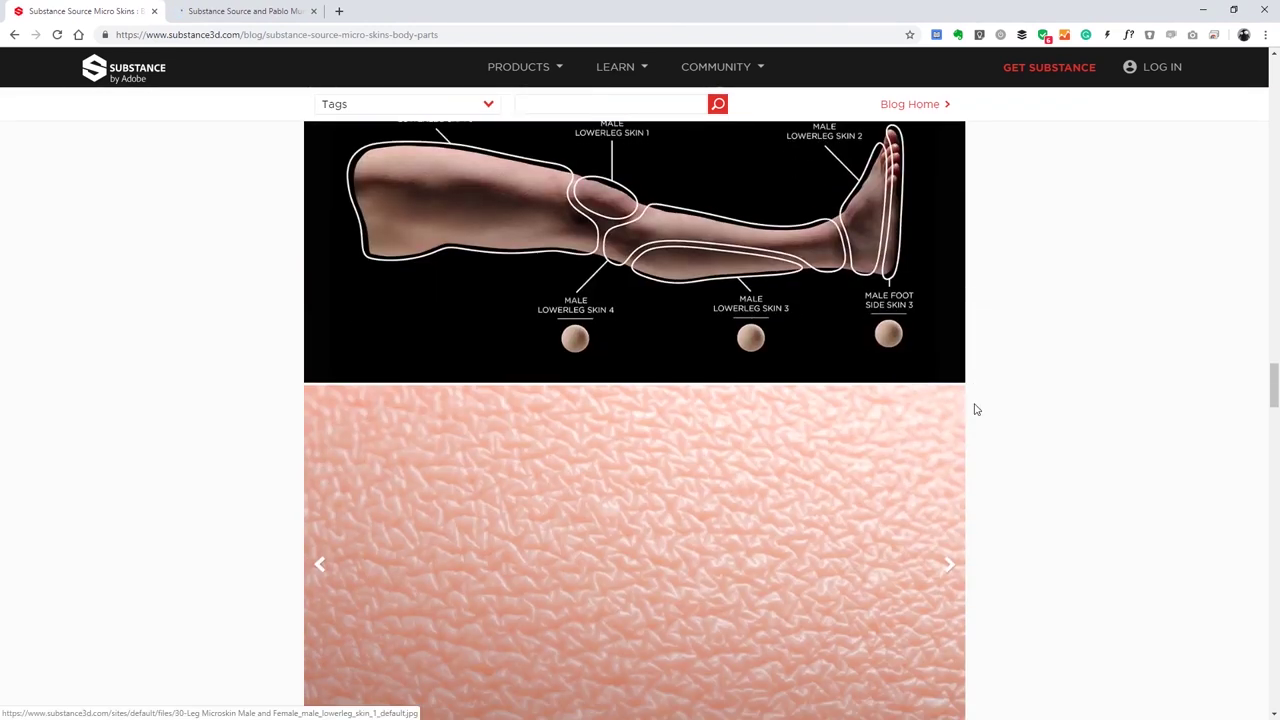
scroll(960, 395, "down", 10)
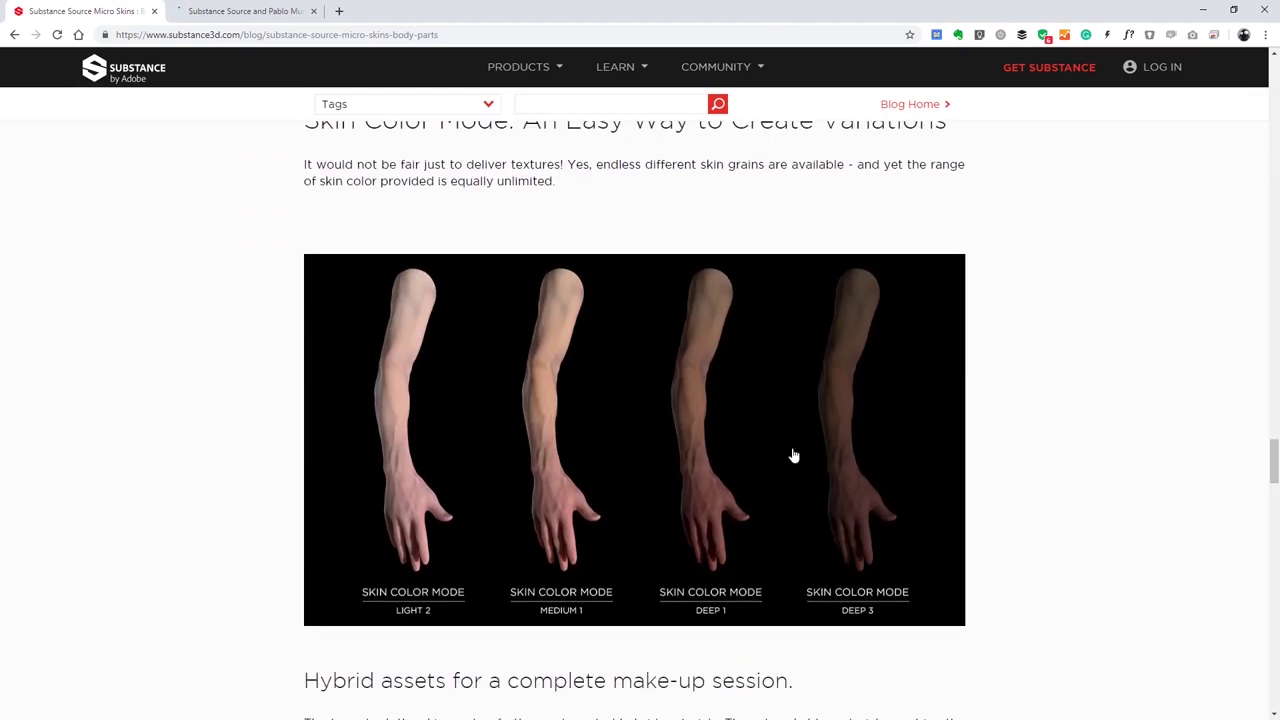
scroll(734, 428, "down", 3)
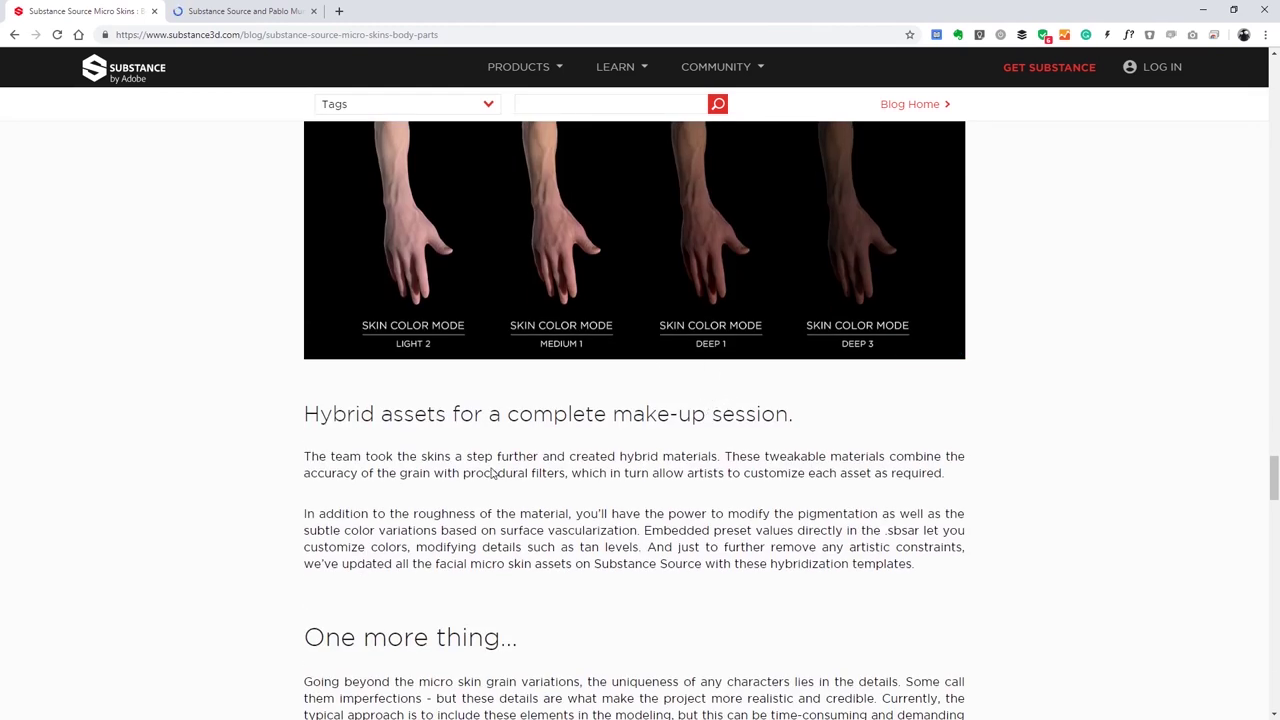
scroll(727, 405, "down", 5)
scroll(840, 405, "down", 3)
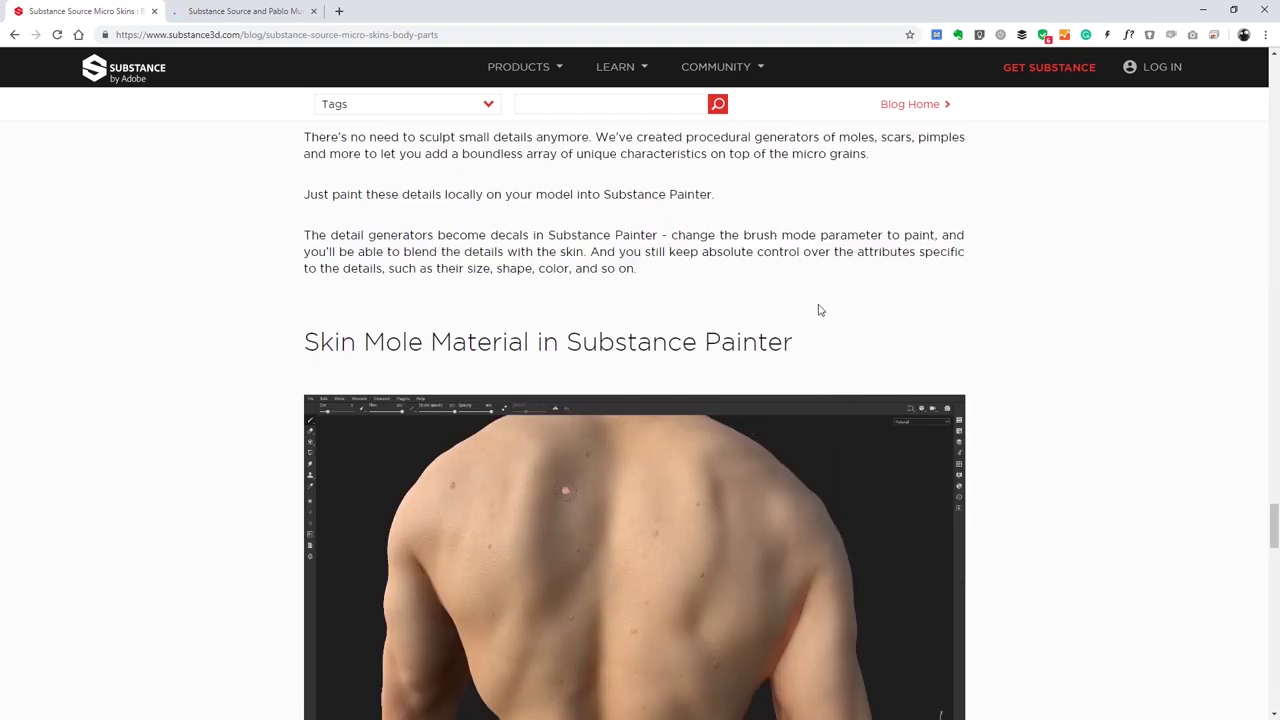
scroll(978, 276, "up", 3)
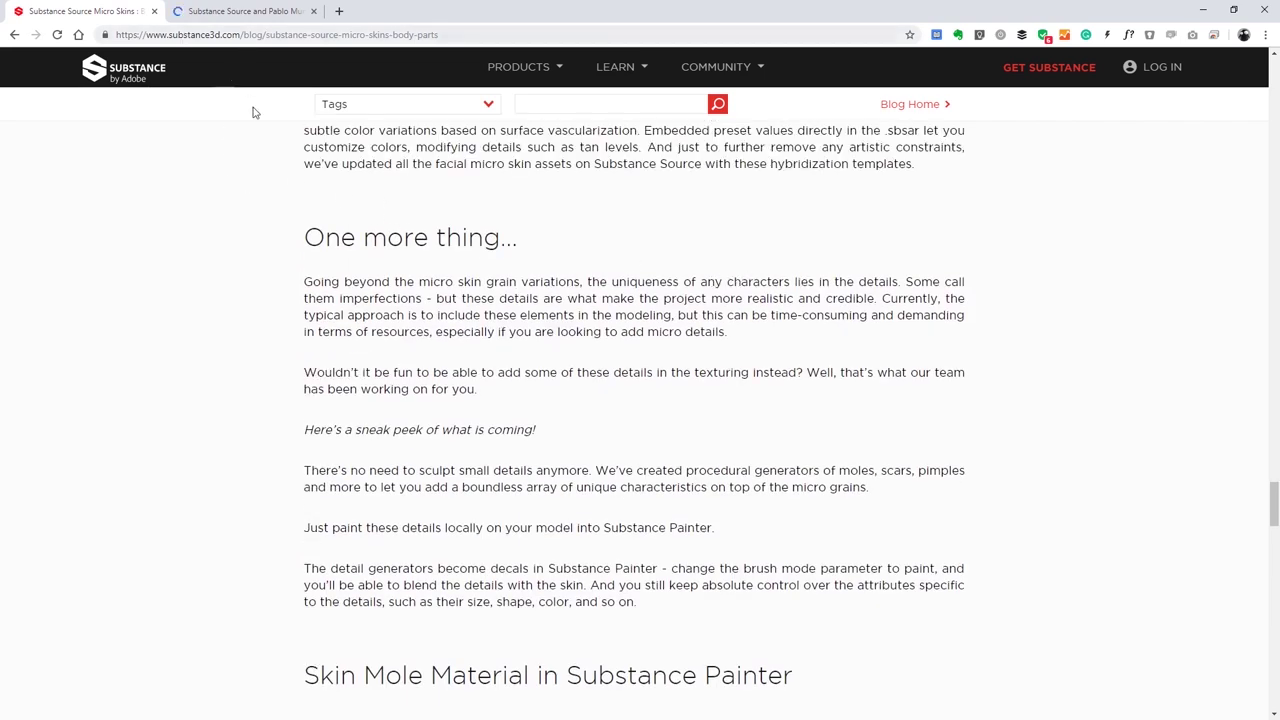
Browse the Skin Micro Details article's zombie renders and wound examples, and return to the Micro Skins: Body Parts article.
left_click(240, 10)
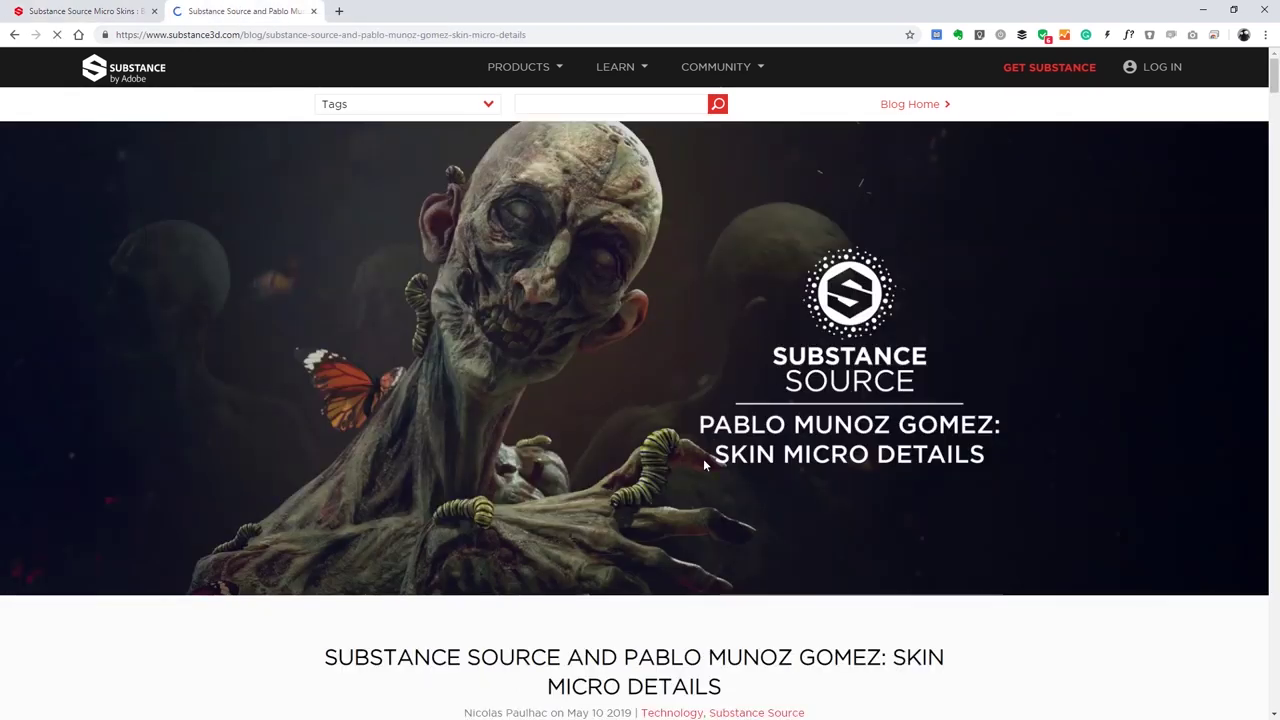
scroll(951, 362, "down", 1)
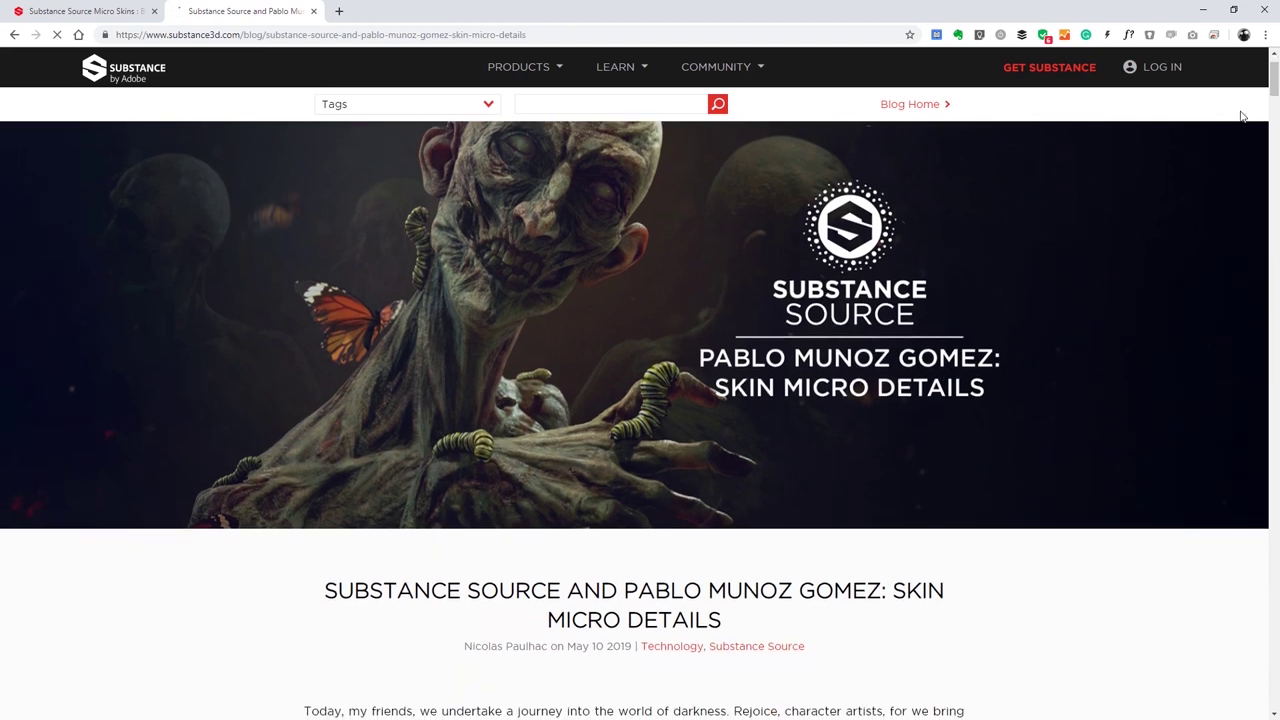
left_click_drag(1270, 72, 1272, 194)
scroll(614, 323, "up", 2)
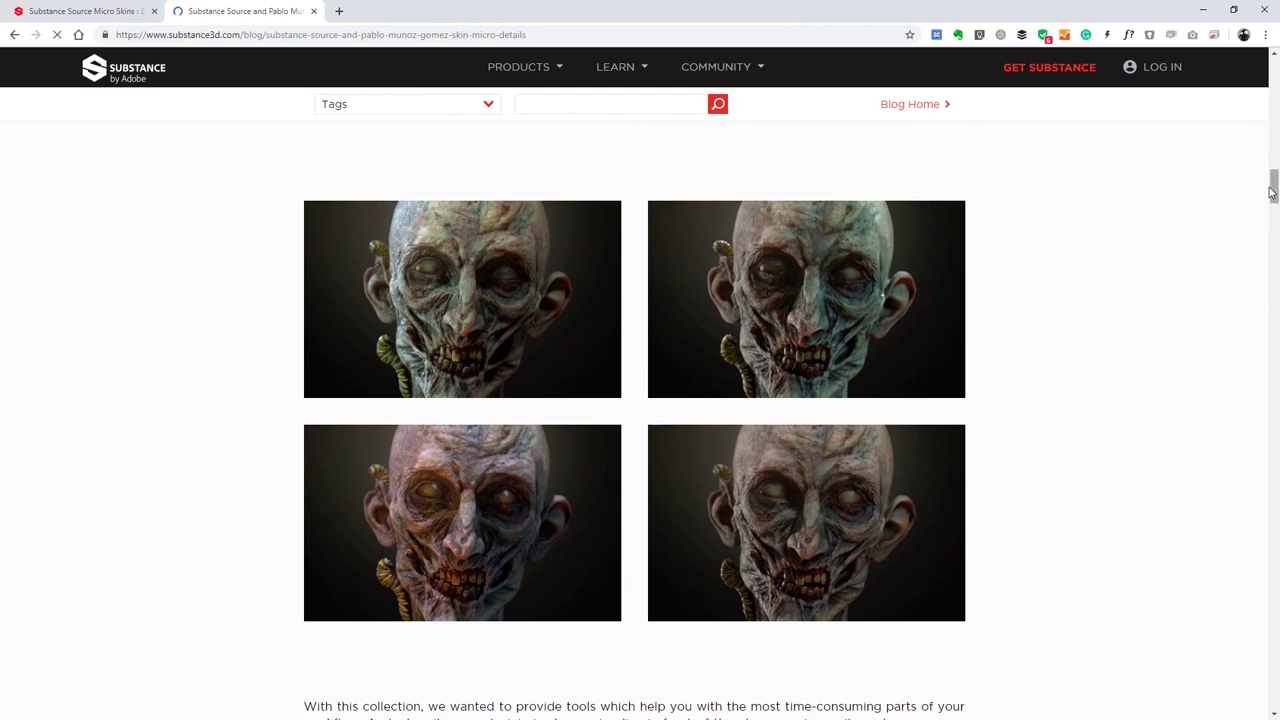
left_click_drag(1274, 190, 1269, 225)
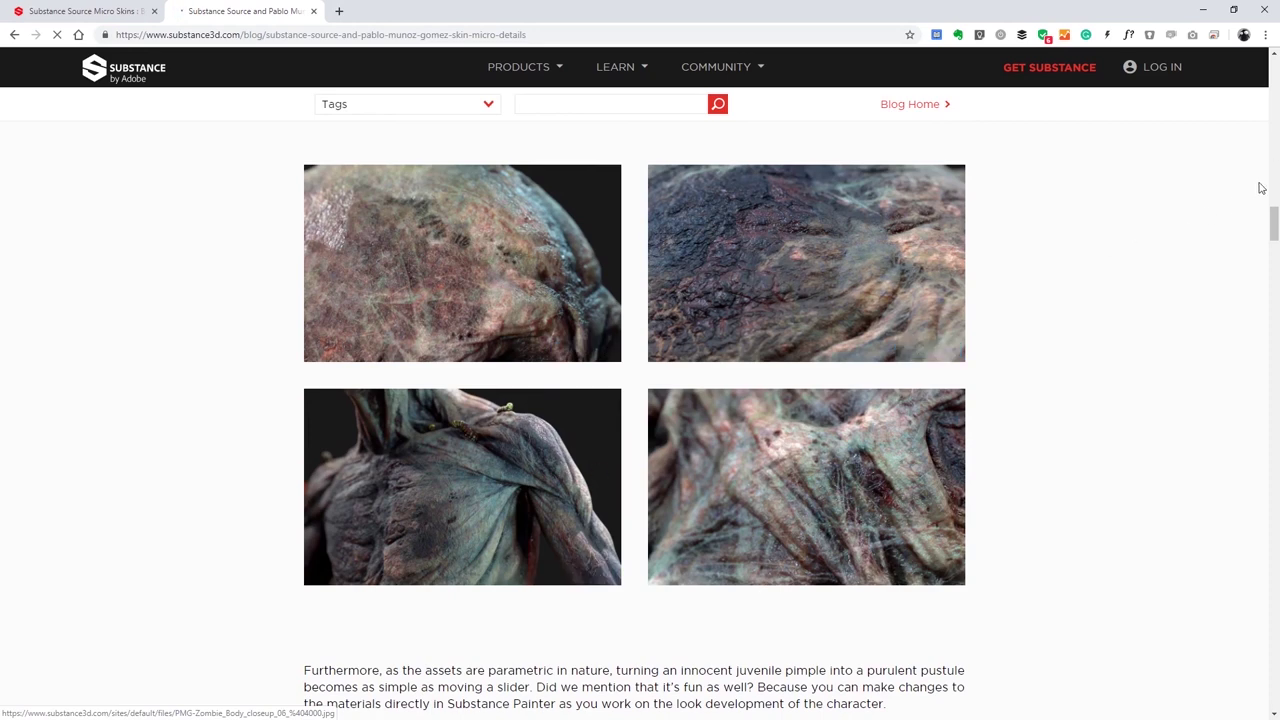
left_click_drag(1274, 220, 1264, 290)
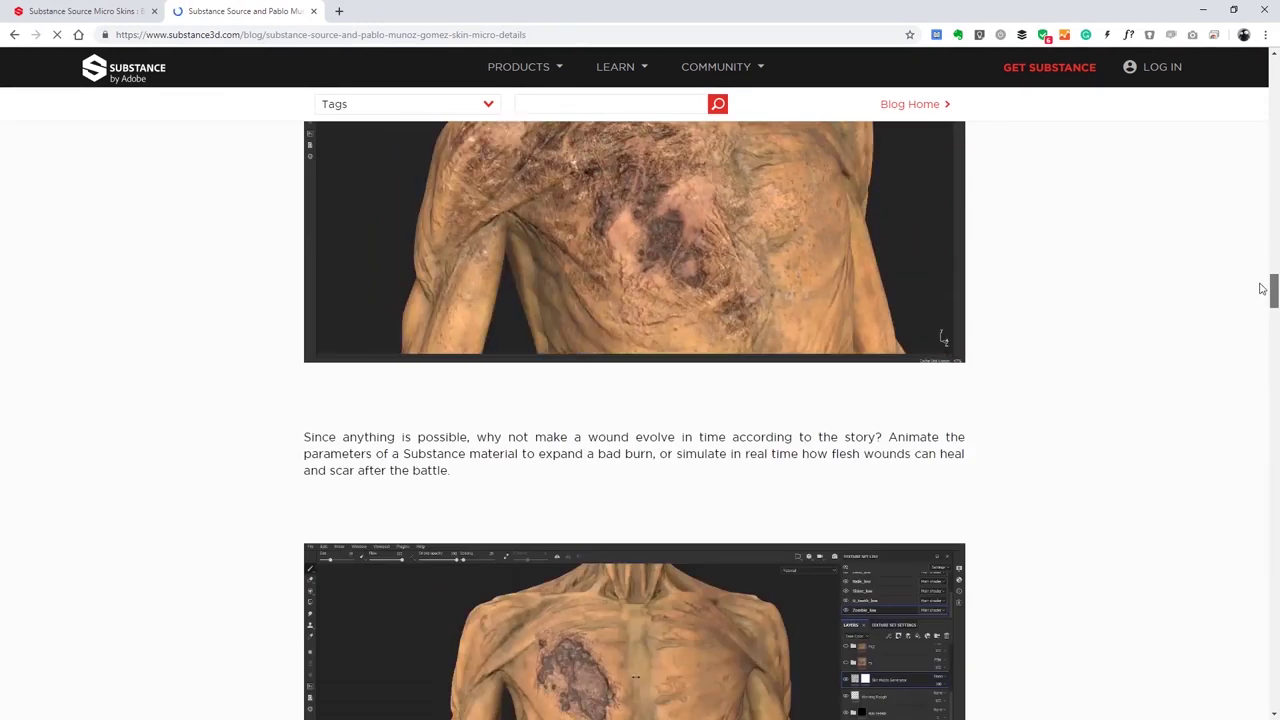
scroll(1148, 308, "up", 1)
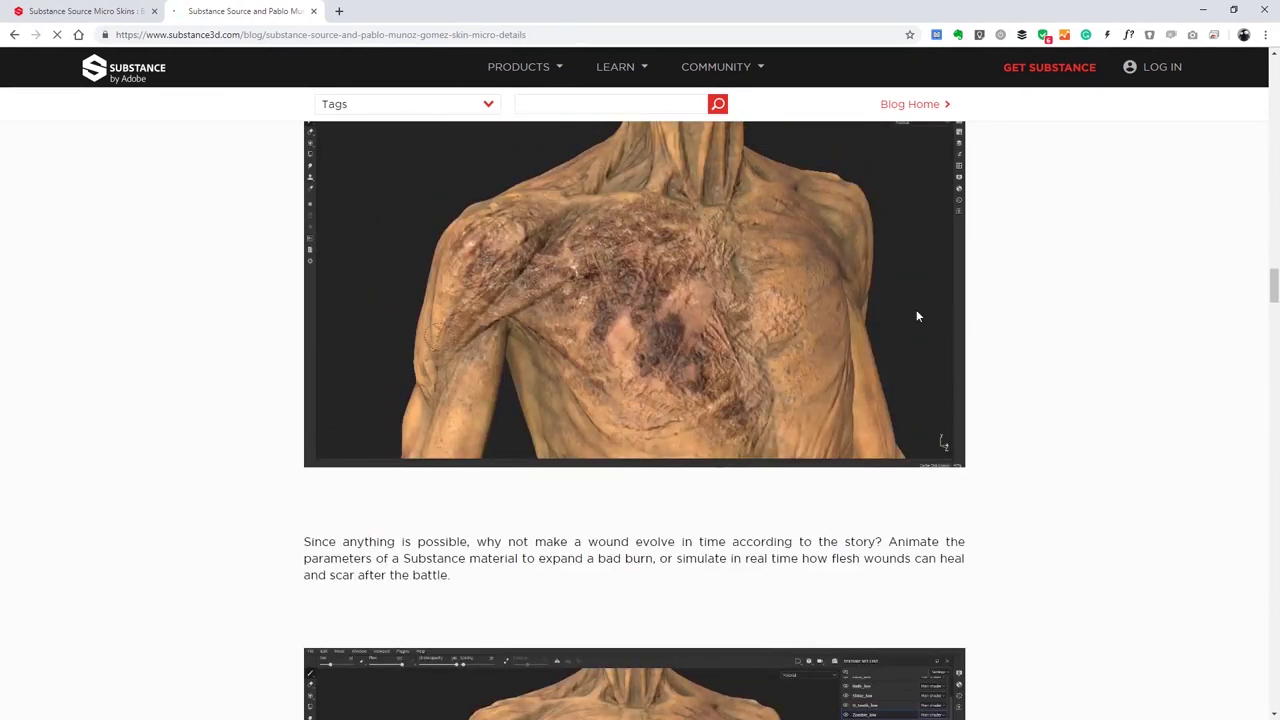
scroll(424, 345, "down", 8)
scroll(520, 374, "up", 4)
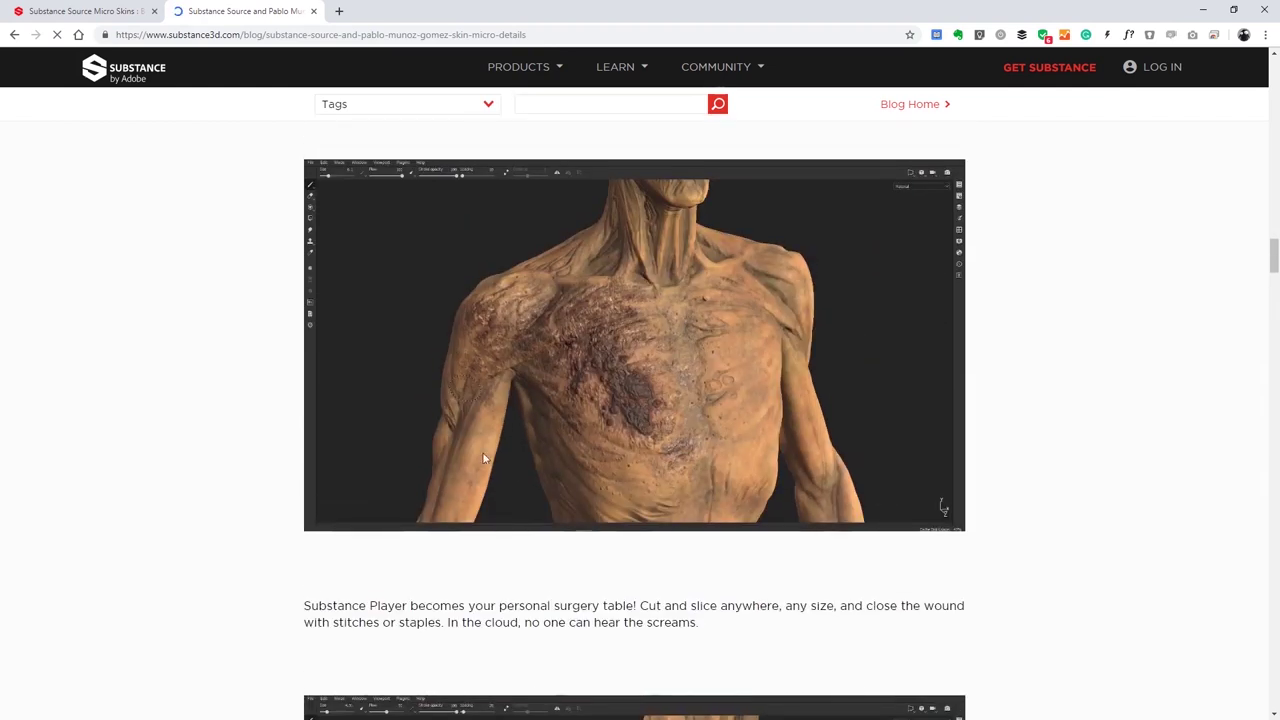
scroll(709, 326, "up", 5)
key("ctrl+shift+Tab")
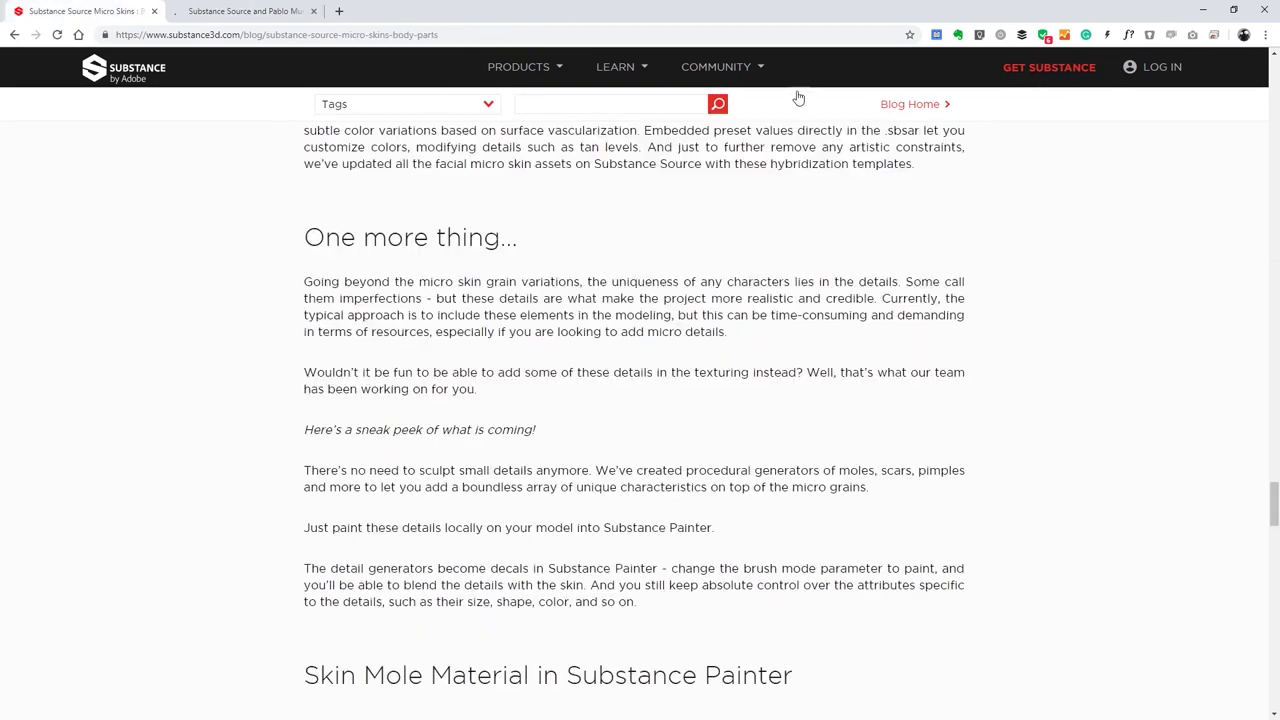
scroll(1080, 260, "up", 1)
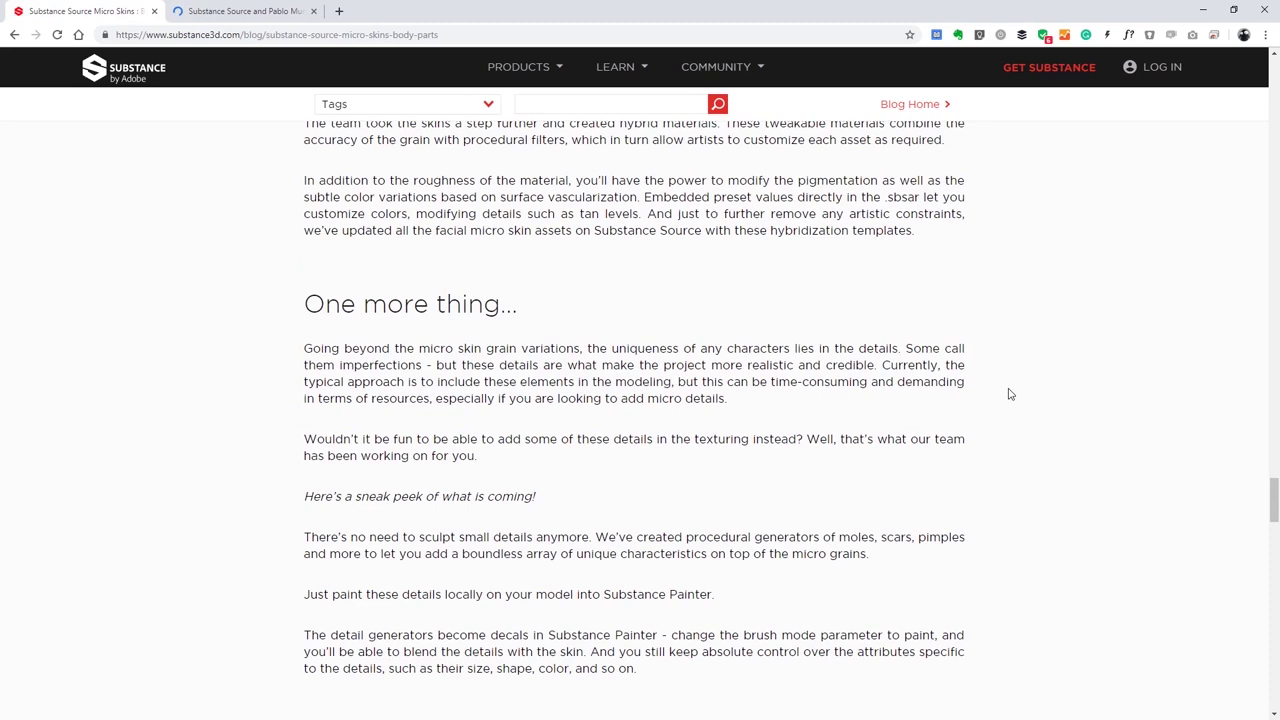
Switch back to Marmoset Toolbag and make Sky 1 visible in the zombie scene, keeping the interface hidden for viewing.
left_click(1203, 9)
left_click_drag(769, 264, 818, 271, "alt")
scroll(818, 271, "down", 3)
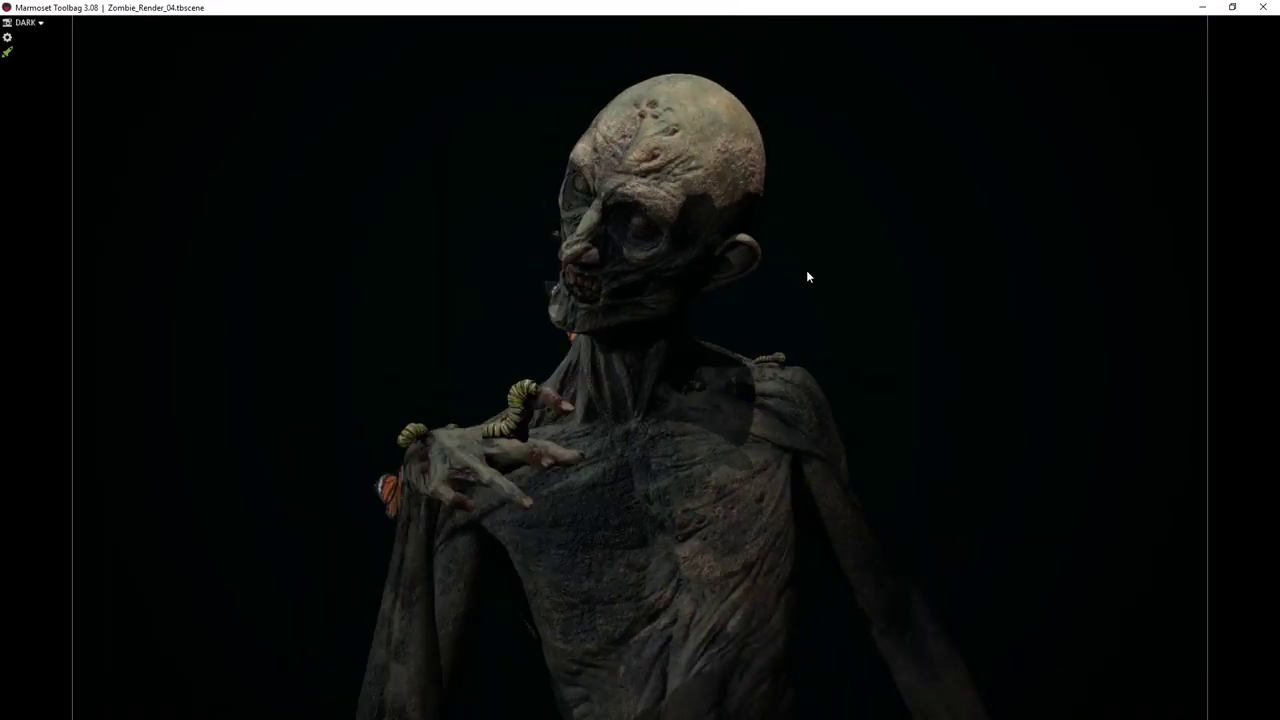
key("ctrl+space")
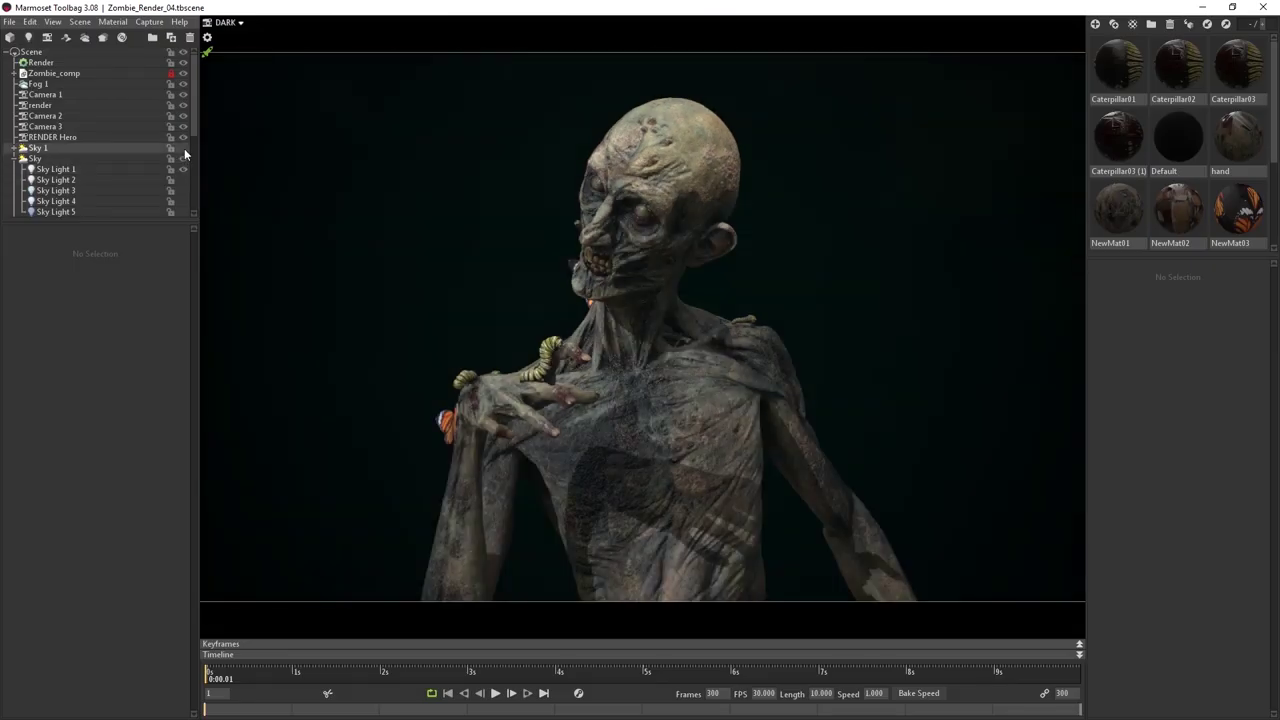
left_click(184, 148)
key("ctrl+space")
Inspect the zombie under the Sky 1 lighting from the front and the side.
left_click_drag(420, 227, 865, 252, "alt")
left_click_drag(638, 247, 859, 254)
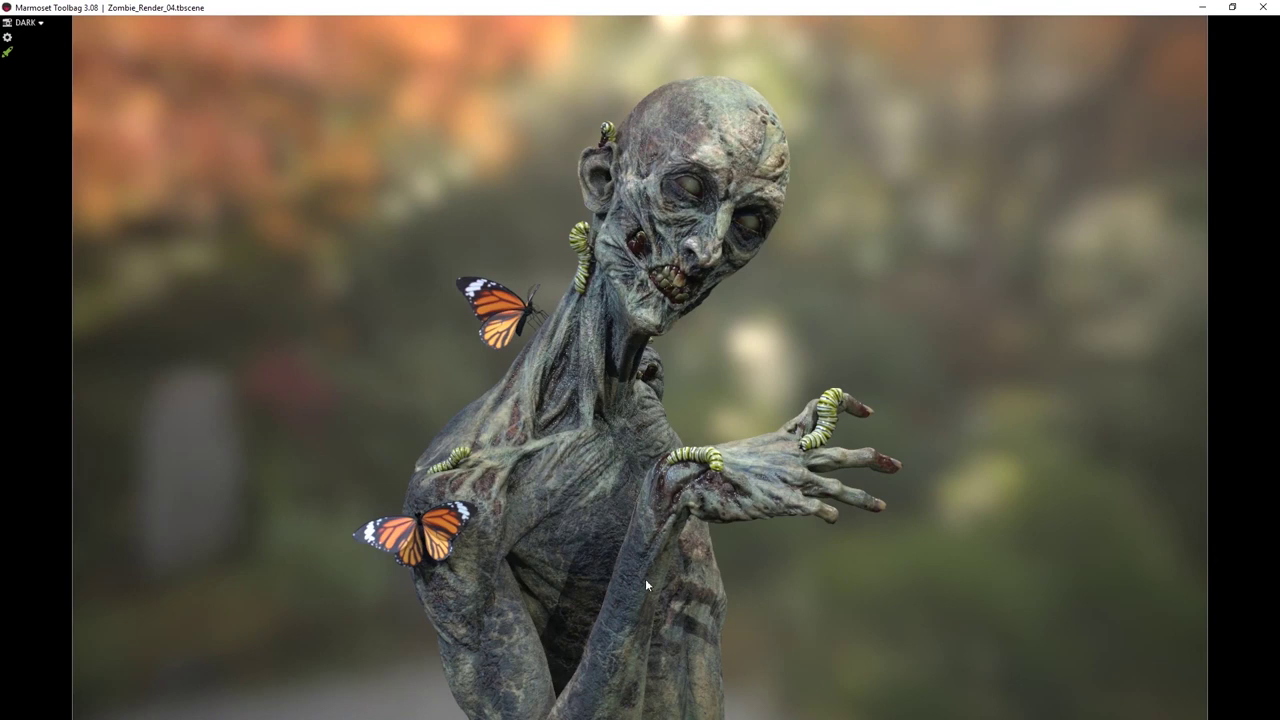
left_click_drag(645, 276, 697, 292)
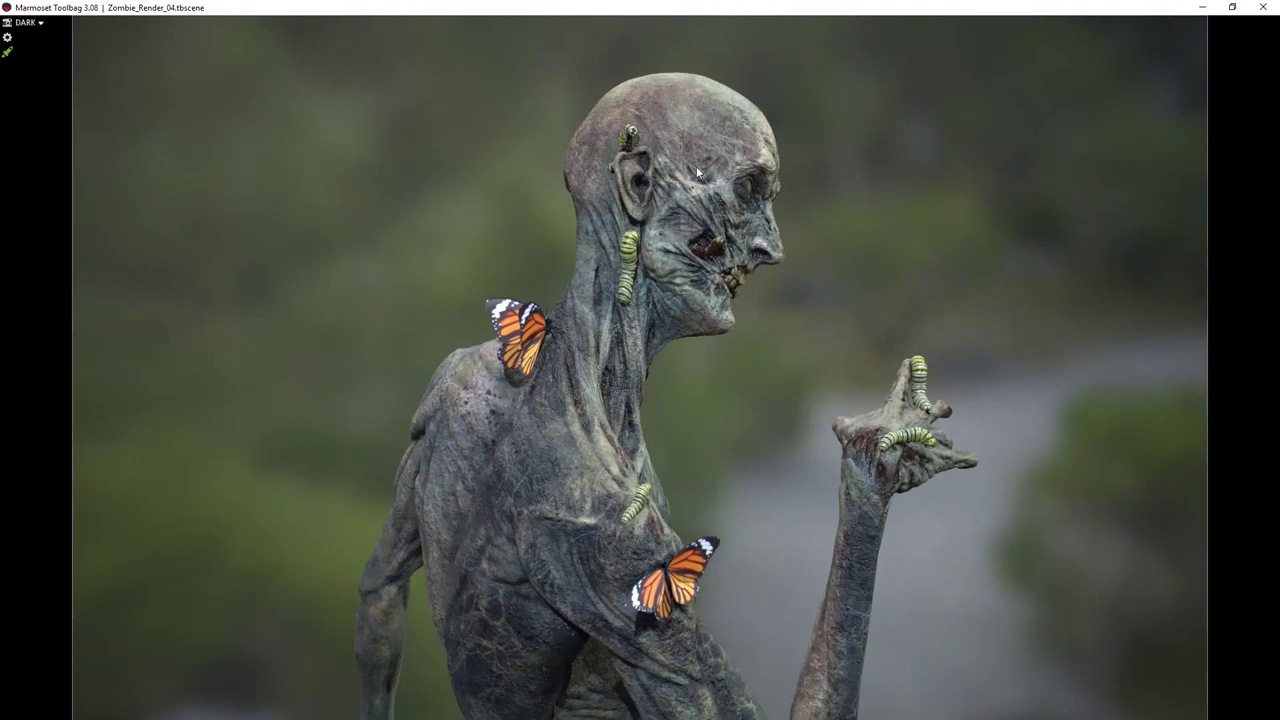
left_click_drag(704, 307, 568, 314)
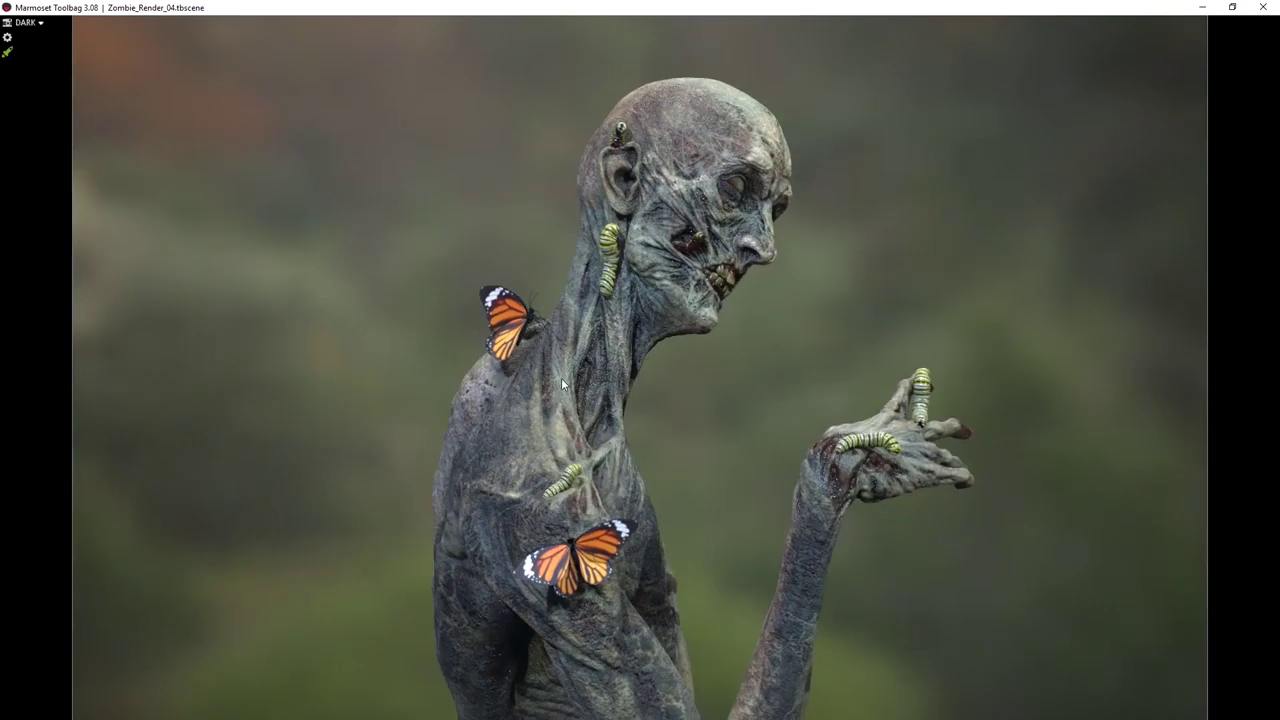
Finish viewing the zombie render, quit Marmoset Toolbag without saving the scene, and continue in Substance Painter's Zombie-demo project.
left_click_drag(615, 449, 559, 448)
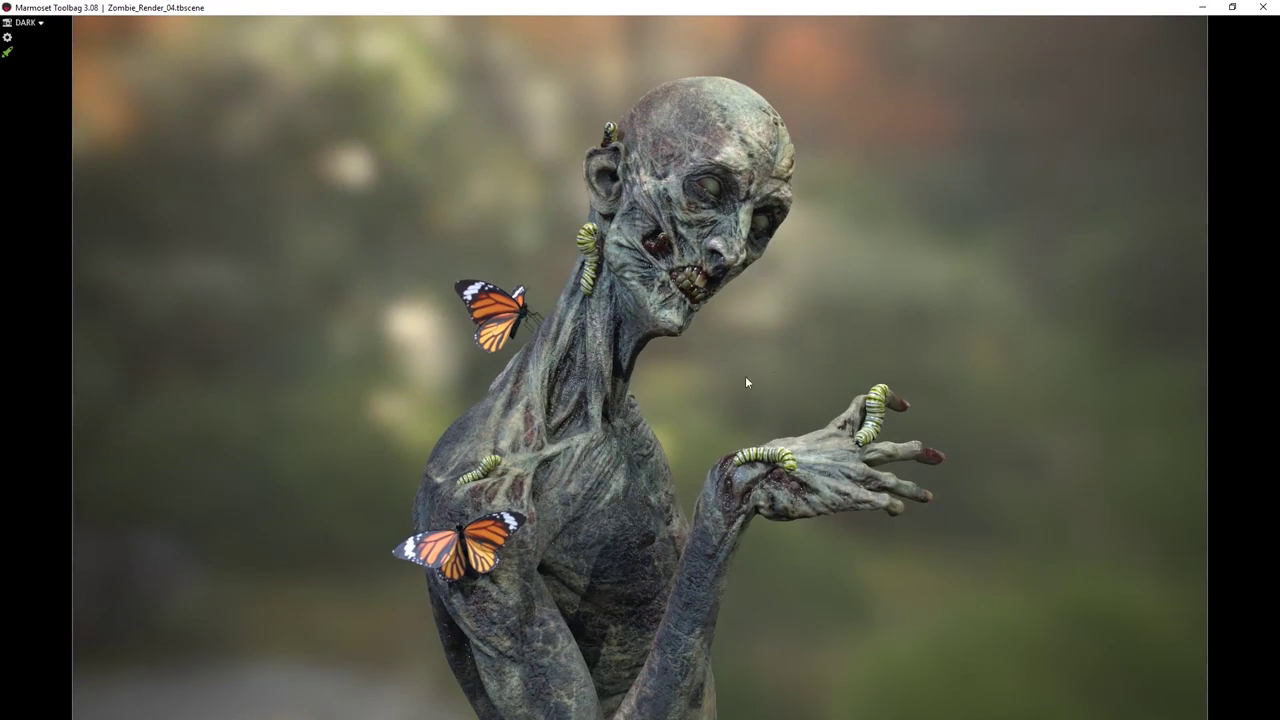
left_click_drag(745, 381, 894, 243)
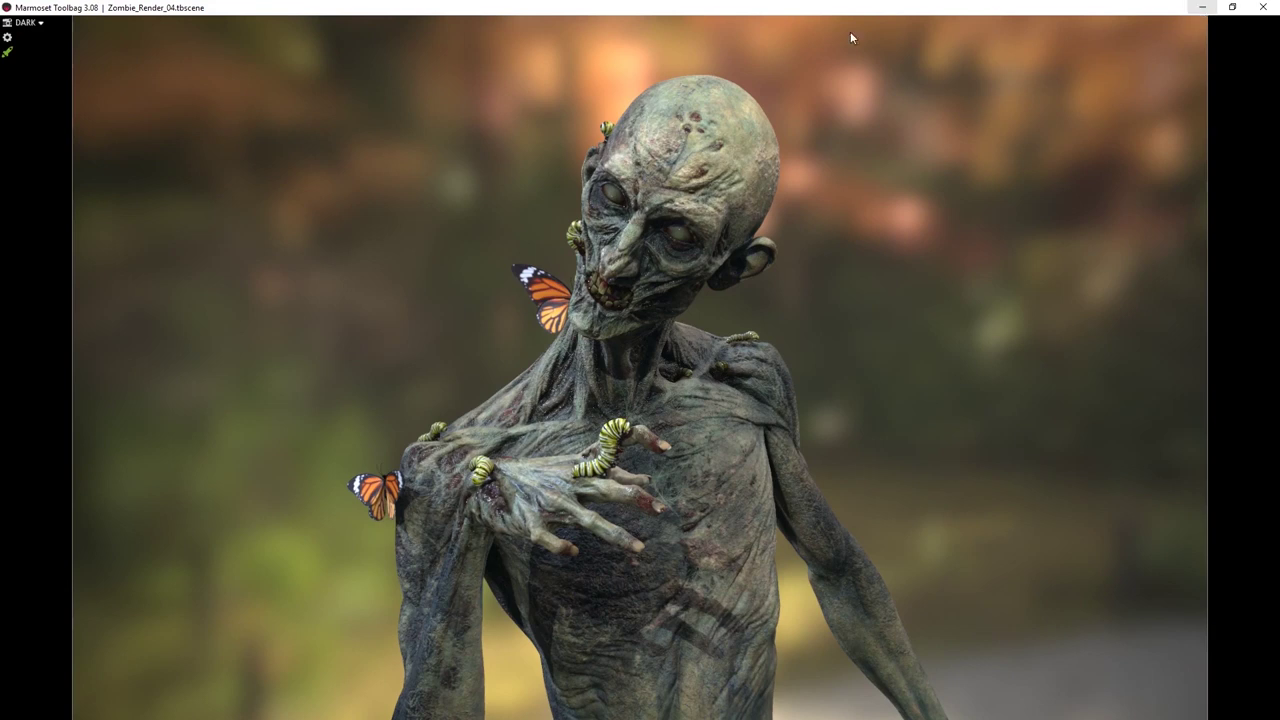
left_click(1263, 7)
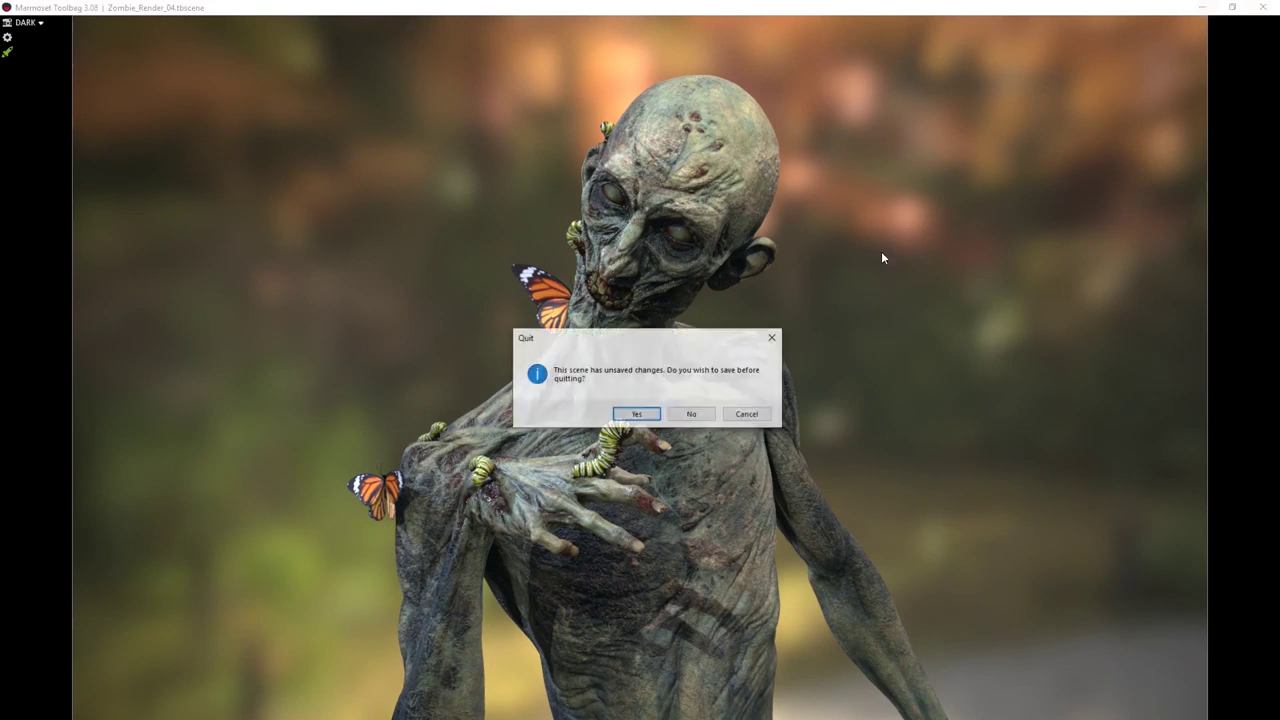
left_click(691, 414)
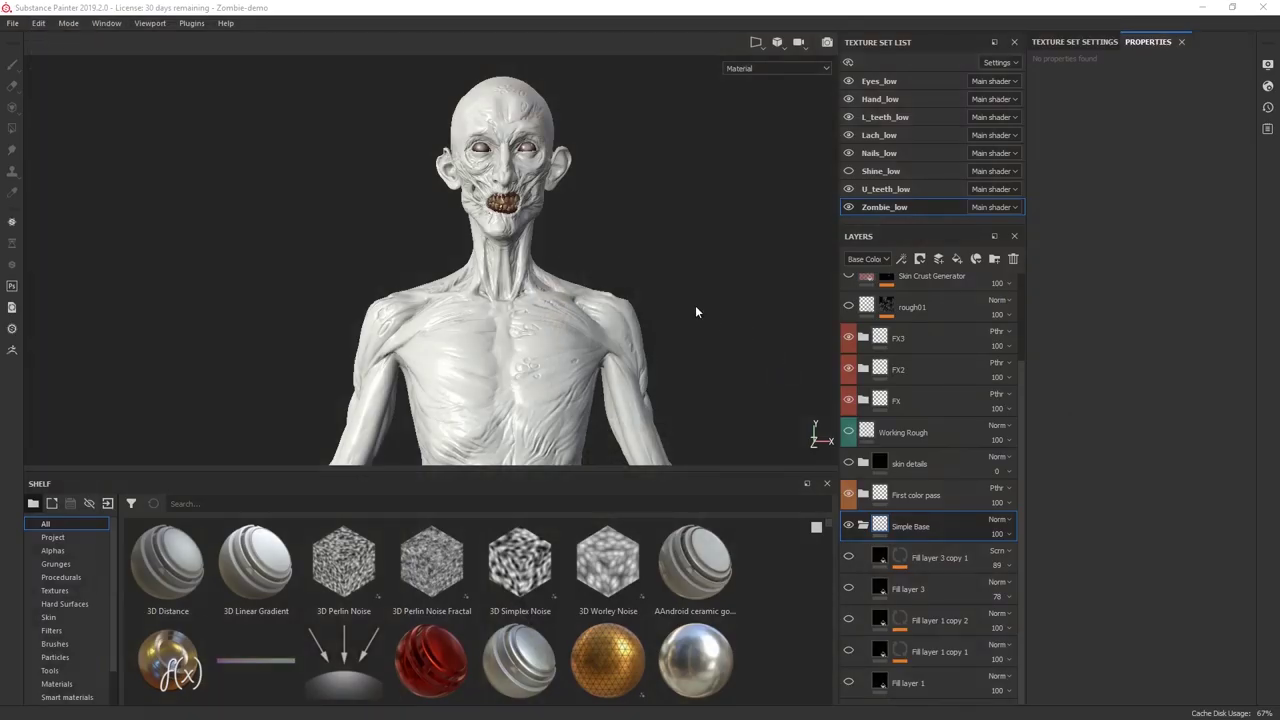
left_click(756, 232)
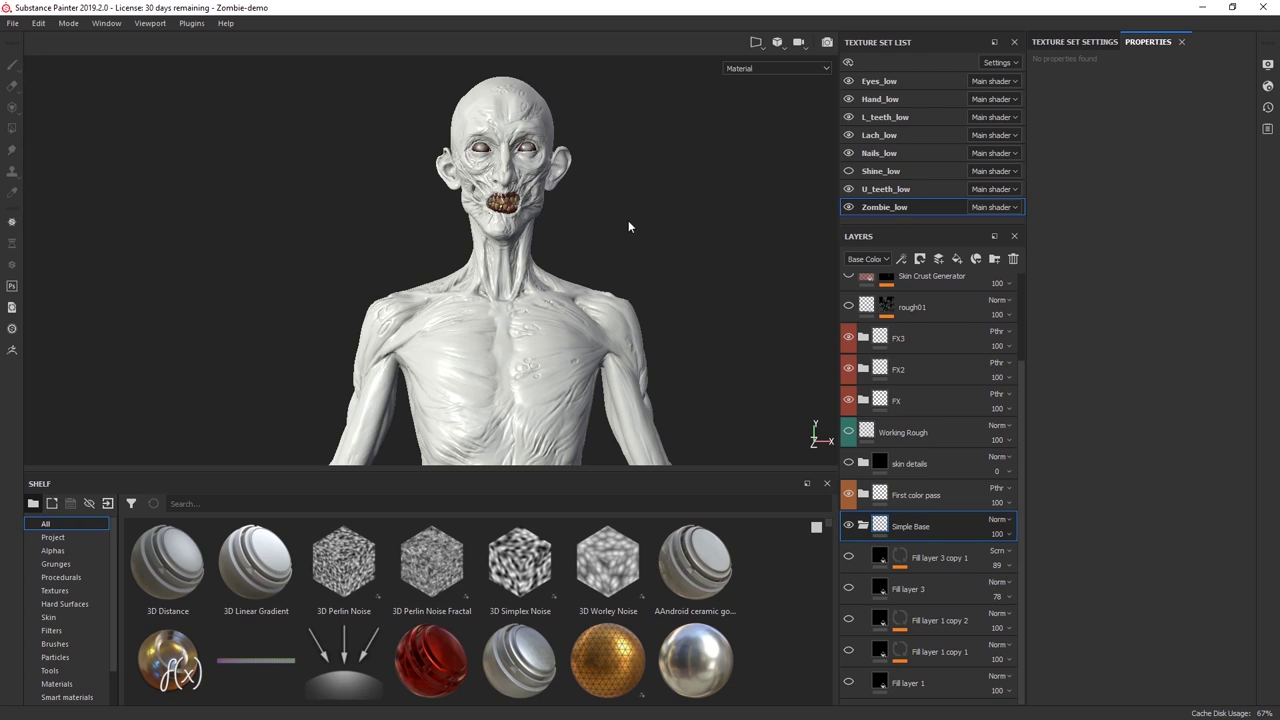
Hide the panels and inspect the untextured zombie's head and upper body up close.
left_click_drag(623, 214, 606, 251, "alt")
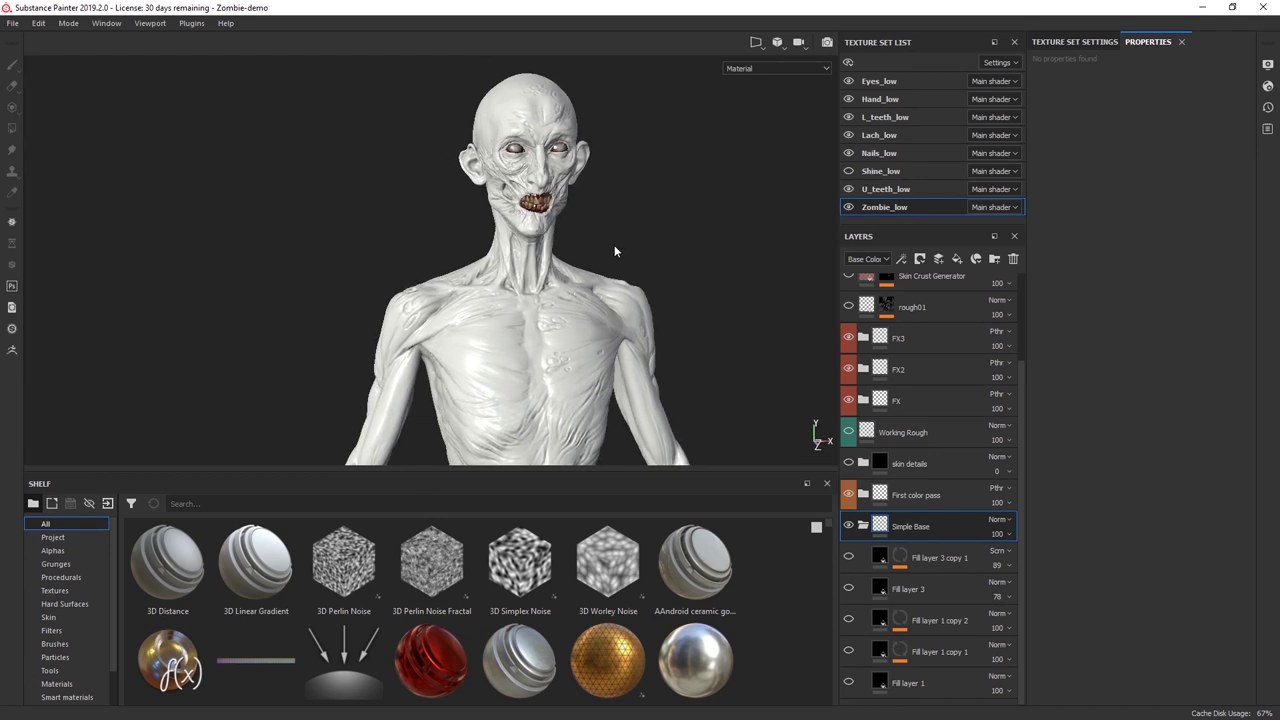
key("Tab")
middle_click_drag(726, 312, 581, 308, "alt")
right_click_drag(617, 251, 676, 404, "alt")
middle_click_drag(607, 236, 580, 295, "alt")
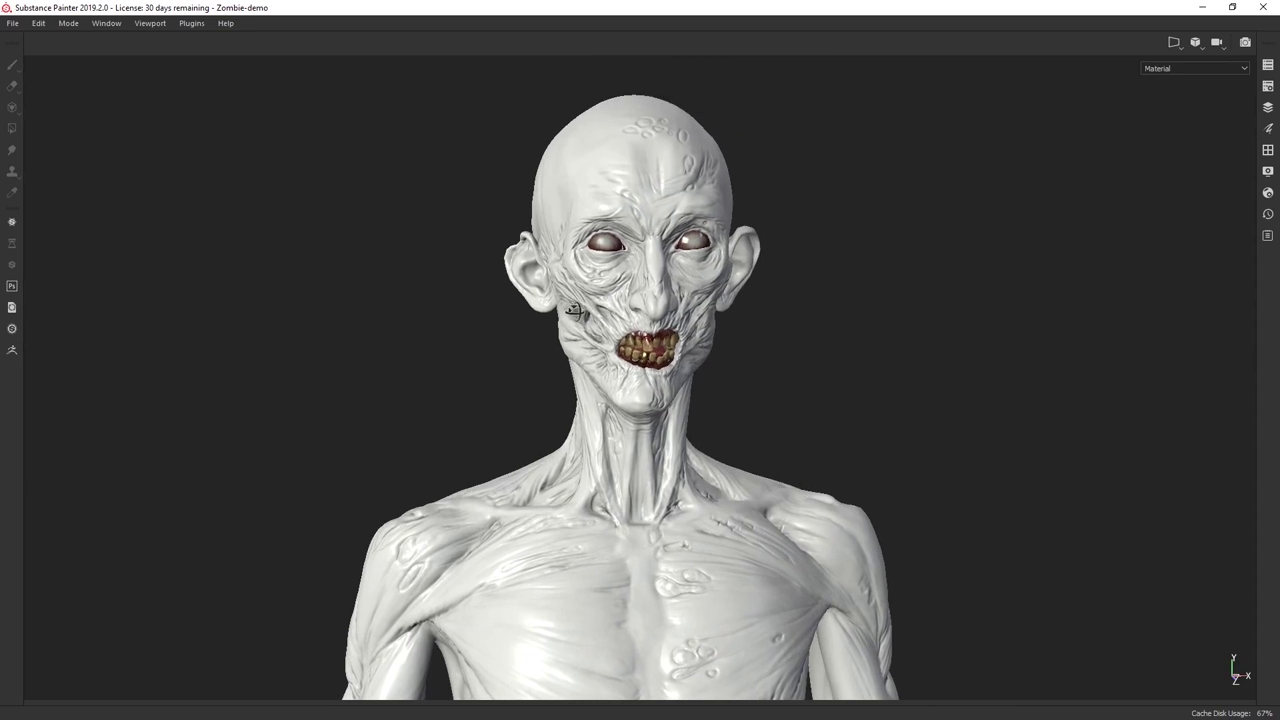
left_click_drag(585, 300, 736, 316, "alt")
Restore the panels and review the Zombie_low texture set settings, including the texture size, channels and mesh maps.
key("Tab")
mouse_move(589, 254)
middle_mouse_down("alt")
mouse_move(647, 248)
mouse_move(609, 257)
middle_mouse_up("alt")
left_click(1072, 42)
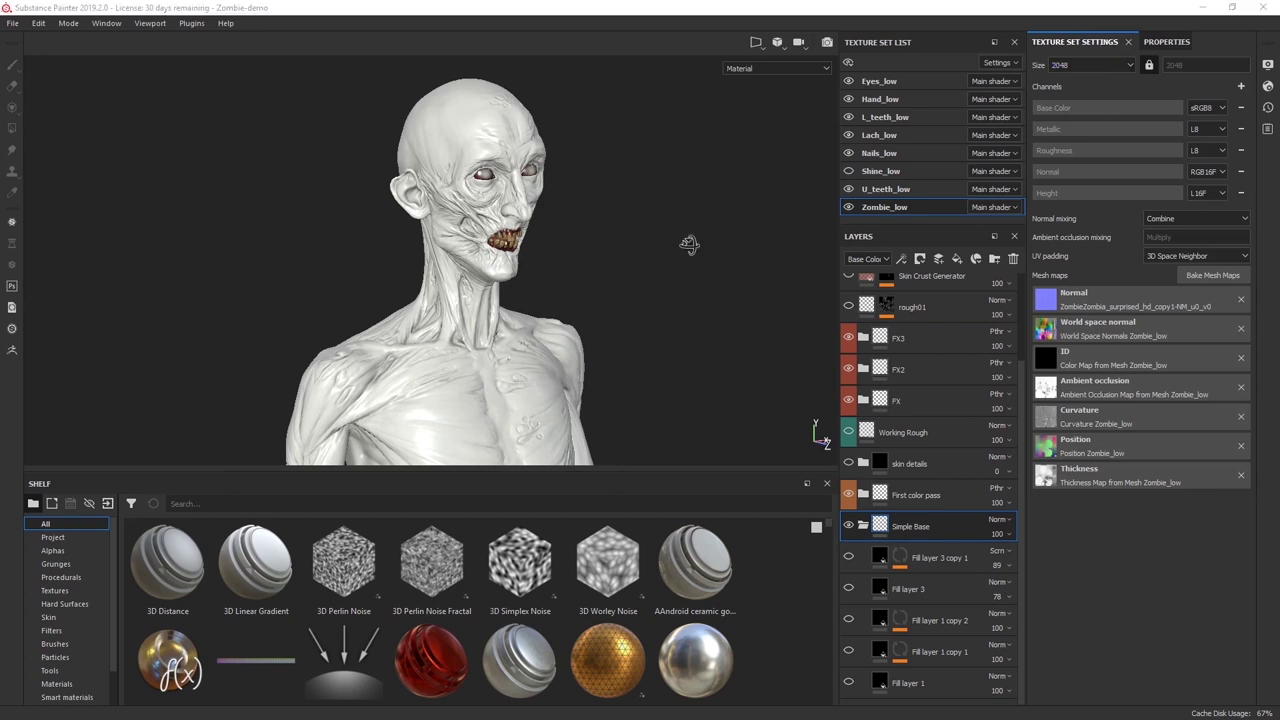
left_click_drag(689, 243, 684, 252, "alt")
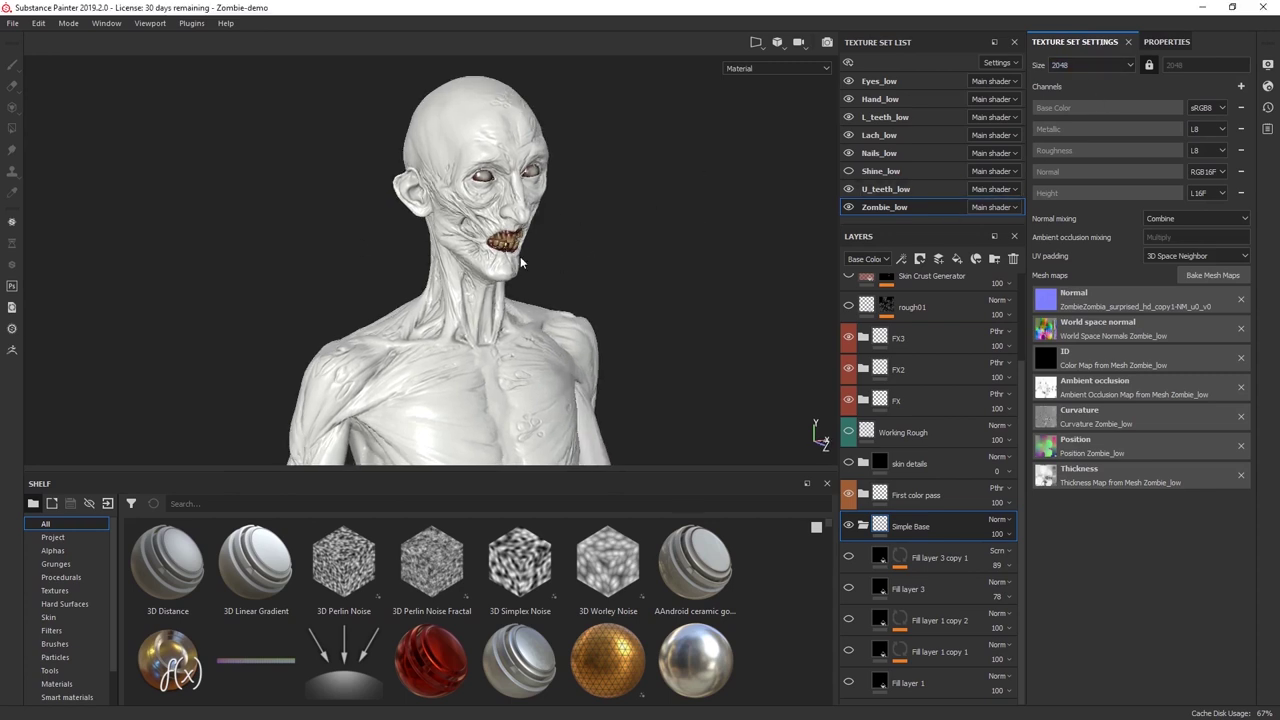
left_click(1075, 65)
left_click_drag(626, 245, 606, 252, "alt")
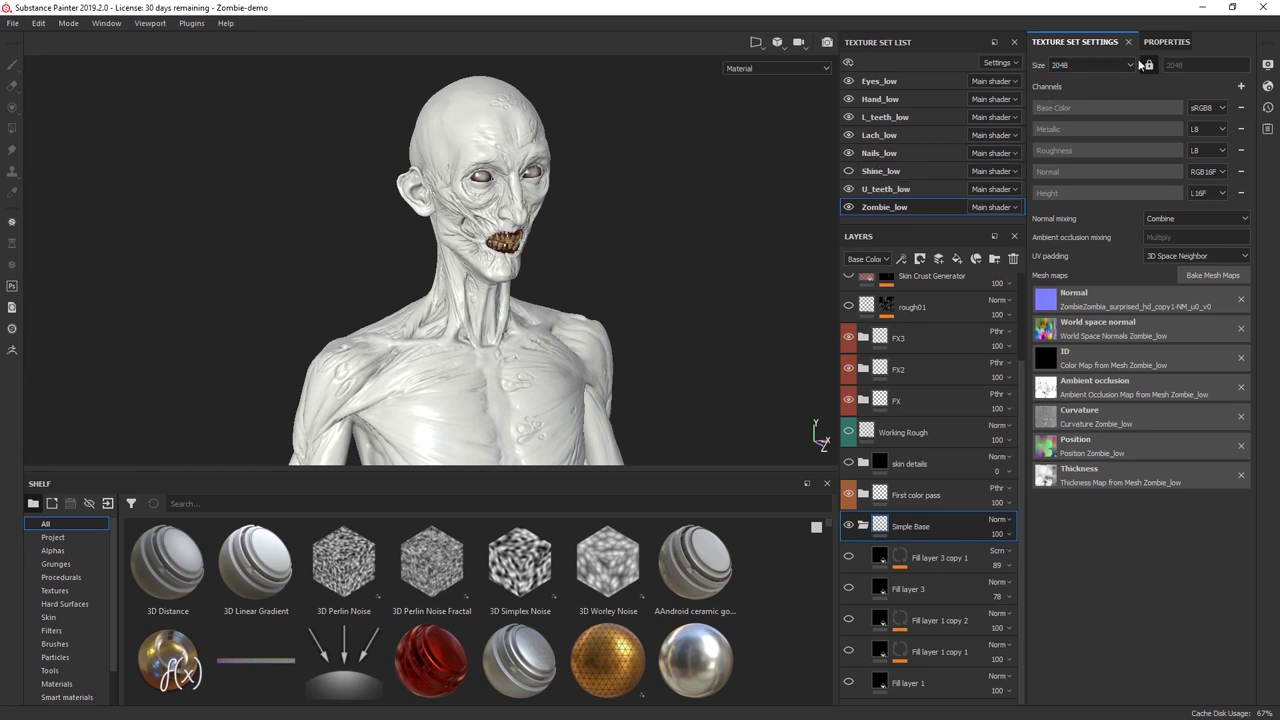
left_click_drag(615, 308, 367, 228, "alt")
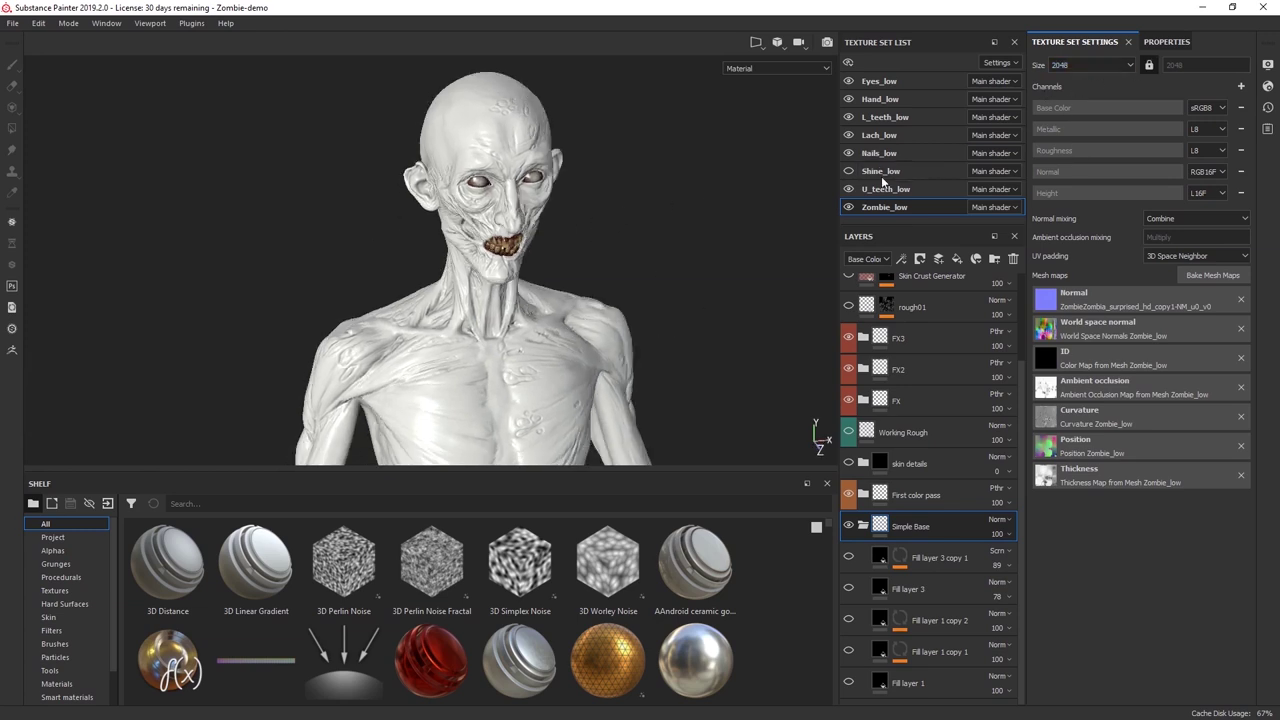
left_click_drag(612, 322, 640, 209, "alt")
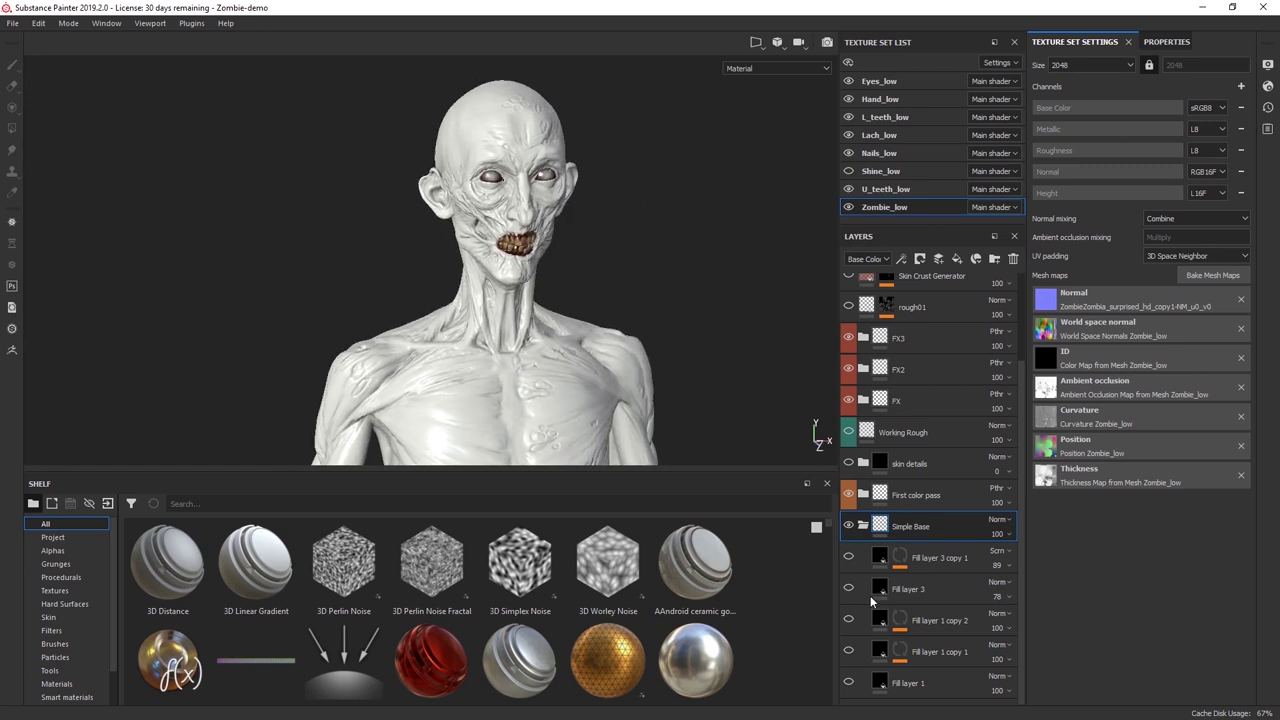
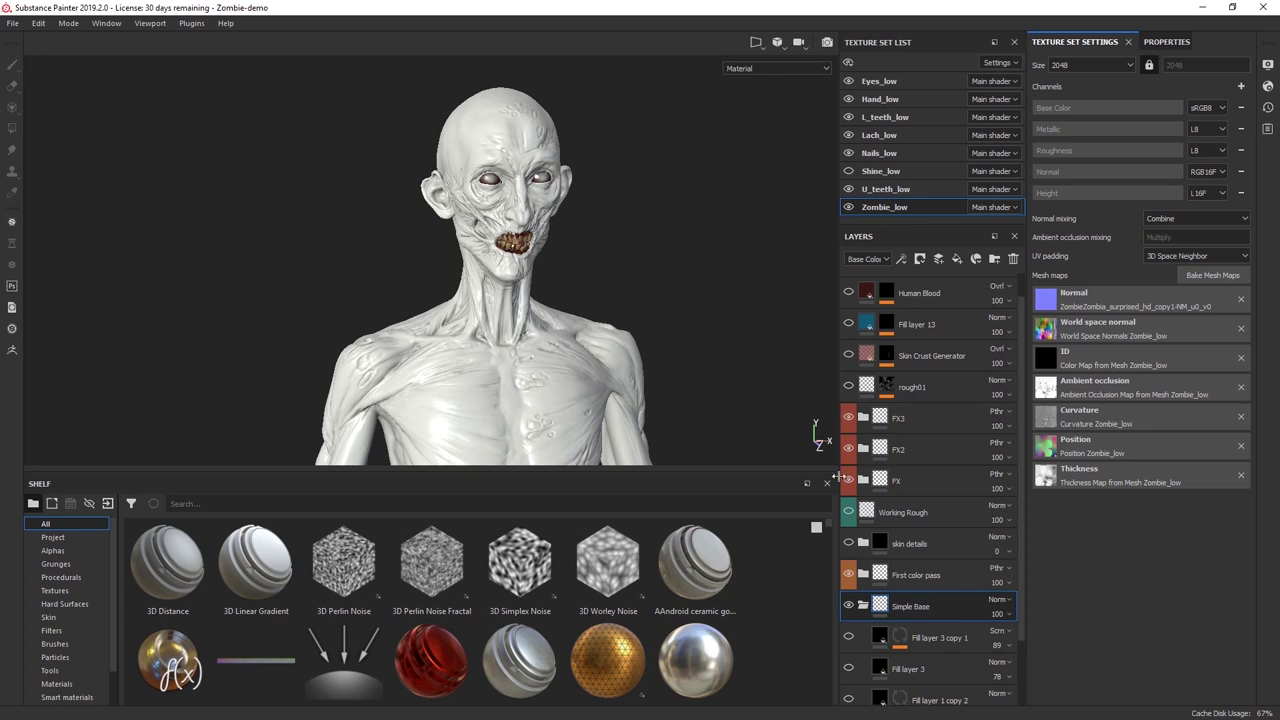
Look through the layer stack around the Simple Base folder and bring back the layer properties.
scroll(928, 530, "up", 1)
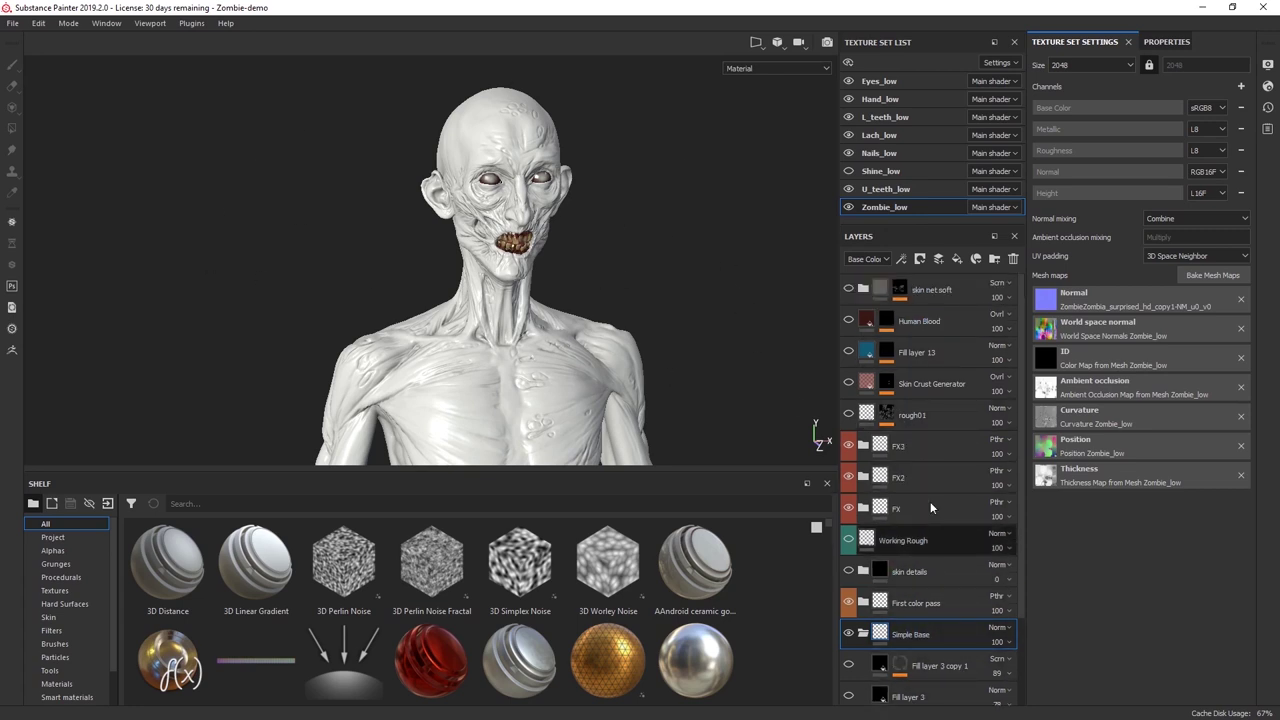
scroll(930, 450, "down", 3)
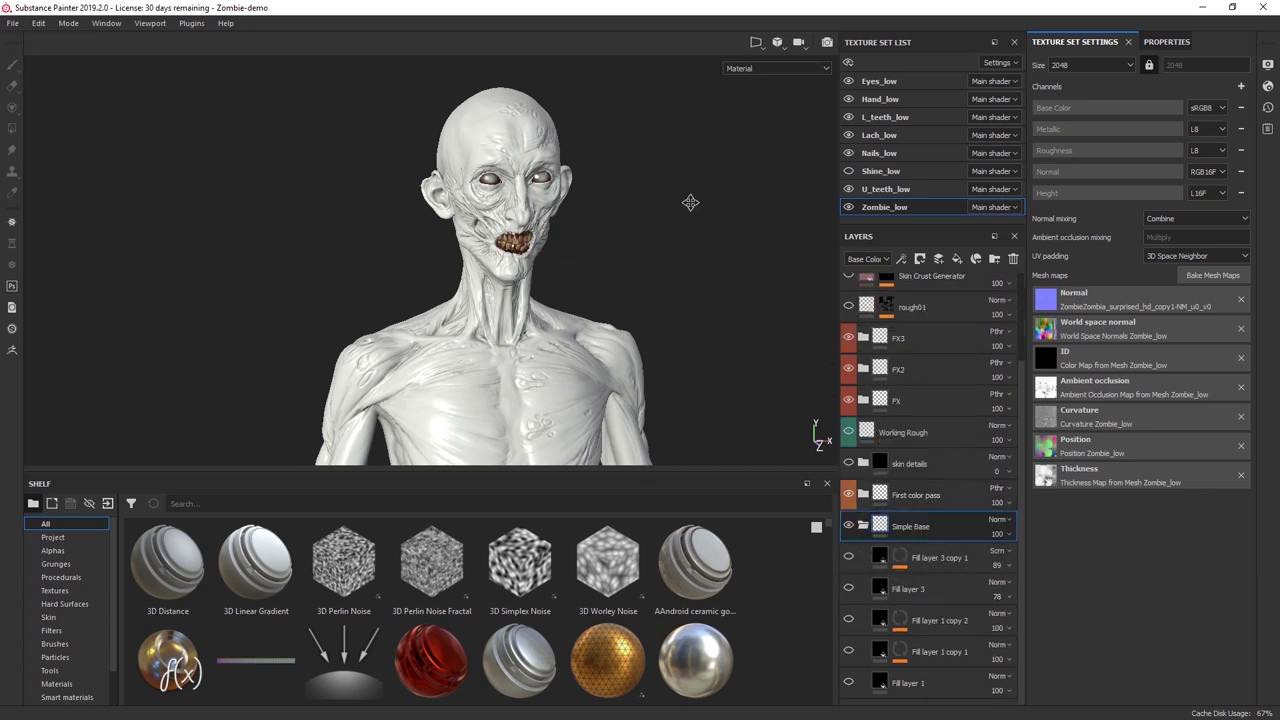
scroll(690, 200, "up", 1)
left_click(1148, 42)
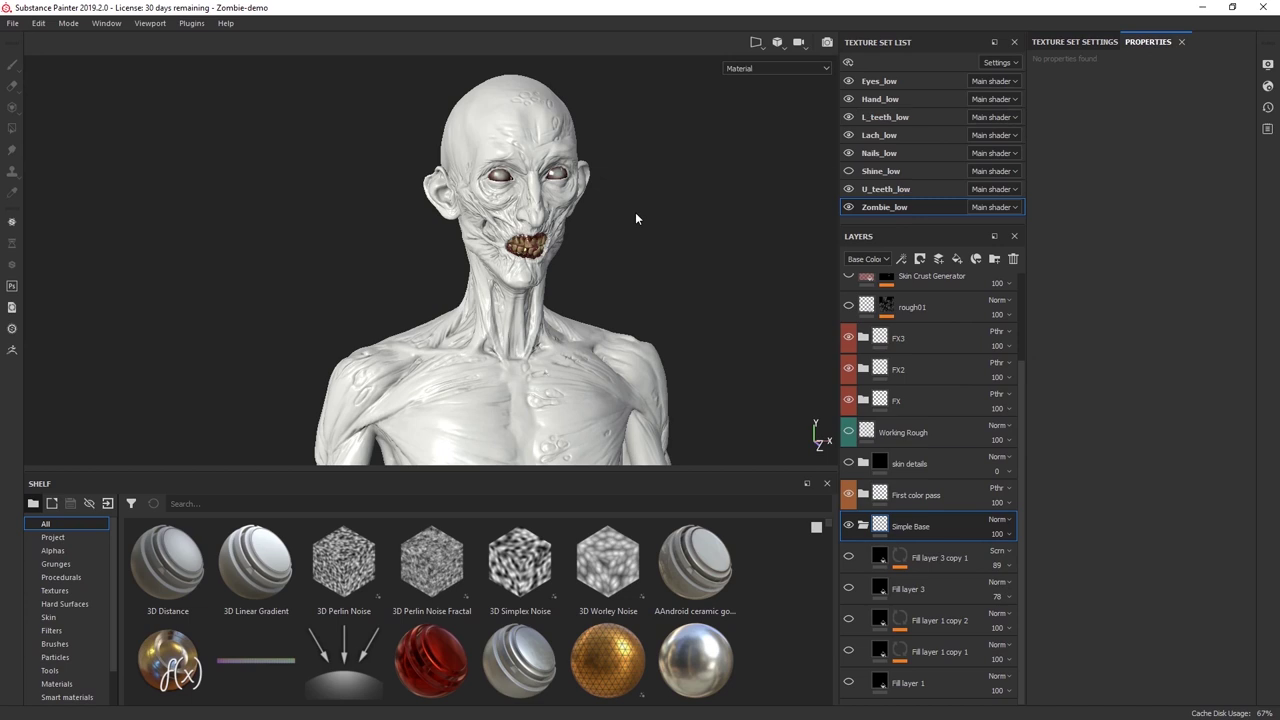
Hide the panels again and examine the sculpted detail on the zombie's face, neck, shoulders and chest.
key("Tab")
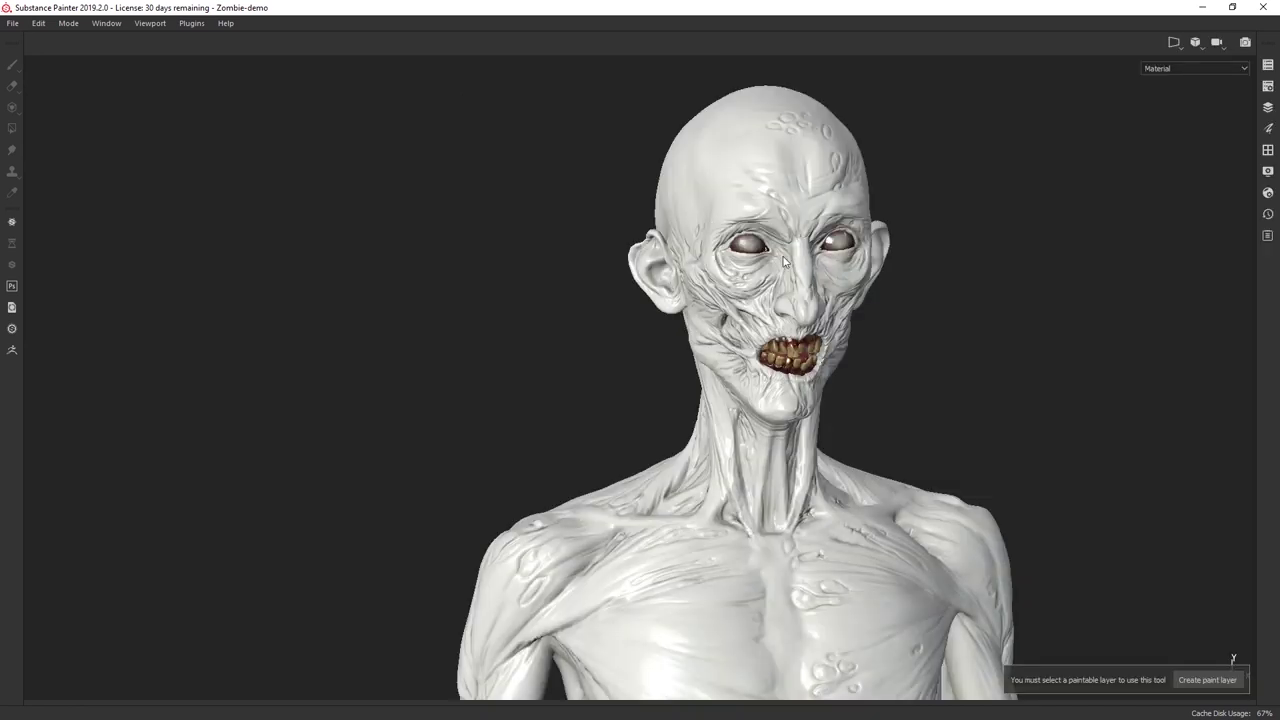
middle_click_drag(851, 475, 826, 288, "alt")
left_click_drag(662, 322, 802, 331, "alt")
left_click_drag(640, 306, 557, 410, "alt")
left_click_drag(663, 257, 519, 287, "alt")
mouse_move(659, 404)
right_mouse_down("shift")
mouse_move(640, 423)
mouse_move(655, 431)
right_mouse_up("shift")
mouse_move(610, 450)
left_mouse_down("alt")
mouse_move(575, 463)
mouse_move(585, 452)
left_mouse_up("alt")
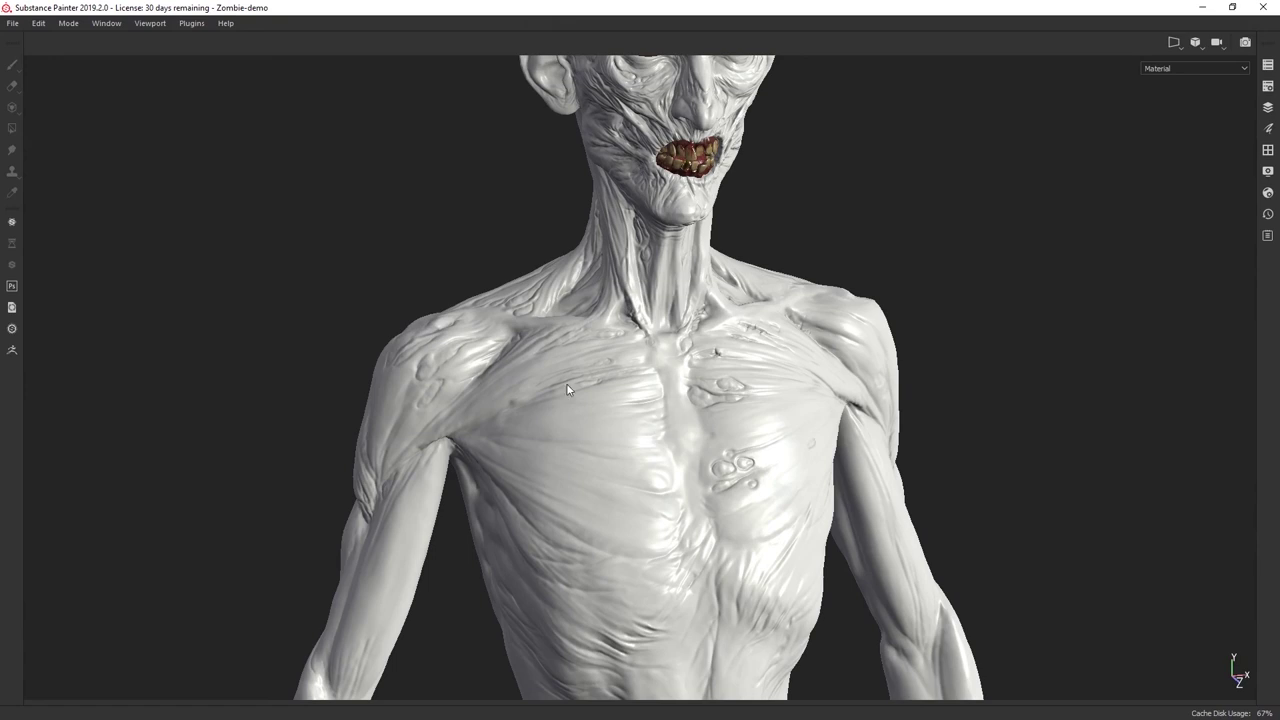
middle_click_drag(680, 324, 688, 426, "alt")
left_click_drag(687, 227, 760, 243, "alt")
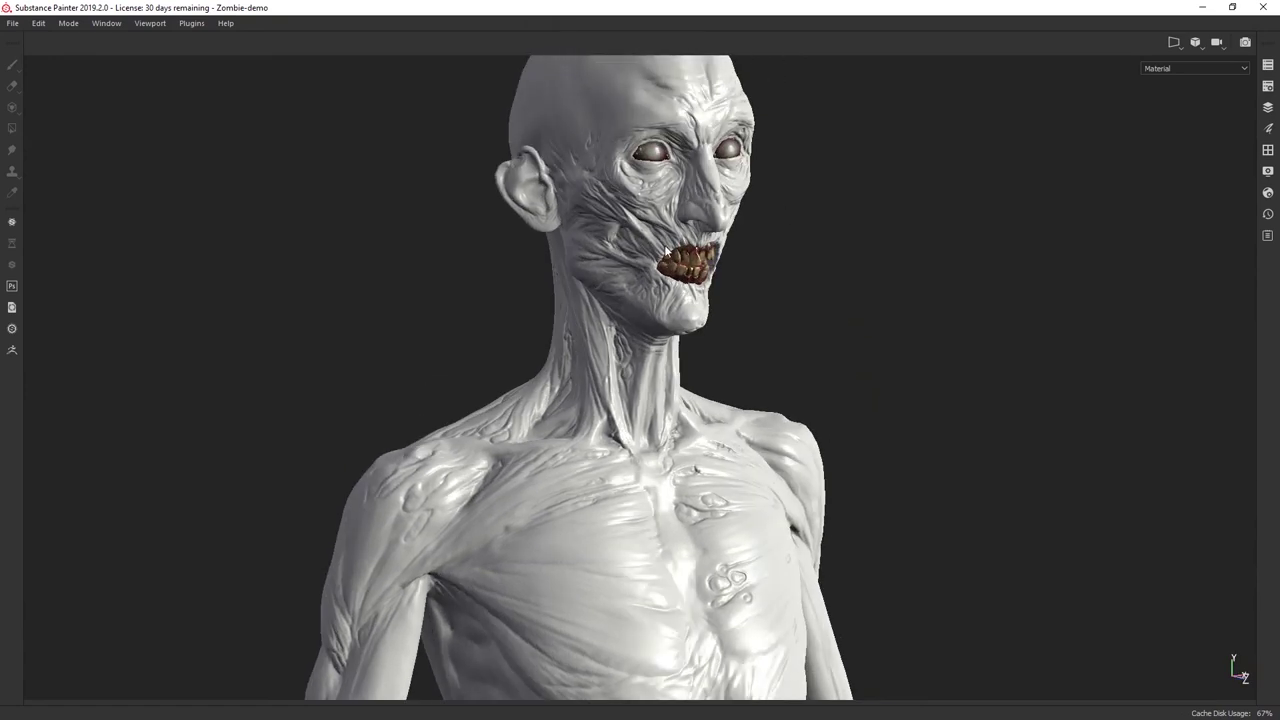
Examine the zombie's head and facial wrinkles in profile, at three-quarter angles and from the front.
middle_click_drag(784, 292, 791, 386, "alt")
left_click_drag(791, 385, 570, 163, "alt")
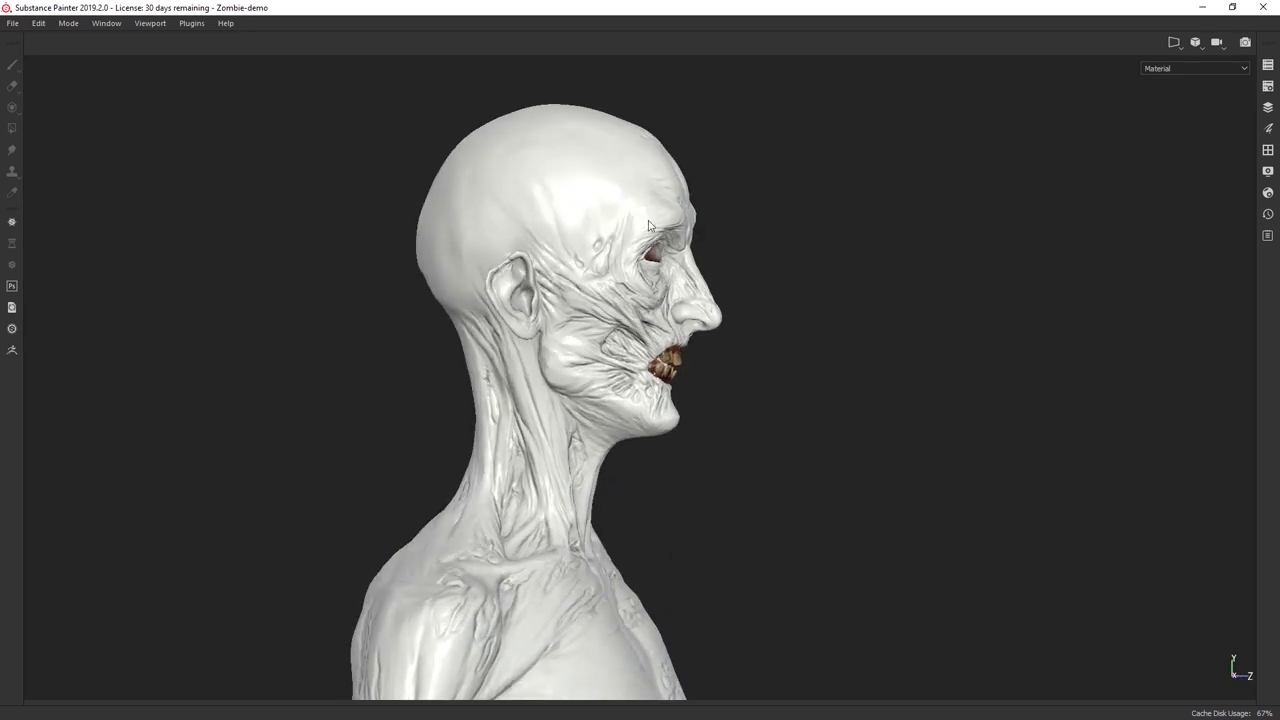
left_click_drag(471, 203, 557, 206, "alt")
left_click_drag(659, 241, 780, 238, "alt")
left_click_drag(791, 343, 308, 366, "alt")
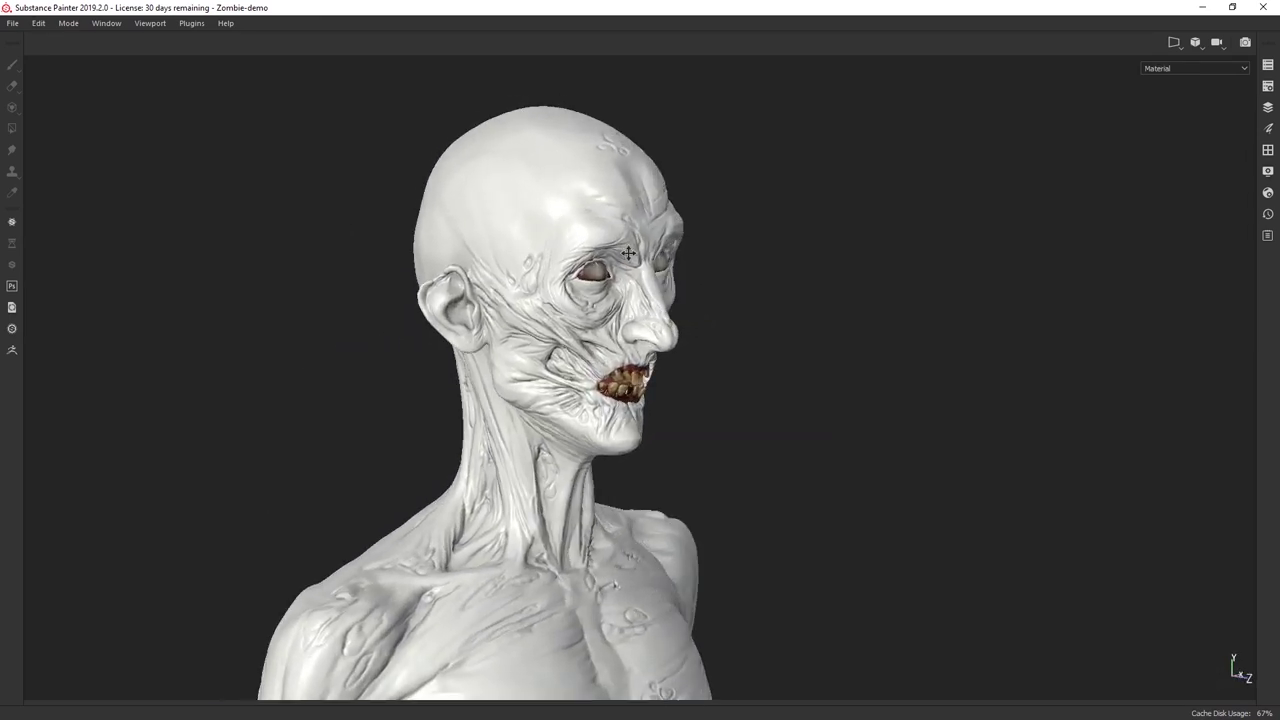
middle_click_drag(606, 262, 695, 194, "alt")
left_click_drag(729, 263, 563, 280, "alt")
right_click_drag(762, 379, 727, 301, "alt")
left_click_drag(728, 303, 678, 322, "alt")
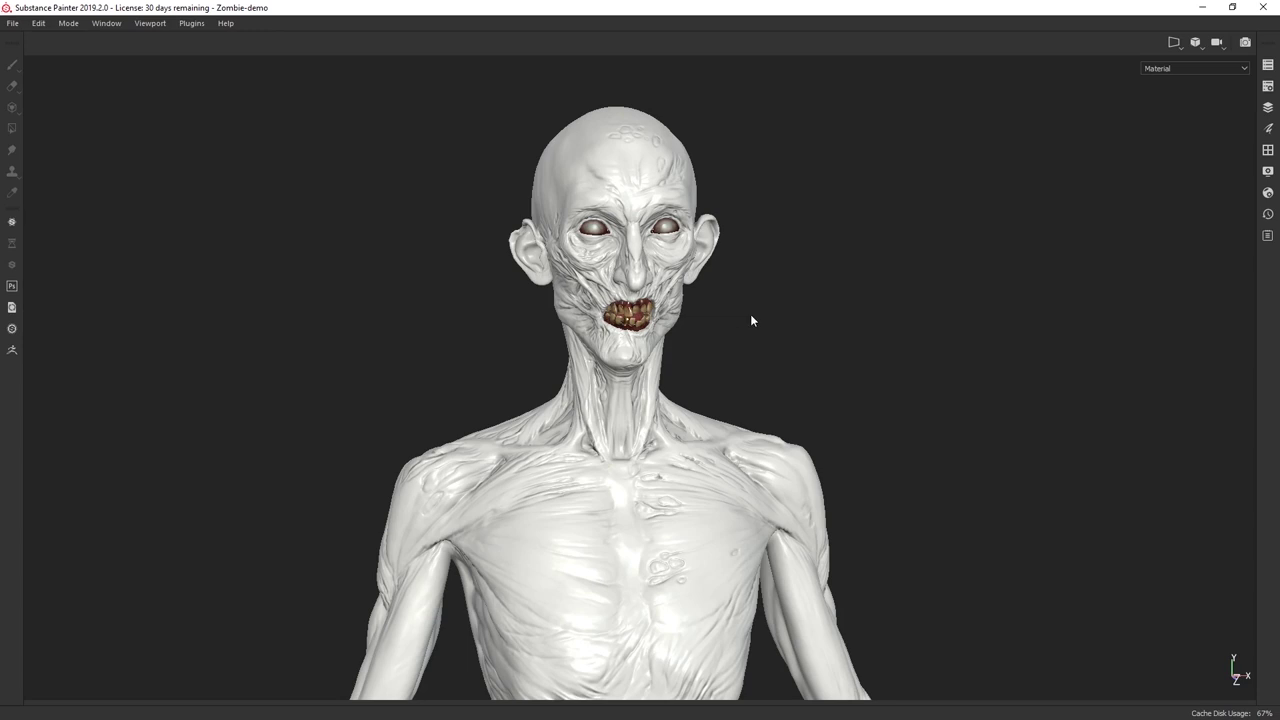
View the complete zombie model from the front, including the torso, both arms and the separate hand.
key("alt")
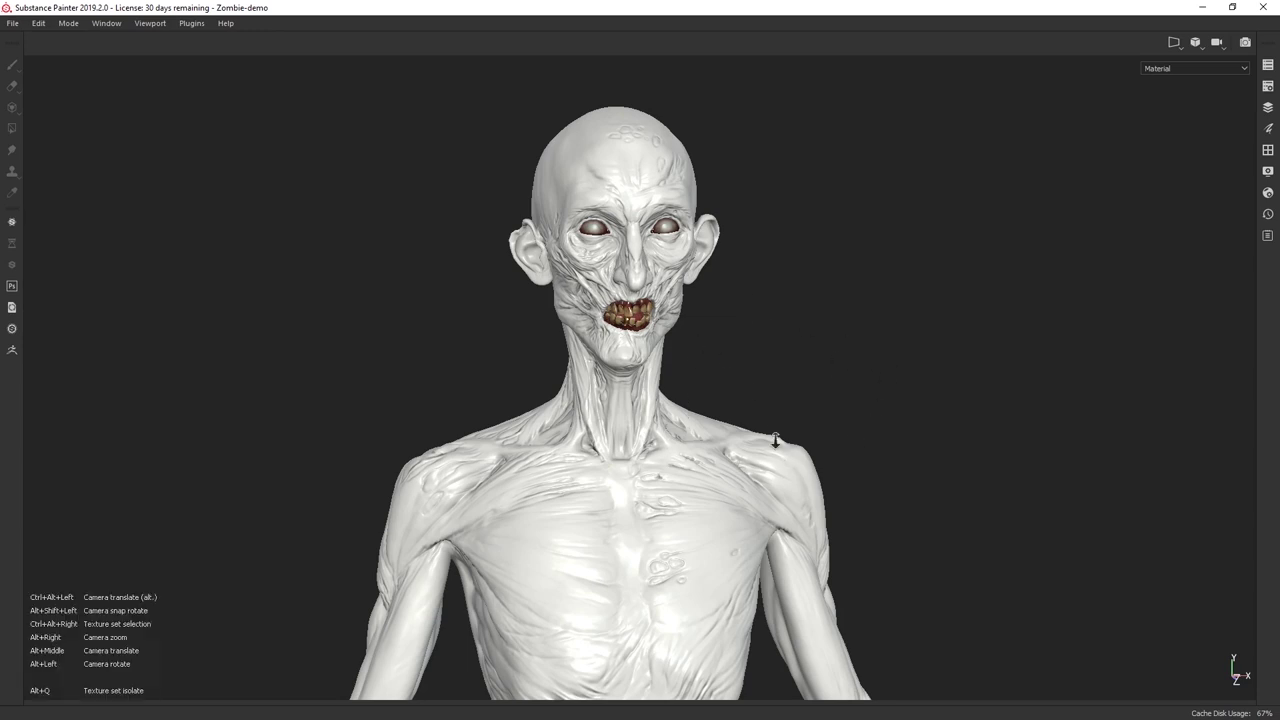
right_click_drag(778, 444, 773, 400, "alt")
middle_click_drag(809, 462, 793, 430, "alt")
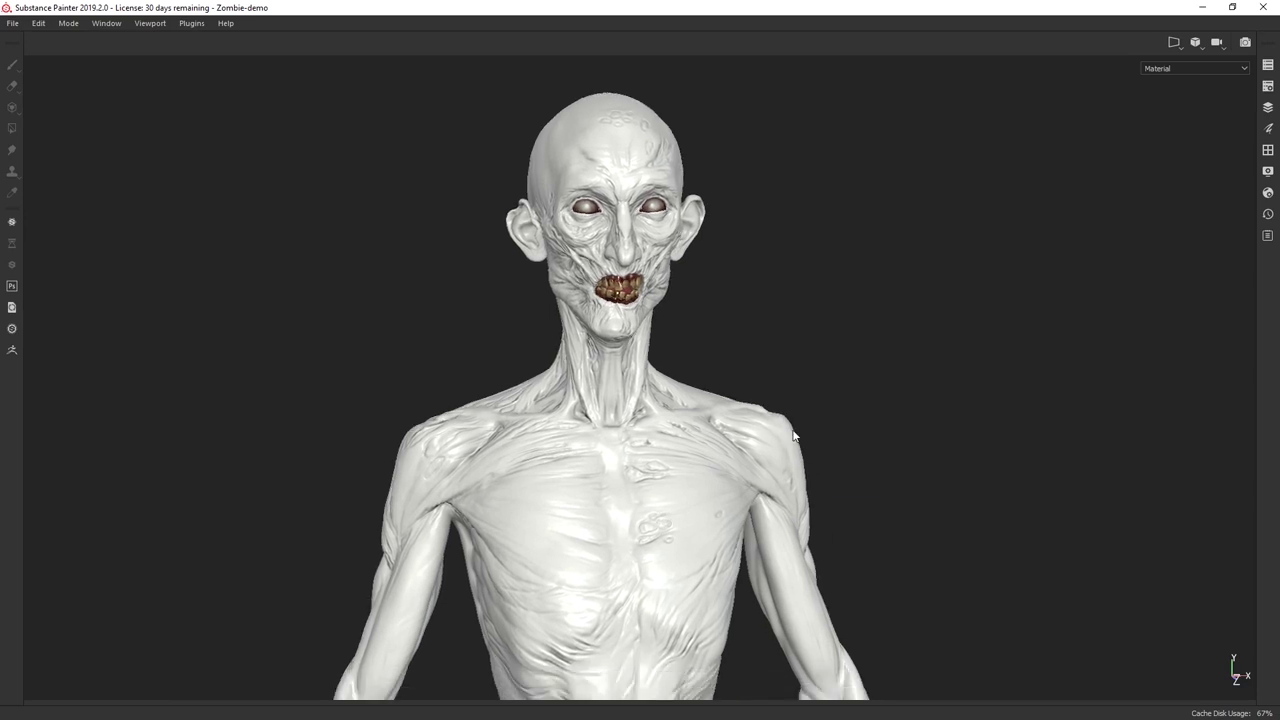
right_click_drag(816, 436, 782, 356, "alt")
middle_click_drag(843, 509, 774, 365, "alt")
right_click_drag(795, 433, 762, 320, "alt")
mouse_move(792, 434)
right_mouse_down("alt")
mouse_move(752, 362)
mouse_move(771, 428)
right_mouse_up("alt")
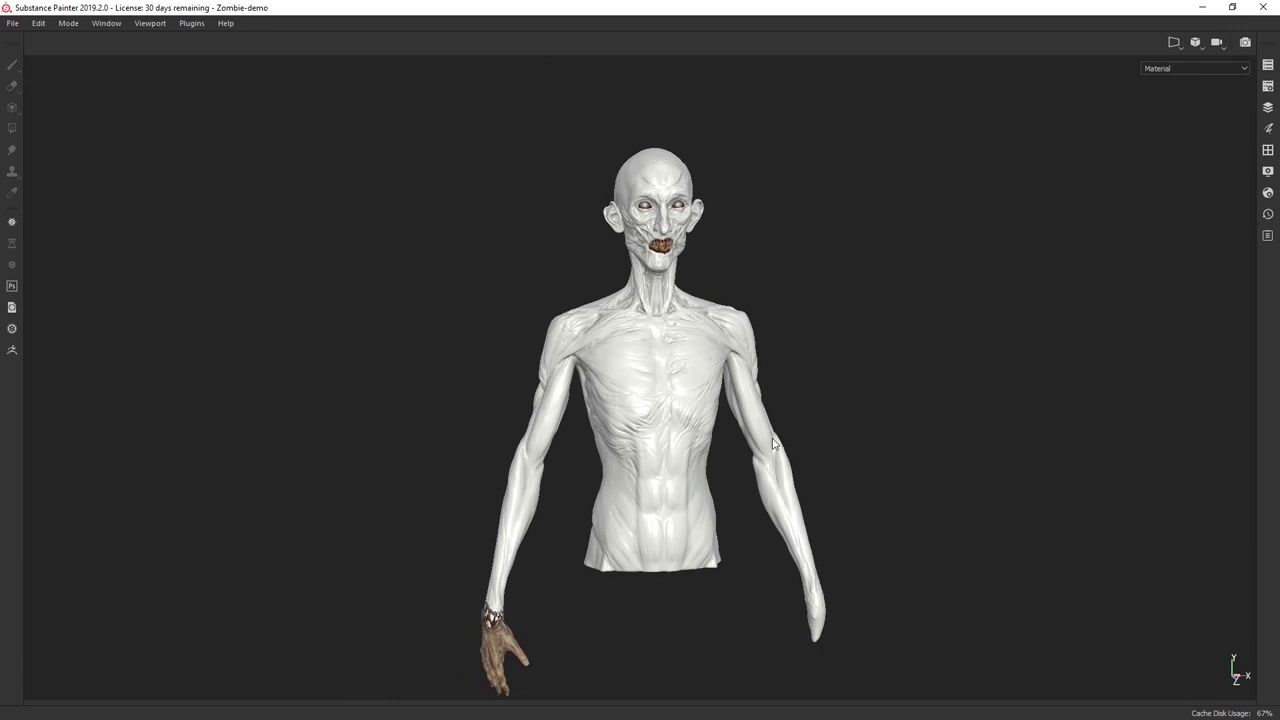
middle_click_drag(771, 428, 757, 378, "alt")
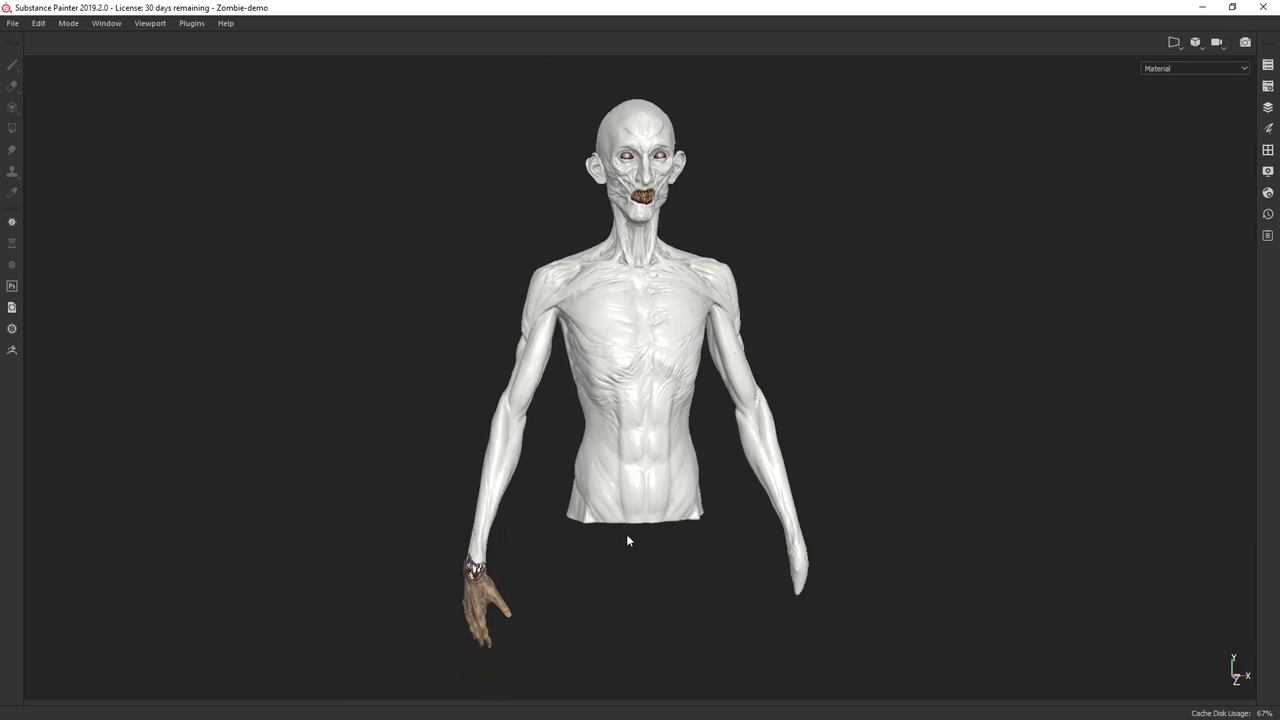
middle_click_drag(725, 392, 717, 480, "alt")
left_click_drag(651, 503, 681, 448, "alt")
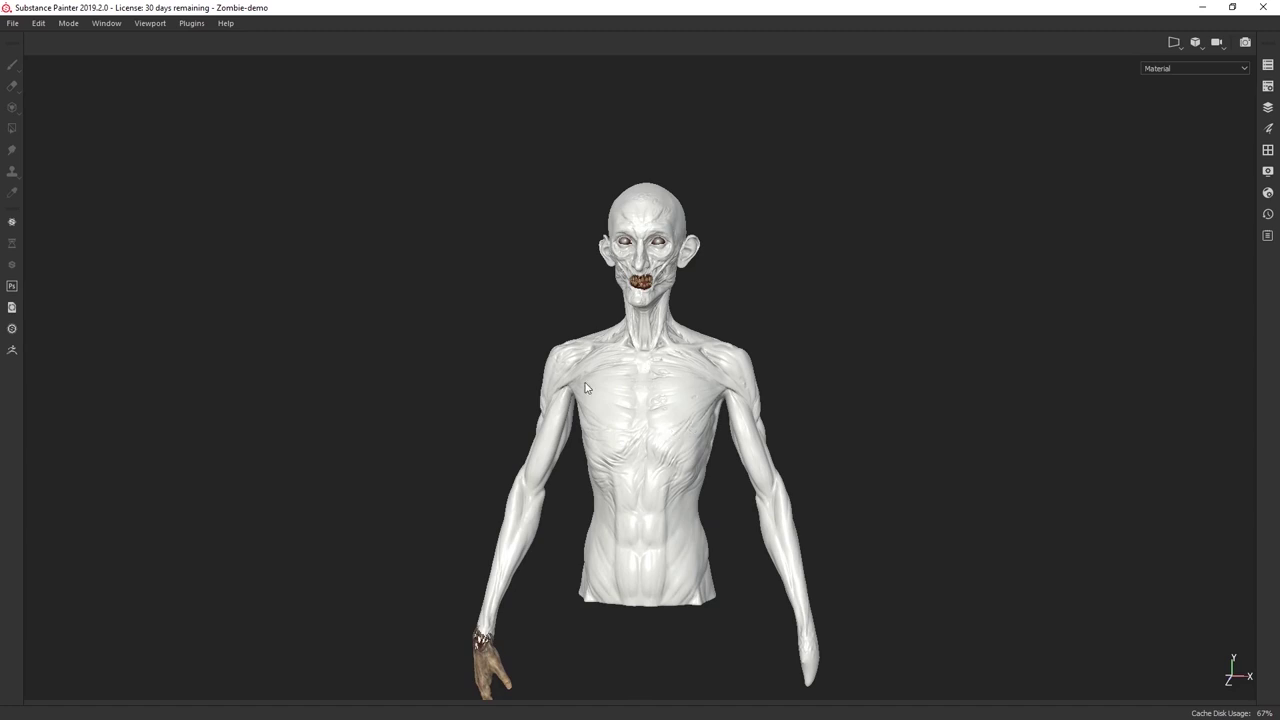
right_click_drag(590, 340, 523, 392, "alt")
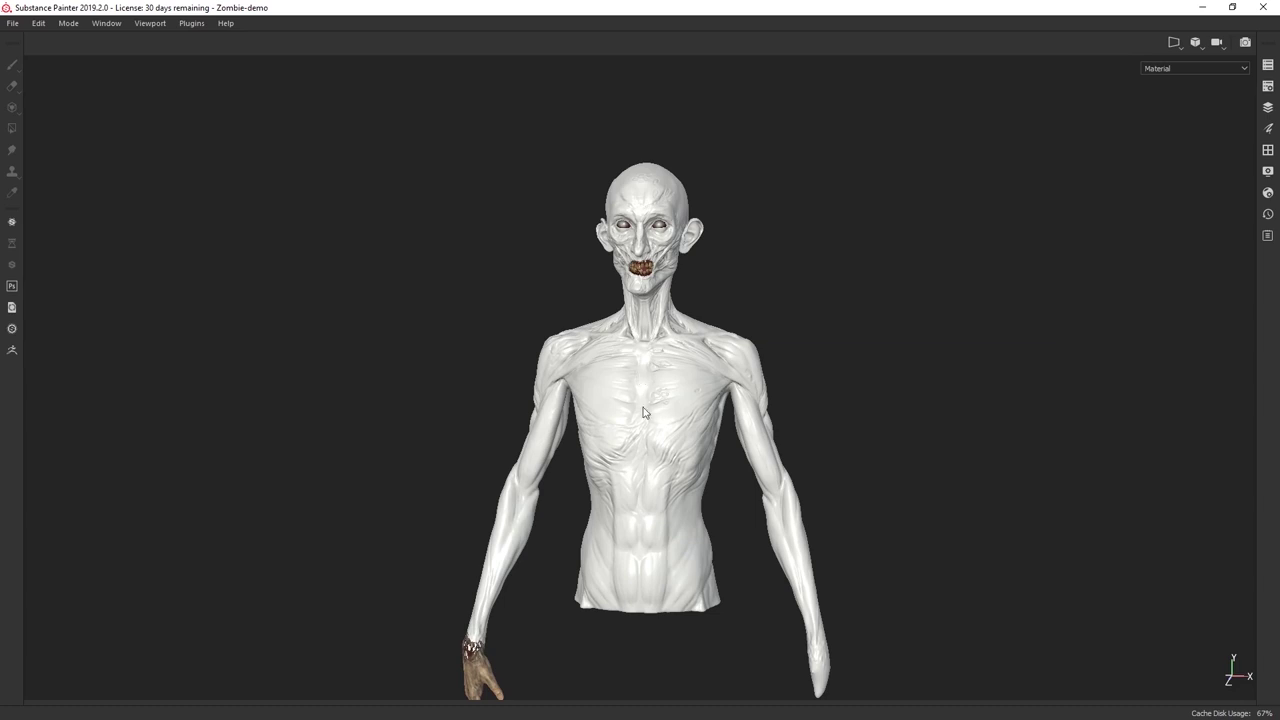
Examine the zombie's torso and arms at a three-quarter angle, down to where the forearm meets the hand.
key("alt")
right_click_drag(648, 336, 650, 422, "alt")
middle_click_drag(637, 398, 618, 457, "alt")
left_click_drag(617, 461, 658, 432, "alt")
right_click_drag(669, 432, 680, 451, "alt")
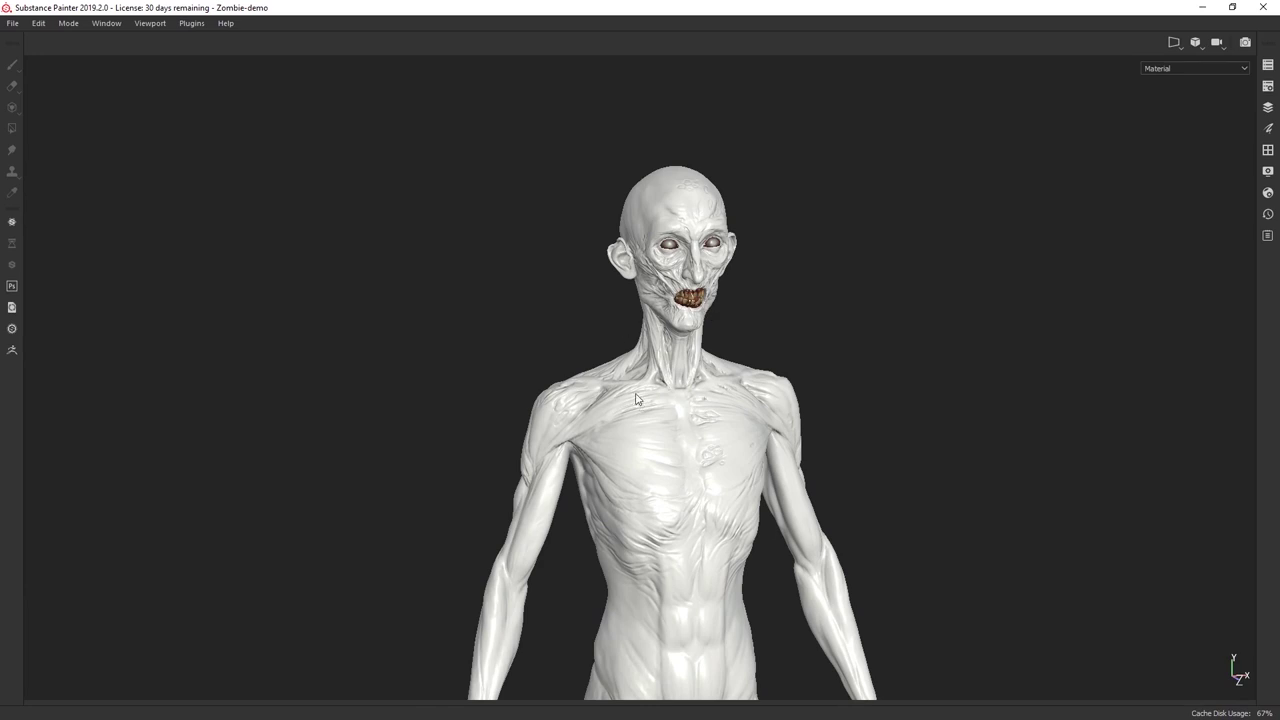
right_click_drag(655, 407, 707, 423, "alt")
middle_click_drag(838, 565, 823, 494, "alt")
left_click_drag(672, 608, 698, 612, "alt")
left_click_drag(674, 497, 643, 507, "alt")
middle_click_drag(574, 584, 580, 534, "alt")
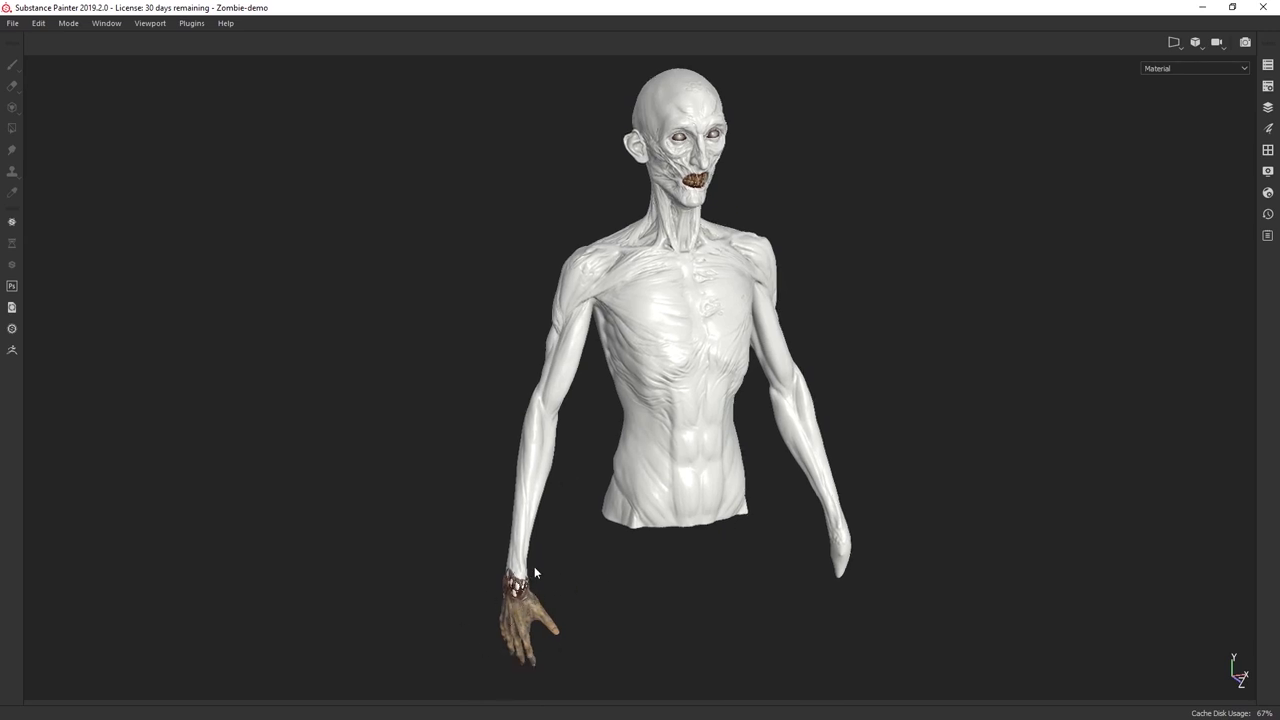
left_click_drag(540, 591, 571, 606, "alt")
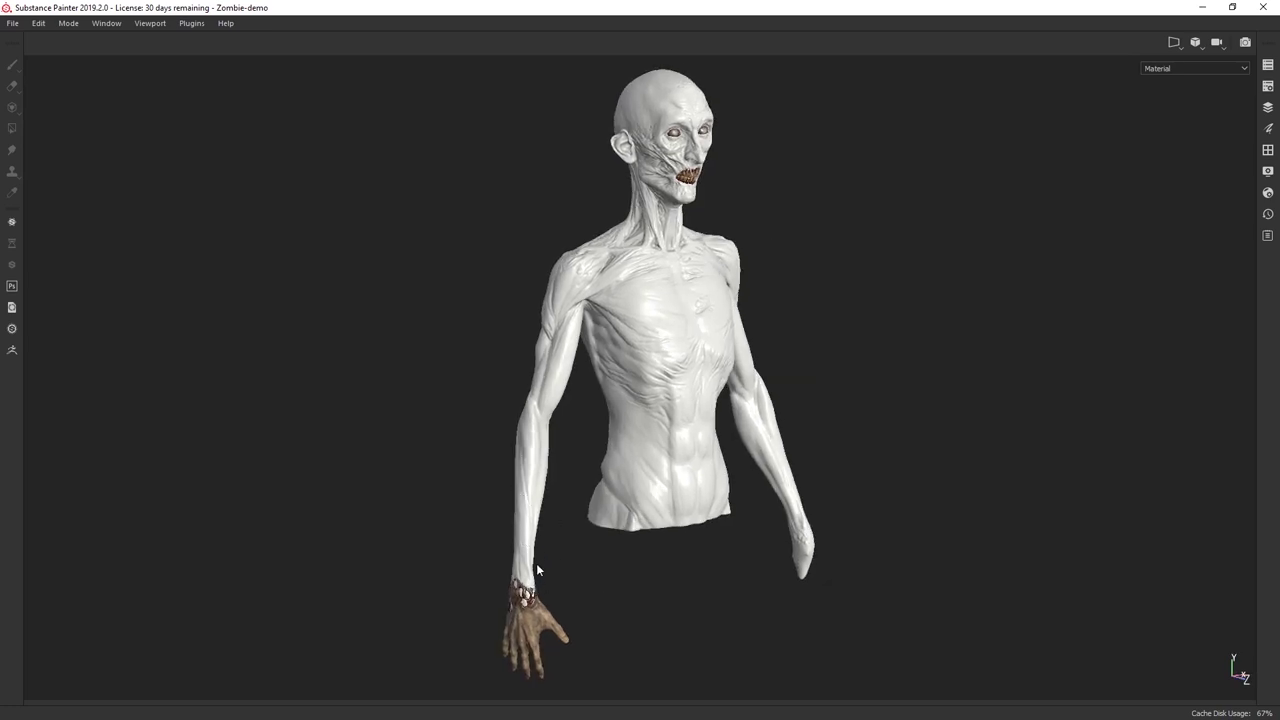
left_click_drag(670, 565, 529, 628, "alt")
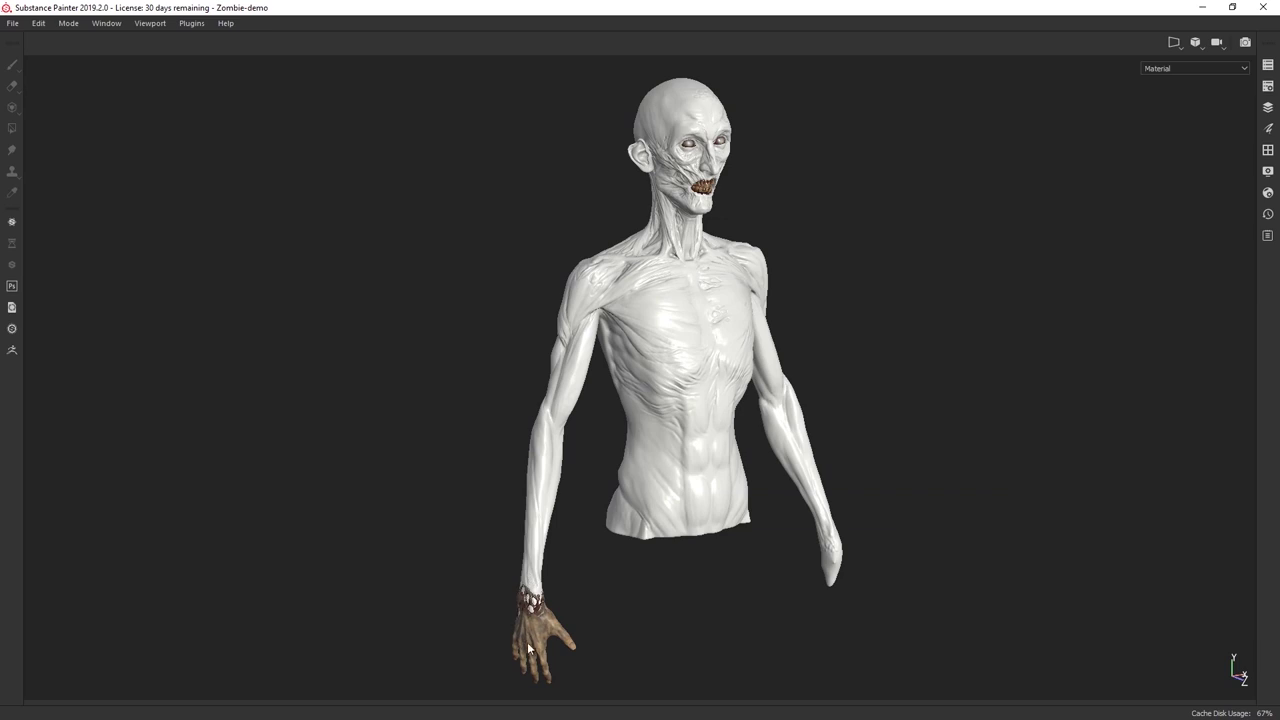
Inspect the textured hand and its wrist joint up close, and return to the front of the head and torso.
middle_click_drag(530, 603, 585, 410, "alt")
right_click_drag(585, 410, 631, 476, "alt")
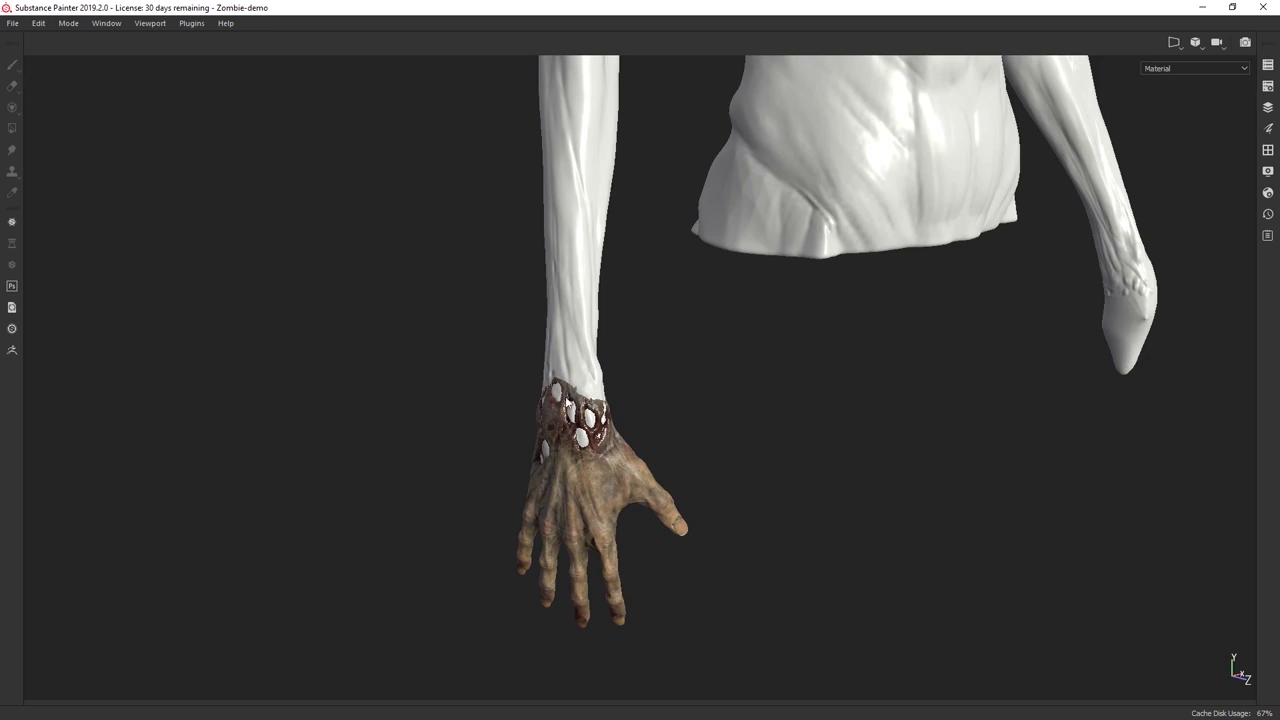
left_click_drag(712, 397, 592, 408, "alt")
scroll(676, 300, "down", 2)
middle_click_drag(616, 340, 453, 626, "alt")
scroll(606, 446, "down", 1)
middle_click_drag(698, 321, 649, 473, "alt")
left_click_drag(557, 496, 576, 496, "alt")
left_click_drag(649, 477, 663, 343, "alt")
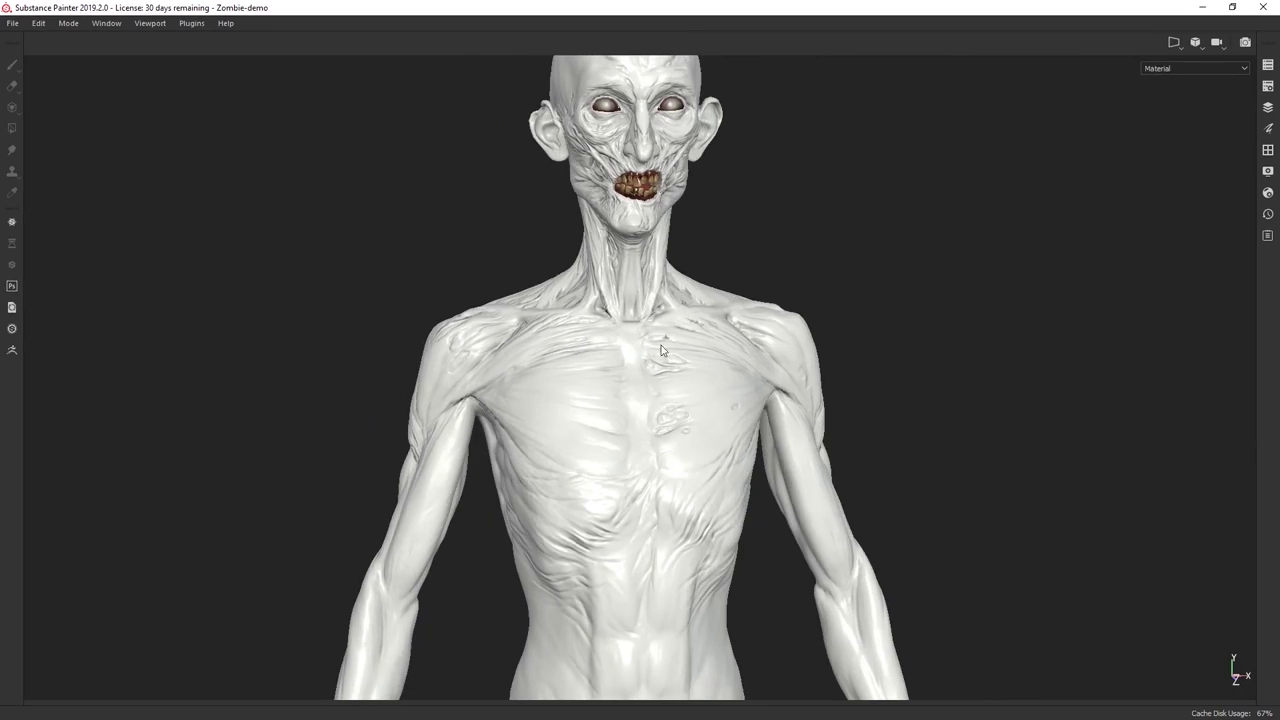
middle_click_drag(663, 343, 663, 403, "alt")
mouse_move(663, 403)
left_mouse_down("alt")
mouse_move(718, 413)
mouse_move(652, 404)
left_mouse_up("alt")
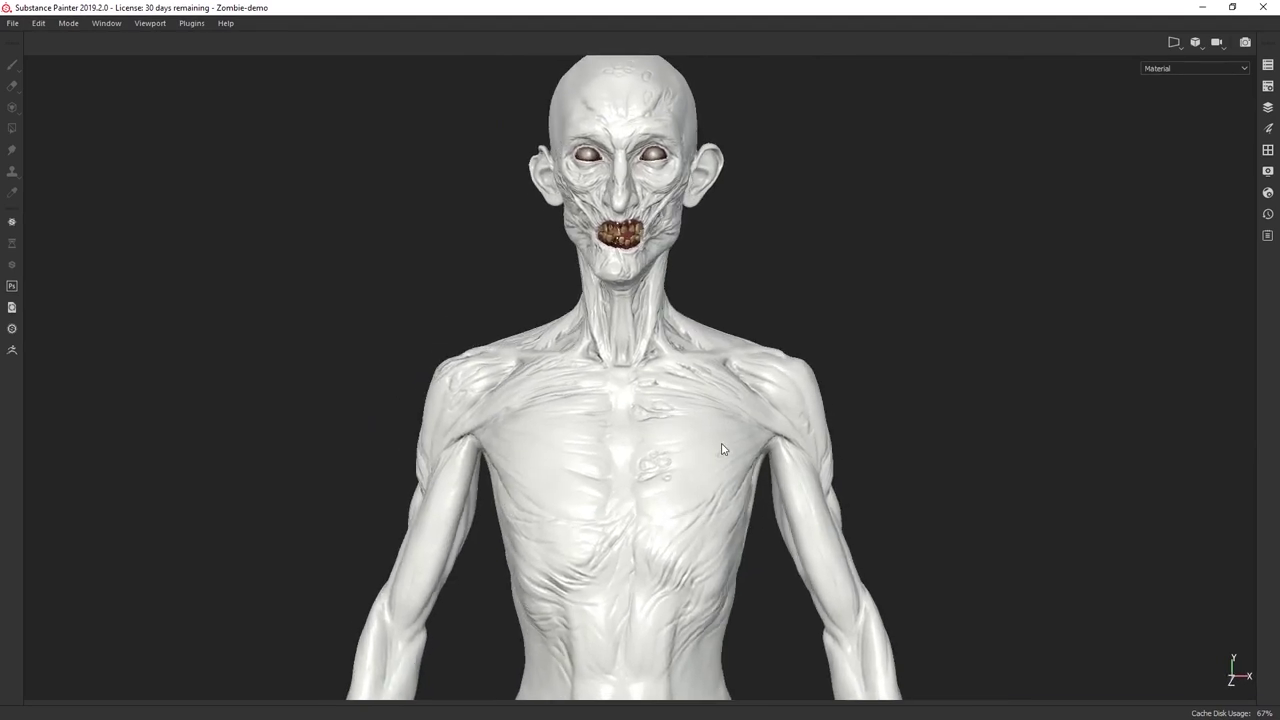
Restore the hidden interface panels around the viewport and frame the zombie's head and torso.
right_click_drag(652, 404, 604, 411, "shift")
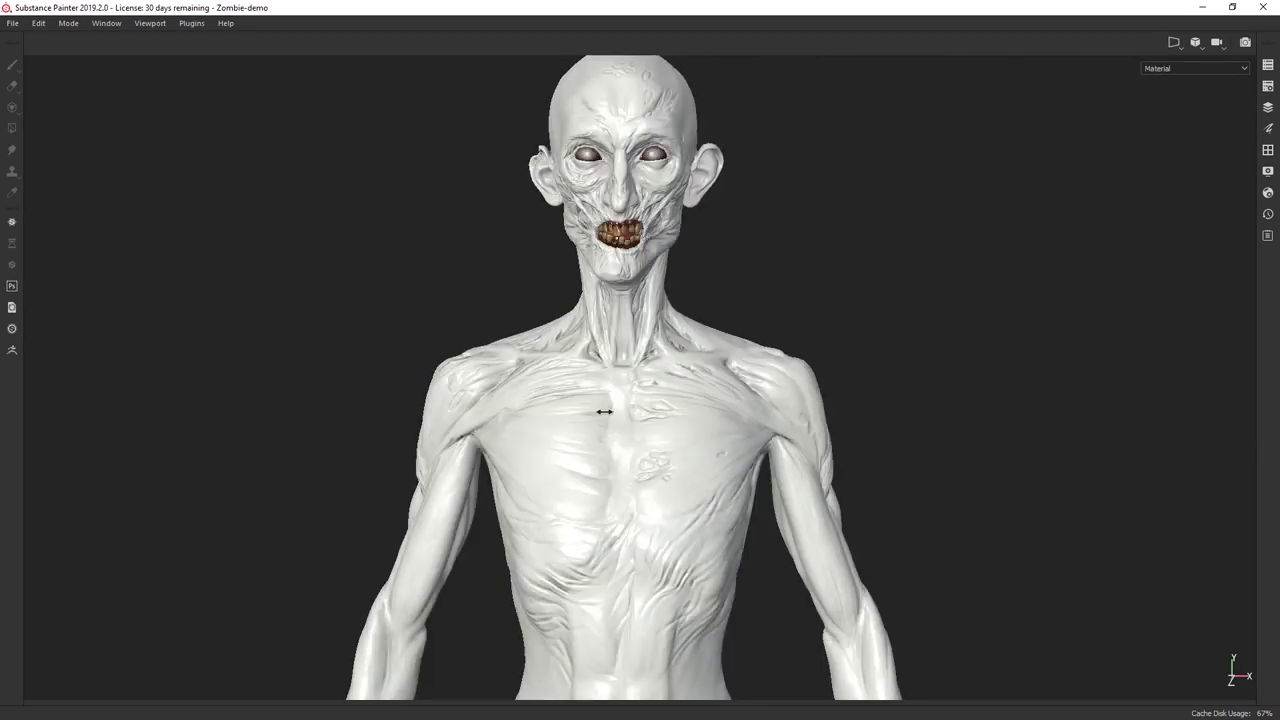
left_click_drag(708, 396, 759, 400, "alt")
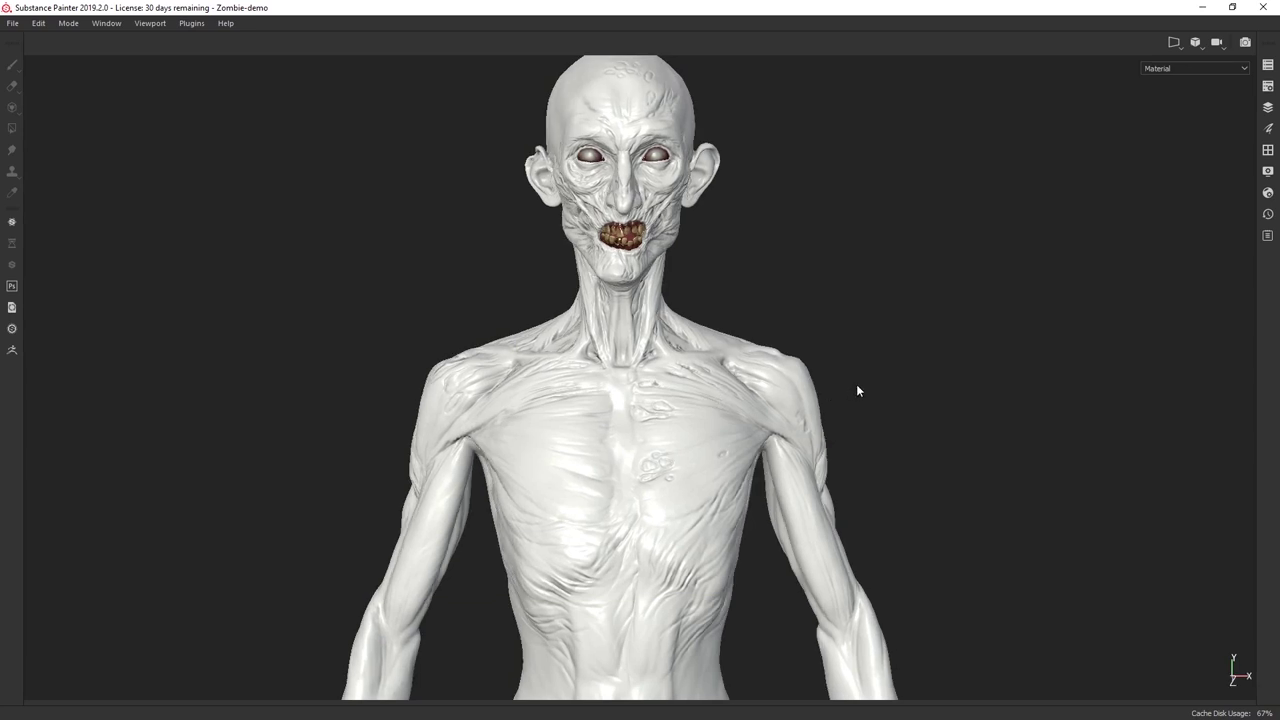
left_click(963, 234)
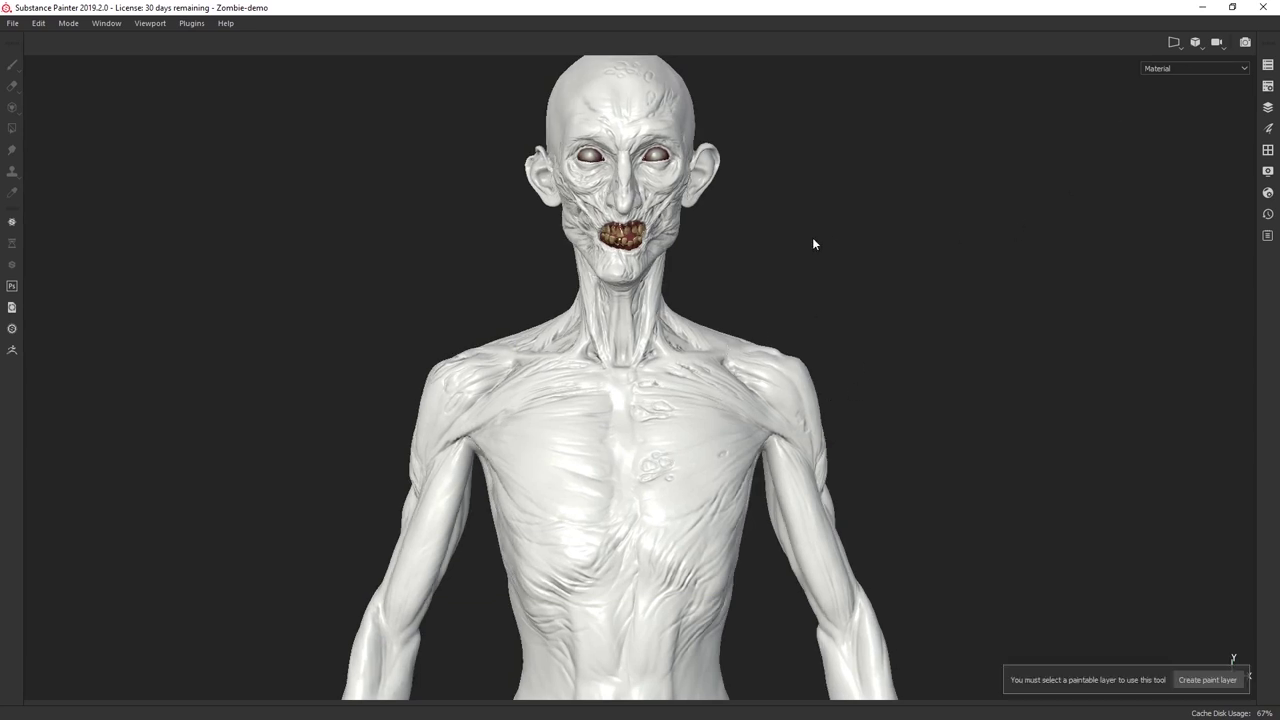
key("Tab")
middle_click_drag(520, 222, 571, 235, "alt")
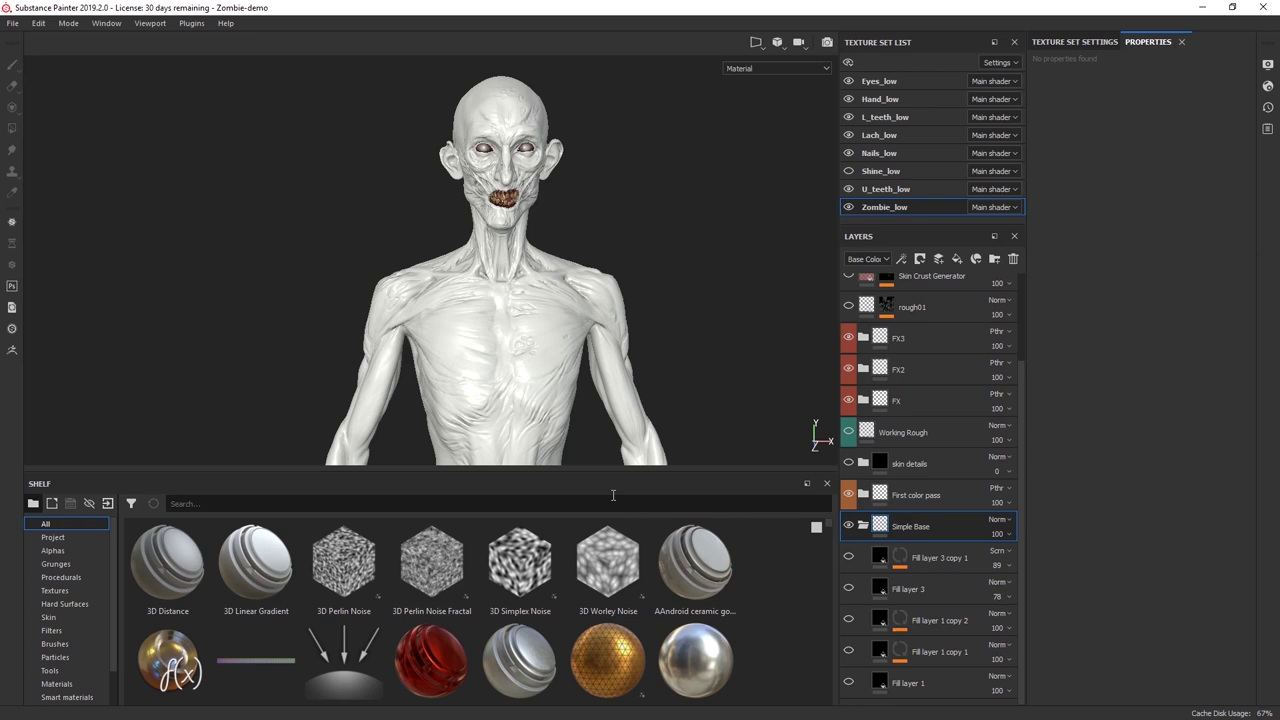
mouse_move(594, 557)
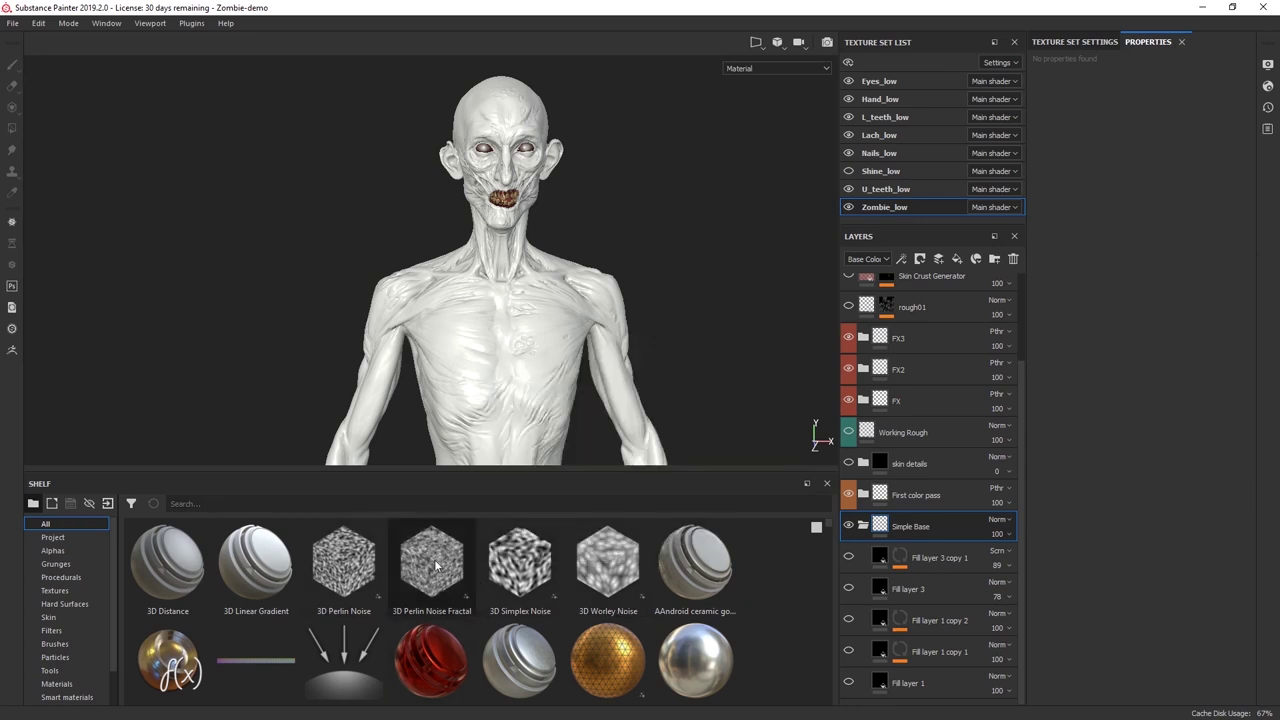
mouse_move(395, 537)
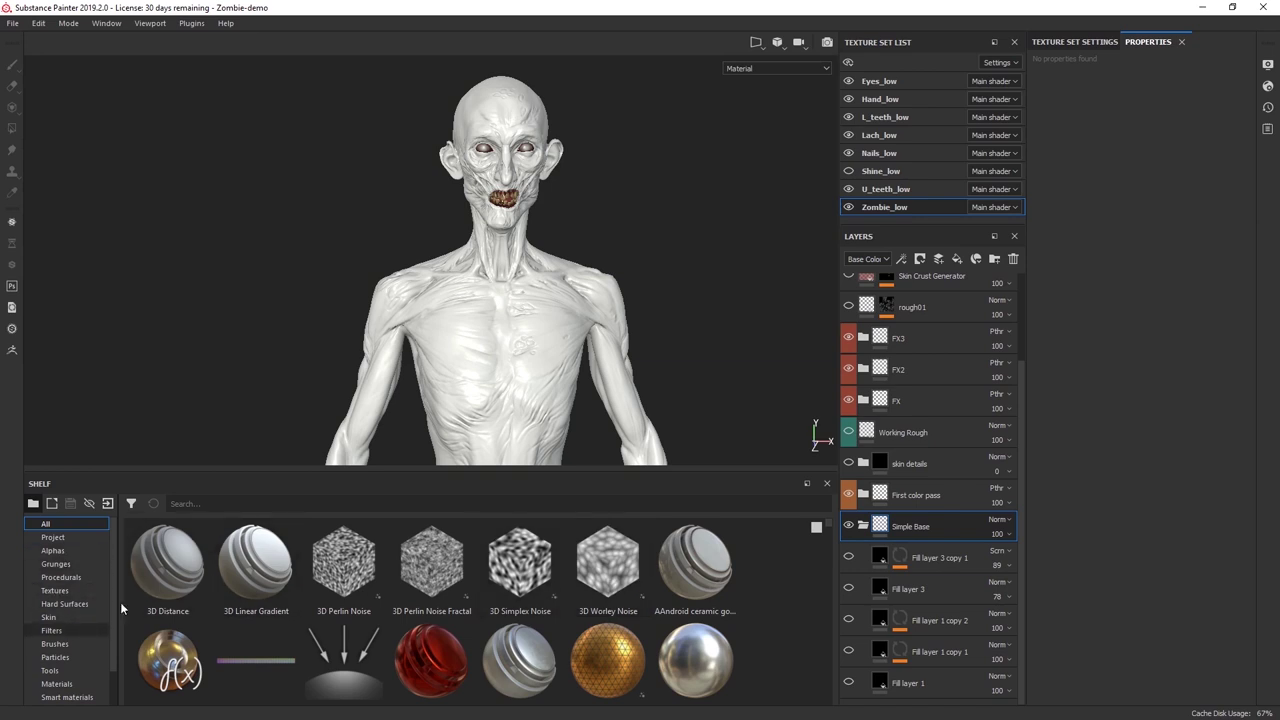
Browse the shelf's complete contents, the project's baked maps and the Procedurals category.
scroll(470, 598, "down", 5)
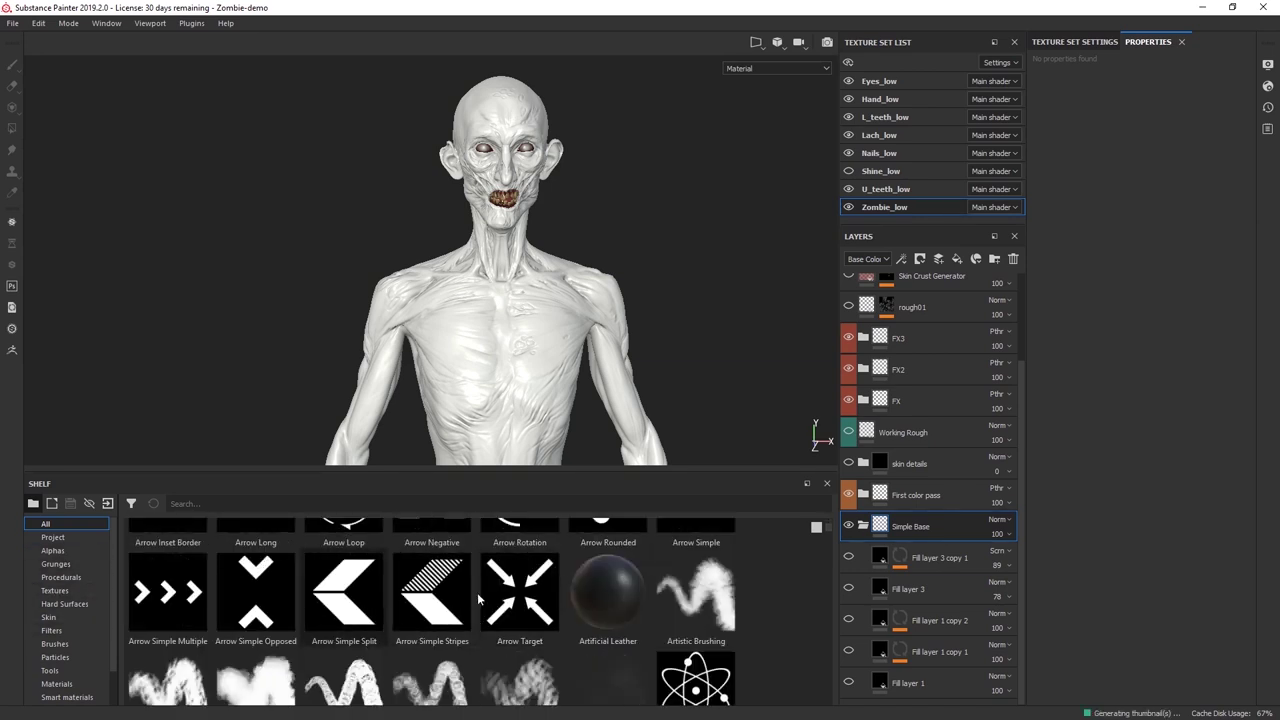
scroll(400, 600, "up", 5)
left_click(45, 538)
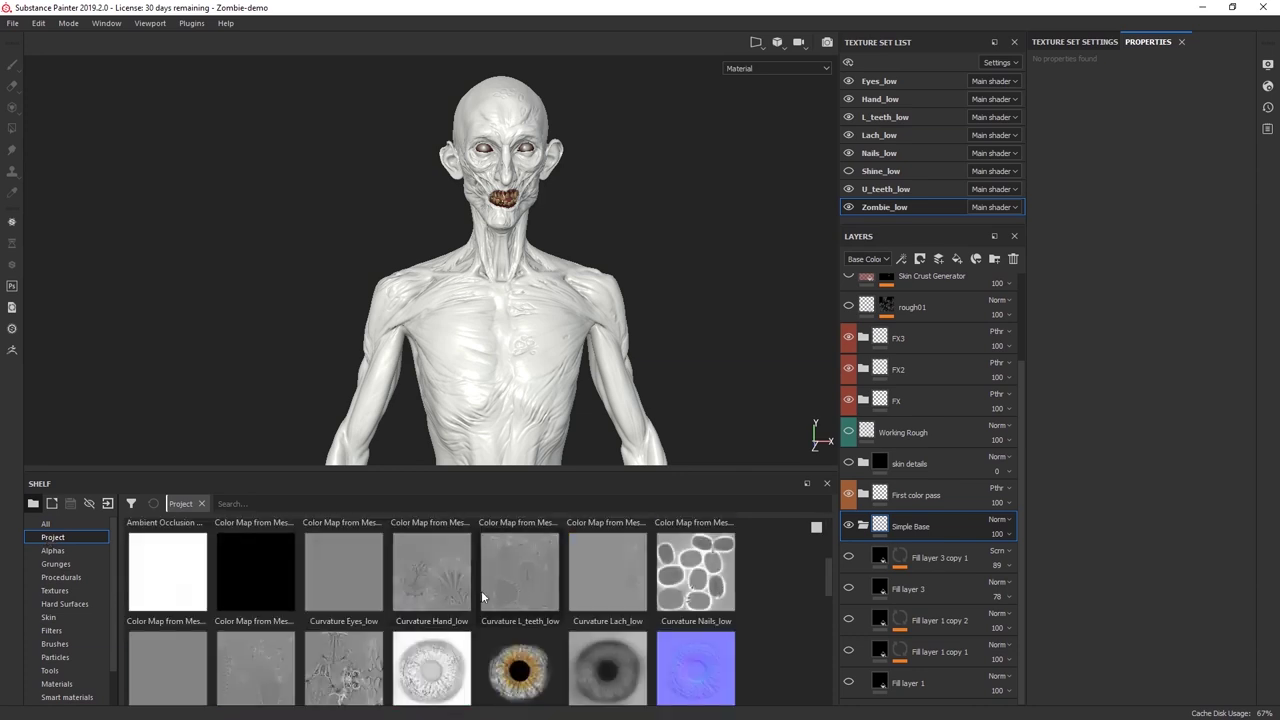
scroll(505, 567, "down", 5)
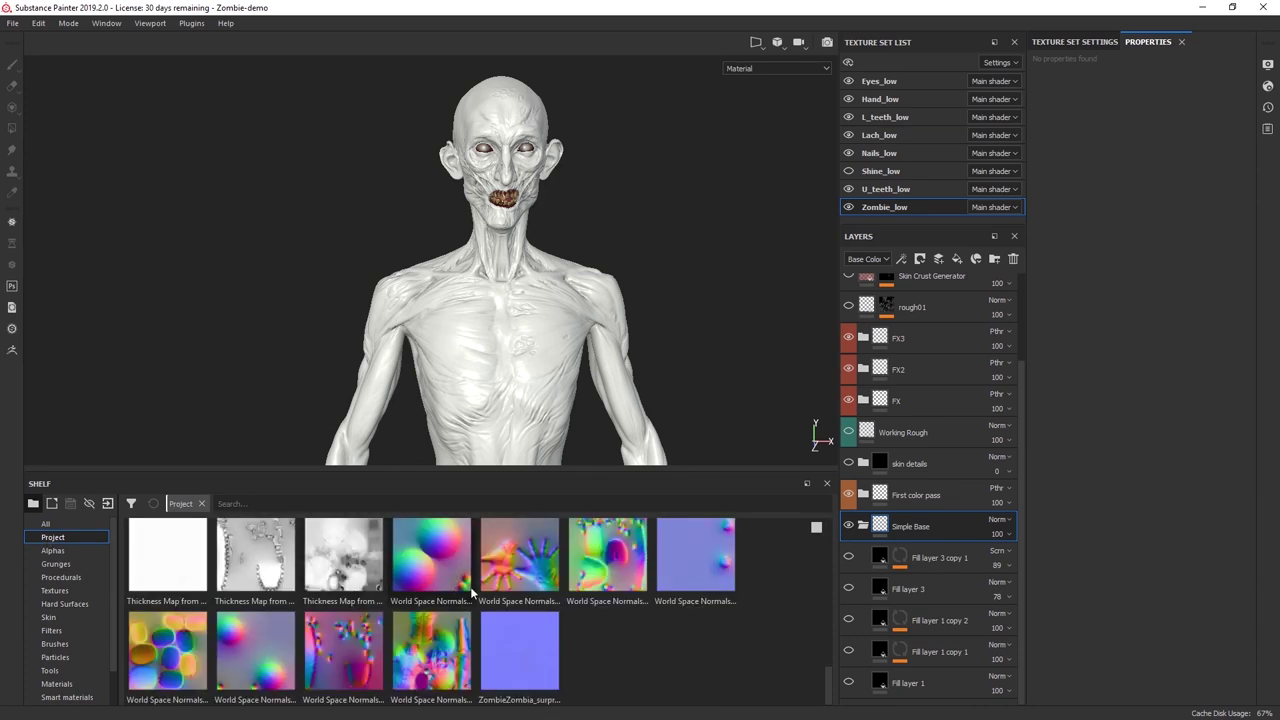
left_click(66, 581)
scroll(488, 548, "down", 5)
scroll(432, 570, "up", 2)
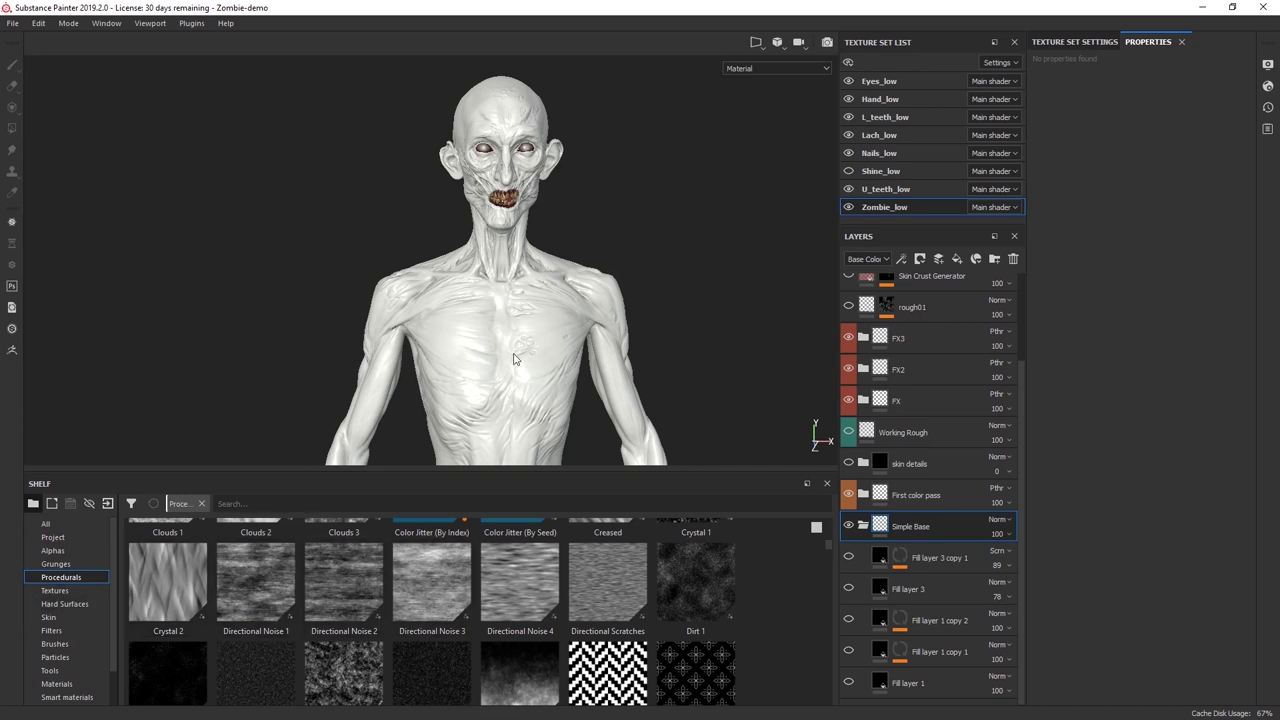
Browse the shelf's Materials category, including the human skin, flesh and blood materials.
left_click(64, 686)
scroll(514, 592, "down", 10)
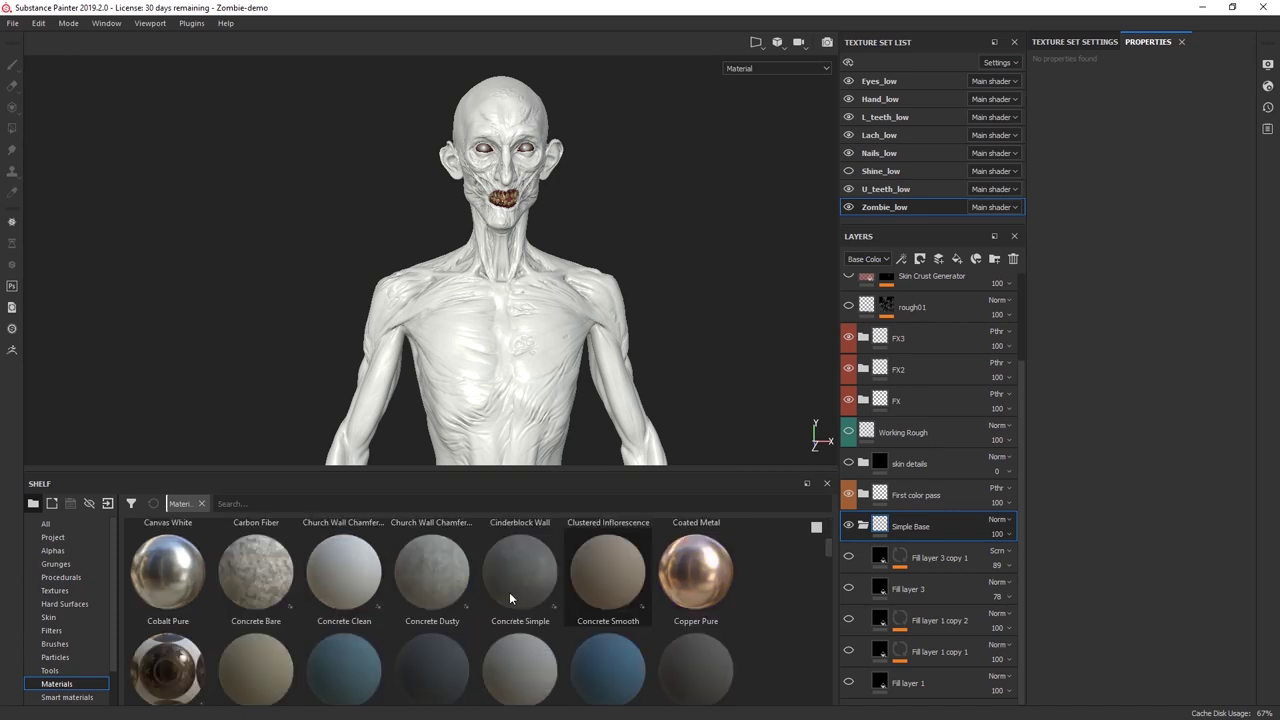
scroll(500, 589, "down", 10)
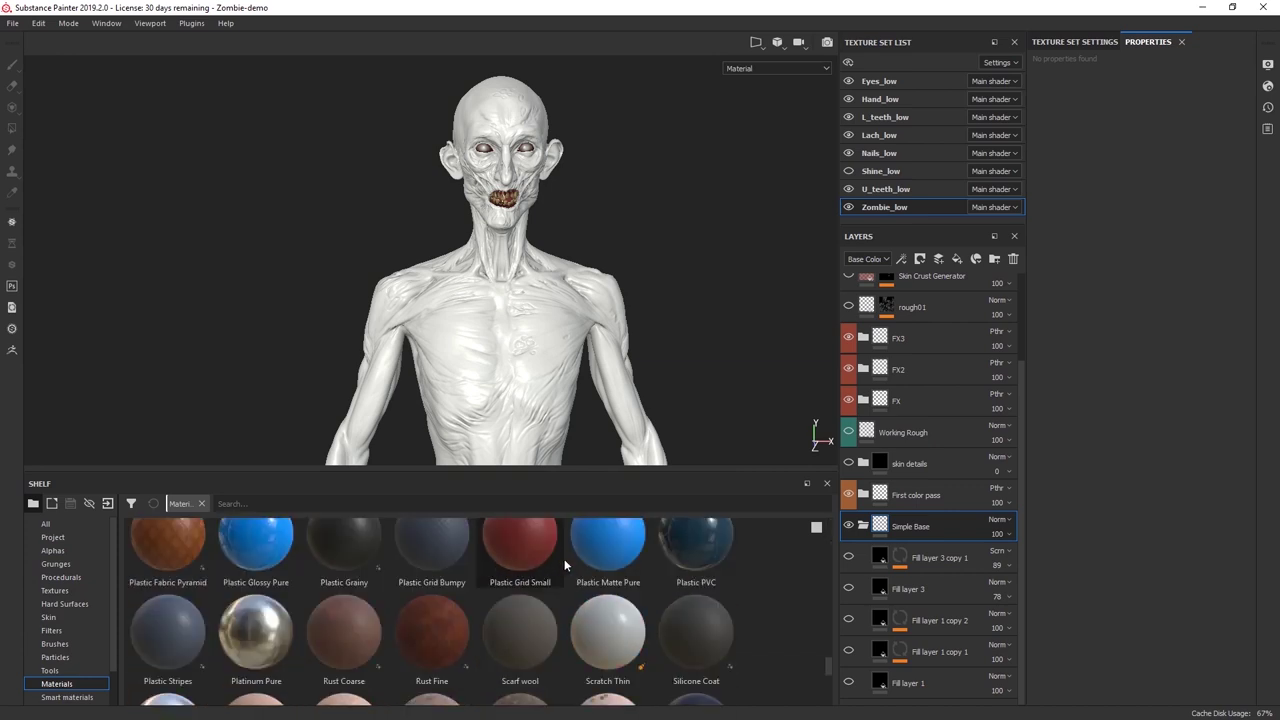
scroll(456, 590, "up", 8)
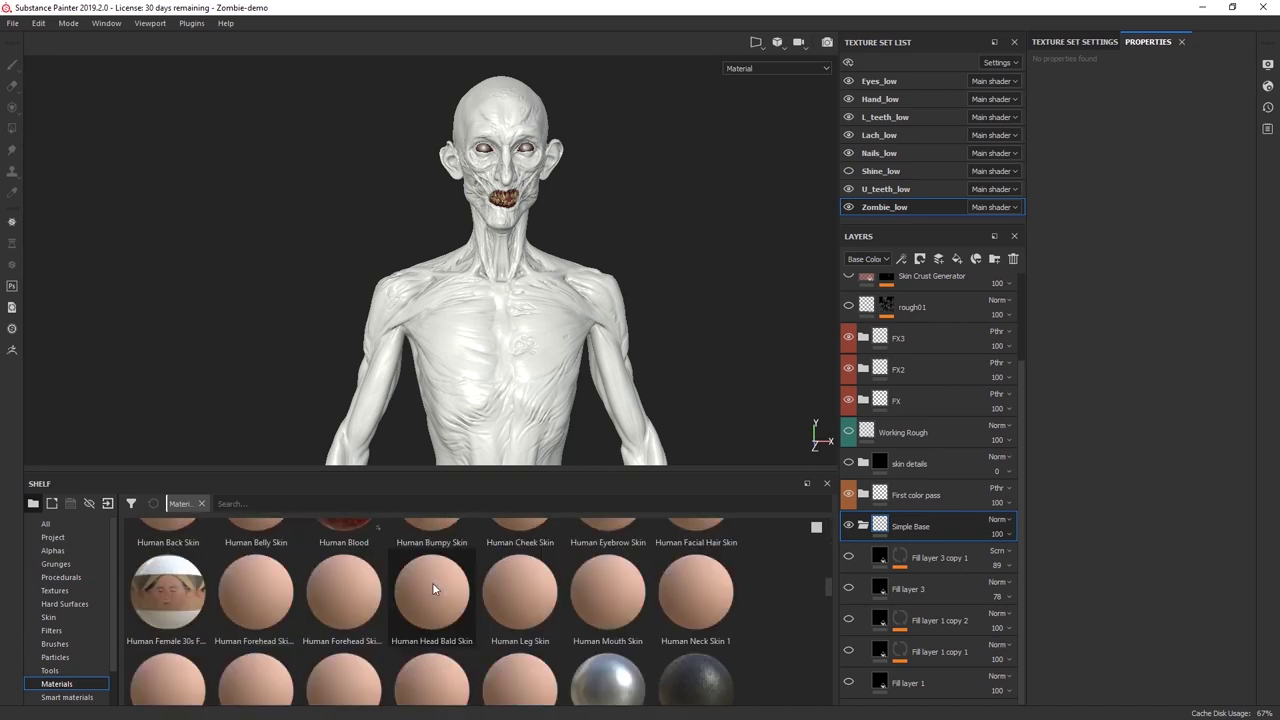
scroll(428, 591, "up", 3)
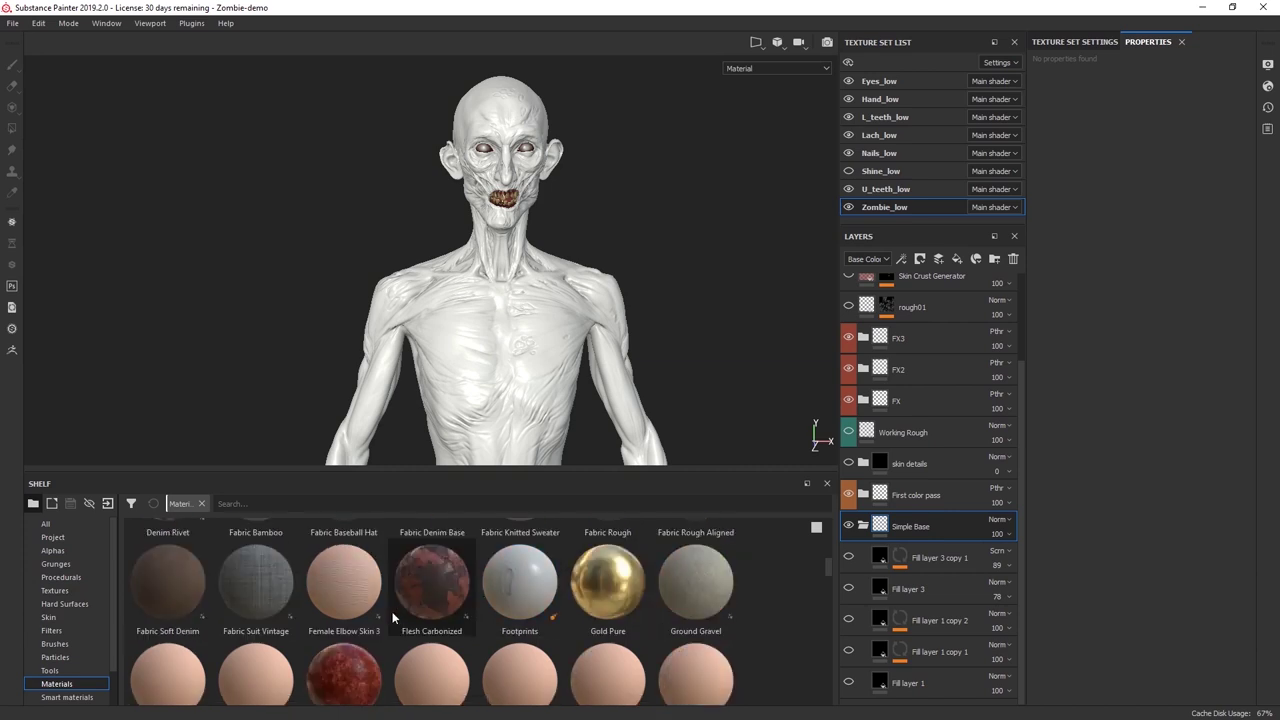
scroll(600, 590, "down", 4)
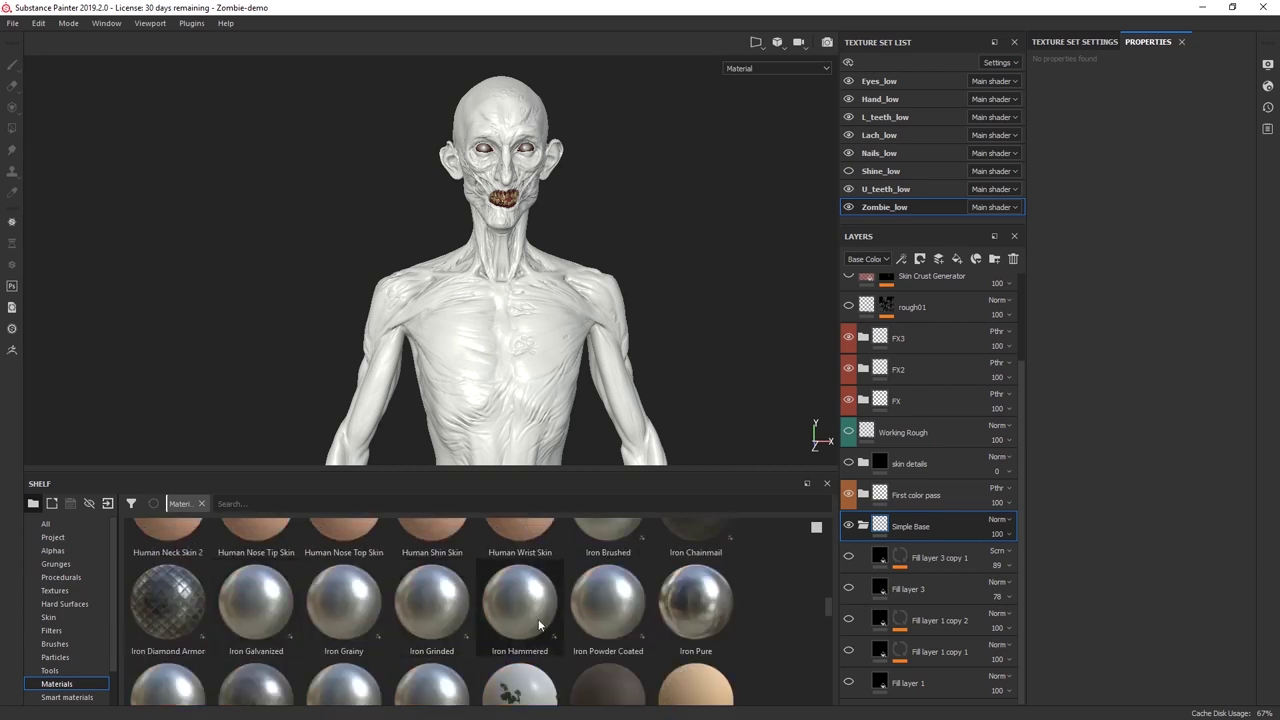
Search the whole shelf for "skin micro details" and open the results in a separate shelf tab with large thumbnails.
left_click(69, 524)
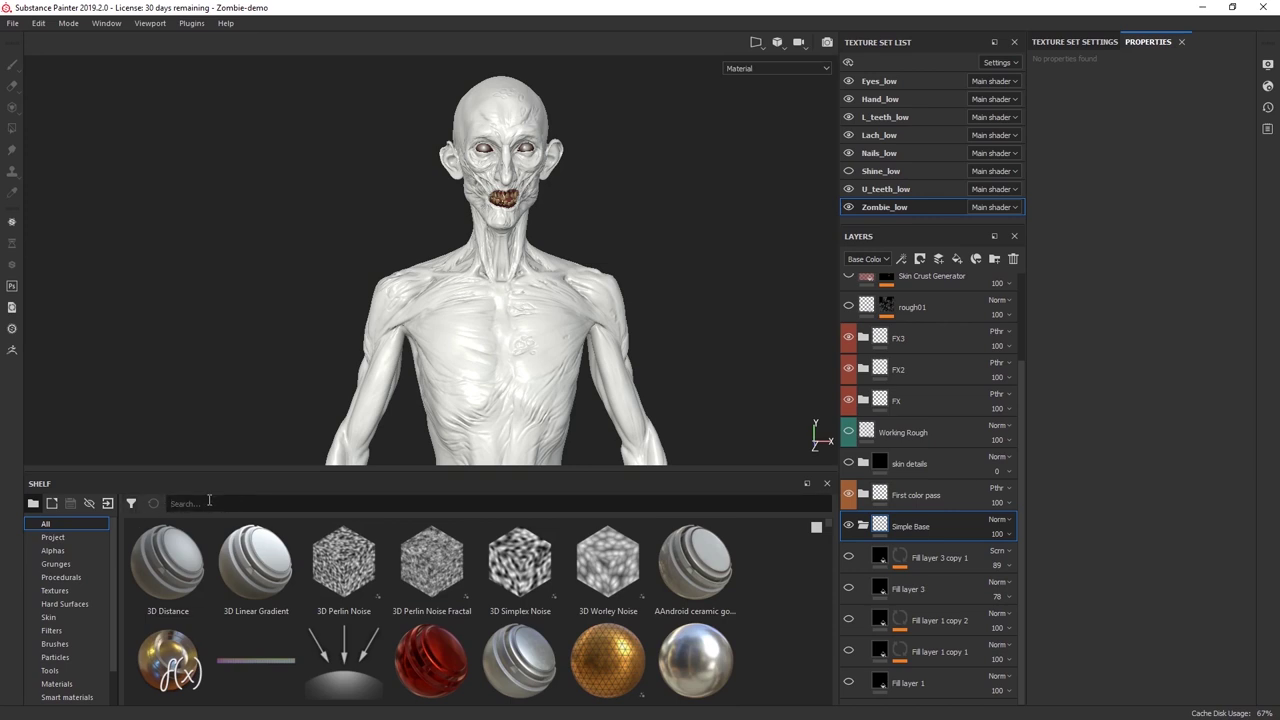
type("skin micro details")
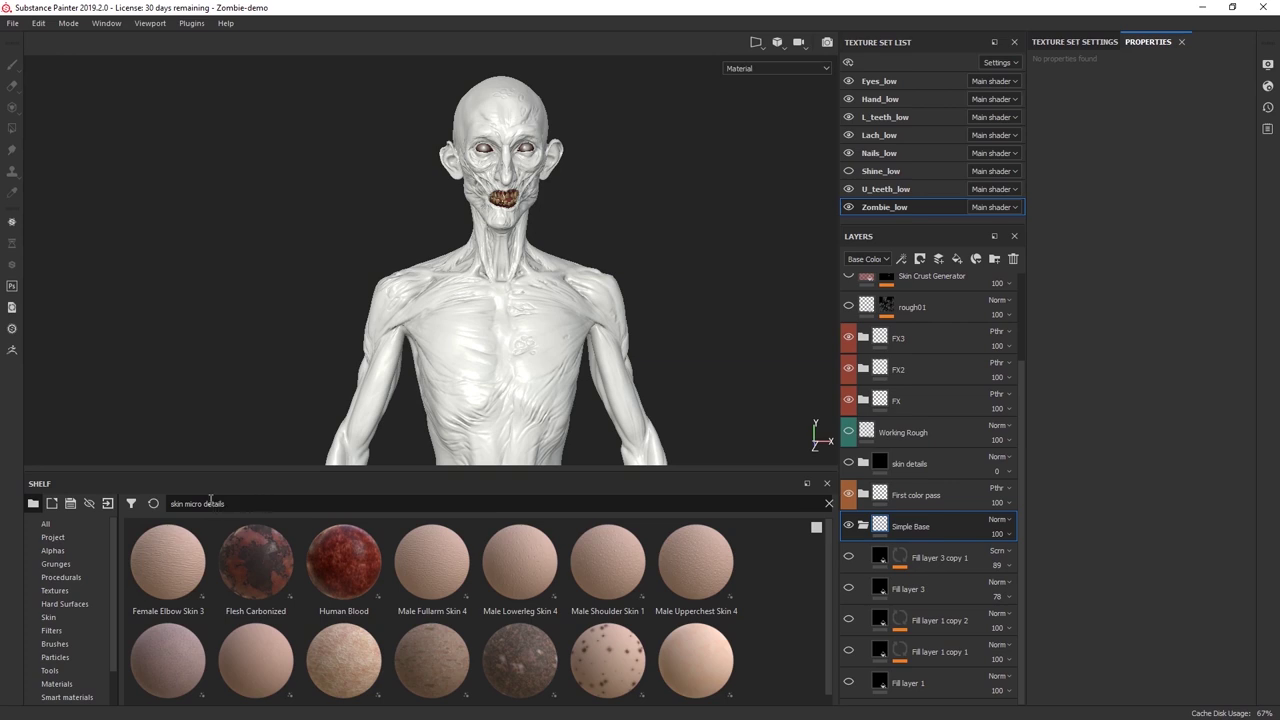
left_click(53, 502)
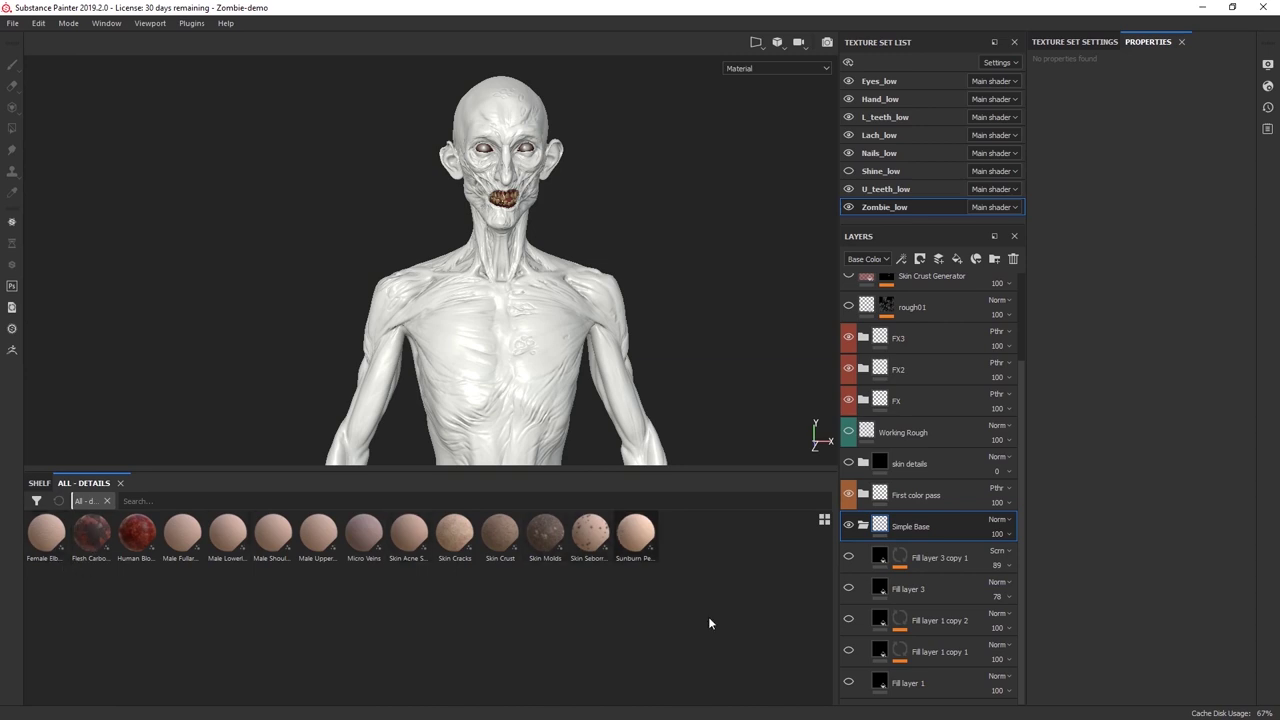
left_click(824, 520)
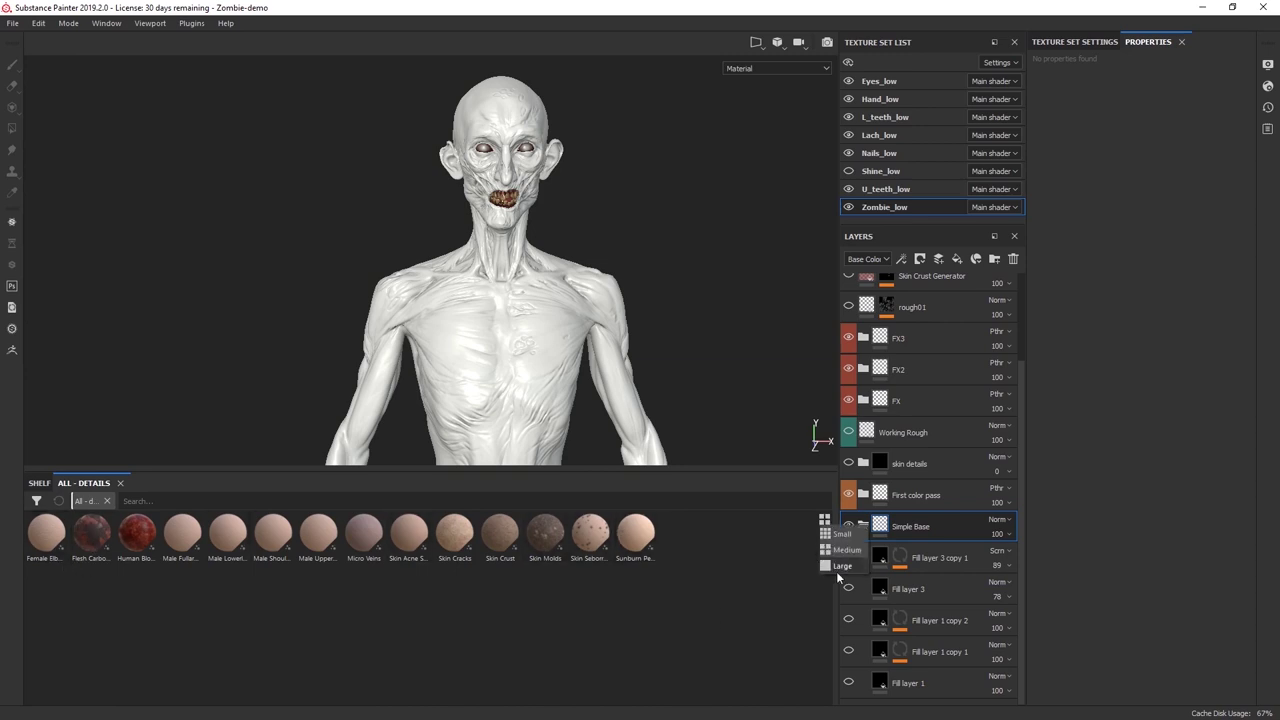
left_click(836, 571)
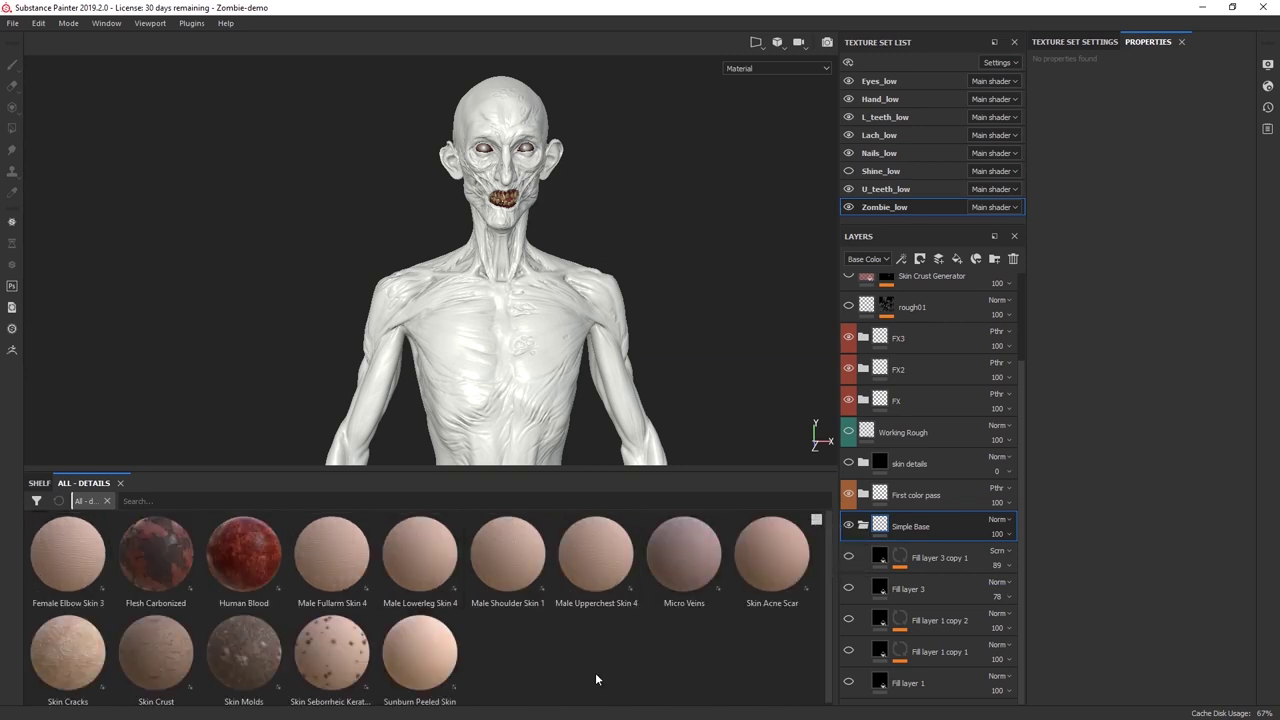
Filter the main shelf to Brushes and switch between it and the separate skin details collection.
left_click(40, 483)
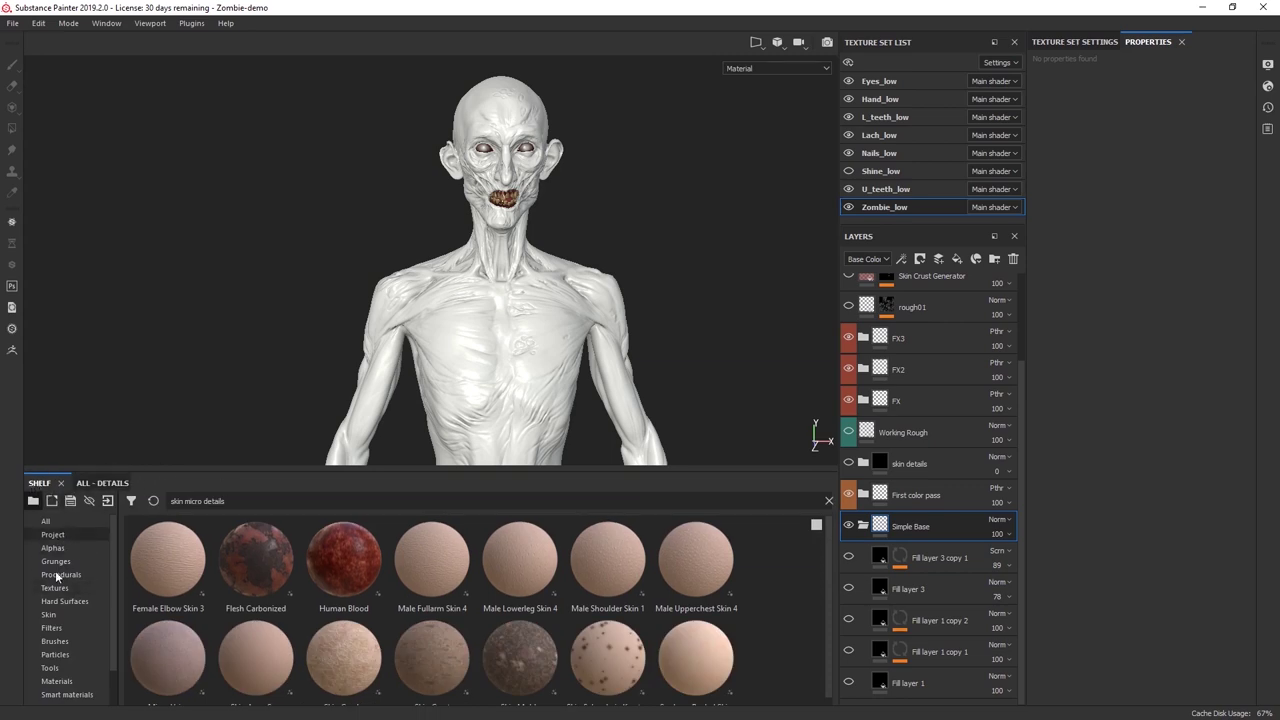
left_click(70, 641)
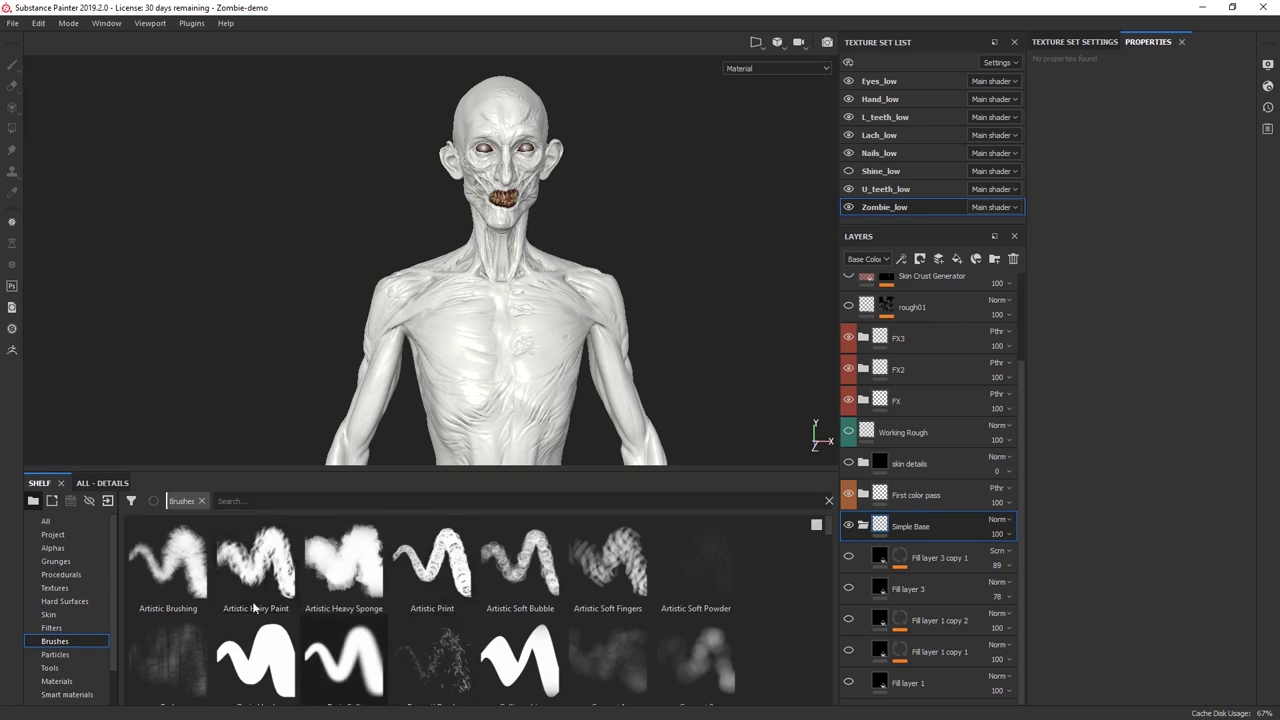
left_click(102, 483)
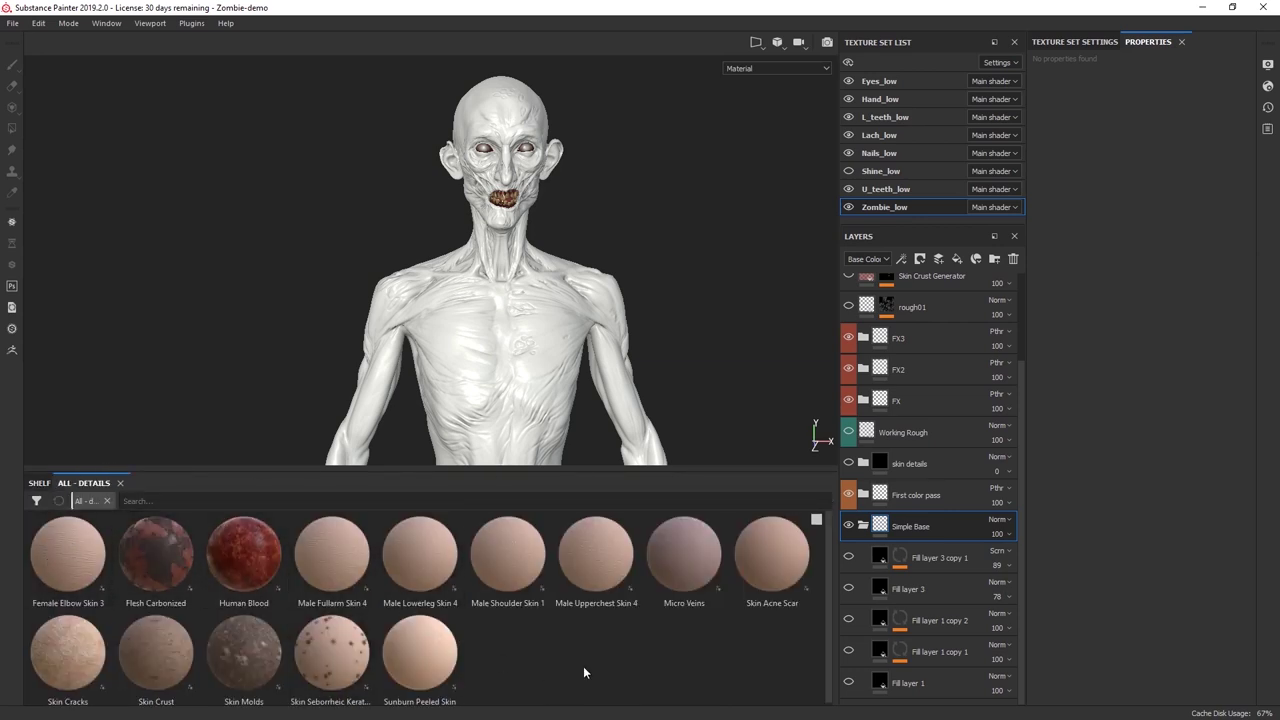
left_click(39, 483)
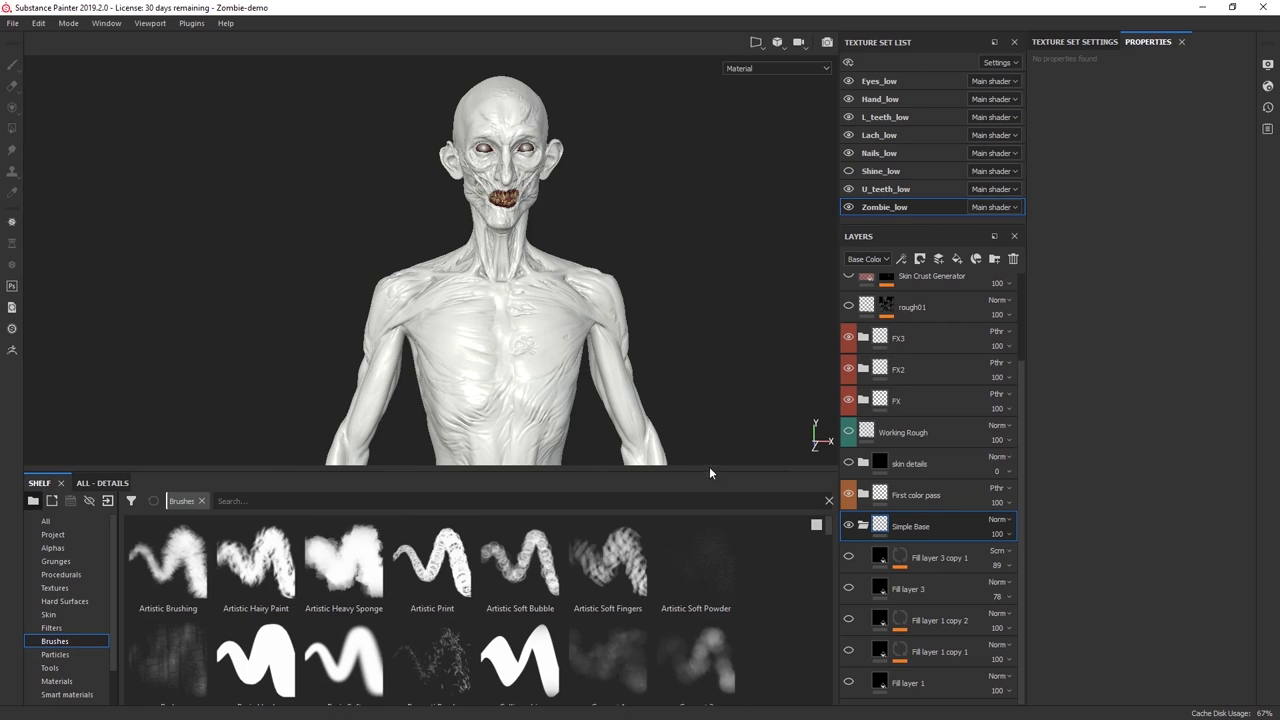
Shrink the shelf to enlarge the viewport and reframe the zombie's head and torso.
left_click_drag(627, 472, 630, 568)
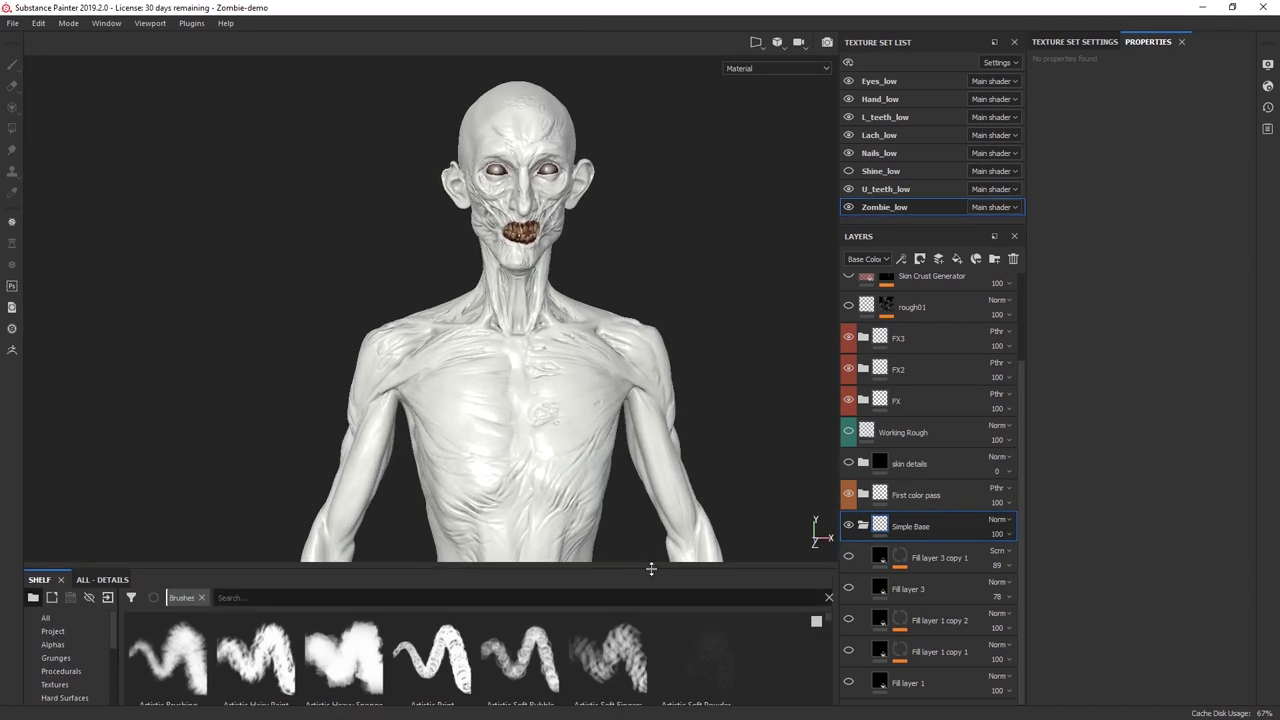
middle_click_drag(671, 412, 660, 407, "alt")
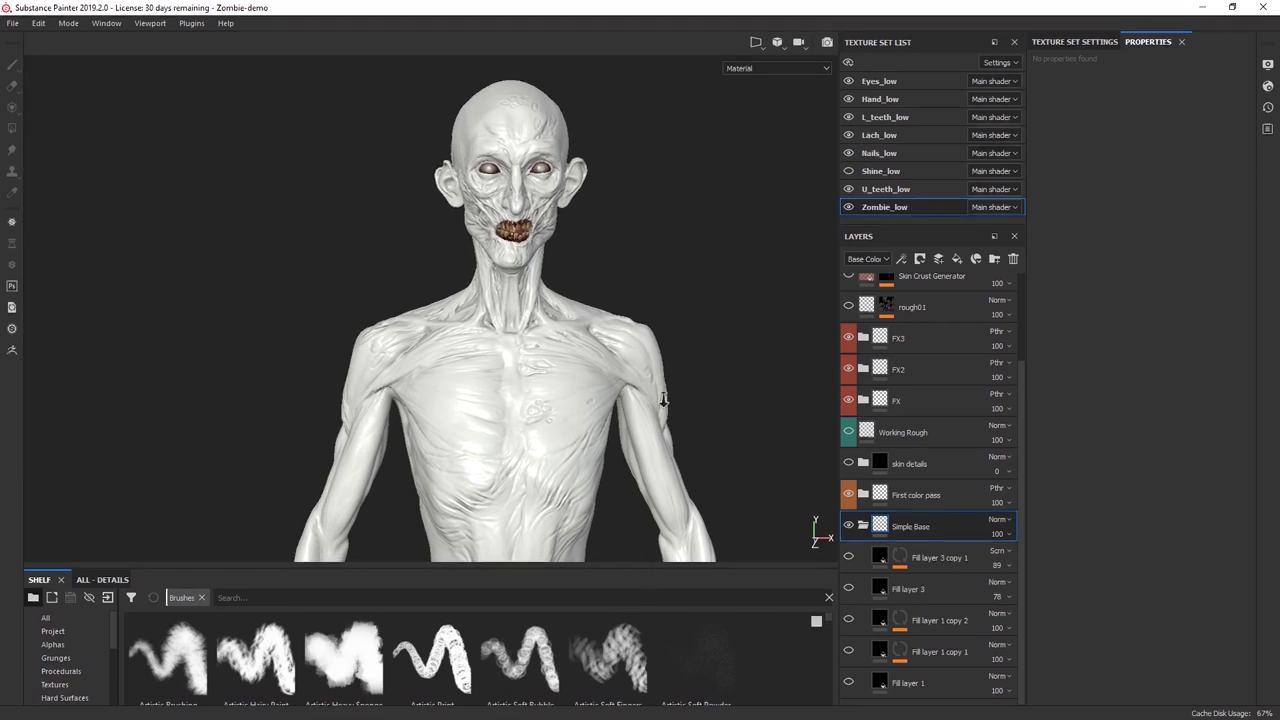
right_click_drag(660, 407, 648, 380, "alt")
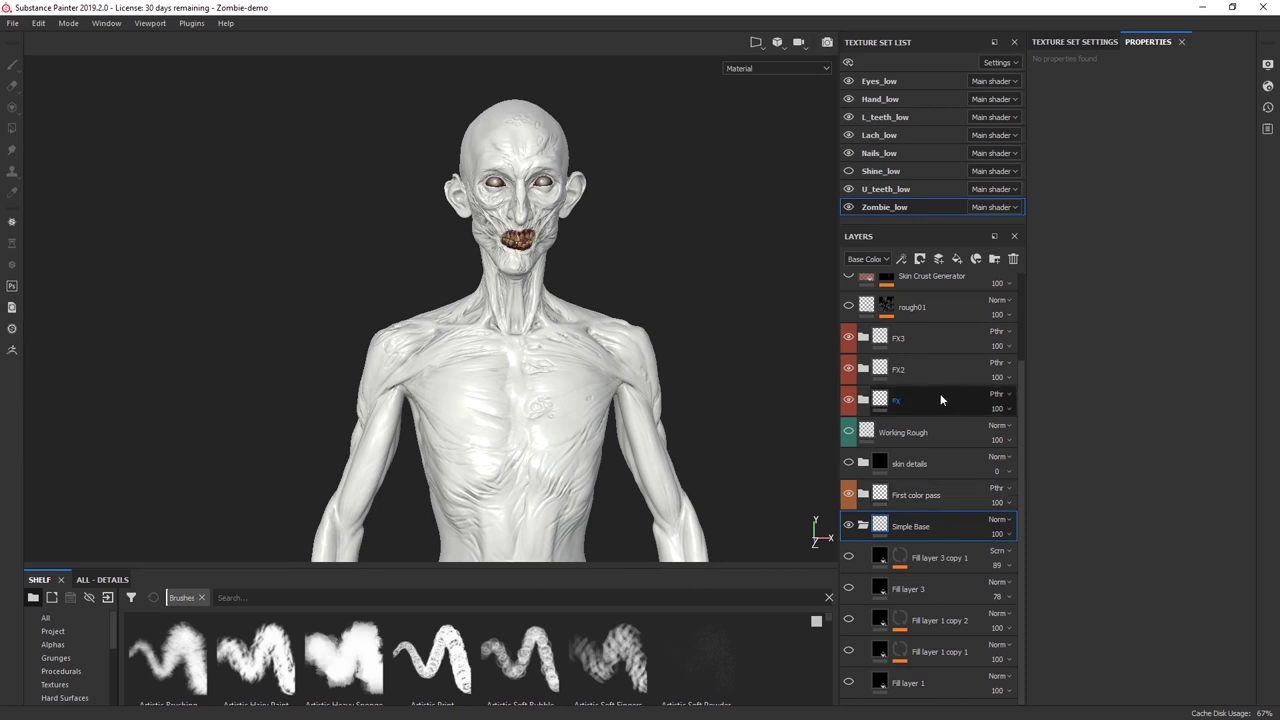
middle_click_drag(676, 372, 671, 368, "alt")
left_click_drag(670, 368, 583, 230, "alt")
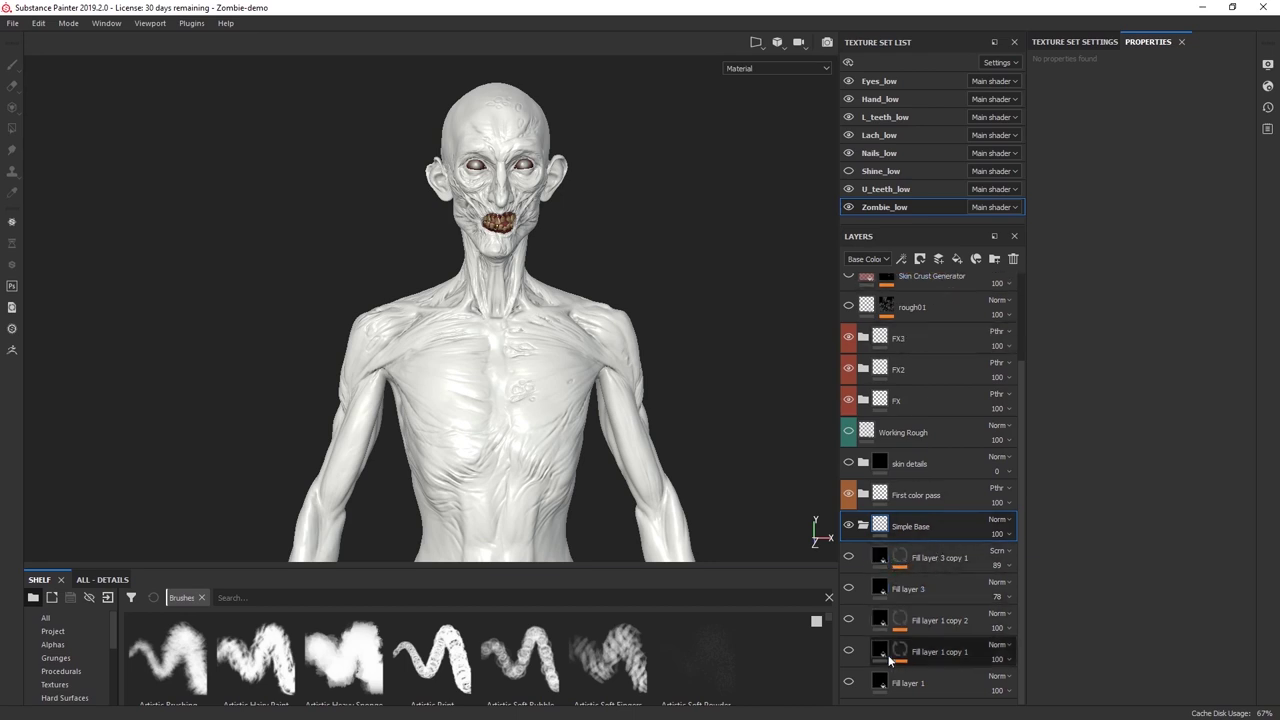
Make Fill layer 1 in the Simple Base folder visible and examine the red base on the zombie from several angles.
left_click(849, 683)
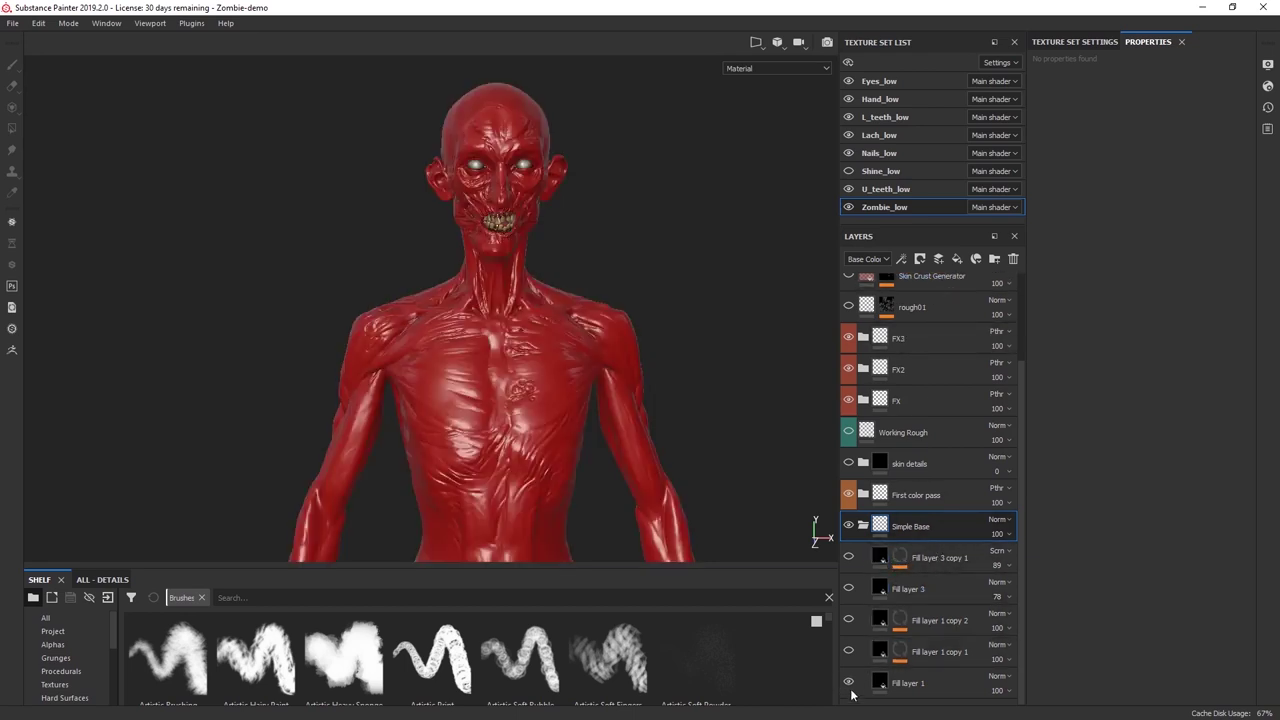
mouse_move(502, 347)
left_mouse_down("alt")
mouse_move(597, 371)
mouse_move(523, 347)
left_mouse_up("alt")
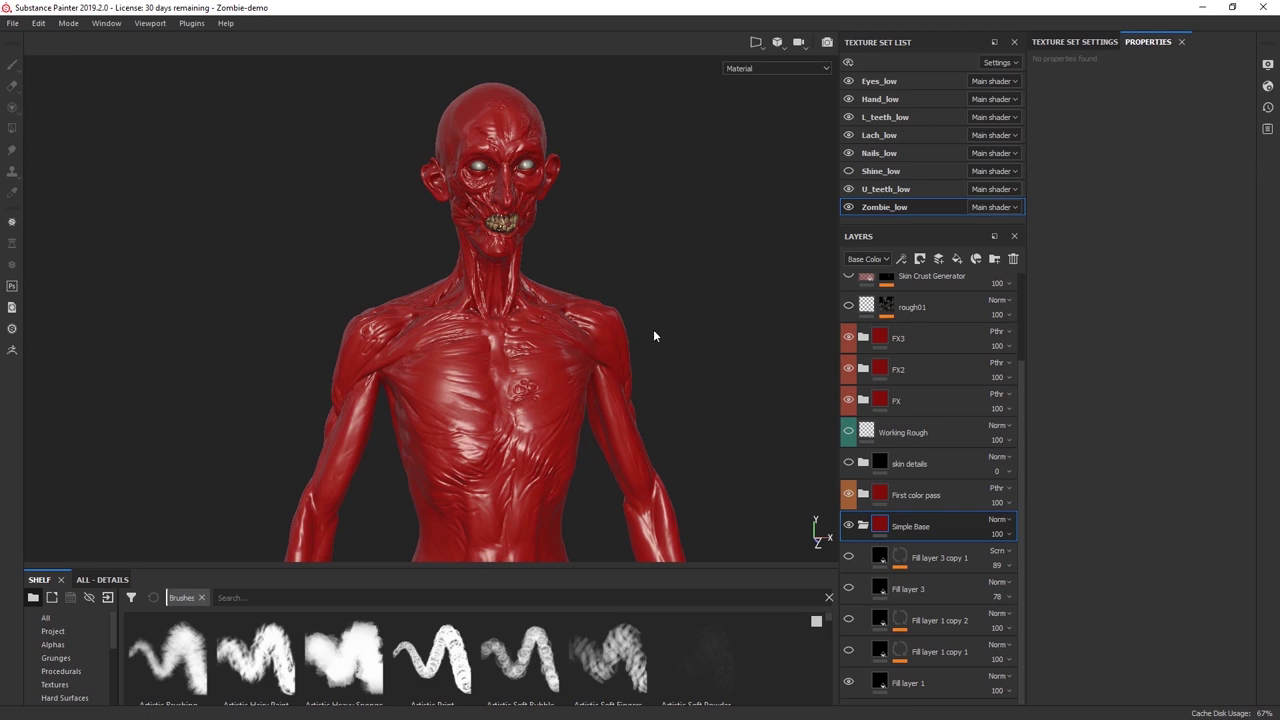
mouse_move(573, 376)
left_mouse_down("alt")
mouse_move(596, 366)
mouse_move(558, 390)
left_mouse_up("alt")
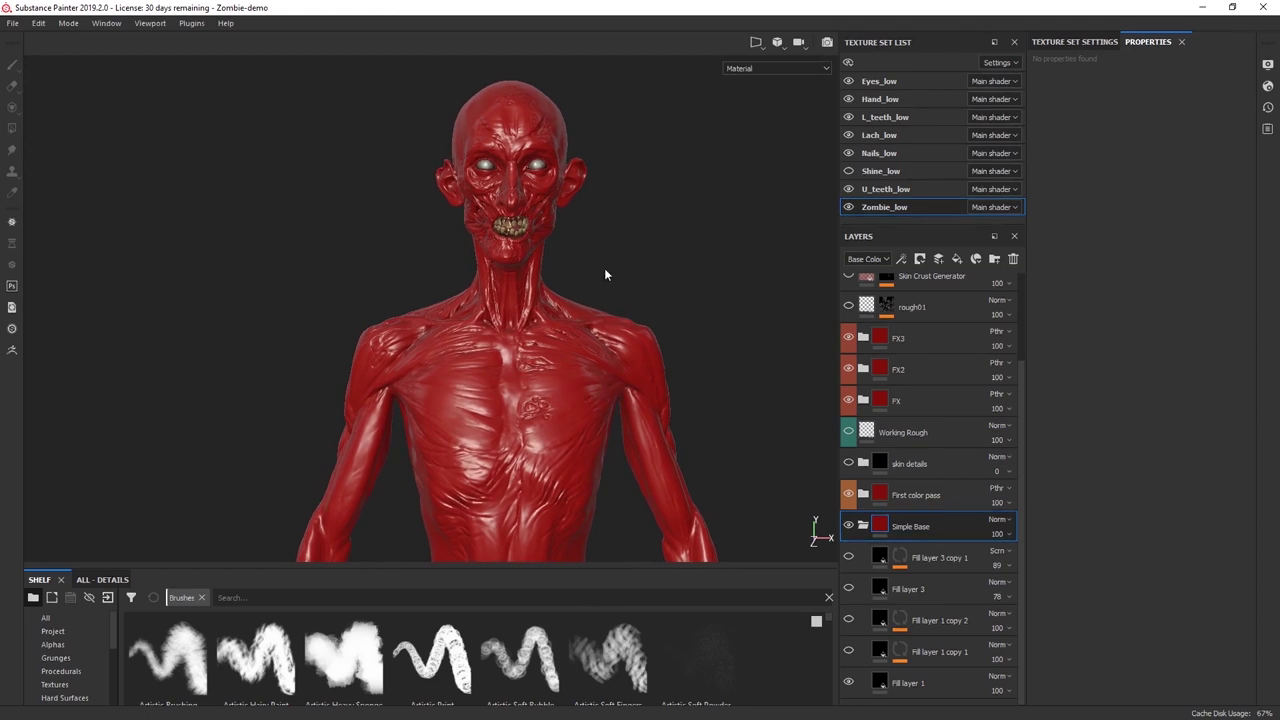
left_click_drag(463, 210, 610, 300, "alt")
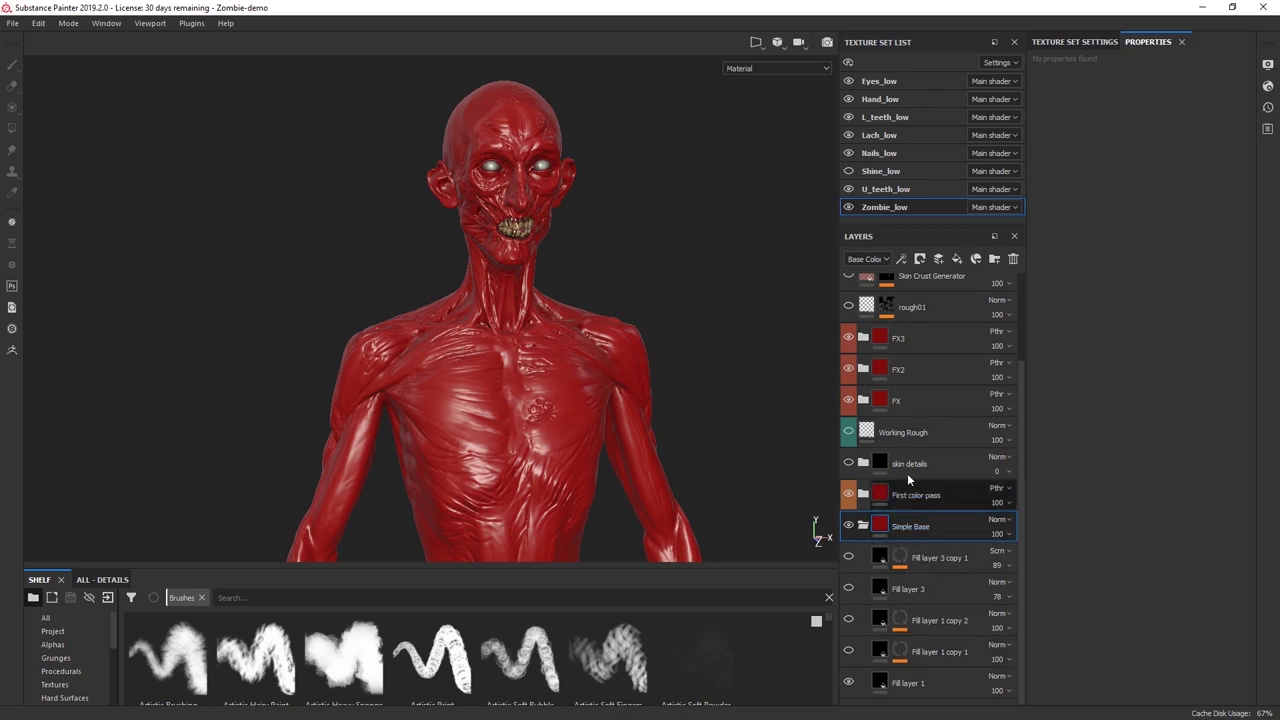
Make the Working Rough layer visible, check the surface on the model and open the layer's roughness fill settings.
left_click(847, 433)
left_click_drag(570, 392, 570, 432, "alt")
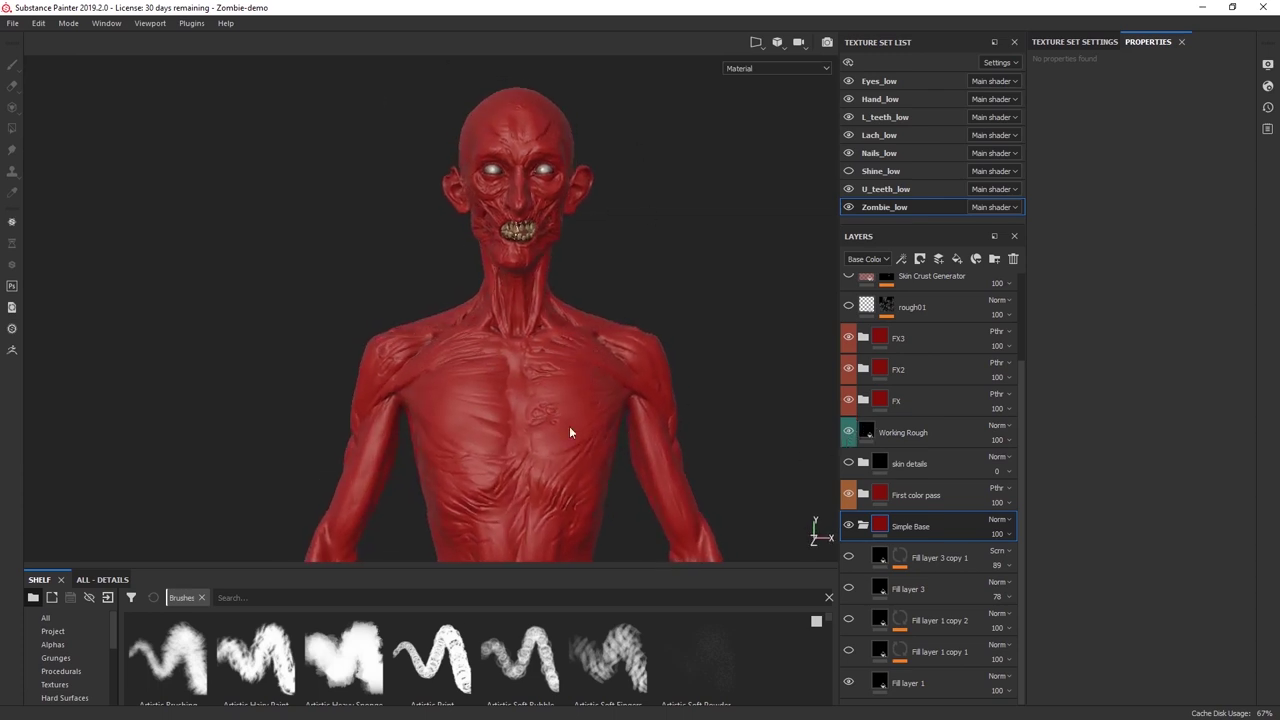
mouse_move(483, 241)
left_mouse_down("alt")
mouse_move(503, 226)
mouse_move(494, 236)
left_mouse_up("alt")
left_click(930, 432)
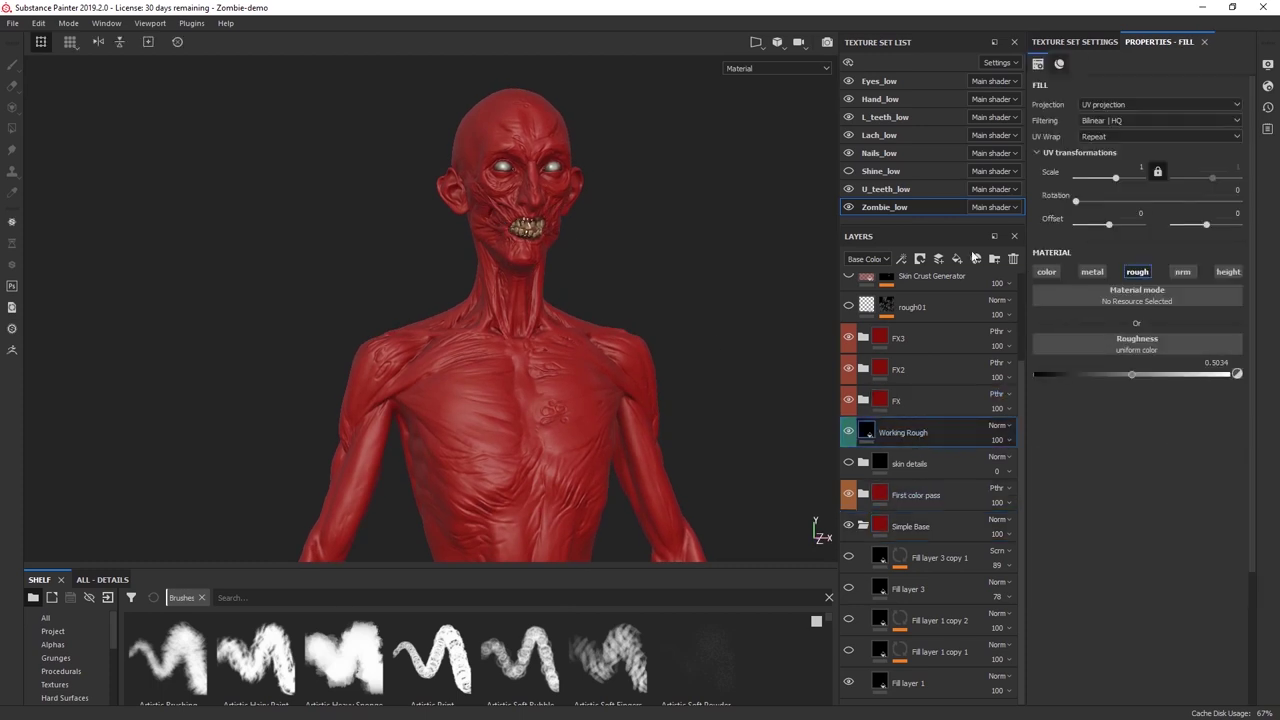
left_click(1136, 272)
middle_click_drag(680, 405, 674, 389, "alt")
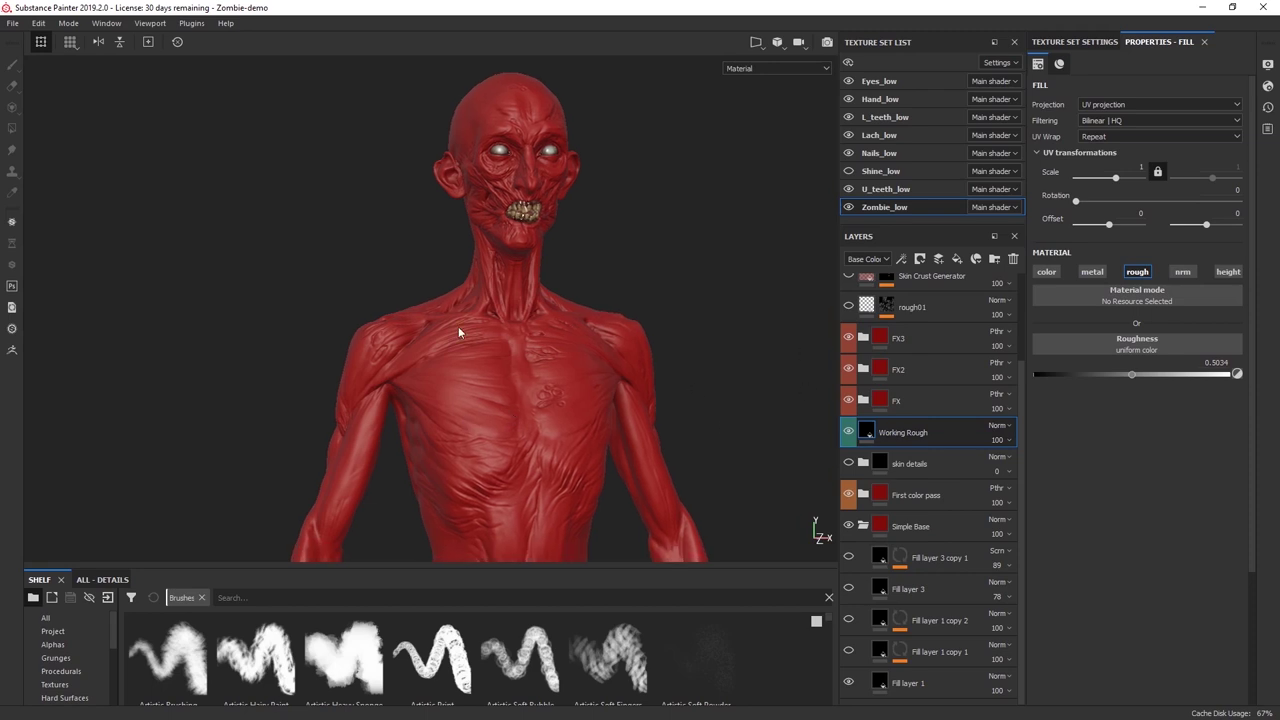
Compare the zombie's skin with the Working Rough layer's roughness at 1 and at 0.
left_click_drag(592, 304, 586, 294, "alt")
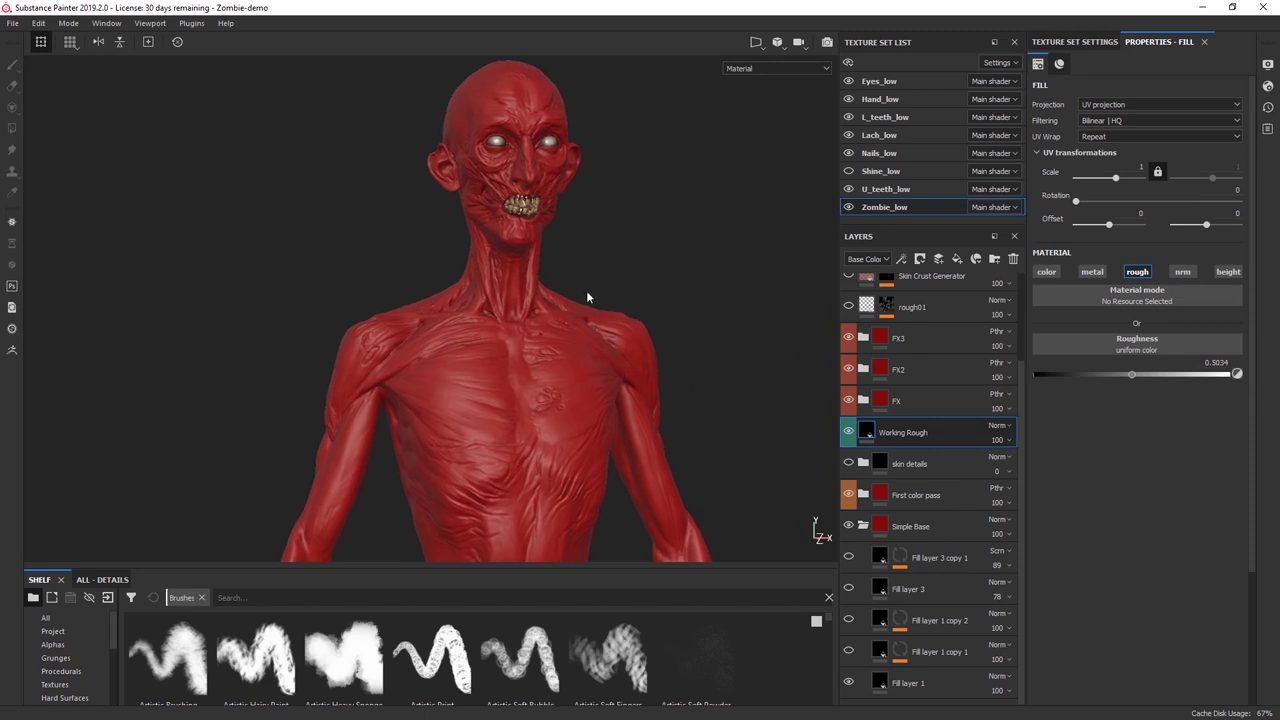
left_click_drag(1130, 374, 1236, 388)
left_click_drag(690, 401, 506, 336, "alt")
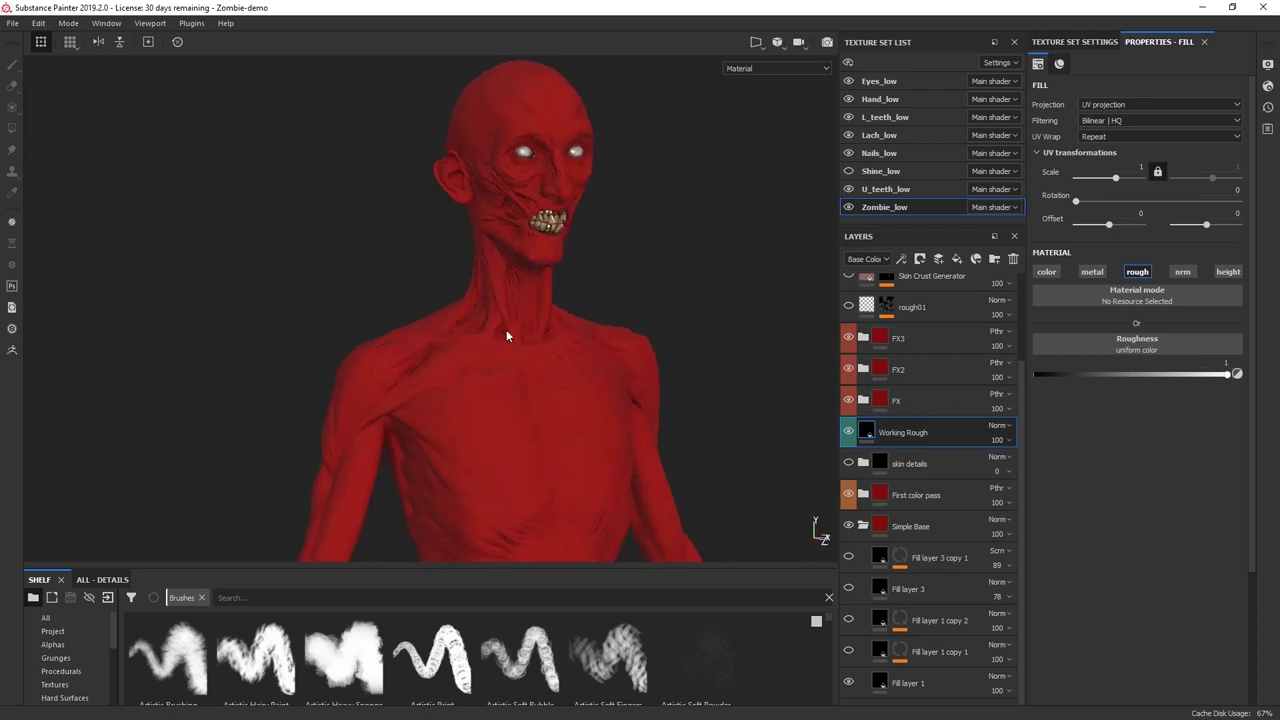
left_click_drag(1228, 374, 1020, 368)
left_click_drag(690, 382, 610, 360, "alt")
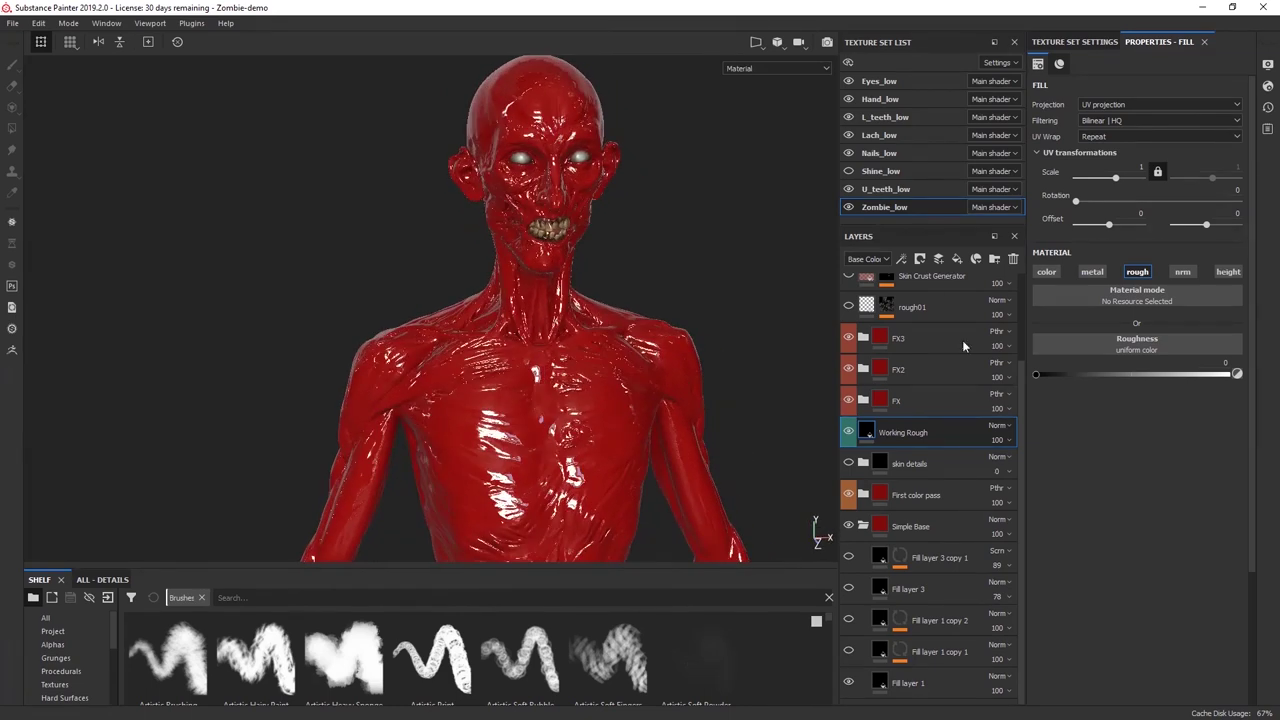
Set the Working Rough layer's uniform roughness to a mid-range value of about 0.54.
left_click_drag(1099, 373, 1039, 396)
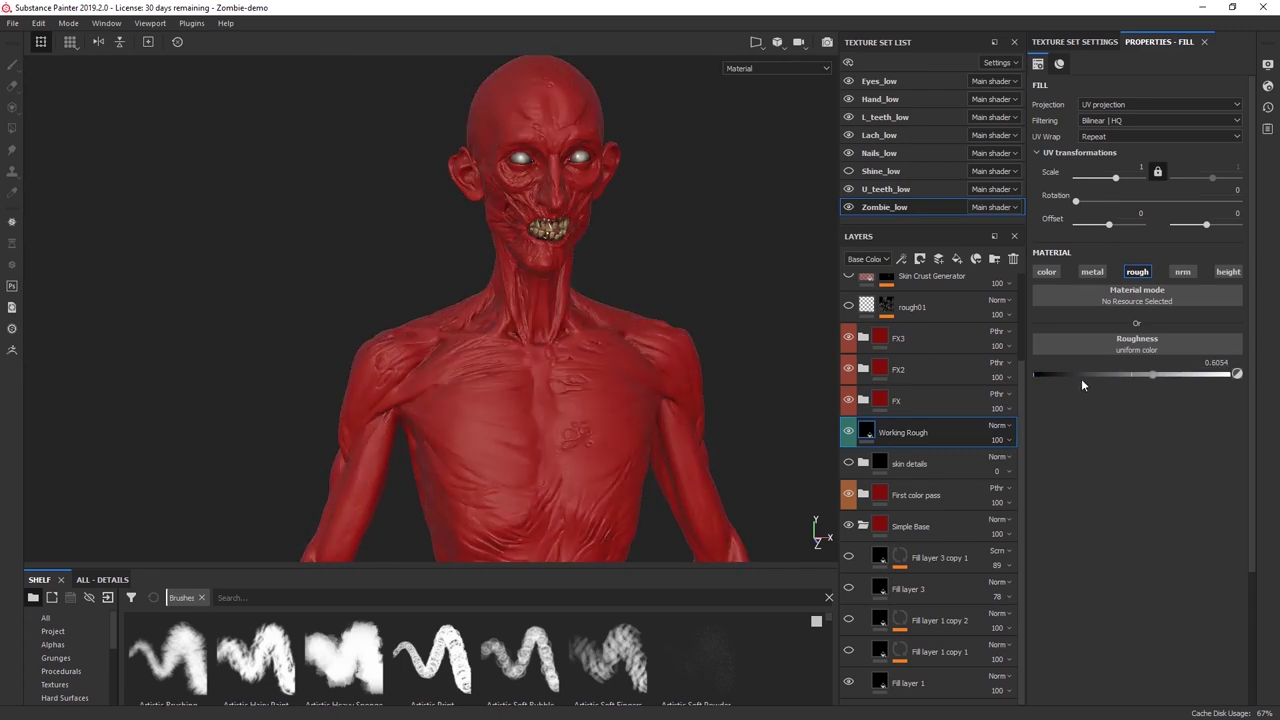
left_click(1123, 375)
left_click_drag(643, 349, 695, 349, "alt")
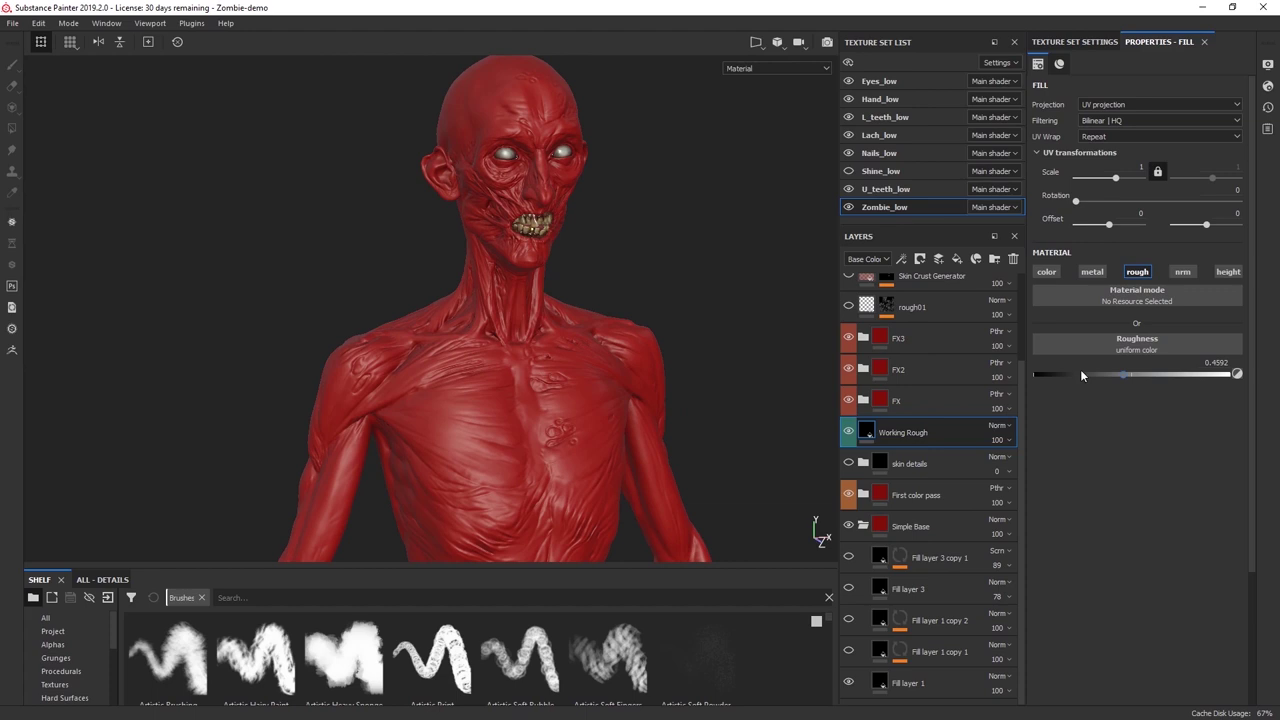
mouse_move(1122, 375)
left_mouse_down()
mouse_move(1088, 373)
mouse_move(1132, 378)
mouse_move(1124, 386)
left_mouse_up()
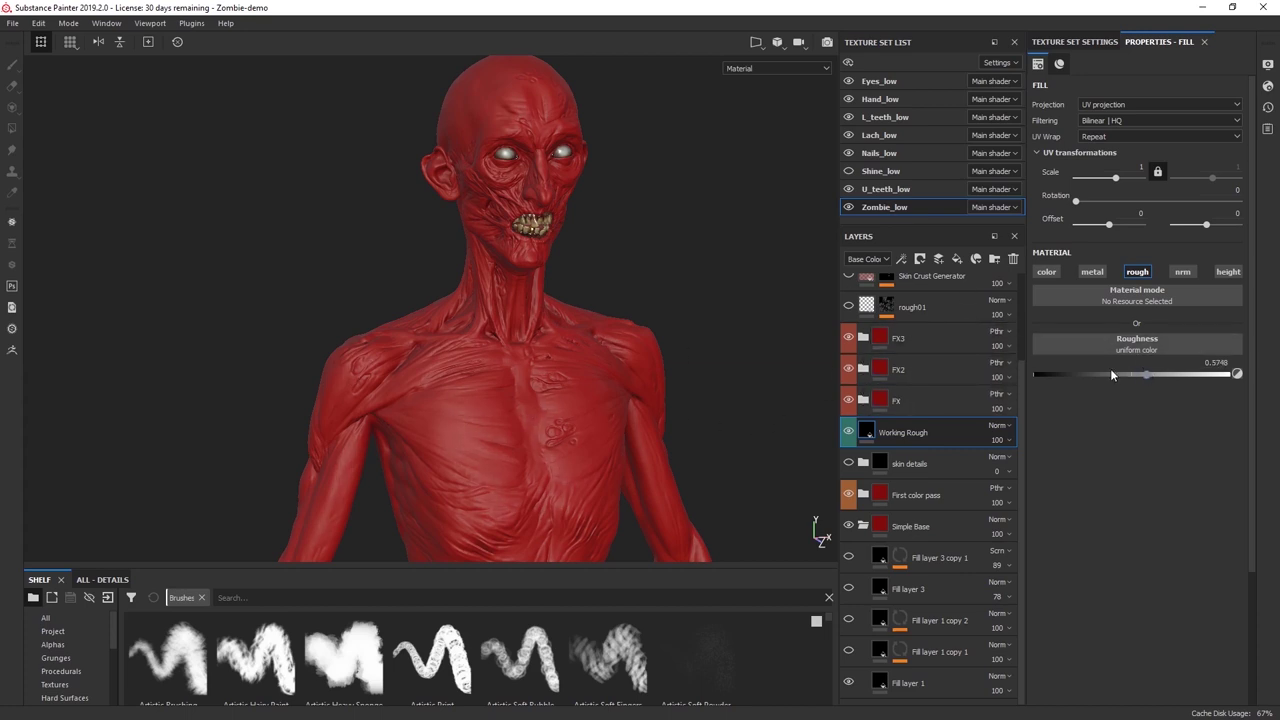
left_click_drag(1136, 372, 1134, 368)
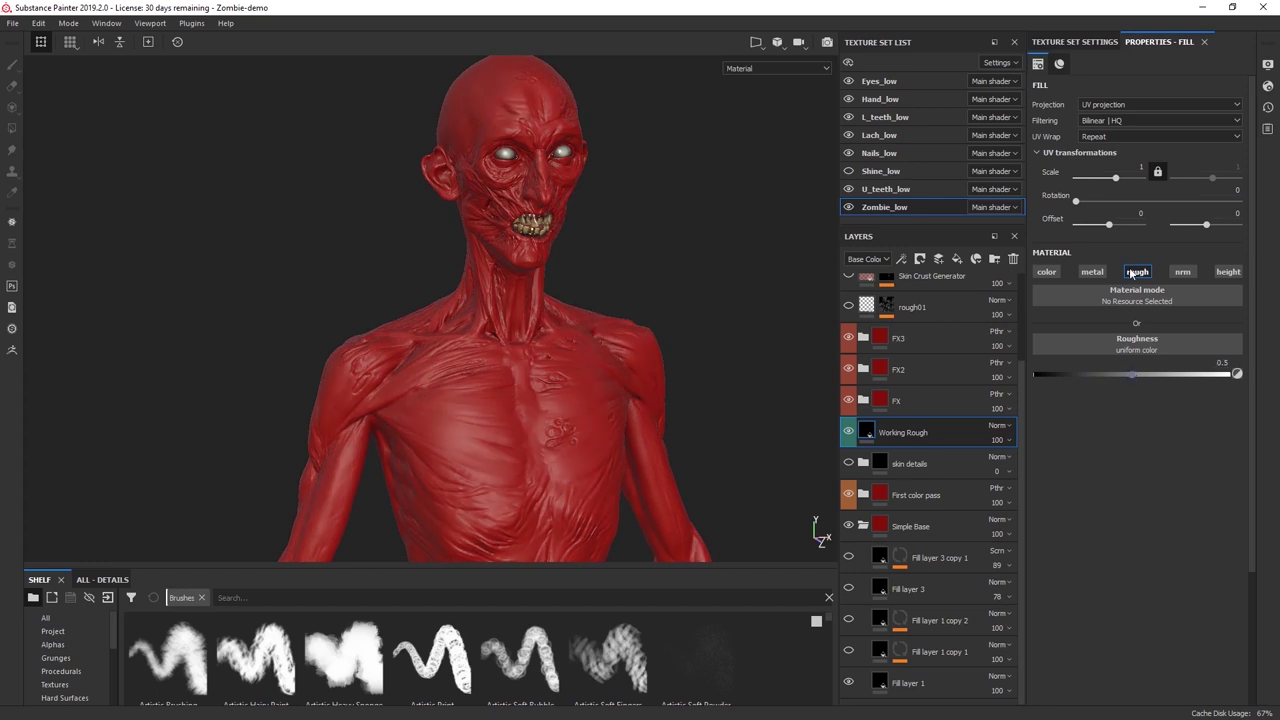
double_click(921, 433)
left_click_drag(1130, 376, 1139, 374)
left_click_drag(657, 398, 646, 390, "alt")
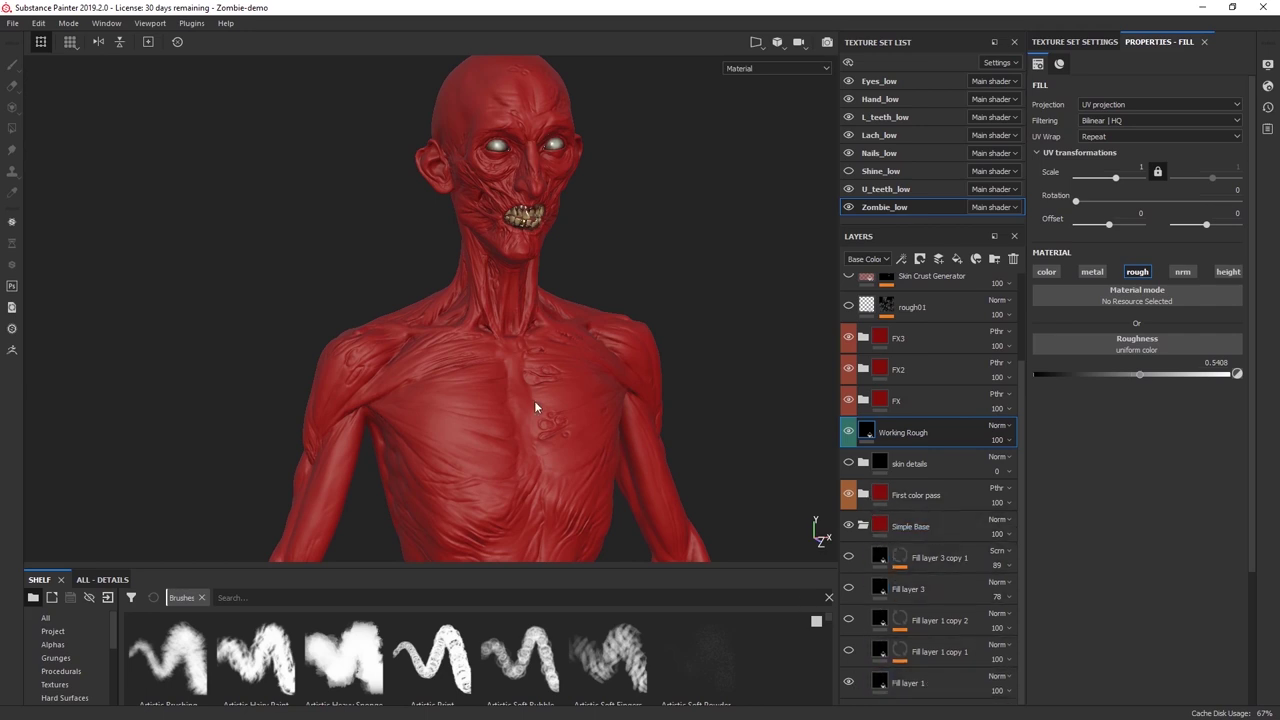
Make Fill layer 1 copy 1 in the Simple Base folder visible and check its teal pattern on the zombie.
left_click(848, 651)
left_click_drag(625, 440, 484, 383, "alt")
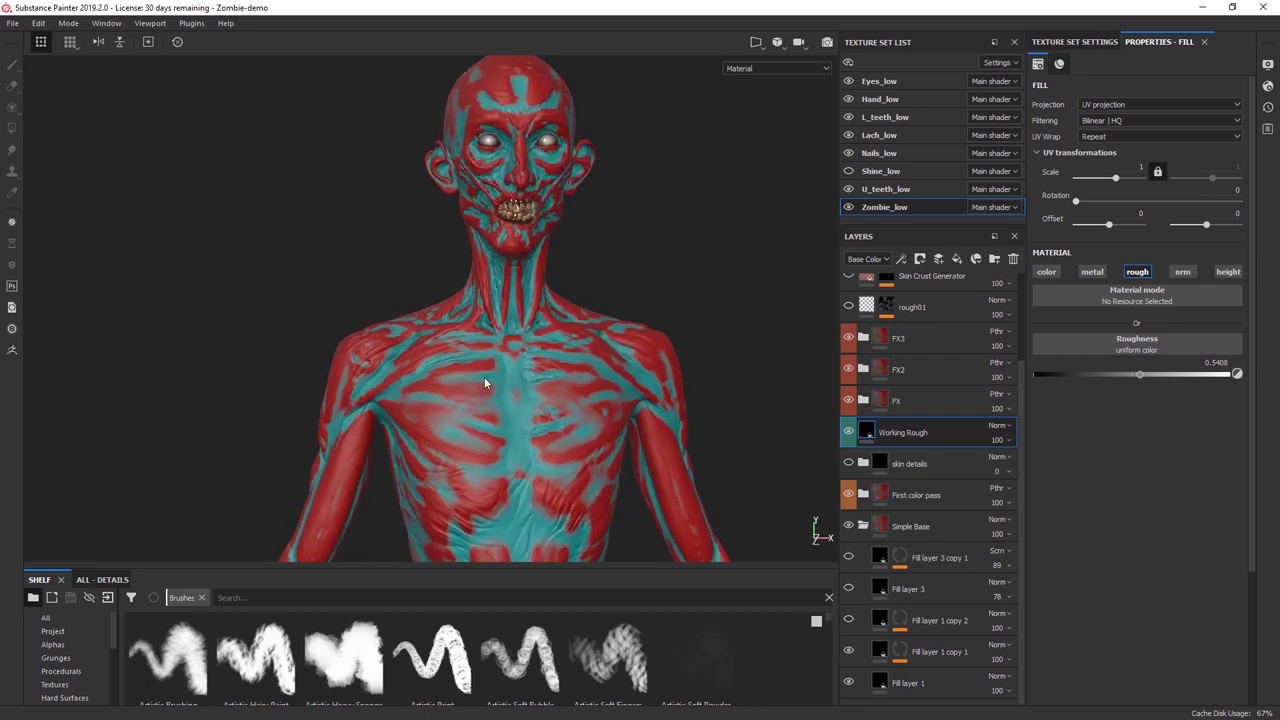
left_click_drag(588, 416, 497, 425, "alt")
middle_click_drag(570, 335, 575, 369, "alt")
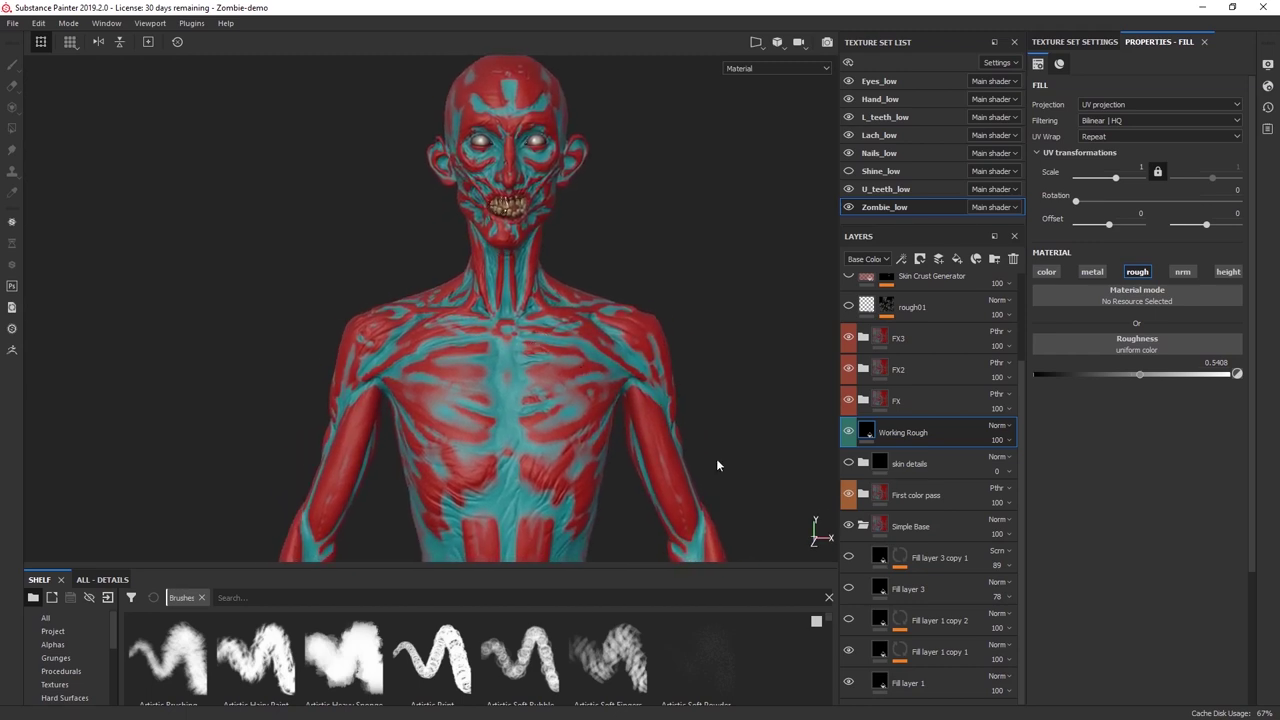
In the mask generator of Fill layer 1 copy 1, set Global Contrast to 0.06 and Texture Opacity to 0.35.
left_click(901, 657)
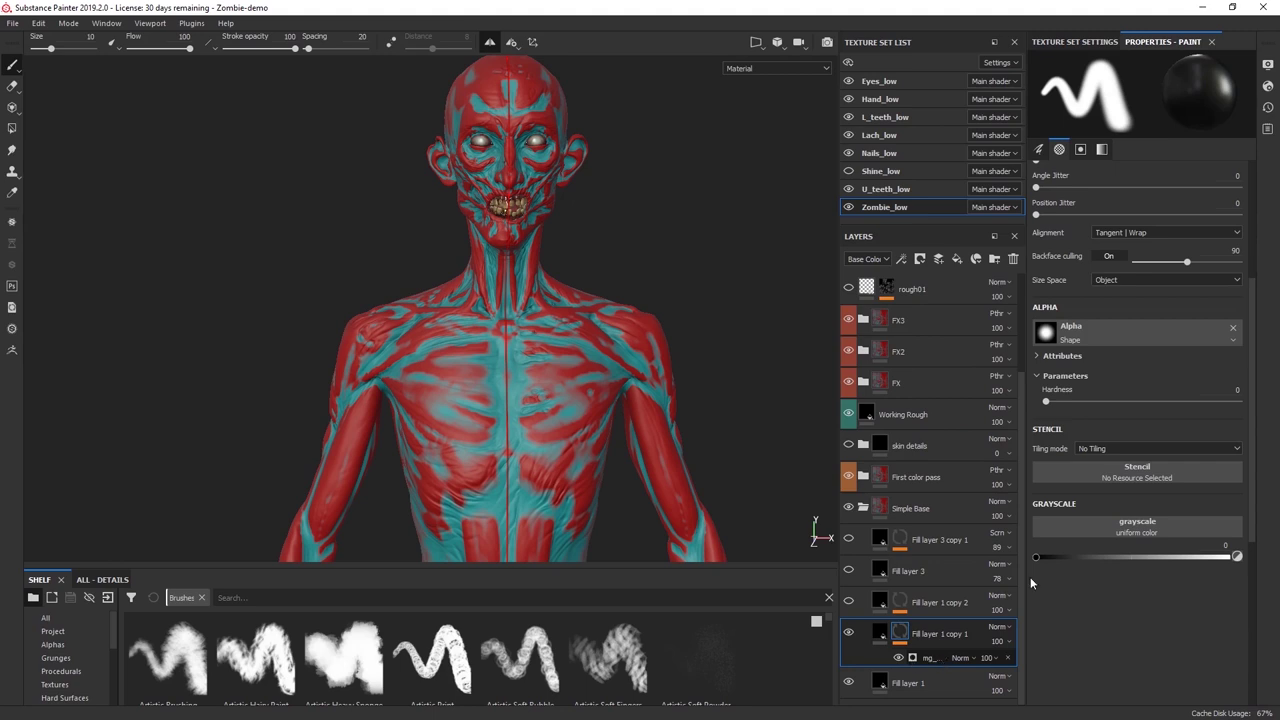
left_click(932, 657)
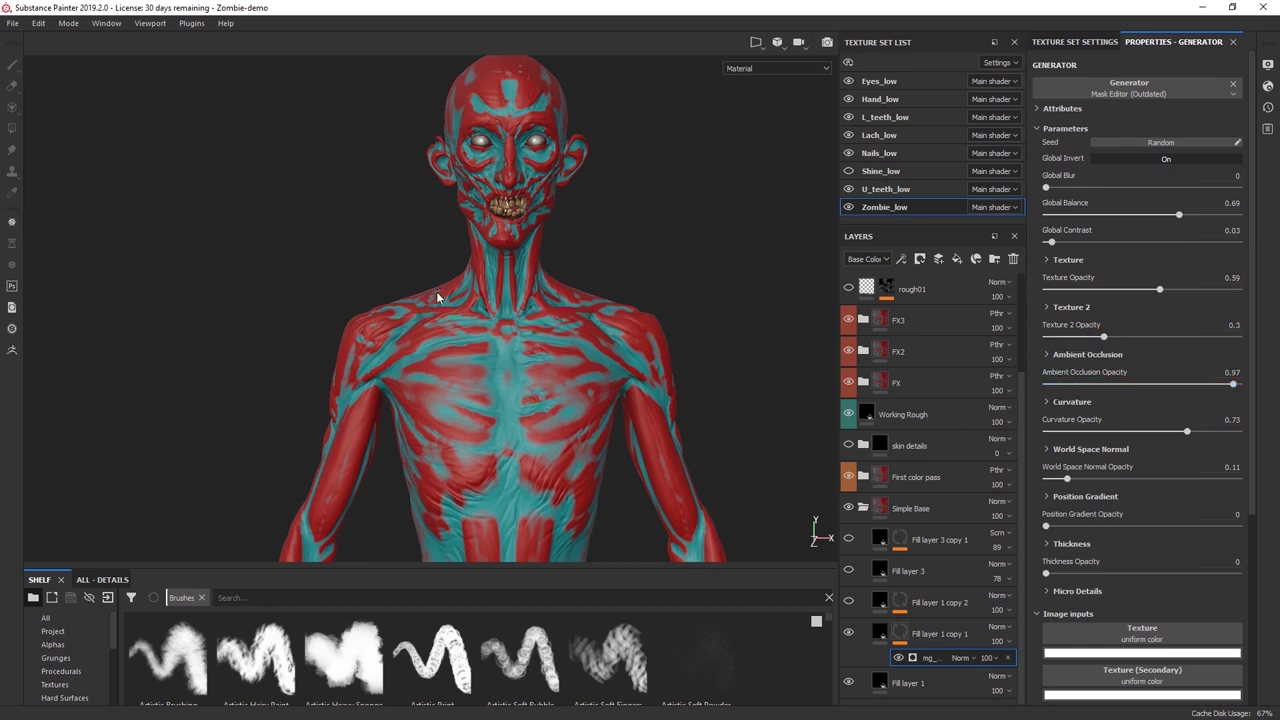
left_click_drag(470, 338, 520, 340, "alt")
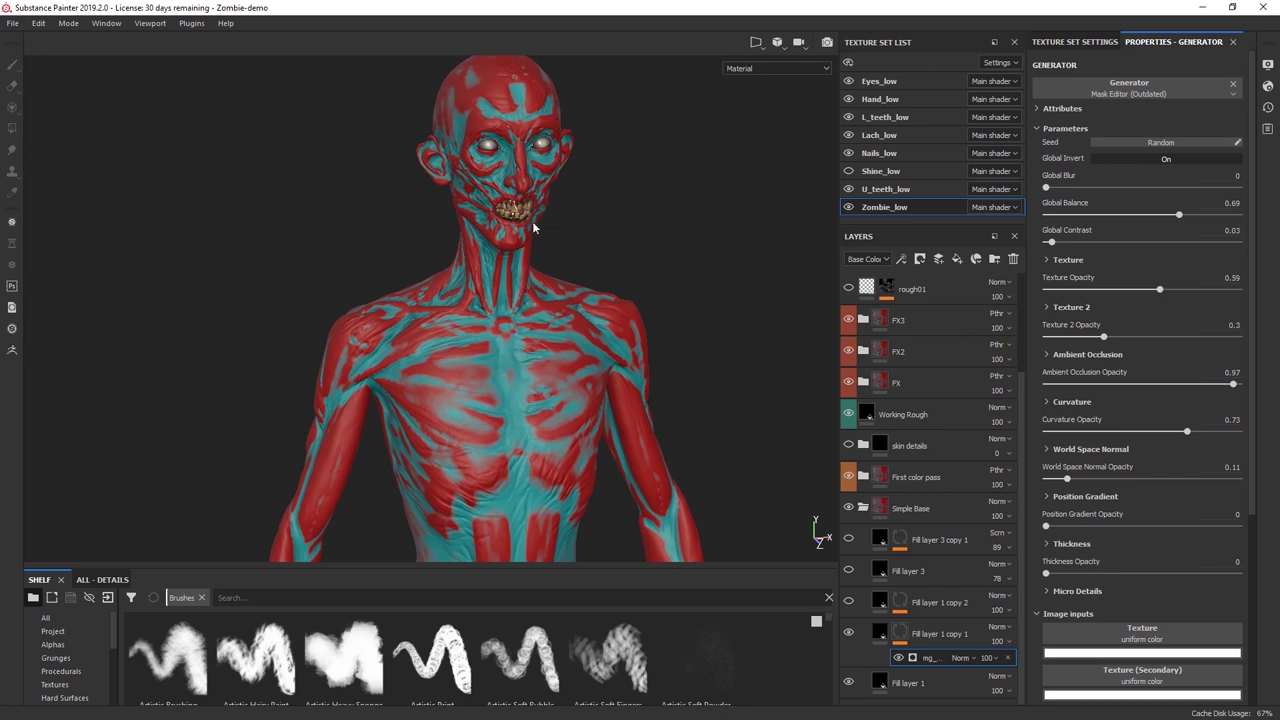
middle_click_drag(587, 240, 611, 257, "alt")
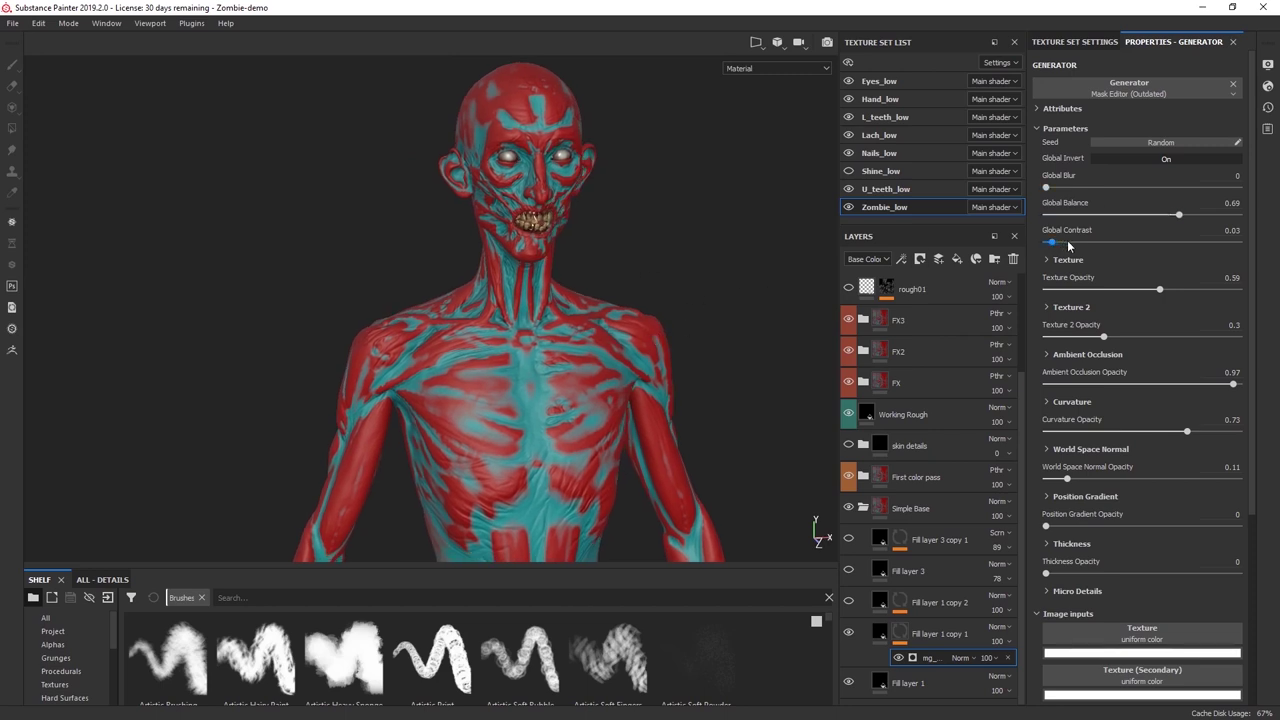
left_click(1063, 244)
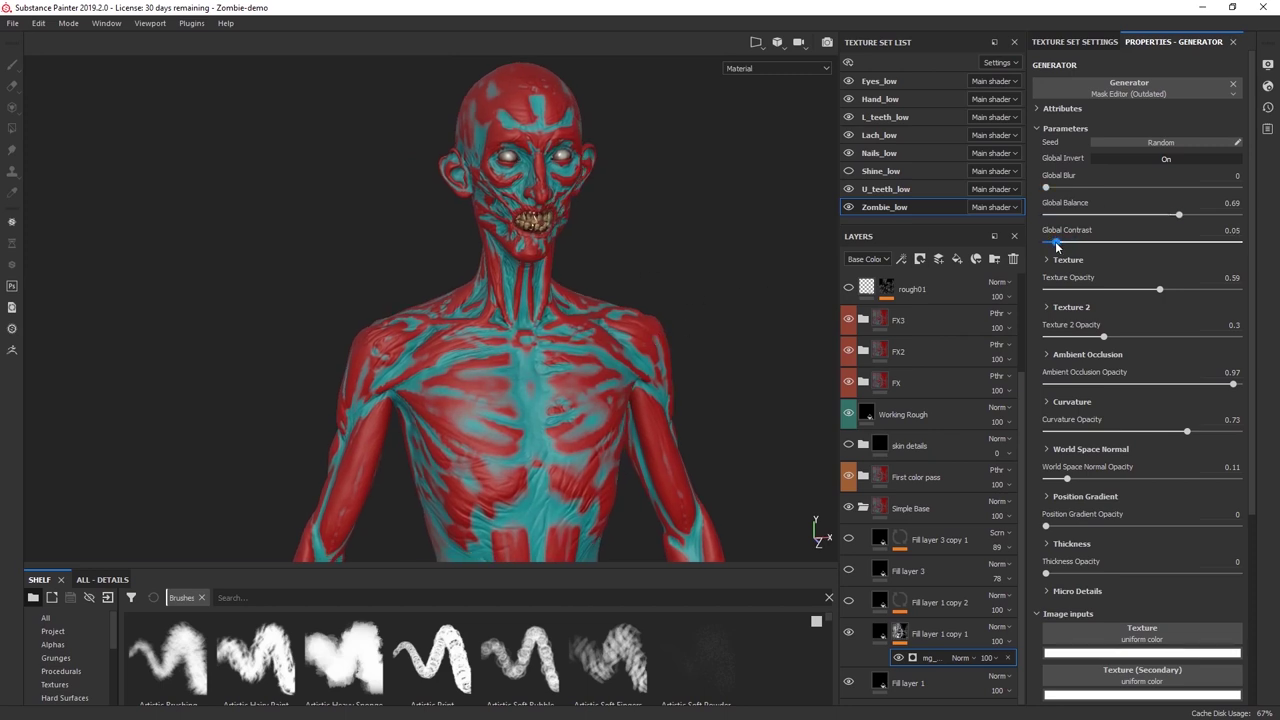
left_click_drag(1160, 289, 1080, 290)
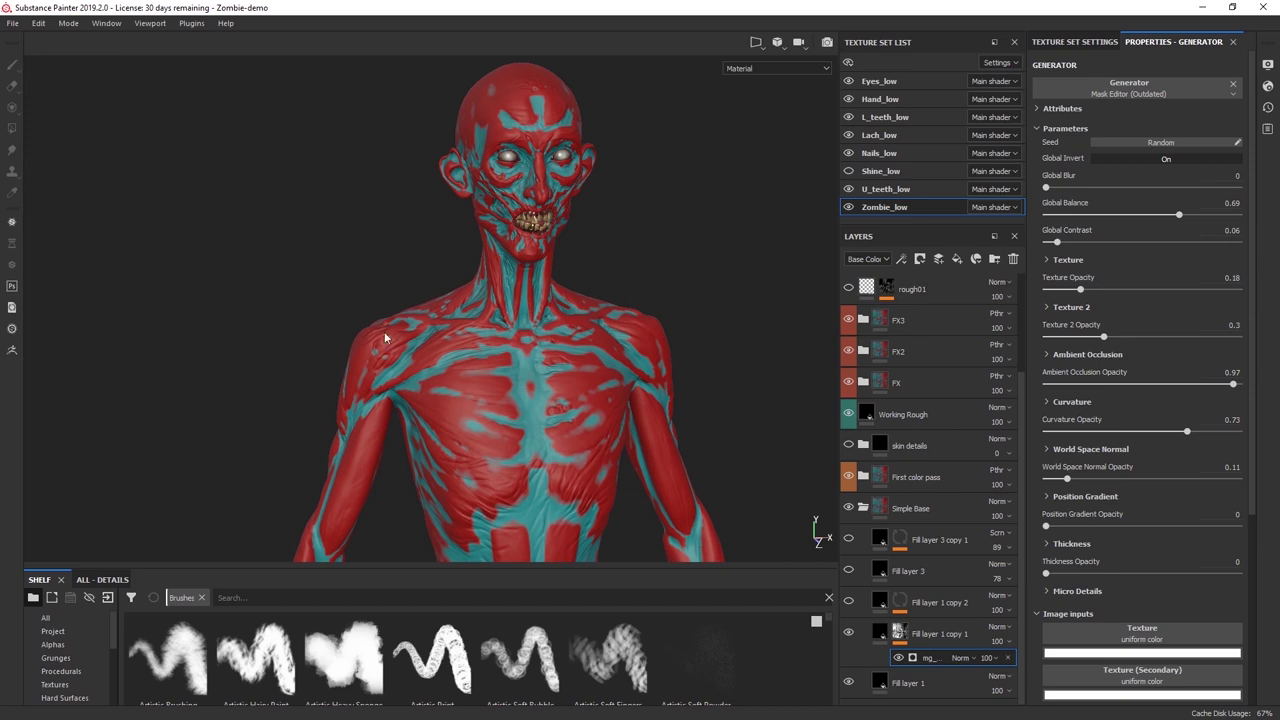
left_click(1086, 290)
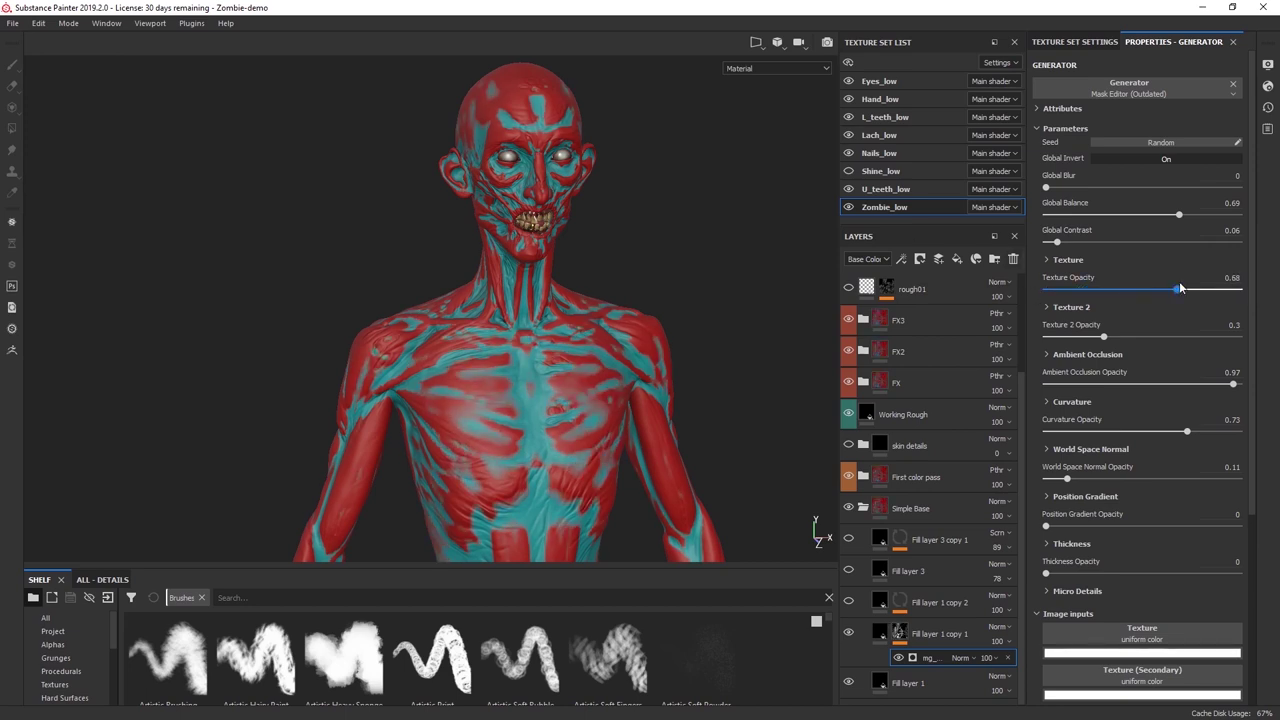
left_click_drag(1081, 288, 1114, 305)
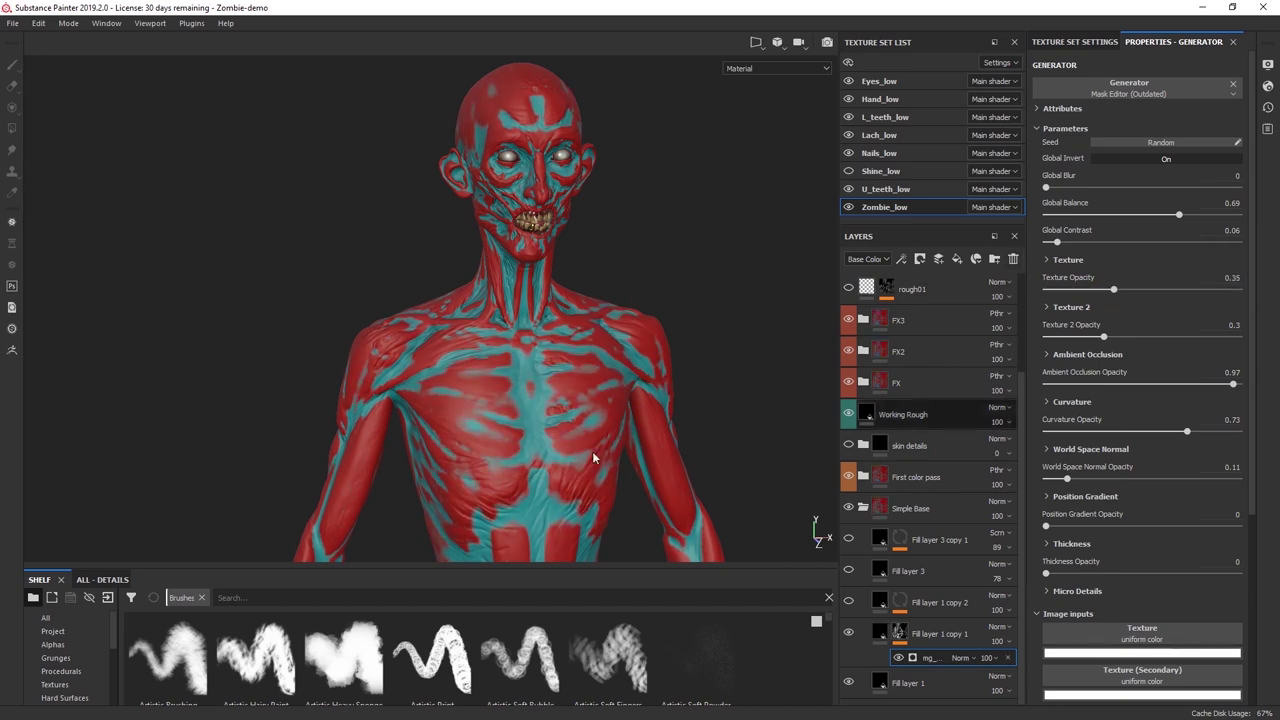
middle_click_drag(631, 325, 619, 314, "alt")
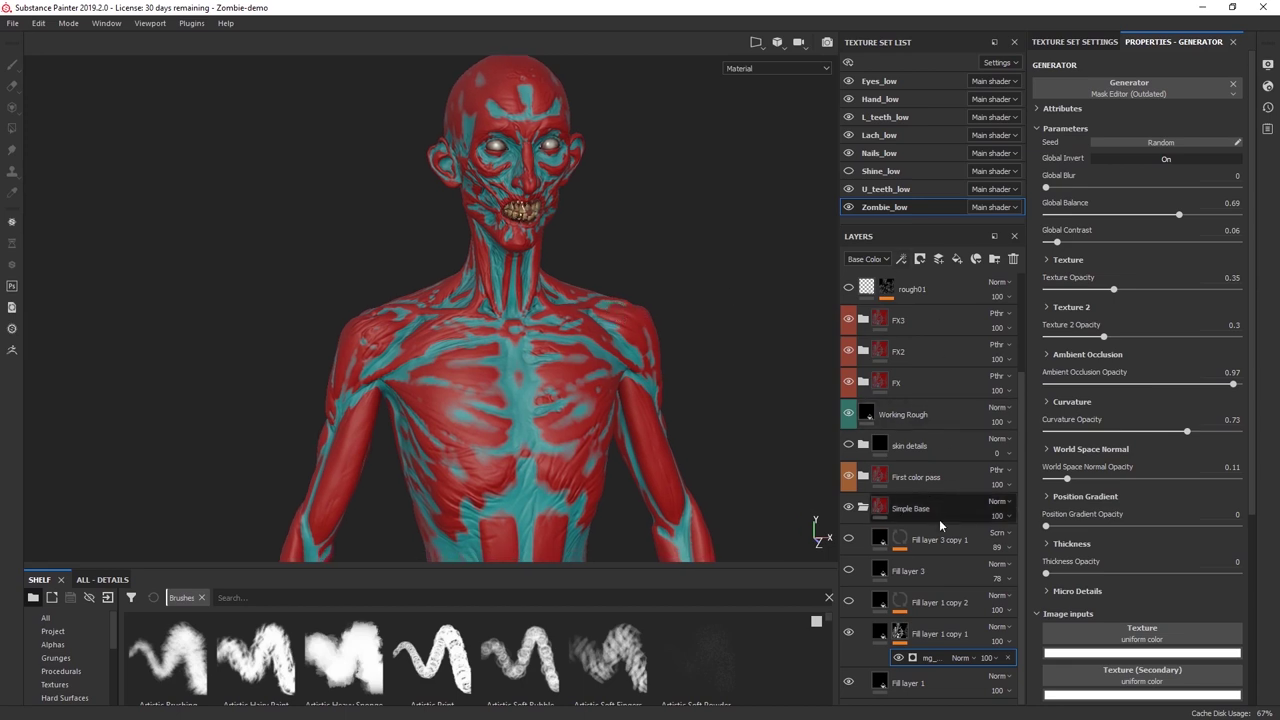
Make Fill layer 1 copy 2 visible, comparing the zombie with and without its yellow patches.
left_click(900, 630)
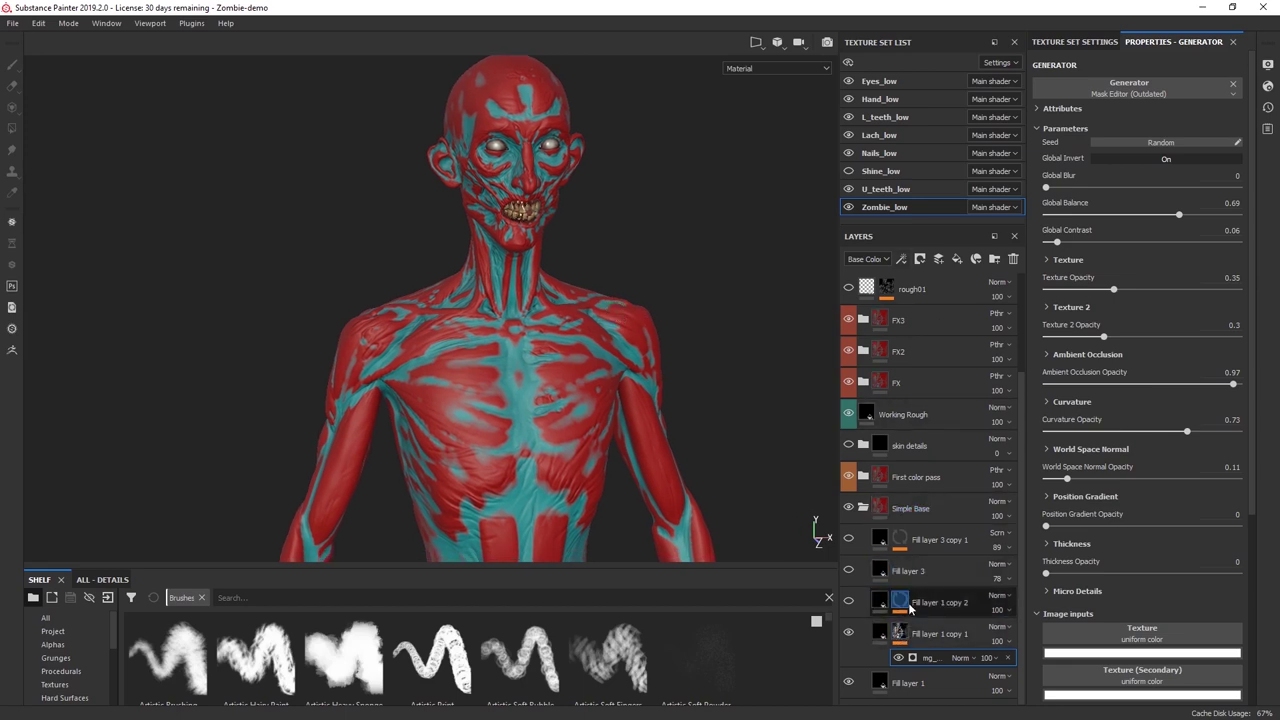
left_click_drag(647, 400, 603, 322, "alt")
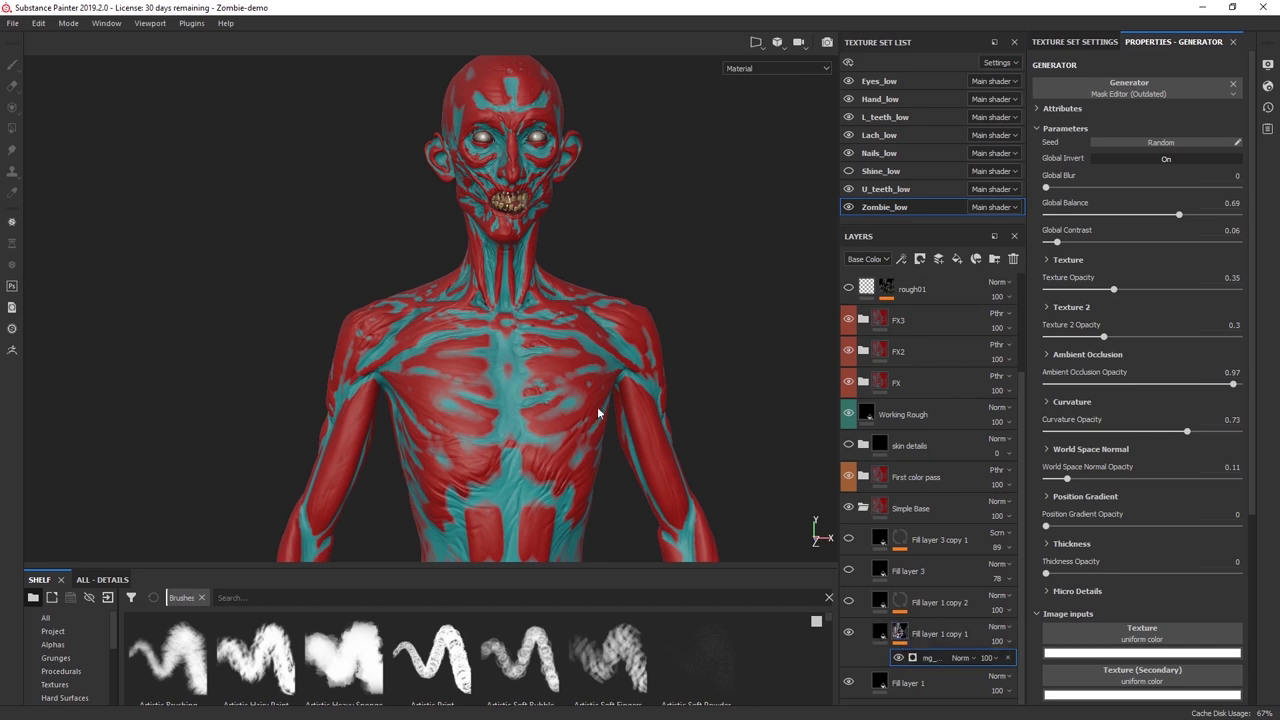
left_click(849, 603)
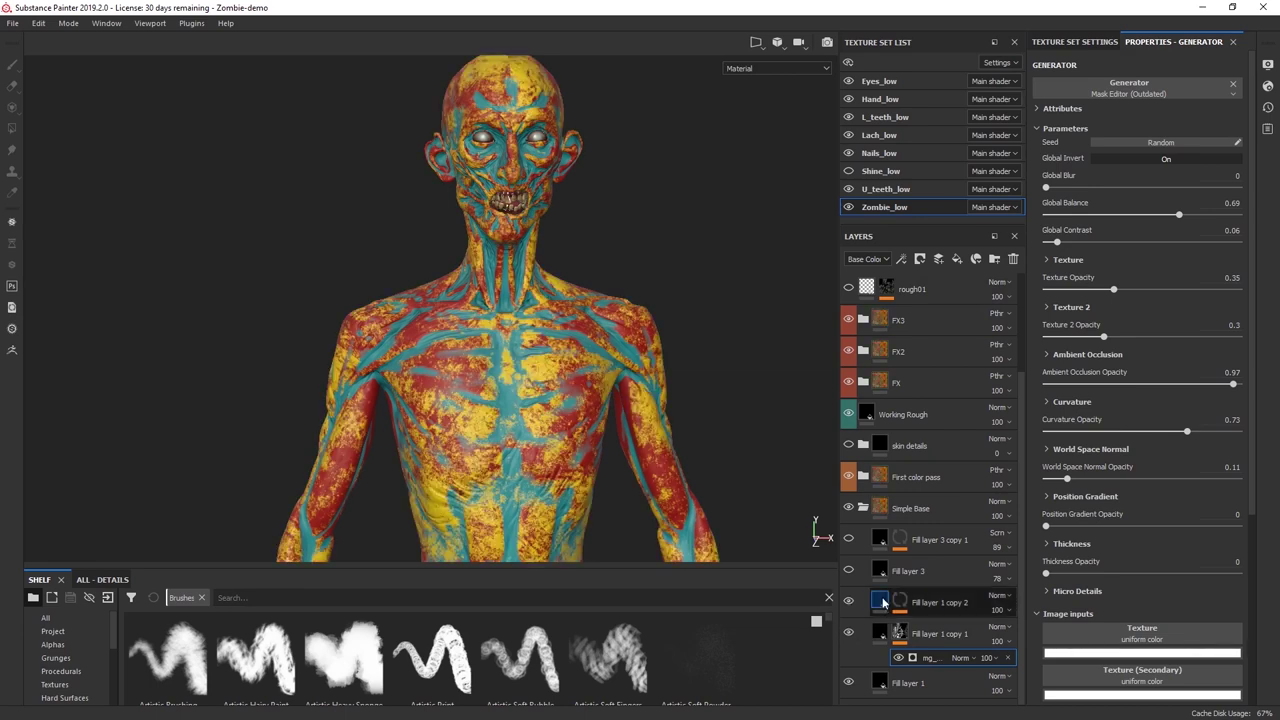
left_click(849, 603)
left_click(849, 603)
mouse_move(620, 390)
left_mouse_down("alt")
mouse_move(783, 391)
mouse_move(620, 395)
left_mouse_up("alt")
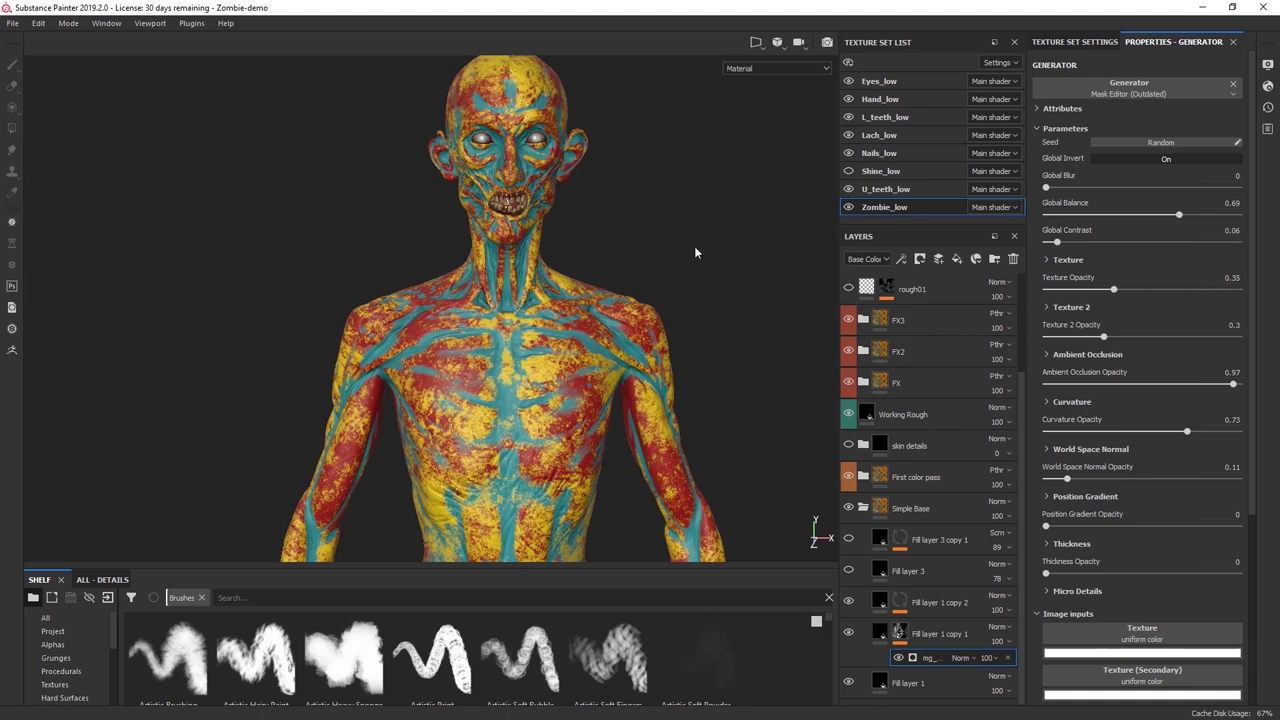
left_click_drag(620, 217, 479, 310, "alt")
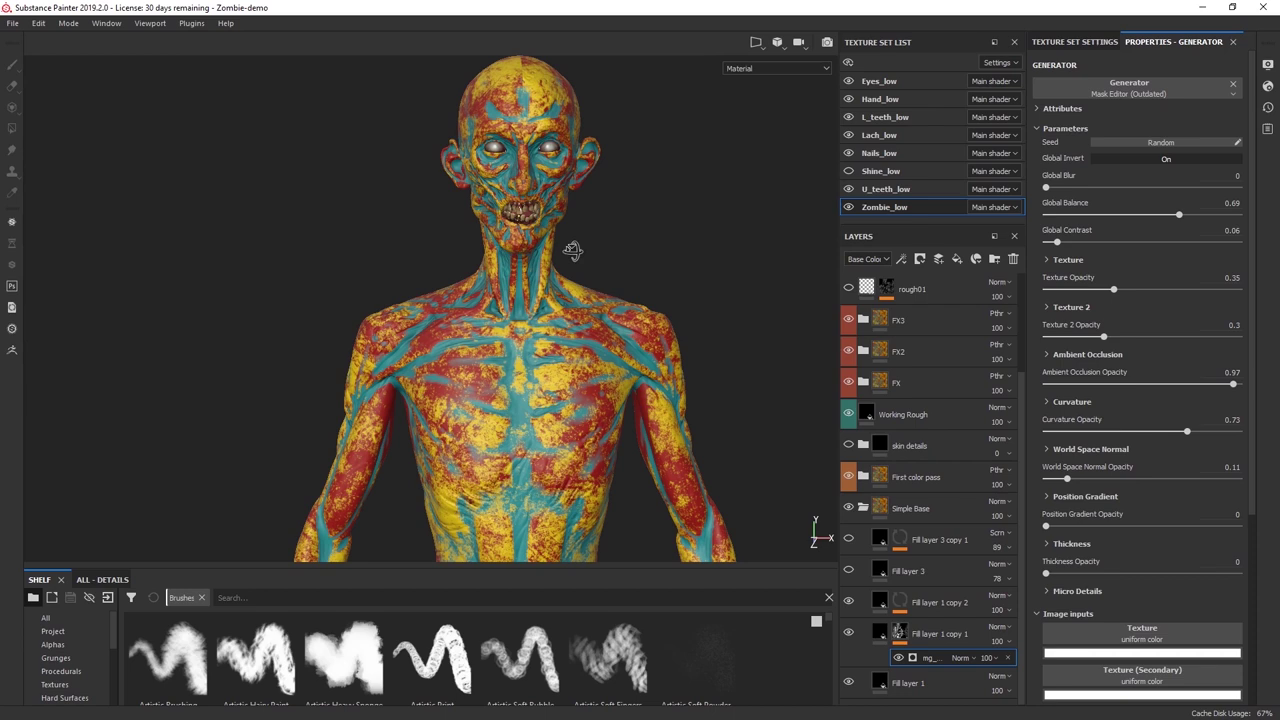
left_click_drag(573, 251, 490, 263, "alt")
right_click_drag(490, 263, 501, 209, "alt")
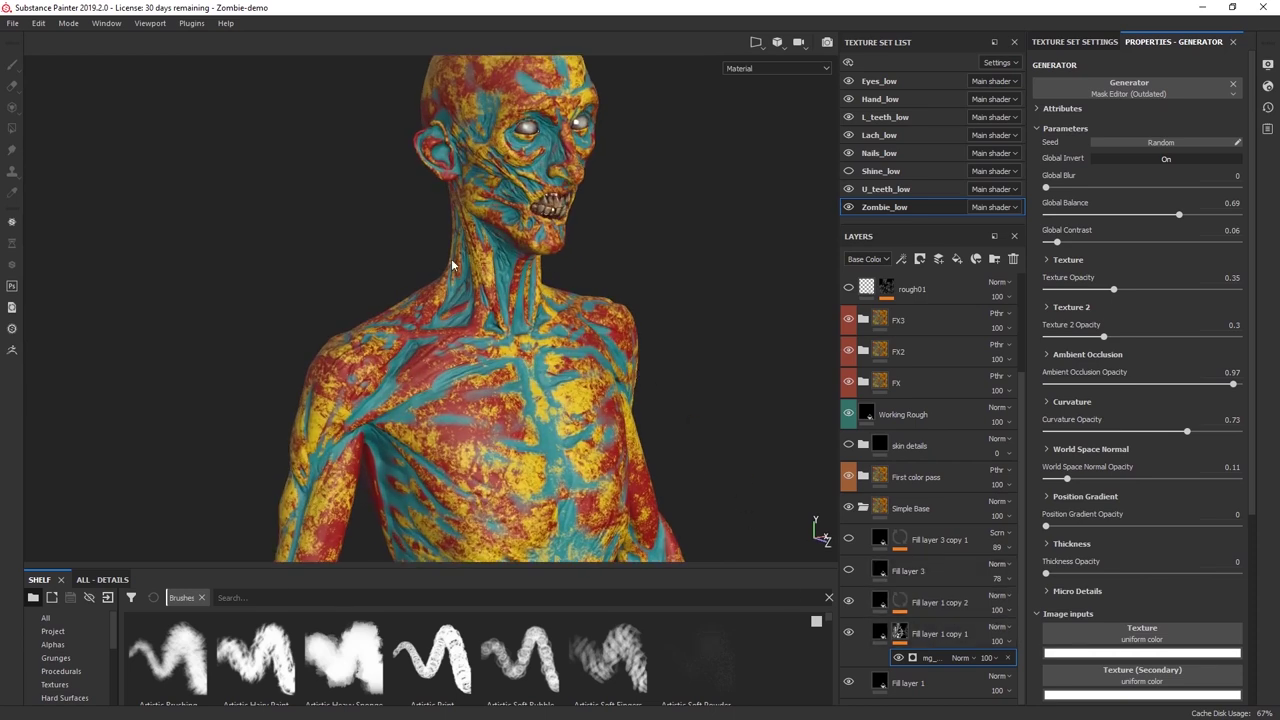
Change the base color of Fill layer 1 copy 1 from teal to a deeper blue.
left_click(900, 631)
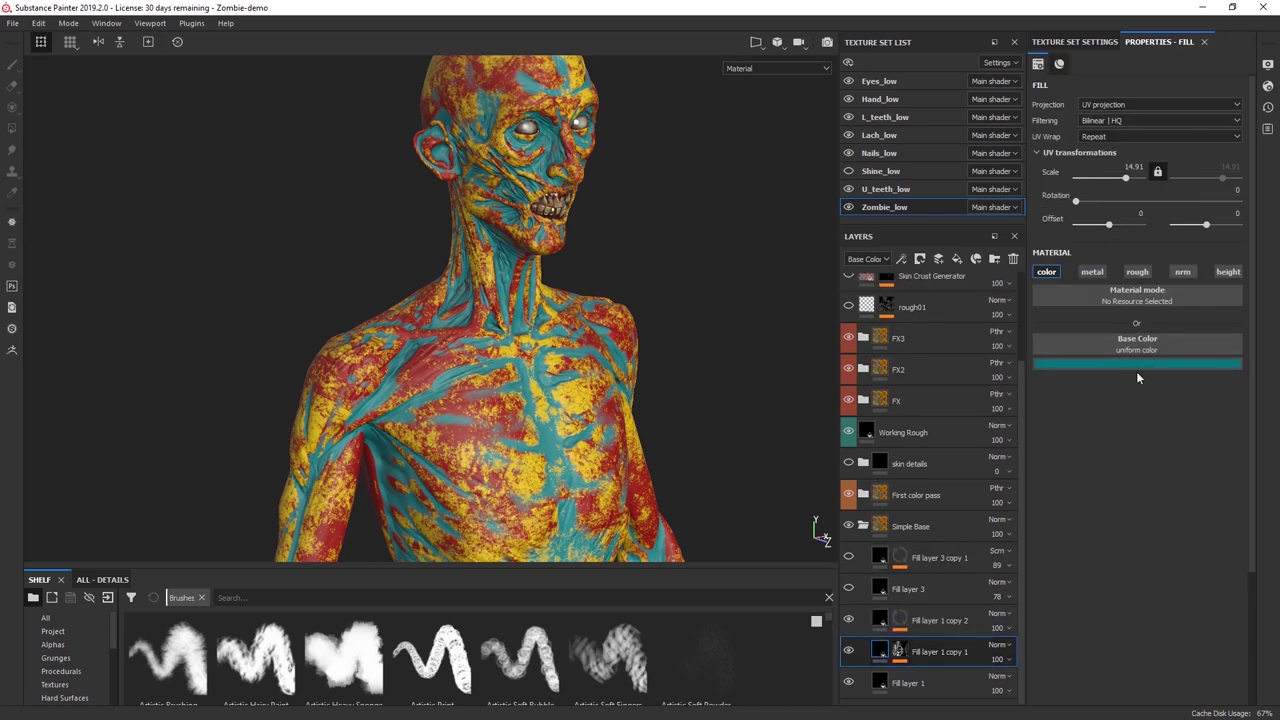
left_click(1142, 366)
left_click(1209, 448)
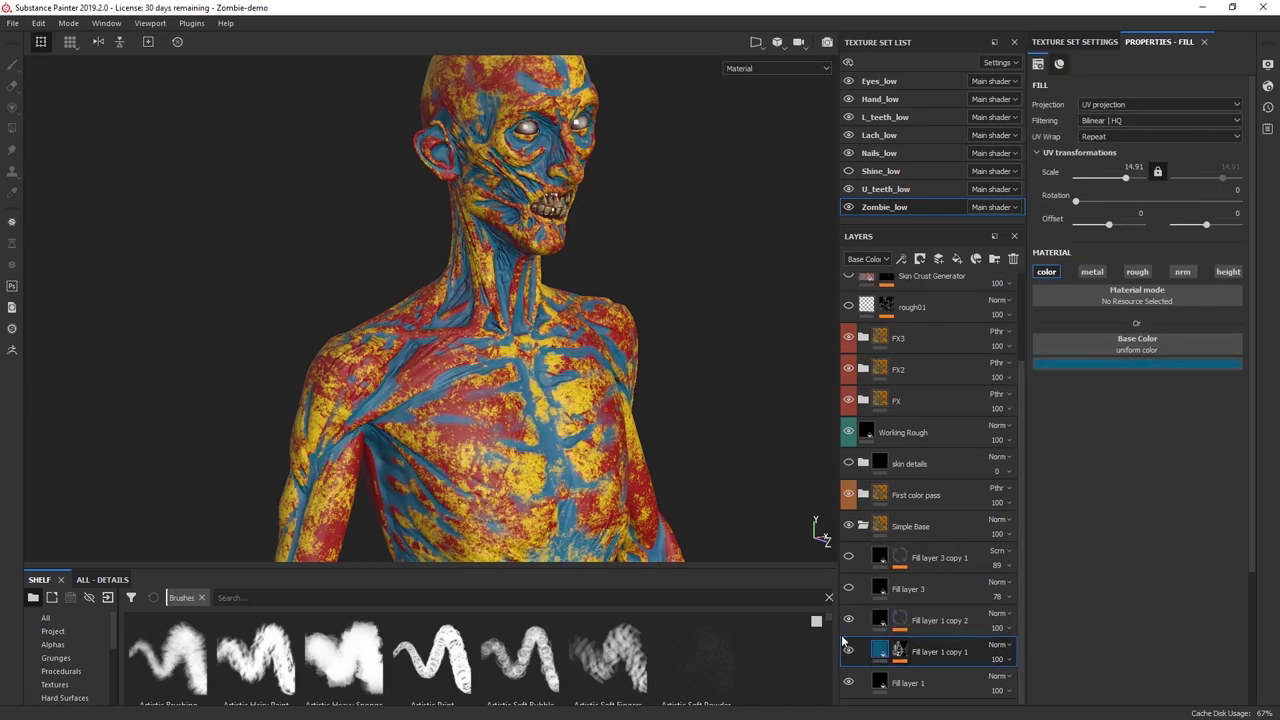
Examine how the red, blue and yellow base layers blend across the zombie's head, neck and torso from several angles.
left_click_drag(702, 327, 478, 239, "alt")
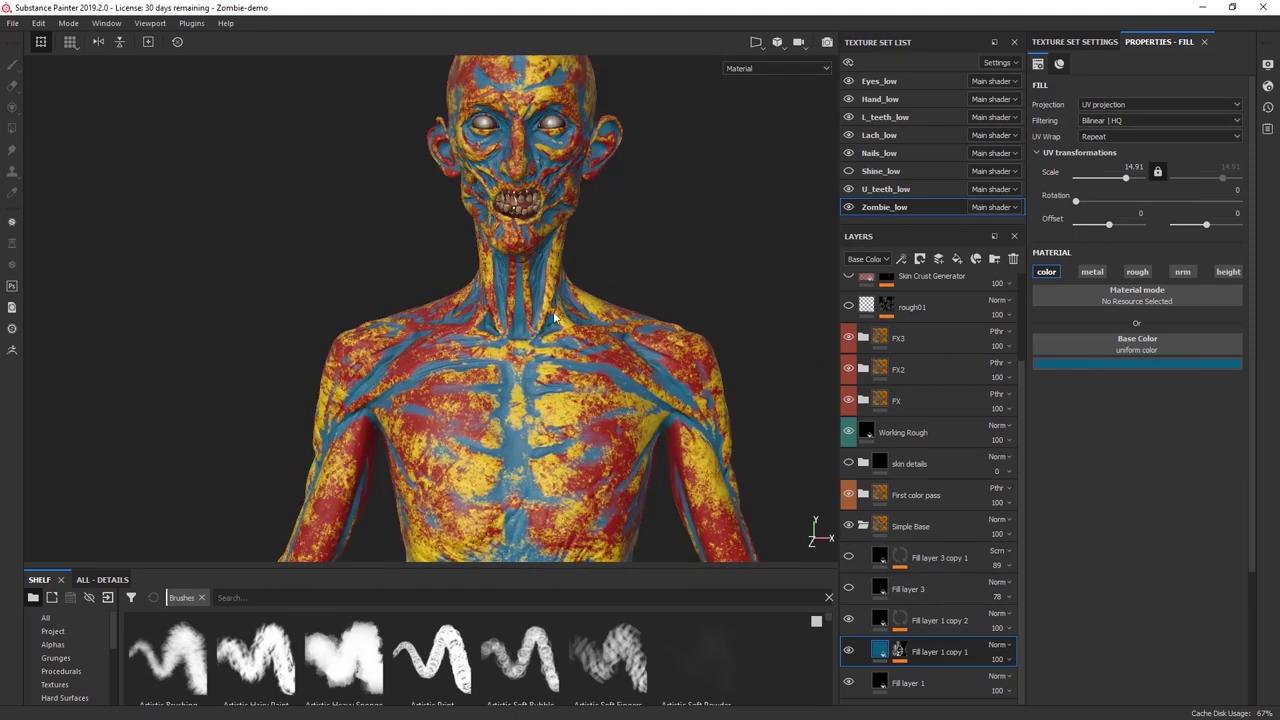
left_click_drag(618, 195, 604, 205, "alt")
right_click_drag(576, 209, 630, 290, "alt")
left_click_drag(593, 235, 676, 232, "alt")
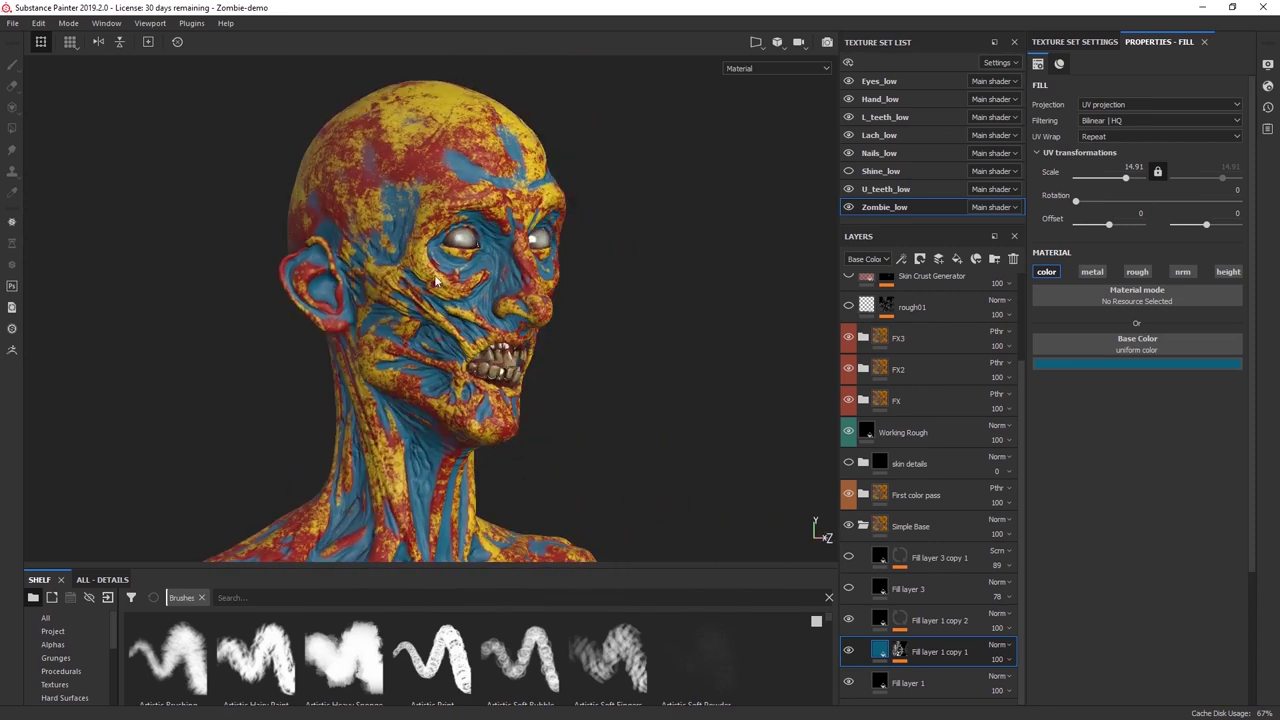
middle_click_drag(470, 267, 521, 266, "alt")
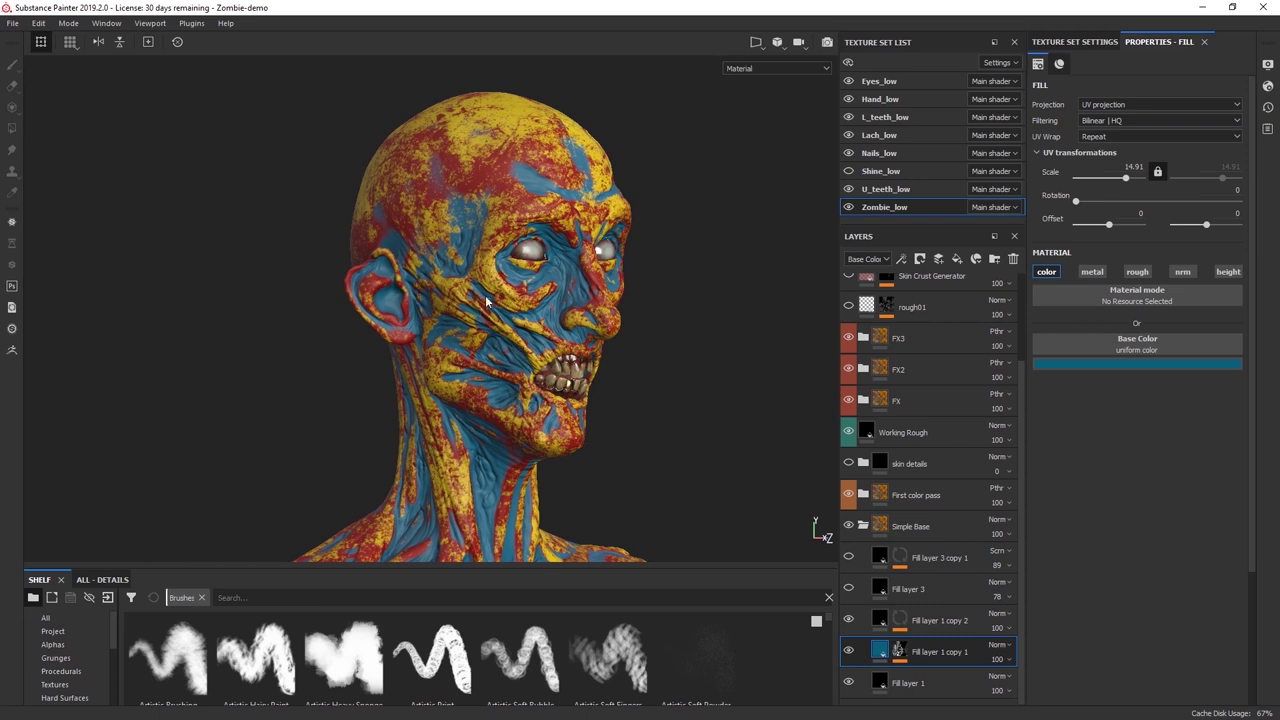
left_click_drag(706, 358, 645, 336, "alt")
right_click_drag(637, 394, 642, 480, "alt")
middle_click_drag(642, 480, 586, 389, "alt")
right_click_drag(606, 406, 654, 485, "alt")
middle_click_drag(654, 485, 608, 431, "alt")
left_click_drag(621, 482, 641, 452, "alt")
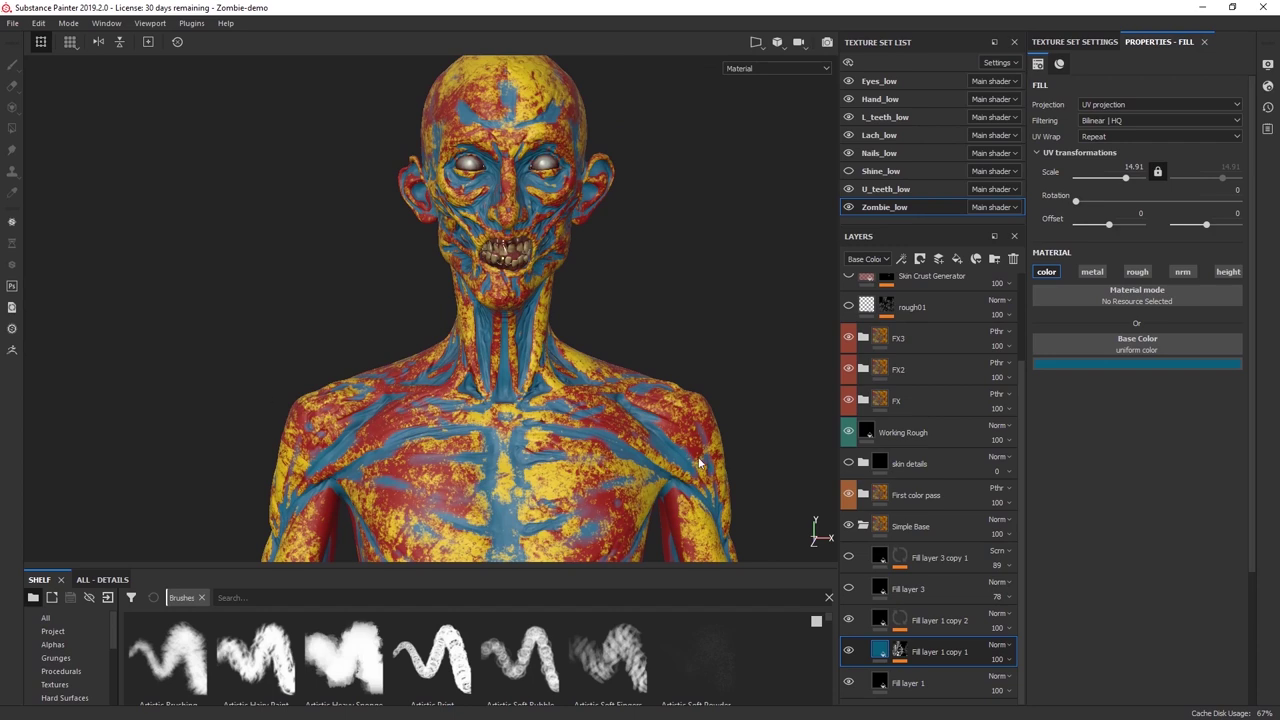
left_click_drag(455, 441, 612, 455, "alt")
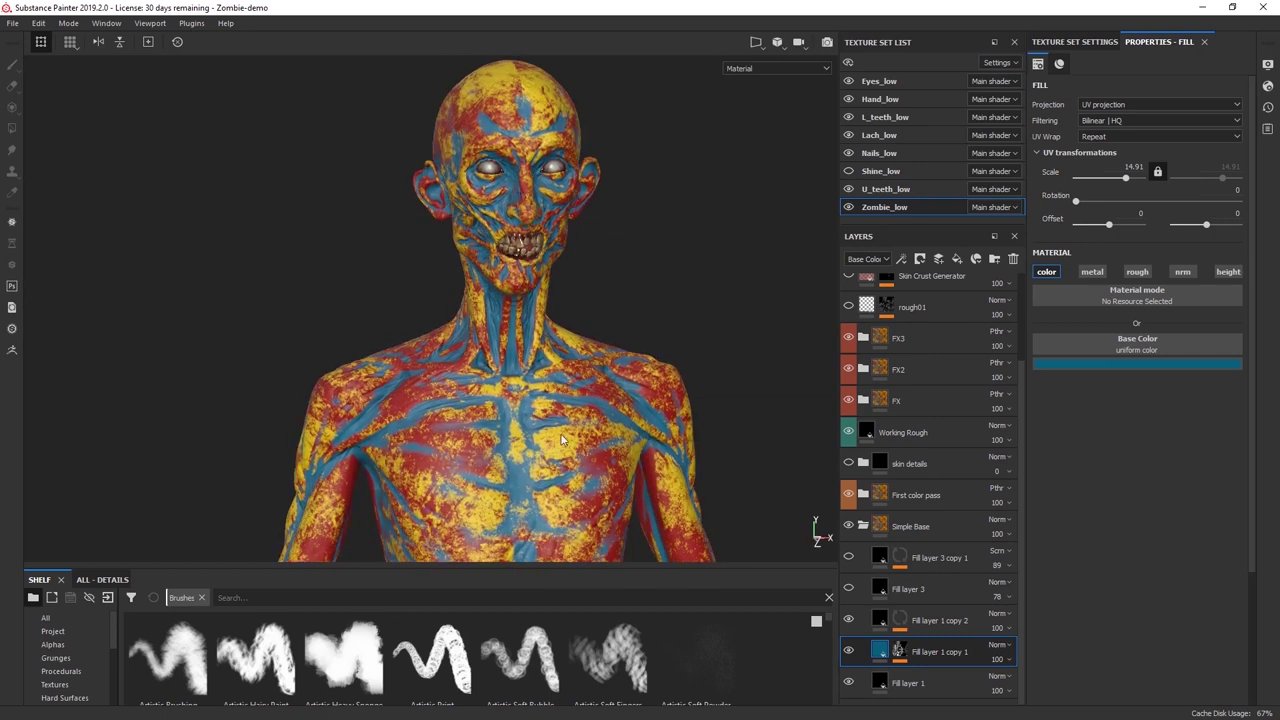
scroll(550, 392, "up", 2)
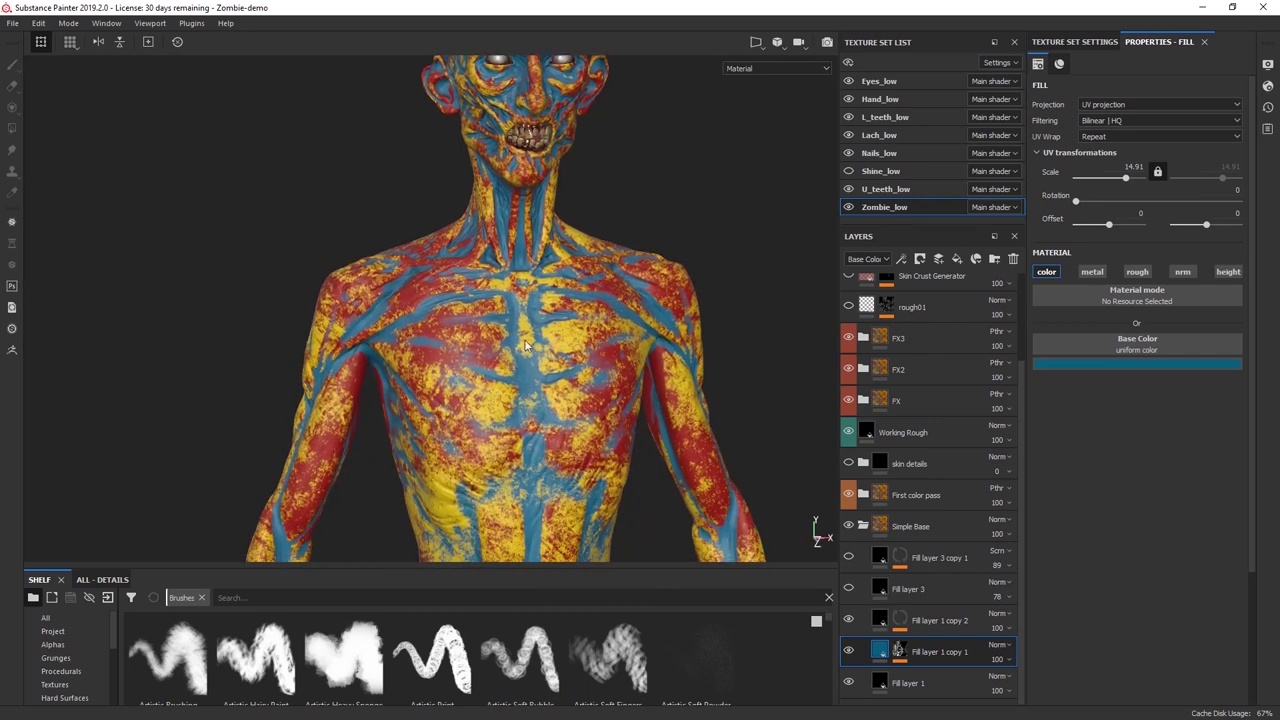
left_click_drag(341, 312, 403, 323, "alt")
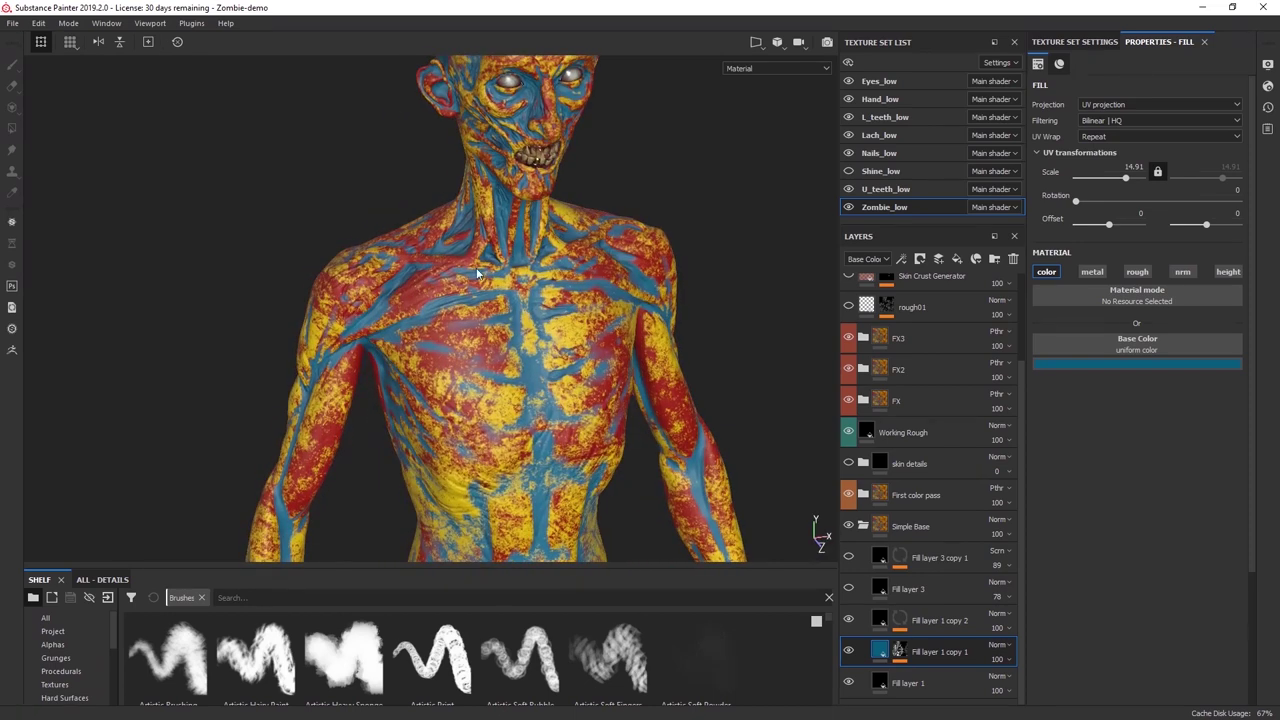
left_click_drag(463, 263, 541, 293, "alt")
middle_click_drag(537, 335, 480, 380, "alt")
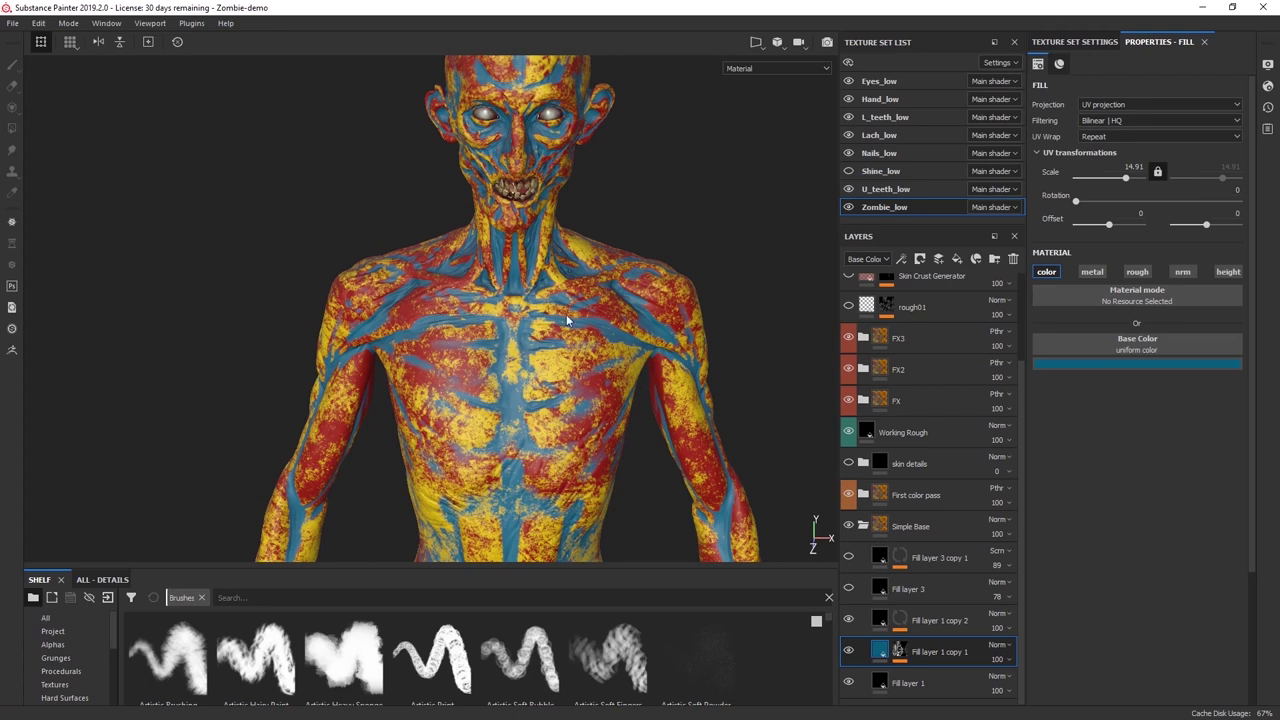
Inspect the strongly colored base of the zombie's full upper body from front and three-quarter views.
left_click_drag(590, 403, 634, 337, "alt")
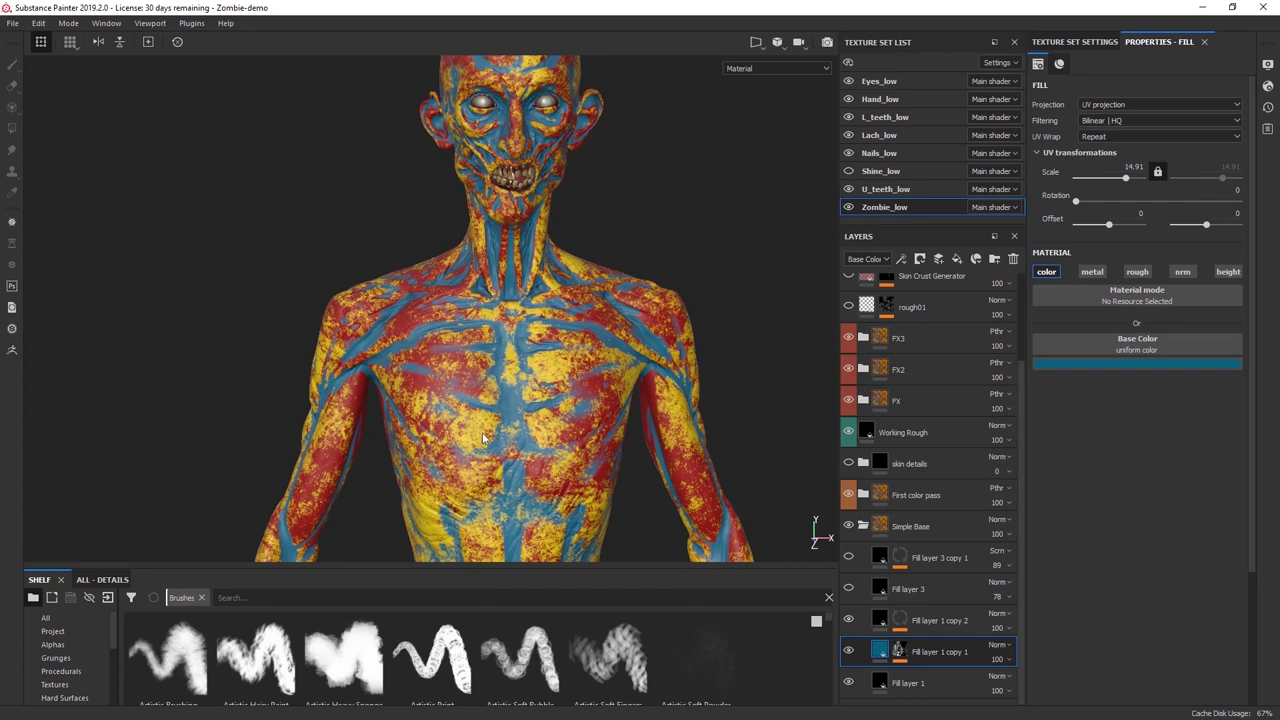
right_click_drag(541, 381, 514, 338, "alt")
left_click_drag(550, 388, 632, 412, "alt")
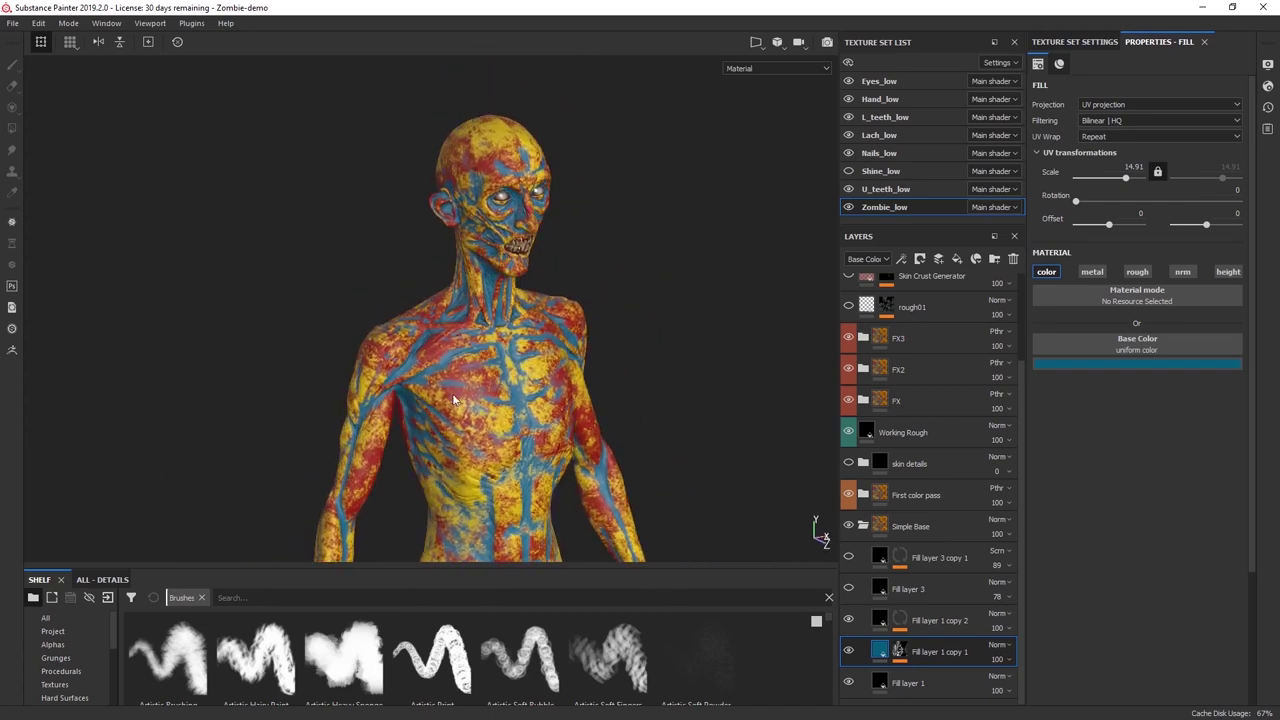
left_click_drag(696, 361, 682, 358, "alt")
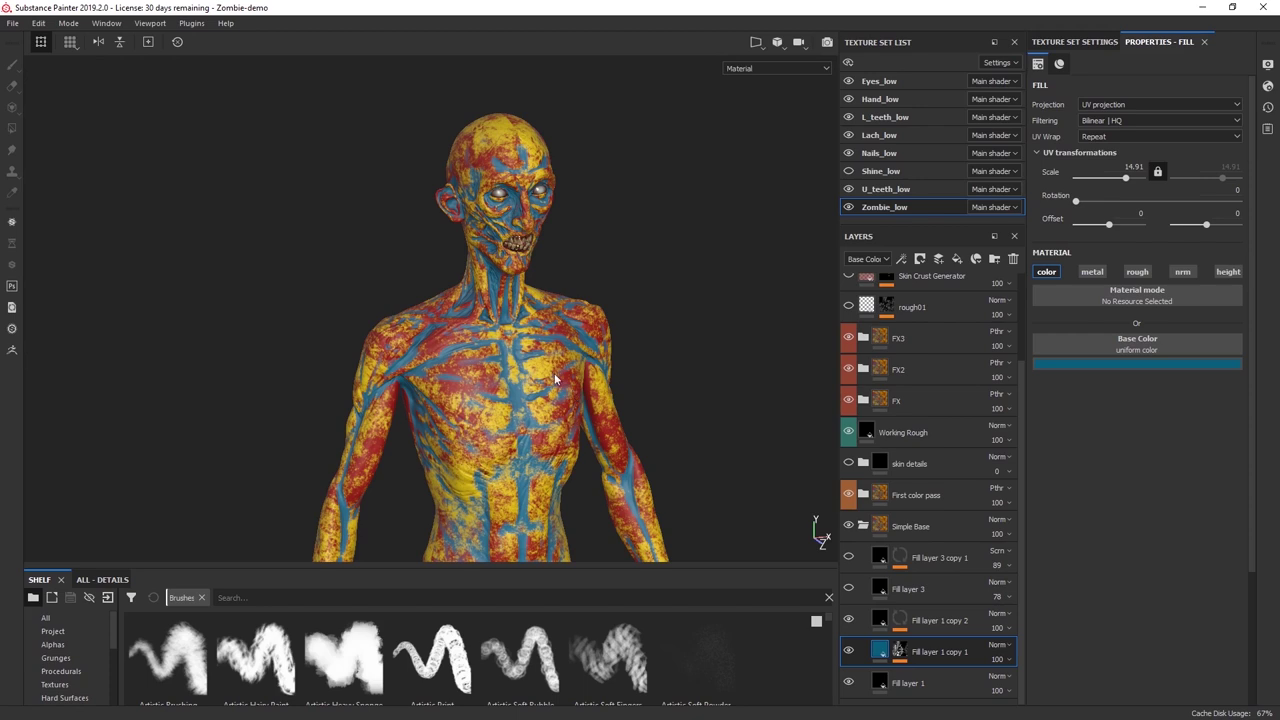
middle_click_drag(512, 378, 508, 305, "alt")
middle_click_drag(390, 167, 404, 191, "alt")
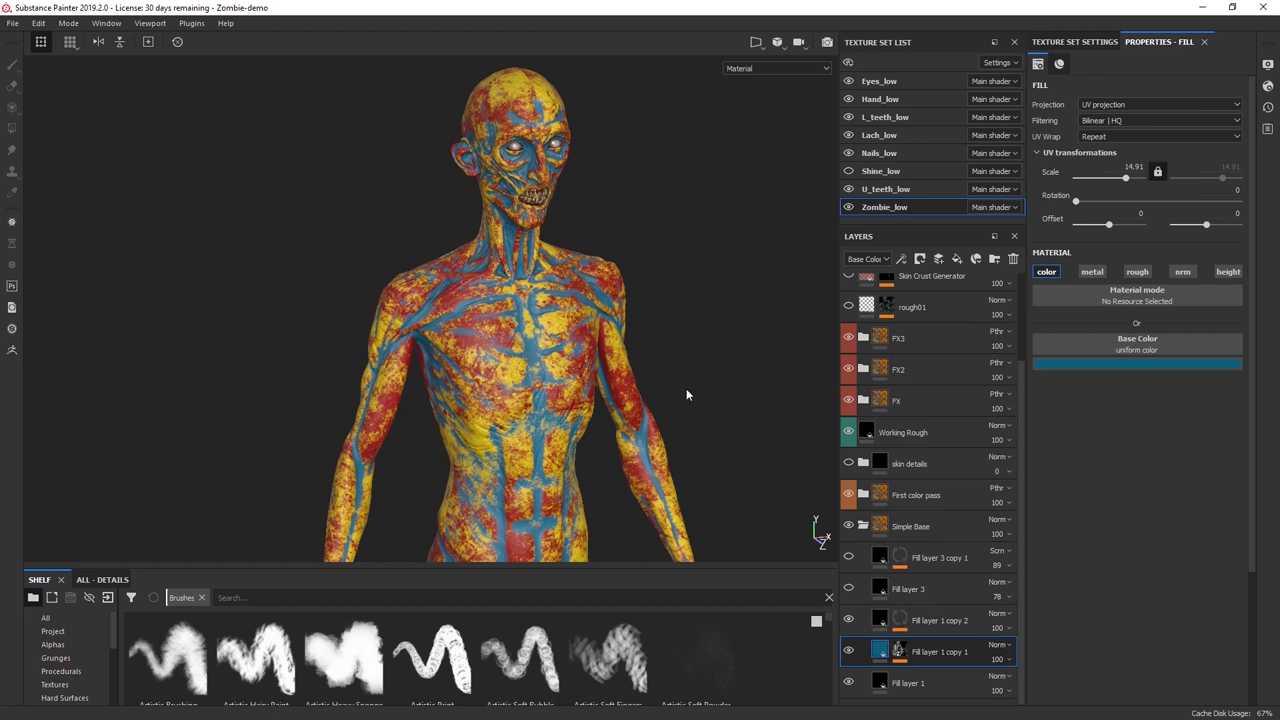
left_click_drag(686, 390, 580, 279, "alt")
scroll(580, 279, "up", 3)
middle_click_drag(600, 260, 625, 346, "alt")
left_click_drag(624, 346, 630, 304, "alt")
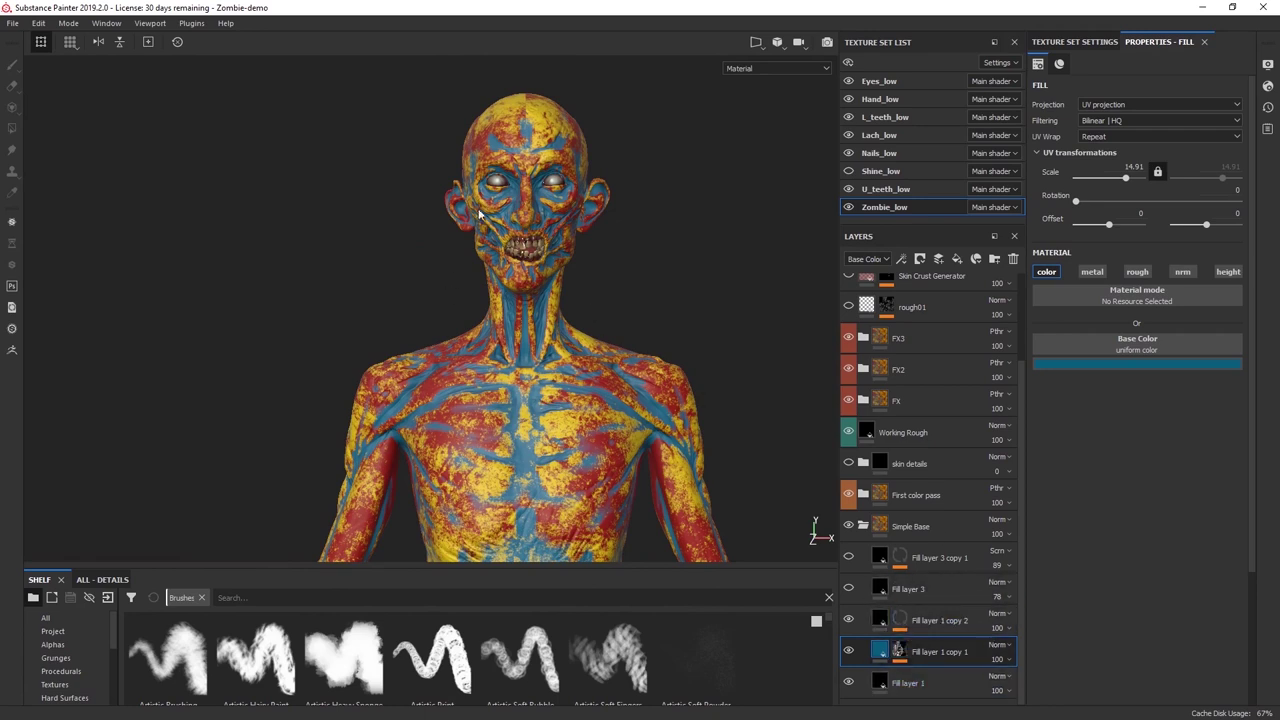
left_click_drag(677, 320, 645, 218, "alt")
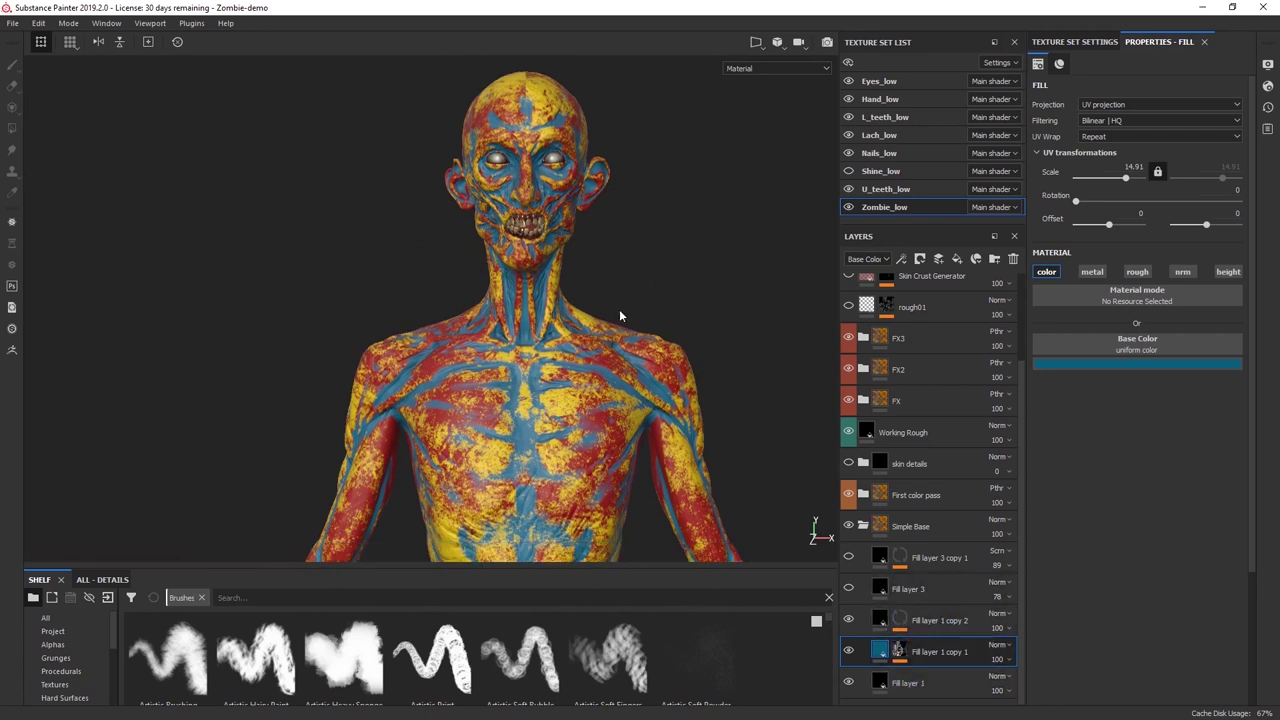
Make the skin-colored Fill layer 3 visible over the colored base, comparing the zombie with and without it.
left_click(847, 588)
left_click(900, 589)
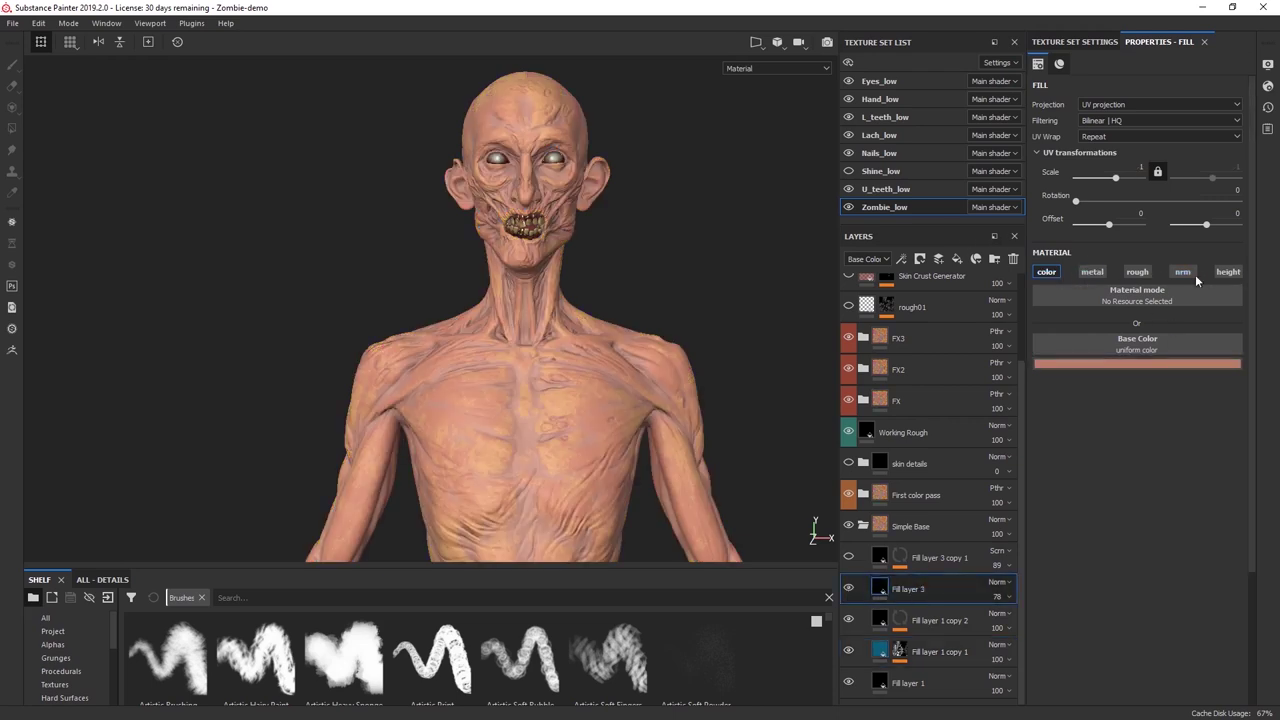
left_click_drag(631, 288, 678, 302, "alt")
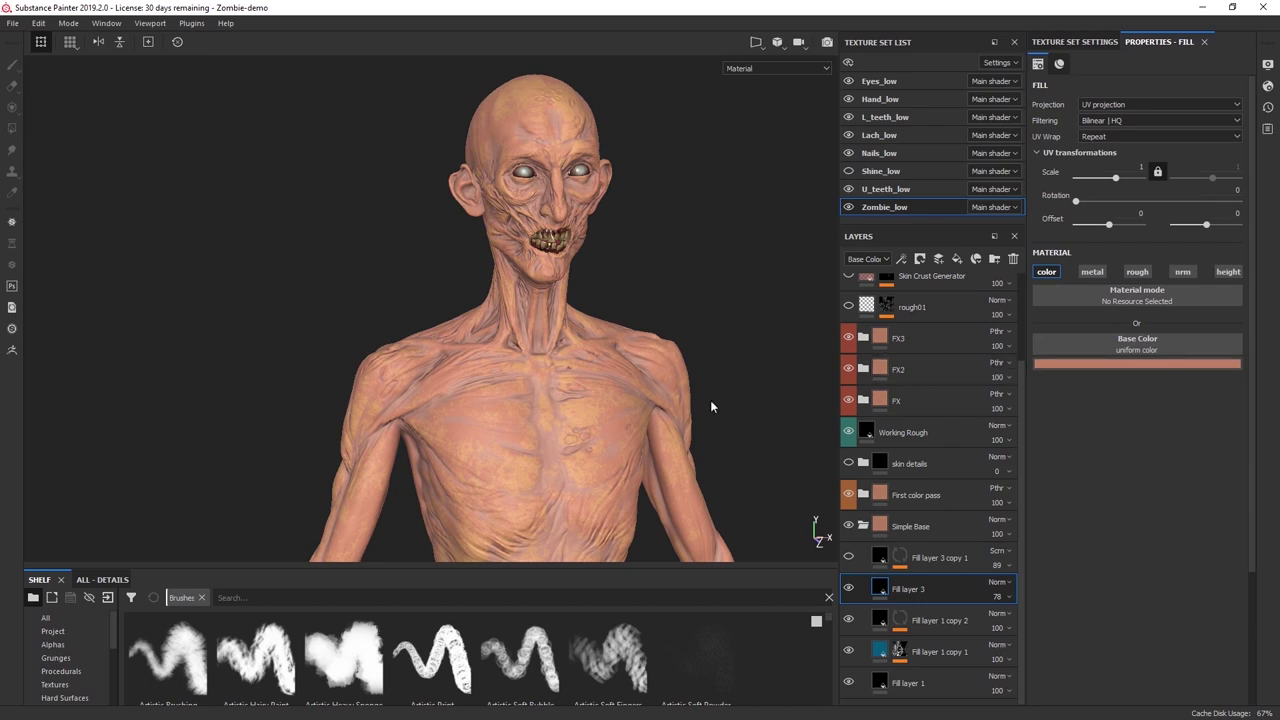
middle_click_drag(710, 400, 704, 379, "alt")
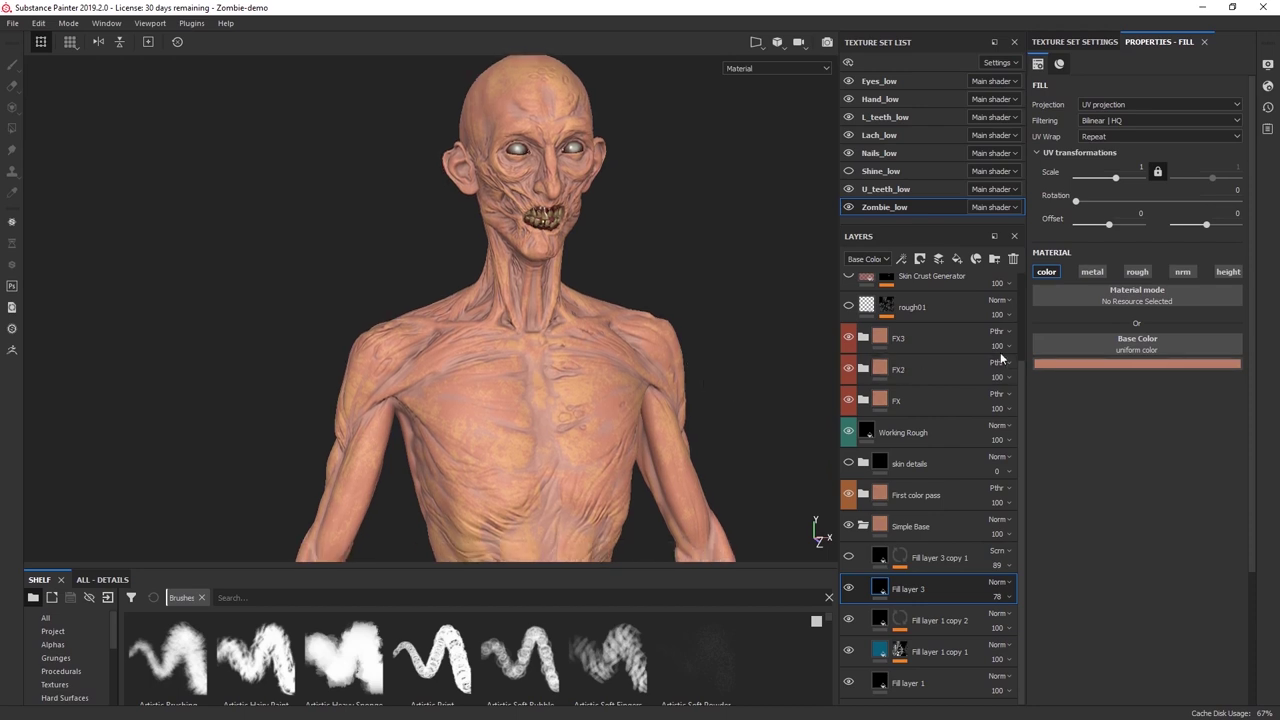
double_click(1004, 599)
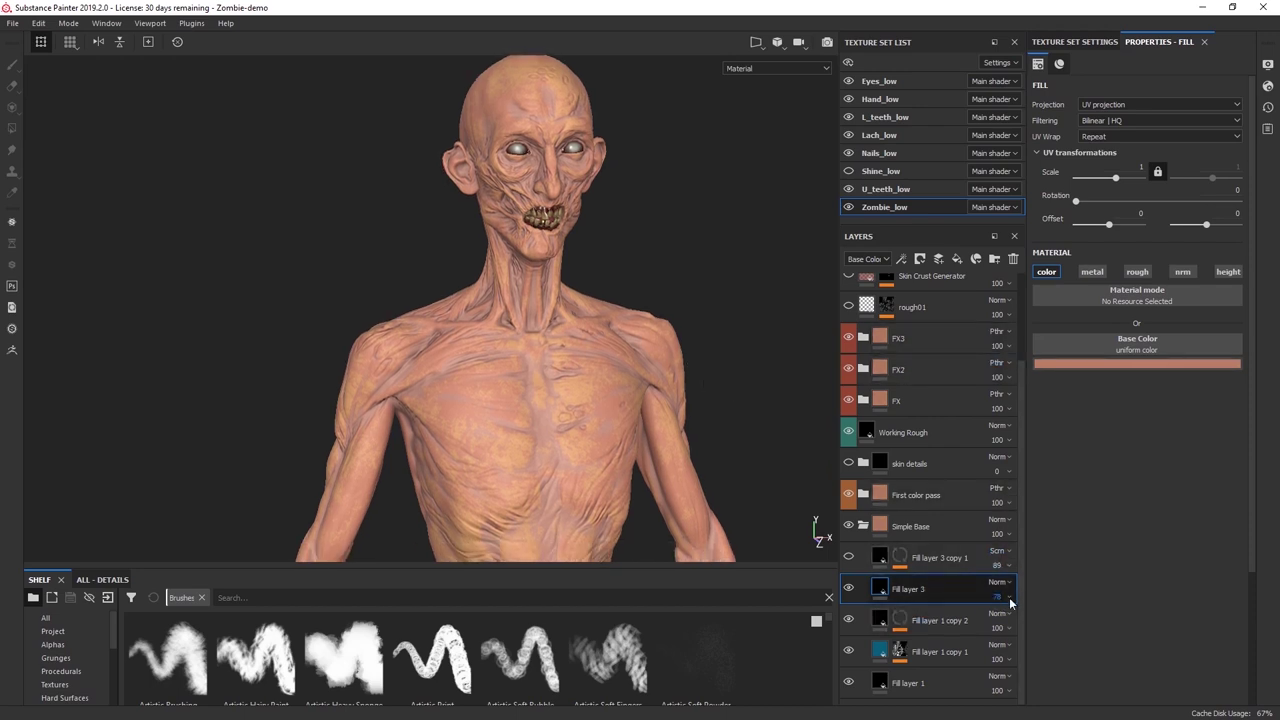
key("Return")
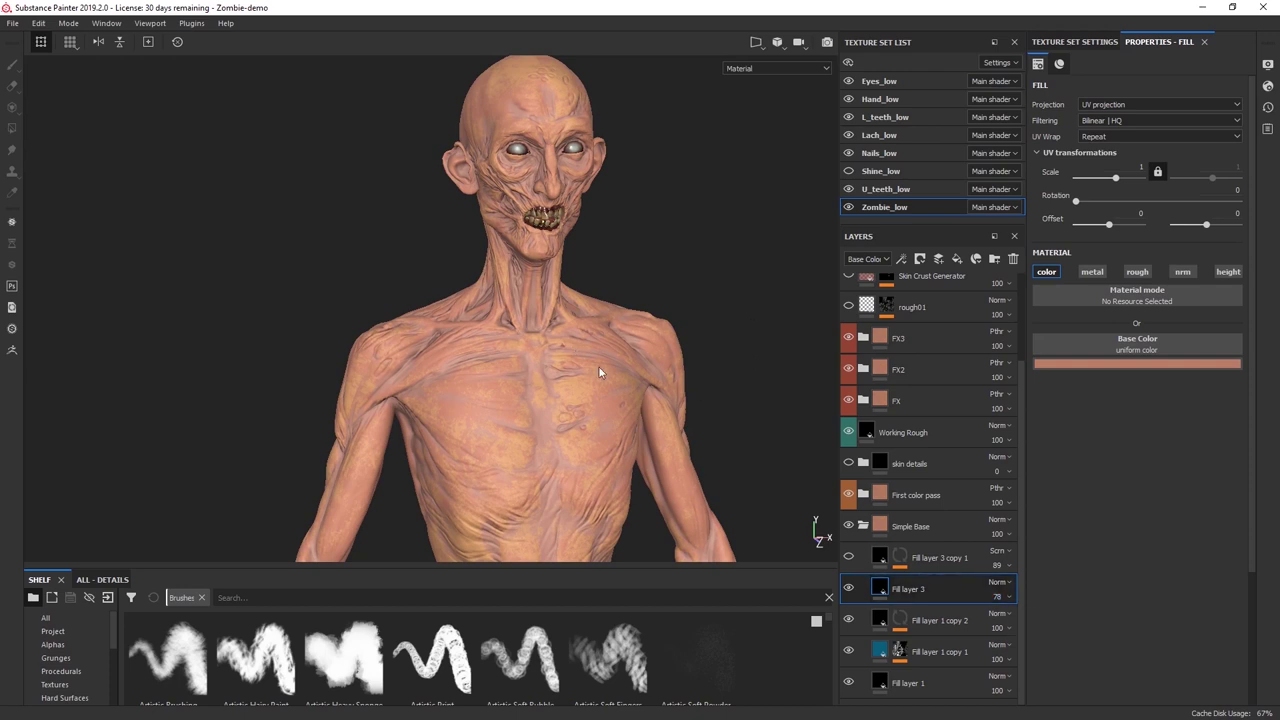
left_click_drag(683, 410, 737, 406, "alt")
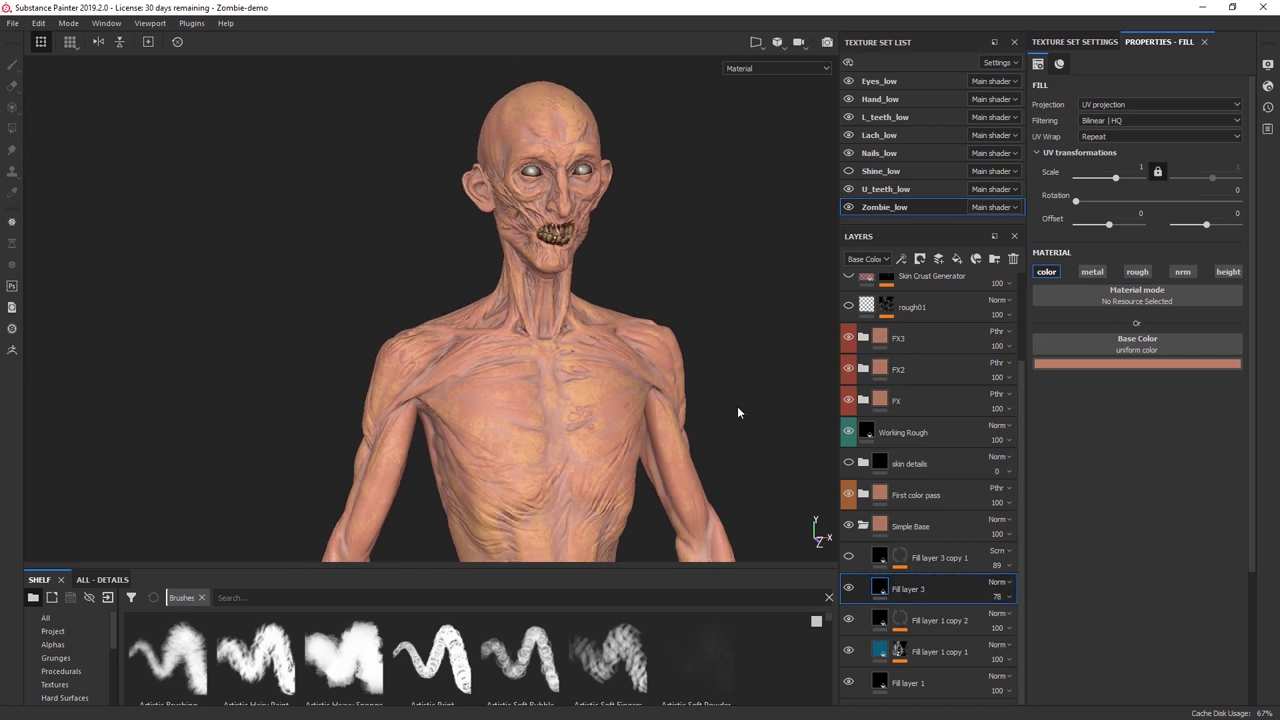
left_click(849, 589)
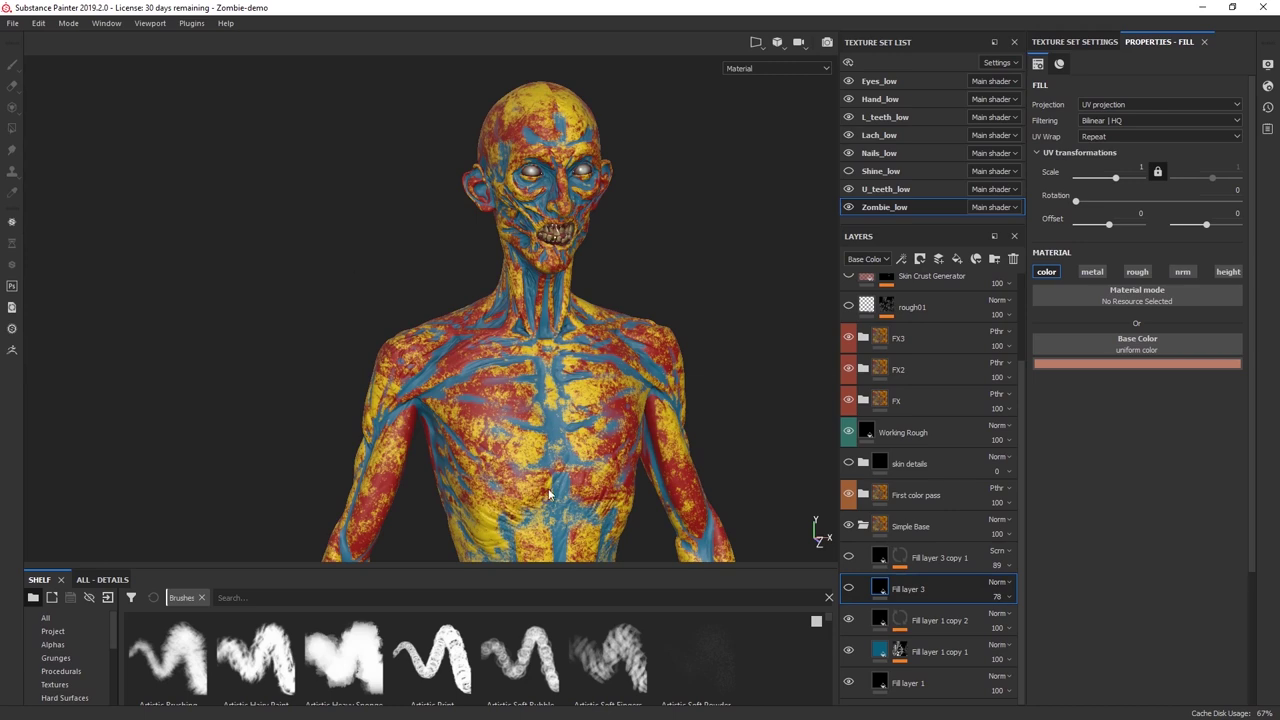
left_click(849, 589)
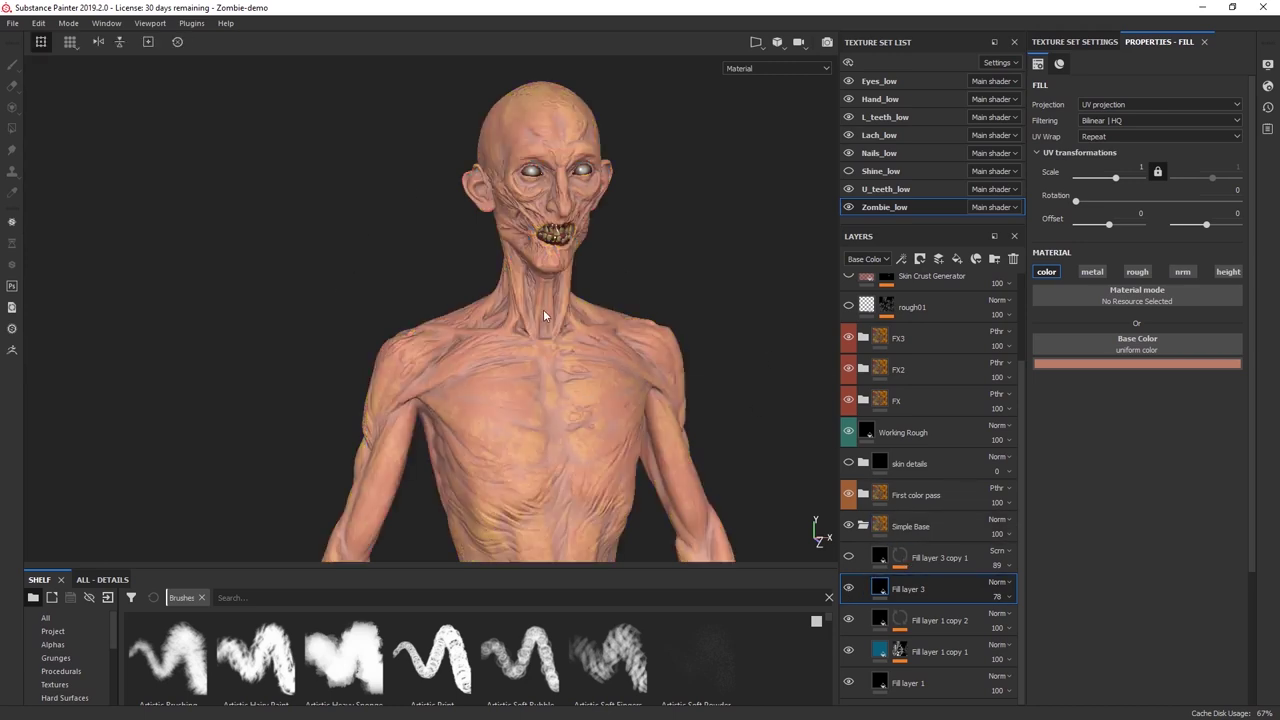
Examine how the underlying color variation shows through Fill layer 3 on the chest, shoulders and face.
middle_click_drag(577, 380, 575, 344, "alt")
right_click_drag(571, 380, 637, 397, "alt")
left_click_drag(637, 397, 700, 440, "alt")
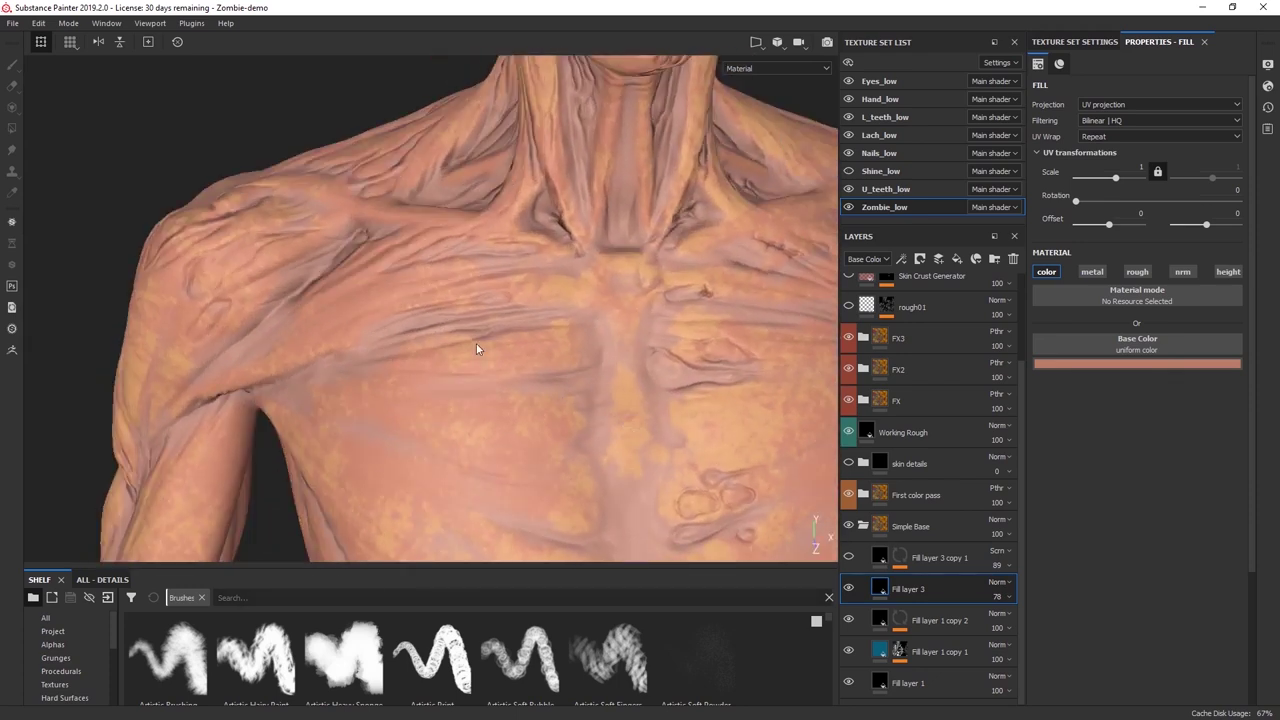
left_click_drag(476, 343, 524, 359, "alt")
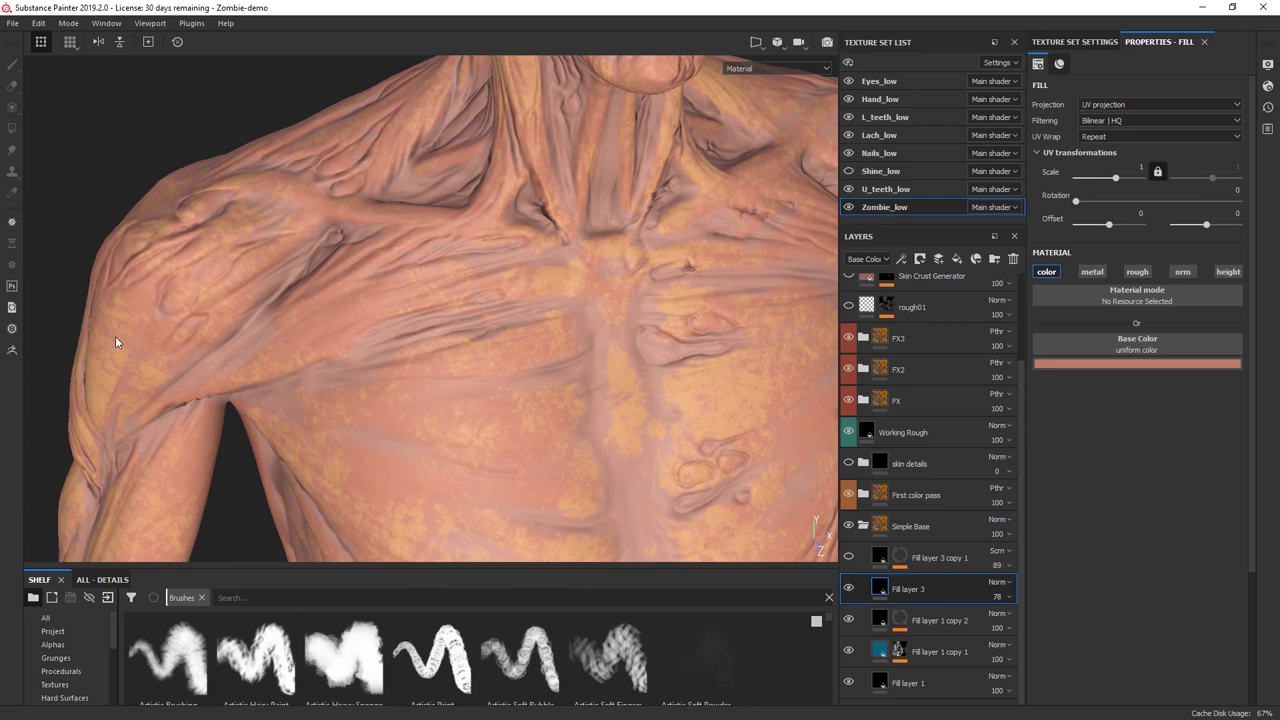
right_click_drag(724, 315, 618, 413, "alt")
left_click_drag(618, 413, 674, 463, "alt")
right_click_drag(674, 463, 630, 417, "alt")
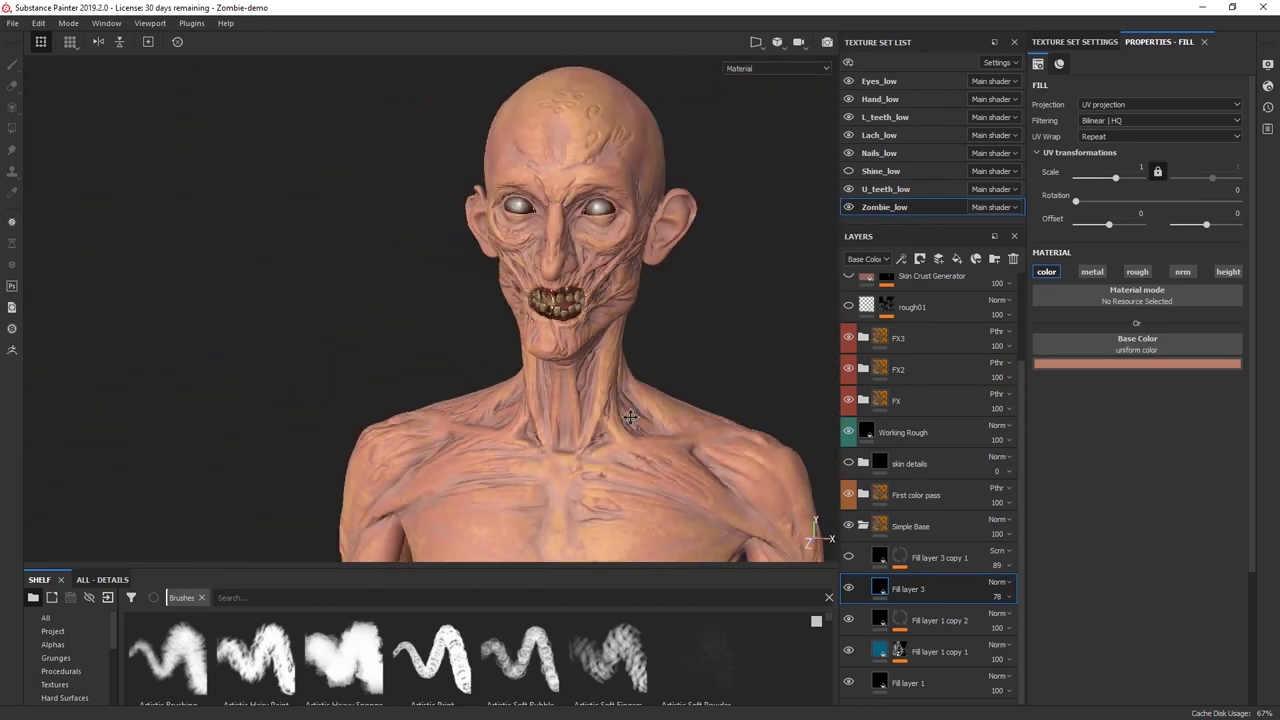
middle_click_drag(630, 417, 600, 403, "alt")
right_click_drag(728, 497, 692, 460, "alt")
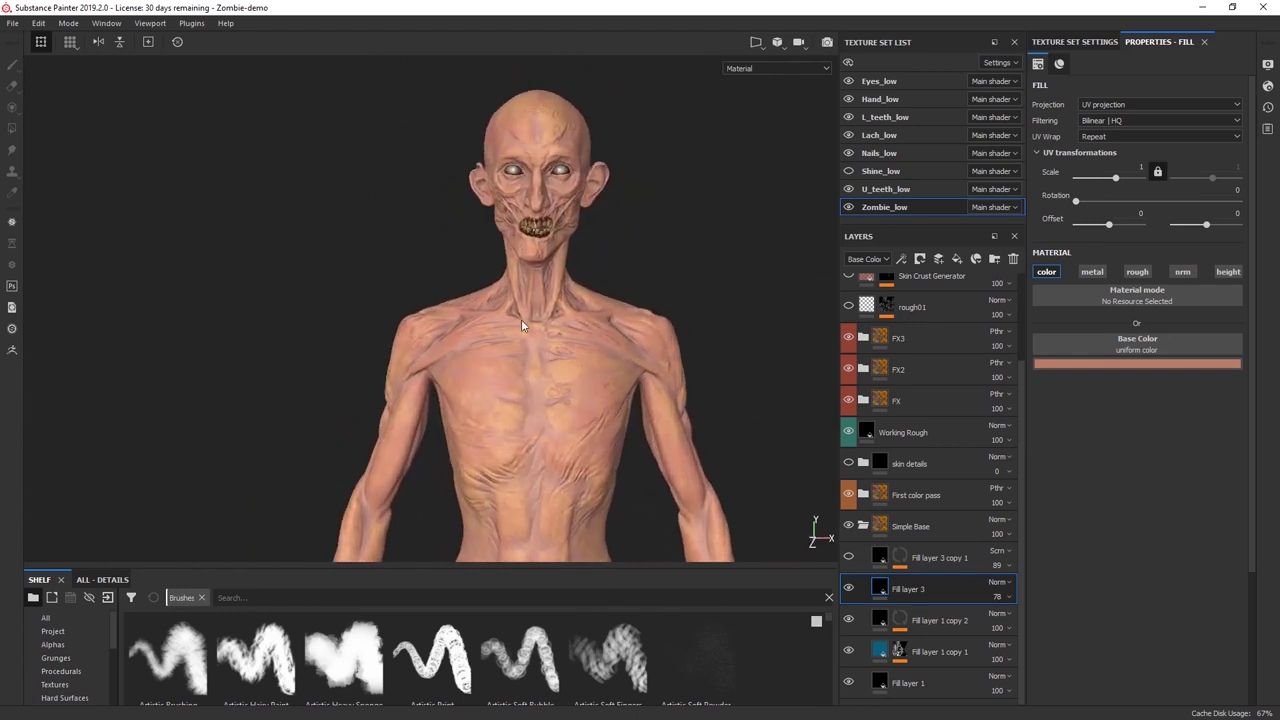
left_click_drag(617, 314, 636, 296, "alt")
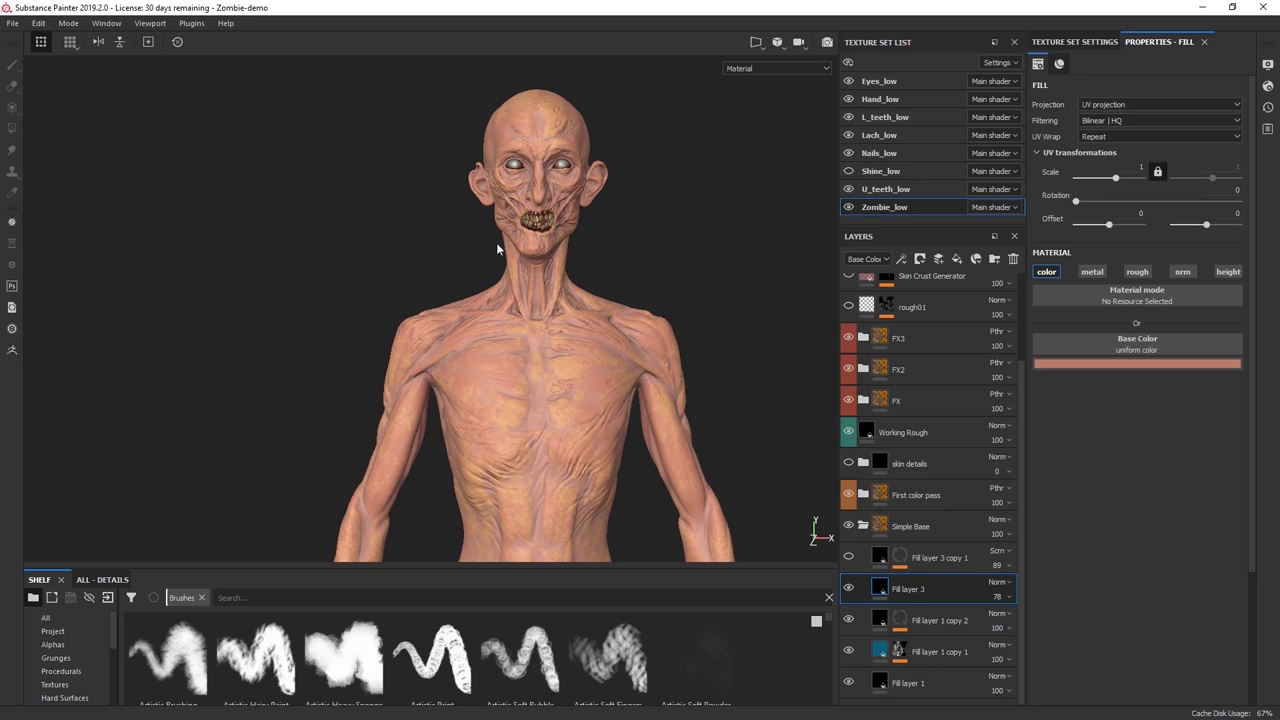
mouse_move(571, 340)
left_mouse_down("alt")
mouse_move(657, 320)
mouse_move(635, 269)
left_mouse_up("alt")
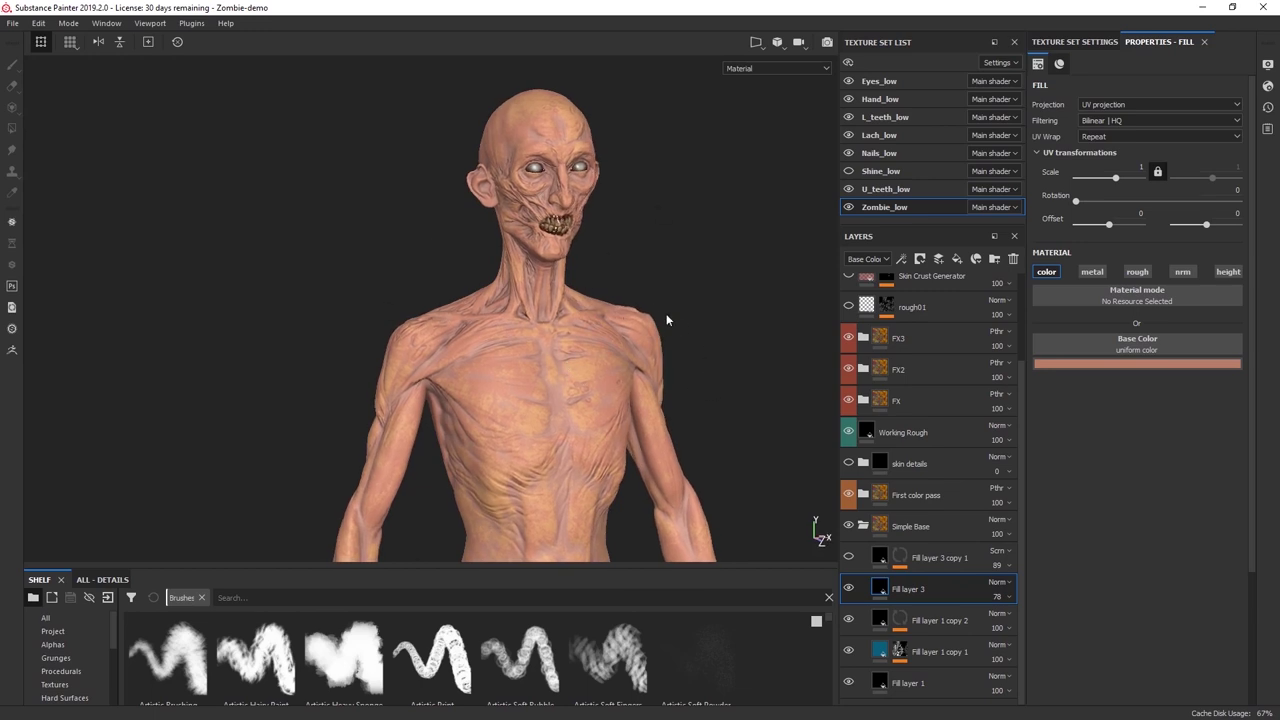
Set the roughness of the Working Rough layer to 0.3844 and check the shine on the skin.
left_click(931, 442)
left_click_drag(1128, 377, 1108, 377)
left_click_drag(697, 399, 410, 290, "alt")
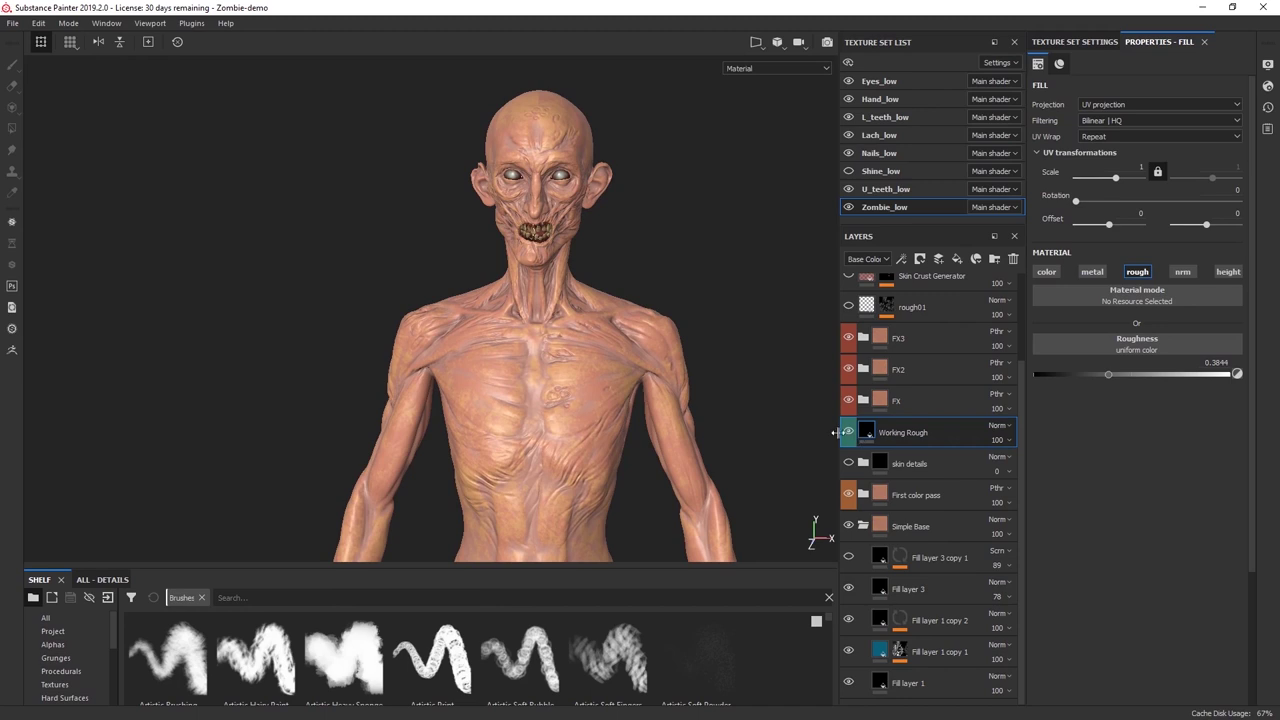
left_click(952, 440)
left_click_drag(632, 404, 646, 360, "alt")
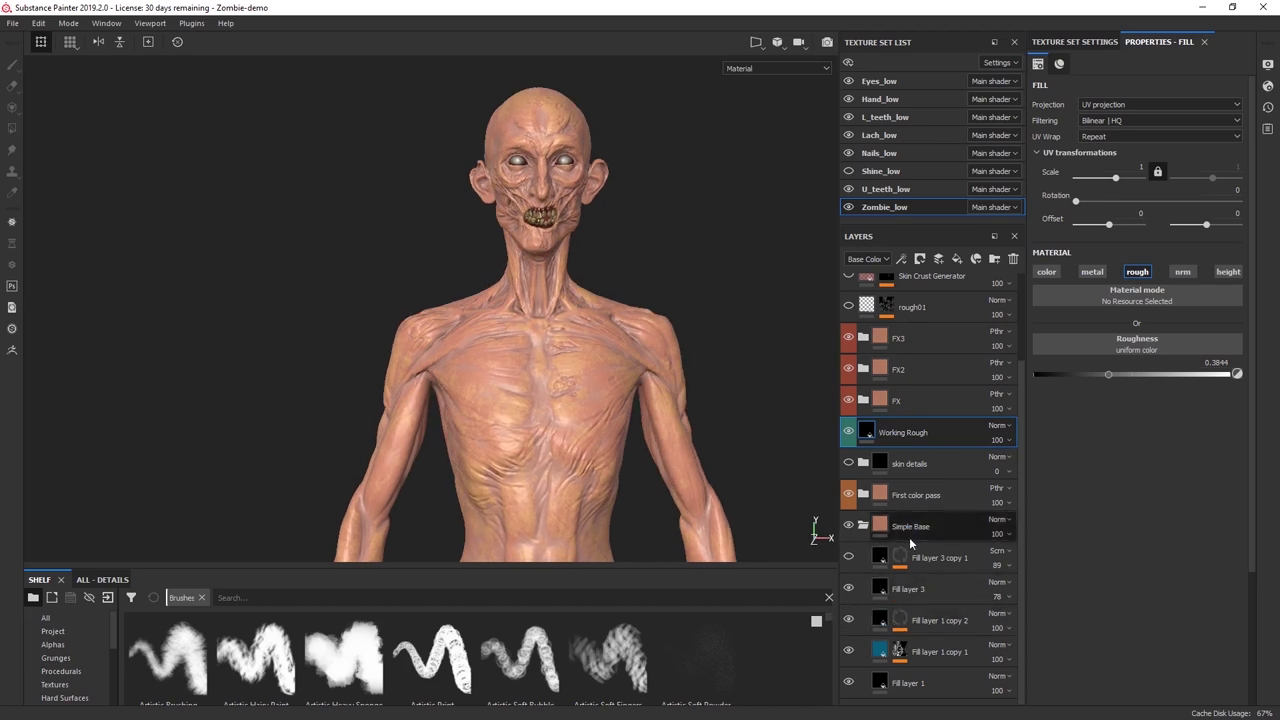
Make Fill layer 3 copy 1 visible and select it, checking its pale tan tone on the head and torso.
left_click(849, 559)
left_click(849, 559)
left_click(849, 559)
left_click(958, 559)
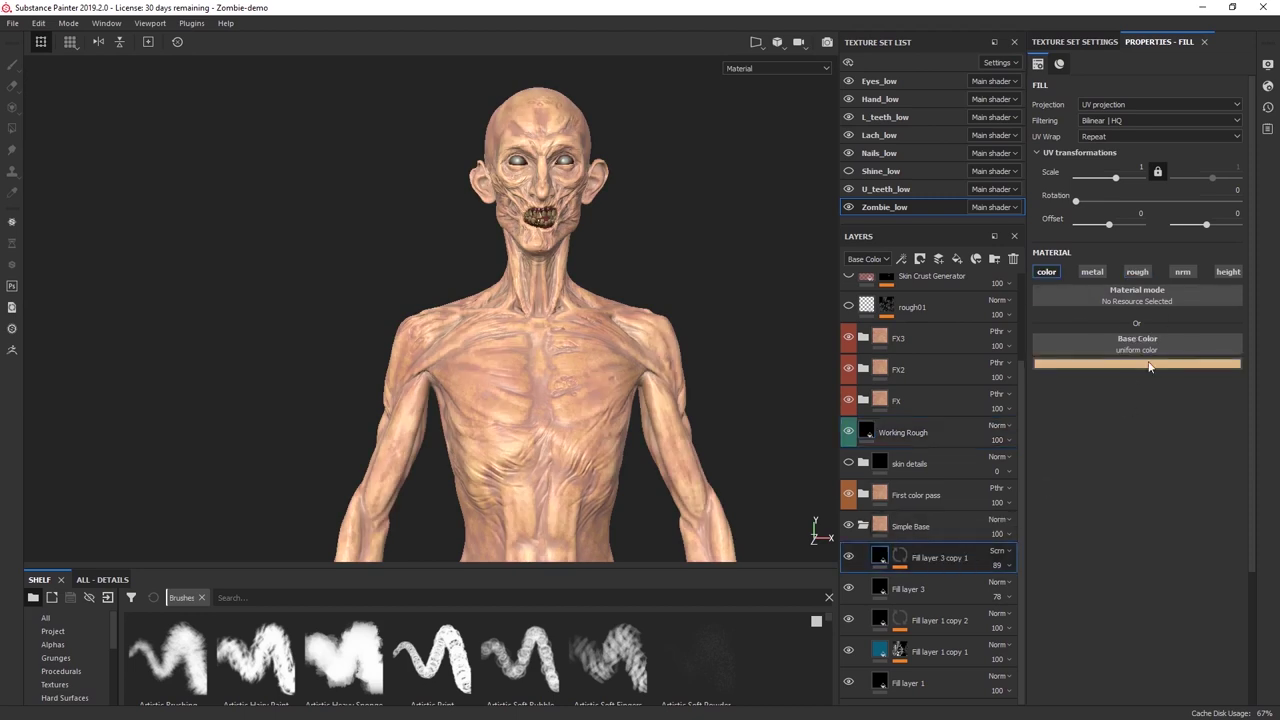
right_click_drag(588, 384, 625, 400, "alt")
middle_click_drag(610, 376, 600, 437, "alt")
left_click_drag(600, 437, 608, 411, "alt")
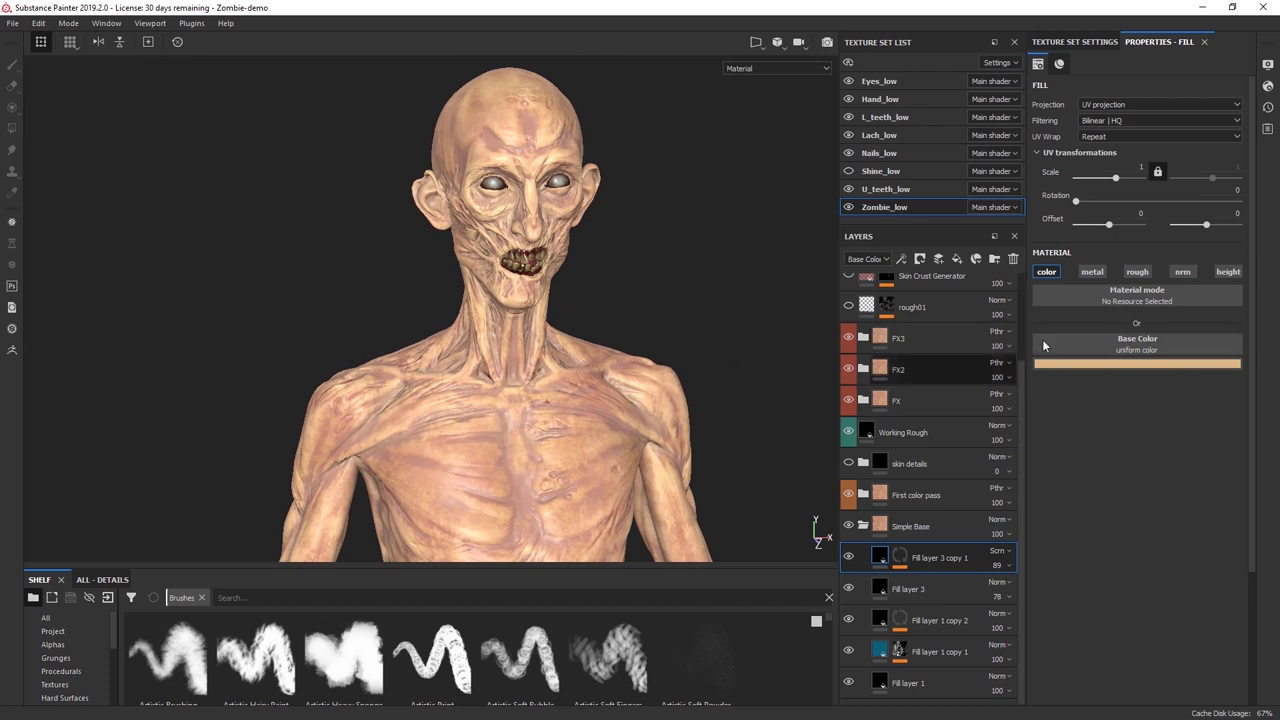
left_click_drag(504, 422, 532, 412, "alt")
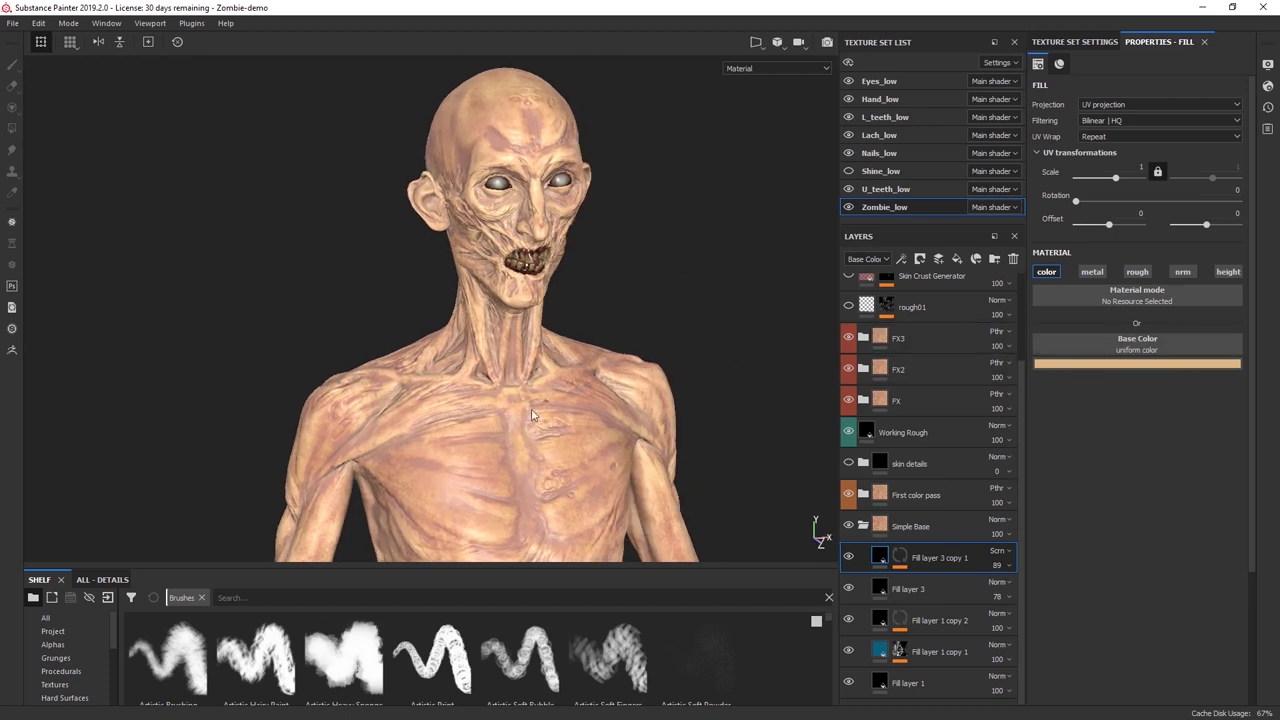
In the mask generator of Fill layer 3 copy 1, set Texture 2 to 0.32 and try a lower Curvature before restoring it to 1.
left_click(905, 558)
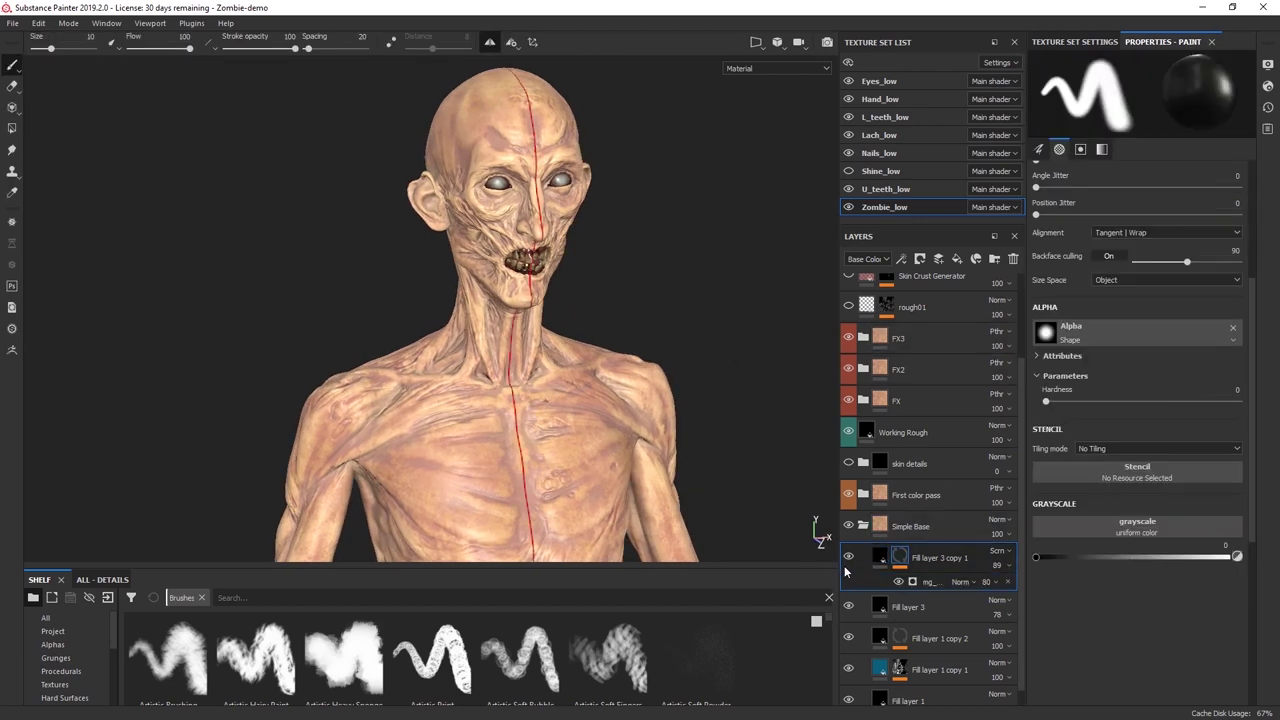
left_click(930, 582)
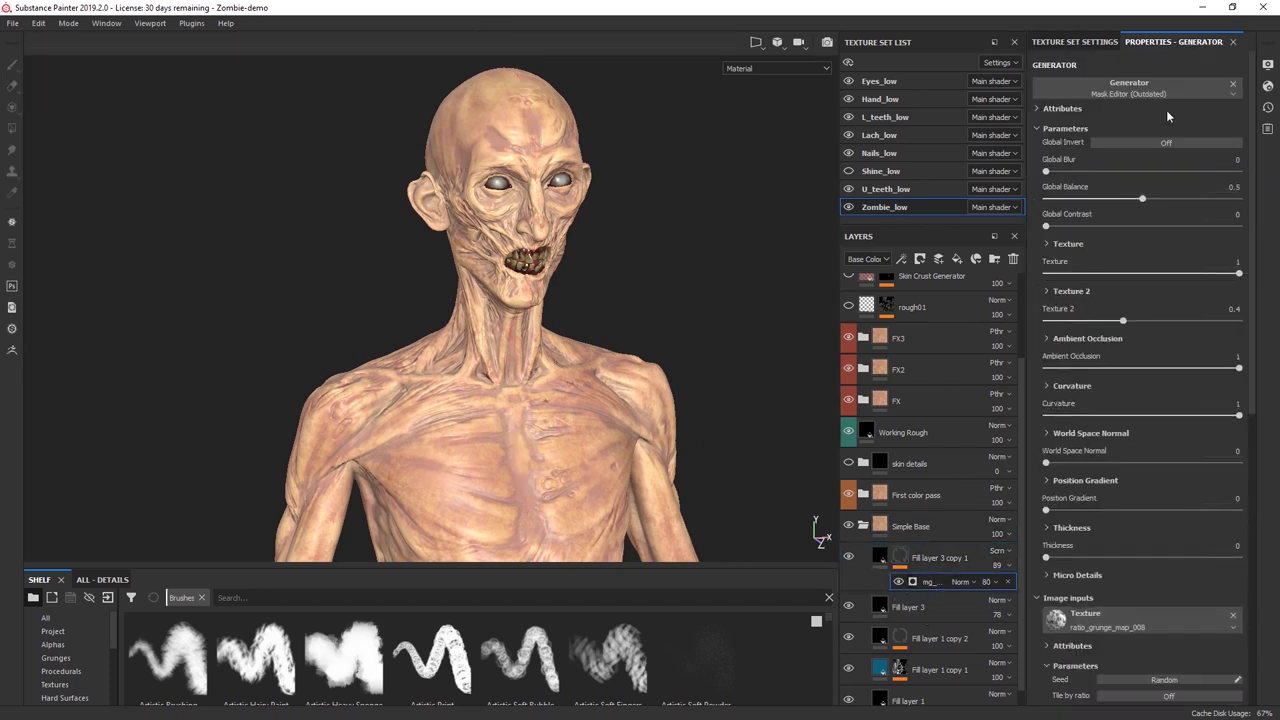
middle_click_drag(663, 343, 654, 300, "alt")
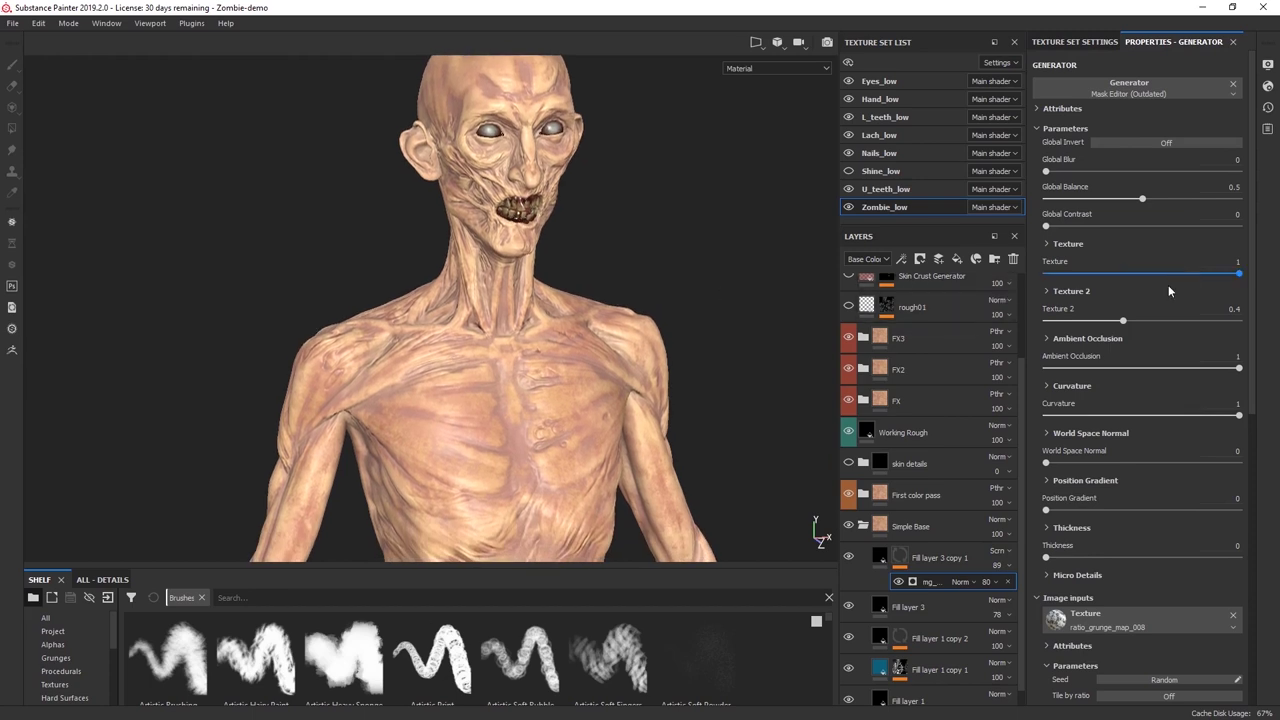
left_click_drag(693, 346, 695, 307, "alt")
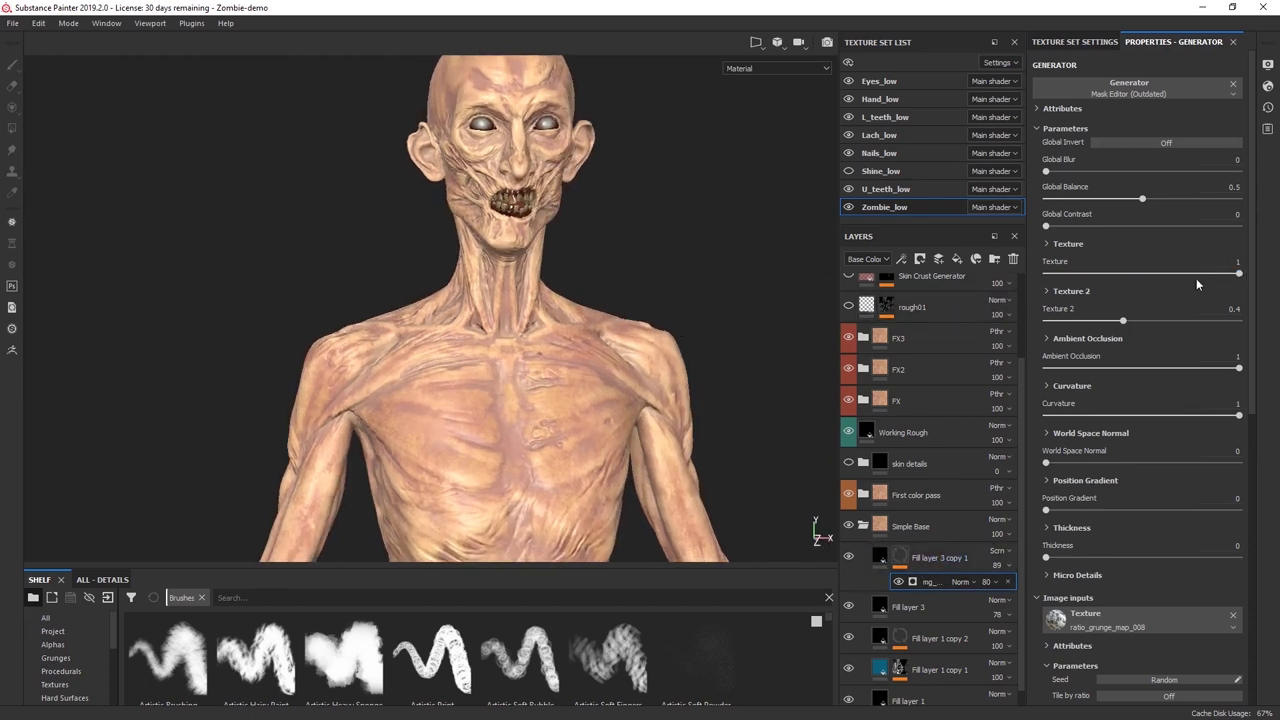
mouse_move(1239, 274)
left_mouse_down()
mouse_move(1015, 264)
mouse_move(1253, 279)
left_mouse_up()
mouse_move(1113, 325)
left_mouse_down()
mouse_move(1050, 319)
mouse_move(1107, 321)
left_mouse_up()
left_click_drag(1193, 421, 1078, 419)
mouse_move(1236, 367)
left_mouse_down()
mouse_move(981, 384)
mouse_move(1190, 365)
mouse_move(1122, 360)
mouse_move(1240, 368)
left_mouse_up()
left_click_drag(1080, 416, 1260, 403)
right_click_drag(760, 330, 560, 327, "alt")
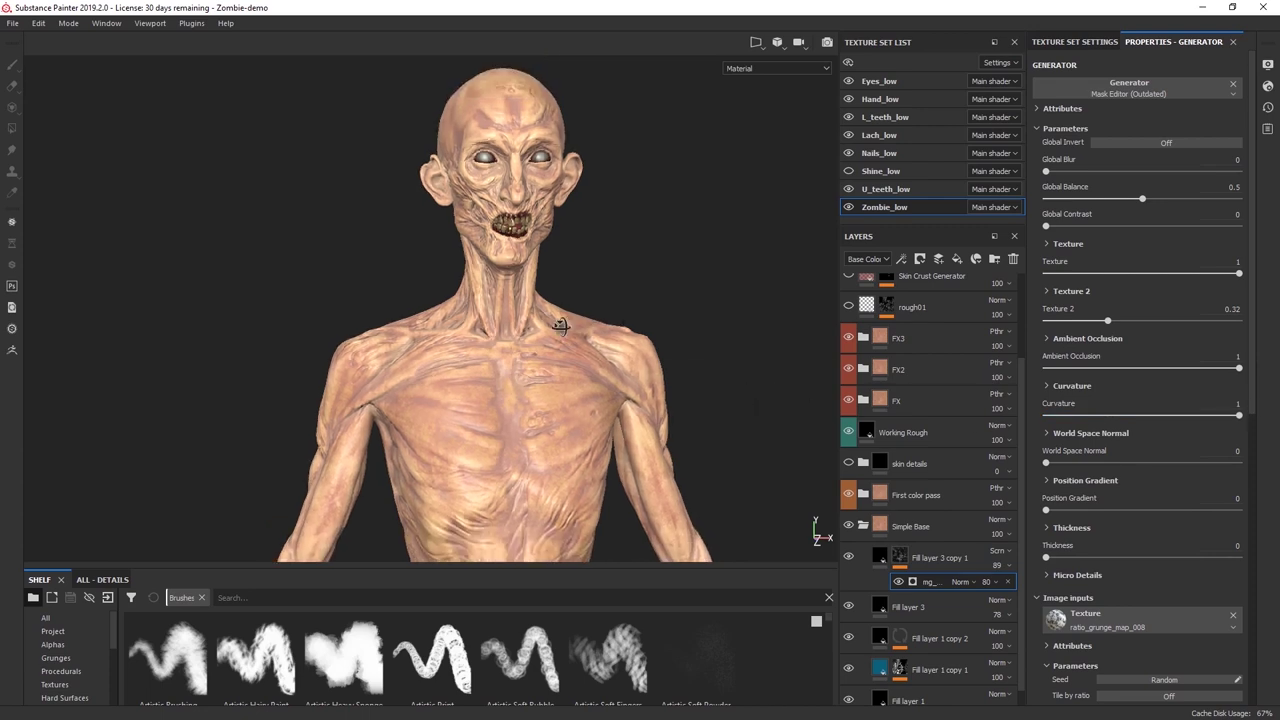
left_click_drag(561, 326, 640, 360, "alt")
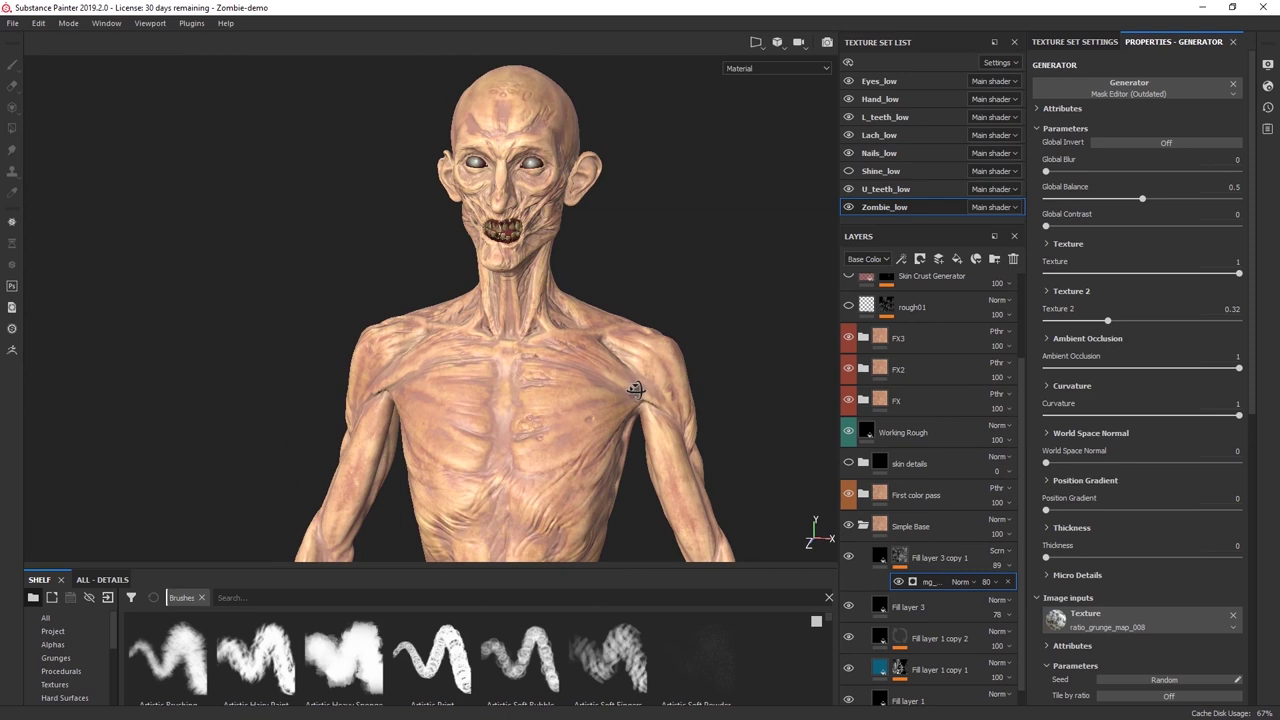
left_click_drag(625, 389, 453, 386, "alt")
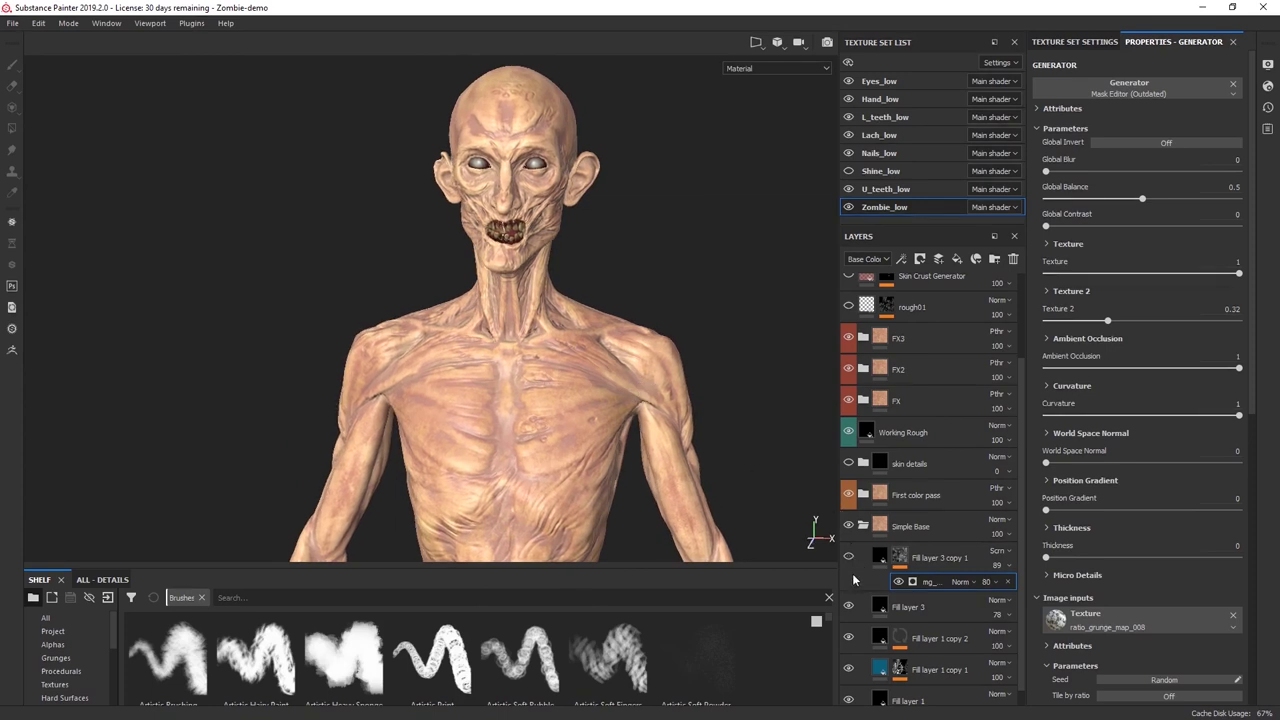
Compare the zombie with Fill layer 3 and Fill layer 3 copy 1 hidden, showing both layers again one after the other.
left_click(848, 605)
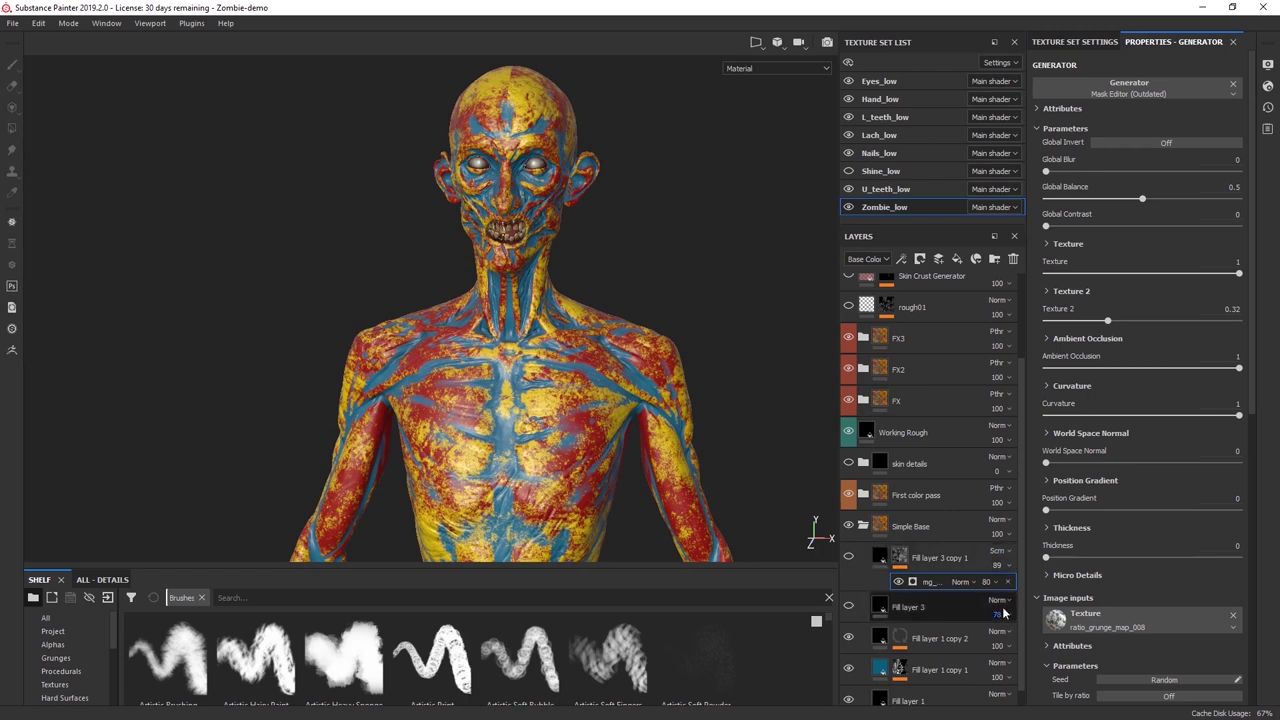
left_click(848, 605)
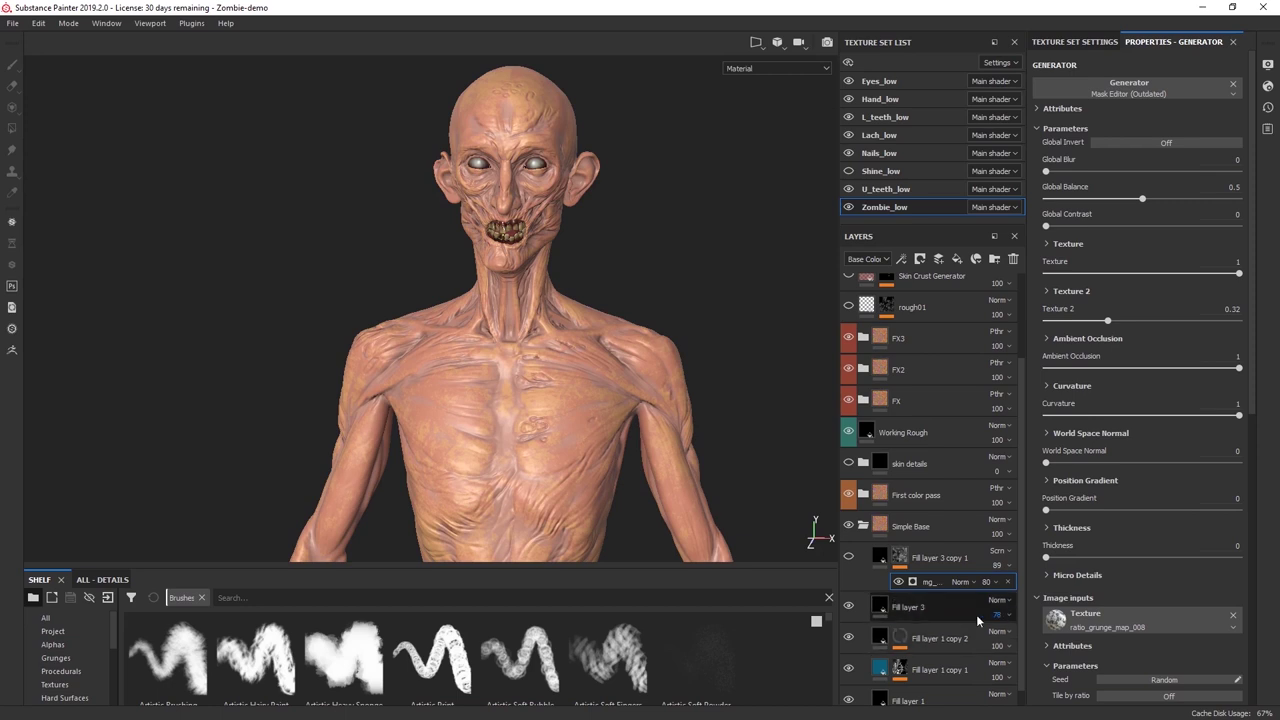
left_click(848, 557)
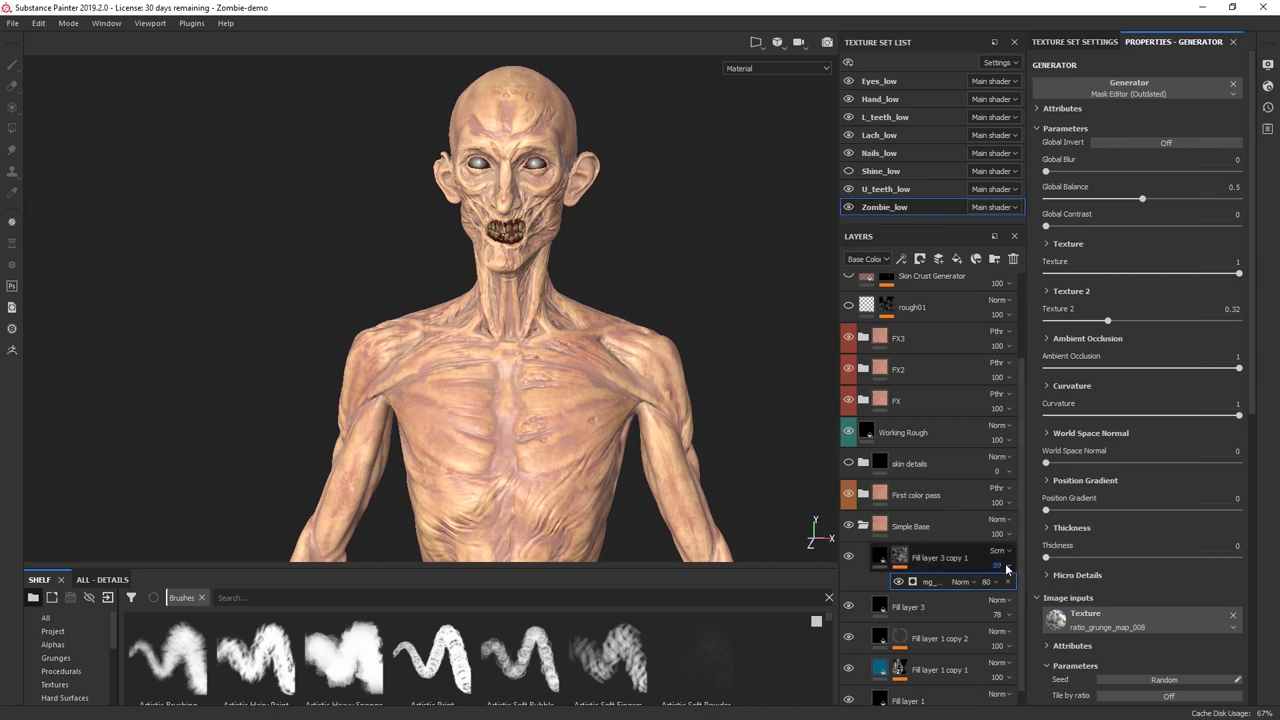
Collapse the Simple Base folder and inspect the base skin on the zombie's head and torso from several angles.
left_click(948, 525)
left_click(863, 525)
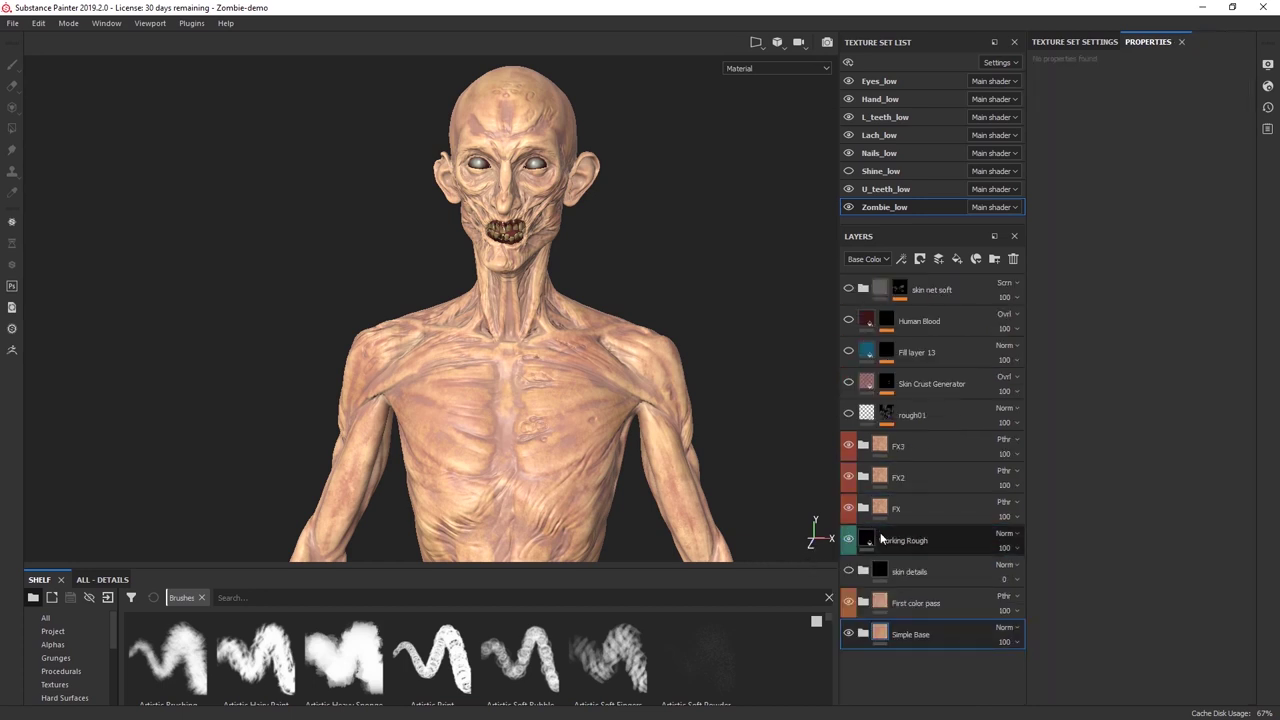
left_click_drag(512, 408, 550, 395, "alt")
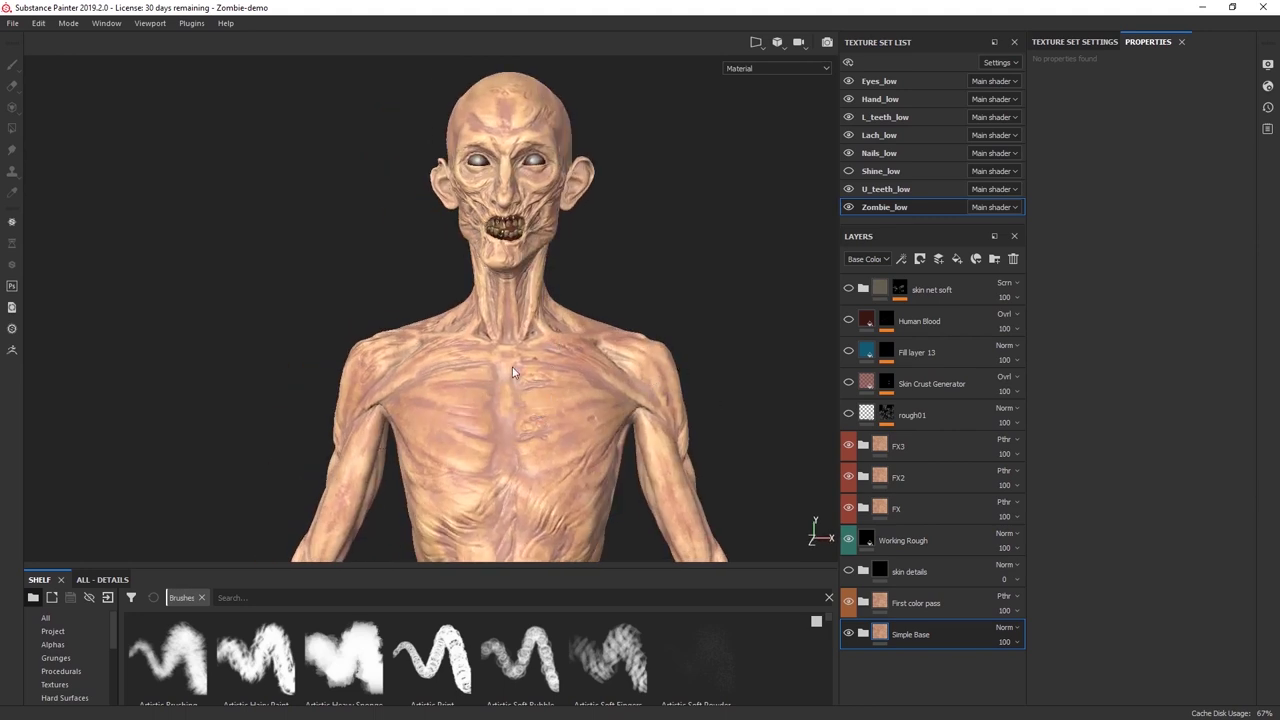
left_click_drag(474, 293, 563, 236, "alt")
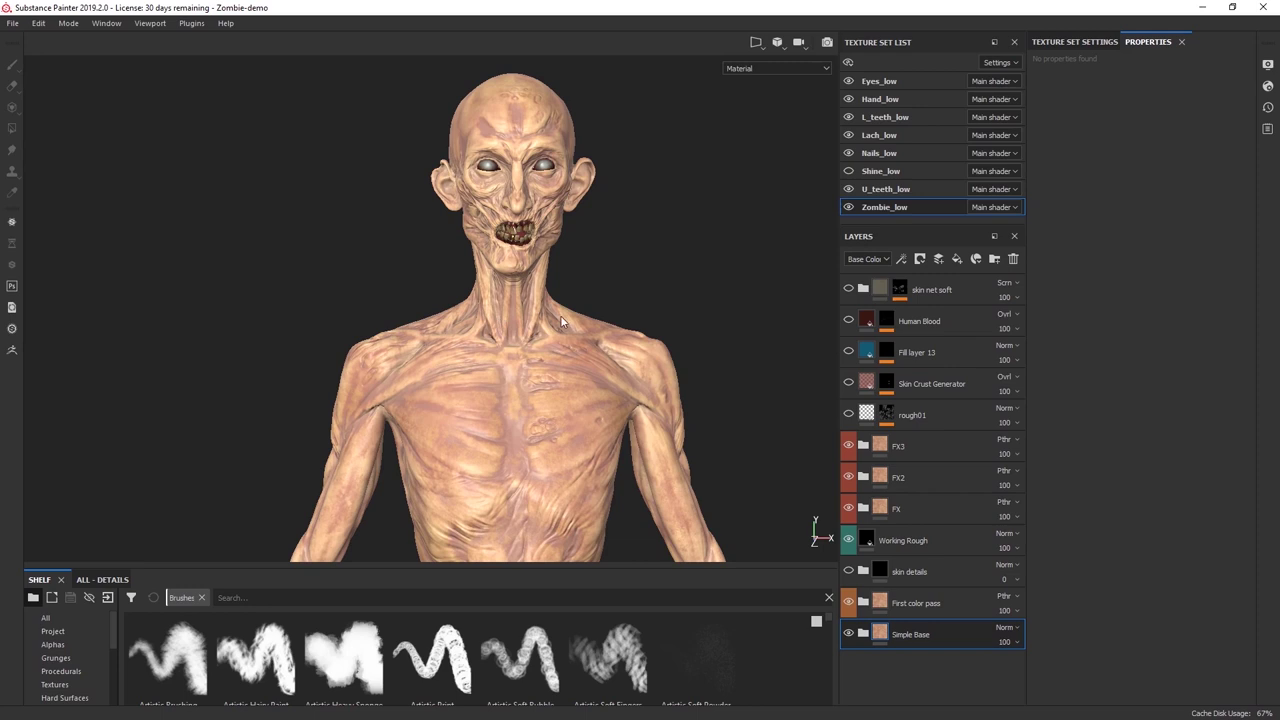
left_click_drag(646, 255, 664, 305, "alt")
middle_click_drag(664, 305, 688, 316, "alt")
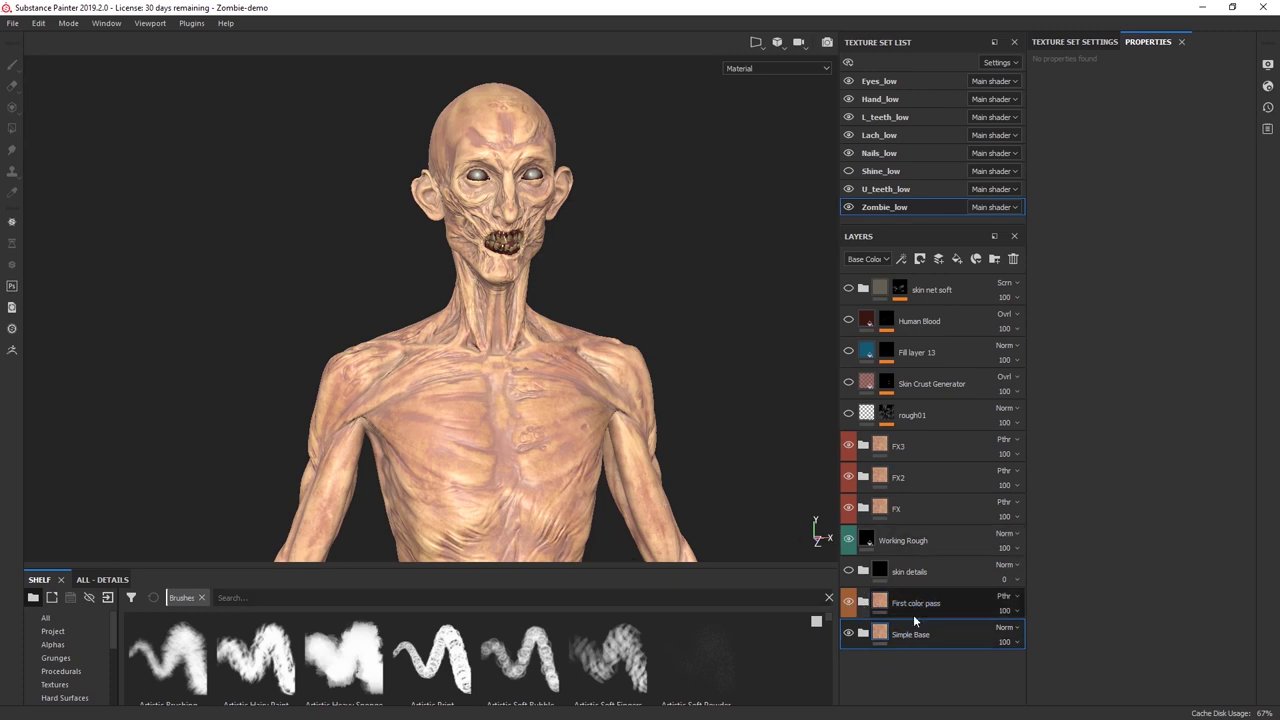
Expand the First color pass folder and make its flesh-fae layer visible over the Simple Base folder.
left_click(863, 603)
scroll(949, 574, "down", 3)
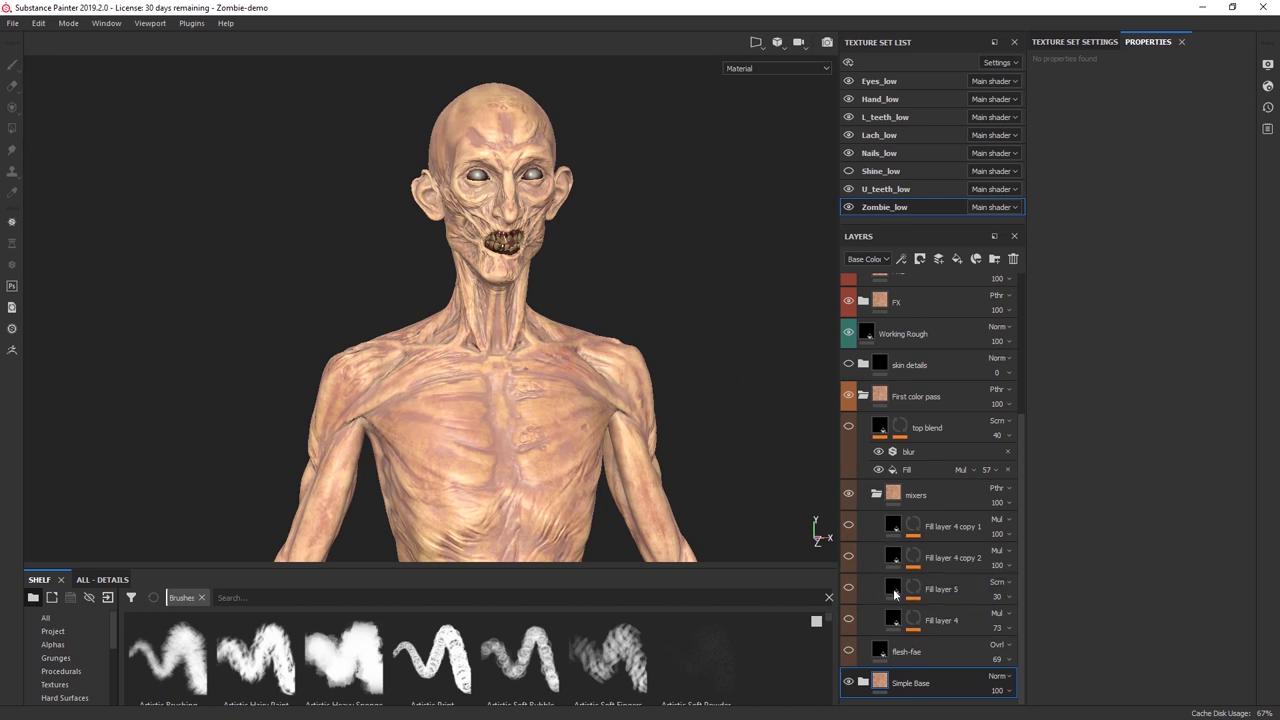
left_click(848, 653)
left_click(848, 653)
left_click(848, 653)
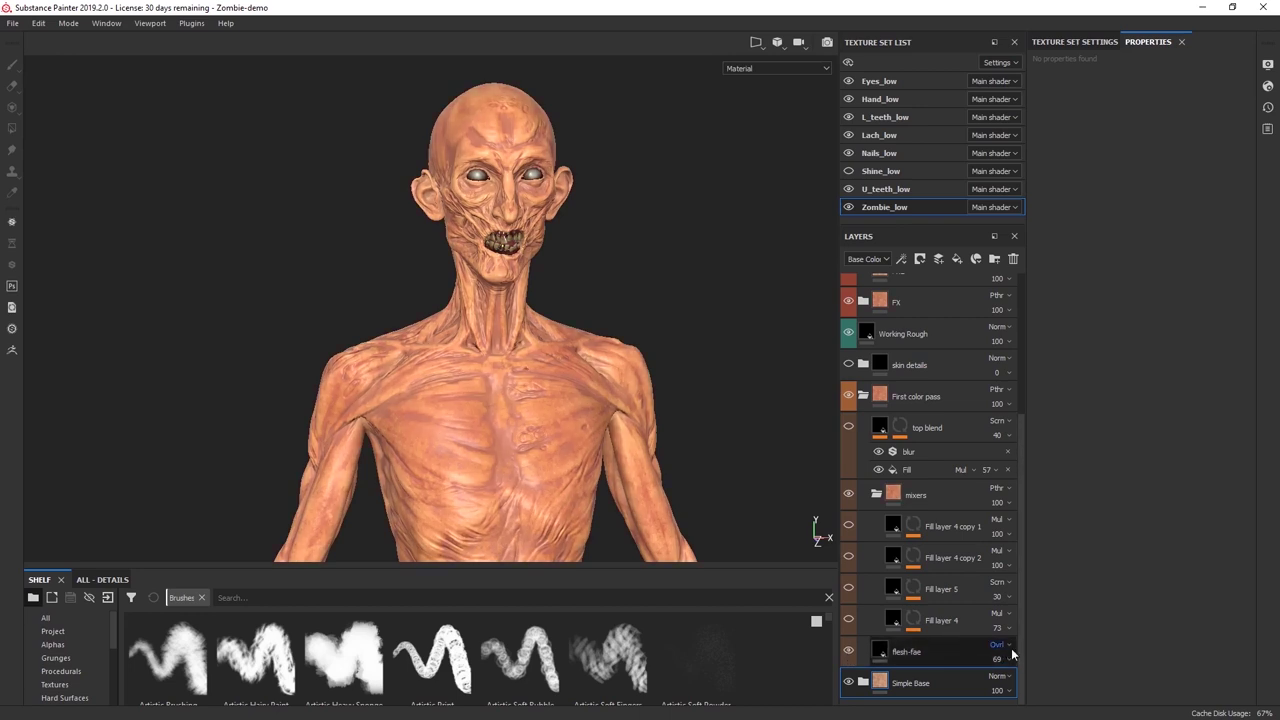
Select the flesh-fae layer, check its orange-tan base color, and compare the skin with the layer hidden and shown.
left_click(881, 652)
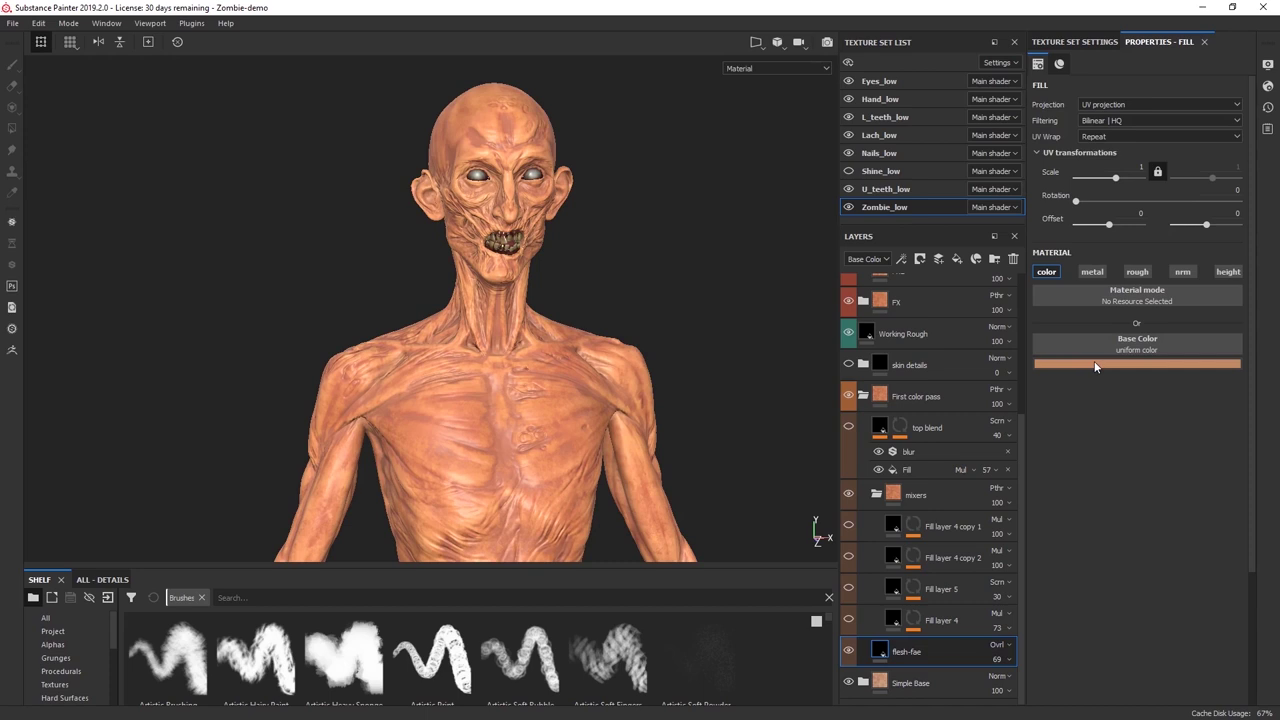
left_click(849, 651)
left_click(849, 651)
mouse_move(430, 388)
left_mouse_down("alt")
mouse_move(614, 390)
mouse_move(400, 409)
mouse_move(417, 380)
left_mouse_up("alt")
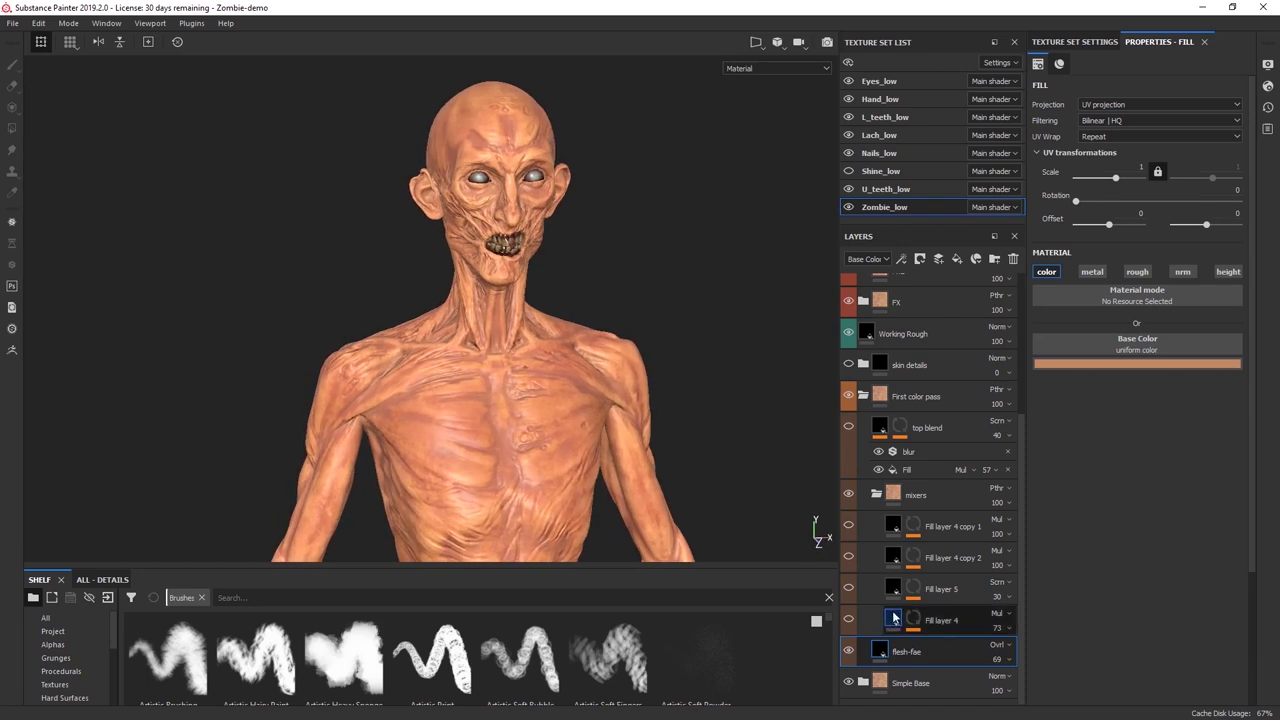
double_click(907, 652)
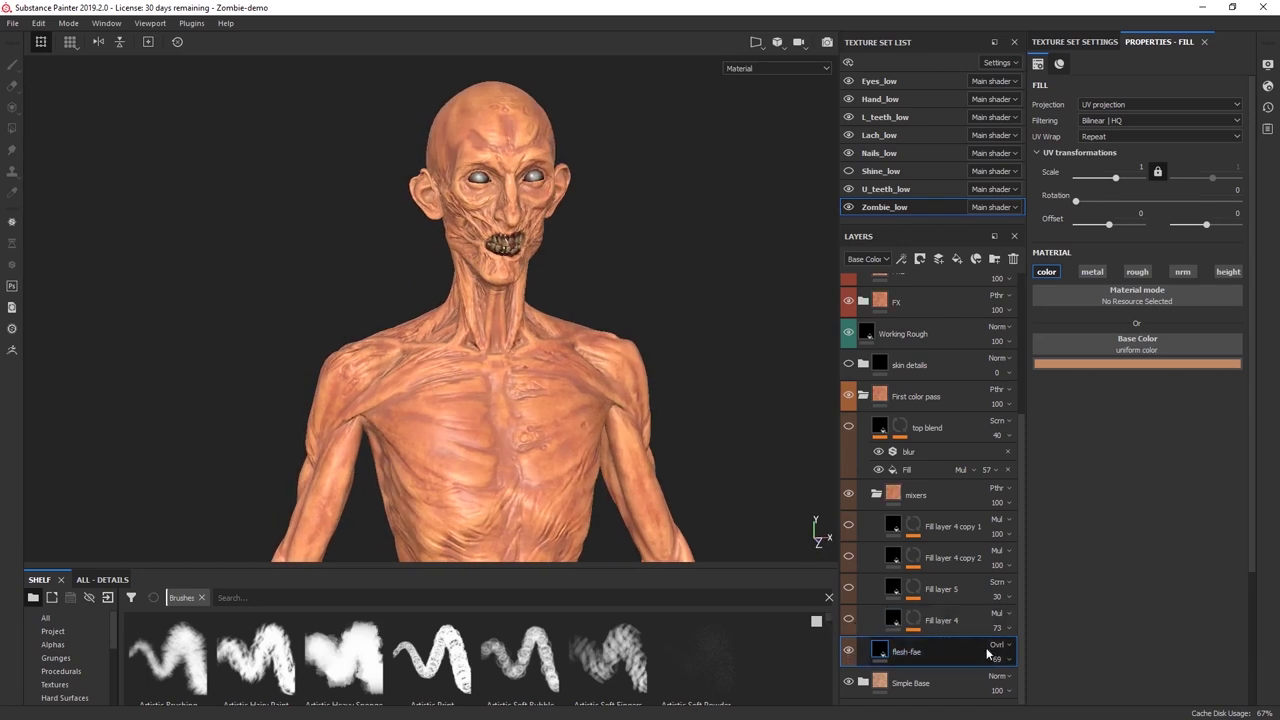
Make Fill layer 4 in the mixers folder visible and select it, checking its blue shading on the face and neck.
left_click(849, 619)
left_click(849, 619)
left_click(849, 619)
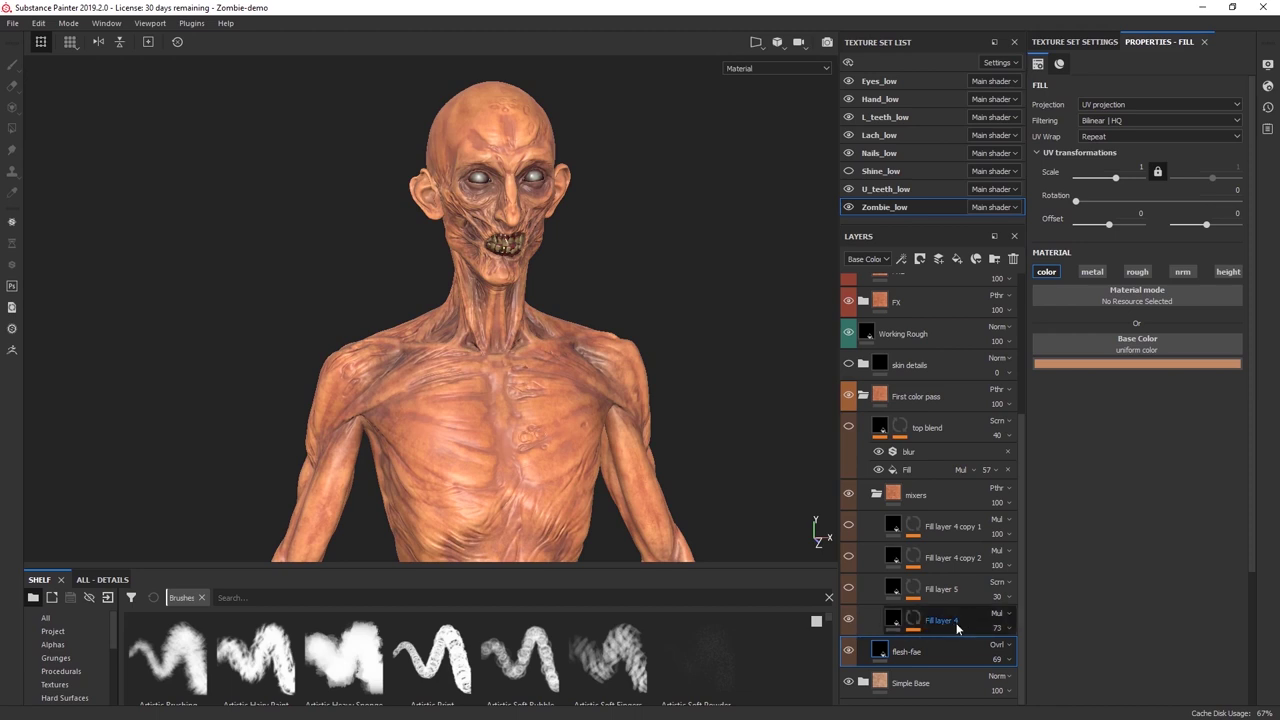
left_click(954, 625)
left_click_drag(577, 366, 515, 423, "alt")
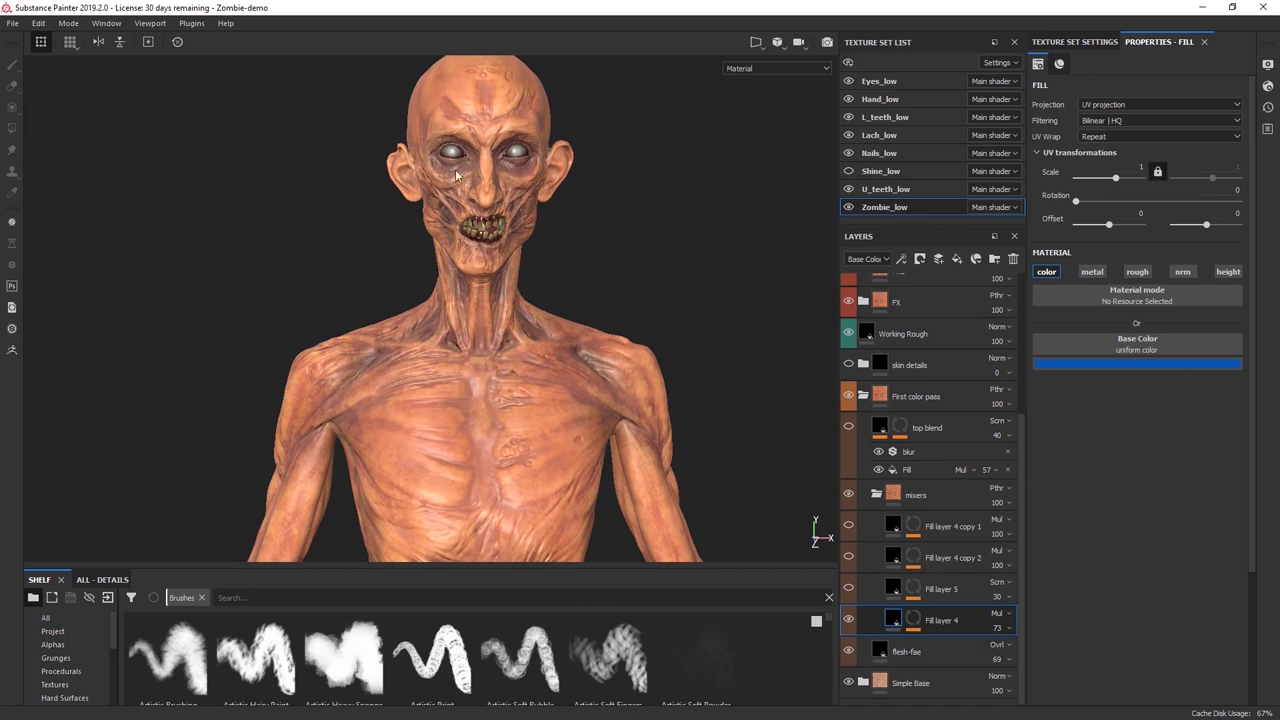
left_click_drag(323, 362, 544, 362, "alt")
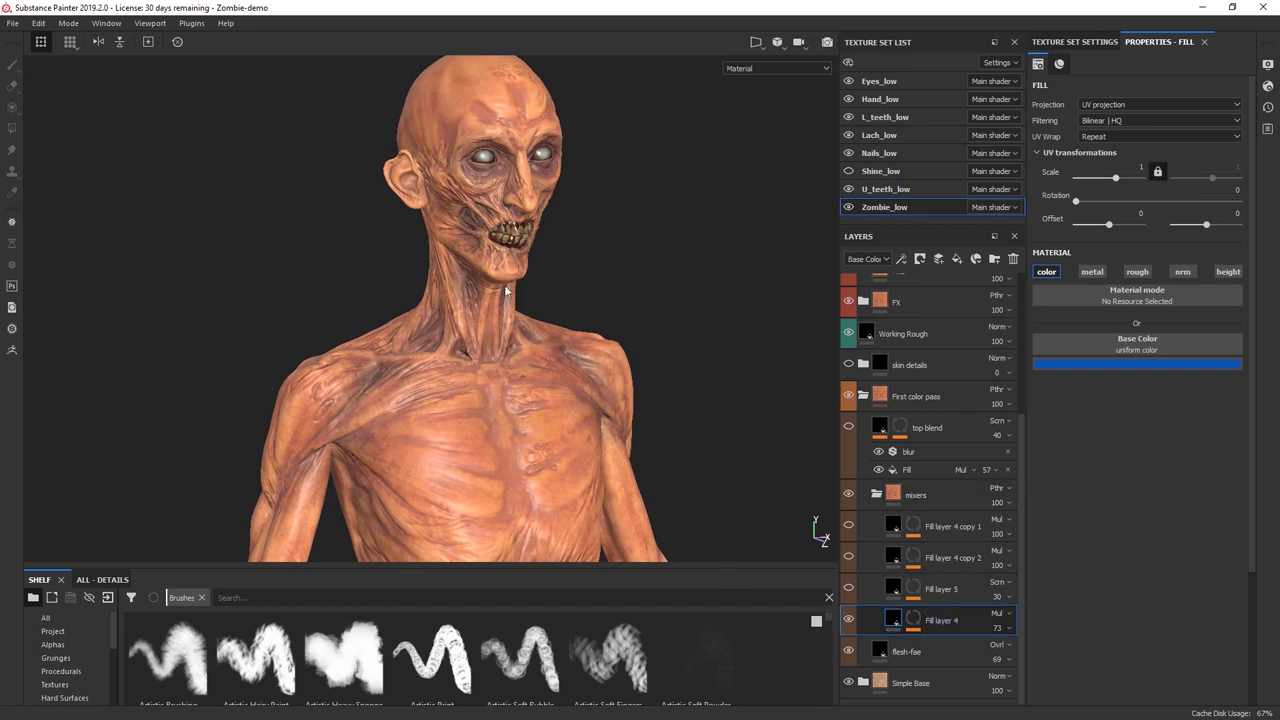
Open the mask of Fill layer 4 and select its paint effect for mask painting.
left_click(914, 622)
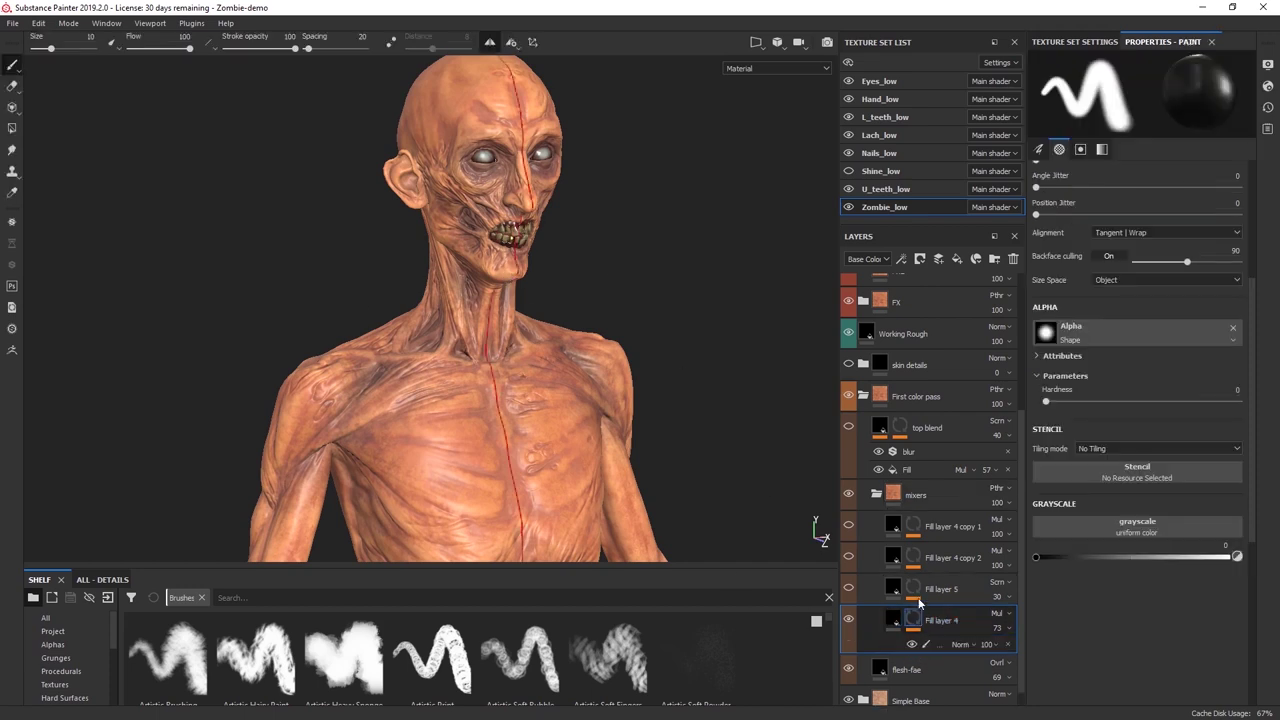
left_click(945, 642)
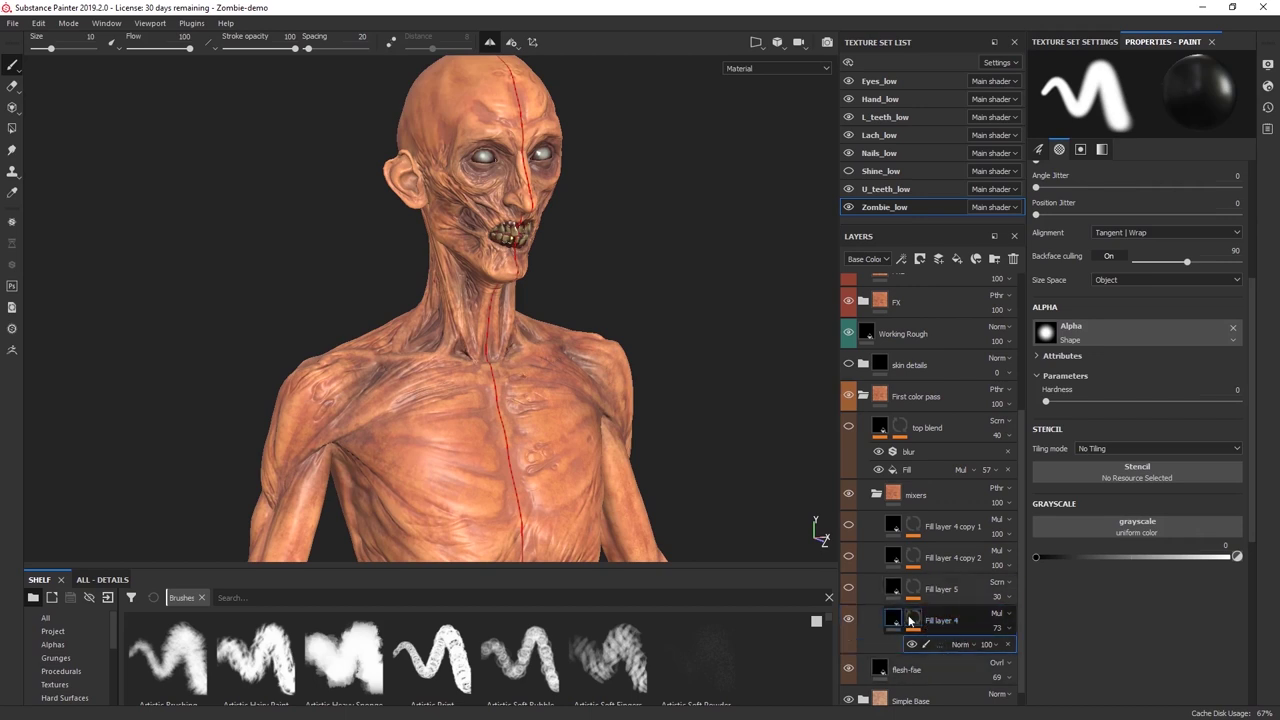
left_click_drag(752, 469, 690, 469, "alt")
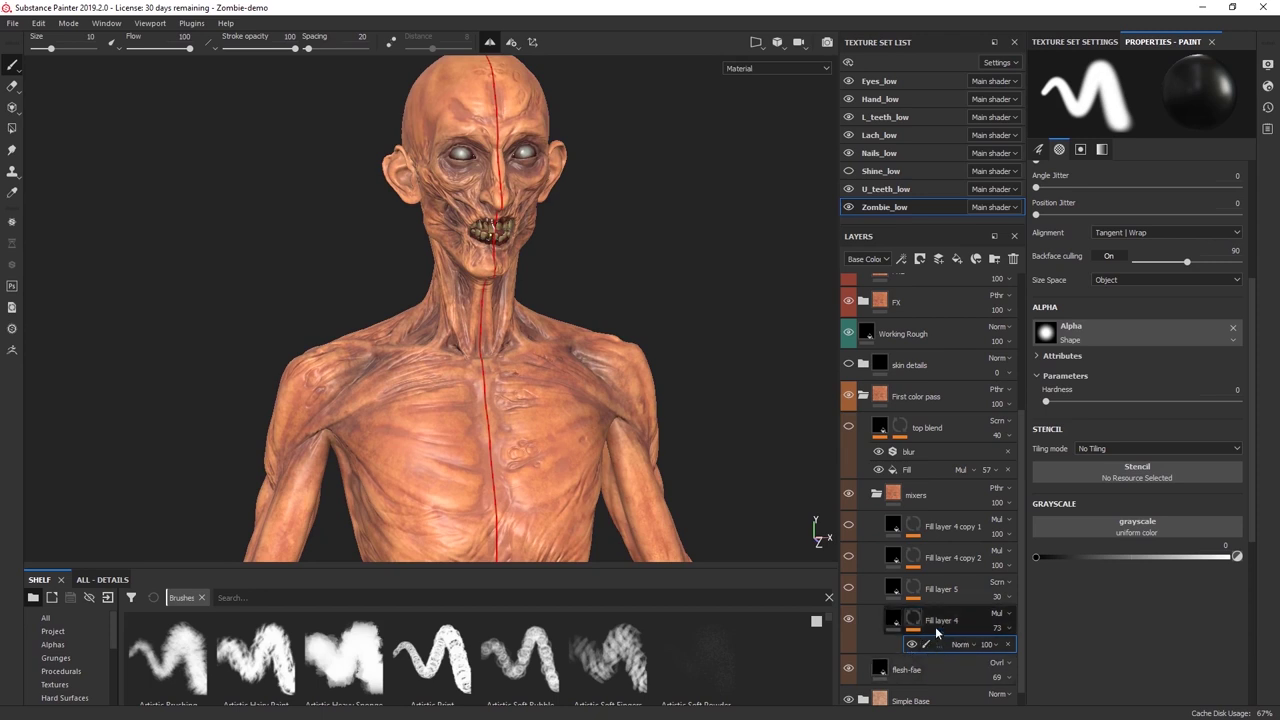
left_click_drag(706, 256, 692, 264, "alt")
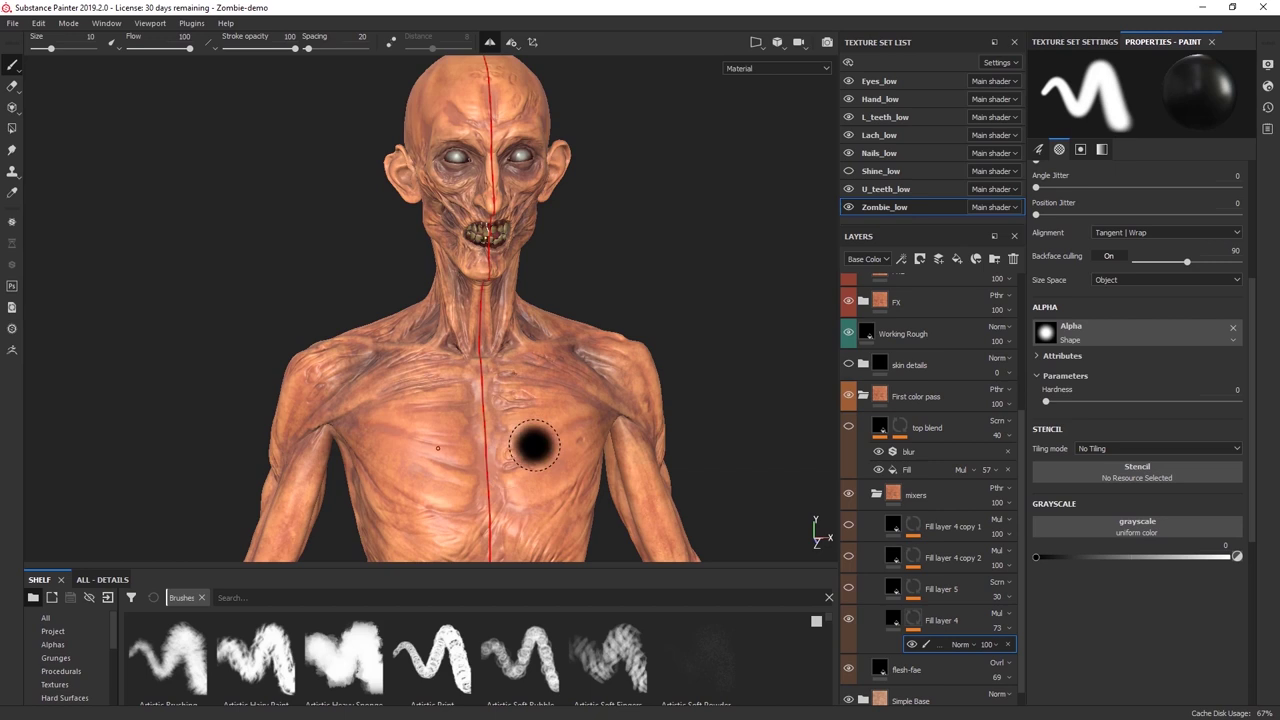
Try a white brush stroke near the shoulder in the mask of Fill layer 4 and undo it.
key("x")
mouse_move(569, 405)
left_mouse_down()
mouse_move(519, 449)
mouse_move(572, 468)
mouse_move(578, 455)
mouse_move(540, 400)
mouse_move(547, 443)
mouse_move(560, 385)
mouse_move(605, 377)
left_mouse_up()
mouse_move(686, 323)
left_mouse_down("alt")
mouse_move(654, 294)
mouse_move(586, 294)
mouse_move(530, 440)
mouse_move(575, 370)
mouse_move(609, 366)
left_mouse_up("alt")
key("ctrl+z")
key("ctrl+z")
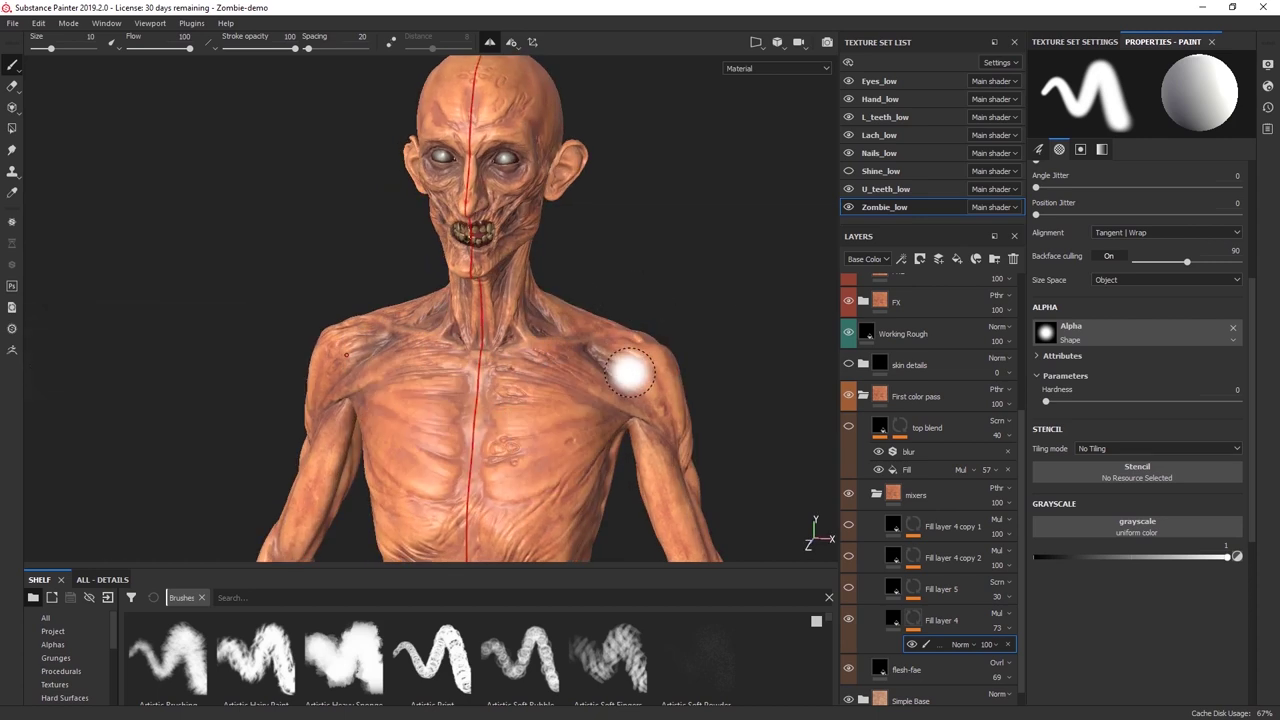
Compare the face with Fill layer 4 hidden and shown, and select its fill content to check the blue base color.
scroll(636, 160, "up", 1)
mouse_move(650, 238)
left_mouse_down("alt")
mouse_move(709, 217)
mouse_move(630, 240)
left_mouse_up("alt")
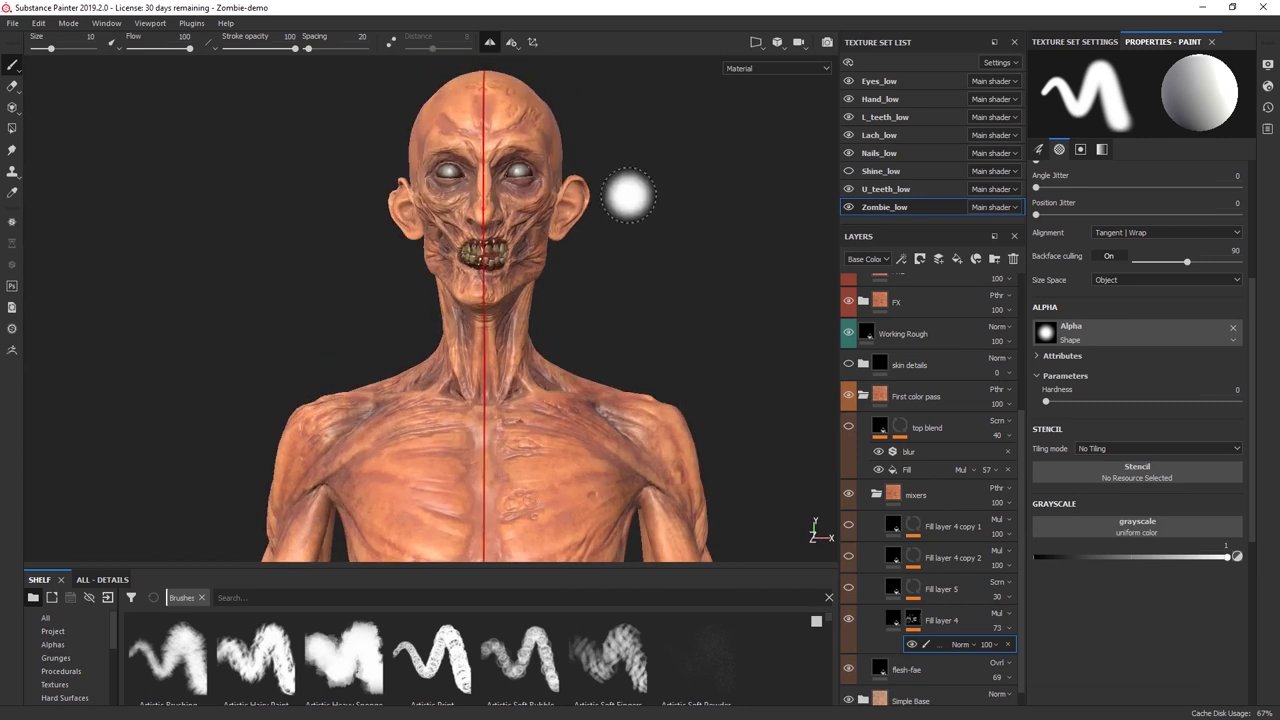
left_click(848, 620)
left_click(848, 620)
left_click(900, 615)
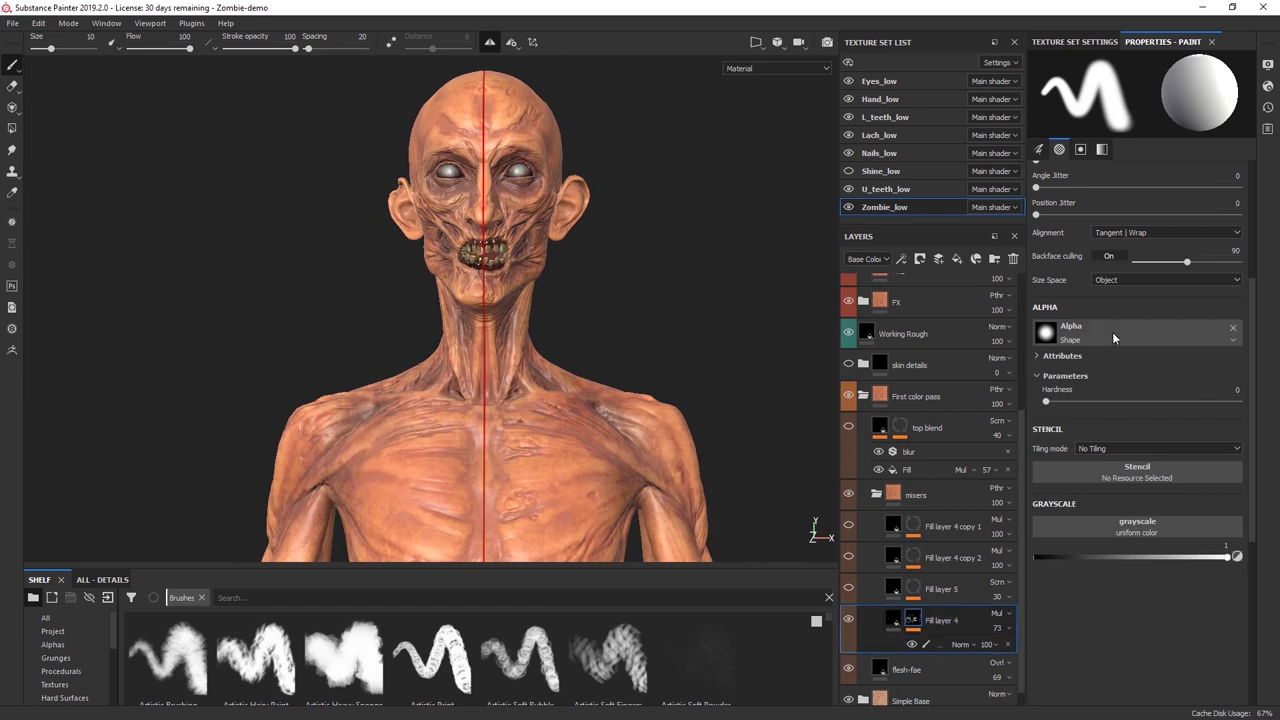
left_click(893, 619)
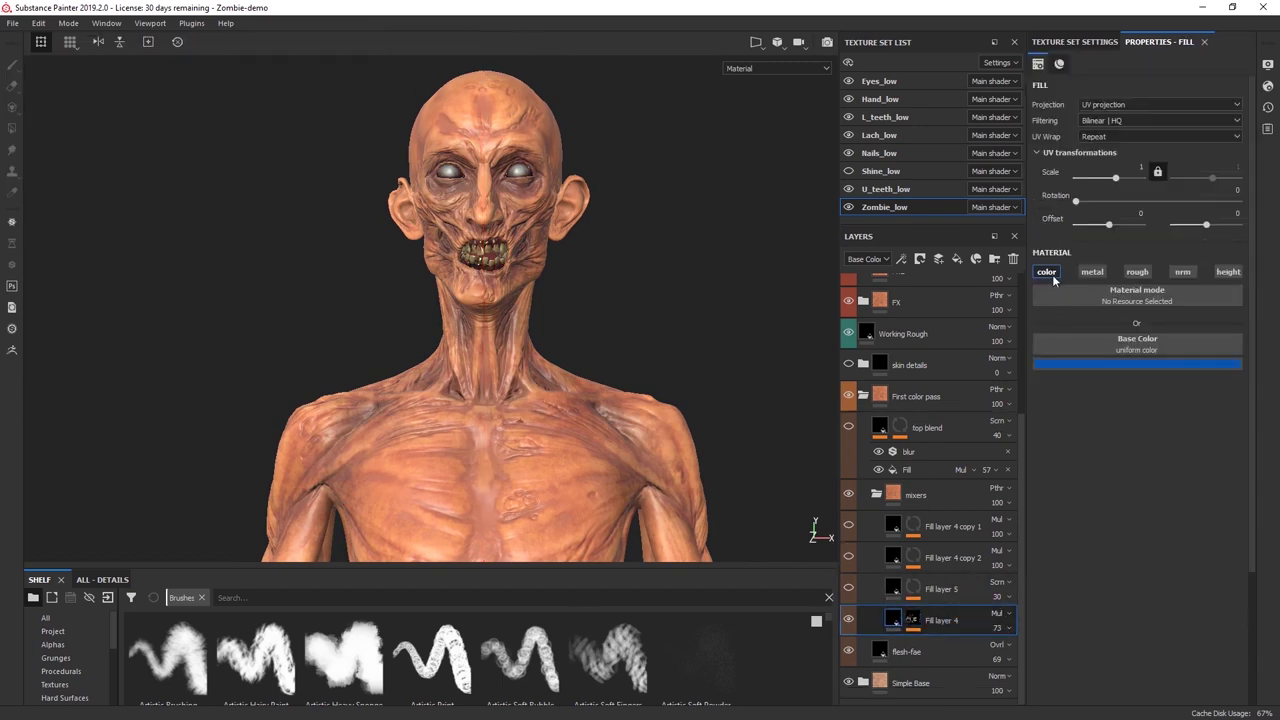
left_click_drag(652, 364, 669, 314, "alt")
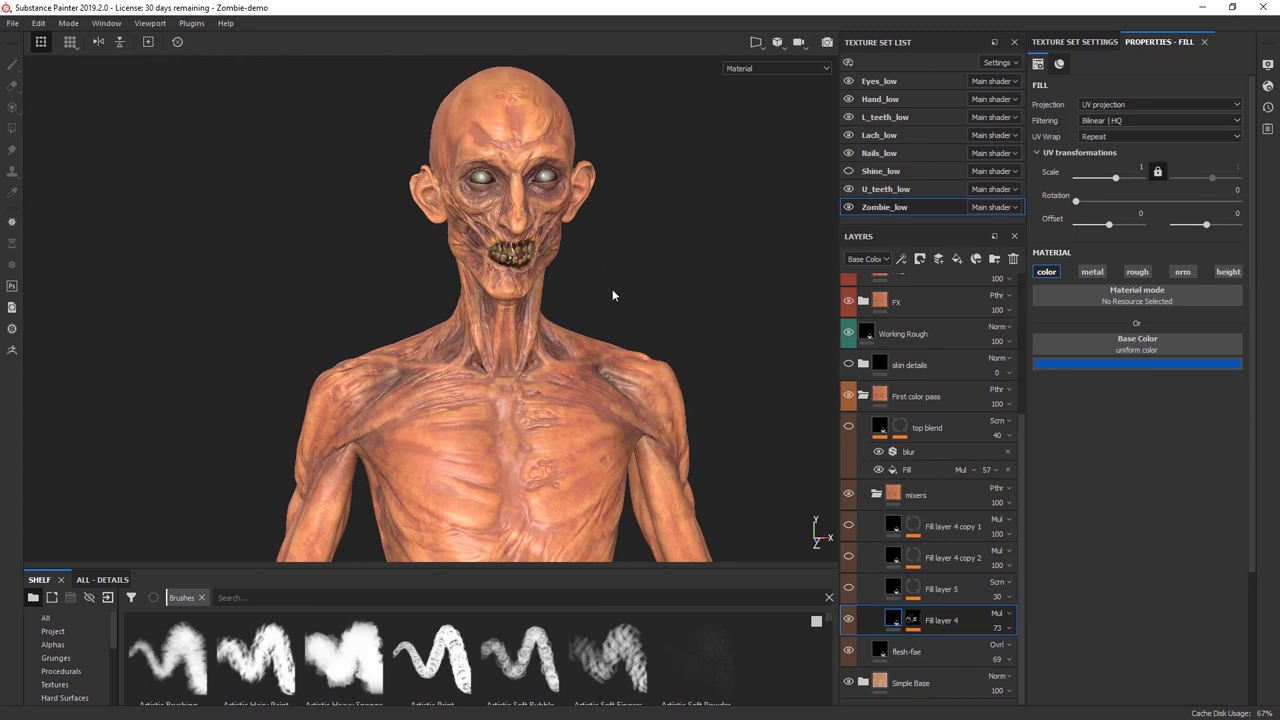
Switch the viewport to the Base Color channel and inspect the unlit skin colors on the head and torso.
key("c")
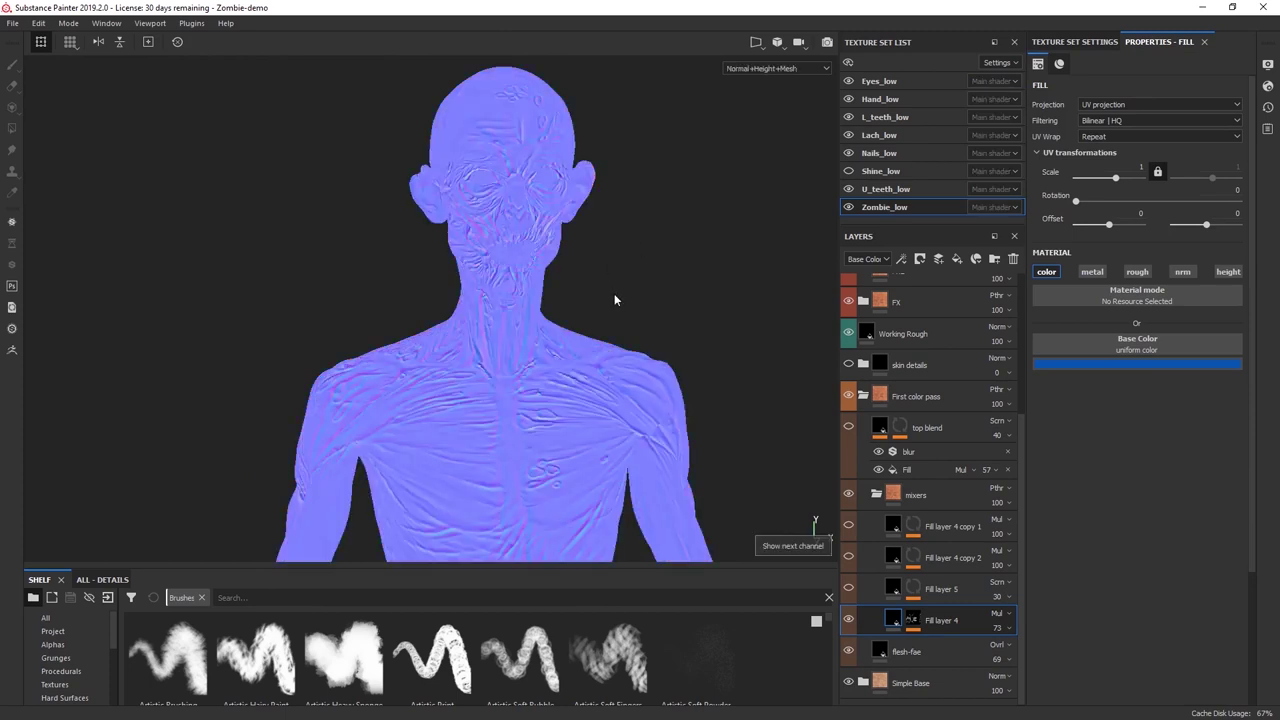
key("c")
left_click_drag(576, 295, 491, 358, "alt")
mouse_move(492, 358)
right_mouse_down("alt")
mouse_move(494, 392)
mouse_move(494, 338)
right_mouse_up("alt")
left_click_drag(494, 338, 600, 370, "alt")
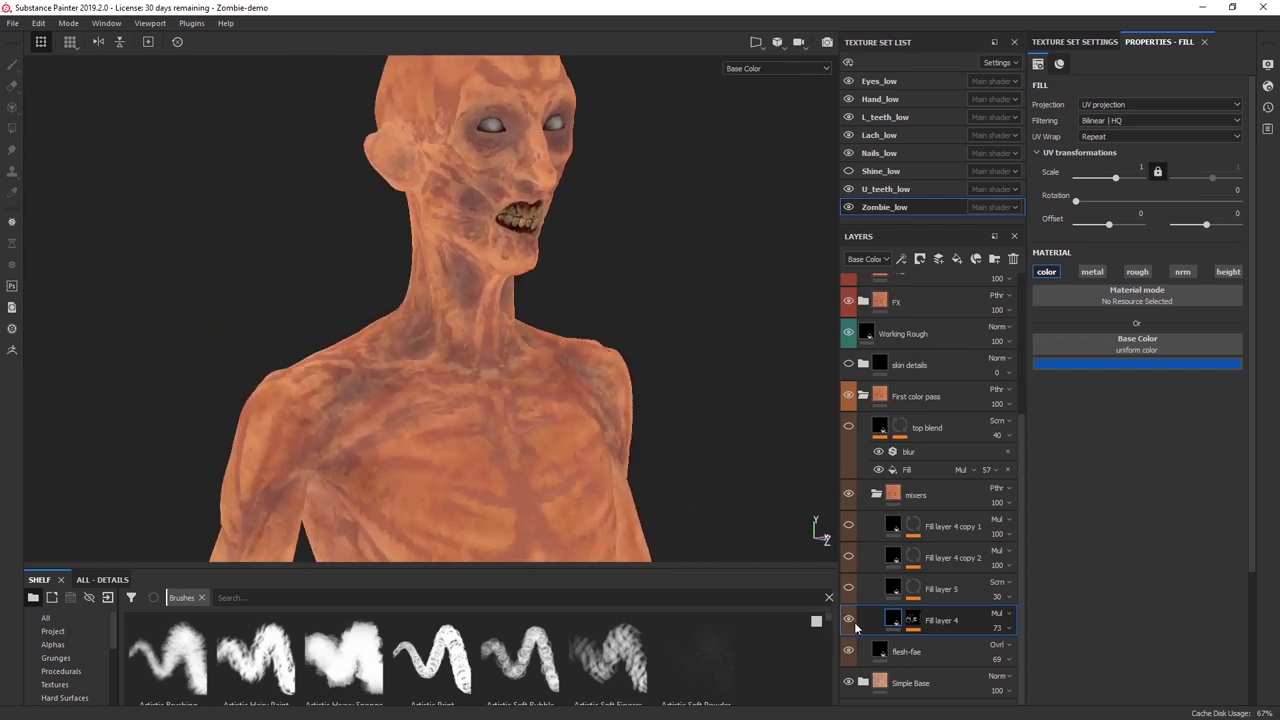
Compare the base color with flesh-fae and Fill layer 4 hidden, showing both layers again one after the other.
left_click(848, 651)
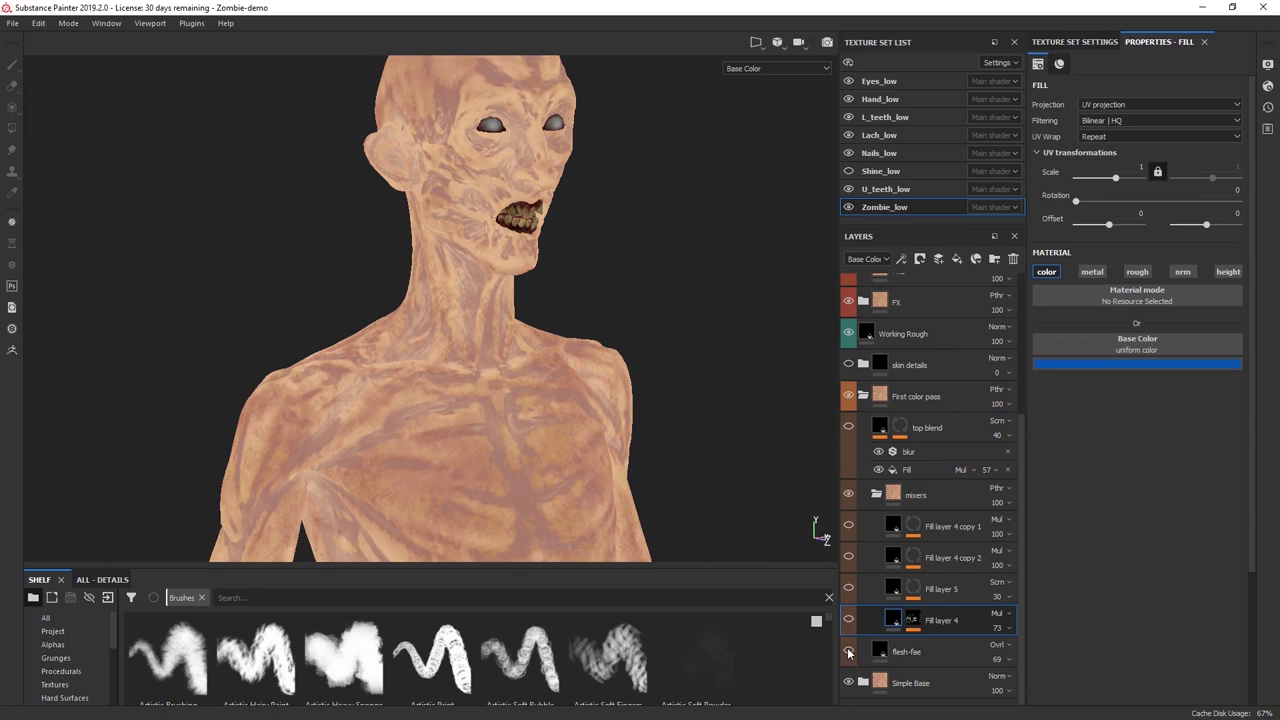
left_click(848, 651)
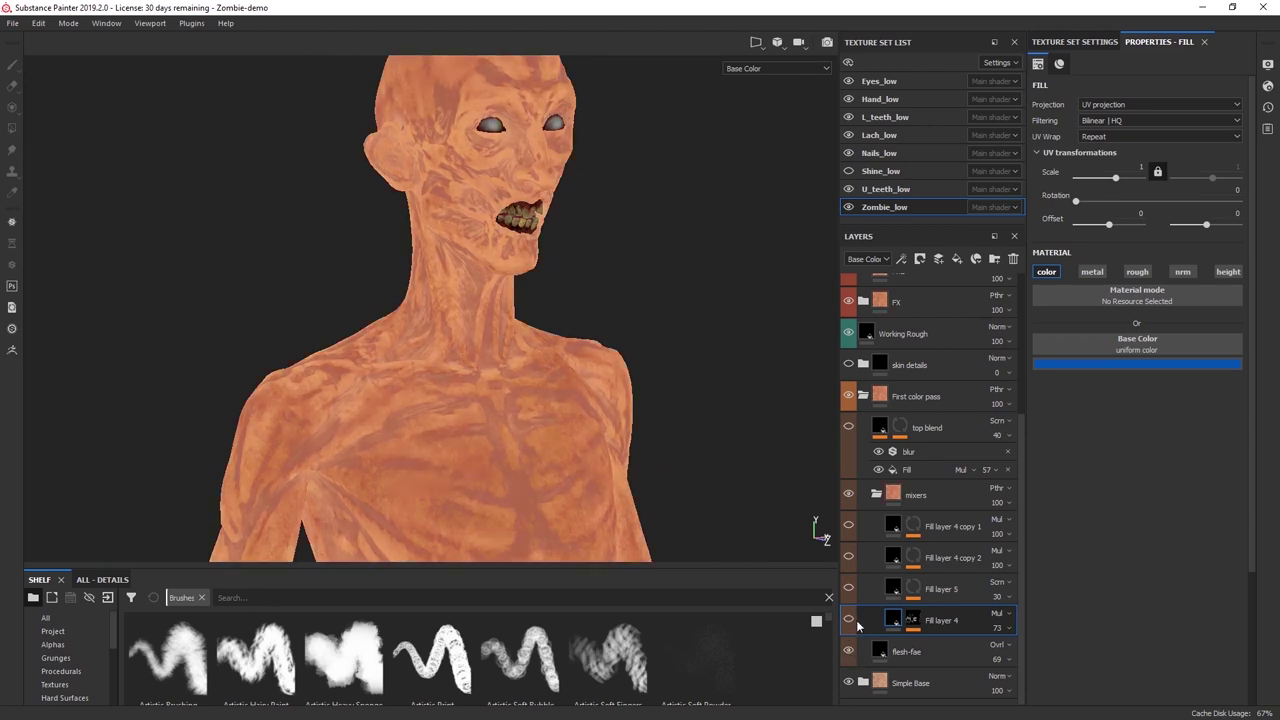
left_click(849, 620)
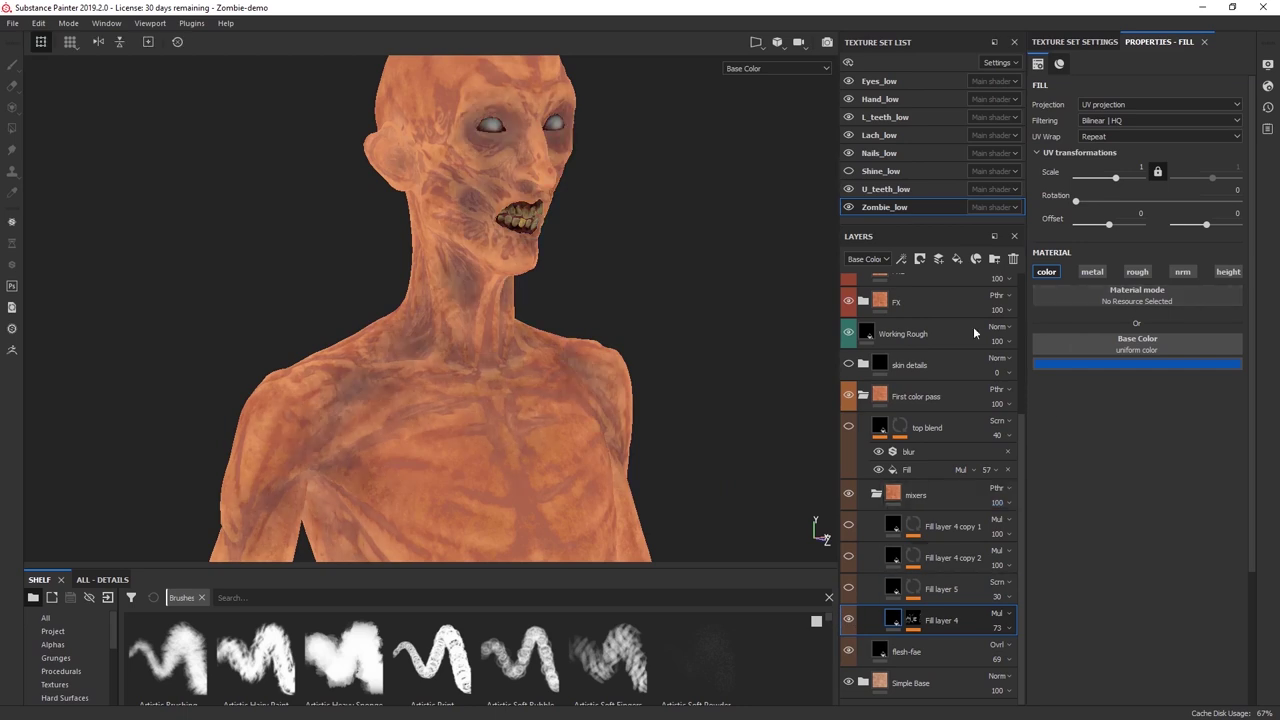
left_click_drag(580, 287, 488, 271, "alt")
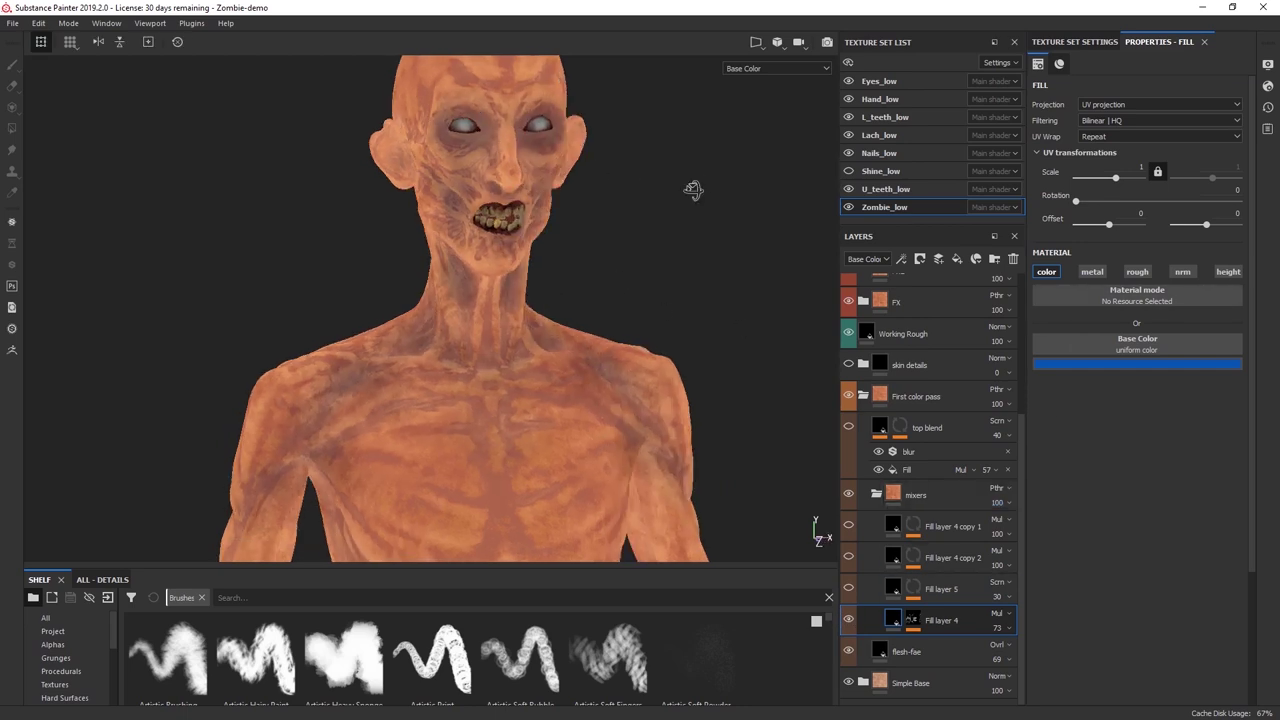
Make Fill layer 5 visible and select it, checking its yellow tone on the forehead, chin and sternum from several angles.
left_click_drag(693, 190, 702, 193, "alt")
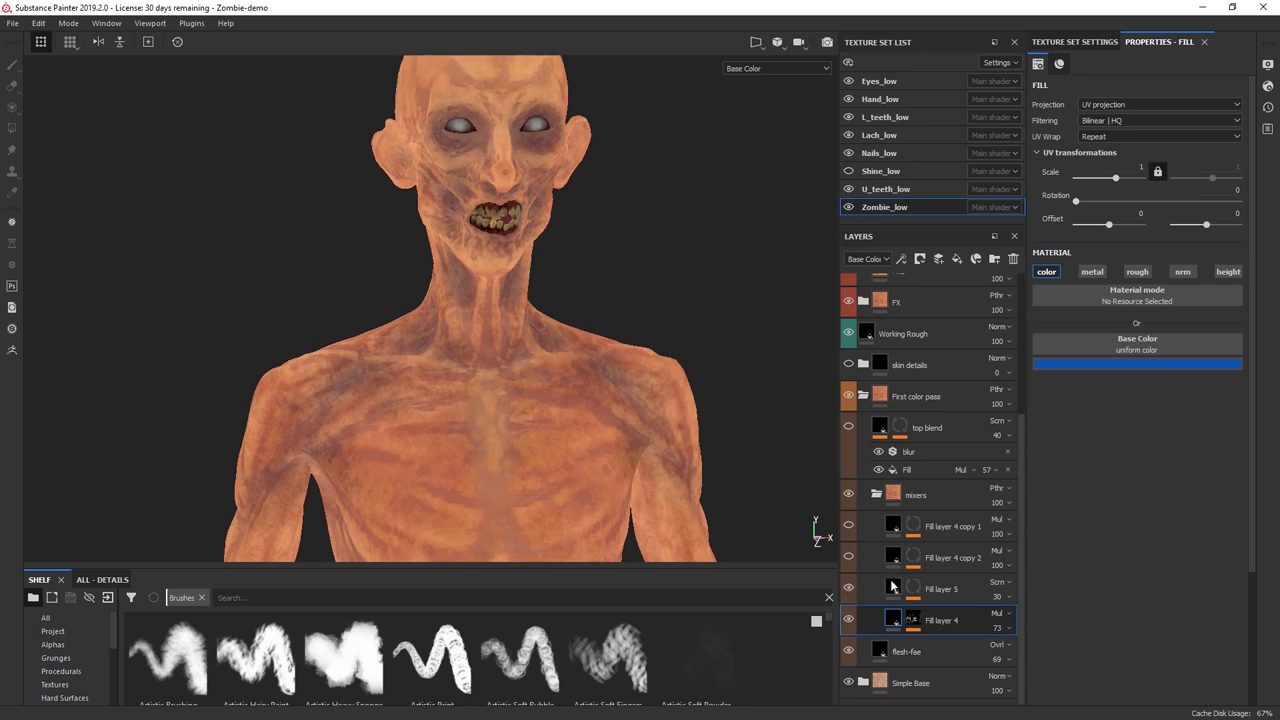
left_click(979, 582)
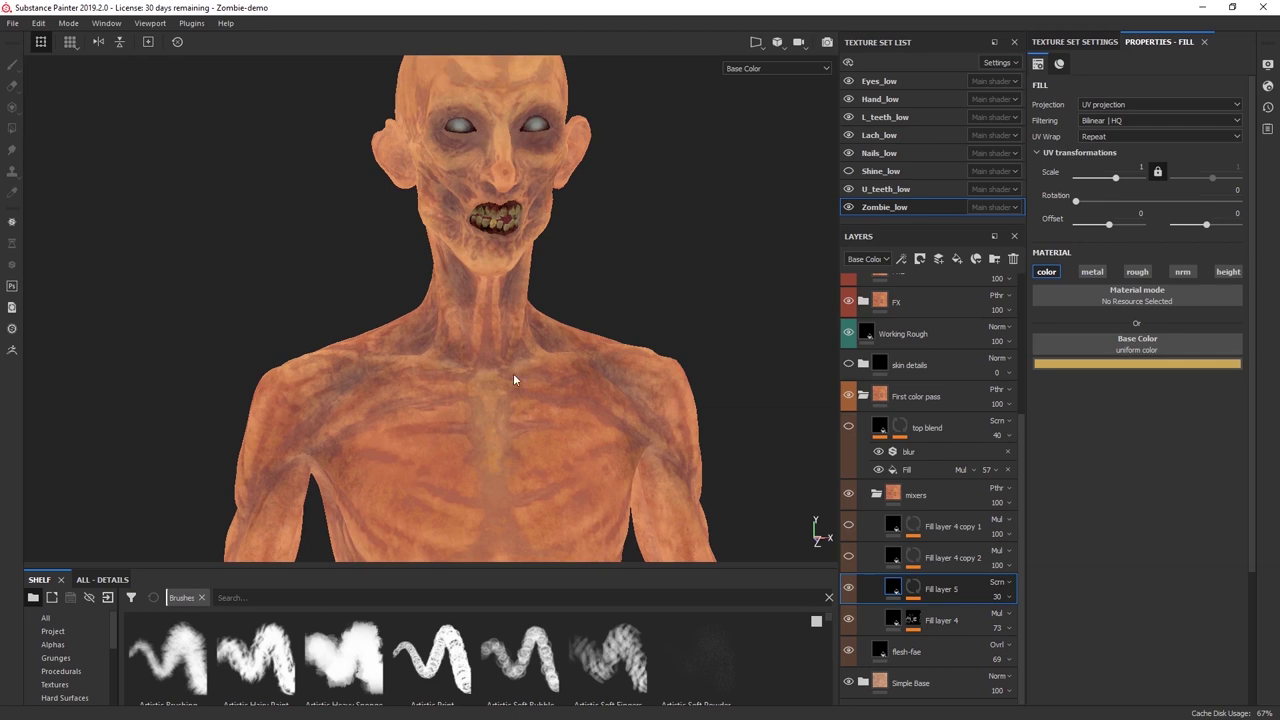
left_click_drag(621, 305, 522, 348, "alt")
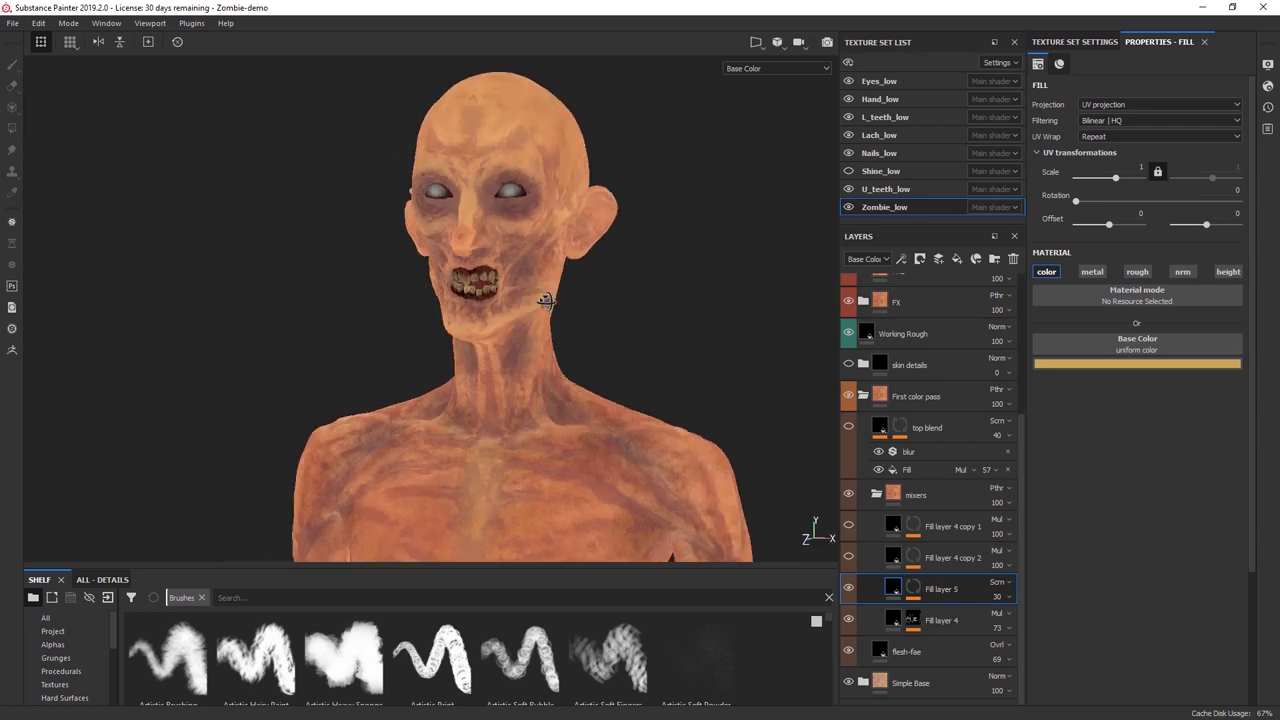
left_click_drag(546, 300, 423, 153, "alt")
left_click_drag(523, 194, 453, 99, "alt")
left_click_drag(590, 345, 566, 160, "alt")
left_click_drag(597, 212, 528, 268, "alt")
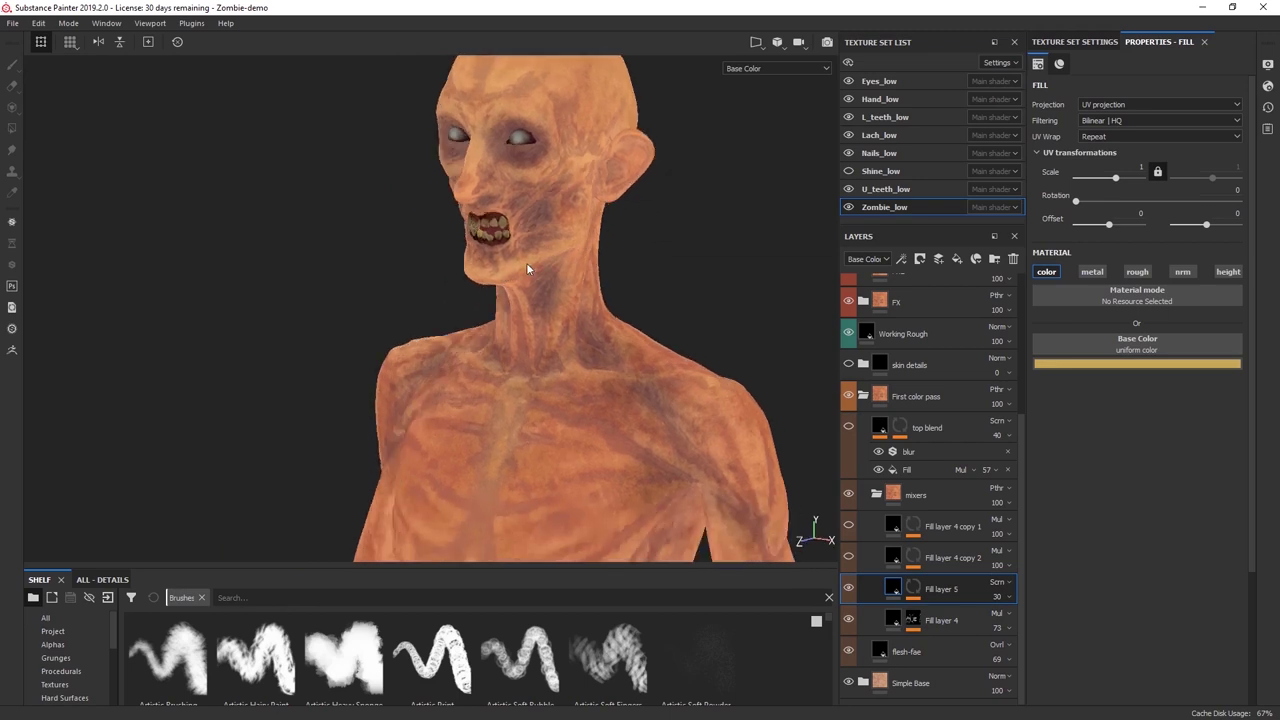
left_click_drag(583, 422, 495, 397, "alt")
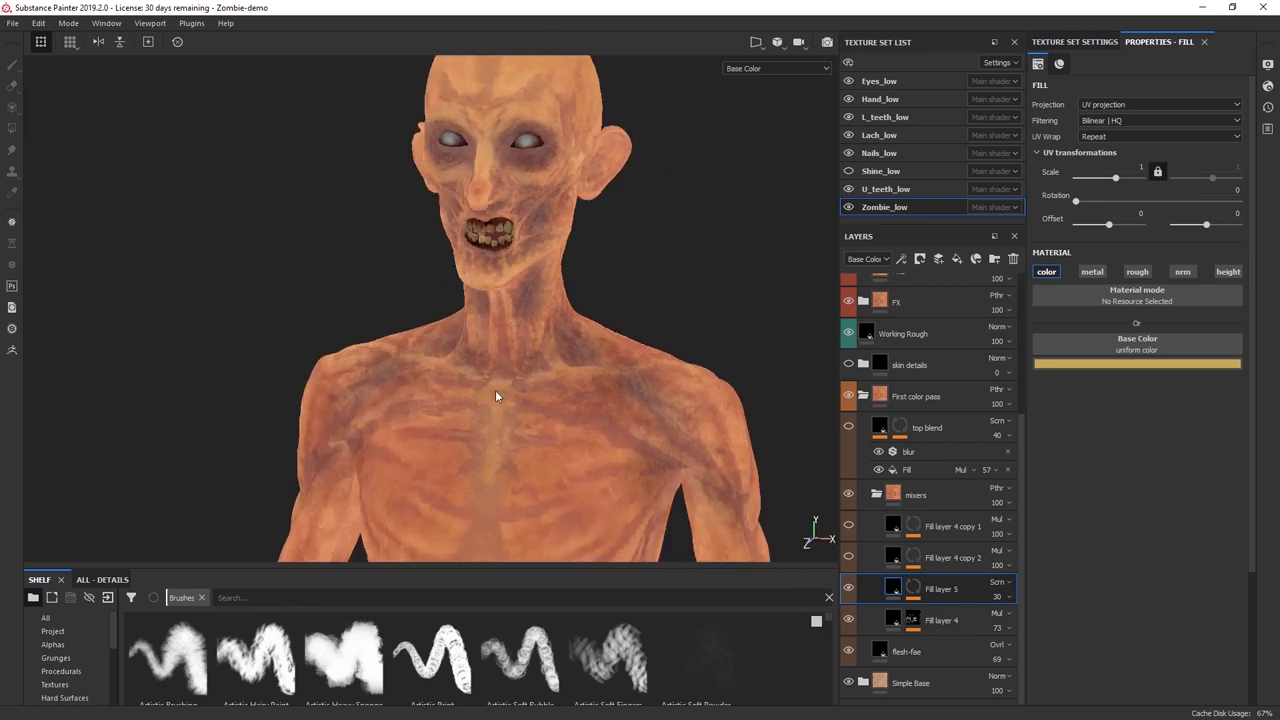
left_click_drag(579, 401, 398, 388, "alt")
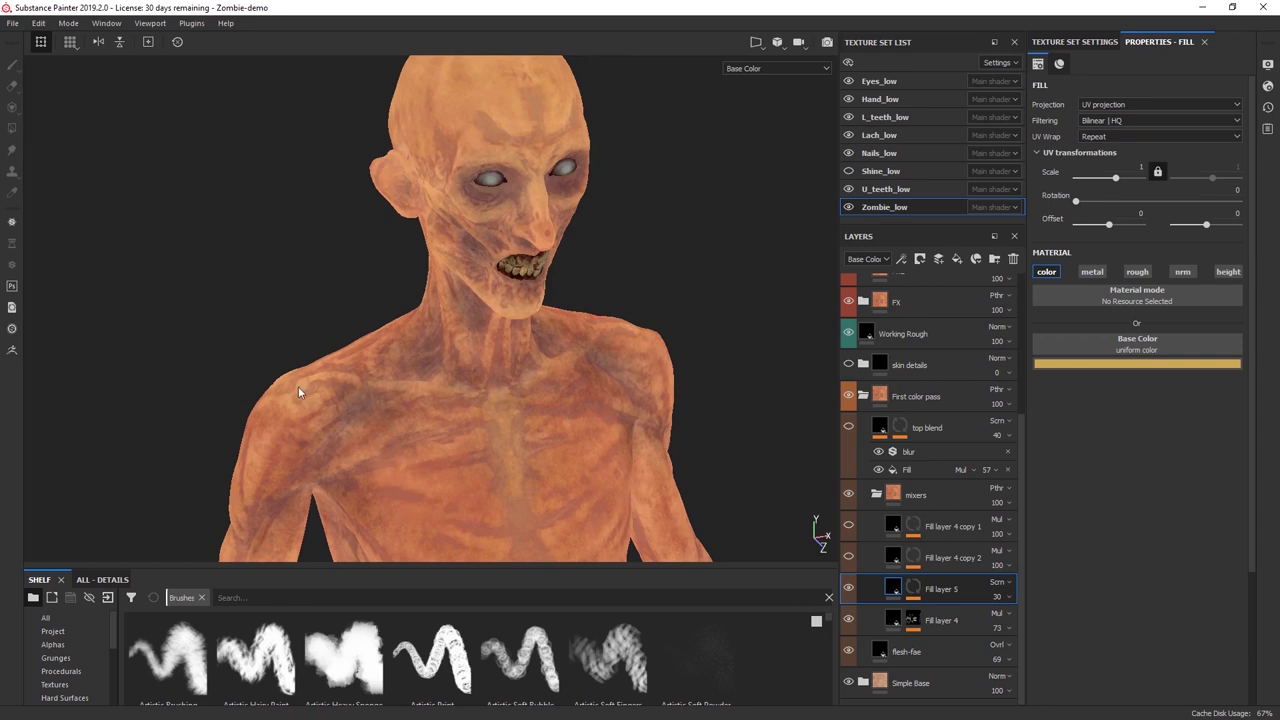
Compare the skin with Fill layer 5 hidden and shown, and look over the head and chest with it visible.
left_click(851, 589)
left_click(851, 589)
left_click(851, 589)
left_click(851, 589)
left_click_drag(620, 413, 563, 353, "alt")
middle_click_drag(624, 329, 638, 311, "alt")
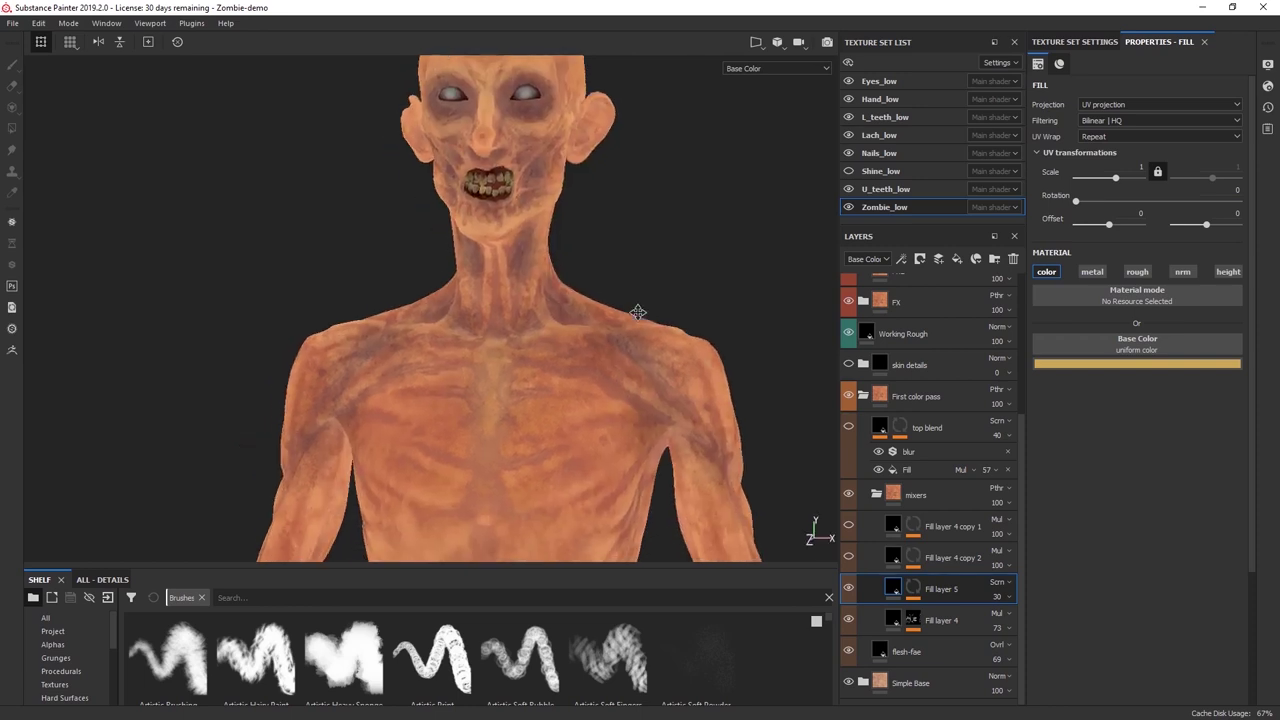
left_click_drag(743, 335, 603, 399, "alt")
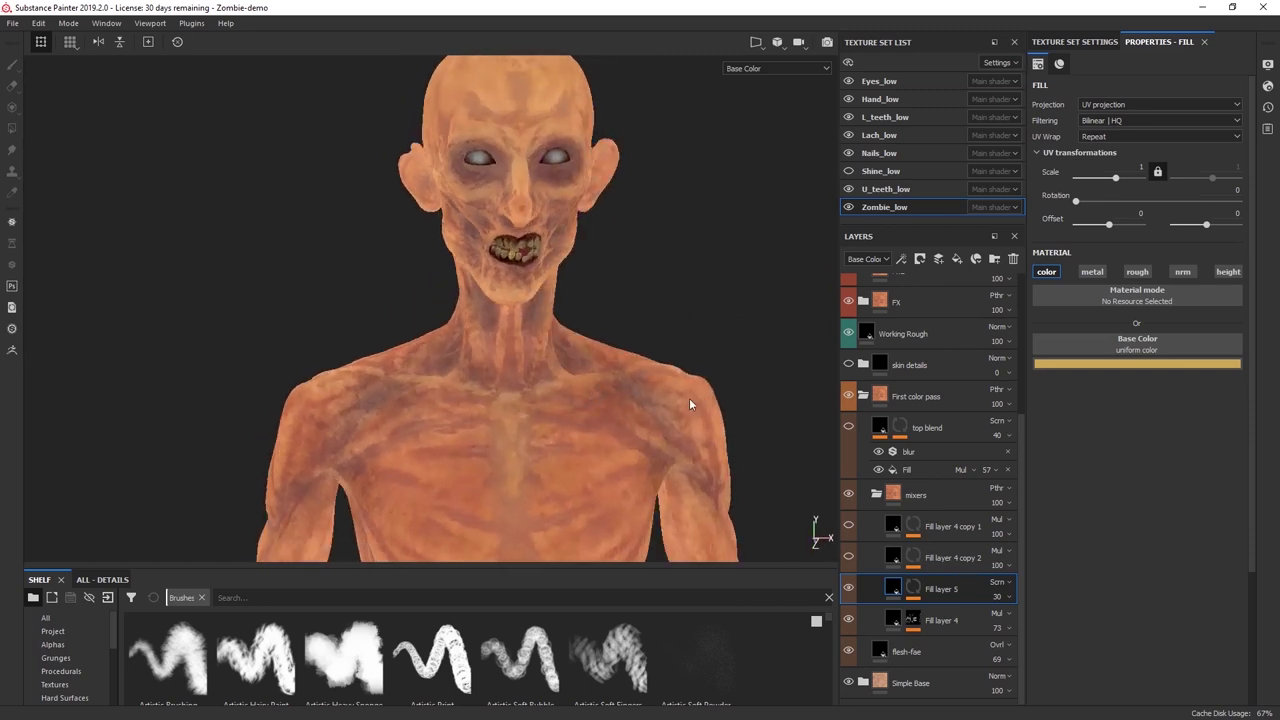
Compare the skin with Fill layer 5 hidden and shown, and check the layer's mask and fill color.
left_click(849, 587)
left_click(849, 587)
left_click(912, 588)
key("1")
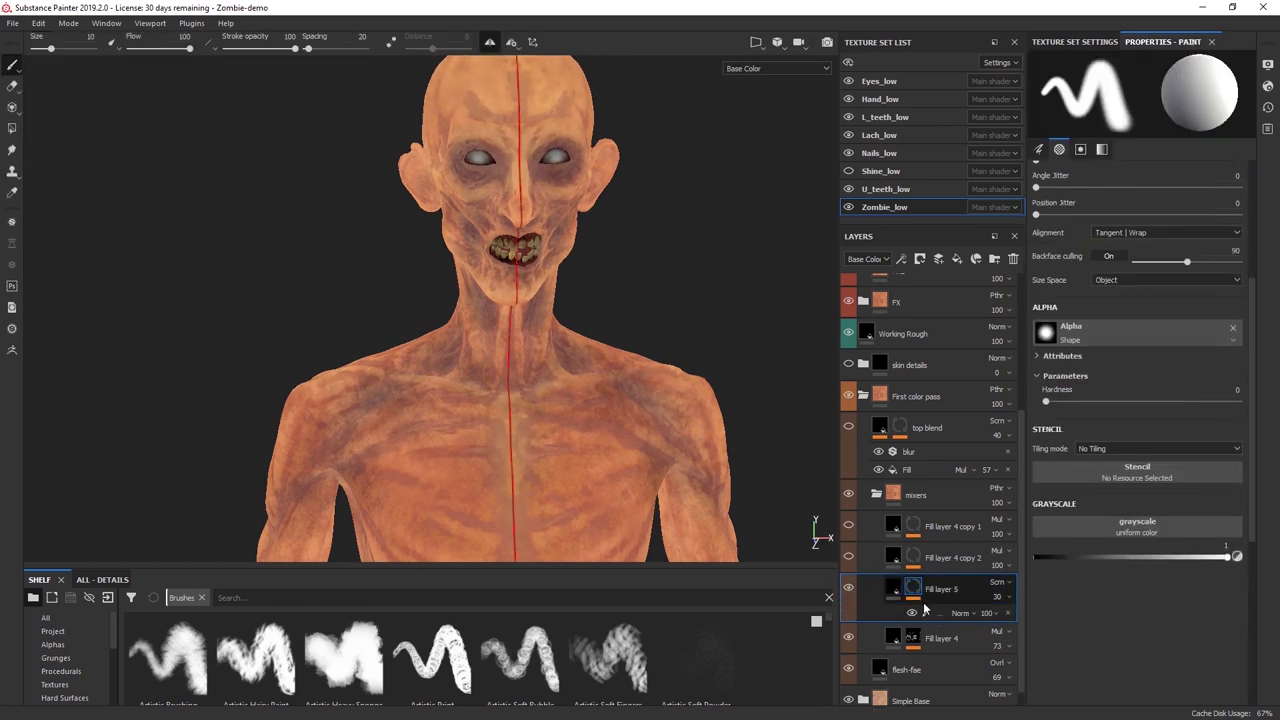
left_click(893, 588)
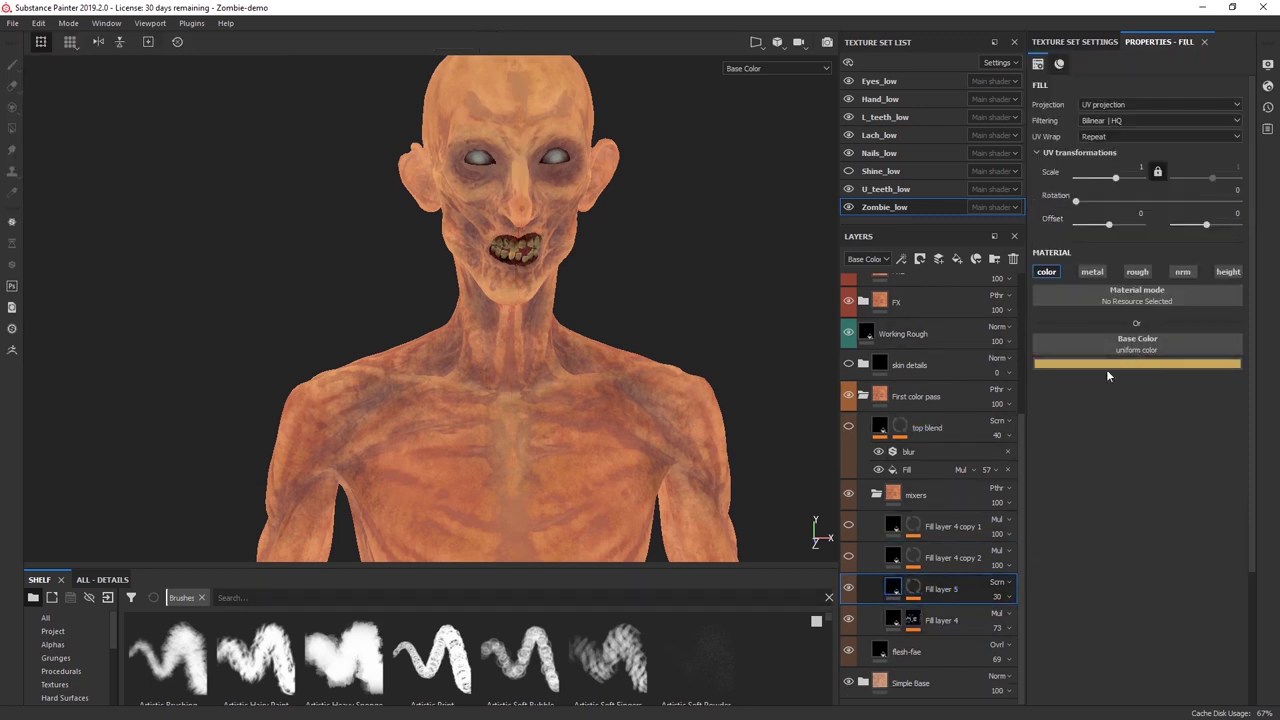
Hide Fill layer 5 and Fill layer 4, comparing the base skin as each layer is shown again.
left_click(848, 588)
left_click(849, 620)
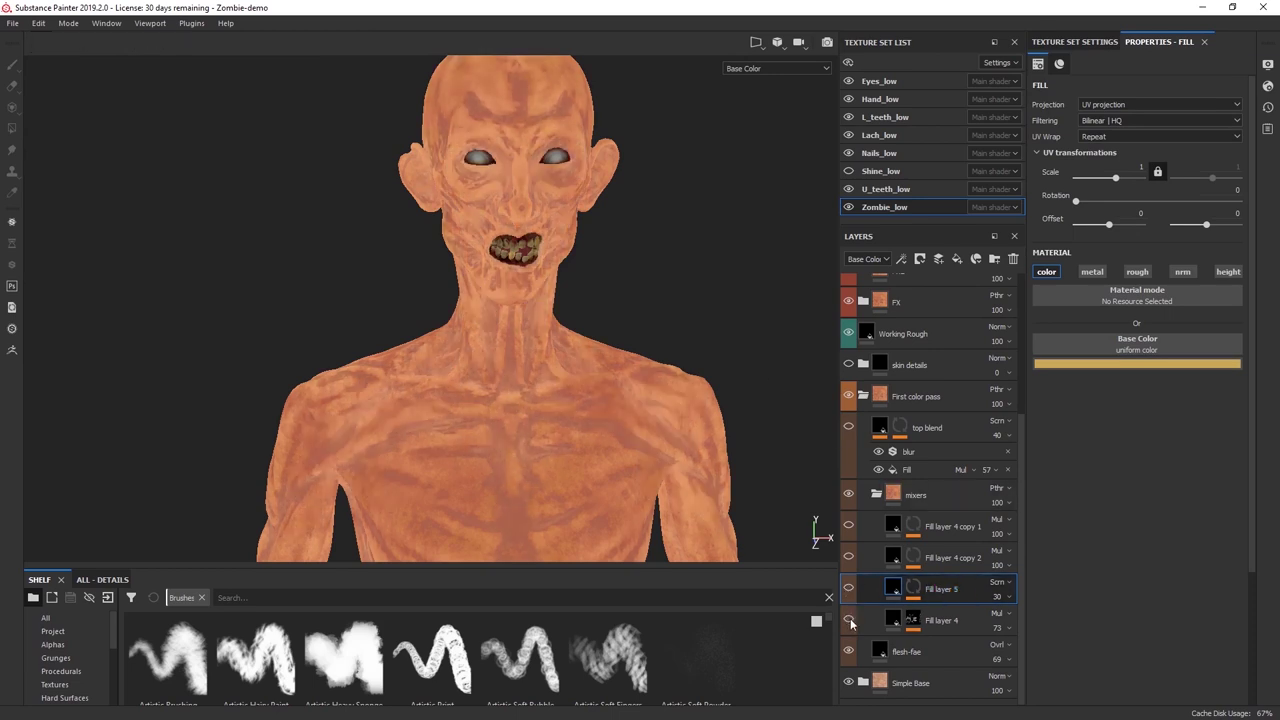
left_click(849, 620)
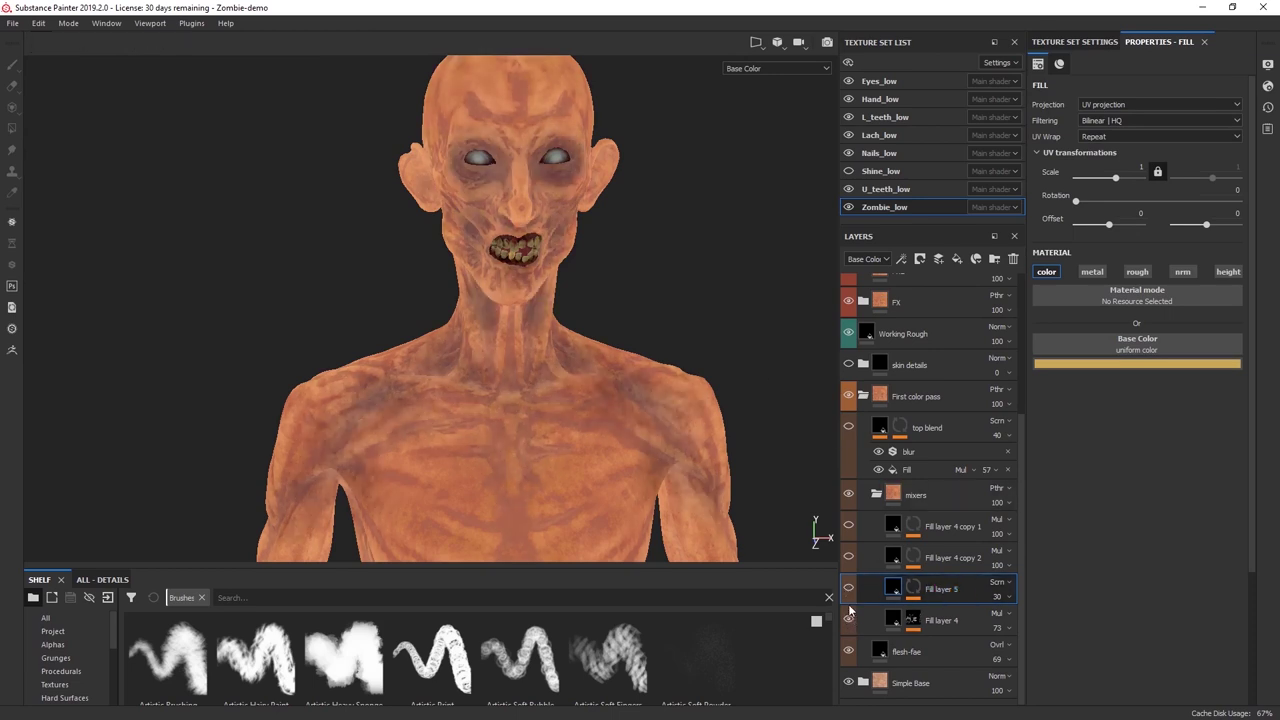
left_click(849, 588)
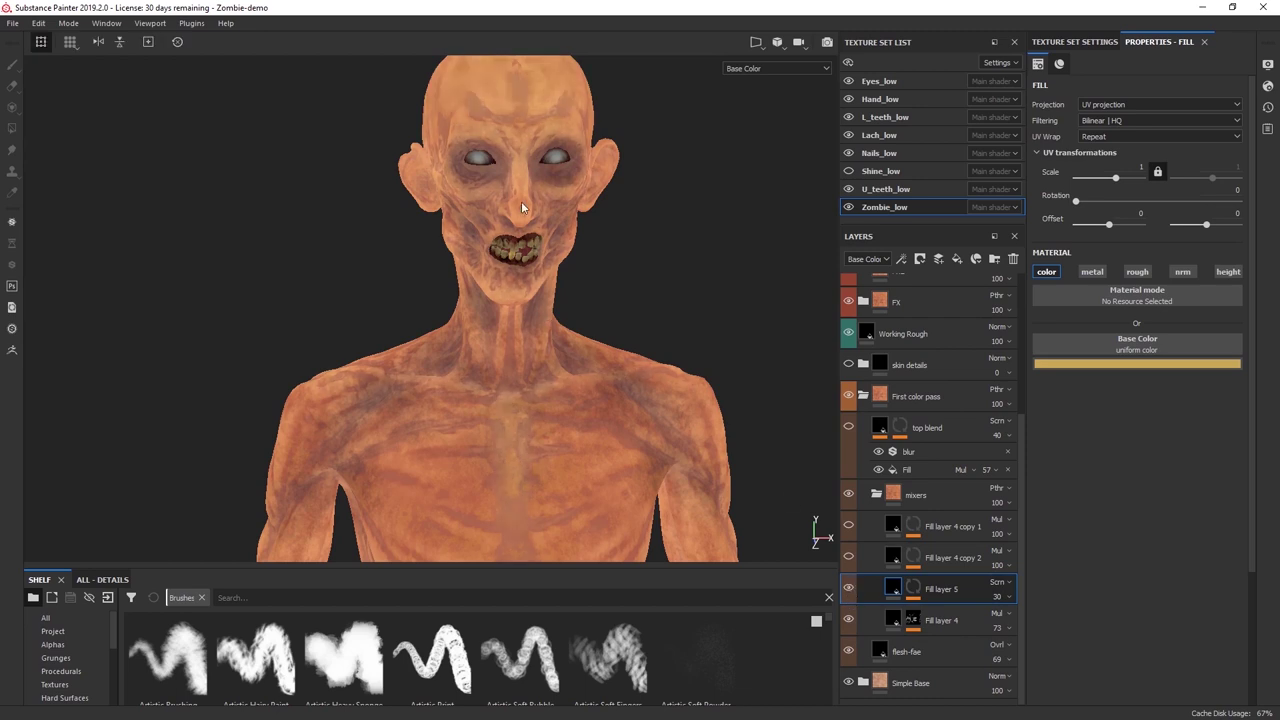
Return the viewport to the Material view, make Fill layer 4 copy 2 visible and select its blue fill.
left_click(849, 557)
left_click(849, 557)
key("m")
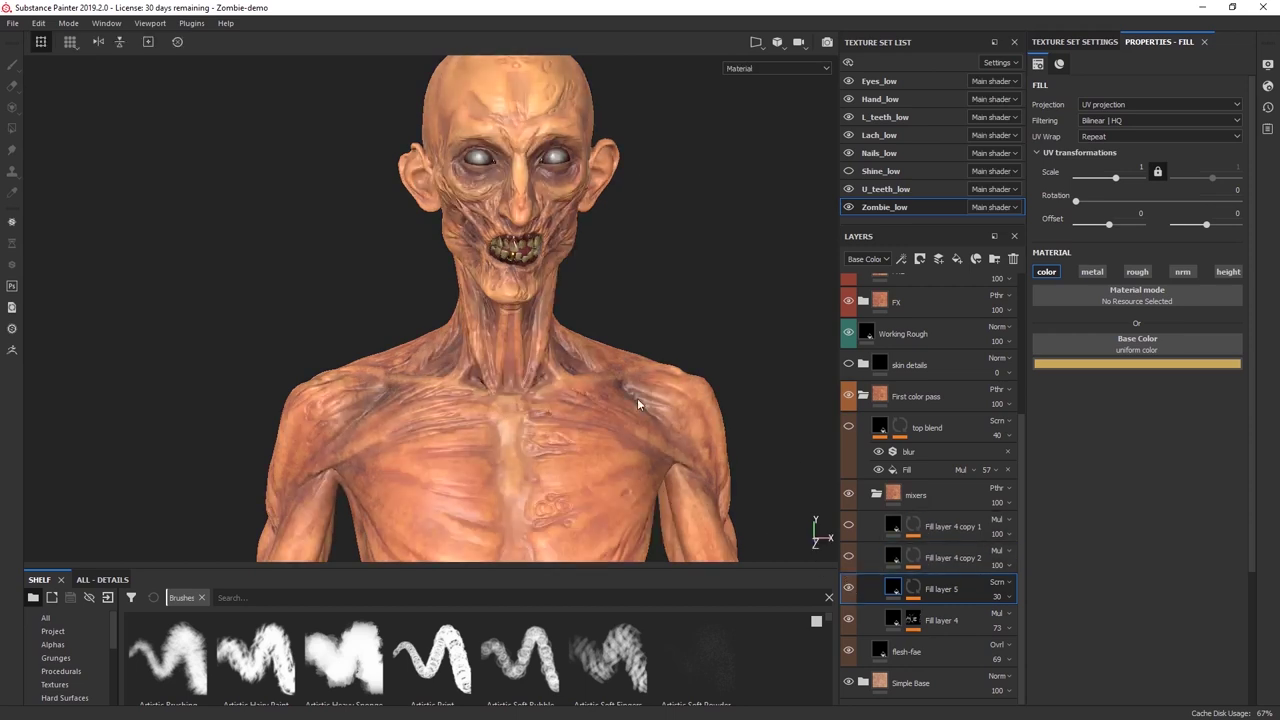
left_click_drag(637, 398, 682, 390, "alt")
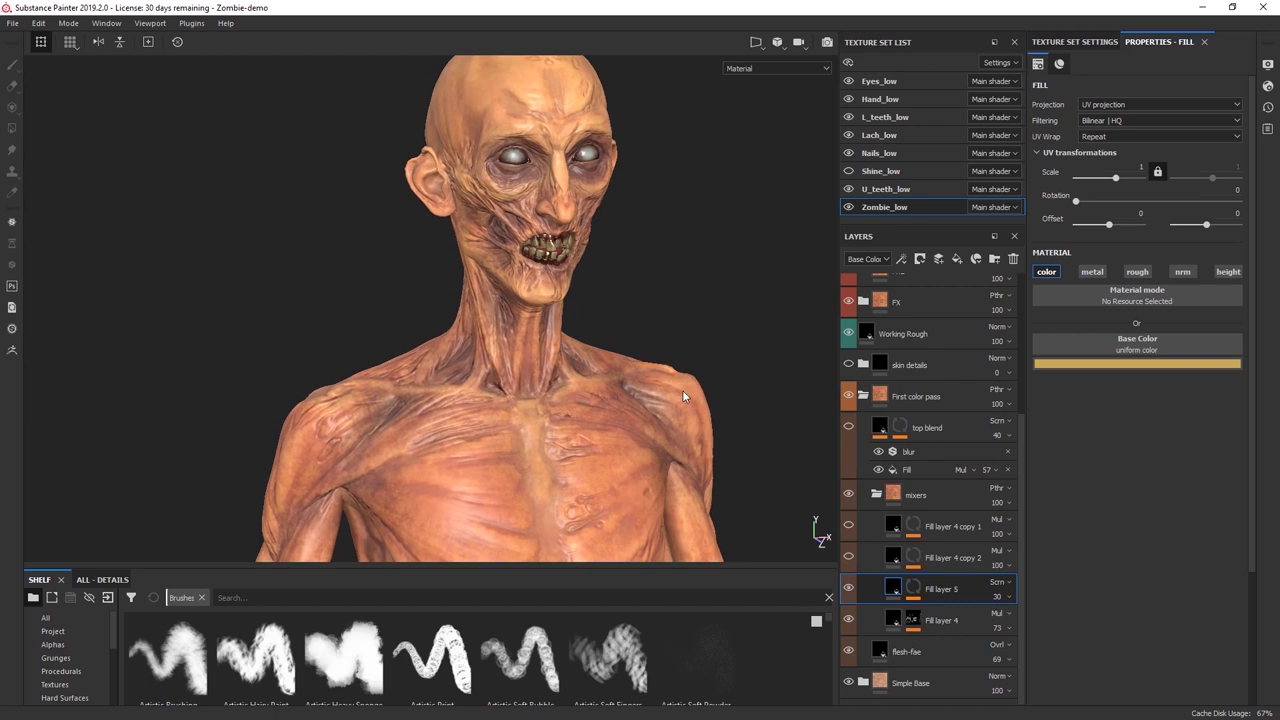
left_click(848, 558)
left_click(893, 557)
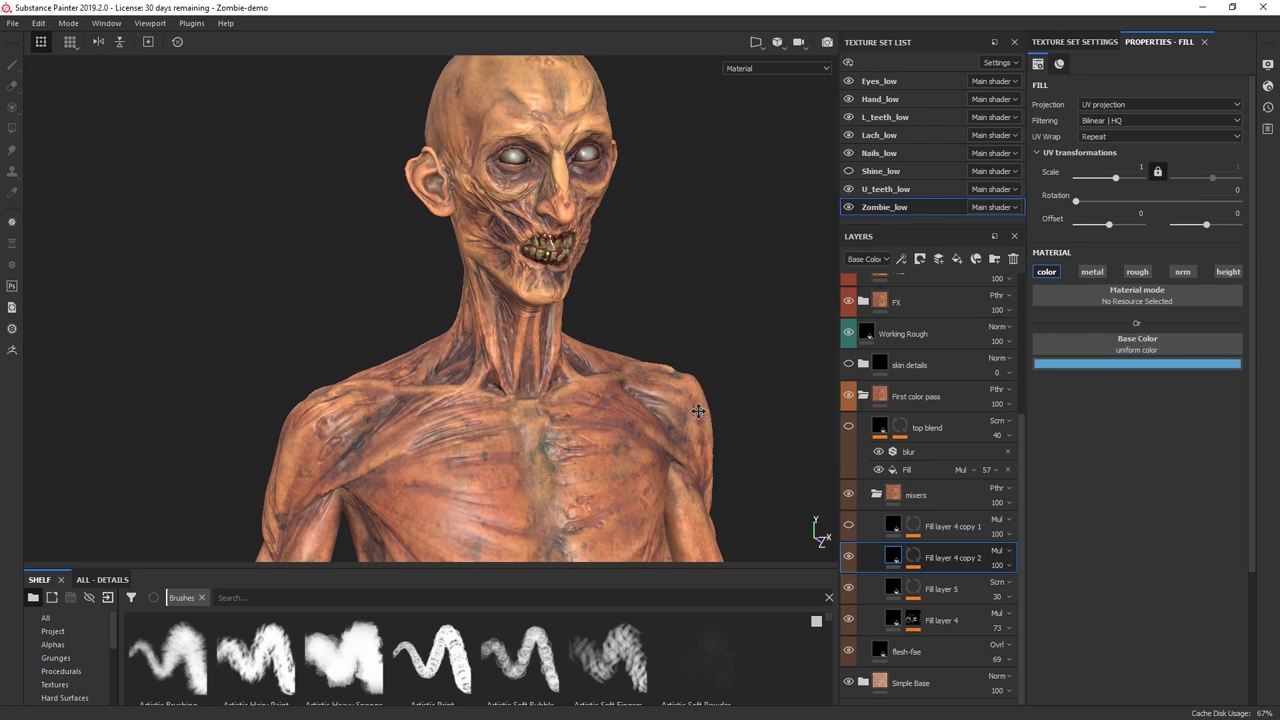
middle_click_drag(698, 411, 676, 383, "alt")
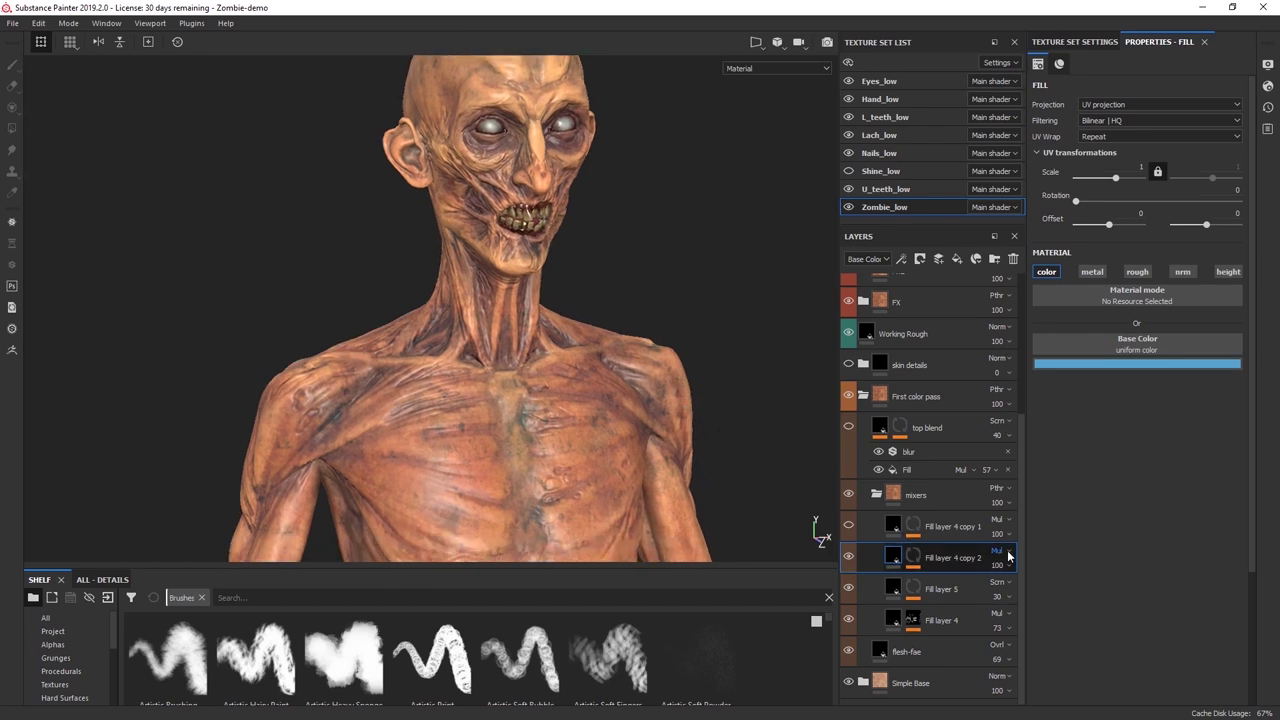
left_click_drag(671, 416, 594, 421, "alt")
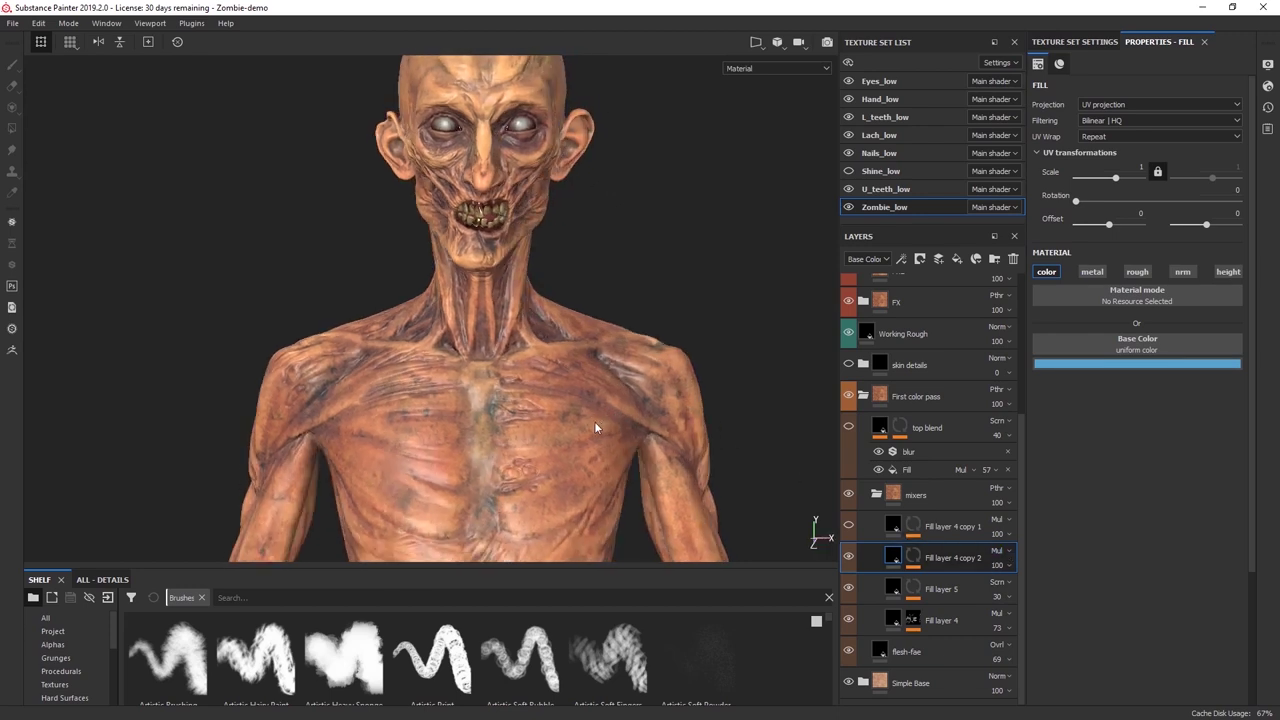
Compare the skin with Fill layer 4 copy 2 hidden and shown, examining the blue tint on the chest and head.
left_click(848, 556)
left_click(848, 556)
left_click_drag(387, 398, 581, 372, "alt")
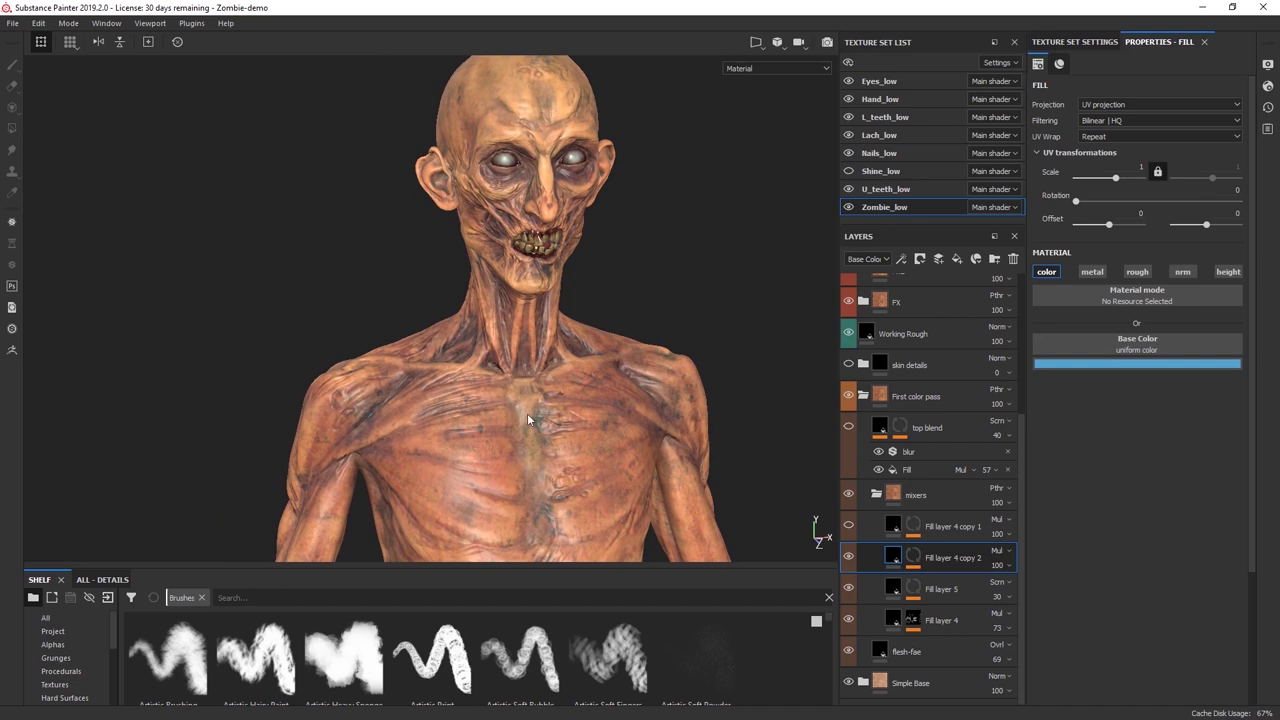
left_click_drag(567, 376, 624, 438, "alt")
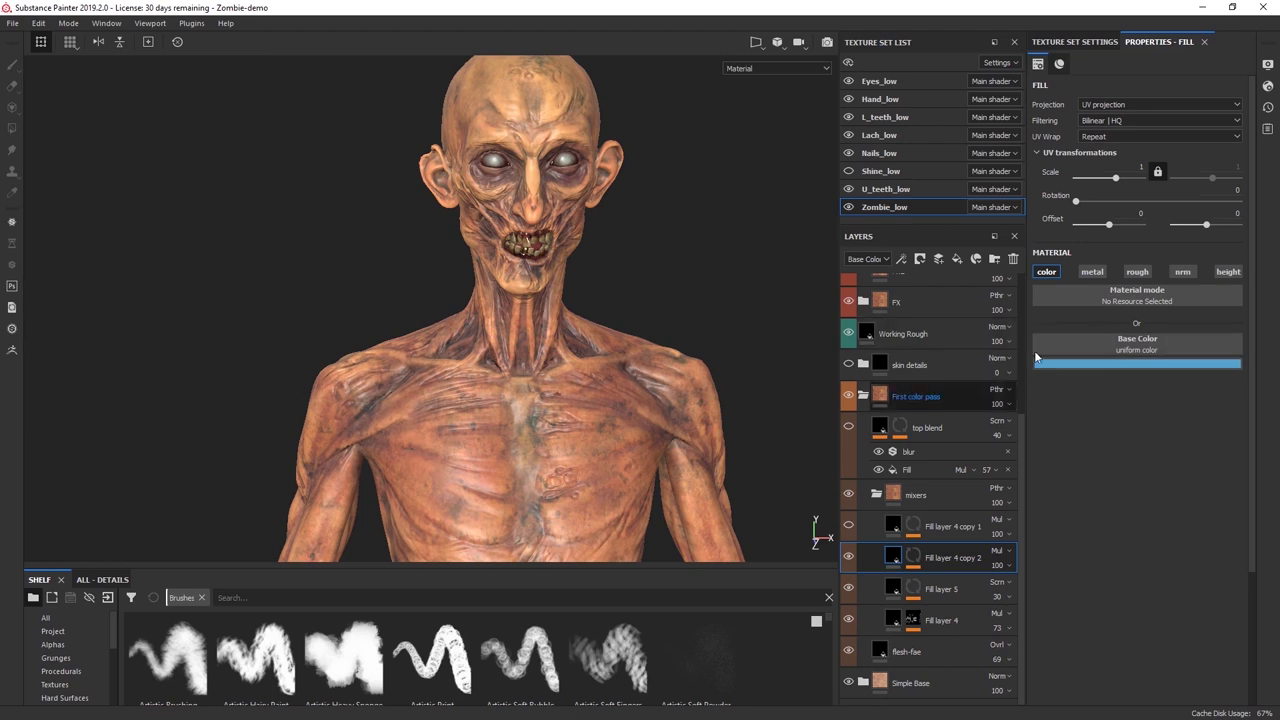
Try a muted tan base color on Fill layer 4 copy 2.
left_click(1127, 365)
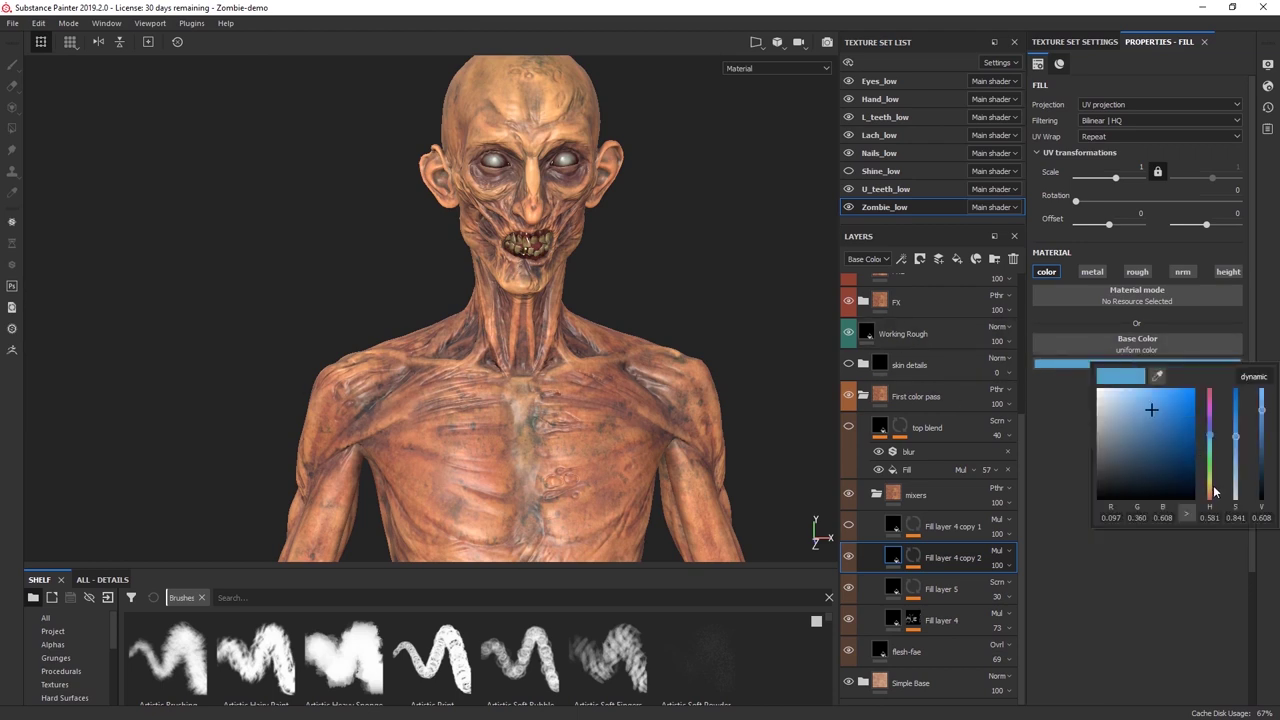
left_click(1209, 492)
left_click_drag(1173, 412, 1121, 413)
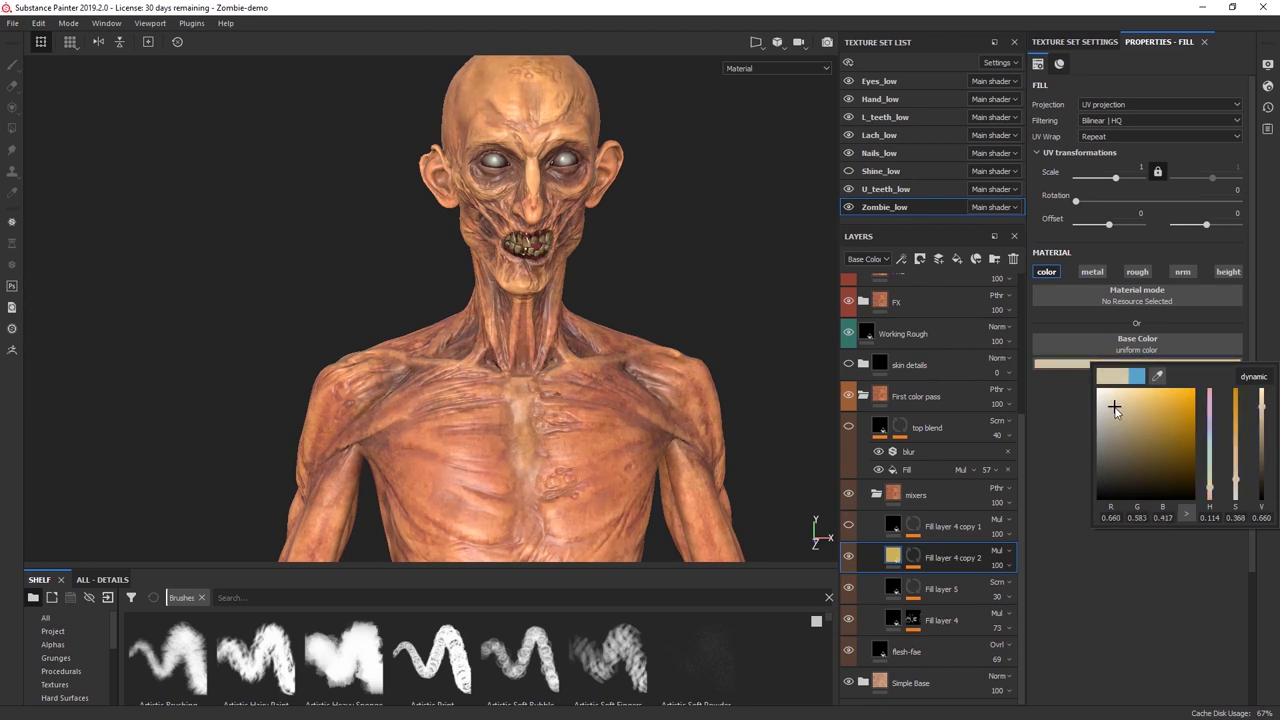
left_click(1209, 492)
left_click_drag(1127, 414, 1126, 417)
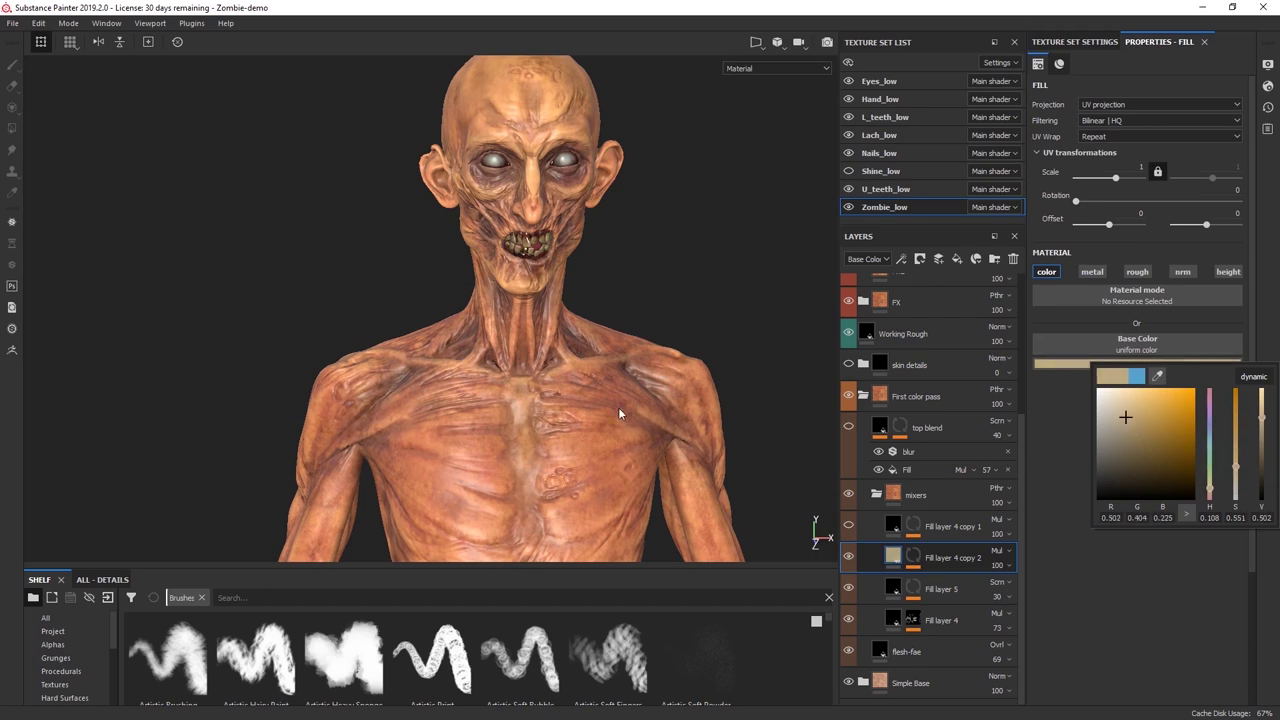
Set the base color of Fill layer 4 copy 2 to a muted blue and check it on the skin.
left_click(1211, 438)
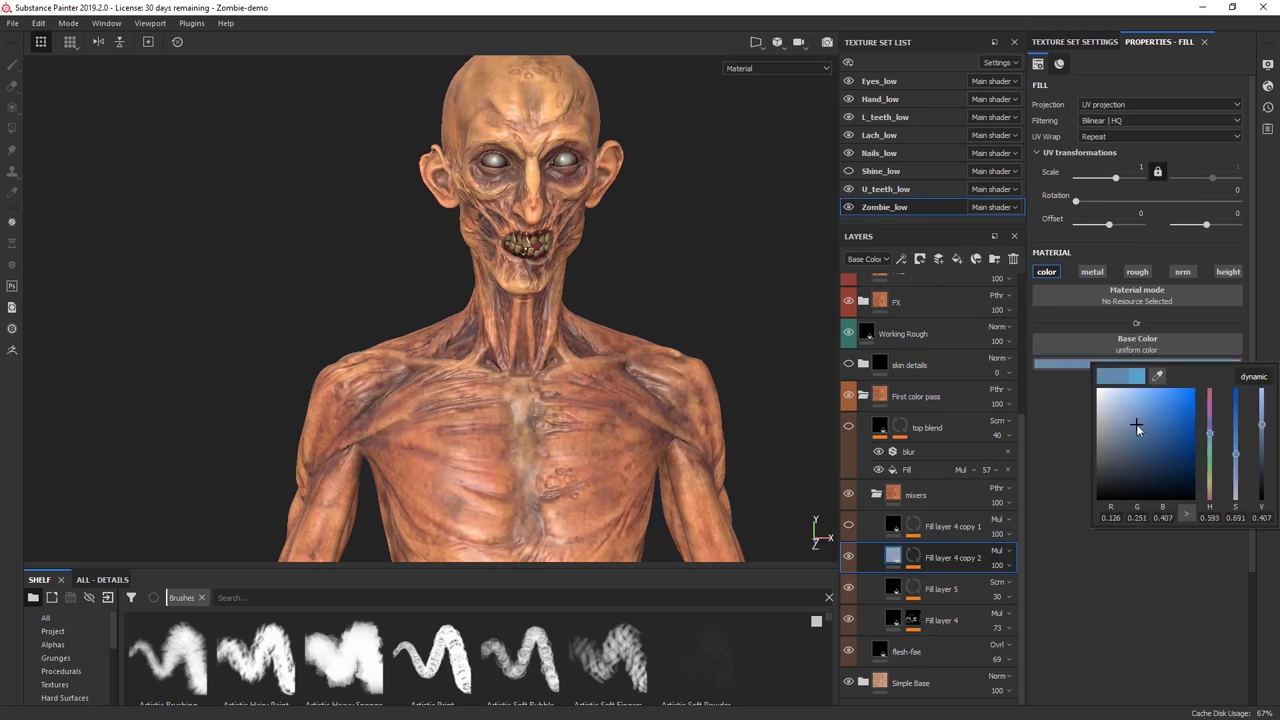
left_click(1208, 442)
left_click_drag(1209, 434, 1211, 431)
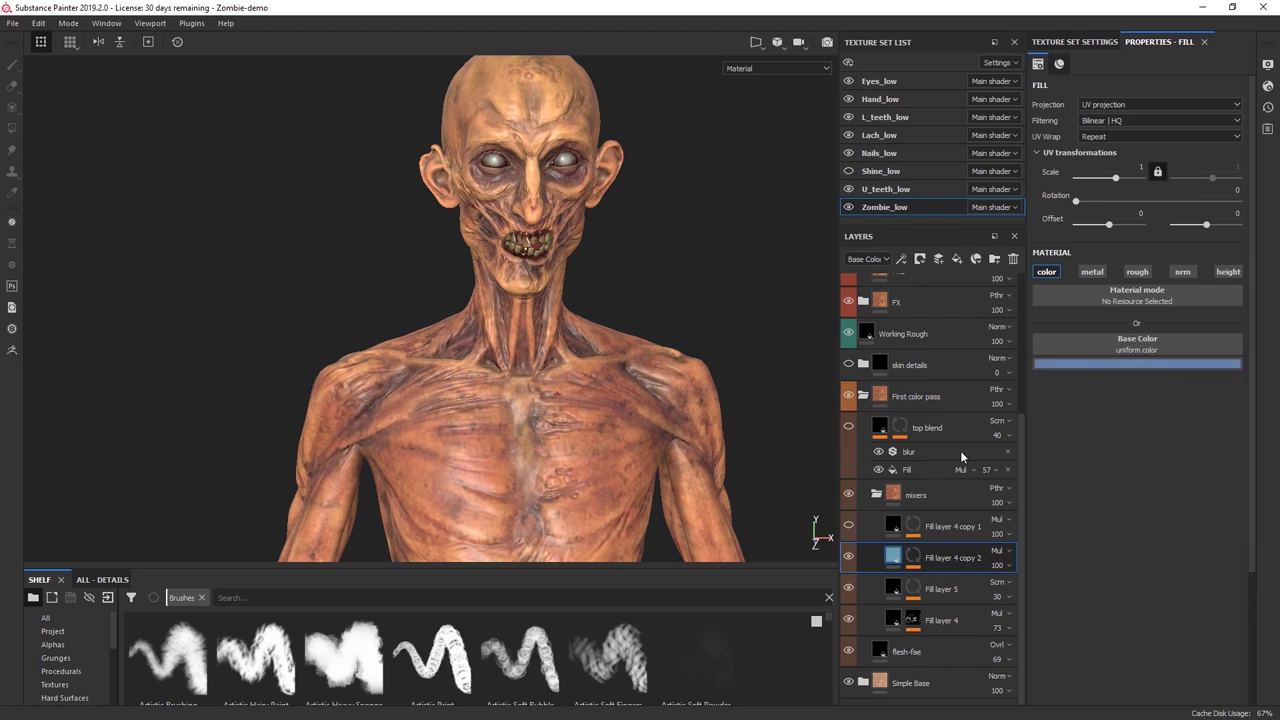
mouse_move(586, 325)
left_mouse_down("alt")
mouse_move(651, 314)
mouse_move(586, 309)
left_mouse_up("alt")
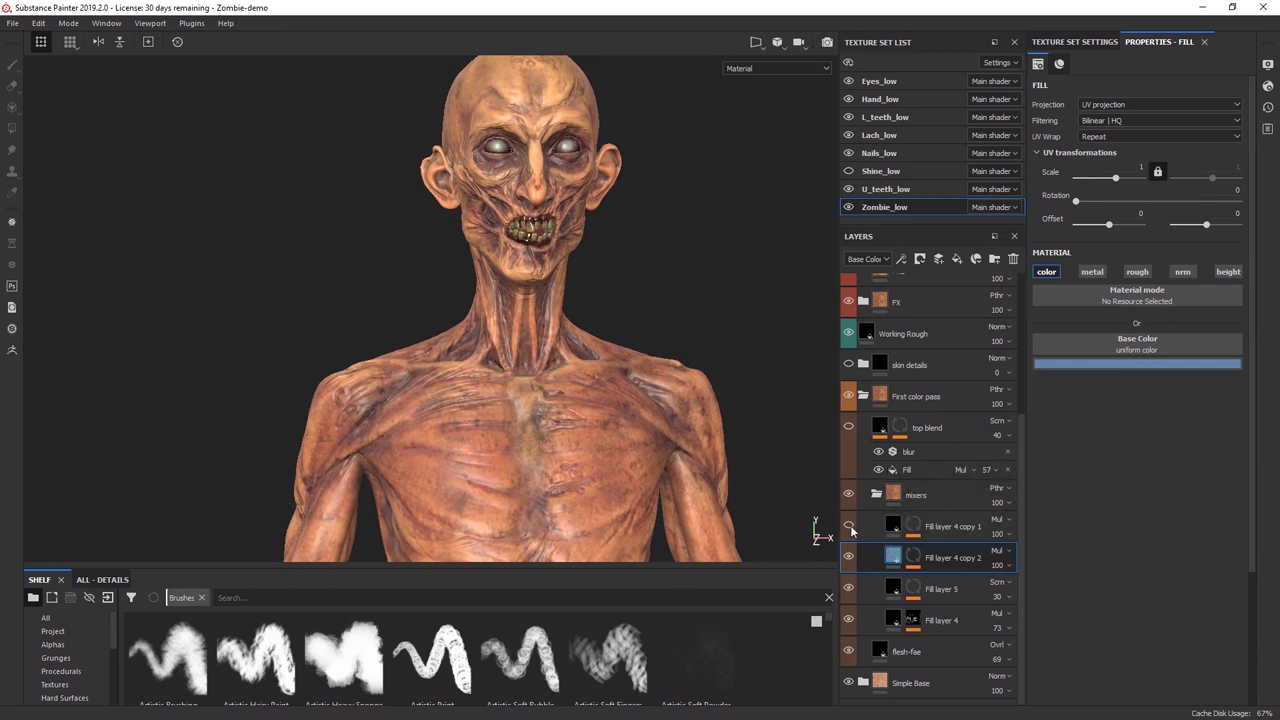
Make Fill layer 4 copy 1 visible and select its green fill, checking the tint on the head and torso.
left_click(848, 527)
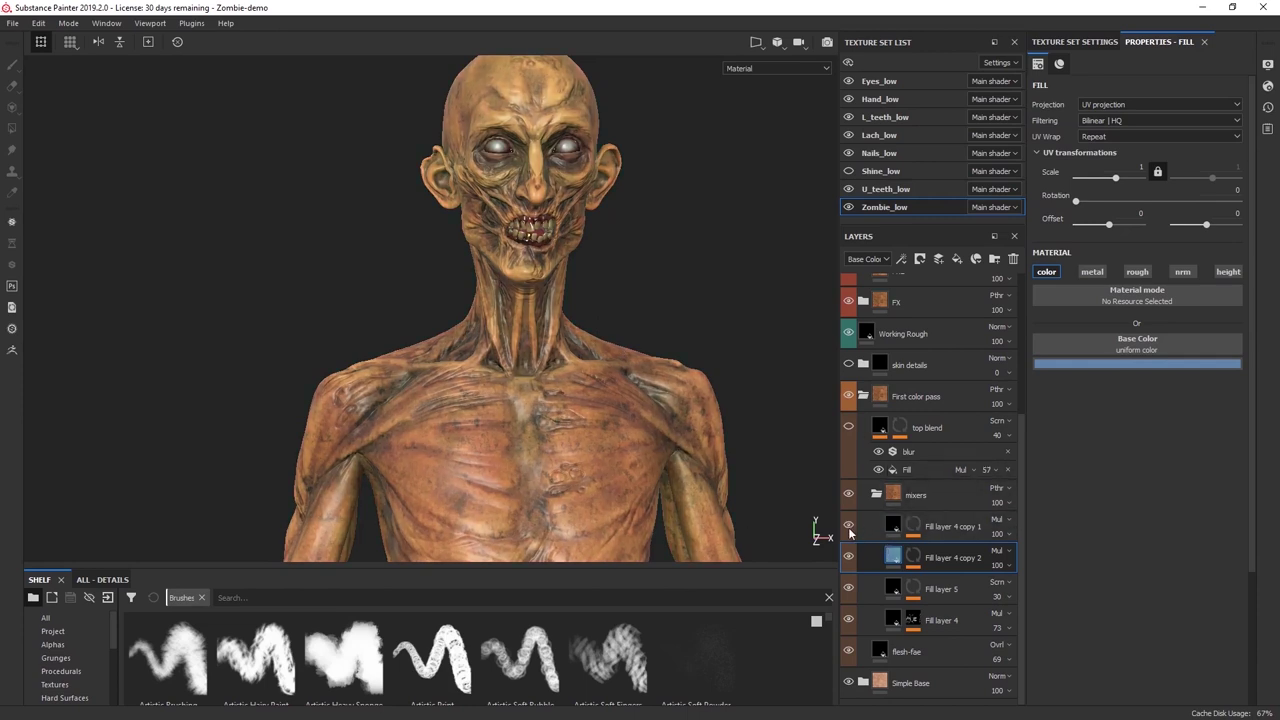
left_click(890, 533)
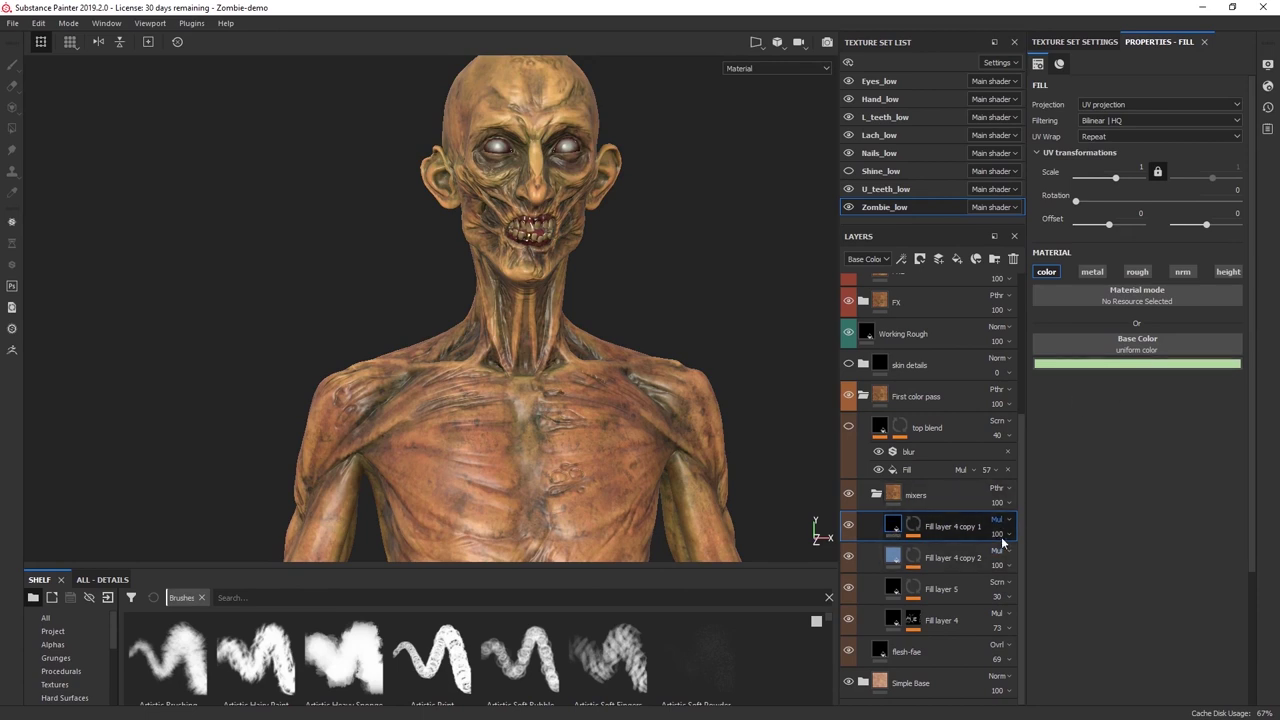
left_click_drag(700, 341, 709, 392, "alt")
right_click_drag(710, 392, 671, 319, "alt")
mouse_move(671, 319)
left_mouse_down("alt")
mouse_move(706, 354)
mouse_move(675, 362)
left_mouse_up("alt")
middle_click_drag(675, 362, 643, 346, "alt")
Open the mask effects of Fill layer 4 copy 1 and hide its Divide fill and Levels, leaving the base fill effect.
left_click(914, 530)
left_click(919, 536)
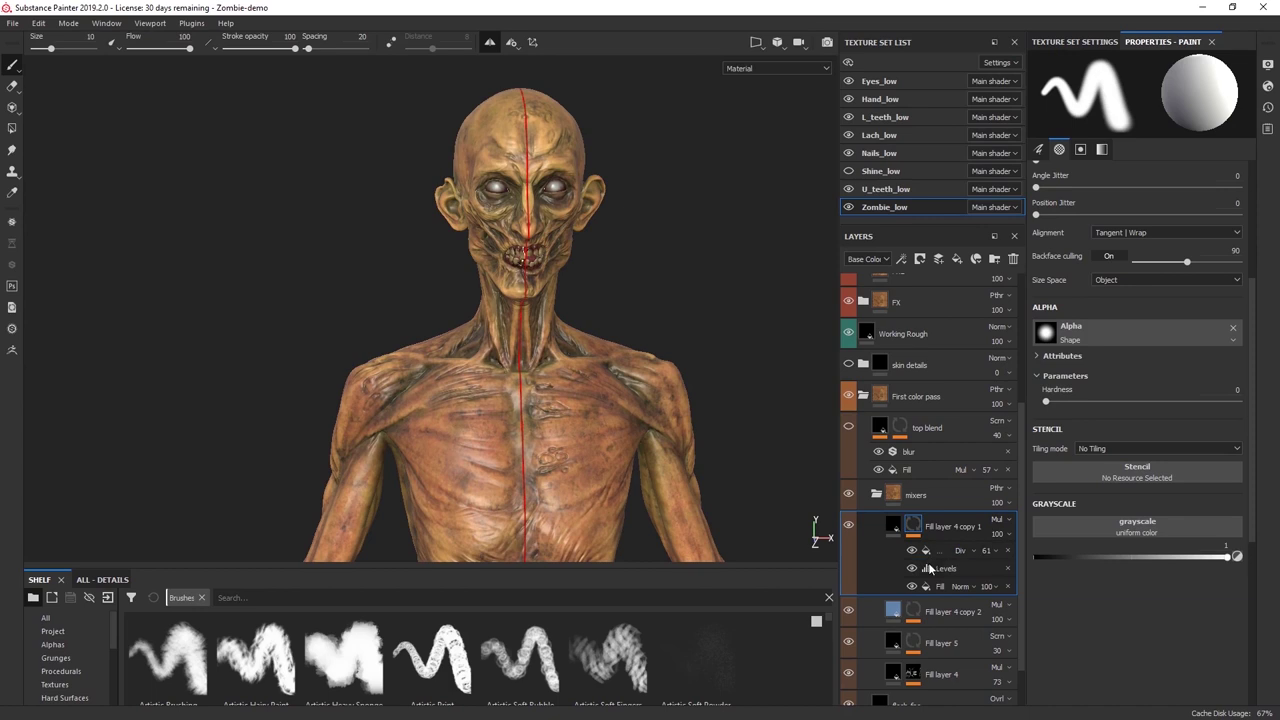
left_click(911, 550)
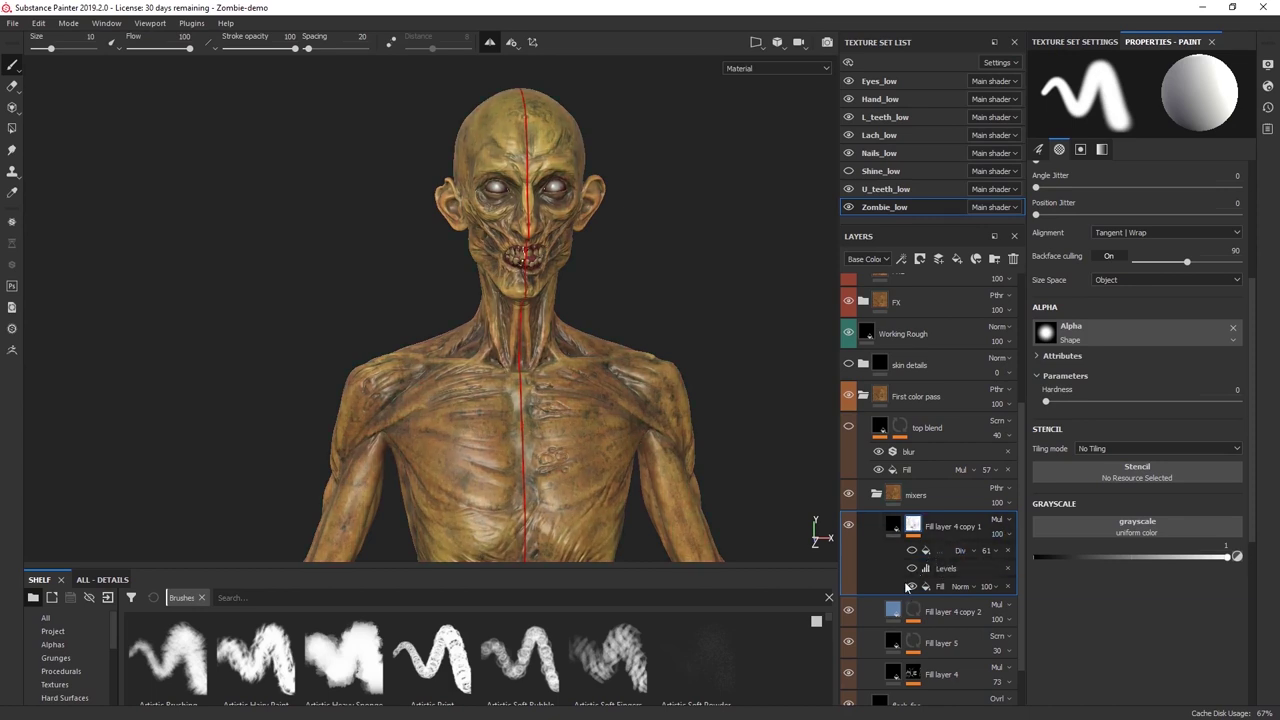
left_click(911, 586)
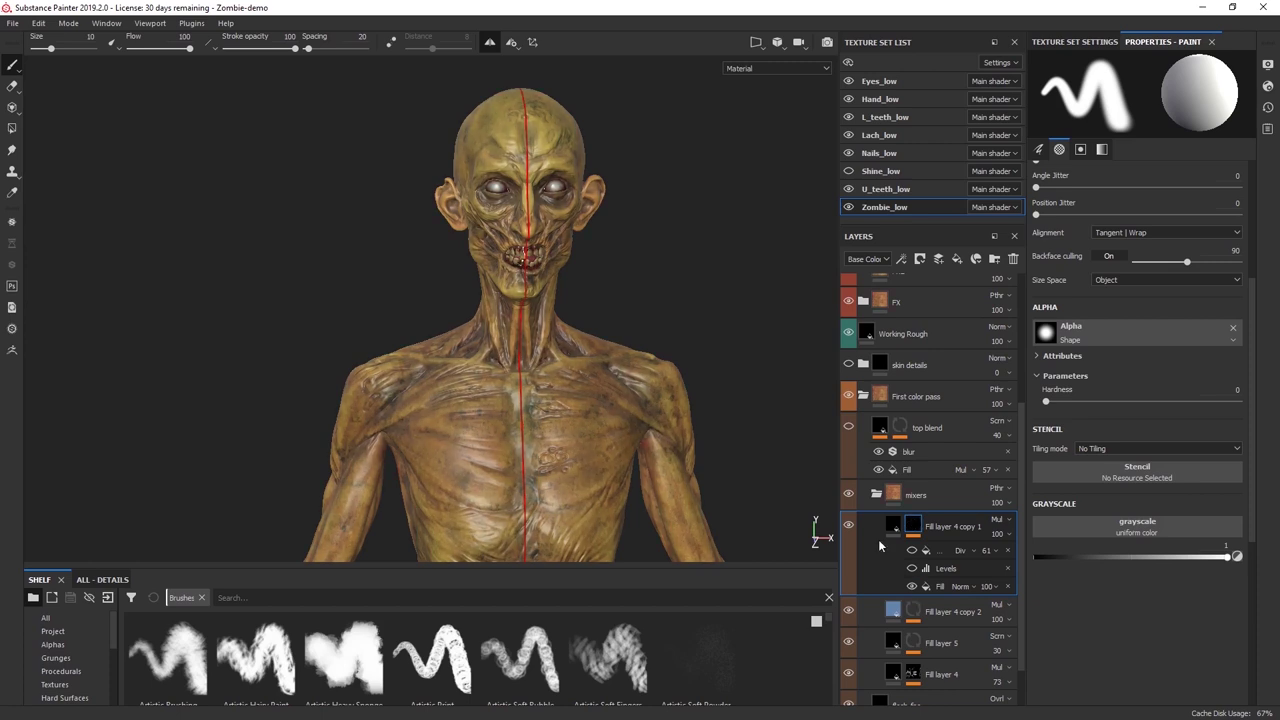
Hide the symmetry plane line in the viewport and look over the green-tinted body.
left_click(490, 43)
left_click(490, 45)
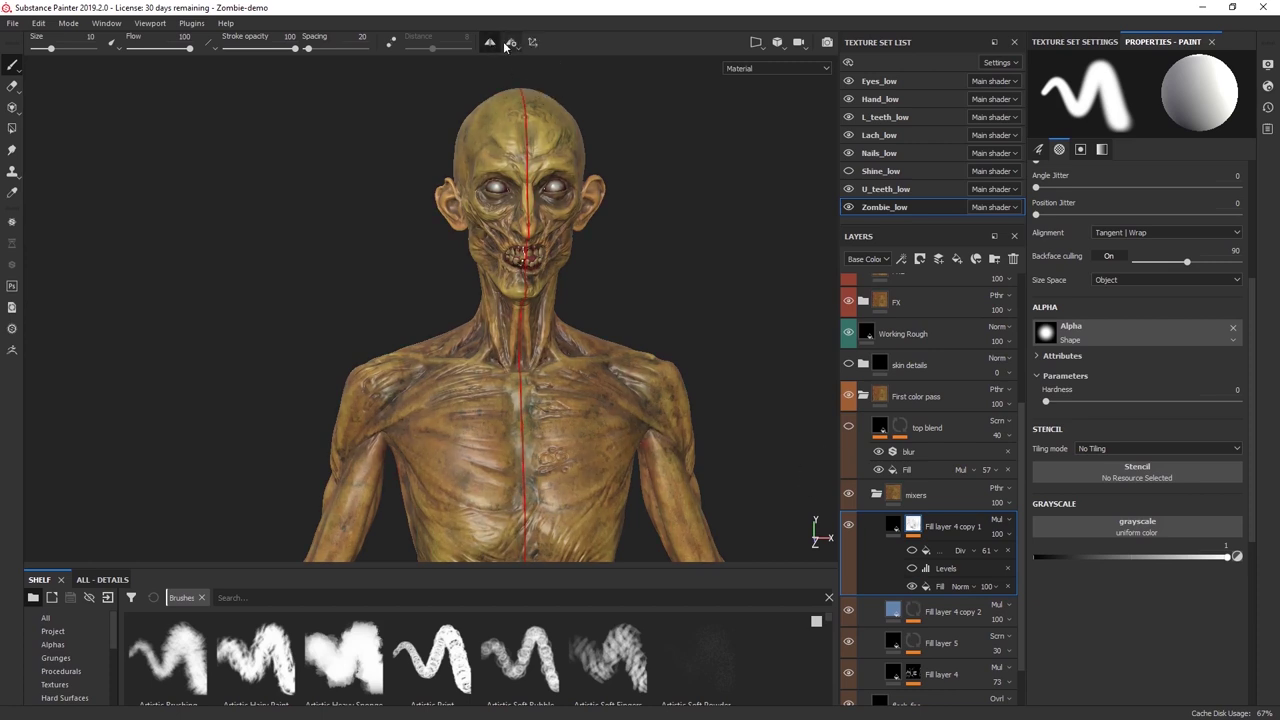
left_click(511, 43)
left_click(651, 186)
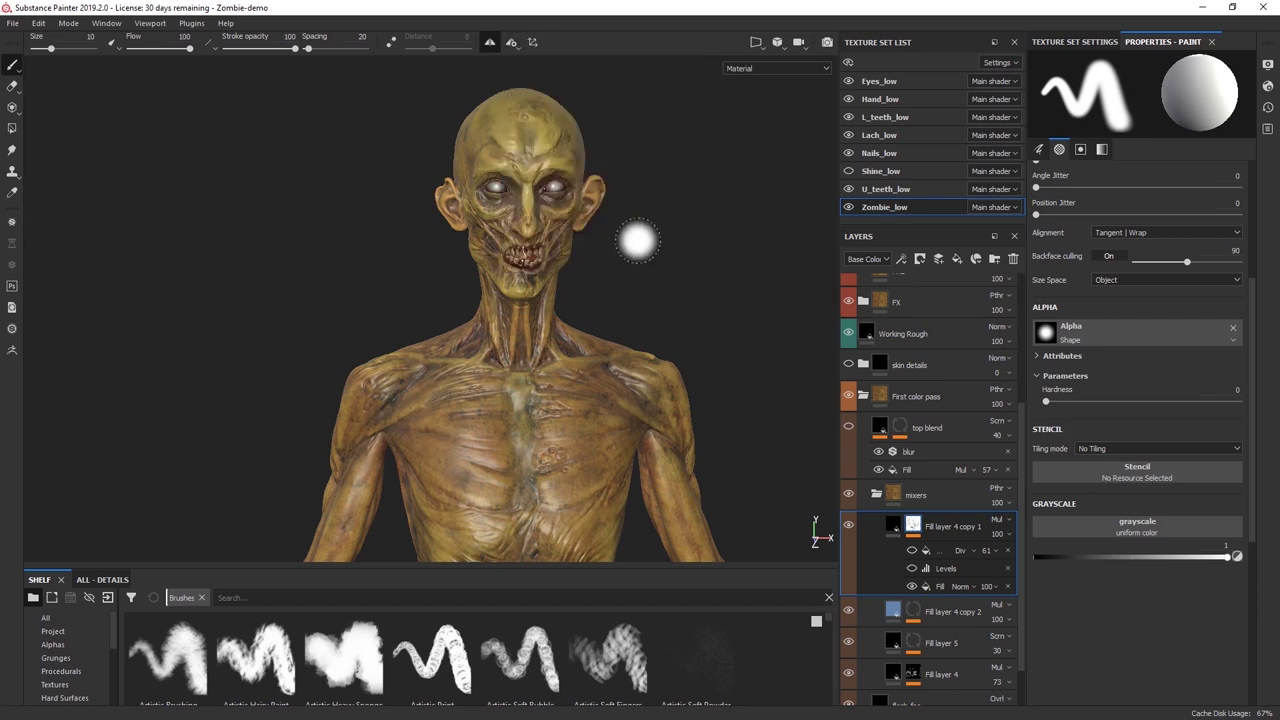
left_click_drag(657, 229, 809, 274, "alt")
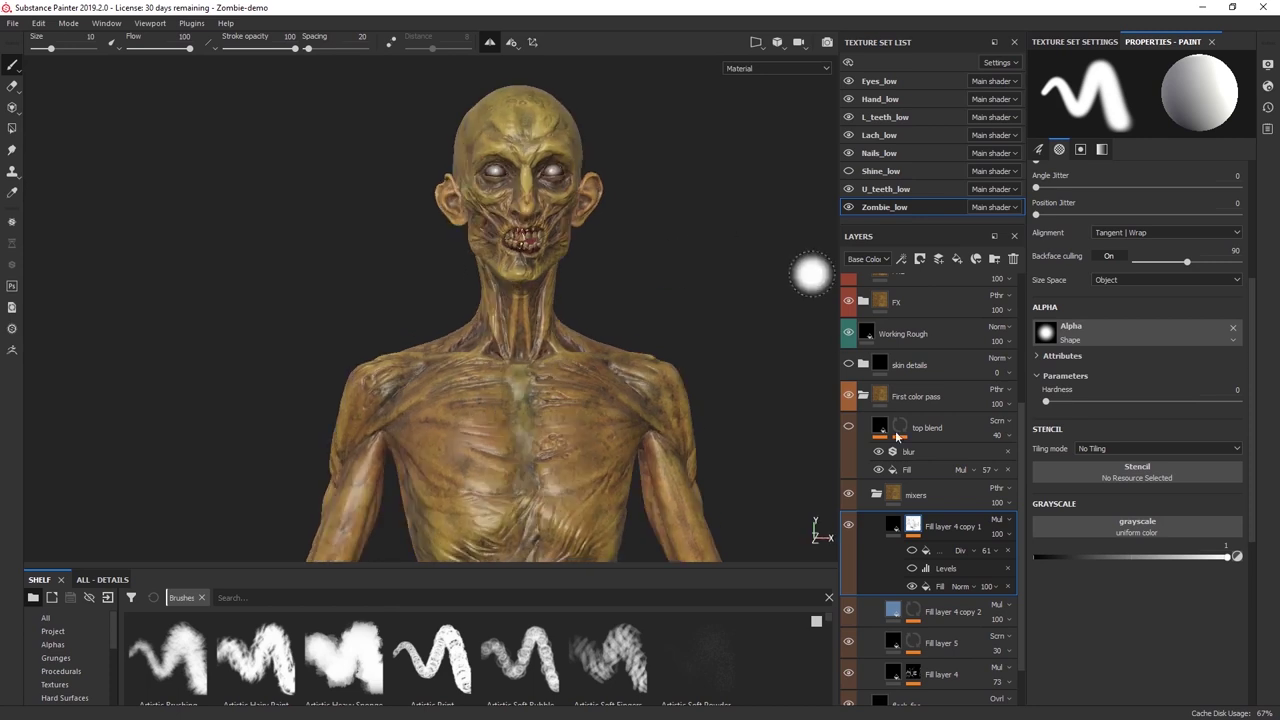
Select the base fill in the mask of Fill layer 4 copy 1 and review the project's ambient occlusion maps in the shelf.
left_click(935, 588)
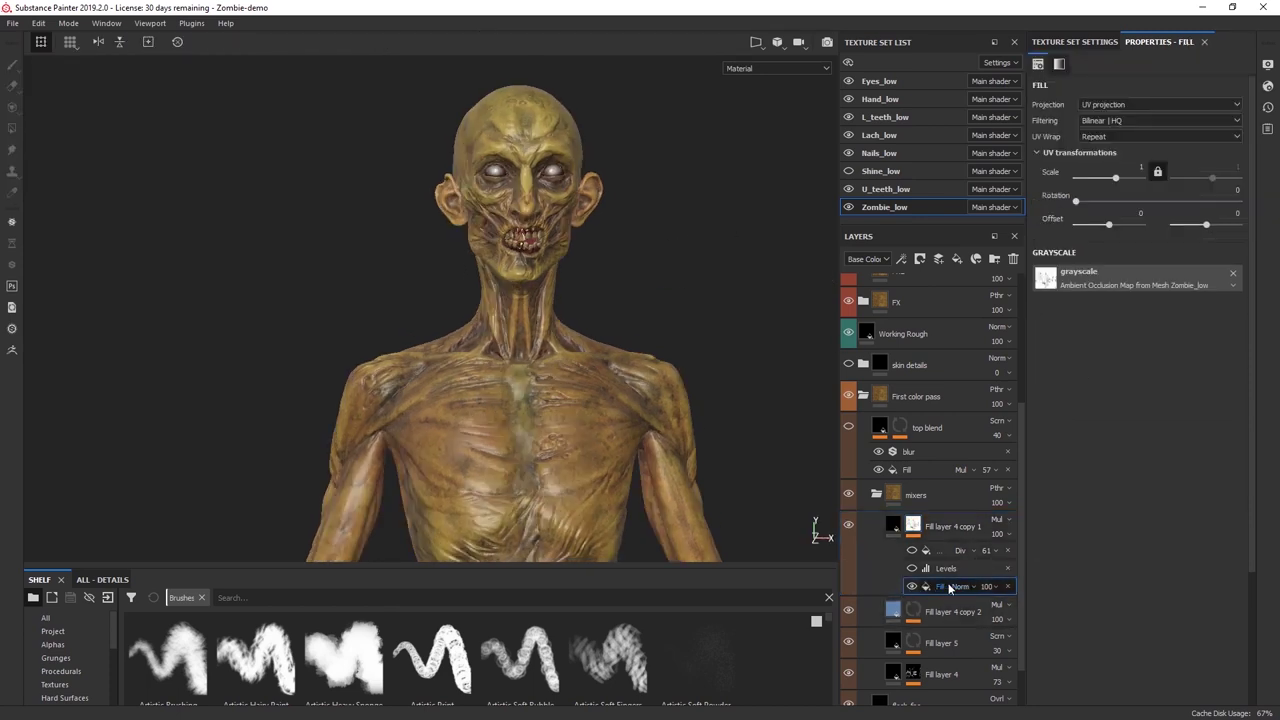
left_click(903, 259)
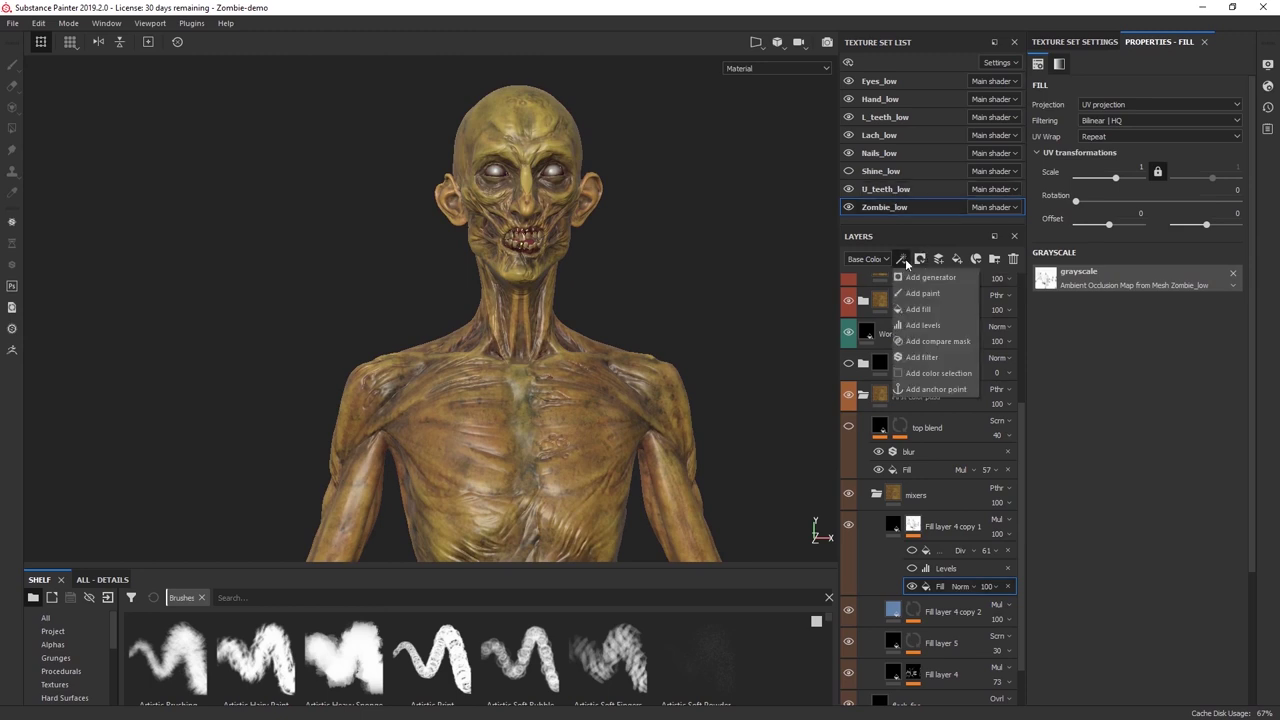
left_click(1114, 454)
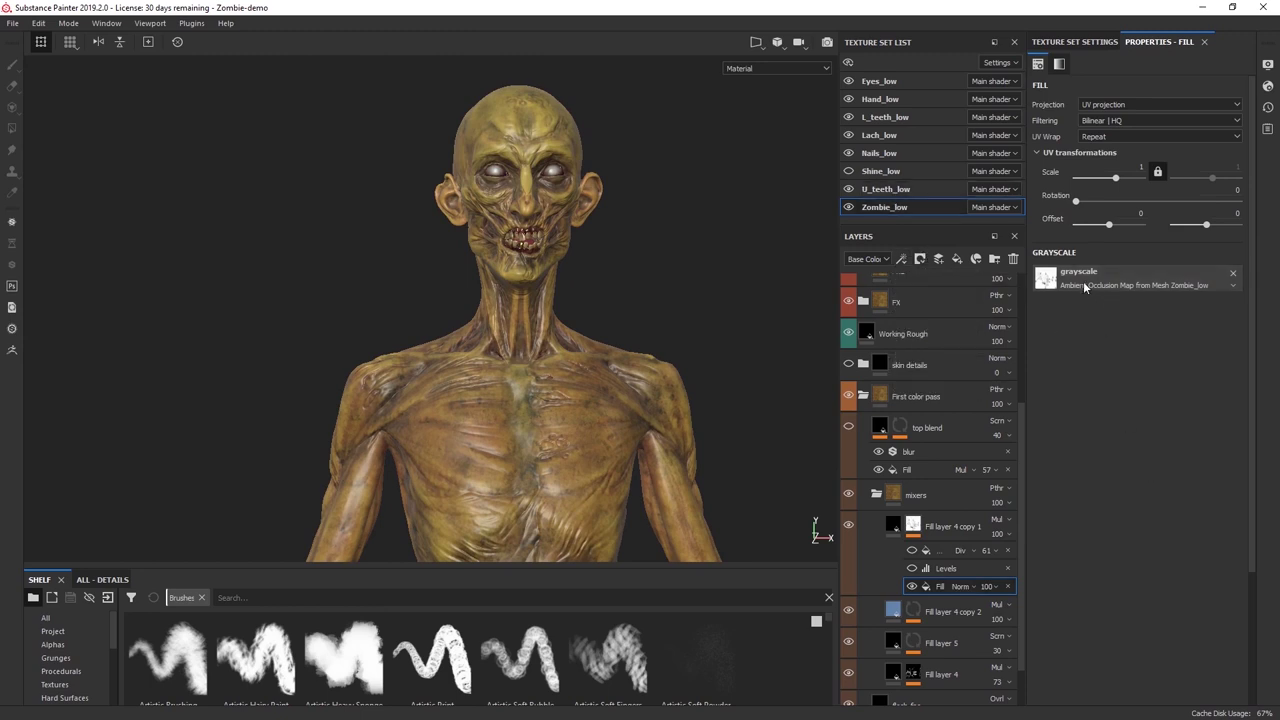
left_click(50, 645)
left_click(52, 631)
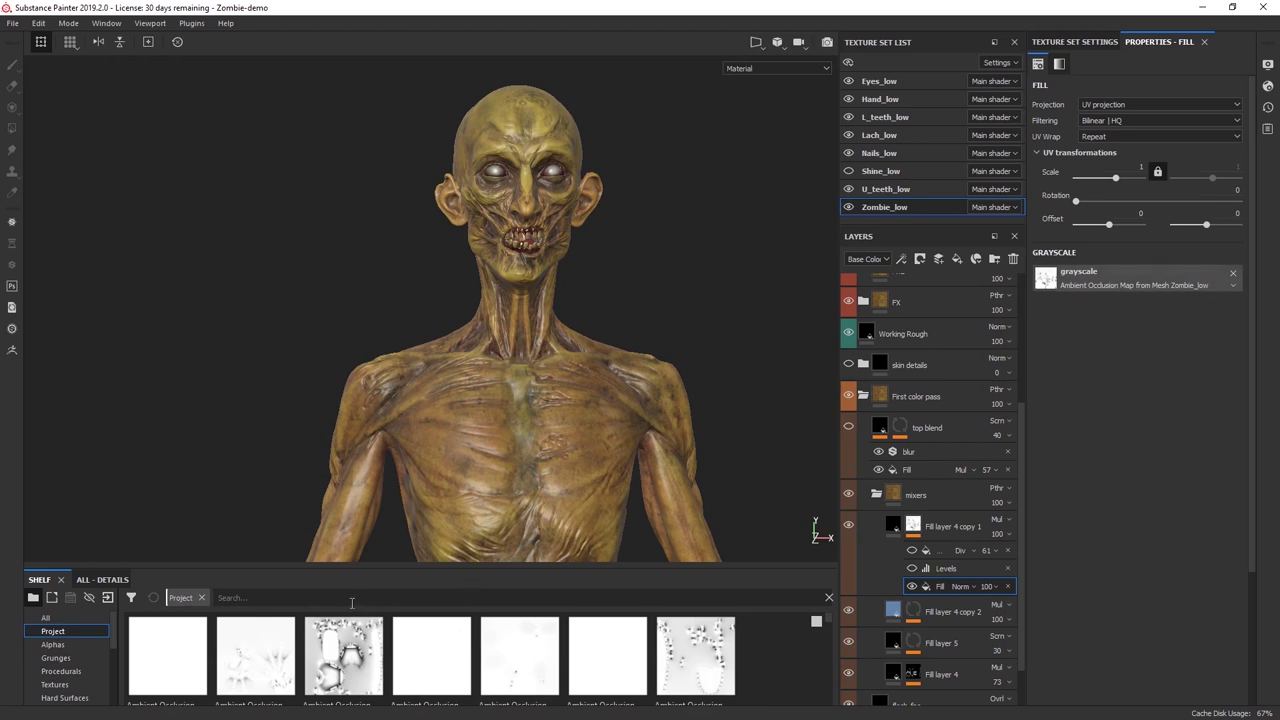
Compare the skin with the mask's ambient occlusion fill hidden and shown, examining the head and torso from several angles.
left_click_drag(660, 444, 740, 356, "alt")
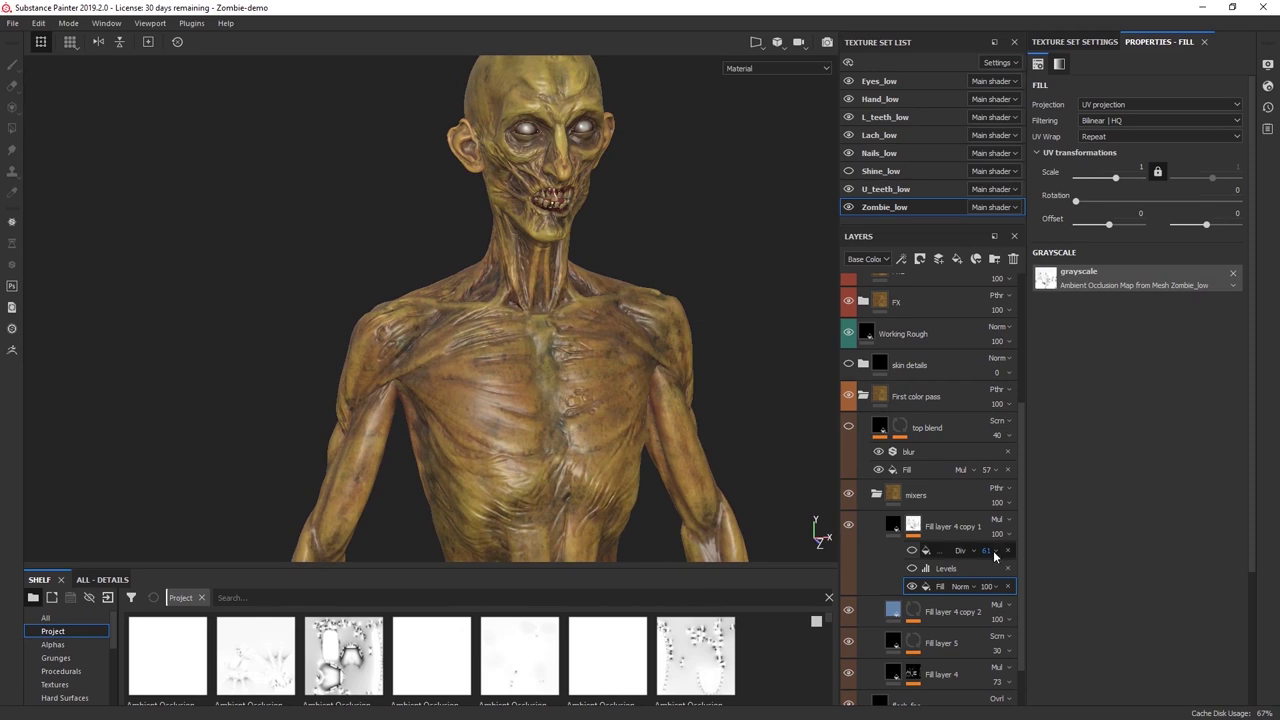
left_click(911, 587)
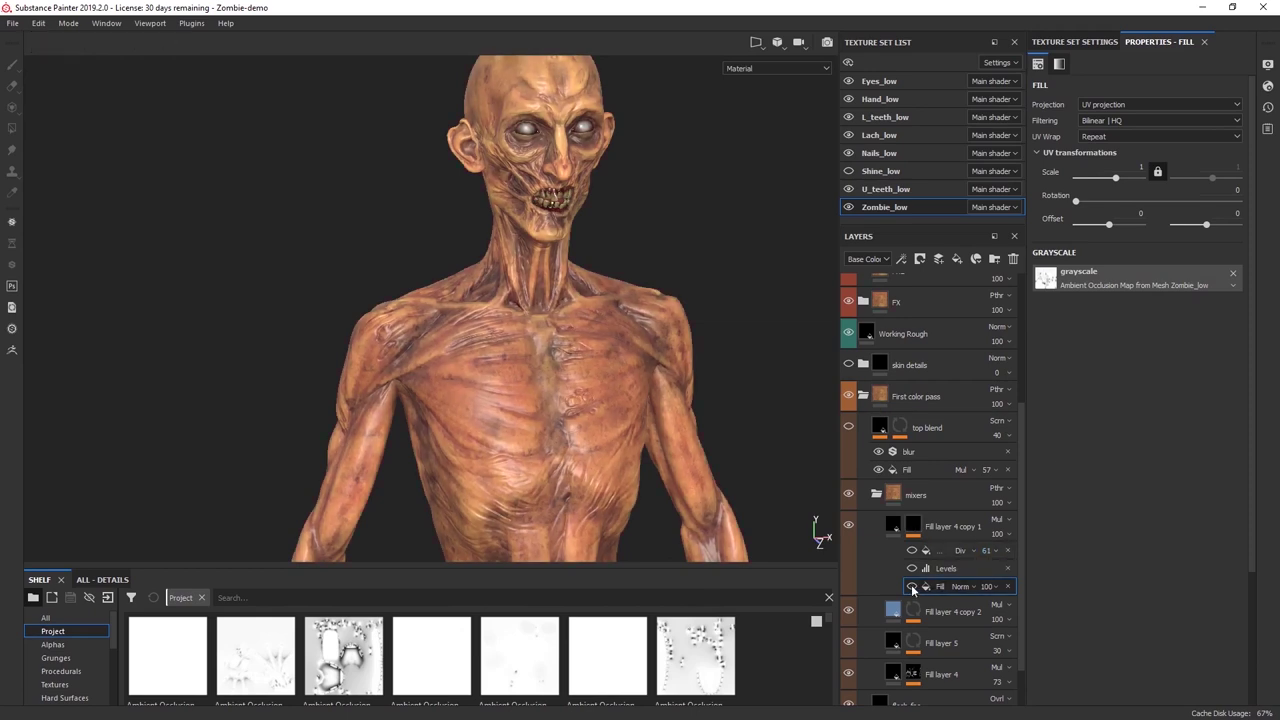
left_click(911, 587)
left_click(911, 587)
left_click(911, 587)
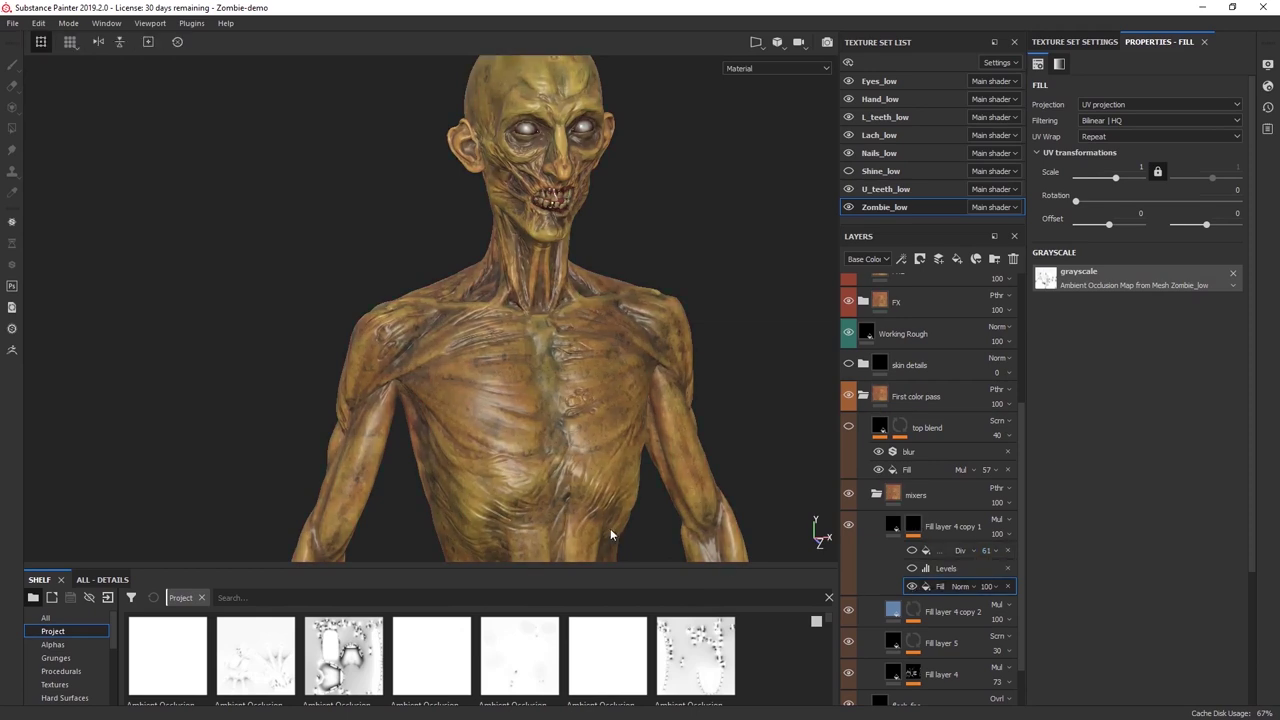
left_click_drag(487, 421, 521, 402, "alt")
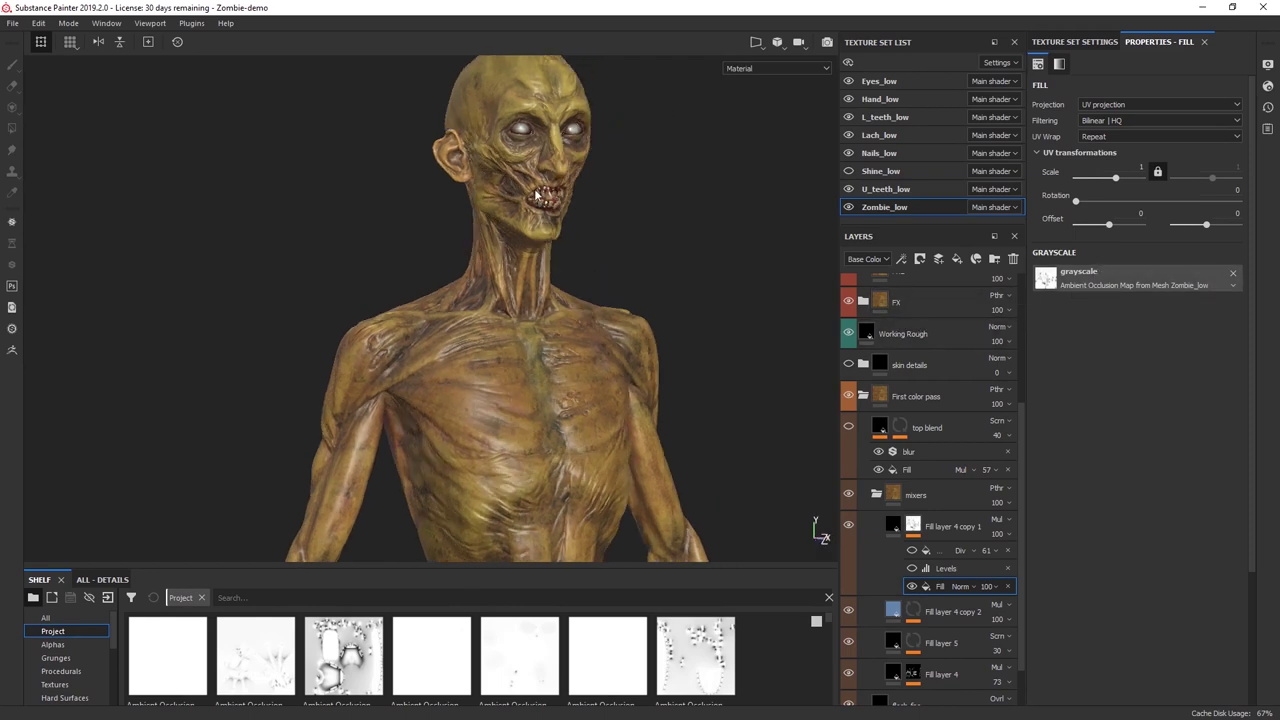
left_click_drag(454, 346, 521, 411, "alt")
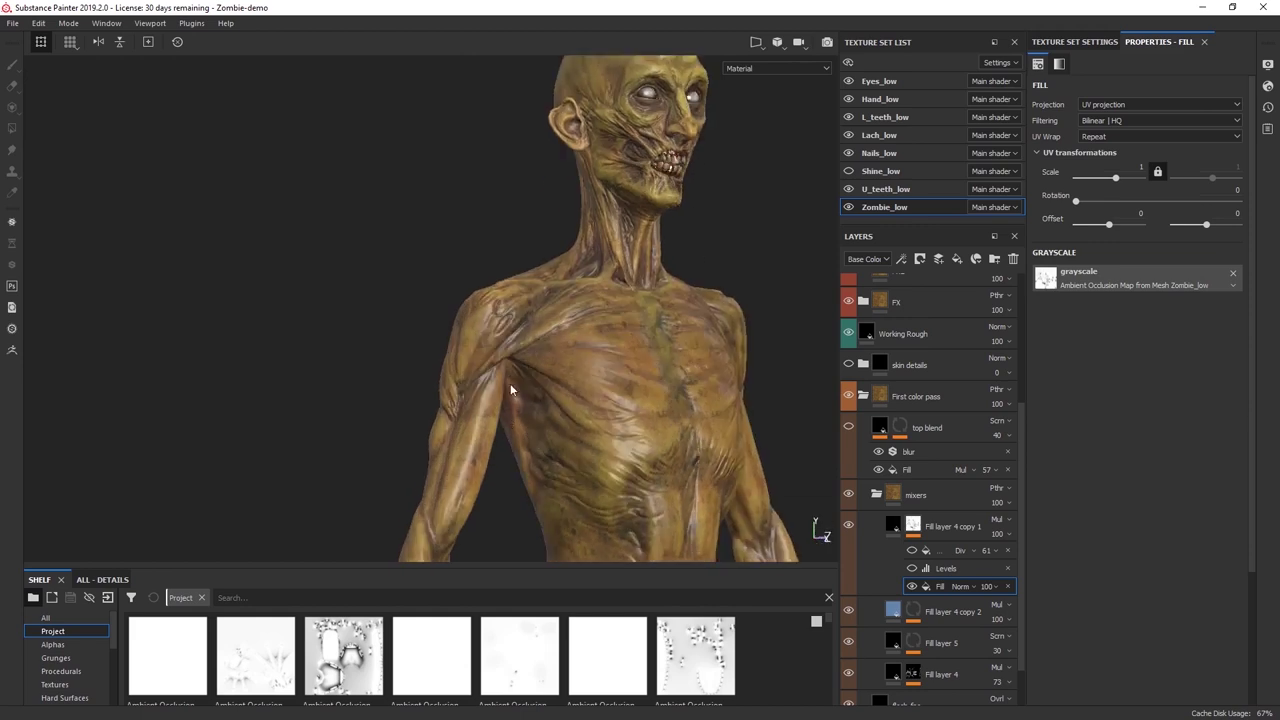
Compare the zombie's skin with Fill layer 4 copy 1 hidden and shown, checking the upper body from the front.
left_click(848, 526)
left_click(848, 526)
left_click(848, 526)
left_click(848, 526)
left_click_drag(721, 426, 592, 411, "alt")
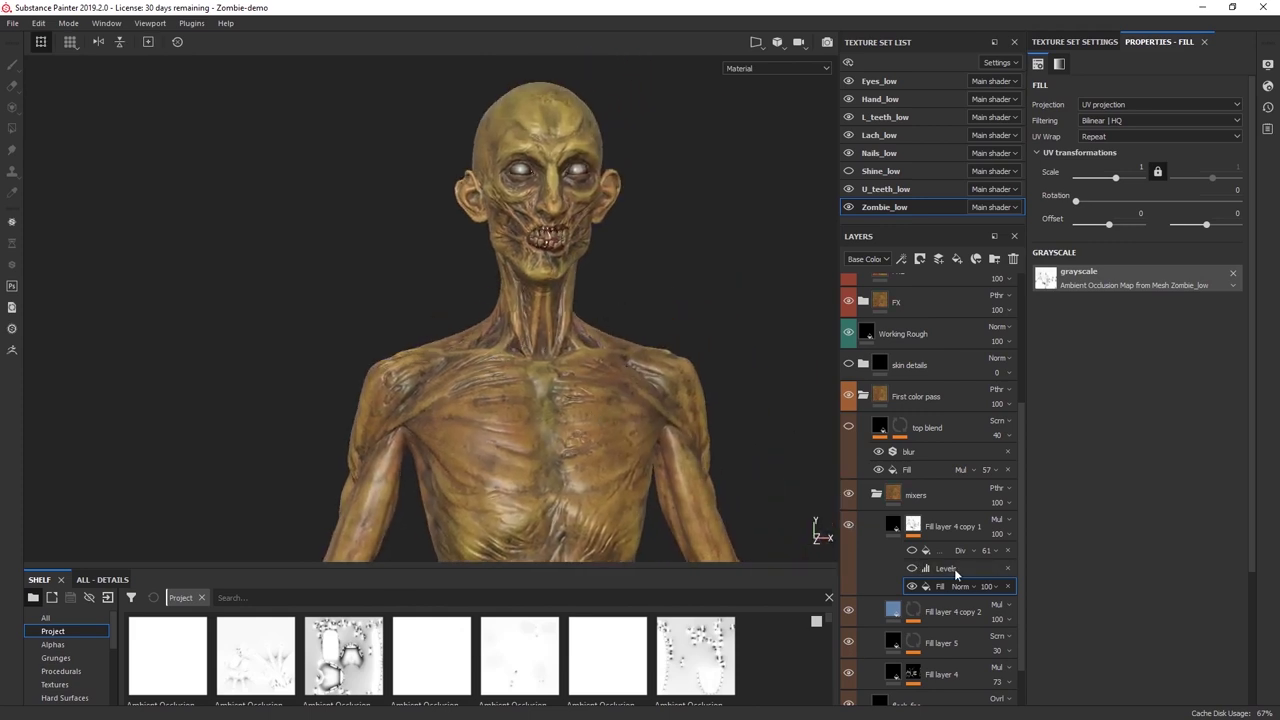
Turn the Levels effect back on in the mask of Fill layer 4 copy 1 and set its midtone to 4.824.
left_click(911, 568)
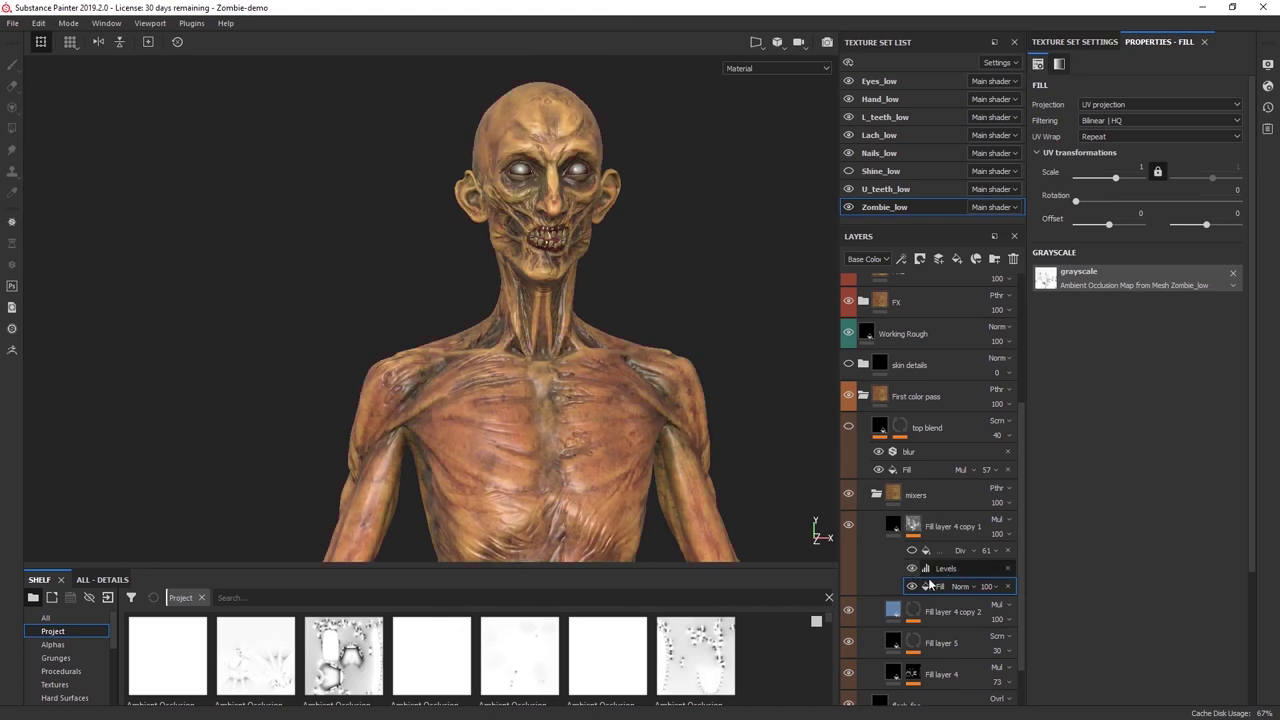
left_click(952, 569)
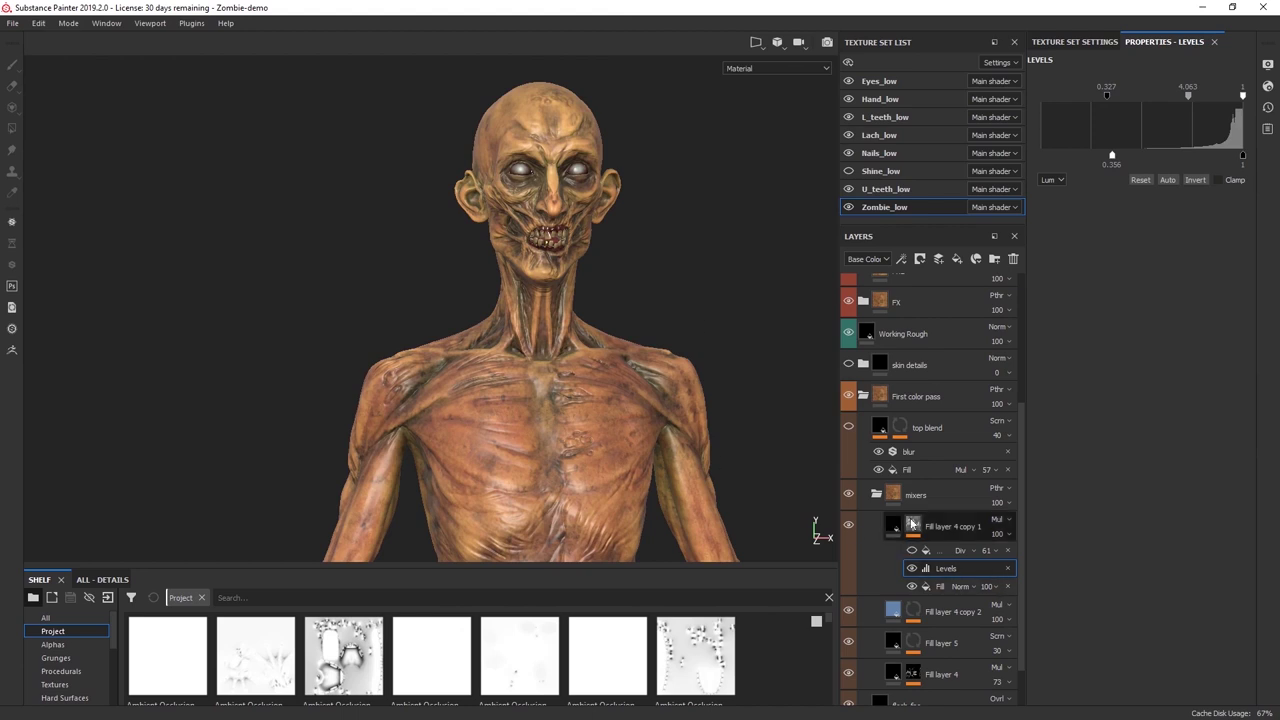
left_click_drag(687, 310, 607, 351, "alt")
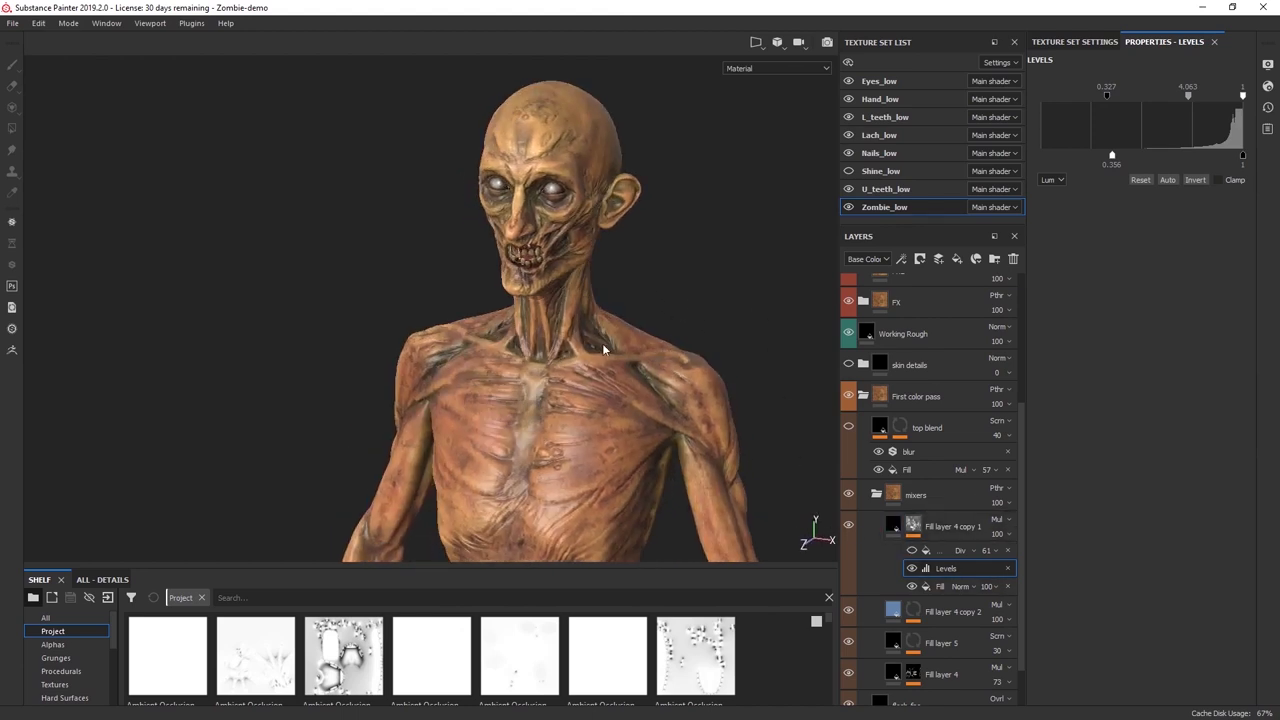
left_click_drag(531, 268, 466, 272, "alt")
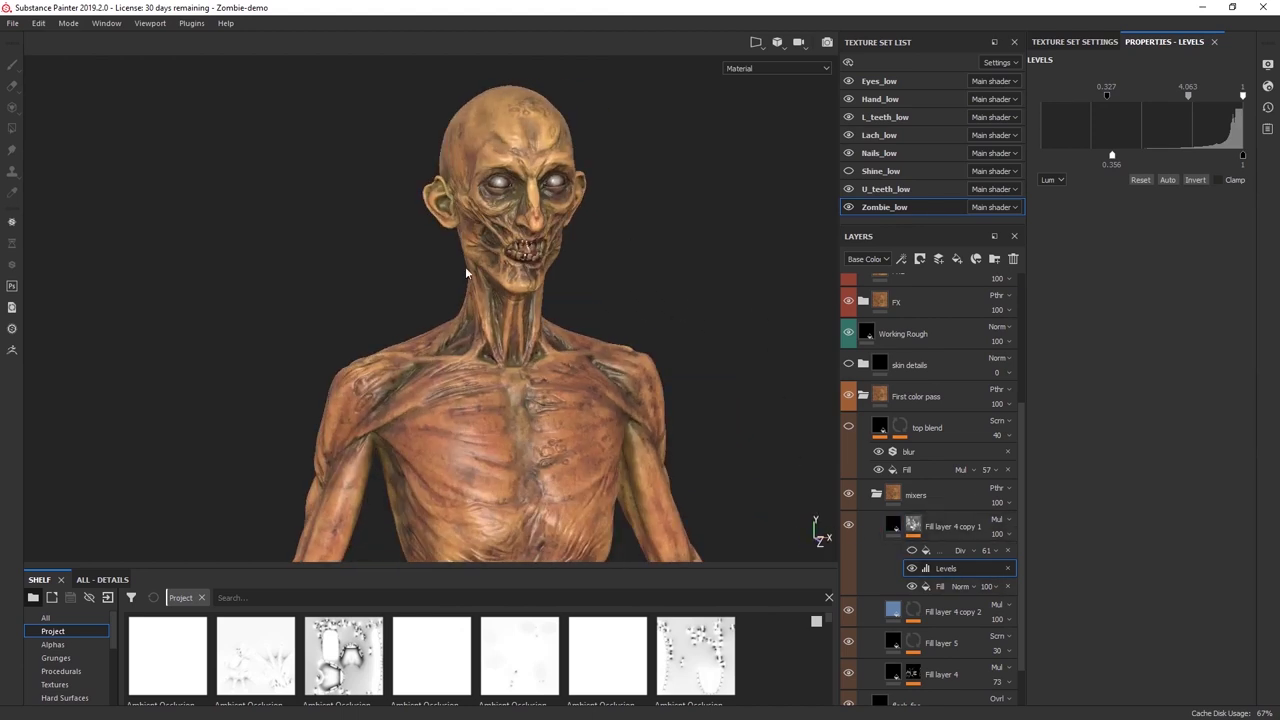
left_click_drag(402, 209, 672, 242, "alt")
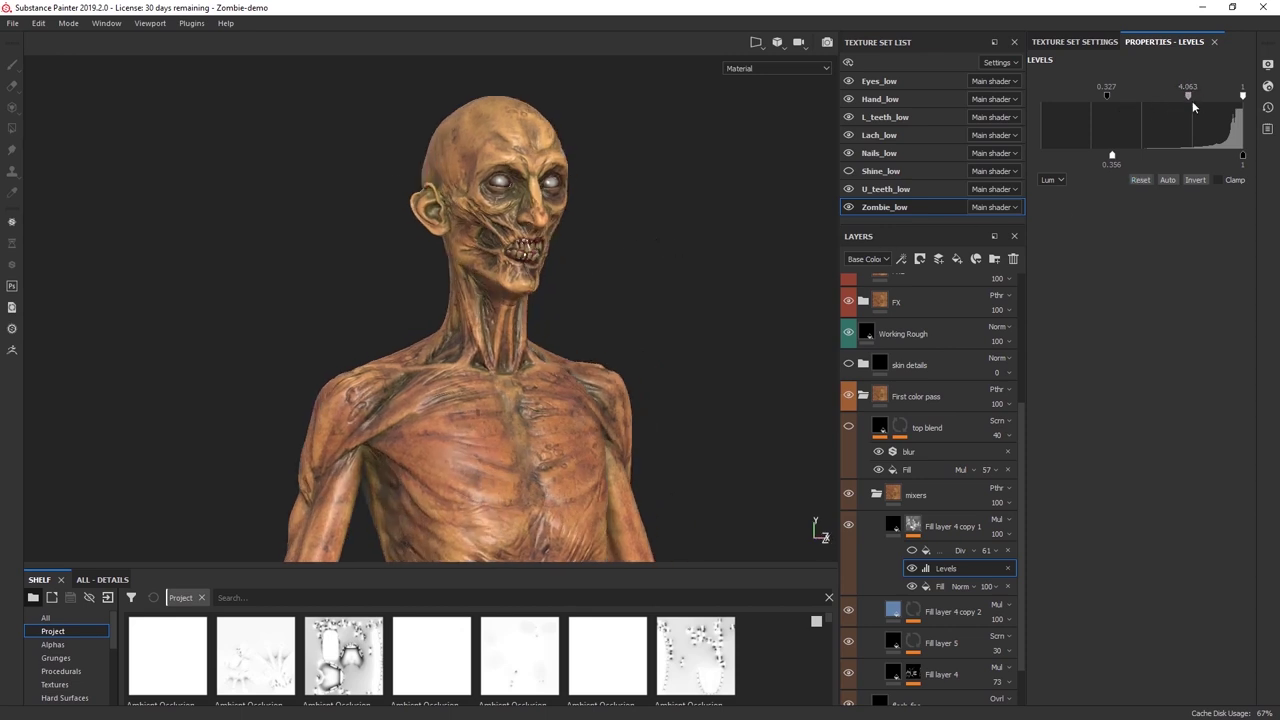
mouse_move(1189, 97)
left_mouse_down()
mouse_move(1131, 97)
mouse_move(1257, 97)
mouse_move(1192, 94)
left_mouse_up()
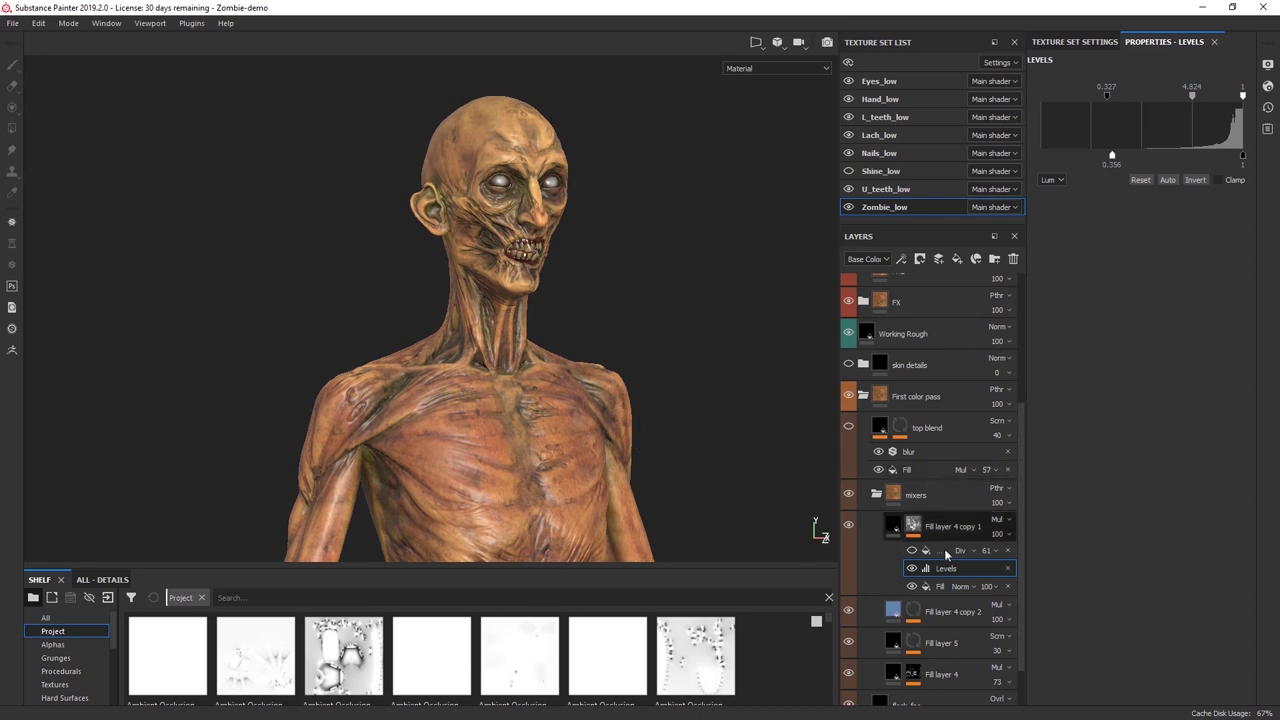
Turn the Divide fill back on in the mask of Fill layer 4 copy 1 and select it.
left_click_drag(691, 366, 542, 331, "alt")
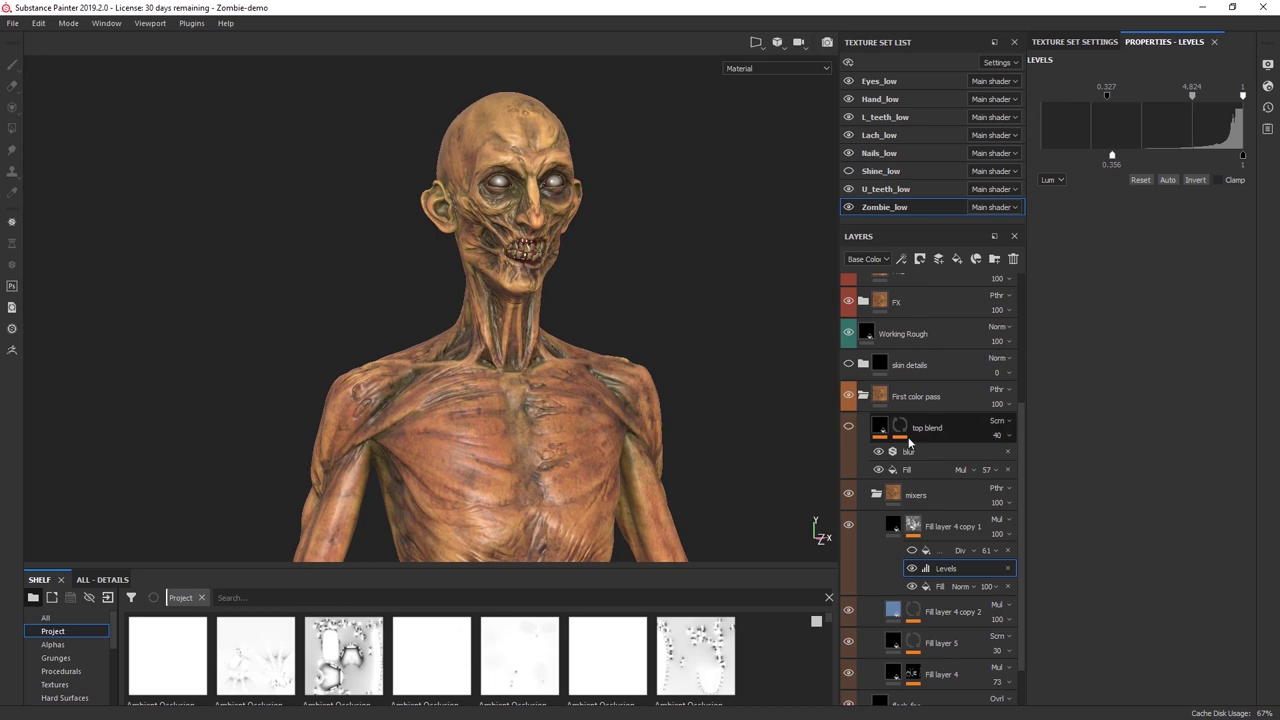
left_click_drag(550, 328, 680, 395, "alt")
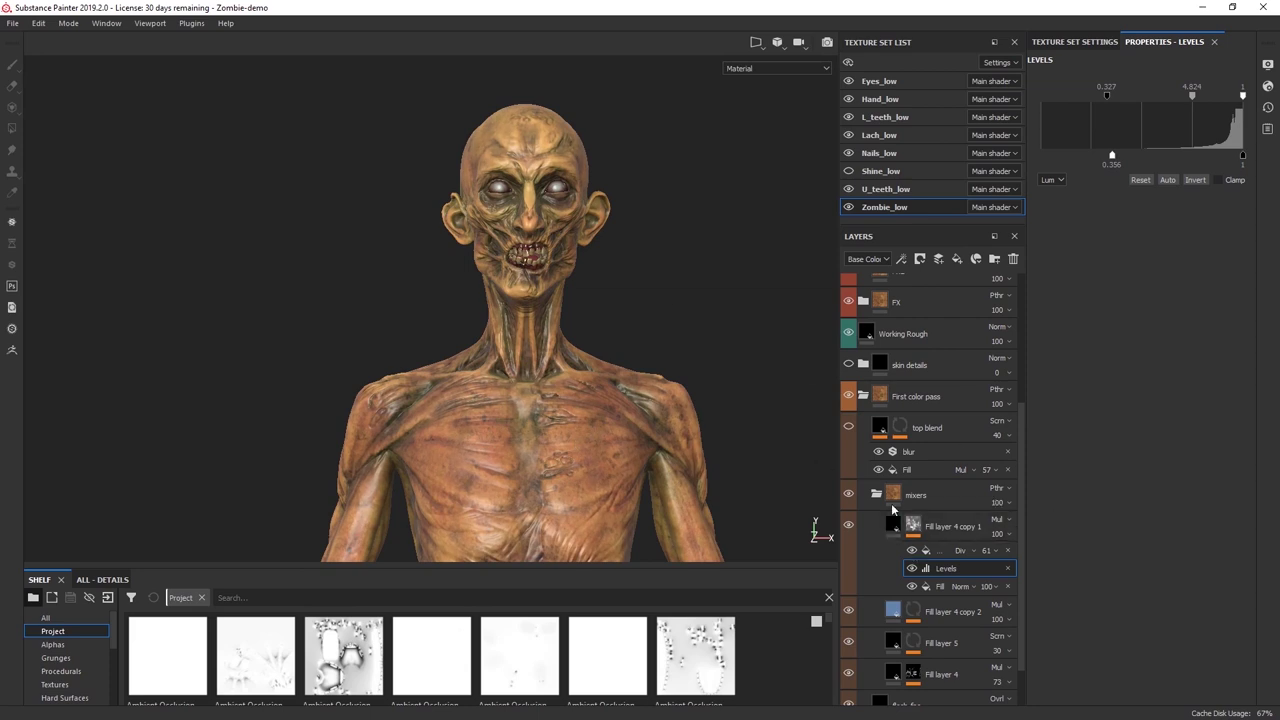
left_click(926, 553)
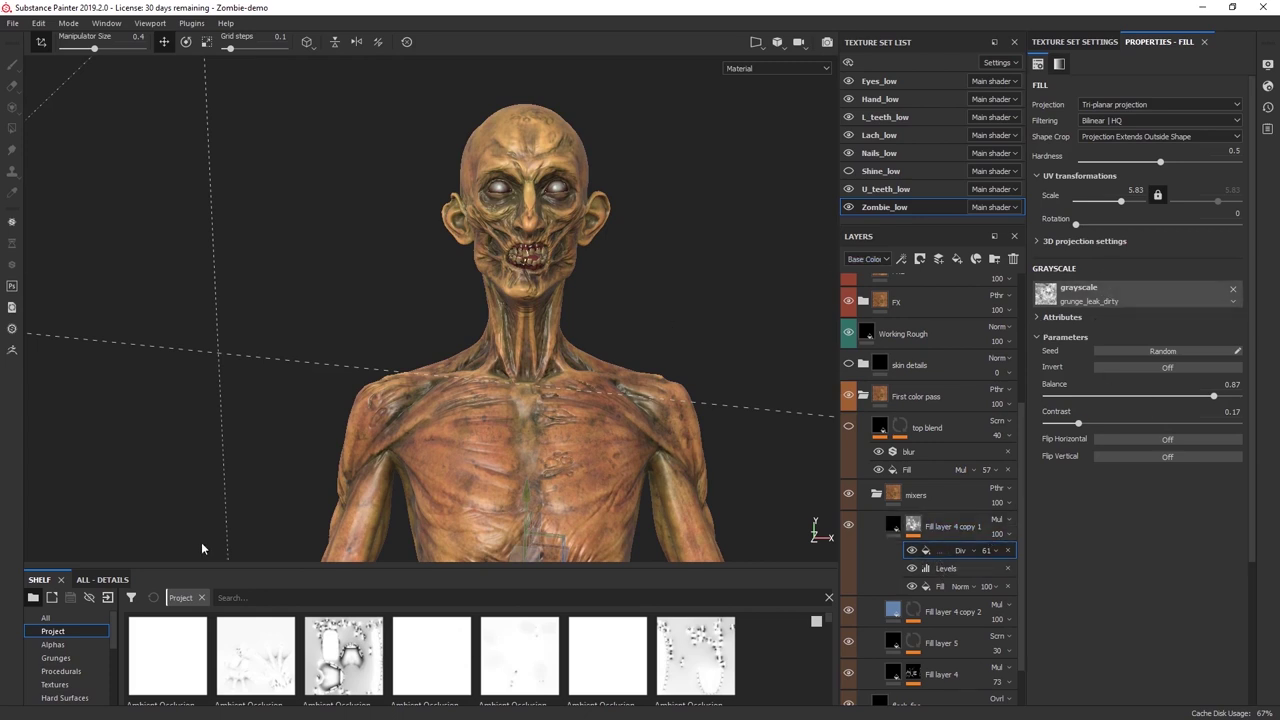
Browse the shelf's Grunges for textures suited to the mask fill.
left_click(70, 658)
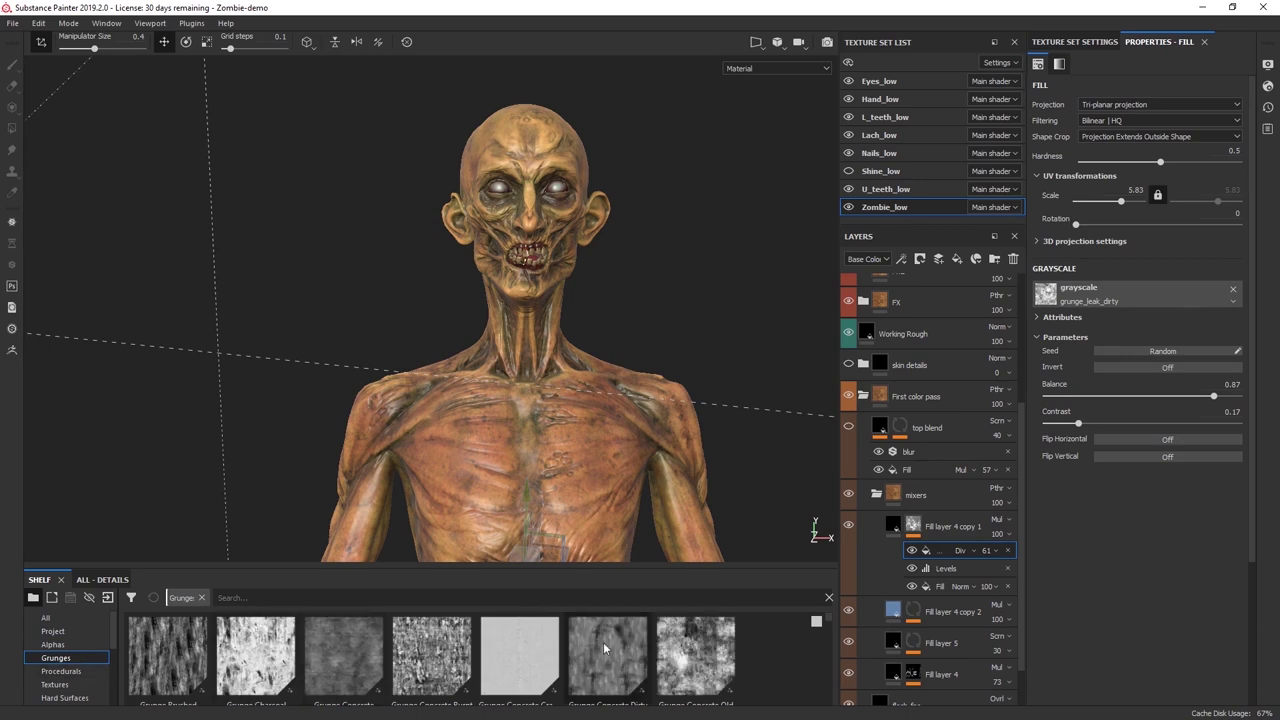
scroll(778, 633, "down", 2)
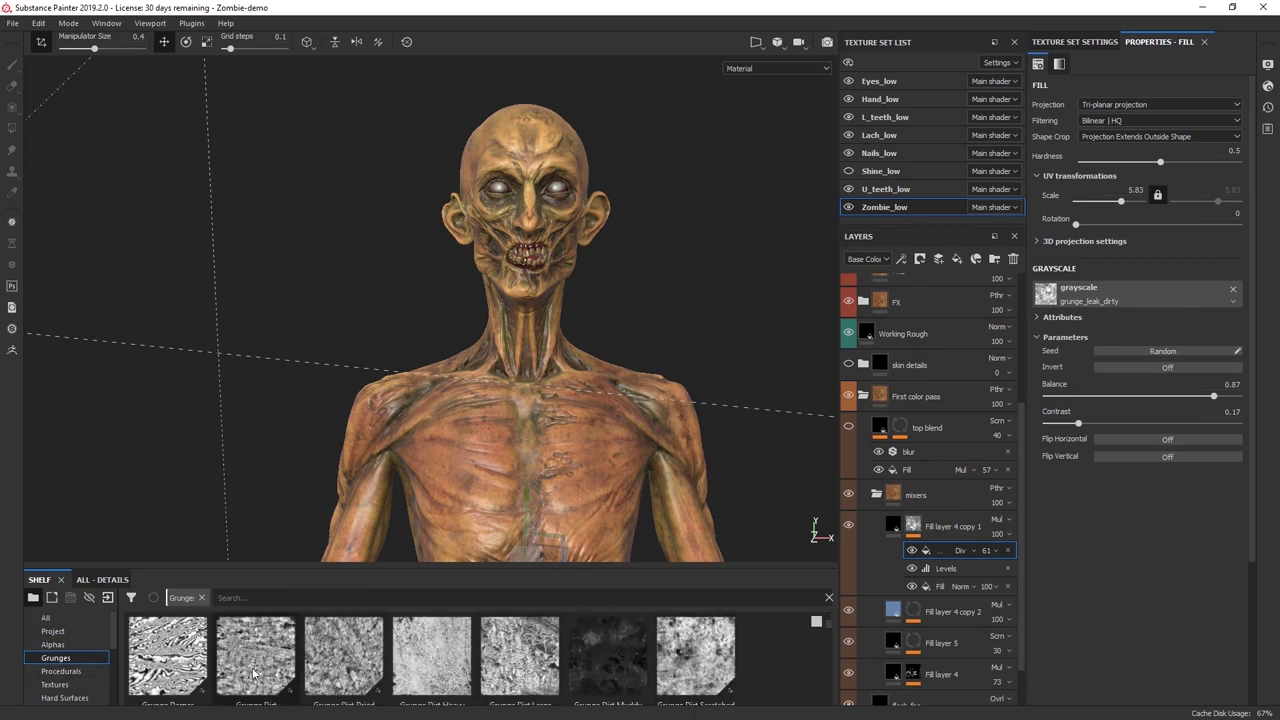
scroll(638, 640, "down", 2)
scroll(606, 650, "up", 4)
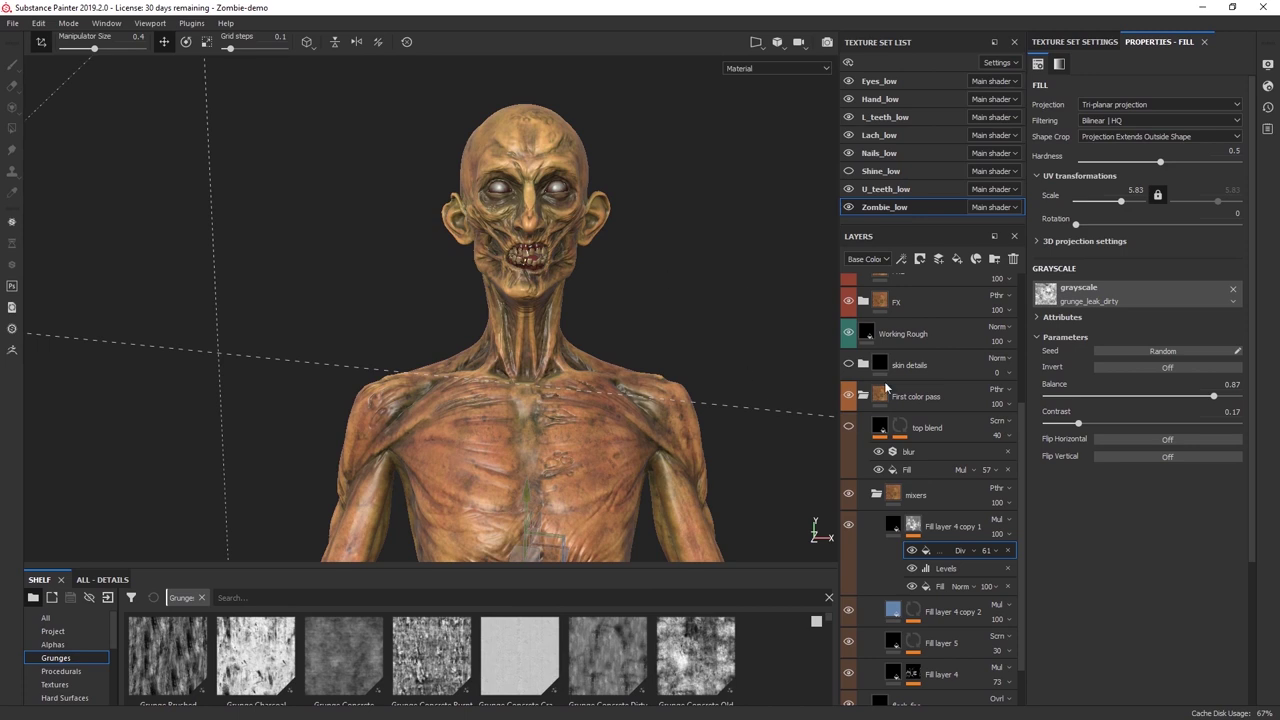
Show the 3D and 2D views side by side to examine the skin's UV layout, and return to the 3D-only view.
left_click(758, 43)
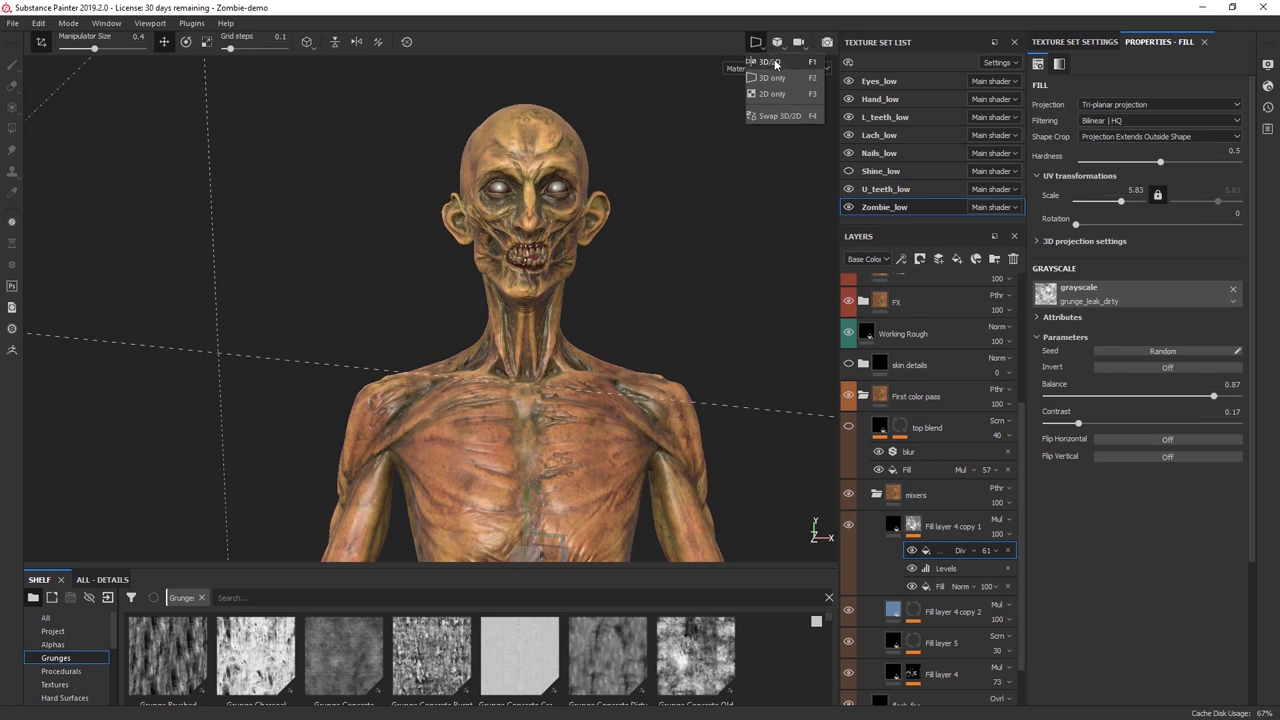
left_click(774, 60)
scroll(682, 285, "down", 3)
right_click_drag(686, 271, 636, 269, "alt")
scroll(636, 268, "down", 3)
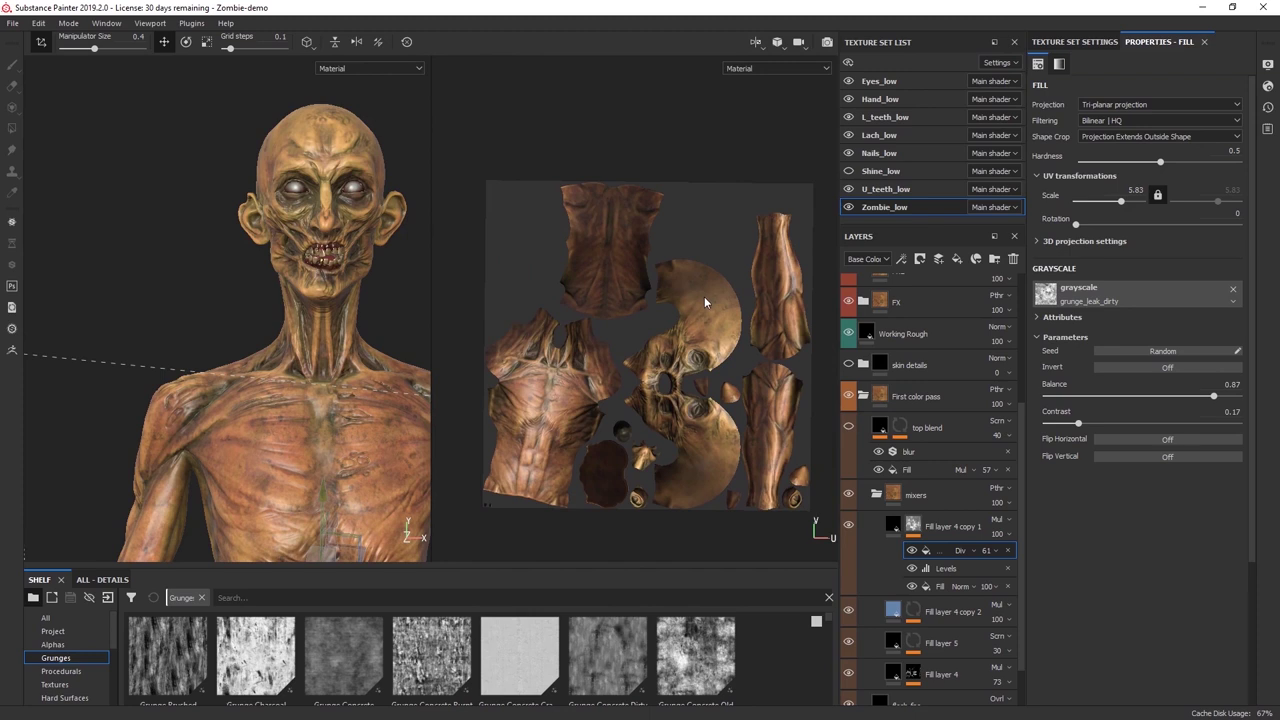
scroll(690, 352, "up", 1)
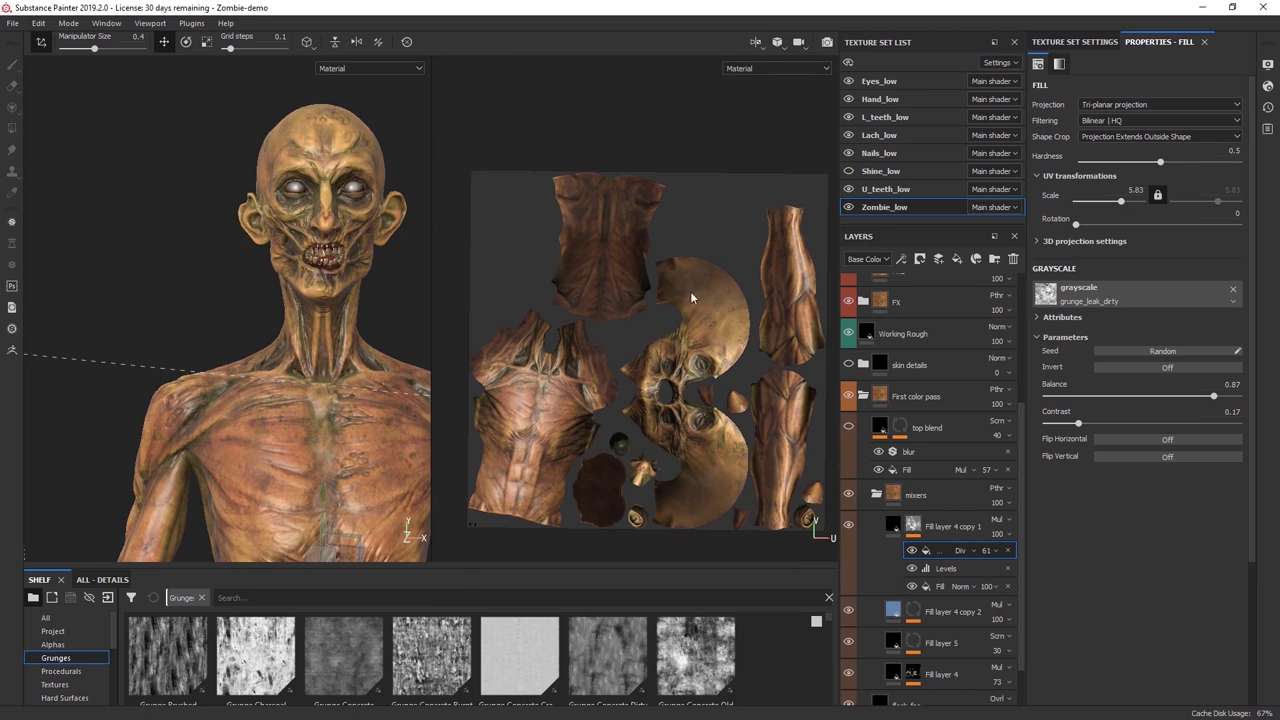
left_click(759, 41)
left_click(771, 77)
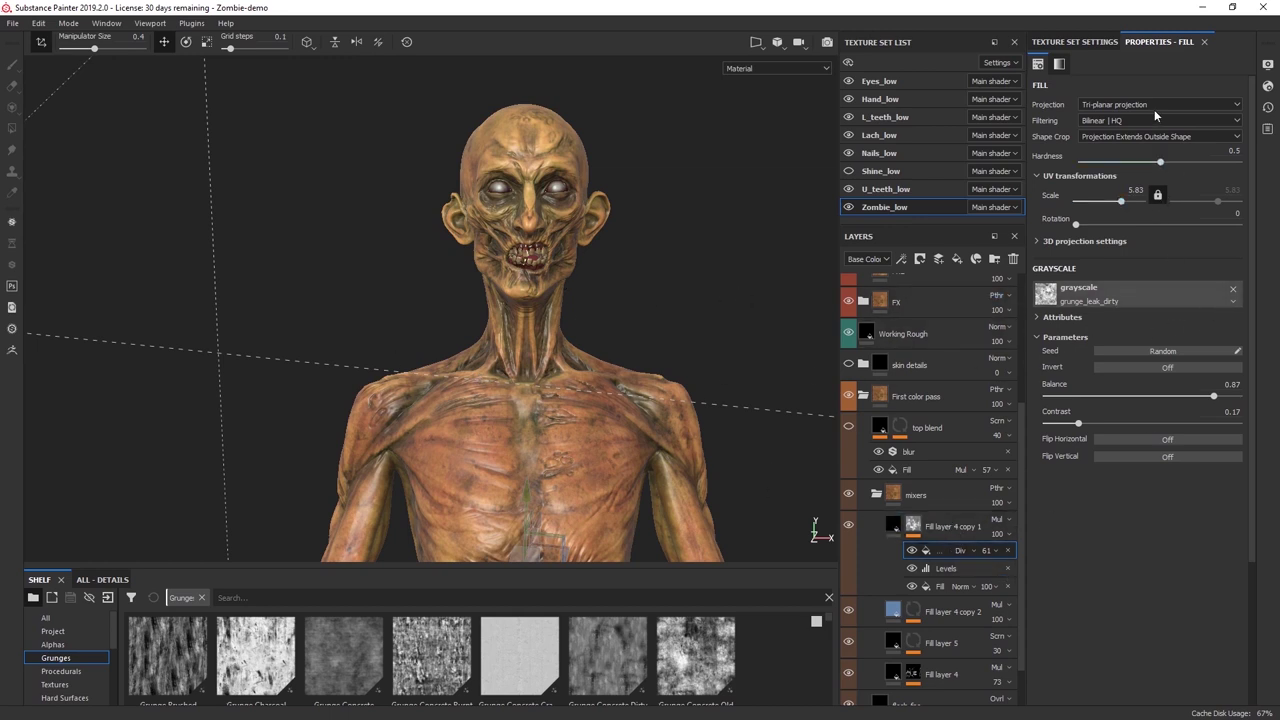
Compare the skin with the grunge_leak_dirty Divide fill hidden and shown, and check its blend mode options without changing them.
left_click_drag(594, 466, 700, 374, "alt")
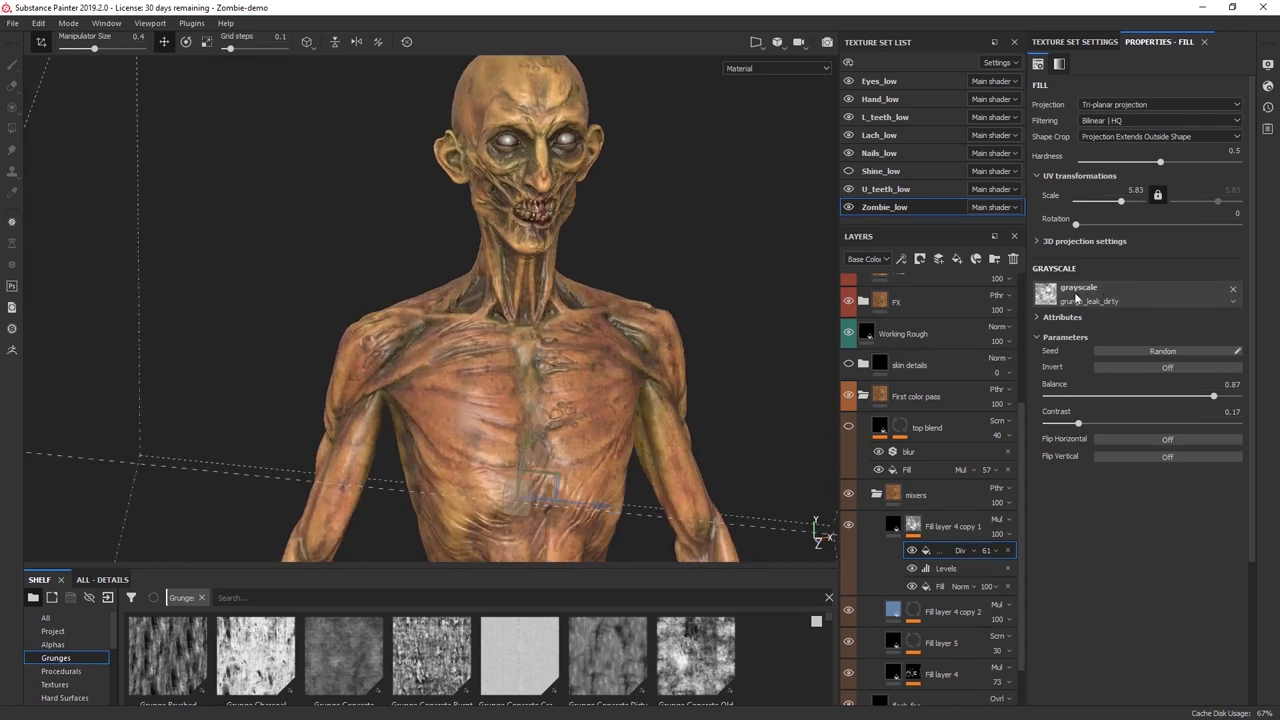
left_click(911, 550)
left_click(911, 550)
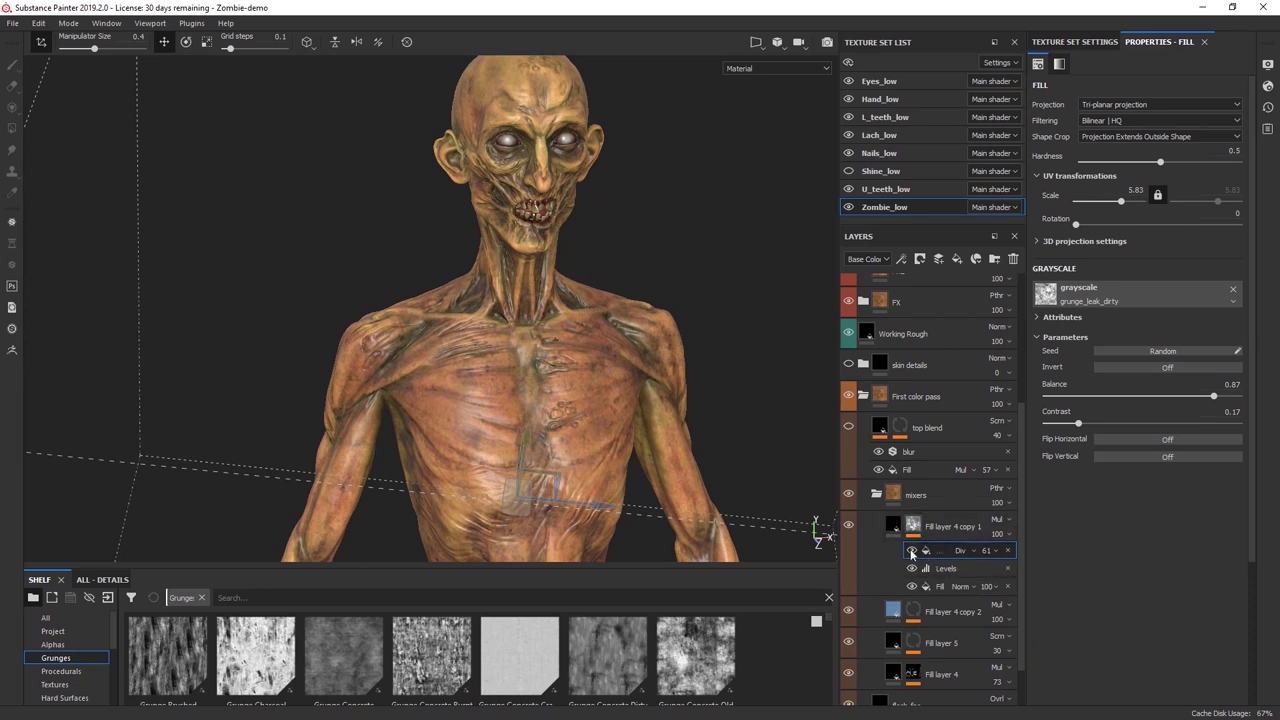
left_click(911, 551)
left_click(911, 552)
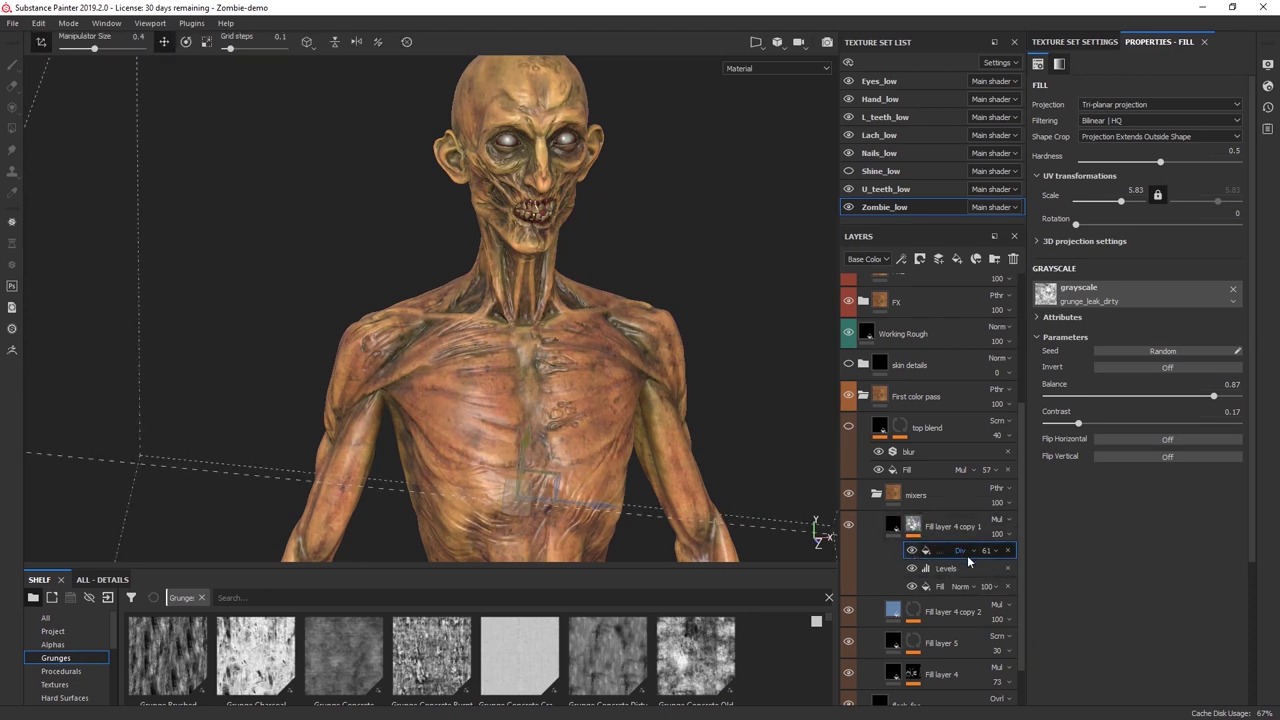
left_click(911, 553)
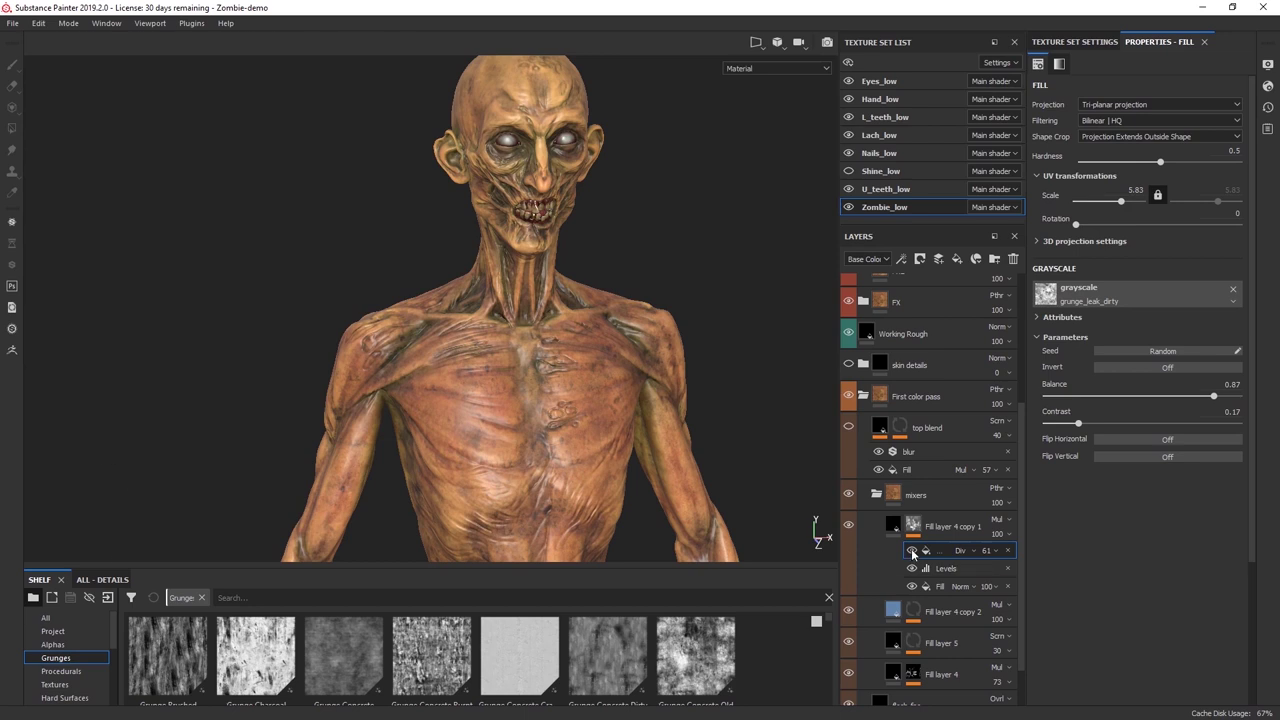
left_click(911, 551)
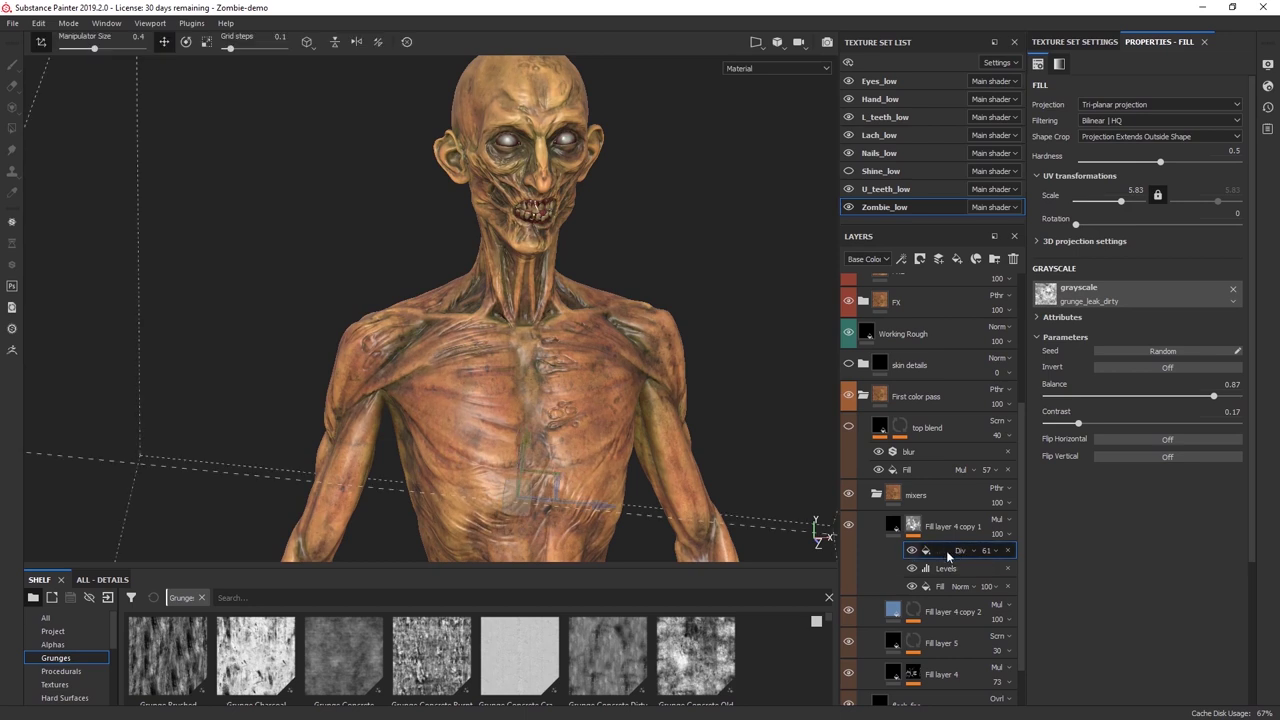
left_click(972, 551)
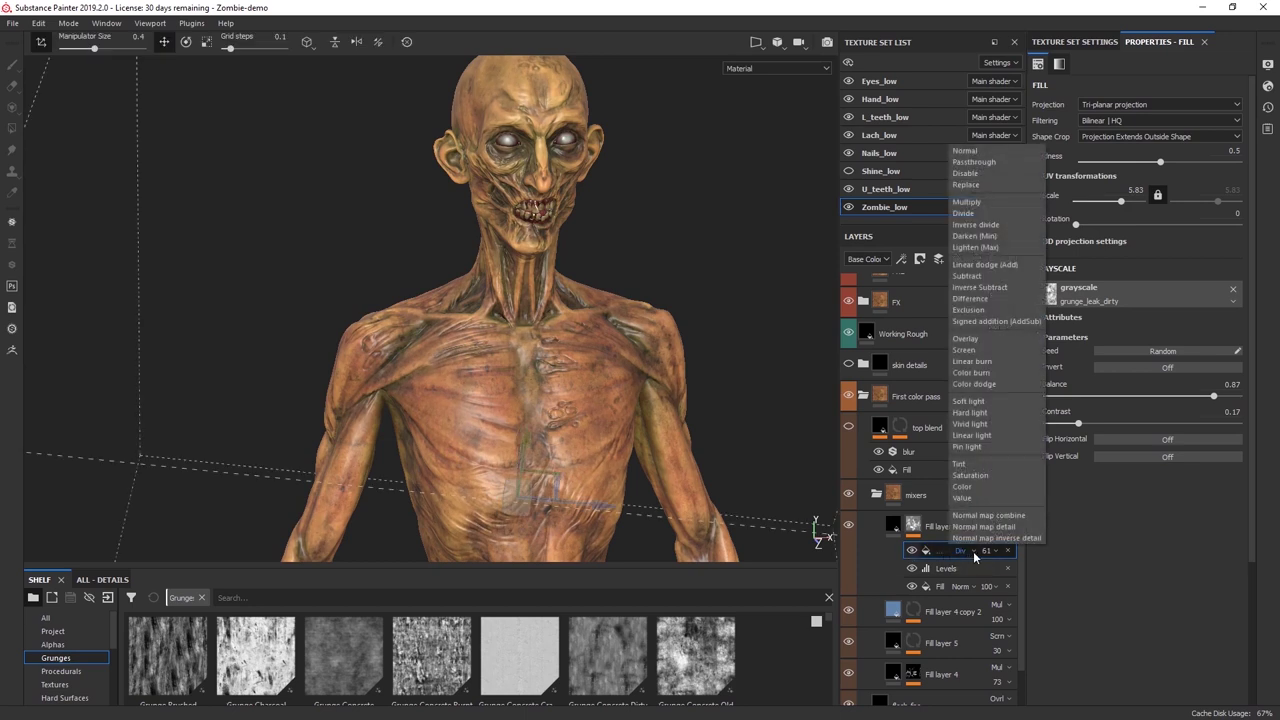
left_click(1164, 556)
mouse_move(704, 370)
left_mouse_down("alt")
mouse_move(666, 352)
mouse_move(684, 360)
left_mouse_up("alt")
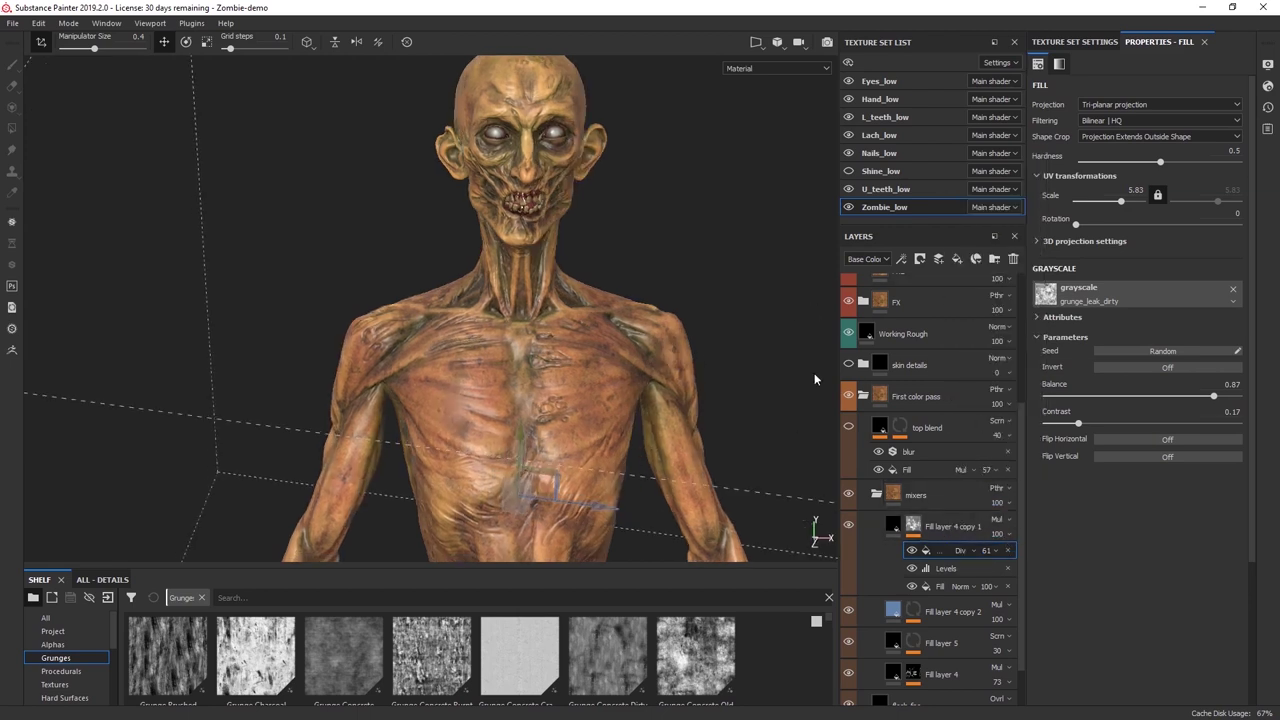
Select Fill layer 4 copy 1, close its mask effects and collapse the mixers folder.
left_click(893, 528)
left_click(913, 527)
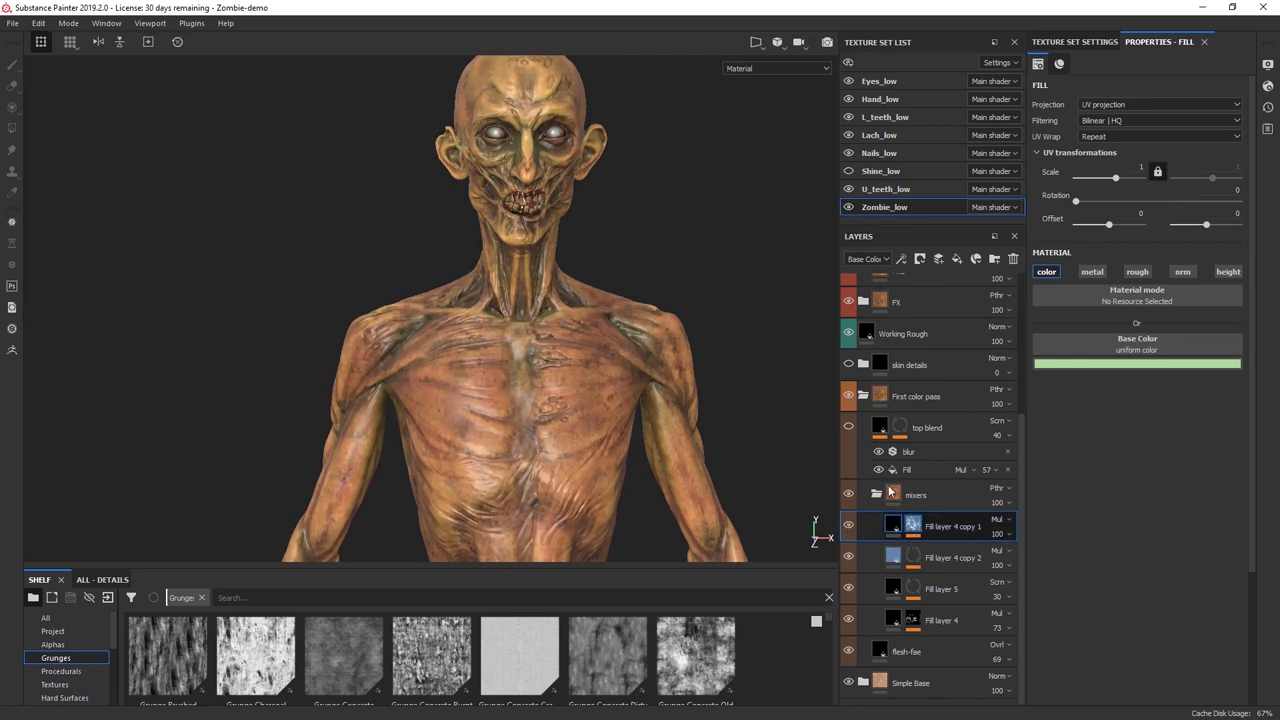
left_click(876, 494)
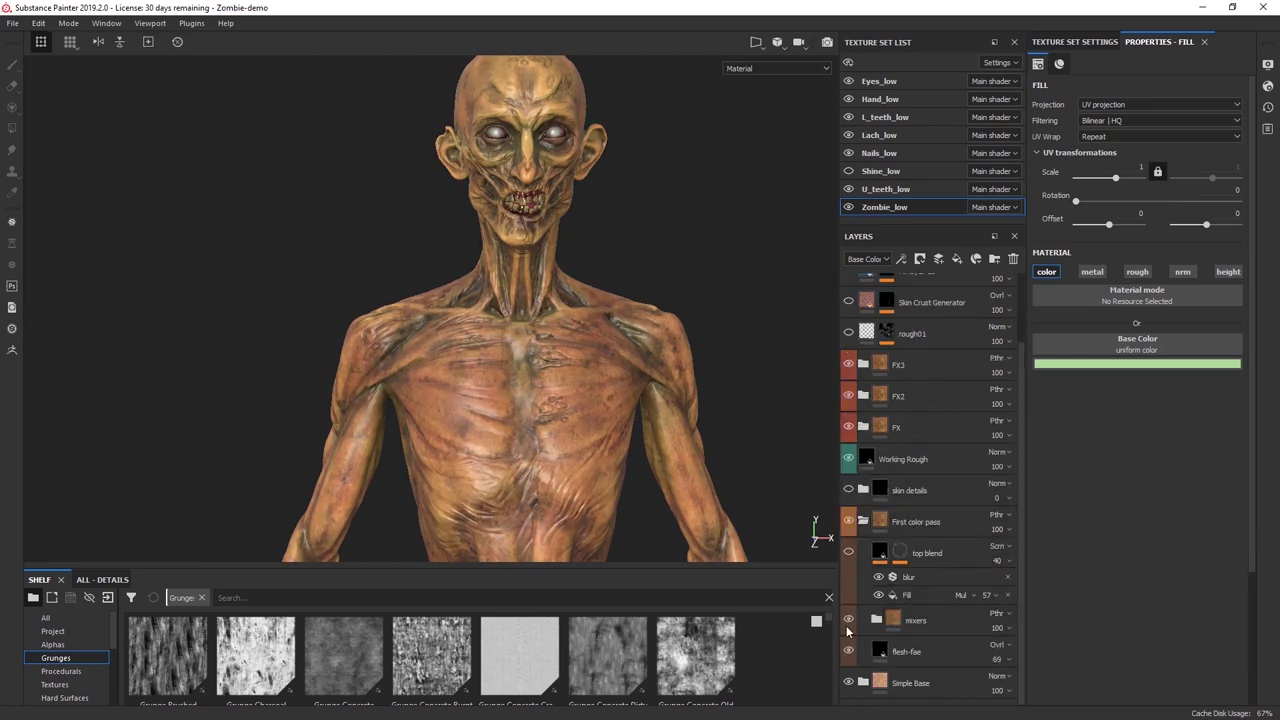
Compare the skin with the mixers folder hidden and shown, examining the head and torso.
left_click(940, 624)
left_click(848, 621)
left_click(849, 621)
left_click(849, 621)
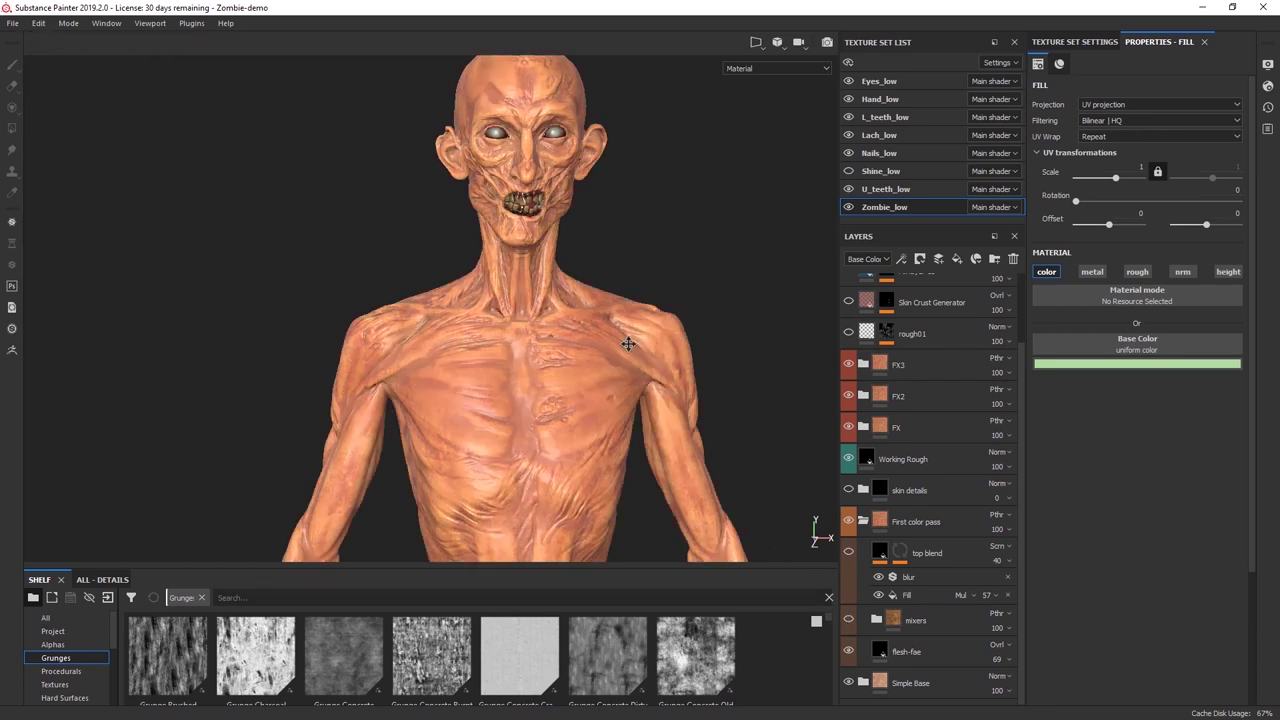
middle_click_drag(628, 343, 618, 370, "alt")
right_click_drag(595, 337, 600, 362, "alt")
middle_click_drag(600, 362, 587, 348, "alt")
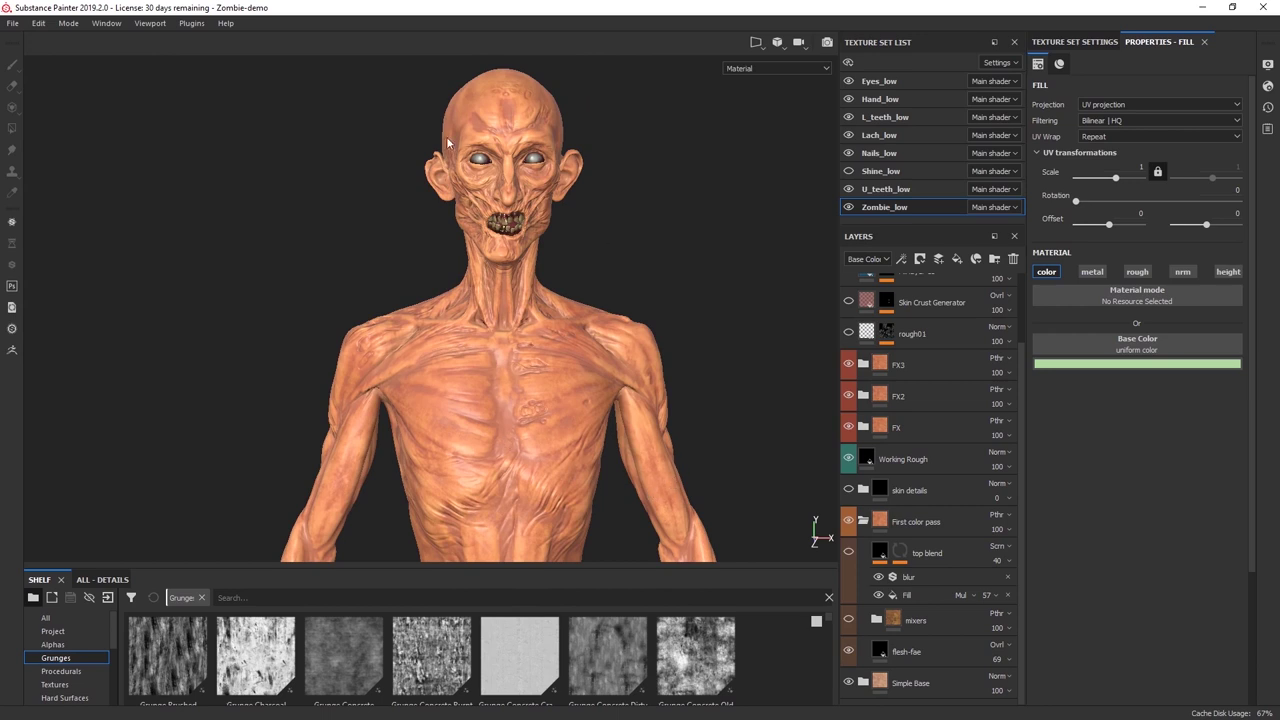
left_click(852, 620)
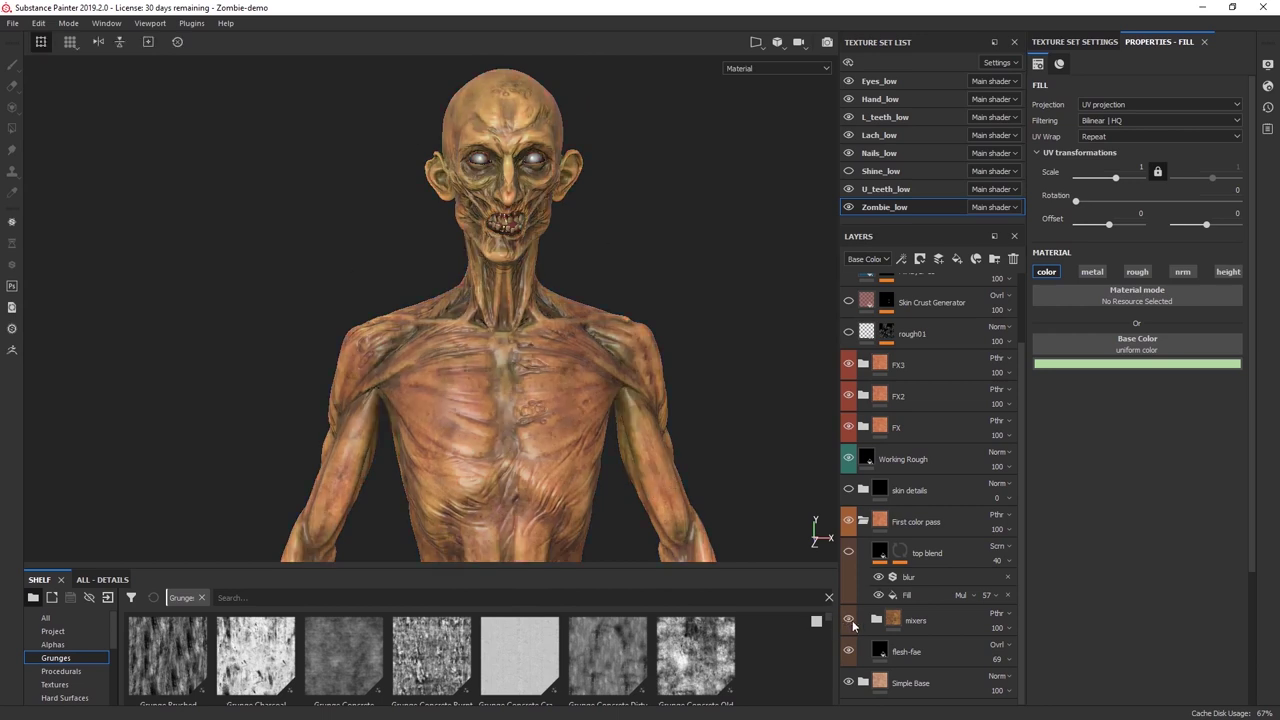
left_click(852, 620)
left_click(852, 620)
left_click_drag(475, 217, 356, 236, "alt")
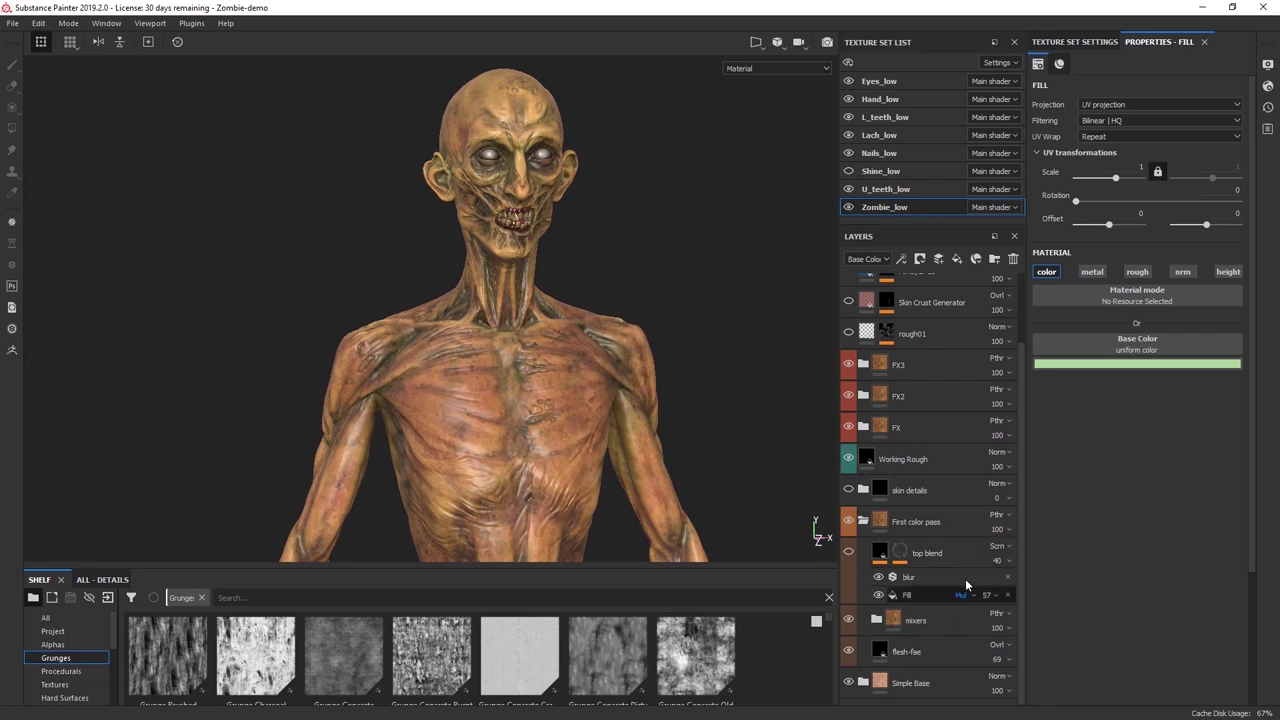
Select the First color pass folder, then collapse and reopen it to review its layers.
left_click(878, 520)
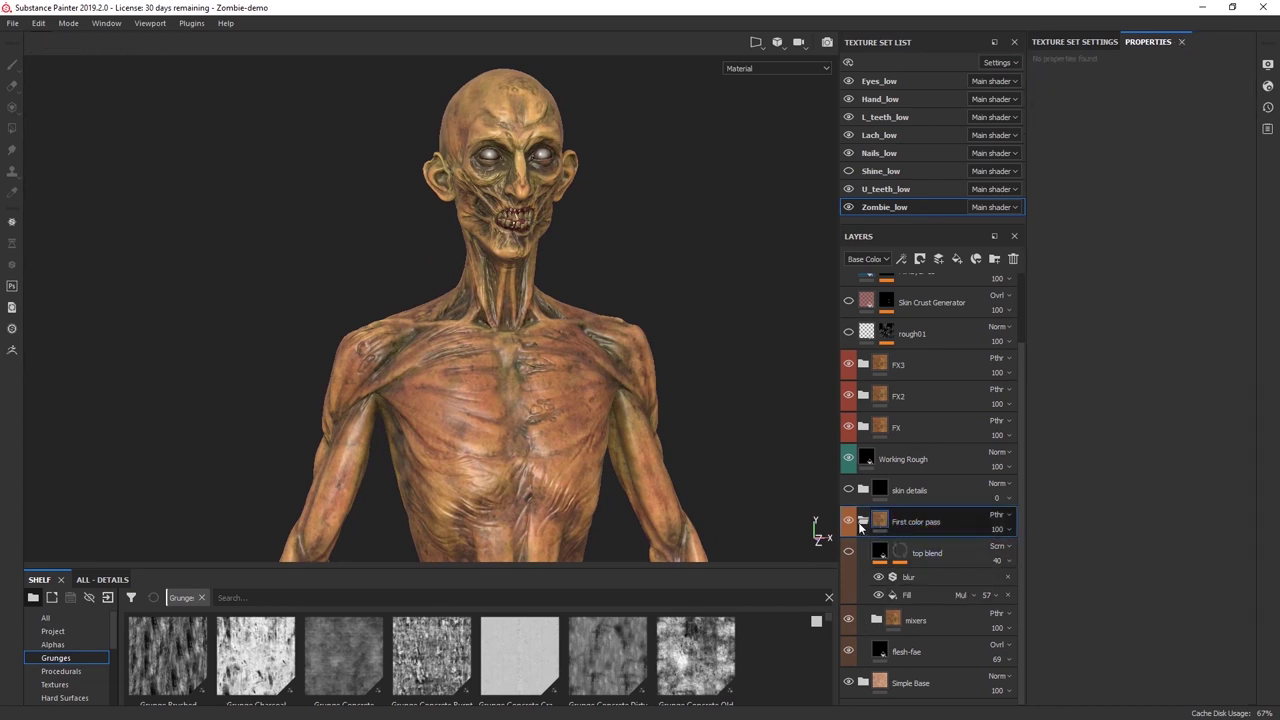
left_click(862, 521)
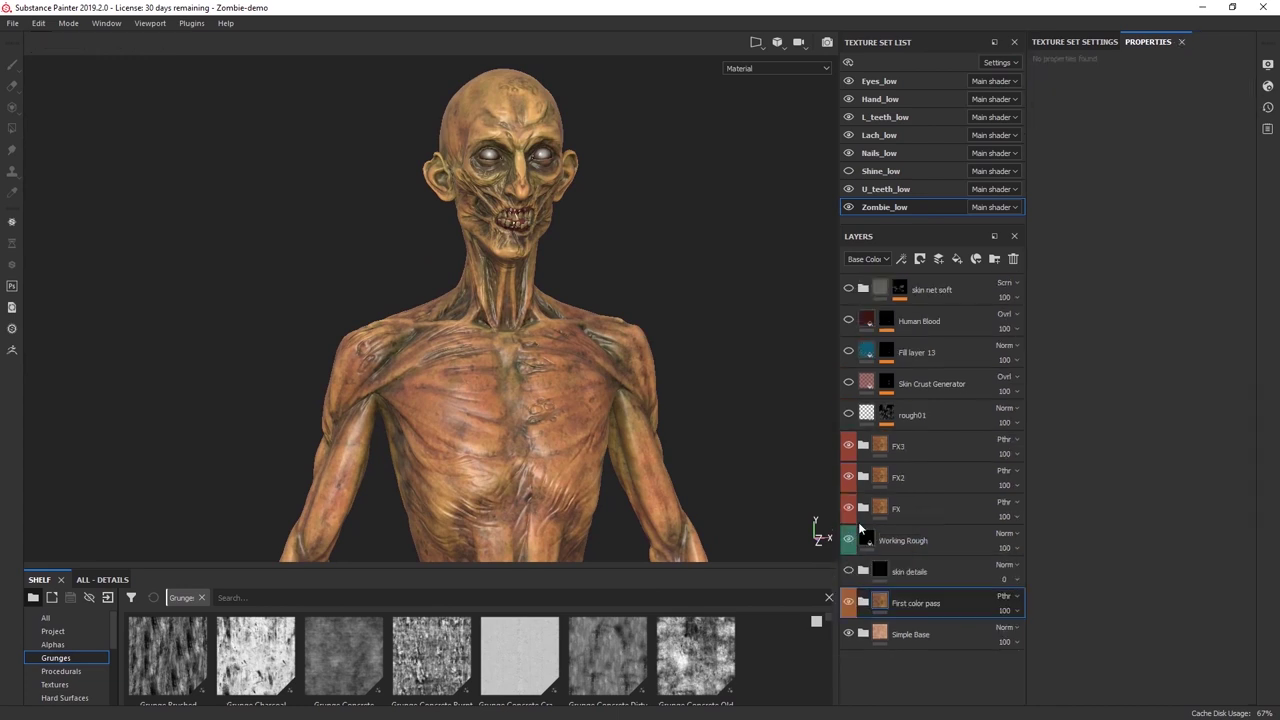
left_click(863, 602)
scroll(880, 615, "down", 1)
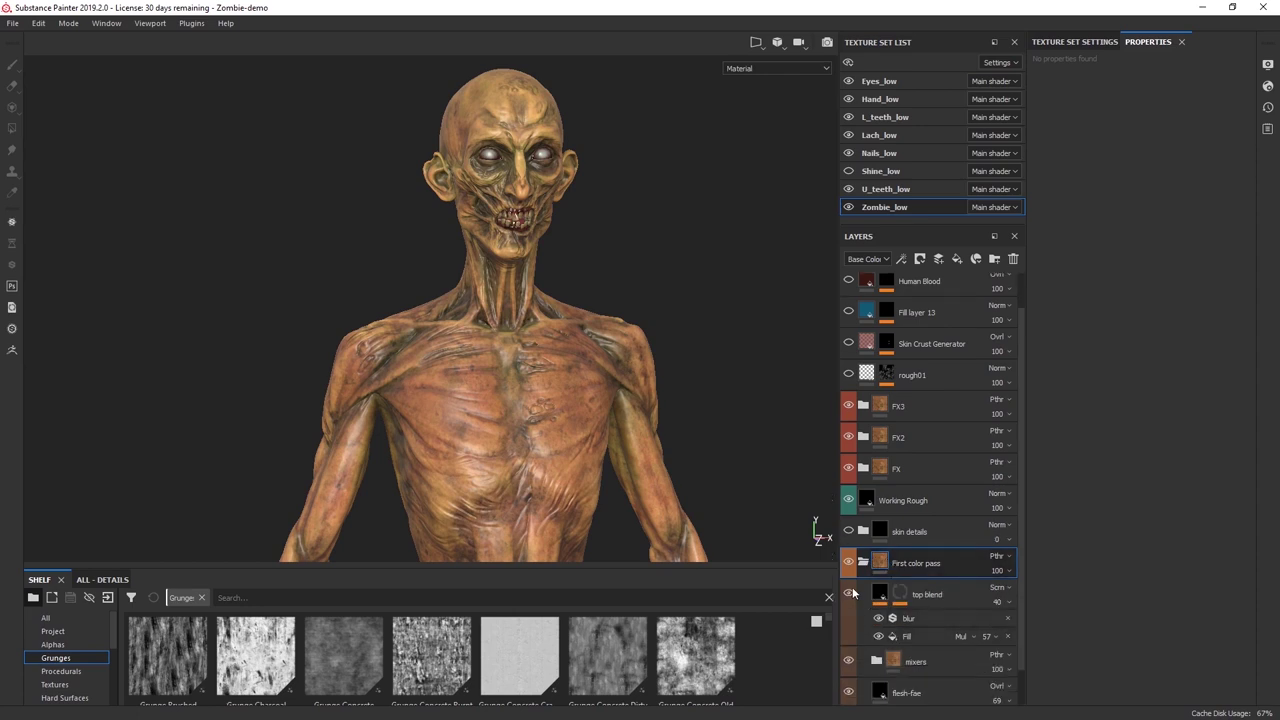
scroll(929, 610, "down", 1)
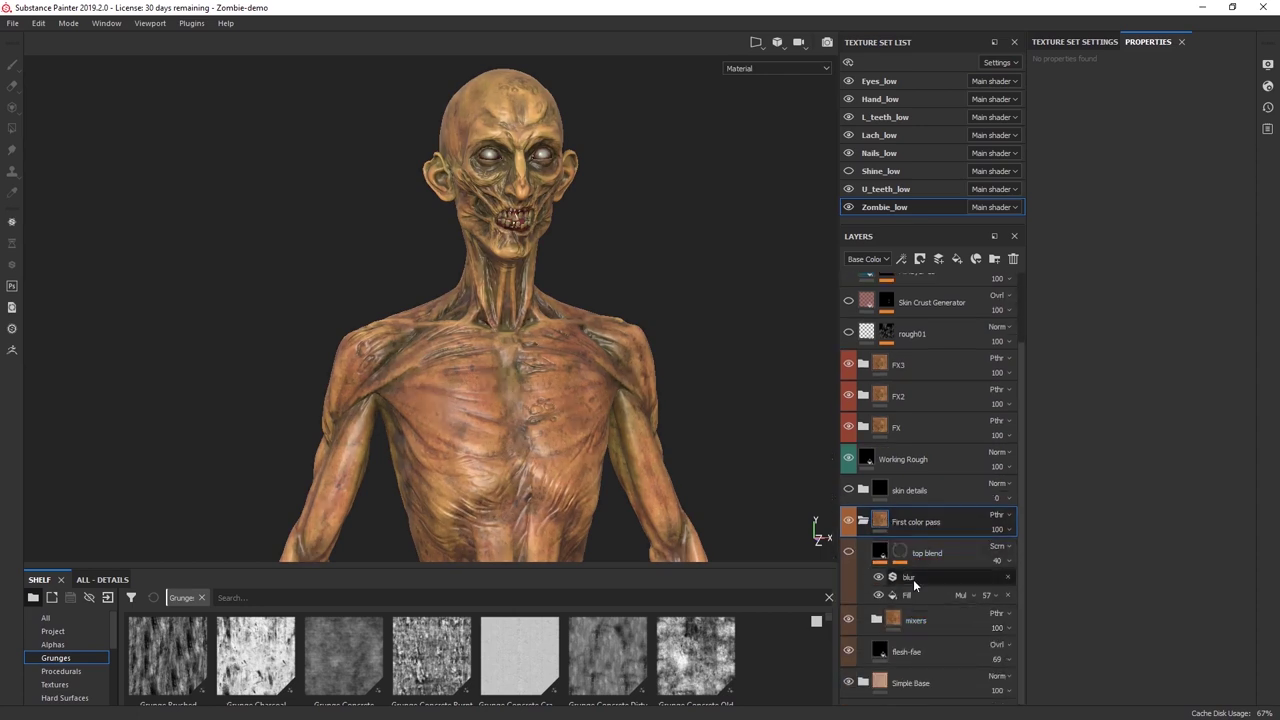
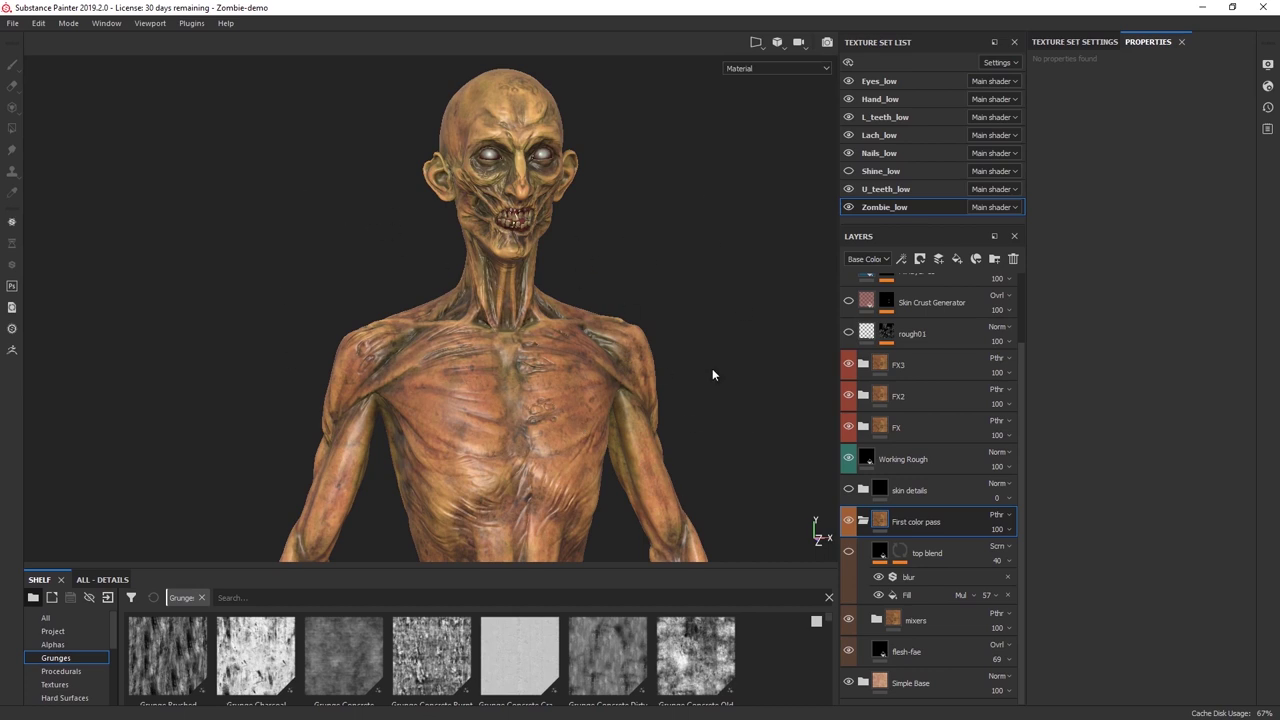
Show the top blend layer in the First color pass folder and select its fill content.
left_click(877, 555)
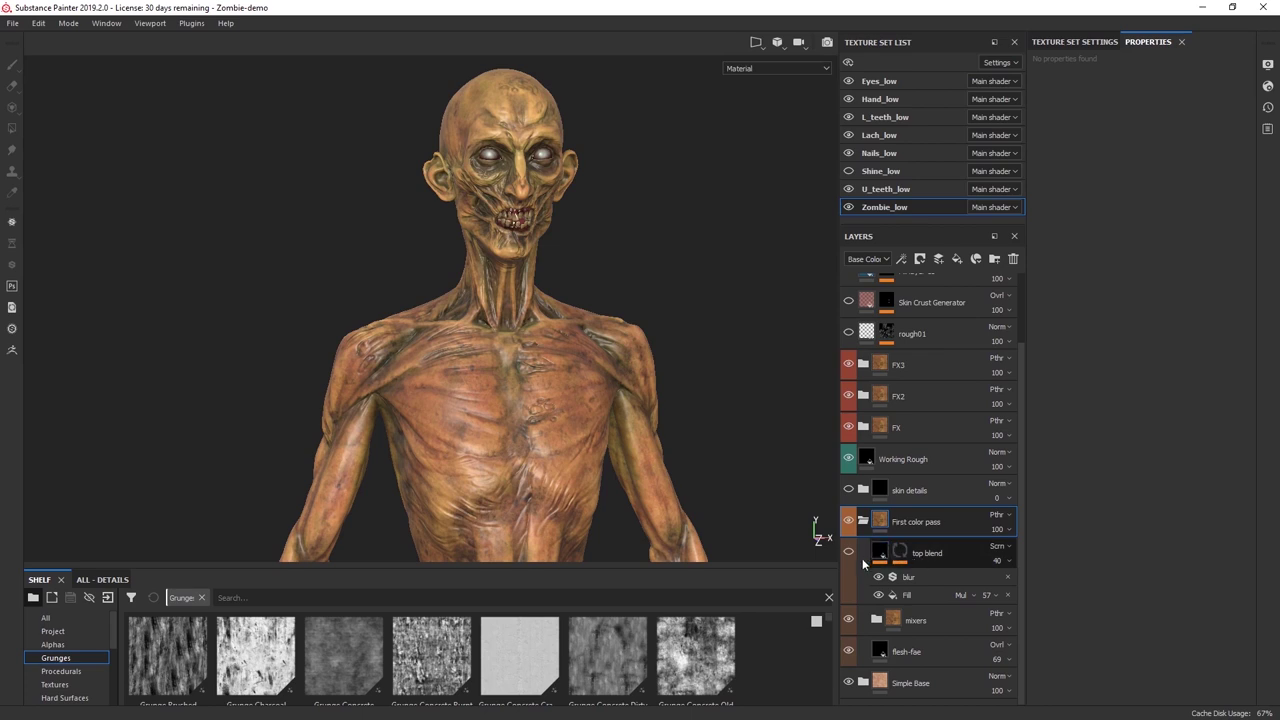
left_click(848, 552)
left_click(880, 553)
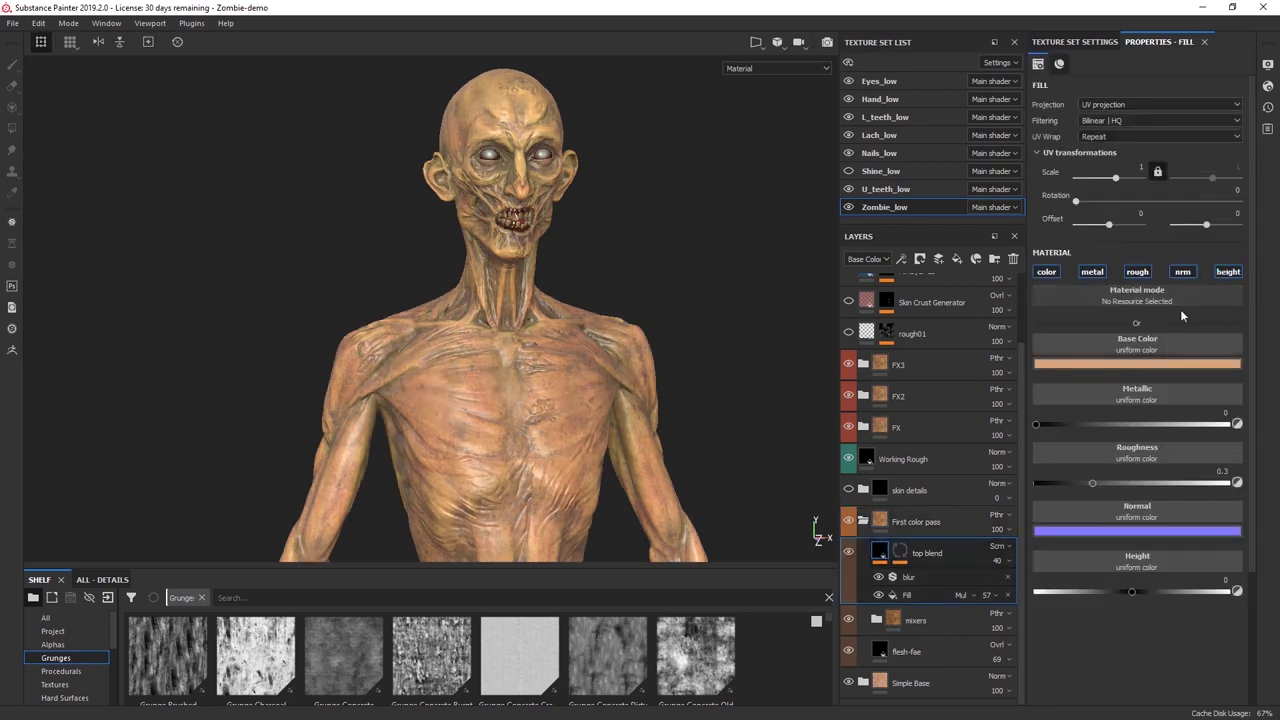
Hide top blend's blur effect, keep its Fill effect shown, and review the layer's base color and the effect's grunge_dirt_scratched settings.
left_click(878, 595)
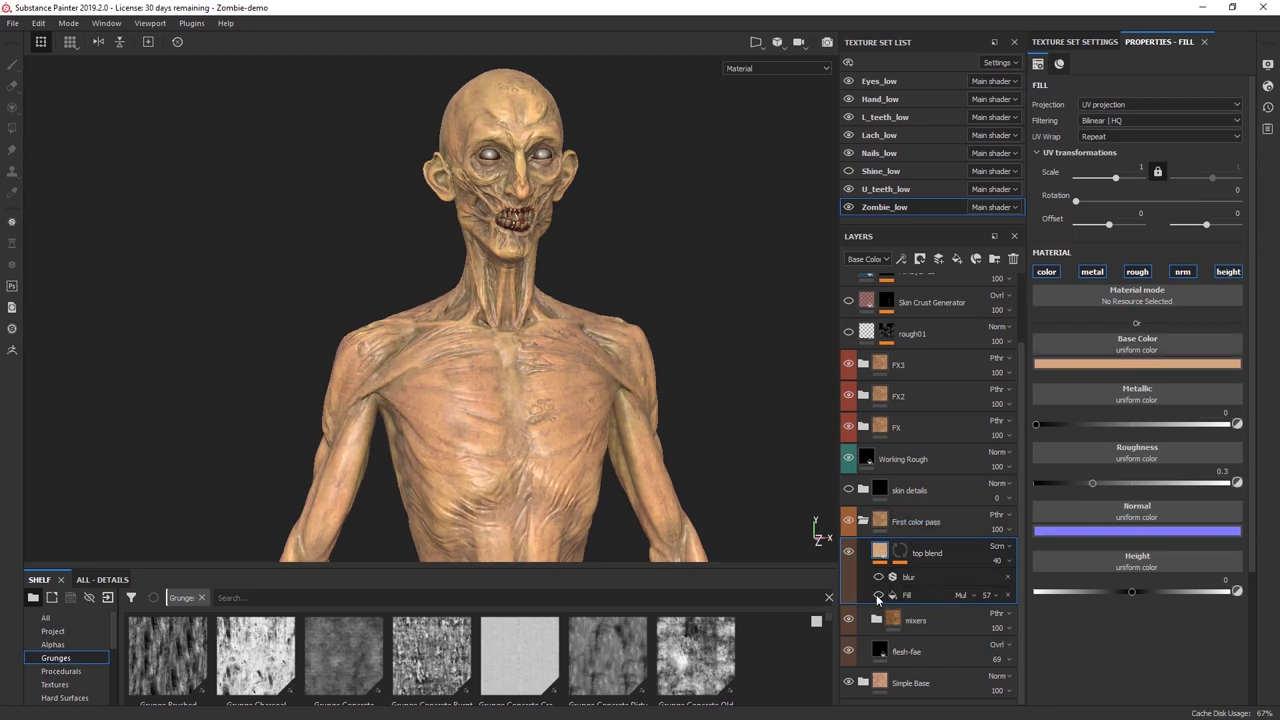
left_click(870, 603)
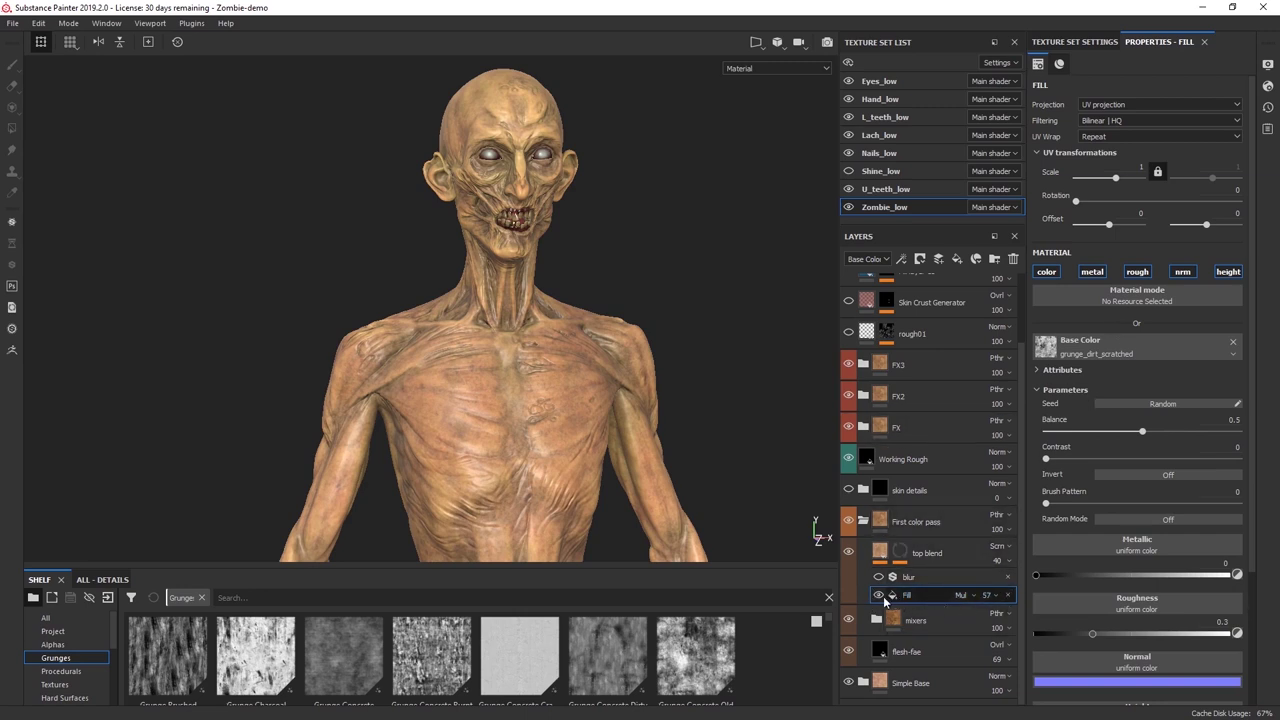
left_click(884, 558)
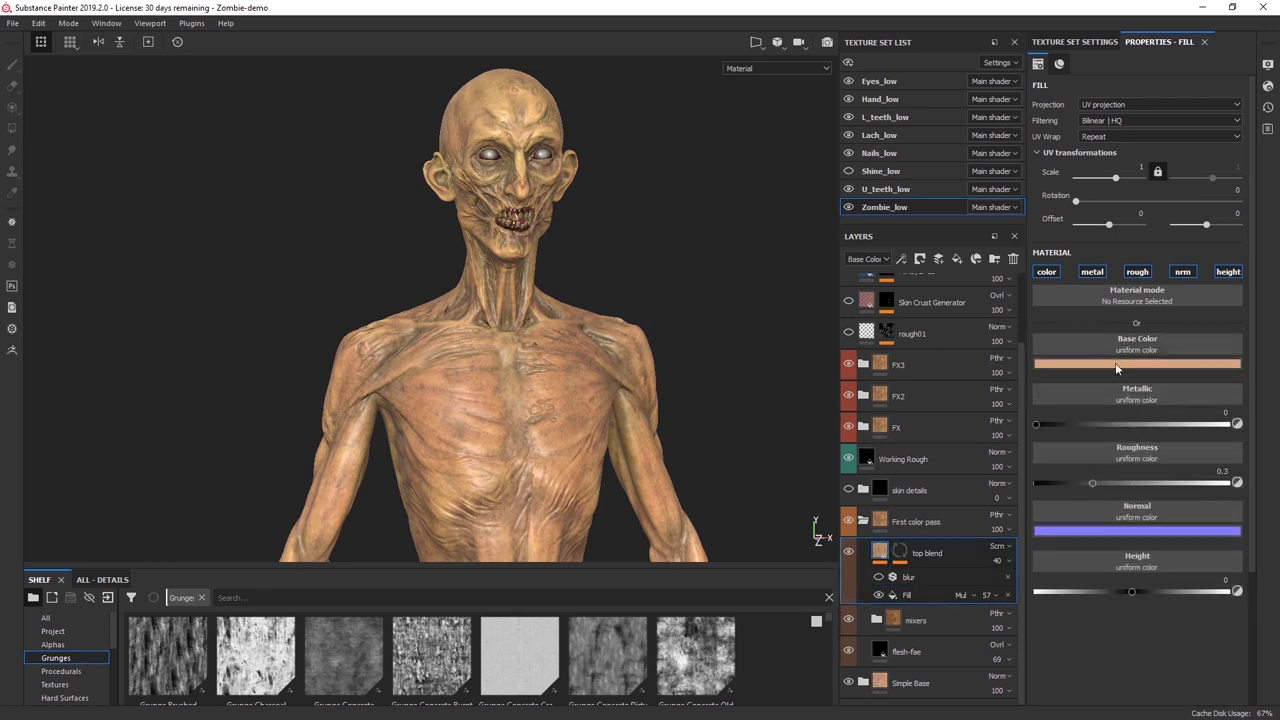
left_click(908, 595)
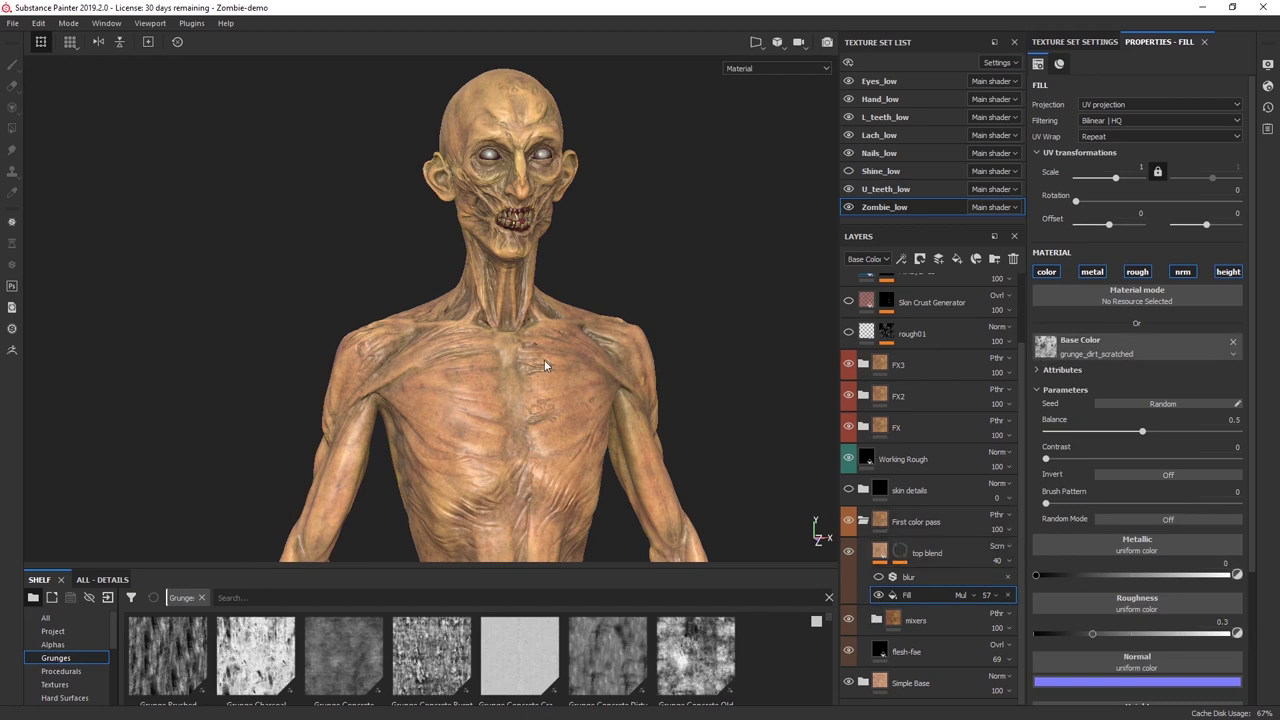
Compare the chest skin with top blend's grunge_dirt_scratched Fill effect hidden and shown, and reselect the layer's fill content.
scroll(544, 365, "up", 5)
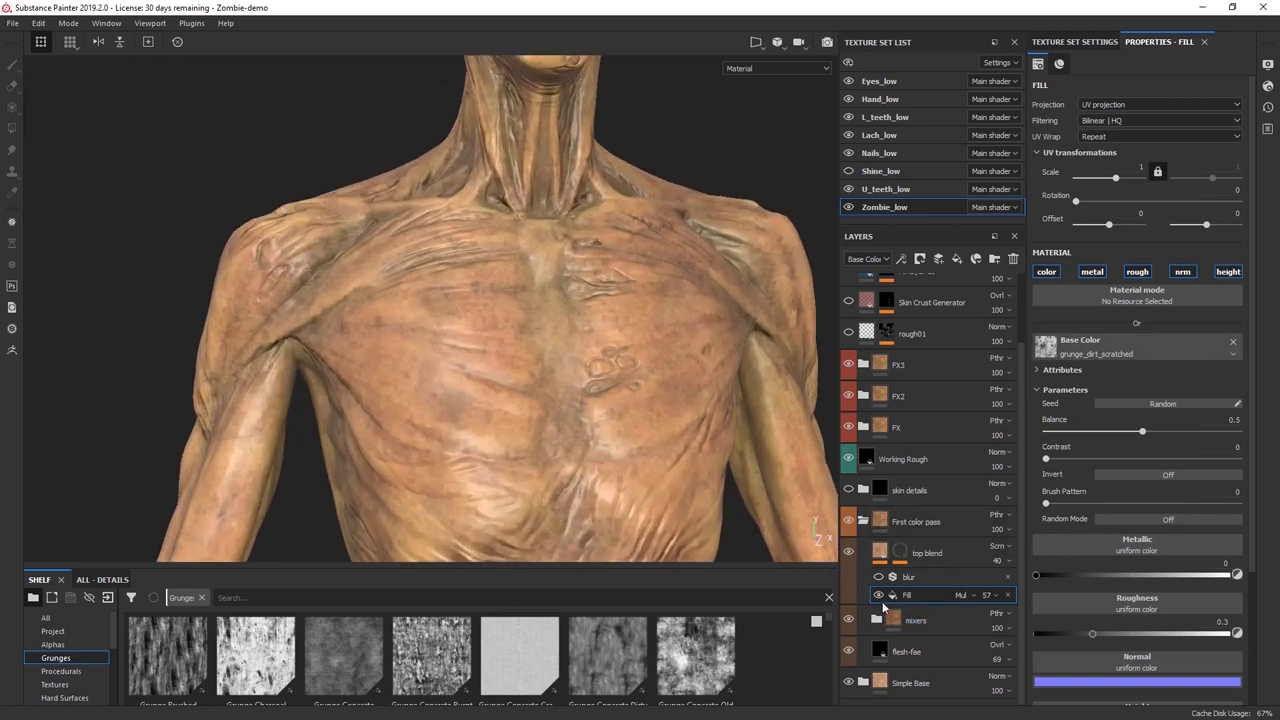
left_click(879, 595)
left_click(879, 595)
left_click(879, 595)
left_click(879, 595)
left_click(880, 553)
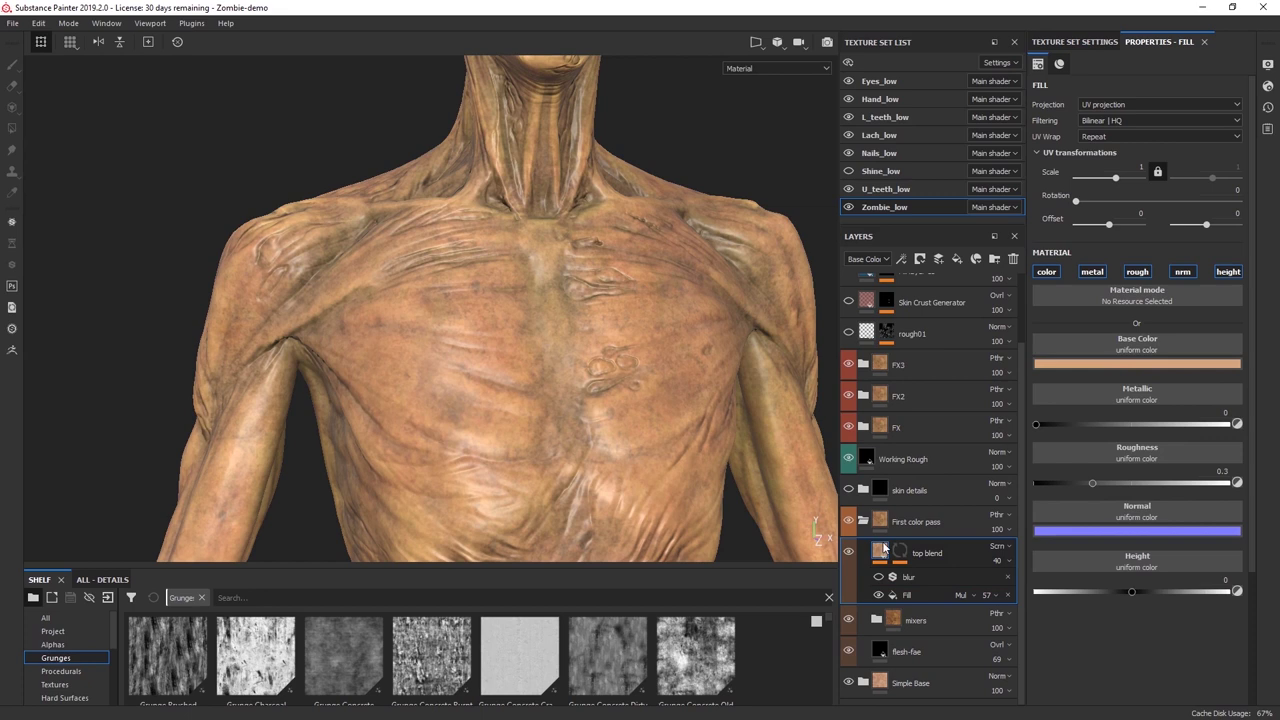
Toggle the Fill and blur effects on the top blend layer's content to check their influence on the skin.
left_click(879, 595)
left_click(879, 595)
left_click(879, 595)
left_click(879, 595)
left_click(879, 578)
right_click_drag(564, 413, 530, 305, "alt")
Inspect the top blend layer's mask by toggling its Fill and grunge effects and viewing each one's settings.
left_click(900, 557)
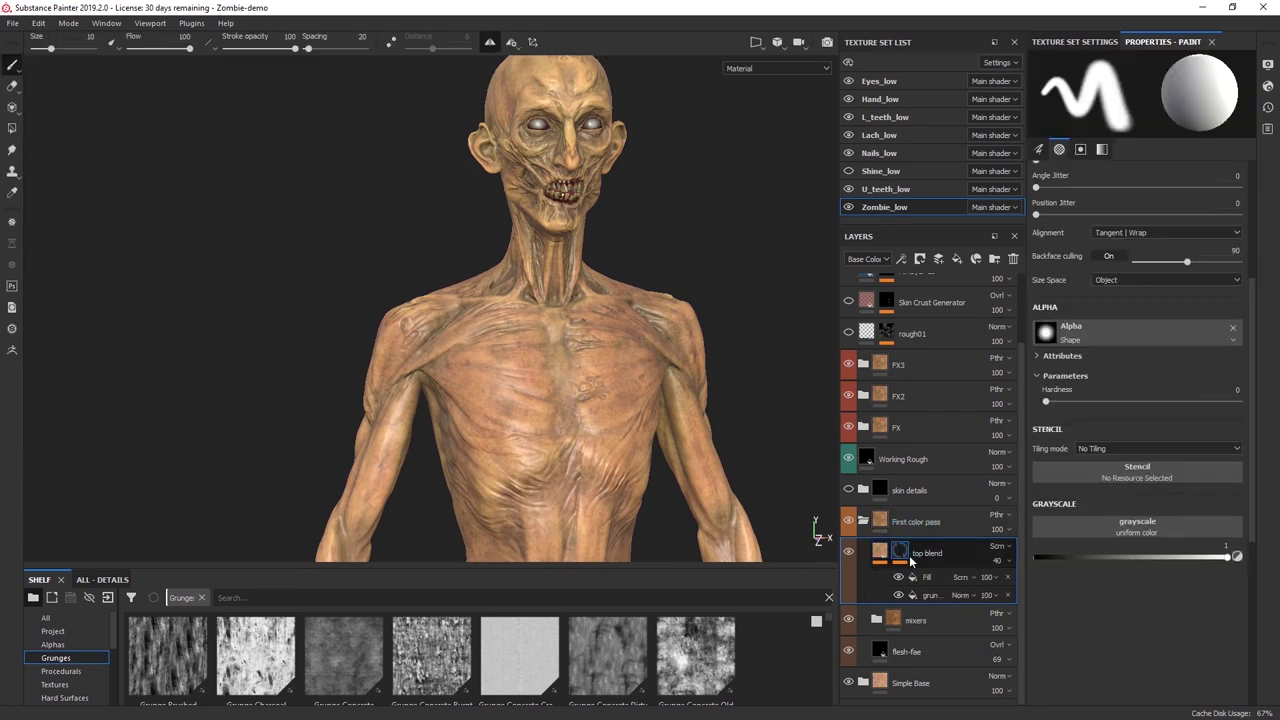
left_click(898, 578)
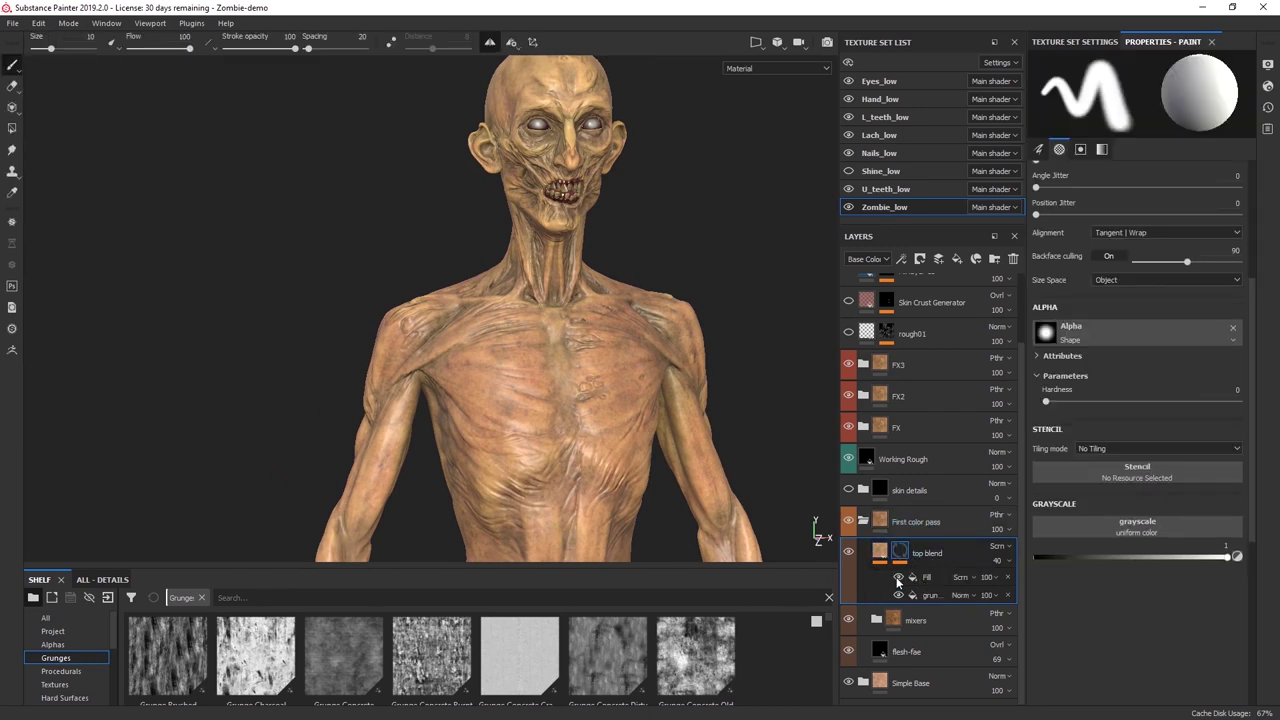
left_click(898, 595)
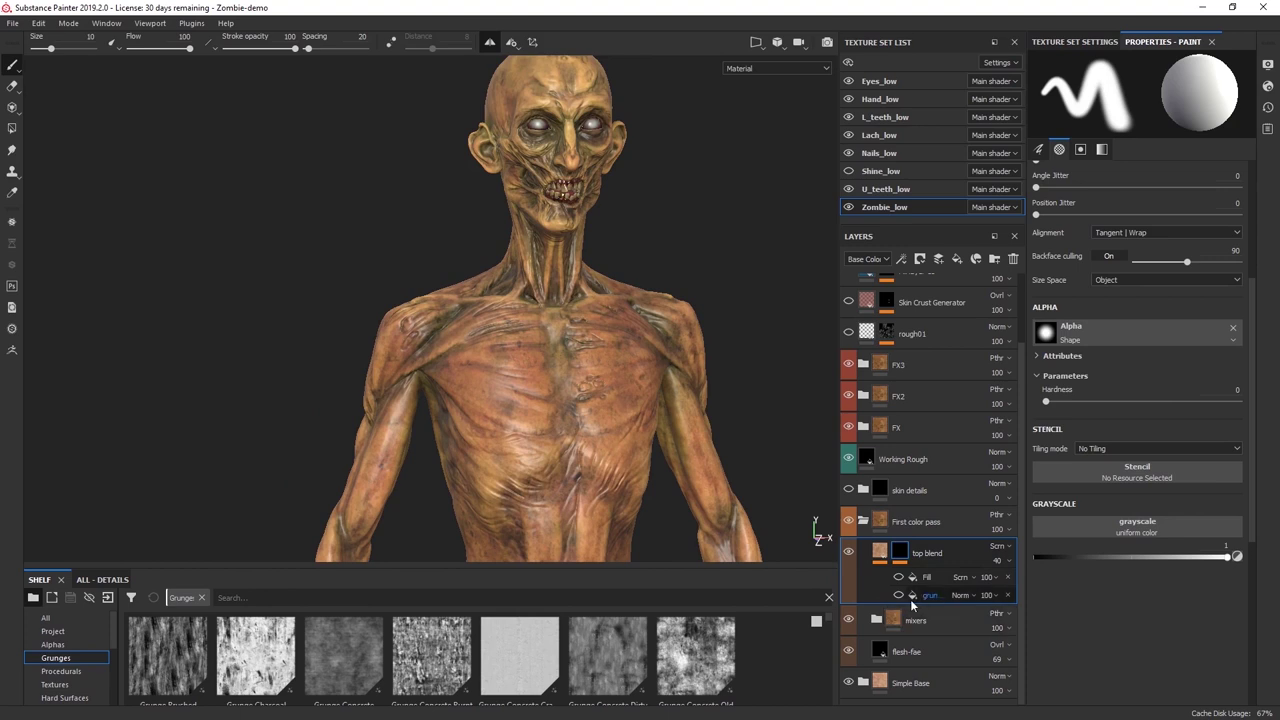
left_click(937, 596)
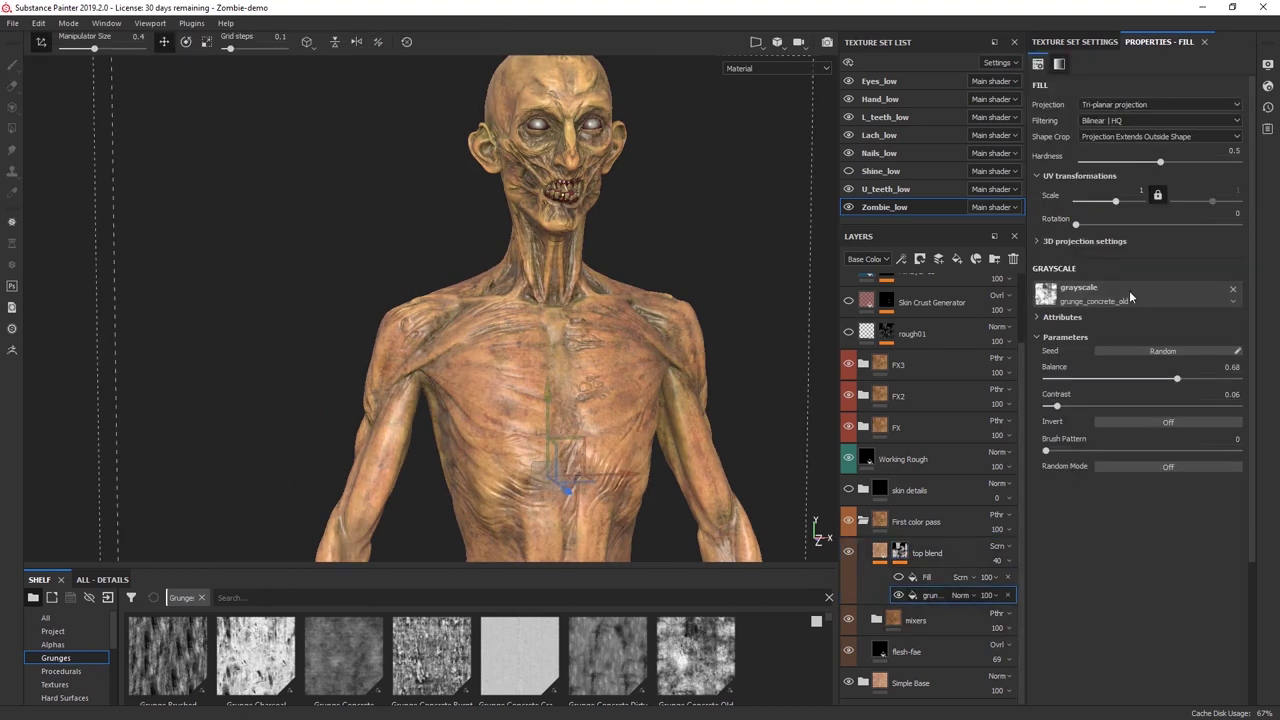
left_click(925, 578)
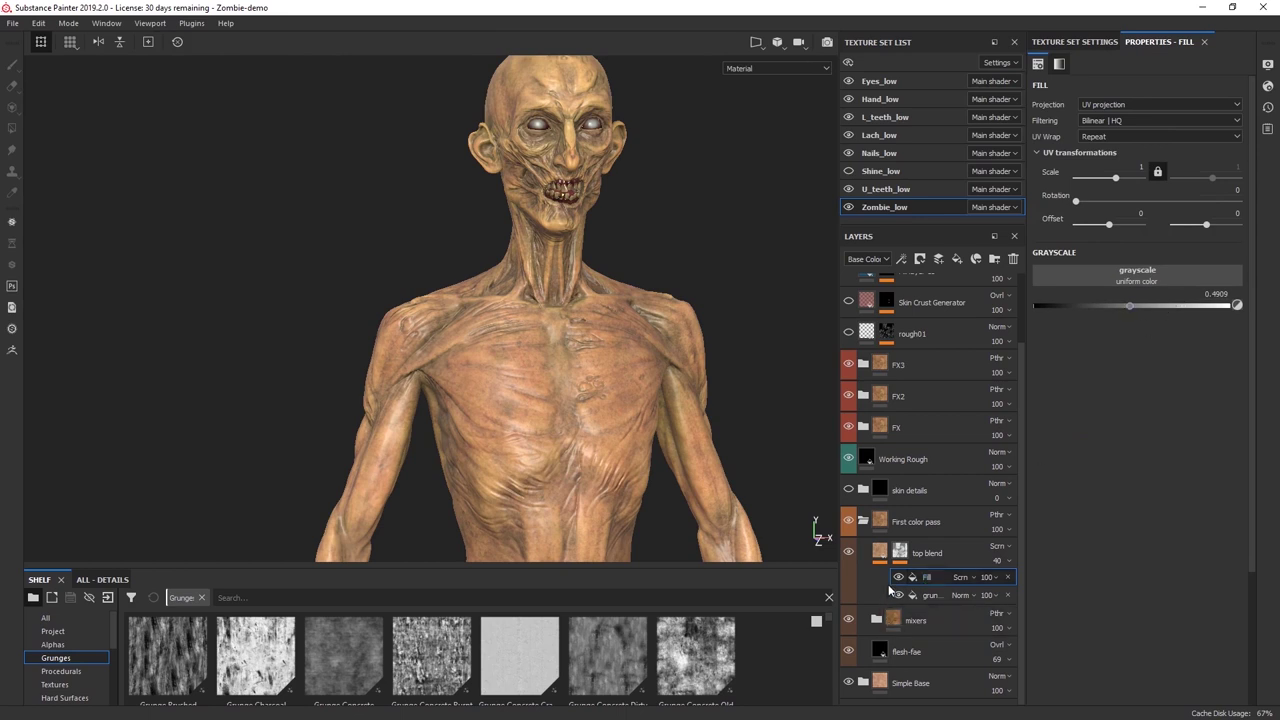
left_click(898, 577)
left_click(898, 577)
Review the top blend layer's content and mask effects, and compare the zombie's skin with the layer hidden and shown.
left_click(881, 553)
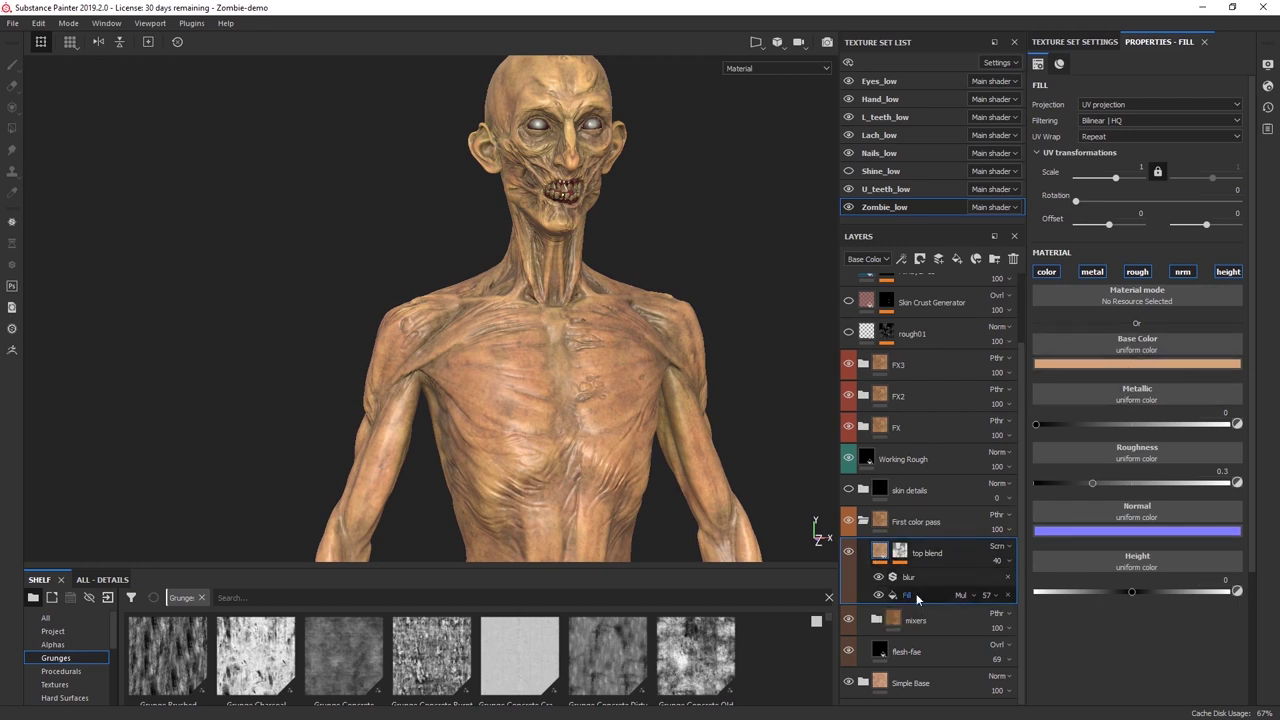
left_click(899, 552)
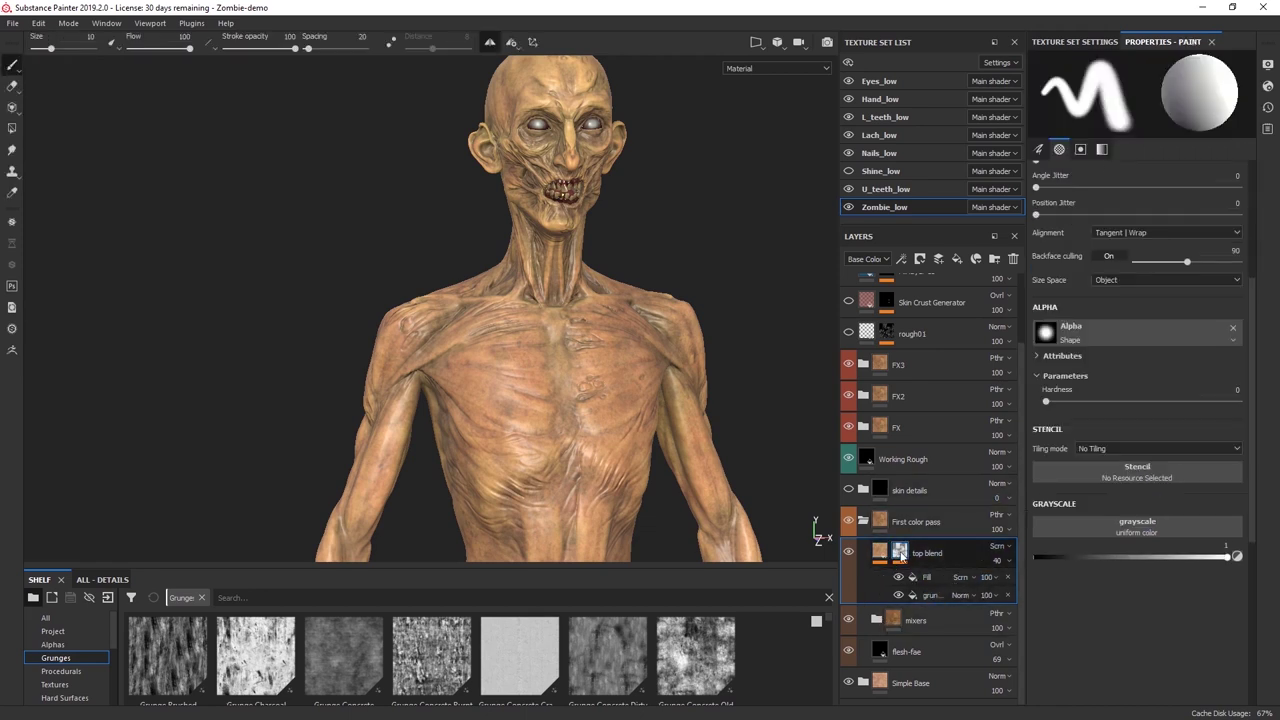
left_click(847, 555)
left_click(847, 555)
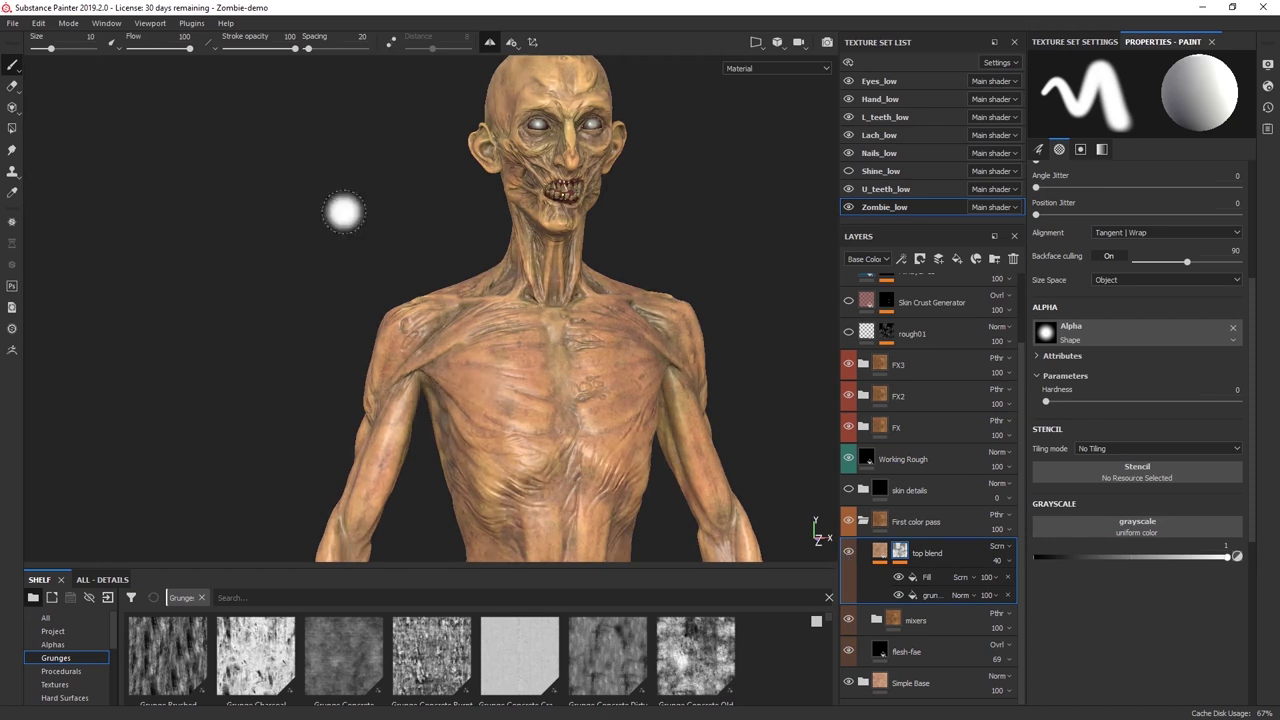
scroll(580, 277, "down", 2)
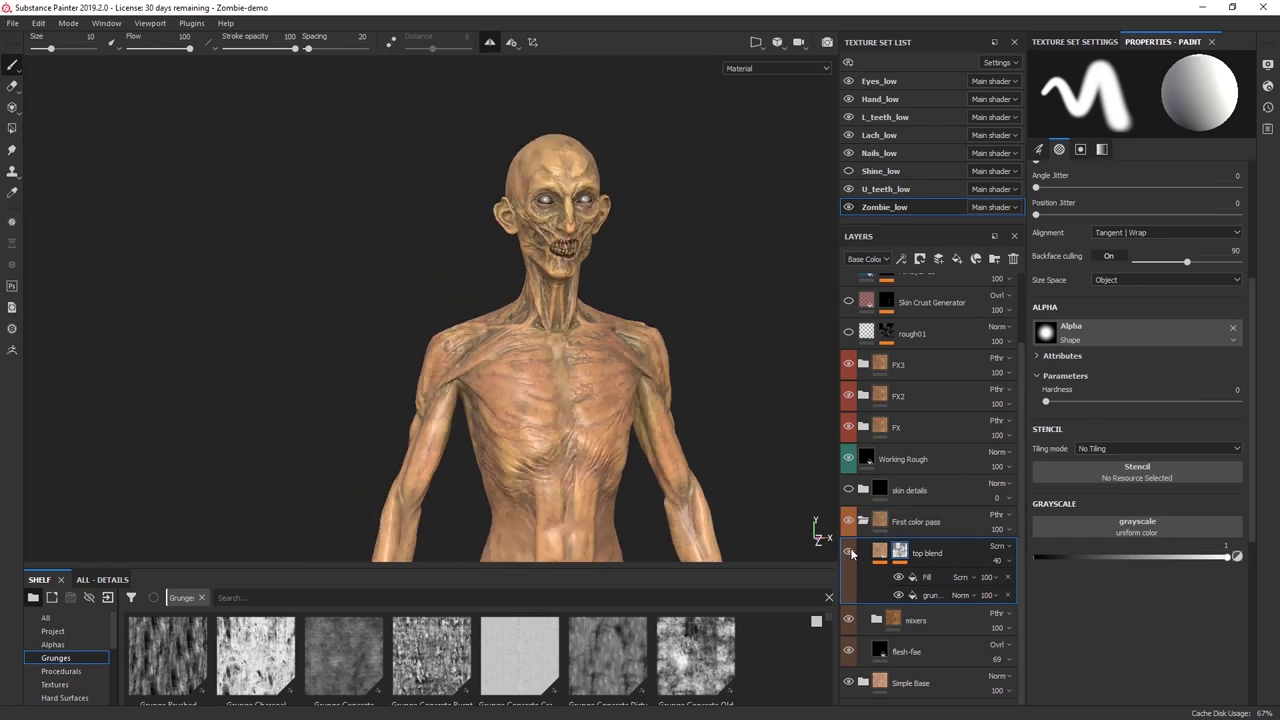
left_click(848, 555)
left_click(848, 555)
left_click(848, 555)
left_click(848, 555)
Display only the Base Color channel on the model and reduce the brush size to 0.1.
key("c")
key("c")
key("c")
key("c")
key("c")
key("c")
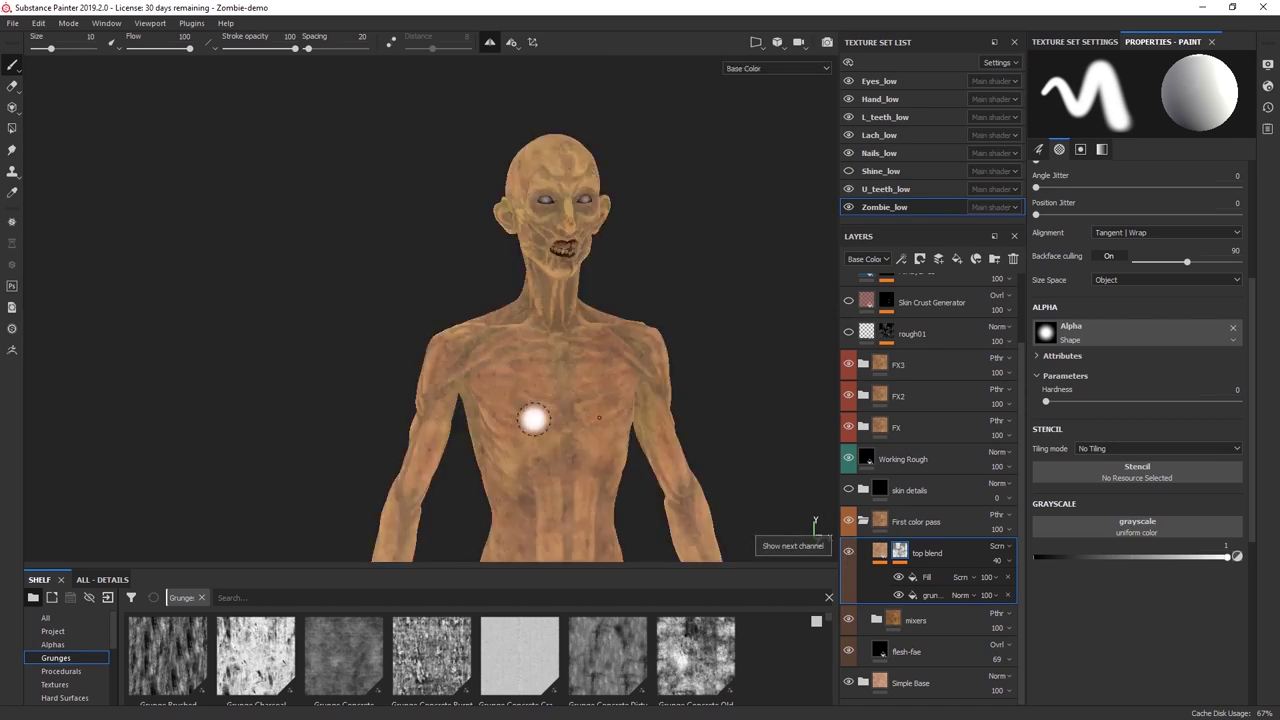
scroll(529, 423, "up", 2)
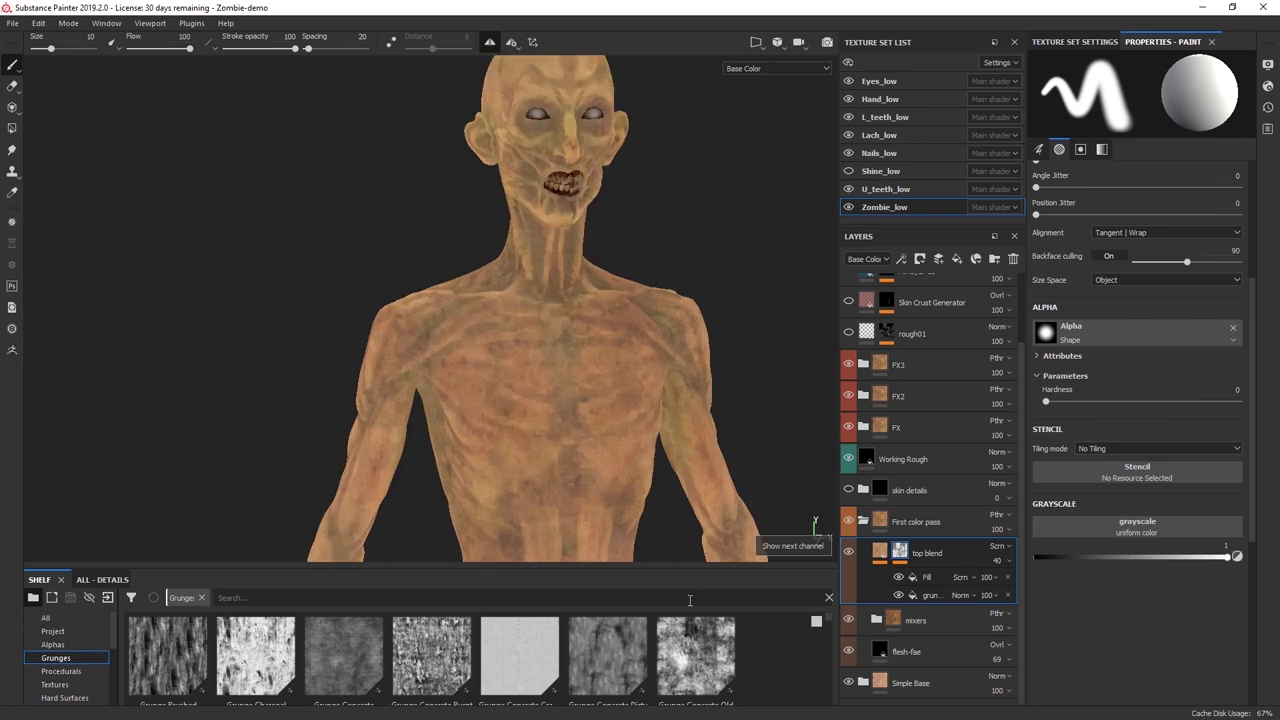
scroll(644, 389, "up", 8)
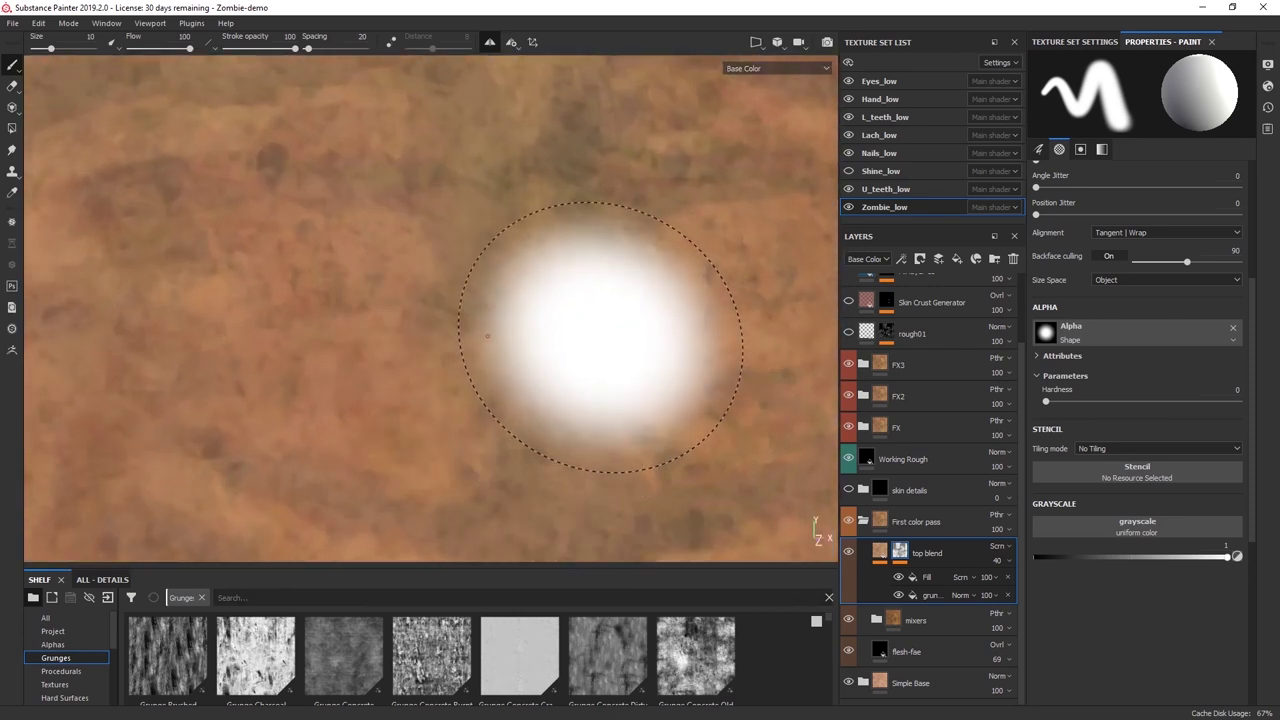
right_click_drag(643, 307, 442, 307, "ctrl")
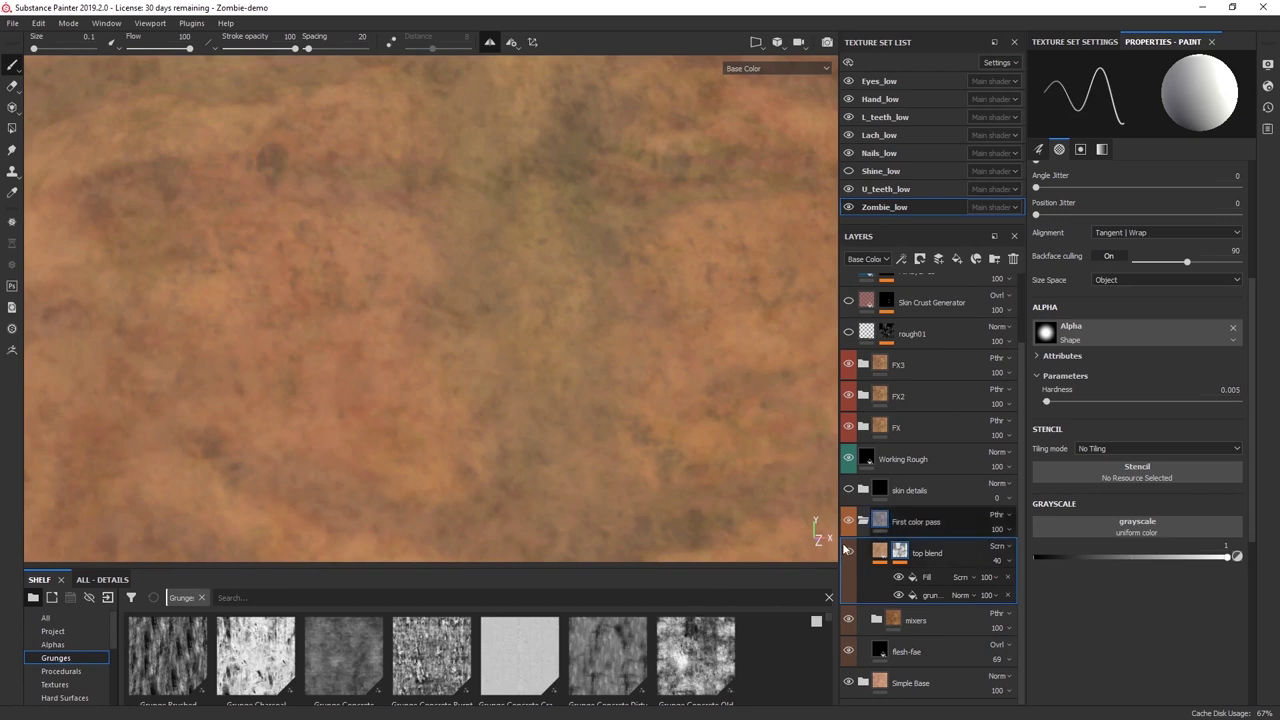
Compare the base color on the chest and upper body with the top blend layer hidden and shown, and restore the Material view.
left_click(849, 553)
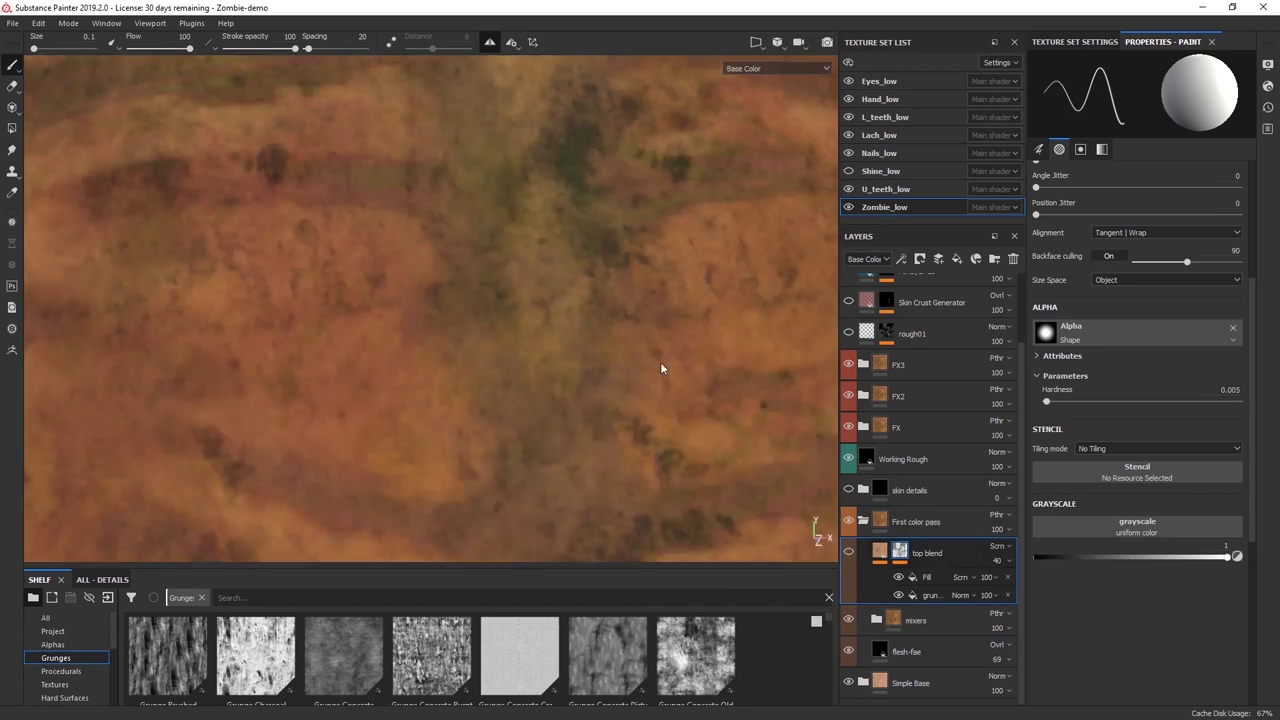
left_click(849, 553)
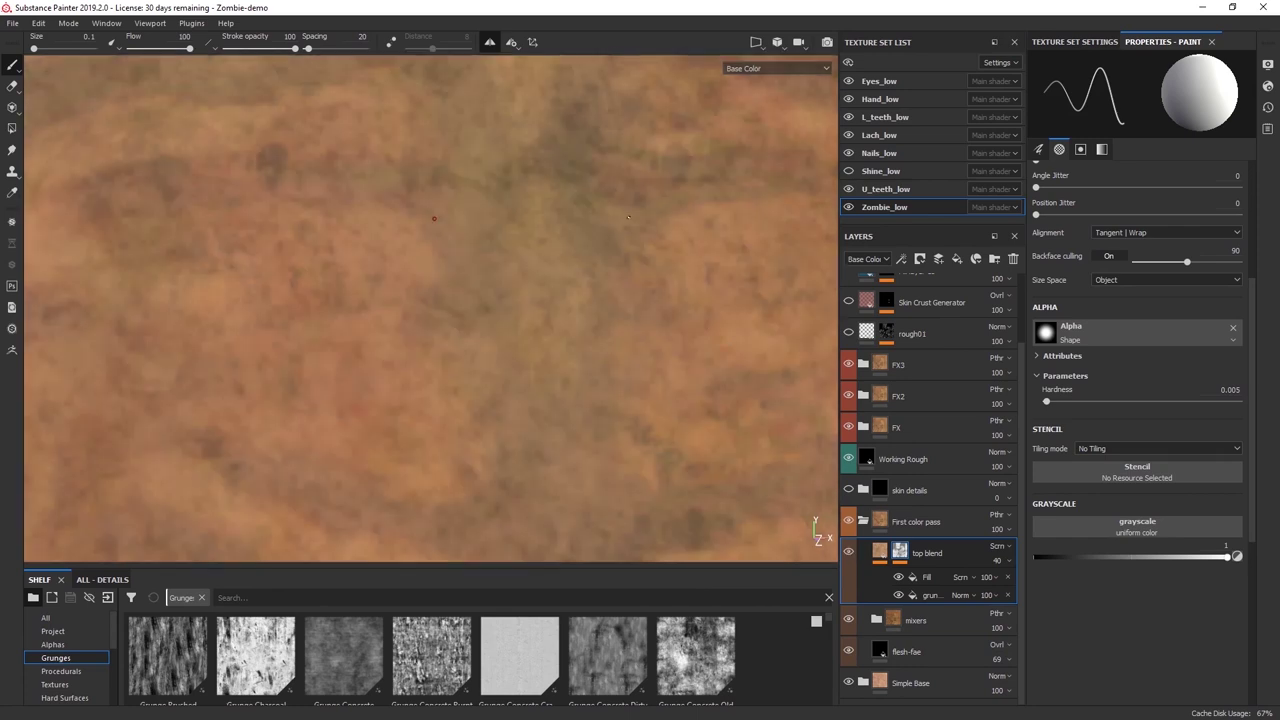
right_click_drag(586, 332, 590, 100, "alt")
middle_click_drag(525, 318, 443, 360, "alt")
left_click_drag(680, 309, 660, 305, "alt")
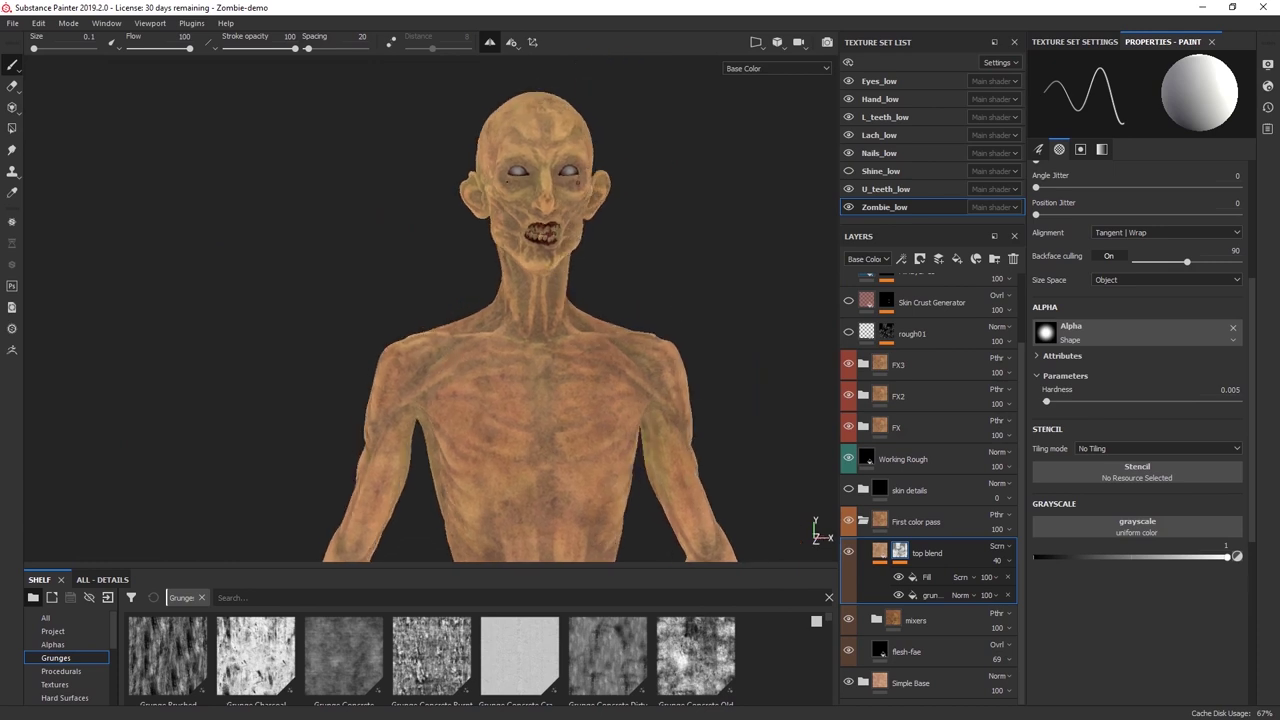
left_click(849, 552)
left_click(849, 552)
key("m")
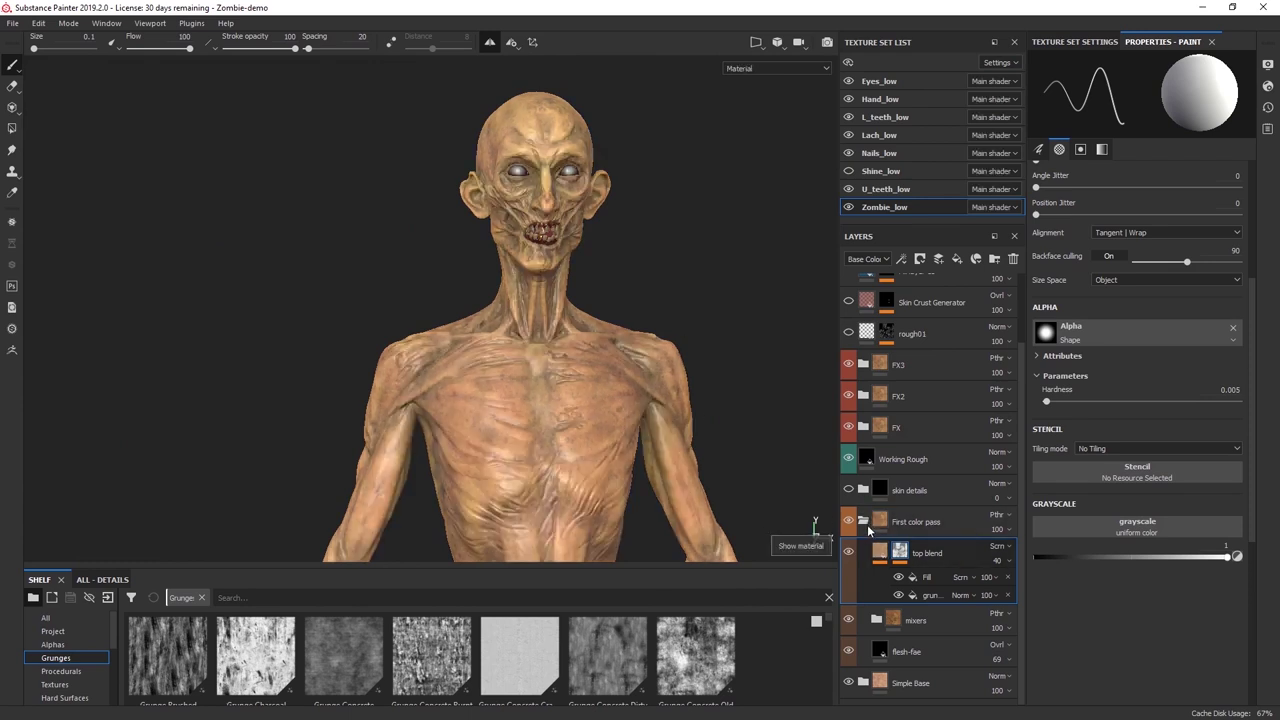
Collapse the First color pass folder and browse the skin materials in the All - Details shelf.
left_click(864, 521)
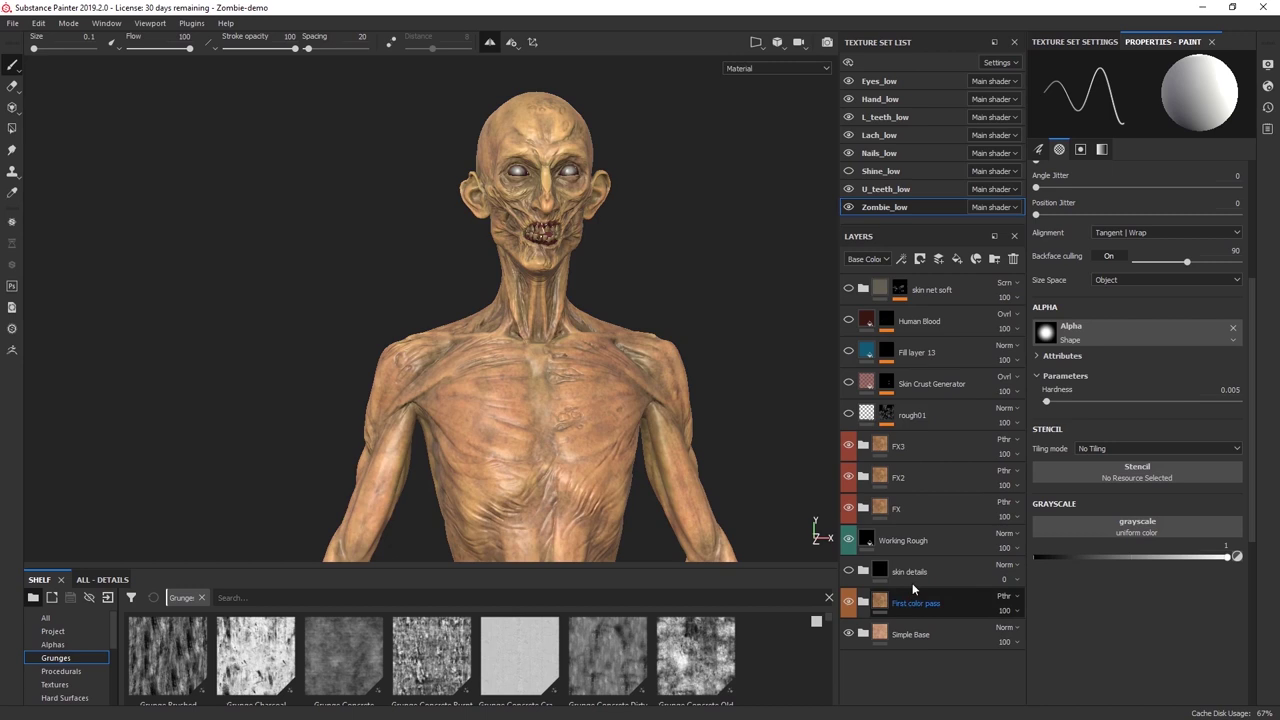
middle_click_drag(683, 407, 658, 383)
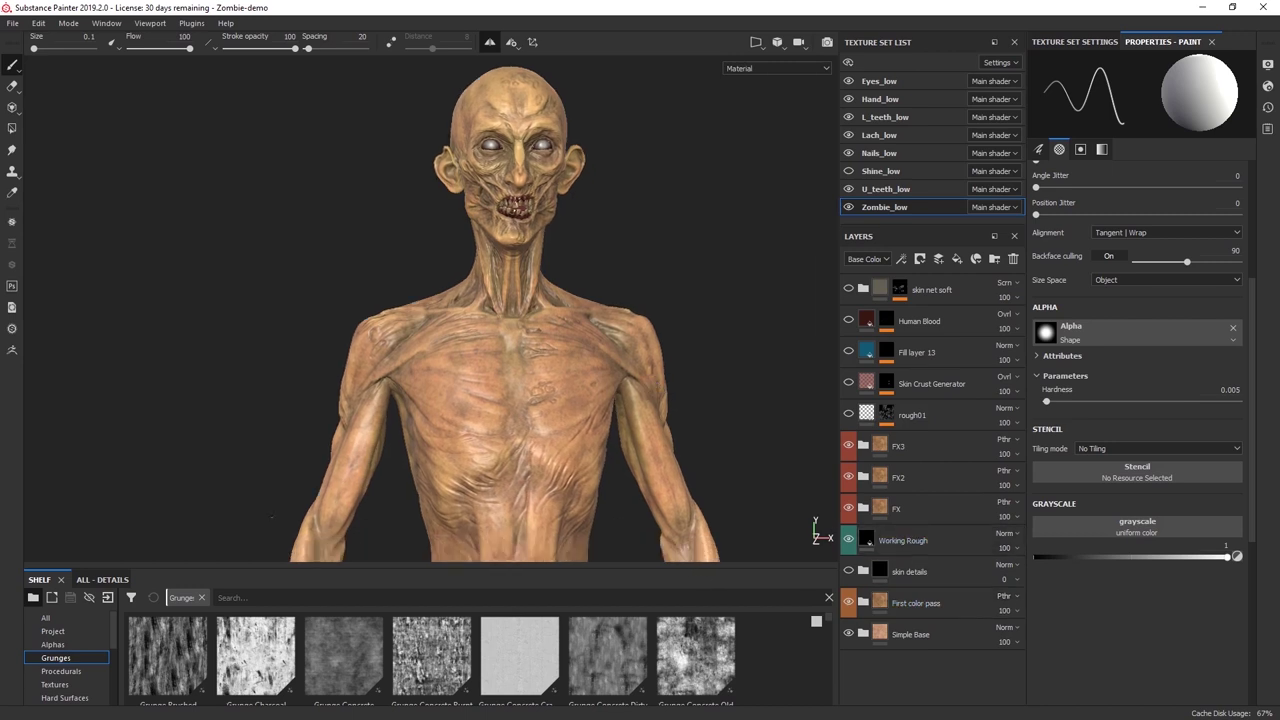
left_click(102, 579)
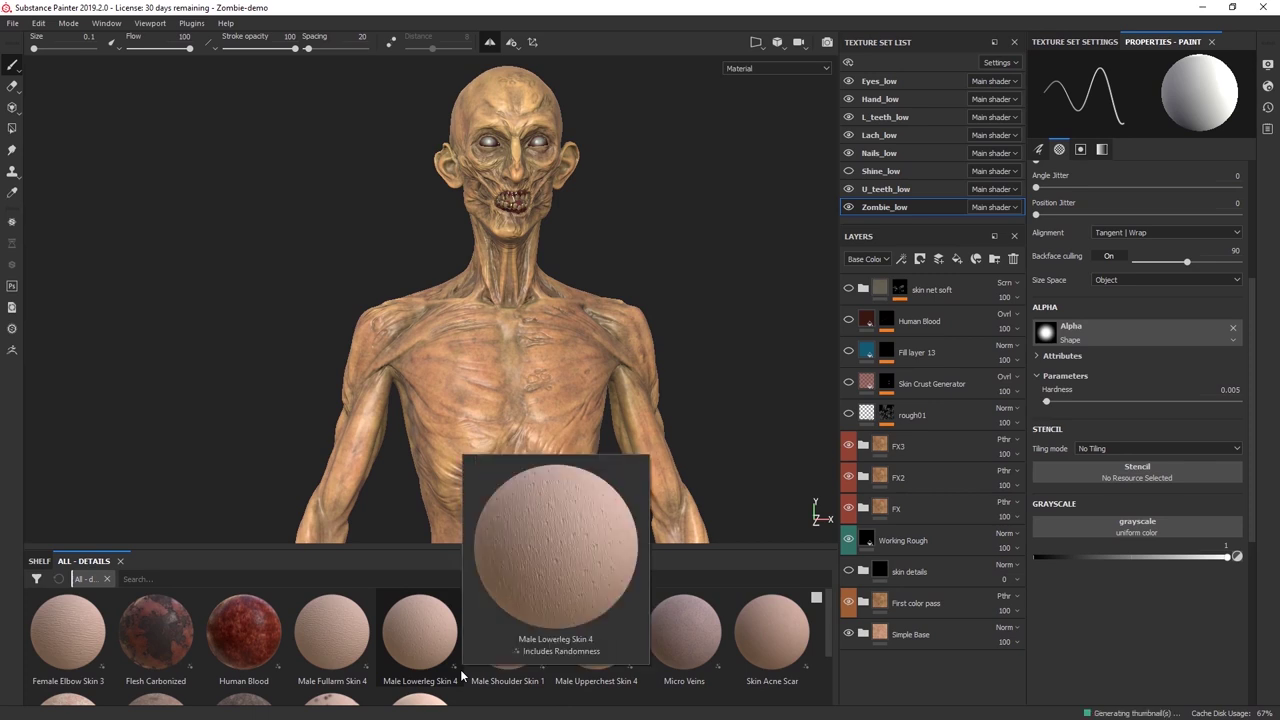
mouse_move(373, 678)
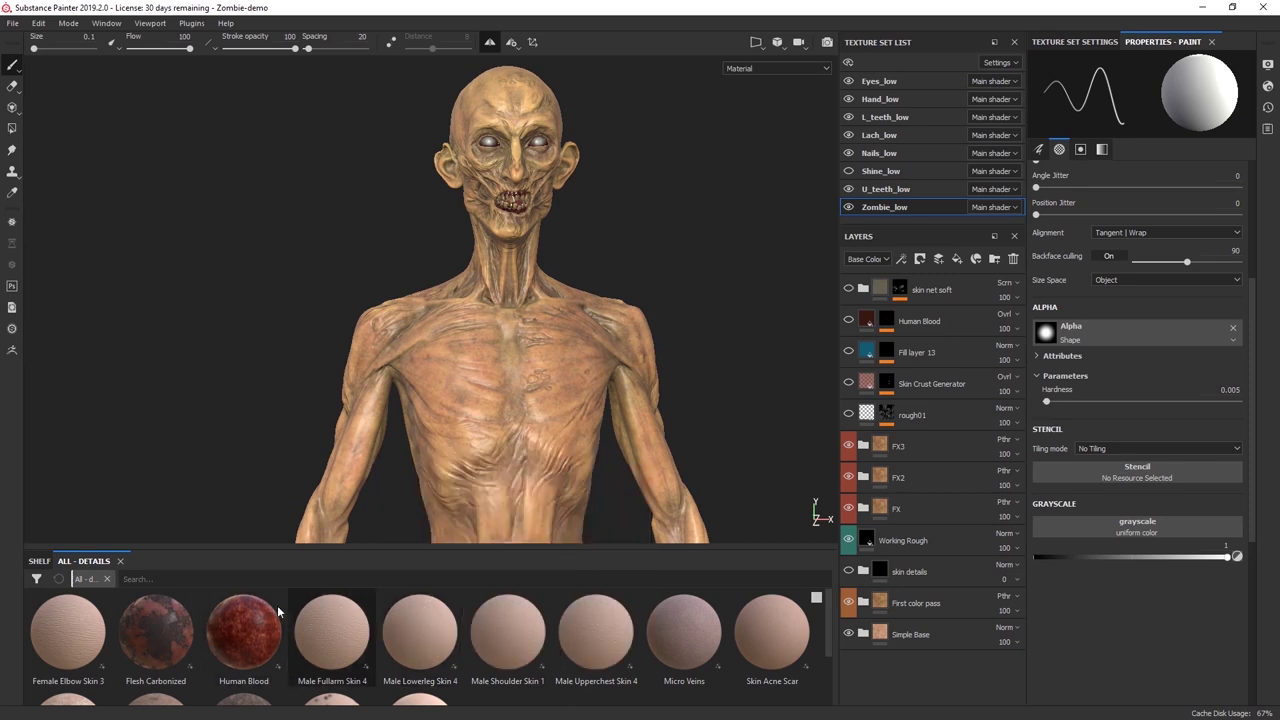
mouse_move(210, 648)
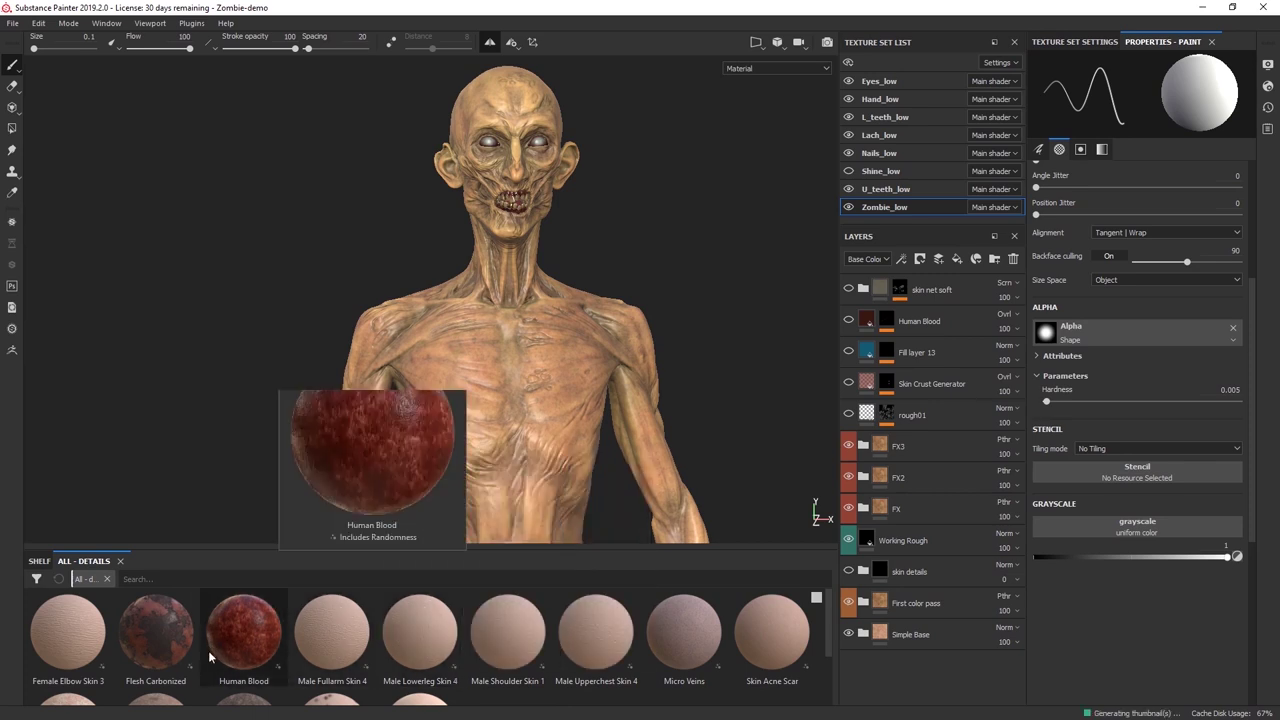
Compare the zombie's skin with the Working Rough layer hidden and shown.
left_click(849, 540)
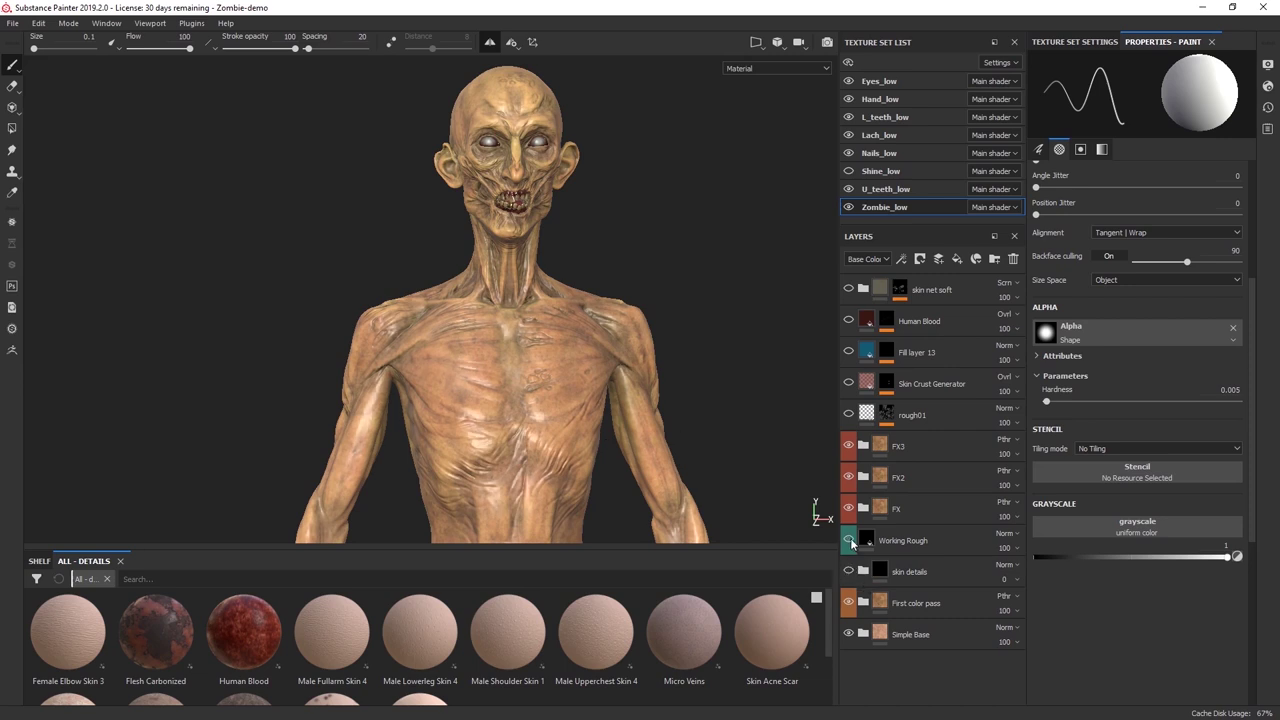
middle_click_drag(618, 425, 606, 405, "alt")
scroll(588, 375, "up", 1)
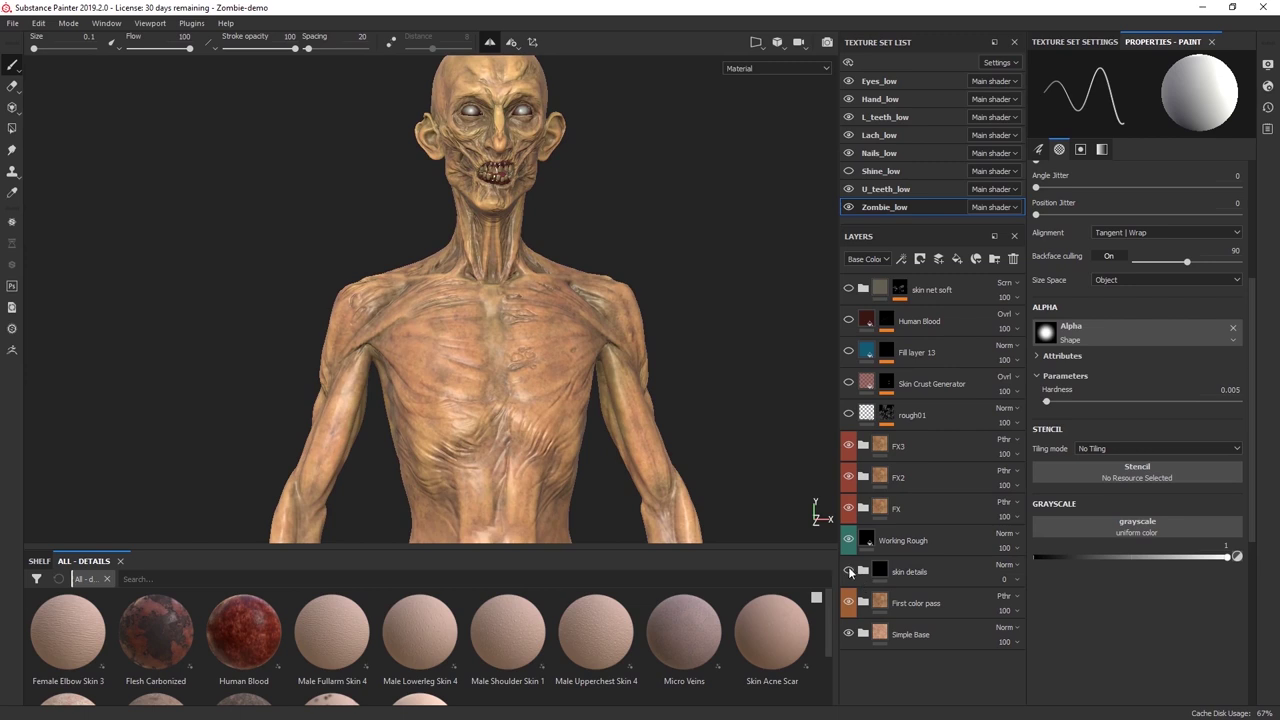
Expand the skin details folder and toggle its visibility to check its effect on the upper body.
left_click(865, 575)
scroll(928, 492, "down", 5)
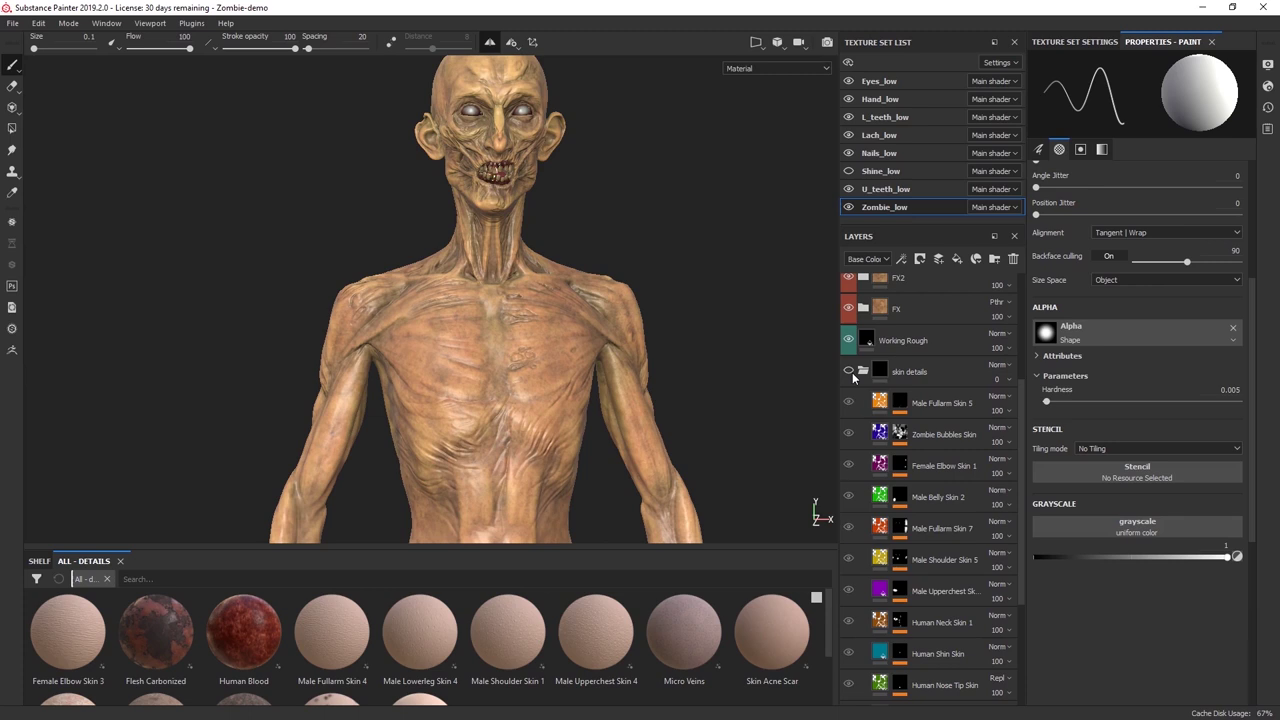
left_click(849, 371)
left_click(849, 371)
scroll(504, 319, "up", 4)
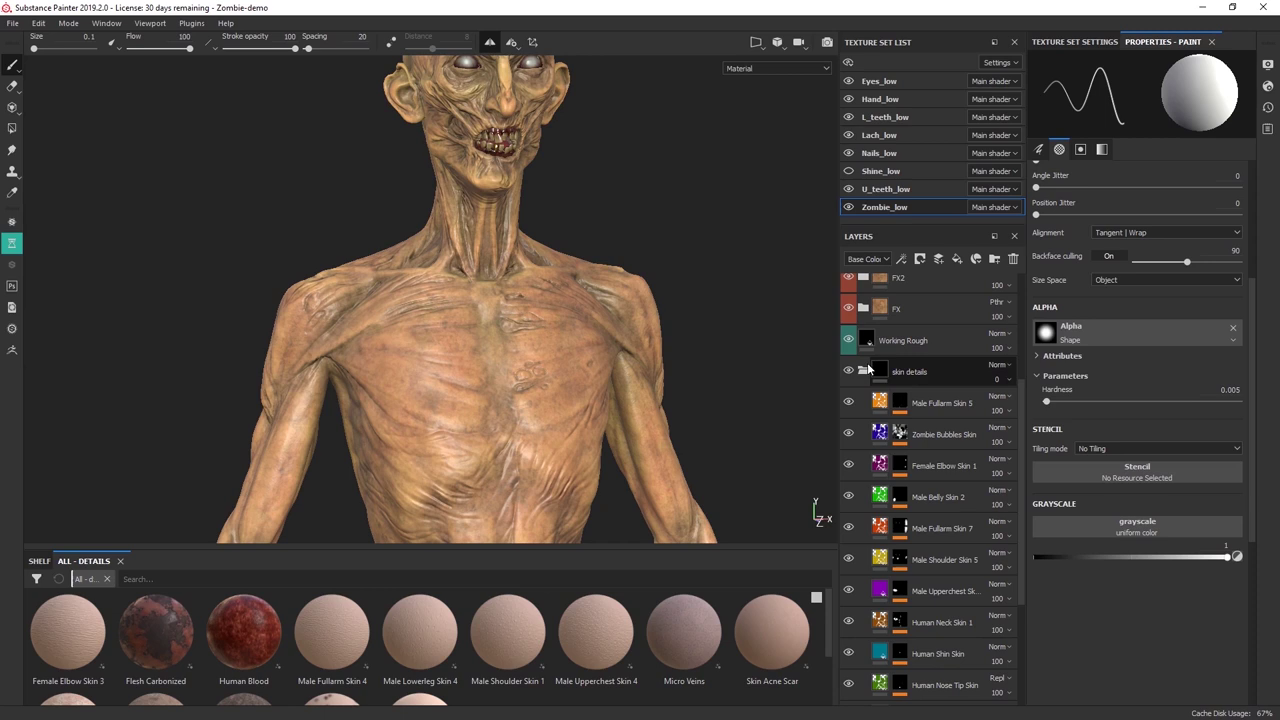
Hide the skin details folder and set the Working Rough layer's roughness to 0.0204.
left_click(862, 340)
left_click(849, 370)
left_click_drag(1135, 372, 1036, 374)
middle_click_drag(541, 309, 532, 280, "alt")
right_click_drag(532, 280, 503, 316, "alt")
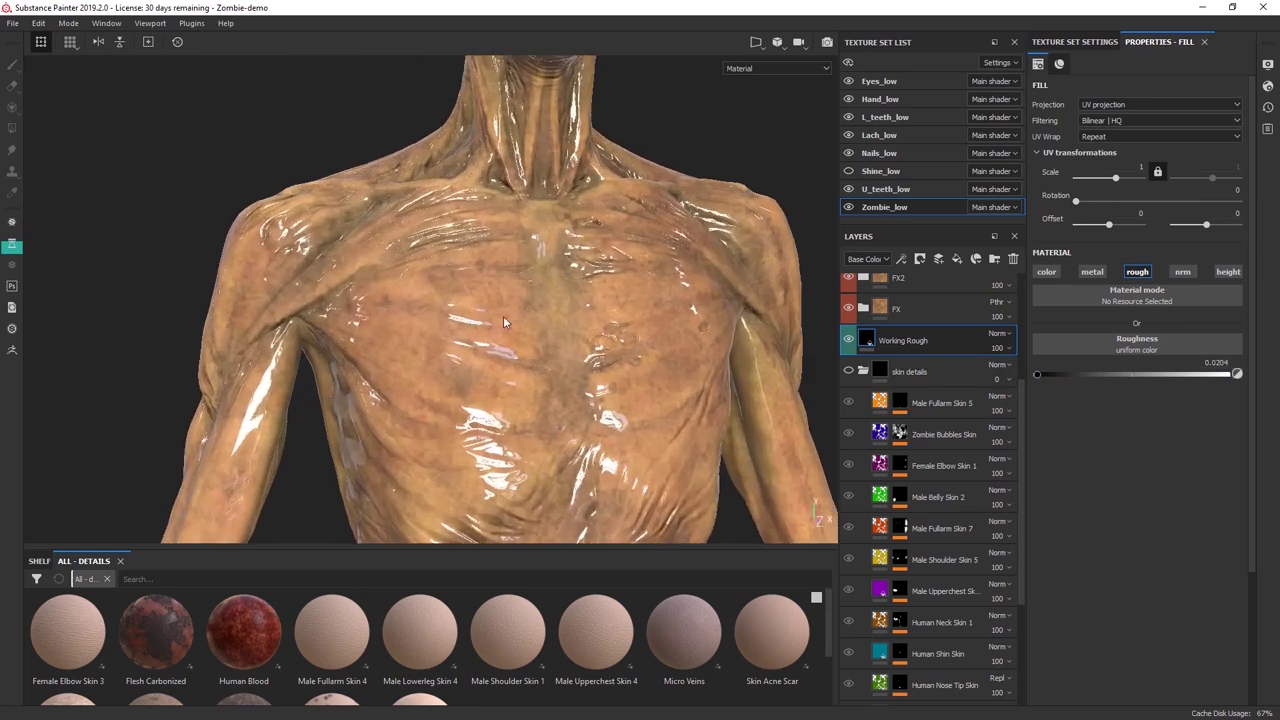
Compare the glossy chest surface up close with the skin details folder hidden and shown.
left_click_drag(577, 334, 543, 408, "alt")
right_click_drag(543, 408, 489, 327, "alt")
left_click_drag(579, 343, 620, 415, "alt")
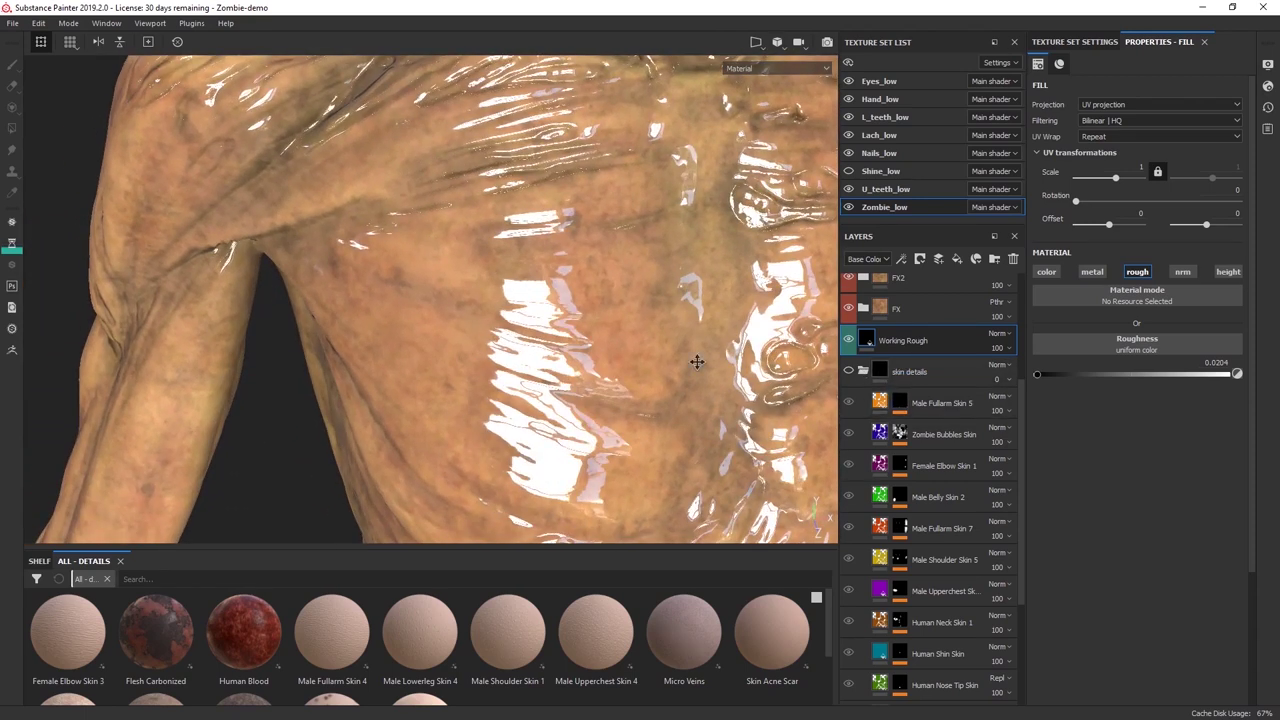
left_click_drag(697, 362, 655, 383, "alt")
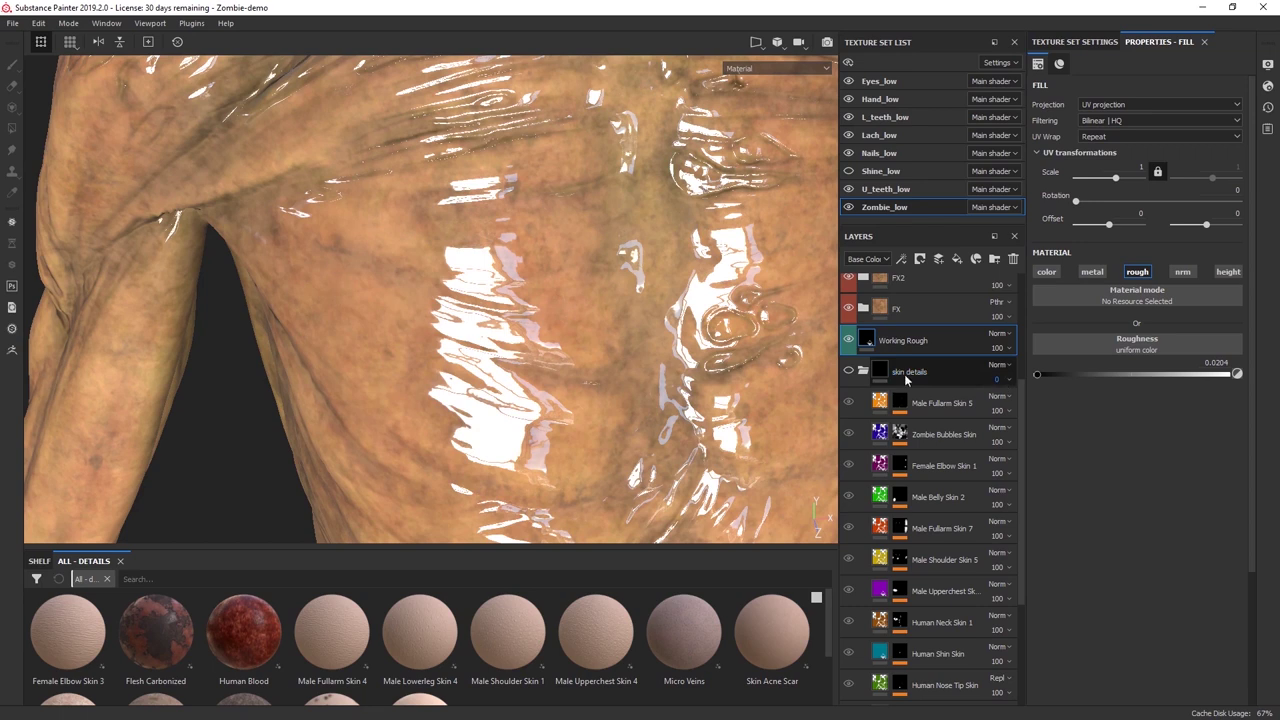
left_click(847, 372)
left_click(848, 372)
left_click(850, 371)
left_click(850, 371)
left_click(850, 371)
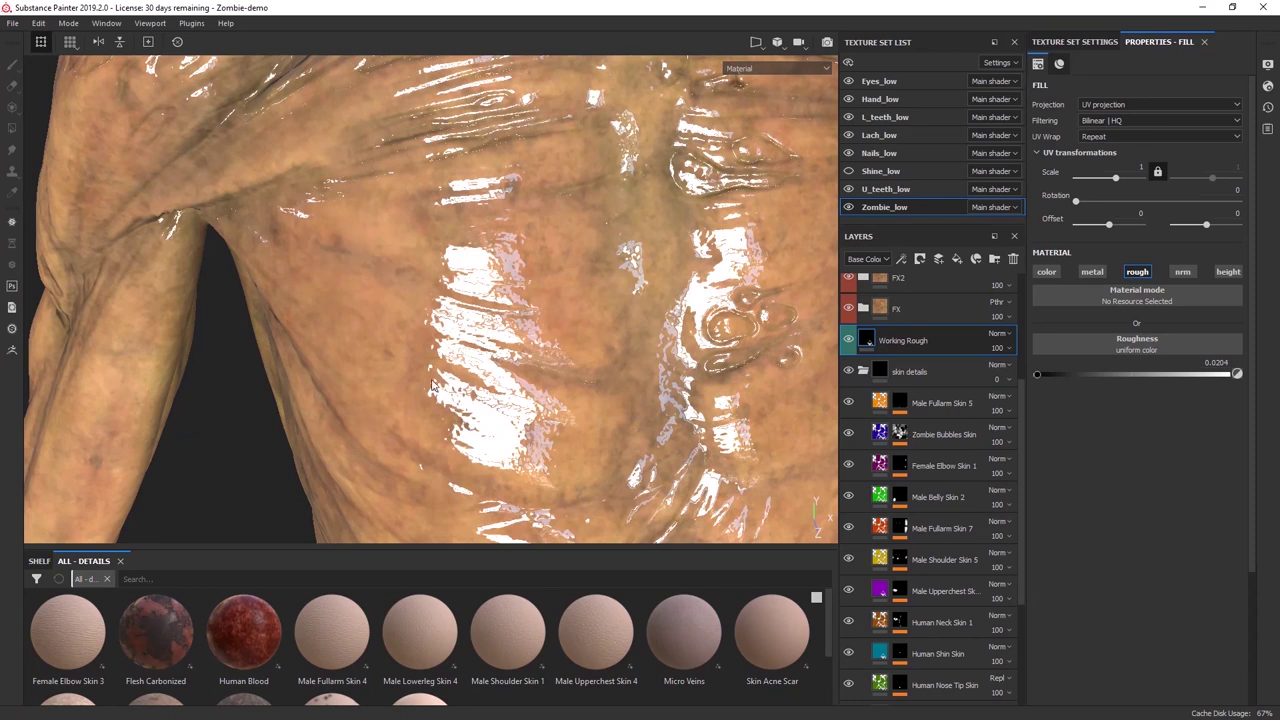
left_click(848, 371)
left_click(848, 371)
Examine the chest and the top of the head with the skin details folder hidden and shown.
left_click_drag(534, 294, 858, 430, "alt")
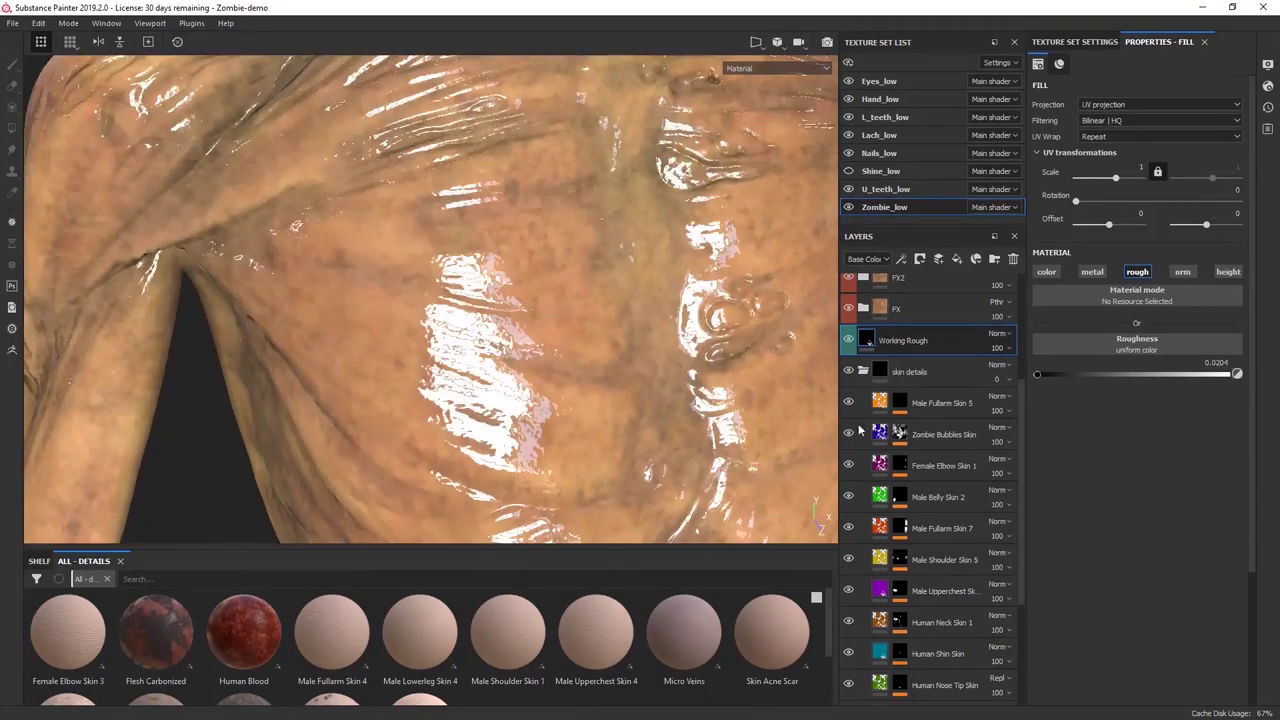
left_click(849, 371)
left_click(849, 371)
middle_click_drag(558, 215, 569, 389, "alt")
left_click_drag(569, 389, 570, 219, "alt")
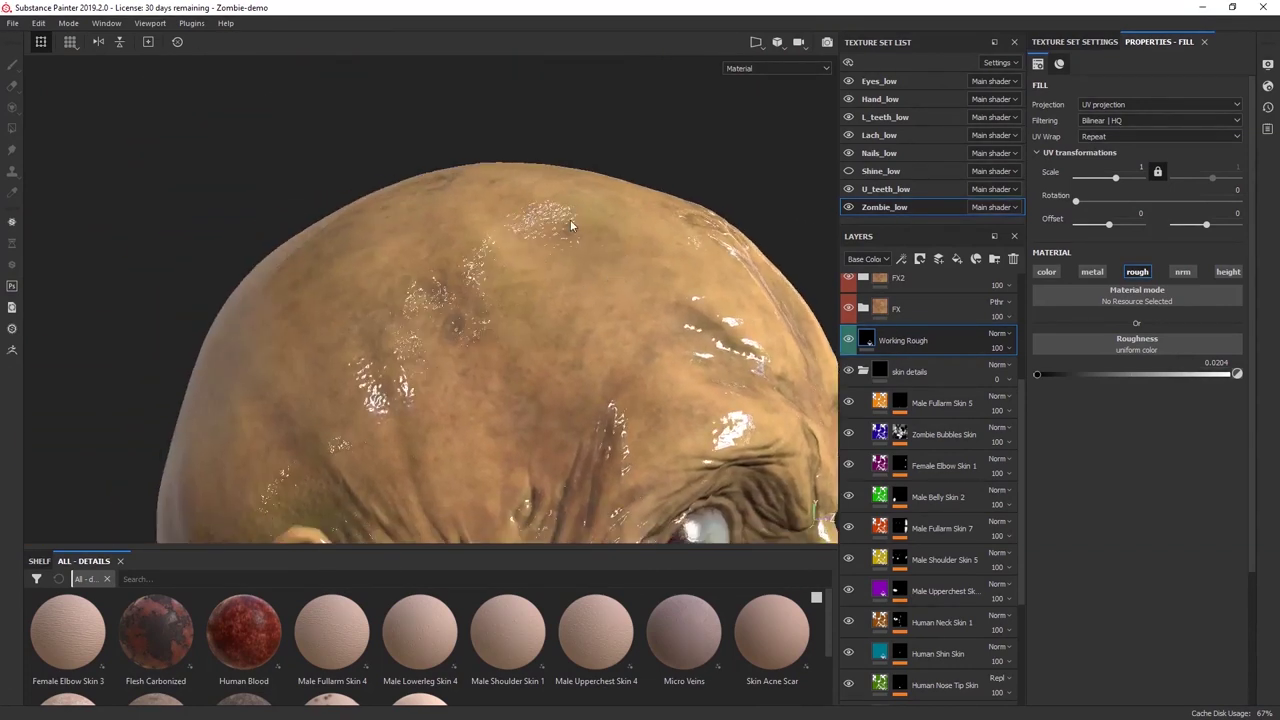
left_click_drag(508, 262, 569, 289, "alt")
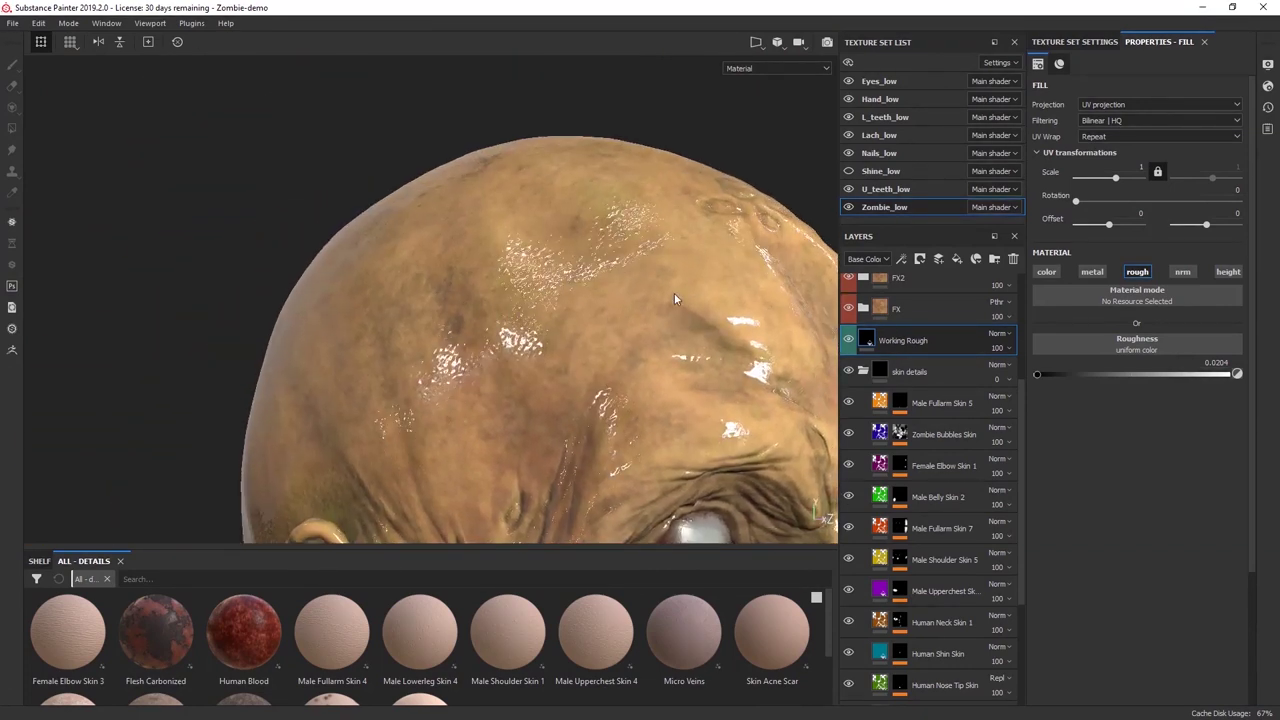
left_click(849, 371)
left_click(849, 371)
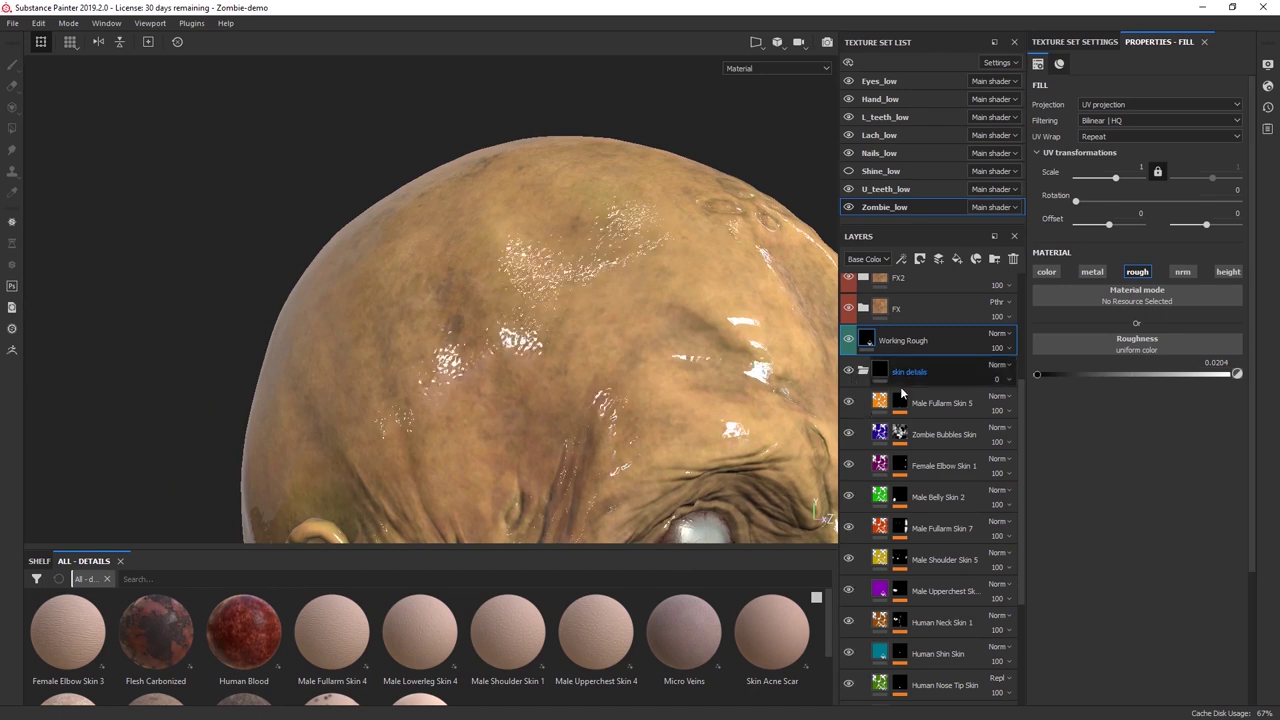
left_click_drag(470, 150, 591, 371, "alt")
scroll(591, 371, "down", 4)
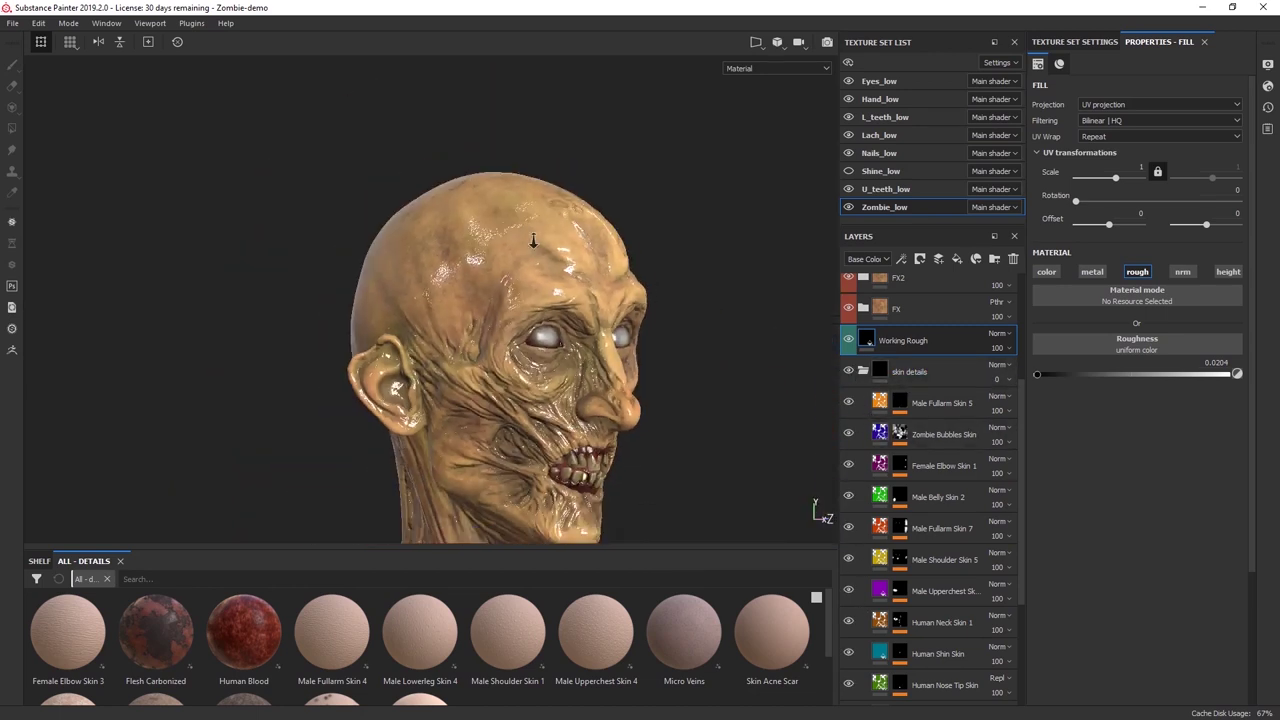
Raise the Working Rough layer's roughness to about 0.49 while the zombie's upper body is in view.
middle_click_drag(589, 197, 628, 60, "alt")
left_click_drag(630, 305, 551, 314, "alt")
scroll(673, 362, "down", 1)
left_click_drag(675, 366, 592, 356, "alt")
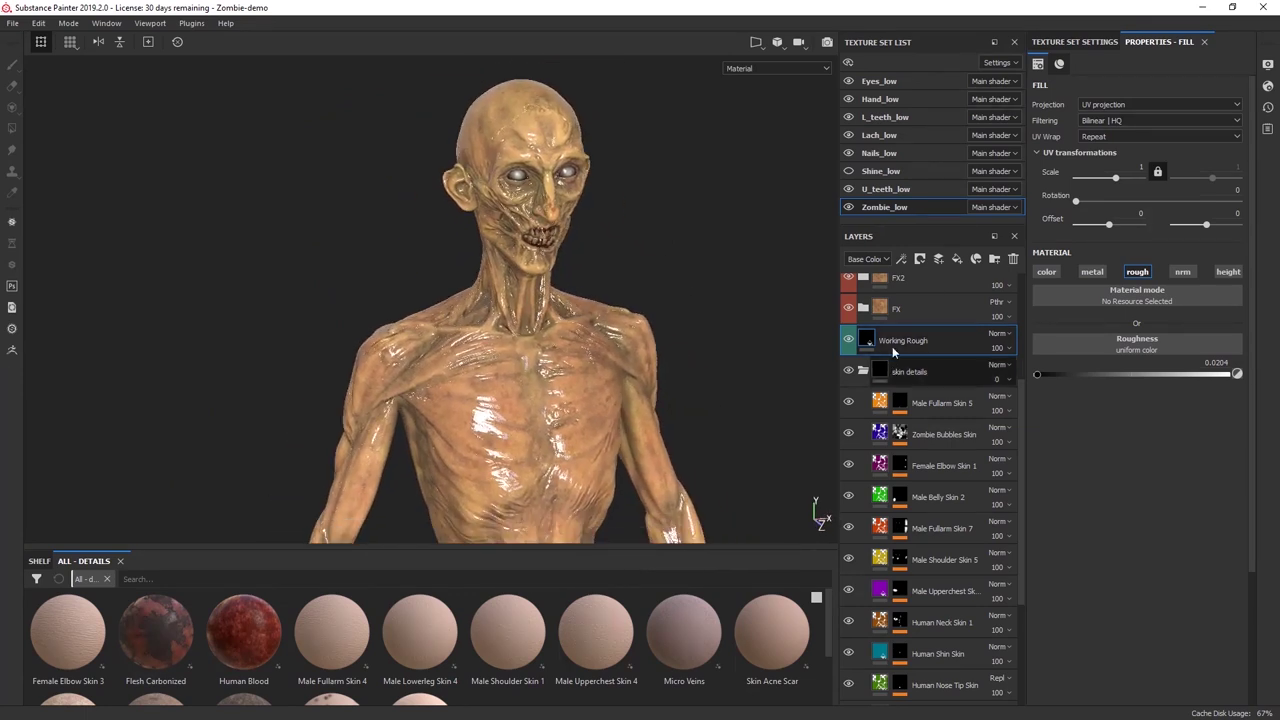
left_click(1108, 375)
left_click_drag(1125, 376, 1129, 376)
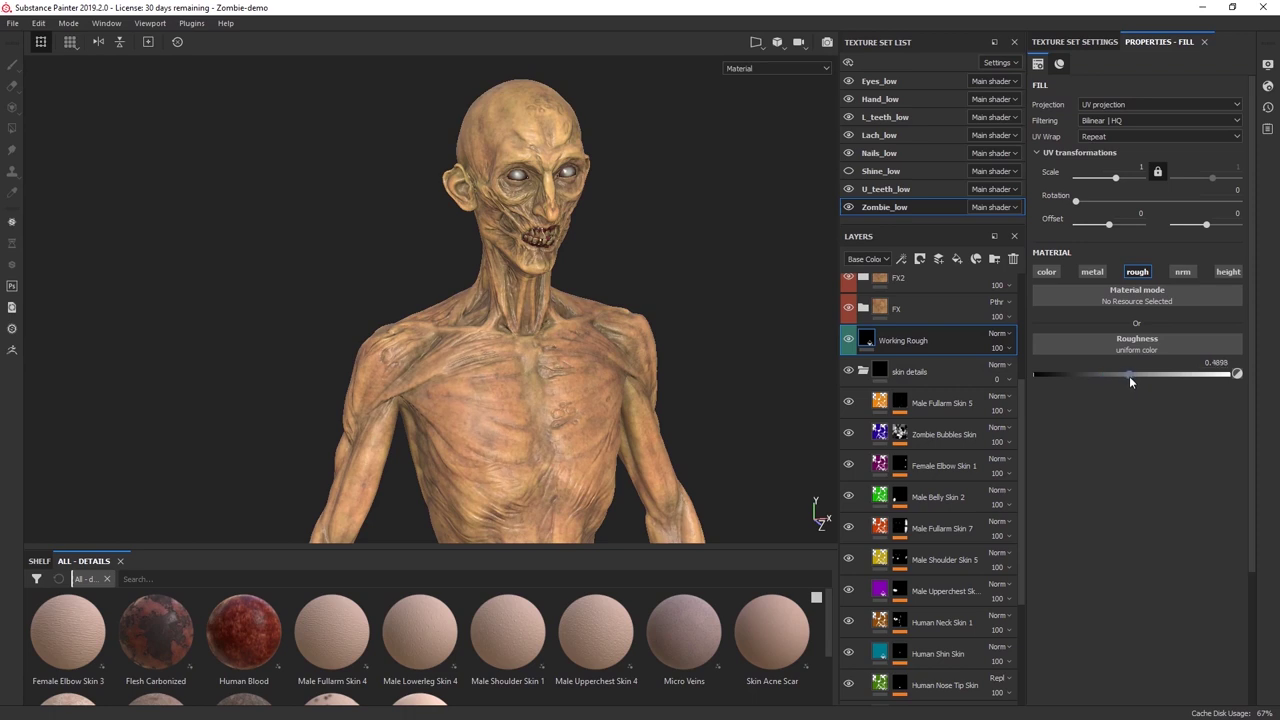
Set the skin details folder's Base Color opacity to 100.
left_click(950, 373)
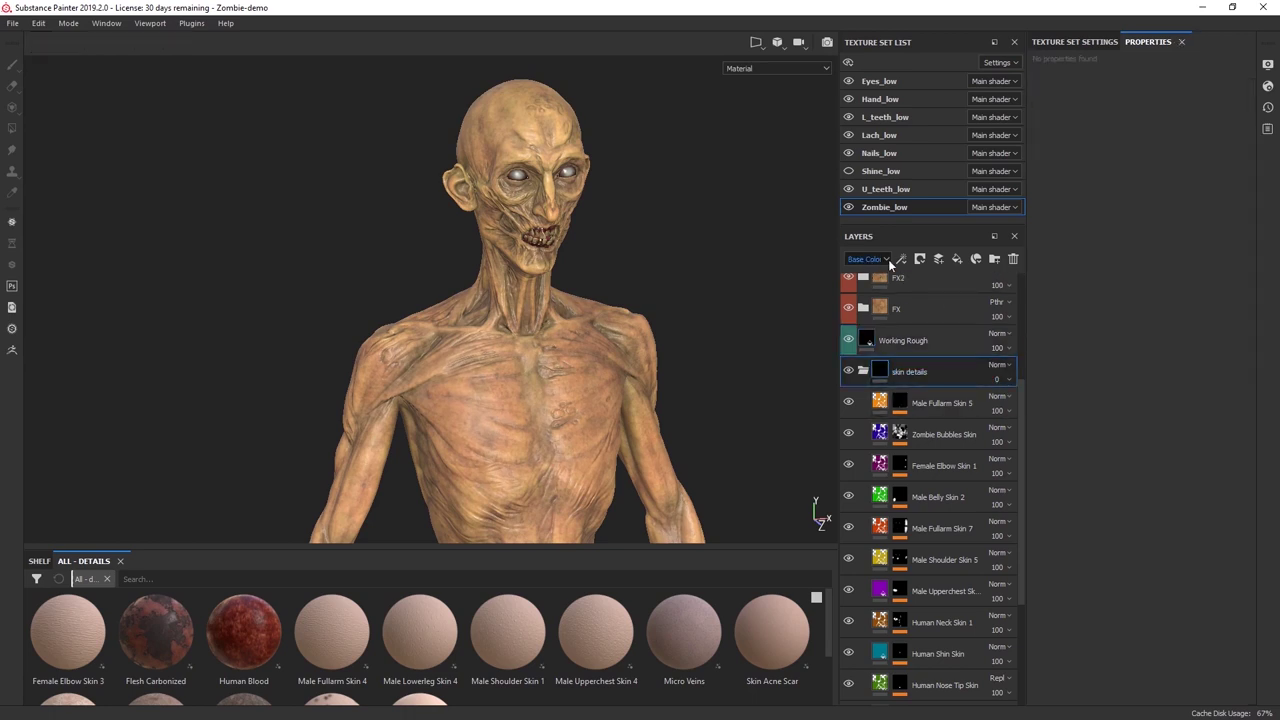
left_click(1008, 380)
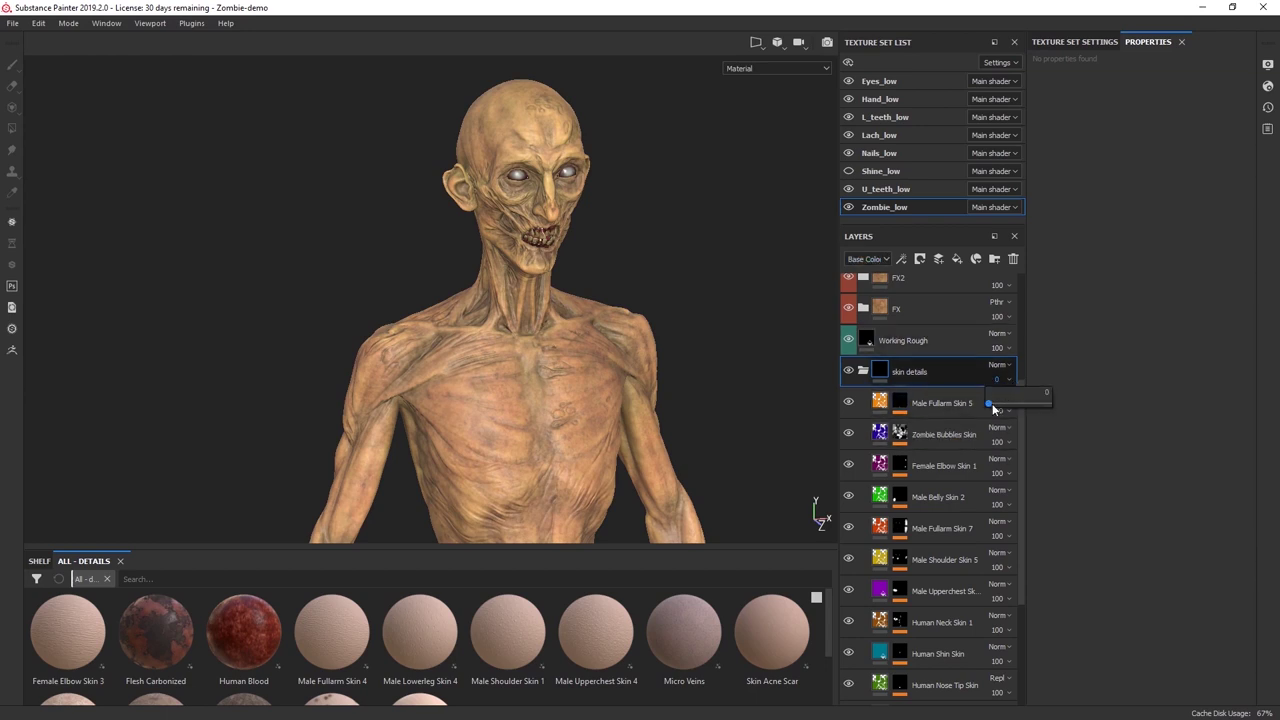
left_click_drag(994, 404, 1057, 400)
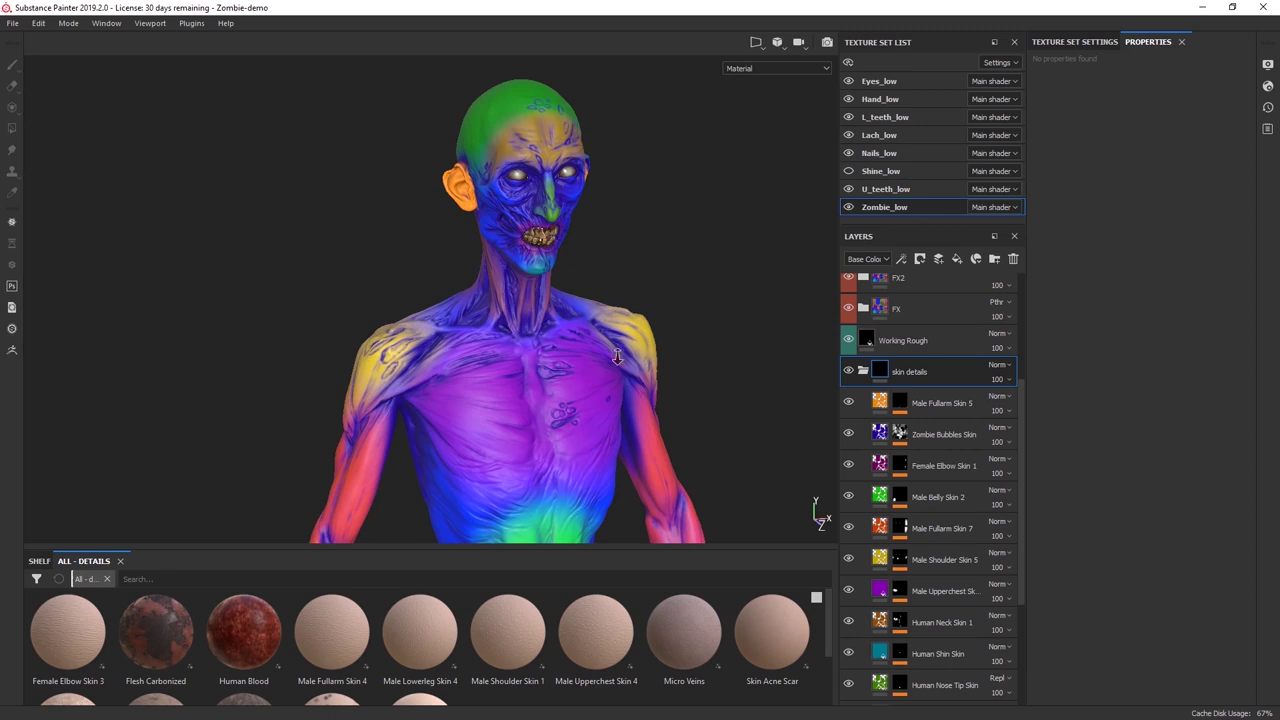
Examine the color-coded skin regions on the zombie's body from several sides.
scroll(622, 352, "down", 2)
middle_click_drag(619, 486, 530, 412, "alt")
left_click_drag(530, 412, 628, 233, "alt")
left_click_drag(668, 281, 453, 260, "alt")
middle_click_drag(525, 393, 590, 451, "alt")
left_click_drag(590, 451, 502, 442, "alt")
middle_click_drag(502, 449, 488, 394, "alt")
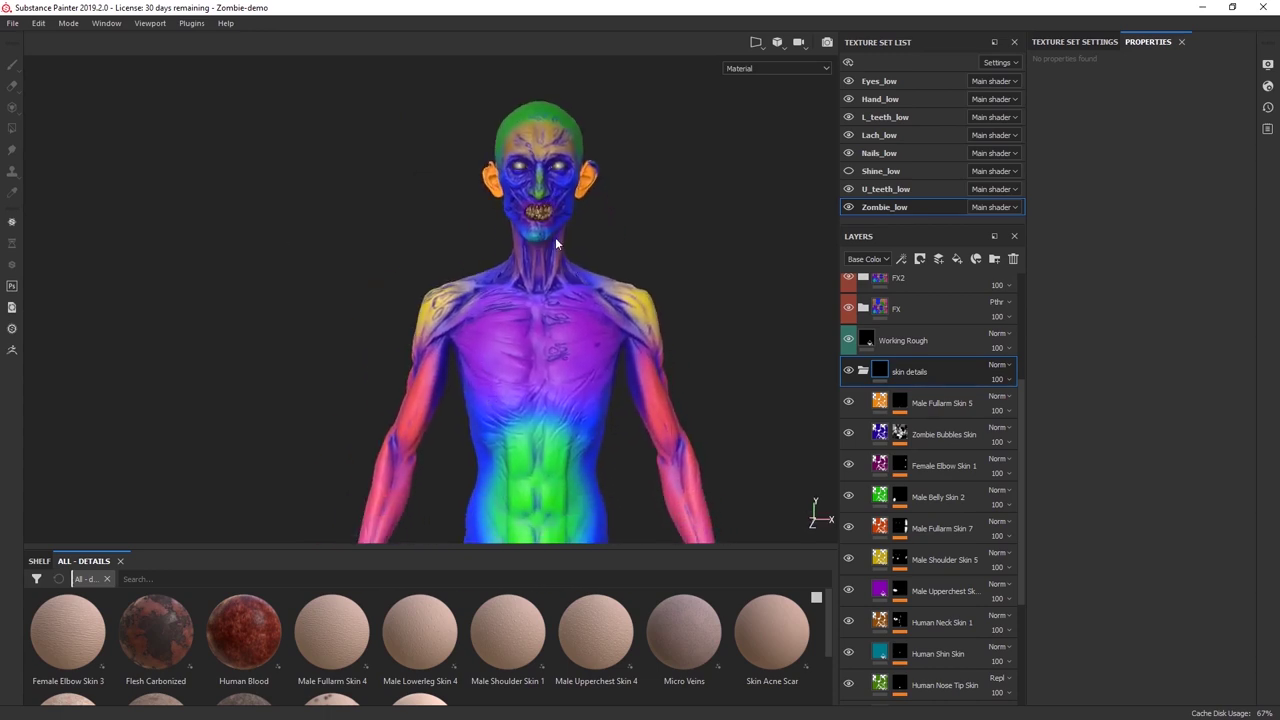
Review the body-part skin layers and their masks inside the skin details folder.
scroll(934, 442, "down", 1)
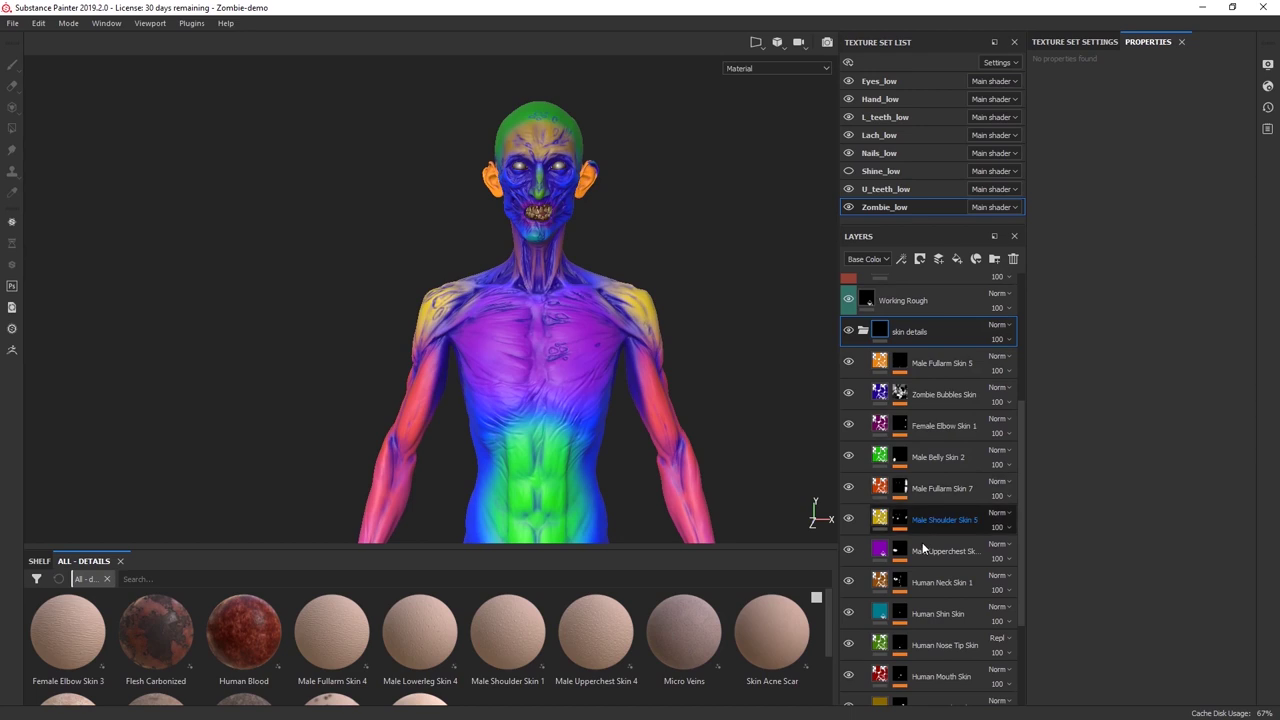
scroll(915, 500, "down", 3)
scroll(905, 340, "up", 1)
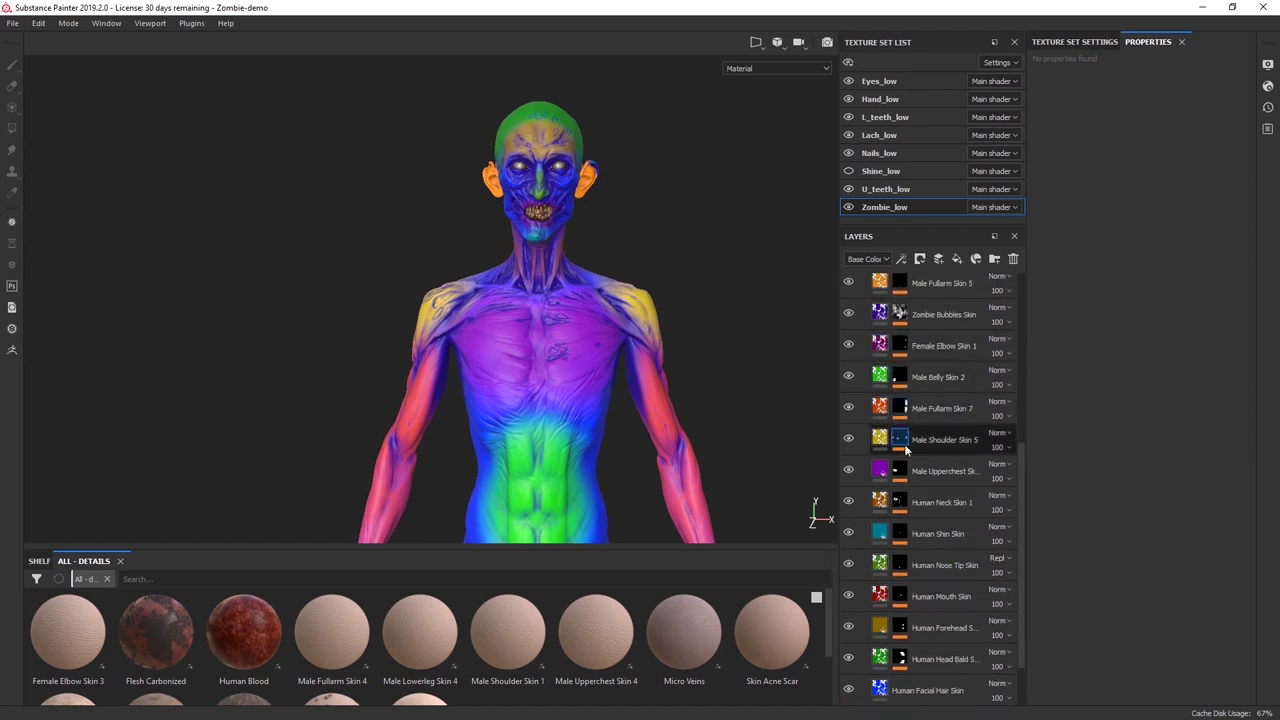
scroll(907, 360, "up", 1)
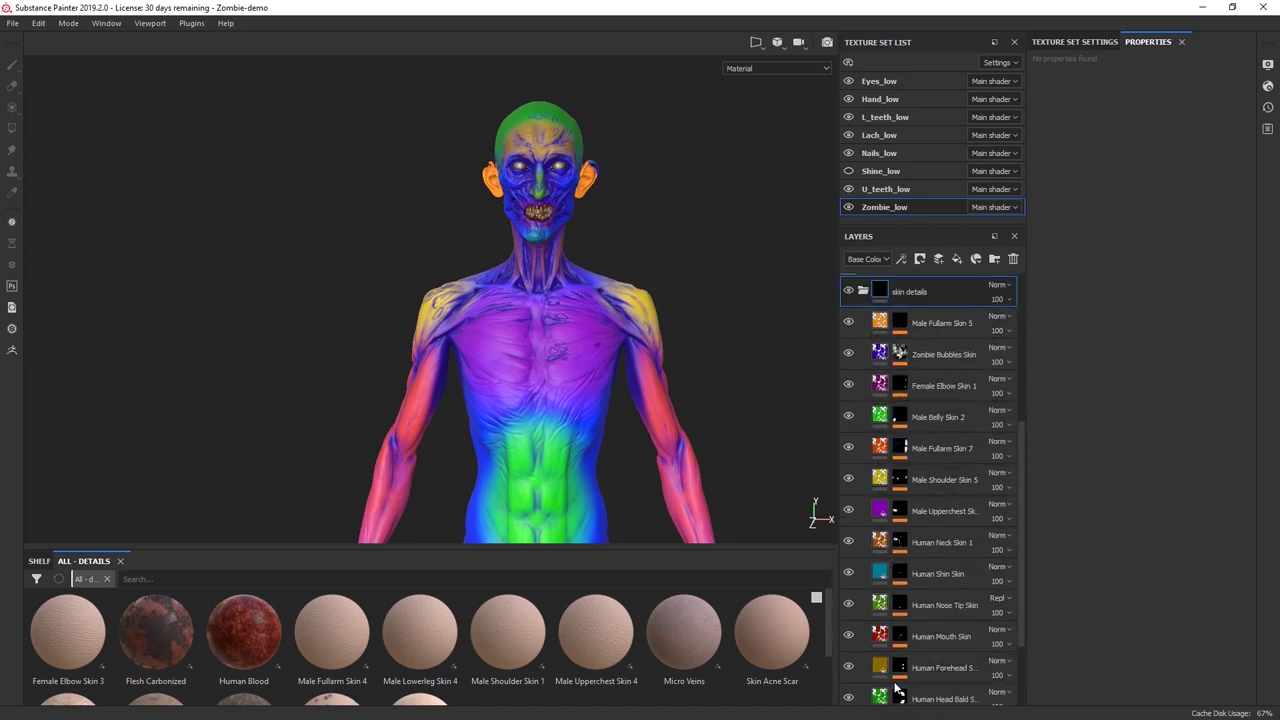
scroll(895, 674, "down", 1)
scroll(890, 460, "up", 1)
scroll(528, 242, "up", 2)
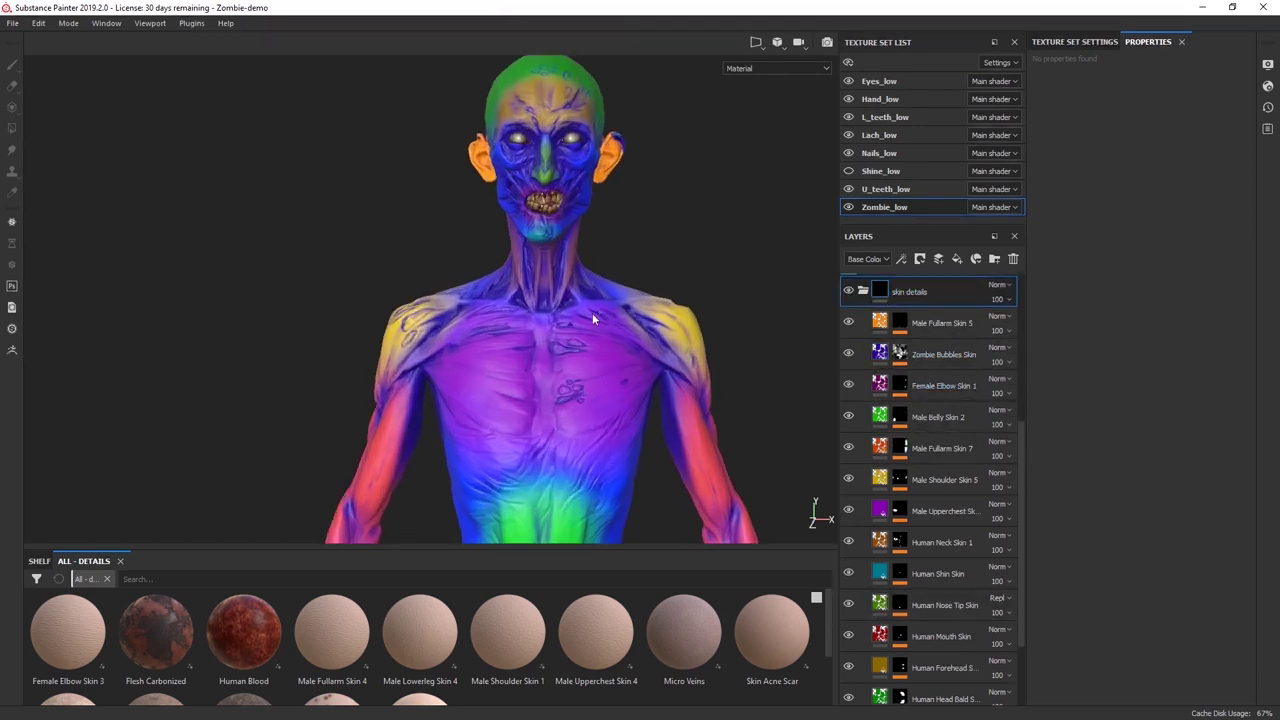
Toggle the visibility of individual skin details layers, including Zombie Bubbles Skin and the Male Upperchest skin, to check the areas they cover.
left_click_drag(592, 313, 685, 326, "alt")
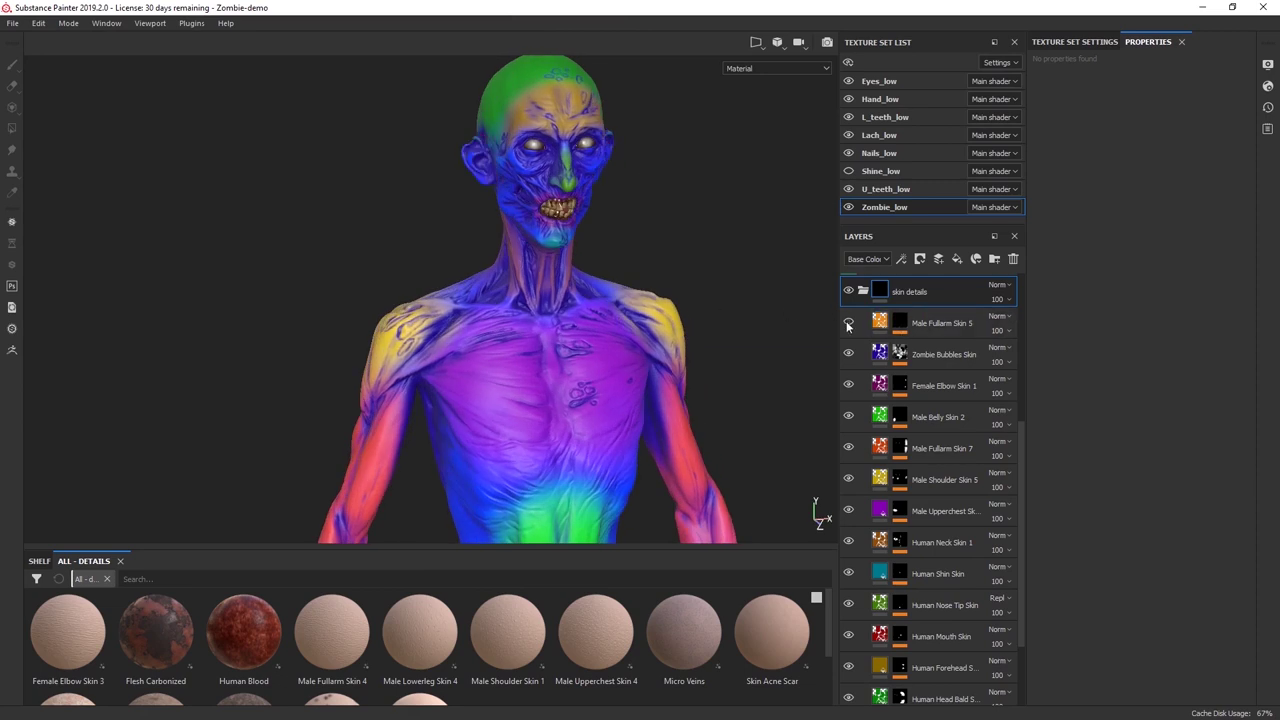
left_click(848, 354)
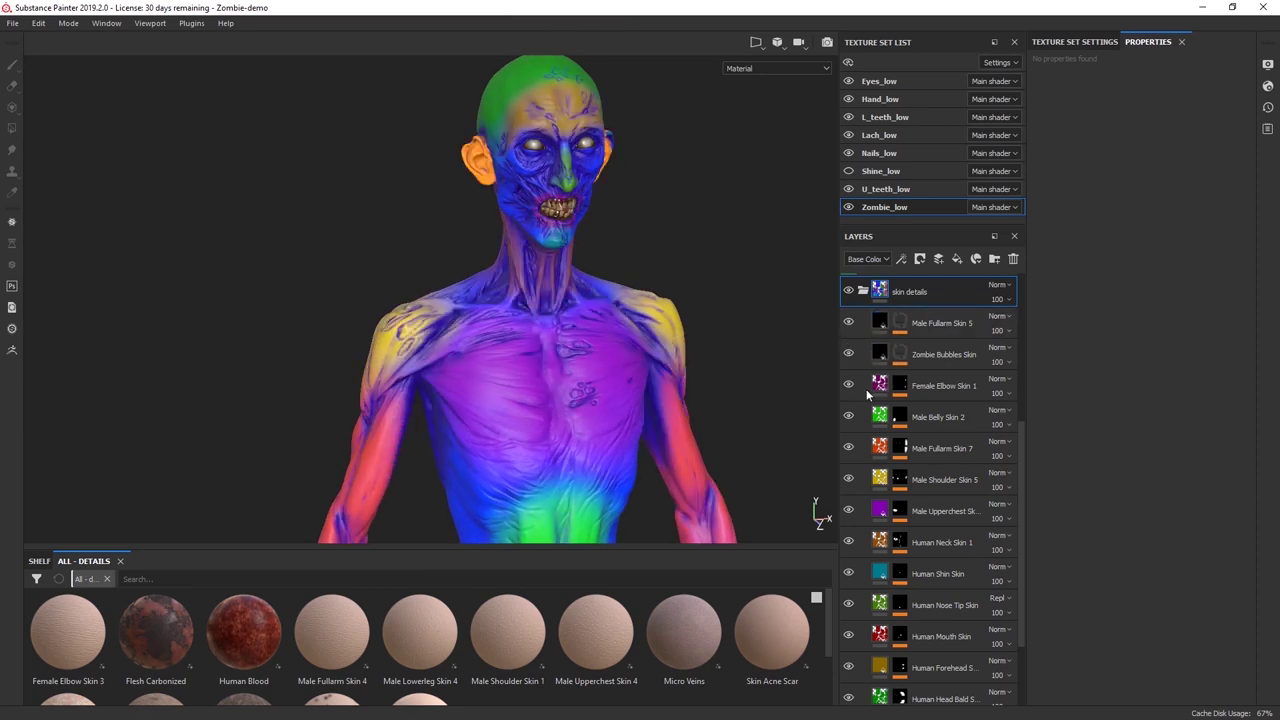
scroll(868, 394, "down", 1)
left_click(852, 345)
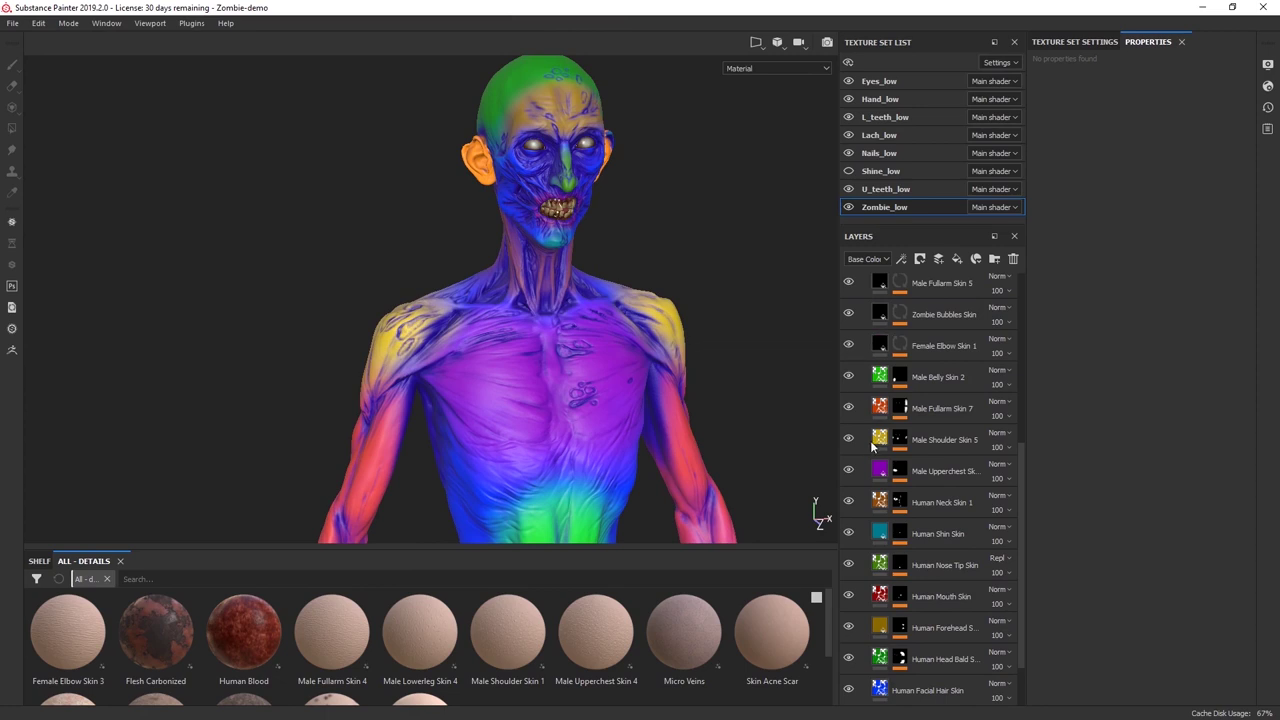
scroll(860, 447, "down", 2)
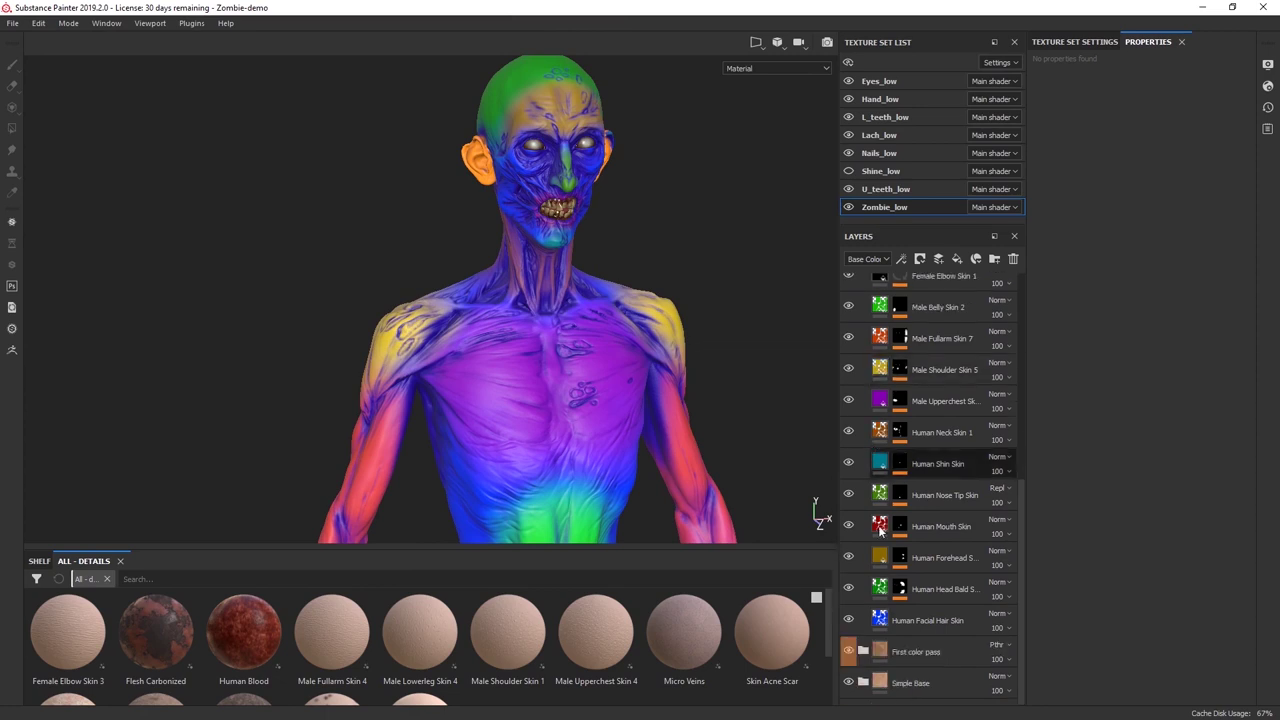
left_click(852, 400)
left_click(852, 400)
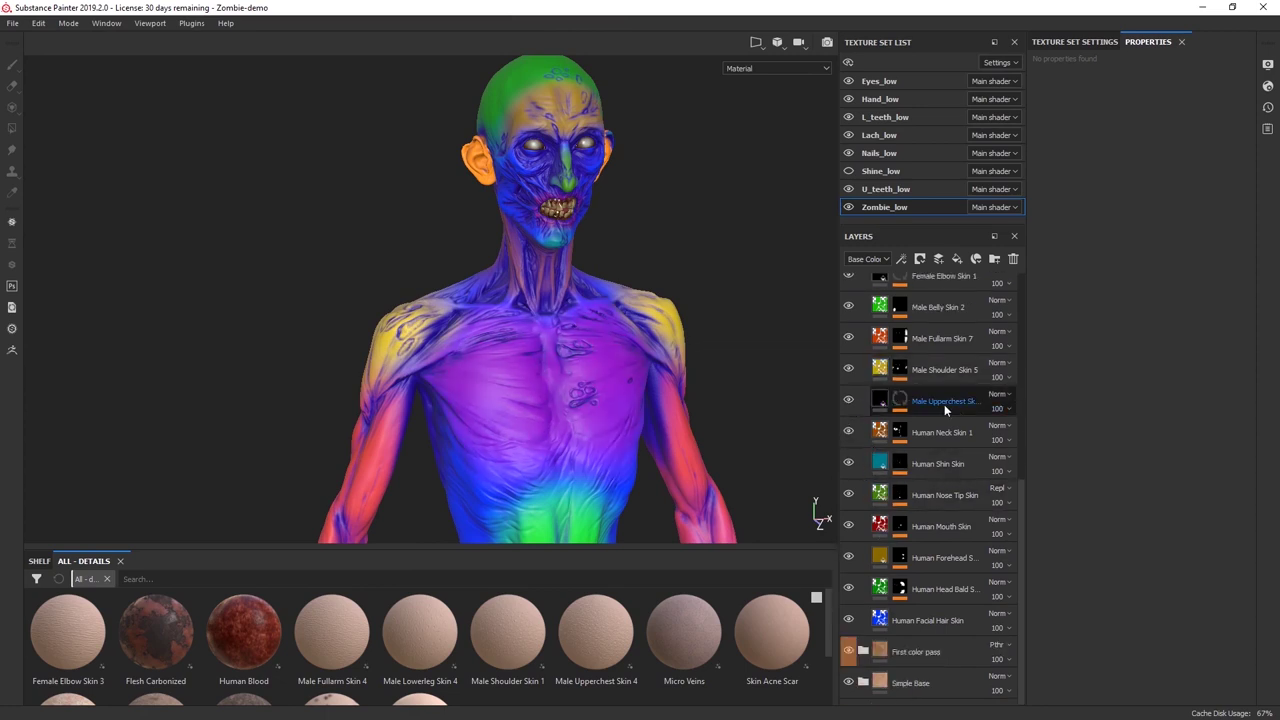
Show the Male Upperchest skin layer's fill properties and enlarge the shelf to reveal more detail materials.
left_click(896, 404)
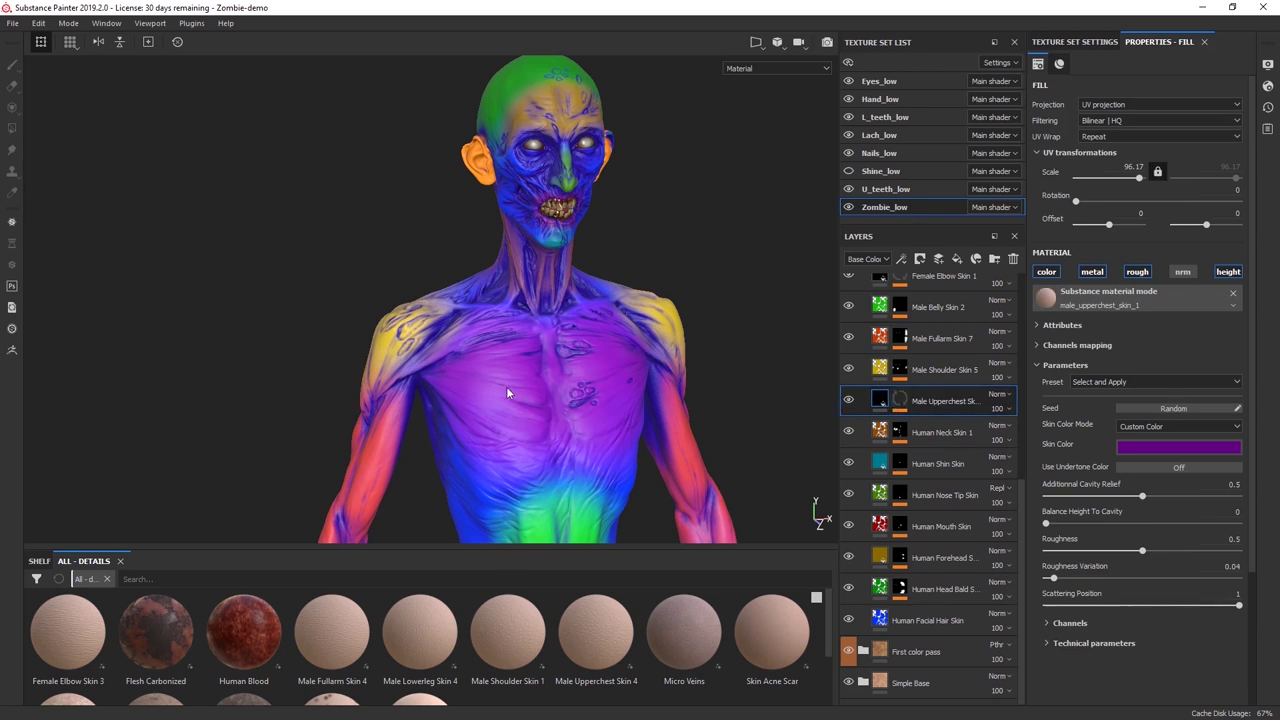
right_click_drag(562, 429, 584, 449, "alt")
middle_click_drag(584, 449, 586, 407, "alt")
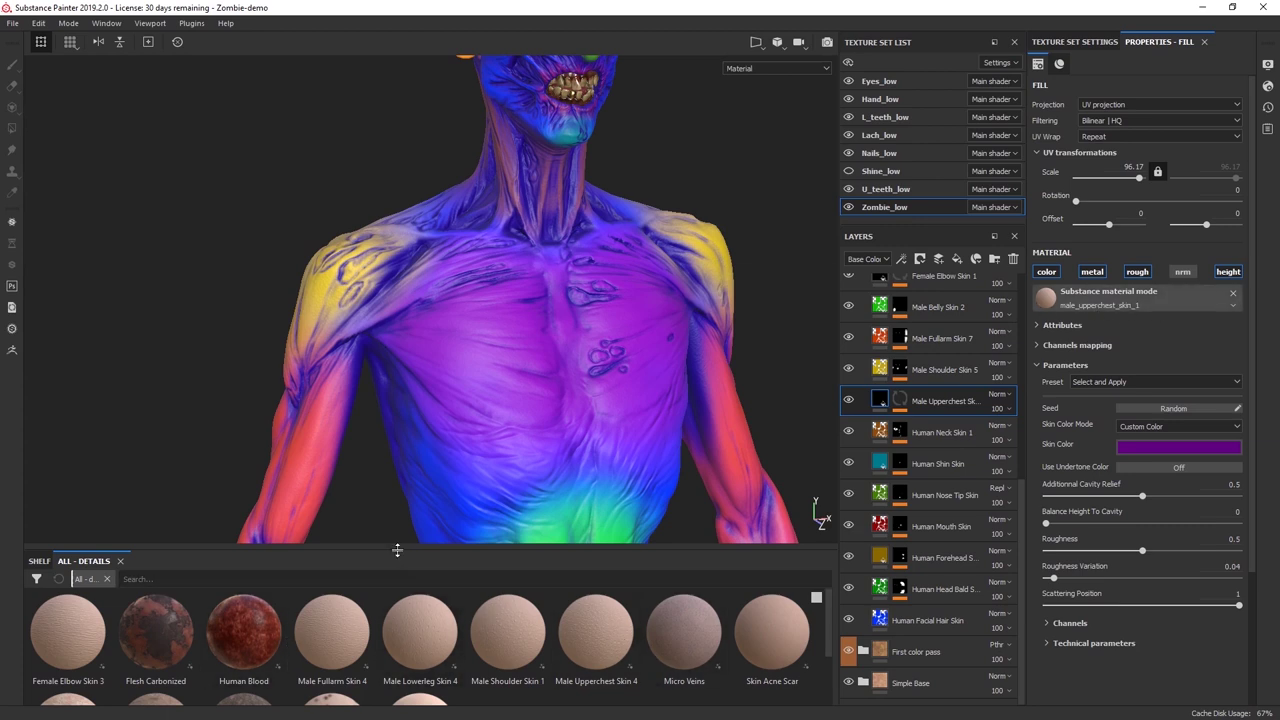
left_click_drag(397, 550, 397, 470)
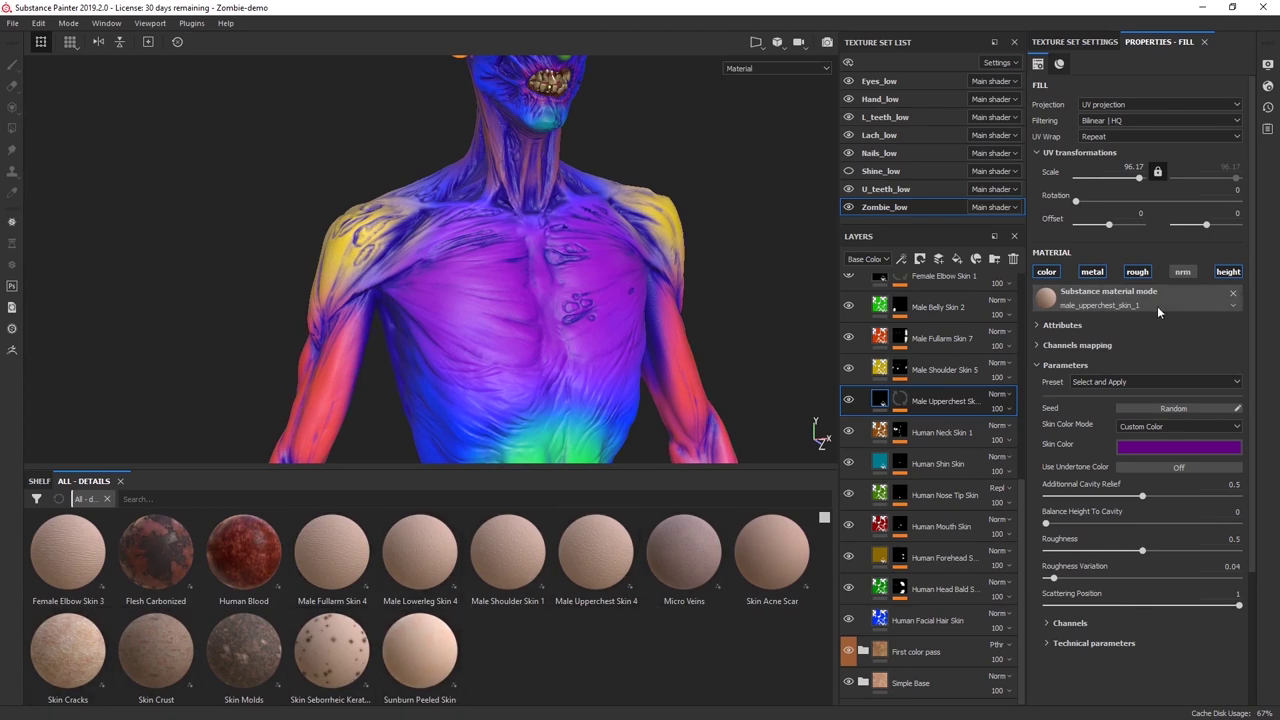
Set the Zombie_low texture set size to 4096 with the chest surface in close-up.
right_click_drag(491, 325, 547, 457, "alt")
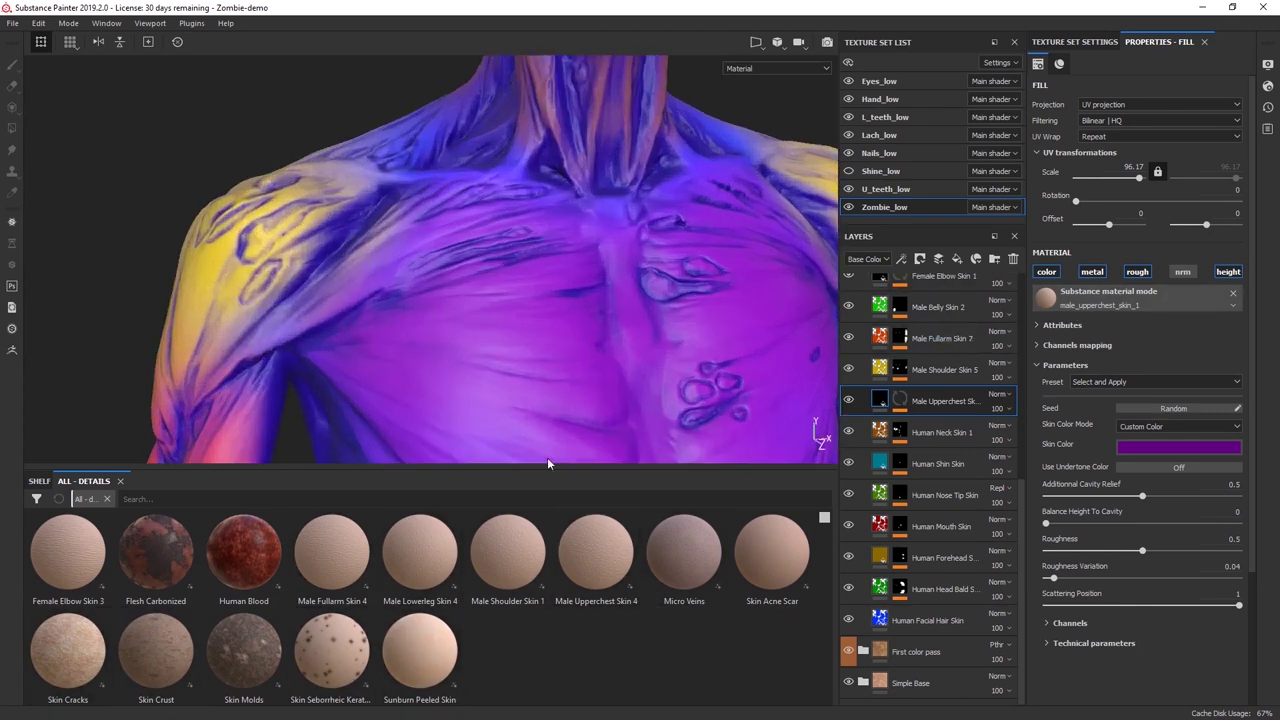
scroll(550, 404, "up", 3)
left_click_drag(550, 404, 543, 197, "alt")
right_click_drag(543, 197, 551, 337, "alt")
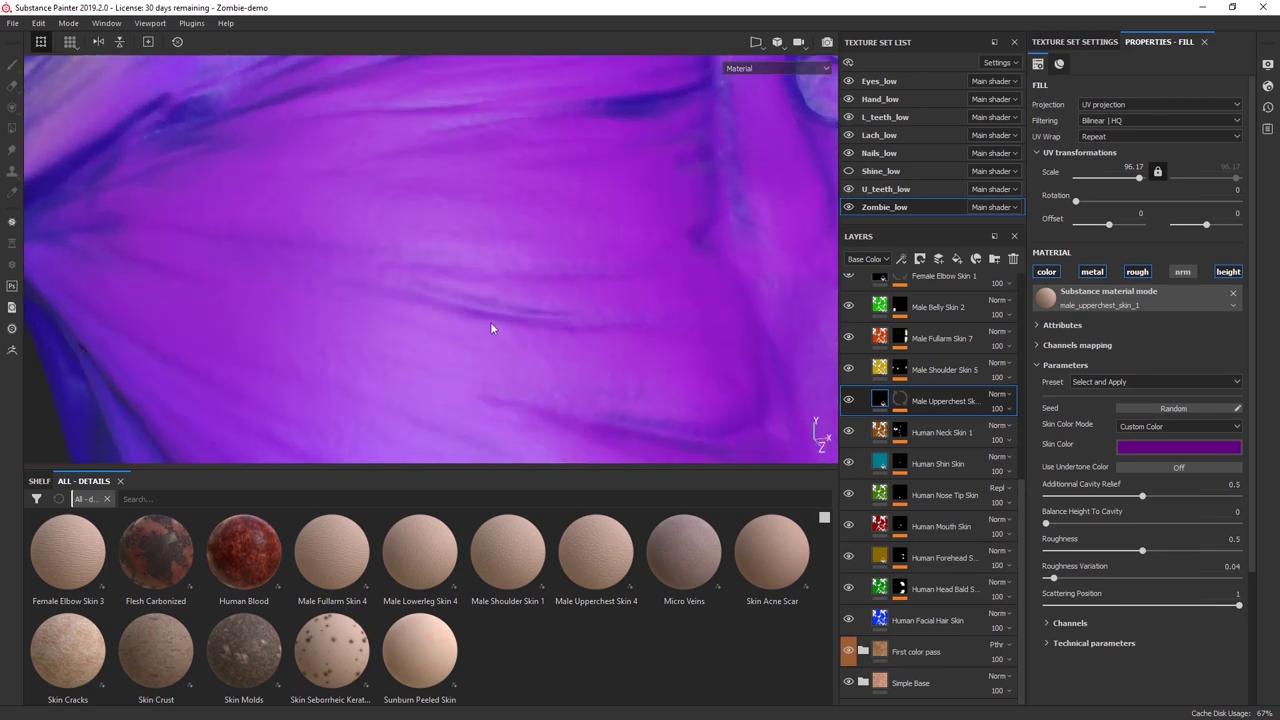
left_click(1058, 42)
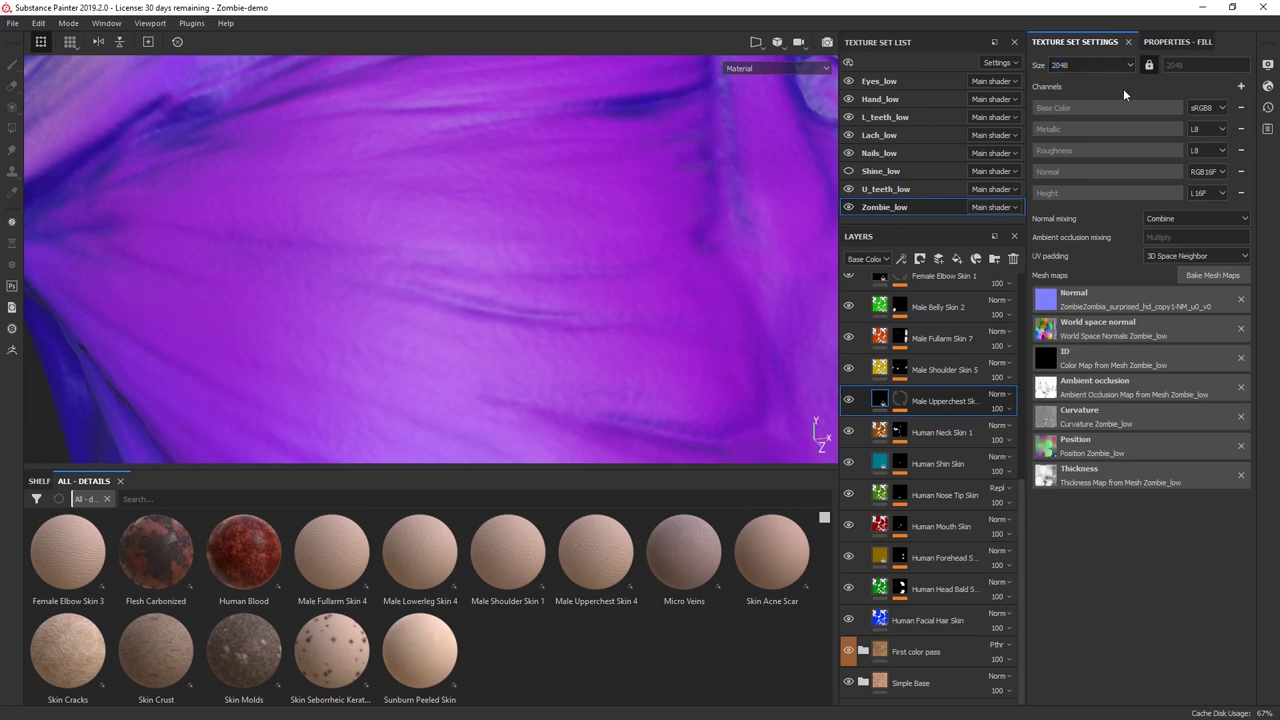
left_click(1116, 64)
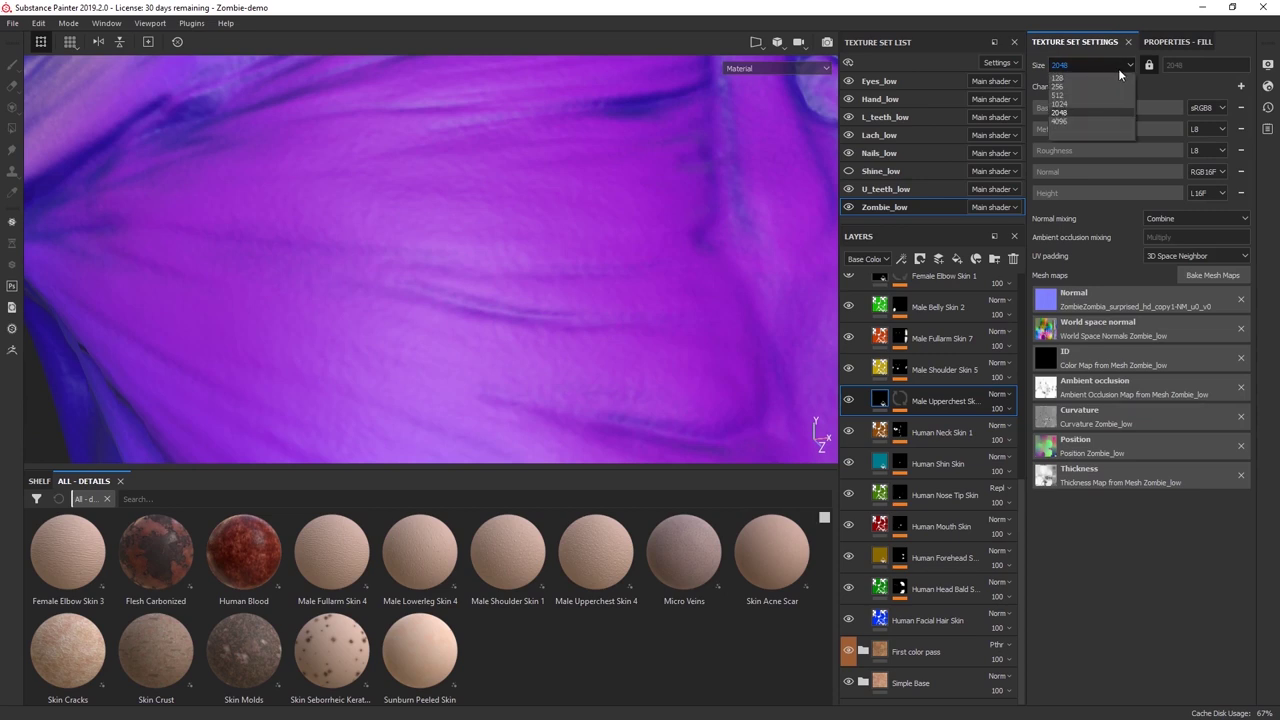
left_click(1062, 121)
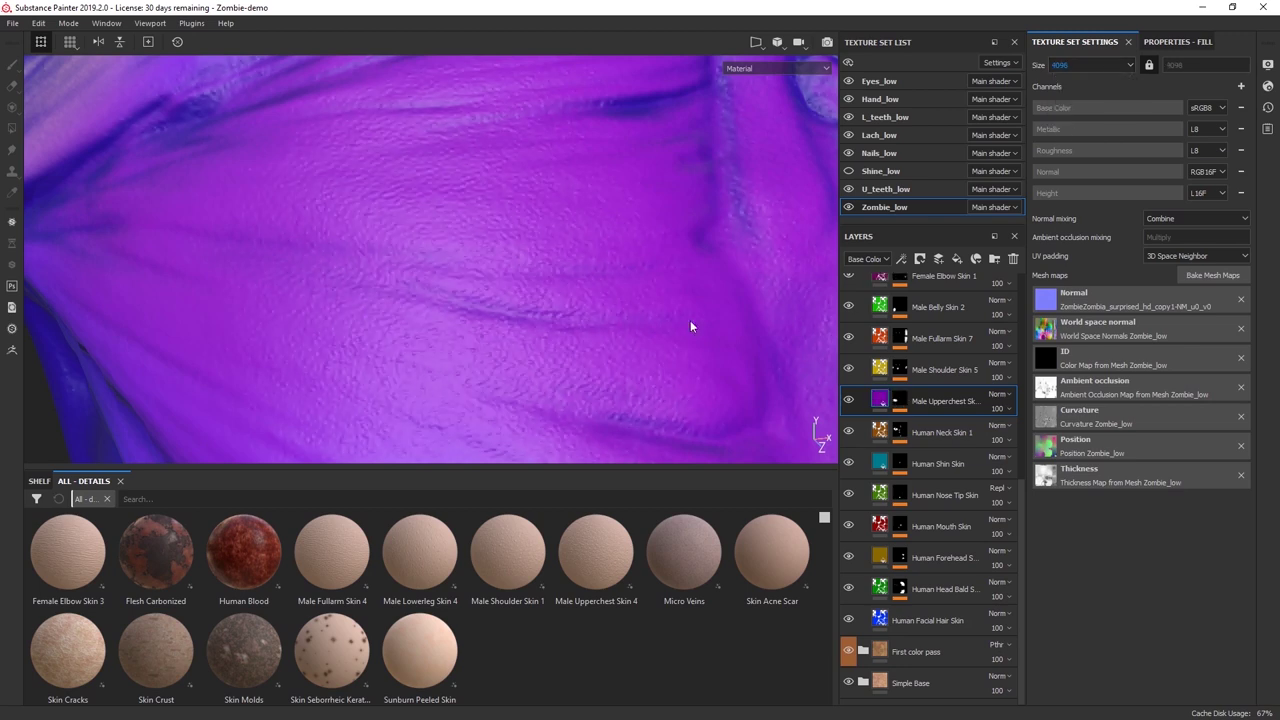
Examine the skin detail on the chest, shoulders, neck and face at the 4096 texture size.
mouse_move(506, 200)
left_mouse_down("alt")
mouse_move(451, 189)
mouse_move(526, 206)
mouse_move(506, 200)
left_mouse_up("alt")
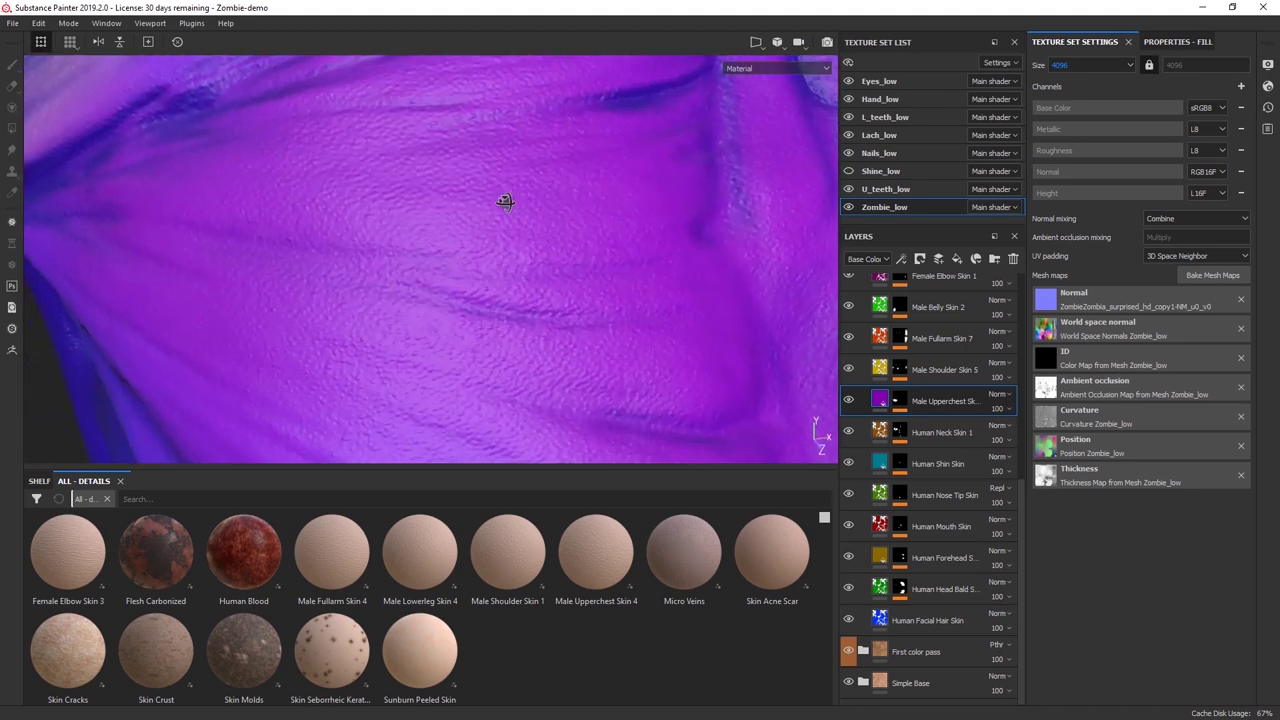
left_click_drag(505, 306, 323, 268, "alt")
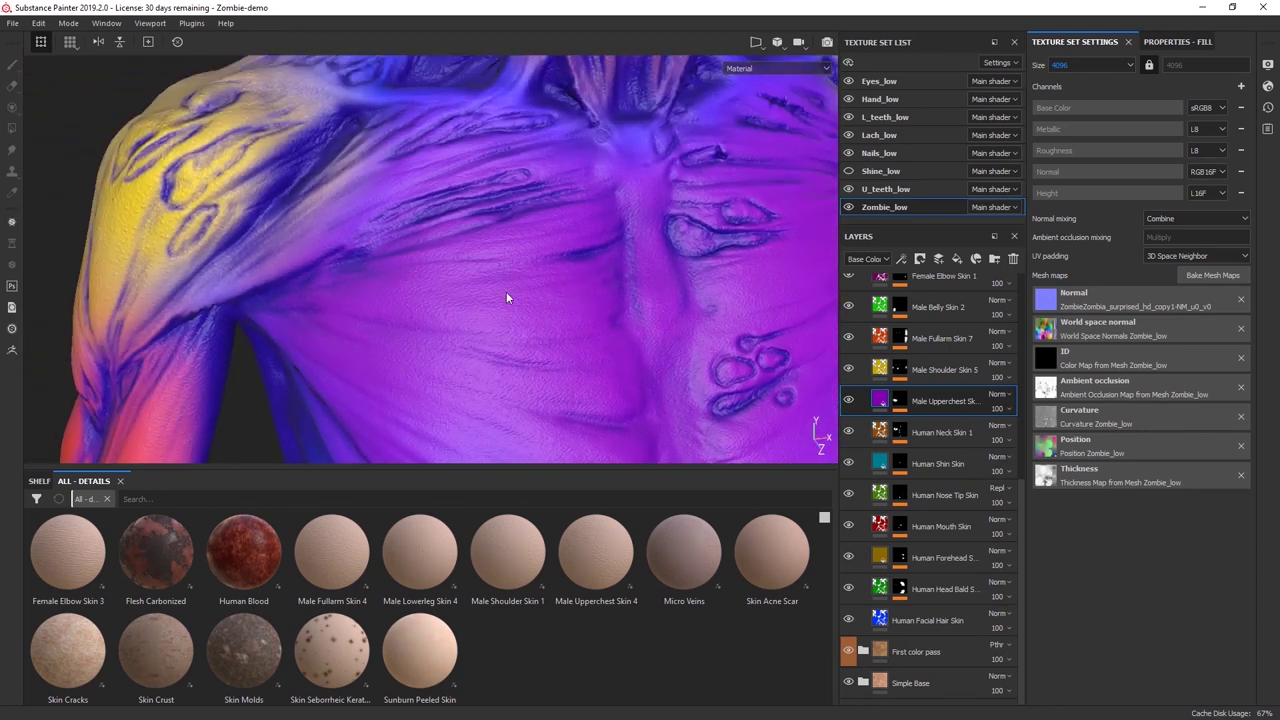
left_click_drag(630, 288, 563, 249, "alt")
left_click_drag(426, 209, 530, 244, "alt")
middle_click_drag(576, 186, 525, 490, "alt")
middle_click_drag(525, 90, 508, 277, "alt")
left_click_drag(530, 283, 607, 150, "alt")
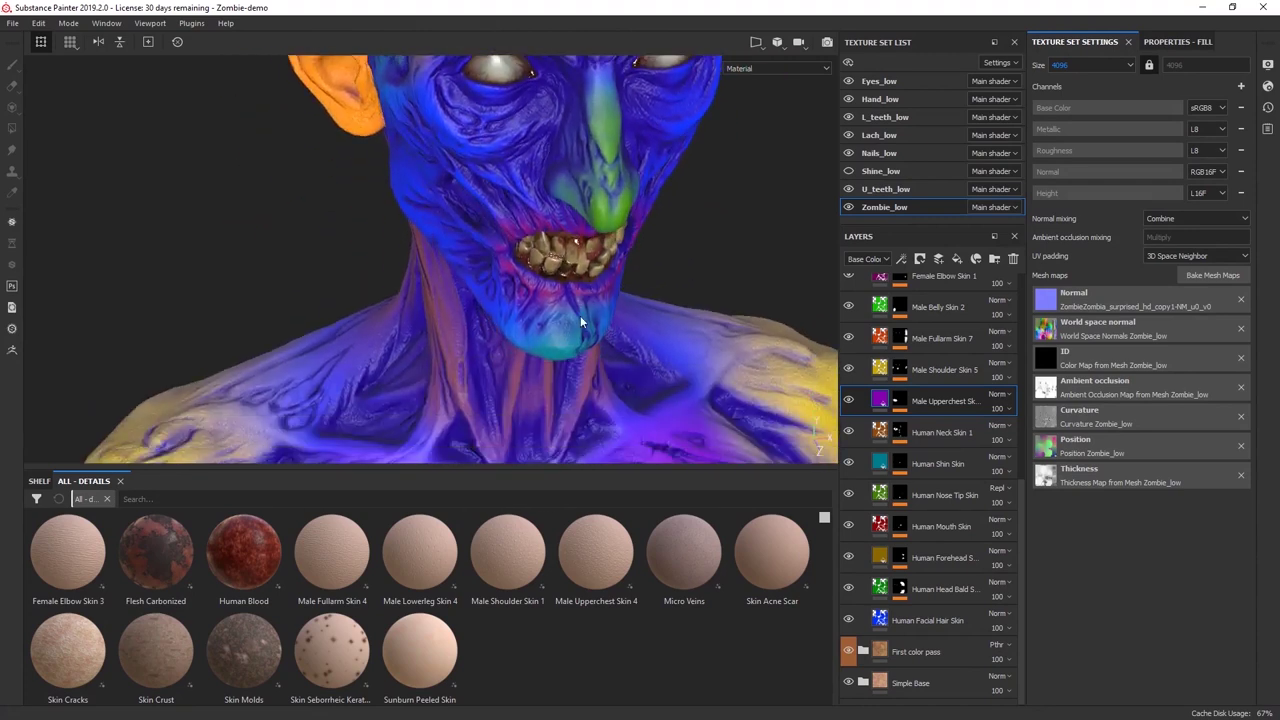
middle_click_drag(606, 205, 650, 25, "alt")
middle_click_drag(532, 215, 541, 72, "alt")
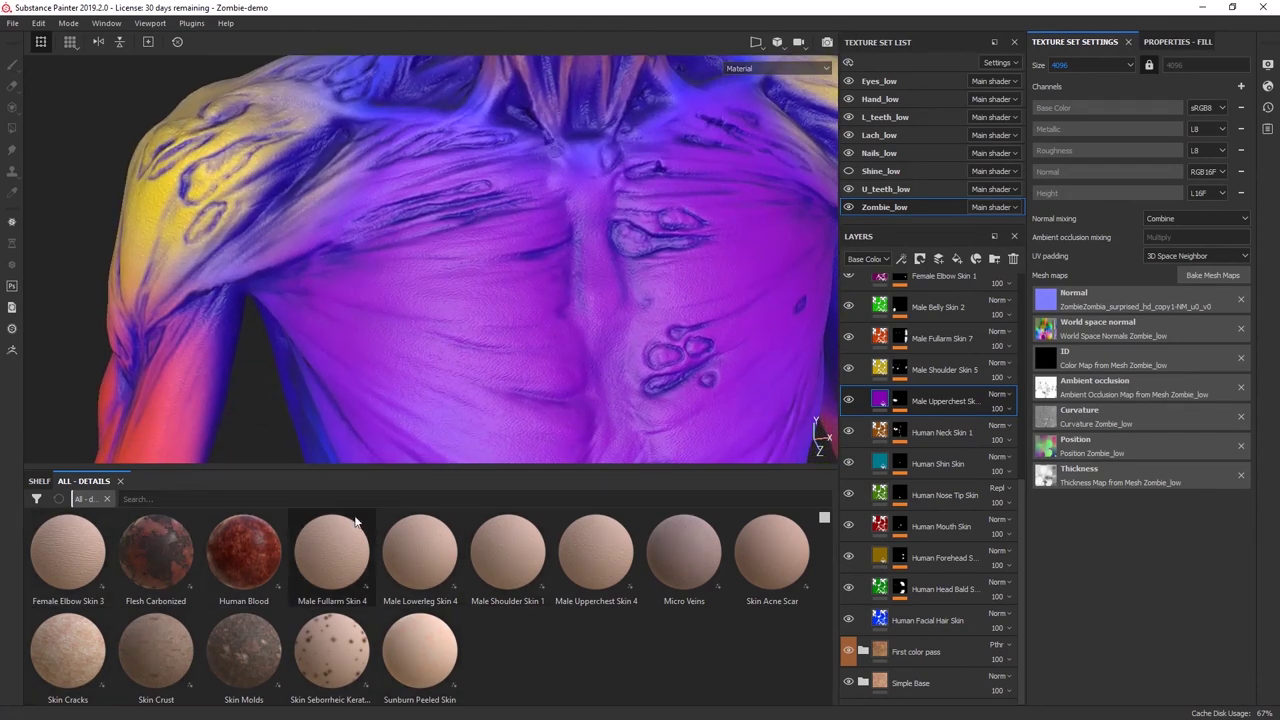
middle_click_drag(523, 346, 510, 296, "alt")
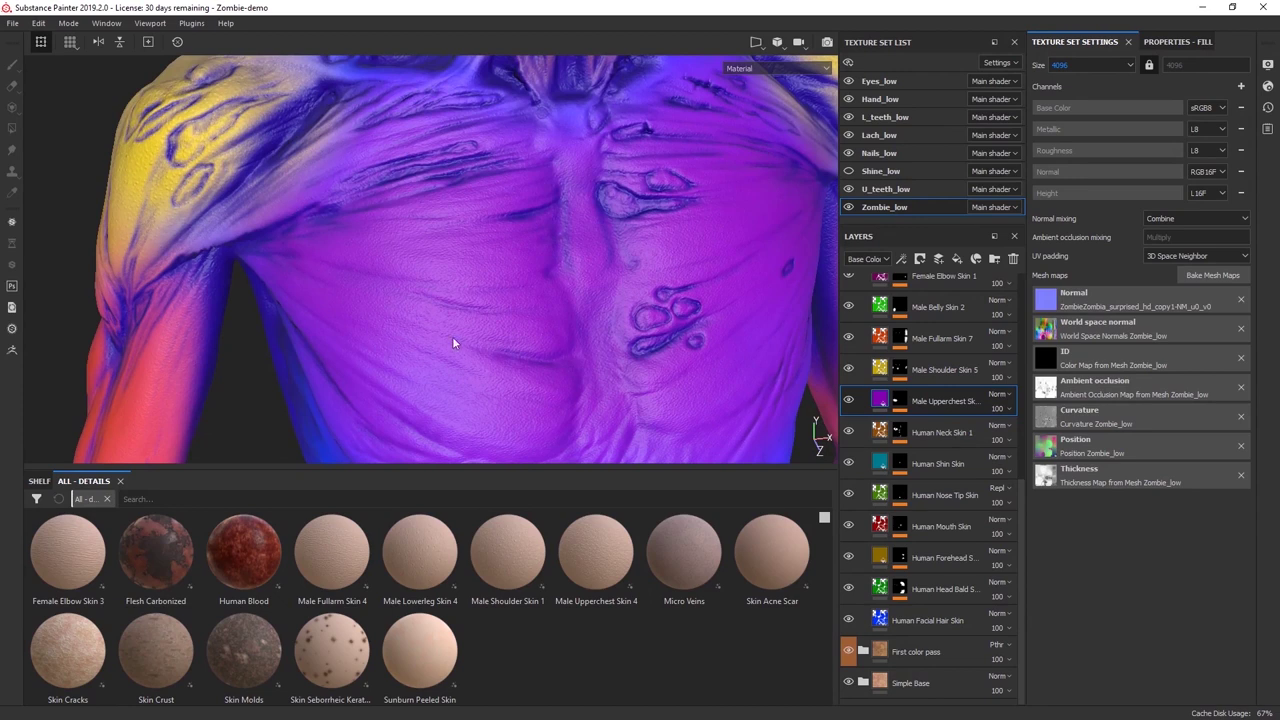
middle_click_drag(454, 343, 453, 272, "alt")
right_click_drag(453, 268, 475, 365, "alt")
left_click_drag(475, 365, 499, 325, "alt")
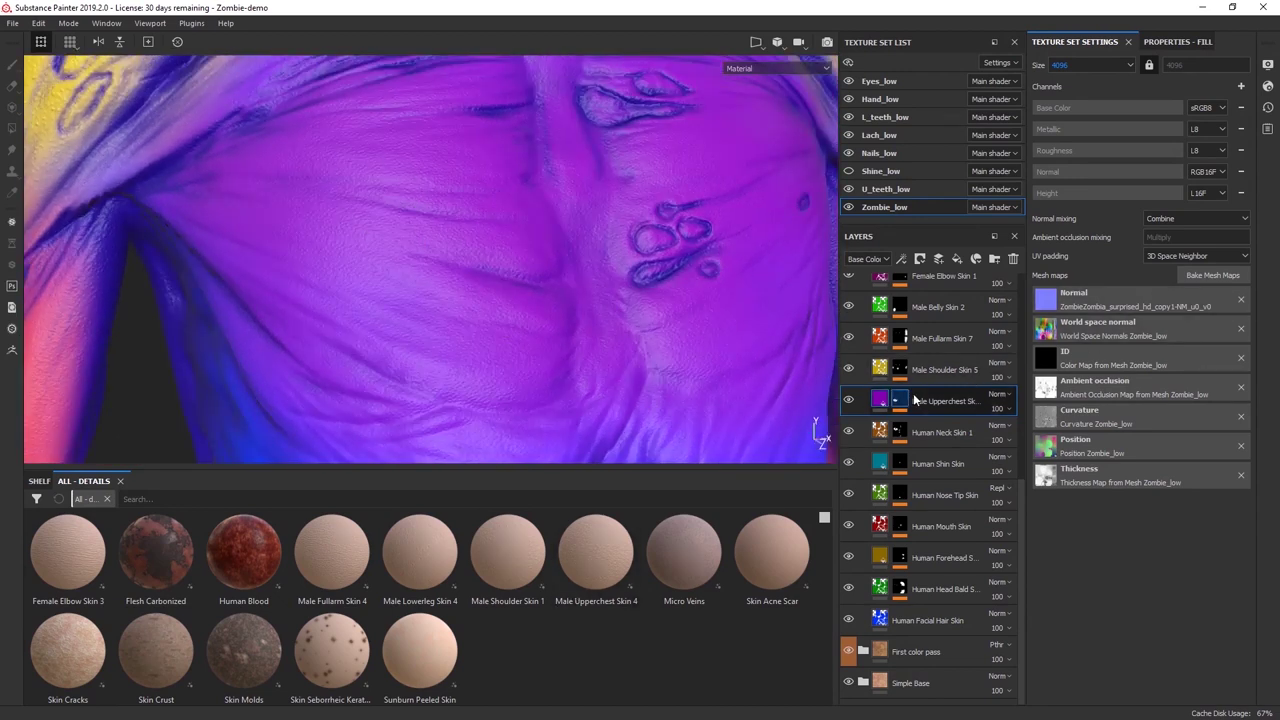
Select the Paint effect in the Male Upperchest skin layer's mask and set the brush size to 6.
left_click(1148, 42)
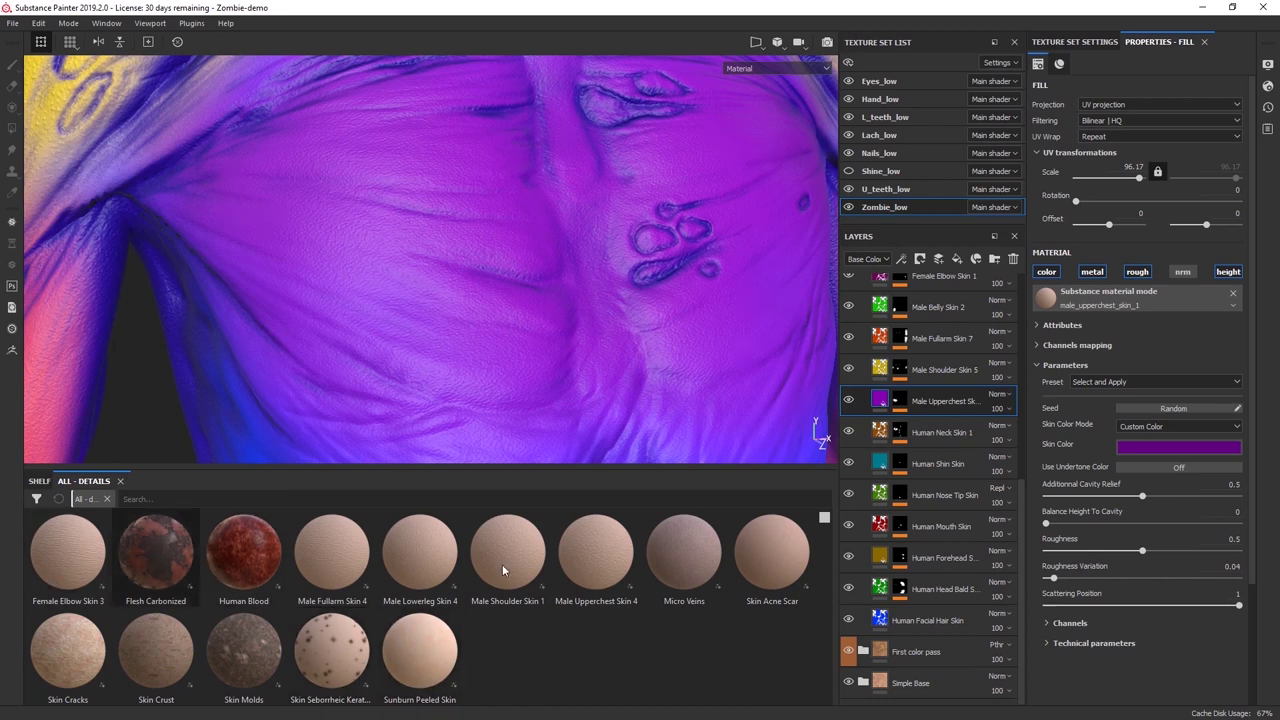
scroll(513, 343, "down", 3)
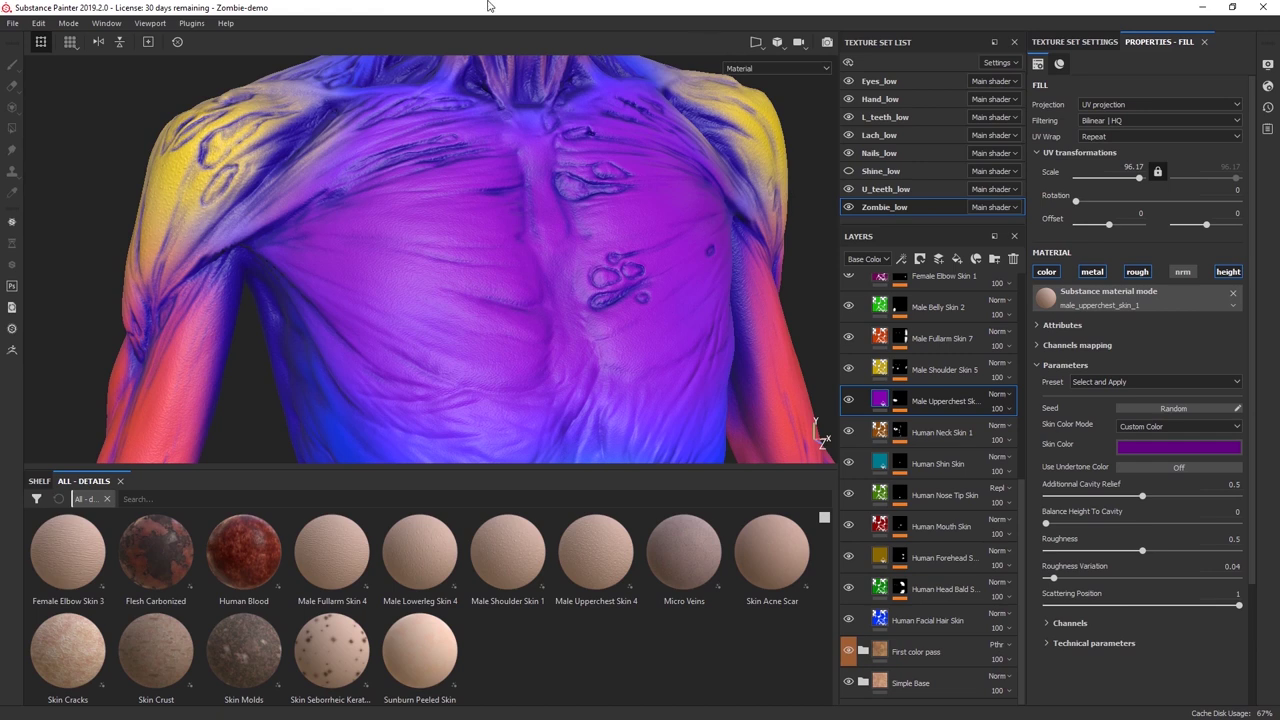
left_click(901, 405)
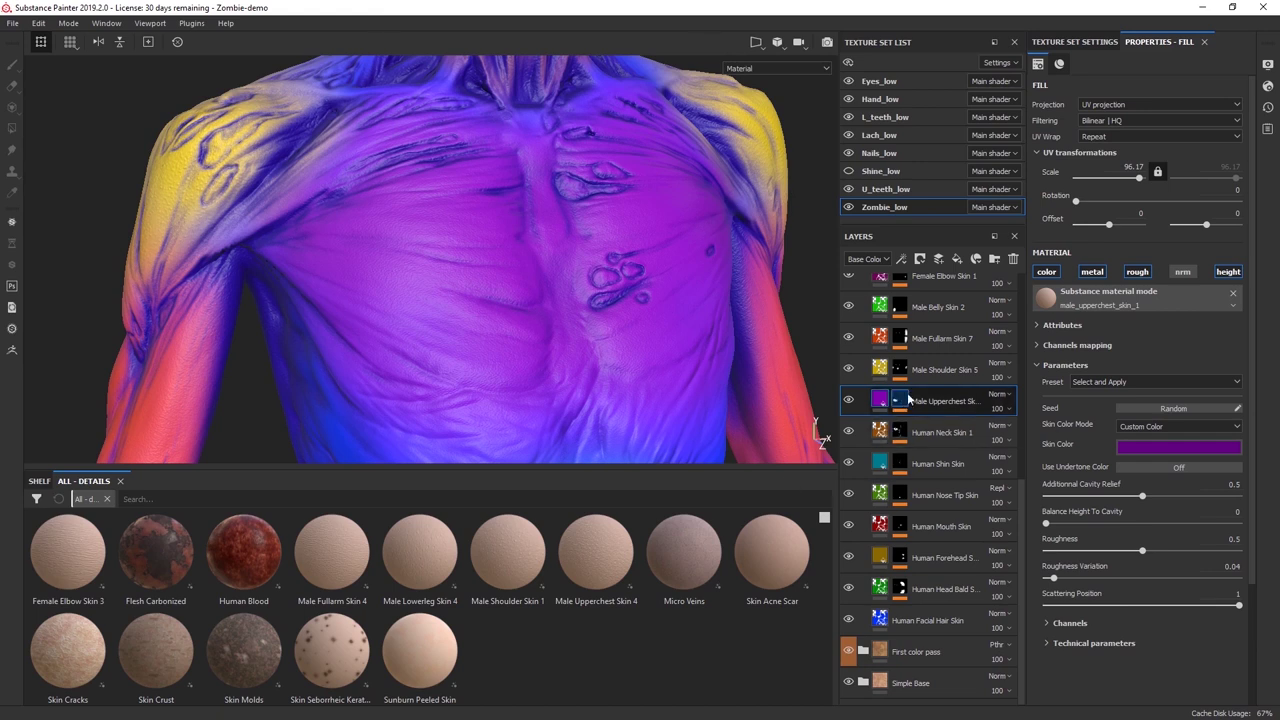
left_click(898, 402)
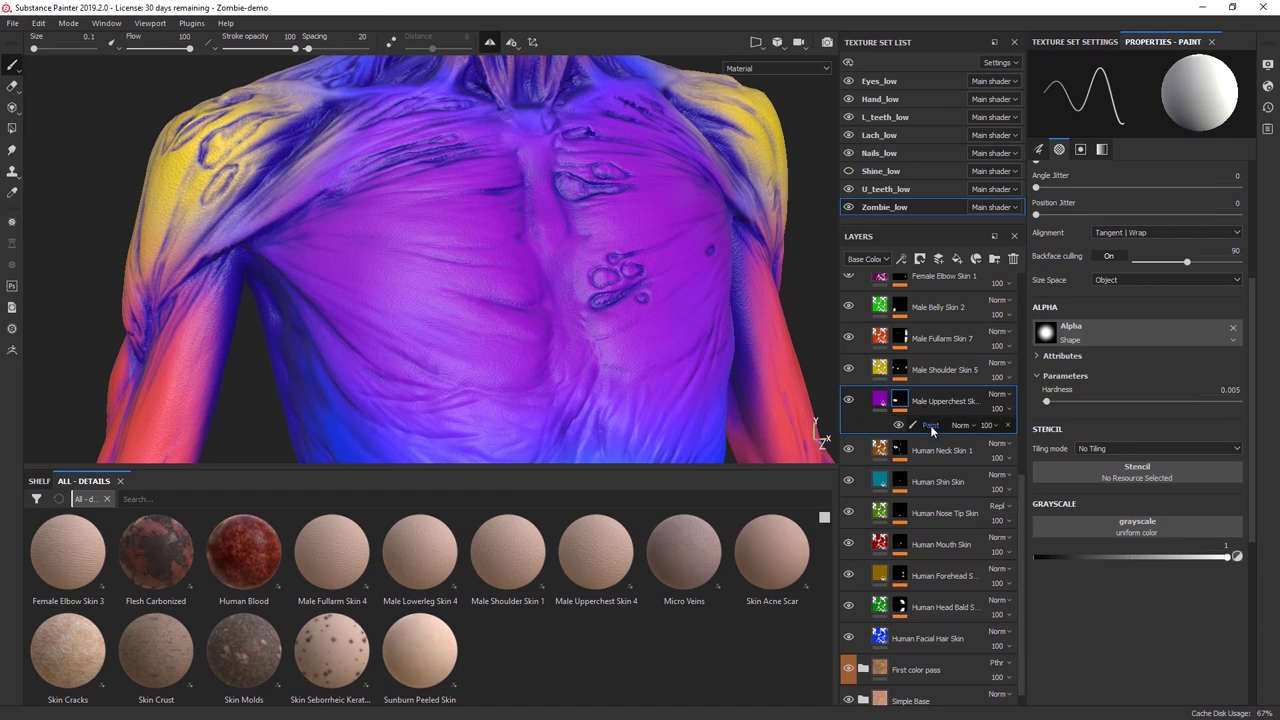
left_click(931, 424)
right_click_drag(526, 316, 526, 316, "ctrl")
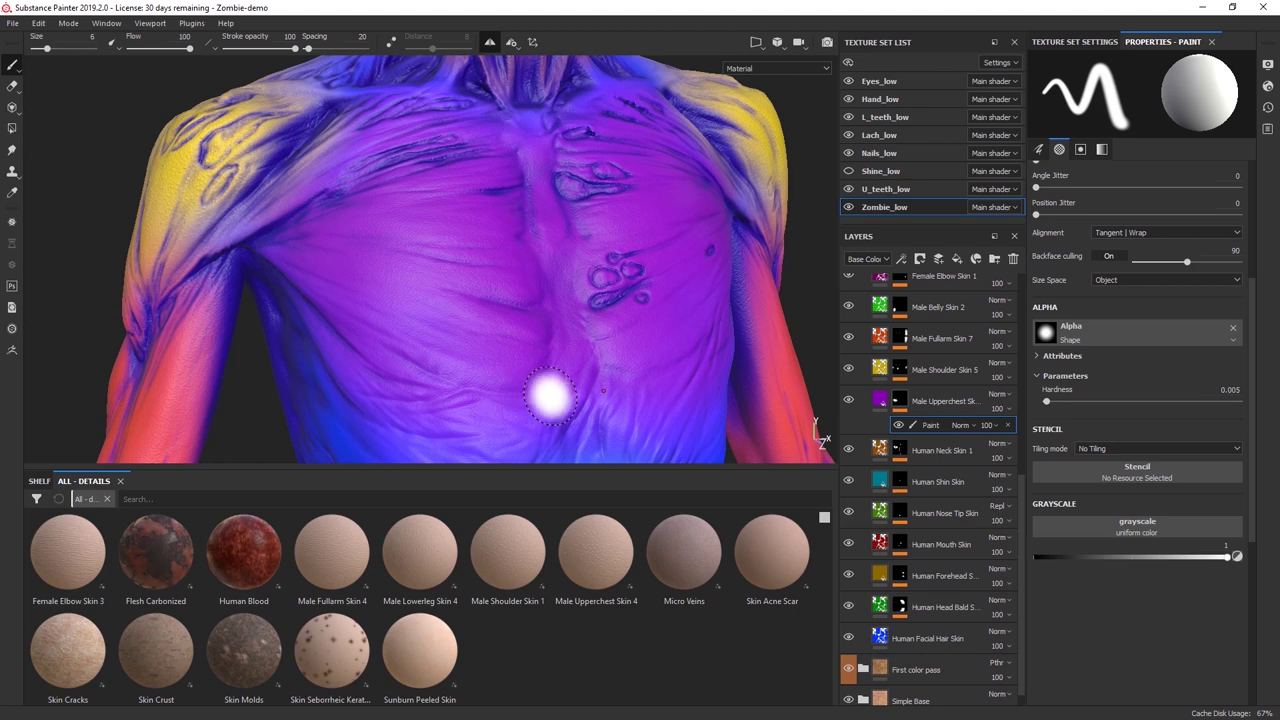
Examine the skin detail on the belly, side of the torso and forearm at the 4096 texture size.
middle_click_drag(550, 396, 572, 194, "alt")
mouse_move(572, 194)
left_mouse_down("alt")
mouse_move(543, 265)
mouse_move(607, 260)
mouse_move(543, 268)
left_mouse_up("alt")
mouse_move(430, 202)
middle_mouse_down("alt")
mouse_move(514, 231)
mouse_move(528, 221)
middle_mouse_up("alt")
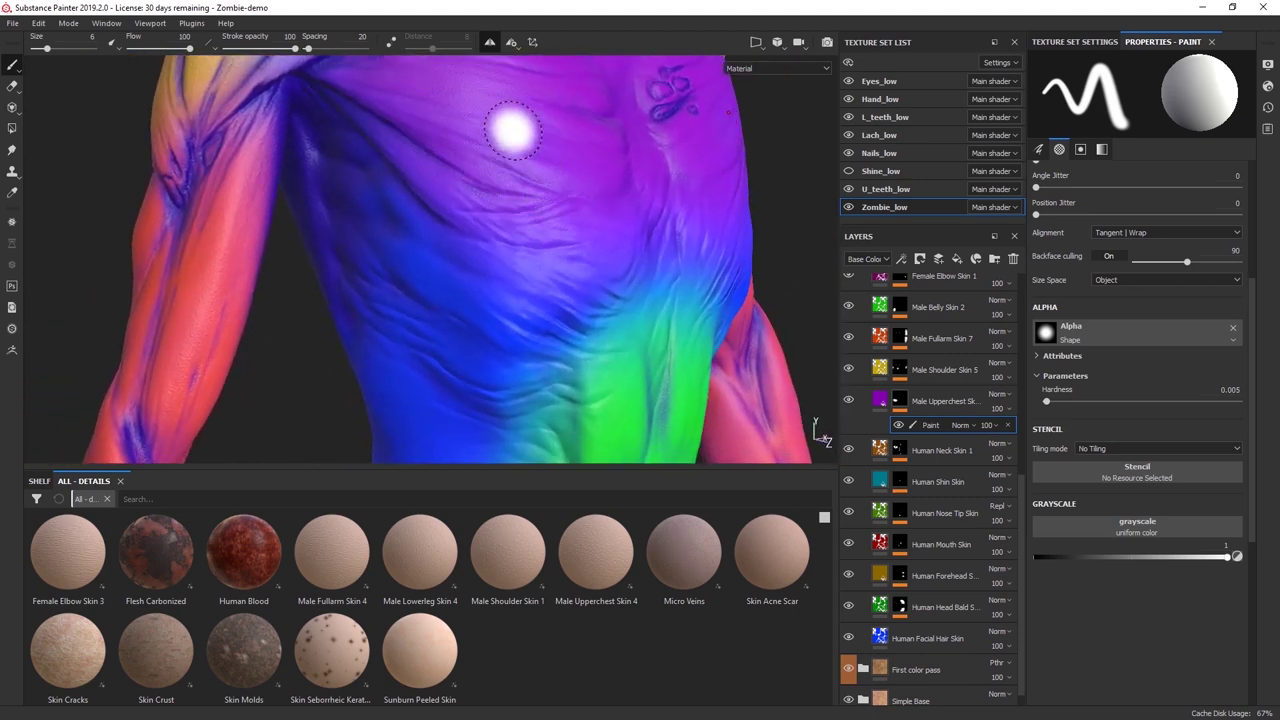
middle_click_drag(266, 274, 478, 288, "alt")
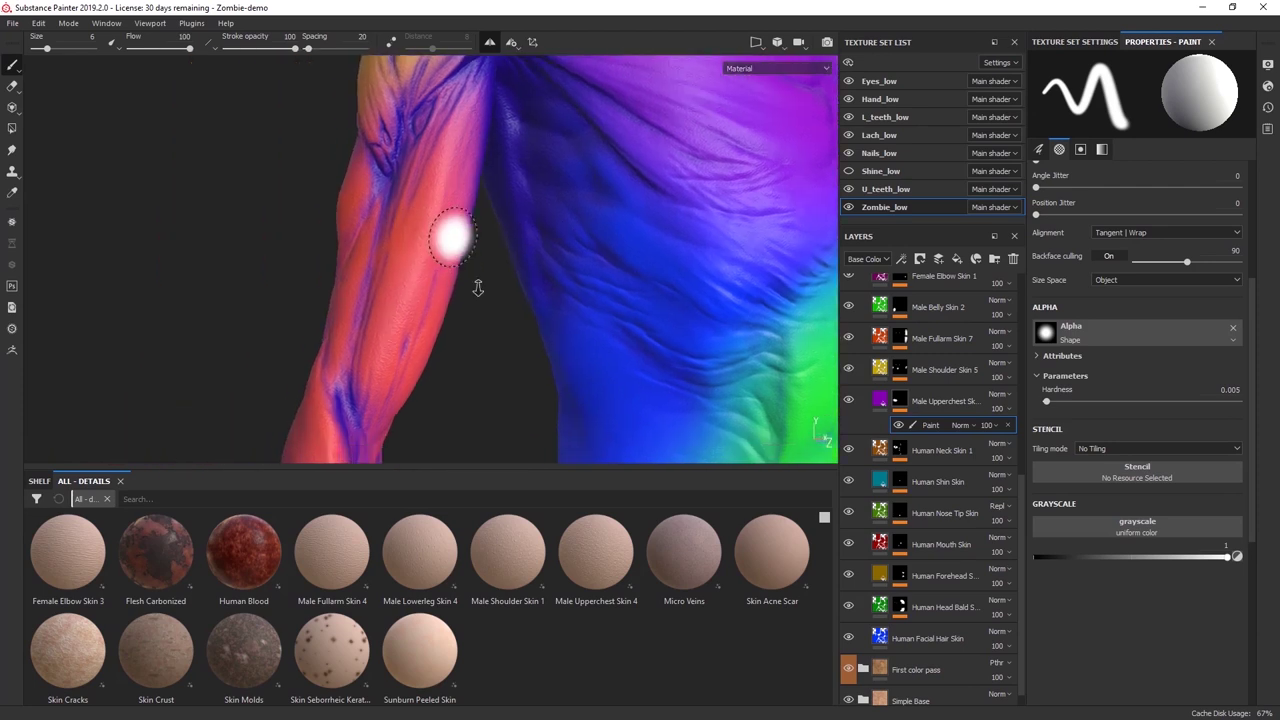
right_click_drag(478, 288, 434, 262, "alt")
left_click_drag(411, 228, 411, 254)
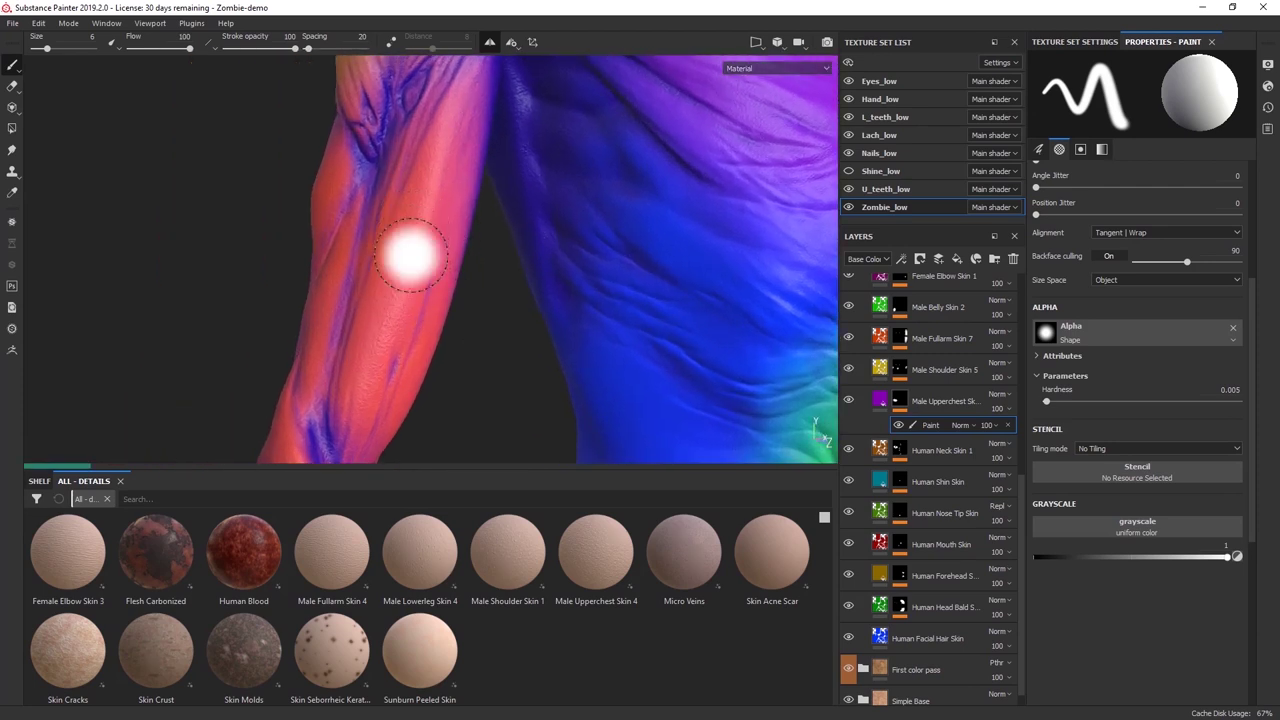
mouse_move(494, 357)
left_mouse_down("alt")
mouse_move(434, 349)
mouse_move(395, 290)
mouse_move(474, 374)
mouse_move(489, 366)
left_mouse_up("alt")
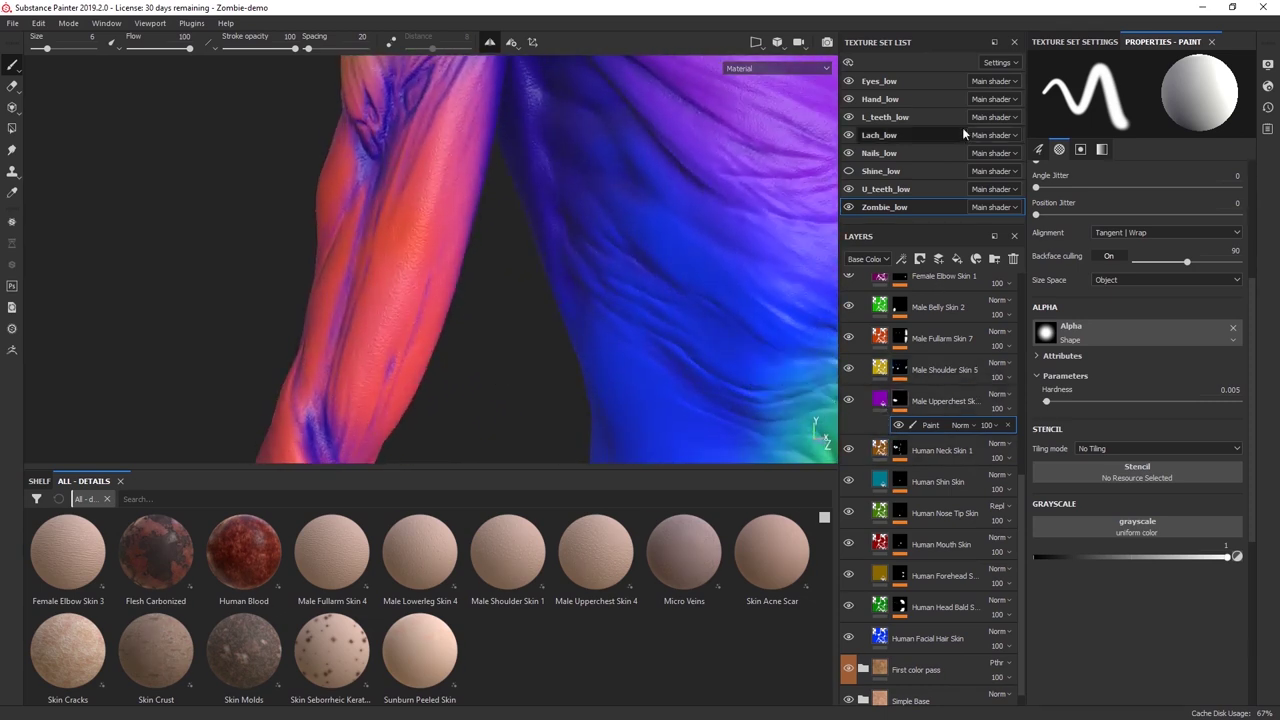
Set the Zombie_low texture set size to 2048 with the forearm in close-up.
left_click(1076, 42)
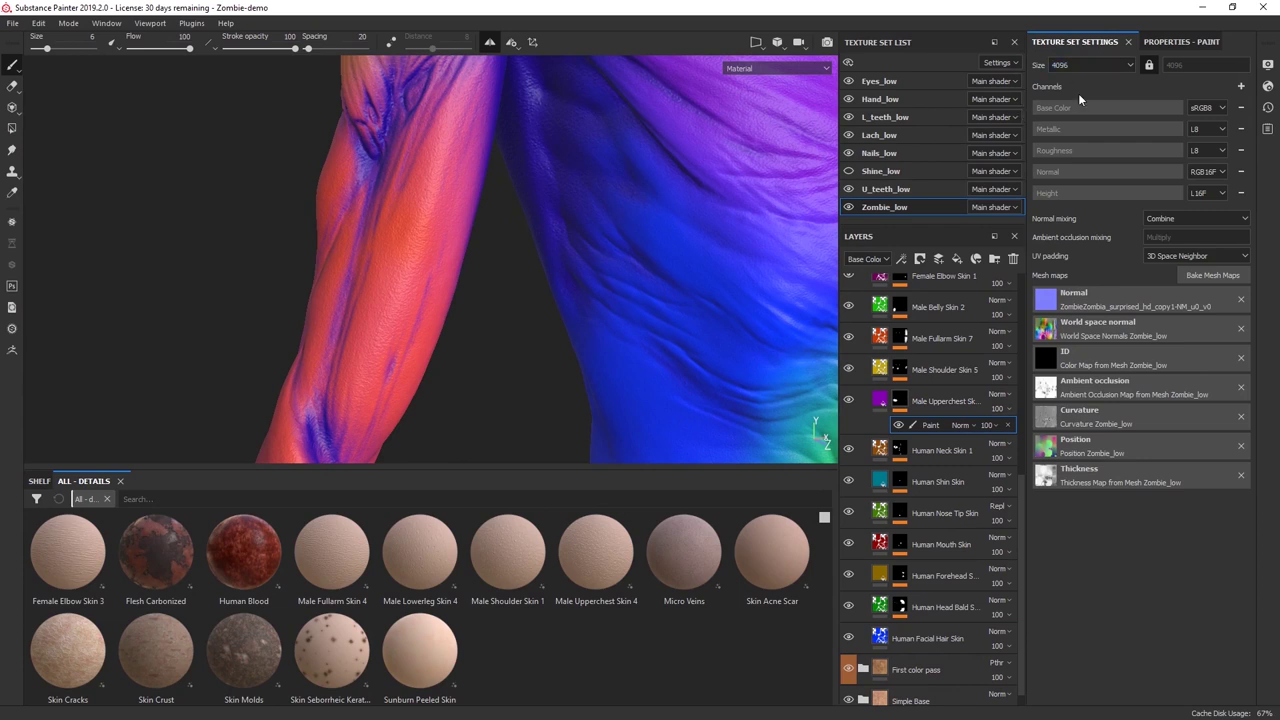
left_click(1116, 66)
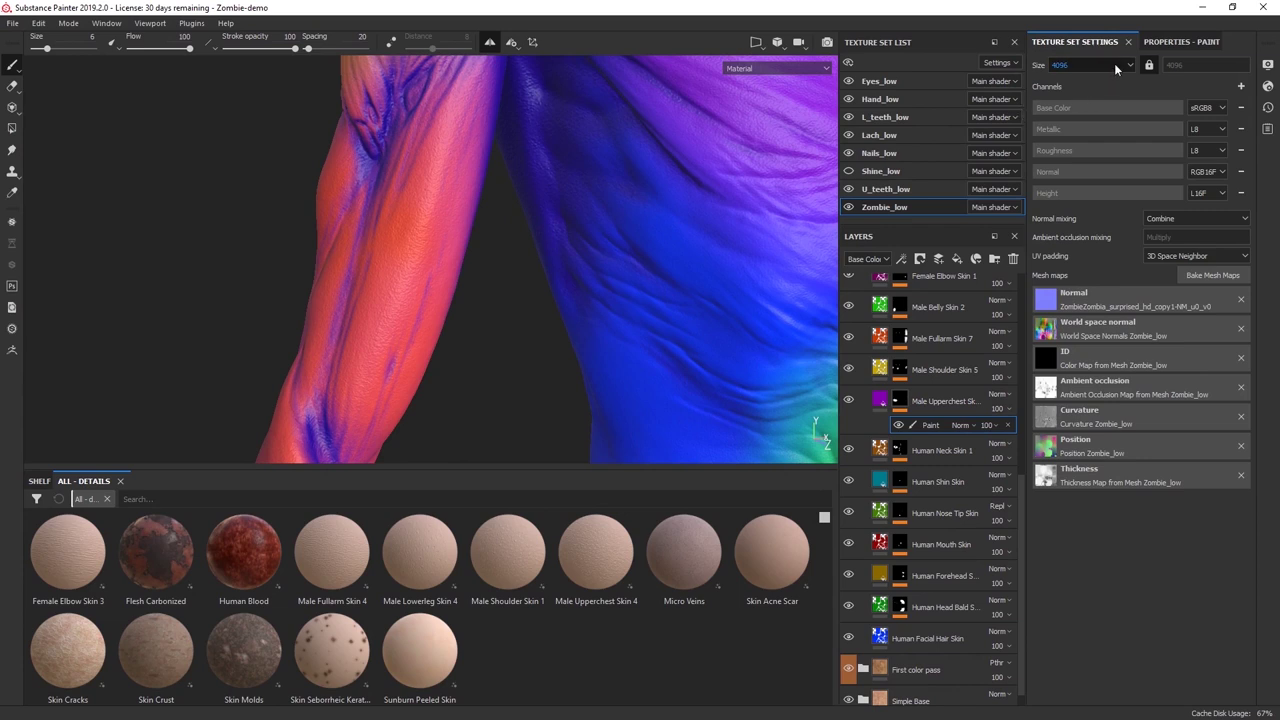
left_click(1116, 68)
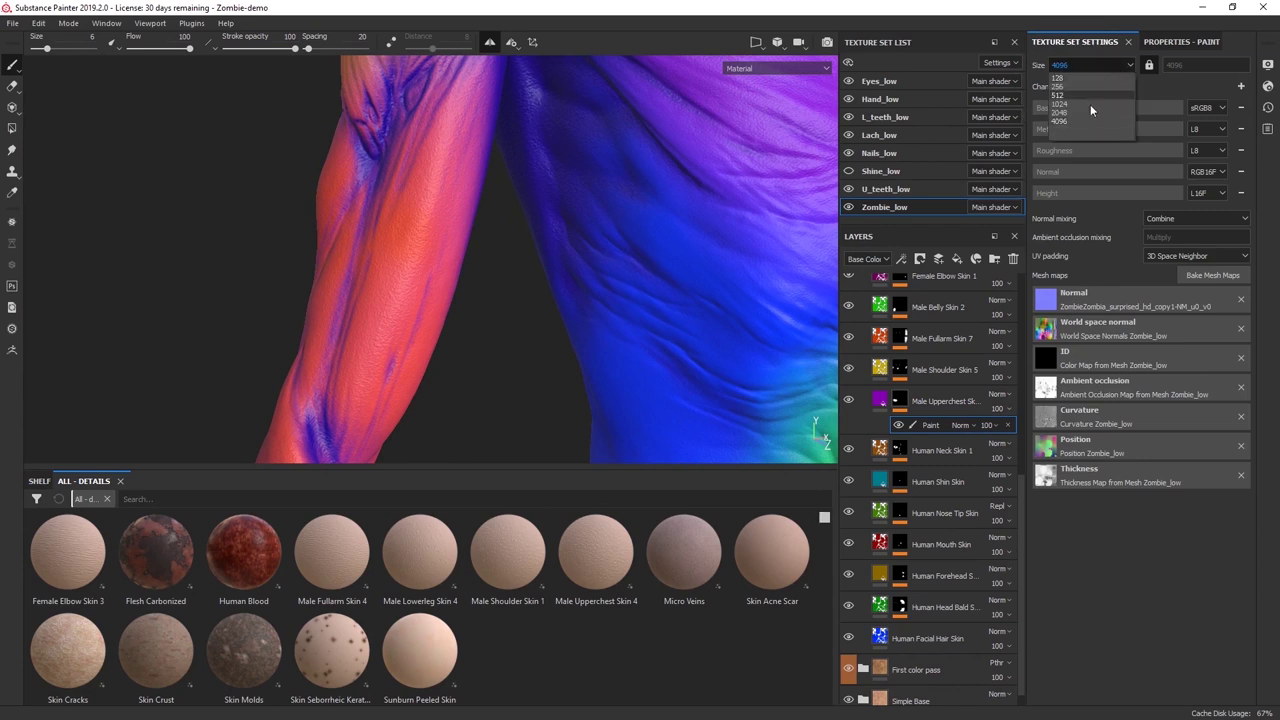
left_click(1066, 113)
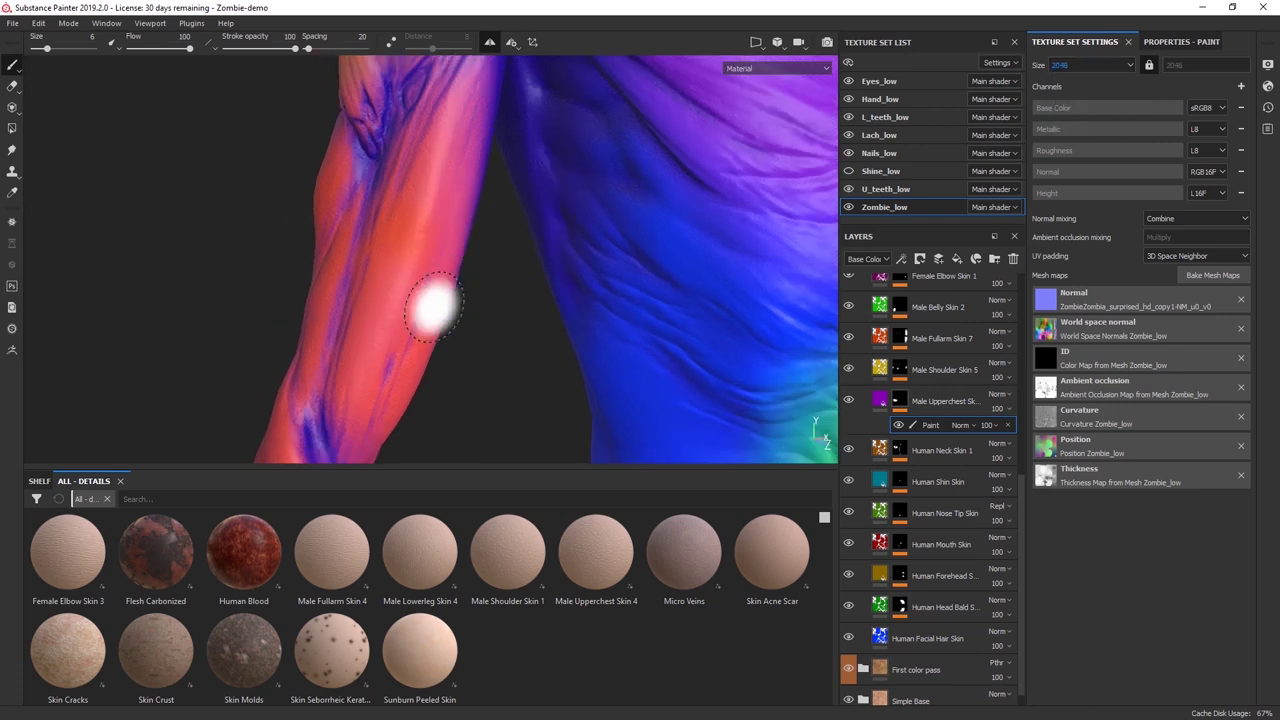
Inspect the forearm's skin detail at the 2048 texture size, toggling the visibility of the Male Fullarm Skin 7 layer.
left_click(415, 268)
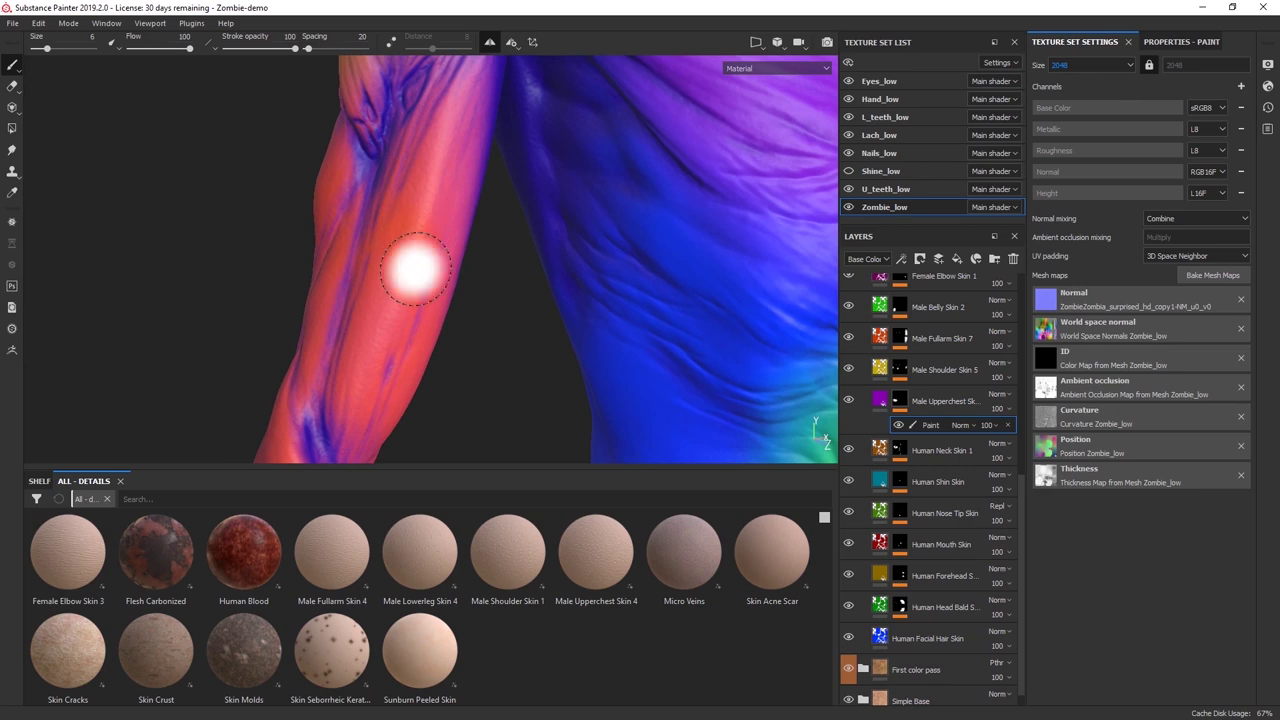
key("x")
left_click_drag(437, 200, 421, 249)
key("x")
middle_click_drag(520, 227, 499, 264, "alt")
left_click(849, 338)
left_click(849, 338)
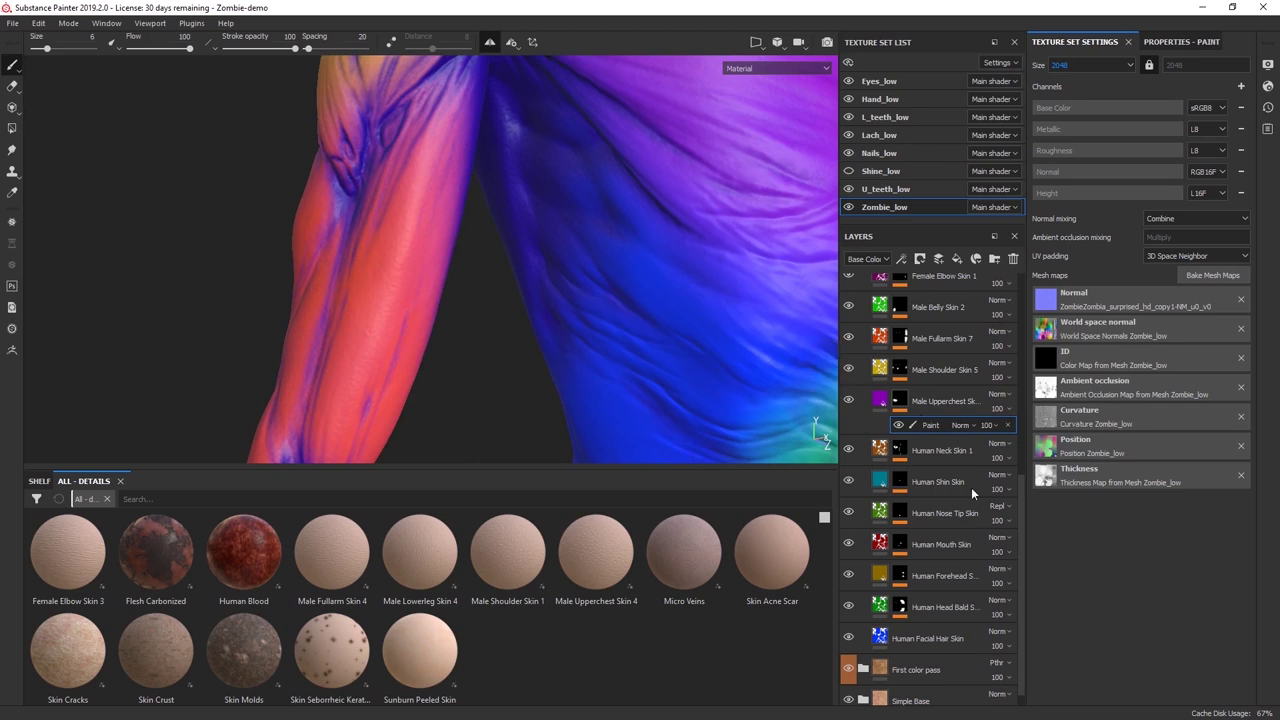
Examine the skin detail on the torso, belly and bald head at the 2048 texture size.
right_click_drag(600, 348, 530, 348, "alt")
left_click_drag(680, 340, 564, 343, "alt")
left_click_drag(470, 300, 551, 343, "alt")
middle_click_drag(602, 352, 567, 214, "alt")
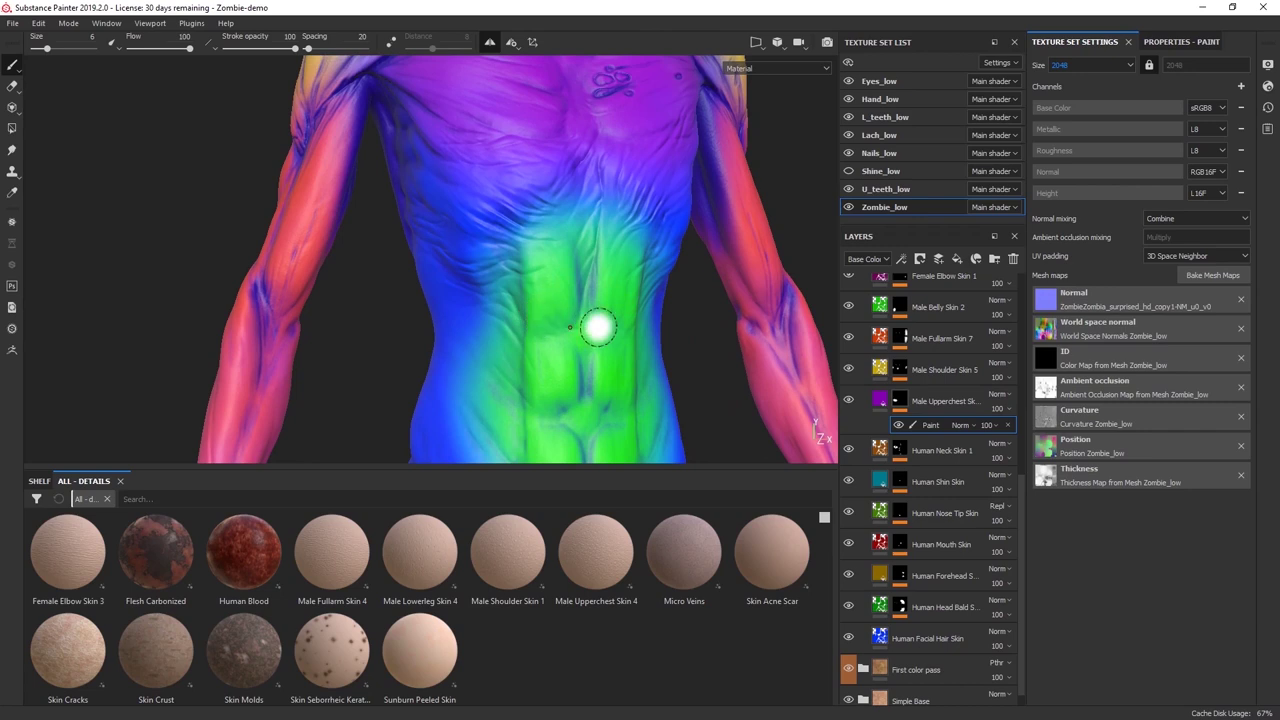
middle_click_drag(600, 206, 663, 271, "alt")
mouse_move(663, 271)
left_mouse_down("alt")
mouse_move(650, 300)
mouse_move(610, 250)
left_mouse_up("alt")
mouse_move(576, 195)
right_mouse_down("alt")
mouse_move(600, 286)
mouse_move(648, 290)
right_mouse_up("alt")
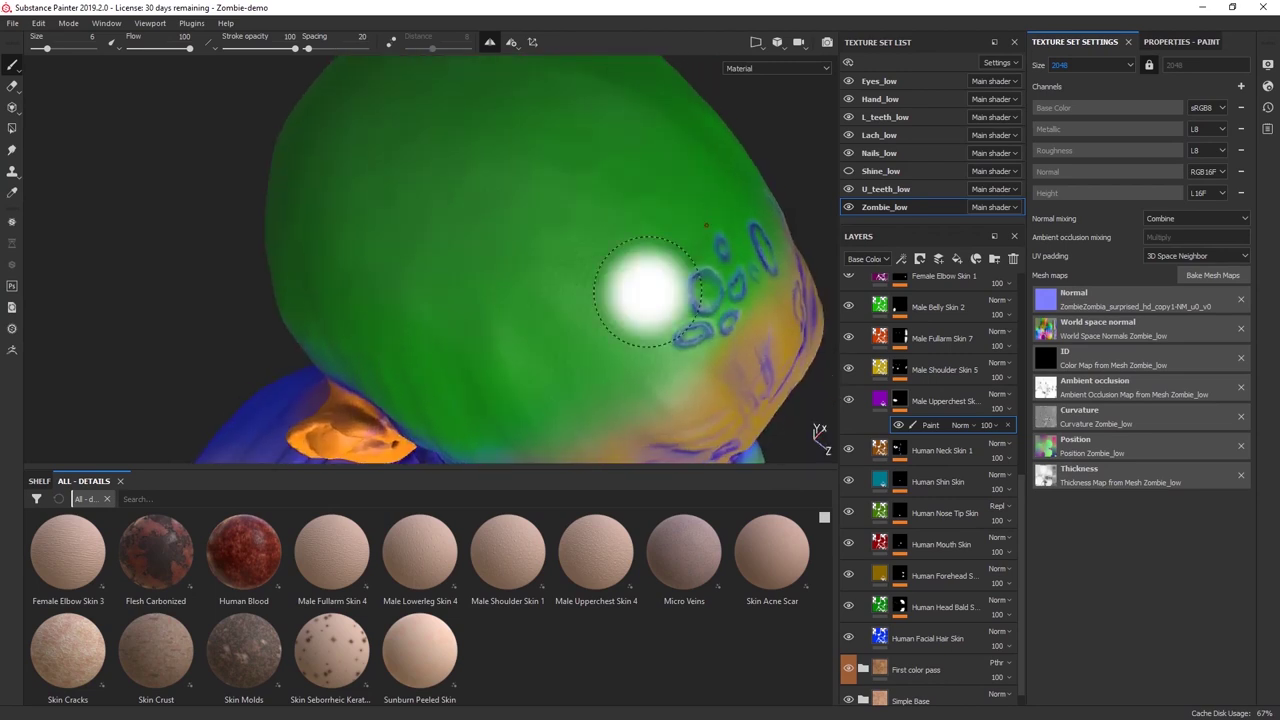
middle_click_drag(535, 282, 527, 262, "alt")
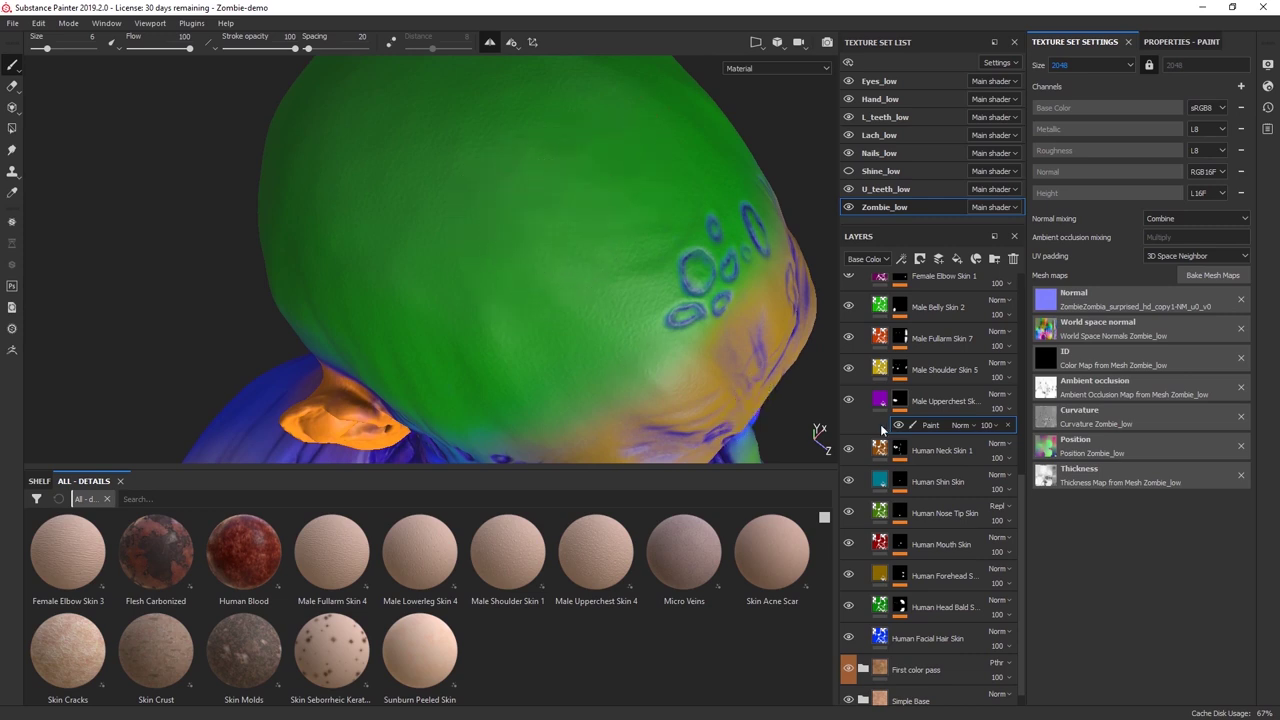
Paint a patch of the Male Upperchest skin onto the scalp through its mask and view it on the whole upper body.
mouse_move(535, 205)
left_mouse_down()
mouse_move(474, 247)
mouse_move(530, 282)
mouse_move(500, 265)
mouse_move(510, 300)
left_mouse_up()
right_click_drag(537, 262, 531, 217, "alt")
middle_click_drag(531, 217, 505, 85, "alt")
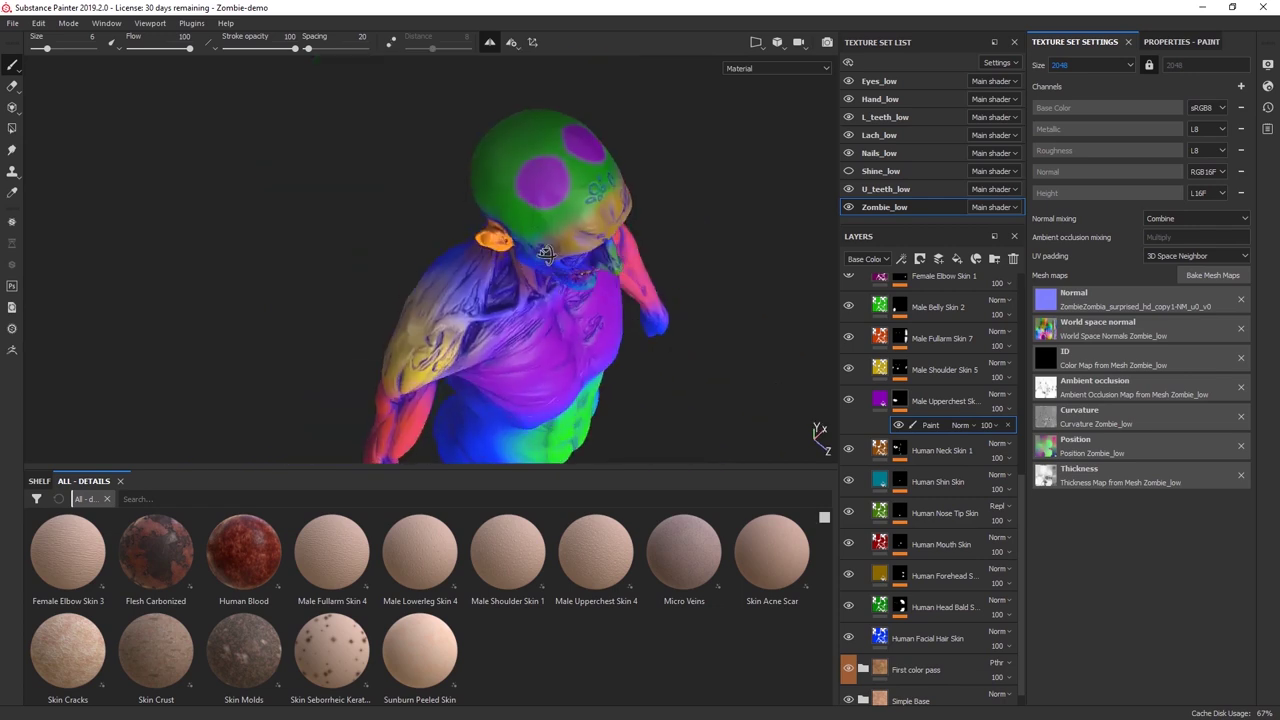
left_click_drag(600, 380, 705, 280, "alt")
middle_click_drag(709, 280, 707, 242, "alt")
right_click_drag(573, 298, 545, 225, "alt")
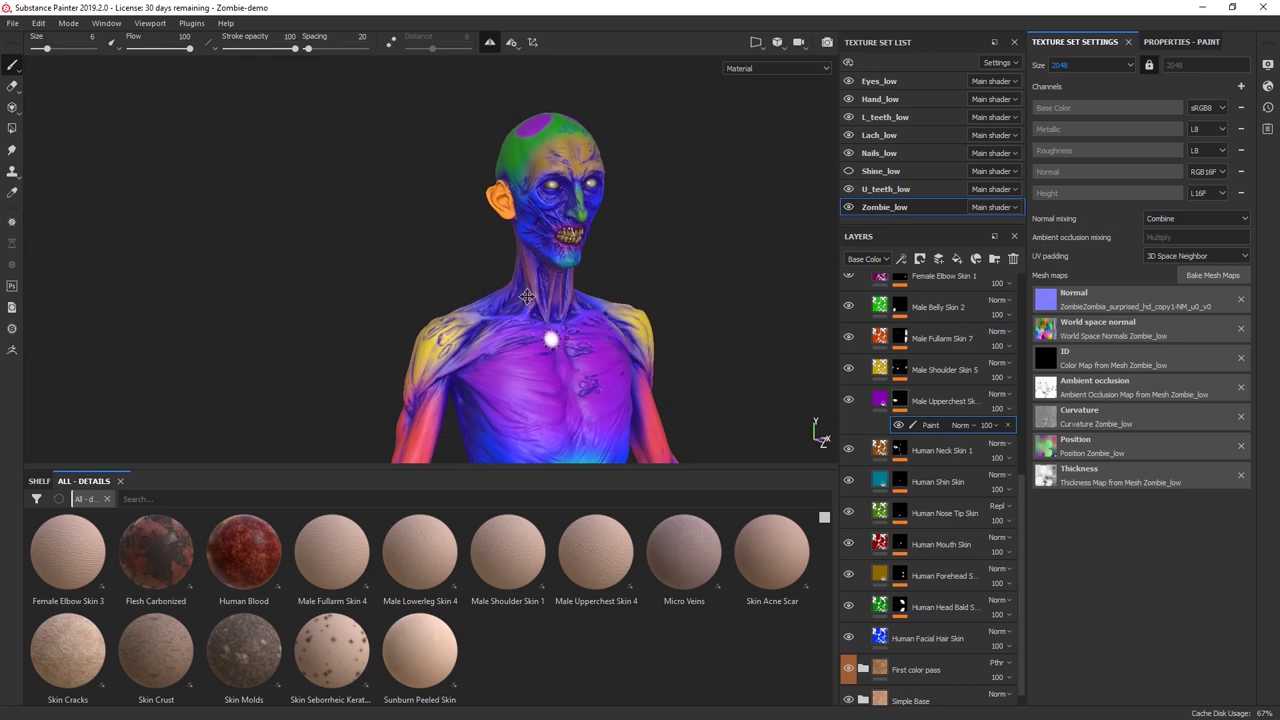
middle_click_drag(551, 337, 508, 247, "alt")
scroll(519, 329, "down", 2)
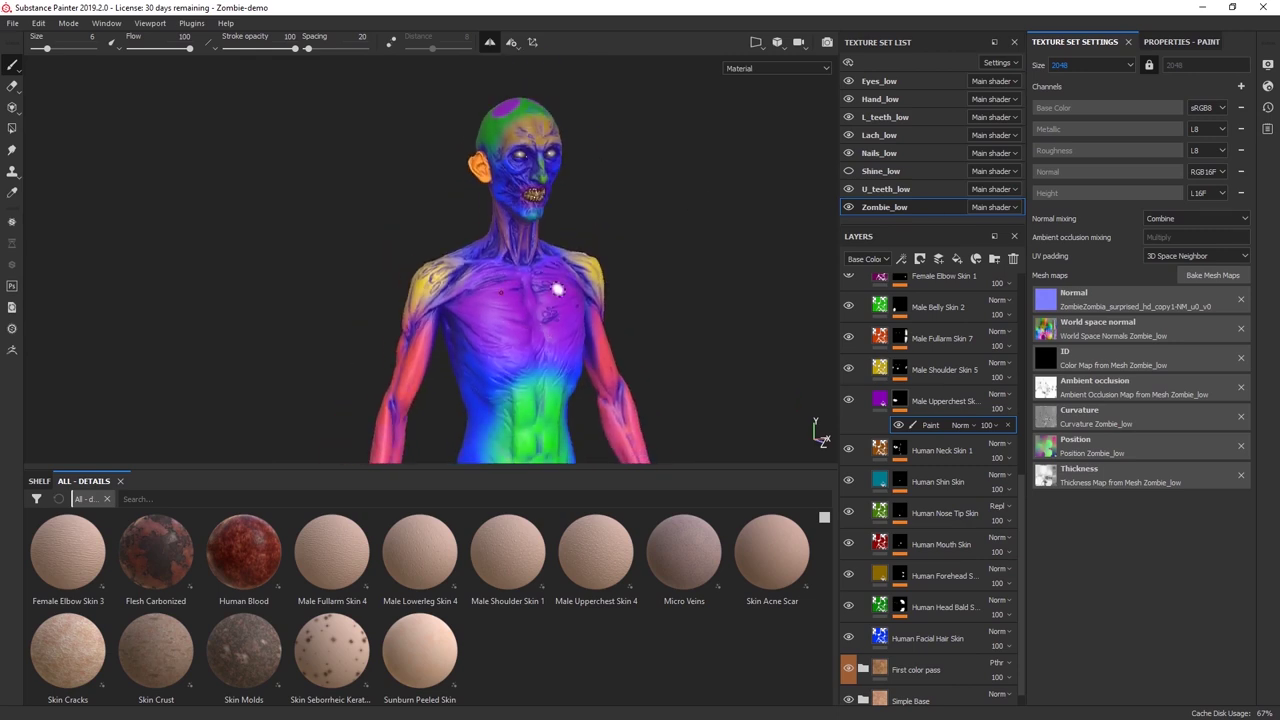
Select the Male Fullarm Skin 5 layer in the skin details folder and show its fill properties.
left_click(940, 400)
scroll(900, 400, "up", 3)
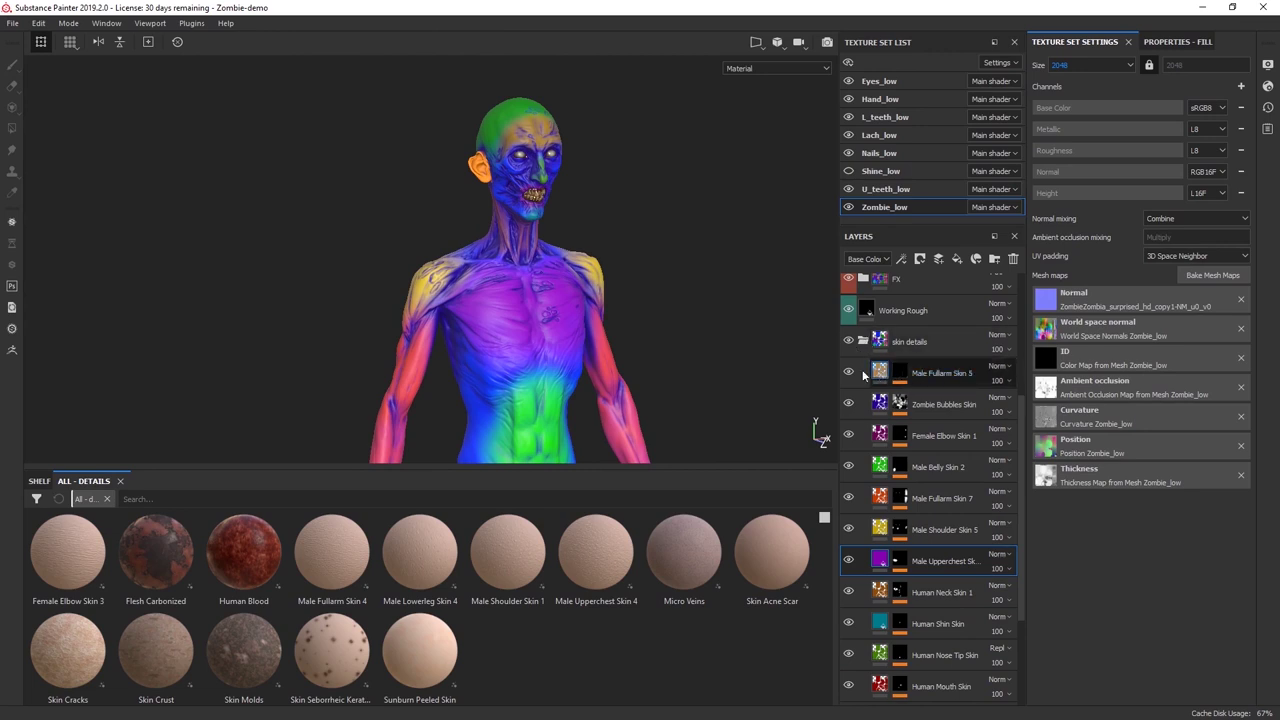
left_click(866, 377)
left_click(848, 371)
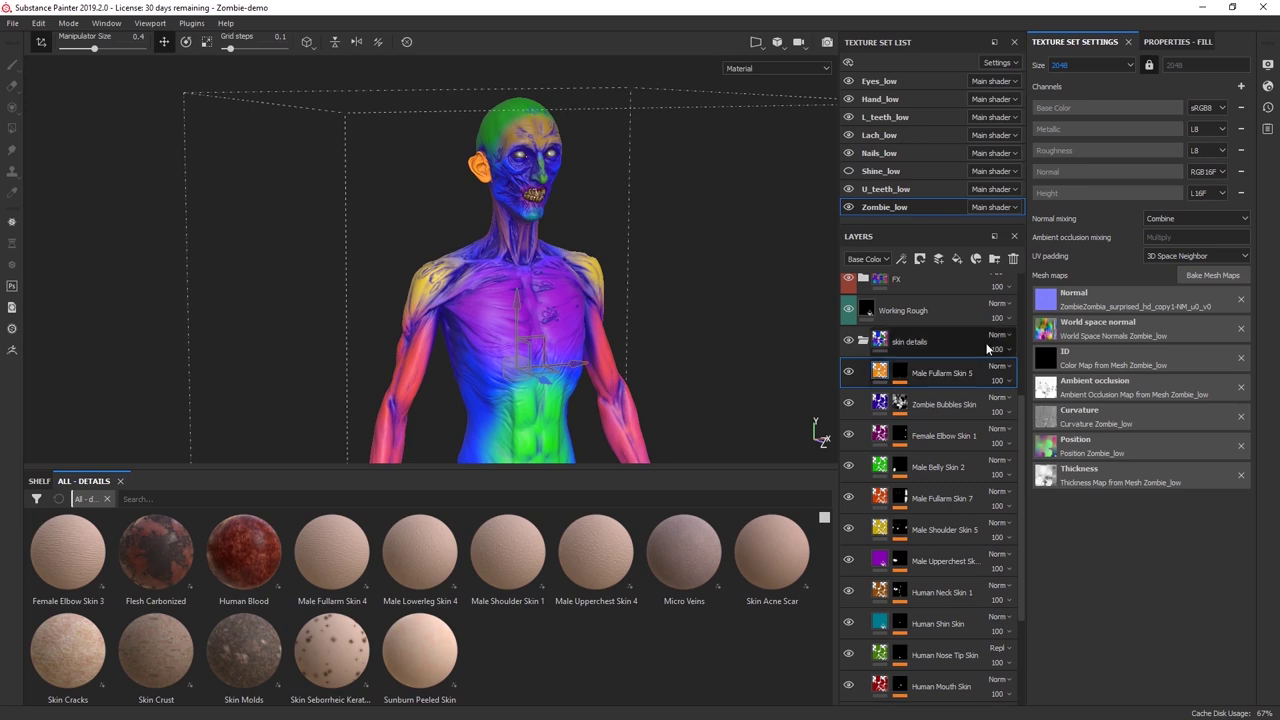
left_click(1160, 41)
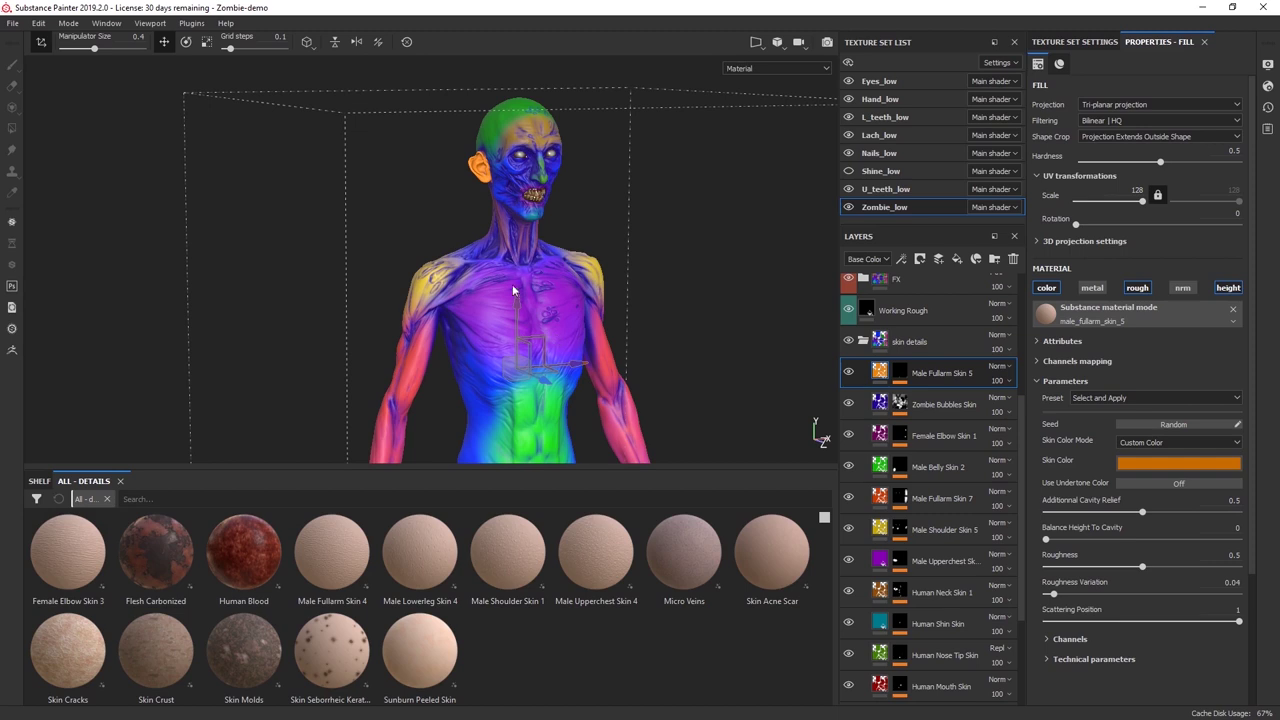
left_click_drag(589, 253, 736, 301, "alt")
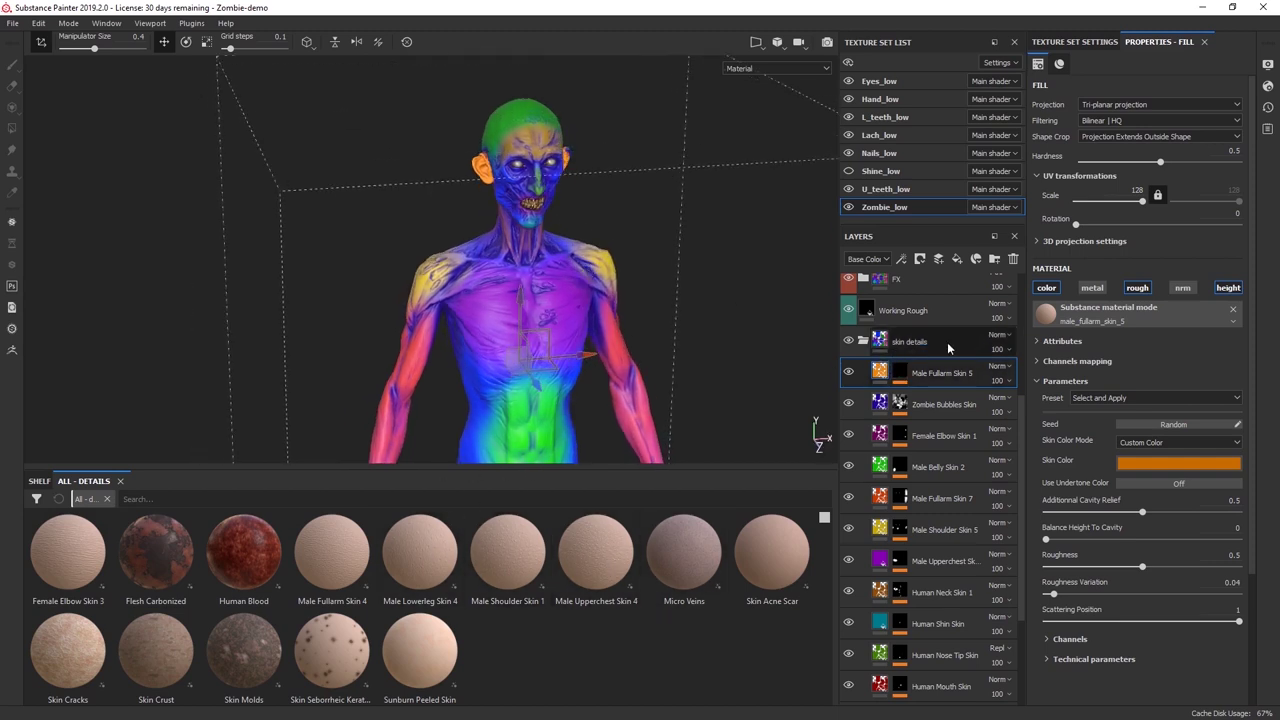
Collapse the skin details folder and set its Base Color opacity to 0.
left_click(884, 342)
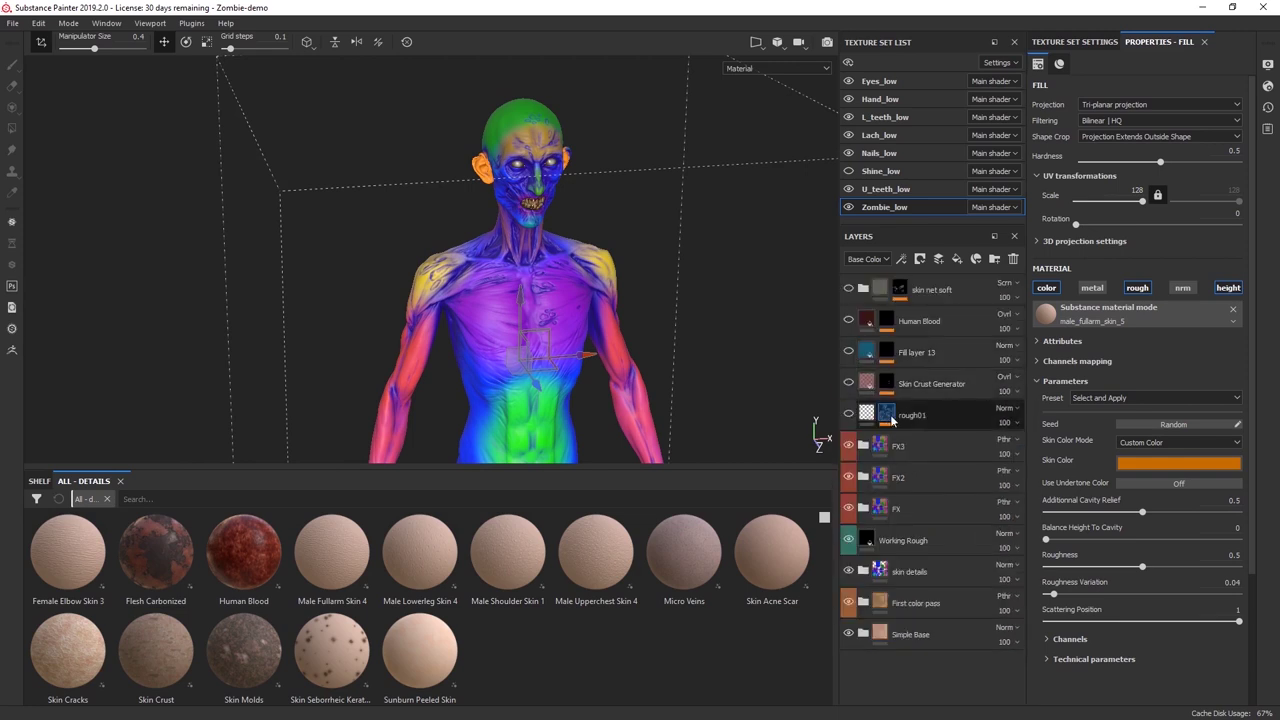
left_click(971, 573)
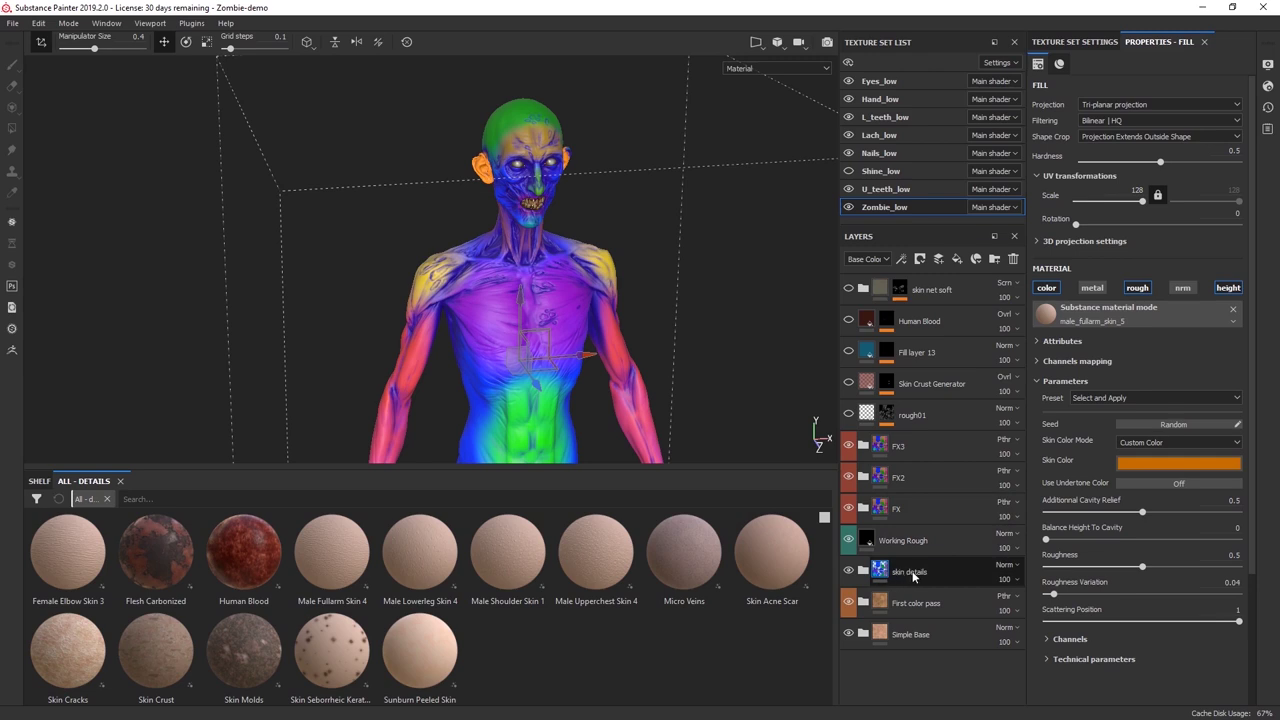
left_click(962, 573)
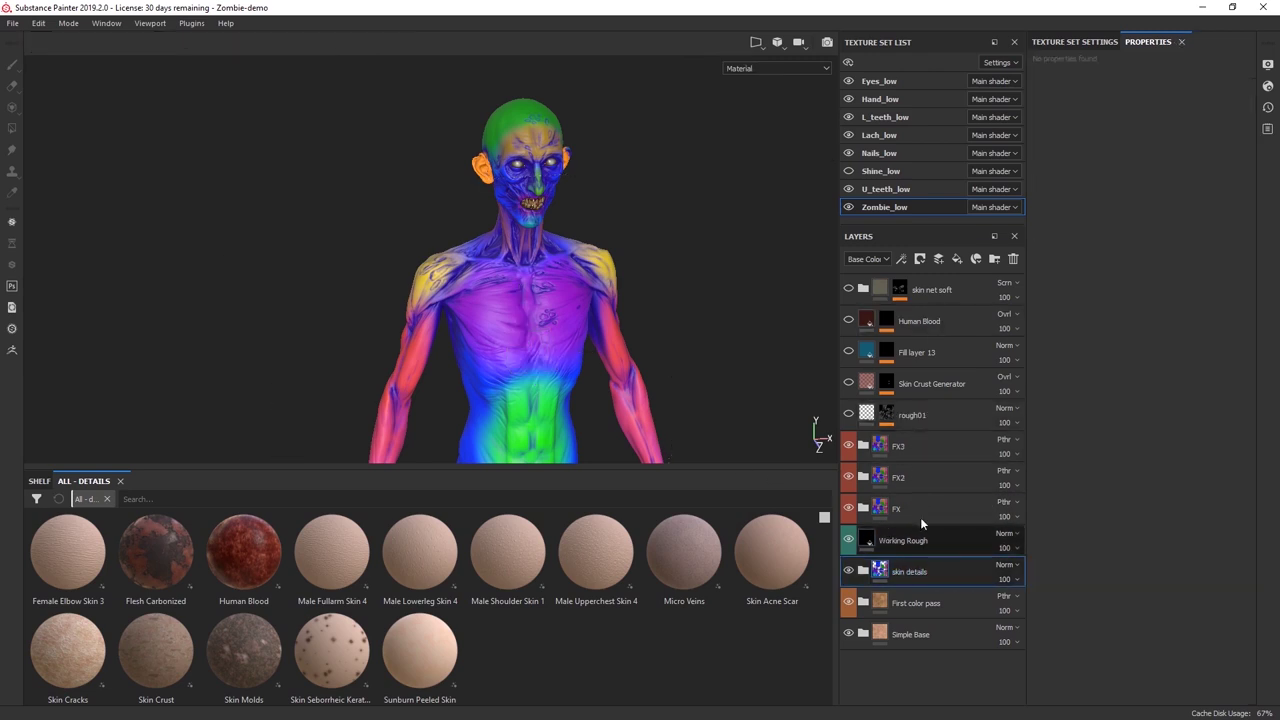
scroll(578, 300, "up", 5)
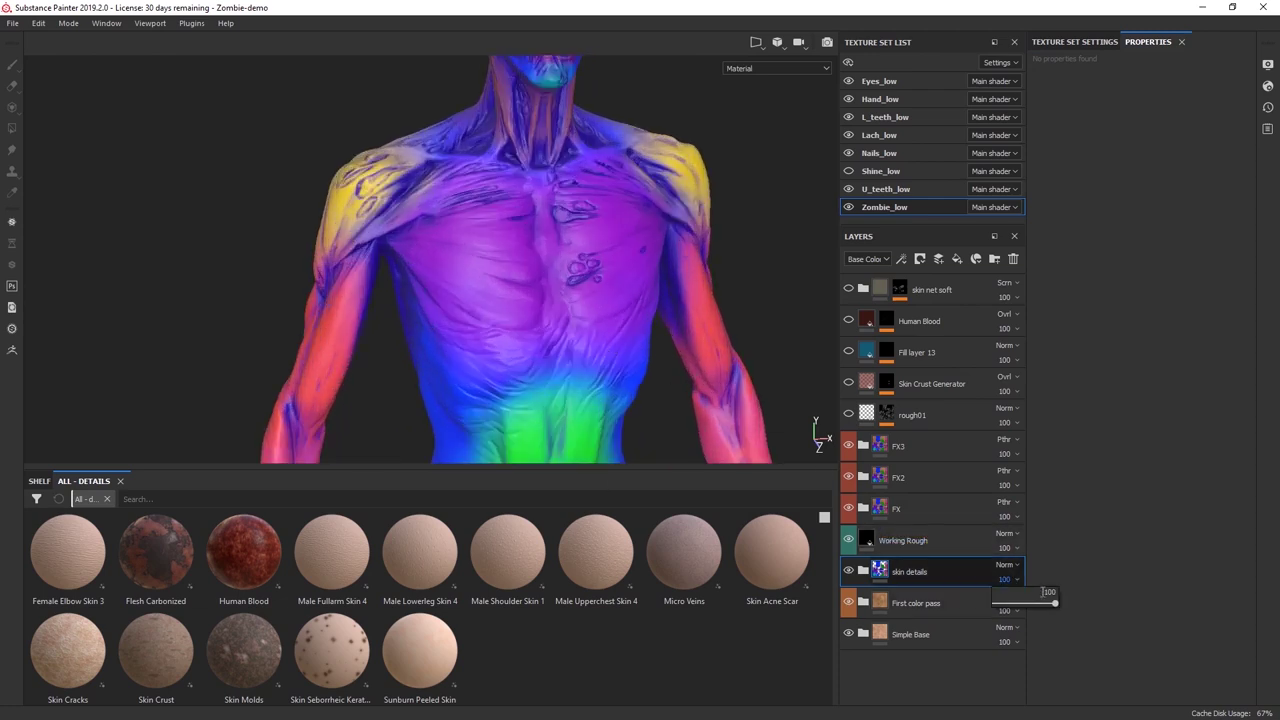
left_click_drag(1052, 606, 986, 606)
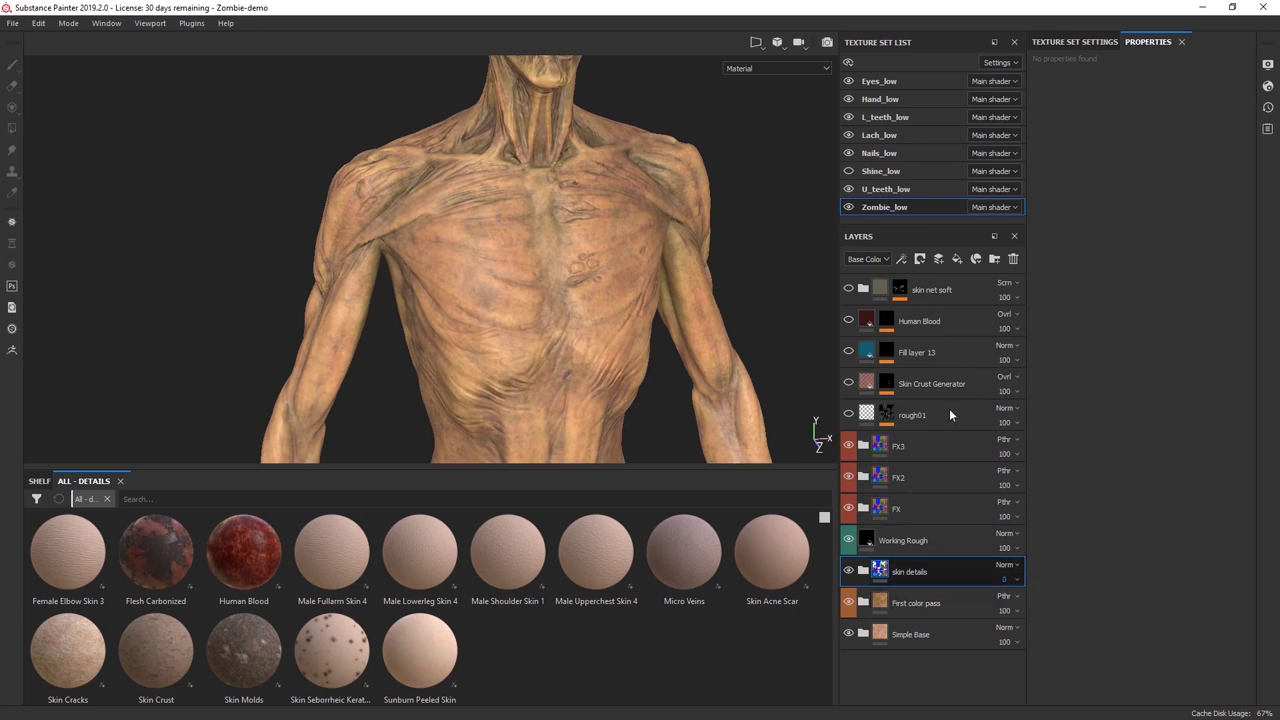
Switch the layer stack to the Height channel and review the blend mode options of the skin details folder.
left_click(876, 260)
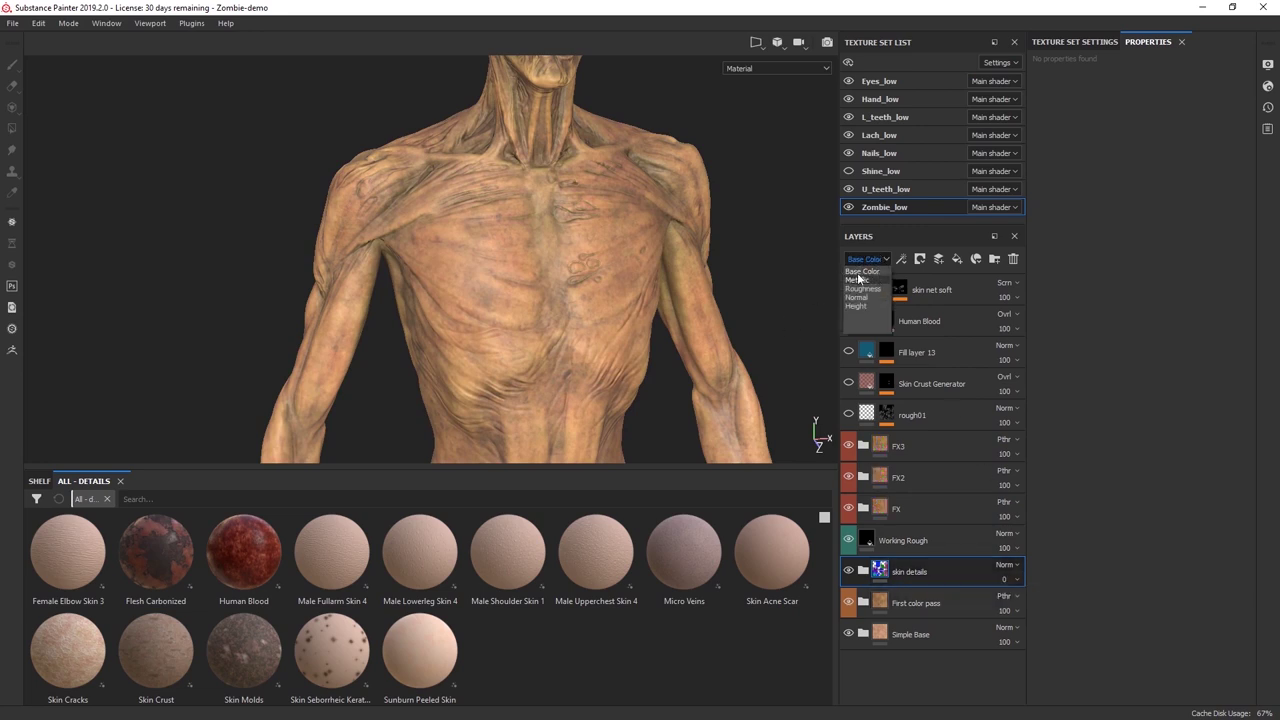
left_click(860, 305)
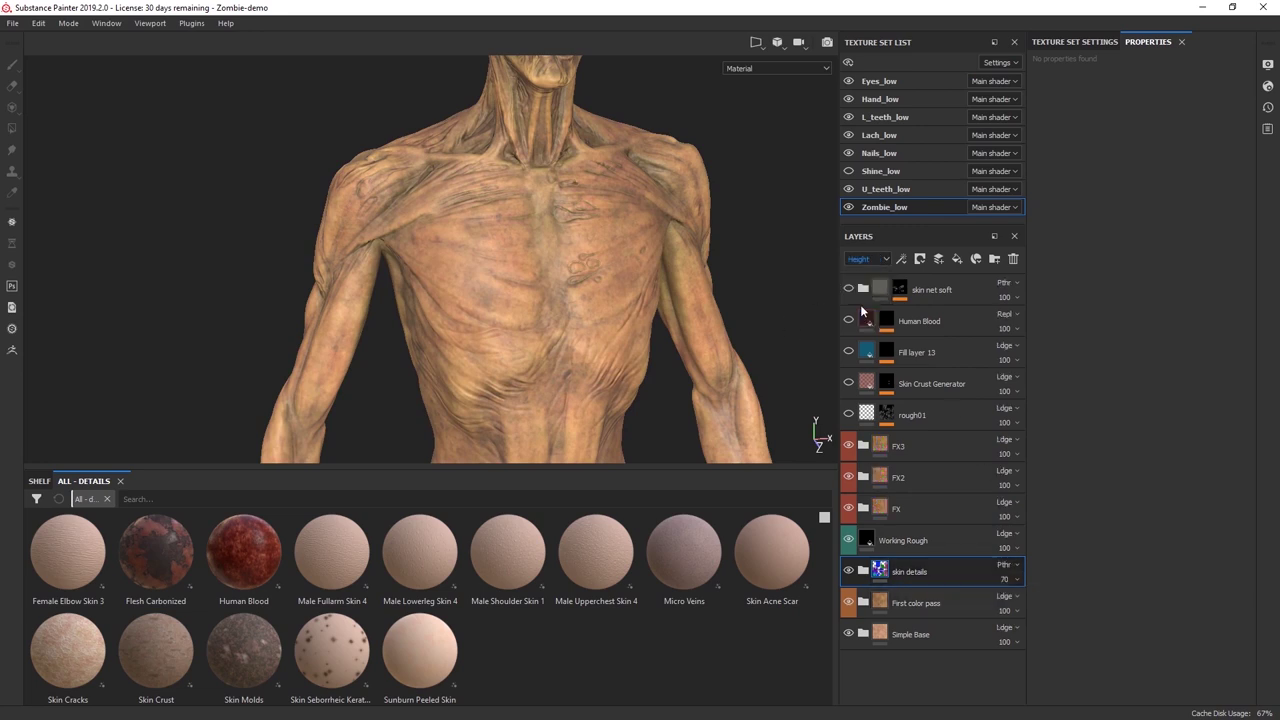
left_click(1020, 566)
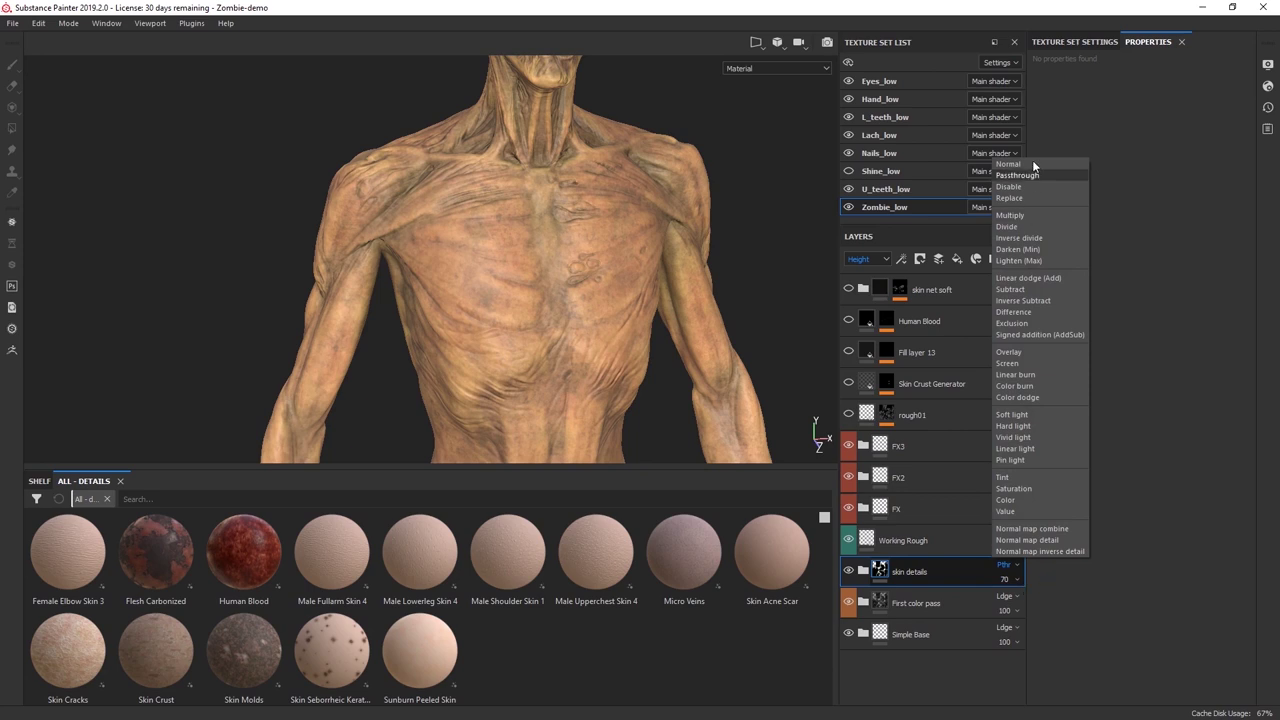
left_click(1096, 634)
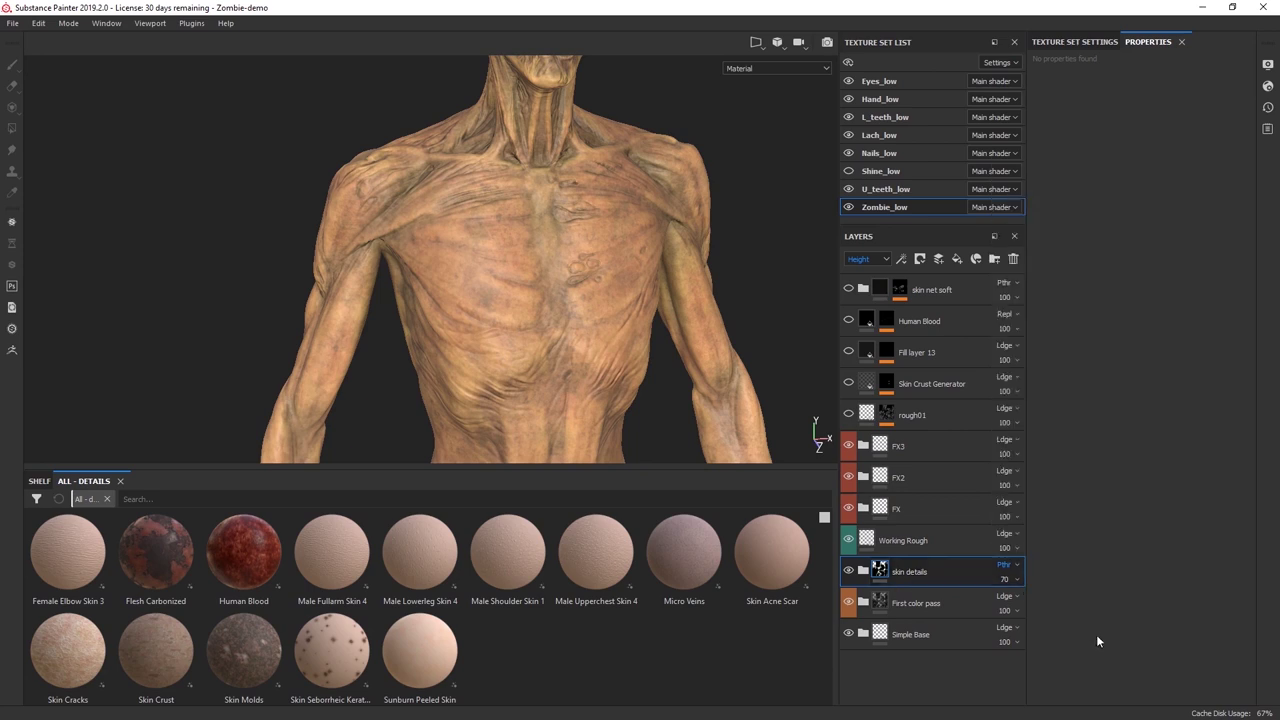
middle_click_drag(465, 333, 429, 385, "alt")
Hide the skin details folder and return the layer stack to the Base Color channel, with the head and chest in view.
left_click(848, 571)
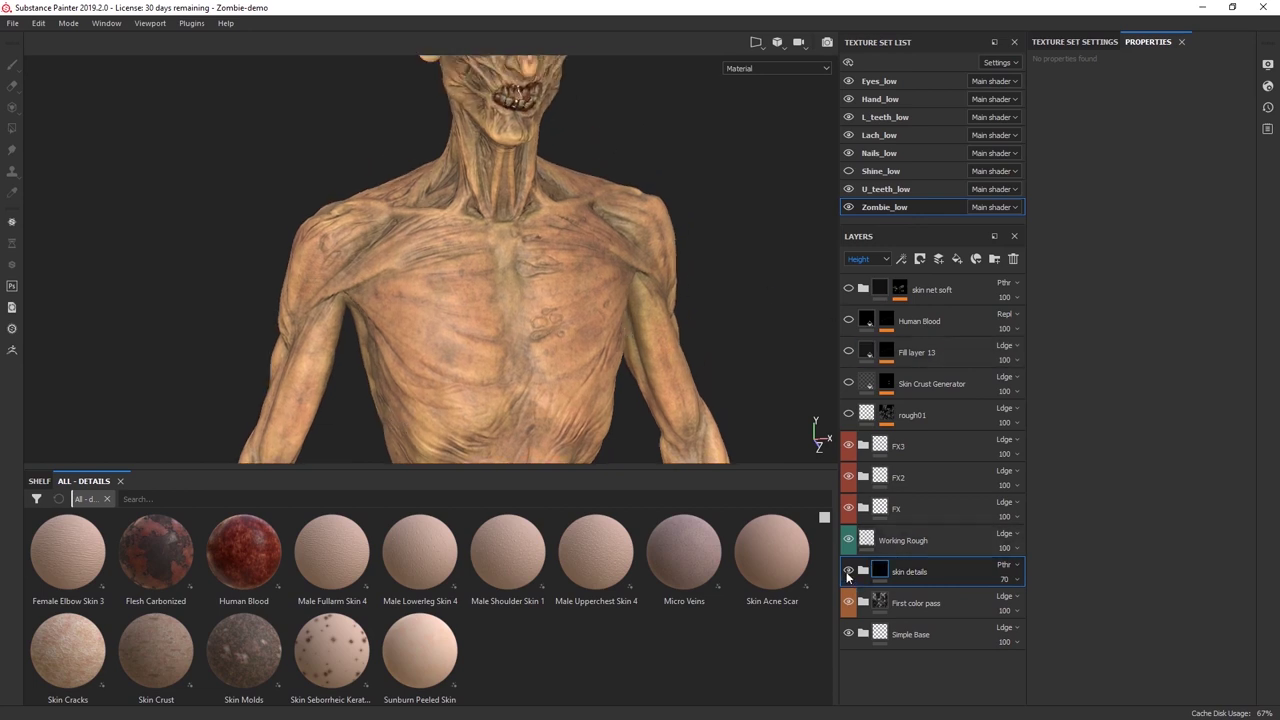
left_click(868, 259)
left_click(862, 272)
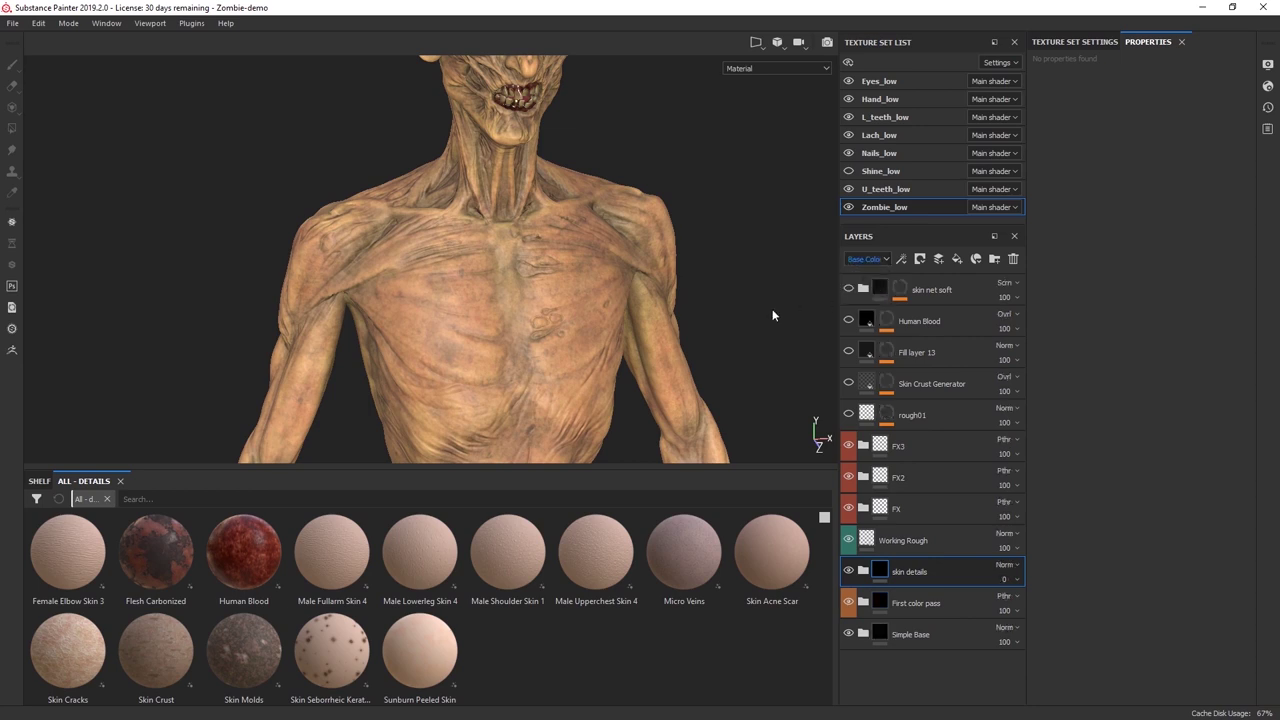
left_click_drag(704, 372, 680, 388, "alt")
right_click_drag(680, 388, 642, 293, "alt")
middle_click_drag(642, 293, 590, 330, "alt")
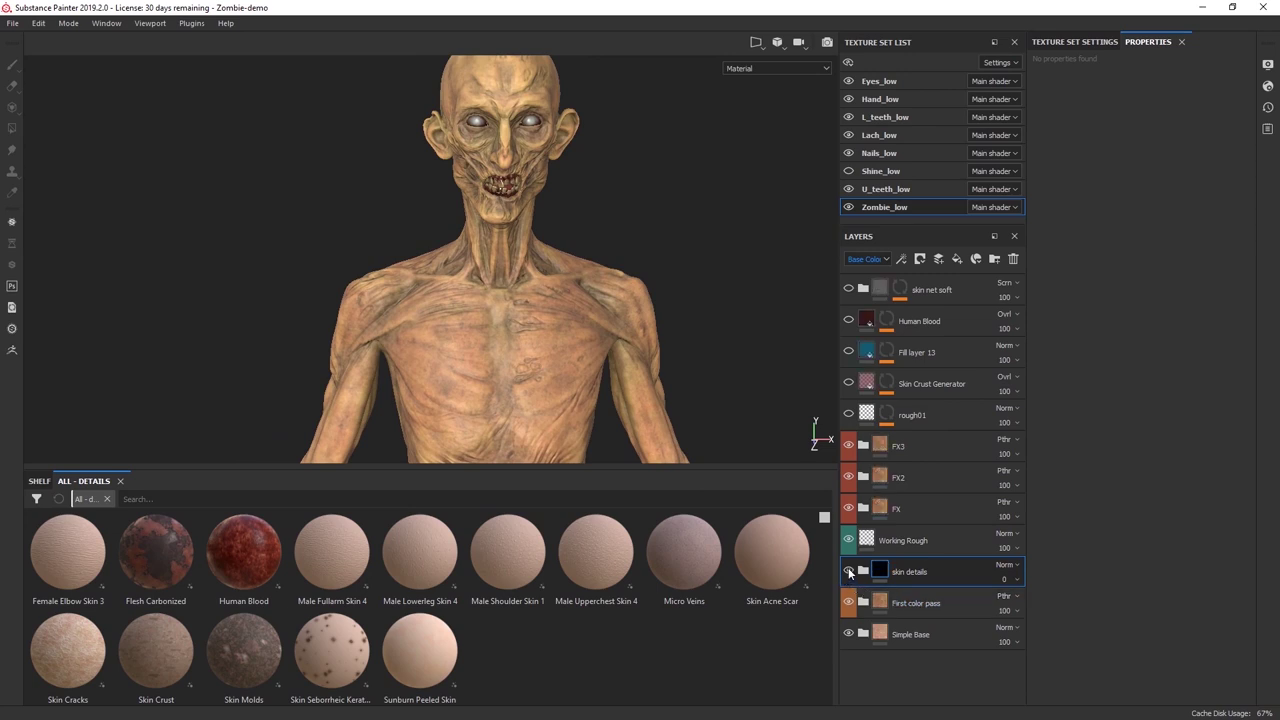
Display the Height channel in the viewport and toggle the visibility of the First color pass and Simple Base folders.
left_click(790, 68)
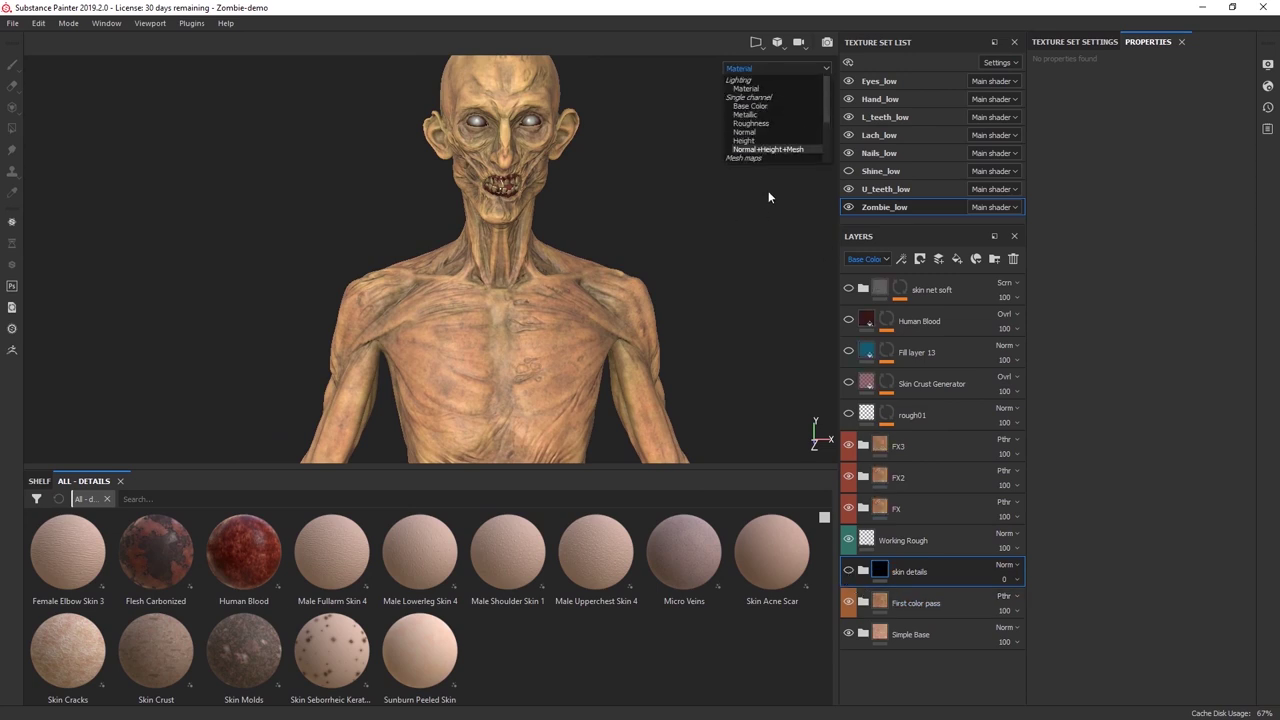
left_click(755, 133)
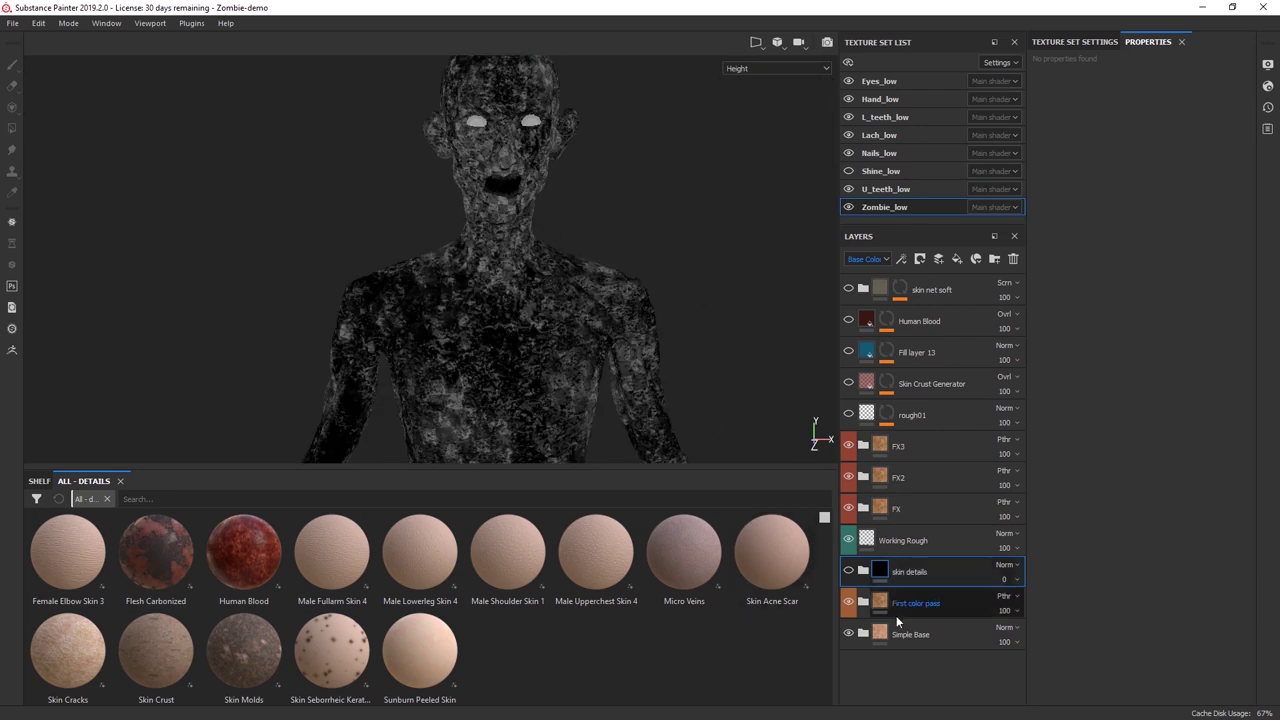
left_click(848, 603)
left_click(849, 634)
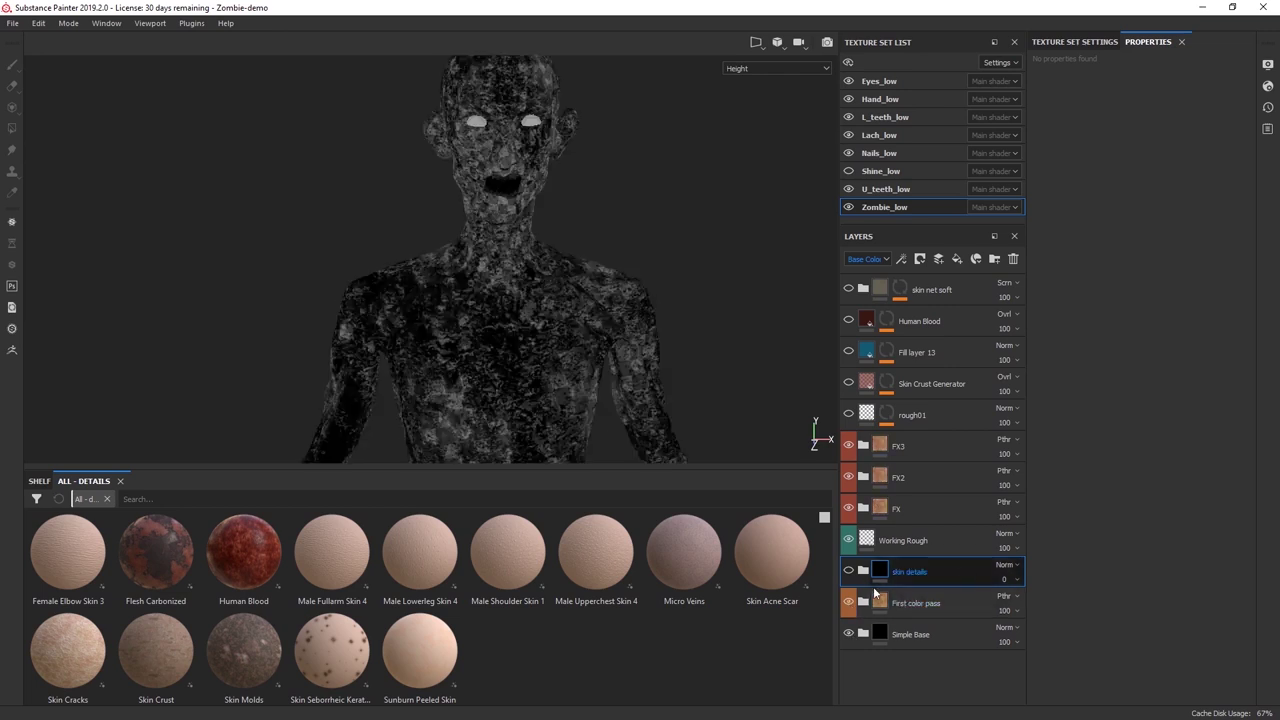
Toggle the skin details folder's visibility and leave it shown while inspecting its height detail on the head and chest.
left_click(848, 571)
left_click(848, 571)
left_click(848, 571)
middle_click_drag(563, 292, 603, 356, "alt")
left_click_drag(603, 356, 595, 191, "alt")
middle_click_drag(595, 191, 514, 107, "alt")
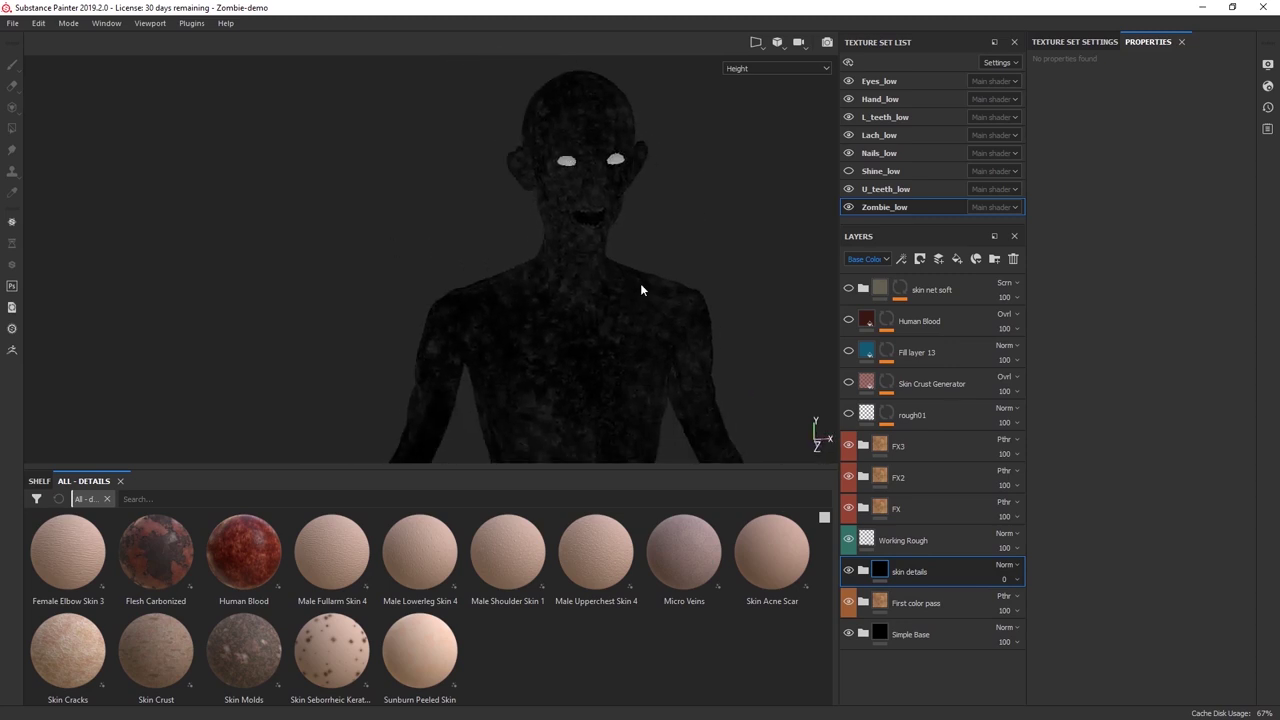
Cycle the viewport through the channel and mesh map displays, then return it to the full Material view.
middle_click_drag(573, 255, 546, 242, "alt")
key("c")
key("c")
key("c")
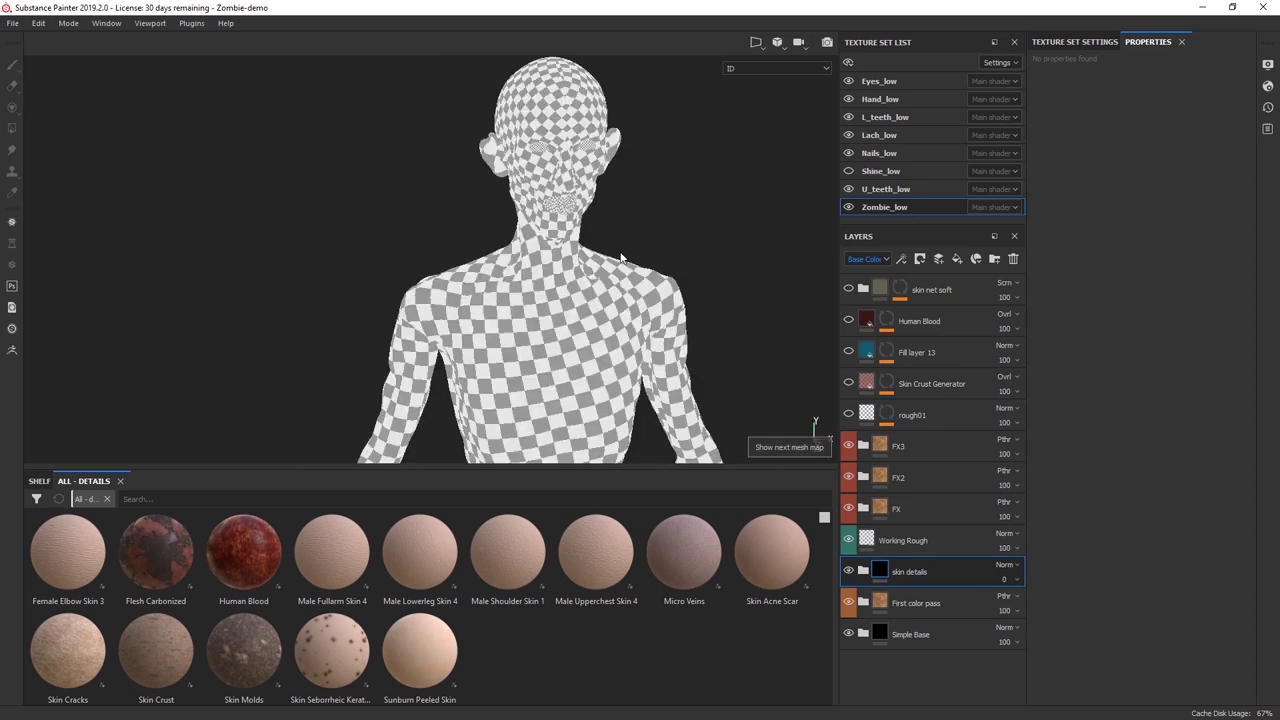
mouse_move(615, 297)
left_mouse_down("alt")
mouse_move(639, 311)
mouse_move(624, 281)
left_mouse_up("alt")
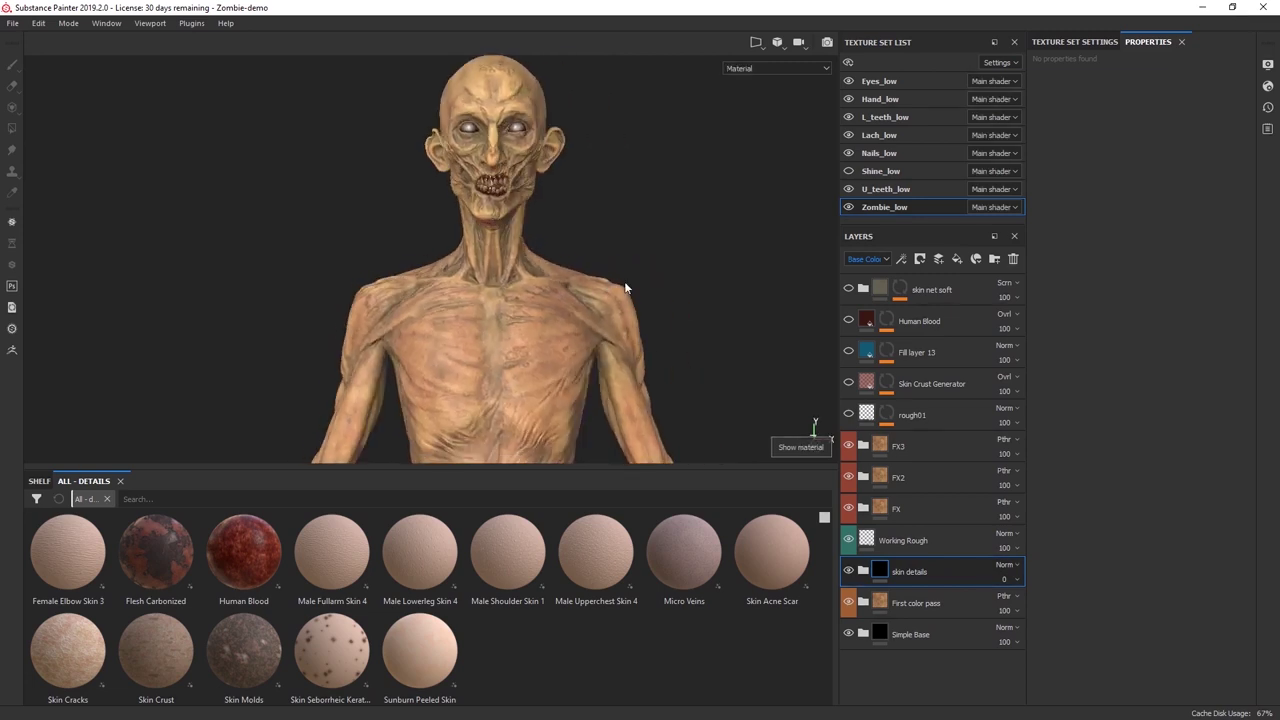
Set the Working Rough layer's roughness to 0.3946 and inspect the skin's shine on the head and torso.
left_click(880, 542)
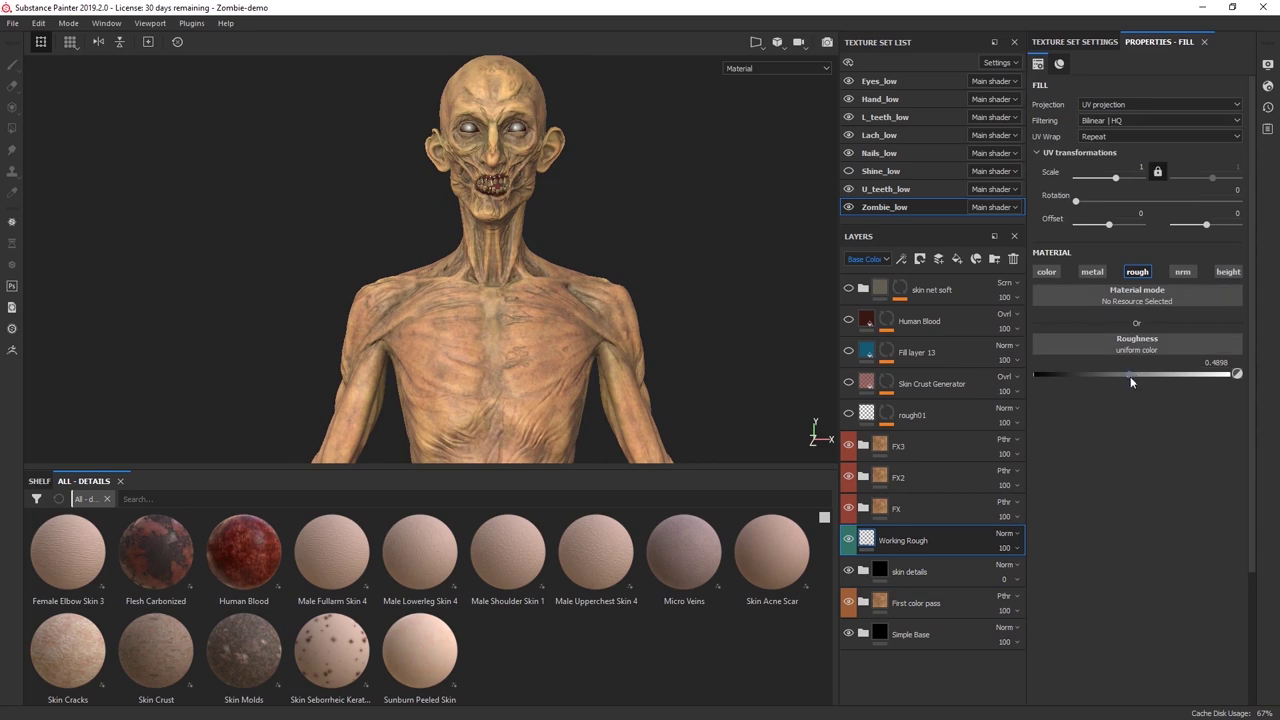
left_click_drag(1137, 374, 1110, 372)
right_click_drag(547, 355, 557, 323, "alt")
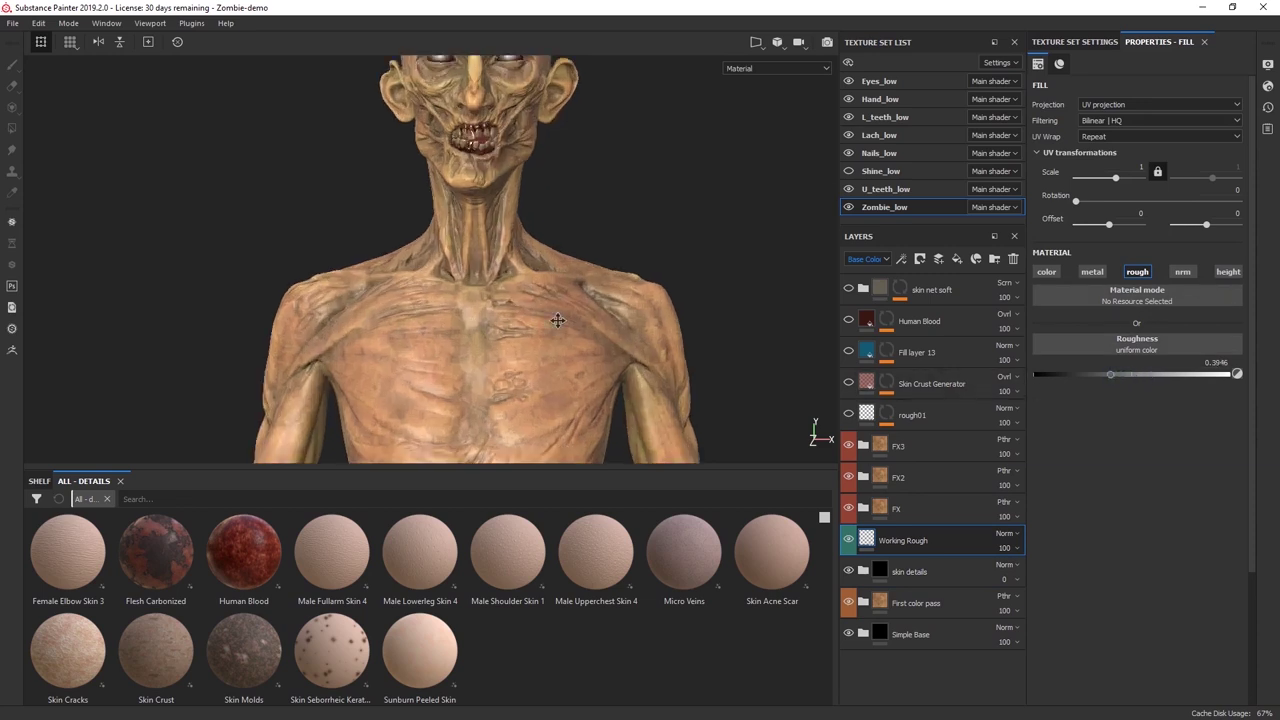
middle_click_drag(557, 323, 595, 224, "alt")
left_click_drag(595, 224, 680, 412, "alt")
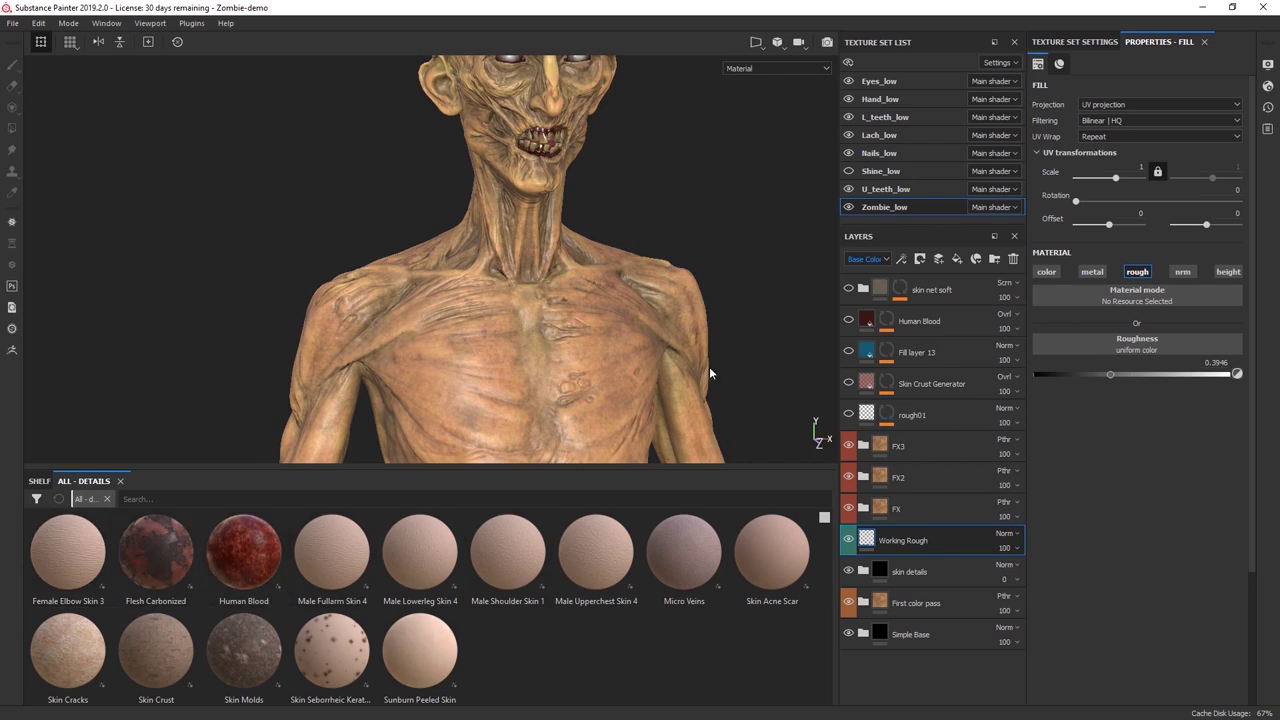
right_click_drag(626, 295, 632, 269, "alt")
middle_click_drag(632, 269, 606, 277, "alt")
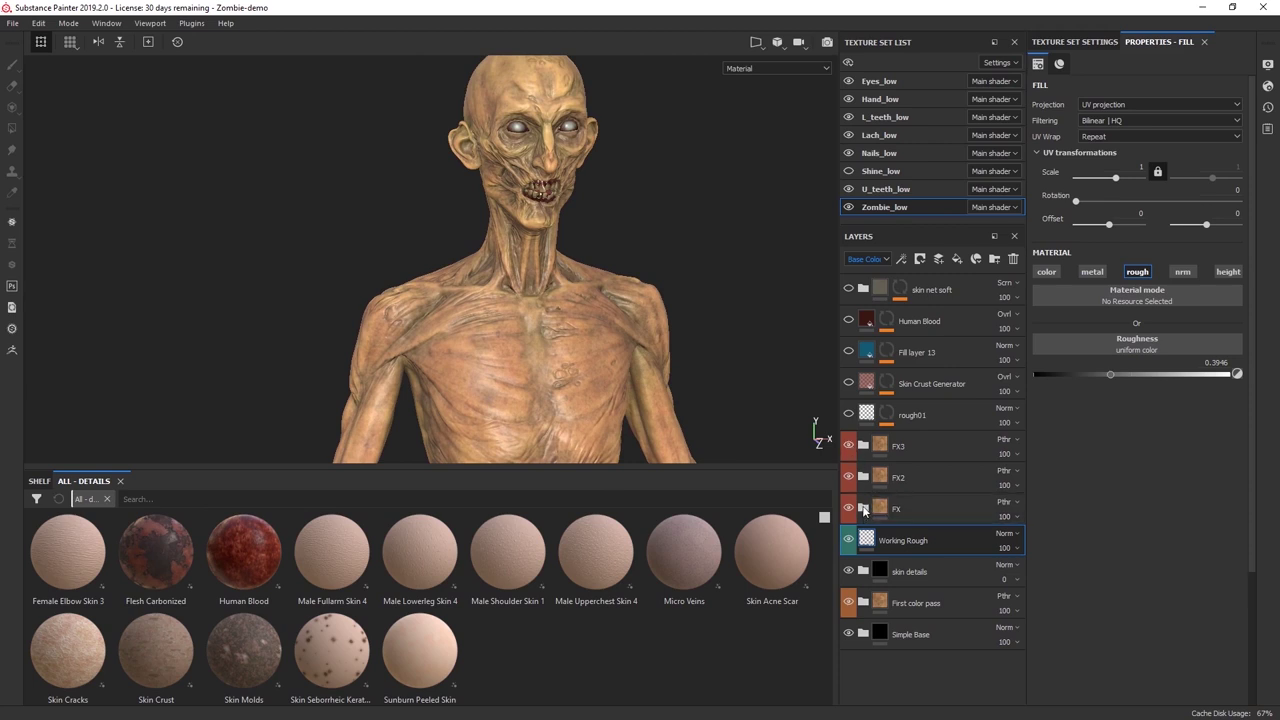
Expand the FX folder in the layer stack and enlarge the viewport by shrinking the shelf.
left_click(865, 509)
scroll(896, 496, "down", 1)
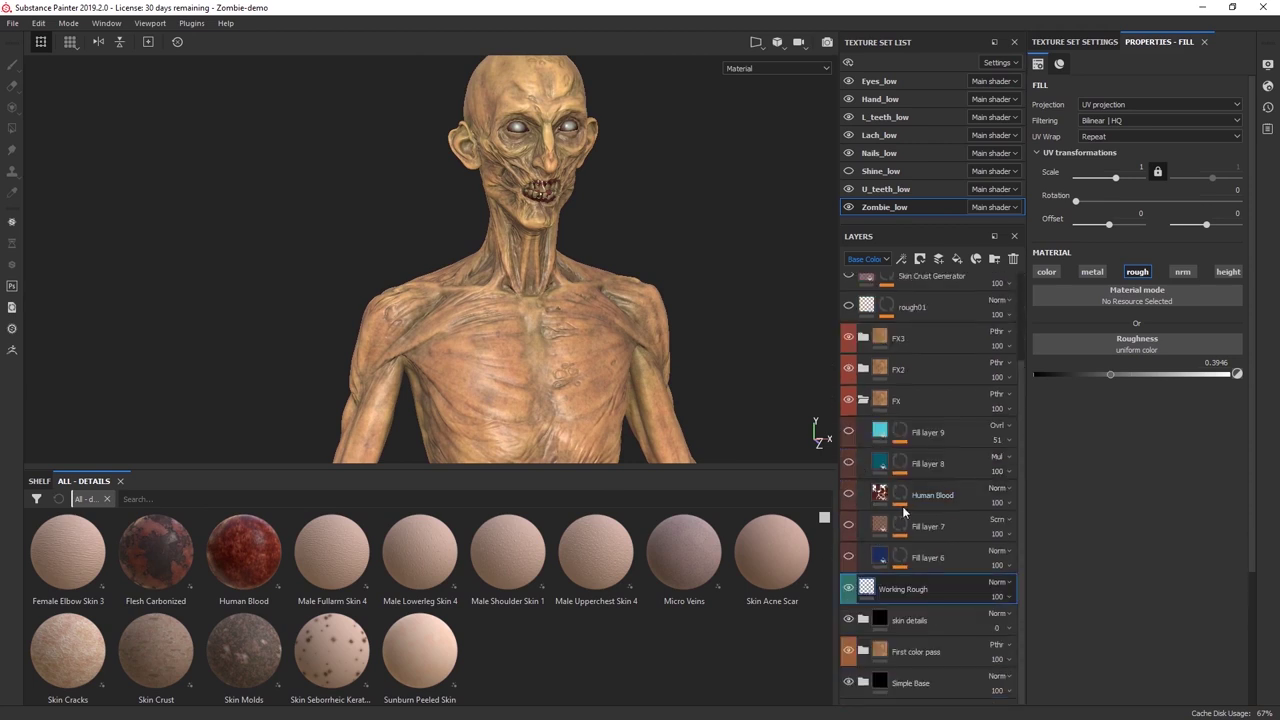
left_click(864, 370)
left_click(864, 370)
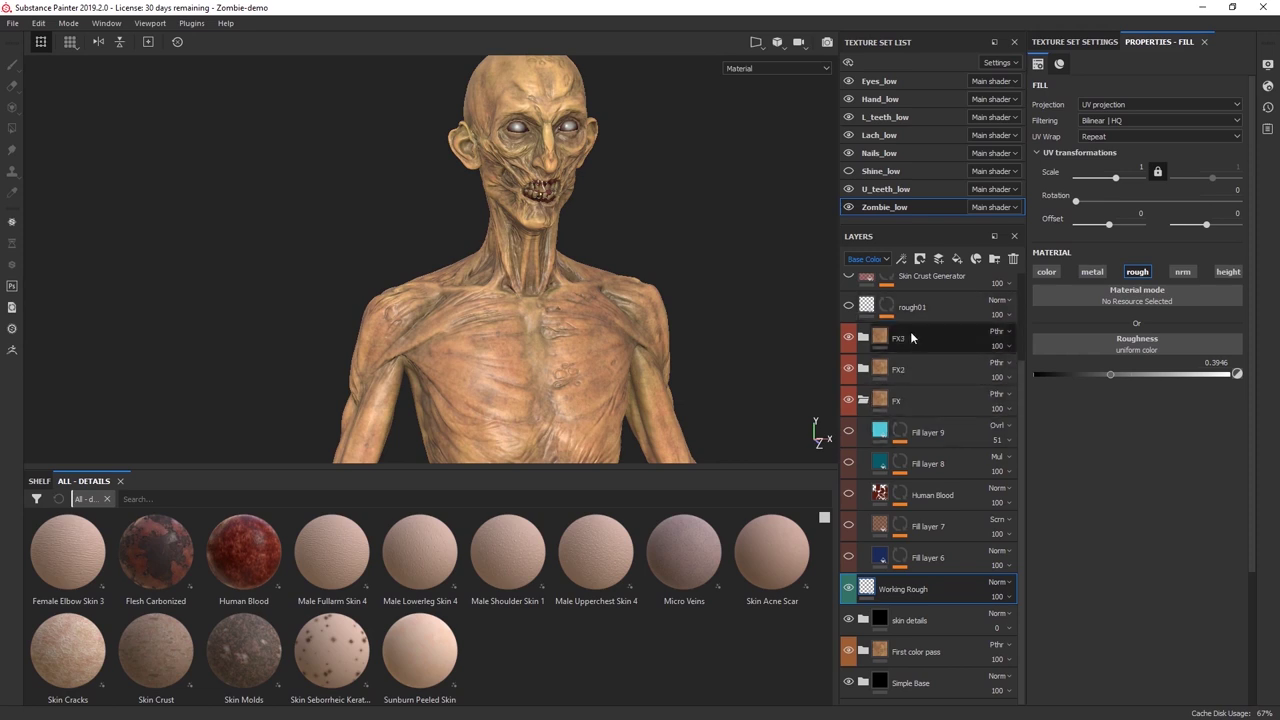
mouse_move(684, 287)
left_mouse_down("alt")
mouse_move(669, 280)
mouse_move(700, 300)
left_mouse_up("alt")
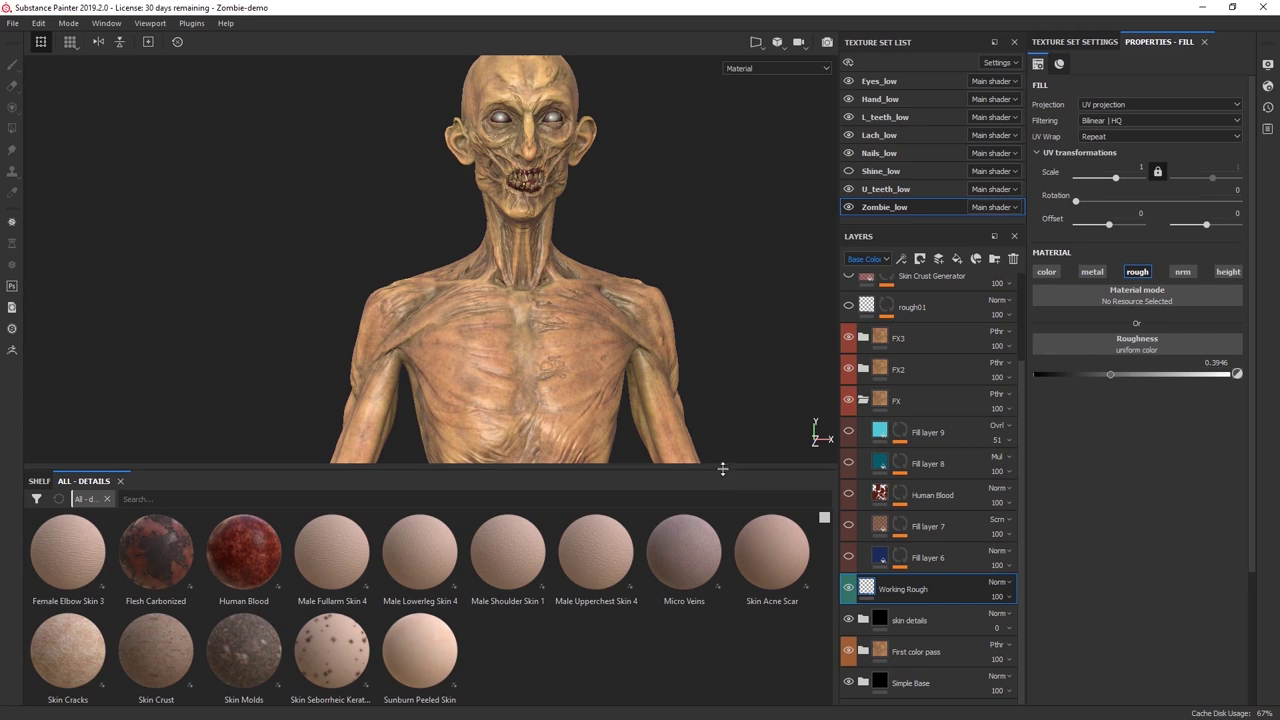
left_click_drag(722, 468, 722, 566)
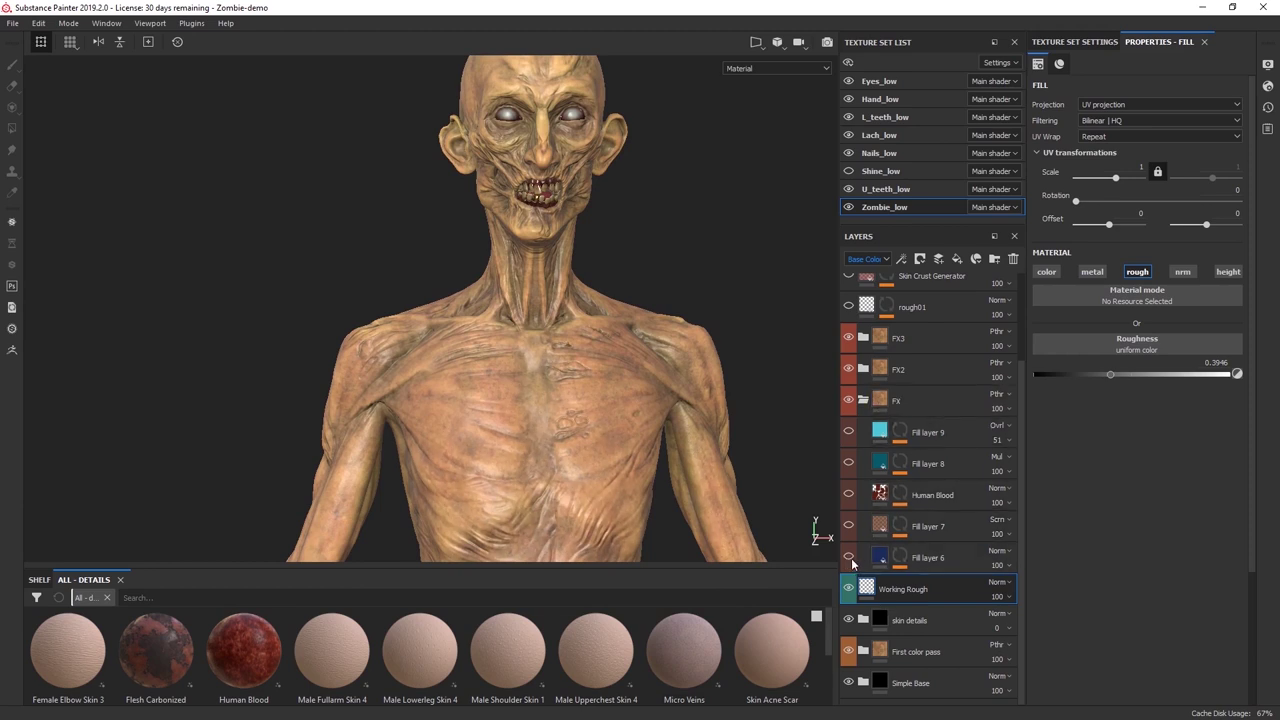
Select Fill layer 6 in the FX folder and toggle its visibility on a close-up of the ribs.
left_click(876, 560)
middle_click_drag(576, 476, 582, 278)
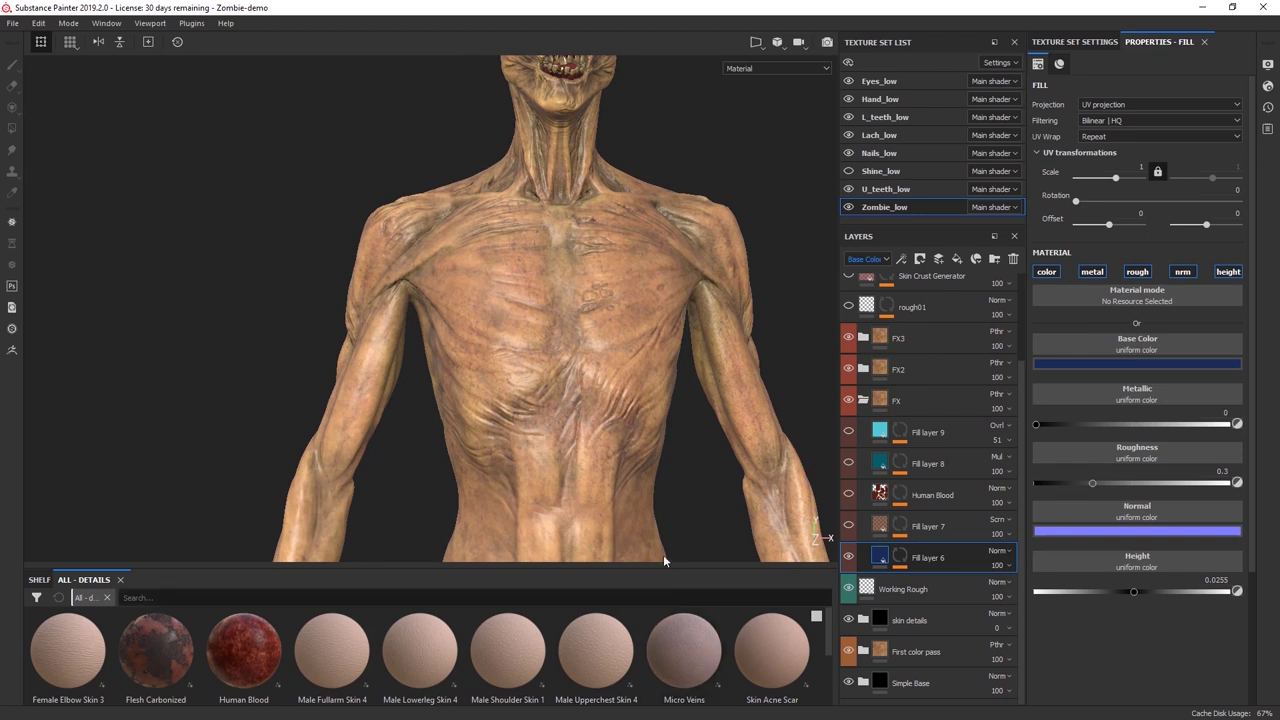
scroll(596, 312, "up", 5)
left_click_drag(582, 385, 506, 350, "alt")
left_click(849, 556)
left_click(850, 556)
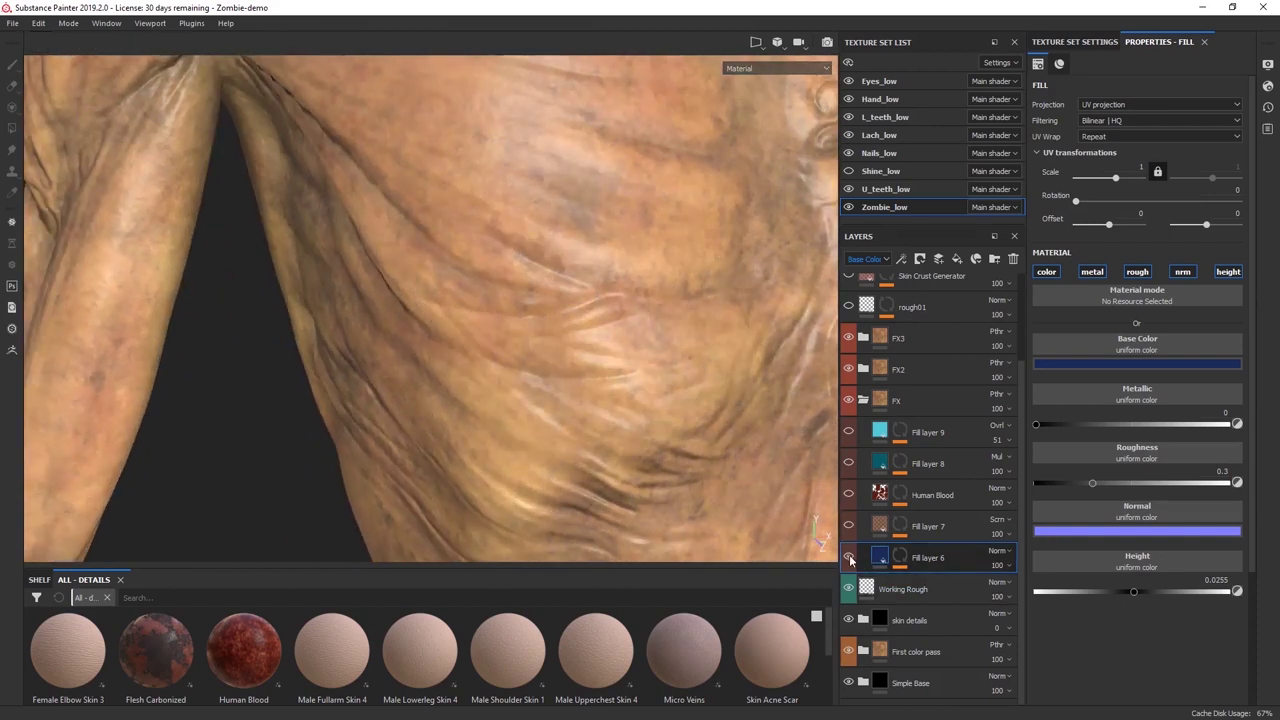
Inspect the fine blue marks of Fill layer 6 across the chest and ribs, toggling the layer for comparison.
left_click_drag(672, 350, 605, 267, "alt")
middle_click_drag(556, 195, 486, 195, "alt")
left_click_drag(486, 195, 424, 271, "alt")
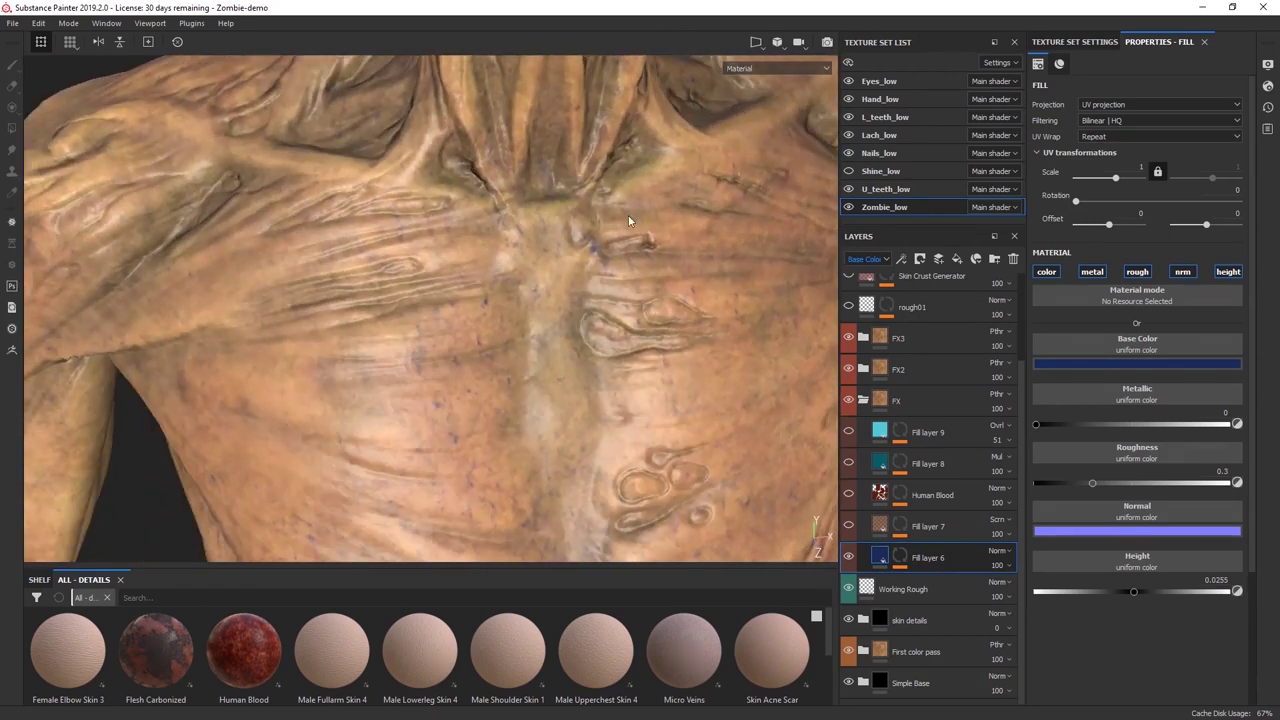
scroll(528, 412, "down", 5)
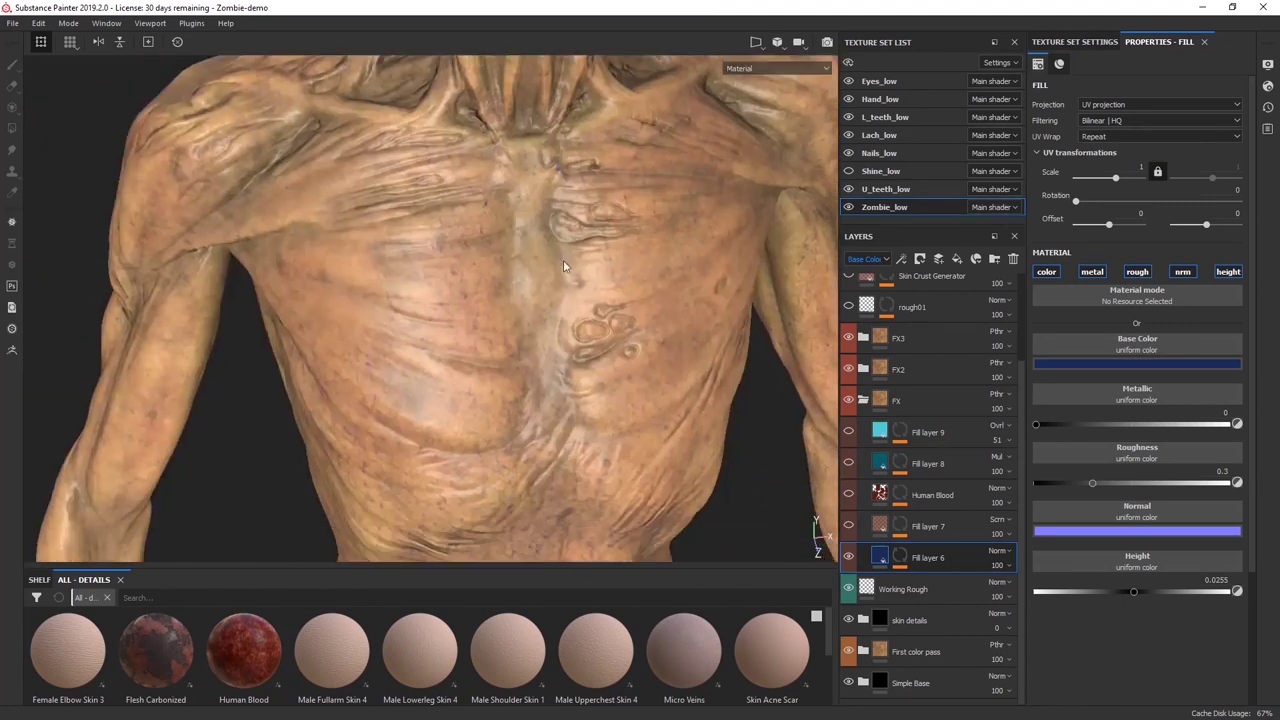
left_click_drag(527, 403, 479, 321, "alt")
left_click_drag(363, 361, 414, 297, "alt")
left_click_drag(576, 286, 449, 211, "alt")
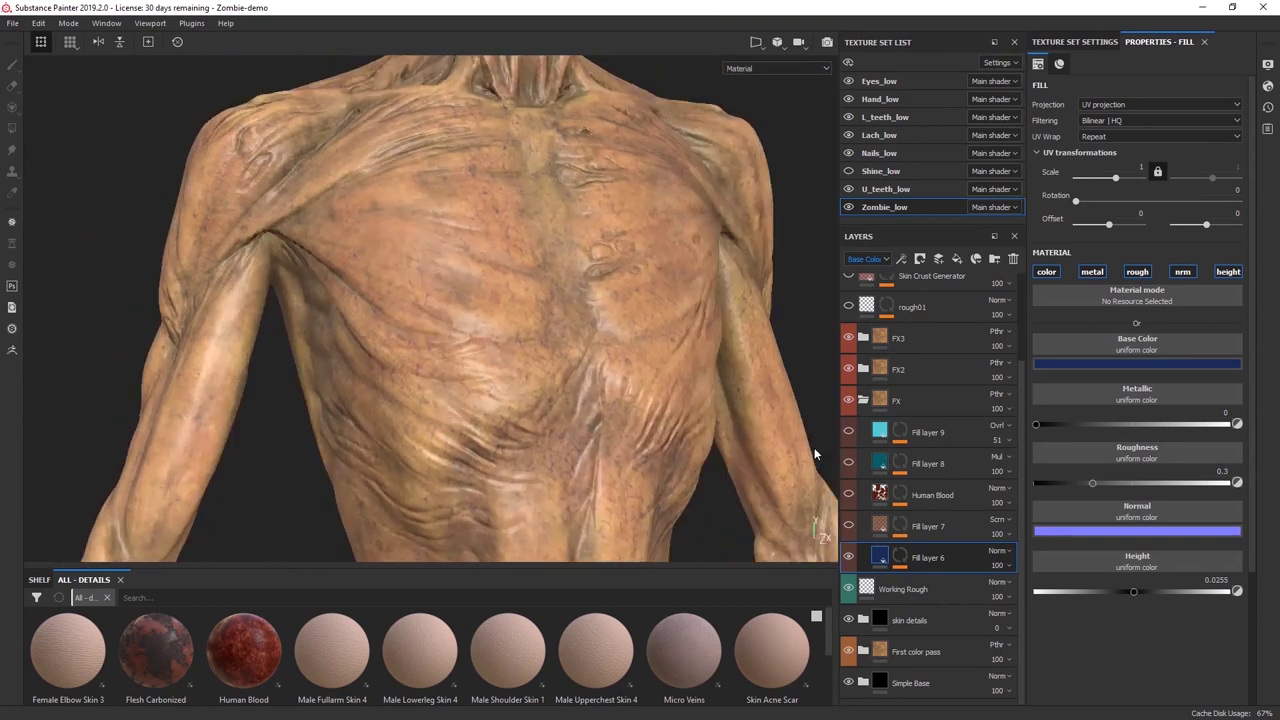
left_click(848, 558)
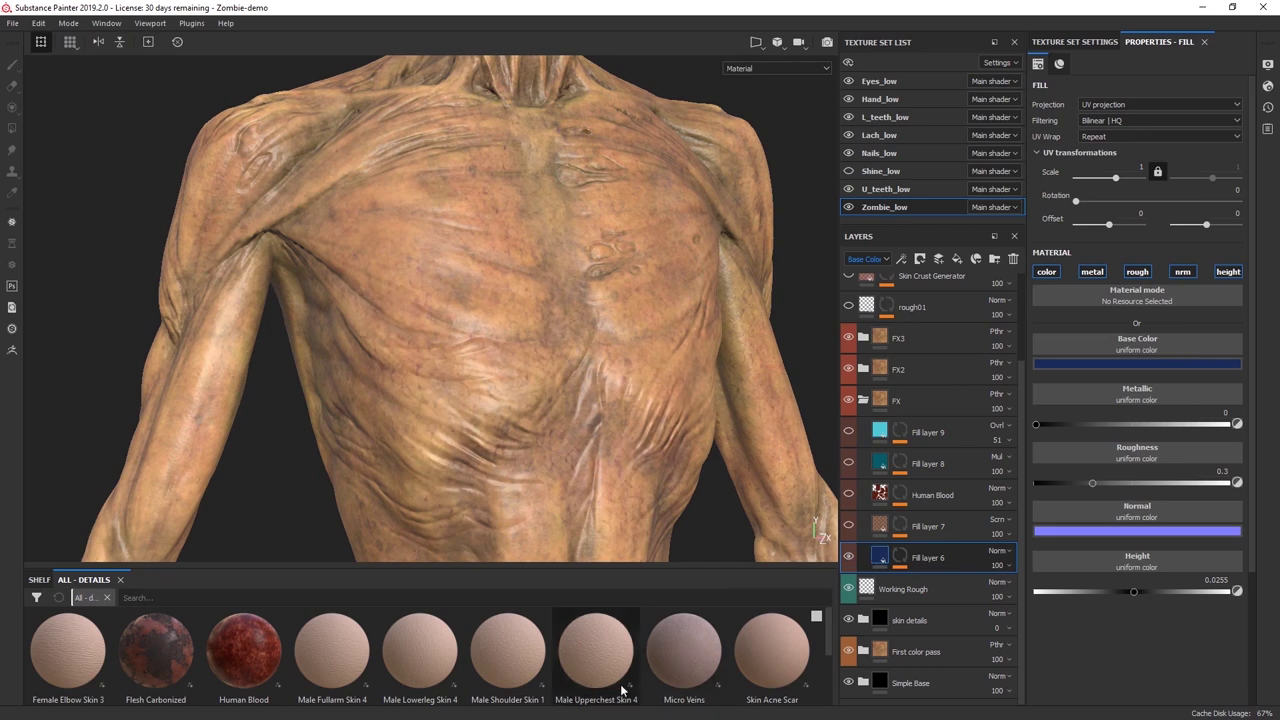
Add the Micro Veins material as a layer above Fill layer 6, with a UV scale of 2.99 and black skin color.
left_click(904, 525)
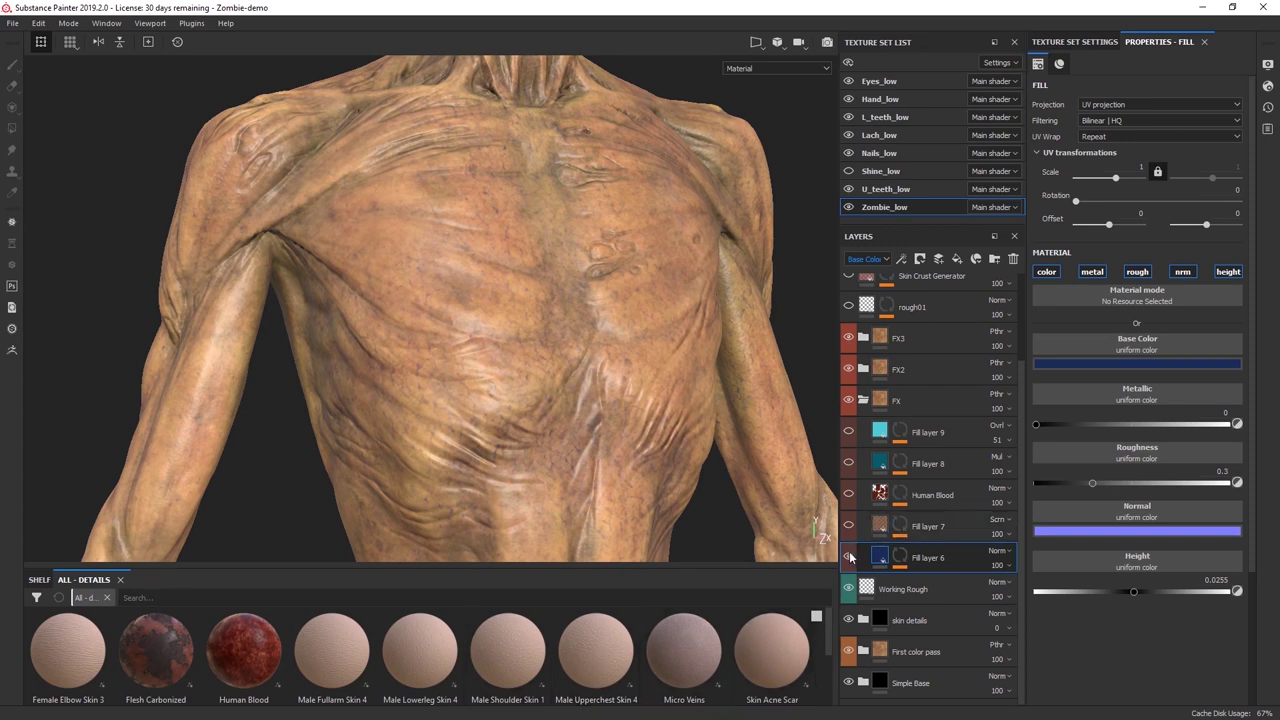
left_click_drag(680, 643, 937, 540)
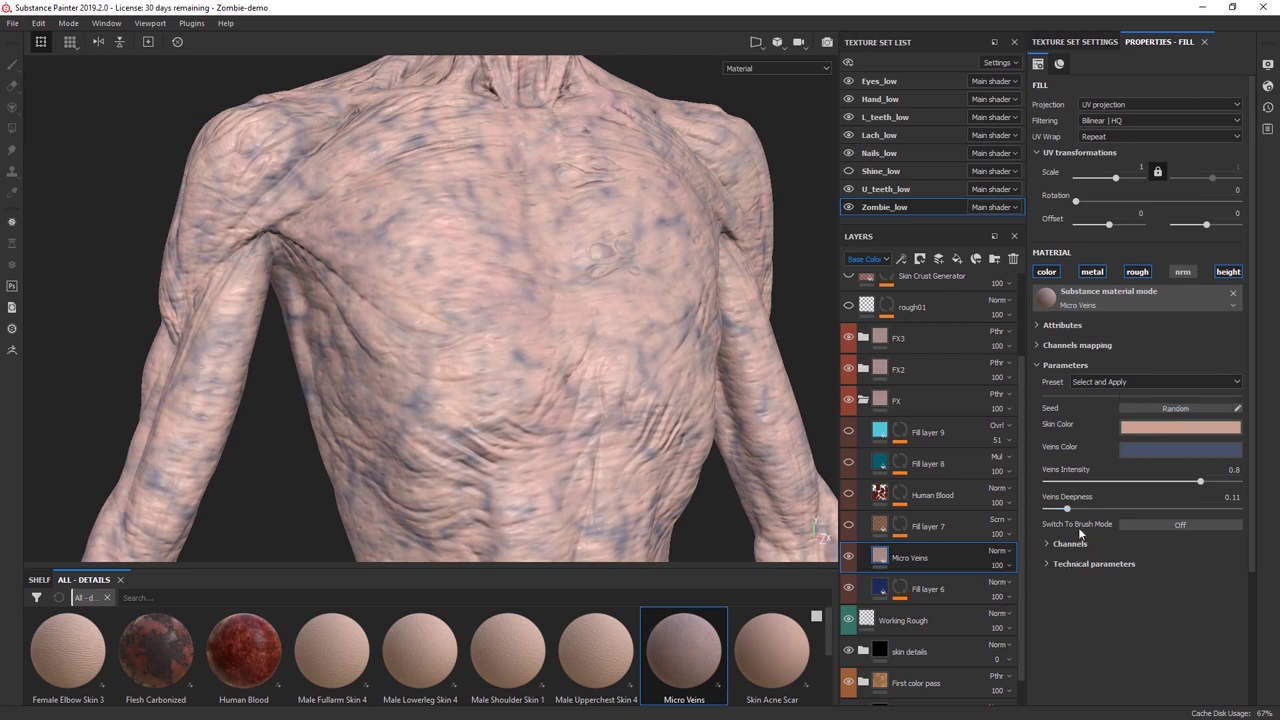
left_click_drag(1116, 178, 1118, 183)
left_click(1170, 427)
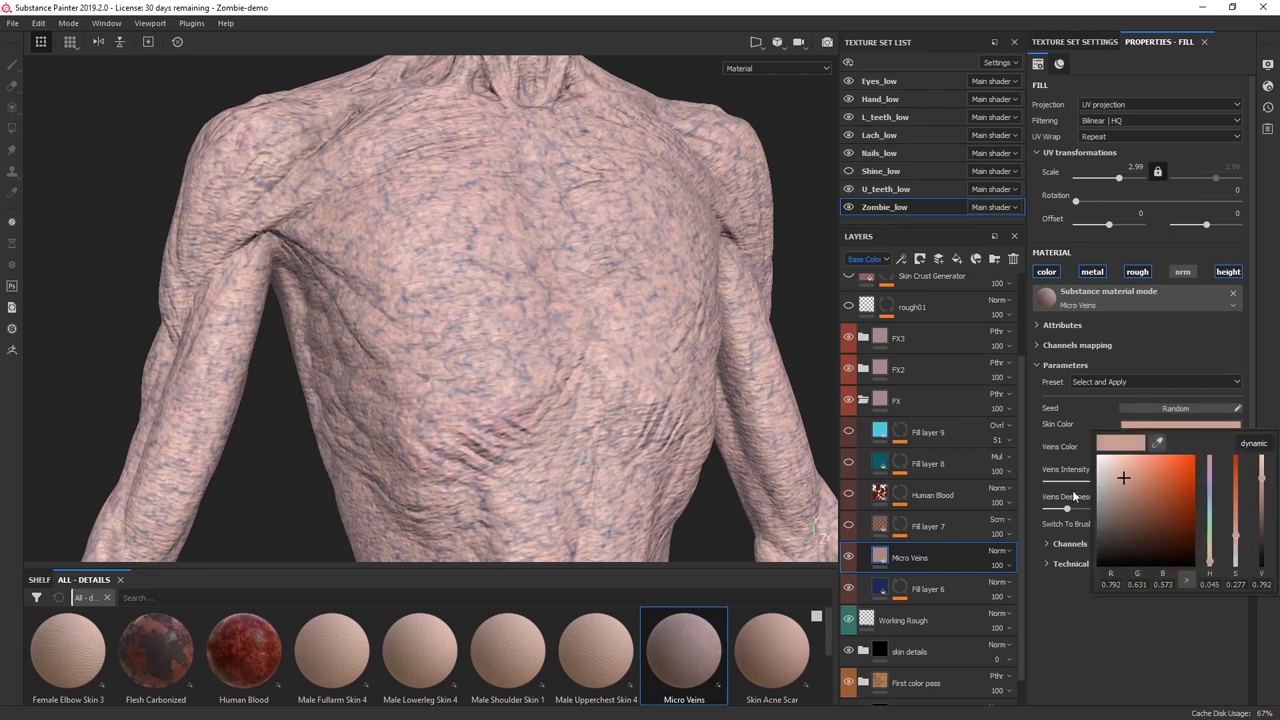
left_click_drag(1118, 515, 1086, 580)
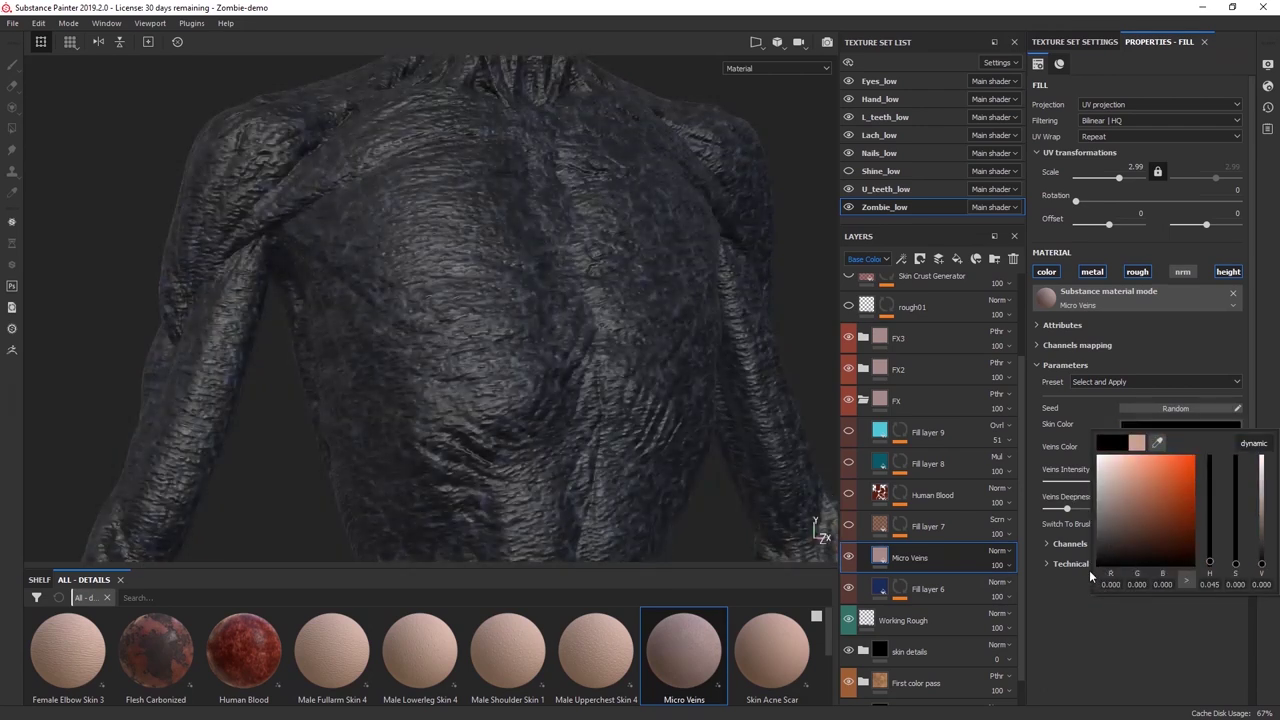
Set the Micro Veins layer's veins color to blue (0.231, 0.380, 0.707) and its blend mode to Screen.
left_click(1169, 342)
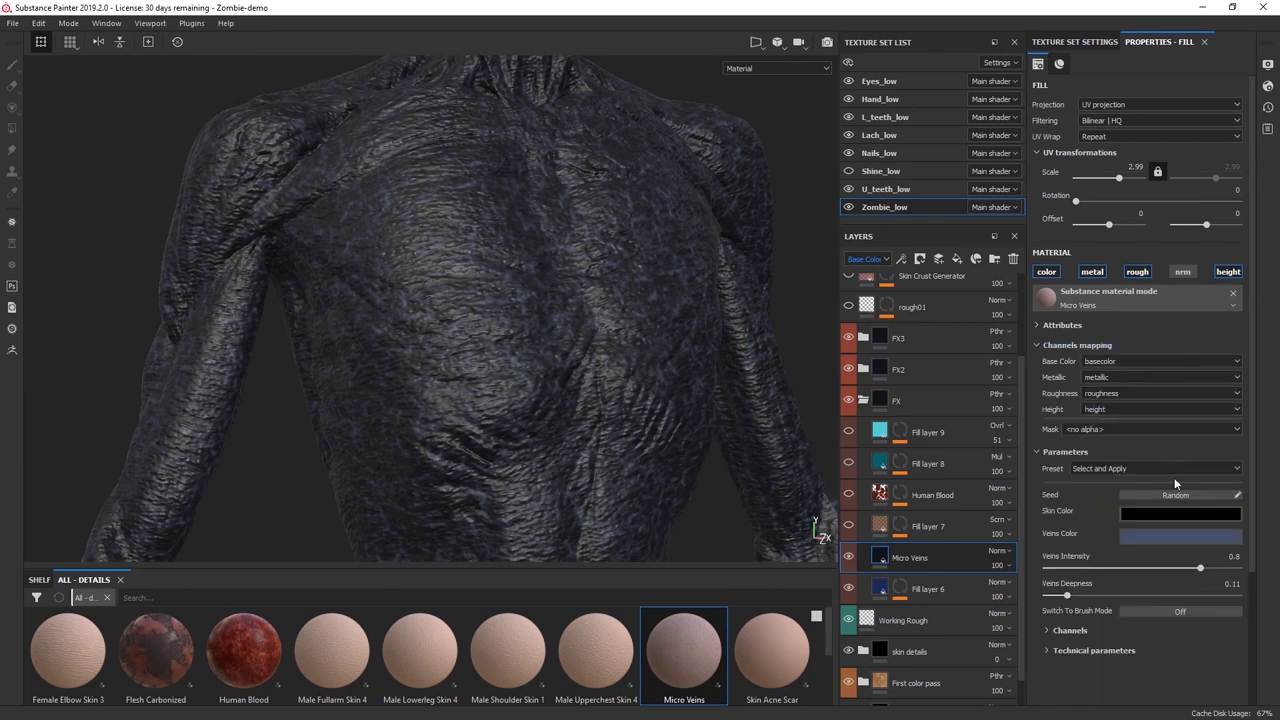
left_click(1164, 538)
mouse_move(1148, 600)
left_mouse_down()
mouse_move(1145, 558)
mouse_move(1142, 584)
mouse_move(1162, 598)
left_mouse_up()
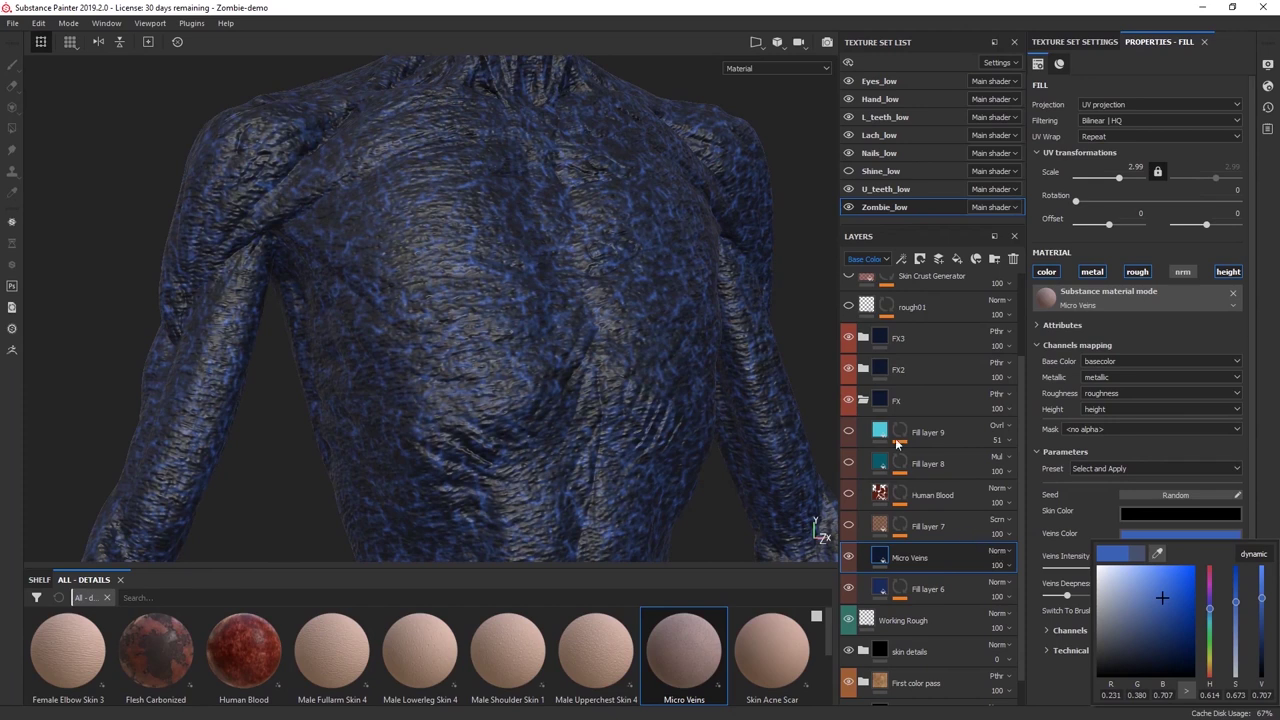
left_click(999, 553)
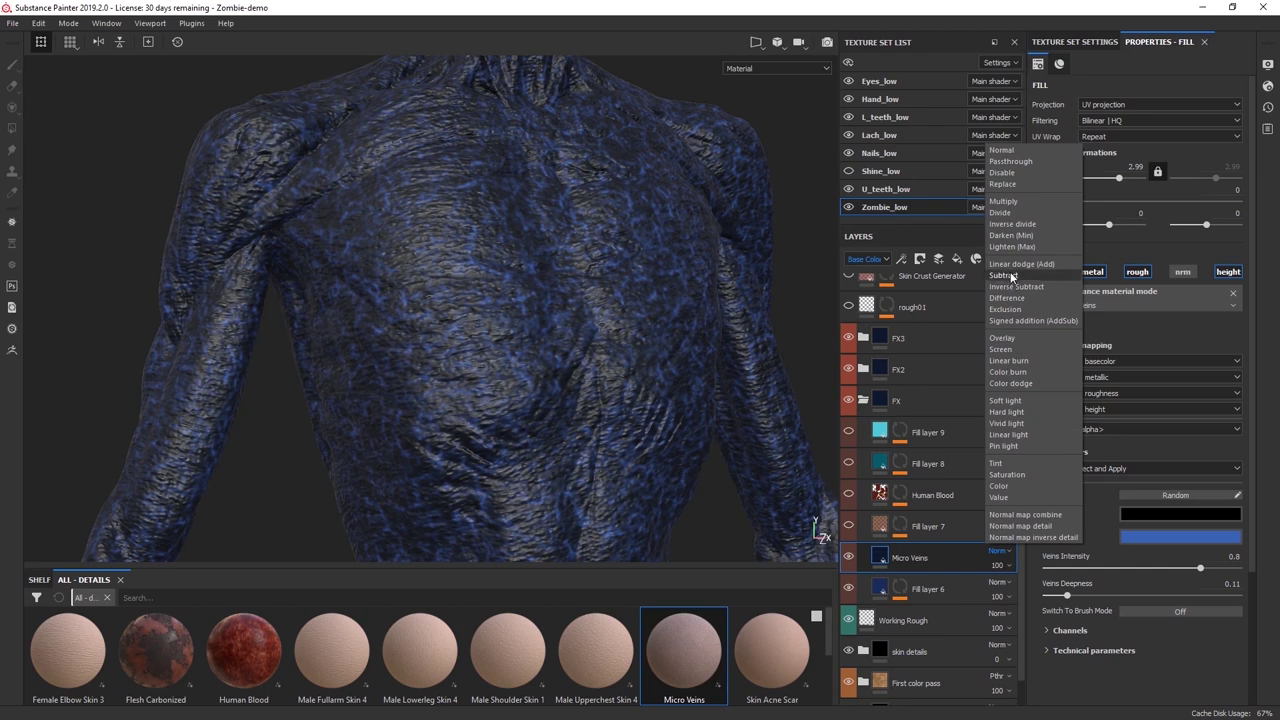
left_click(1021, 349)
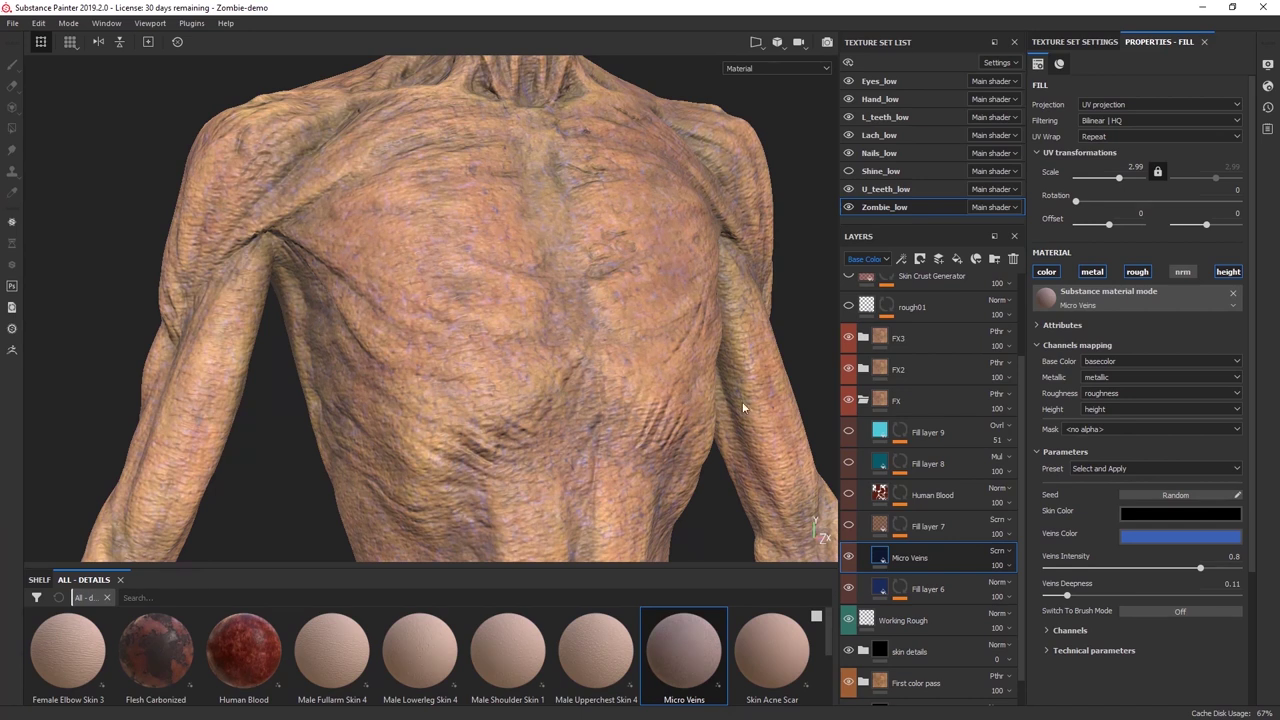
left_click_drag(619, 417, 653, 292, "alt")
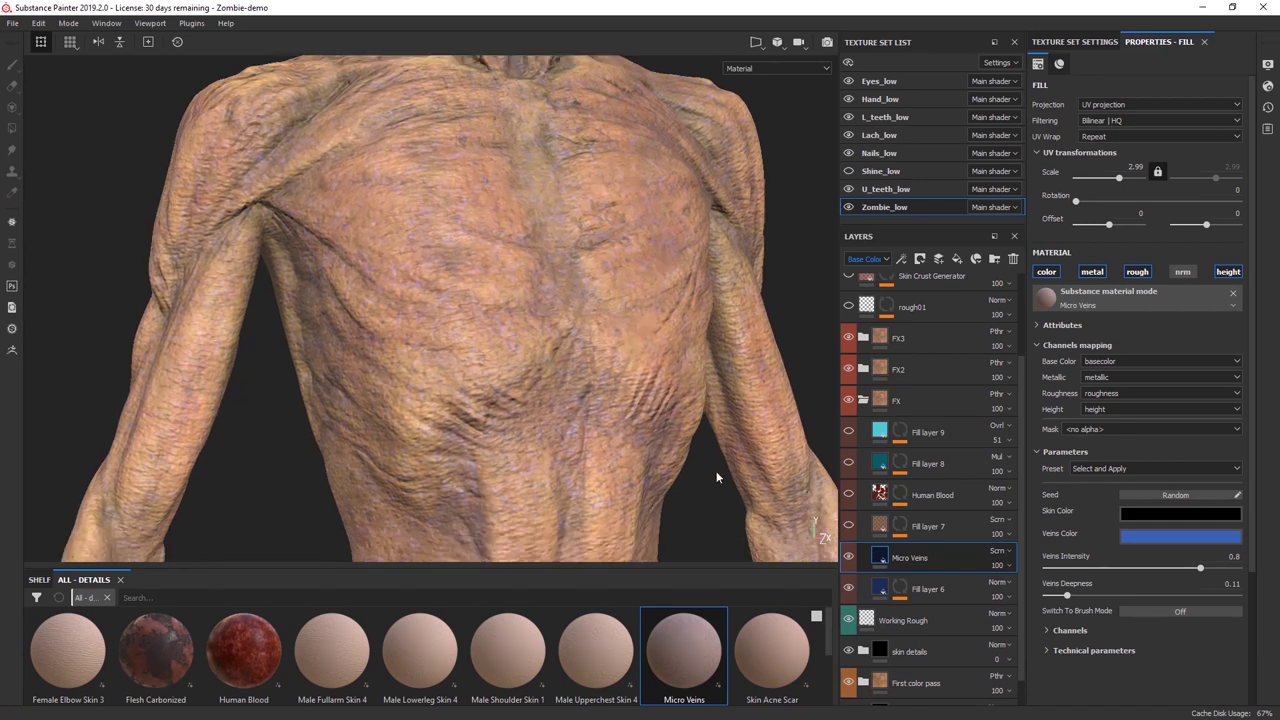
Change the Micro Veins layer's veins color to a muted green.
left_click(1164, 542)
left_click_drag(1146, 620, 1209, 640)
mouse_move(1134, 617)
left_mouse_down()
mouse_move(1208, 592)
mouse_move(1217, 643)
mouse_move(1158, 640)
mouse_move(1137, 624)
left_mouse_up()
left_click(1112, 535)
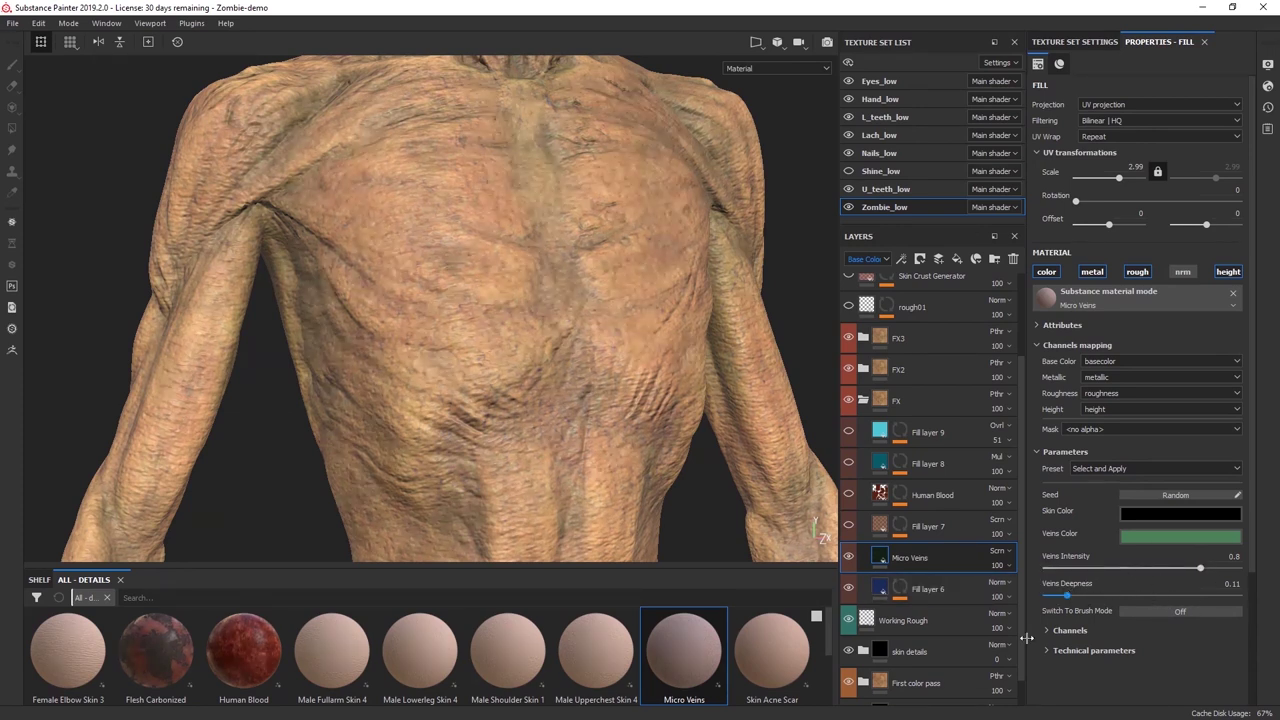
Review the technical parameters of the Micro Veins material, then delete its layer from the FX folder.
left_click(1100, 649)
scroll(1128, 636, "down", 3)
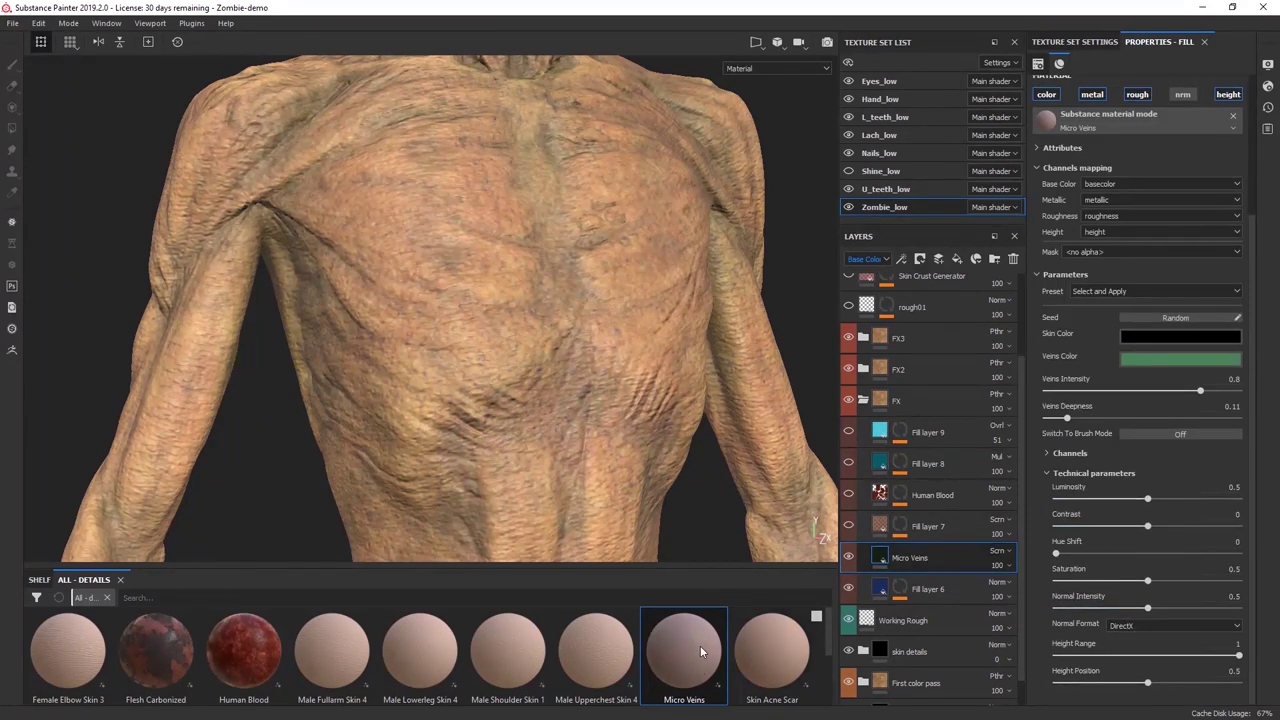
scroll(1100, 438, "up", 3)
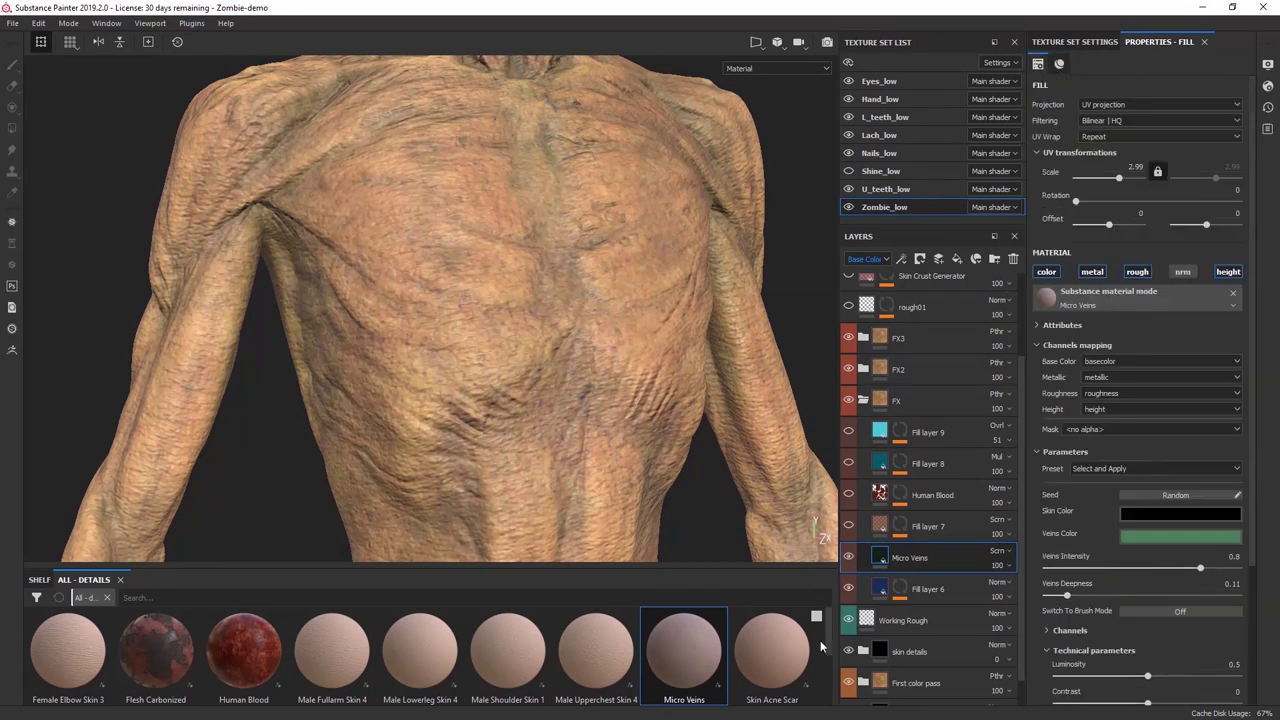
left_click(1012, 259)
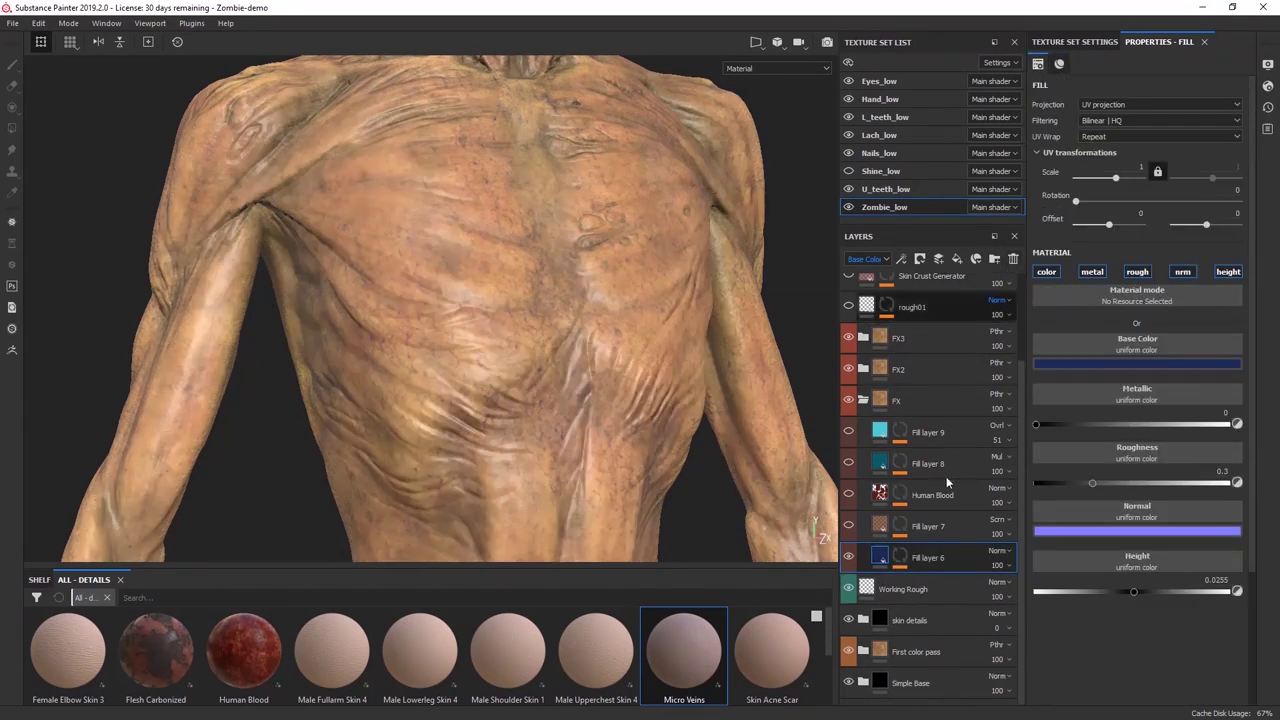
Select Fill layer 7, which uses skin_acne_scar_generator, and toggle its visibility on a close-up of the ribs.
left_click(860, 533)
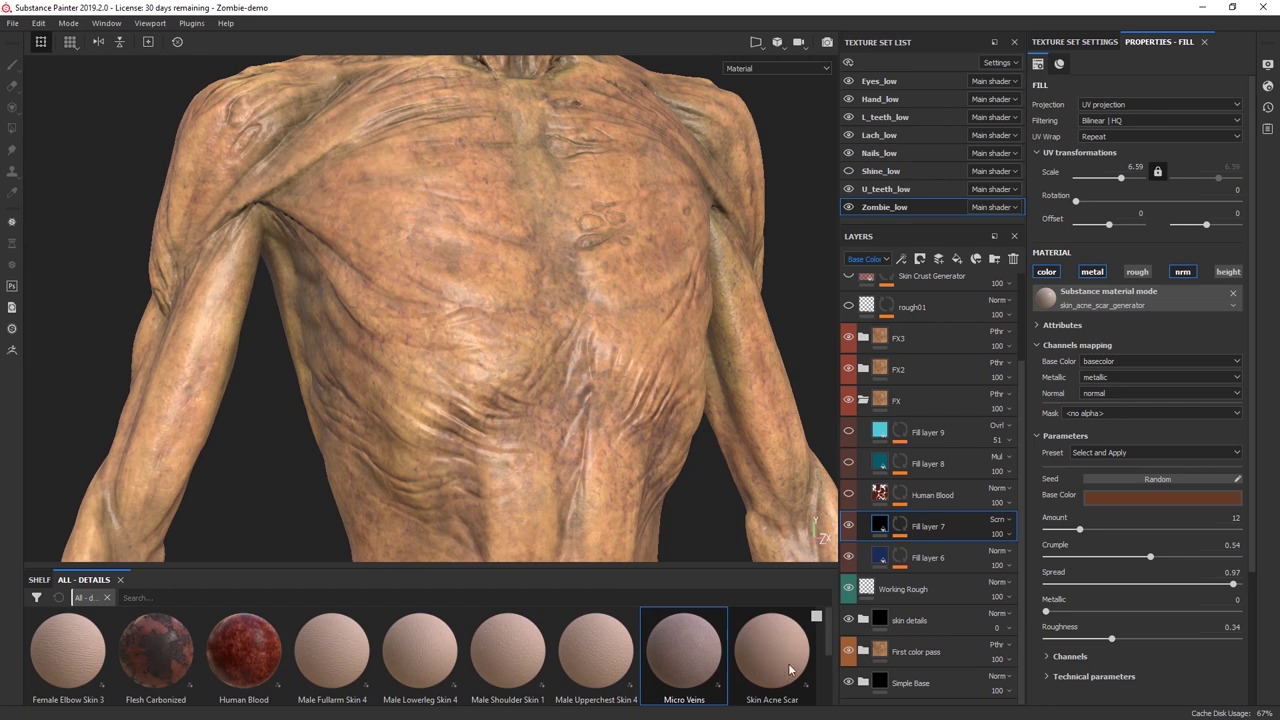
left_click_drag(617, 198, 550, 280, "alt")
middle_click_drag(606, 262, 613, 267, "alt")
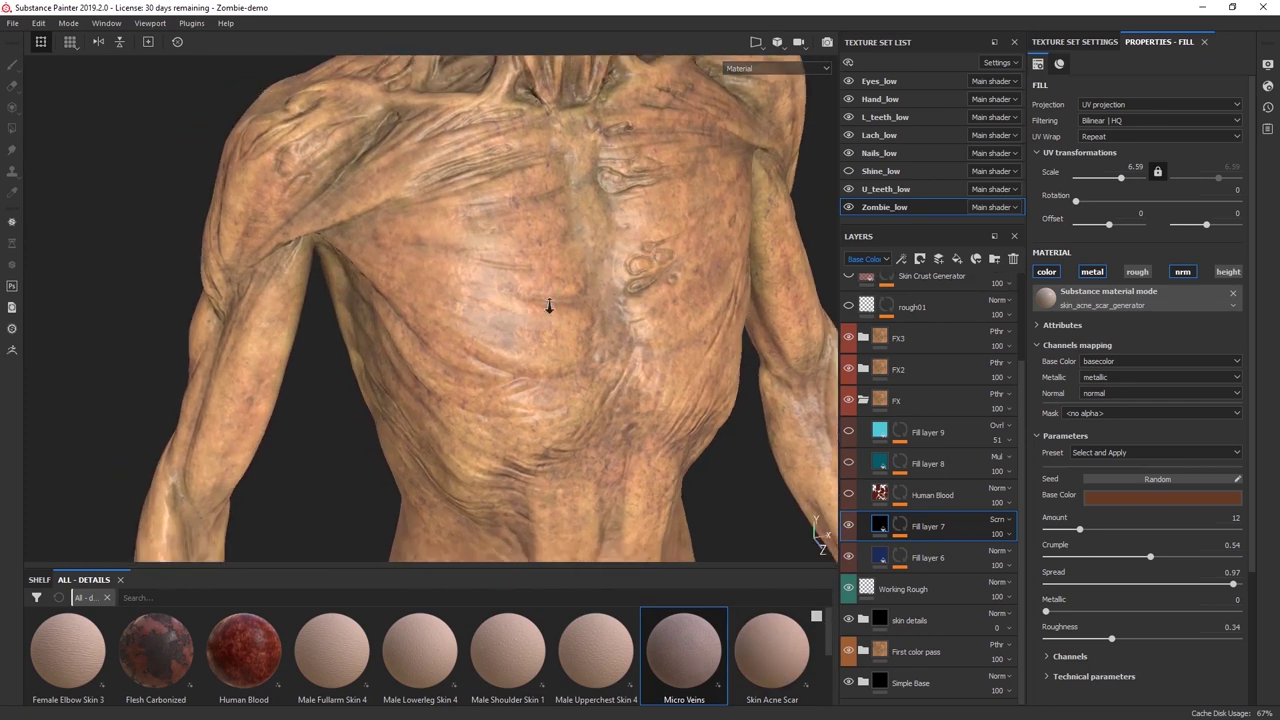
right_click_drag(549, 305, 522, 335, "alt")
middle_click_drag(556, 319, 610, 322, "alt")
right_click_drag(610, 380, 647, 467, "alt")
left_click_drag(586, 386, 533, 379, "alt")
mouse_move(608, 387)
right_mouse_down("alt")
mouse_move(460, 383)
mouse_move(623, 374)
right_mouse_up("alt")
left_click_drag(598, 400, 615, 372, "alt")
right_click_drag(615, 372, 613, 434, "alt")
left_click_drag(613, 434, 600, 346, "alt")
left_click(850, 527)
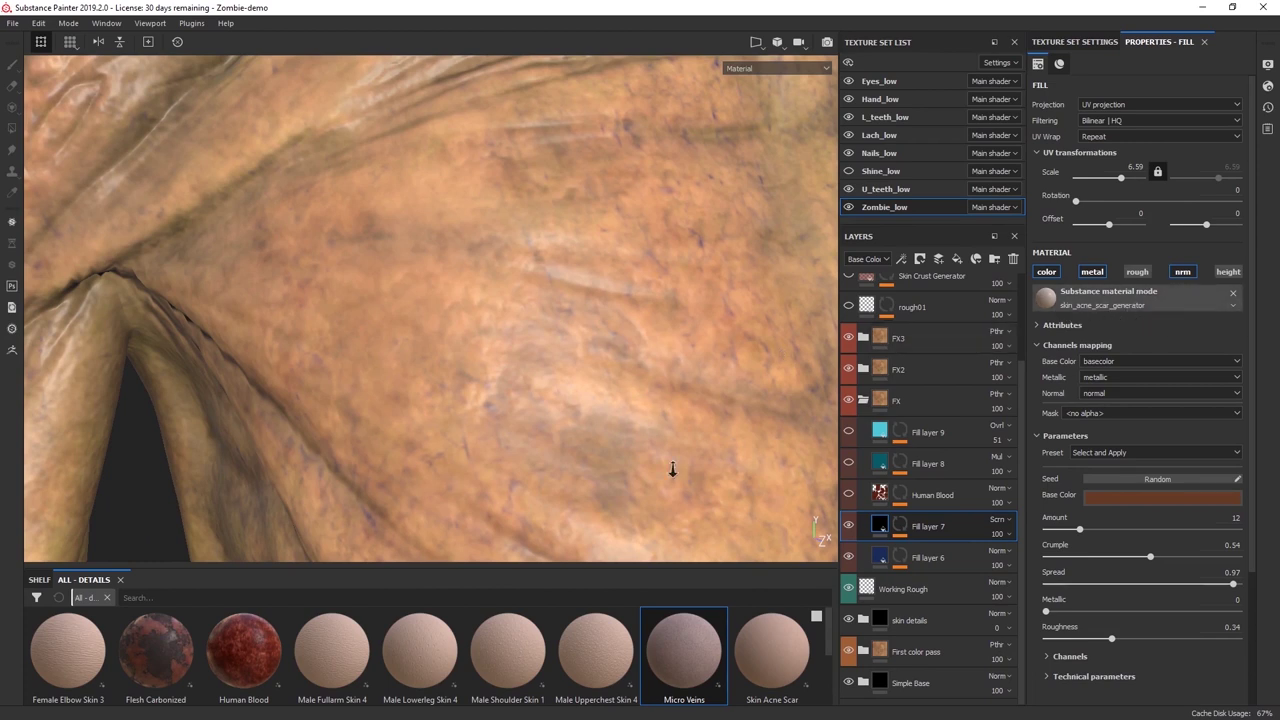
Compare the chest with Fill layer 7 shown and hidden, then examine its effect on the head.
right_click_drag(672, 469, 596, 261, "alt")
left_click_drag(738, 386, 631, 389, "alt")
left_click_drag(501, 338, 728, 277, "alt")
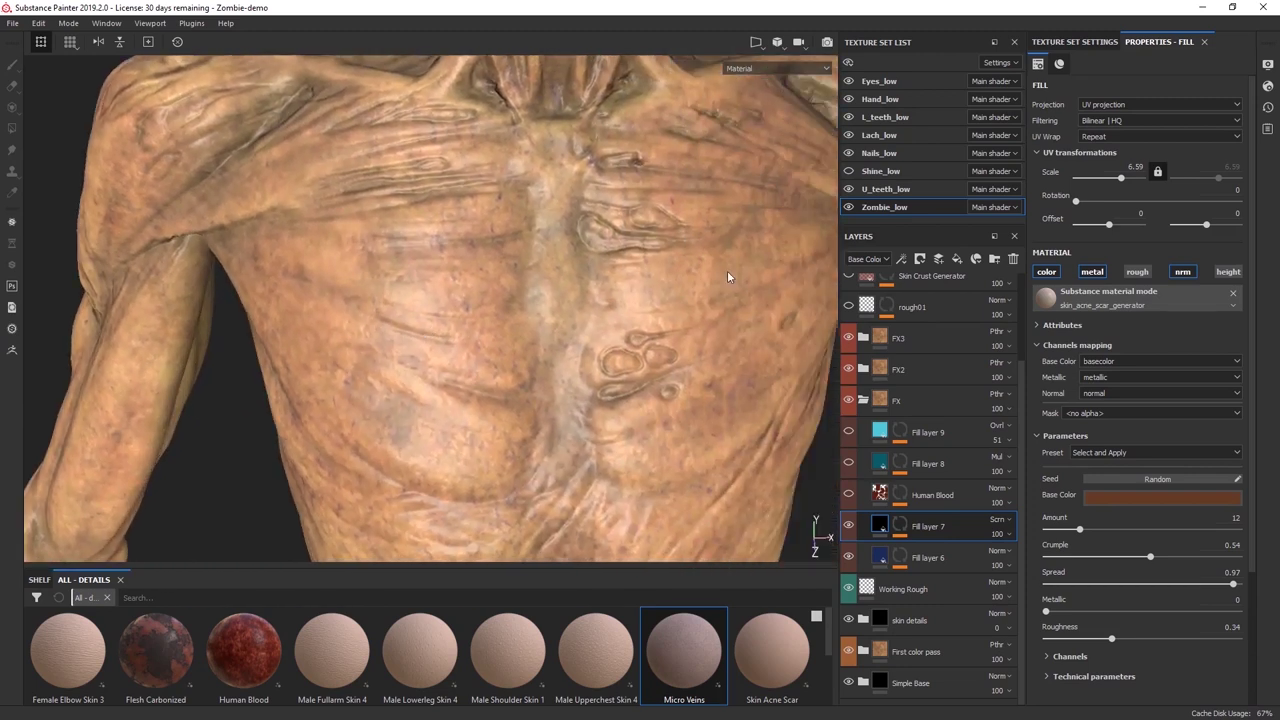
left_click(849, 529)
left_click(849, 529)
left_click(849, 527)
left_click(849, 527)
right_click_drag(757, 420, 744, 342, "alt")
middle_click_drag(744, 342, 700, 545, "alt")
left_click_drag(674, 283, 824, 487, "alt")
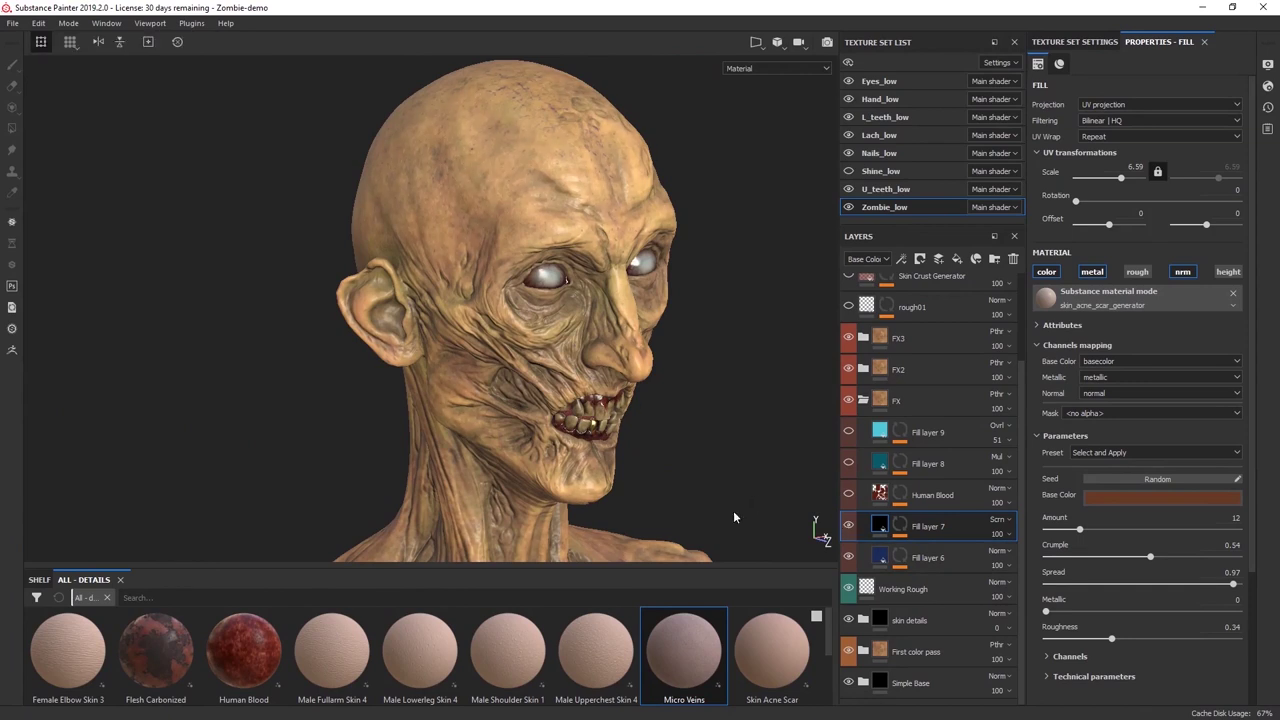
Hide the ratio, Levels and Fill effects in Fill layer 7's mask, then restore them and return to its fill properties.
left_click(903, 526)
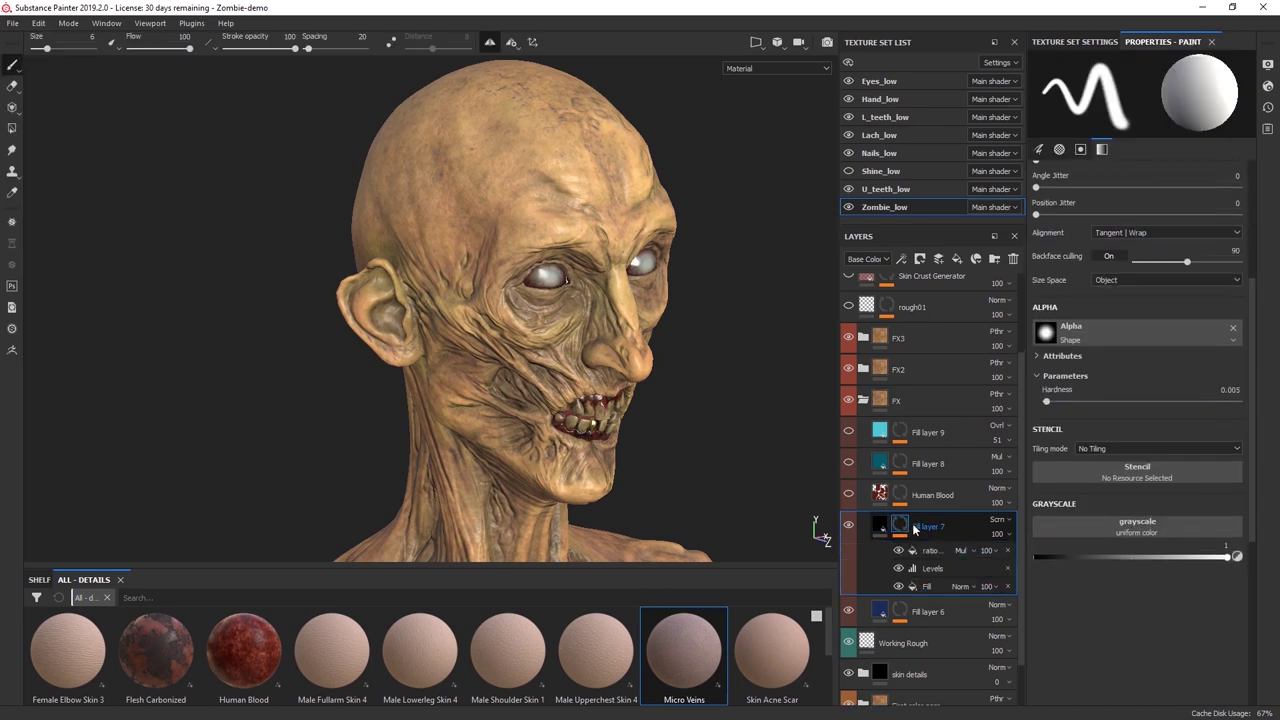
left_click(898, 550)
left_click(898, 568)
left_click(898, 586)
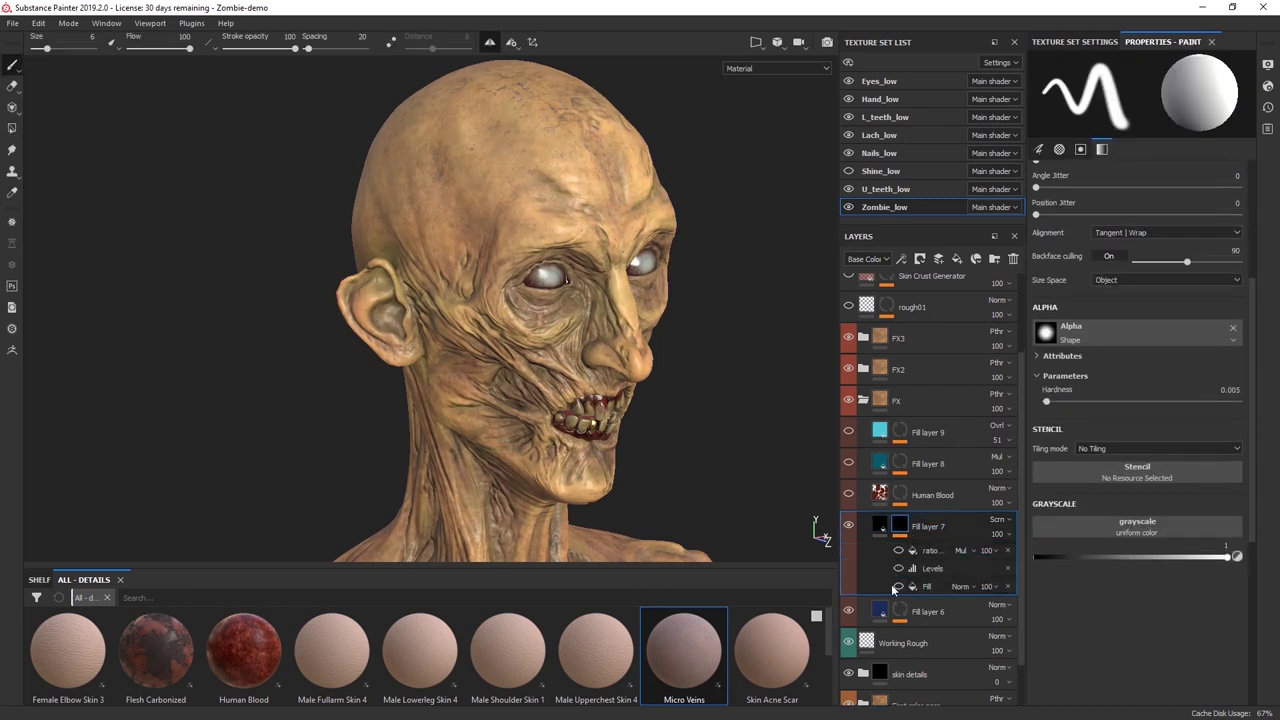
left_click(898, 587)
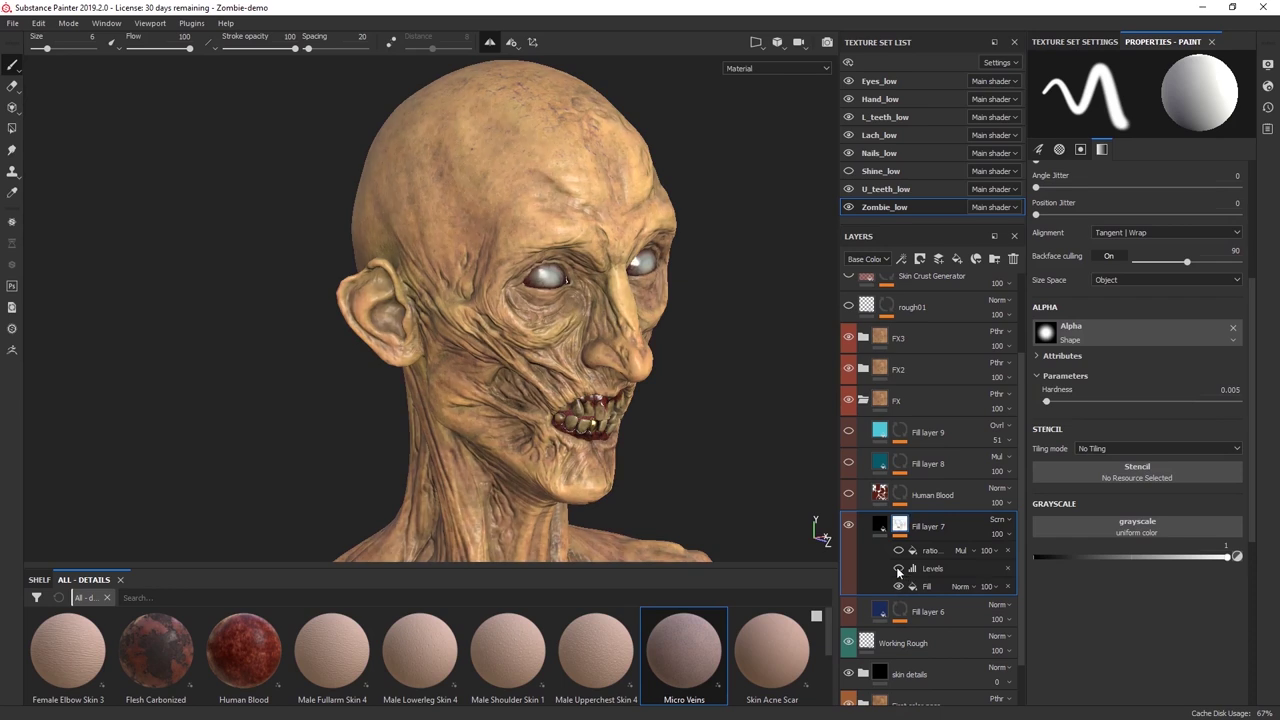
left_click(898, 569)
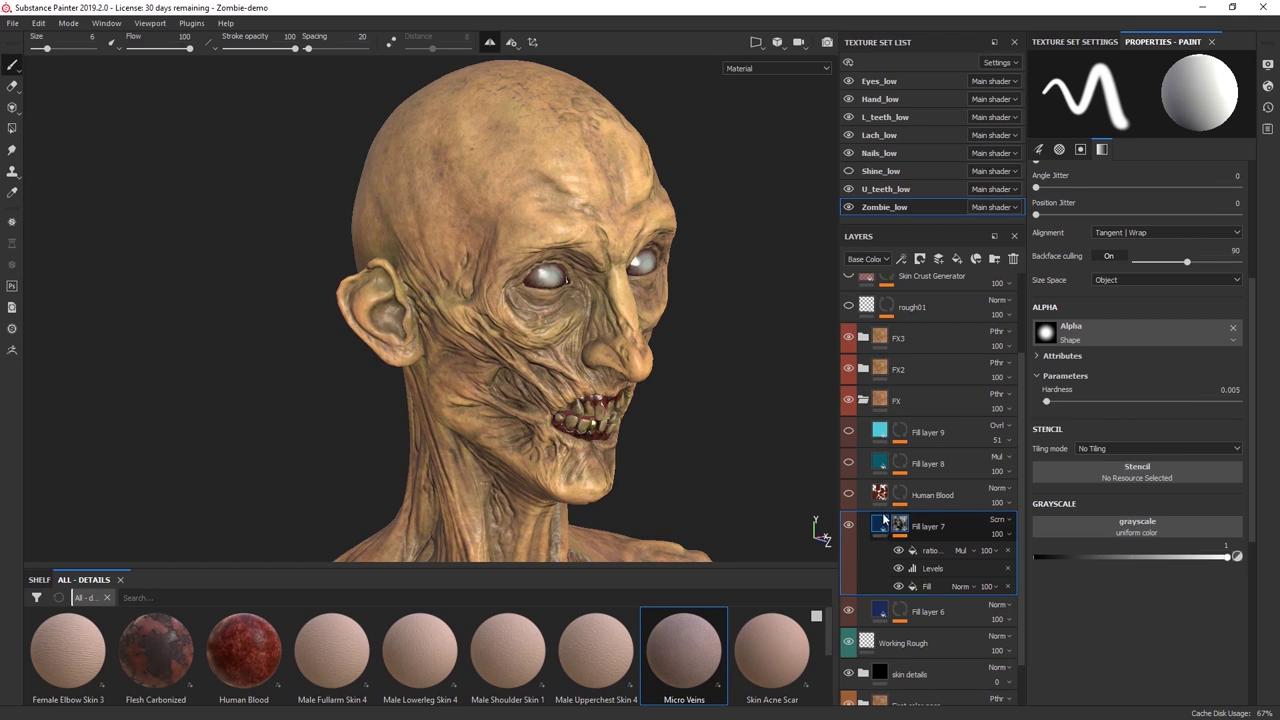
left_click(883, 518)
Show the Human Blood layer in the FX folder and inspect the blood on the head, neck and chest.
middle_click_drag(503, 502, 483, 333)
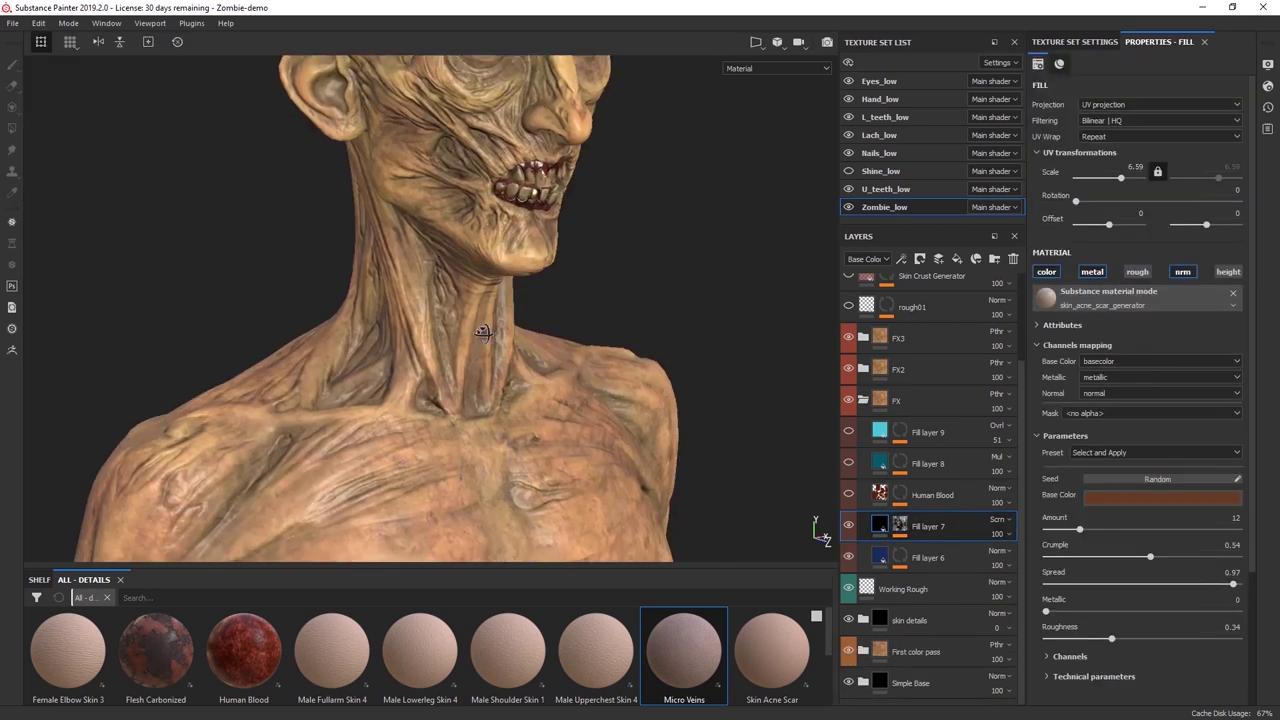
left_click_drag(483, 333, 425, 340, "alt")
scroll(633, 409, "down", 3)
left_click_drag(762, 462, 705, 465, "alt")
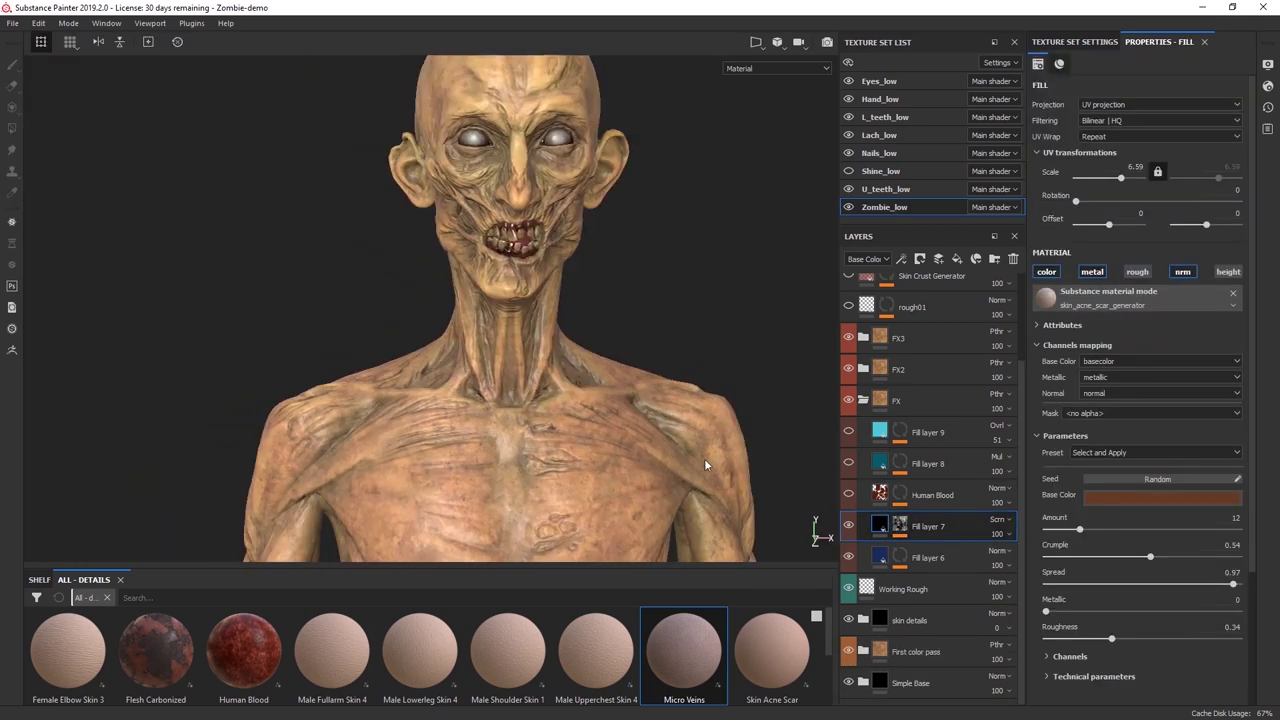
left_click(848, 495)
scroll(539, 325, "down", 3)
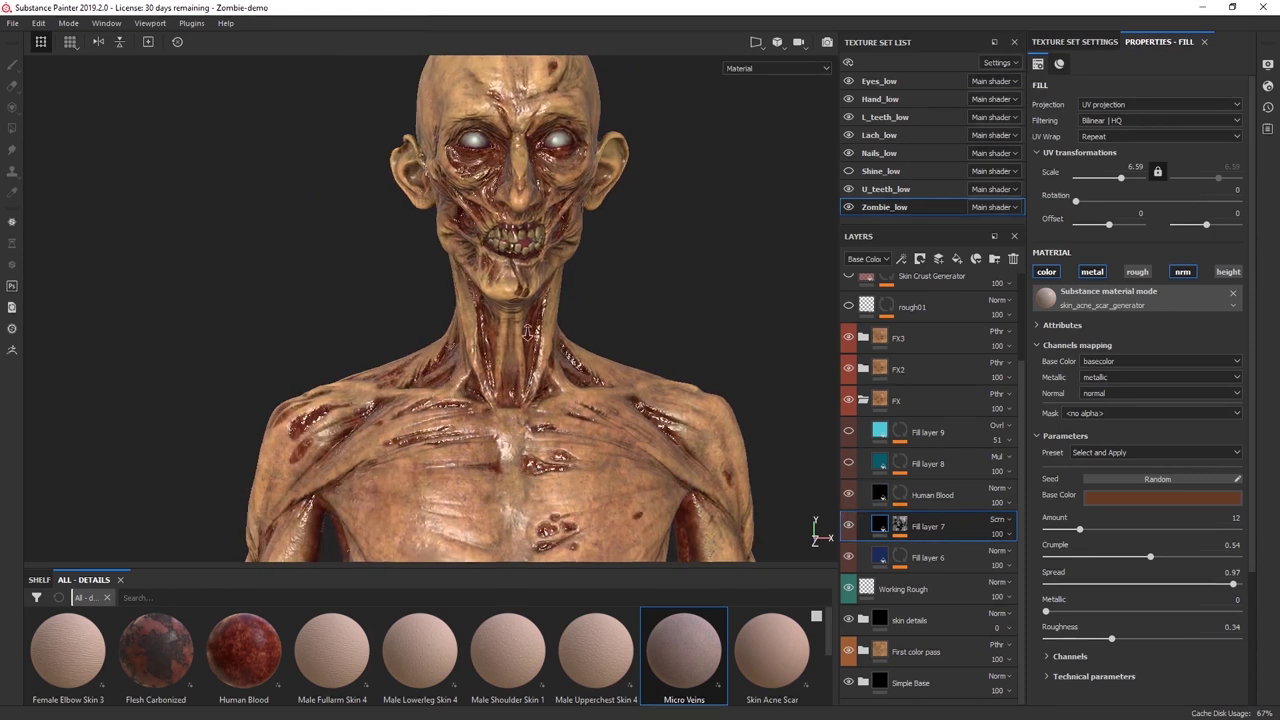
middle_click_drag(539, 325, 546, 216, "alt")
left_click_drag(656, 306, 713, 305, "alt")
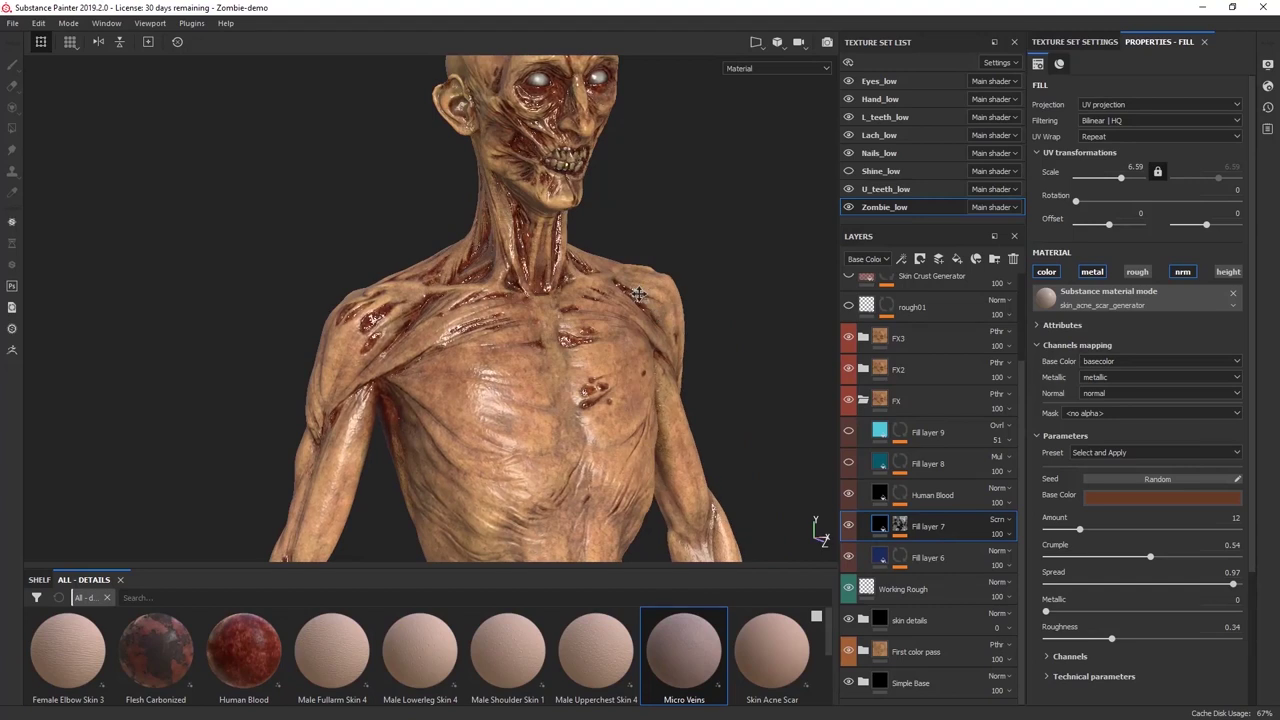
middle_click_drag(500, 233, 502, 297, "alt")
left_click_drag(655, 309, 617, 303, "alt")
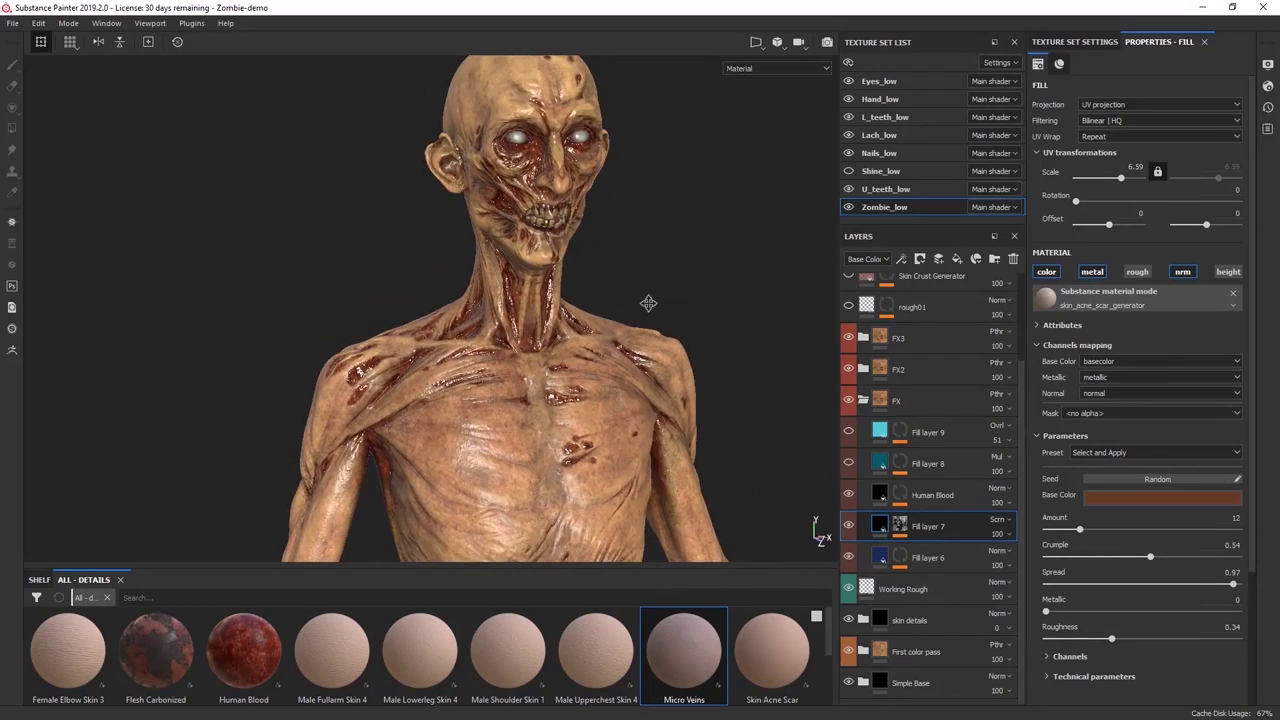
middle_click_drag(648, 304, 672, 316, "alt")
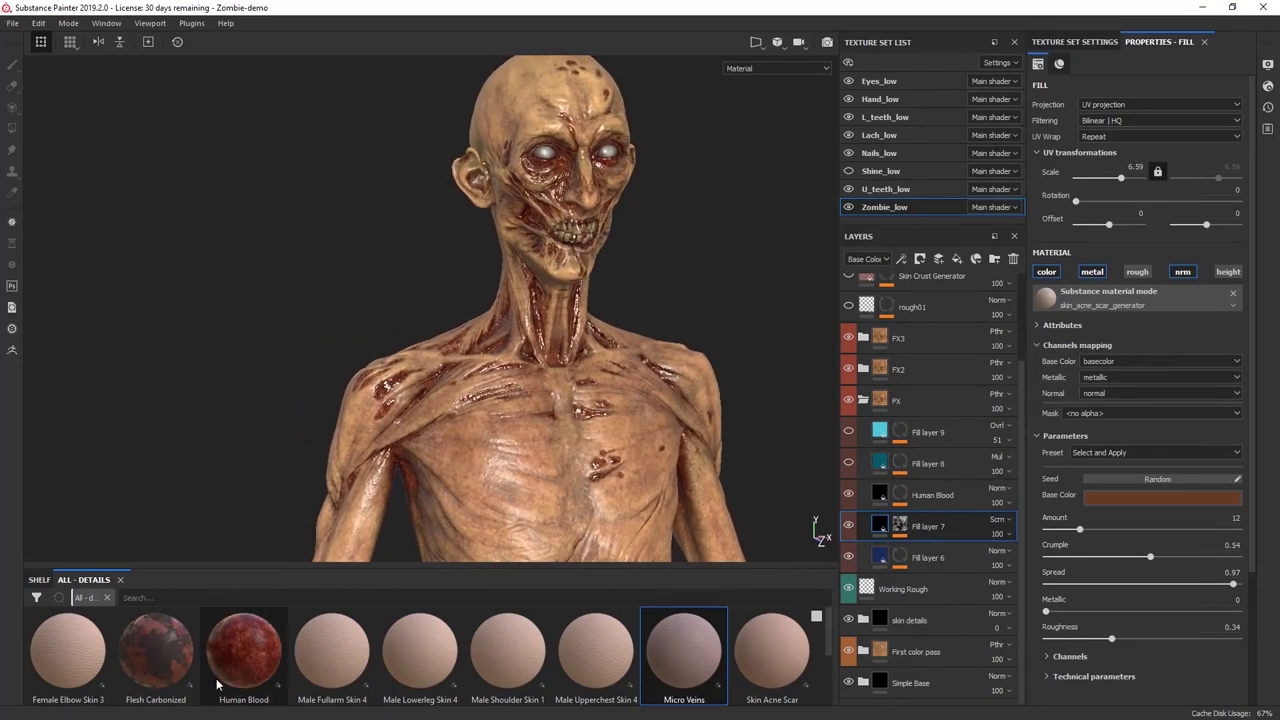
mouse_move(270, 661)
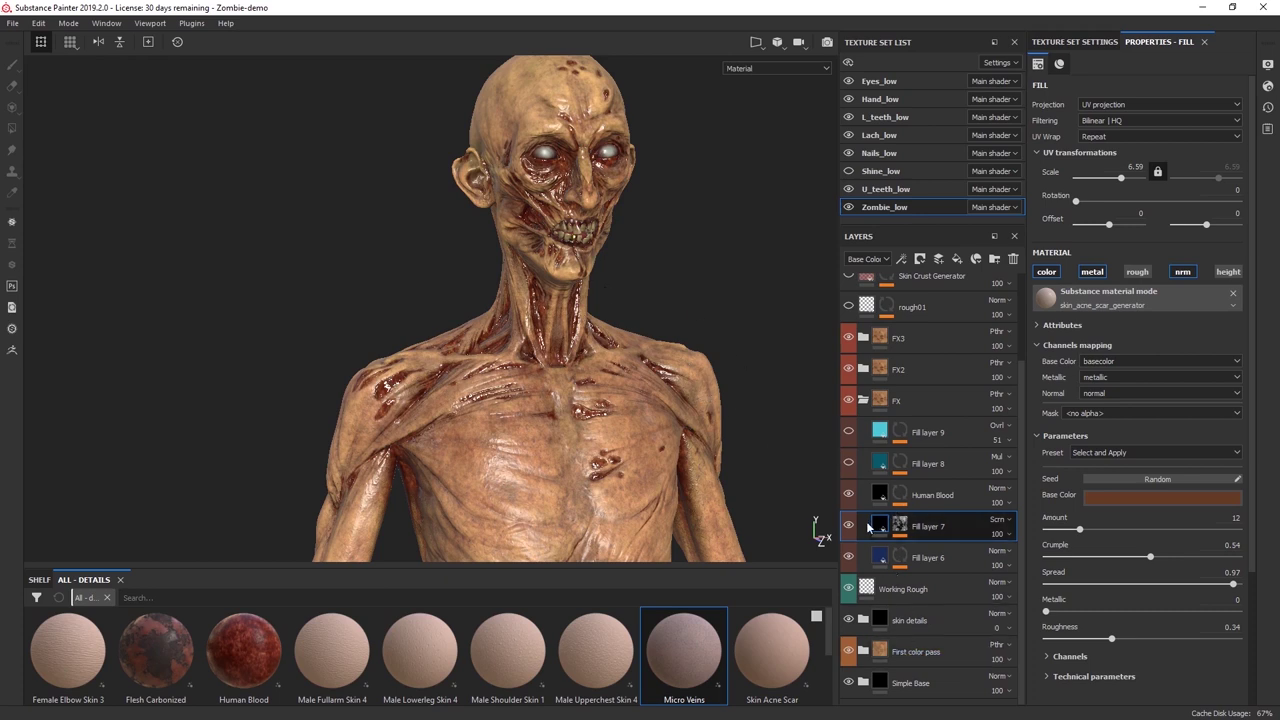
Select the Human Blood layer and review its human_blood material parameters, including colors, blood quantity, dripping settings and image inputs.
left_click(977, 485)
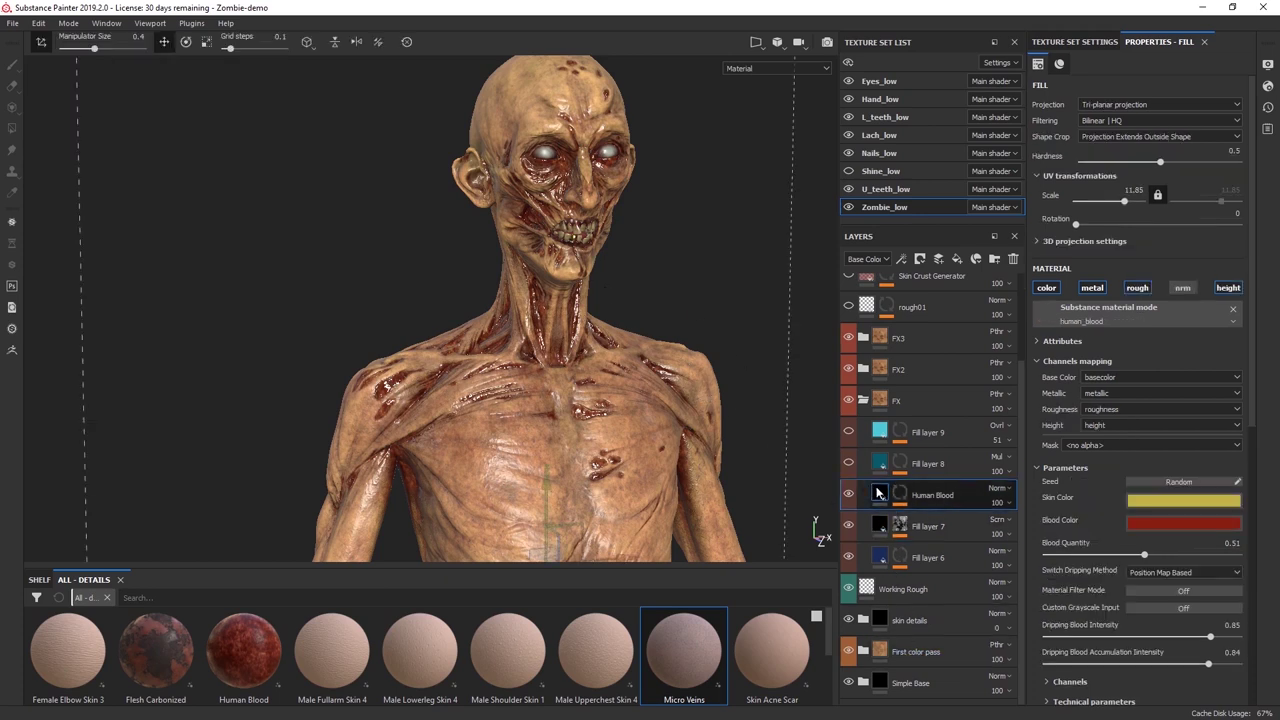
scroll(1164, 508, "down", 3)
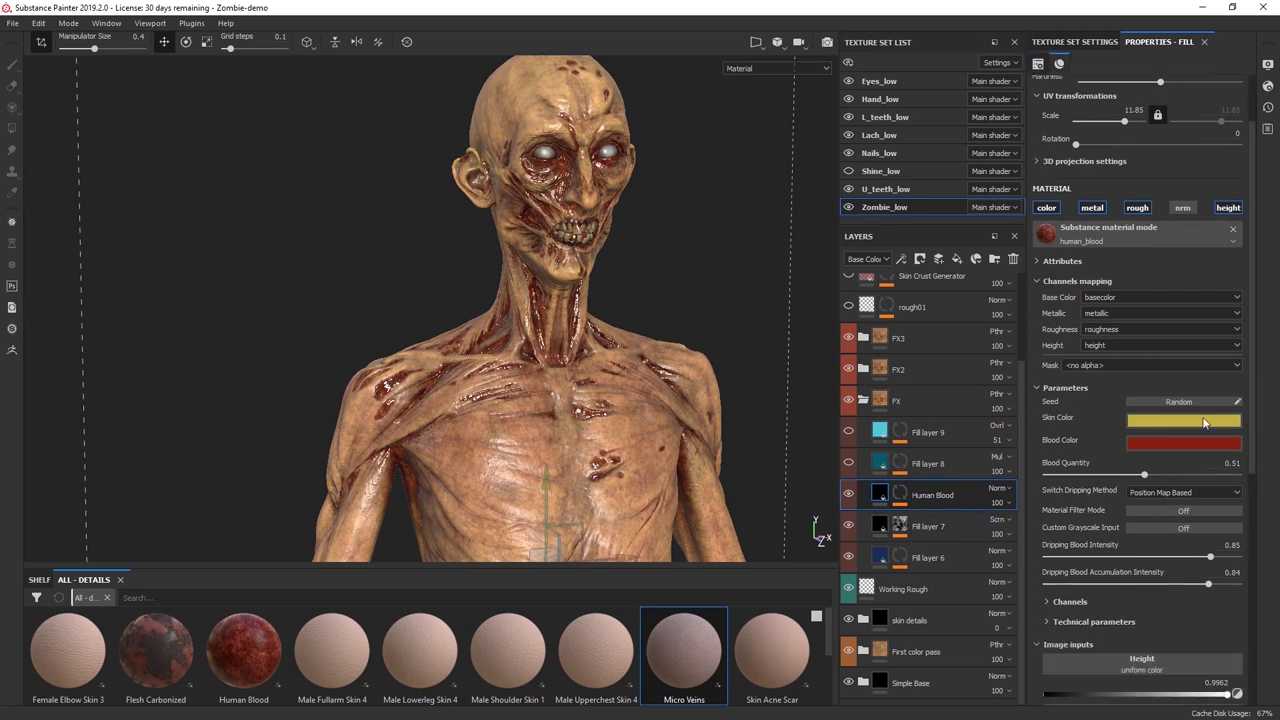
scroll(1110, 414, "down", 1)
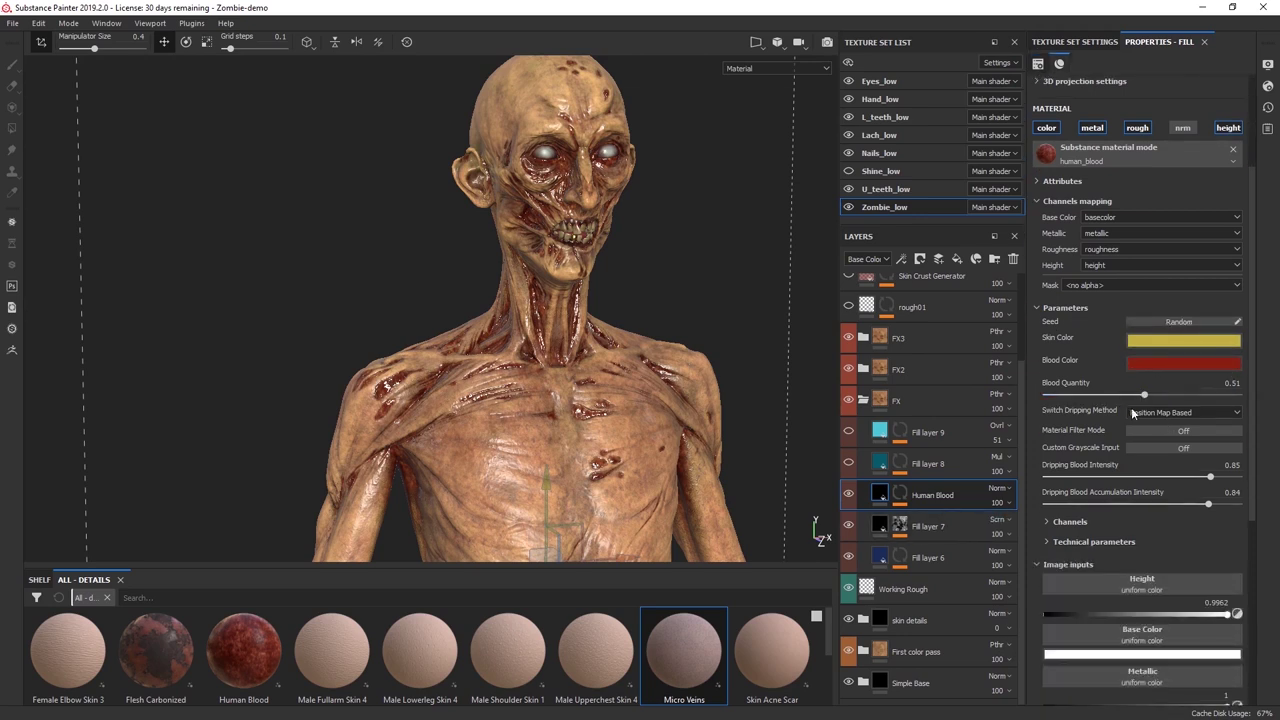
left_click_drag(760, 406, 724, 399, "alt")
scroll(1132, 509, "down", 5)
scroll(1132, 509, "up", 5)
scroll(1122, 498, "up", 3)
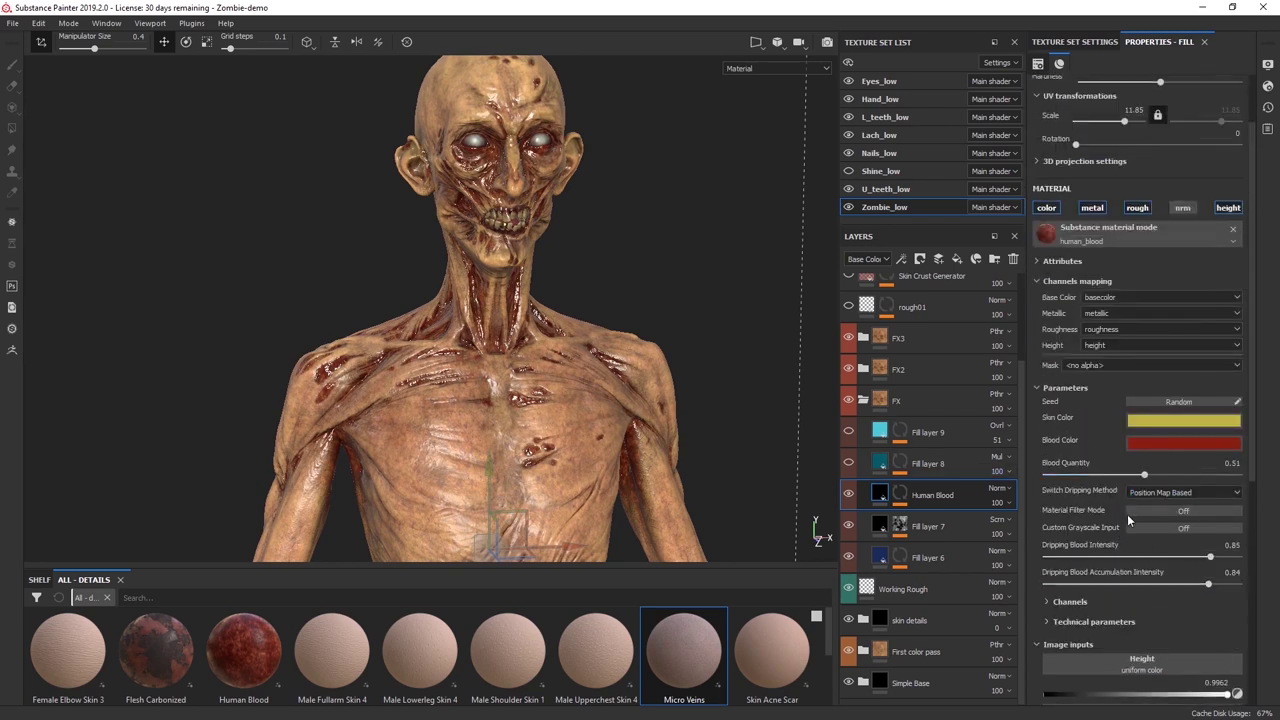
scroll(1104, 487, "down", 2)
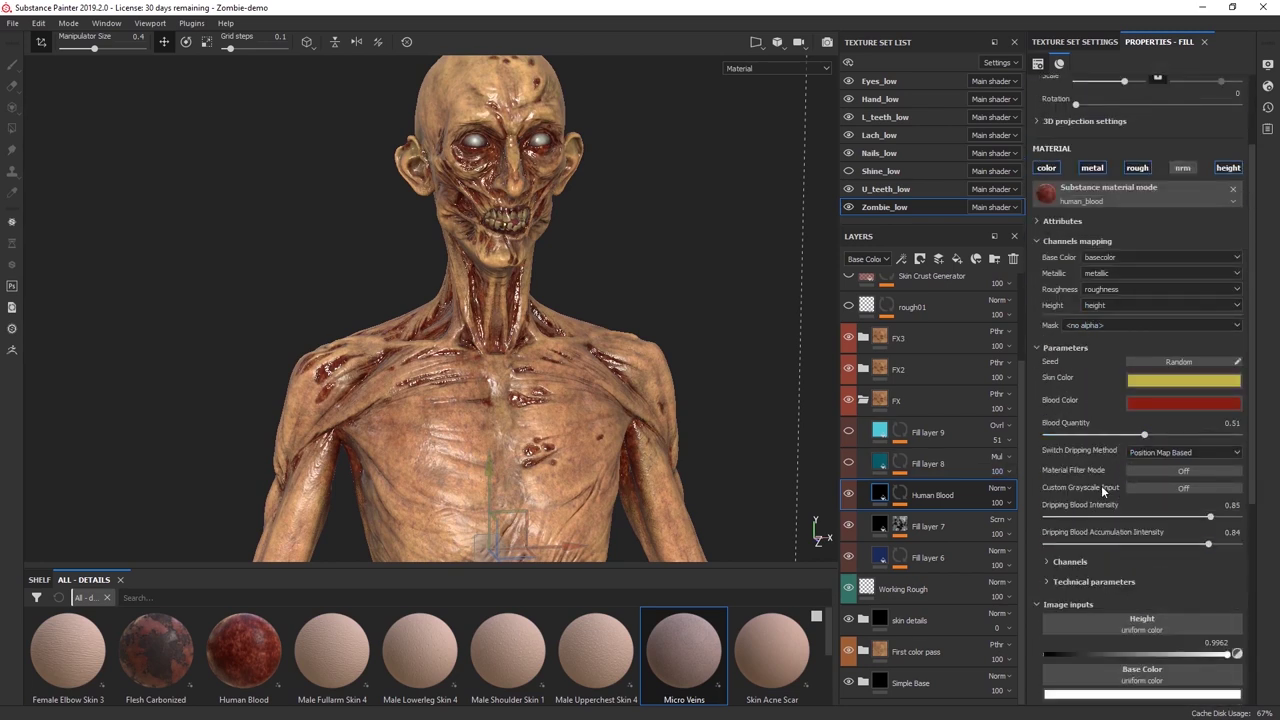
scroll(1163, 540, "down", 1)
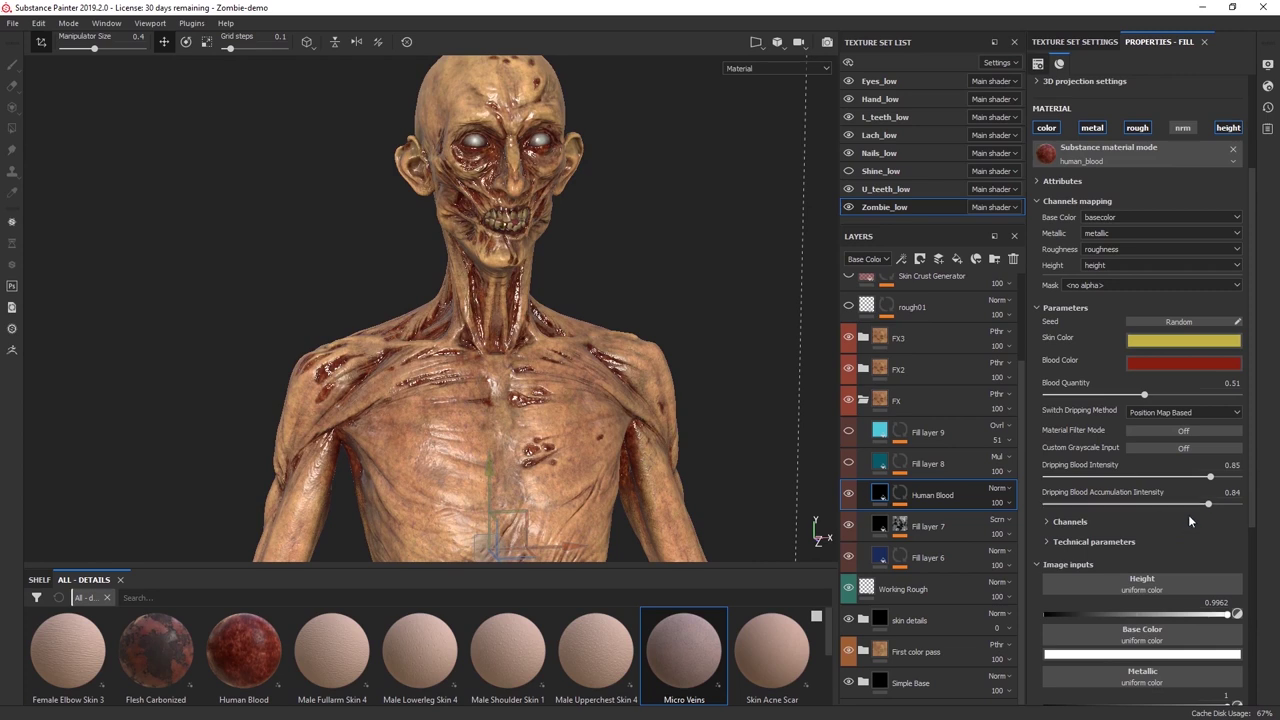
Try the Human Blood layer's Dripping Blood Intensity at high values and at 0, and examine the face close up.
scroll(485, 392, "up", 5)
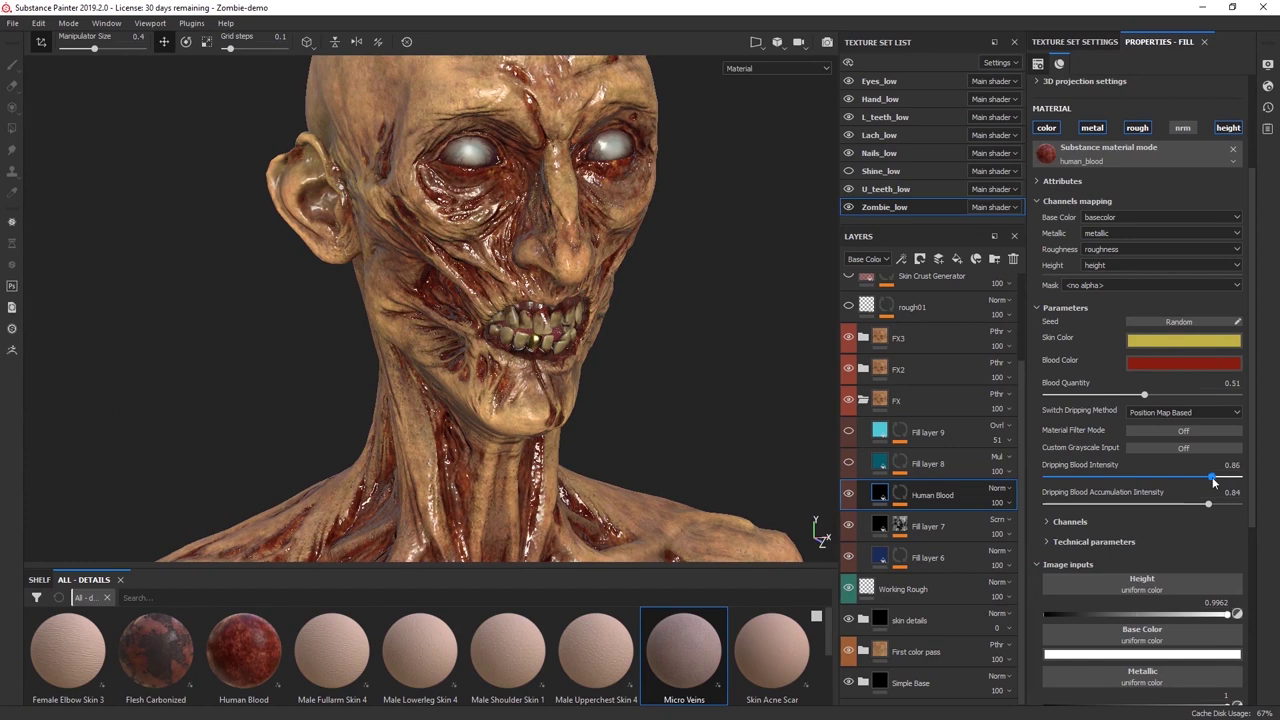
left_click_drag(1091, 475, 1266, 483)
left_click_drag(1155, 485, 987, 485)
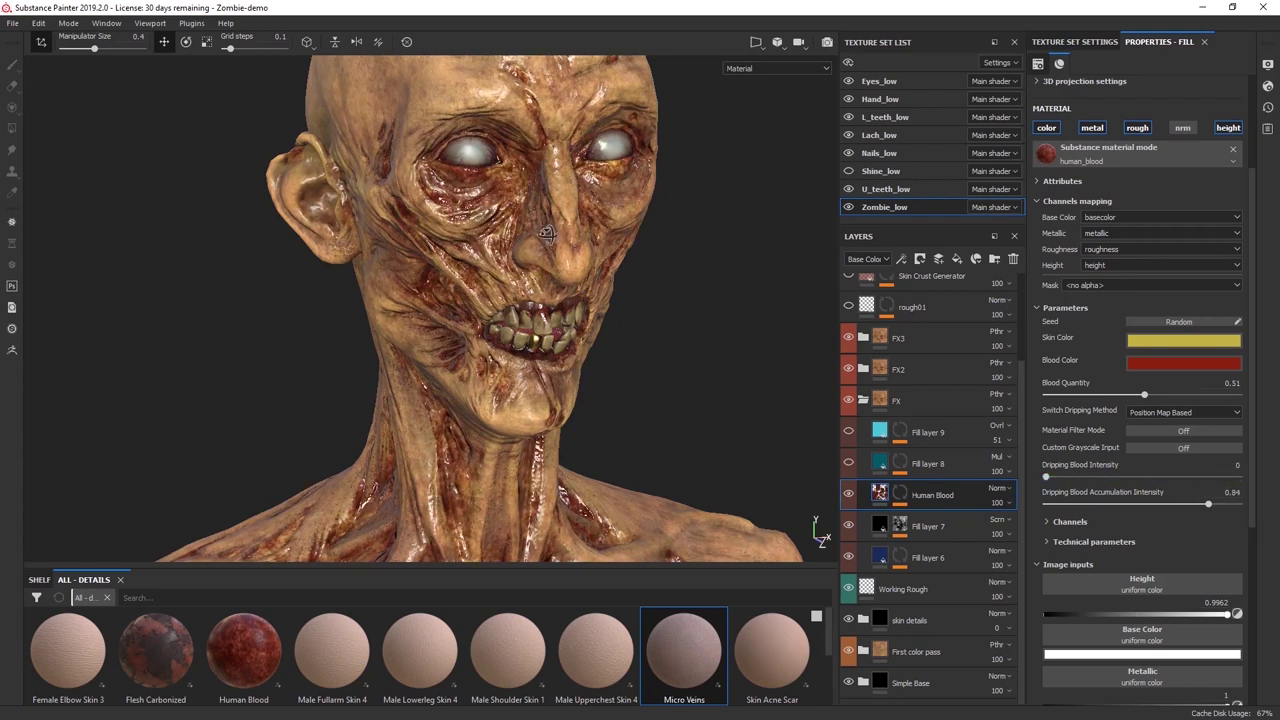
left_click_drag(546, 233, 512, 236, "alt")
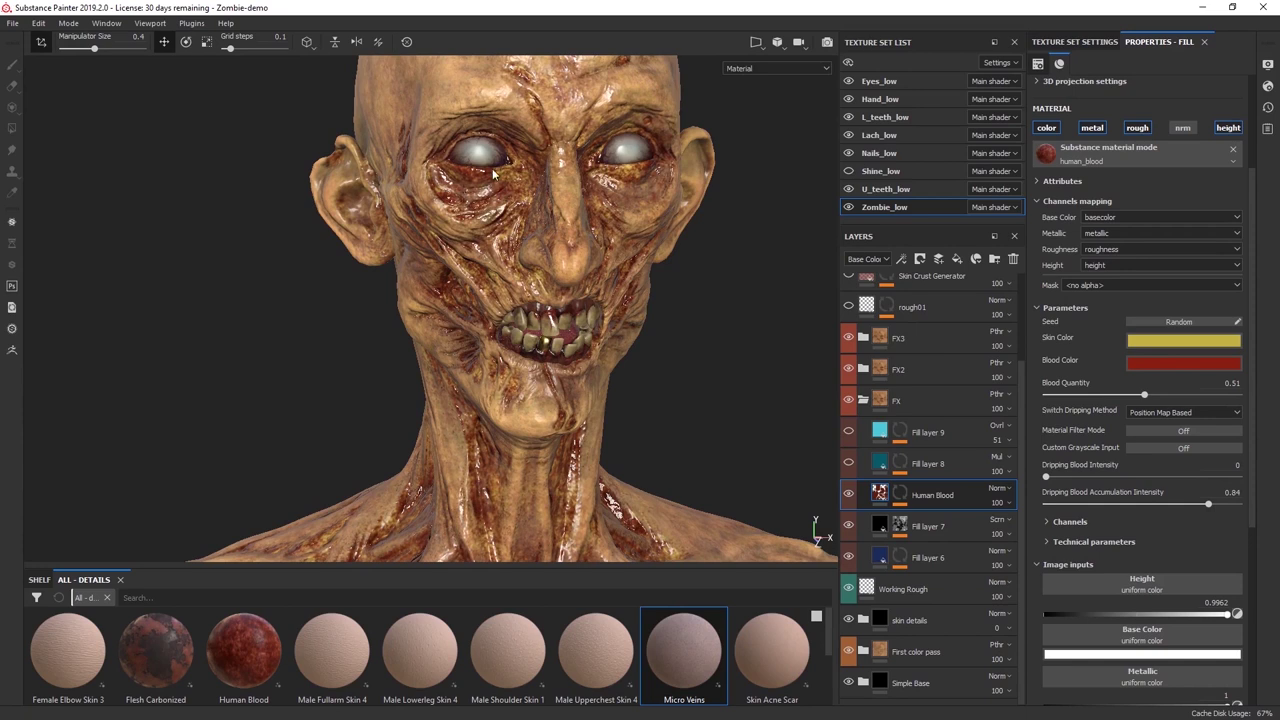
middle_click_drag(498, 226, 528, 238, "alt")
right_click_drag(528, 238, 540, 210, "alt")
left_click_drag(540, 210, 576, 209, "alt")
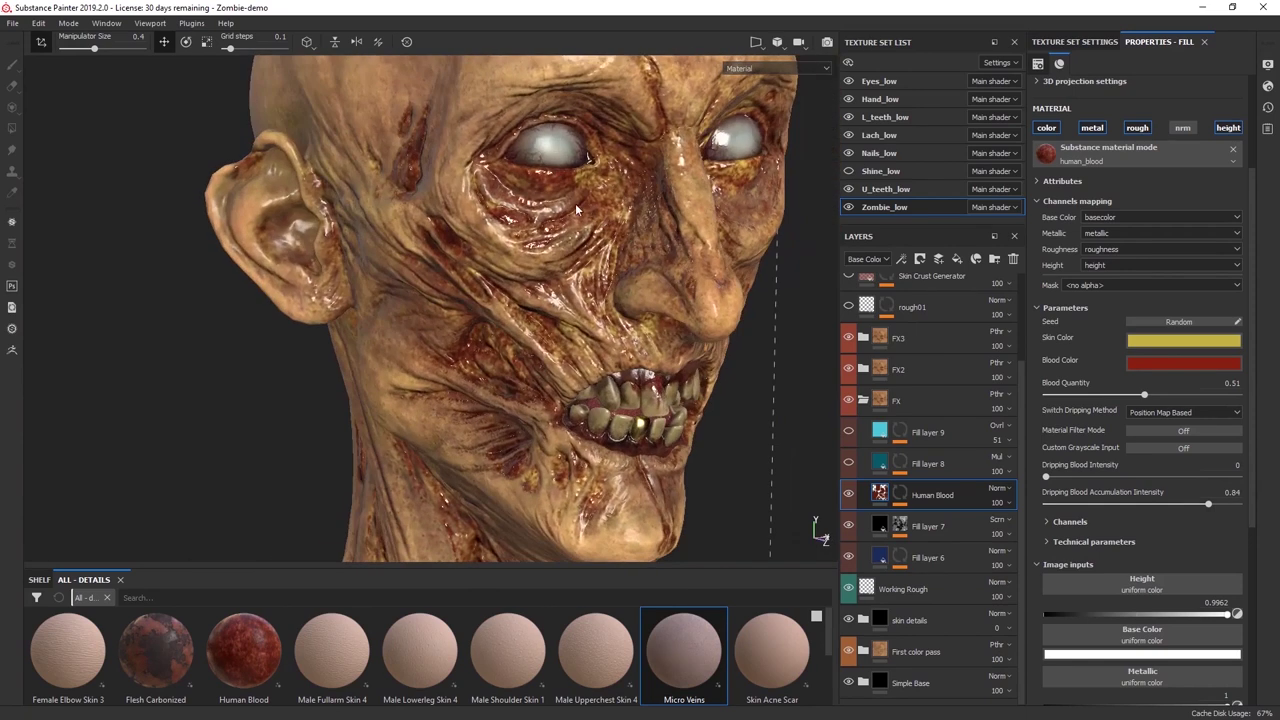
middle_click_drag(588, 298, 529, 295, "alt")
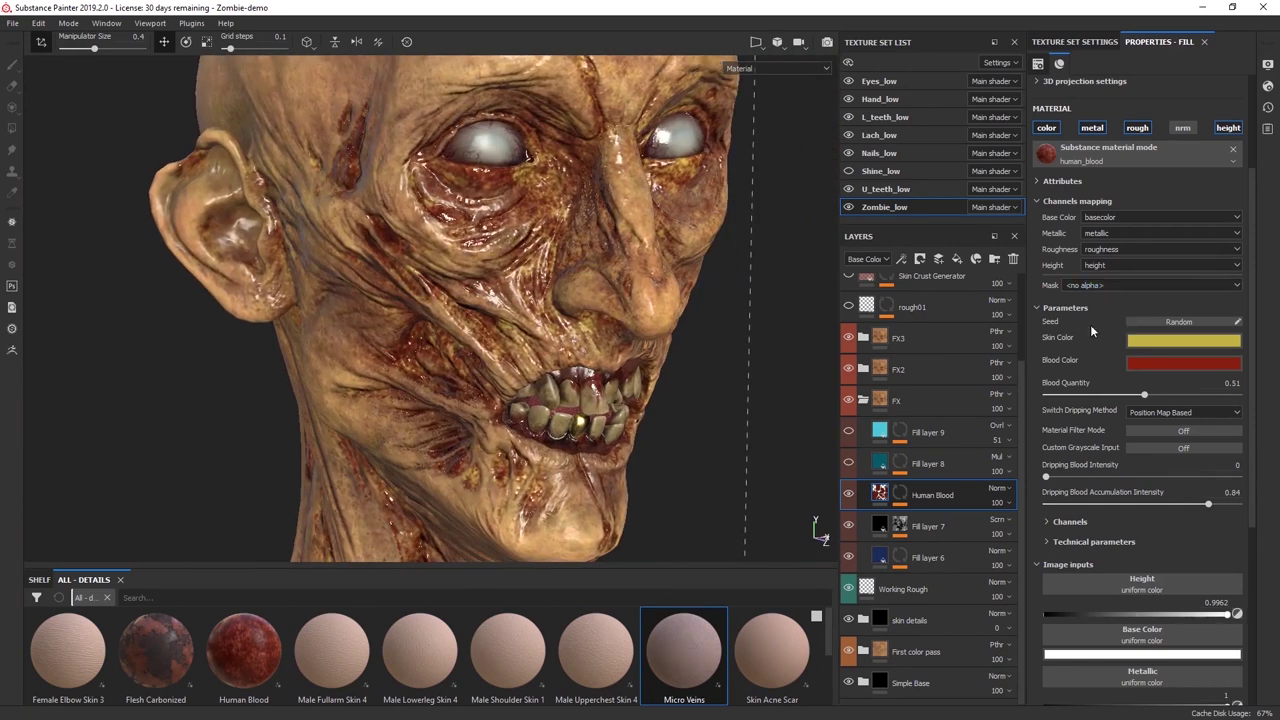
Try blue and yellow-green as the Human Blood material's Skin Color, then return it to yellow.
left_click(1199, 341)
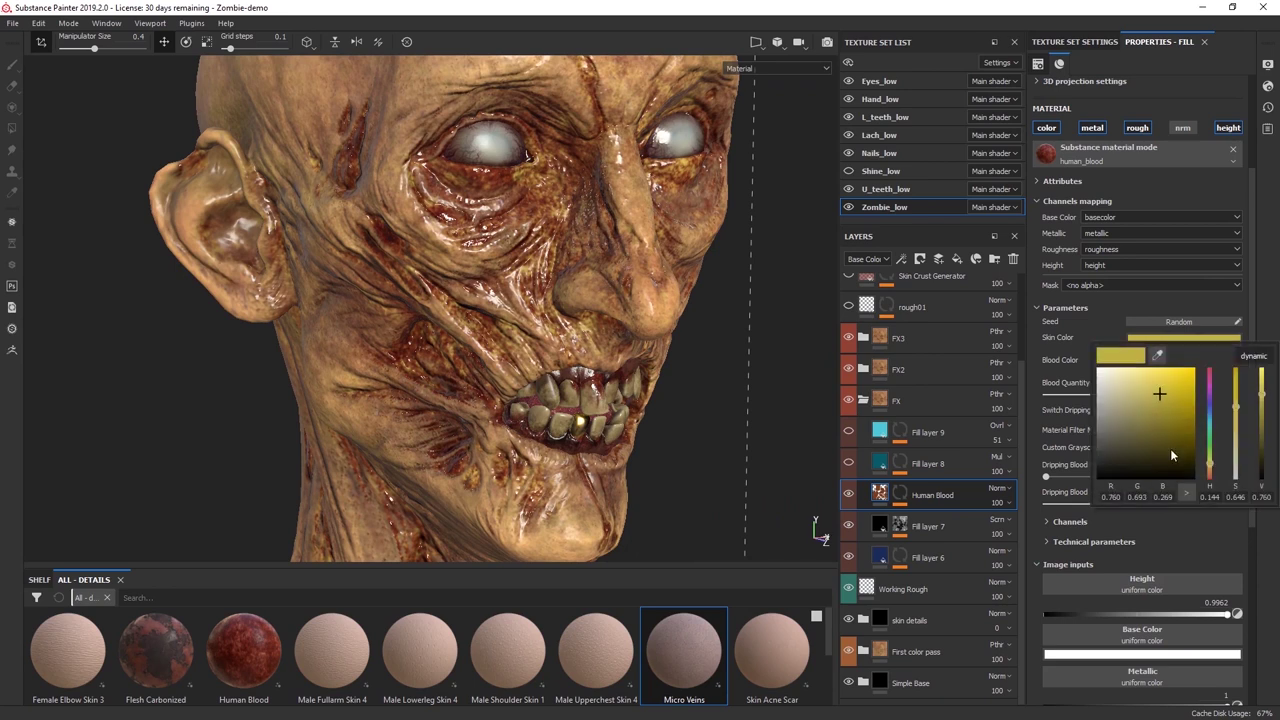
left_click(1209, 406)
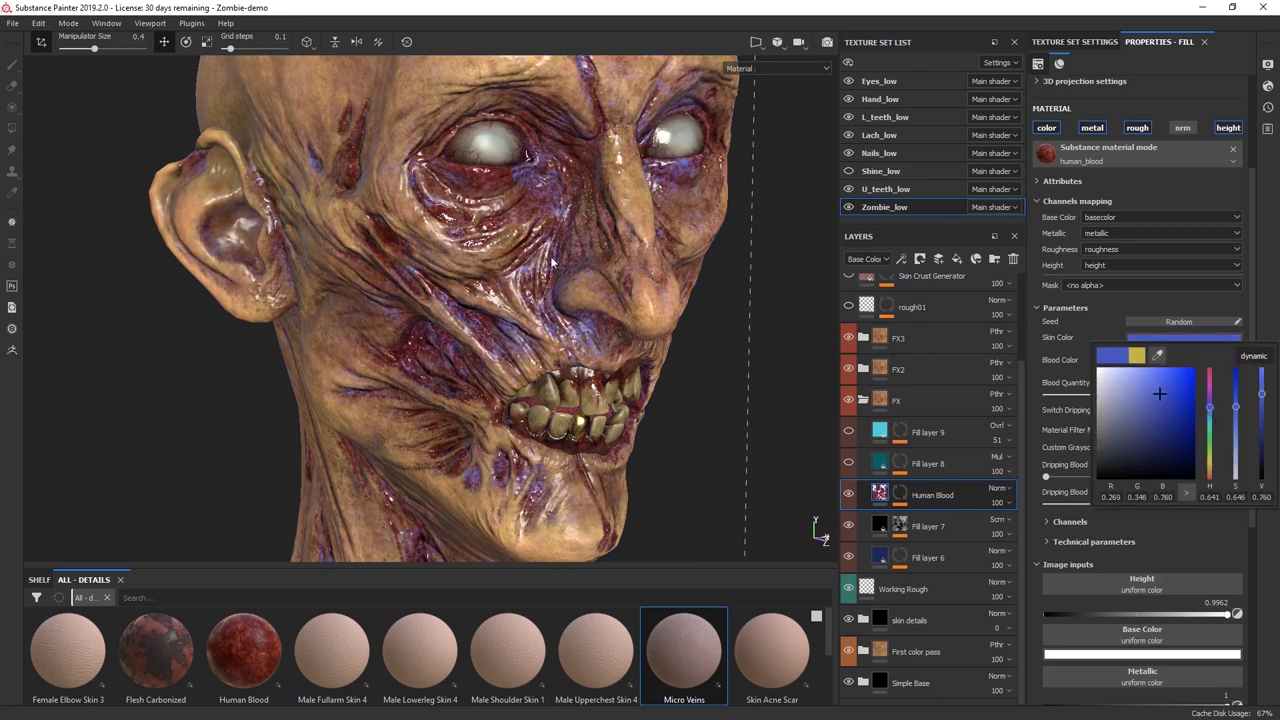
left_click(1211, 458)
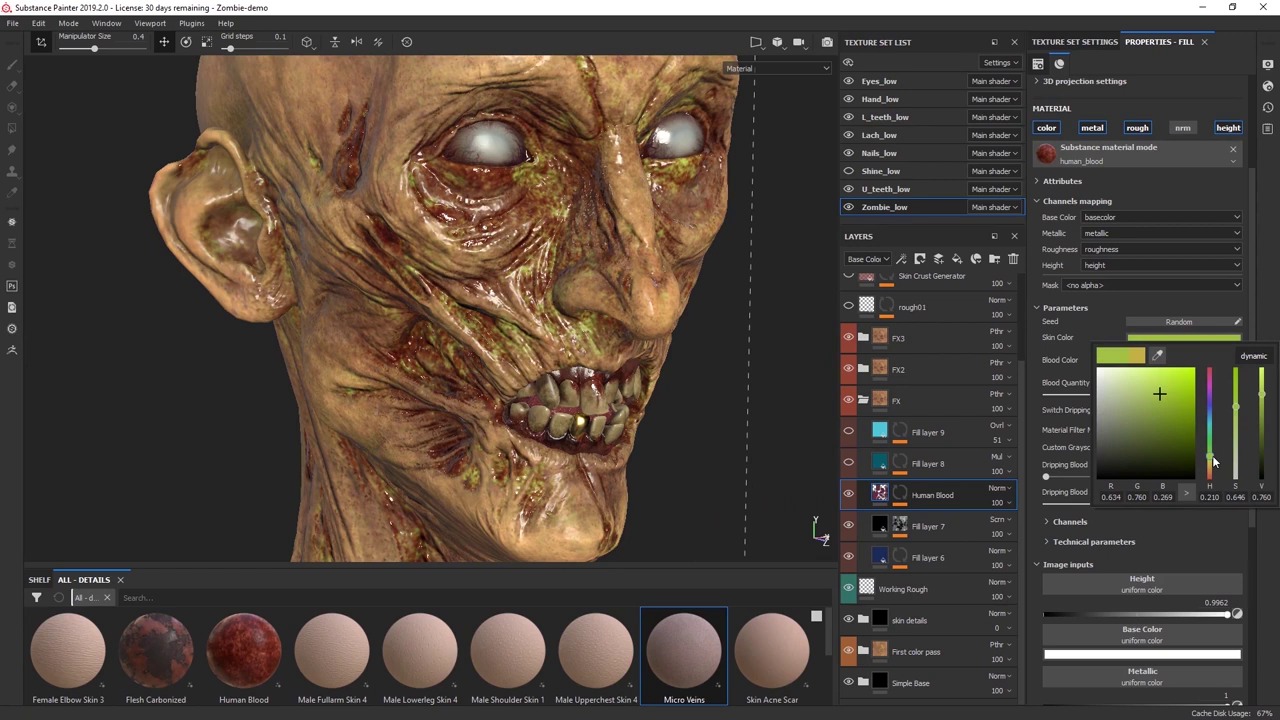
left_click(1212, 465)
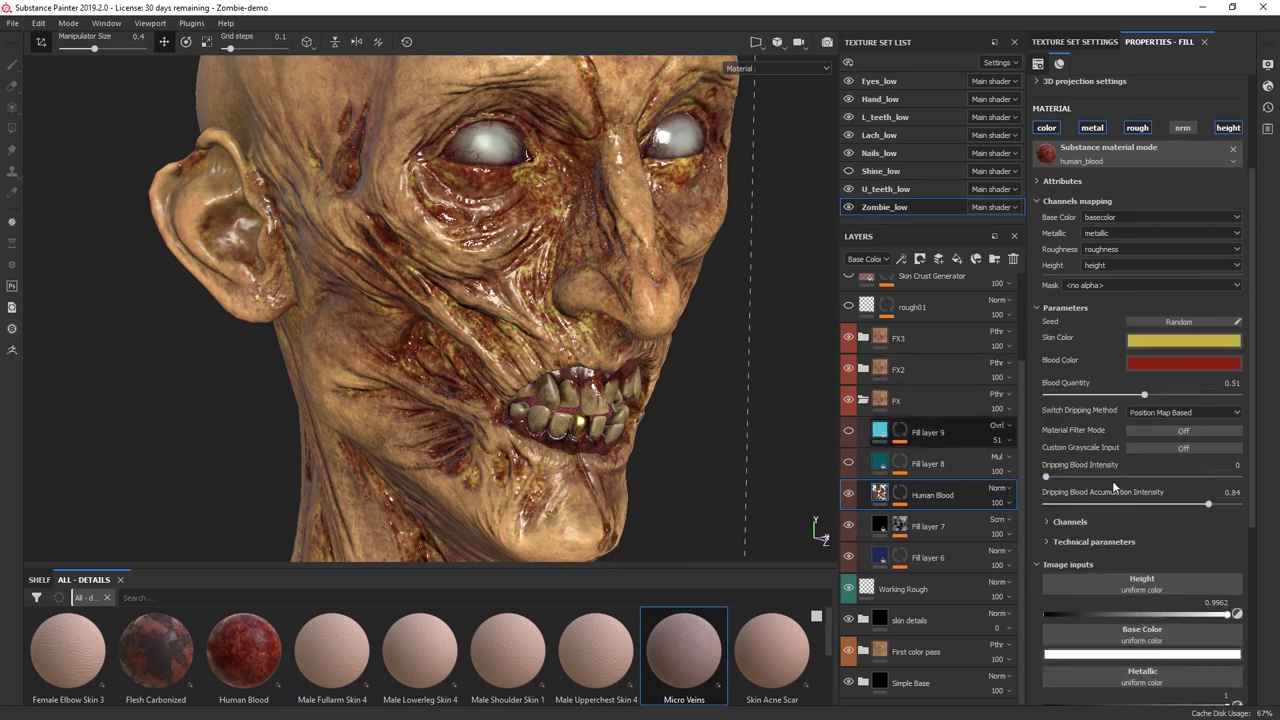
Set both Dripping Blood Accumulation Intensity and Dripping Blood Intensity to 0.94 on the Human Blood layer.
left_click_drag(1126, 507, 1265, 503)
left_click(1228, 504)
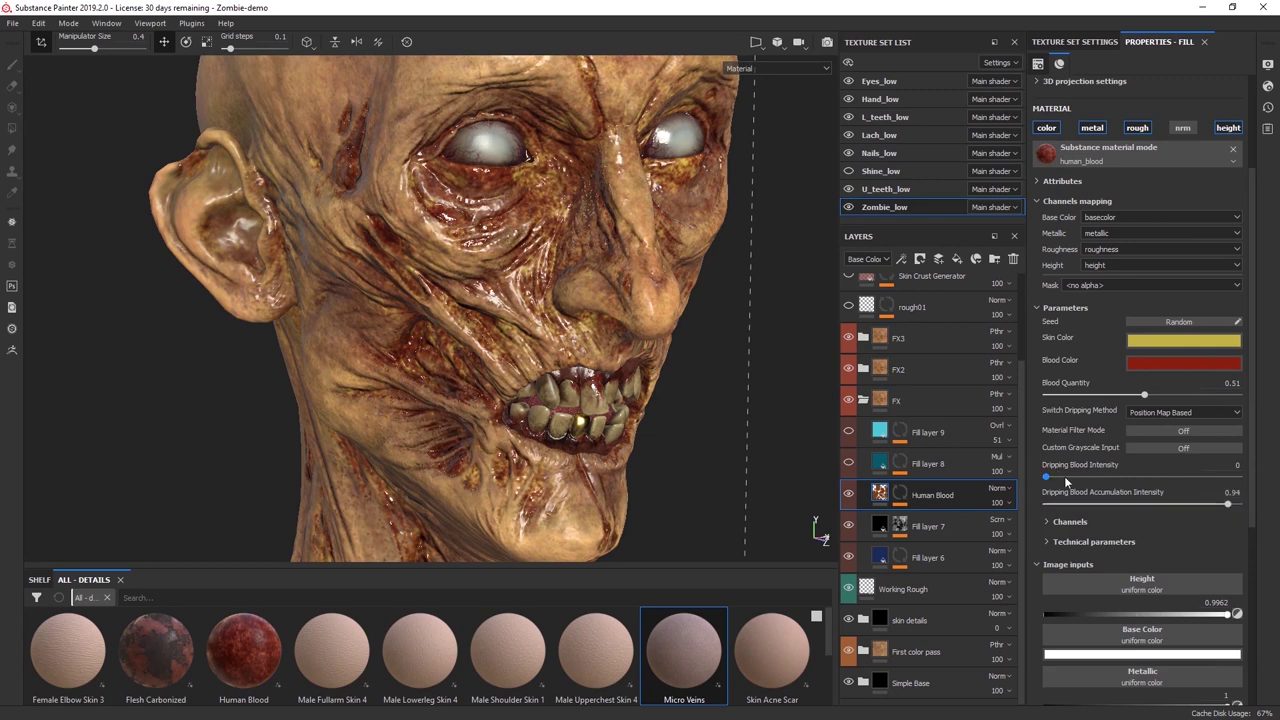
left_click_drag(1046, 476, 1228, 477)
Examine the dripping blood on the zombie's face, neck and upper chest from several angles.
left_click_drag(633, 381, 602, 465, "alt")
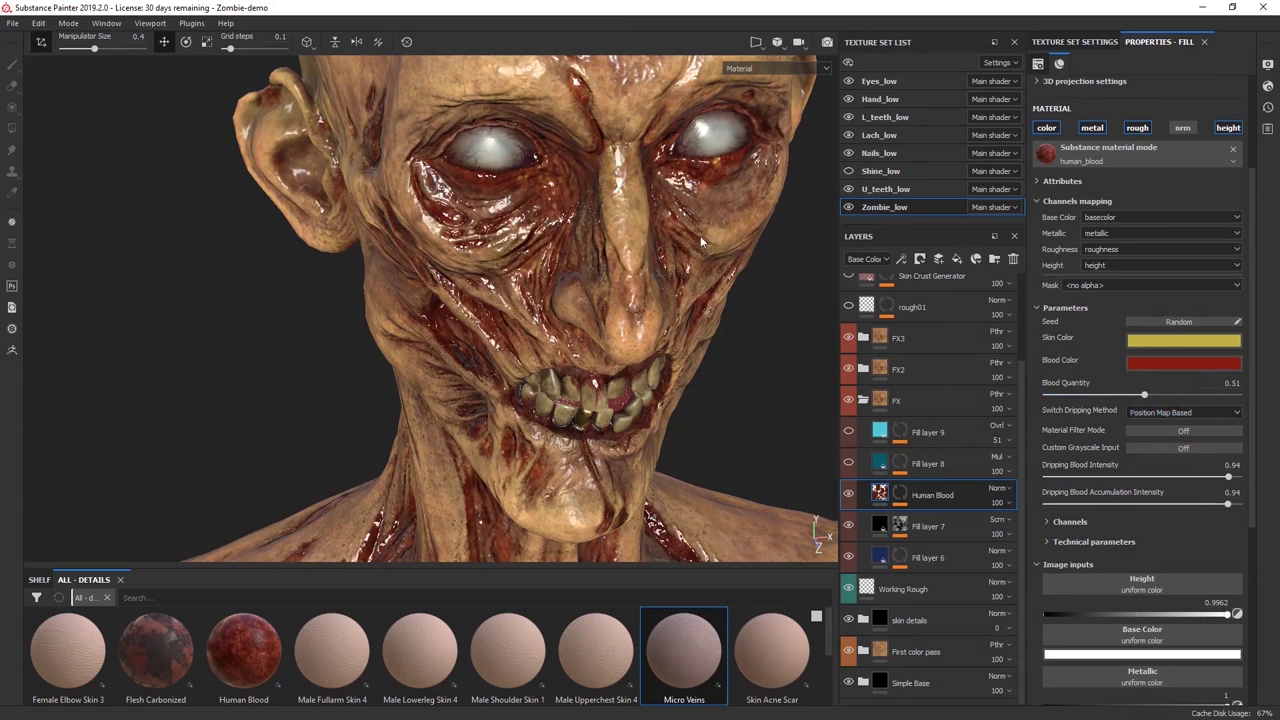
right_click_drag(656, 413, 590, 320, "alt")
middle_click_drag(636, 456, 603, 415, "alt")
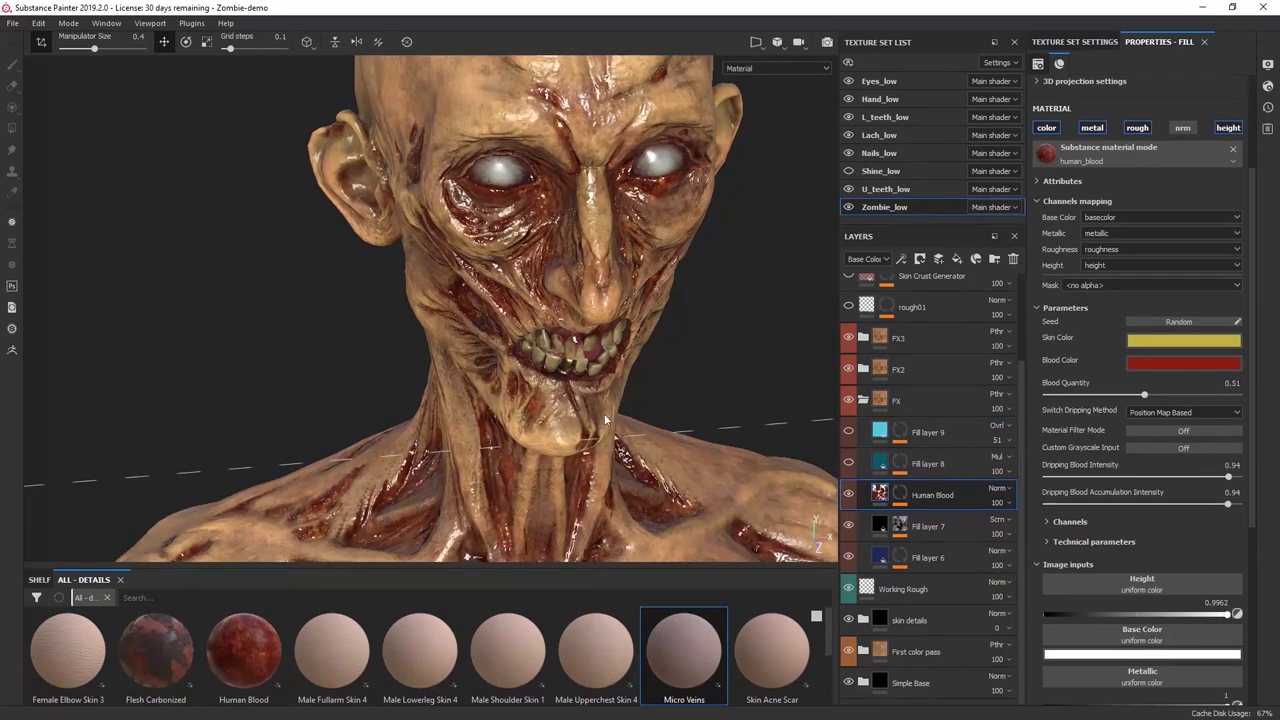
right_click_drag(639, 431, 564, 305, "alt")
left_click_drag(565, 310, 545, 335, "alt")
middle_click_drag(580, 455, 530, 322, "alt")
right_click_drag(565, 395, 513, 314, "alt")
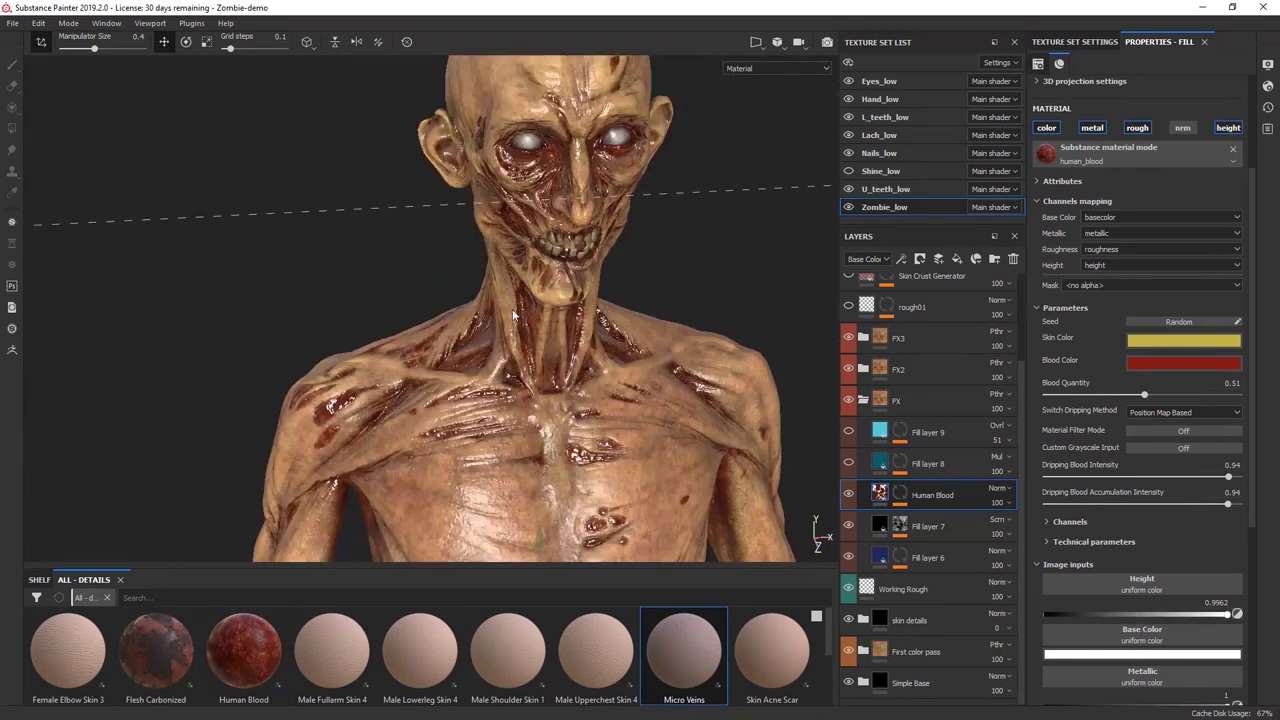
left_click_drag(513, 316, 577, 187, "alt")
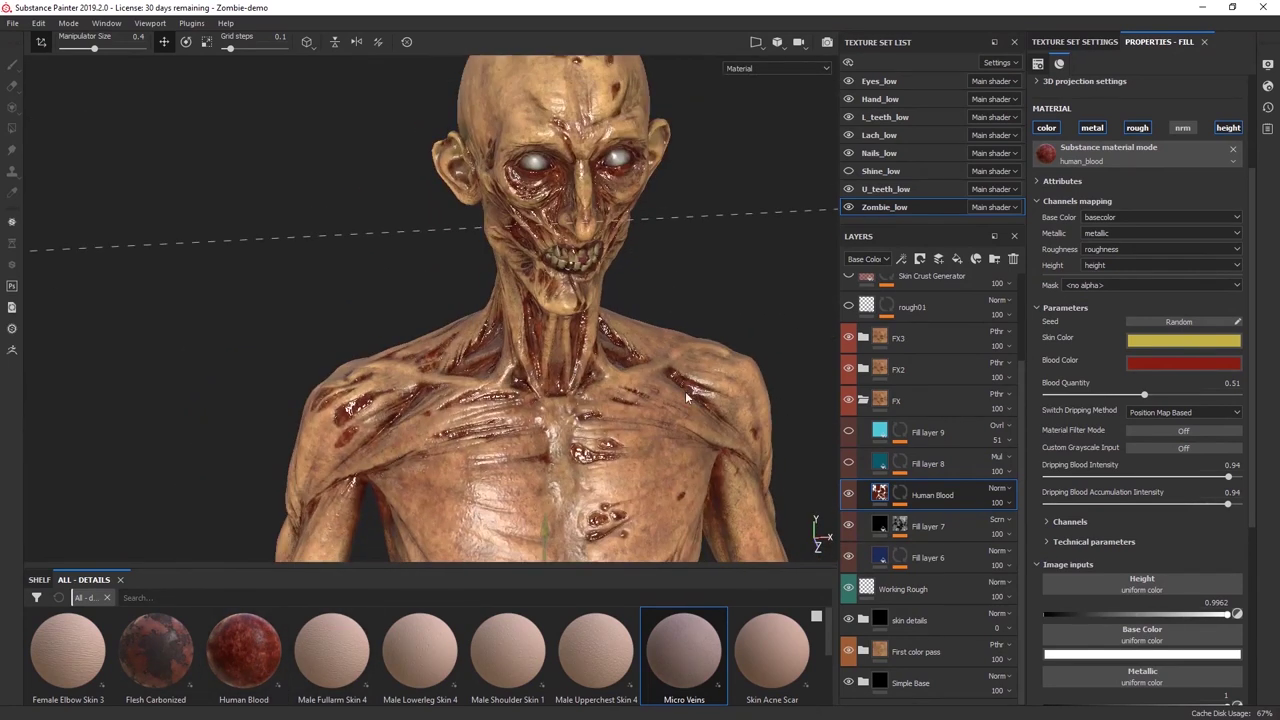
Open the Human Blood layer's mask and review its stack of paint, sharpen, generator, Levels and Fill effects against the torso.
left_click(900, 494)
middle_click_drag(678, 434, 616, 322, "alt")
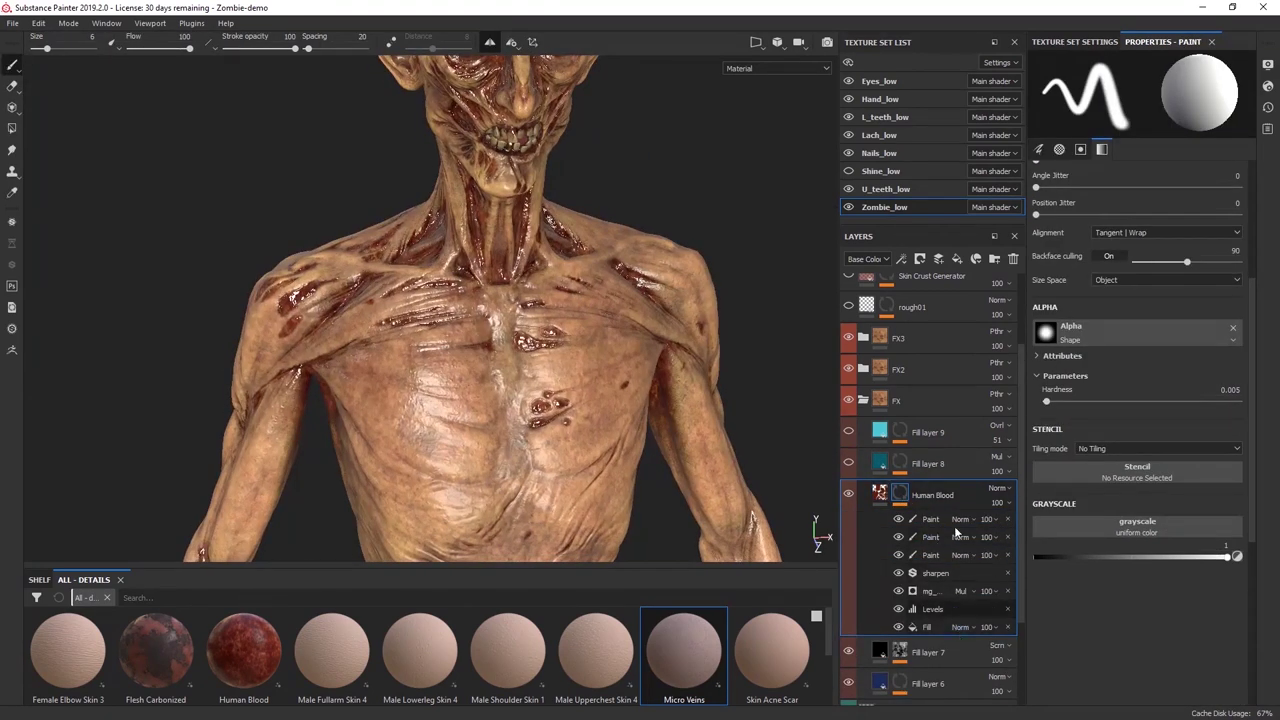
right_click_drag(641, 382, 620, 310, "alt")
left_click_drag(584, 322, 627, 304, "alt")
middle_click_drag(643, 382, 658, 354, "alt")
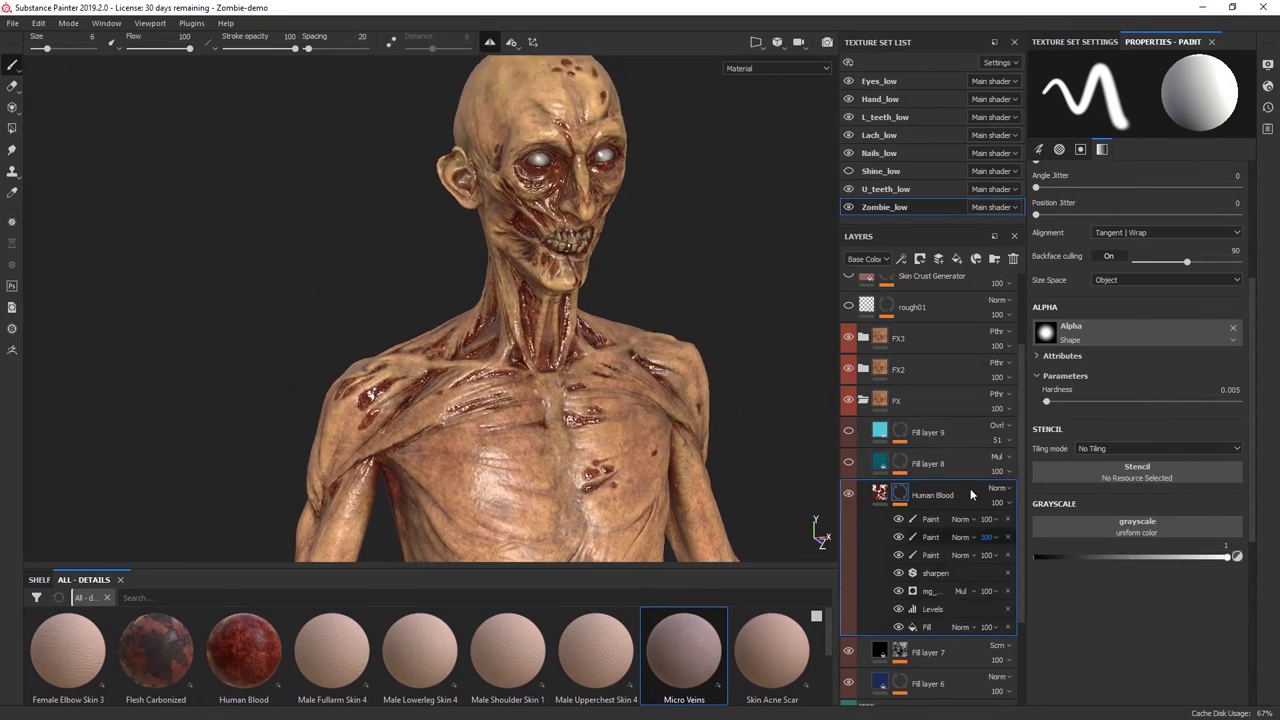
Try blue as the Human Blood material's Blood Color, then set it to red with R 0.563, G 0.101, B 0.065.
left_click(886, 494)
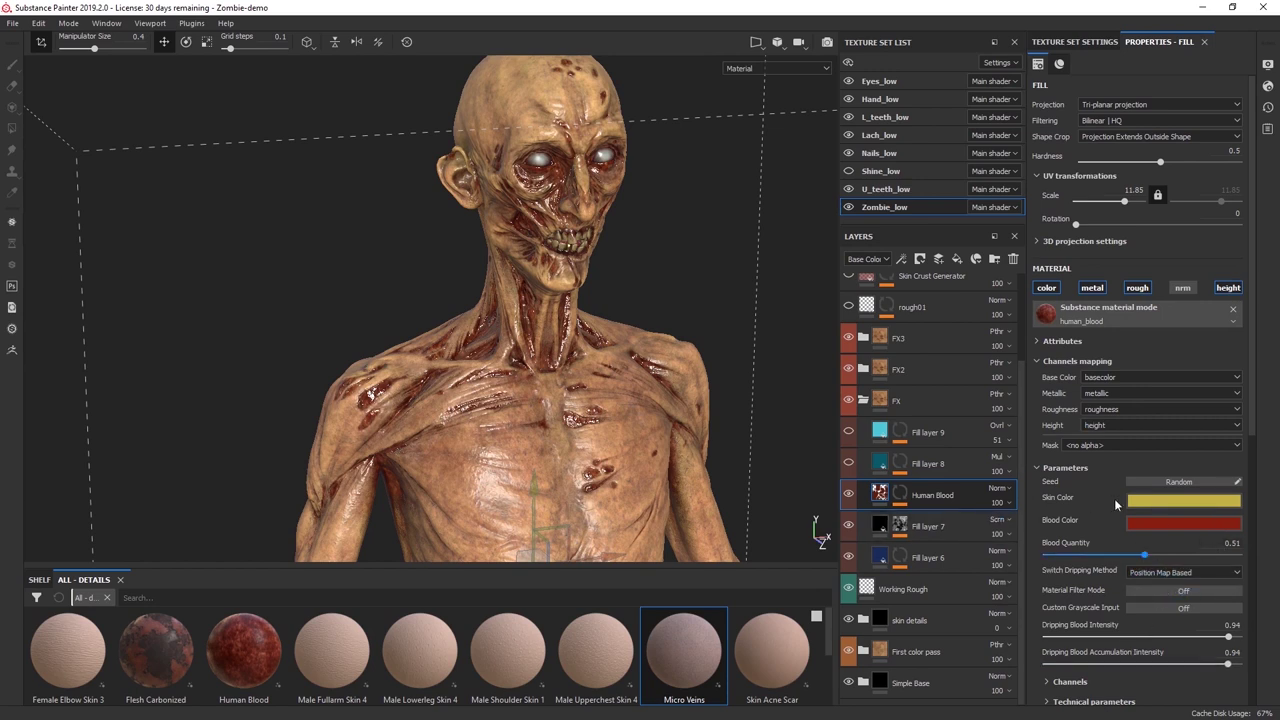
left_click(1170, 525)
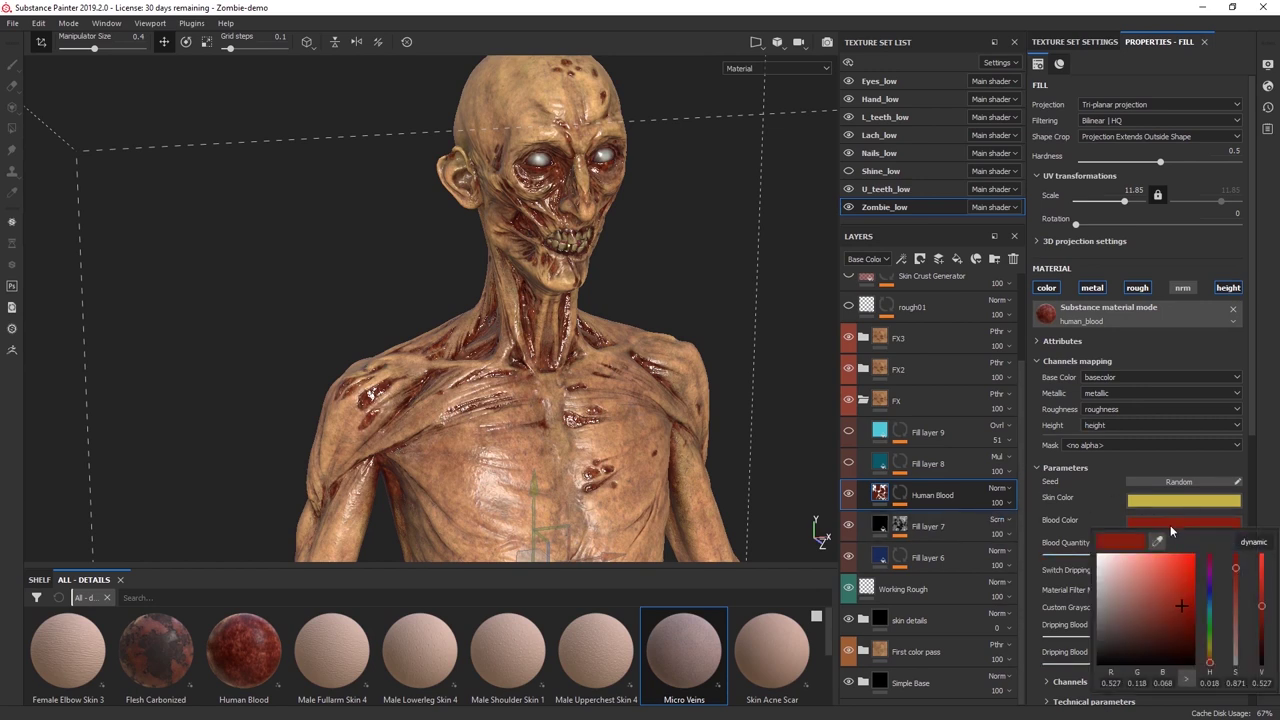
left_click(1209, 593)
left_click(1190, 573)
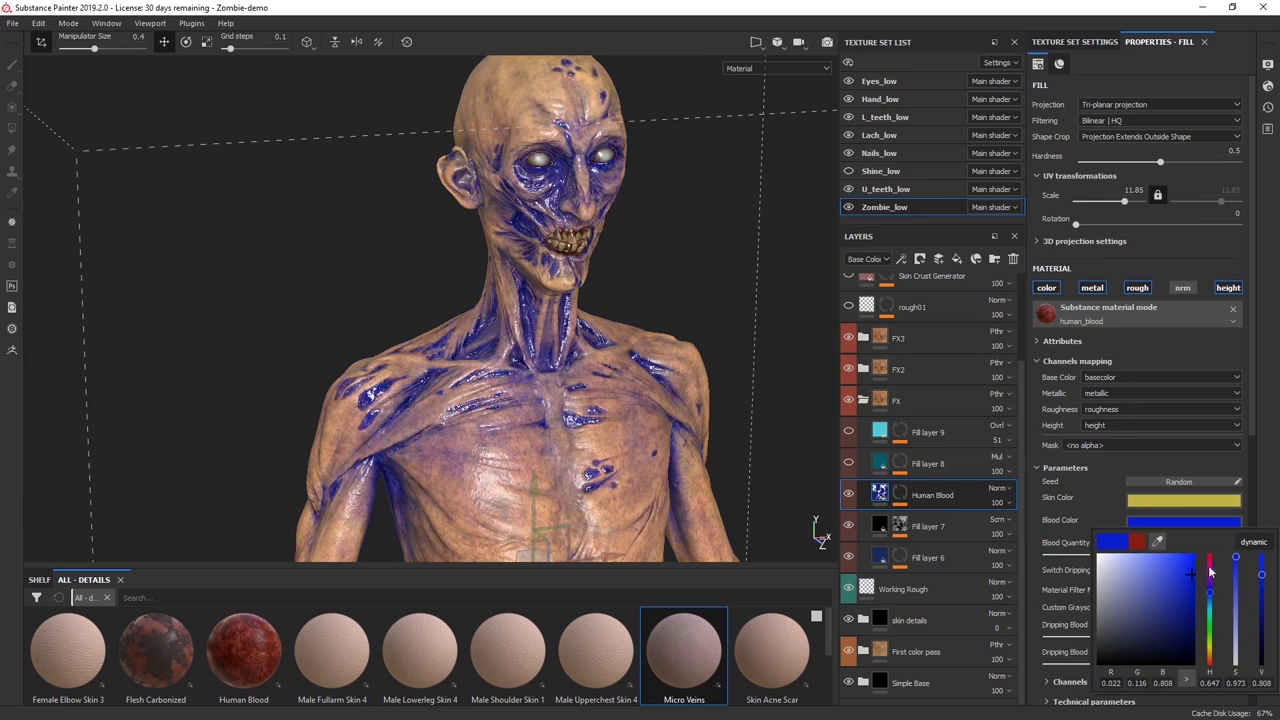
left_click(1210, 664)
left_click(1178, 589)
left_click(1178, 622)
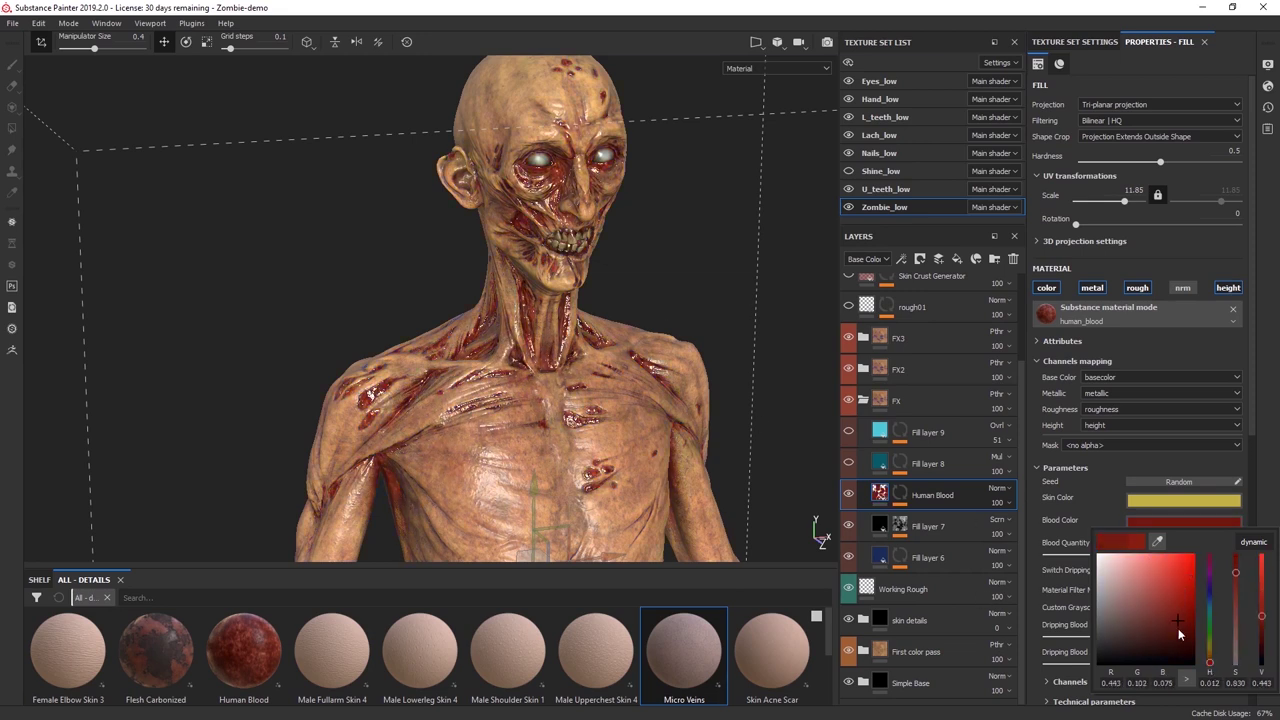
left_click_drag(1179, 626, 1185, 603)
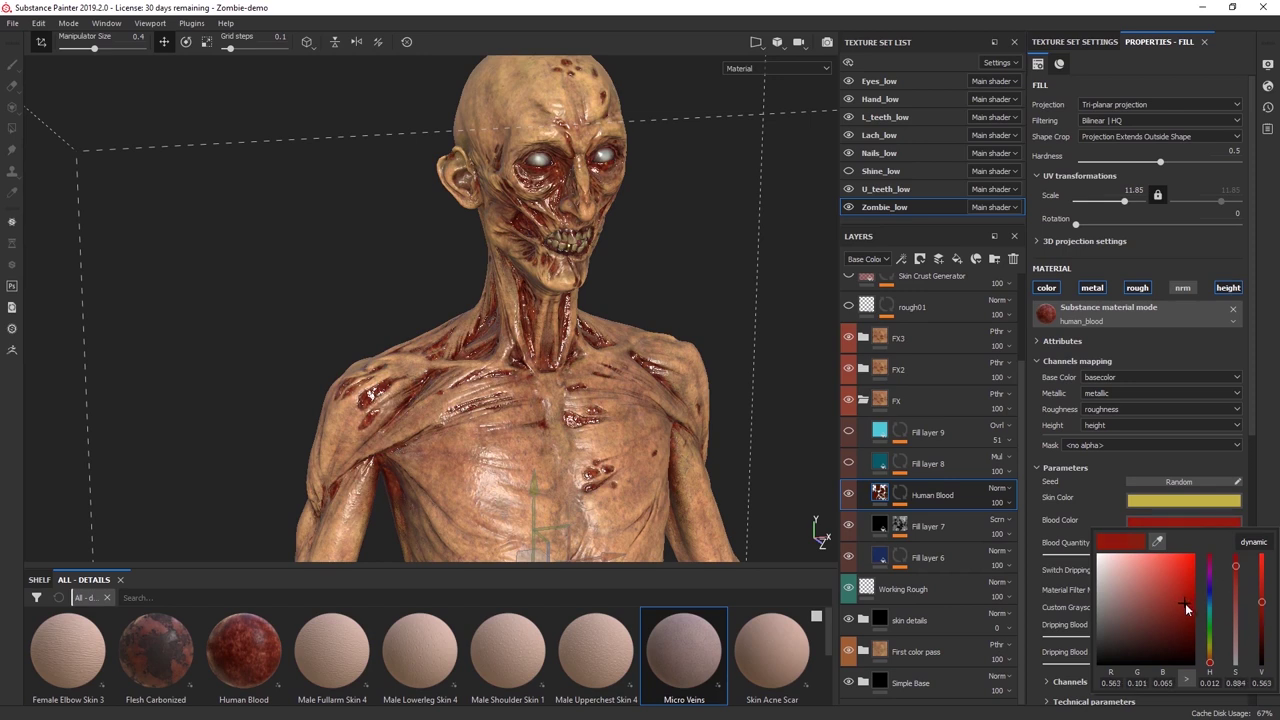
left_click(1161, 361)
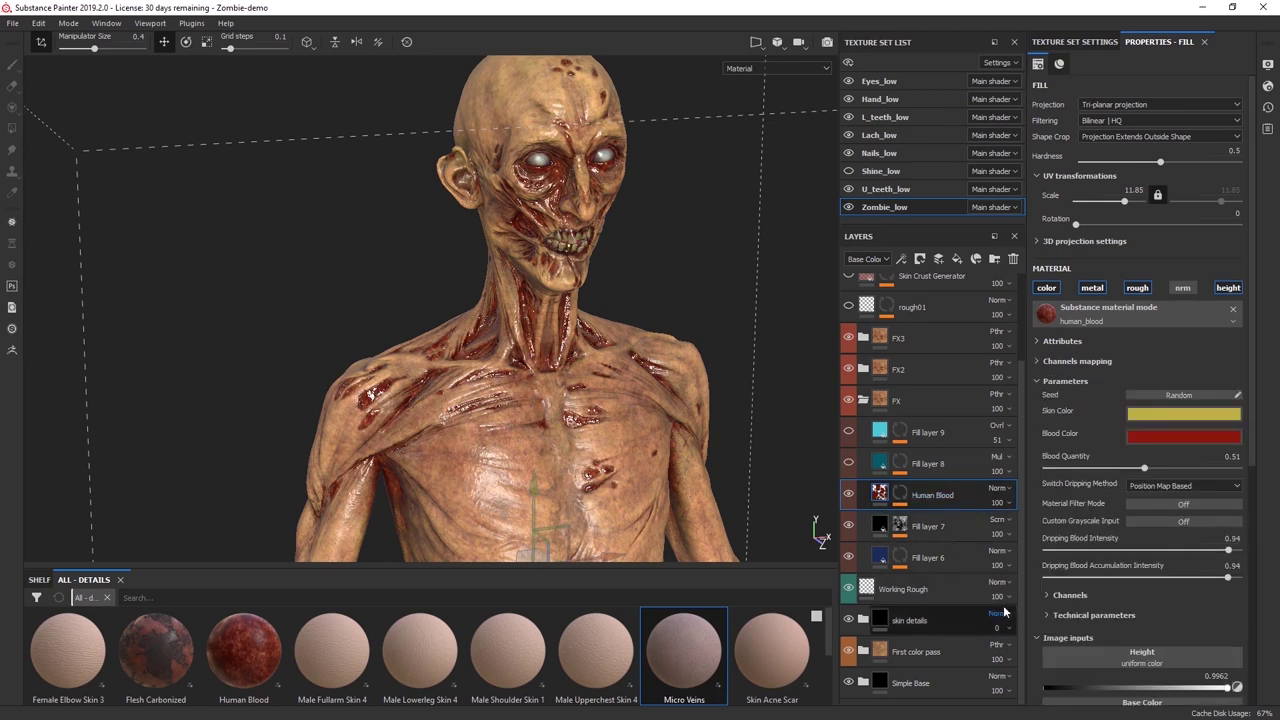
Open the Human Blood layer's mask stack and hide its three Paint effects.
left_click(901, 497)
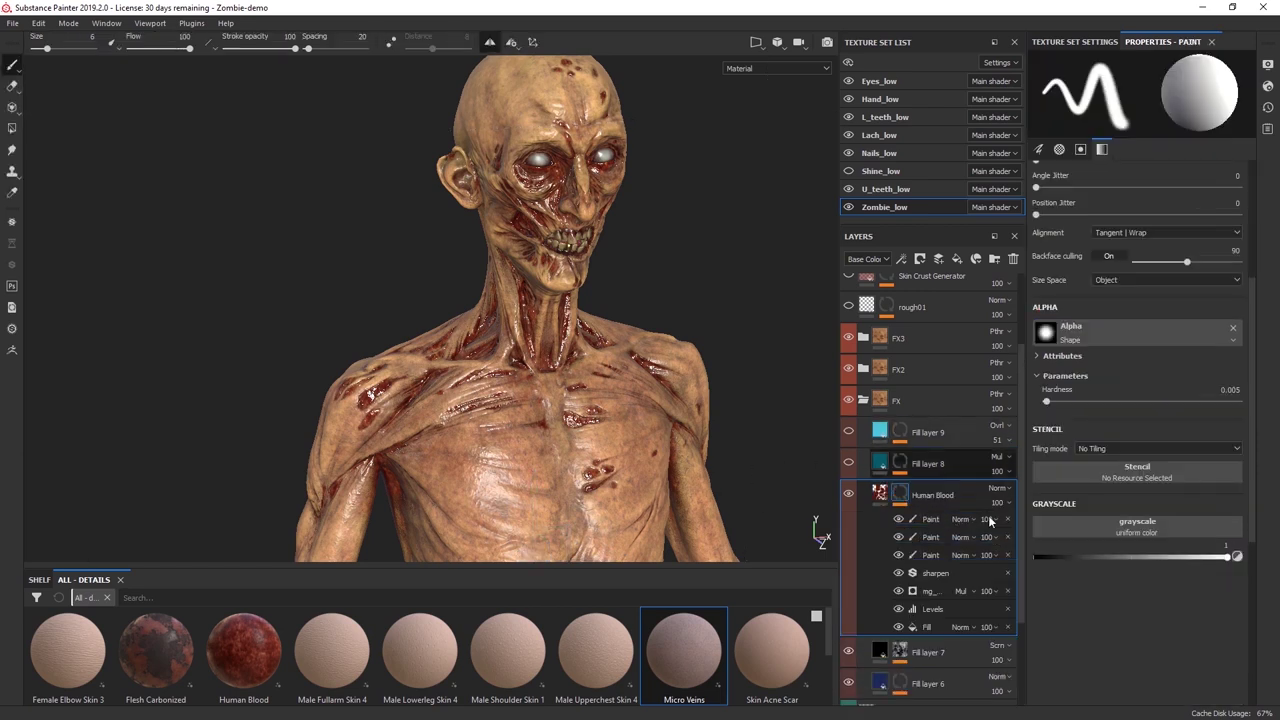
left_click(898, 555)
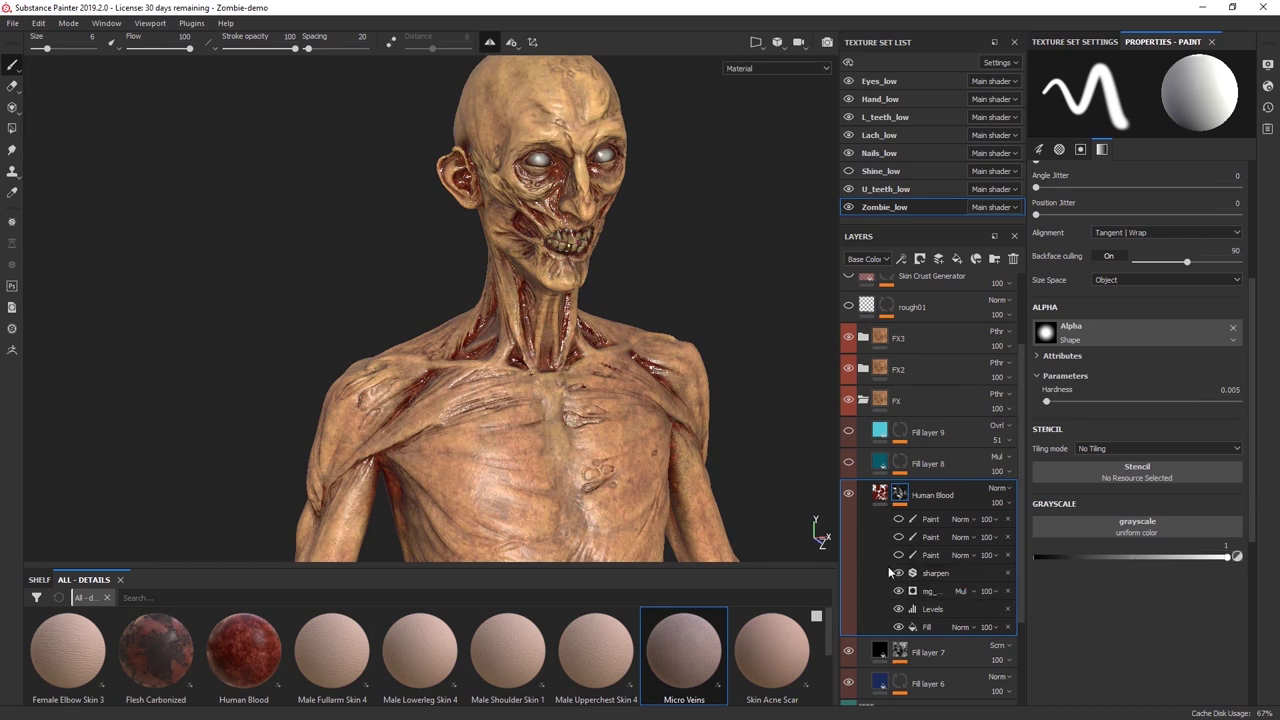
left_click_drag(450, 412, 583, 297, "alt")
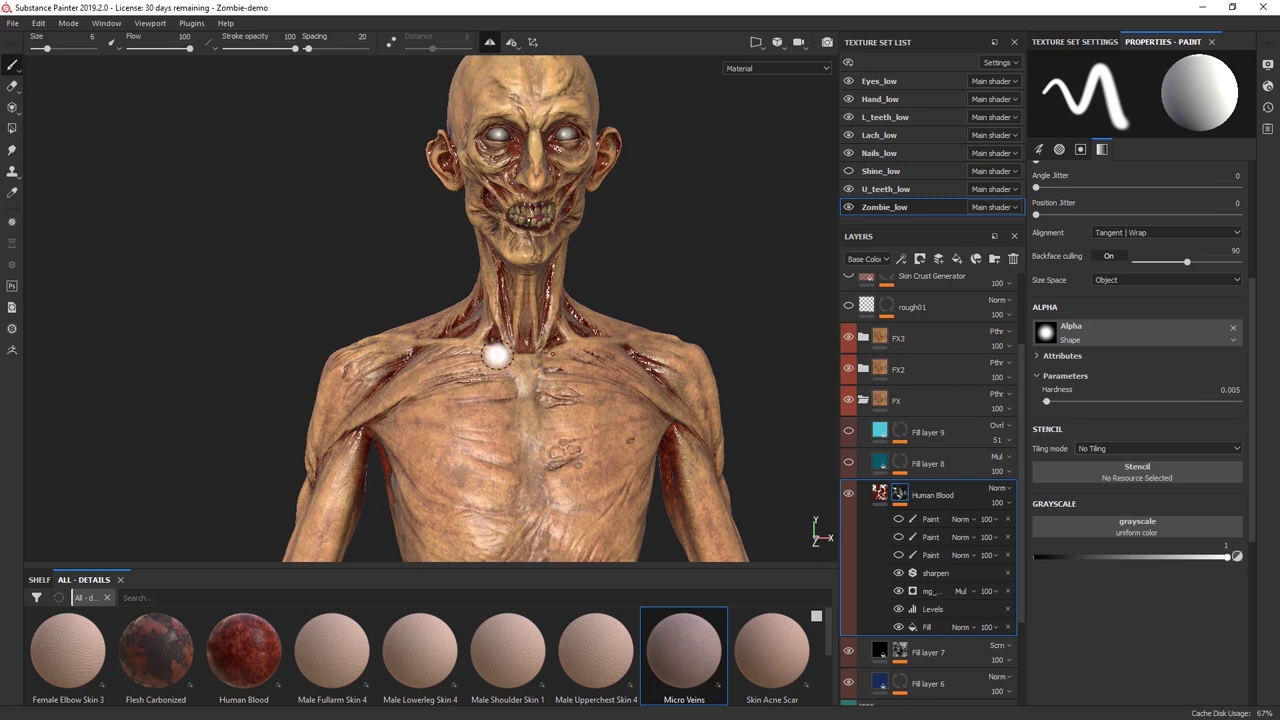
Hide the mask's sharpen, generator and Levels effects to isolate the ambient occlusion Fill, and inspect its coverage on the body.
left_click(899, 592)
left_click(926, 629)
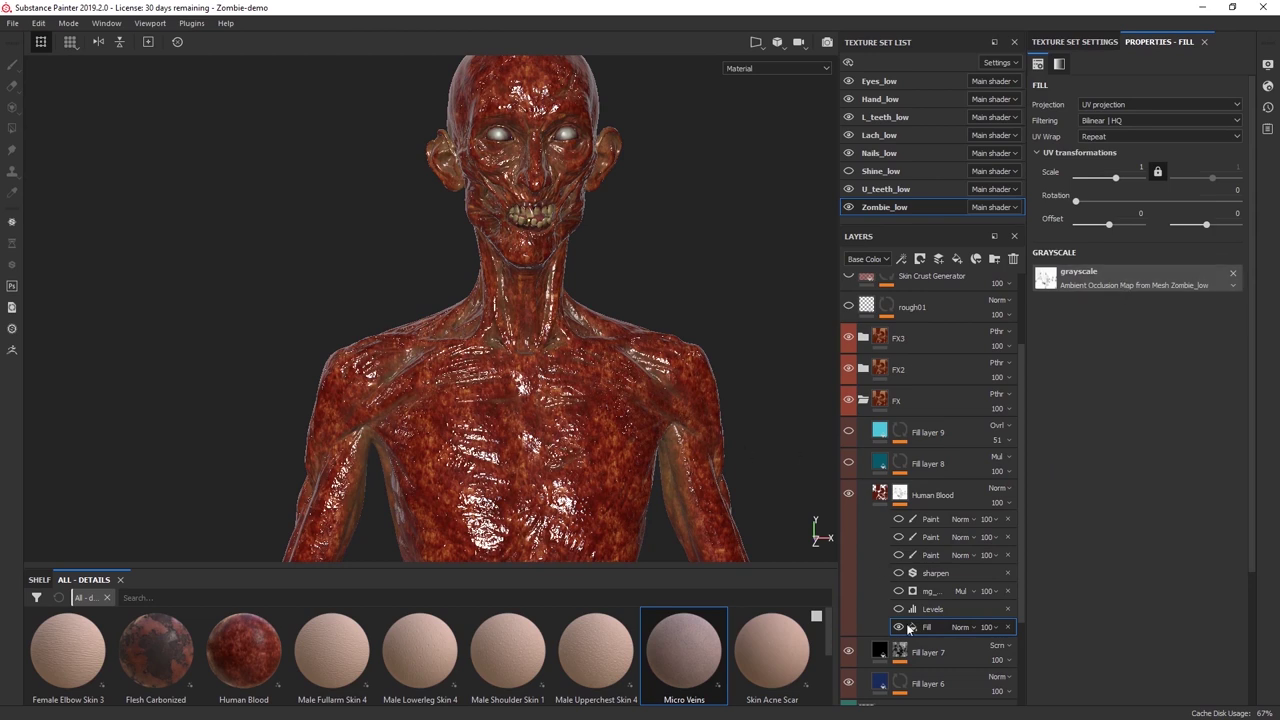
left_click_drag(516, 366, 420, 440, "alt")
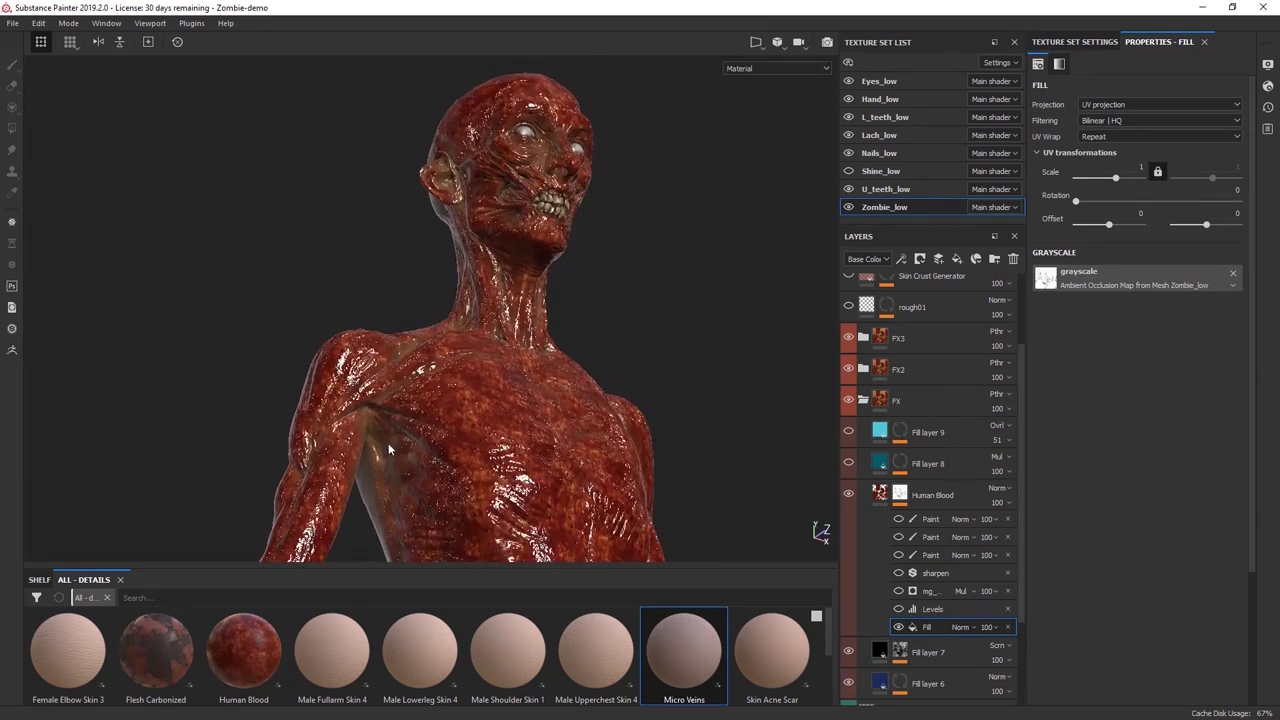
left_click_drag(522, 356, 452, 410, "alt")
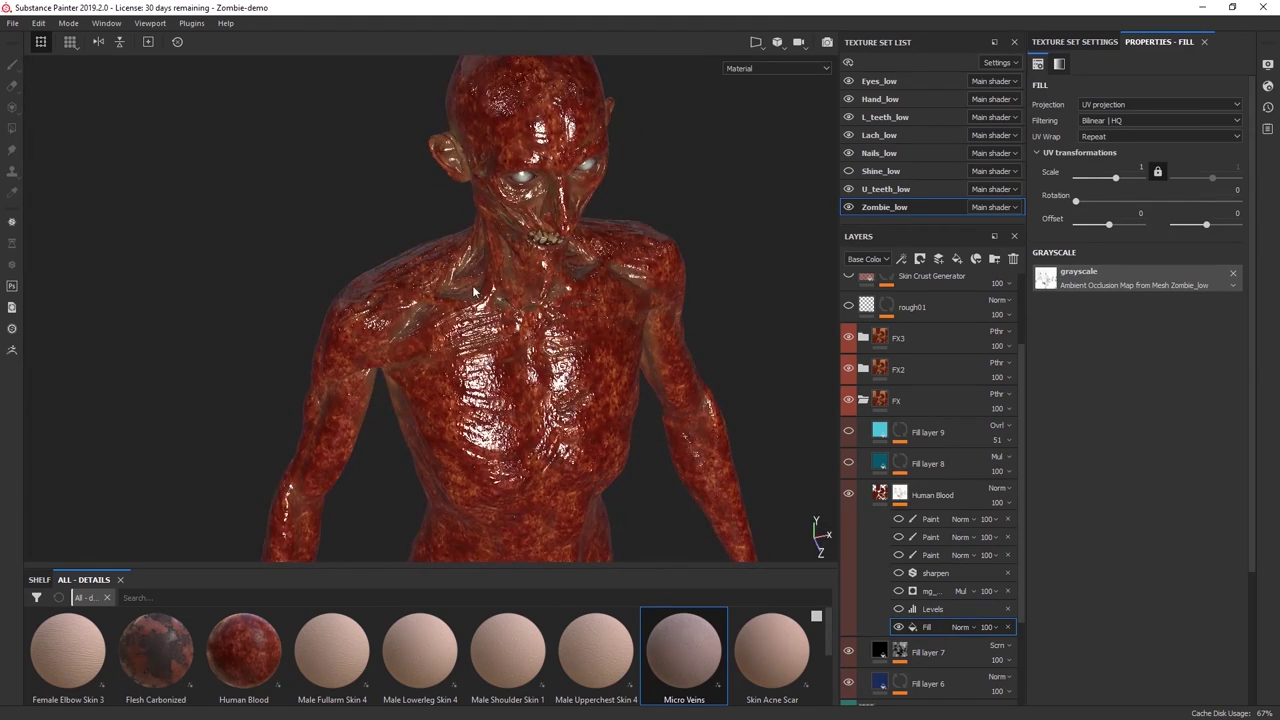
left_click_drag(602, 295, 597, 267, "alt")
middle_click_drag(584, 296, 616, 326, "alt")
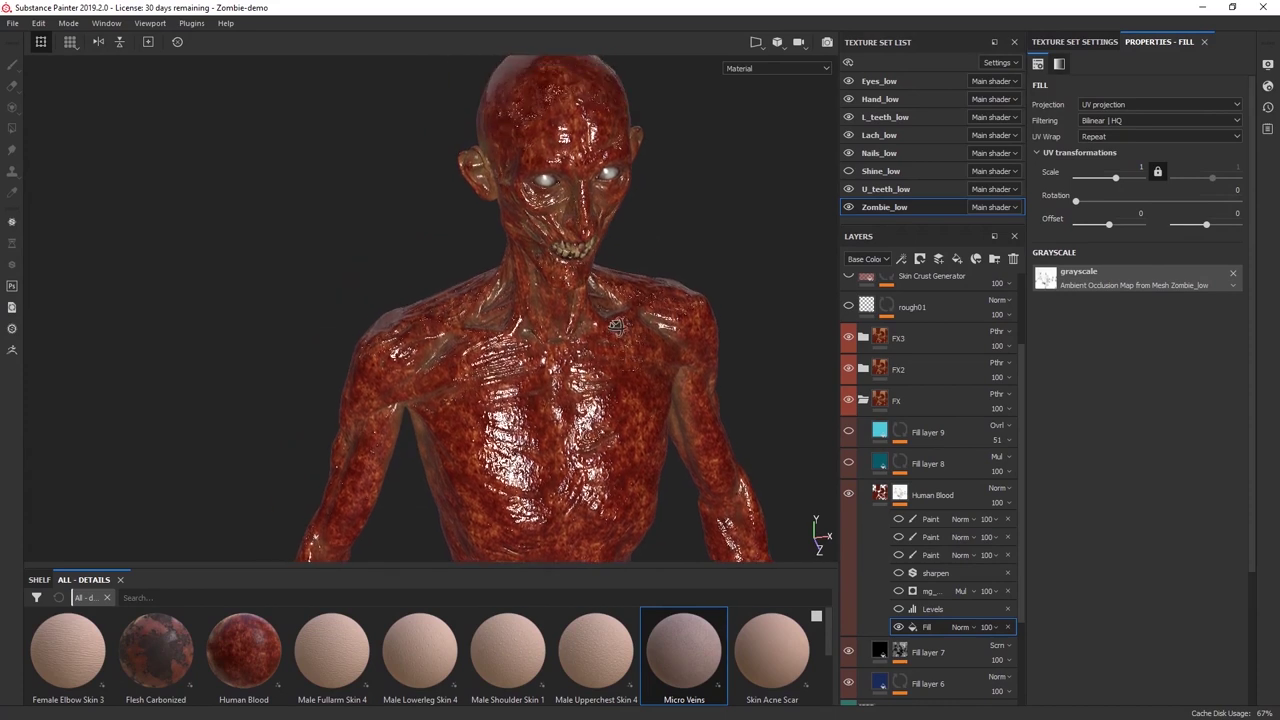
left_click_drag(616, 327, 582, 303, "alt")
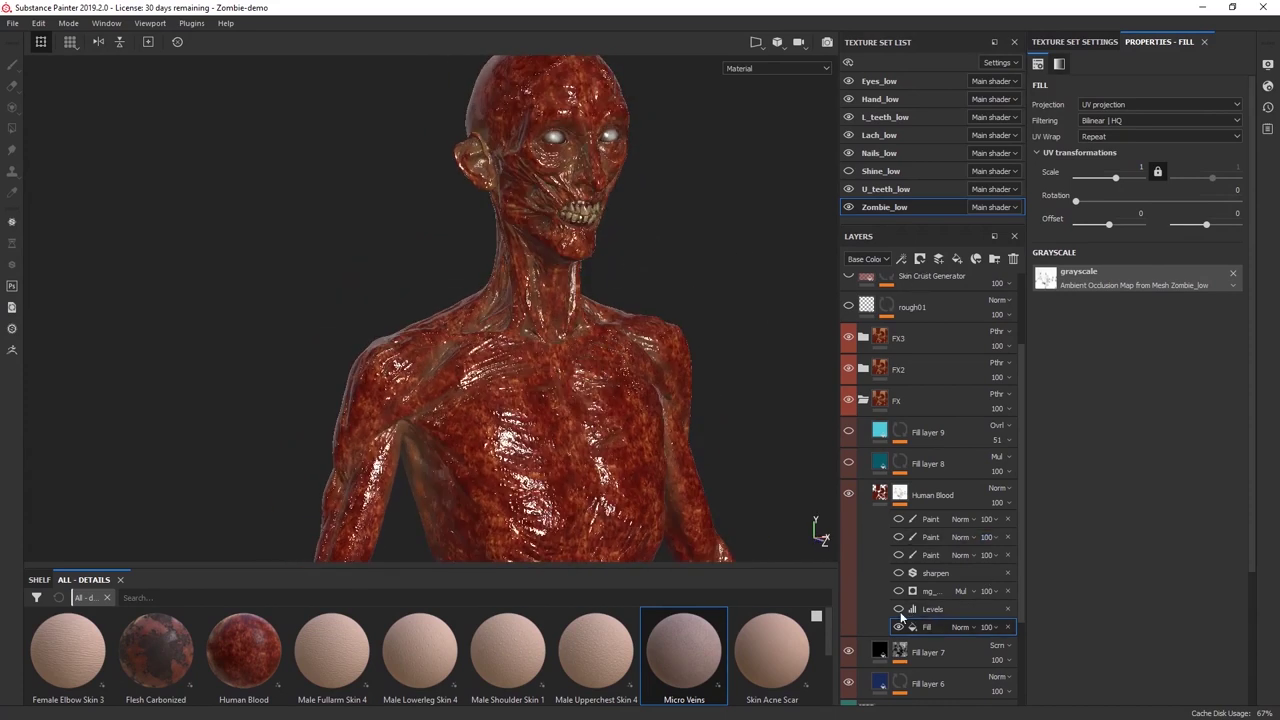
Re-enable the Levels effect in the Human Blood mask and toggle it to compare the blood coverage with and without it.
left_click(898, 610)
left_click(930, 608)
left_click(898, 610)
left_click(898, 610)
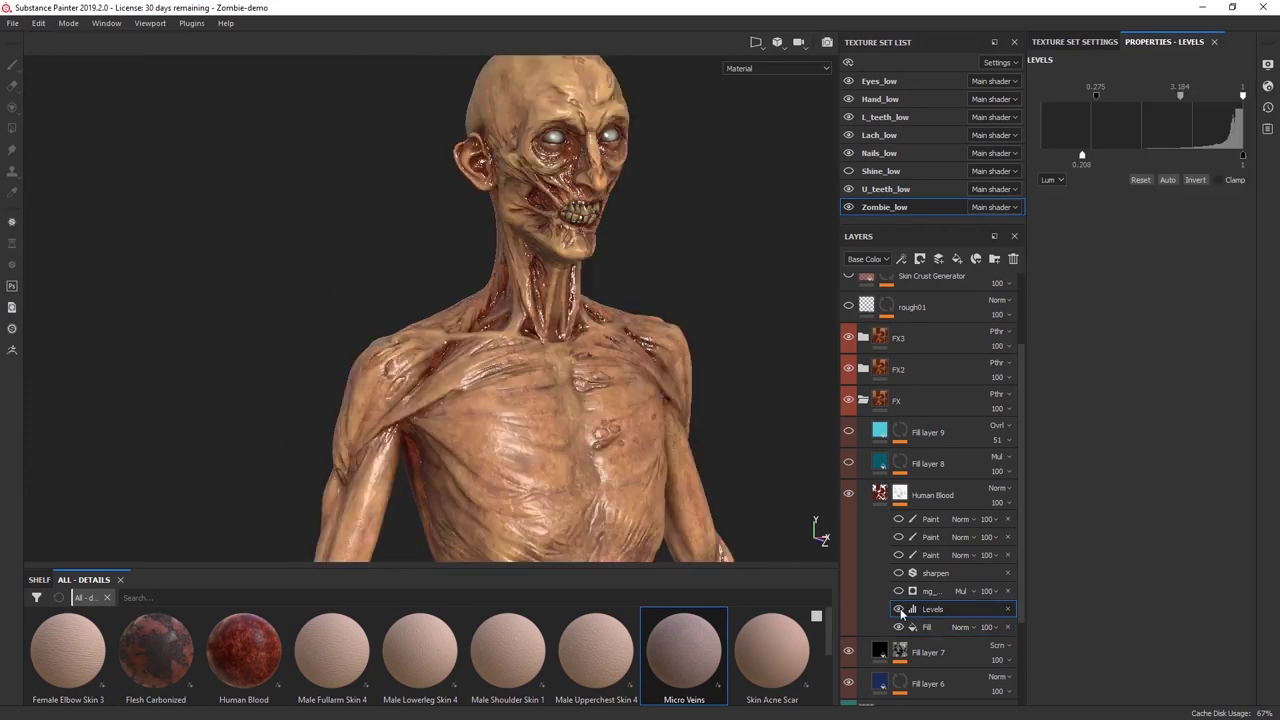
left_click(898, 610)
left_click(898, 610)
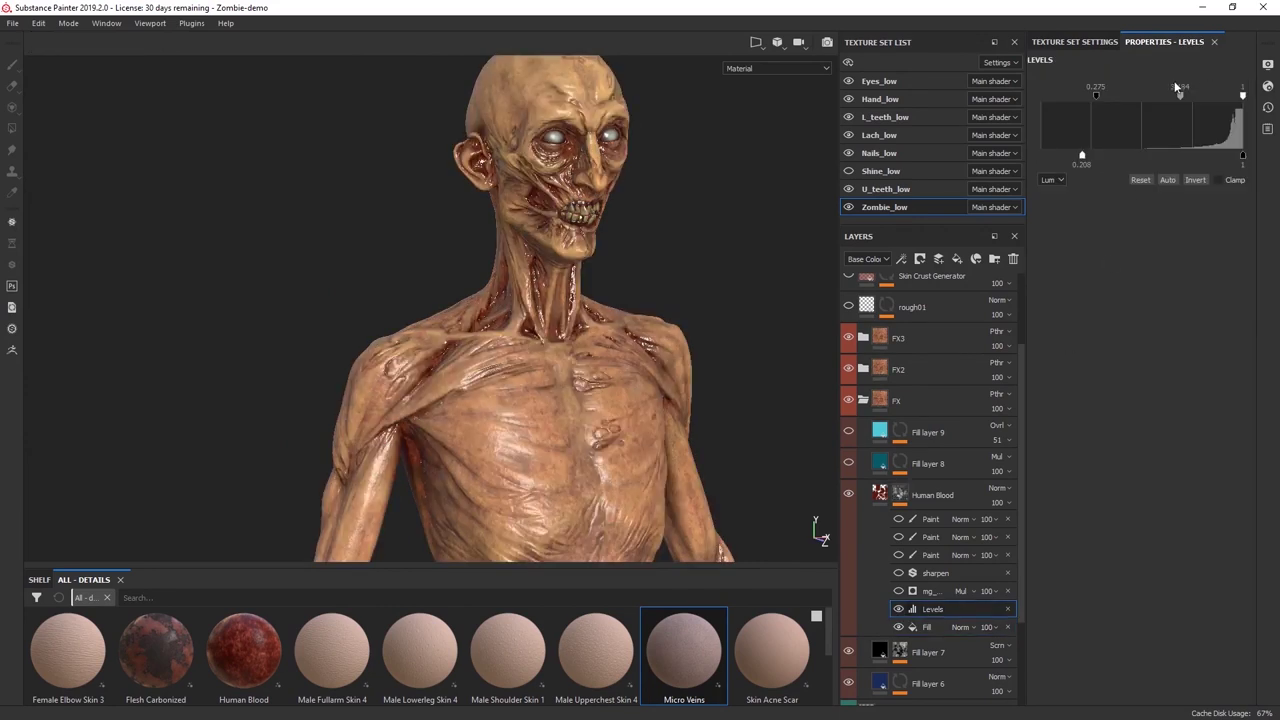
Re-enable the mask's Dirt generator and toggle it to compare how it breaks up the blood on the skin.
left_click(926, 591)
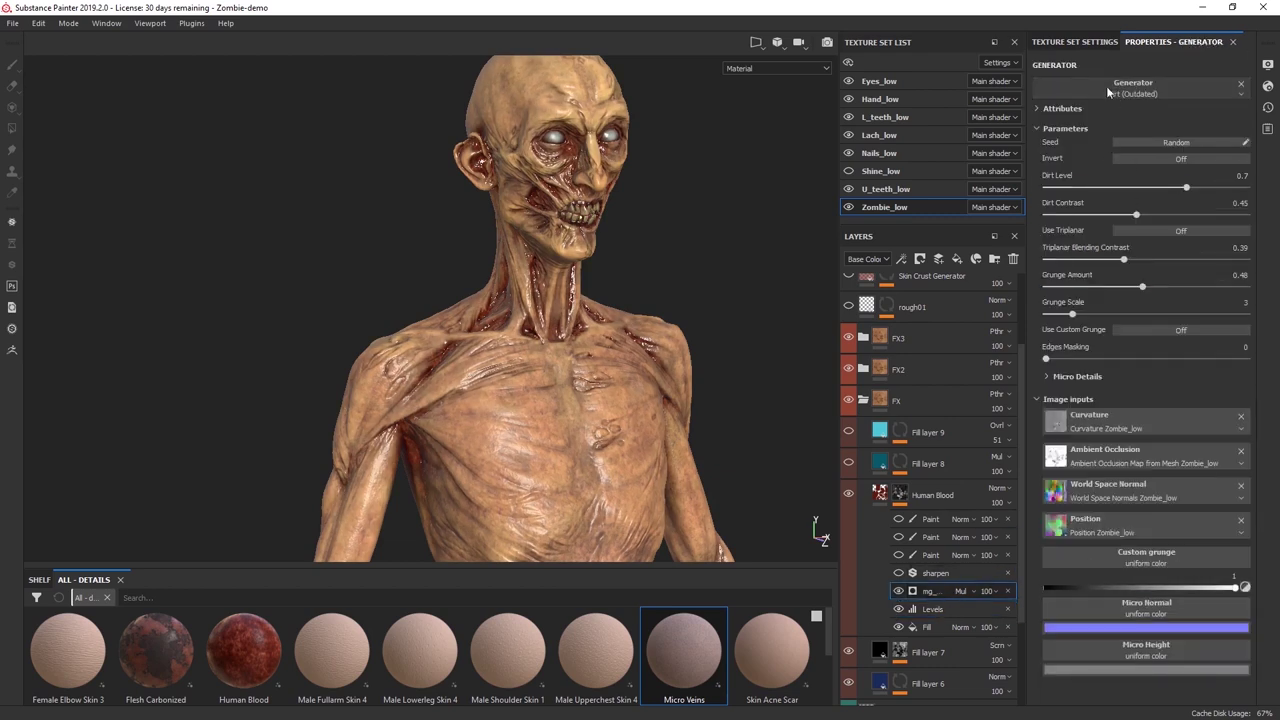
left_click(899, 592)
left_click(899, 592)
left_click_drag(671, 344, 583, 351, "alt")
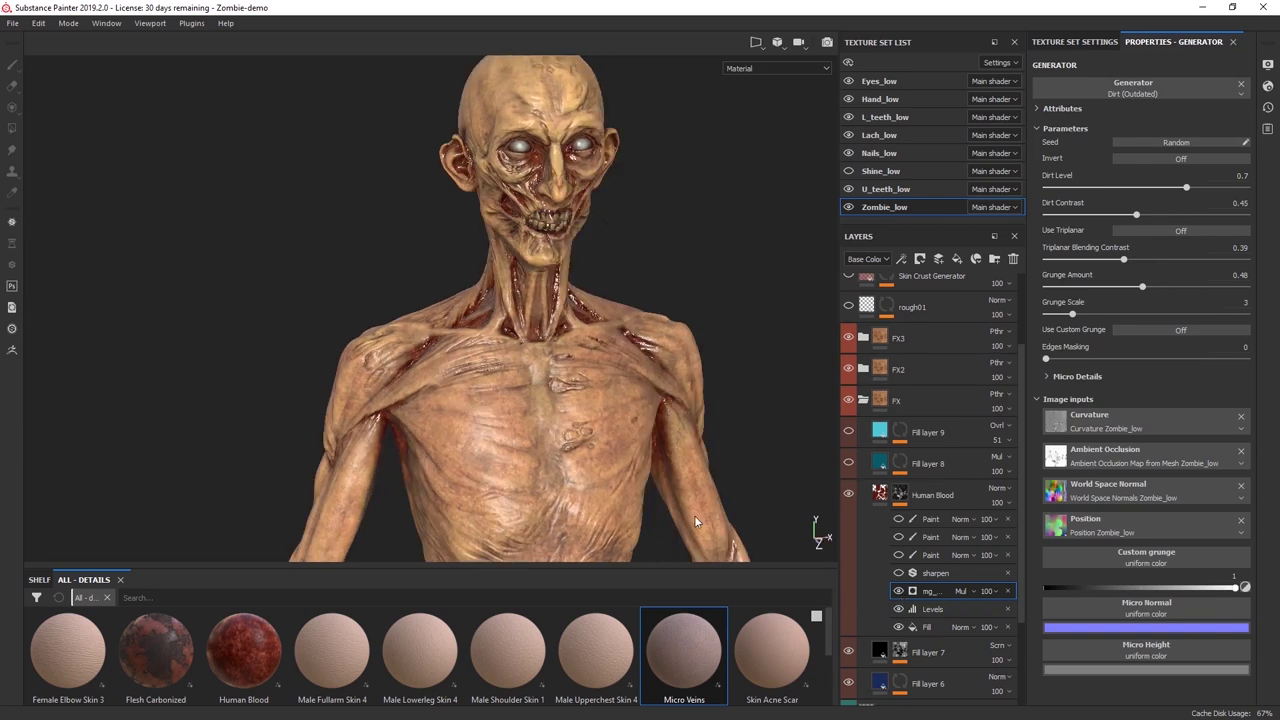
left_click(899, 591)
left_click(899, 591)
Show the sharpen and three Paint effects in the Human Blood mask again and examine the painted wounds from several angles.
left_click(898, 555)
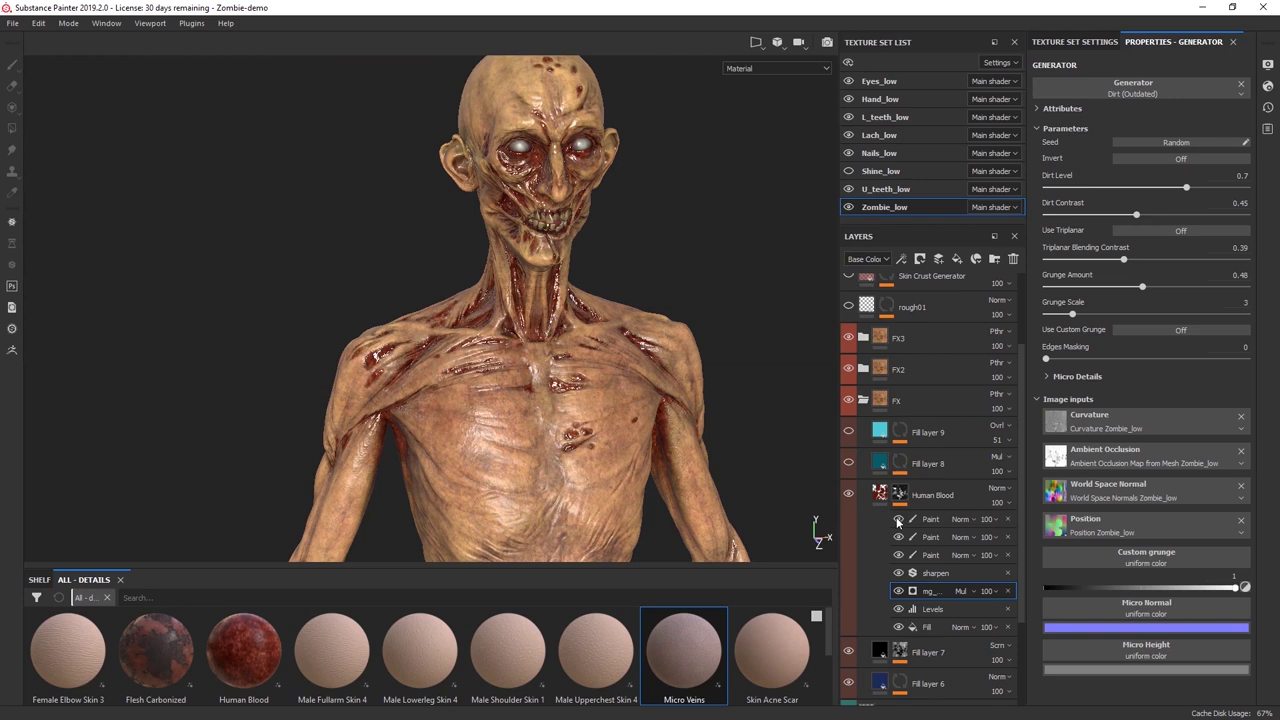
left_click_drag(484, 407, 467, 425, "alt")
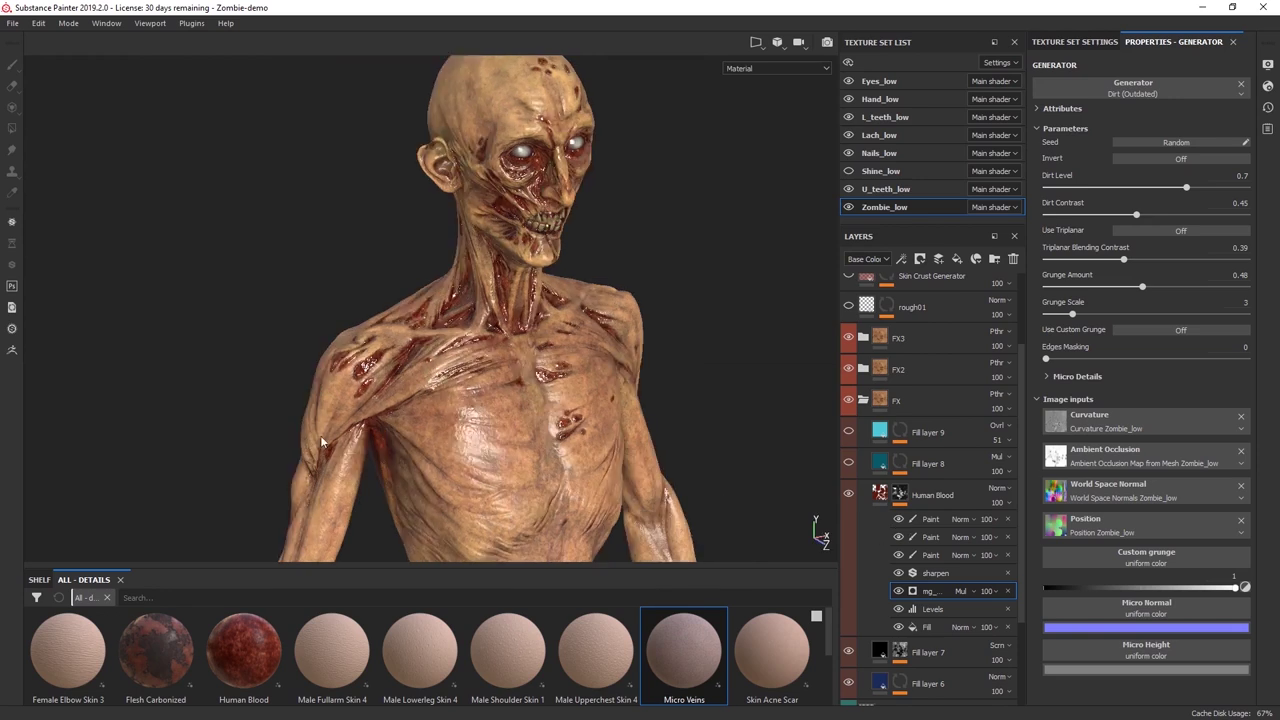
left_click_drag(503, 196, 595, 372, "alt")
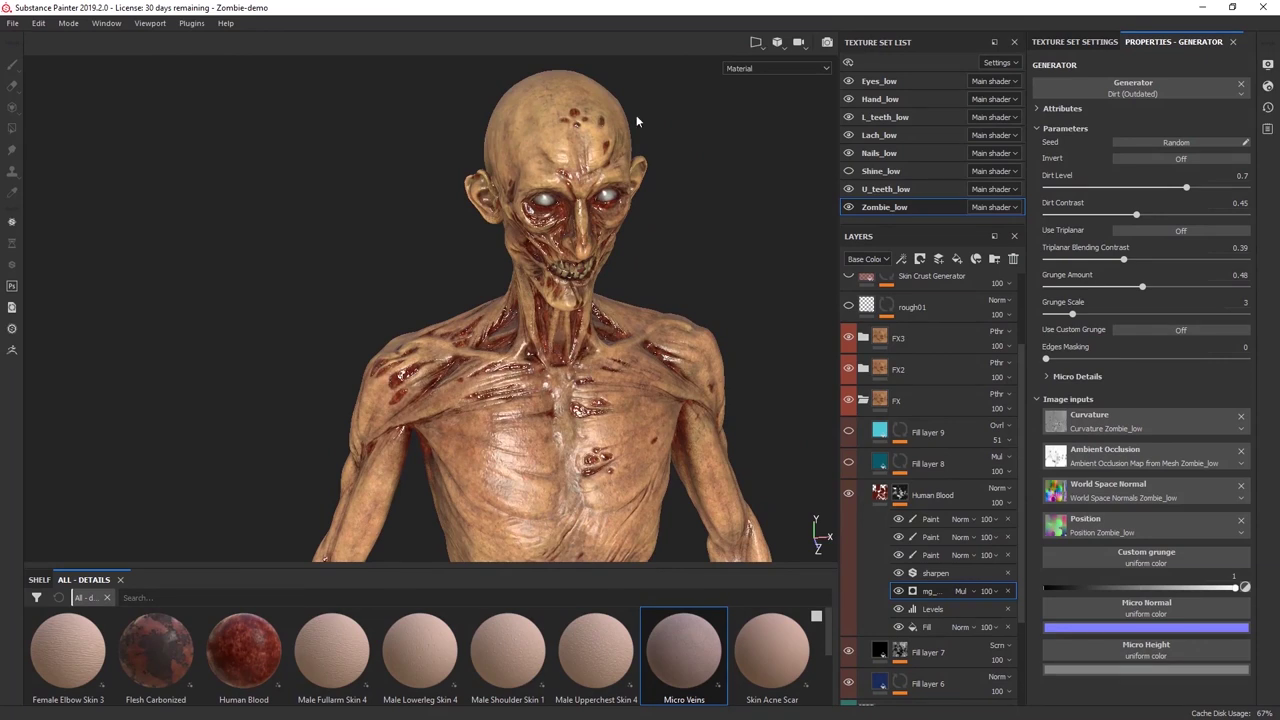
left_click_drag(658, 336, 667, 365, "alt")
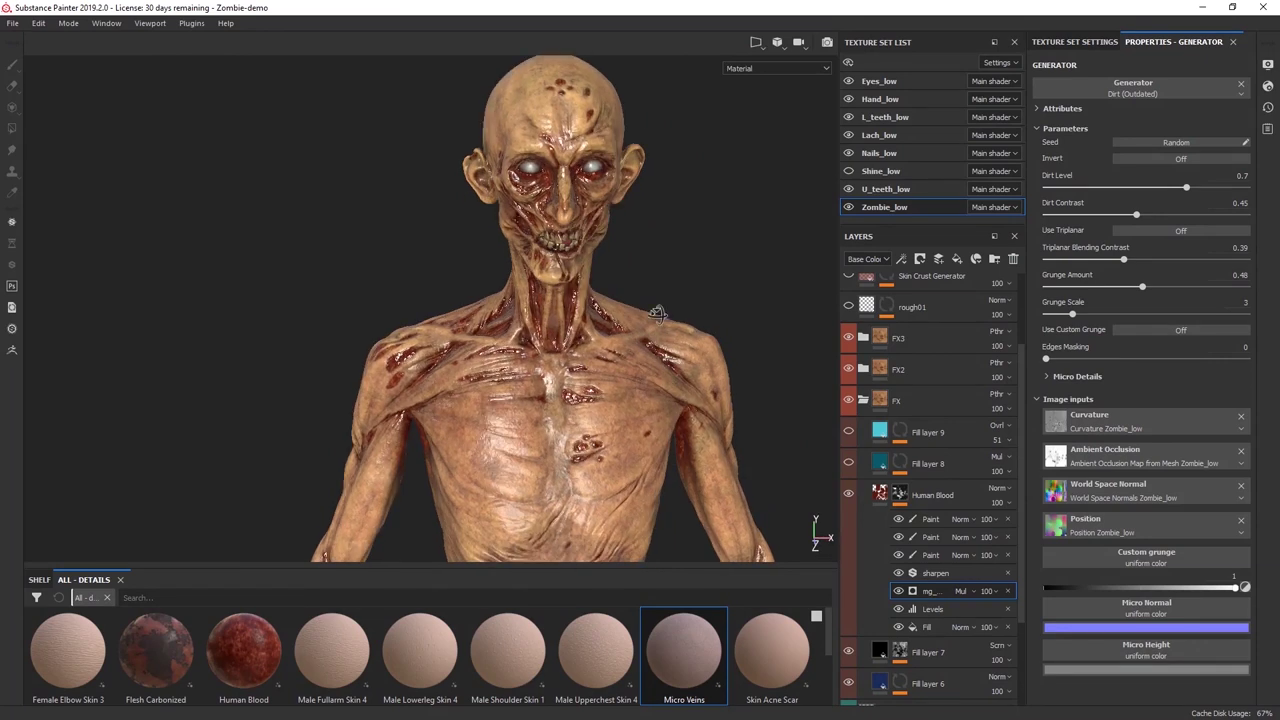
left_click_drag(657, 314, 632, 296, "alt")
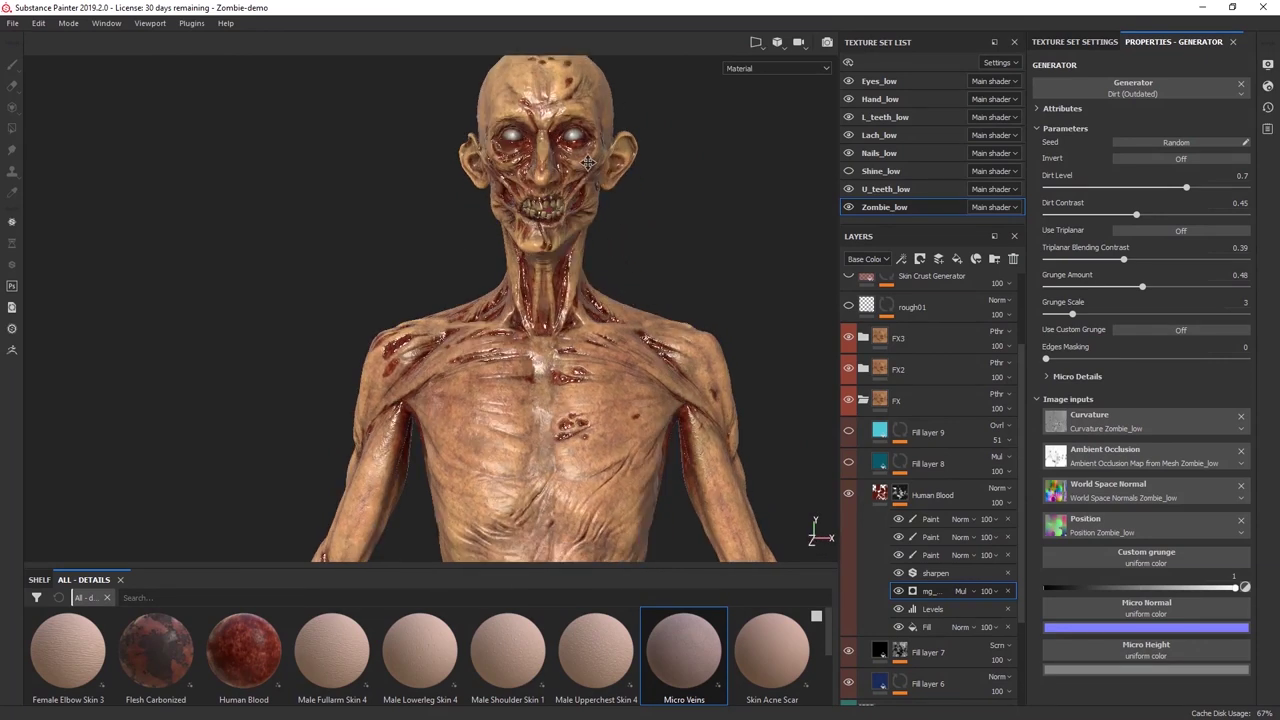
left_click_drag(620, 216, 603, 272, "alt")
left_click_drag(652, 310, 640, 240, "alt")
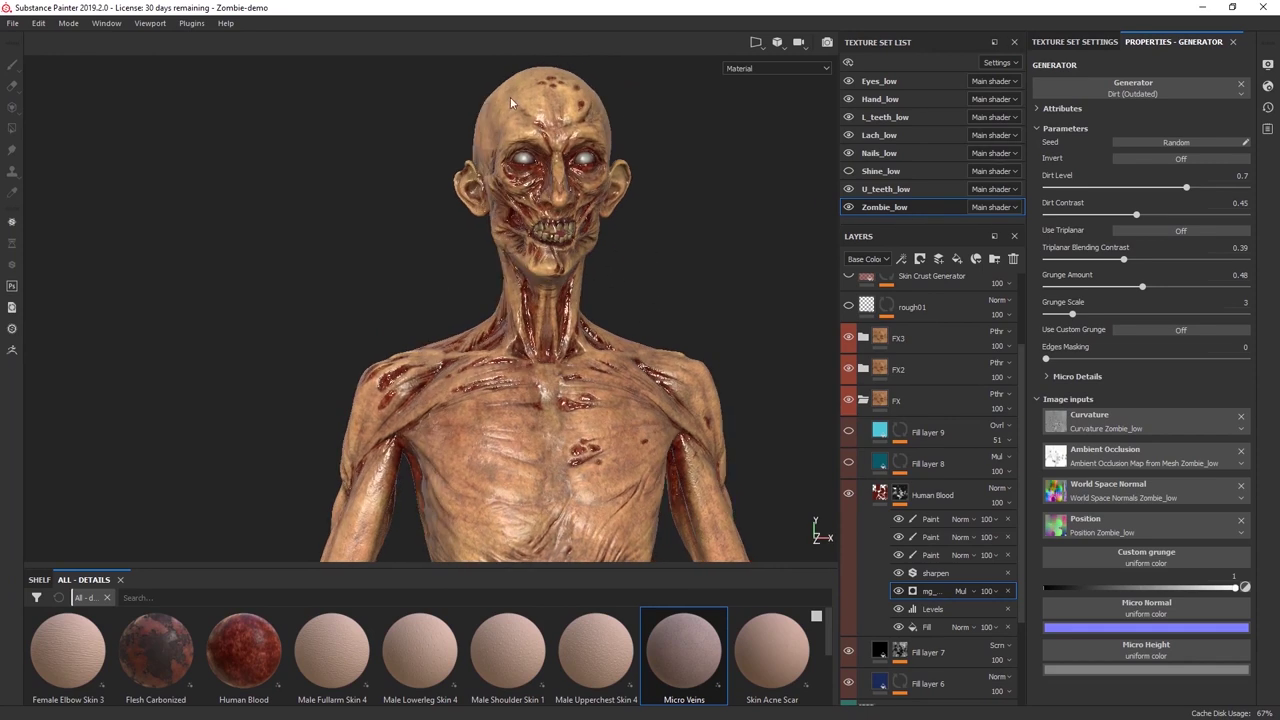
Hide the mask's three Paint effects and examine the generator-based blood on the face, neck and torso.
left_click(898, 519)
left_click(898, 537)
left_click(898, 555)
left_click_drag(697, 437, 639, 418, "alt")
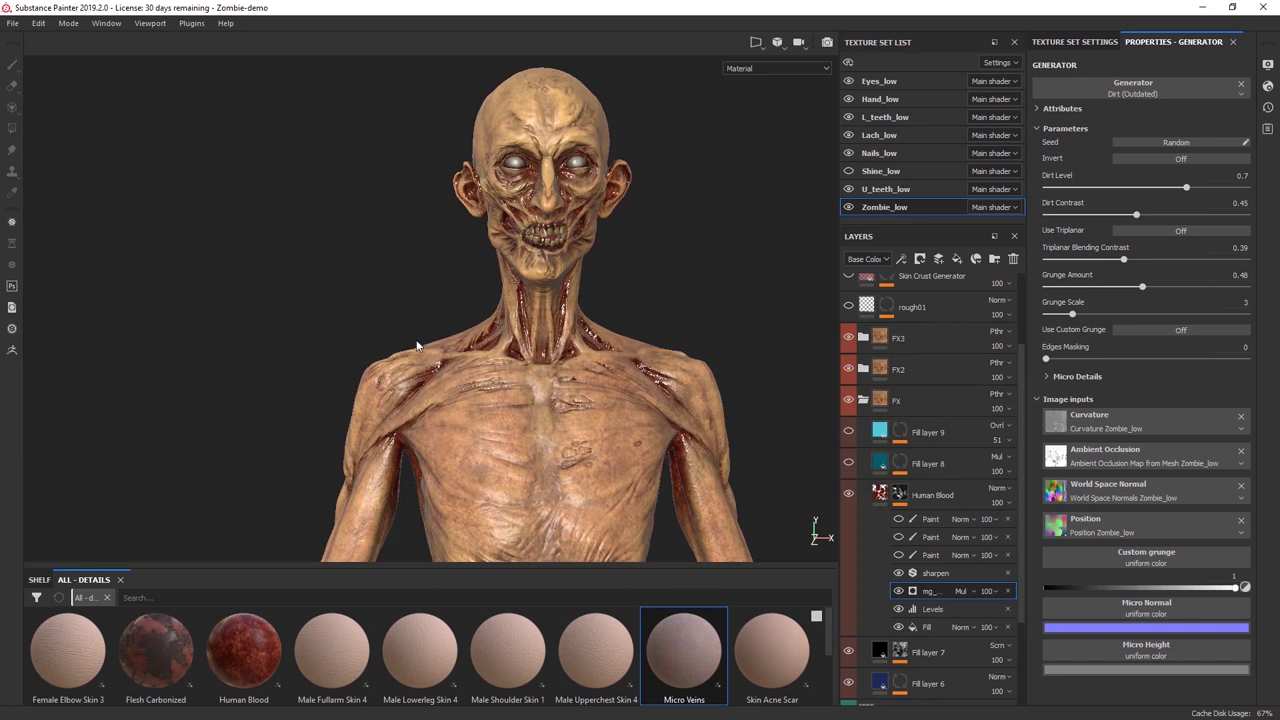
mouse_move(496, 374)
left_mouse_down("alt")
mouse_move(666, 363)
mouse_move(711, 386)
mouse_move(482, 357)
left_mouse_up("alt")
left_click_drag(564, 385, 595, 420, "alt")
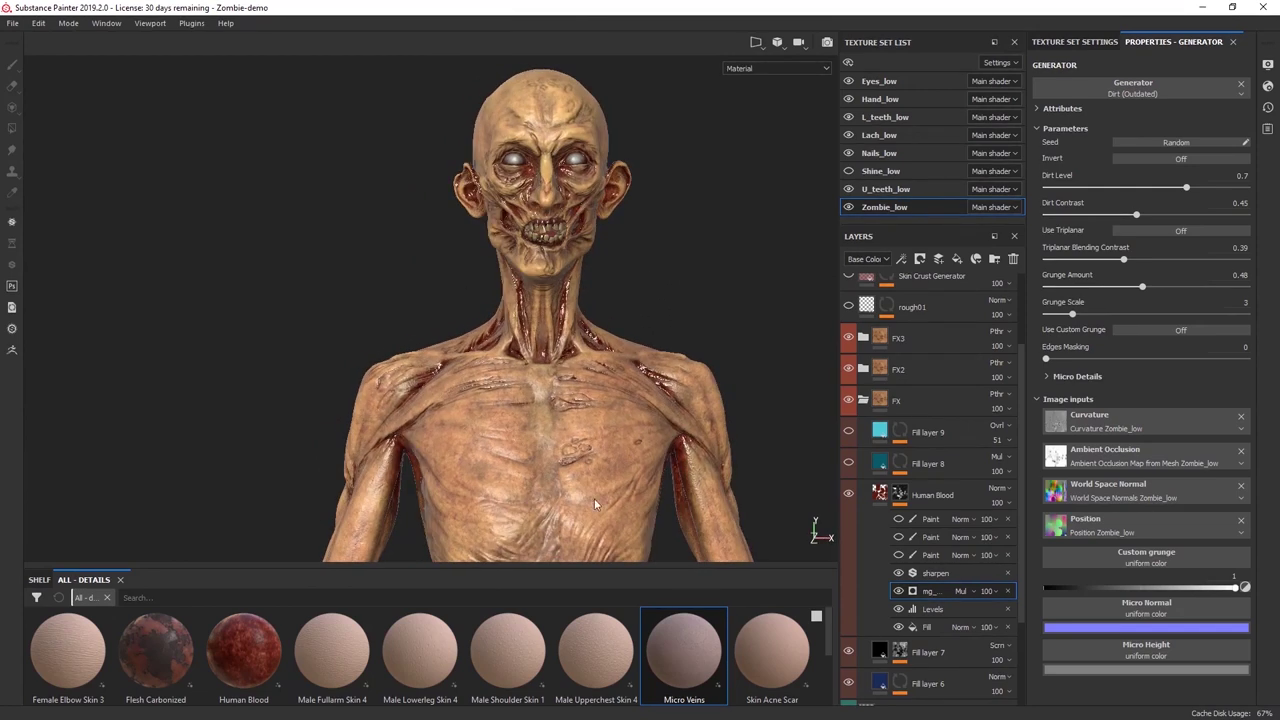
middle_click_drag(599, 468, 570, 325, "alt")
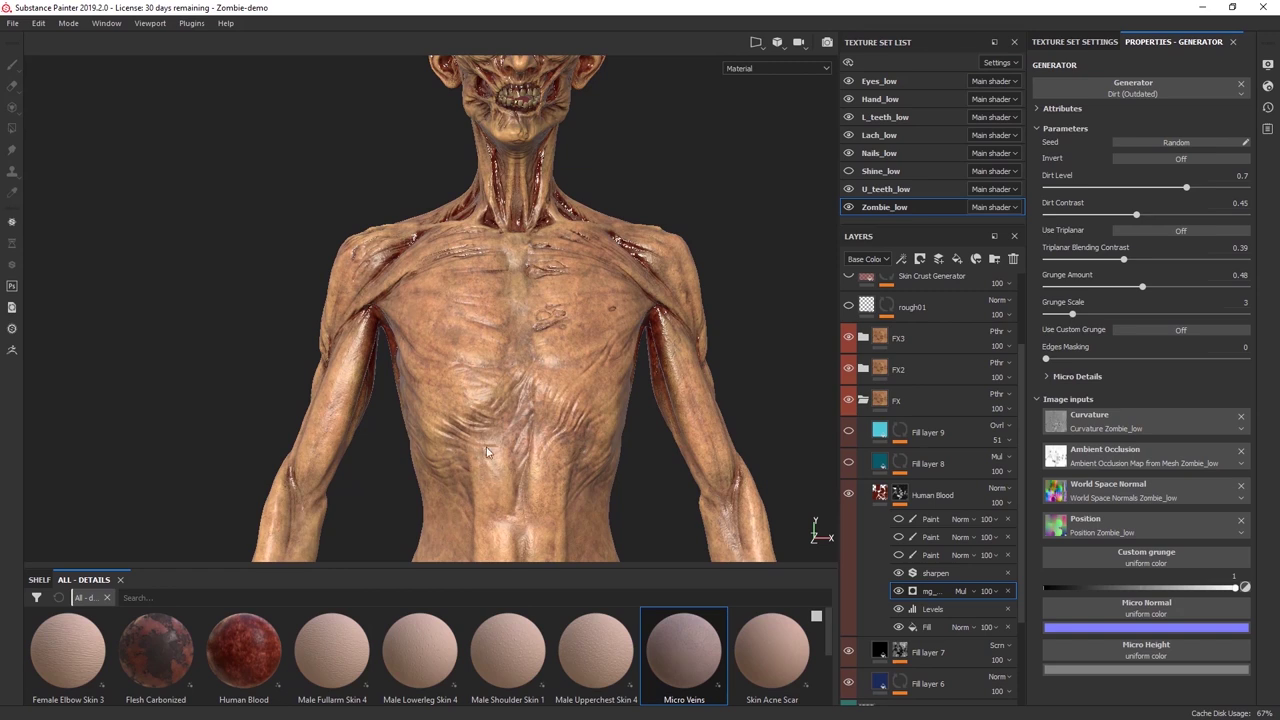
middle_click_drag(590, 222, 455, 353, "alt")
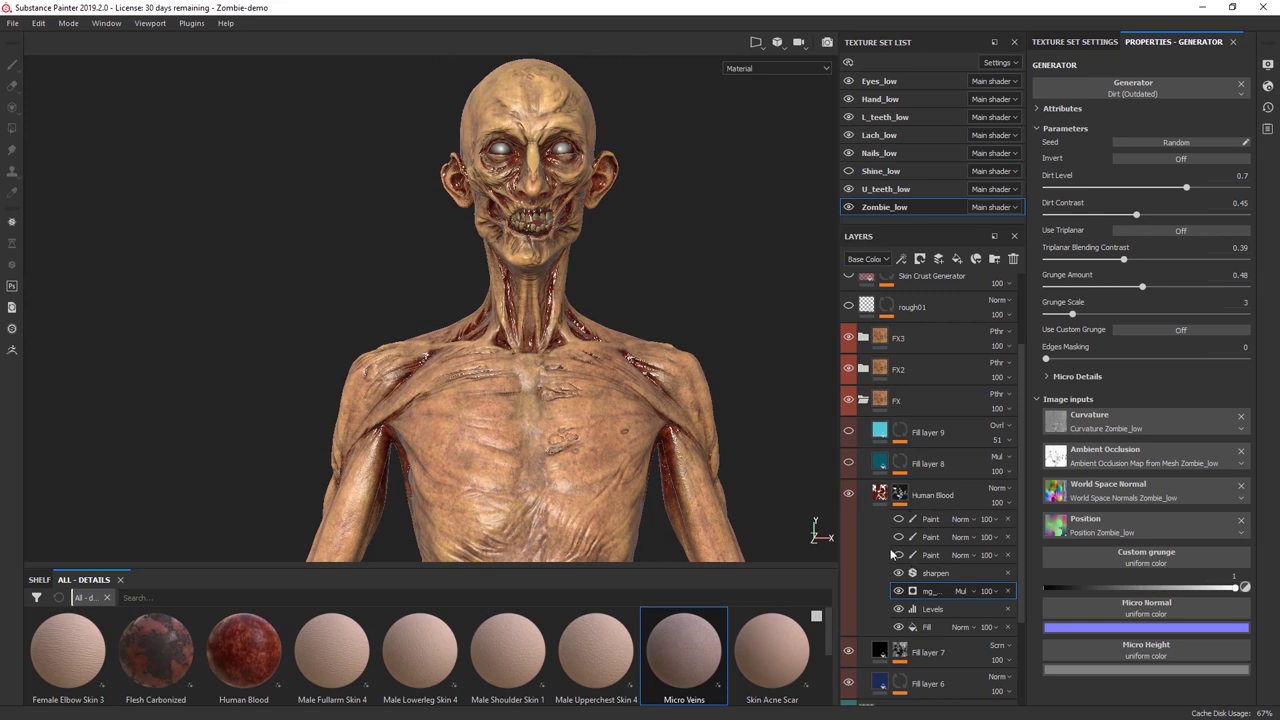
Show the three Paint effects in the mask again and return to the Human Blood layer's fill settings.
left_click(898, 537)
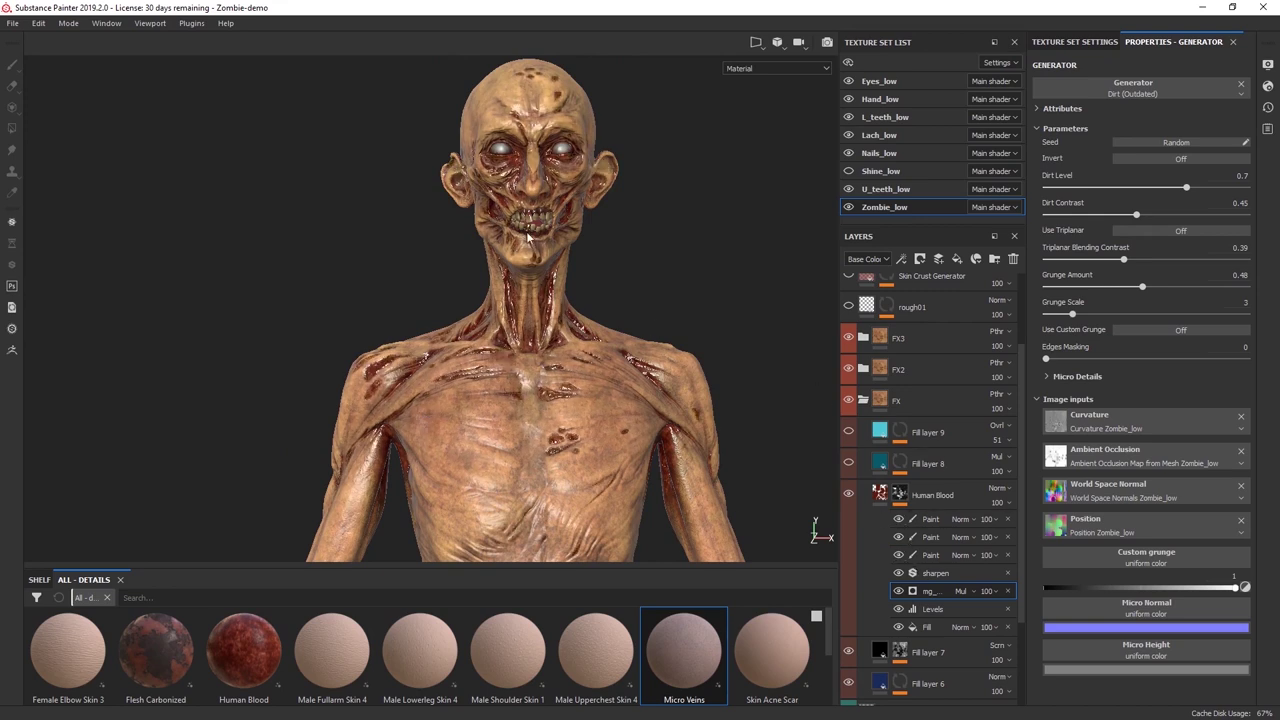
left_click_drag(474, 262, 678, 234, "alt")
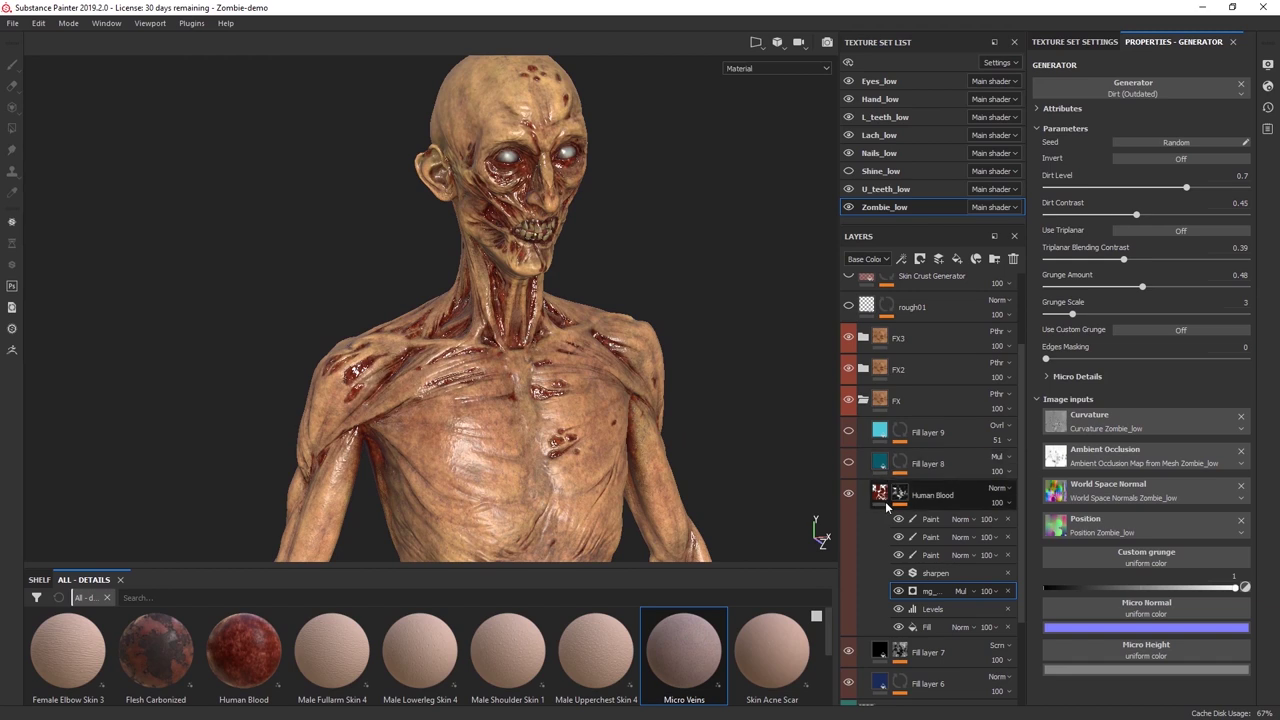
left_click(962, 500)
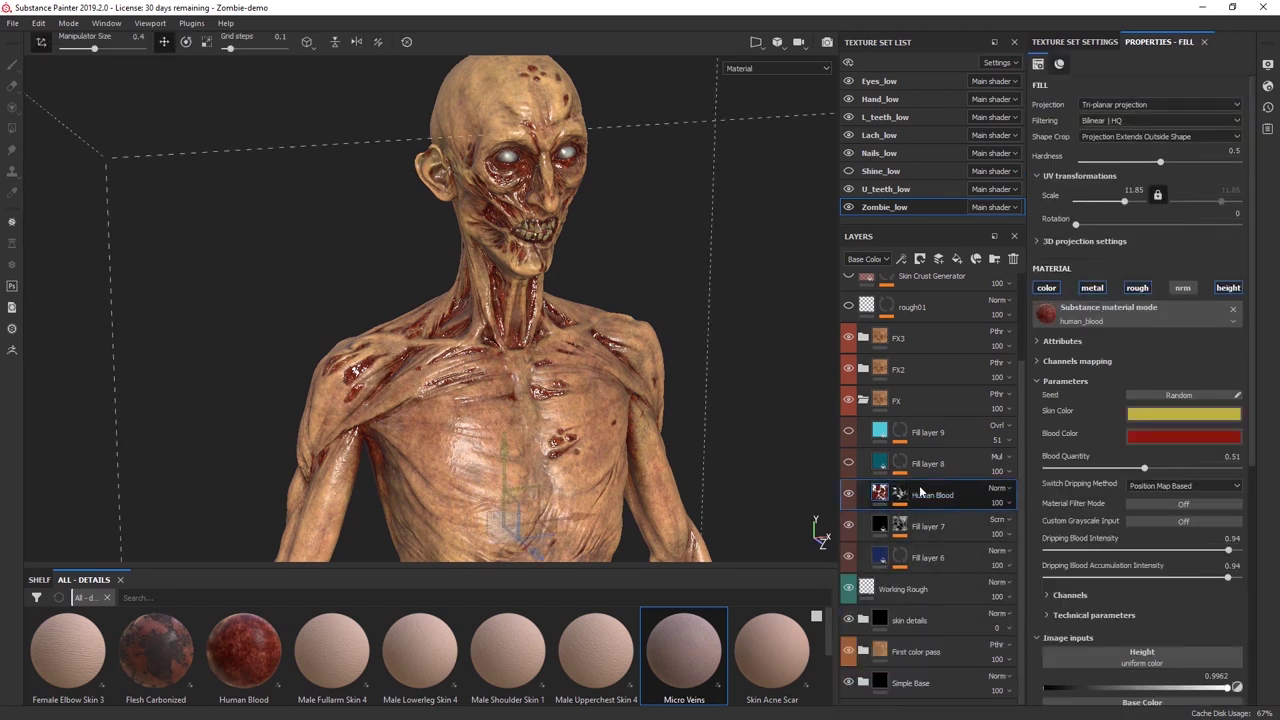
Show Fill layer 8 above Human Blood and toggle it to compare its multiplied teal color in the wounds.
left_click(849, 463)
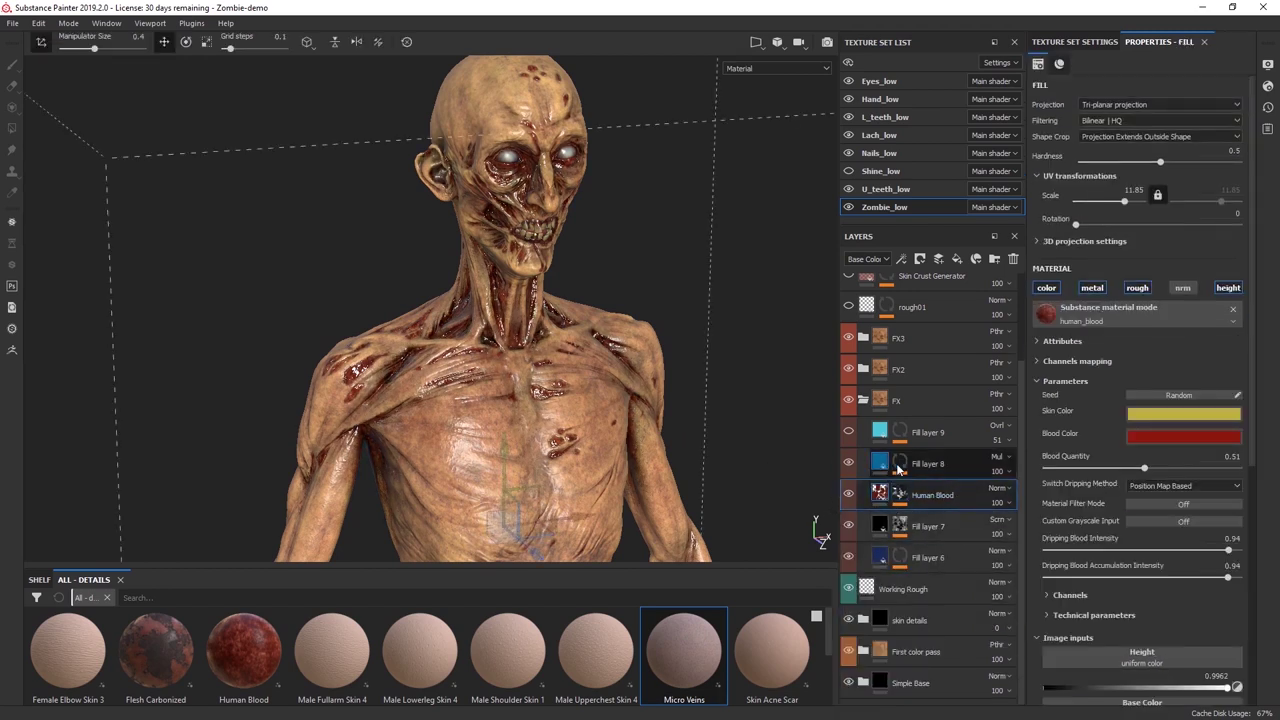
left_click(931, 468)
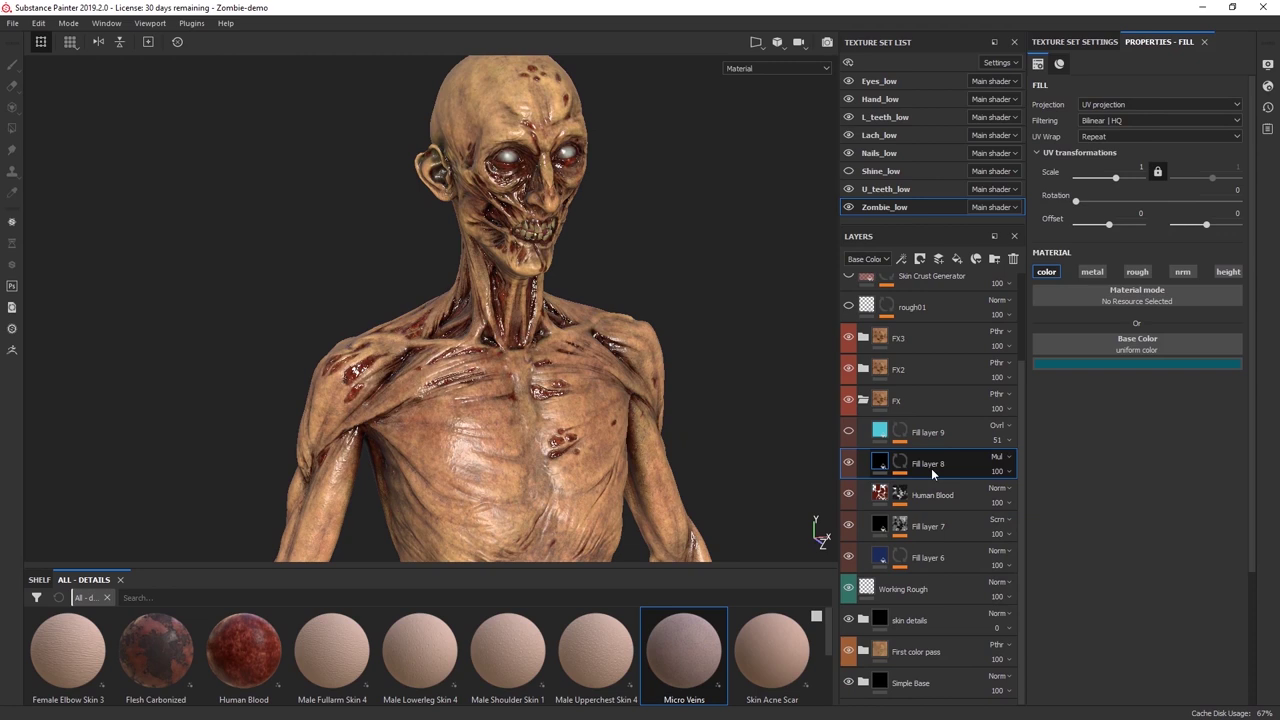
left_click(849, 463)
left_click(849, 463)
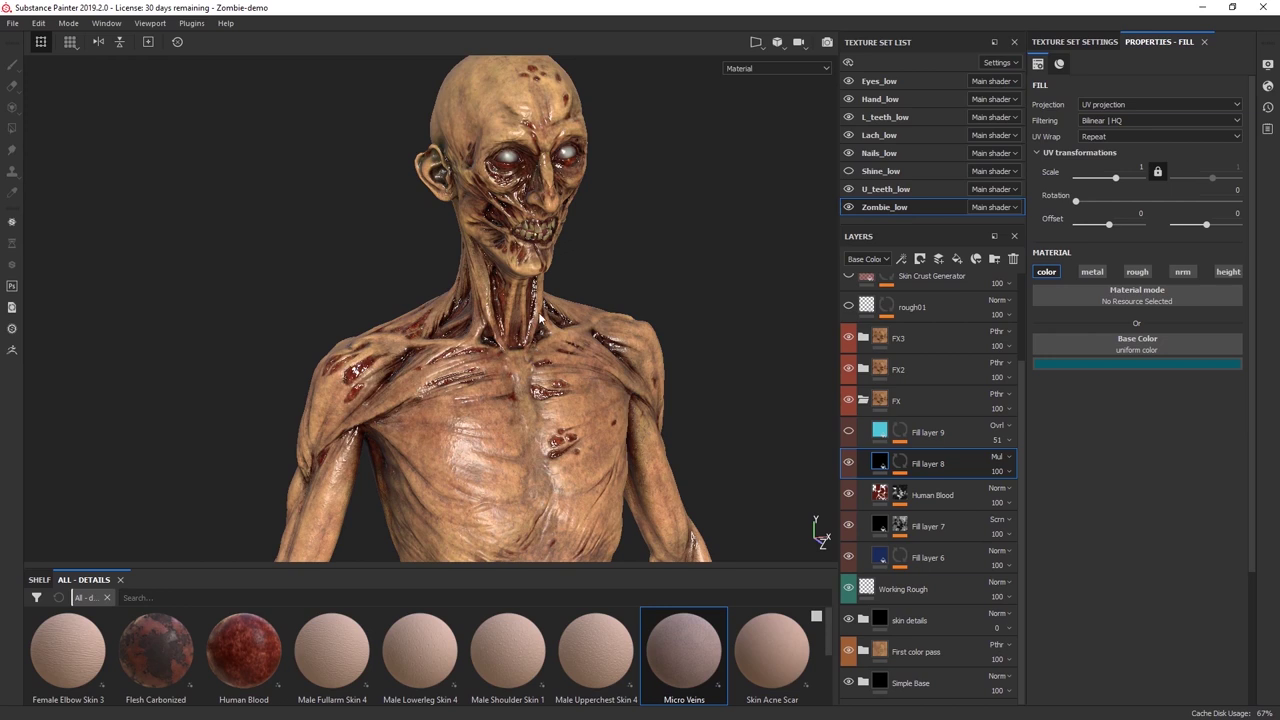
left_click_drag(581, 316, 510, 367, "alt")
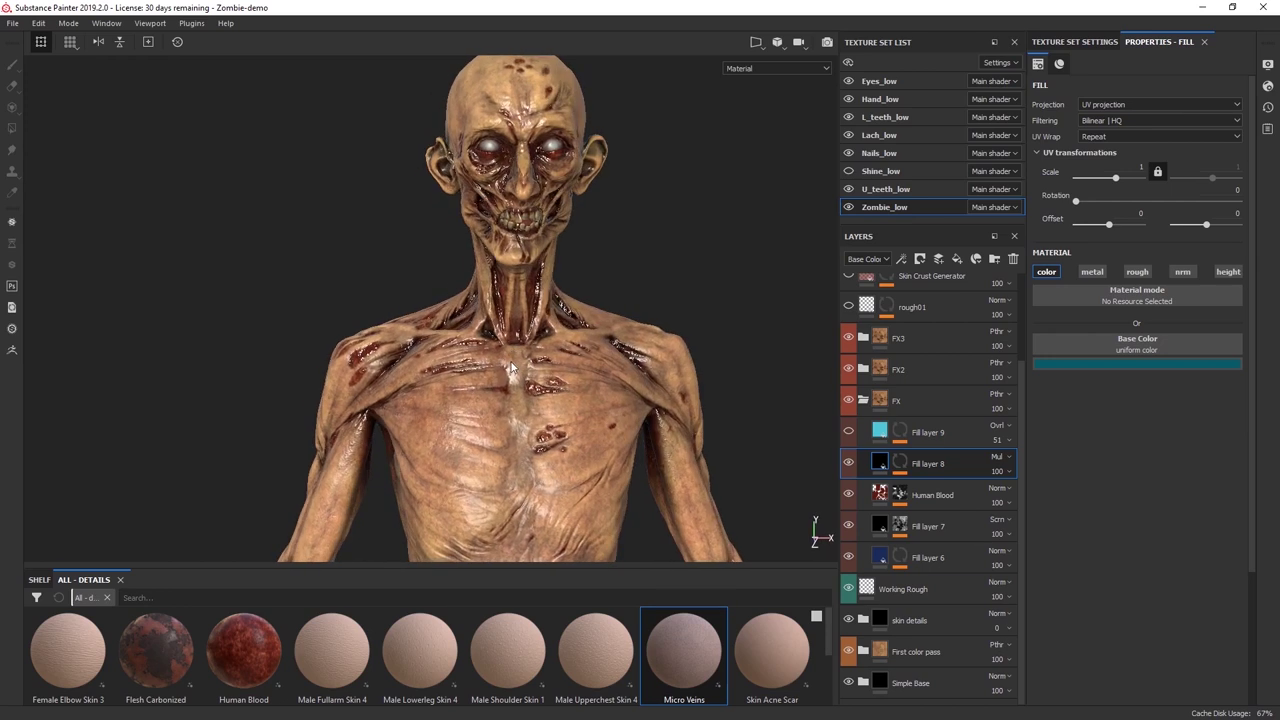
Compare the face and torso with Fill layer 8 hidden and shown from different angles.
left_click_drag(596, 350, 526, 353, "alt")
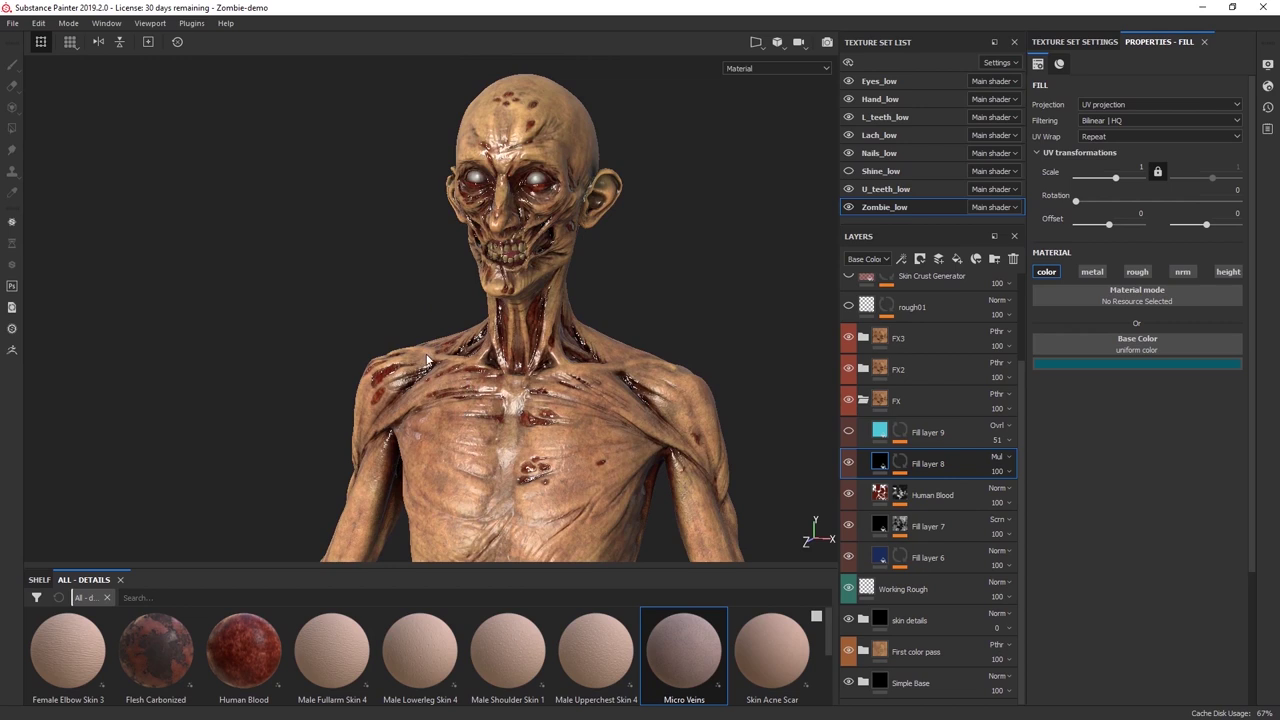
left_click_drag(429, 359, 515, 368, "alt")
left_click(848, 462)
left_click(848, 462)
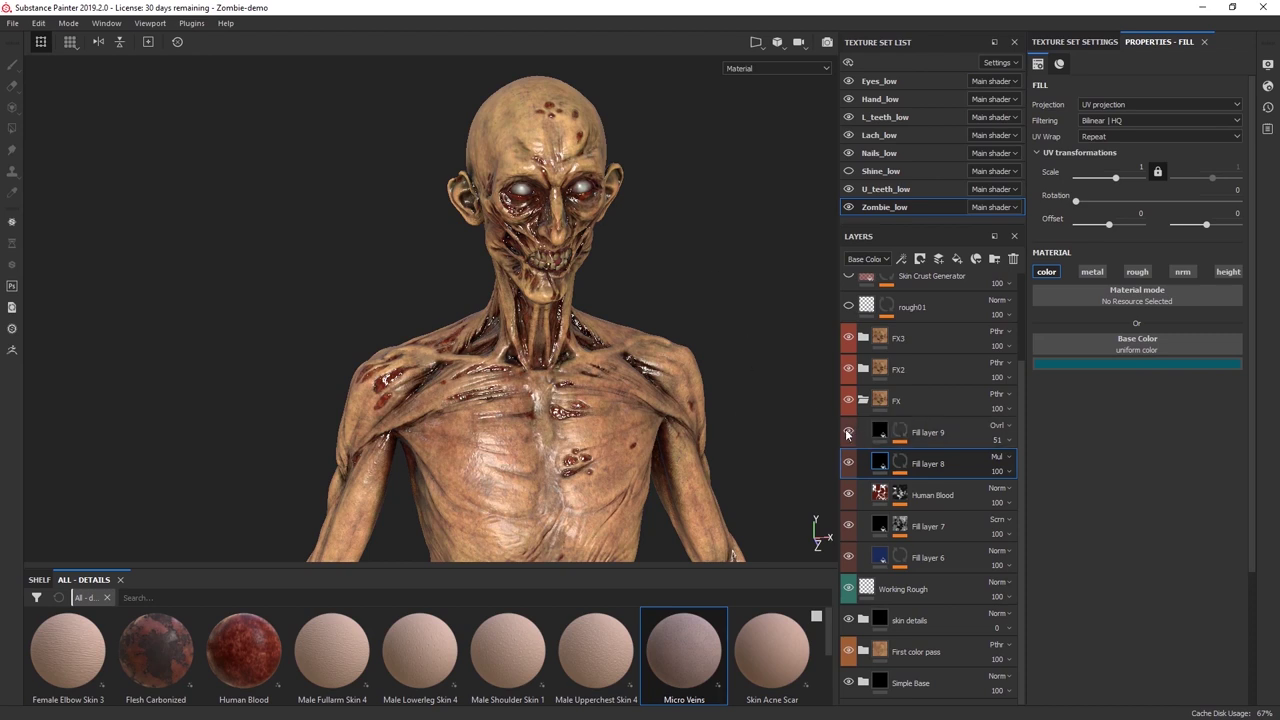
Show Fill layer 9, check its light-blue Overlay fill, and compare the skin with it hidden and shown from several angles.
left_click(961, 426)
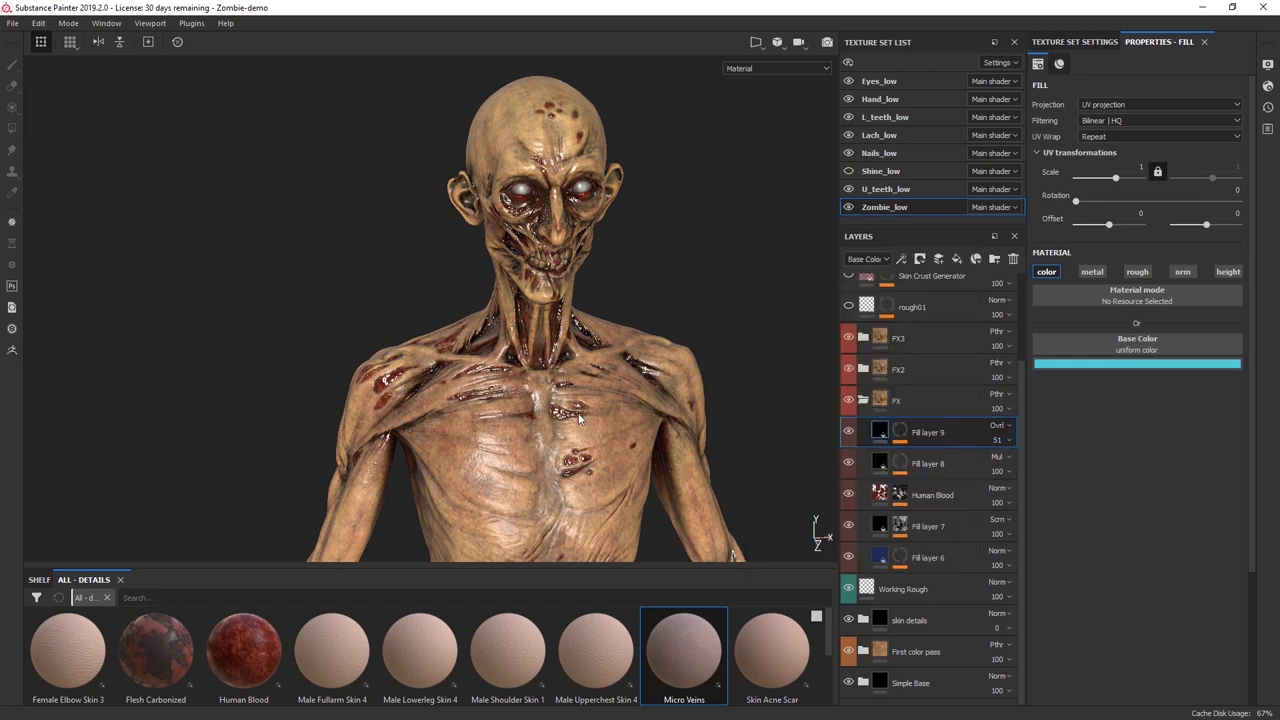
left_click_drag(628, 372, 785, 392, "alt")
left_click(847, 431)
left_click(848, 432)
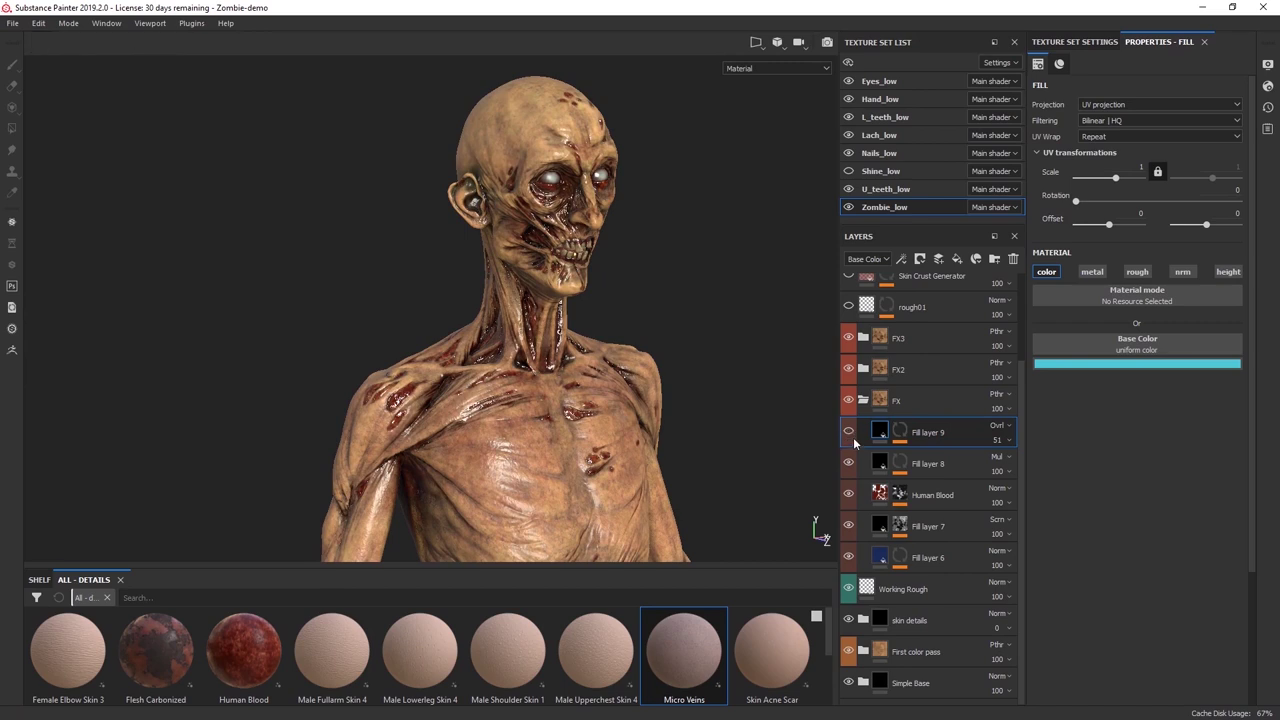
left_click(849, 432)
left_click_drag(770, 410, 630, 407, "alt")
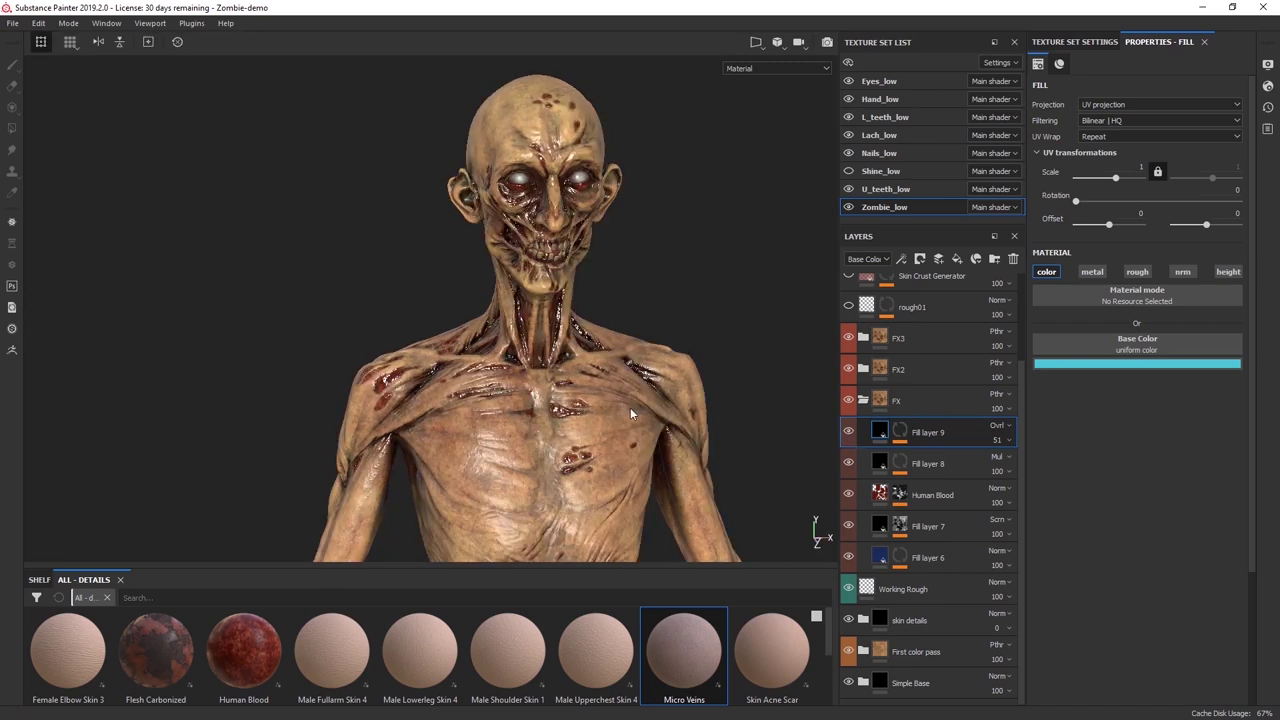
left_click(849, 434)
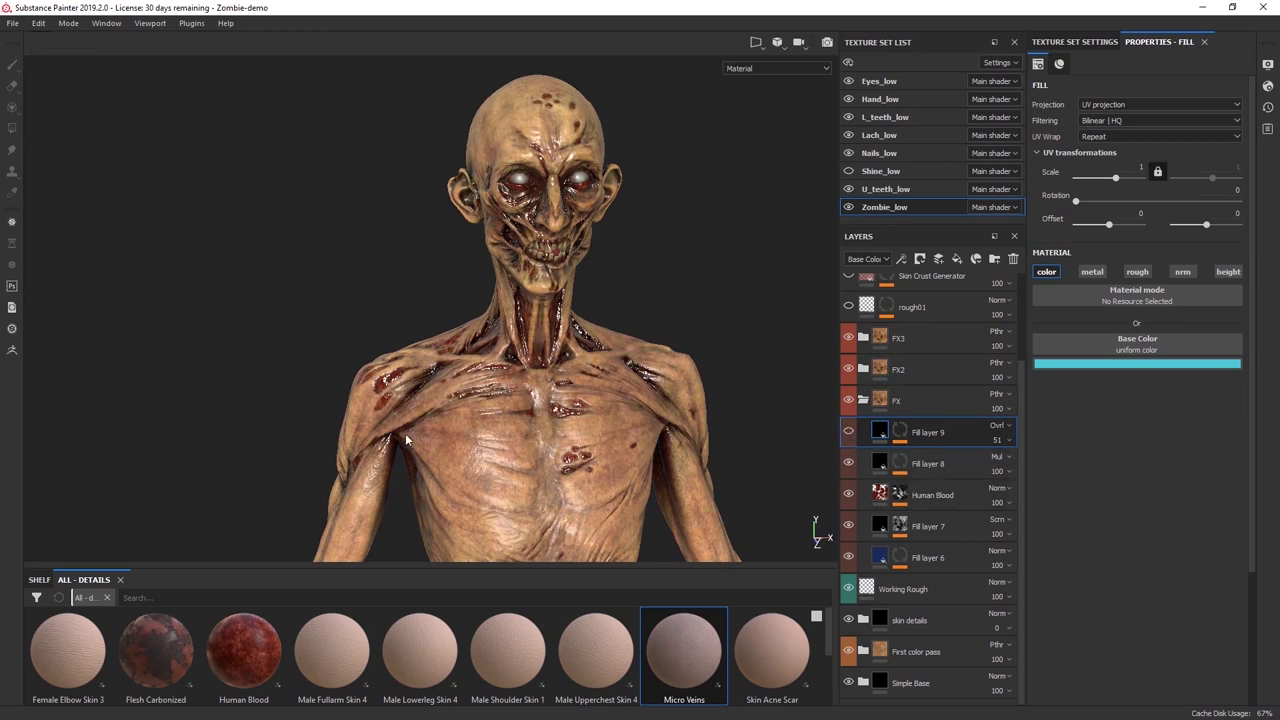
left_click_drag(546, 379, 517, 340, "alt")
left_click_drag(636, 320, 530, 414, "alt")
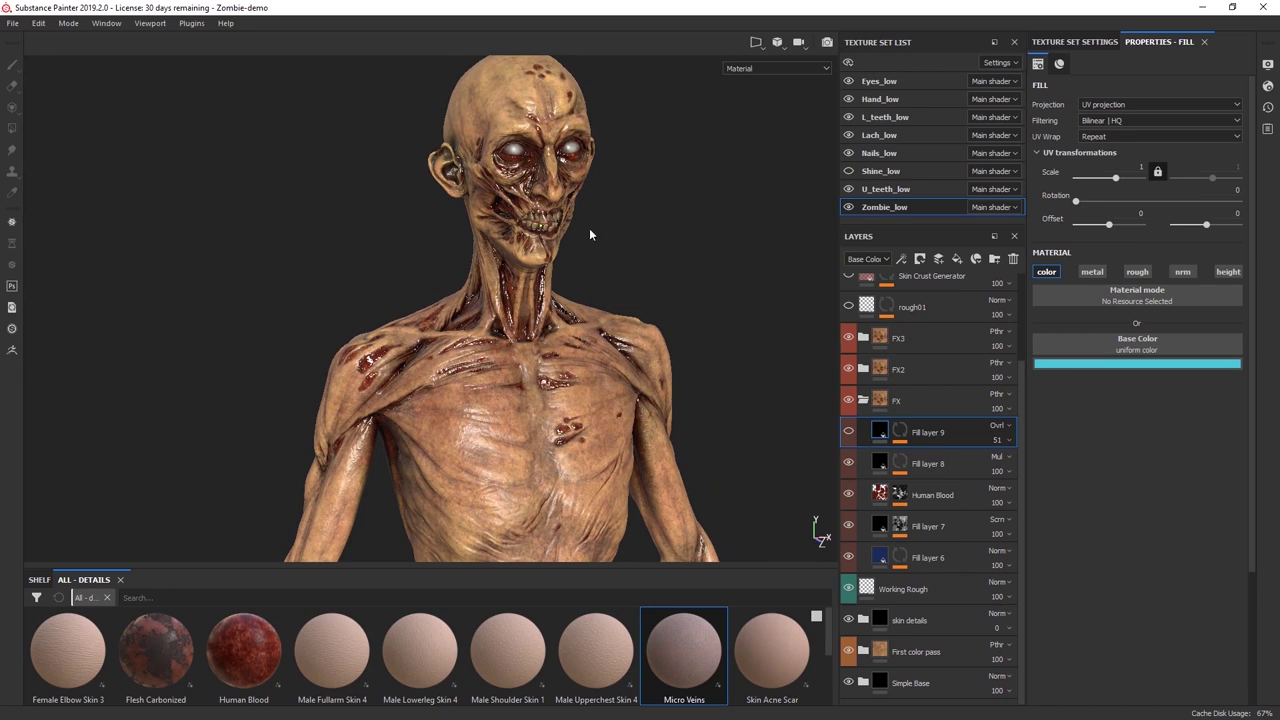
left_click(848, 435)
Collapse the FX folder, expand the FX2 folder and show its bruces layer.
left_click(863, 401)
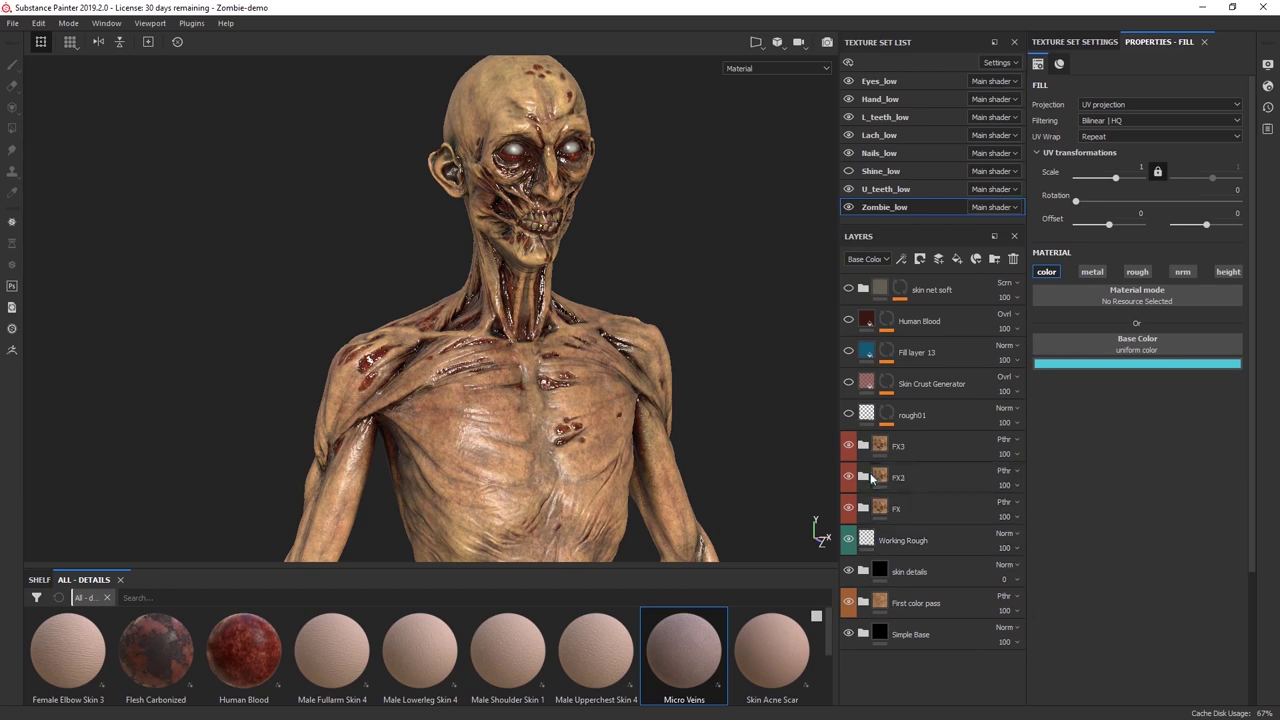
left_click(866, 477)
scroll(900, 450, "down", 2)
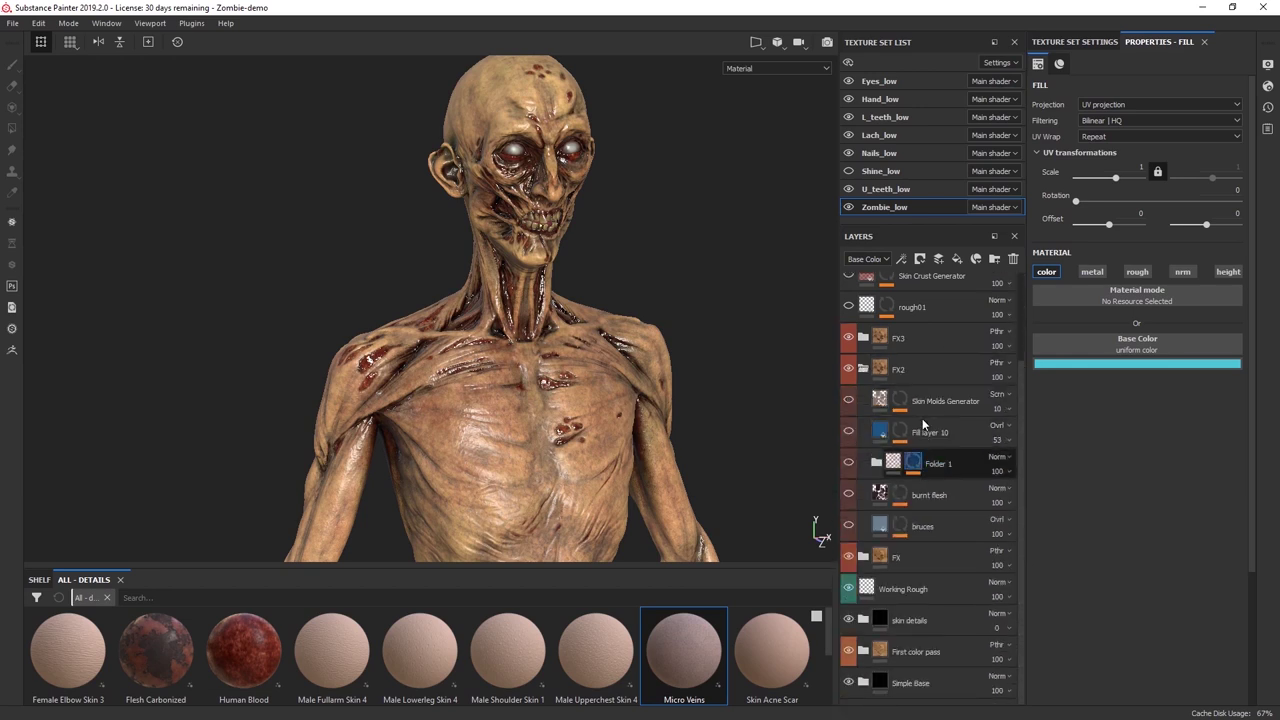
left_click(848, 526)
Examine the upper body with the bruces layer repeatedly hidden and shown to compare its bruising.
left_click_drag(693, 365, 811, 406, "alt")
left_click_drag(697, 379, 696, 342, "alt")
middle_click_drag(696, 342, 694, 378, "alt")
left_click(848, 525)
left_click(848, 524)
left_click(848, 524)
left_click(848, 524)
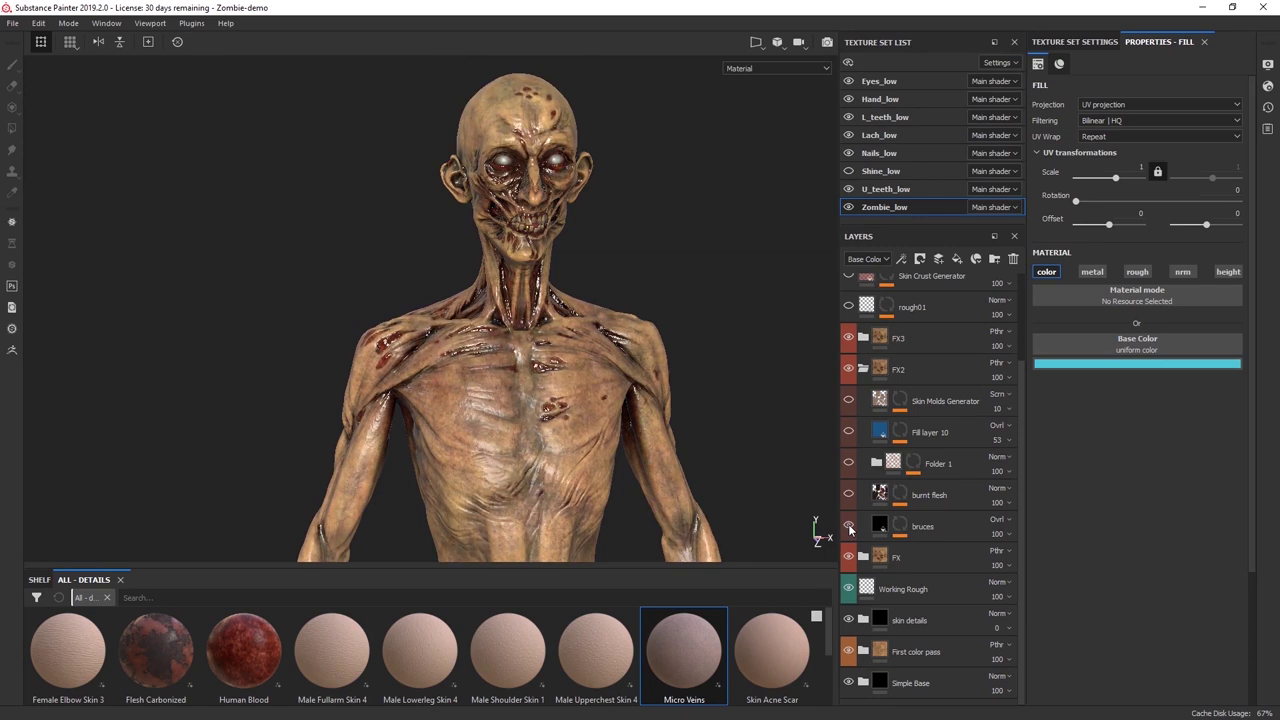
Check the bruces layer's fill color, hide its mask's blur and ratio effects, and inspect the Mask Editor generator settings.
left_click(940, 526)
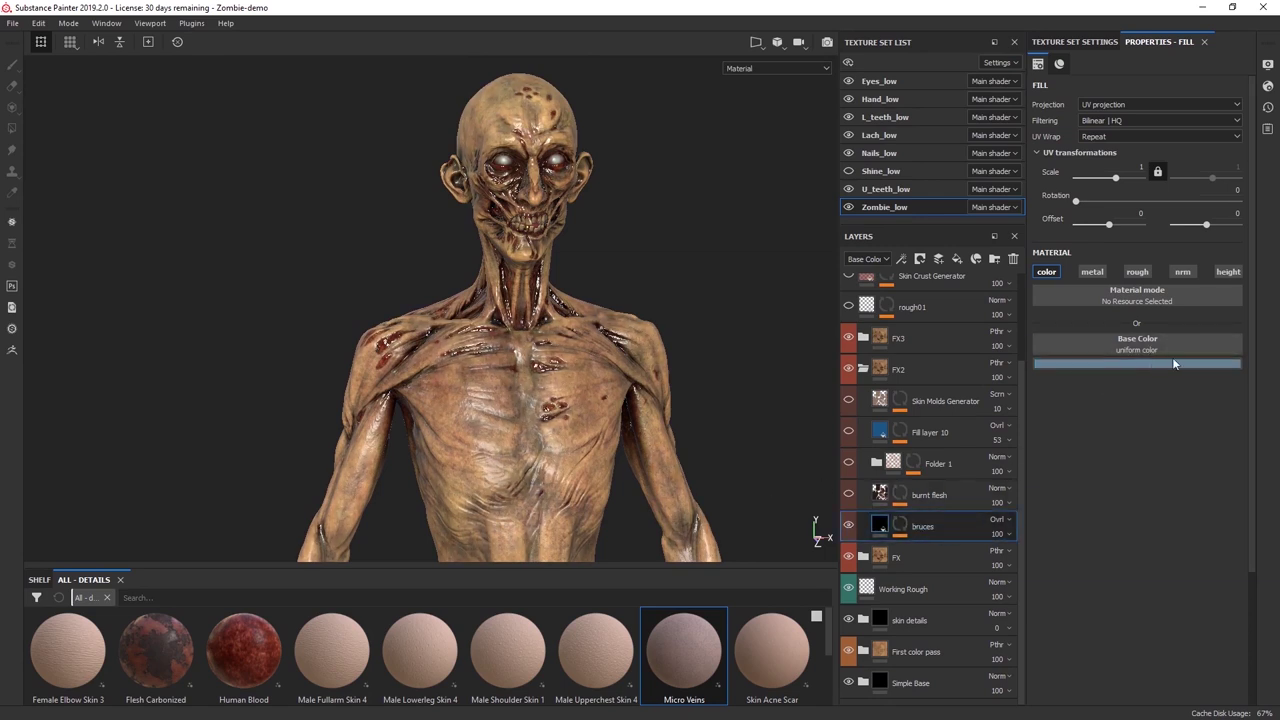
left_click(900, 527)
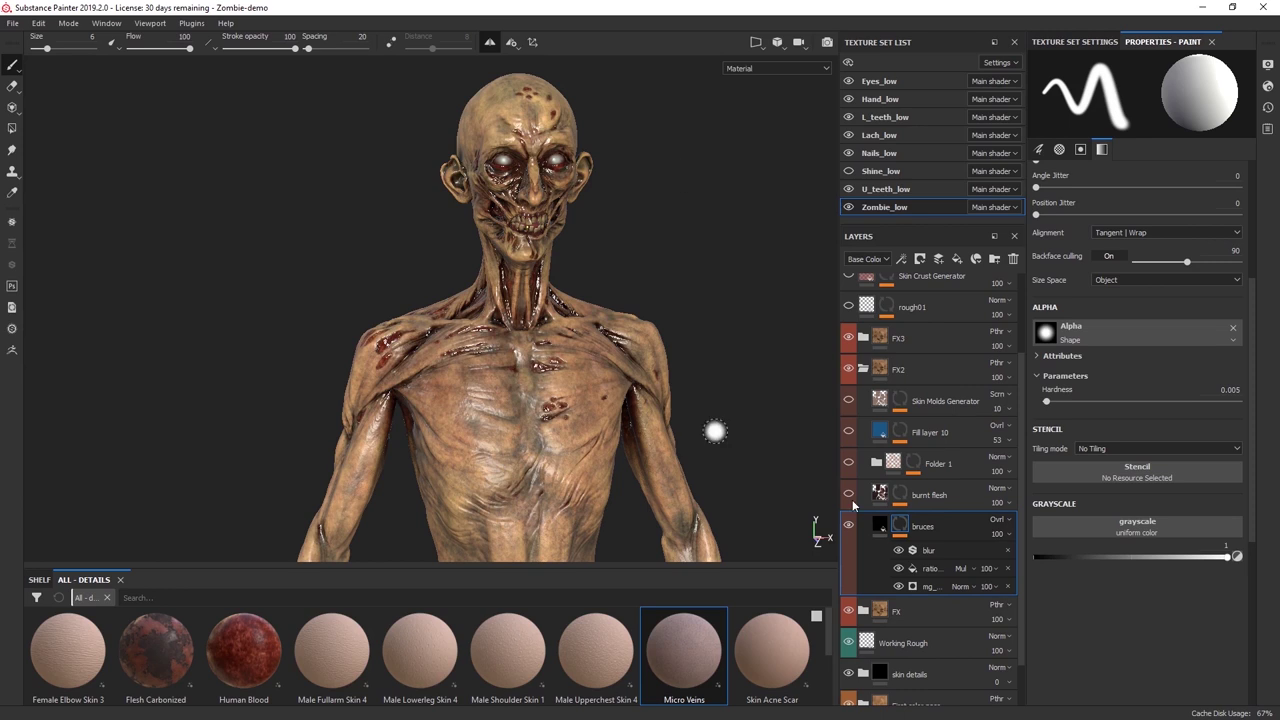
left_click(898, 551)
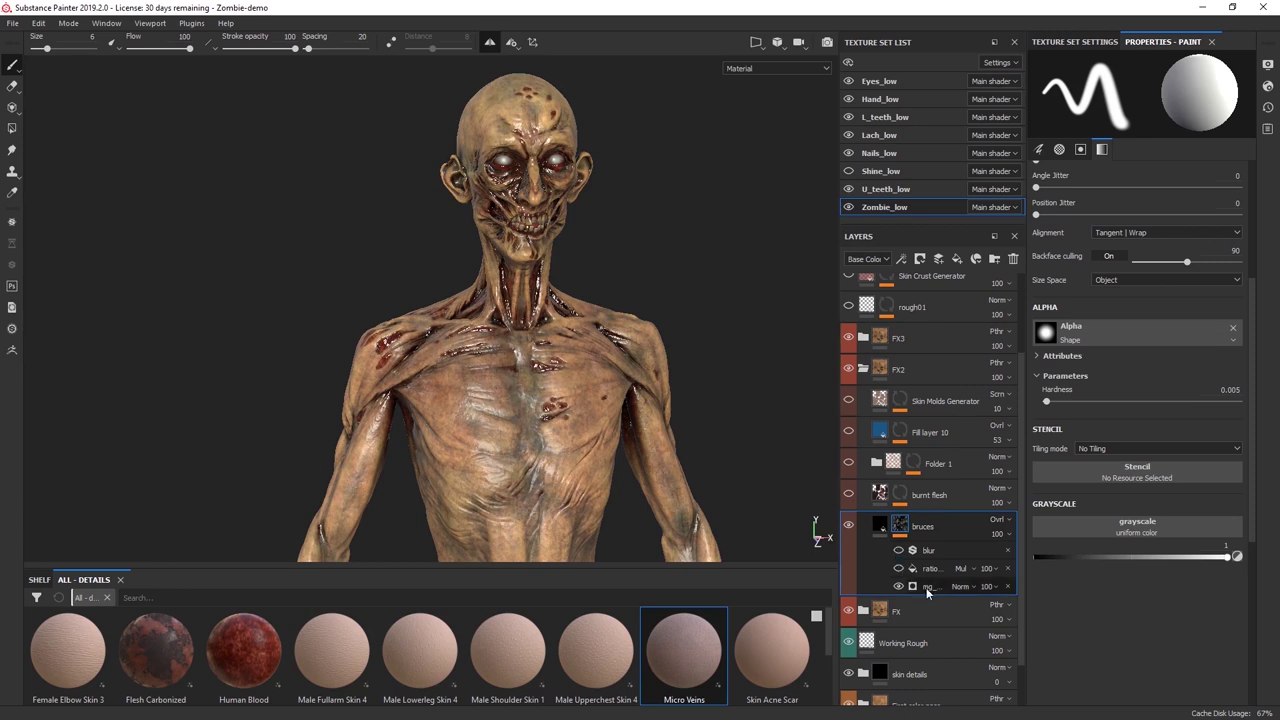
left_click(926, 587)
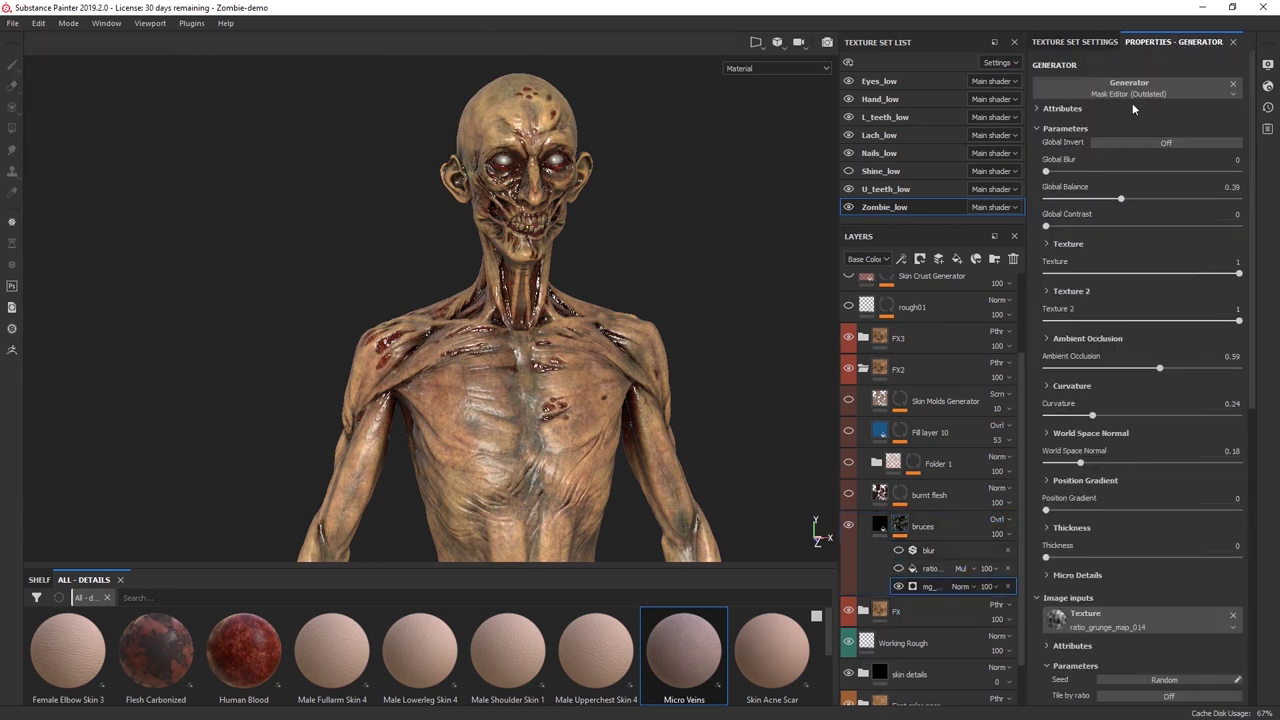
Show the ratio_bnw_spots_1 fill in the bruces mask and toggle it to compare how it breaks up the bruises.
left_click(960, 568)
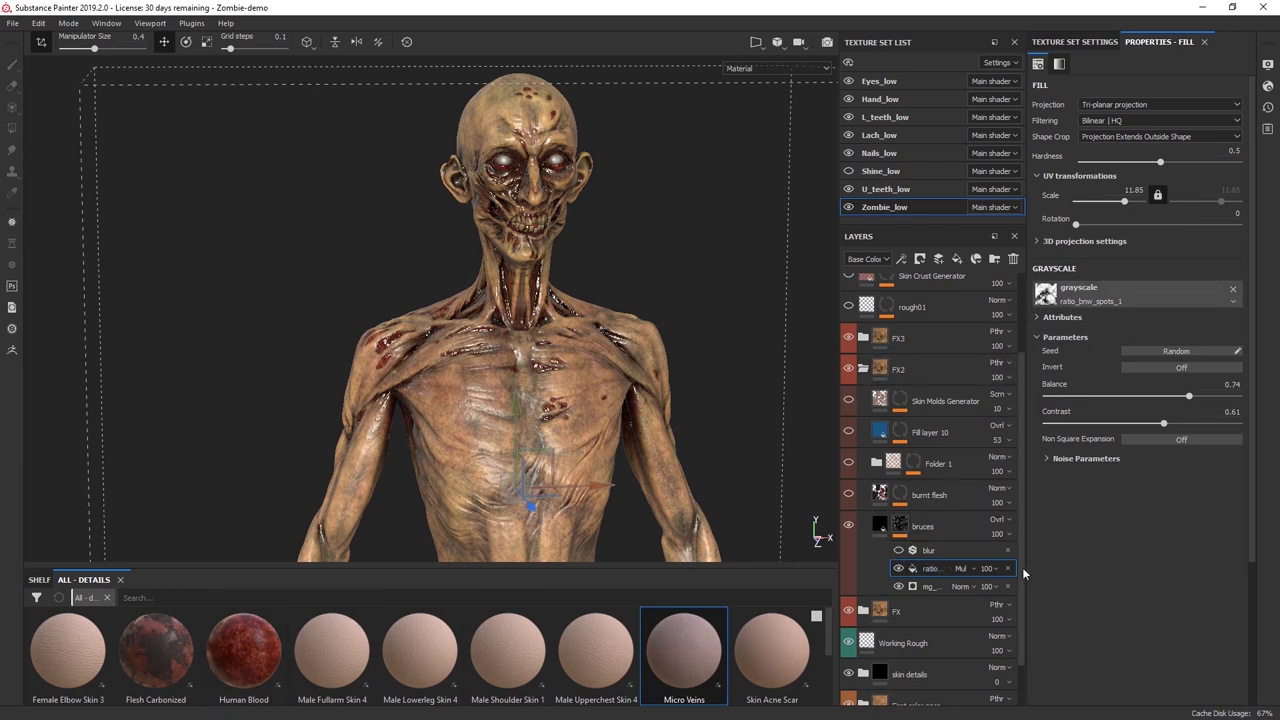
left_click(899, 569)
left_click(899, 569)
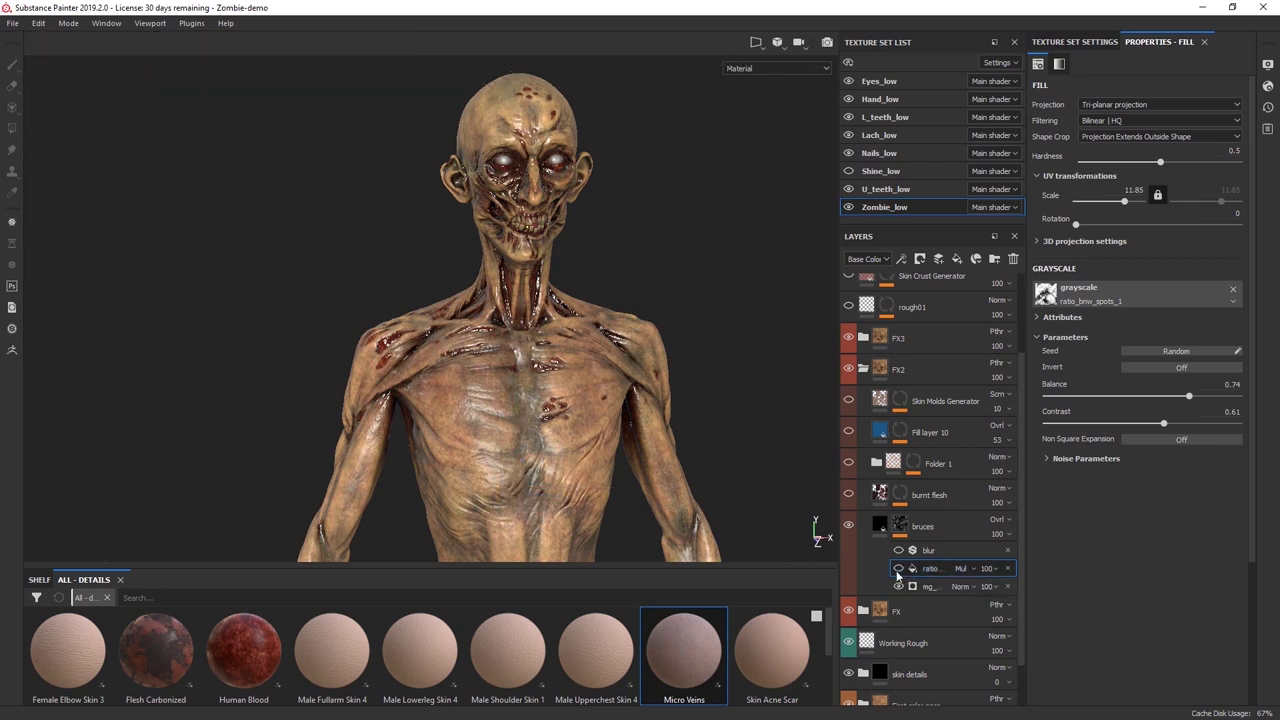
left_click(899, 569)
left_click(899, 569)
left_click(899, 569)
left_click(899, 569)
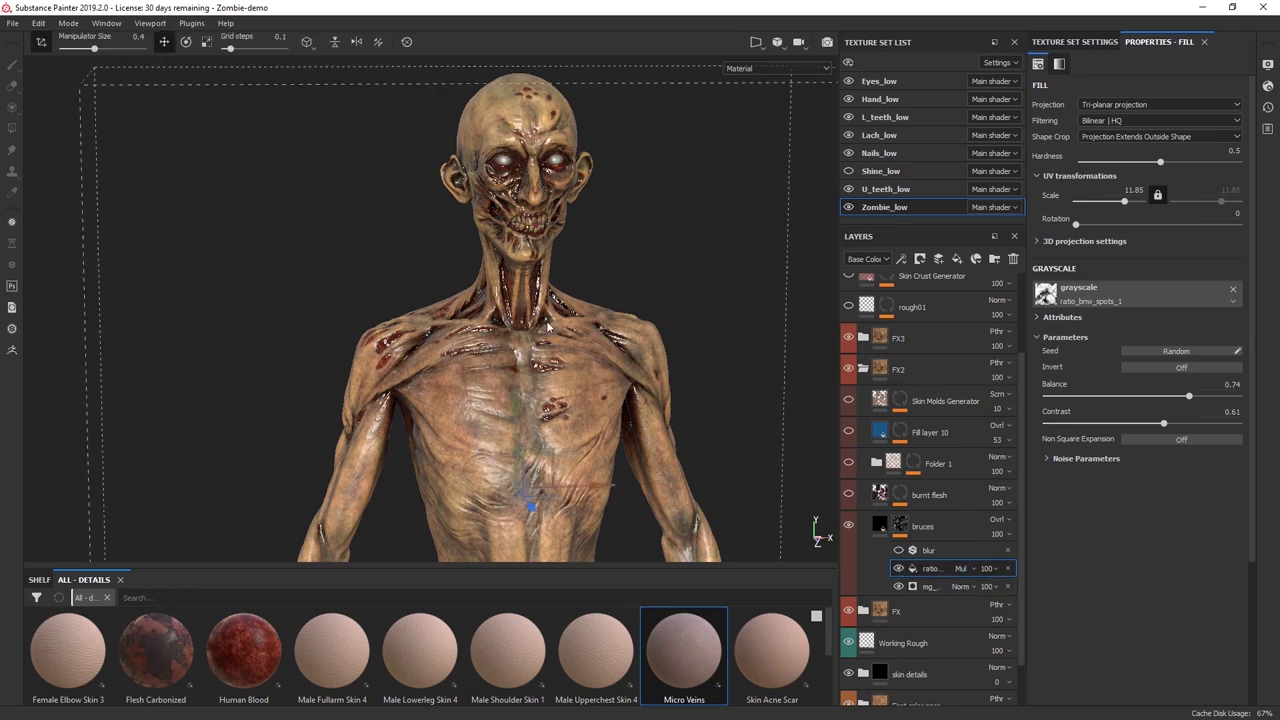
Show the blur effect in the bruces mask and examine the bruised chest up close under different lighting.
left_click_drag(651, 310, 590, 288, "alt")
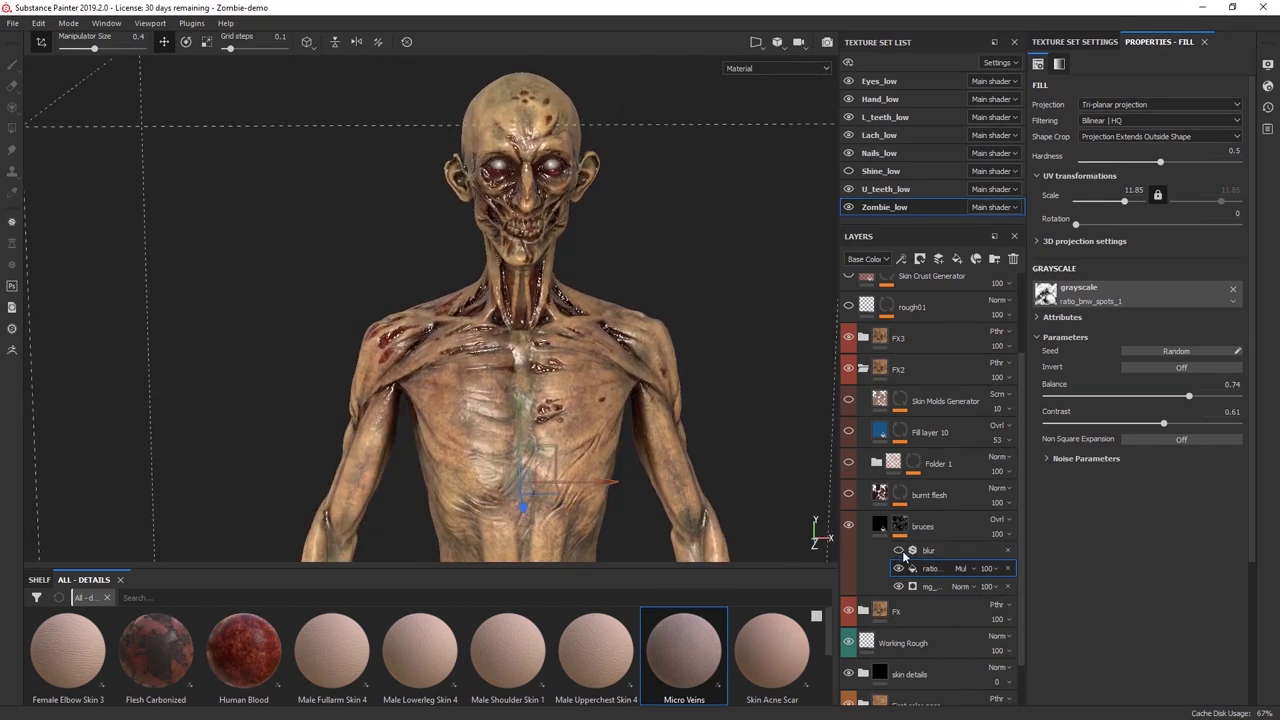
scroll(615, 496, "up", 5)
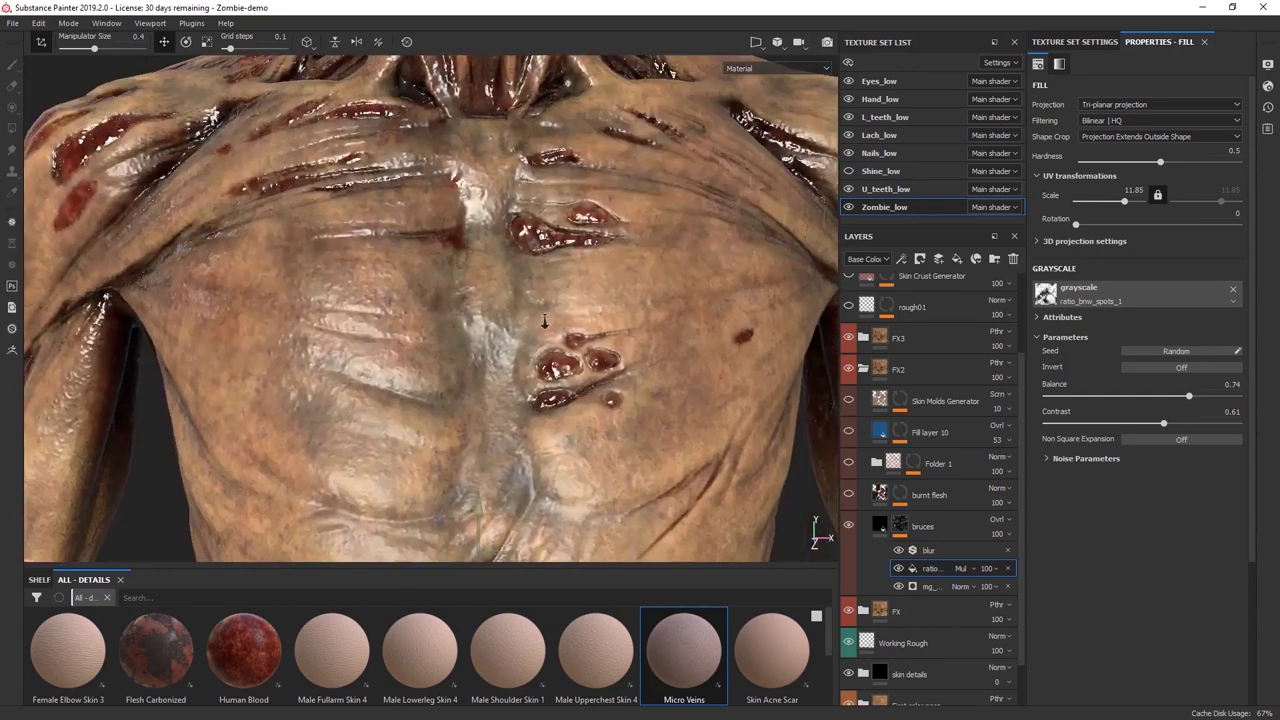
scroll(544, 321, "up", 5)
right_click_drag(678, 360, 729, 374, "shift")
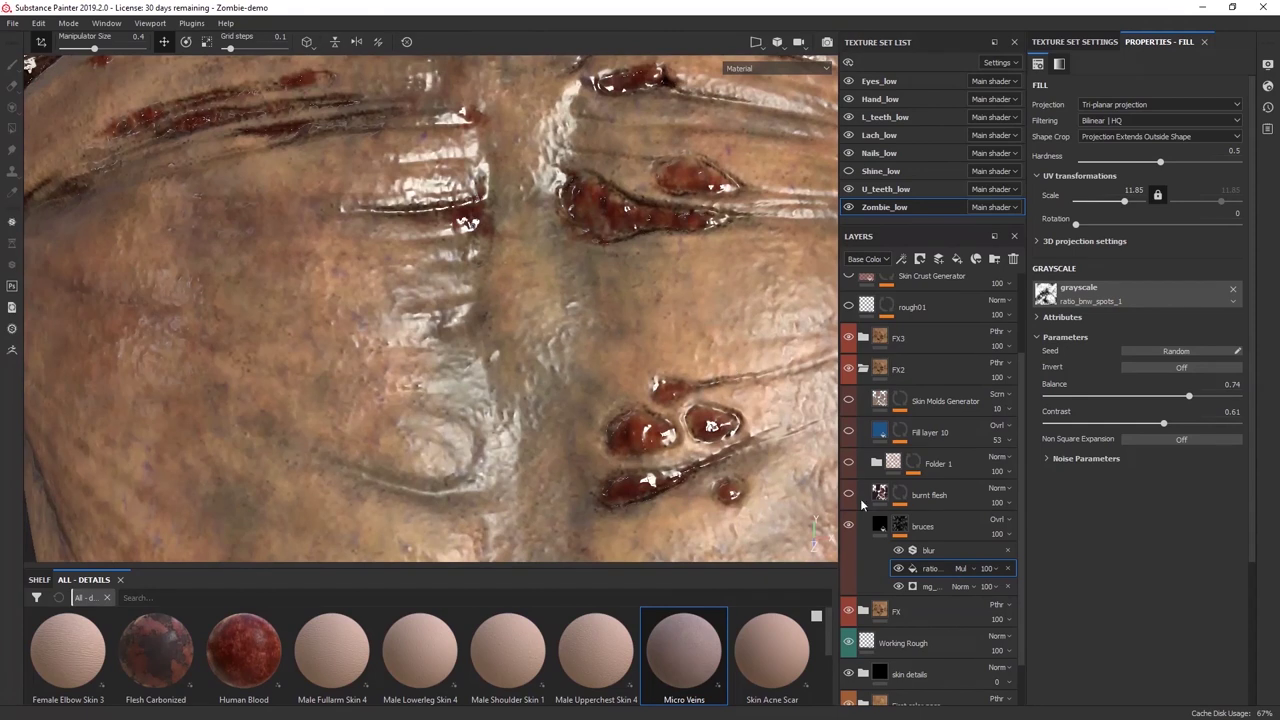
Set the Working Rough layer's roughness to 0.5578 and examine the chest surface.
left_click(936, 646)
left_click_drag(1134, 374, 1147, 374)
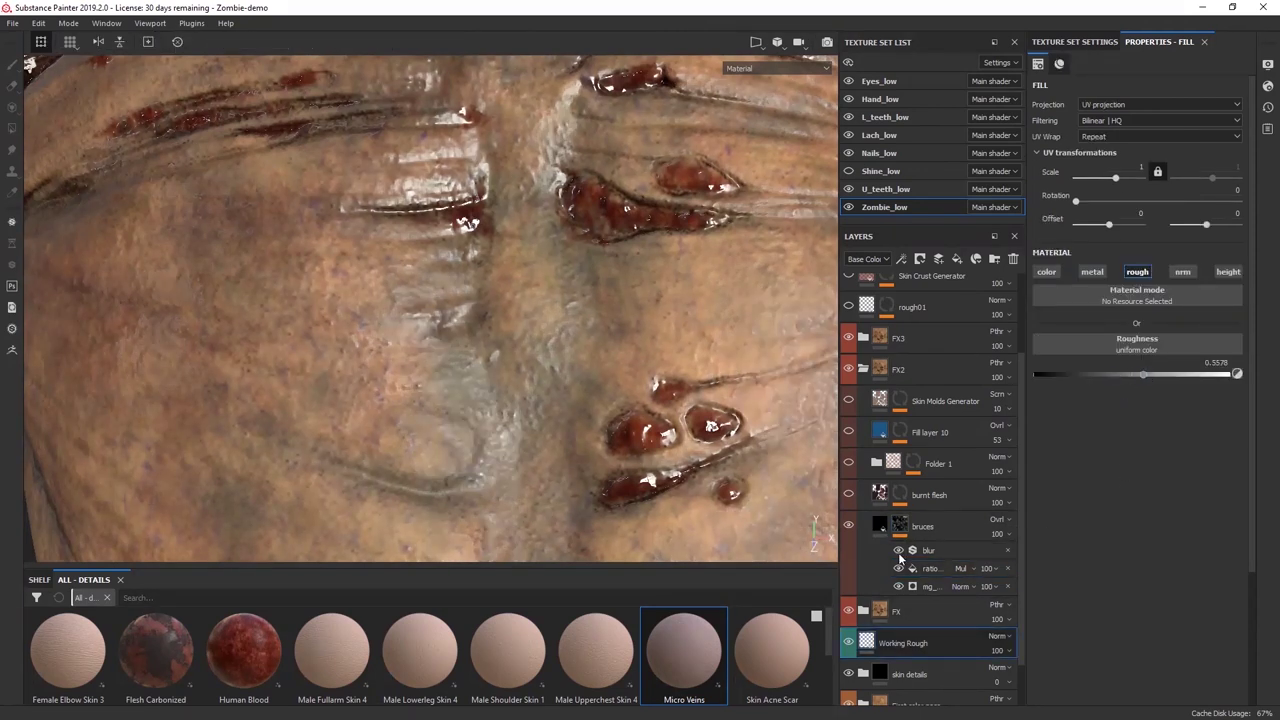
left_click_drag(554, 423, 622, 370, "alt")
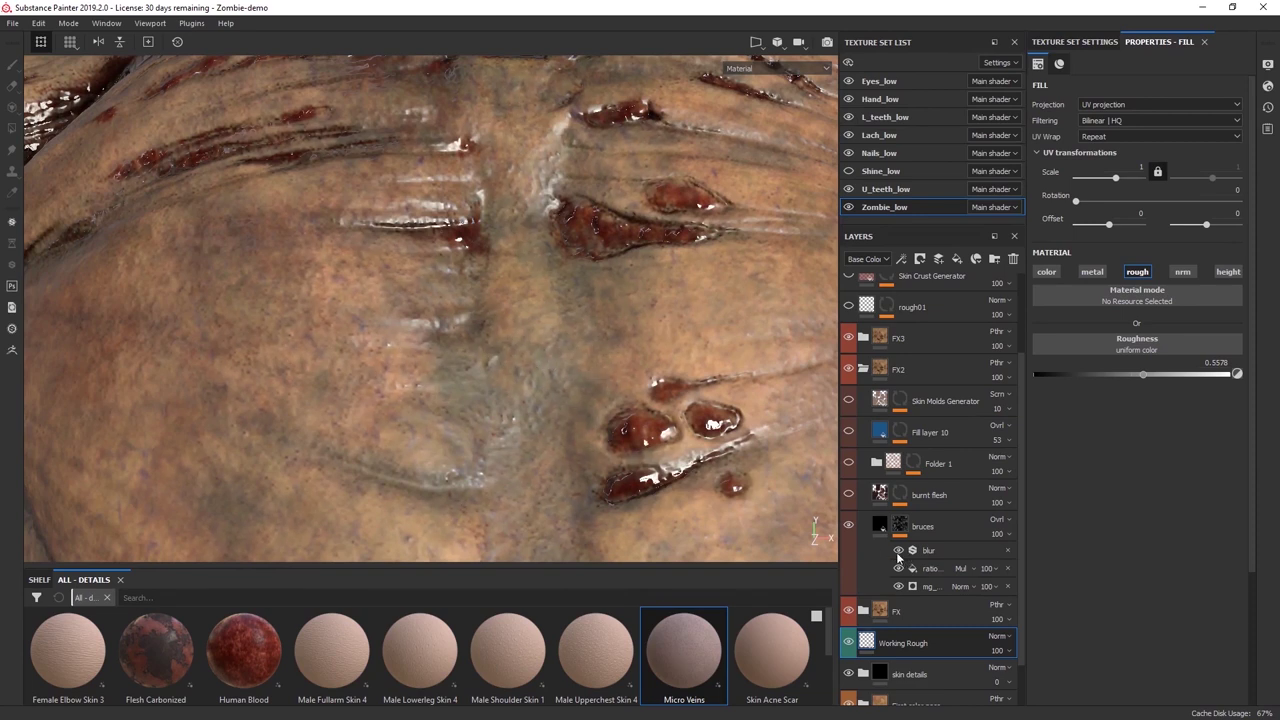
right_click_drag(510, 160, 672, 436, "alt")
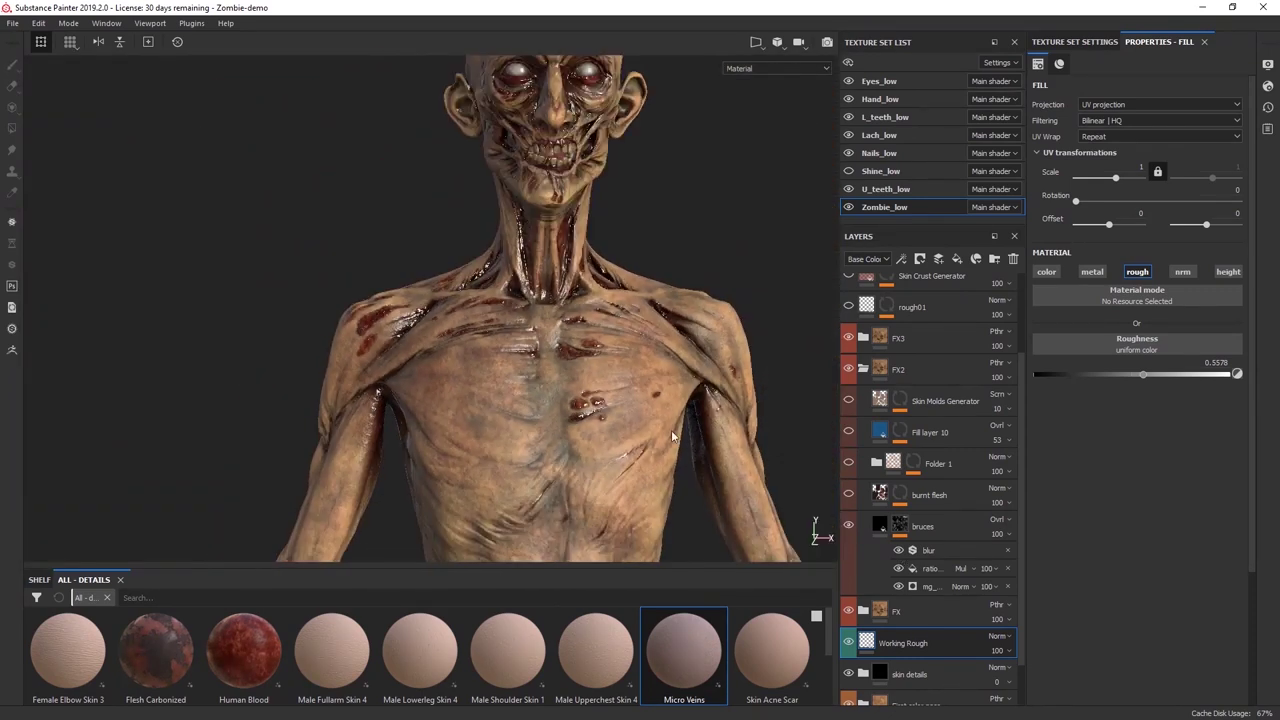
Toggle the bruces layer to compare the whole upper body, and return to its fill settings.
left_click(854, 527)
left_click(854, 527)
left_click(854, 527)
left_click_drag(651, 492, 722, 472, "alt")
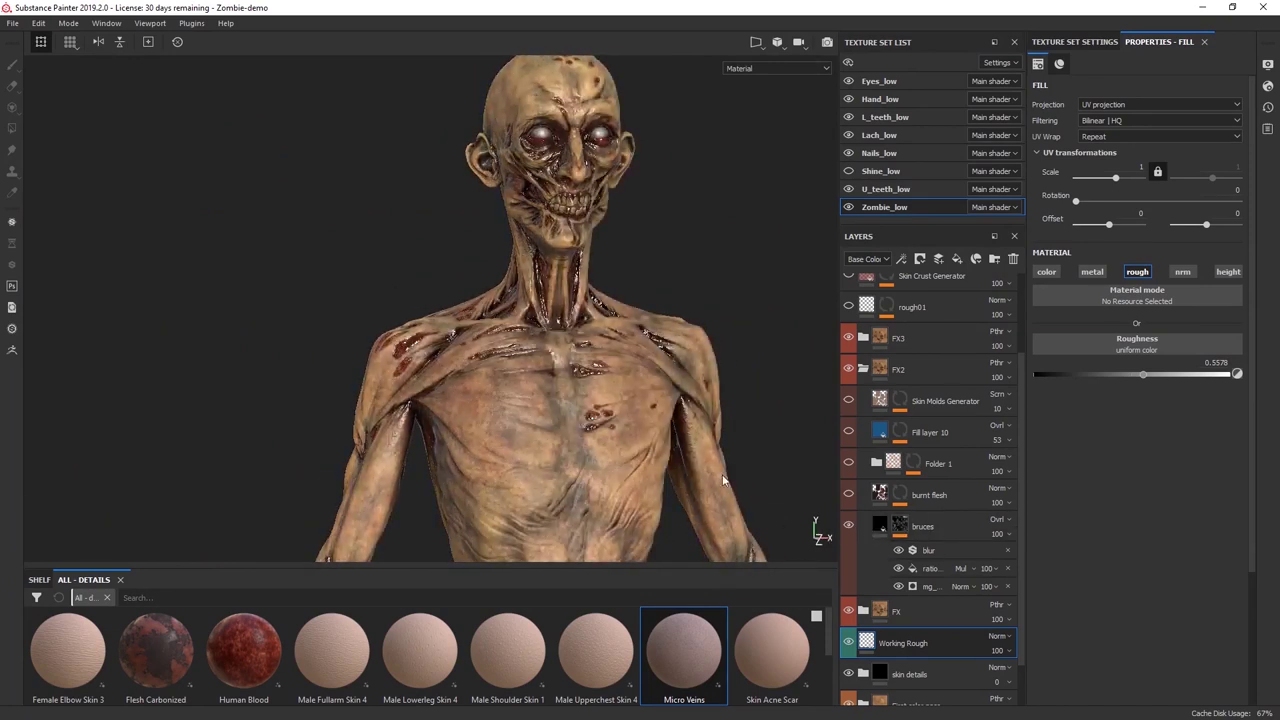
mouse_move(601, 387)
left_mouse_down("alt")
mouse_move(590, 389)
mouse_move(602, 391)
left_mouse_up("alt")
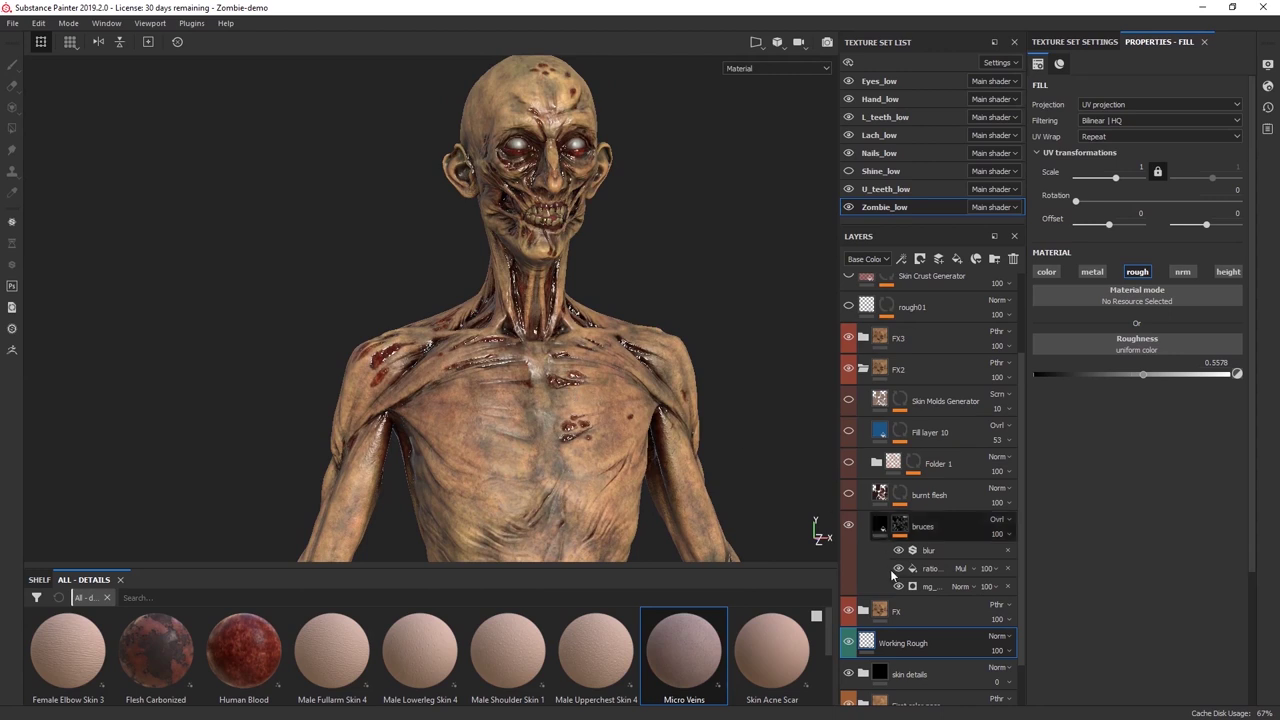
left_click(880, 525)
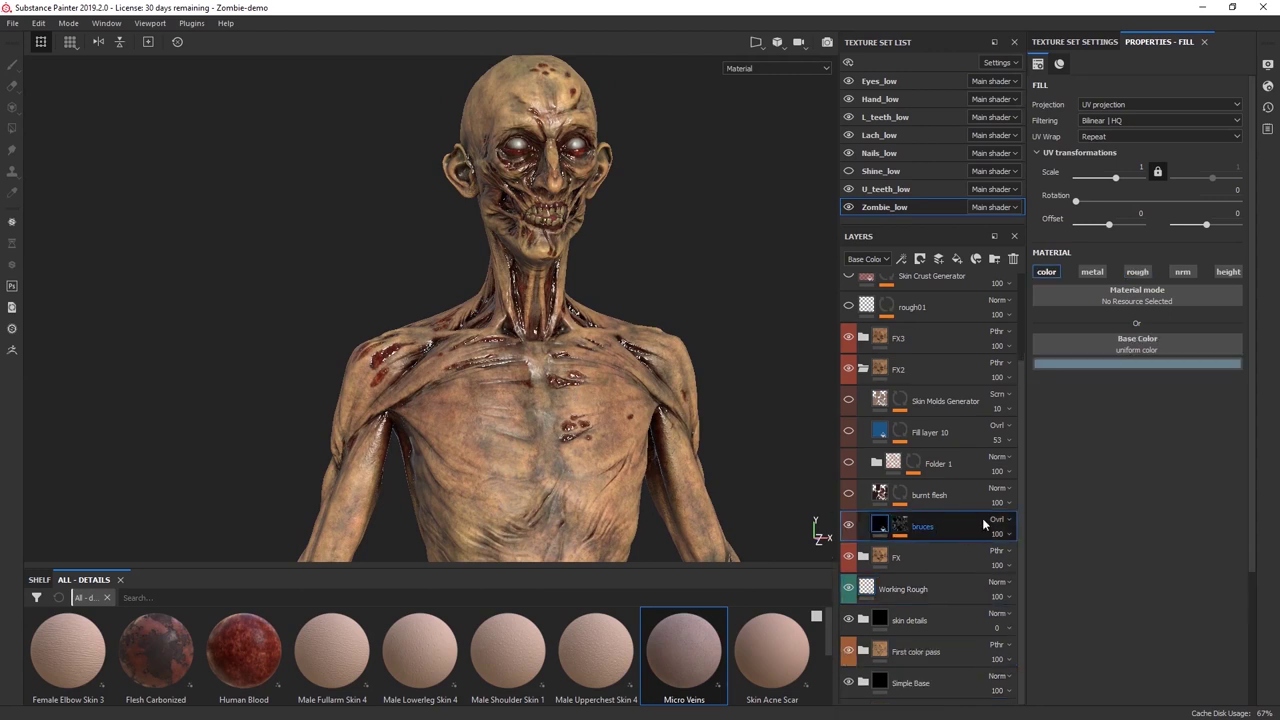
Show the burnt flesh layer in FX2 and toggle it to compare the charred skin on the torso and arms.
left_click(849, 495)
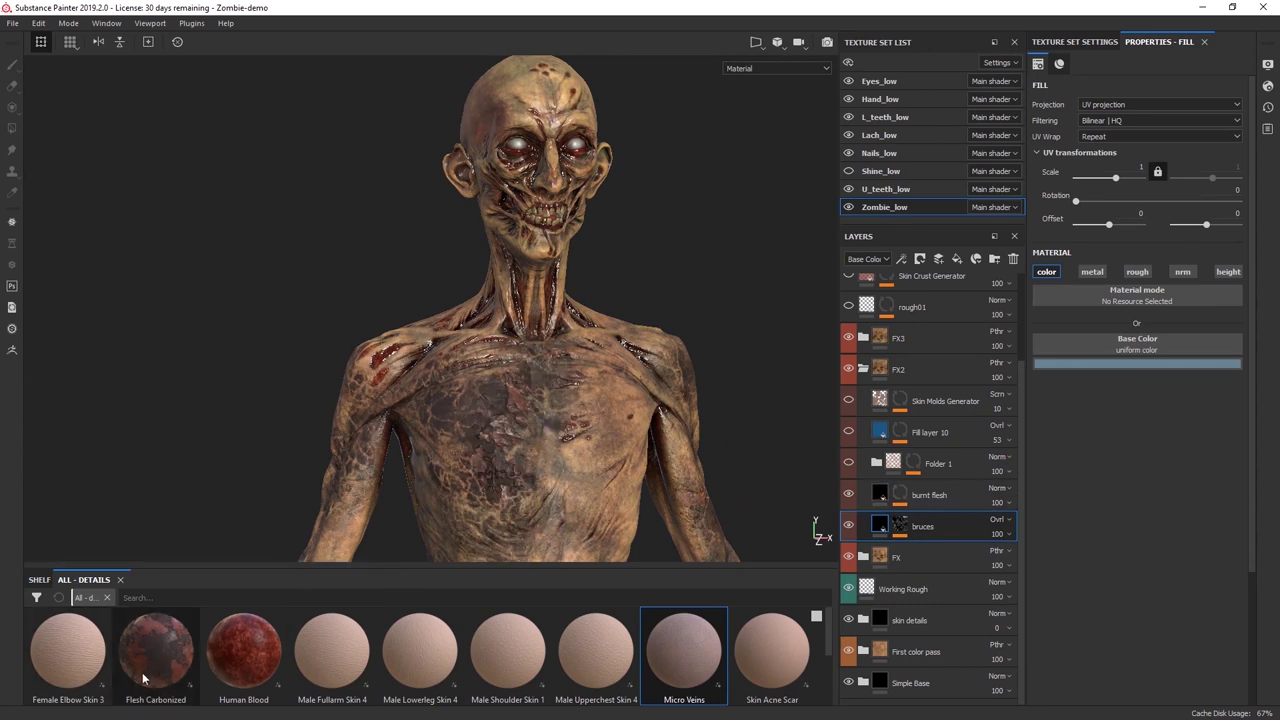
left_click(848, 495)
left_click(848, 495)
left_click(848, 495)
left_click(848, 495)
scroll(600, 315, "down", 3)
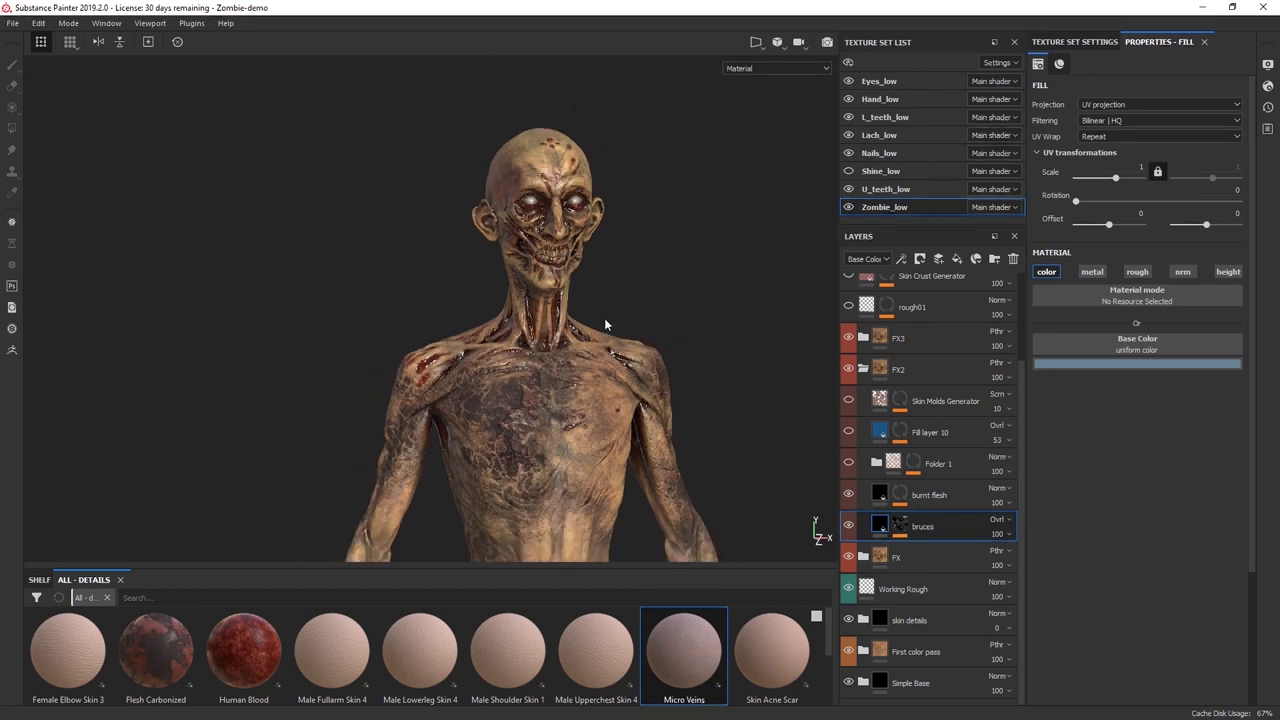
mouse_move(591, 298)
left_mouse_down("alt")
mouse_move(571, 308)
mouse_move(585, 322)
left_mouse_up("alt")
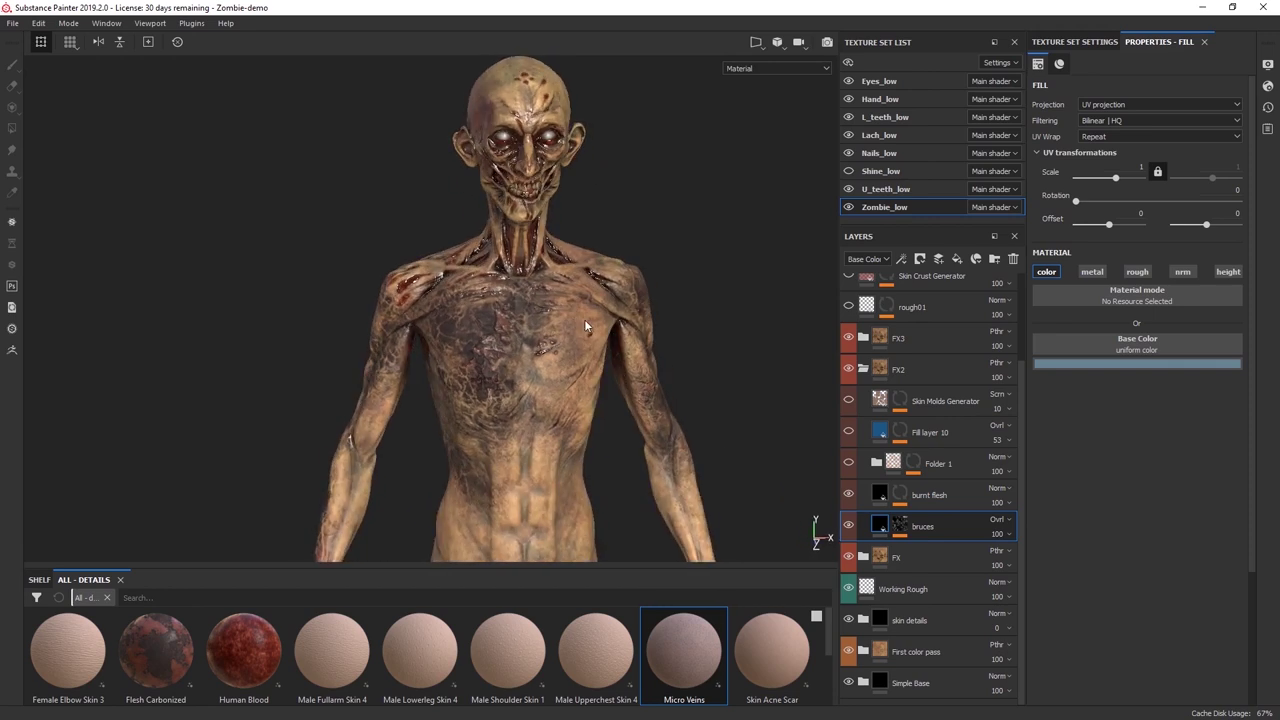
Toggle the bruces and burnt flesh layers one after the other to compare their separate contributions.
left_click(848, 526)
left_click(848, 526)
left_click(848, 495)
left_click(848, 495)
Inspect the burnt flesh layer's skin_flesh_carbonized material, including its technical parameters, and examine the result on the chest.
left_click(881, 497)
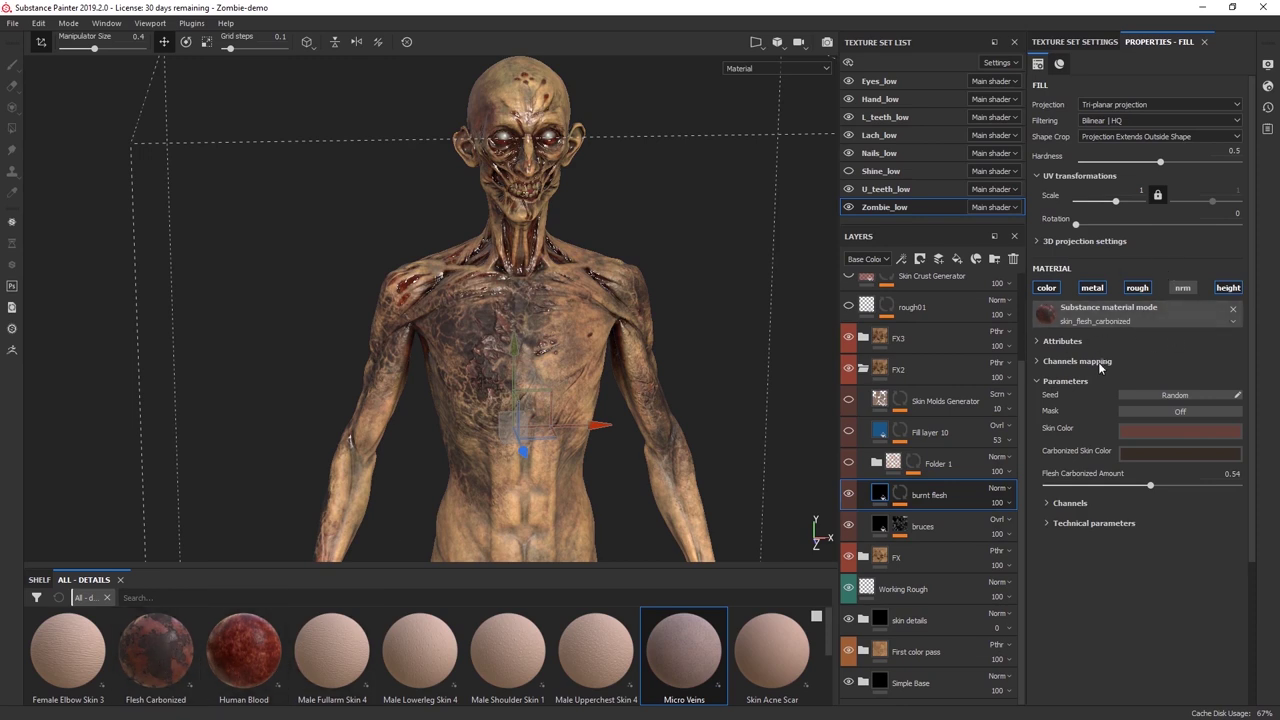
left_click(1089, 522)
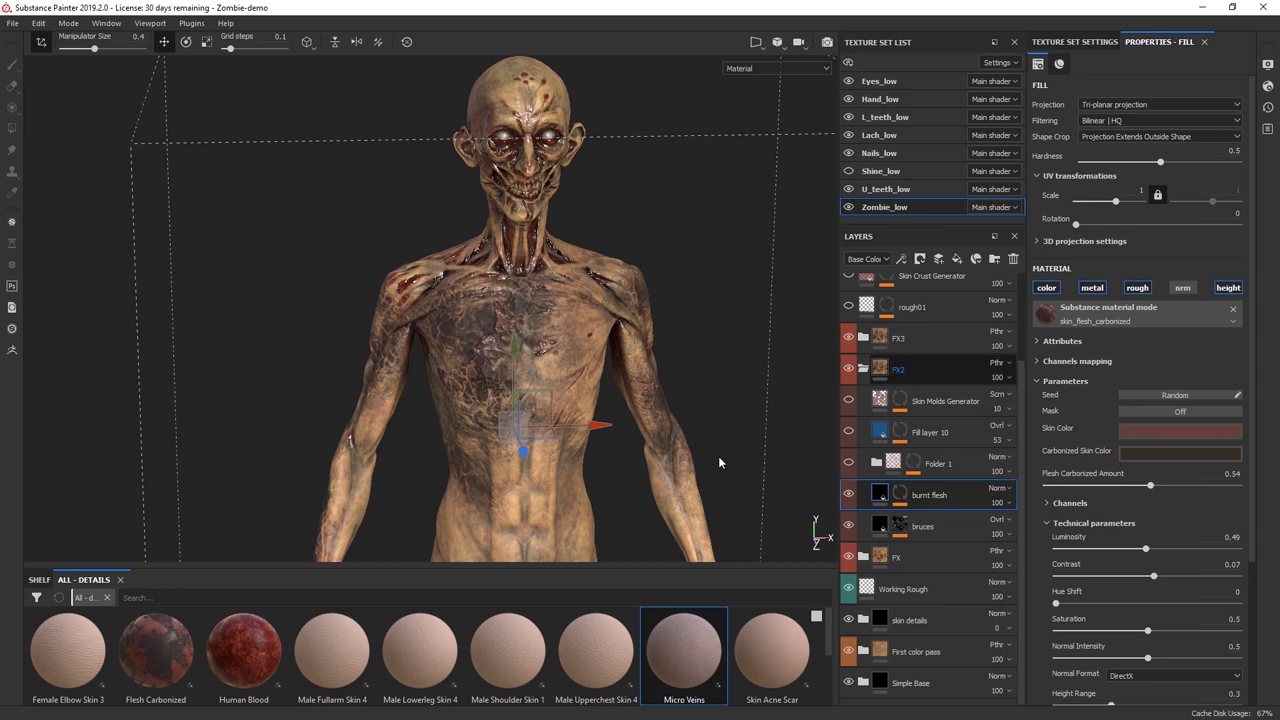
left_click(485, 275)
scroll(724, 410, "up", 5)
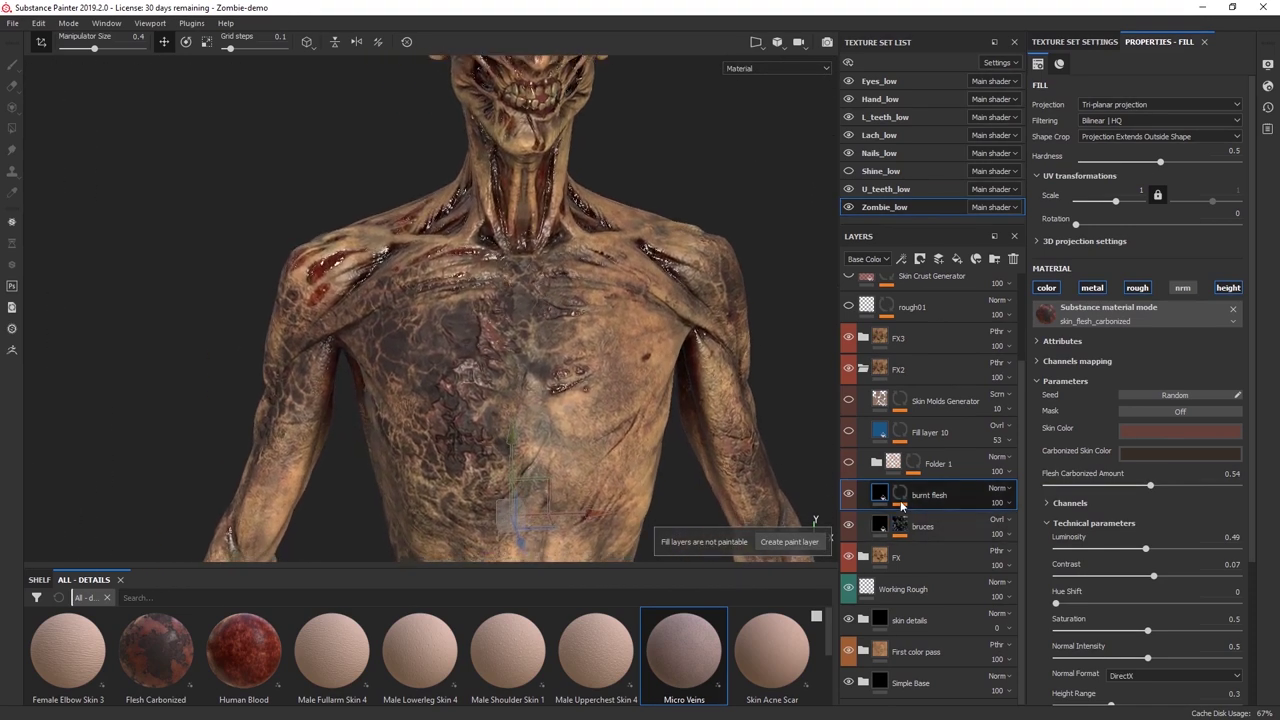
Hide the upper Paint, sharpen and warp effects in the burnt flesh mask and toggle the base Paint effect for comparison.
left_click(900, 500)
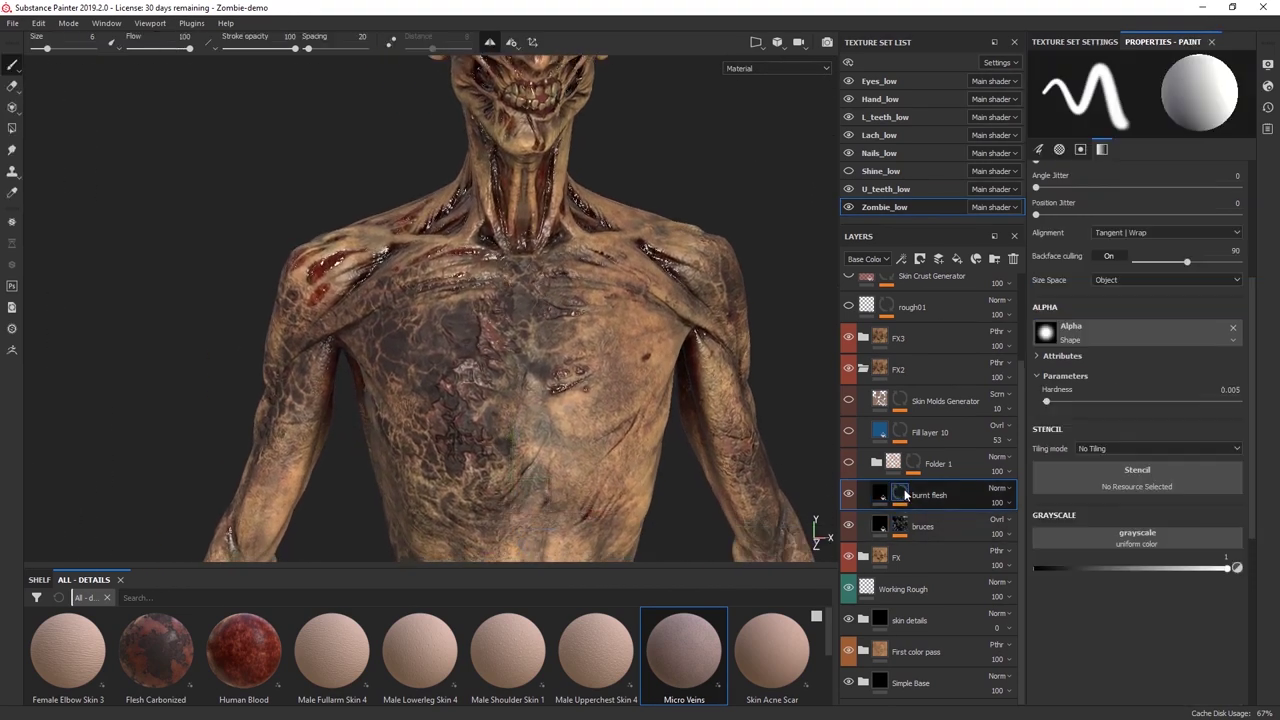
left_click(898, 537)
left_click(898, 555)
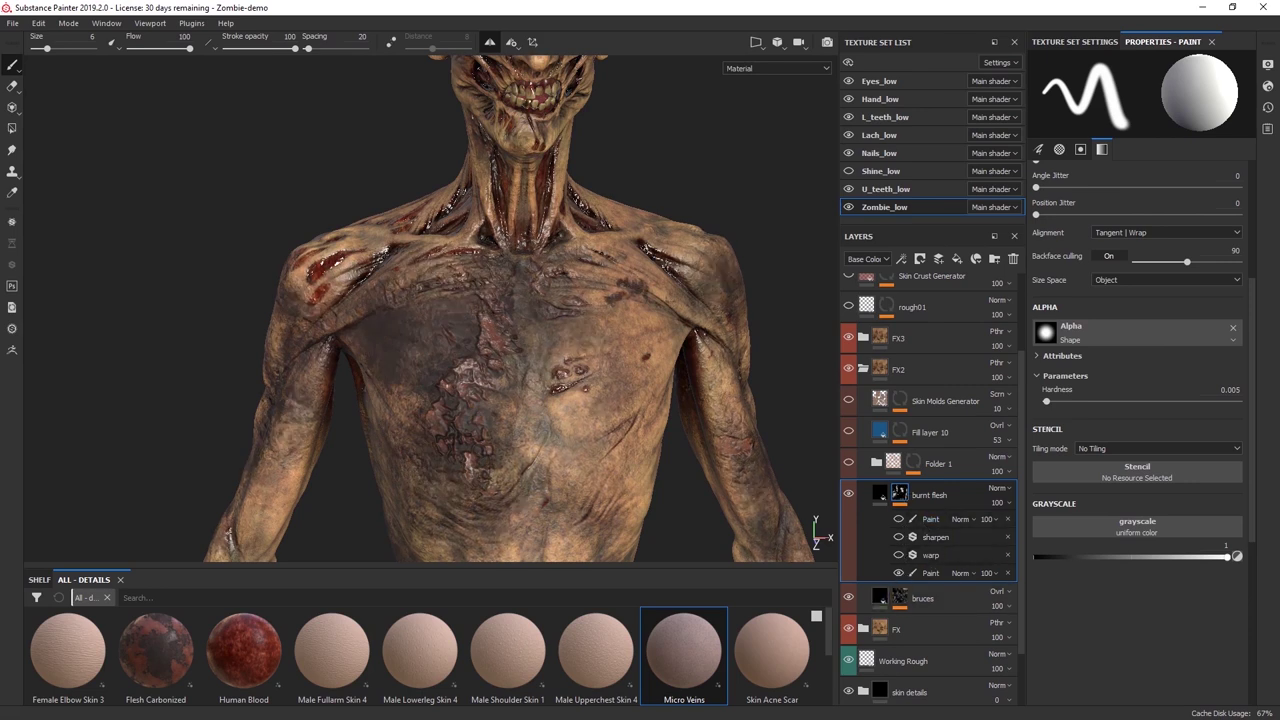
left_click(898, 574)
left_click(898, 574)
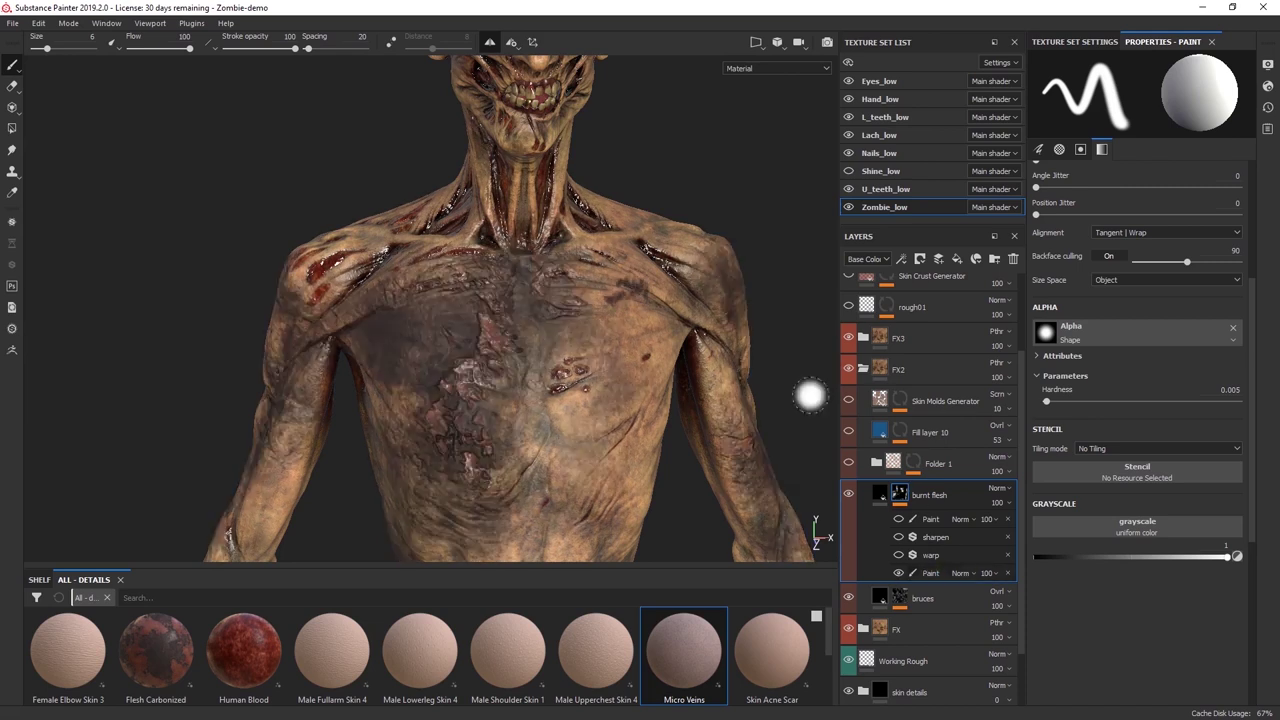
Examine the burnt flesh layer with only its base Paint mask effect on the zombie's chest, shoulders and arms from several angles.
left_click_drag(471, 406, 508, 271, "alt")
right_click_drag(618, 427, 640, 251, "alt")
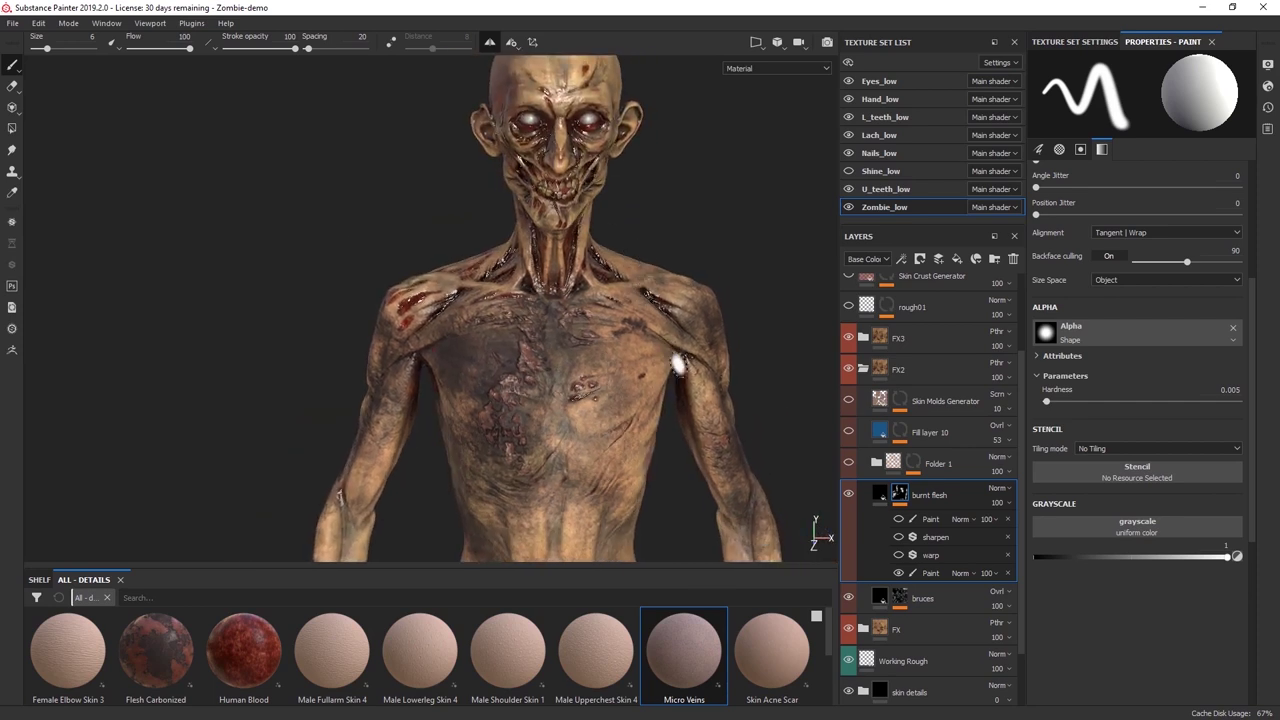
right_click_drag(692, 380, 657, 277, "alt")
left_click_drag(657, 277, 658, 298, "alt")
middle_click_drag(700, 306, 688, 327, "alt")
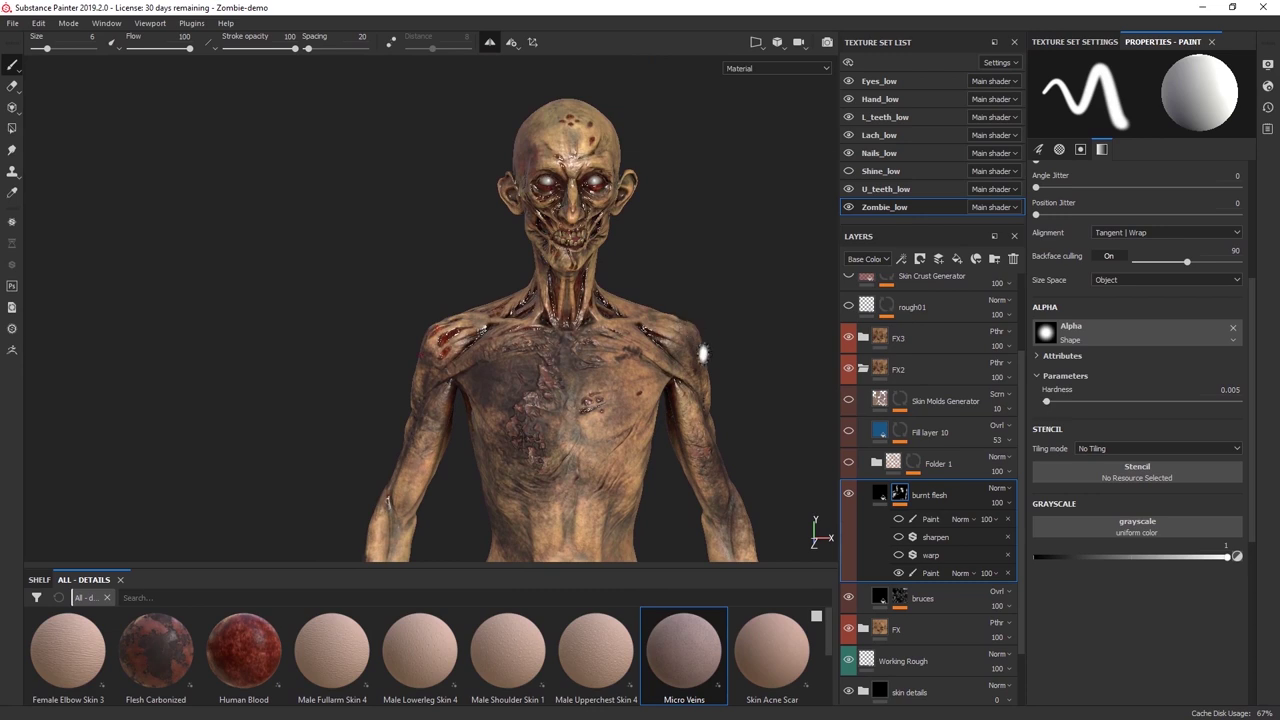
mouse_move(581, 395)
left_mouse_down("alt")
mouse_move(657, 363)
mouse_move(665, 344)
mouse_move(630, 352)
left_mouse_up("alt")
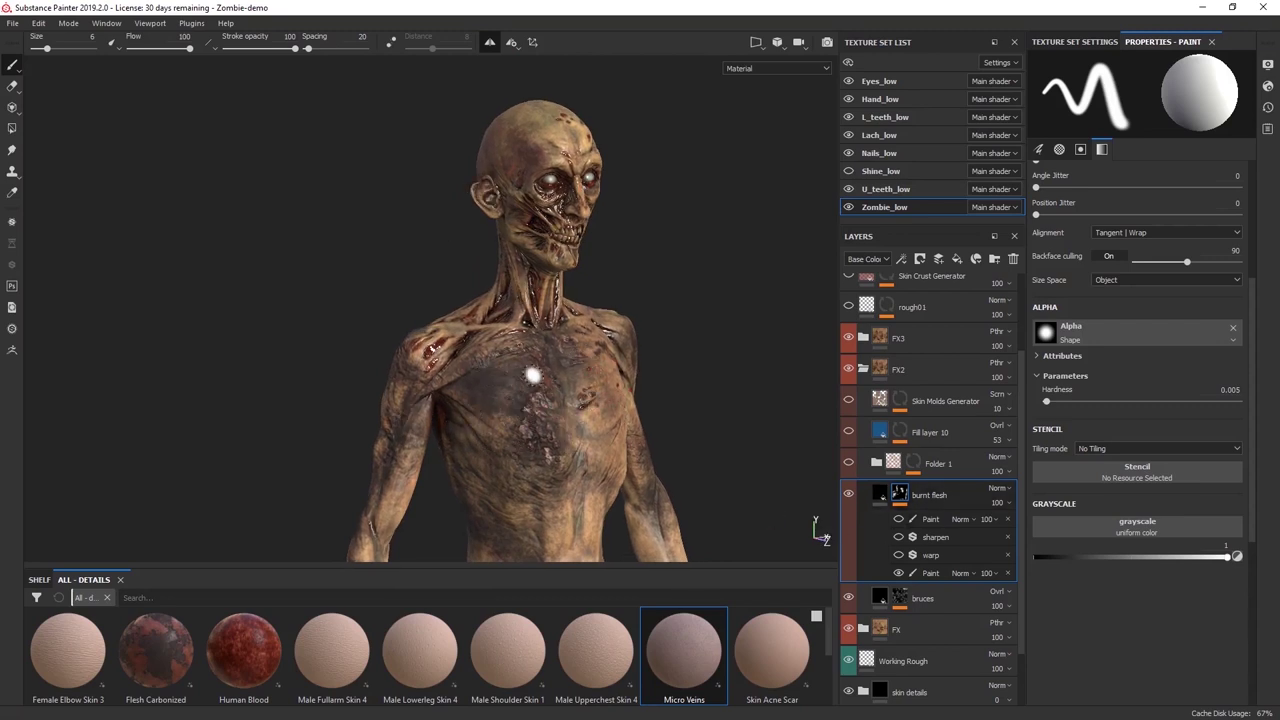
mouse_move(657, 366)
left_mouse_down("alt")
mouse_move(454, 286)
mouse_move(496, 289)
mouse_move(623, 369)
left_mouse_up("alt")
middle_click_drag(620, 398, 580, 314, "alt")
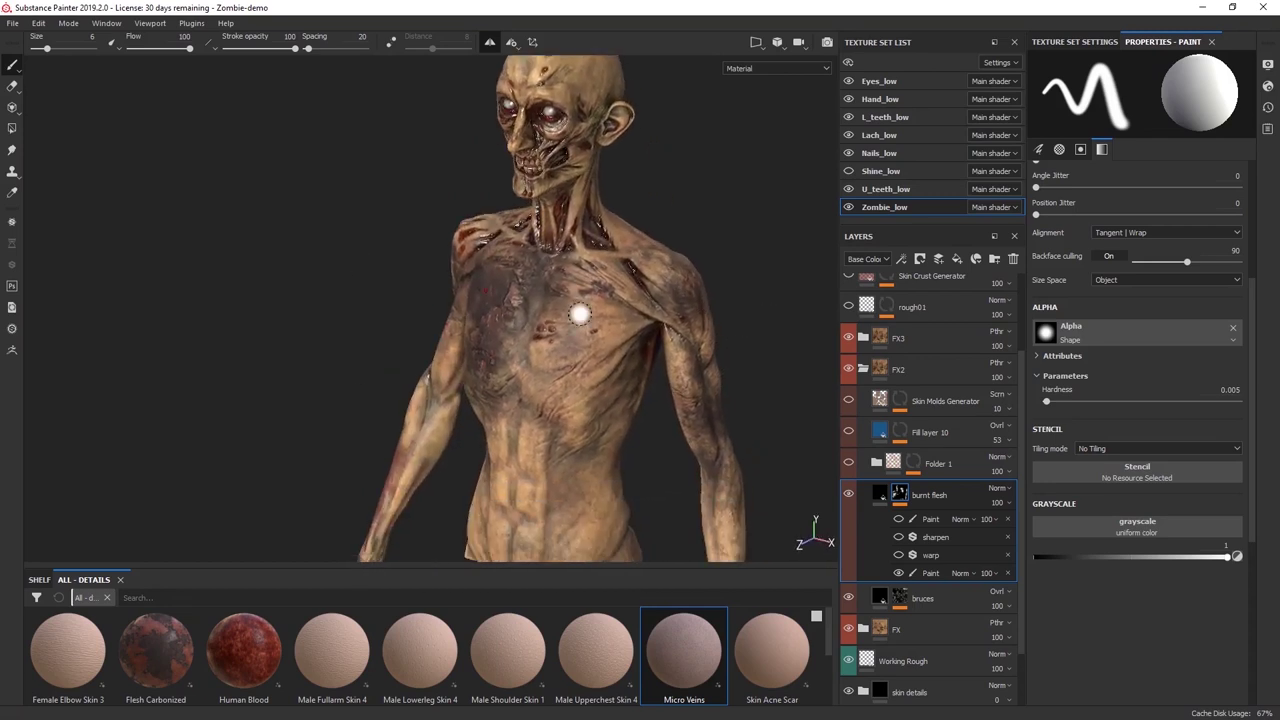
middle_click_drag(414, 320, 413, 406, "alt")
left_click_drag(444, 345, 715, 326, "alt")
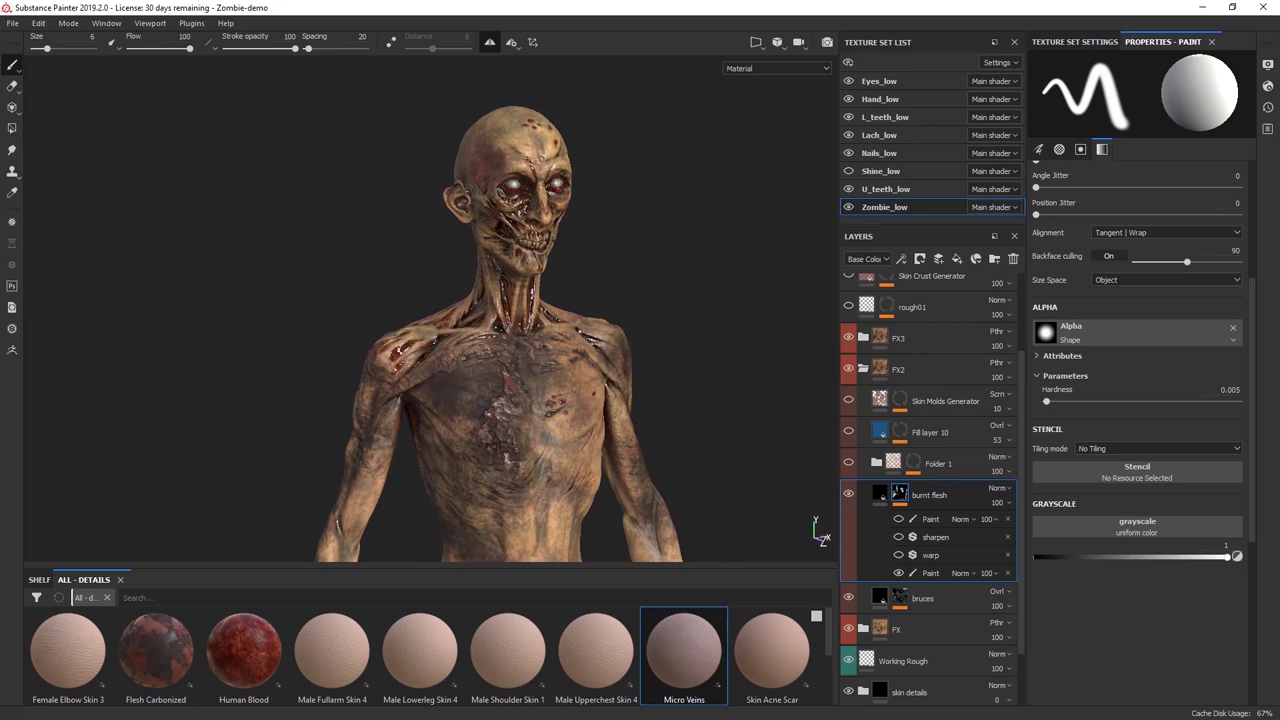
middle_click_drag(578, 336, 573, 328, "alt")
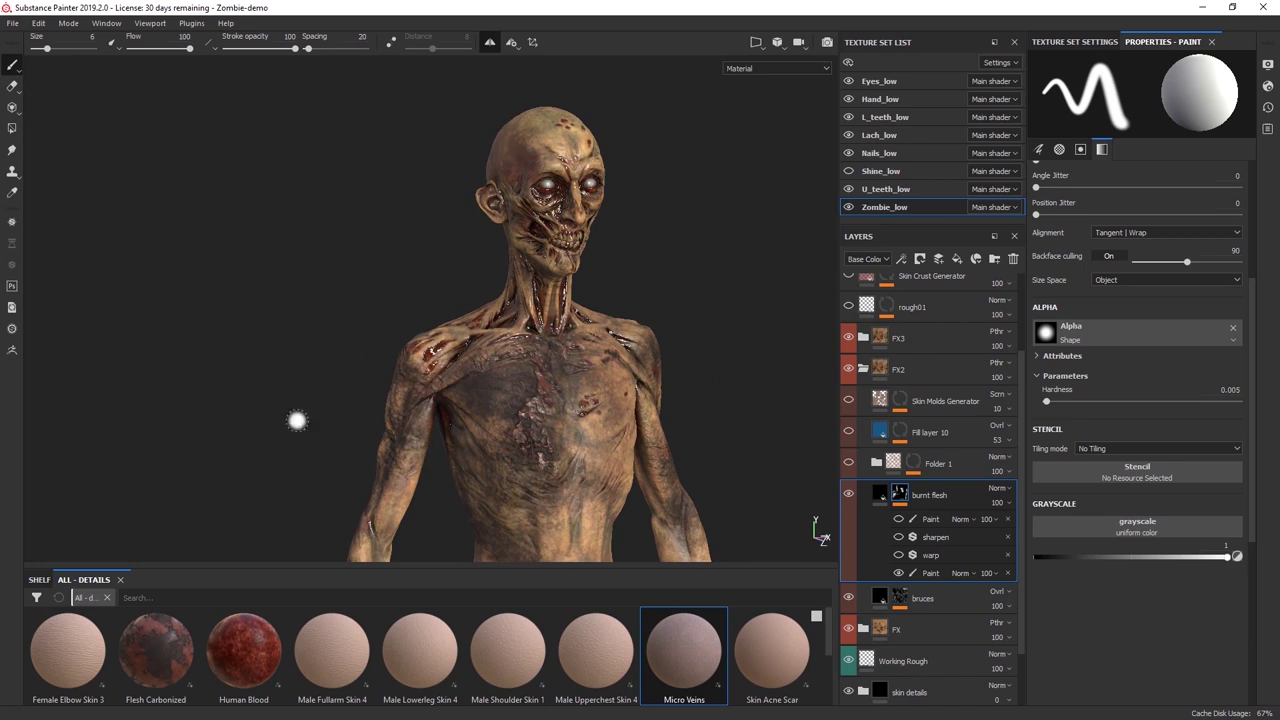
left_click_drag(652, 422, 437, 383, "alt")
right_click_drag(437, 383, 700, 495, "alt")
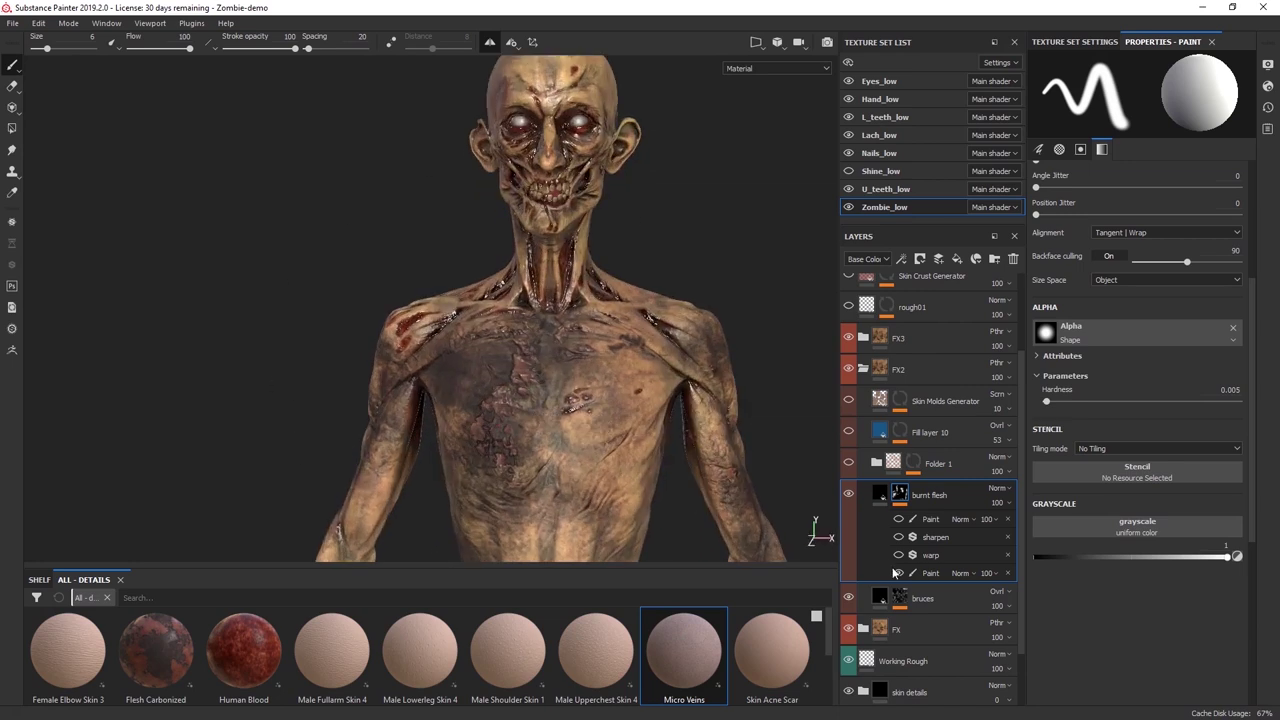
left_click_drag(611, 457, 586, 400, "alt")
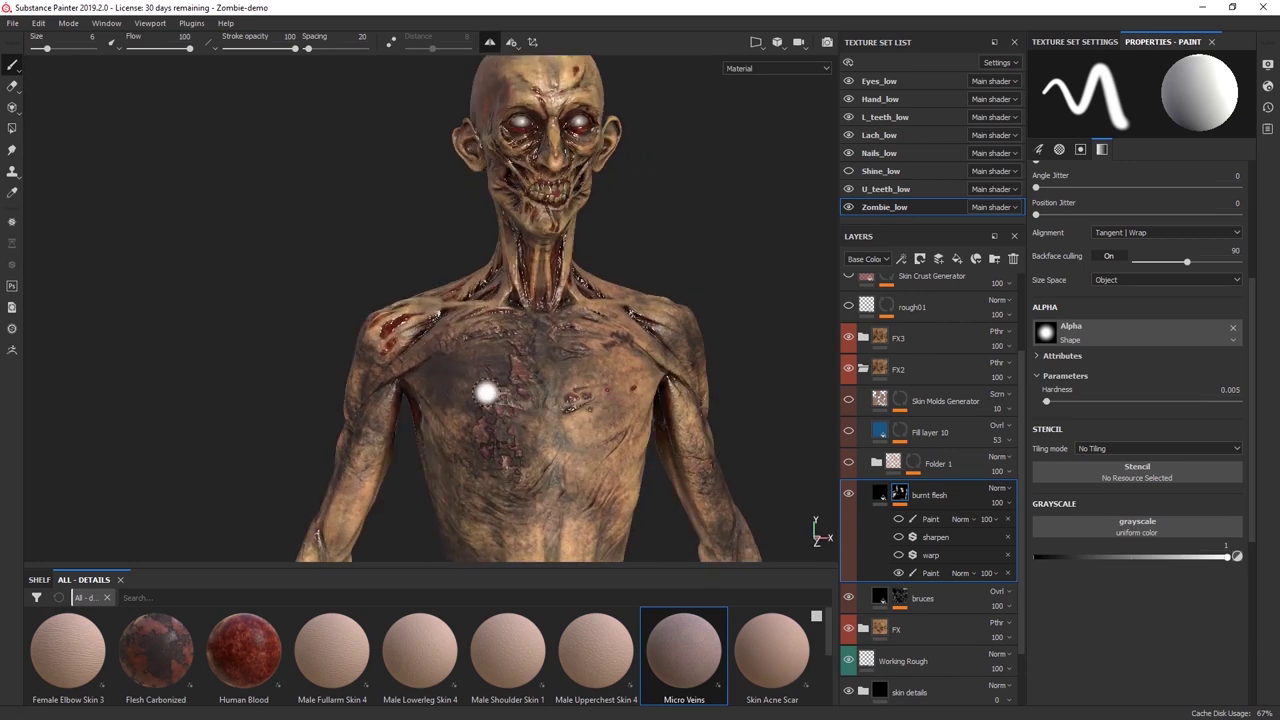
Show the warp and sharpen effects in the burnt flesh mask while checking the charred area on the chest.
left_click_drag(486, 389, 438, 313, "alt")
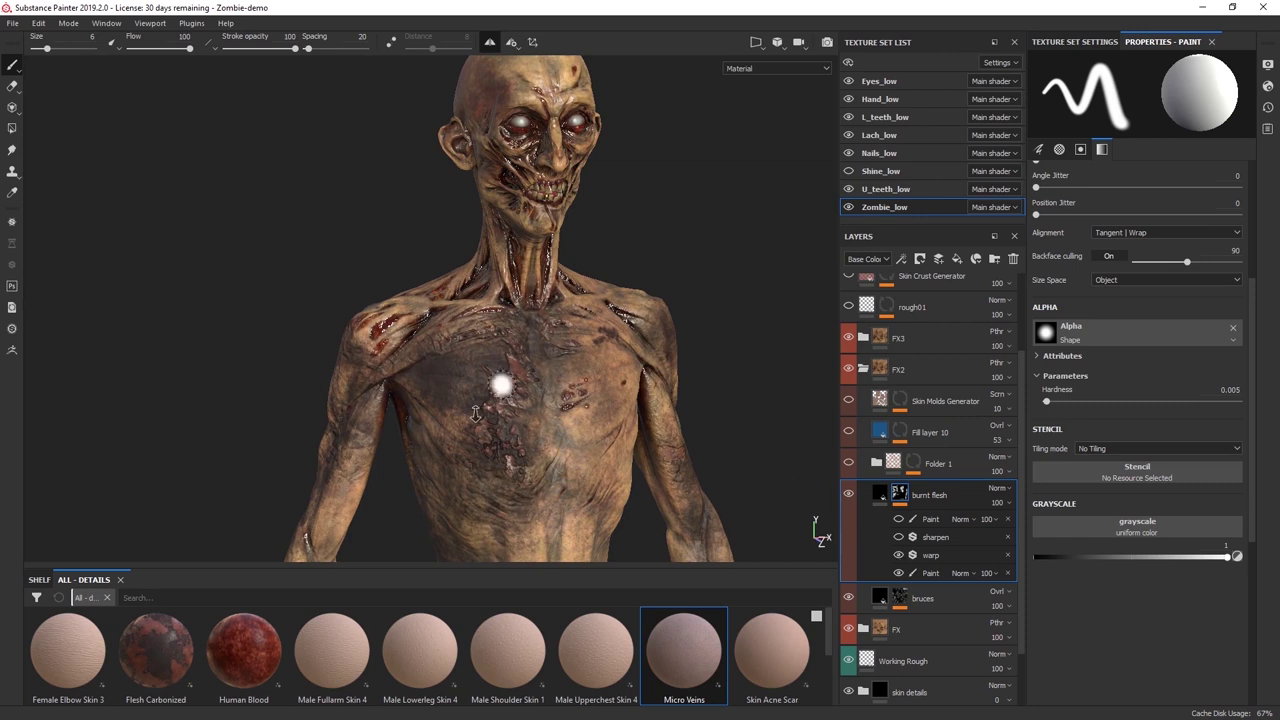
scroll(514, 400, "up", 4)
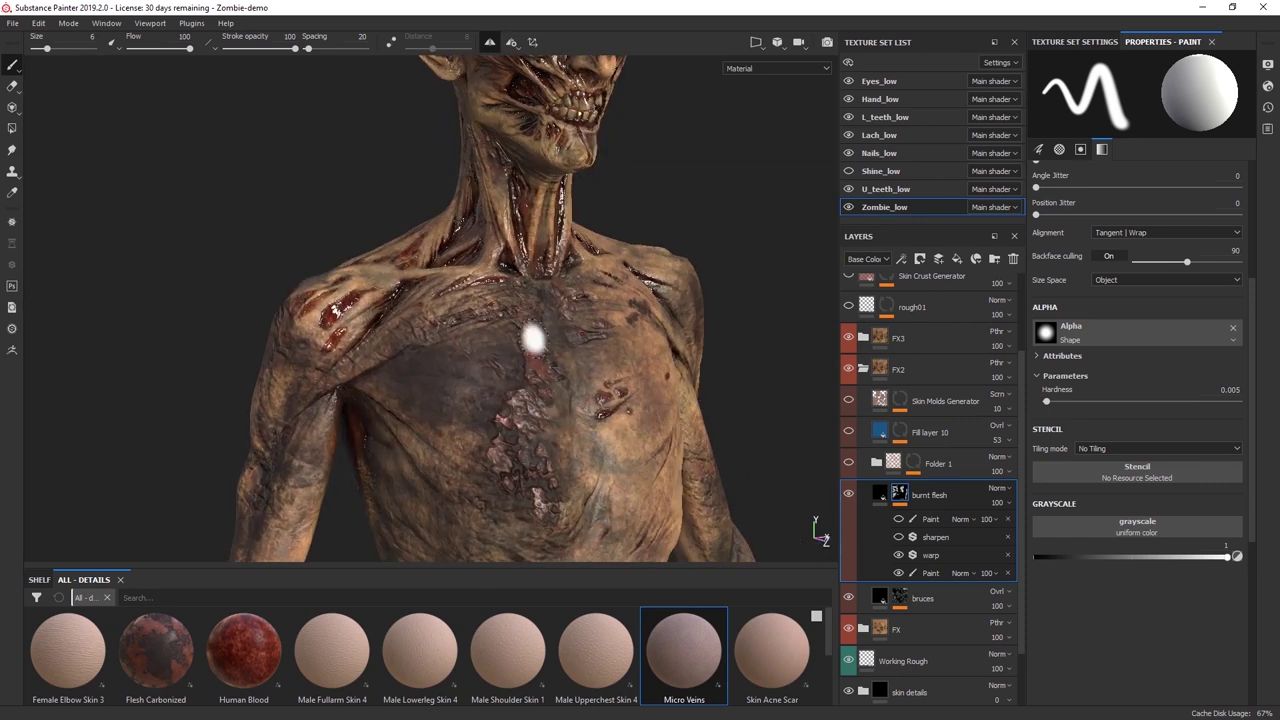
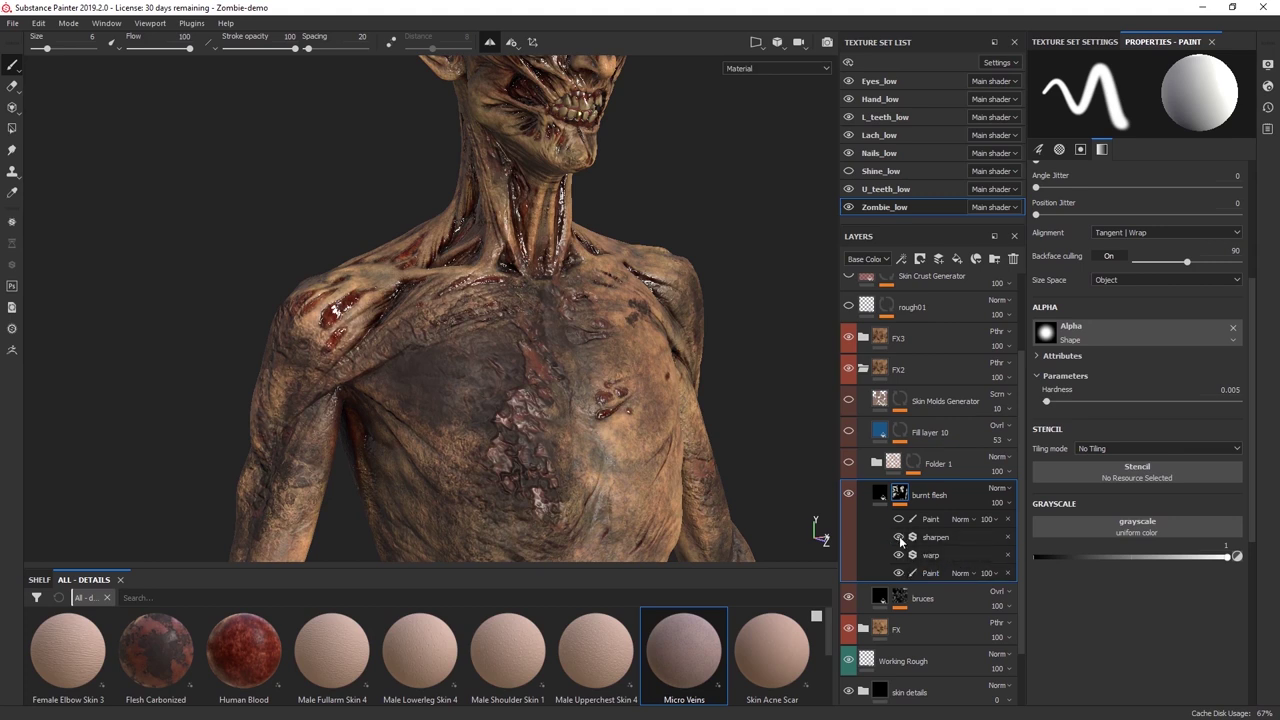
left_click(898, 553)
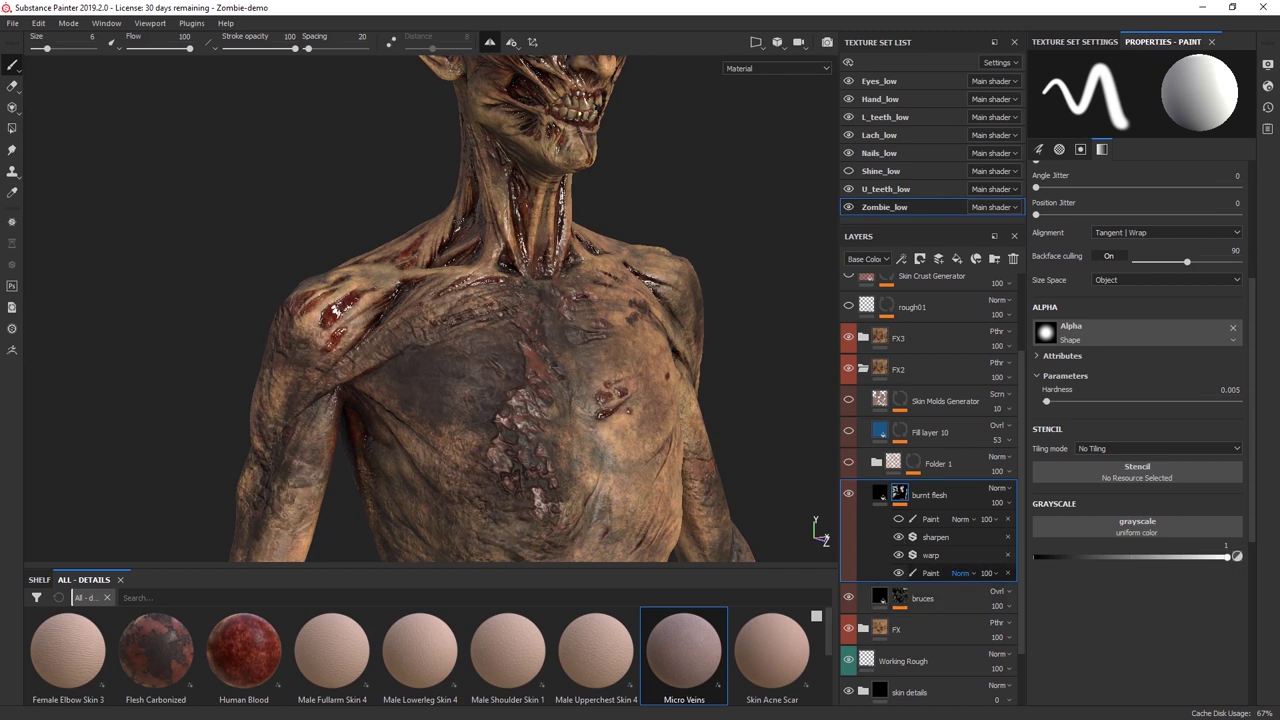
Show the upper Paint effect in the burnt flesh mask and inspect the cracks on the chest and shoulder up close.
left_click(898, 520)
left_click_drag(687, 404, 630, 408, "alt")
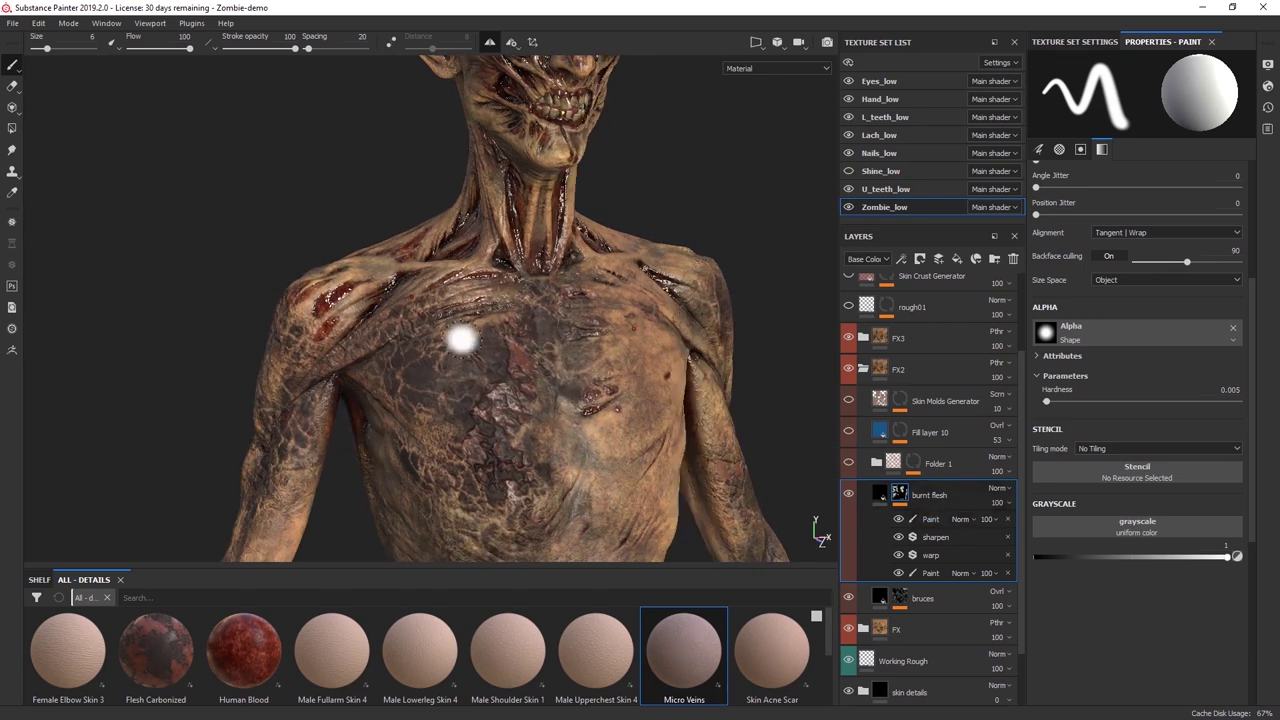
middle_click_drag(355, 381, 414, 366, "alt")
right_click_drag(414, 366, 548, 367, "alt")
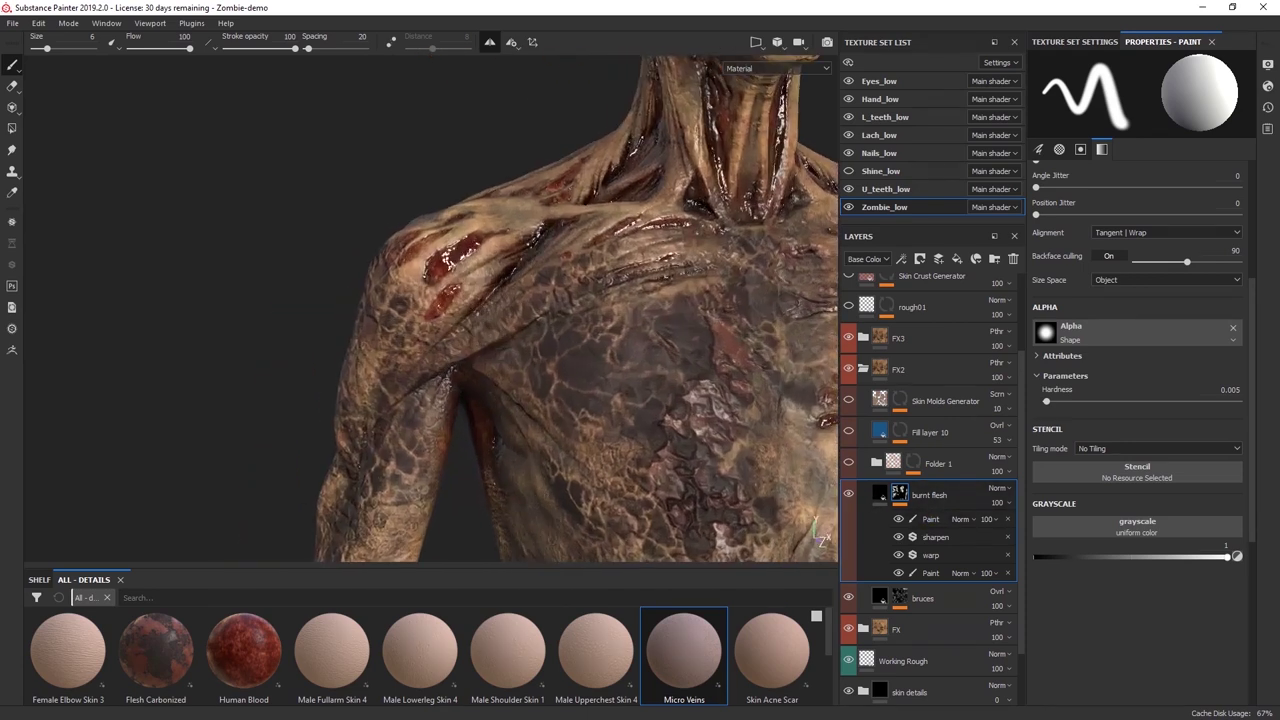
middle_click_drag(548, 367, 582, 379, "alt")
left_click_drag(582, 379, 471, 349, "alt")
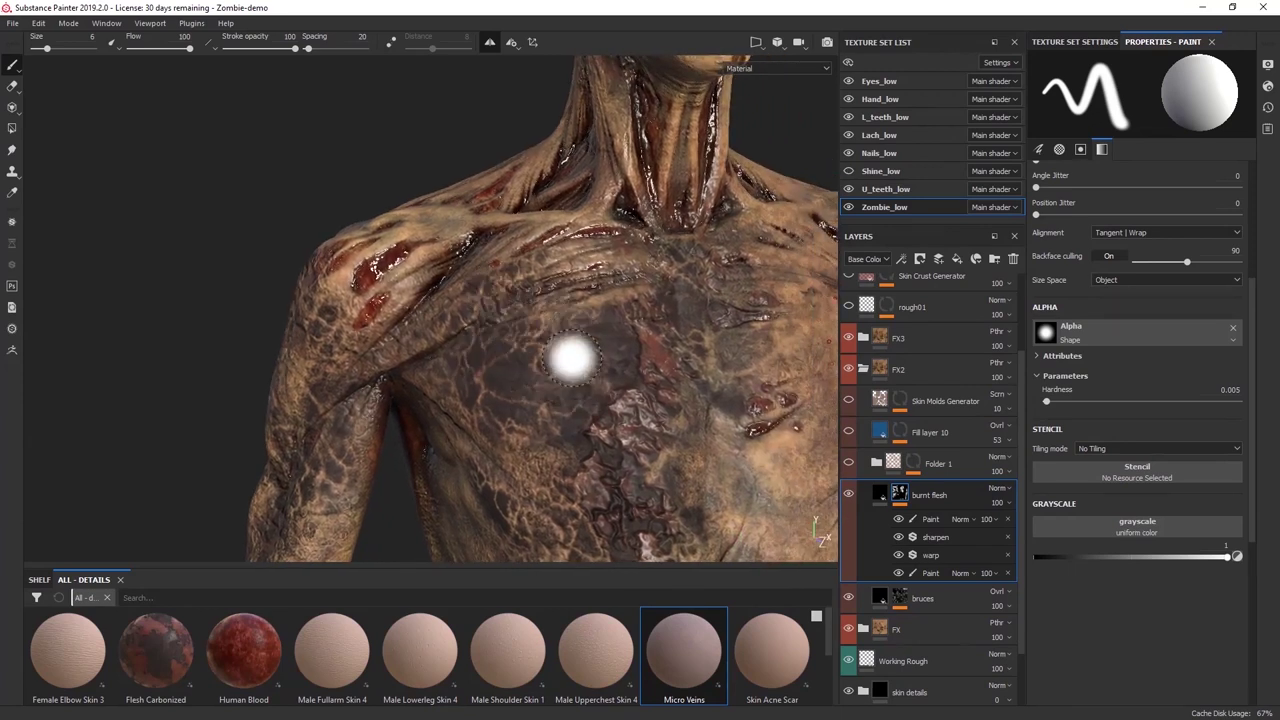
left_click_drag(638, 415, 612, 412, "alt")
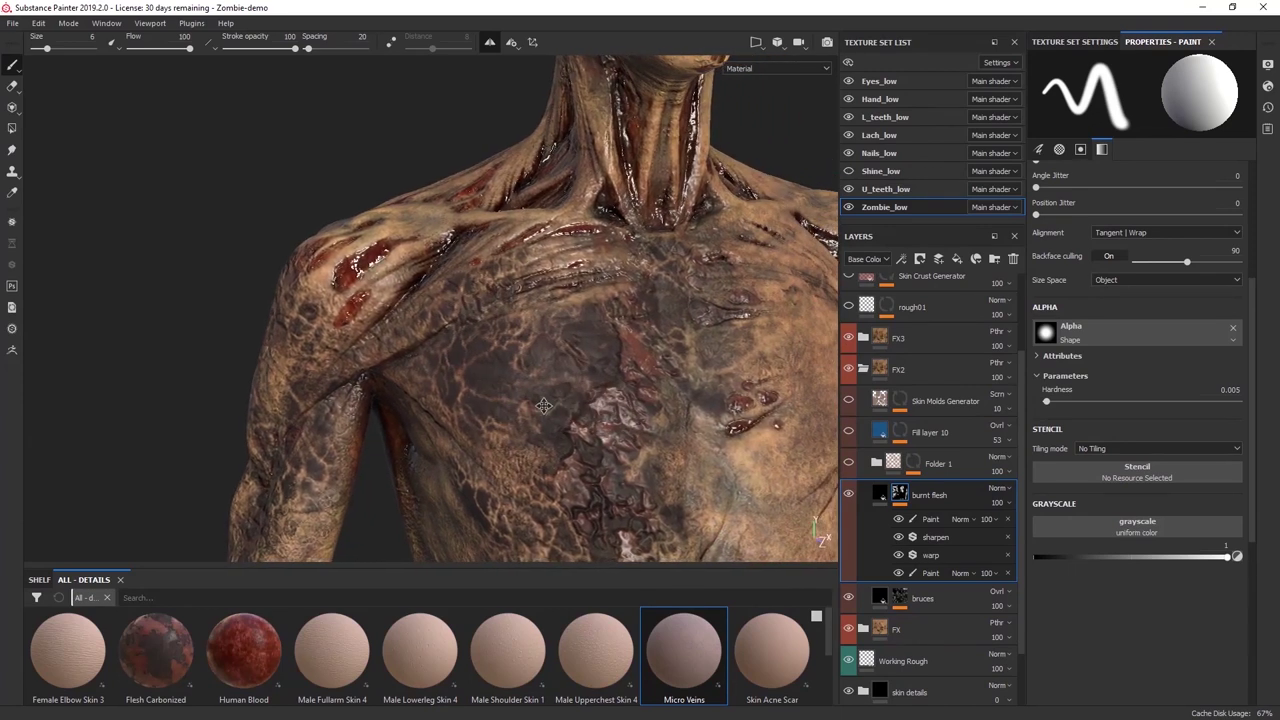
Select the burnt flesh mask's upper Paint effect and set up the Chalk Bold brush with a grayscale value of 0.
left_click(931, 519)
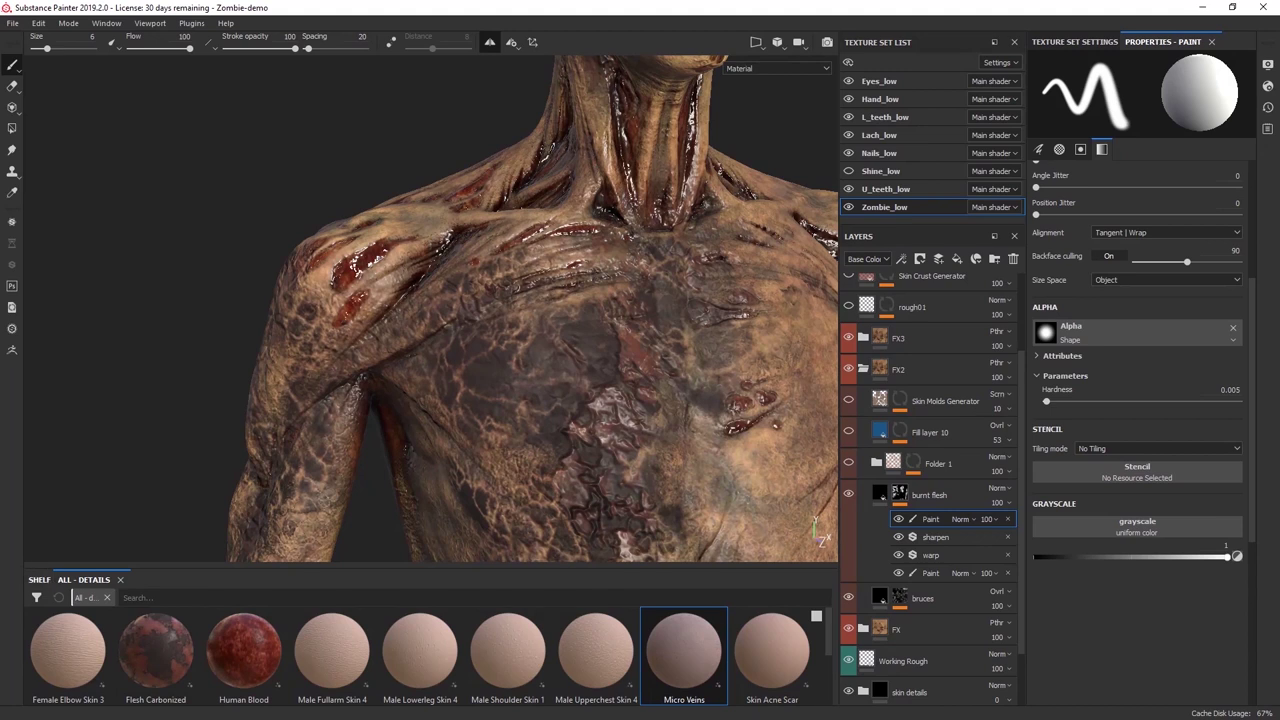
left_click(44, 579)
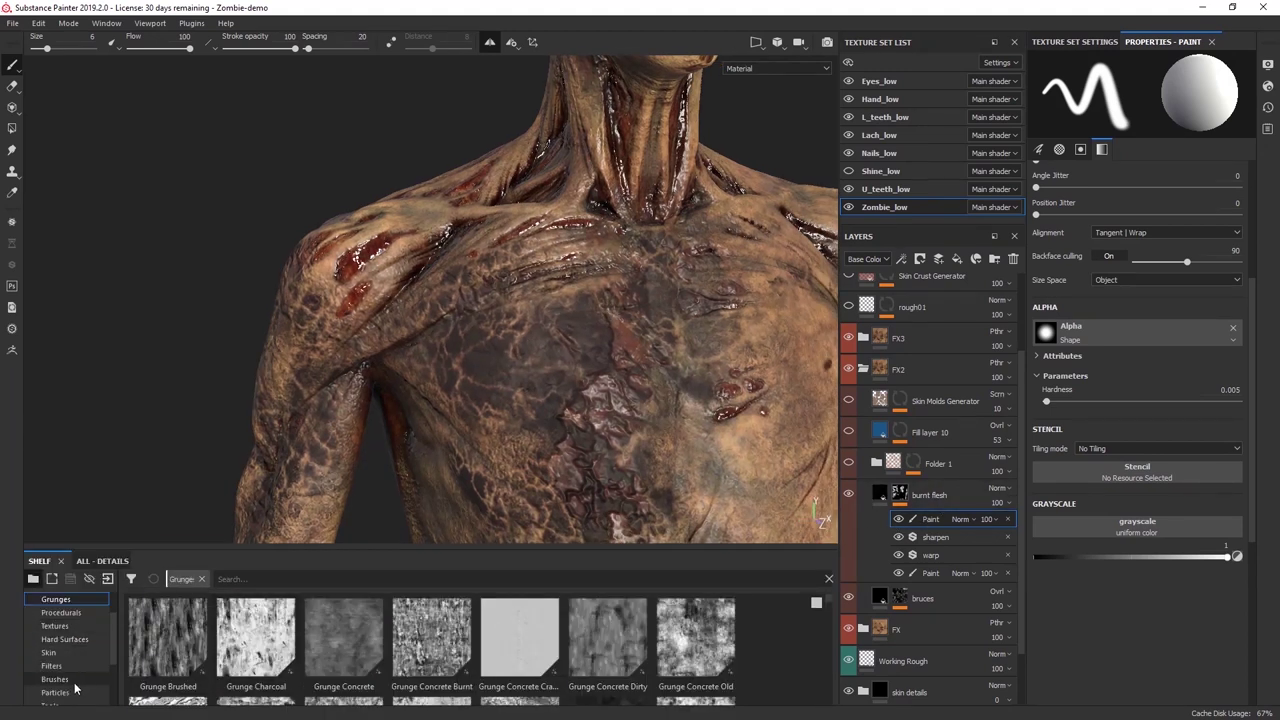
left_click(58, 679)
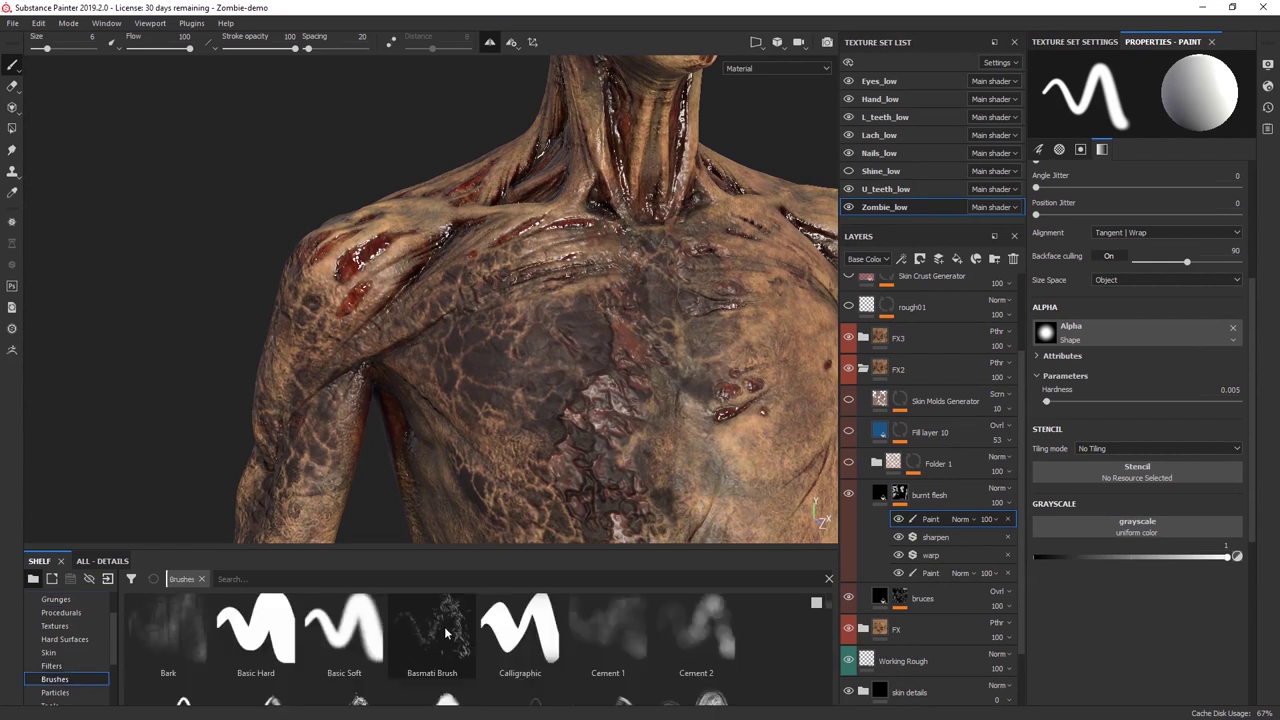
scroll(470, 638, "down", 2)
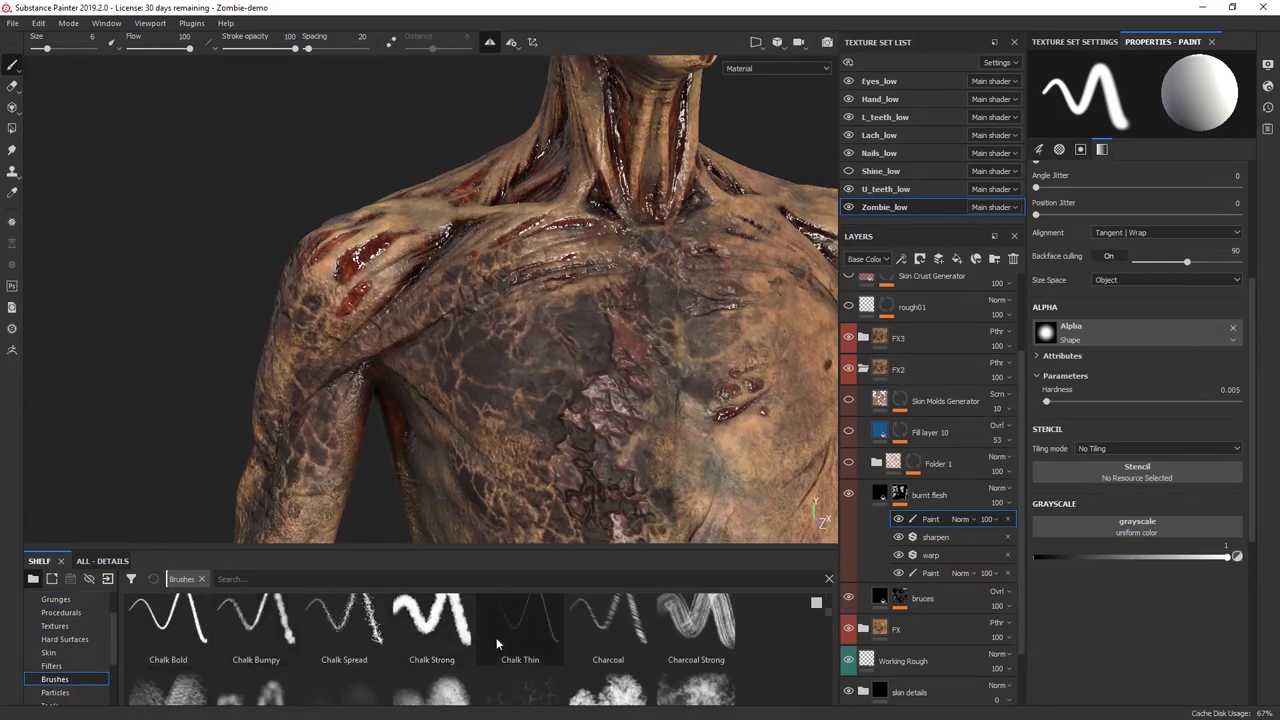
left_click(166, 644)
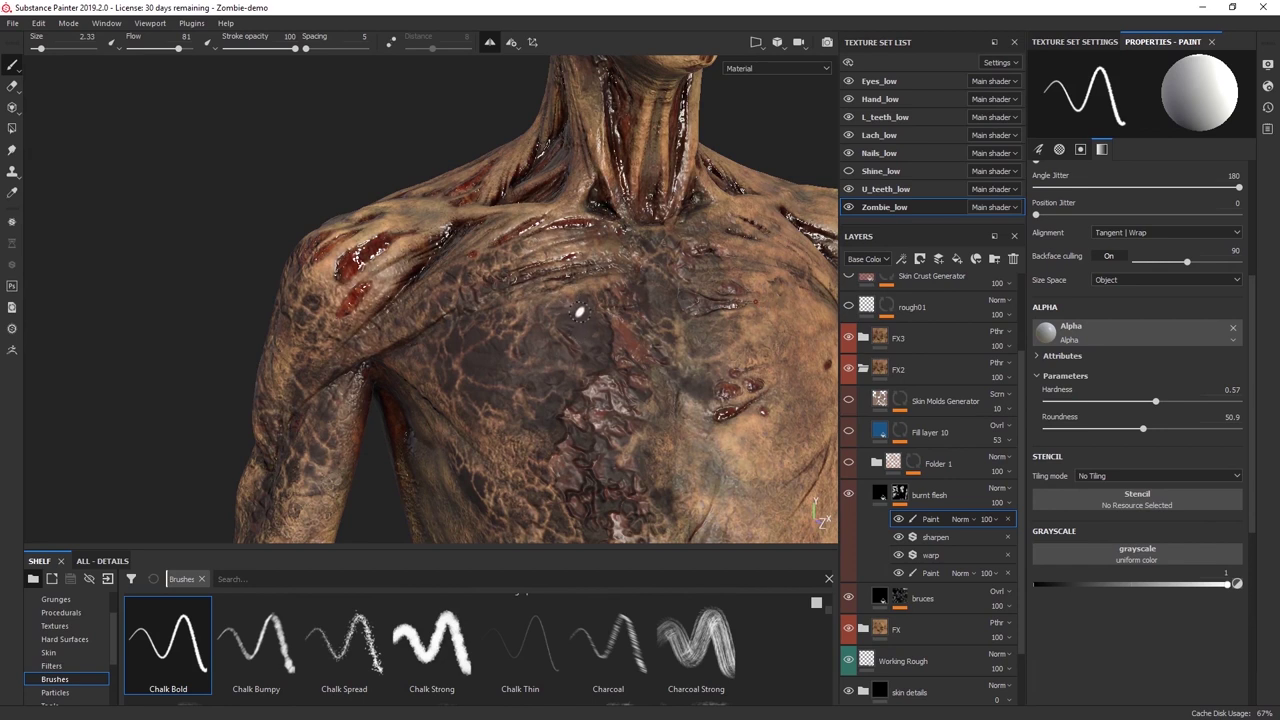
key("x")
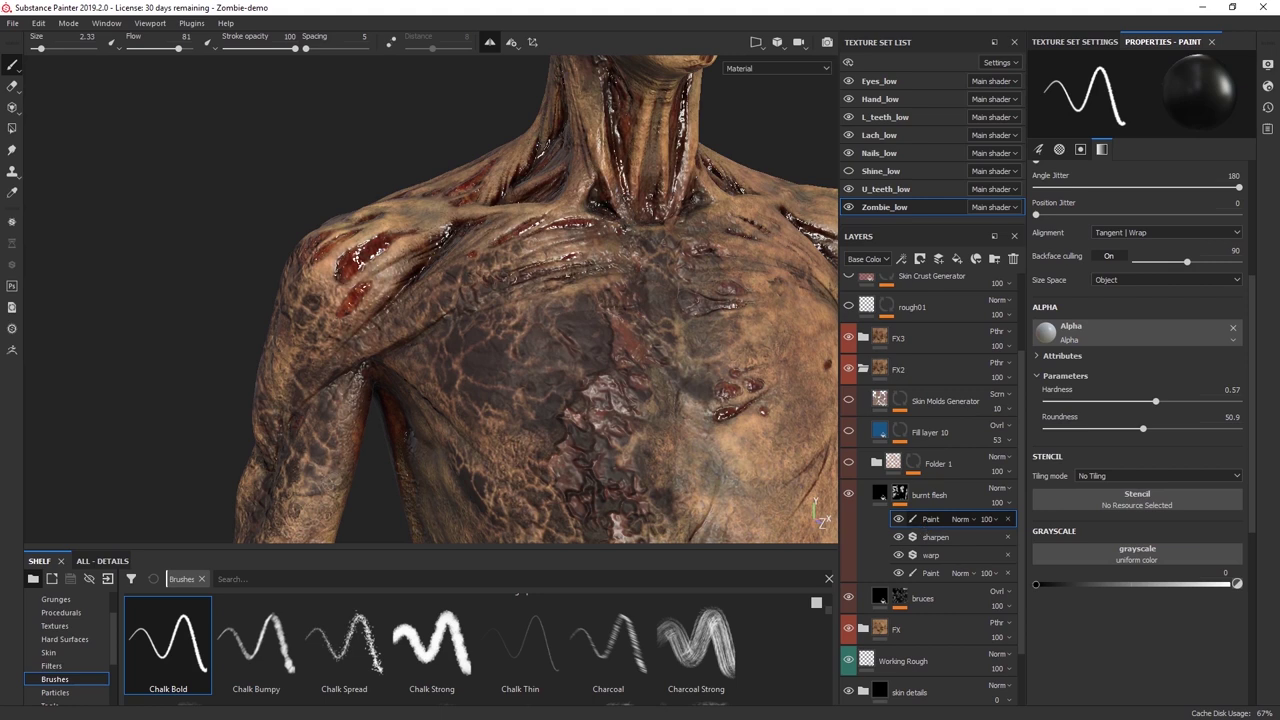
Try painting three thin curved crack lines through the burnt flesh mask on the dark side of the chest and inspect them.
right_click_drag(582, 360, 651, 403, "alt")
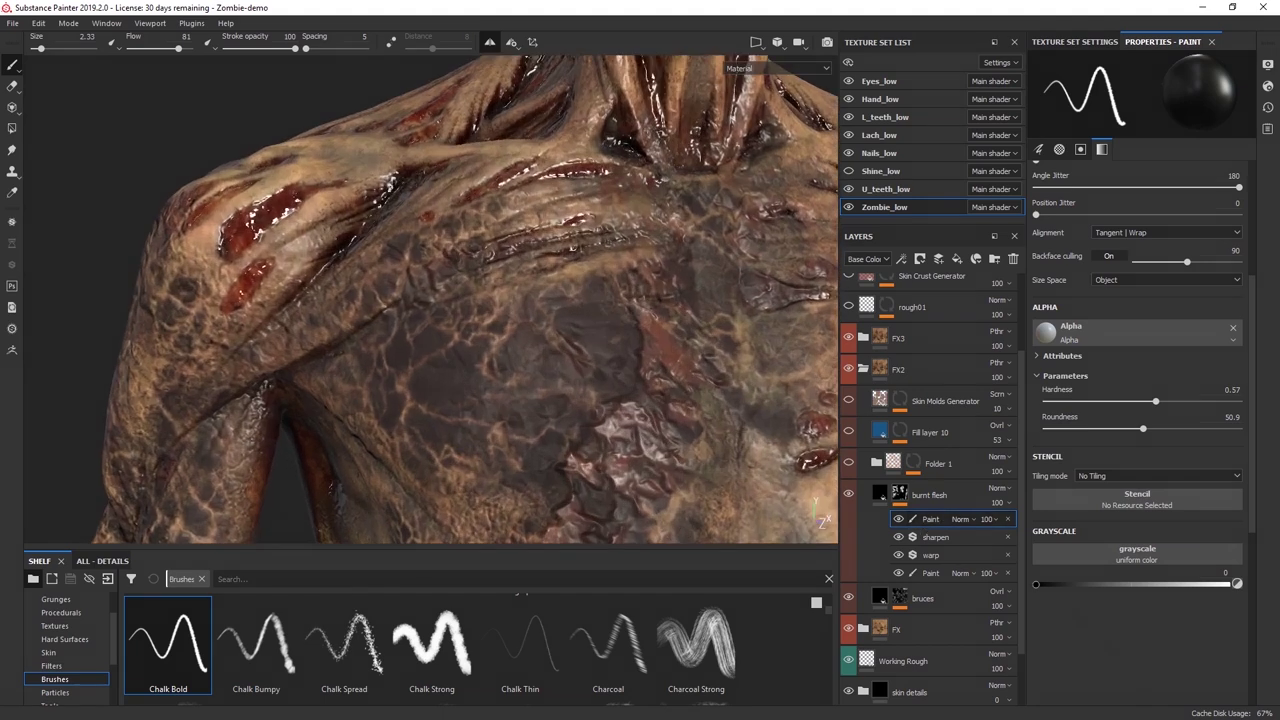
middle_click_drag(651, 403, 681, 389, "alt")
left_click_drag(650, 330, 592, 282, "alt")
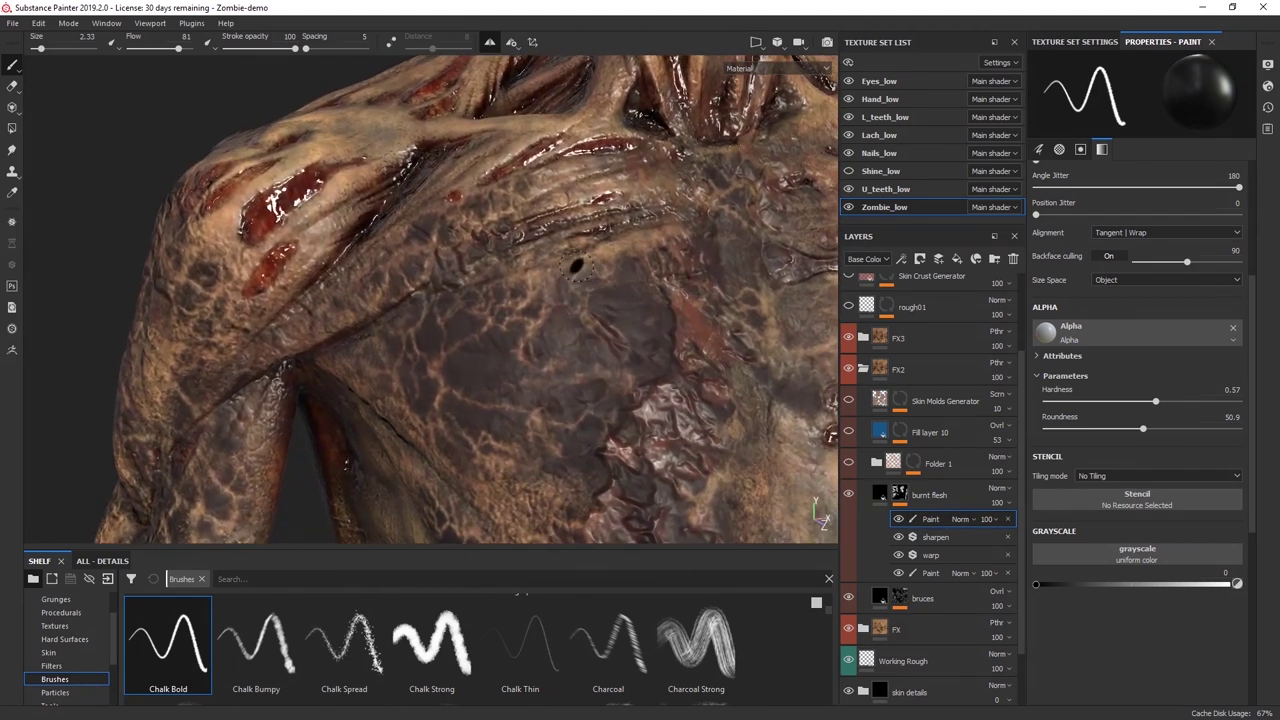
left_click_drag(544, 342, 490, 469)
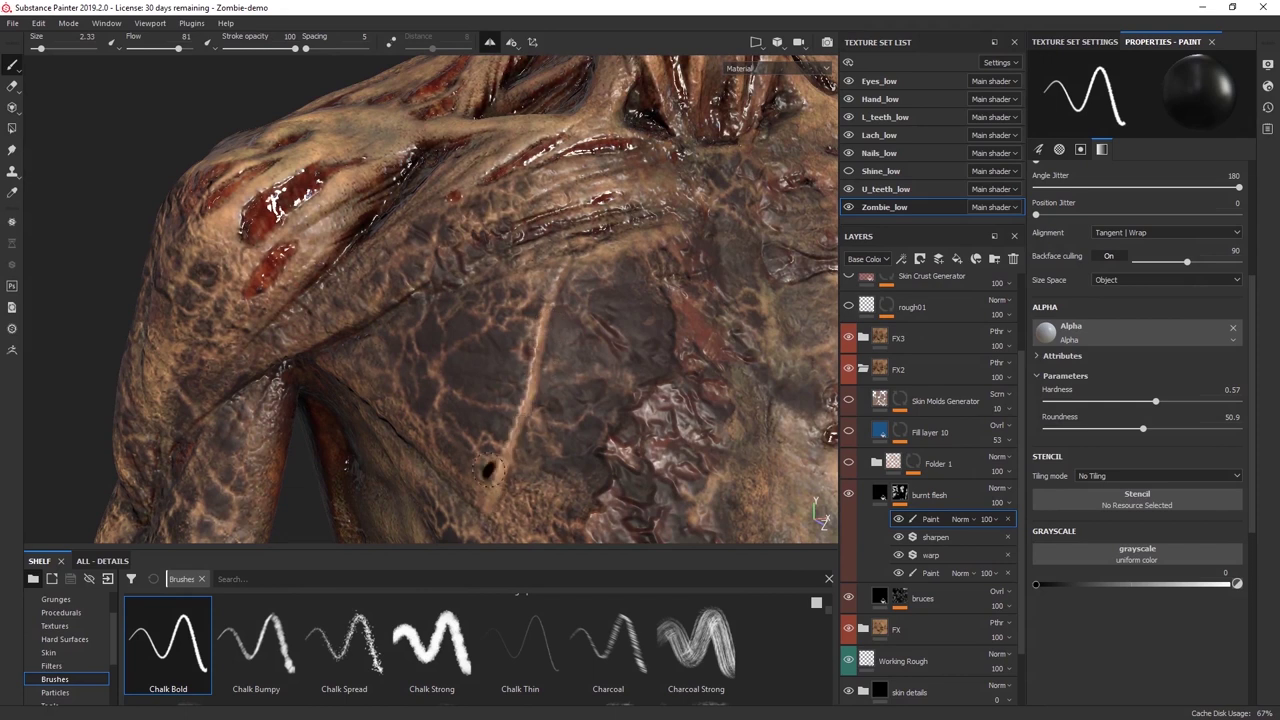
left_click_drag(492, 262, 508, 440)
mouse_move(612, 240)
left_mouse_down()
mouse_move(553, 358)
mouse_move(450, 404)
mouse_move(498, 494)
mouse_move(526, 488)
left_mouse_up()
left_click_drag(620, 432, 662, 432, "alt")
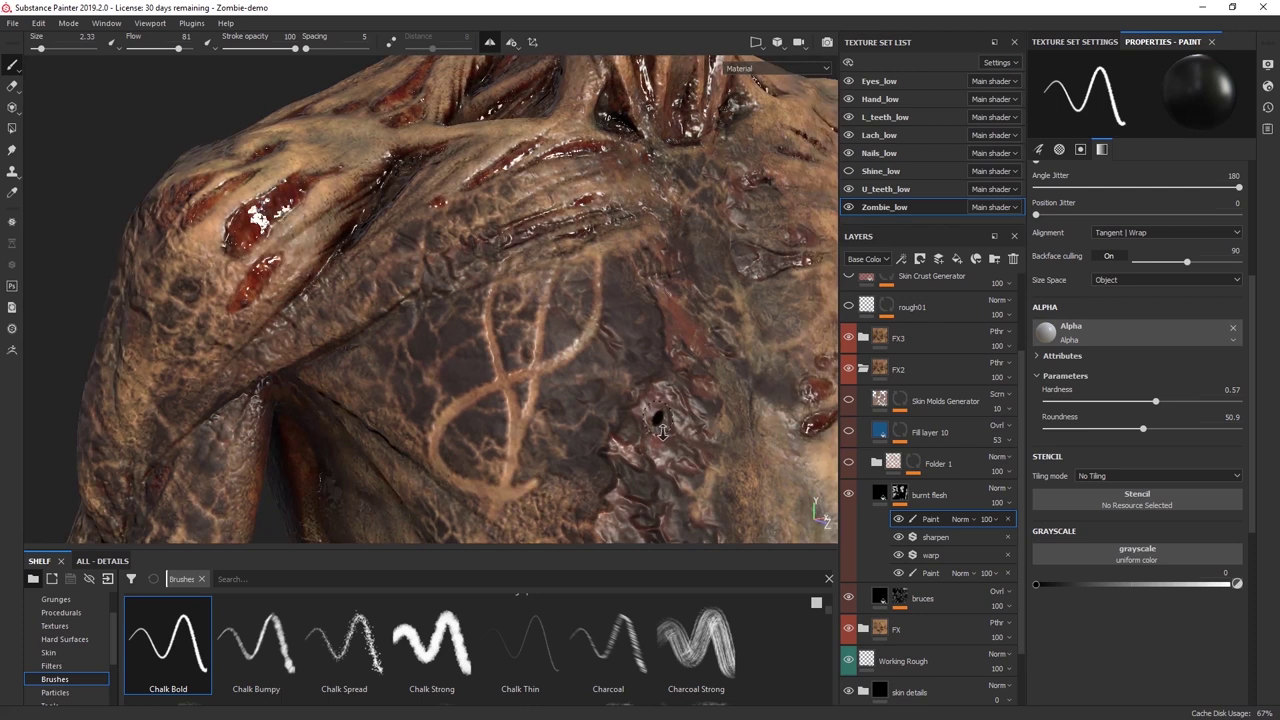
right_click_drag(662, 432, 649, 357, "alt")
left_click_drag(649, 357, 625, 400, "alt")
middle_click_drag(625, 426, 565, 362, "alt")
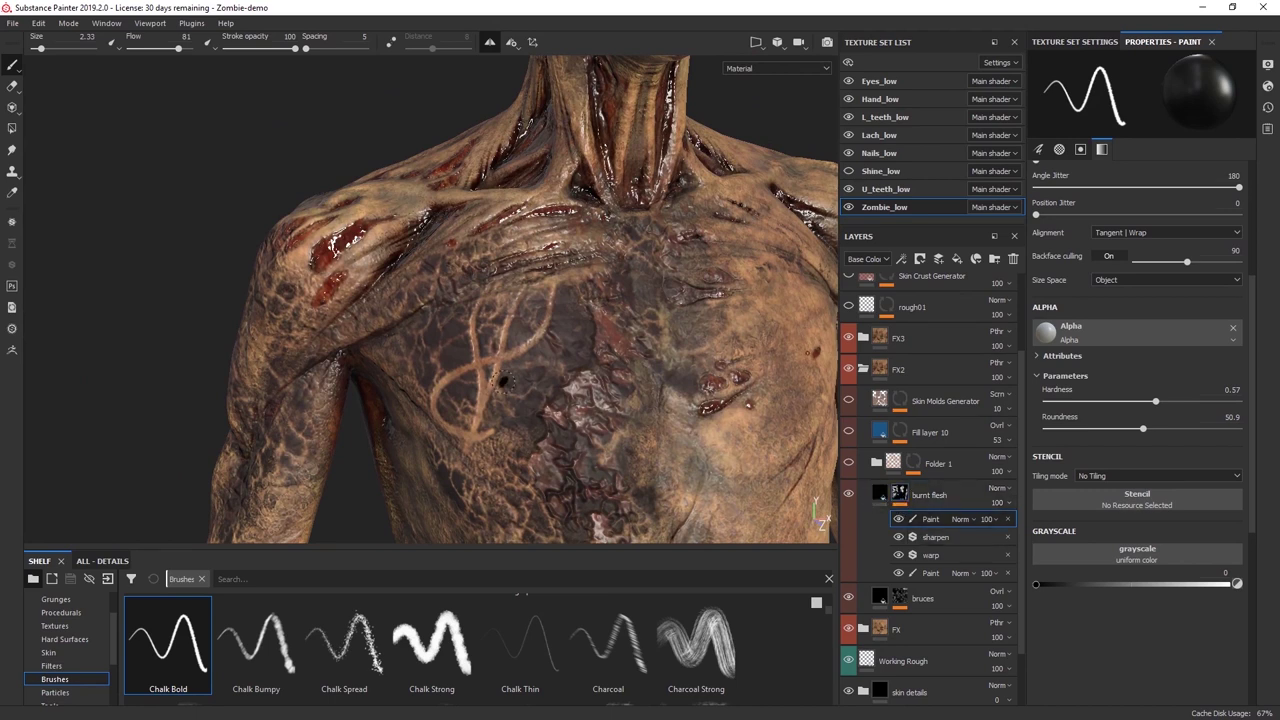
left_click_drag(562, 316, 610, 320, "alt")
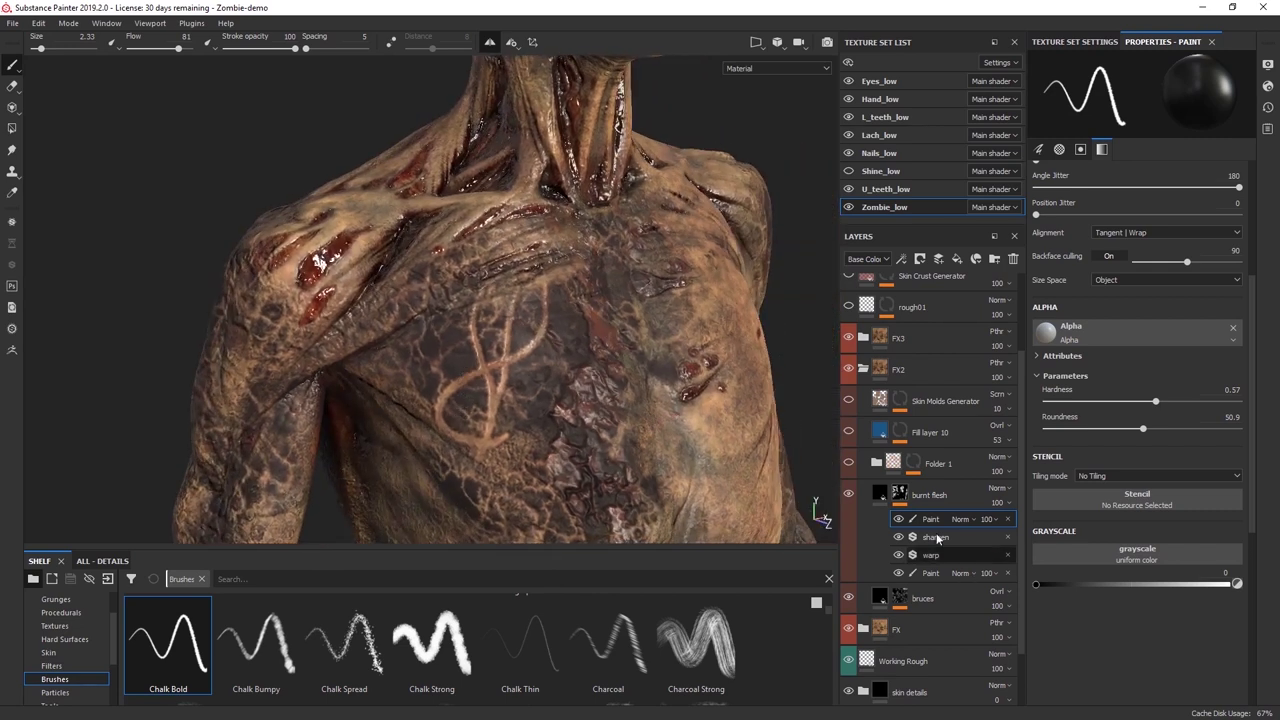
Undo the three test crack strokes on the chest.
key("ctrl+z")
key("ctrl+z")
key("ctrl+z")
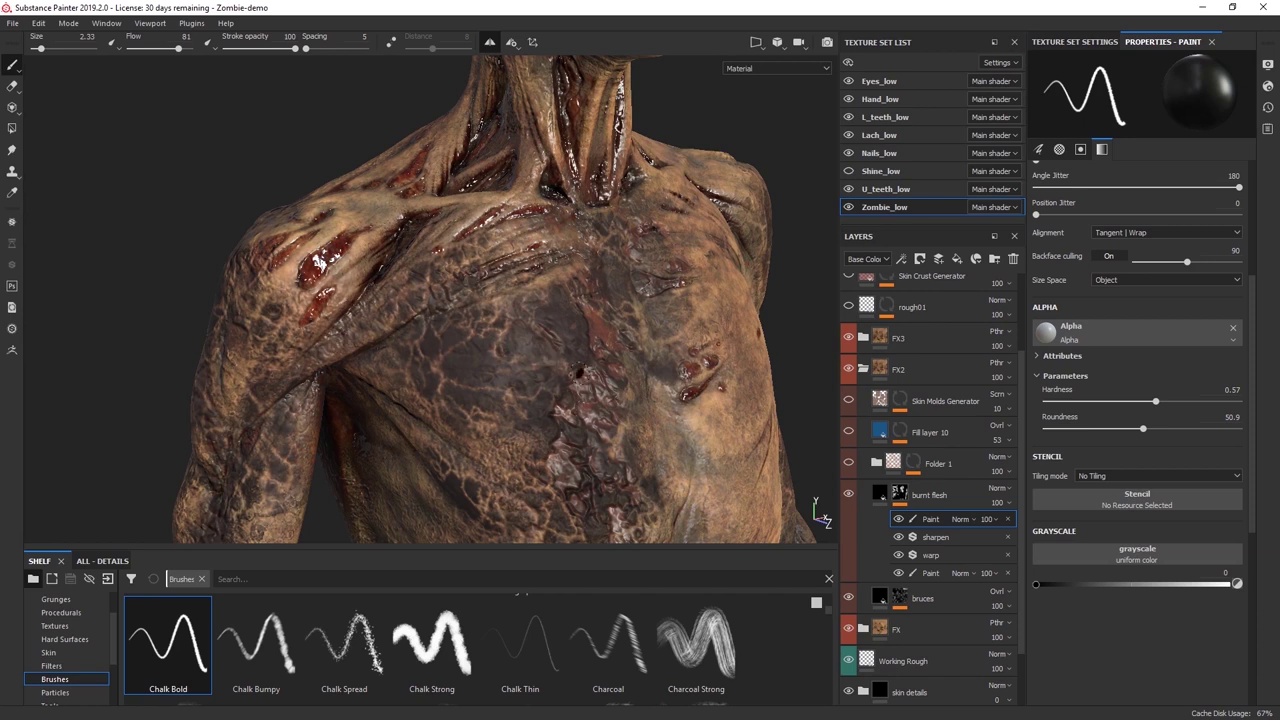
Examine the cracked burnt flesh on the chest, shoulders and arms with all four mask effects shown.
mouse_move(610, 391)
left_mouse_down("alt")
mouse_move(545, 368)
mouse_move(522, 338)
left_mouse_up("alt")
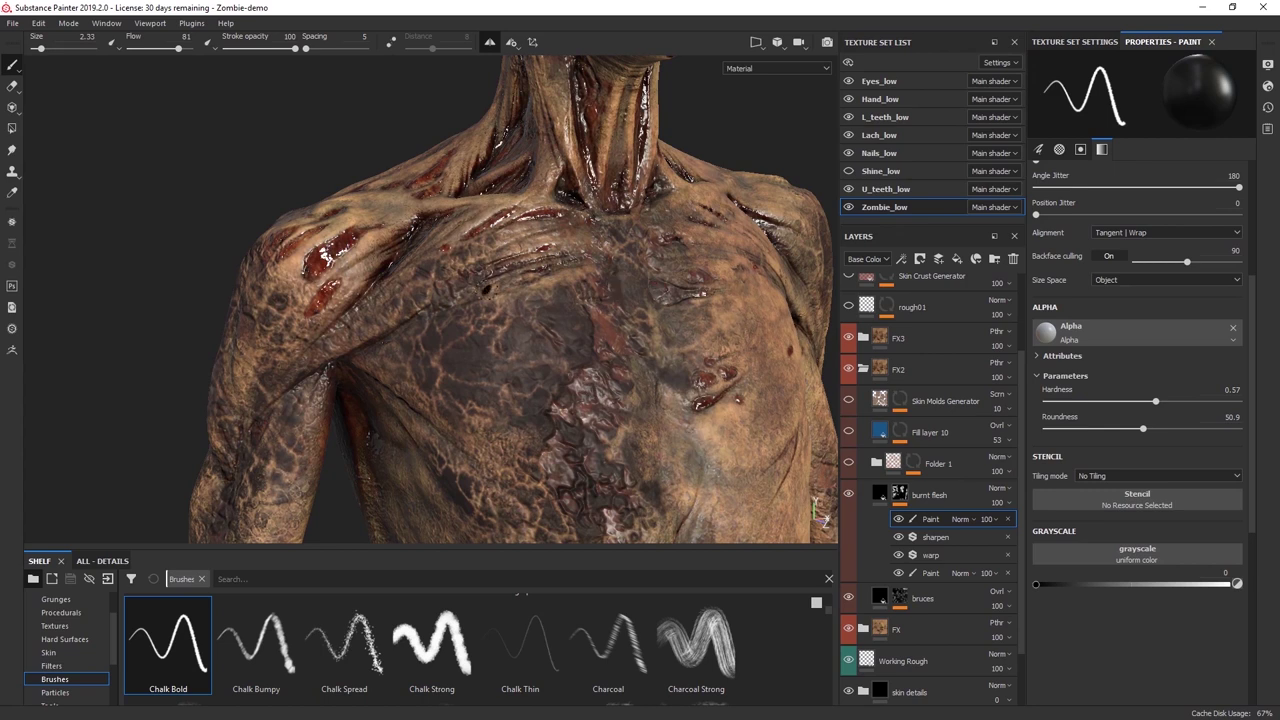
mouse_move(568, 416)
left_mouse_down("alt")
mouse_move(530, 430)
mouse_move(452, 343)
left_mouse_up("alt")
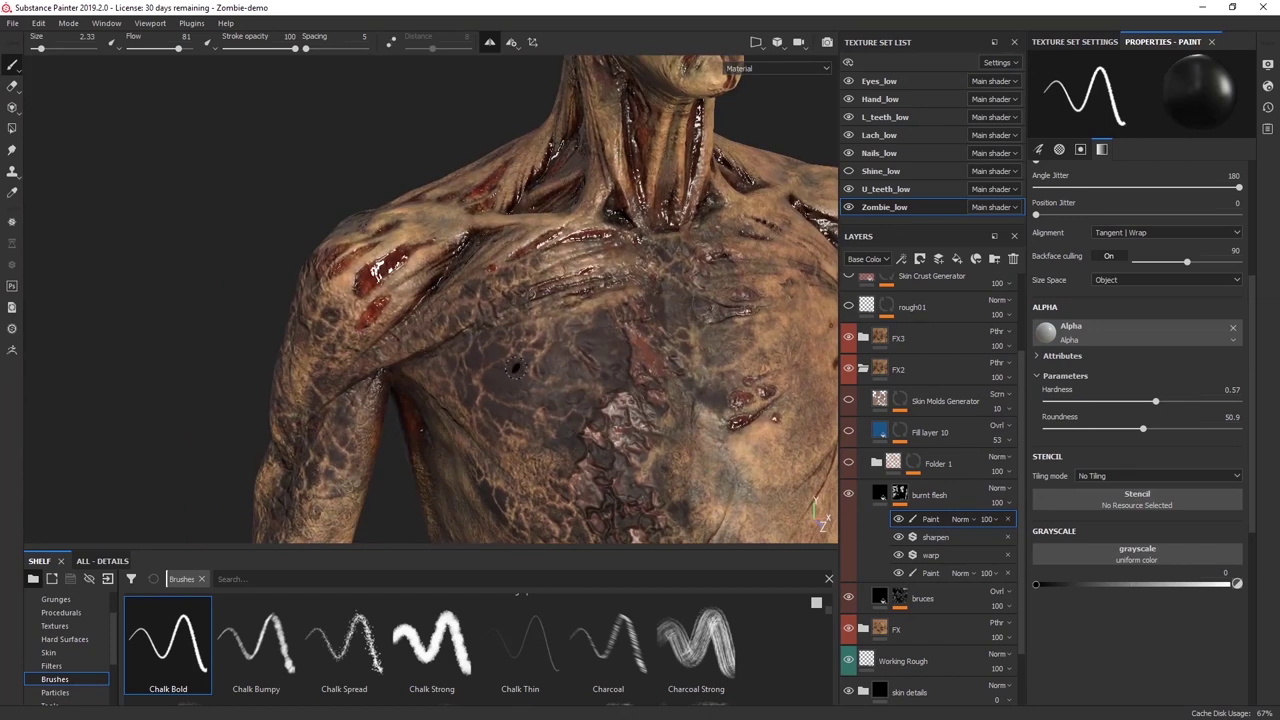
right_click_drag(586, 406, 557, 314, "alt")
middle_click_drag(525, 289, 413, 340, "alt")
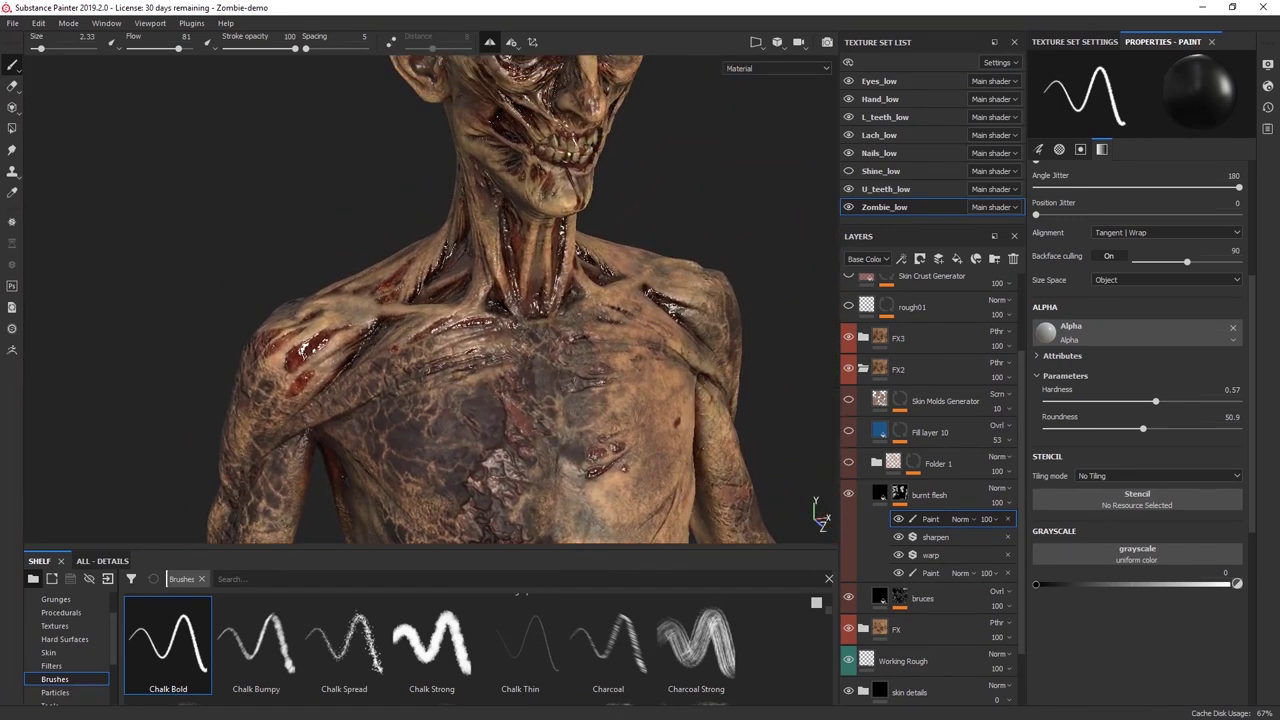
left_click_drag(490, 430, 448, 398, "alt")
right_click_drag(448, 398, 430, 350, "alt")
left_click_drag(485, 528, 436, 464, "alt")
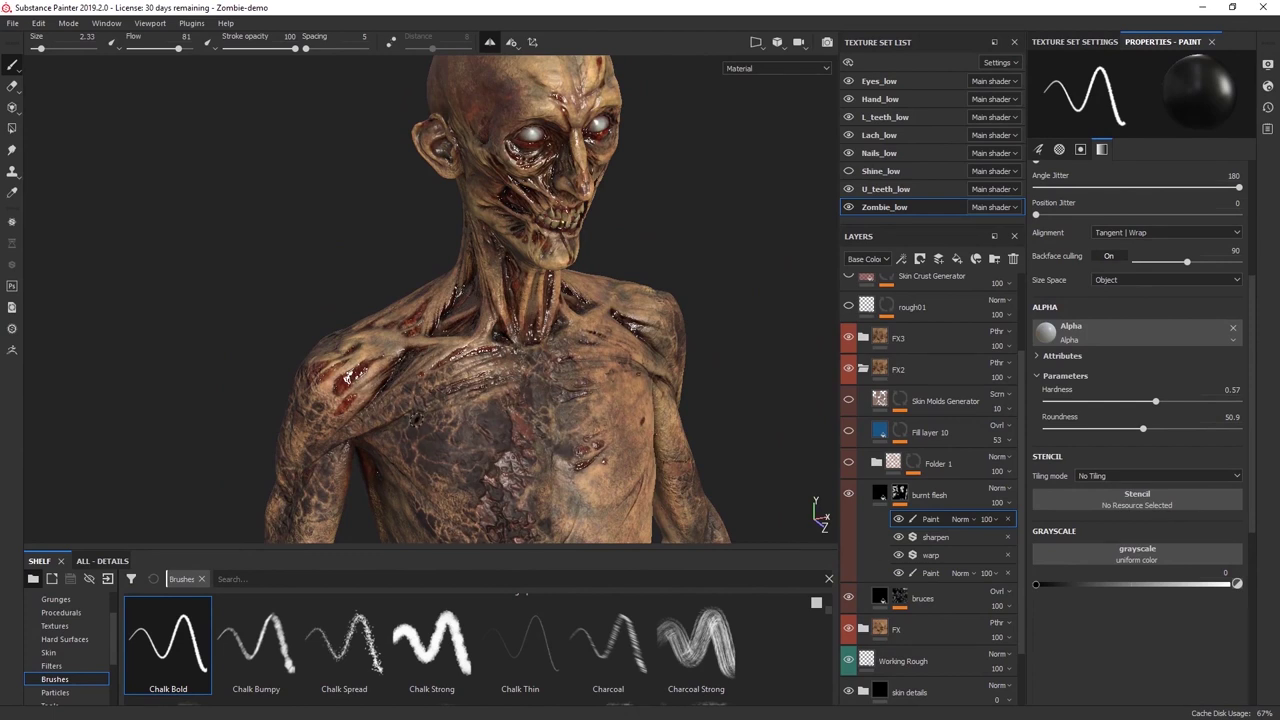
left_click_drag(557, 480, 559, 426, "alt")
middle_click_drag(672, 492, 681, 436, "alt")
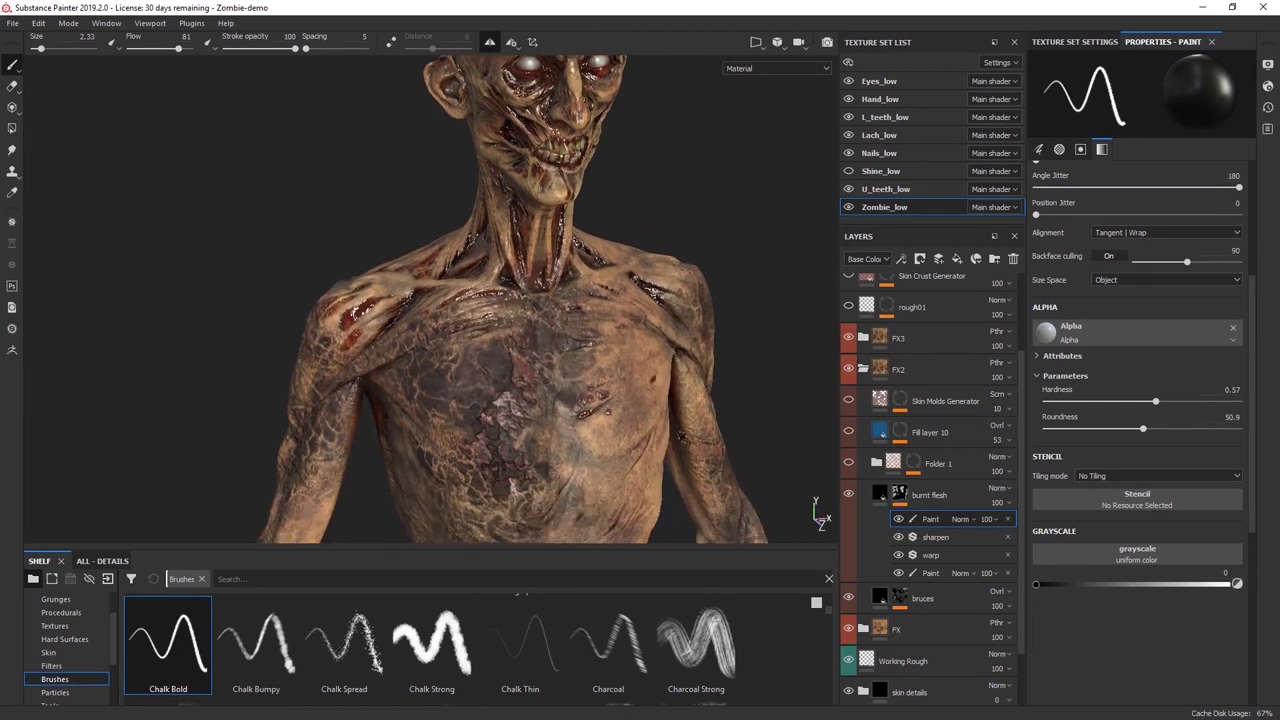
scroll(657, 406, "down", 1)
left_click_drag(622, 340, 593, 338, "alt")
middle_click_drag(593, 338, 575, 353, "alt")
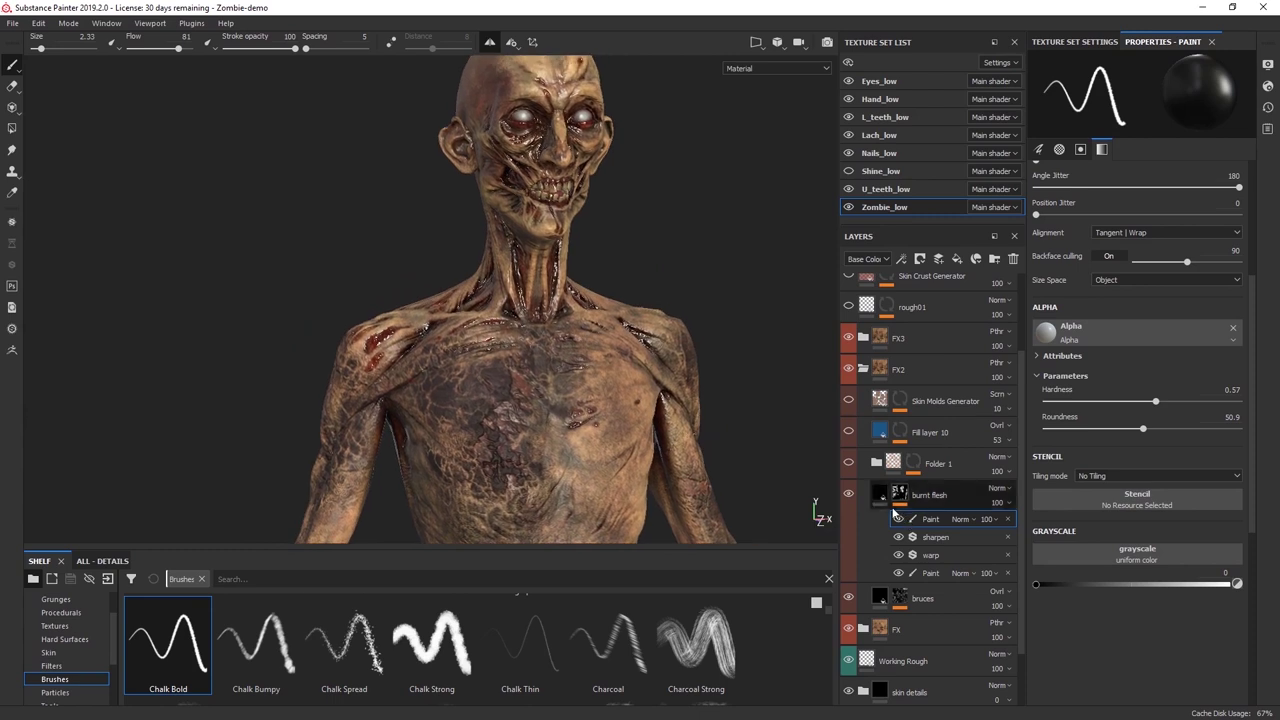
Toggle the visibility of the burnt flesh and bruces layers to compare the skin with and without them.
left_click(879, 497)
left_click(847, 496)
left_click(847, 496)
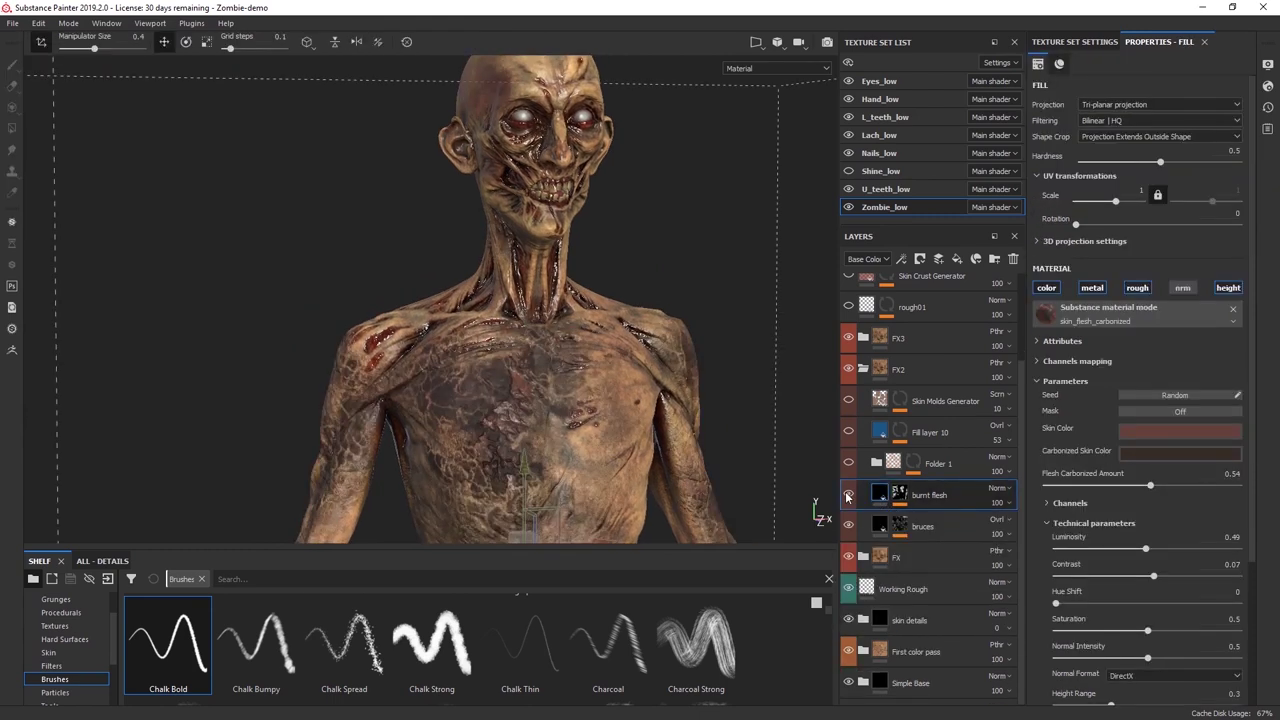
left_click(848, 494)
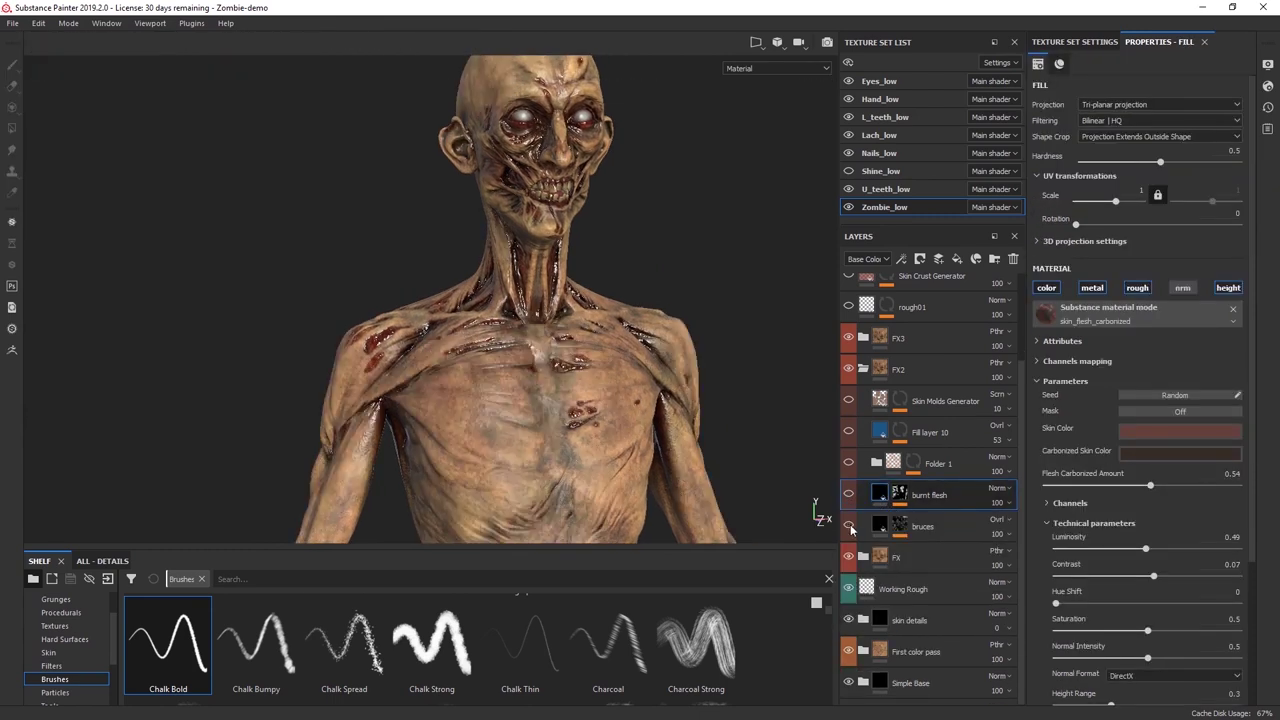
left_click(849, 527)
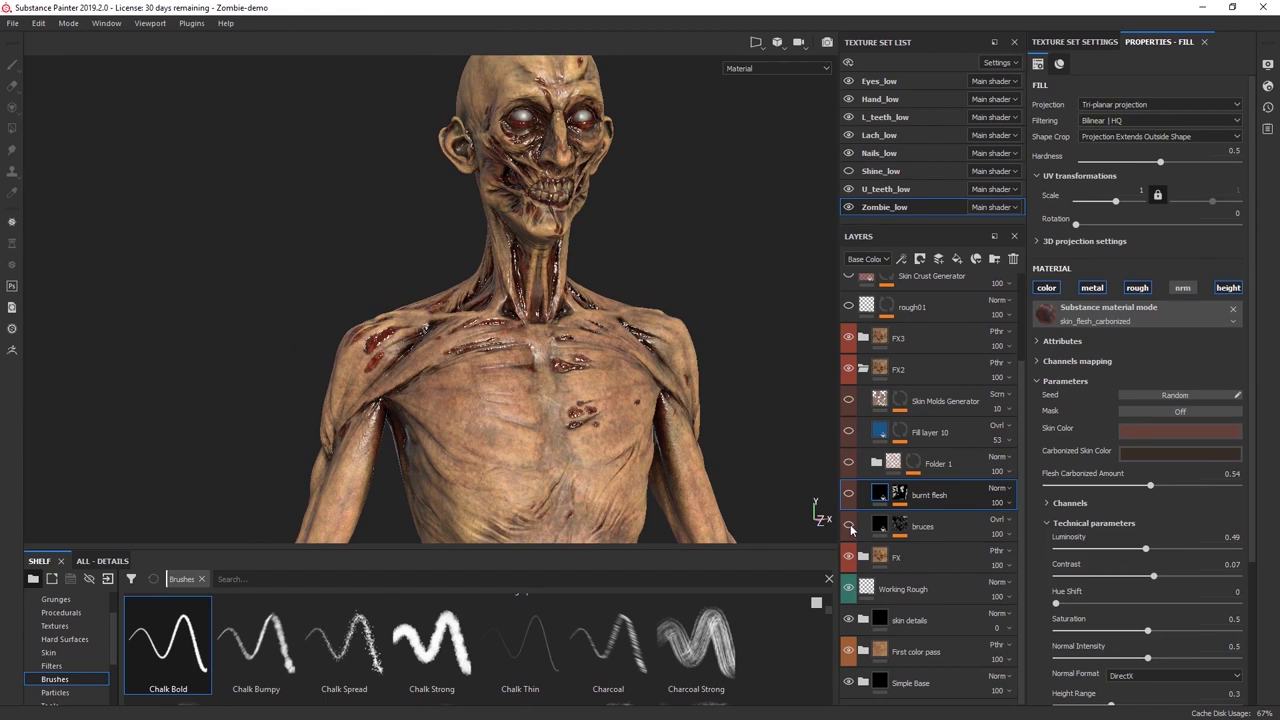
left_click(848, 494)
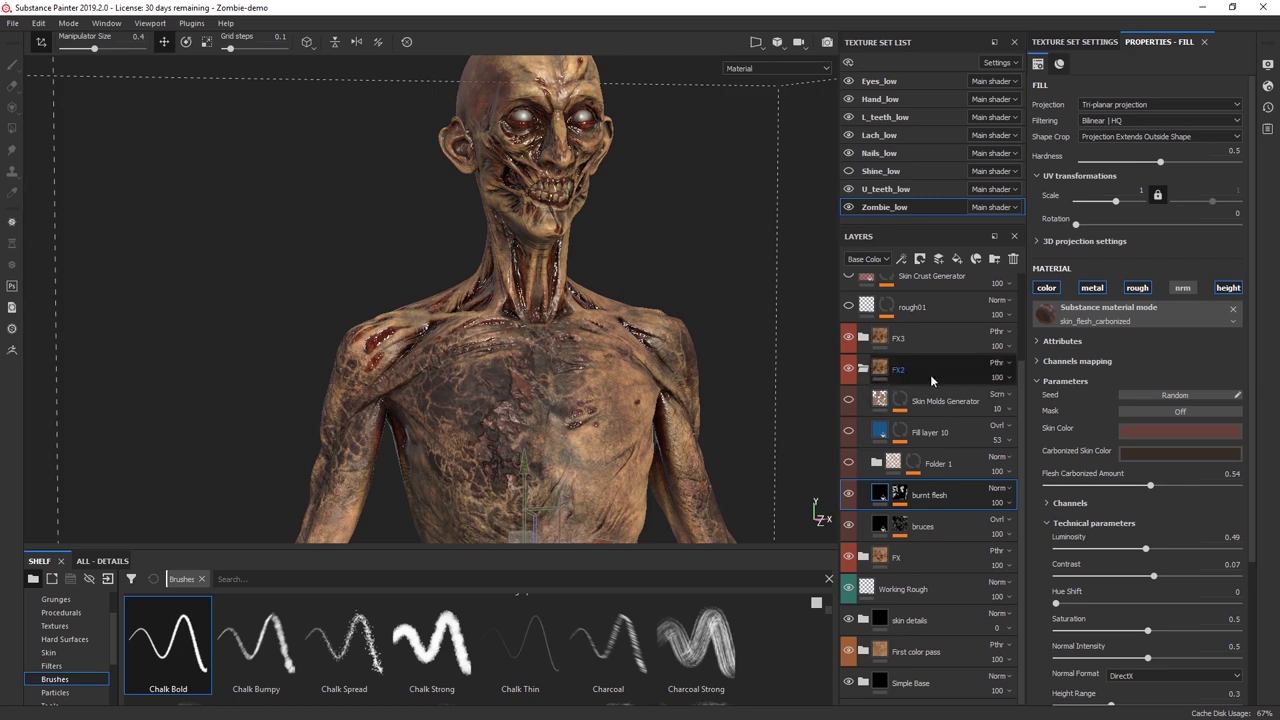
Show Folder 1 inside FX2, expand it and select the material fill of its Skin Cracks layer.
left_click(882, 462)
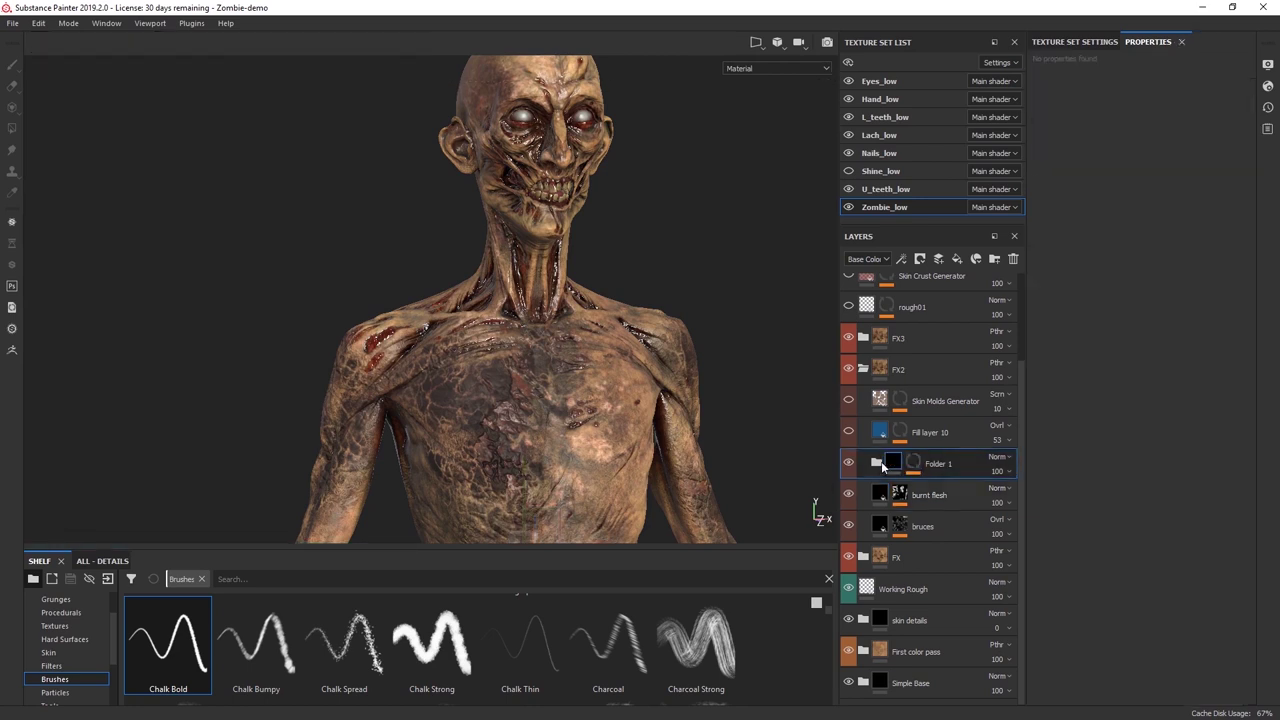
left_click(877, 462)
left_click(893, 496)
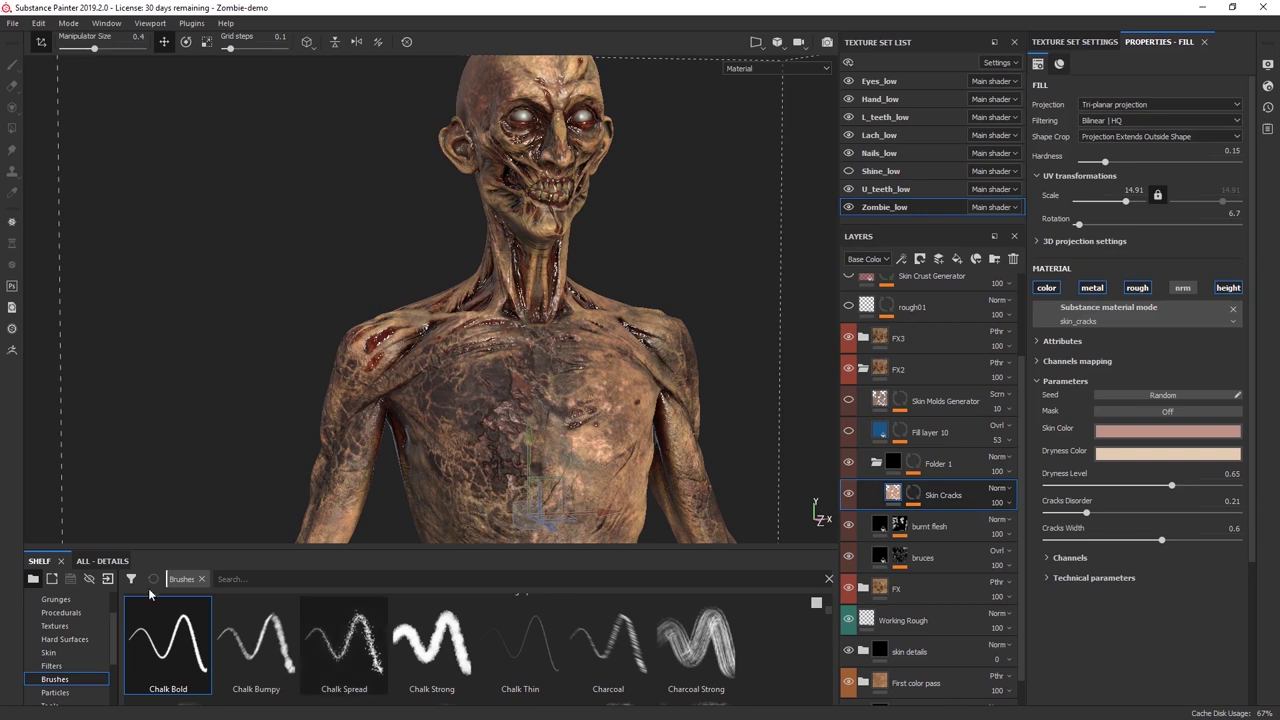
Look through the skin materials in the All - Details shelf, including Skin Cracks, Skin Crust and Skin Molds.
left_click(86, 561)
scroll(250, 660, "down", 1)
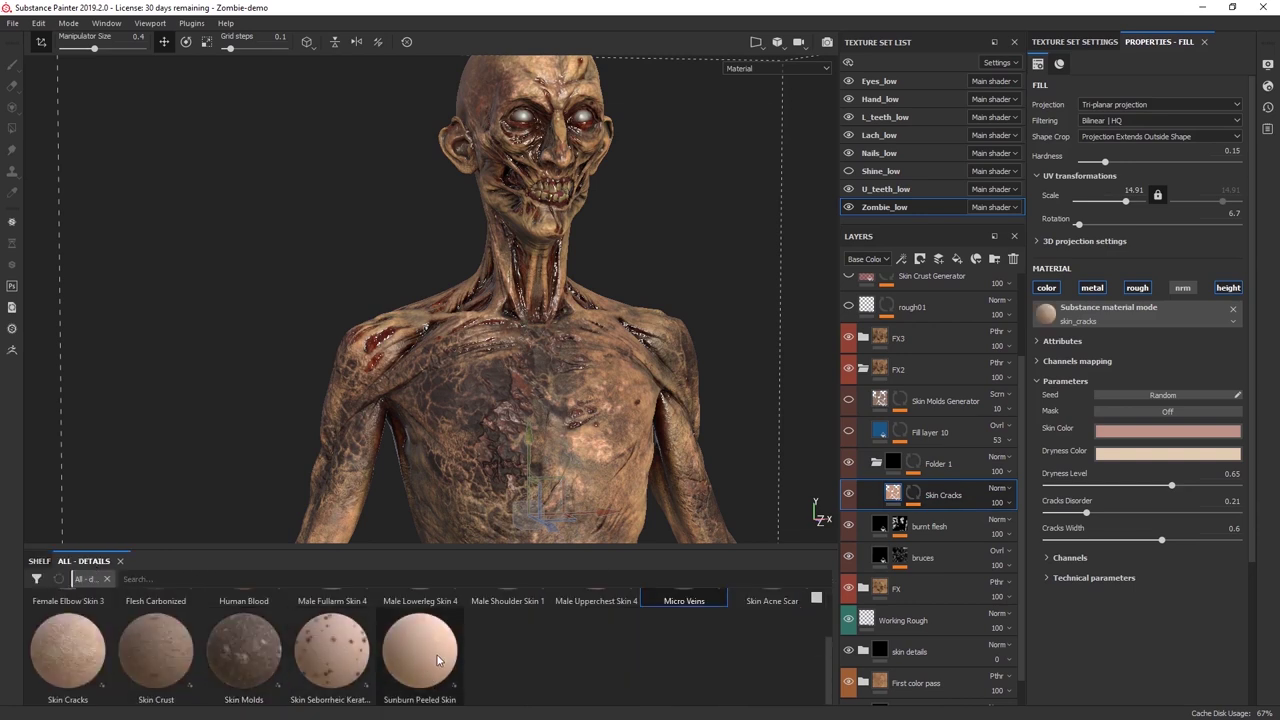
scroll(437, 660, "up", 1)
scroll(420, 675, "down", 1)
scroll(420, 652, "up", 1)
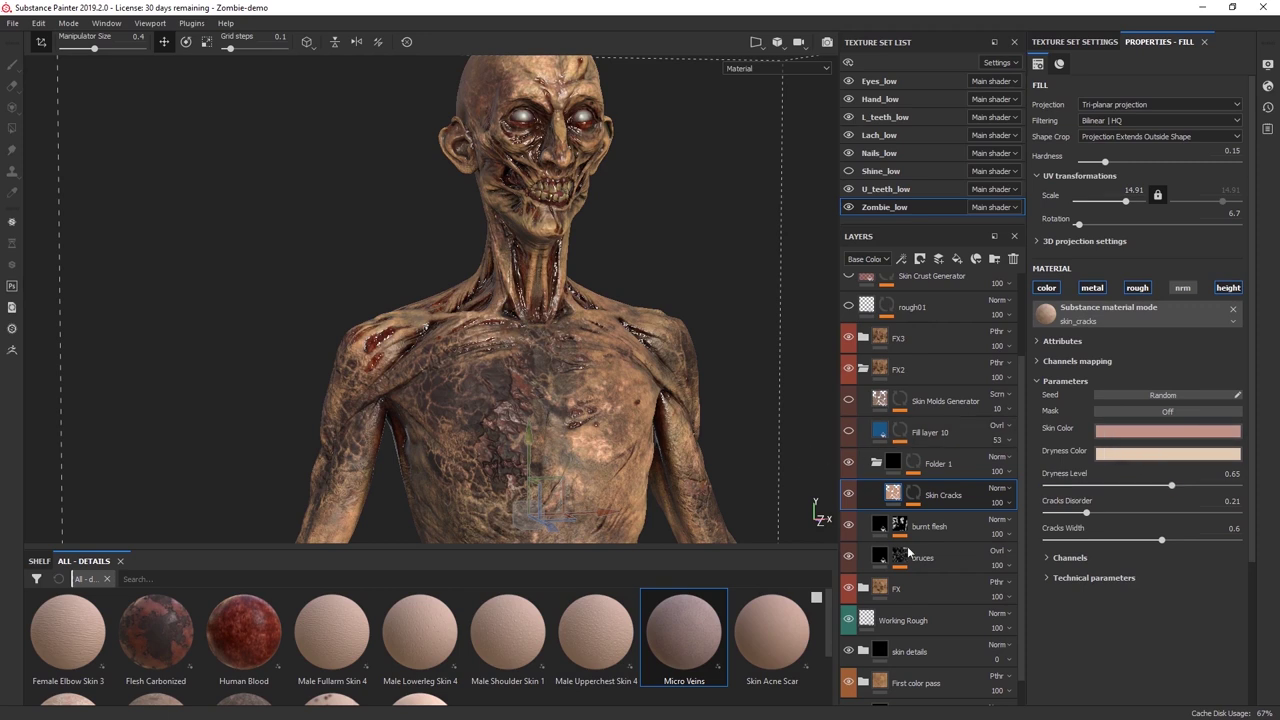
Reveal the Skin Cracks layer's mask effects and inspect the cracked skin on the zombie's chest and arms.
left_click(913, 495)
left_click_drag(648, 425, 590, 422, "alt")
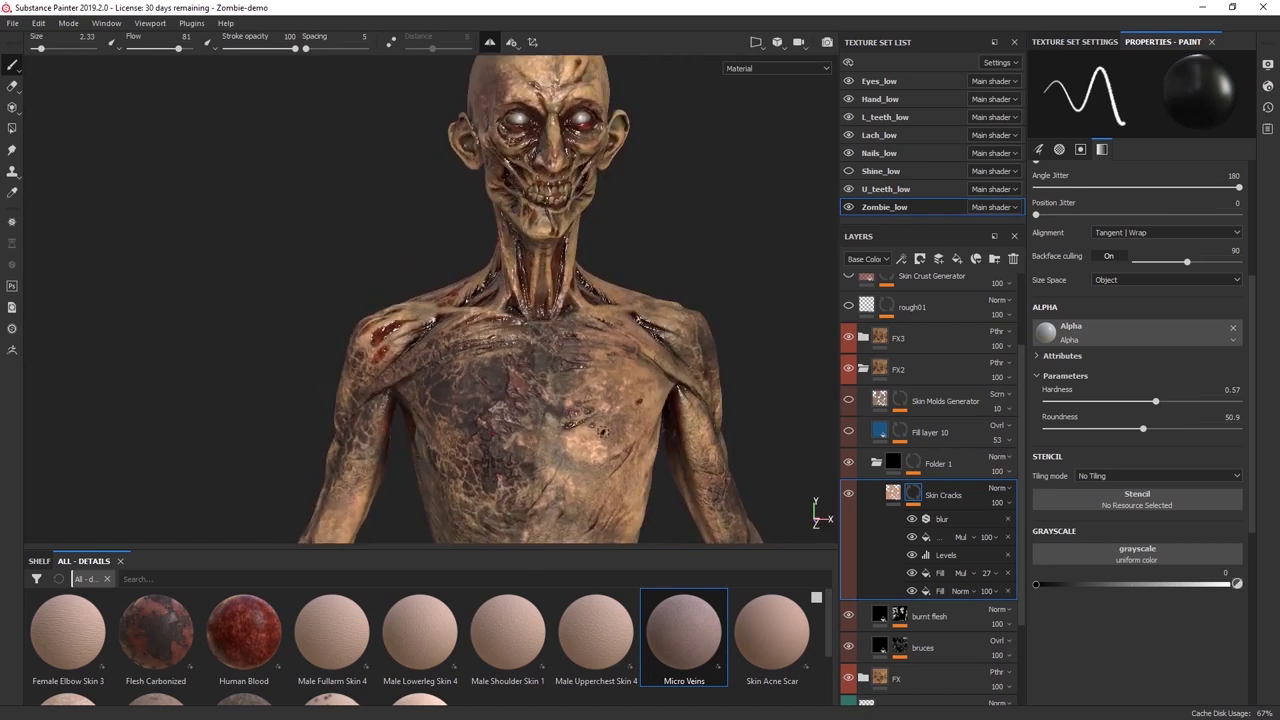
middle_click_drag(603, 475, 573, 325, "alt")
left_click_drag(551, 334, 668, 344, "alt")
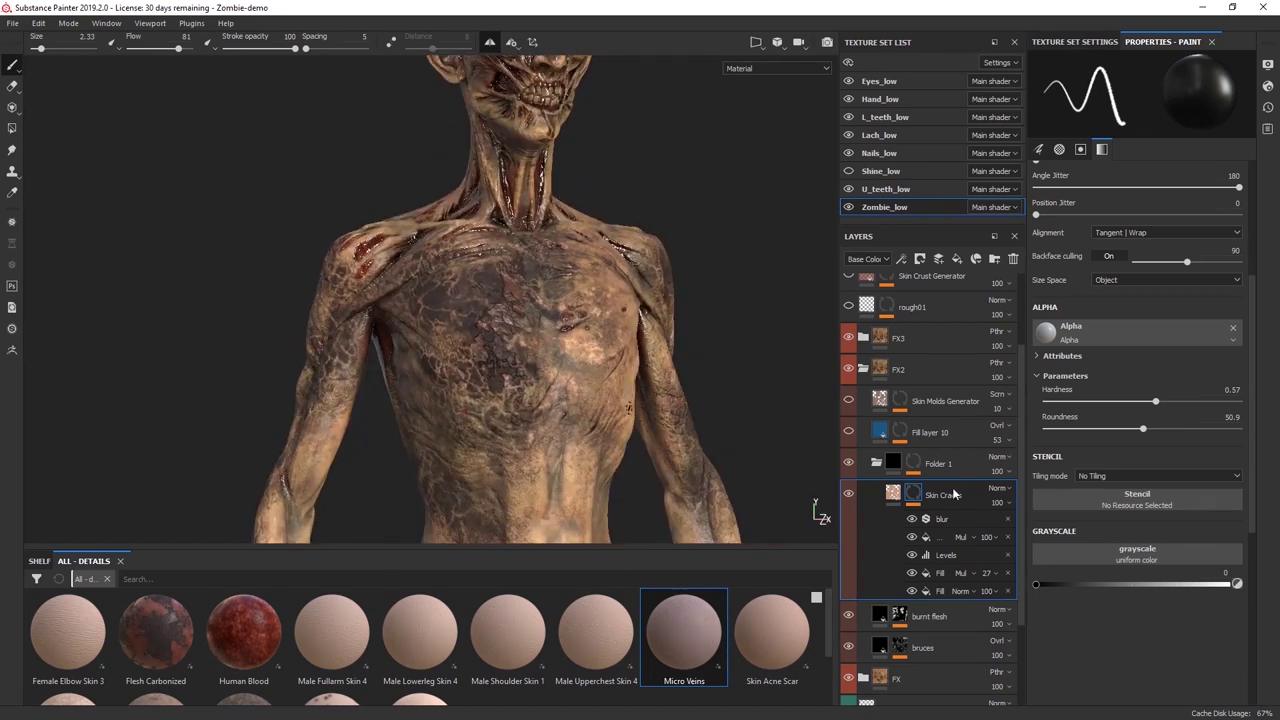
Examine the zombie's chest, shoulders, face and scalp close up from several angles.
left_click_drag(786, 403, 578, 374, "alt")
right_click_drag(578, 362, 628, 378, "shift")
middle_click_drag(628, 378, 654, 438, "alt")
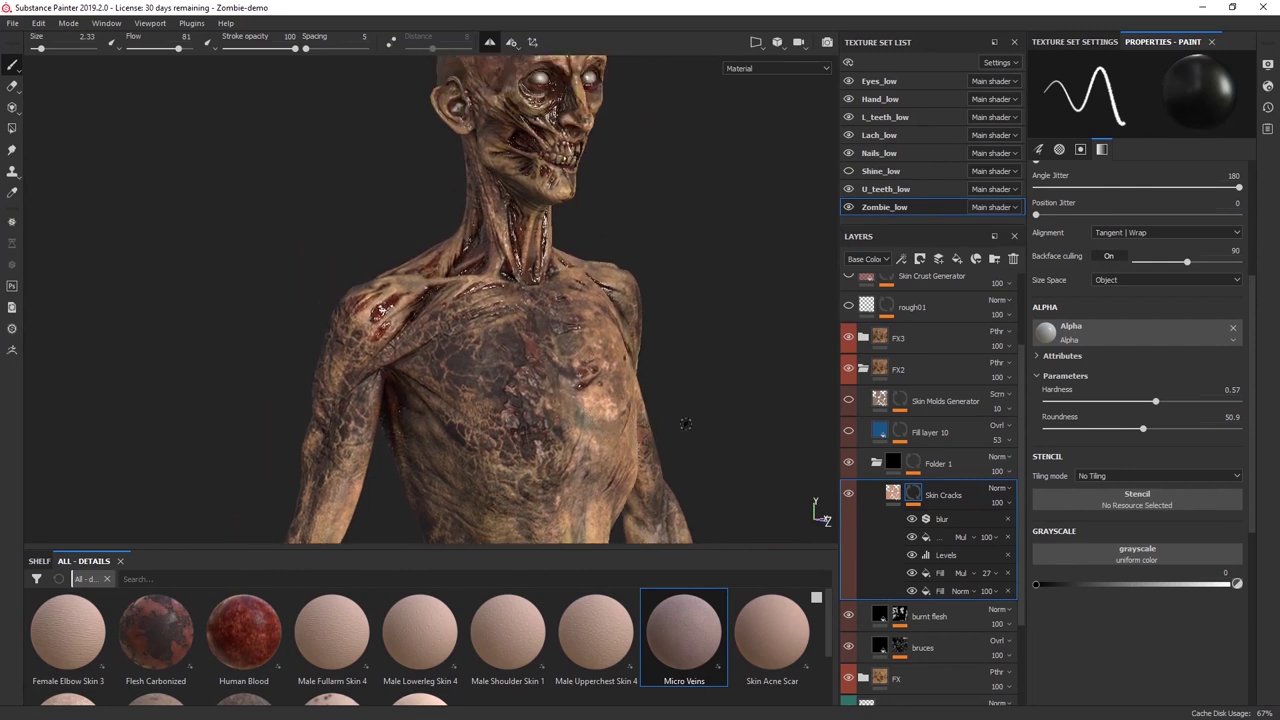
middle_click_drag(599, 352, 617, 550, "alt")
right_click_drag(620, 535, 670, 535, "alt")
middle_click_drag(550, 300, 525, 543, "alt")
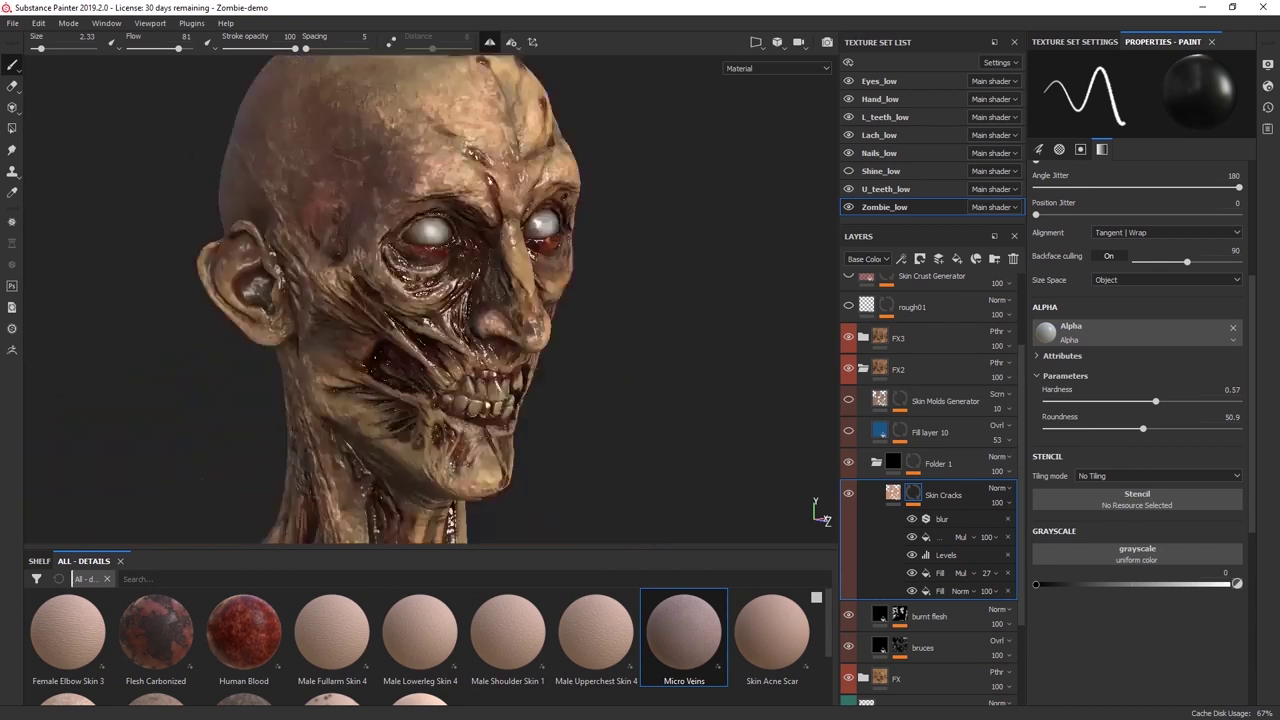
middle_click_drag(500, 185, 525, 375, "alt")
right_click_drag(525, 375, 592, 376, "alt")
left_click_drag(553, 372, 457, 392, "alt")
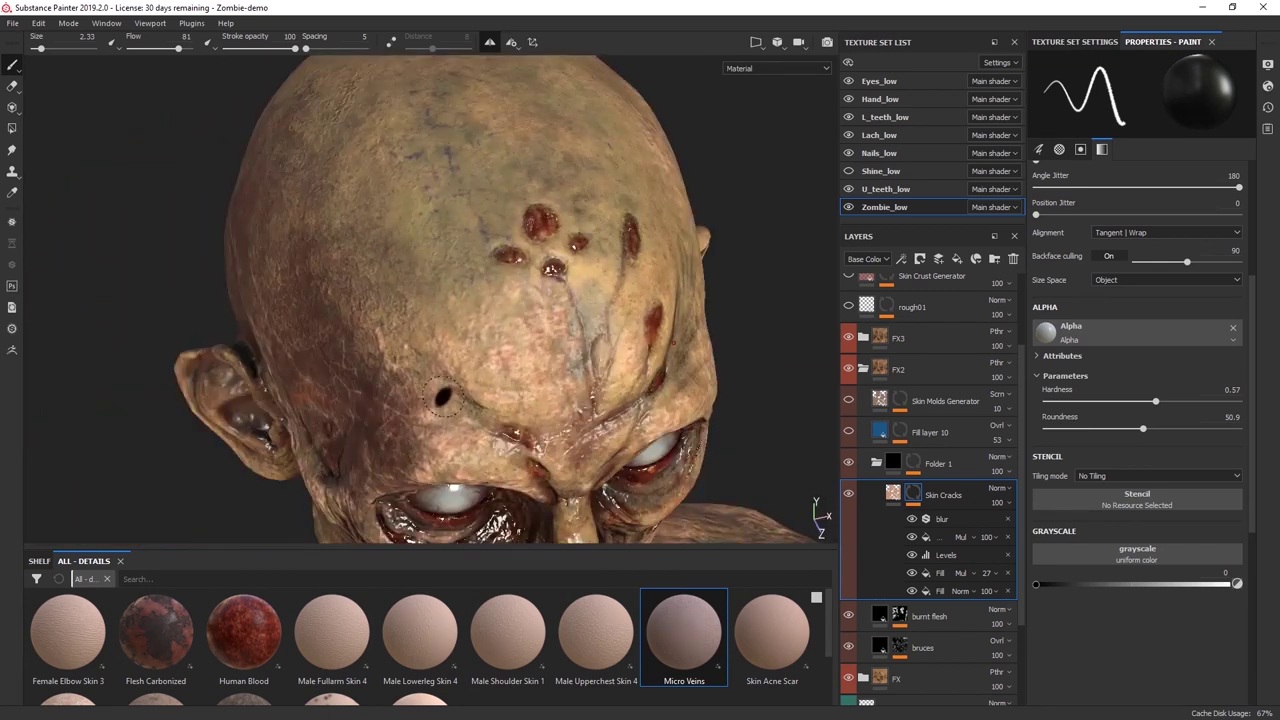
left_click_drag(533, 362, 633, 359, "alt")
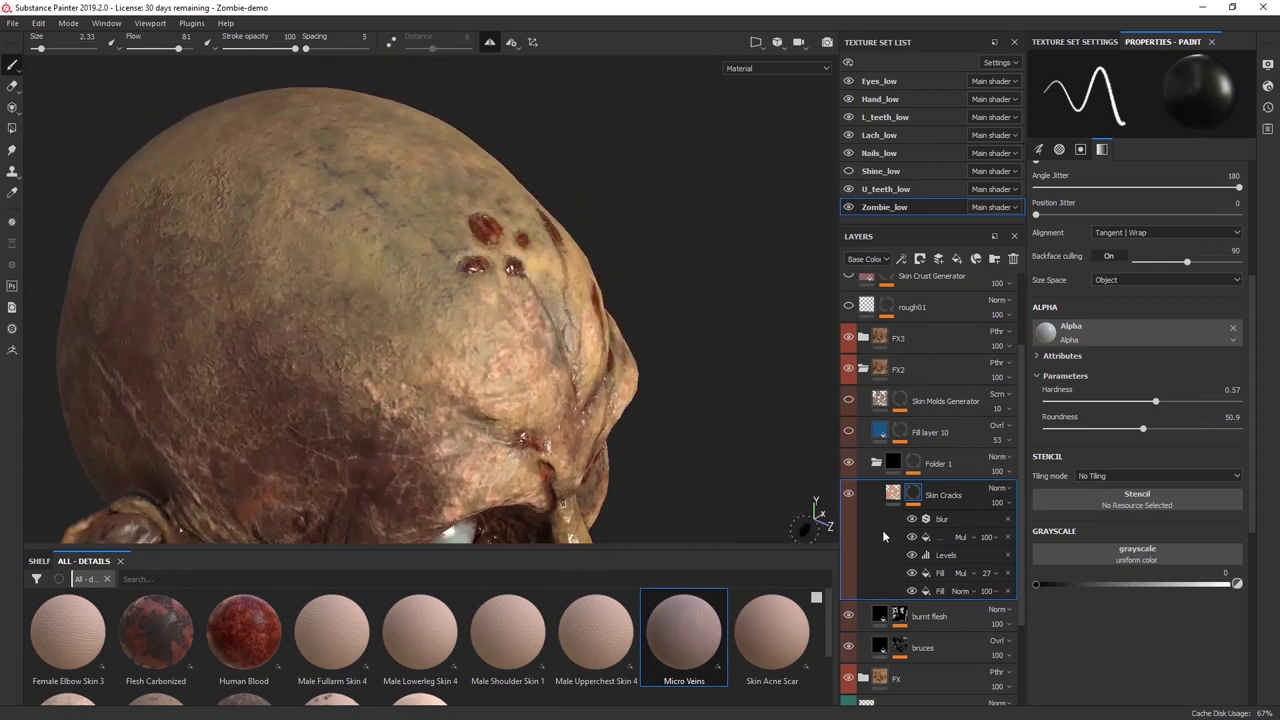
middle_click_drag(634, 437, 656, 370, "alt")
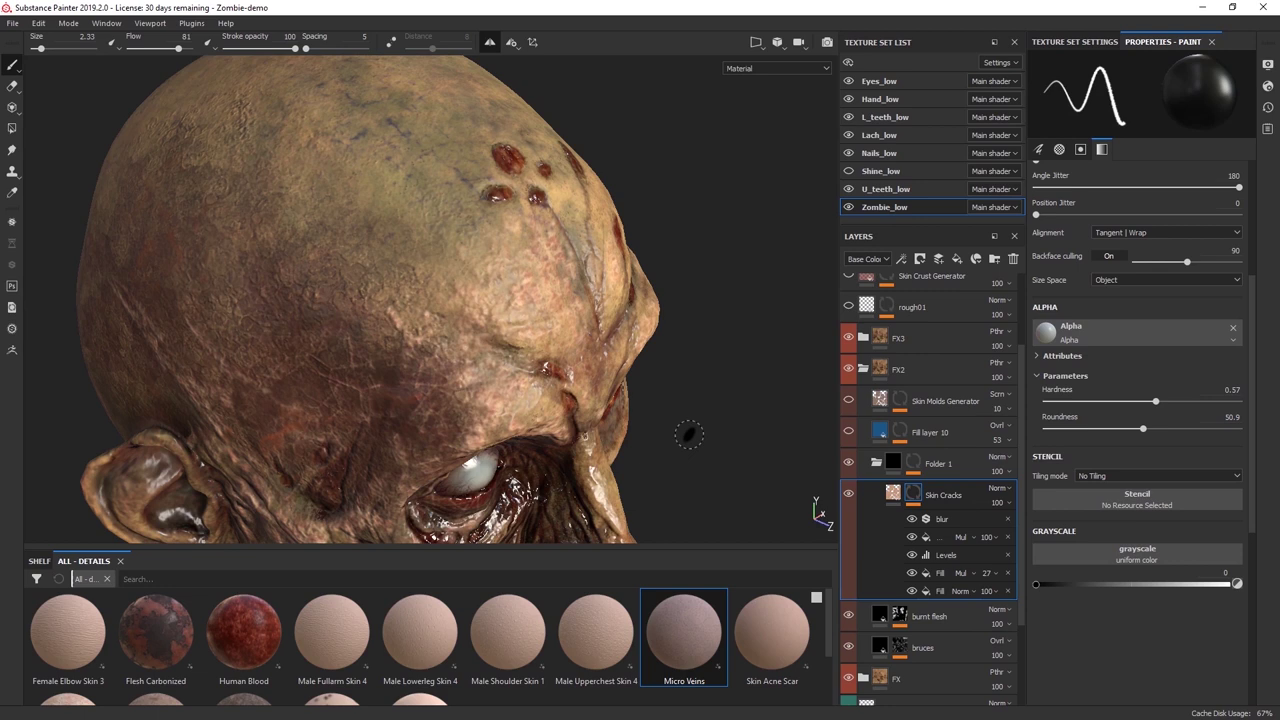
left_click_drag(640, 420, 533, 280, "alt")
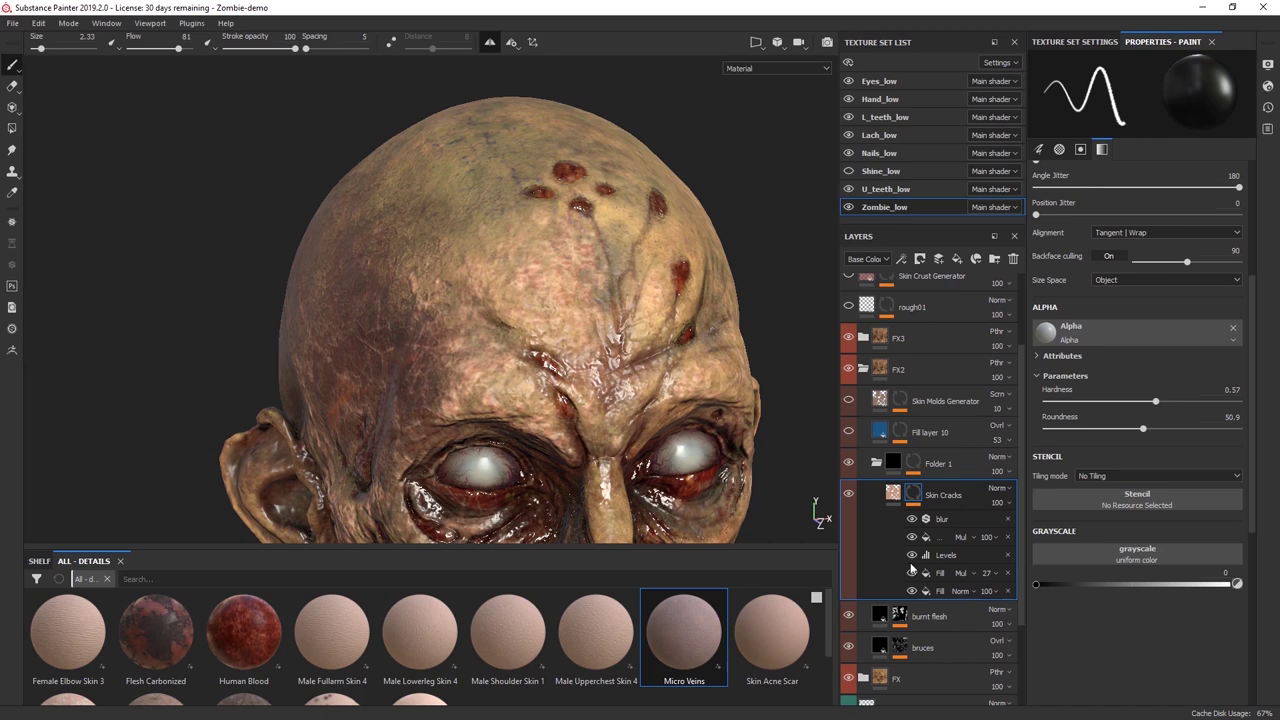
Hide all five effects in the Skin Cracks mask: blur, both Multiply fills, Levels and the base Fill.
left_click(911, 519)
left_click(912, 538)
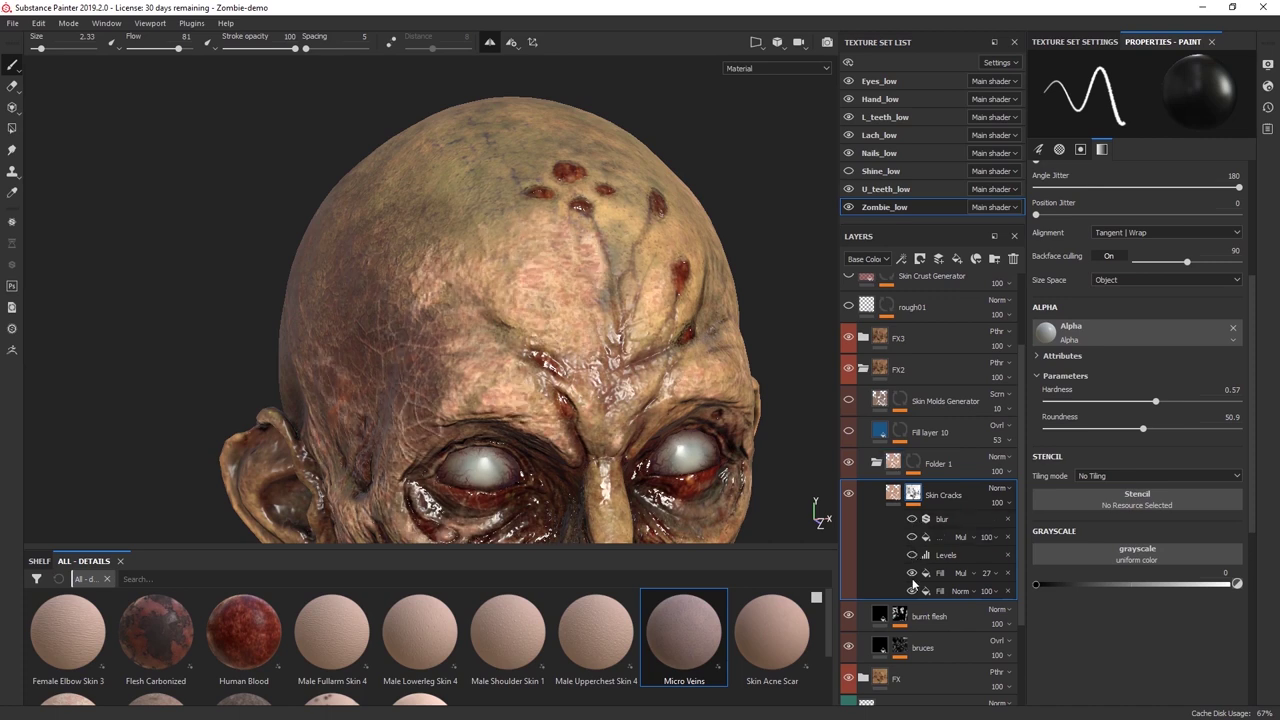
left_click_drag(680, 440, 672, 408, "alt")
scroll(704, 440, "down", 3)
middle_click_drag(704, 440, 680, 380, "alt")
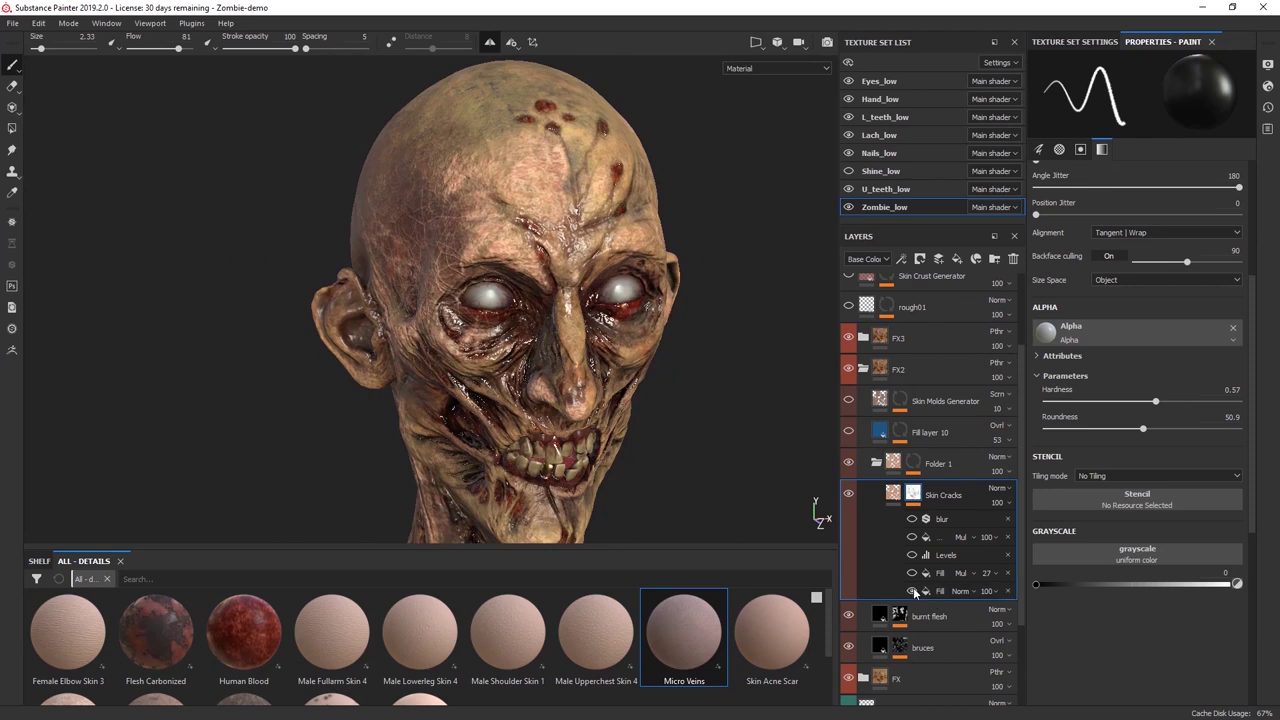
left_click(913, 590)
left_click_drag(675, 373, 740, 385, "alt")
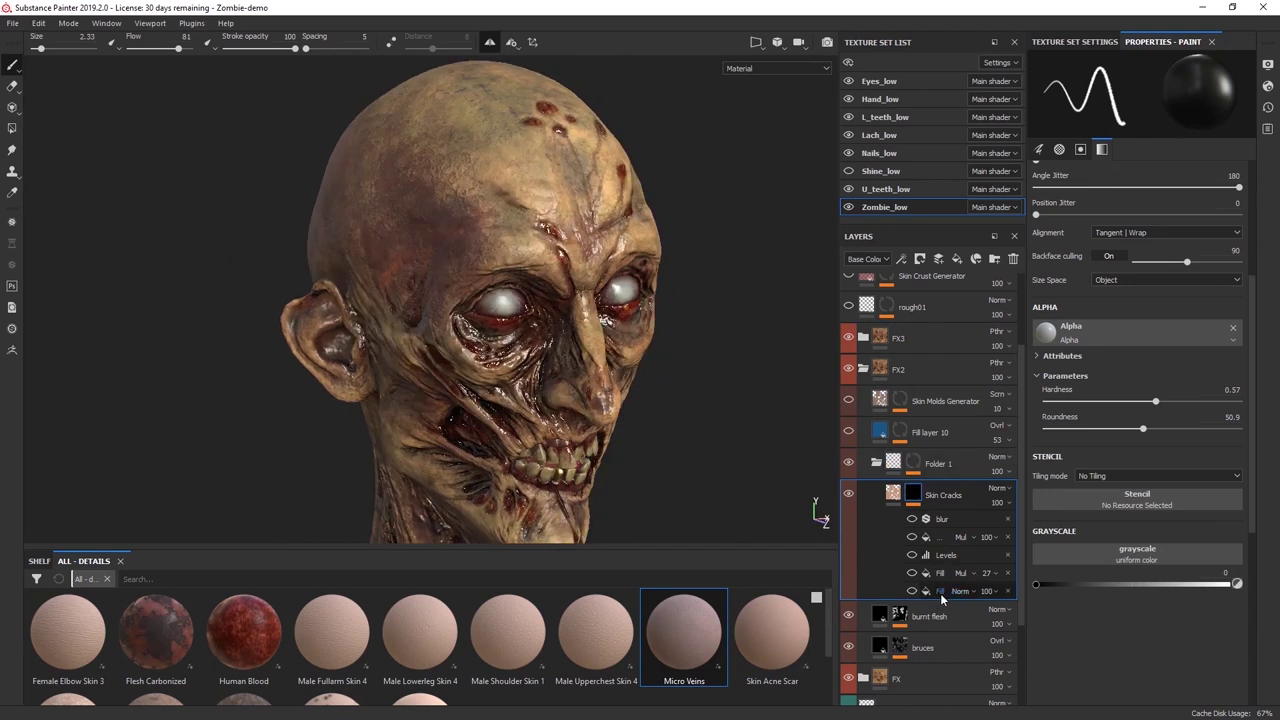
Select the base Fill effect in the Skin Cracks mask and toggle its visibility, leaving it shown.
left_click(941, 594)
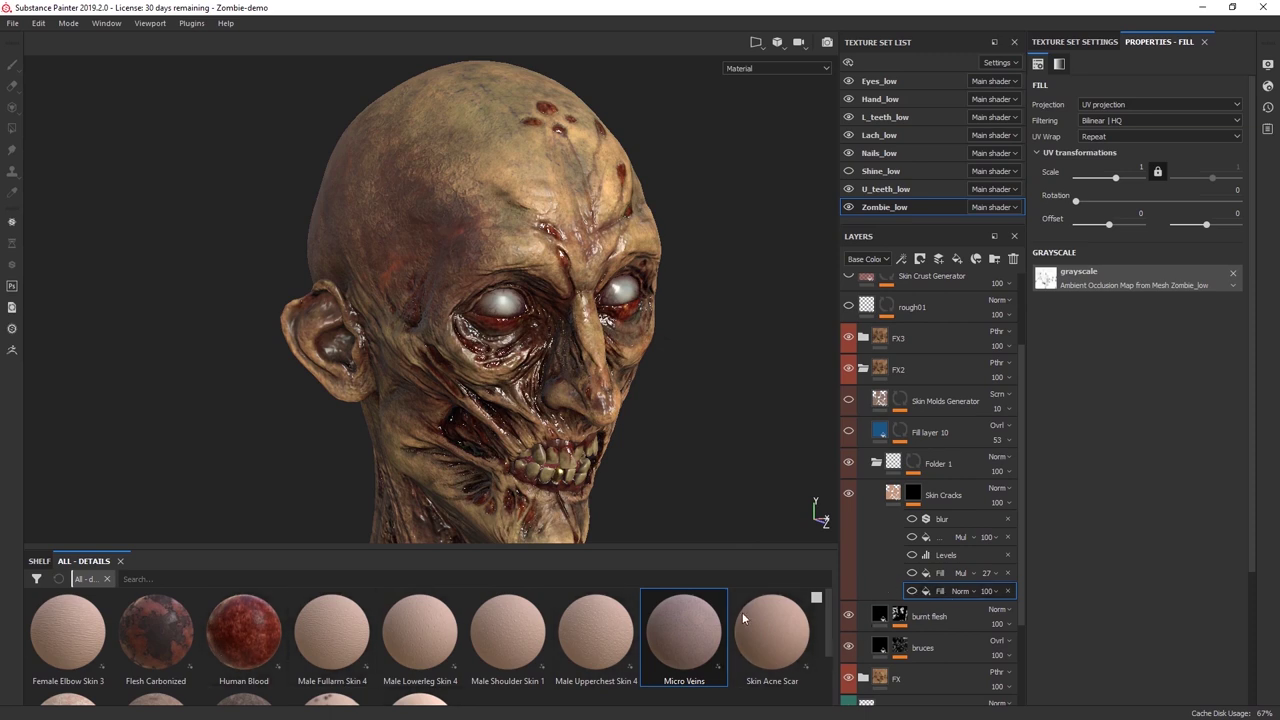
left_click(913, 590)
left_click(913, 590)
left_click(912, 596)
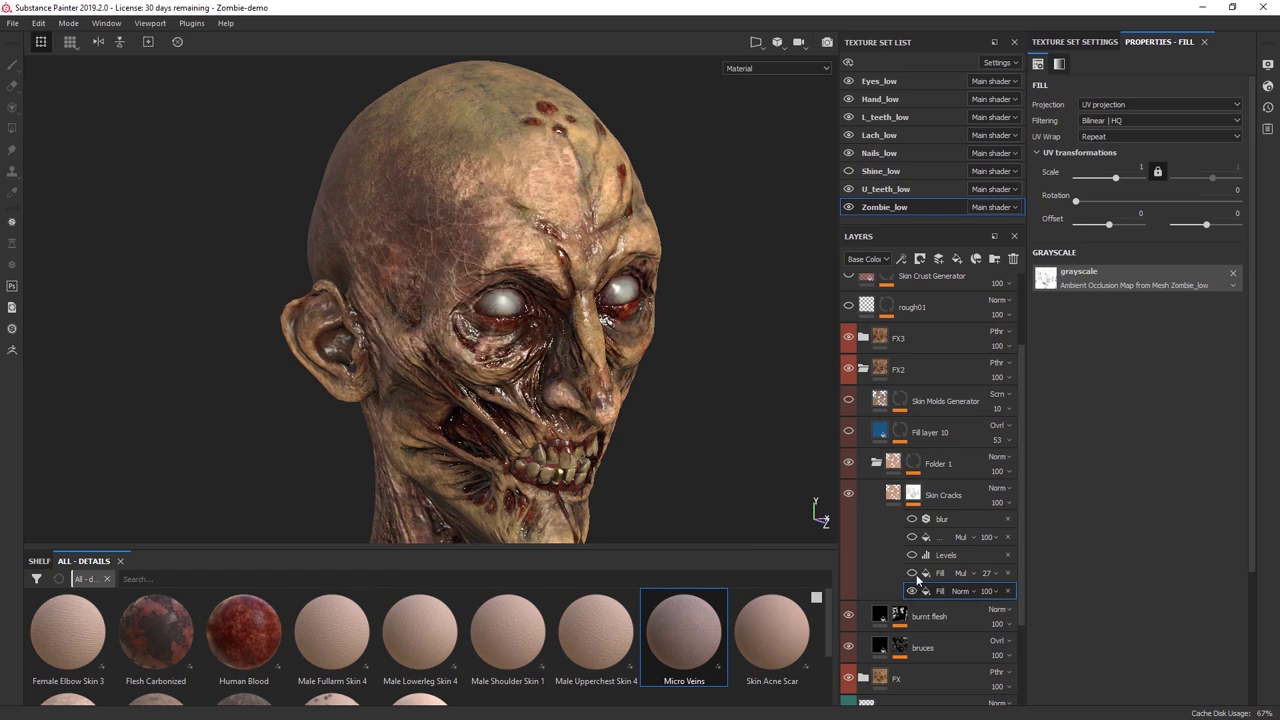
Select the 27% Multiply curvature fill in the Skin Cracks mask, show it again, and view it on the head.
left_click(937, 575)
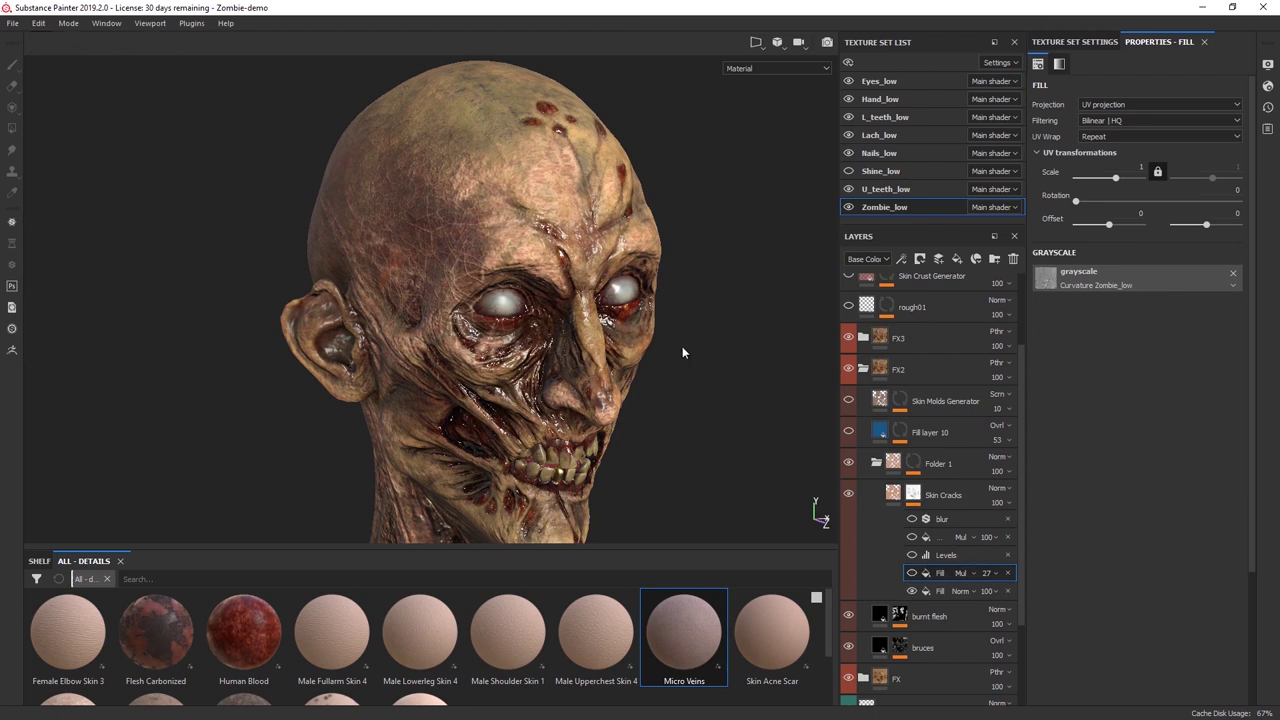
left_click_drag(568, 414, 440, 416, "alt")
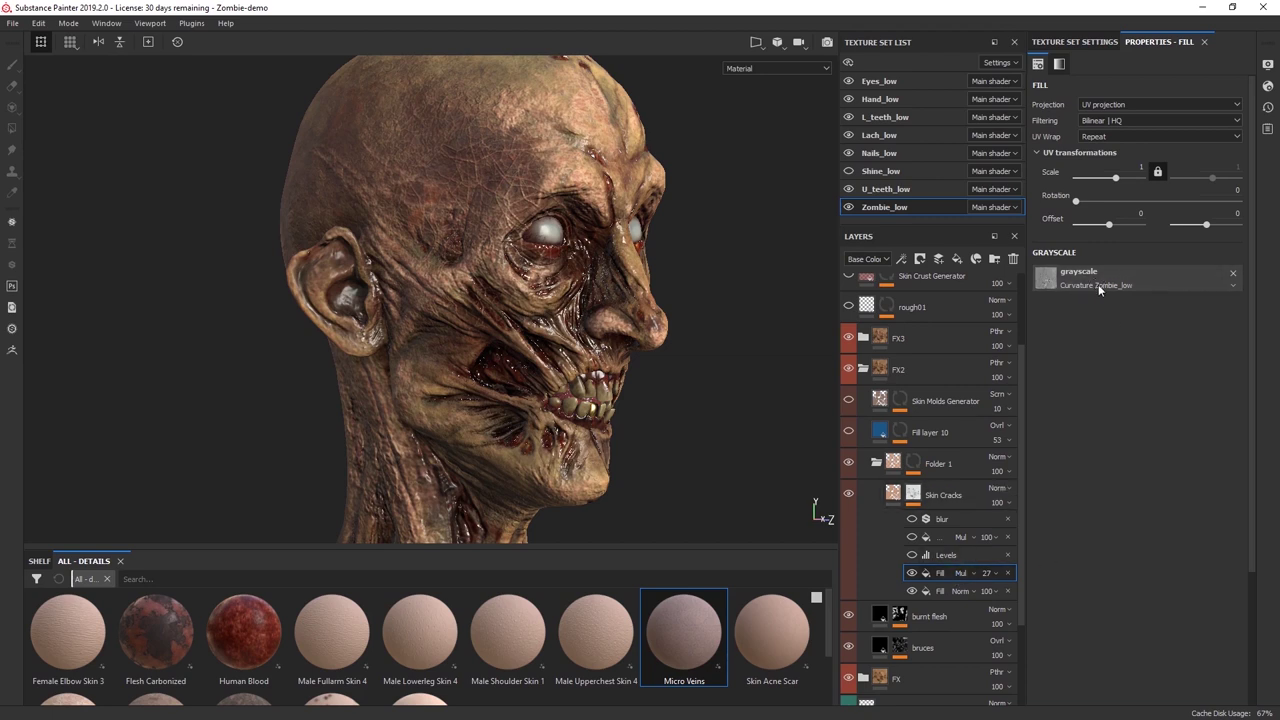
left_click_drag(697, 390, 815, 507, "alt")
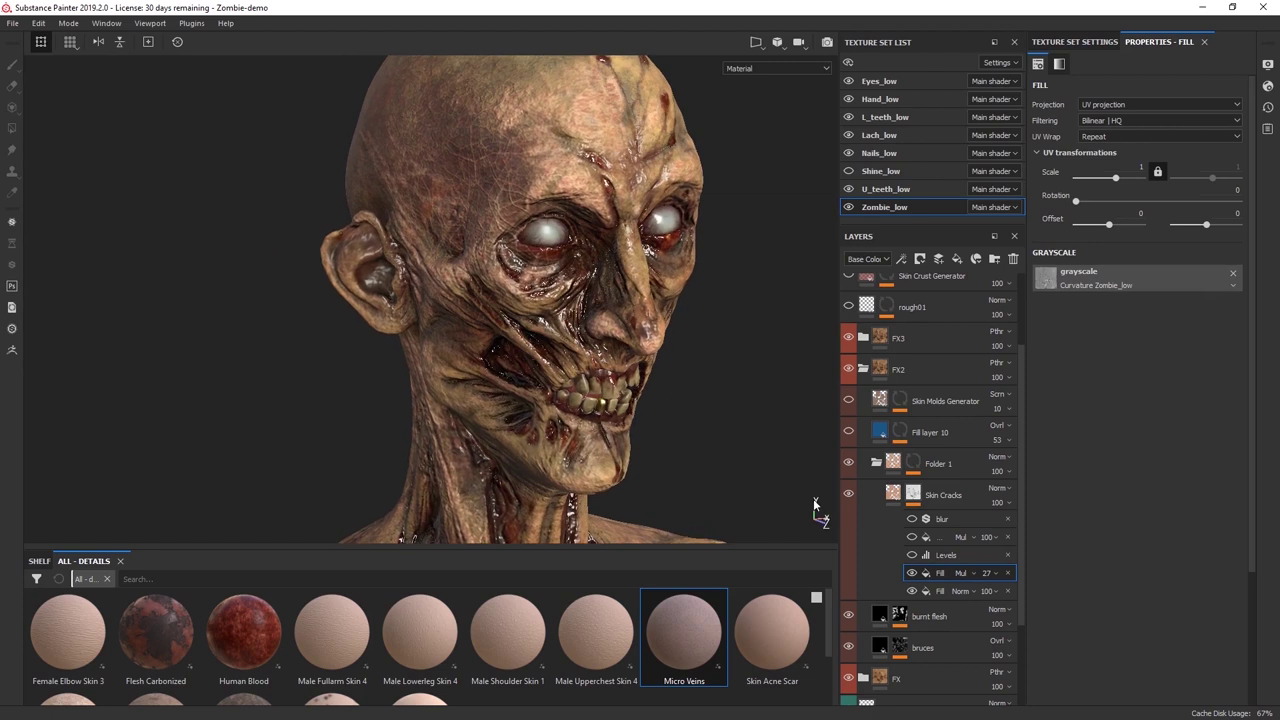
Show Levels, the ratio_dirt_4 fill and blur again in the Skin Cracks mask, toggling the dirt fill to compare.
left_click(936, 539)
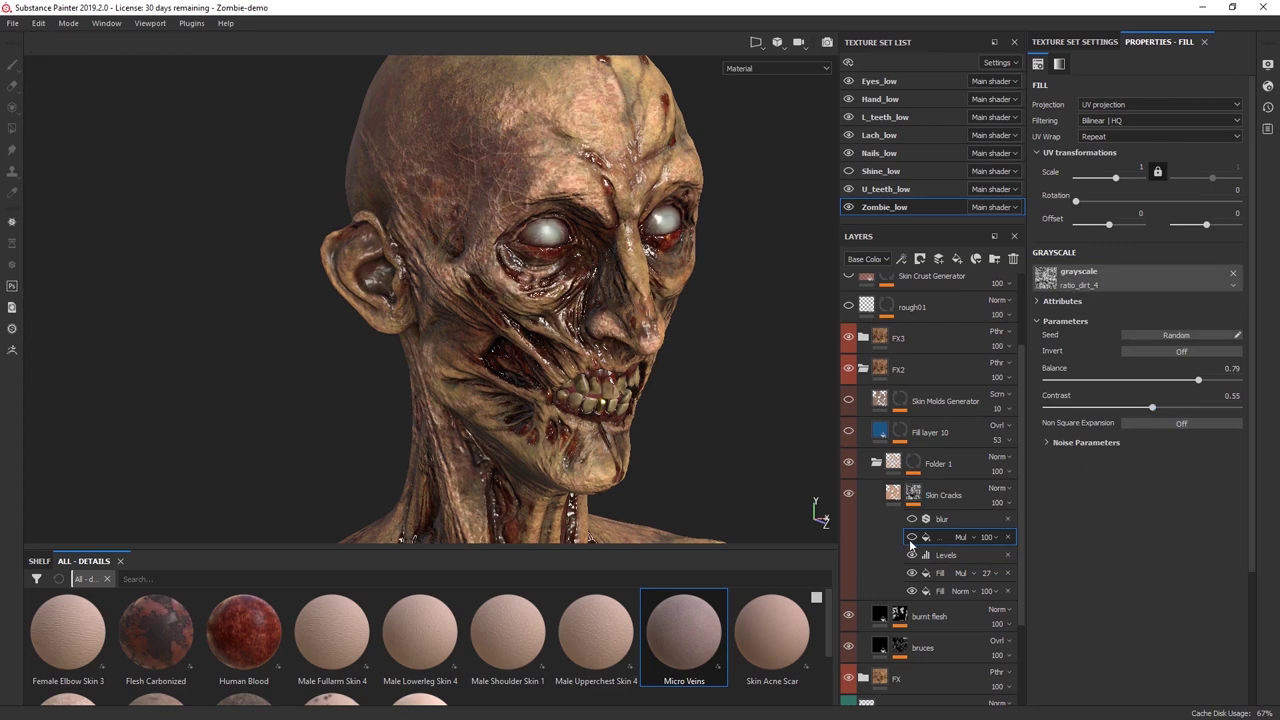
mouse_move(745, 420)
left_mouse_down("alt")
mouse_move(576, 419)
mouse_move(525, 263)
left_mouse_up("alt")
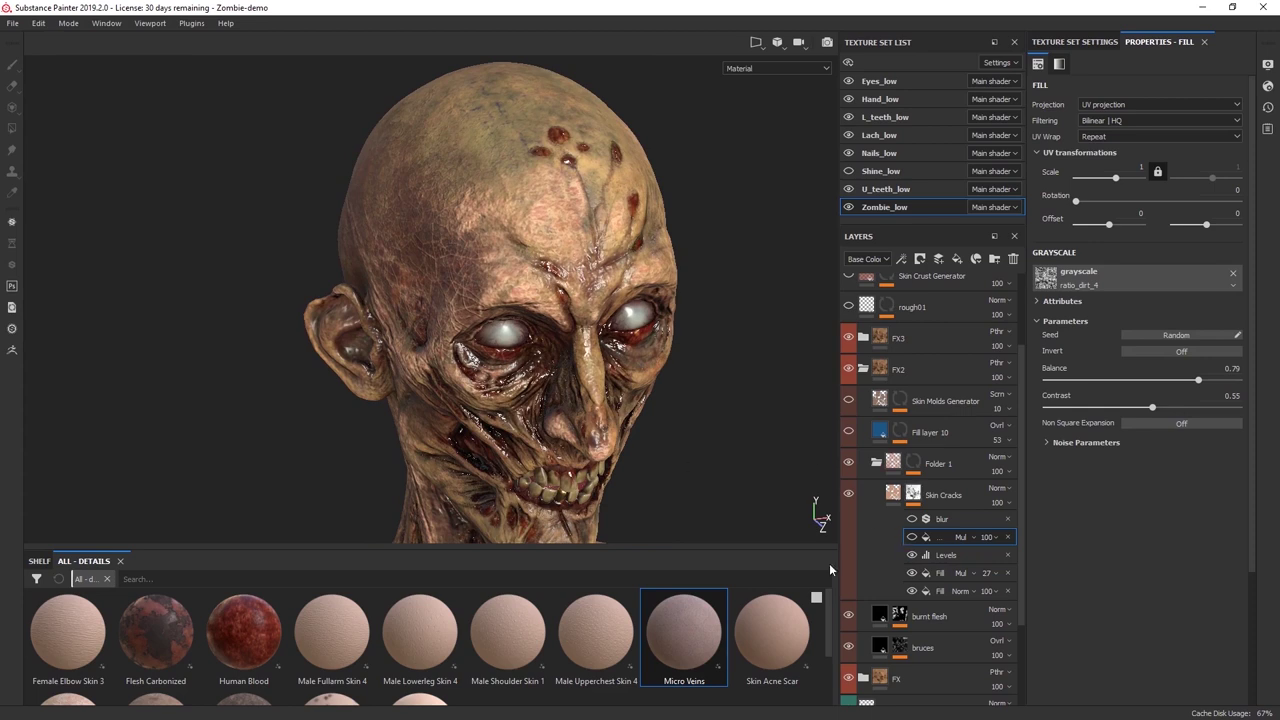
left_click(911, 538)
left_click(911, 538)
left_click(911, 538)
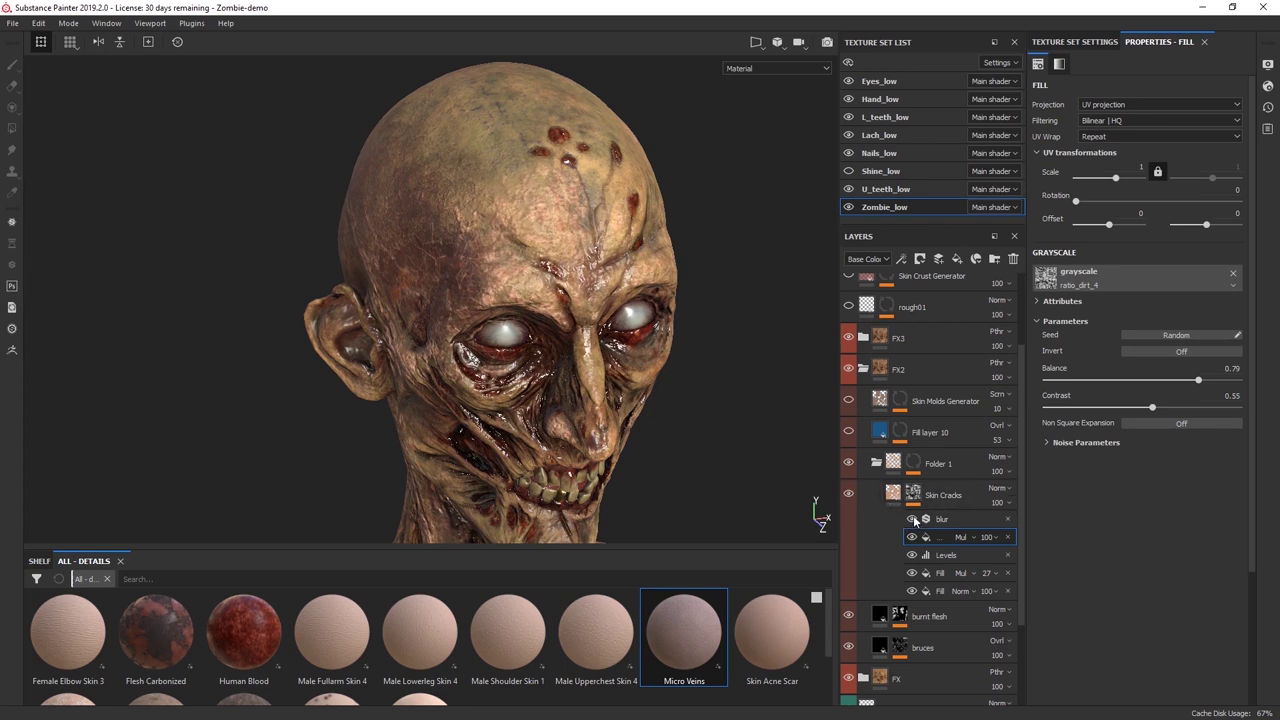
Examine the skin cracks over the head, neck and torso with all mask effects enabled.
left_click_drag(617, 378, 585, 285, "alt")
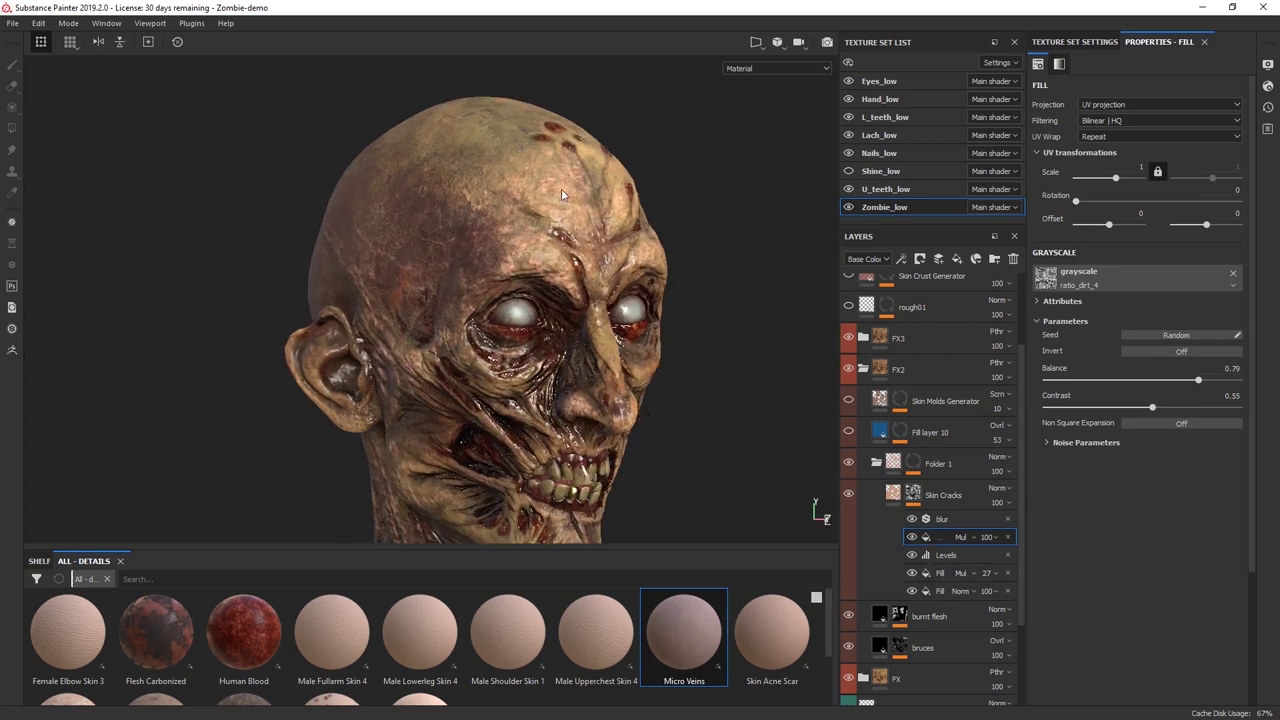
middle_click_drag(520, 304, 524, 75, "alt")
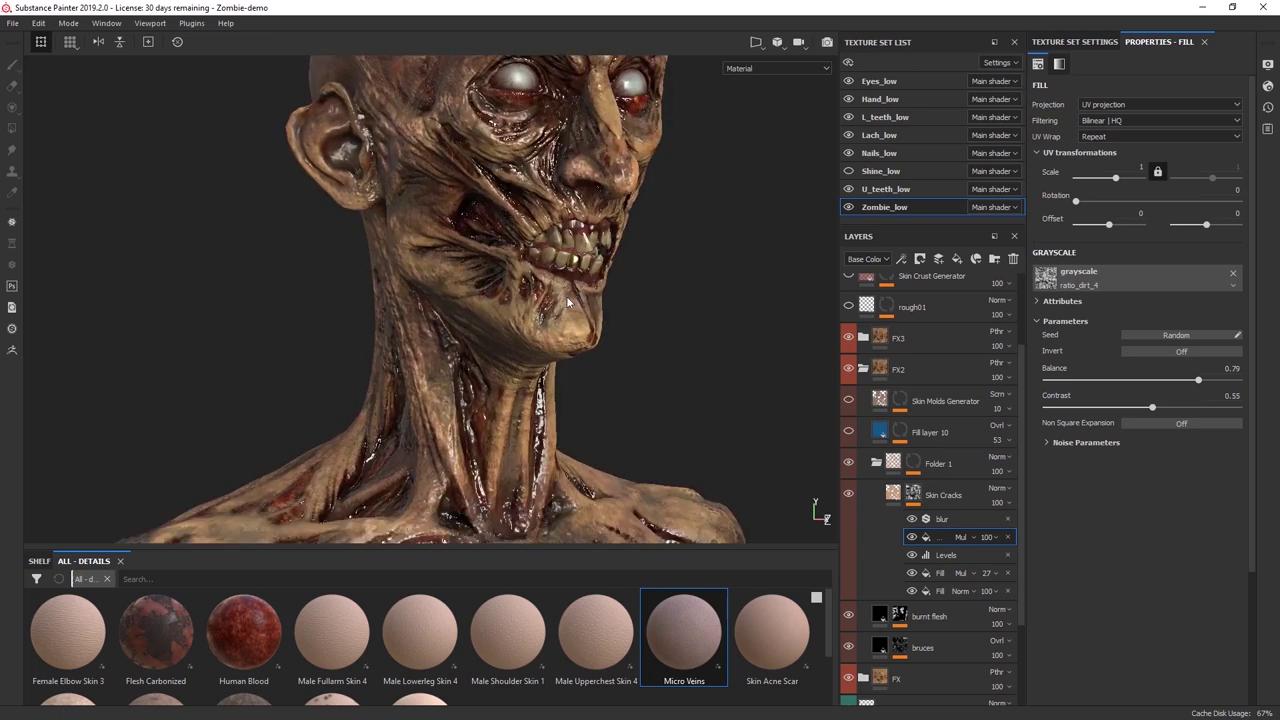
left_click_drag(560, 200, 470, 200, "alt")
right_click_drag(490, 250, 505, 400, "alt")
middle_click_drag(505, 430, 506, 320, "alt")
right_click_drag(506, 320, 505, 265, "alt")
left_click_drag(620, 405, 570, 410, "alt")
right_click_drag(570, 410, 560, 345, "alt")
middle_click_drag(610, 356, 603, 268, "alt")
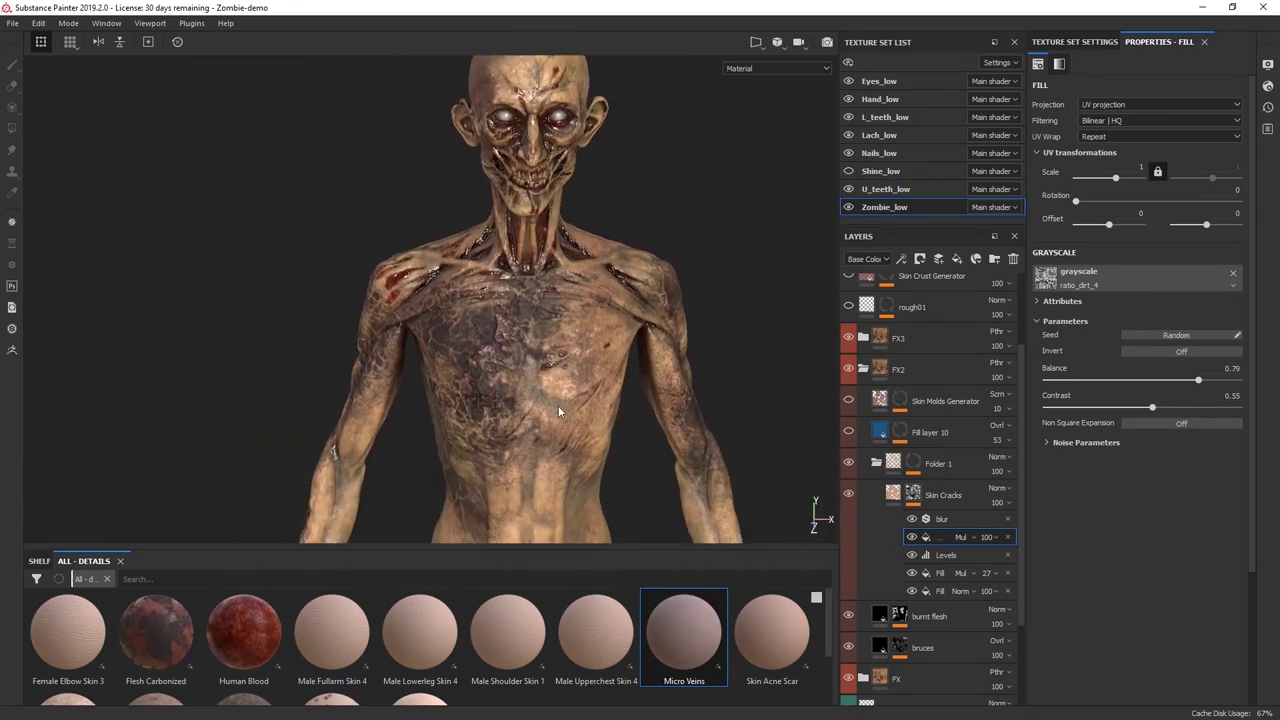
left_click_drag(551, 369, 629, 400, "alt")
left_click_drag(598, 314, 547, 393, "alt")
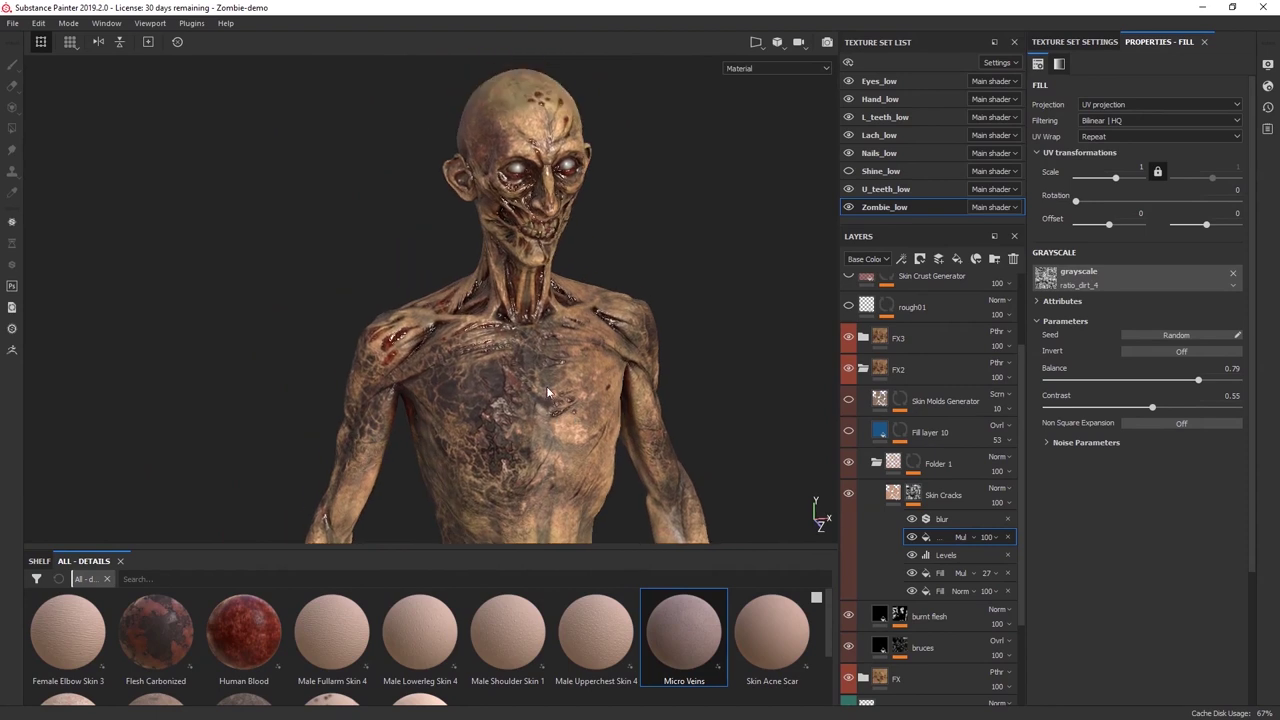
left_click_drag(632, 372, 566, 366, "alt")
left_click_drag(478, 421, 502, 408, "alt")
left_click_drag(179, 330, 610, 281, "alt")
left_click_drag(641, 338, 600, 322, "alt")
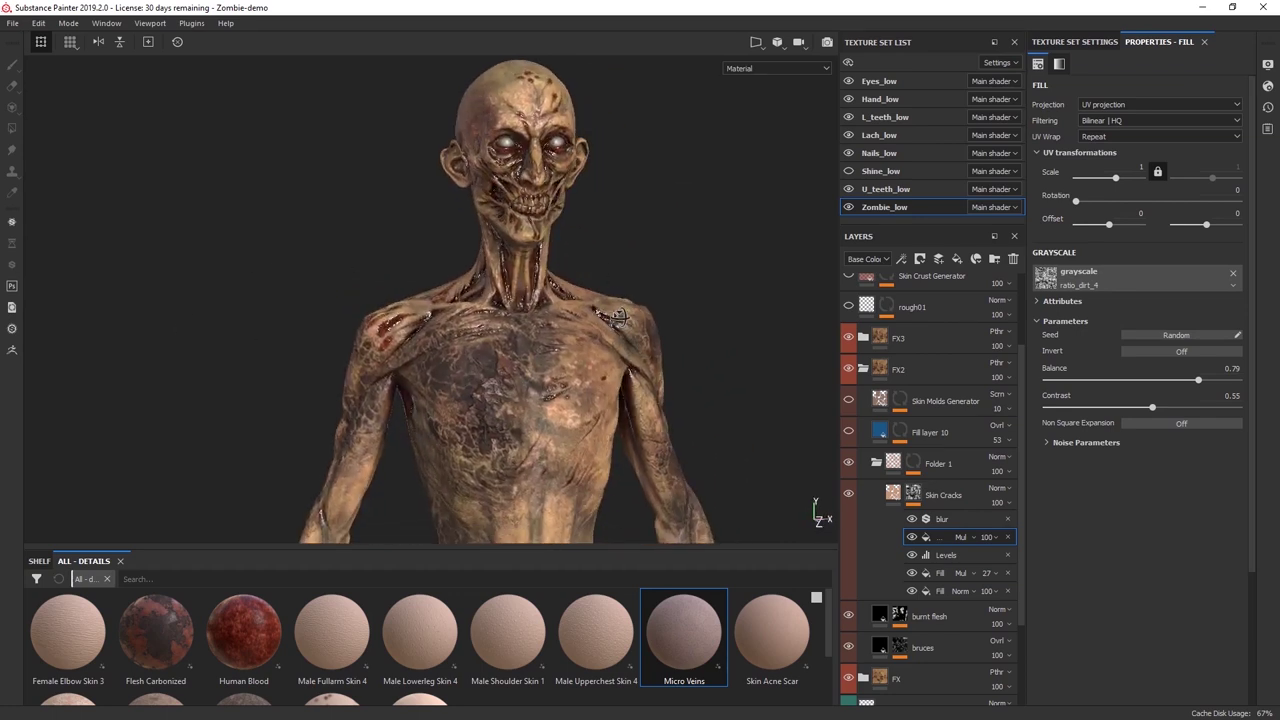
Collapse and reopen Folder 1, and select the content and the mask of the Skin Cracks layer.
left_click(874, 464)
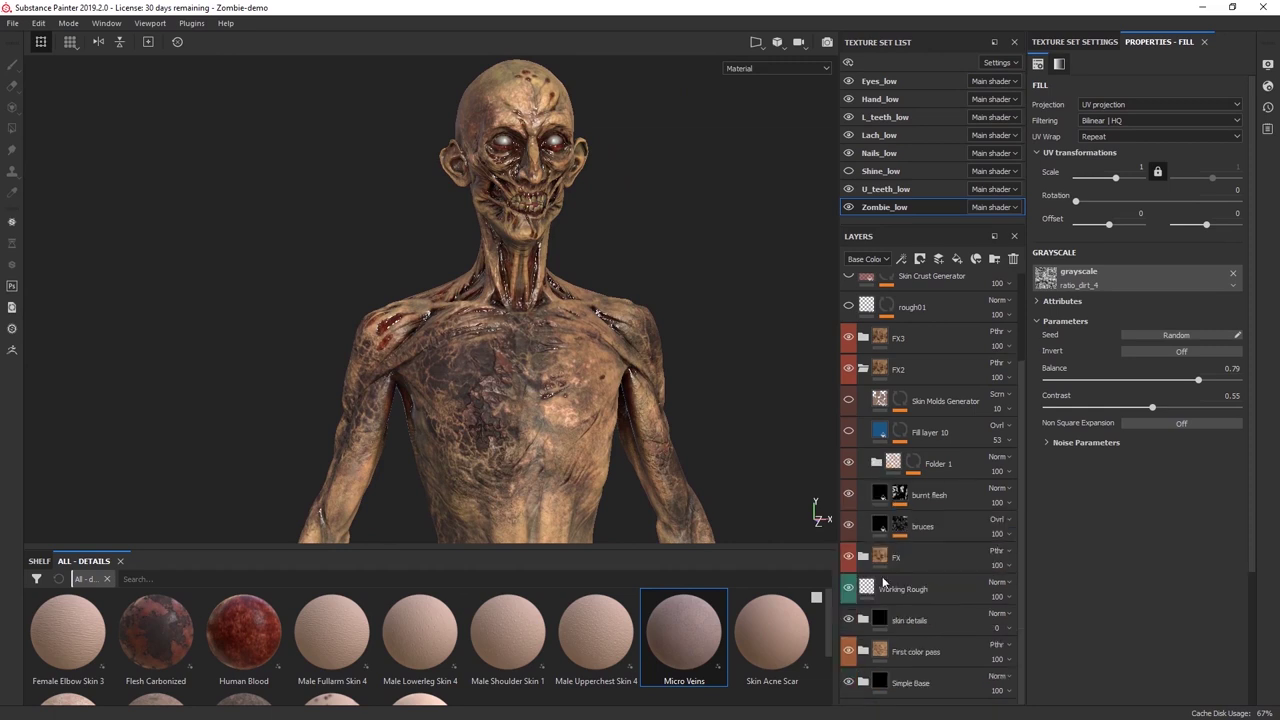
left_click(876, 463)
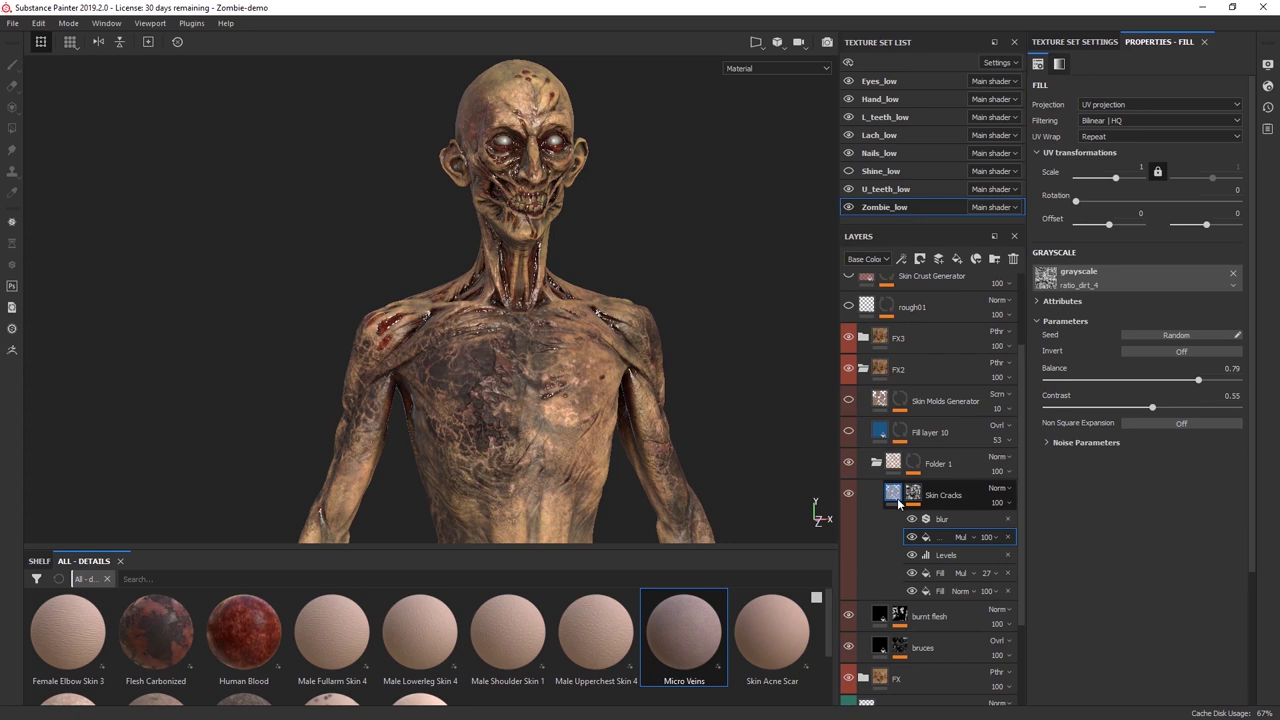
left_click(898, 503)
left_click(914, 497)
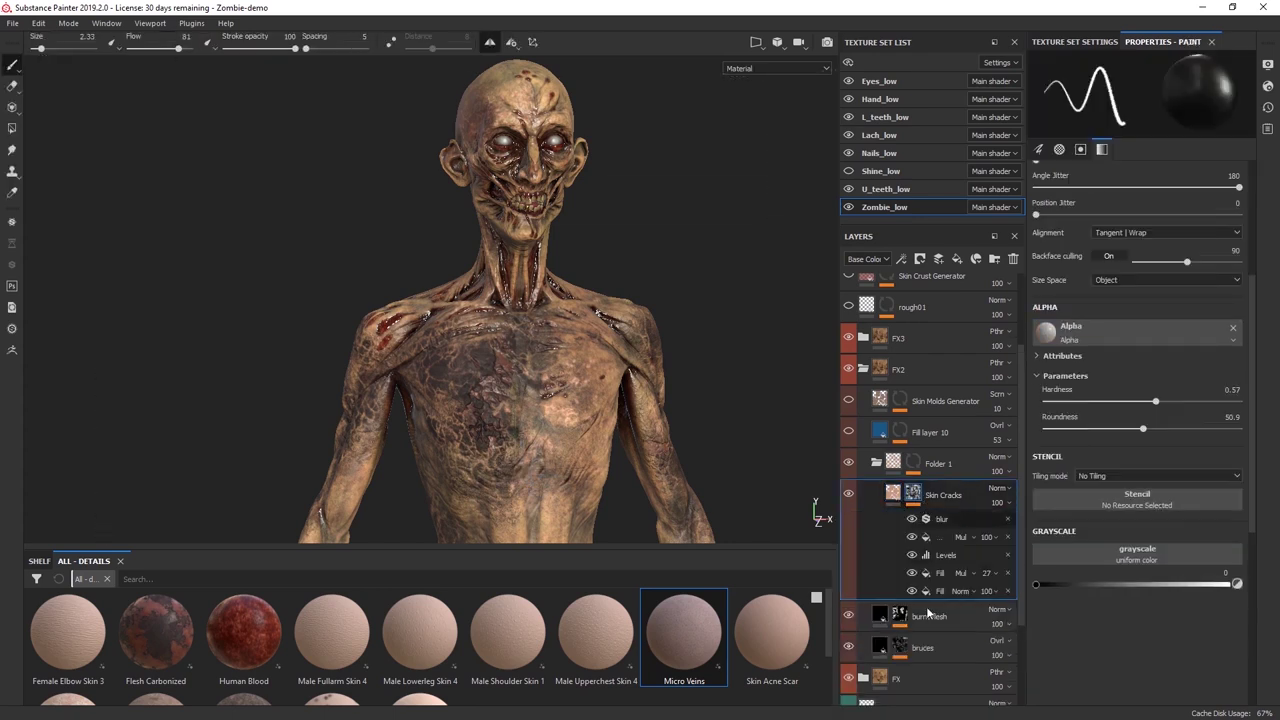
Toggle the paint effect in Folder 1's mask off and on to compare, and collapse the folder.
left_click(909, 472)
left_click(911, 464)
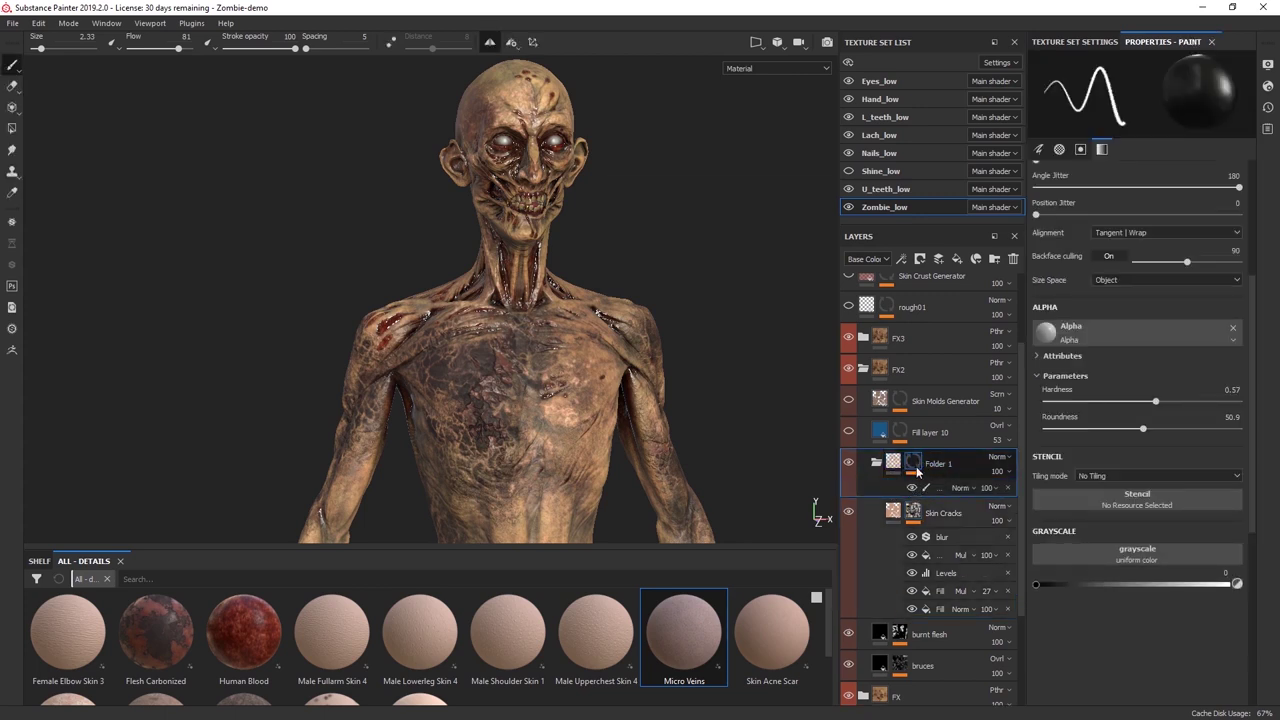
left_click(913, 488)
left_click(913, 488)
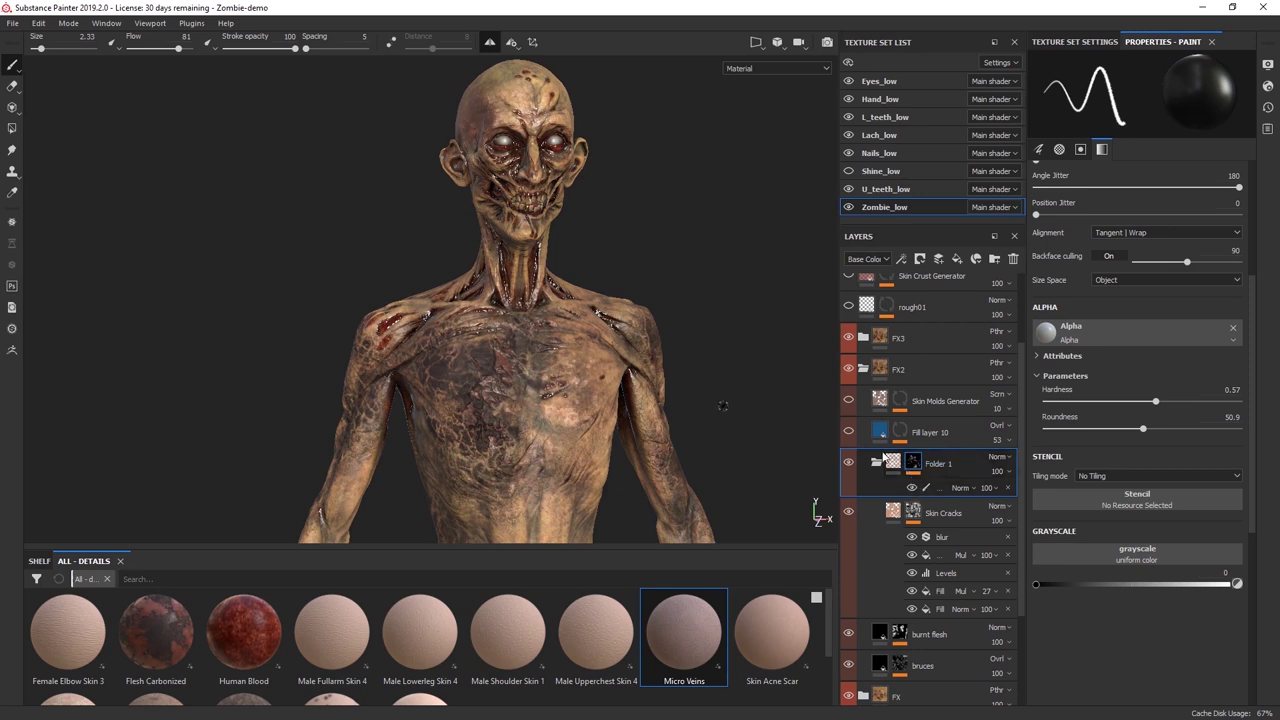
left_click(876, 463)
left_click(891, 463)
left_click(877, 461)
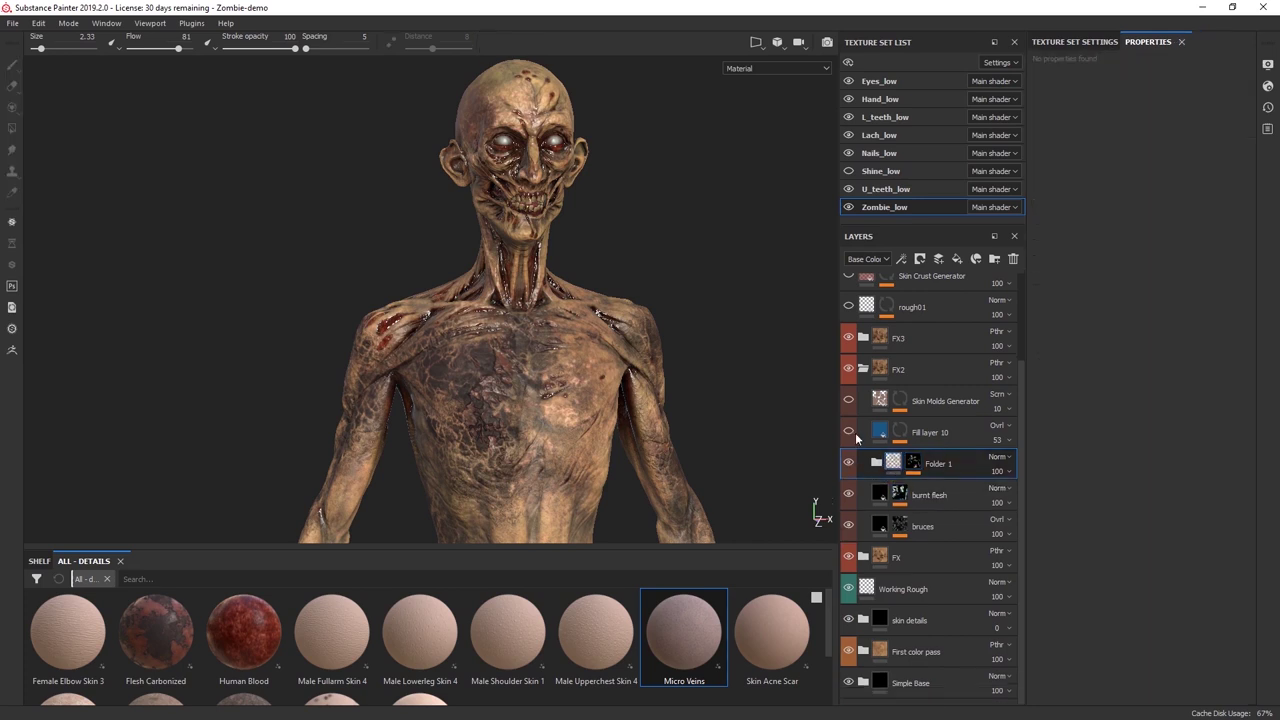
Show Fill layer 10 in the FX2 folder and compare its blue overlay on the upper body.
left_click(876, 432)
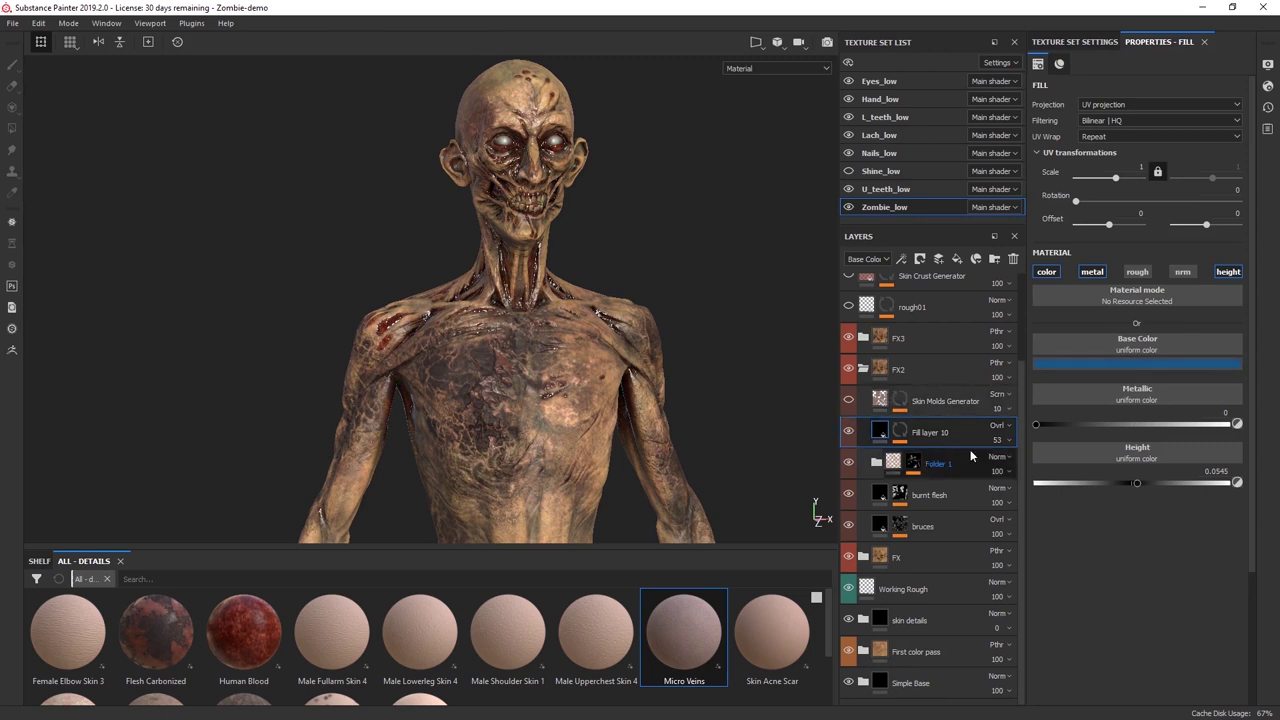
double_click(910, 432)
key("Return")
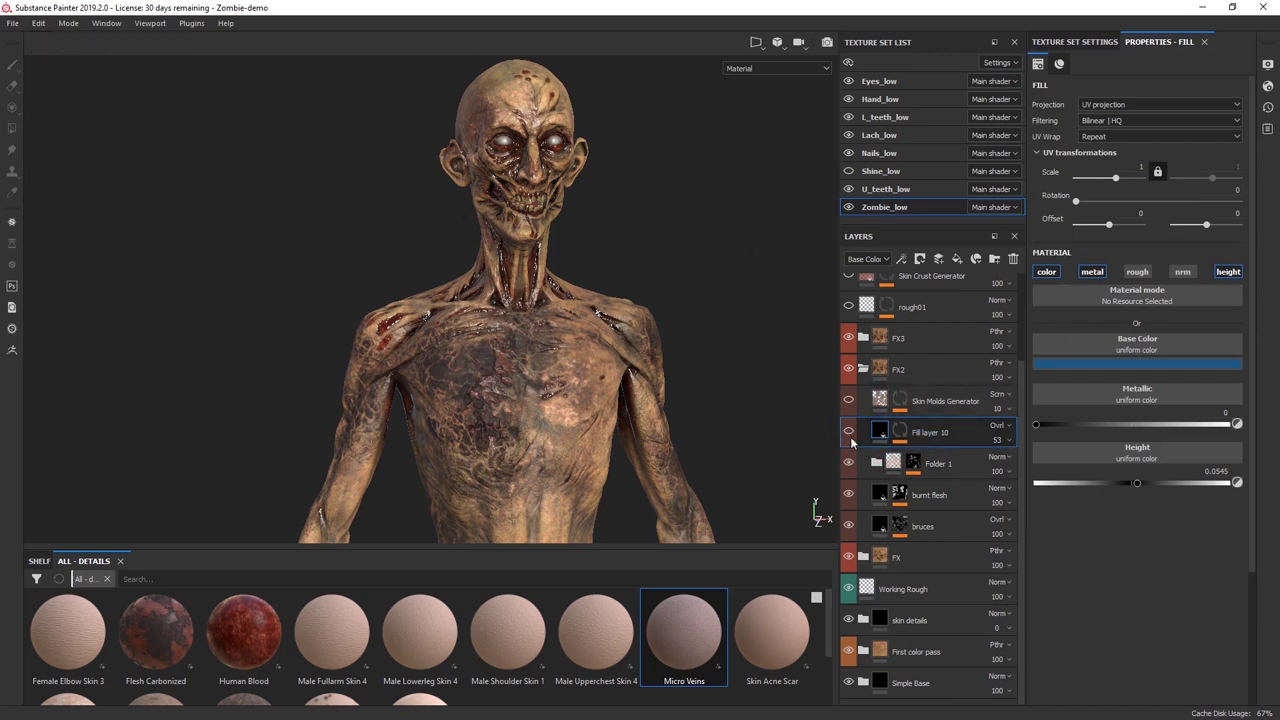
left_click_drag(481, 277, 425, 300, "alt")
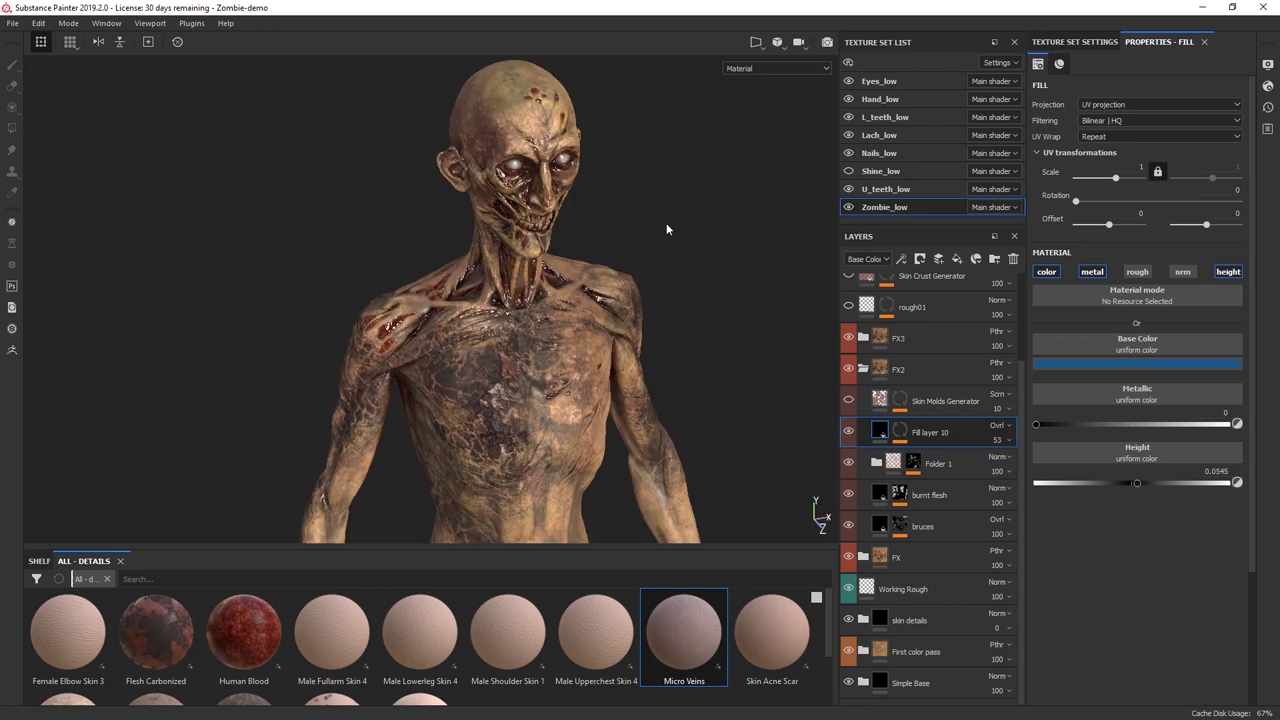
right_click_drag(346, 323, 540, 325, "alt")
left_click_drag(760, 326, 652, 326, "alt")
middle_click_drag(652, 326, 638, 332, "alt")
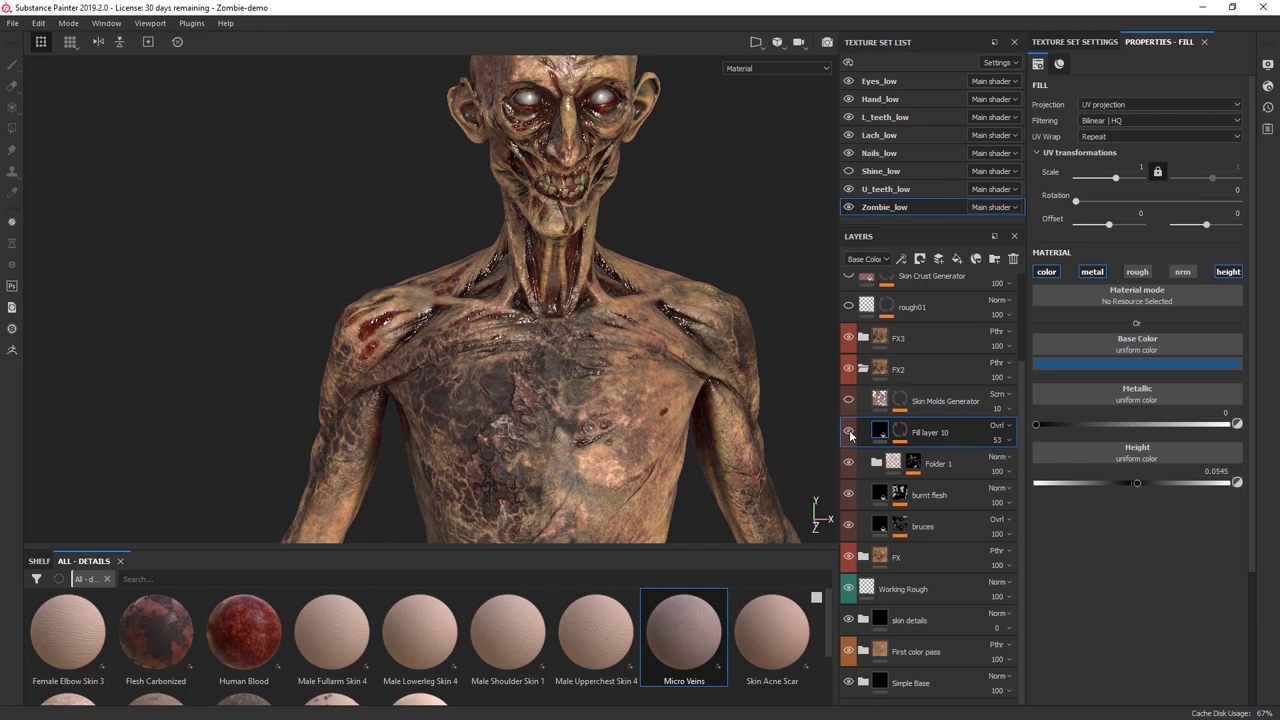
Show the Skin Molds Generator layer in the FX2 folder after viewing the head and chest.
left_click_drag(532, 316, 462, 328, "alt")
middle_click_drag(536, 244, 536, 332, "alt")
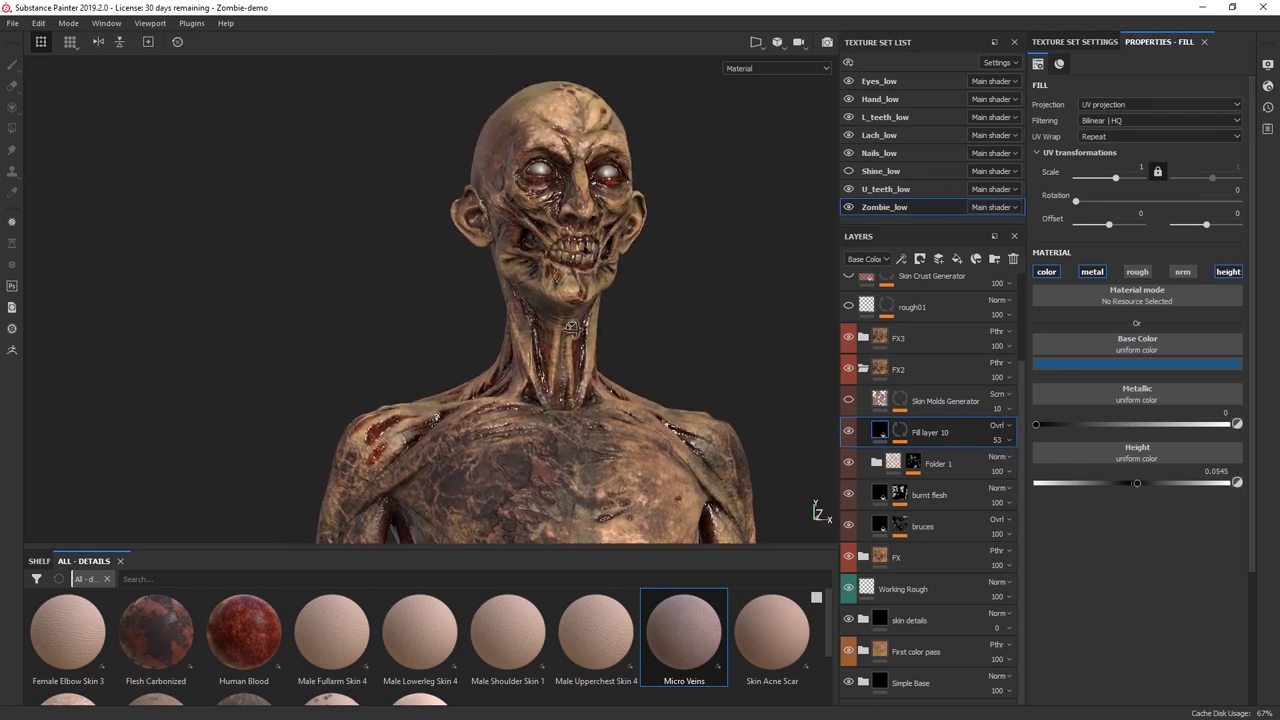
left_click_drag(492, 334, 553, 338, "alt")
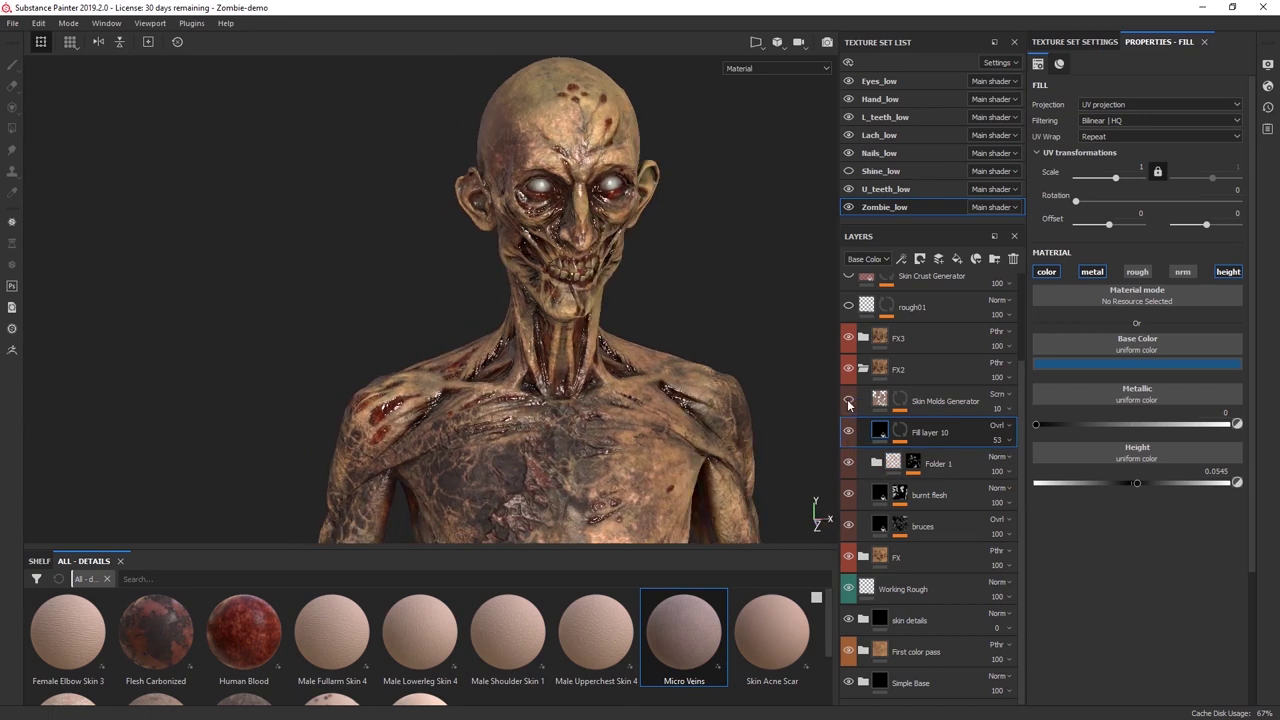
left_click(848, 402)
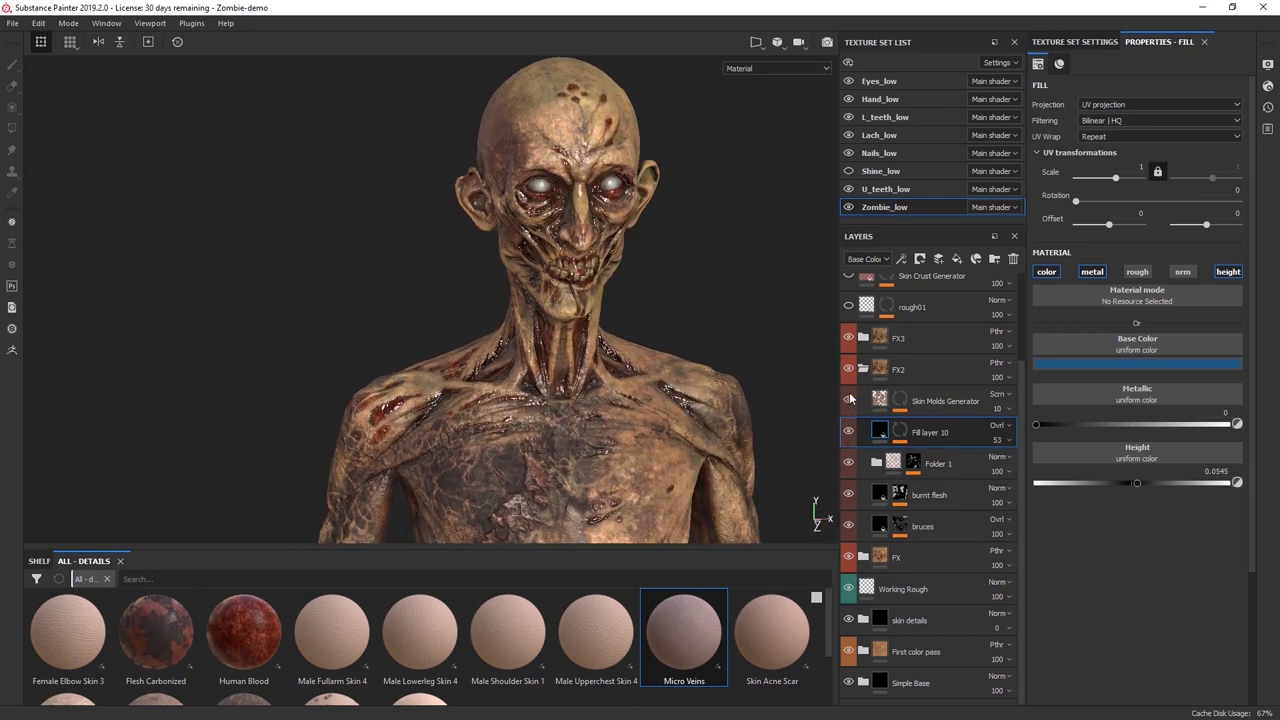
Select the Skin Molds Generator layer in FX2 and toggle its visibility to compare its effect on the upper body.
left_click(924, 403)
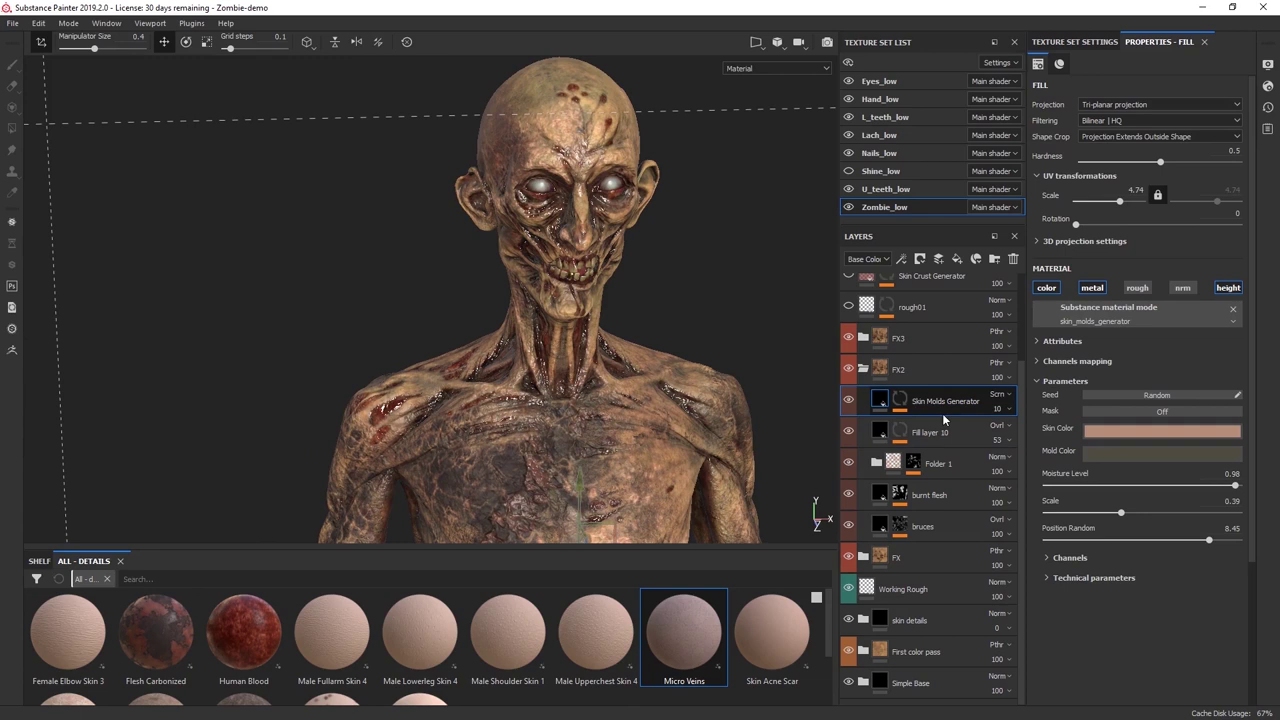
scroll(310, 680, "down", 1)
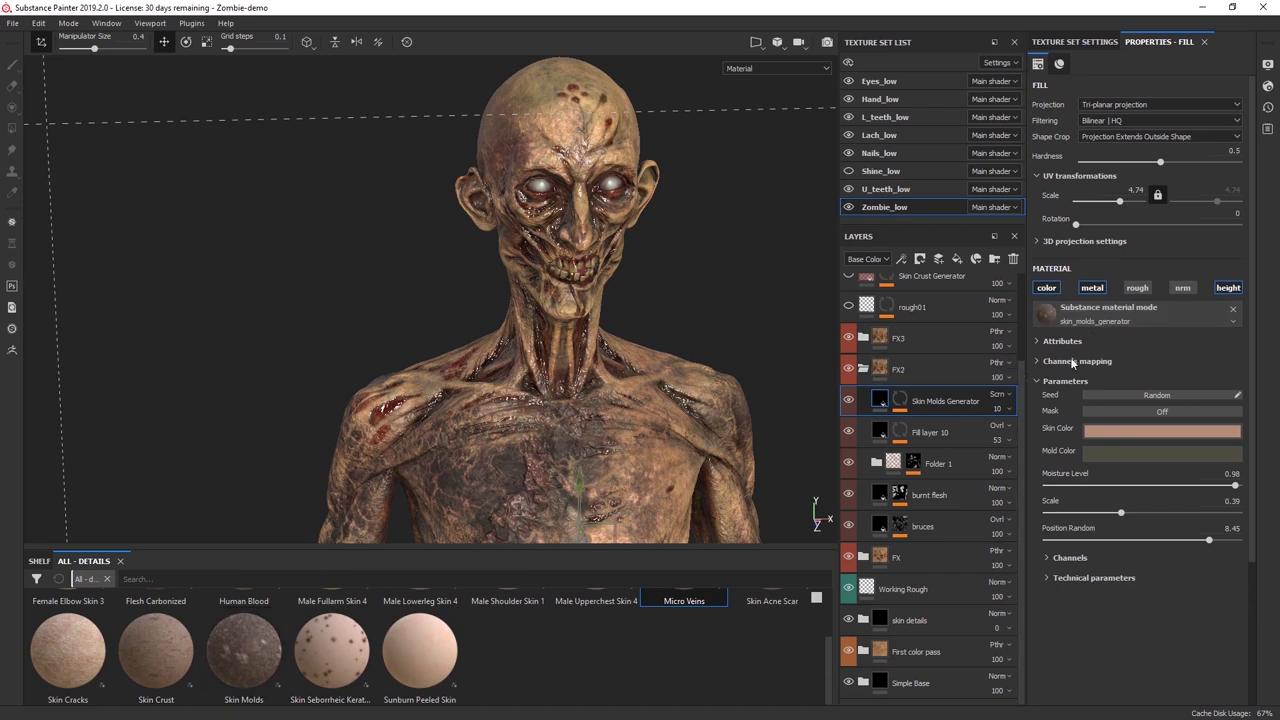
middle_click_drag(646, 419, 614, 371, "alt")
left_click(847, 402)
left_click(849, 402)
left_click(850, 400)
left_click(850, 400)
scroll(597, 375, "down", 1)
left_click_drag(597, 362, 703, 360, "alt")
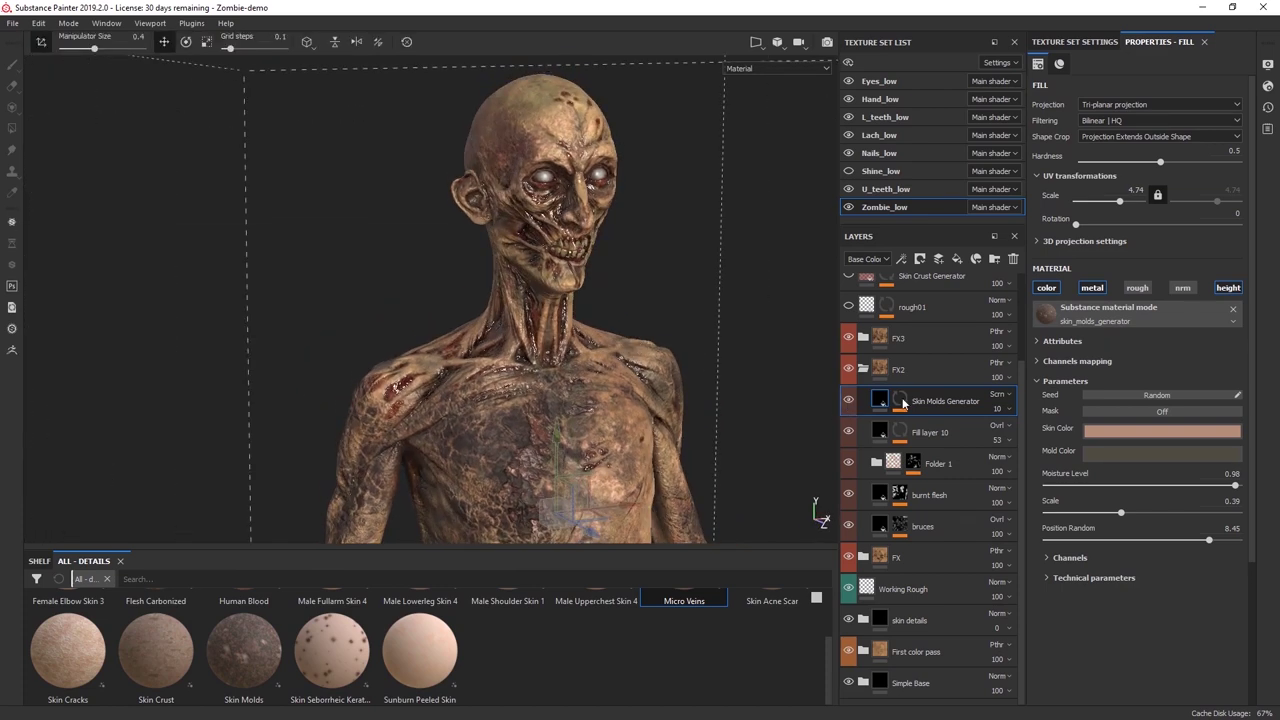
left_click(849, 402)
left_click(848, 400)
View the Height channel alone, toggle the Skin Molds Generator layer to compare its height contribution, and return to the Material view.
left_click(784, 68)
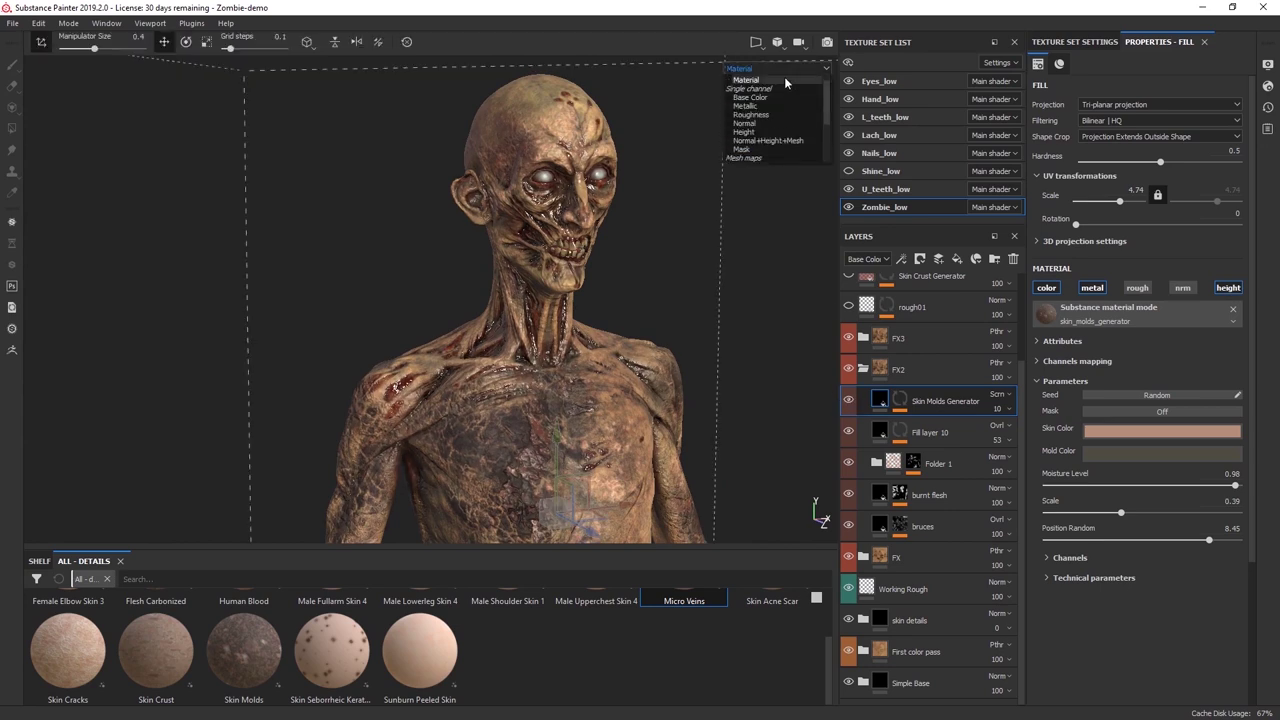
left_click(762, 136)
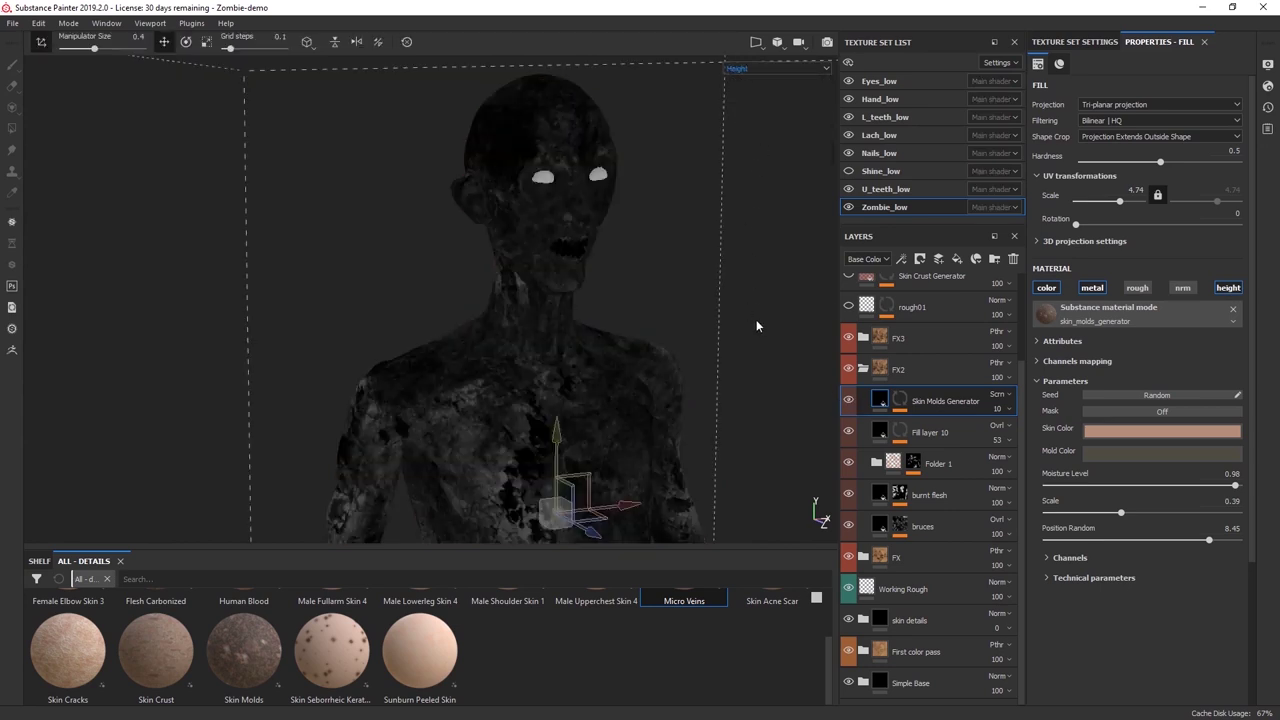
left_click(848, 401)
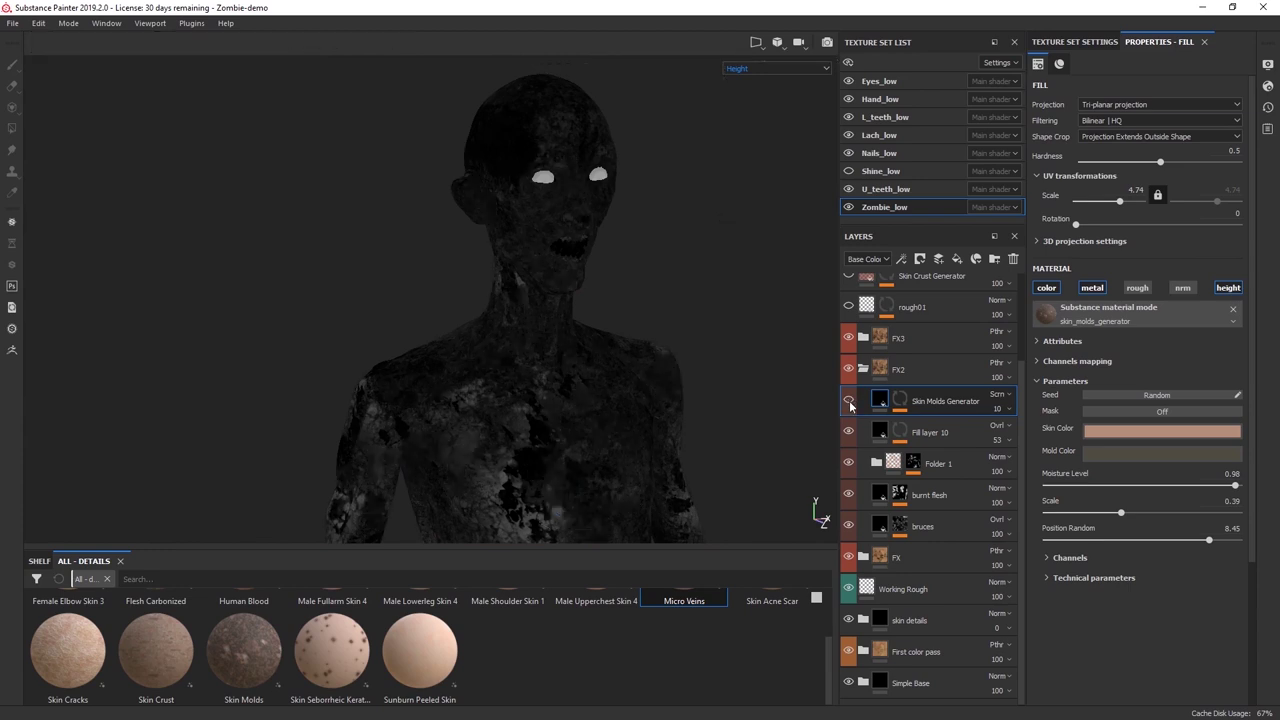
left_click(849, 401)
left_click(849, 402)
left_click(849, 402)
left_click(849, 401)
left_click(849, 401)
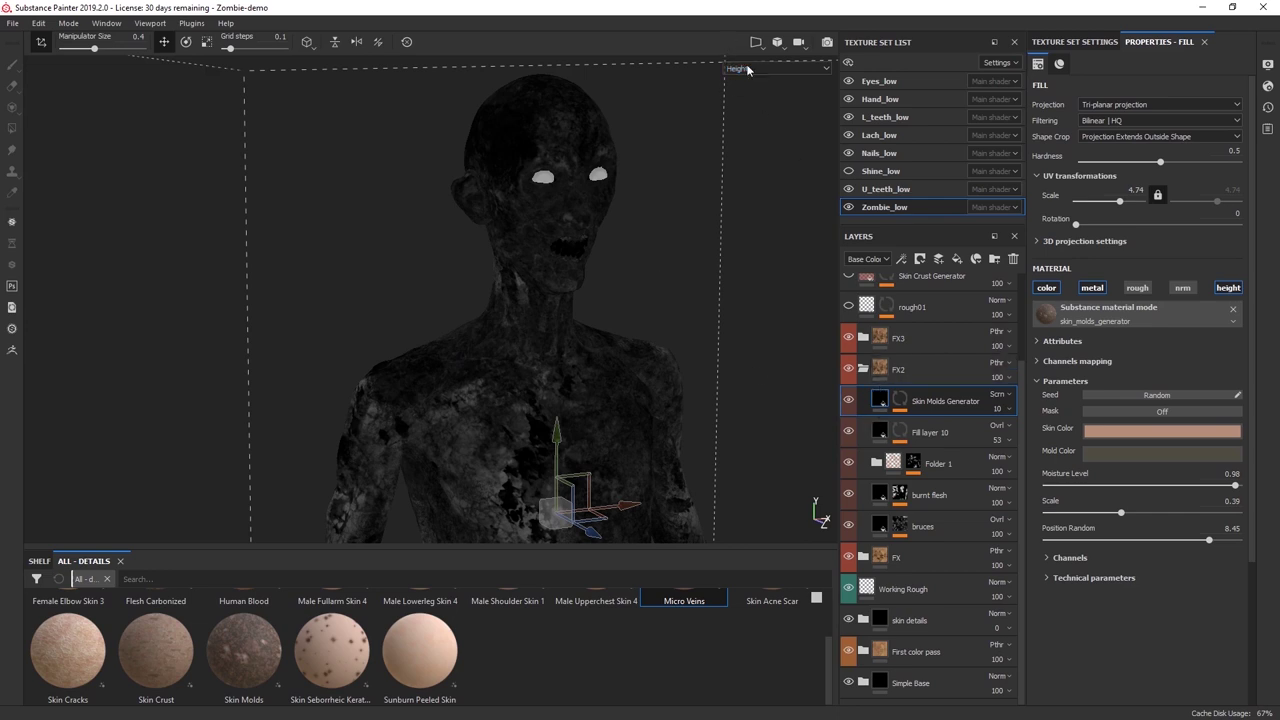
key("m")
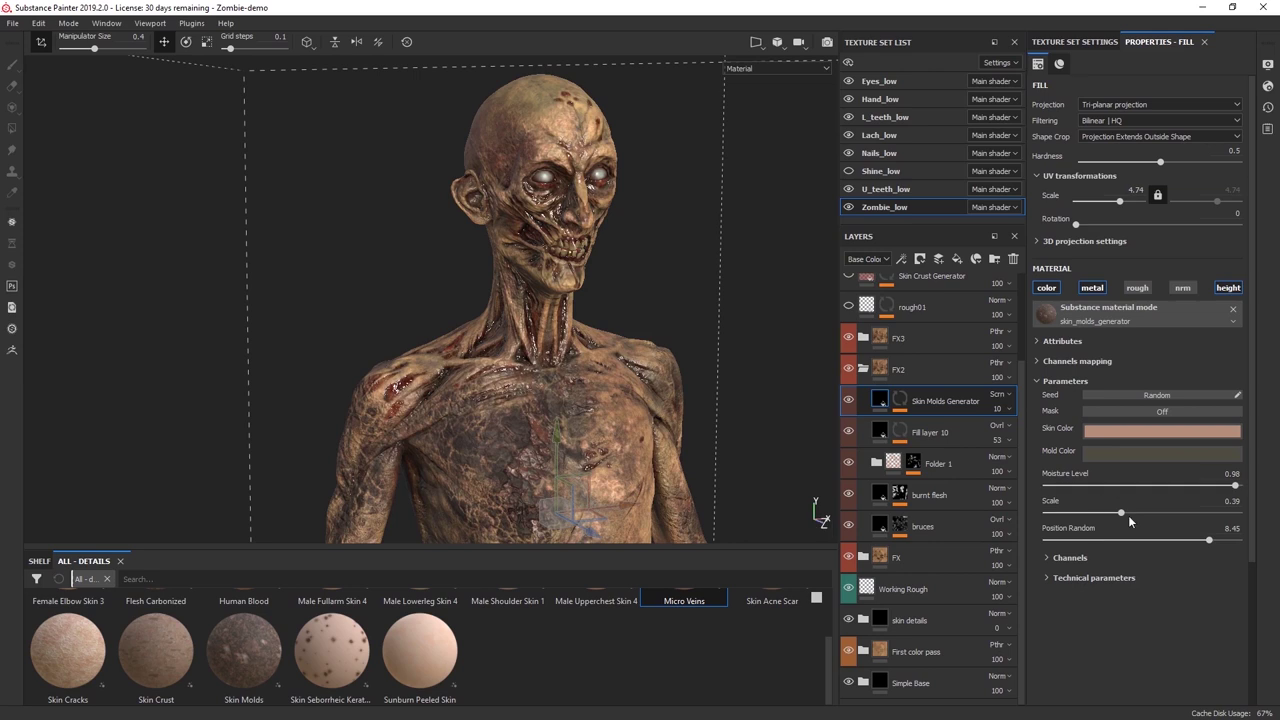
Expand the Technical parameters of the Skin Molds Generator material and review its settings.
left_click(1083, 577)
scroll(1121, 498, "down", 1)
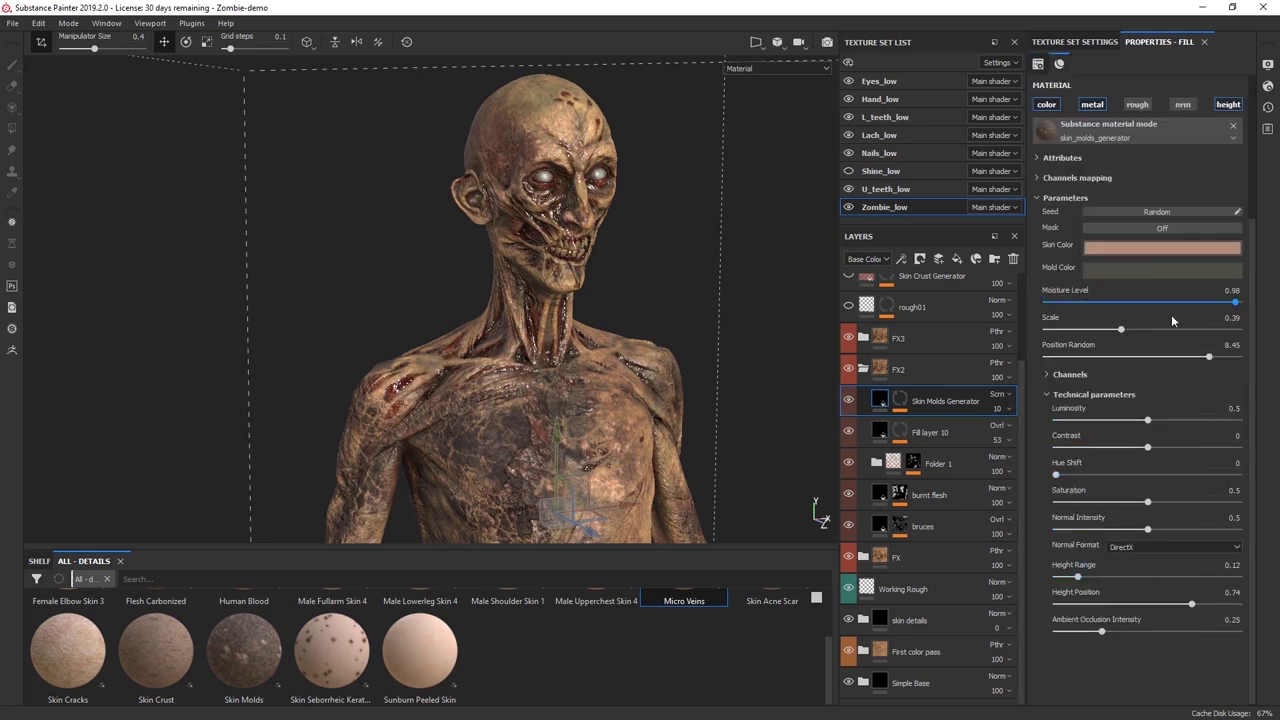
scroll(1171, 314, "down", 1)
Compare the chest and neck from the front with the Skin Molds Generator layer hidden and shown.
left_click_drag(612, 336, 485, 360, "alt")
right_click_drag(485, 360, 631, 440, "alt")
left_click_drag(631, 440, 642, 444, "alt")
left_click_drag(400, 430, 440, 409, "alt")
right_click_drag(480, 390, 534, 403, "alt")
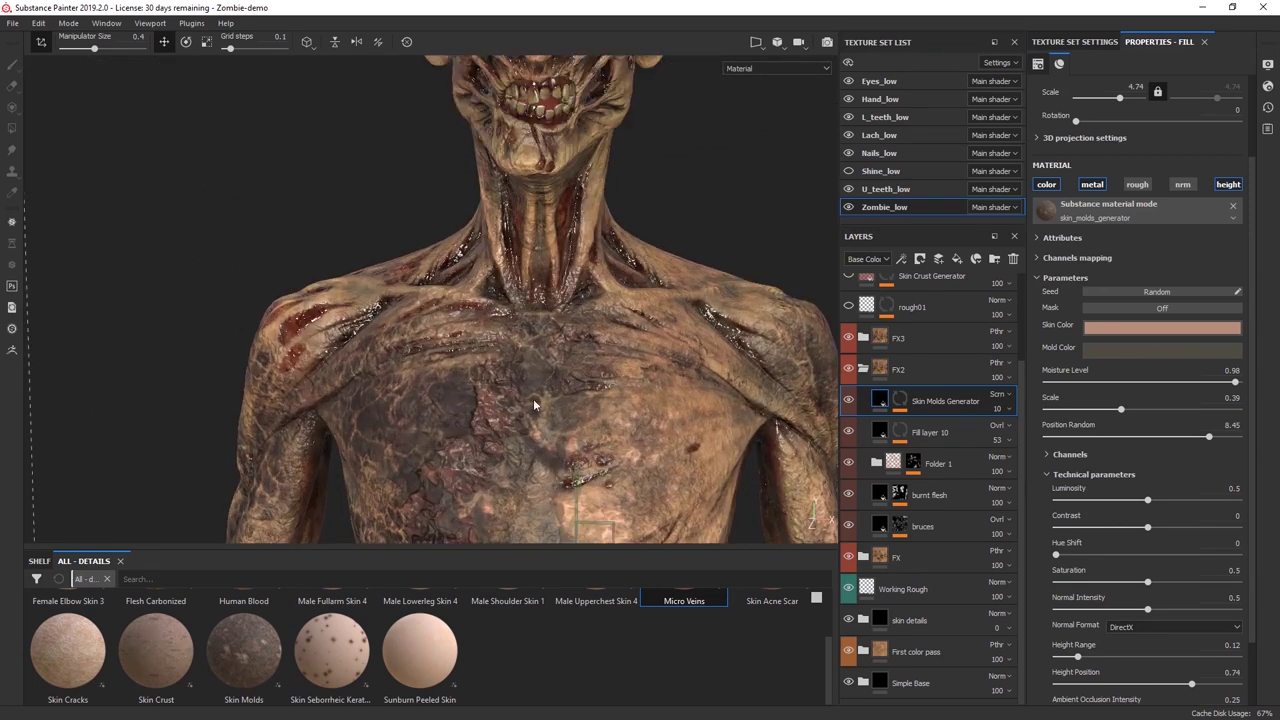
left_click_drag(534, 403, 571, 402, "alt")
left_click(849, 400)
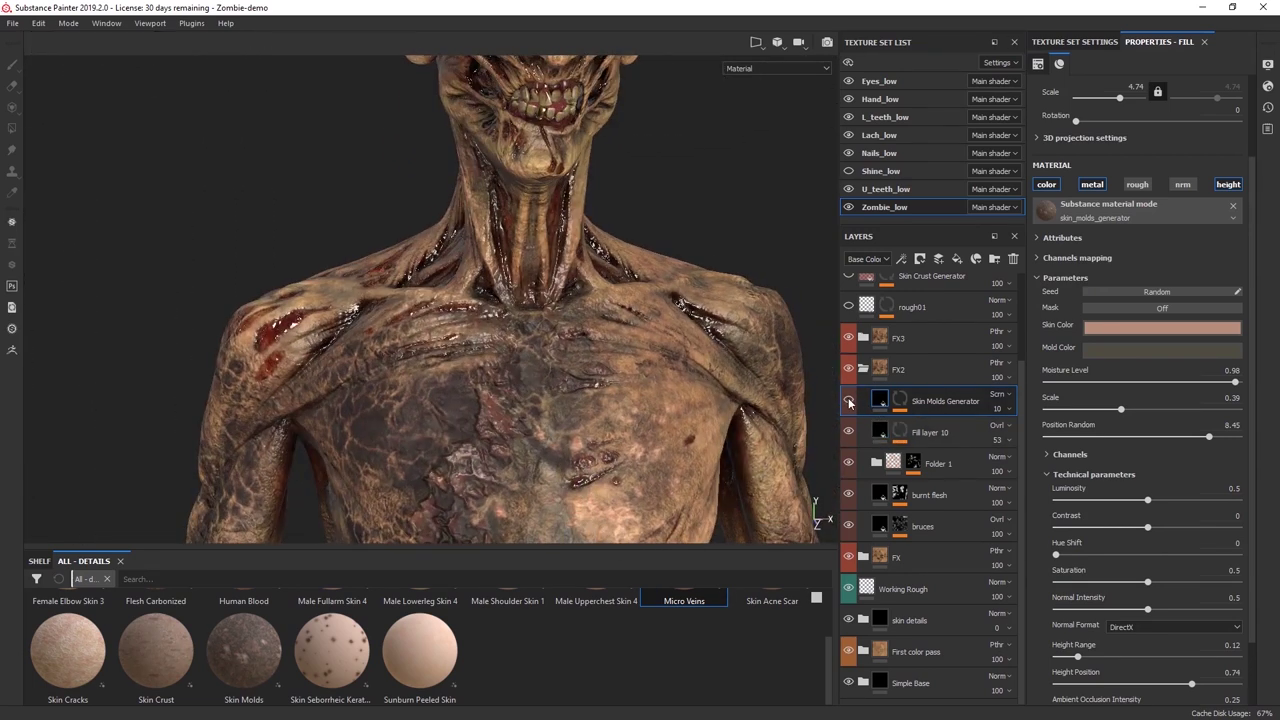
left_click(849, 401)
left_click(849, 401)
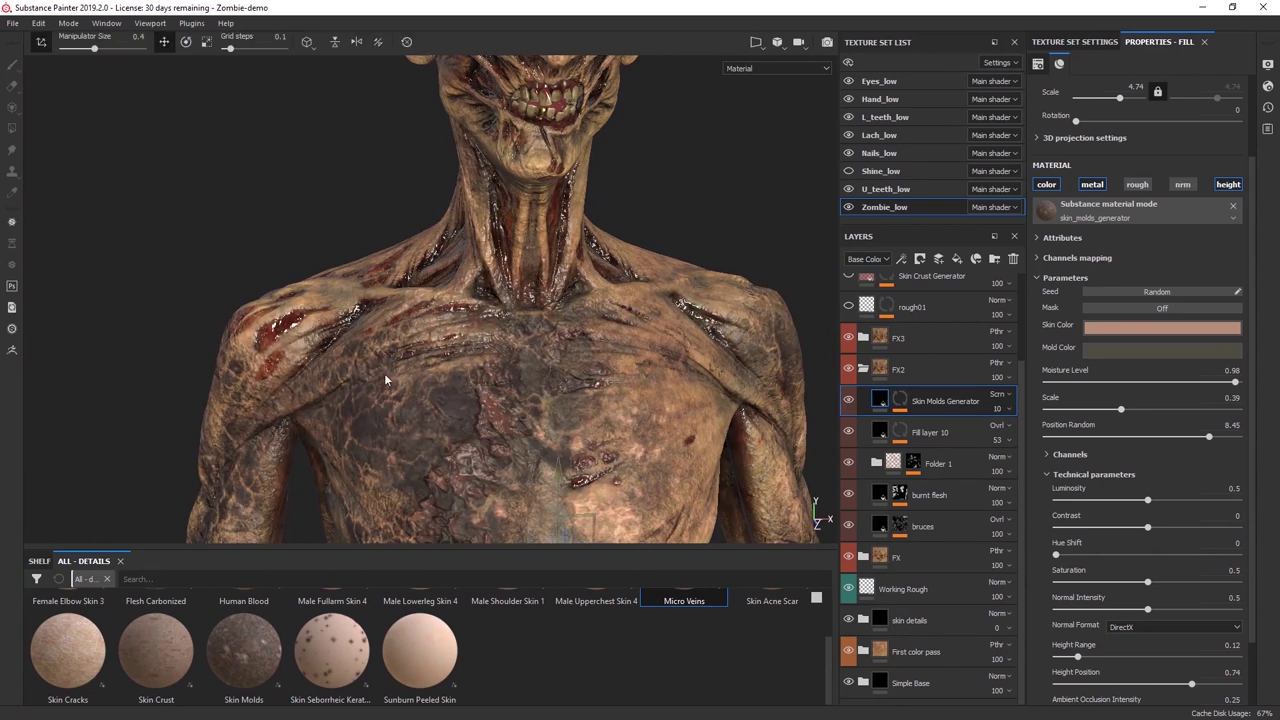
Compare the Skin Molds Generator layer's effect on the shoulder and chest from an angle, leaving the layer shown.
left_click_drag(385, 380, 396, 398, "alt")
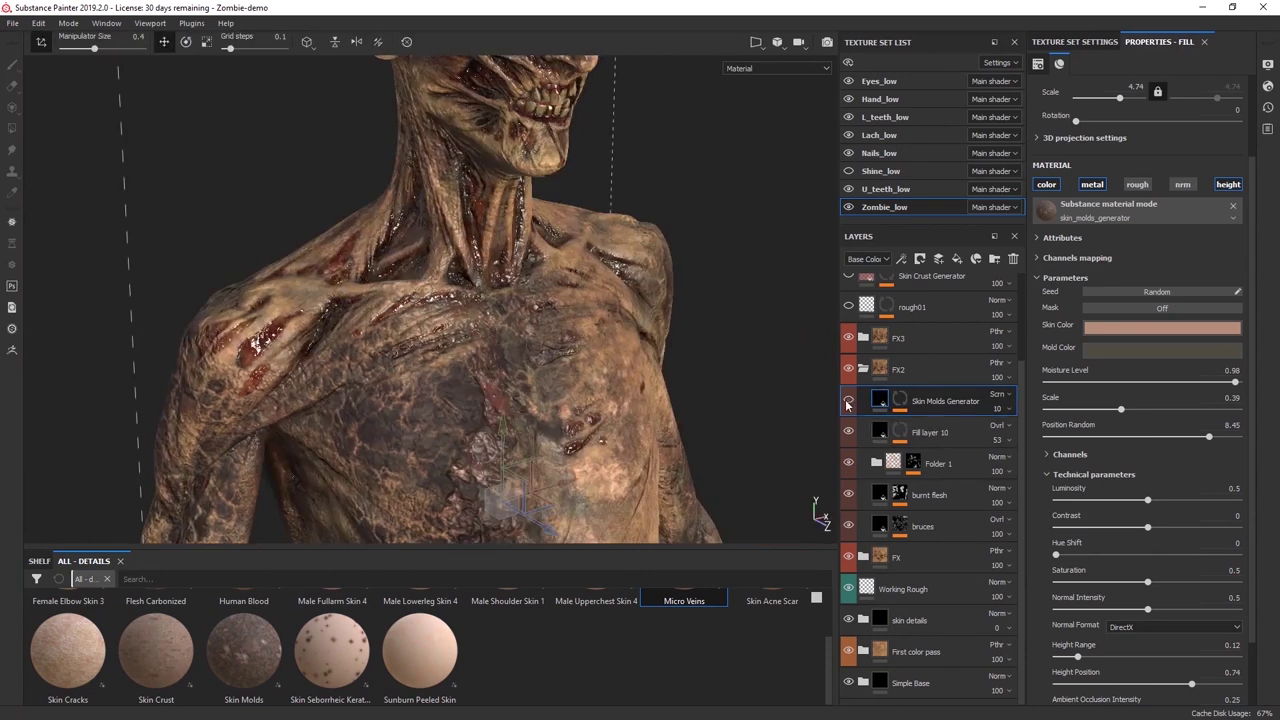
left_click(848, 401)
left_click(849, 401)
middle_click_drag(385, 320, 462, 337, "alt")
left_click_drag(647, 358, 592, 333, "alt")
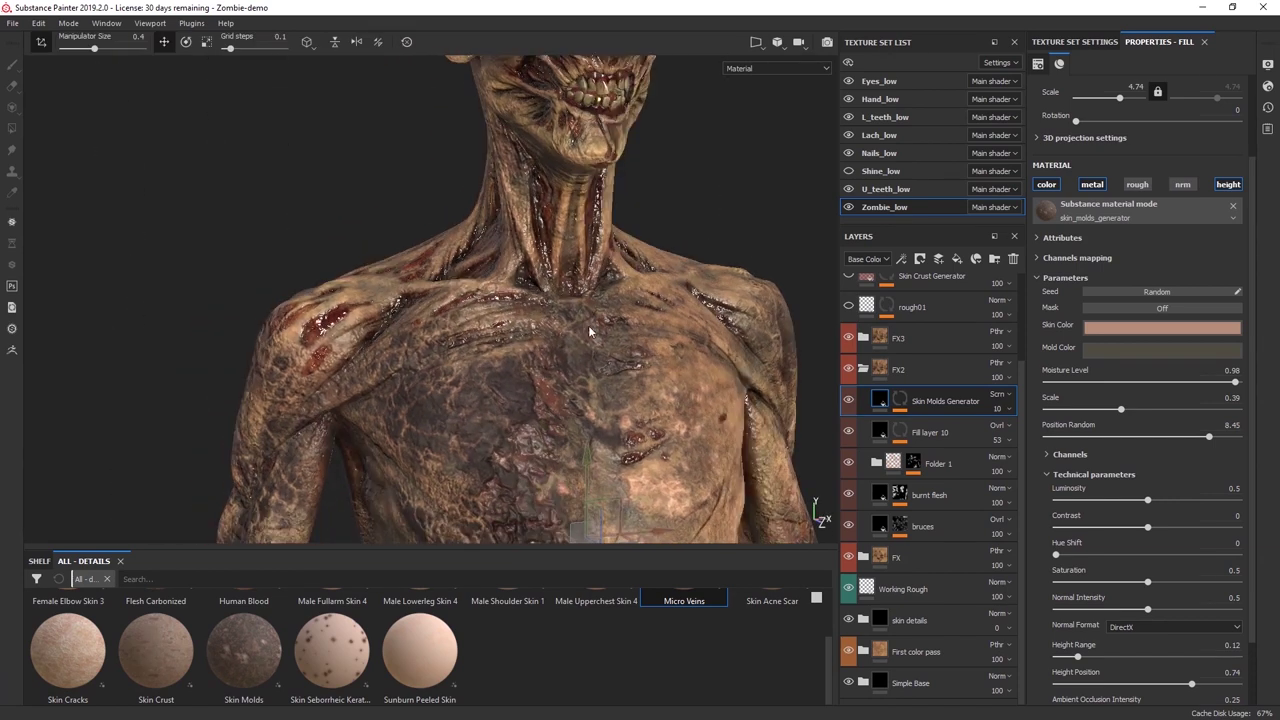
left_click(849, 399)
left_click(849, 399)
Collapse the FX2 folder and open the FX3 folder to expose its layers.
left_click(862, 369)
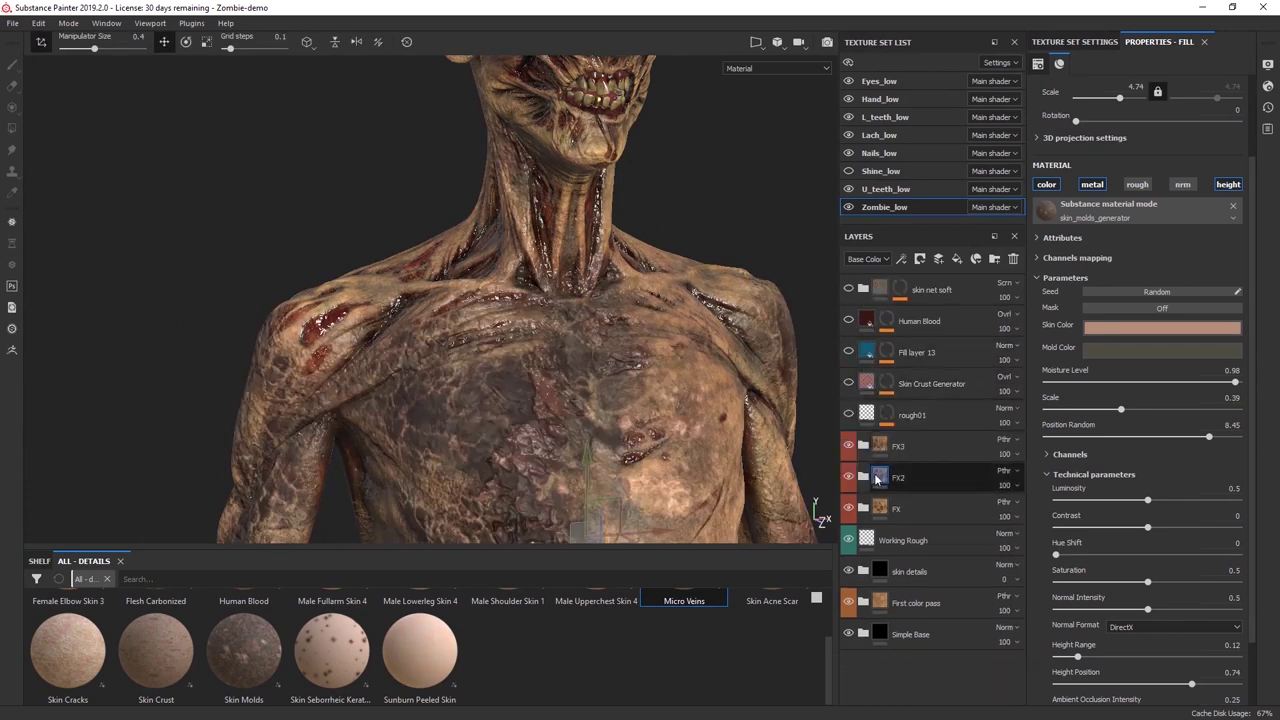
left_click(864, 445)
scroll(923, 523, "down", 1)
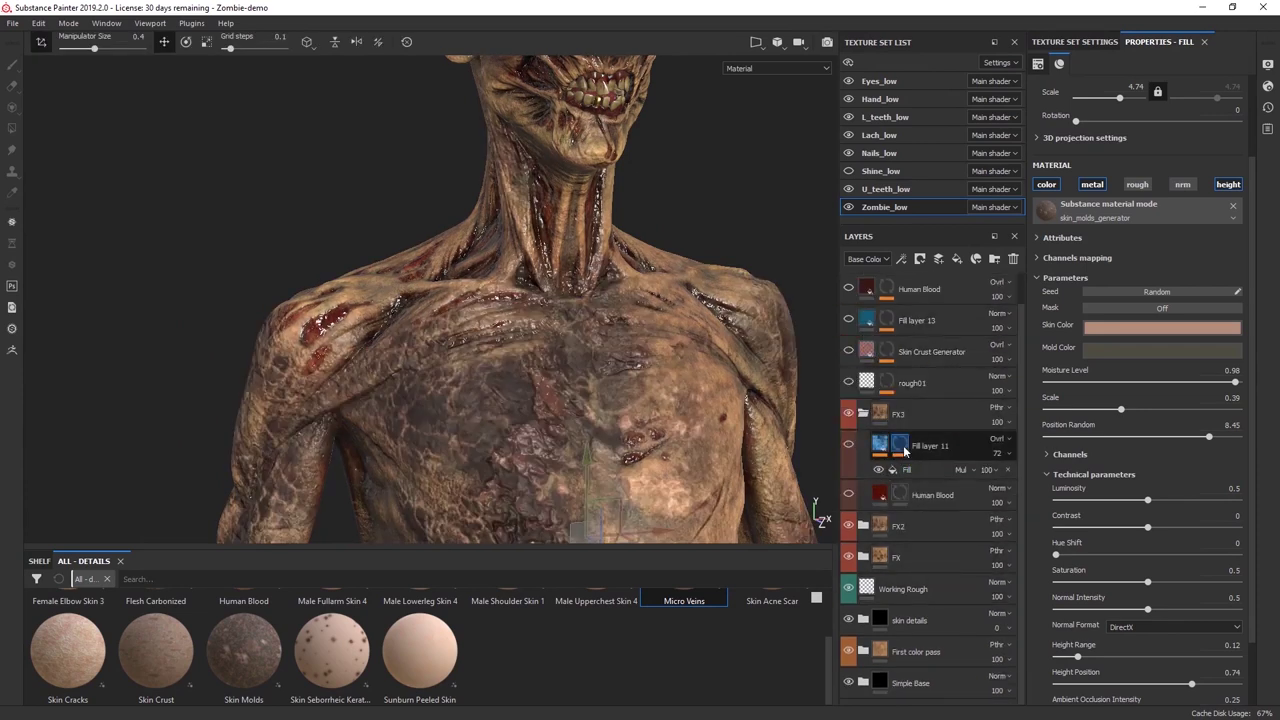
left_click(944, 420)
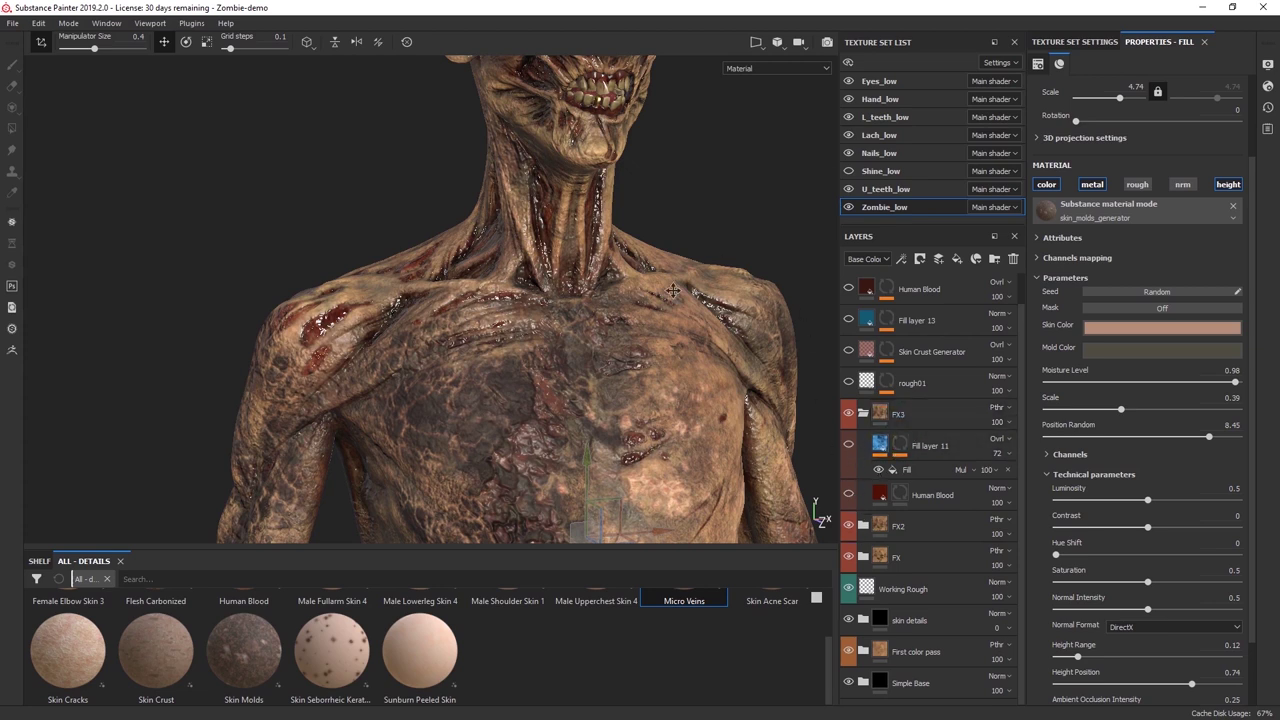
Show the Human Blood layer in the FX3 folder and select its mask.
scroll(818, 395, "down", 5)
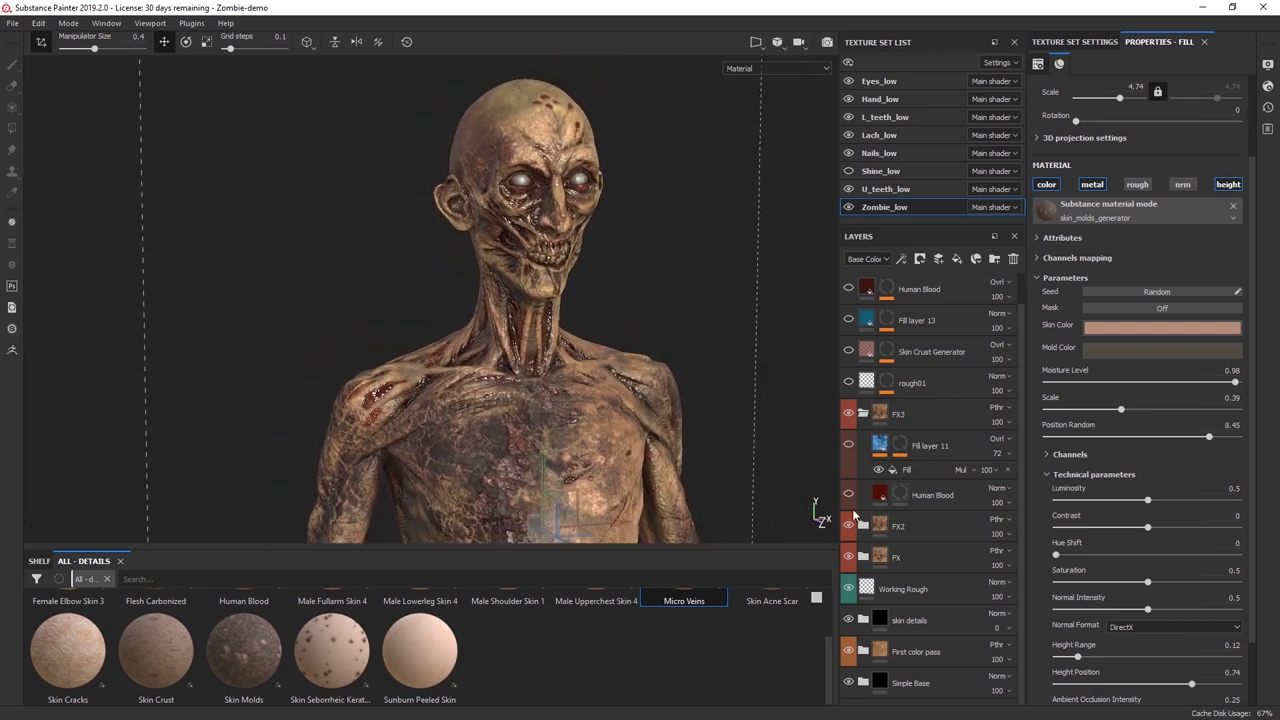
left_click(849, 495)
left_click(872, 495)
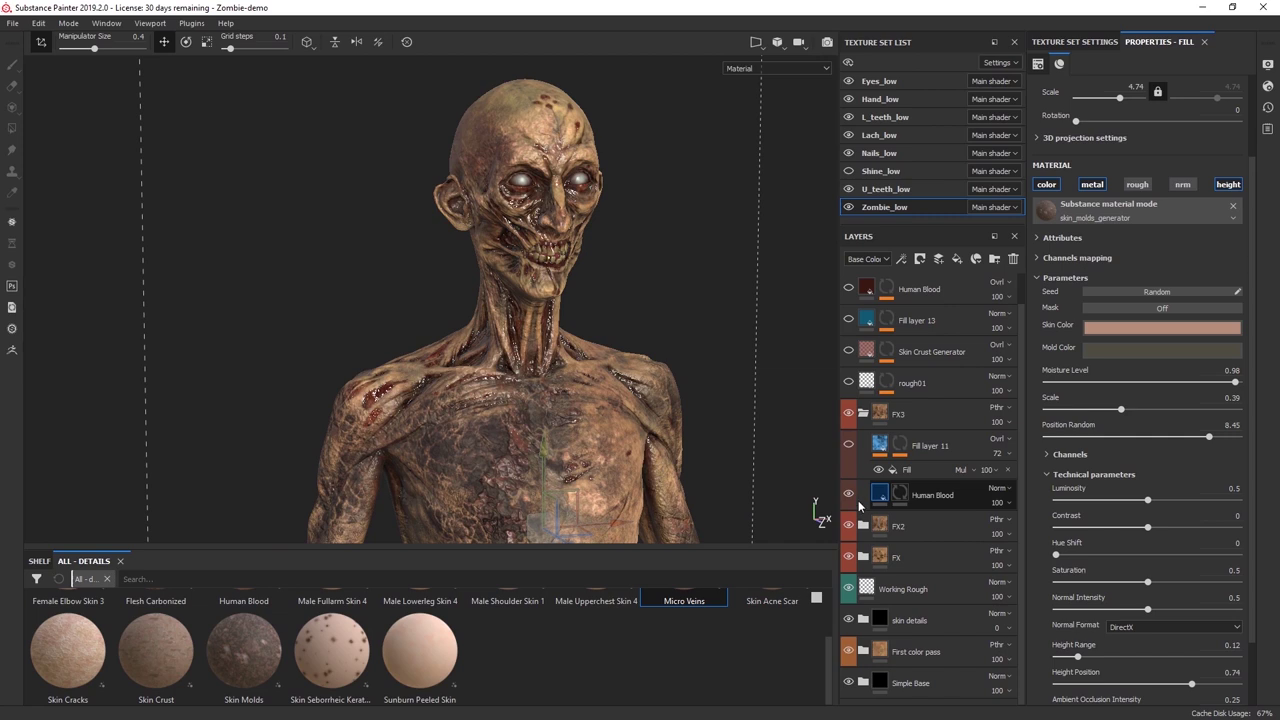
left_click(903, 492)
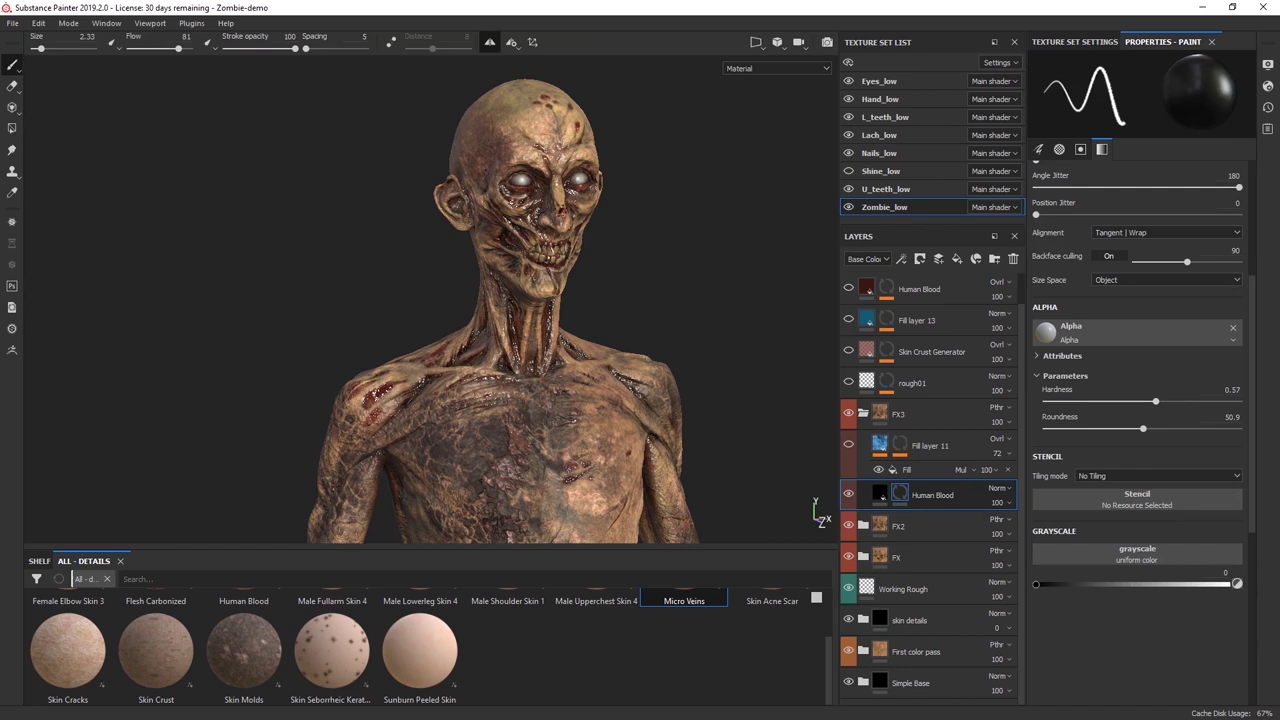
Examine the scalp and face closely while toggling FX3's Human Blood layer off and on.
scroll(518, 298, "up", 3)
middle_click_drag(518, 298, 550, 386, "alt")
left_click_drag(550, 300, 560, 390, "alt")
left_click_drag(572, 262, 560, 320, "alt")
scroll(612, 344, "up", 2)
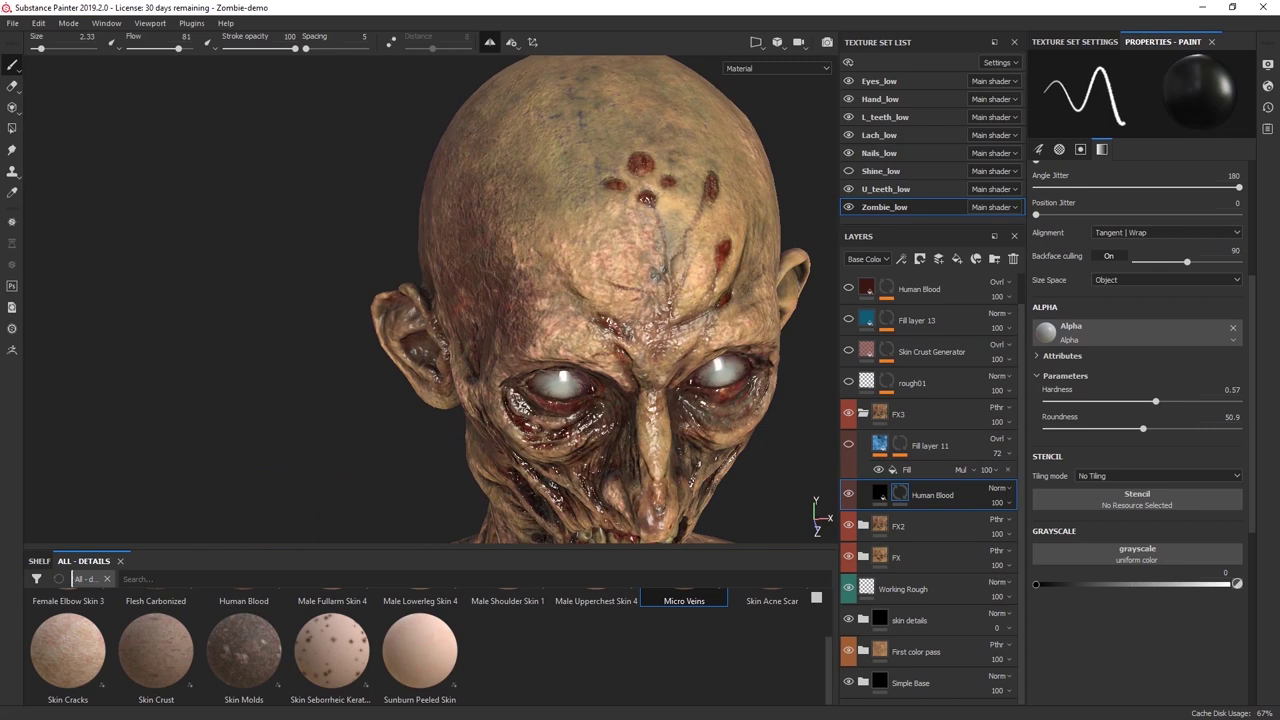
left_click(876, 495)
left_click_drag(700, 334, 592, 338, "alt")
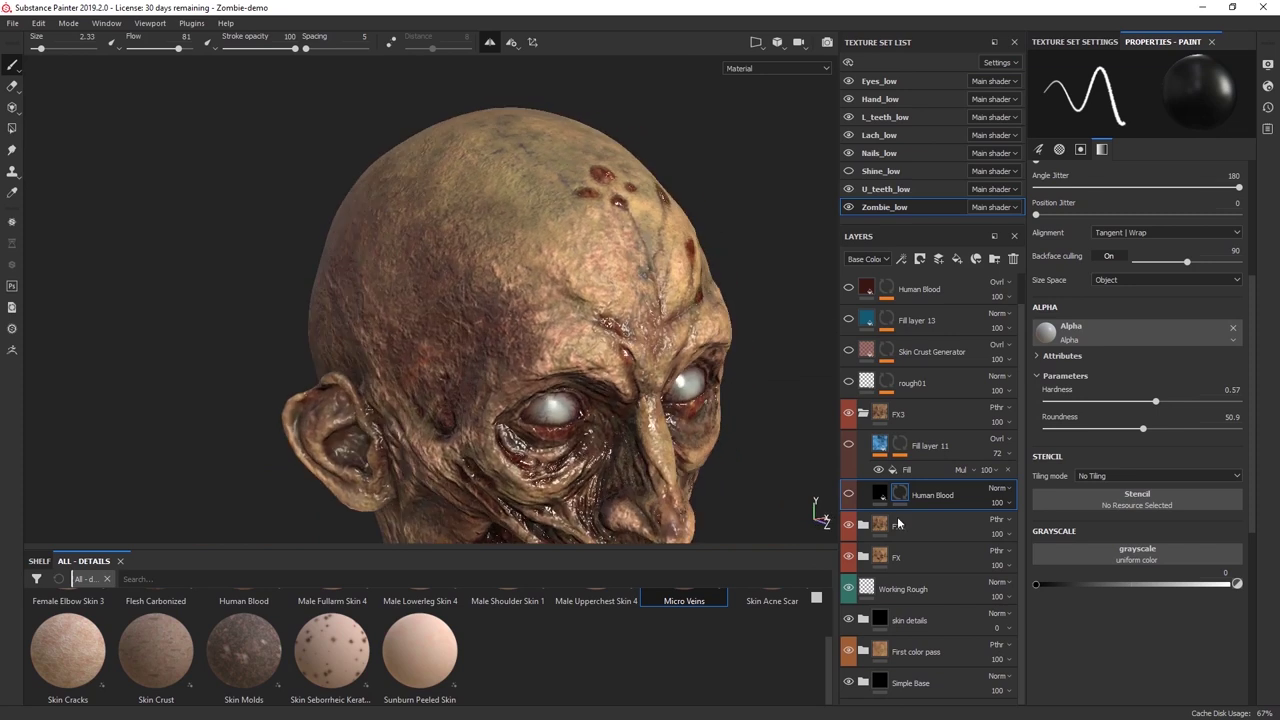
left_click(848, 494)
left_click_drag(656, 418, 720, 315, "alt")
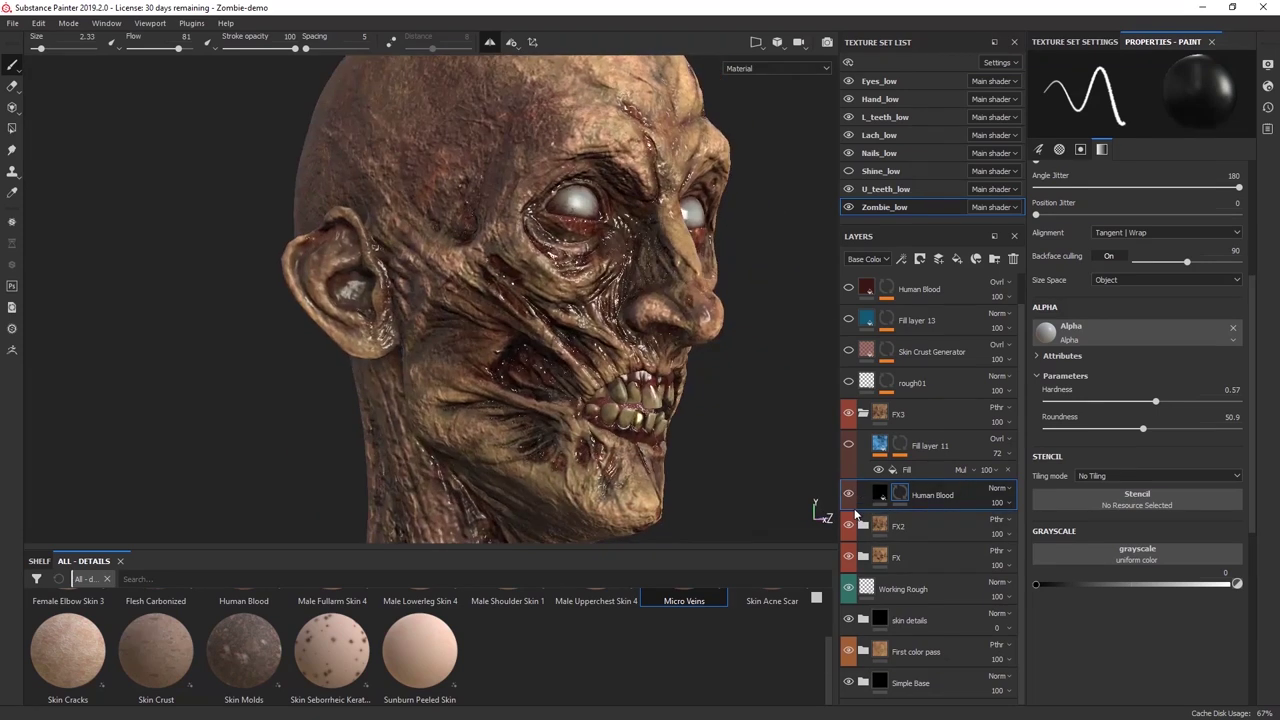
left_click(849, 497)
left_click(849, 497)
Compare the Human Blood layer's effect on the neck, chest and shoulder wounds up close.
middle_click_drag(568, 494, 624, 271, "alt")
right_click_drag(708, 402, 647, 419, "alt")
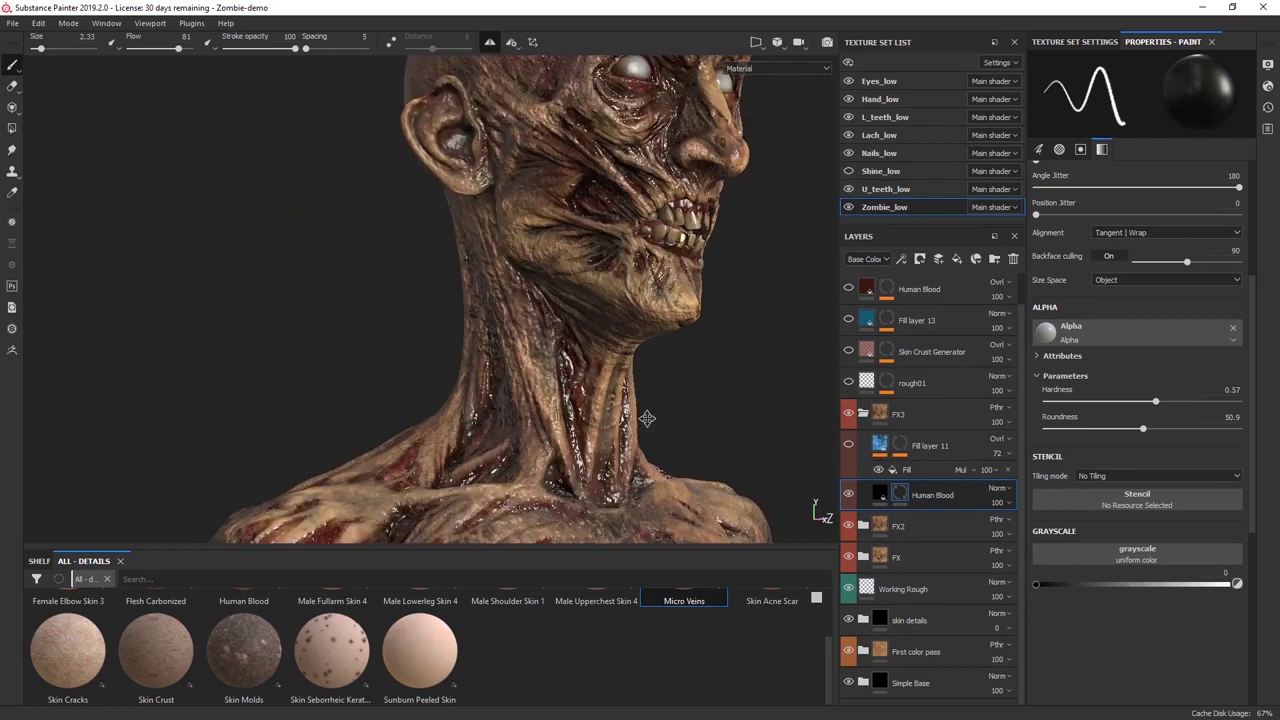
middle_click_drag(647, 418, 599, 298)
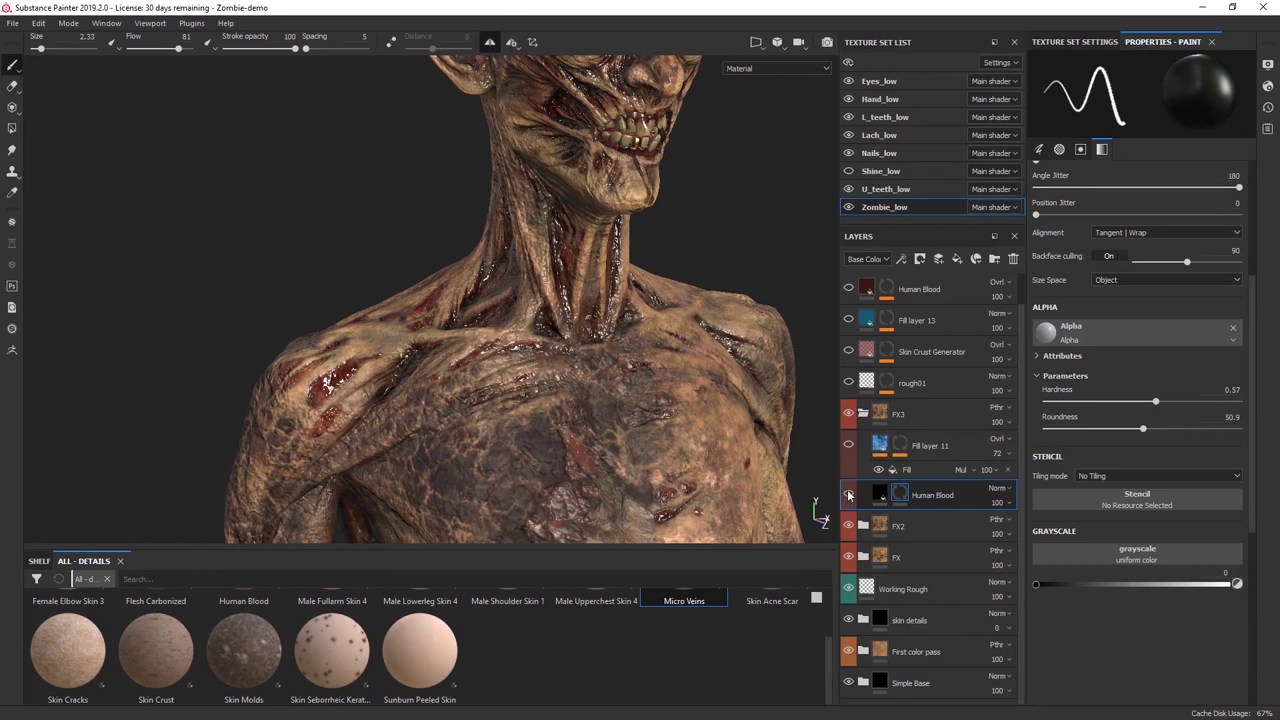
left_click_drag(372, 375, 400, 209, "alt")
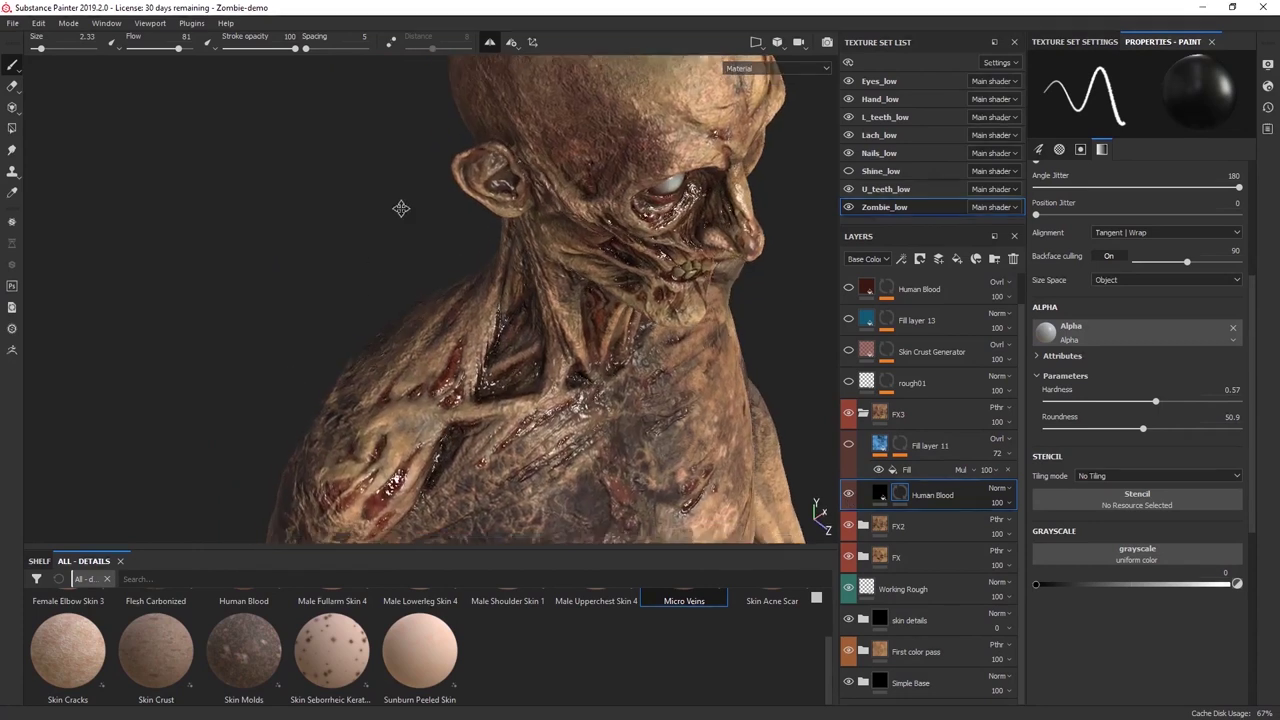
right_click_drag(400, 209, 653, 343, "alt")
middle_click_drag(653, 343, 754, 358, "alt")
left_click_drag(440, 385, 521, 378, "alt")
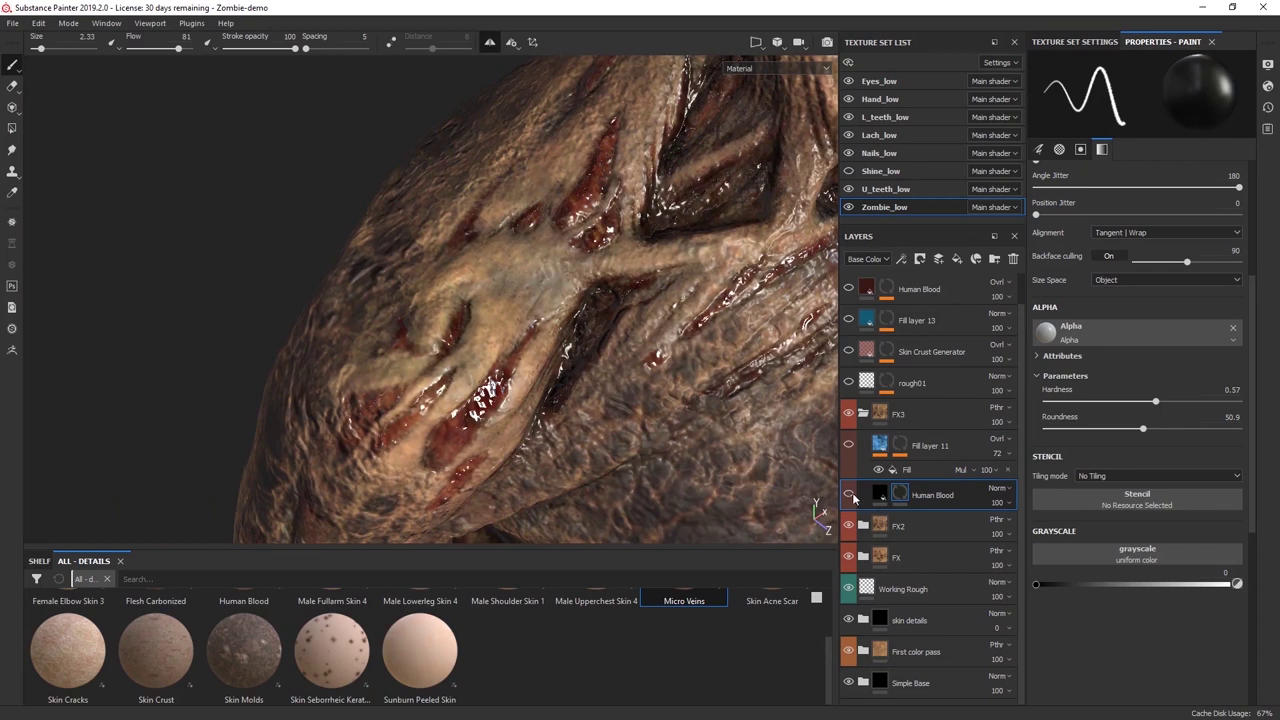
right_click_drag(780, 430, 604, 286, "alt")
middle_click_drag(604, 286, 623, 329, "alt")
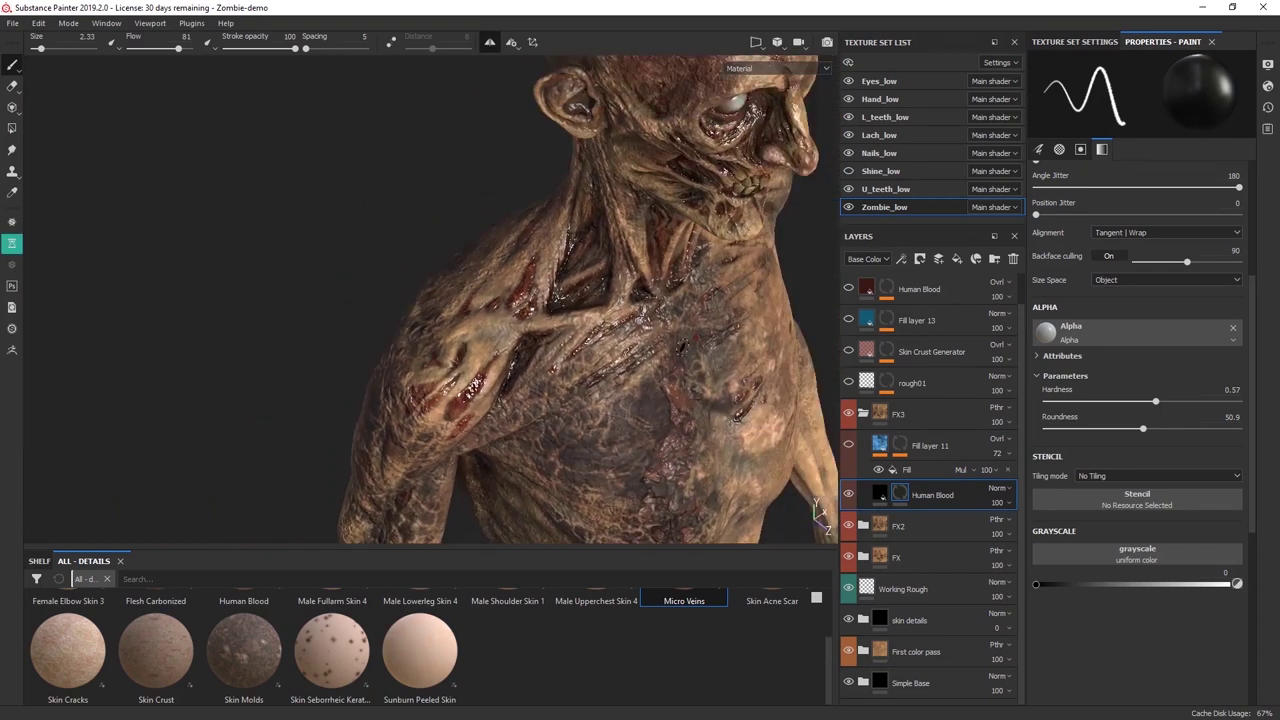
Show Fill layer 11 in the FX3 folder and select its content, with the head and chest in view.
left_click_drag(623, 329, 500, 335, "alt")
middle_click_drag(500, 335, 495, 460, "alt")
left_click_drag(495, 460, 545, 455, "alt")
middle_click_drag(545, 455, 498, 467, "alt")
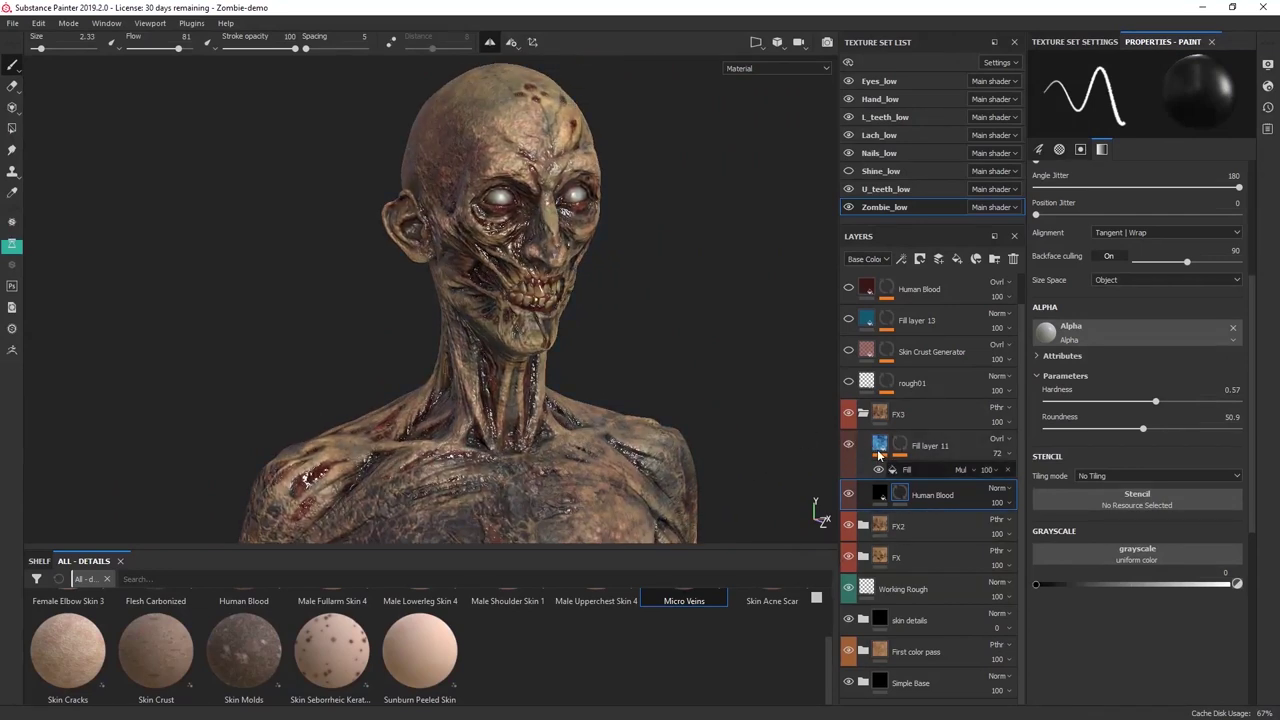
left_click(890, 450)
left_click_drag(594, 391, 641, 324, "alt")
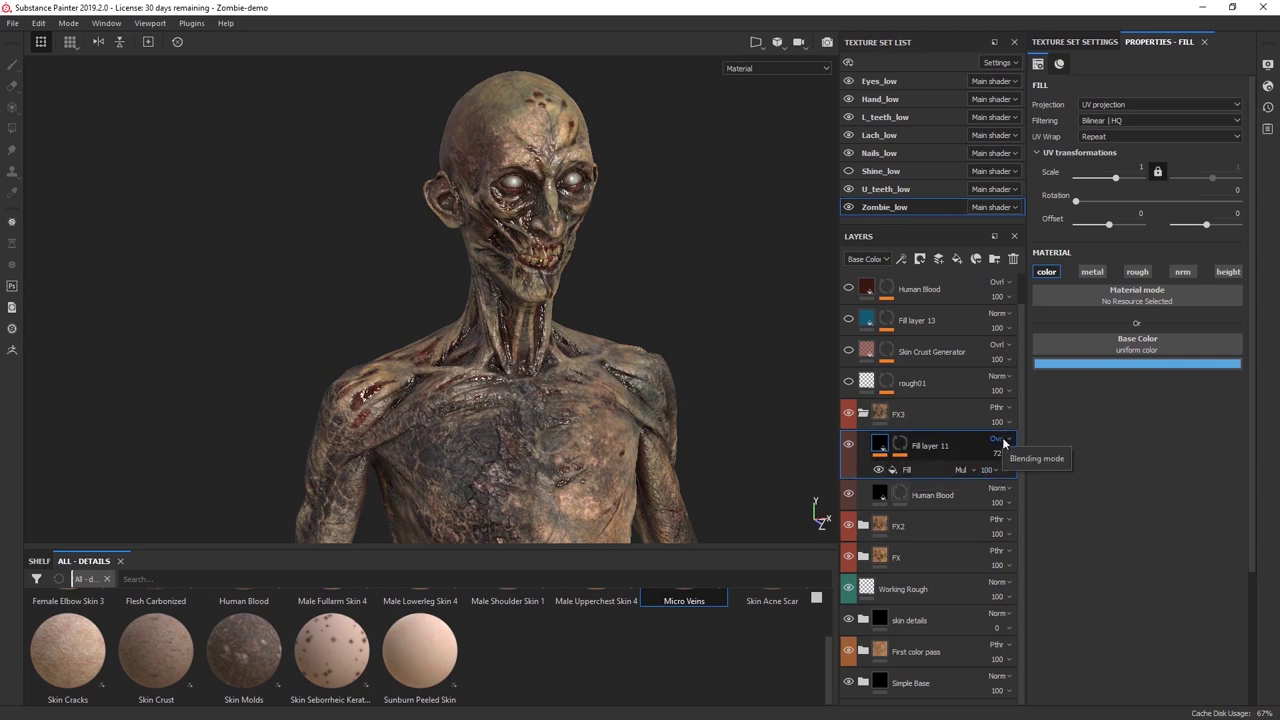
Compare the body with Fill layer 11 hidden and shown, and inspect the grunge settings of its Fill effect.
left_click(848, 446)
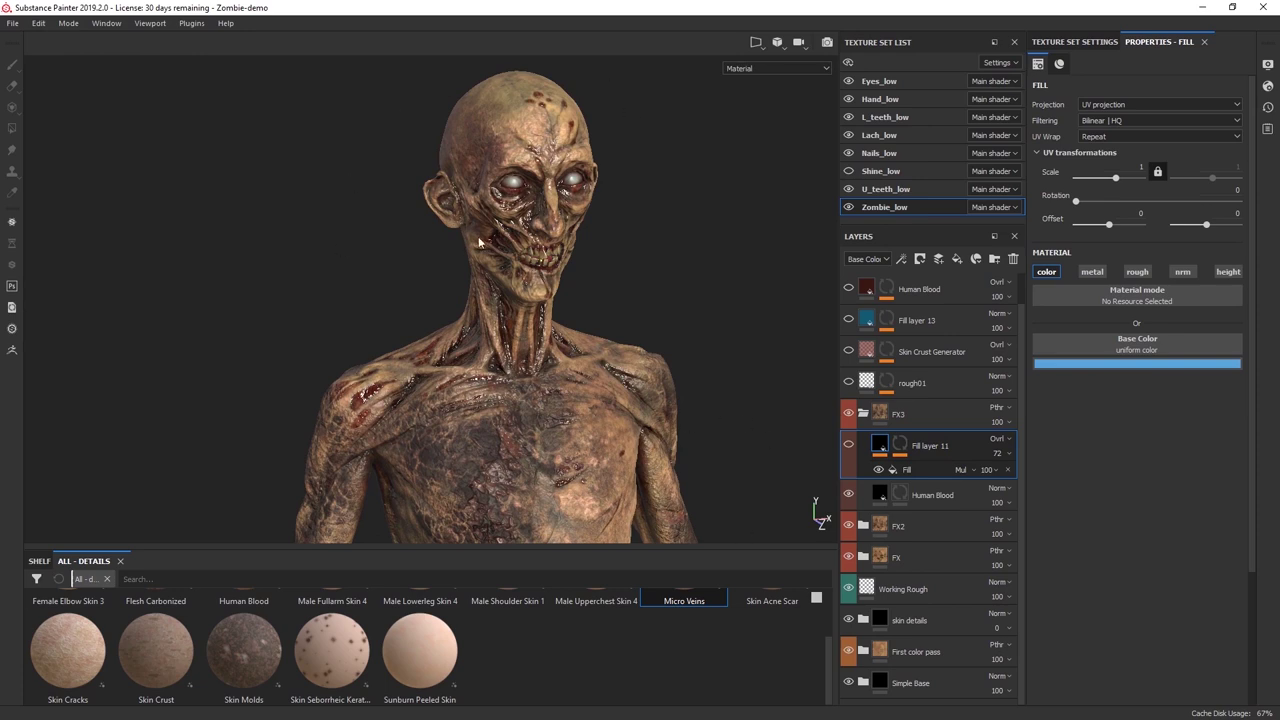
left_click(849, 446)
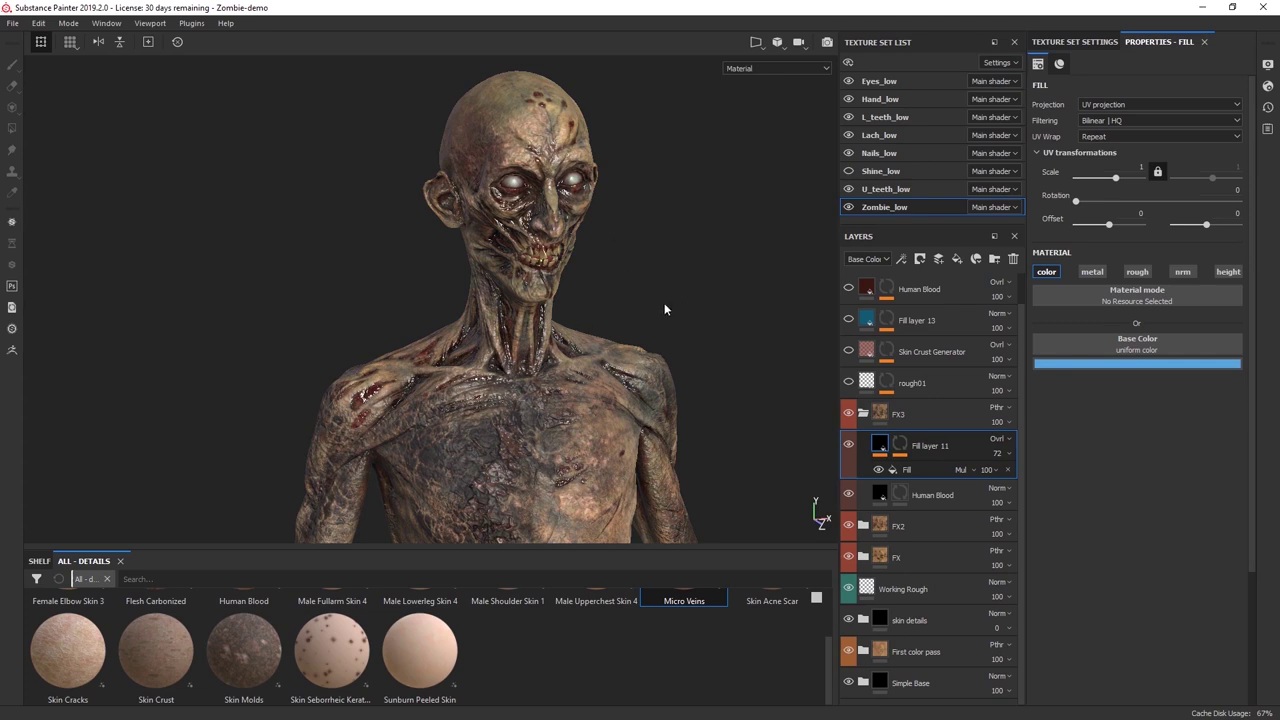
left_click_drag(698, 292, 750, 300, "alt")
left_click(848, 445)
left_click(848, 445)
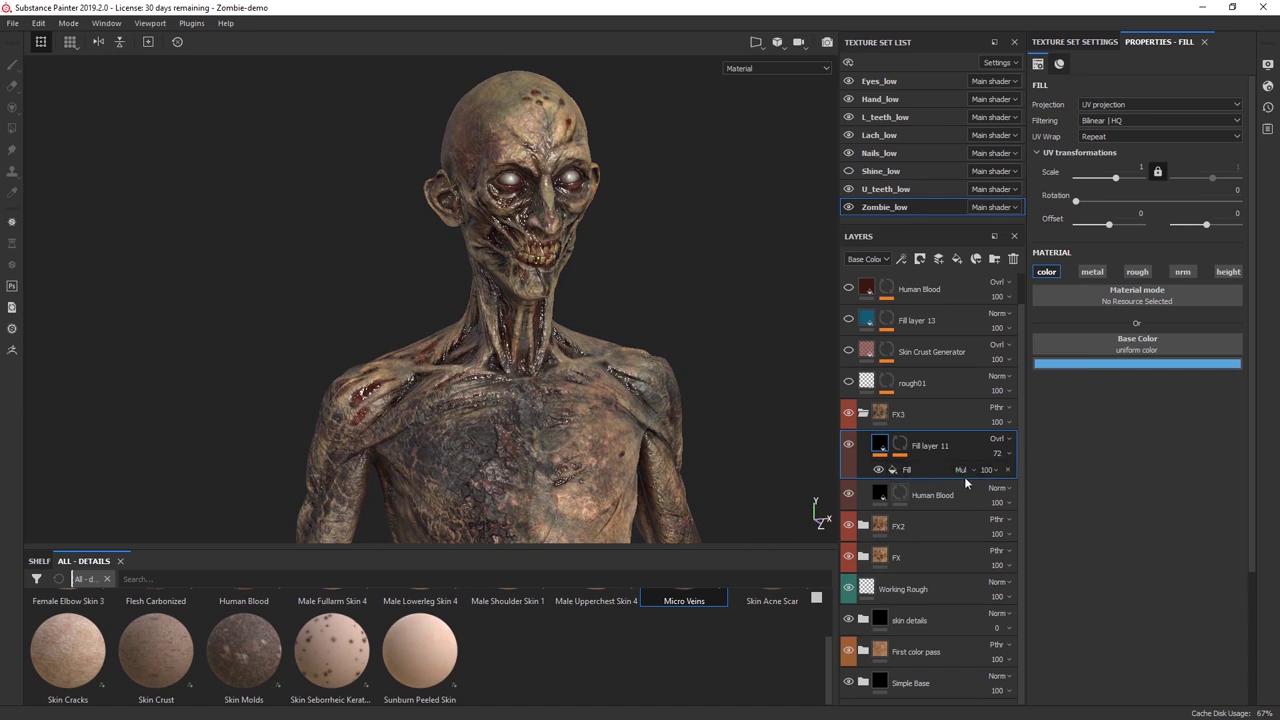
left_click(928, 469)
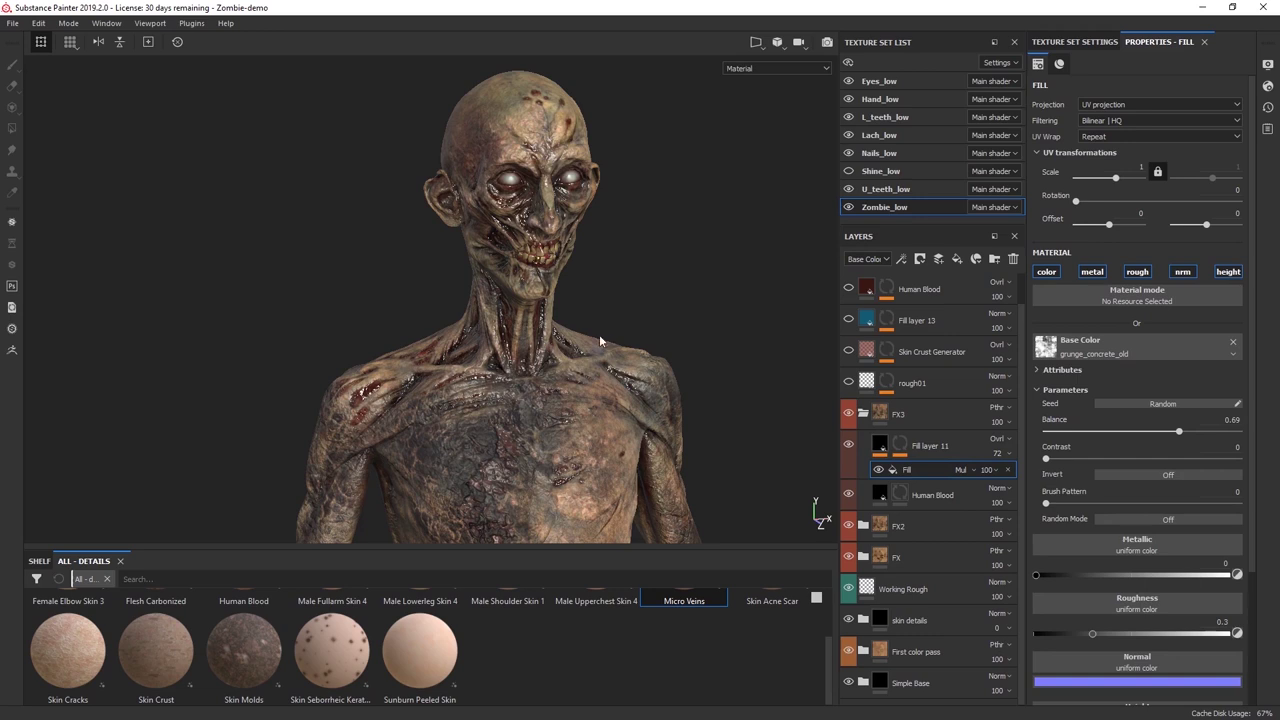
left_click(888, 446)
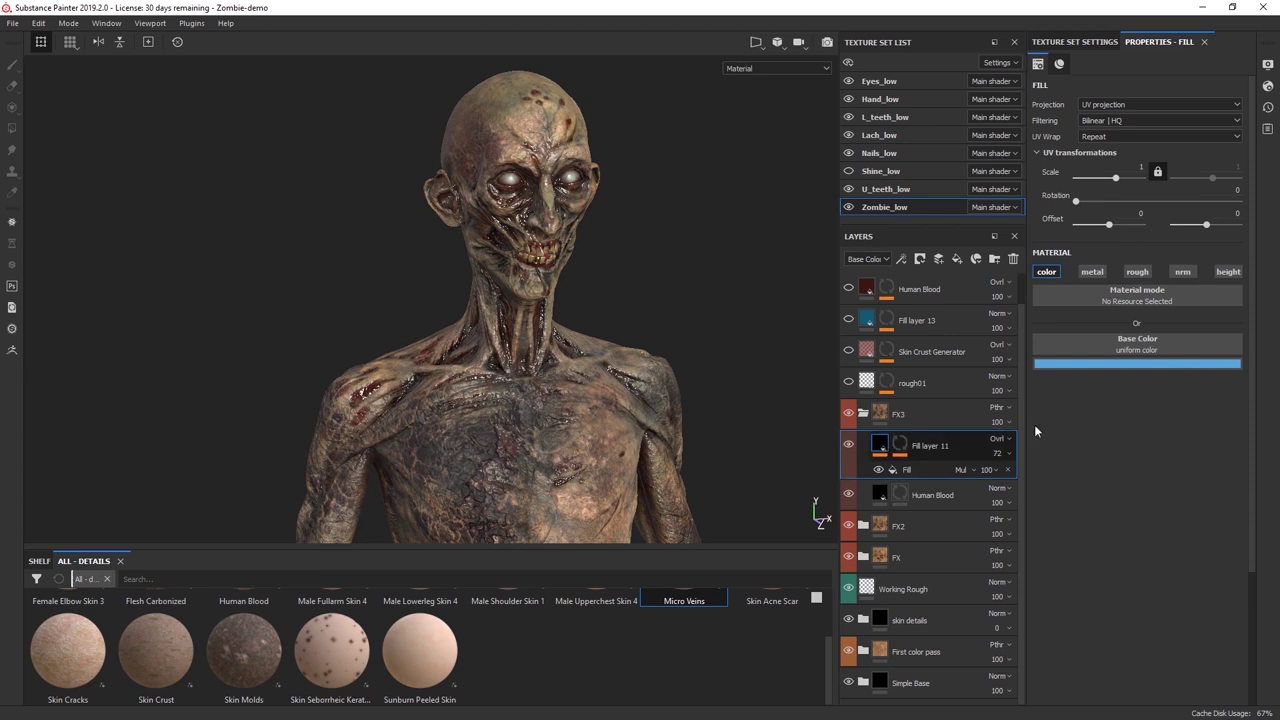
Set Fill layer 11's blend mode to Normal at 100 opacity and compare its mask effects hidden and shown.
left_click(996, 438)
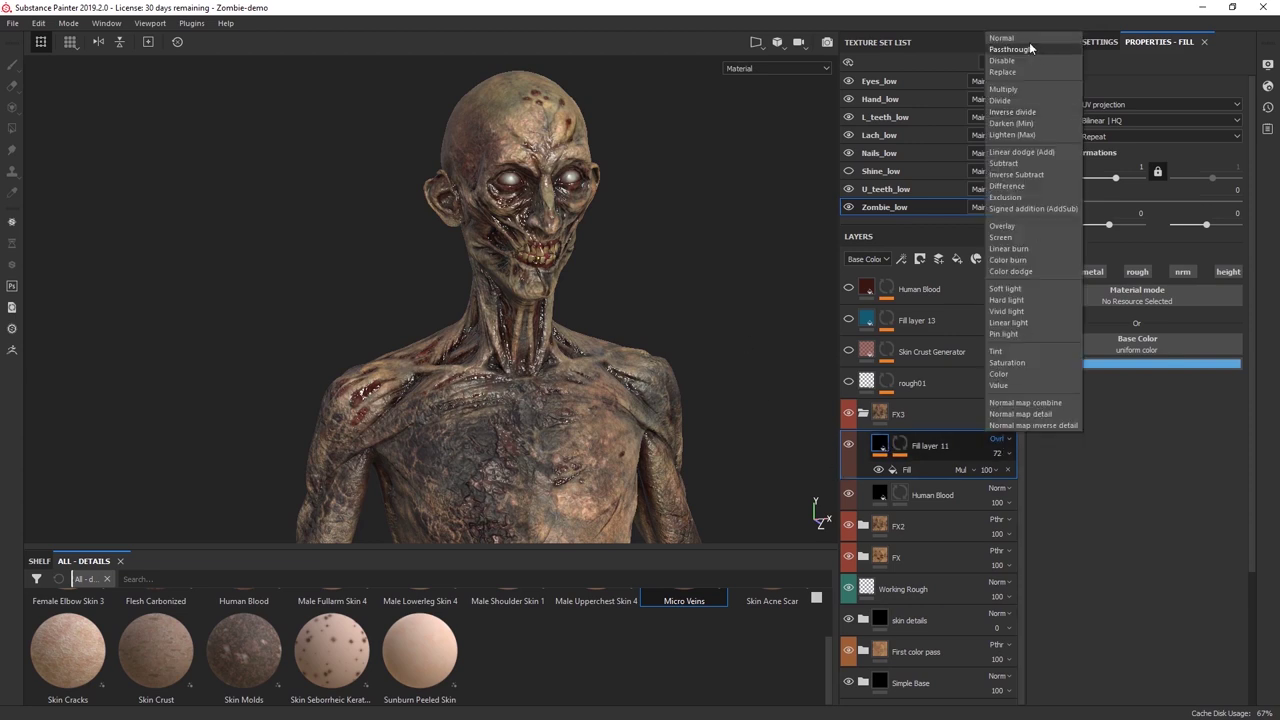
left_click(1026, 38)
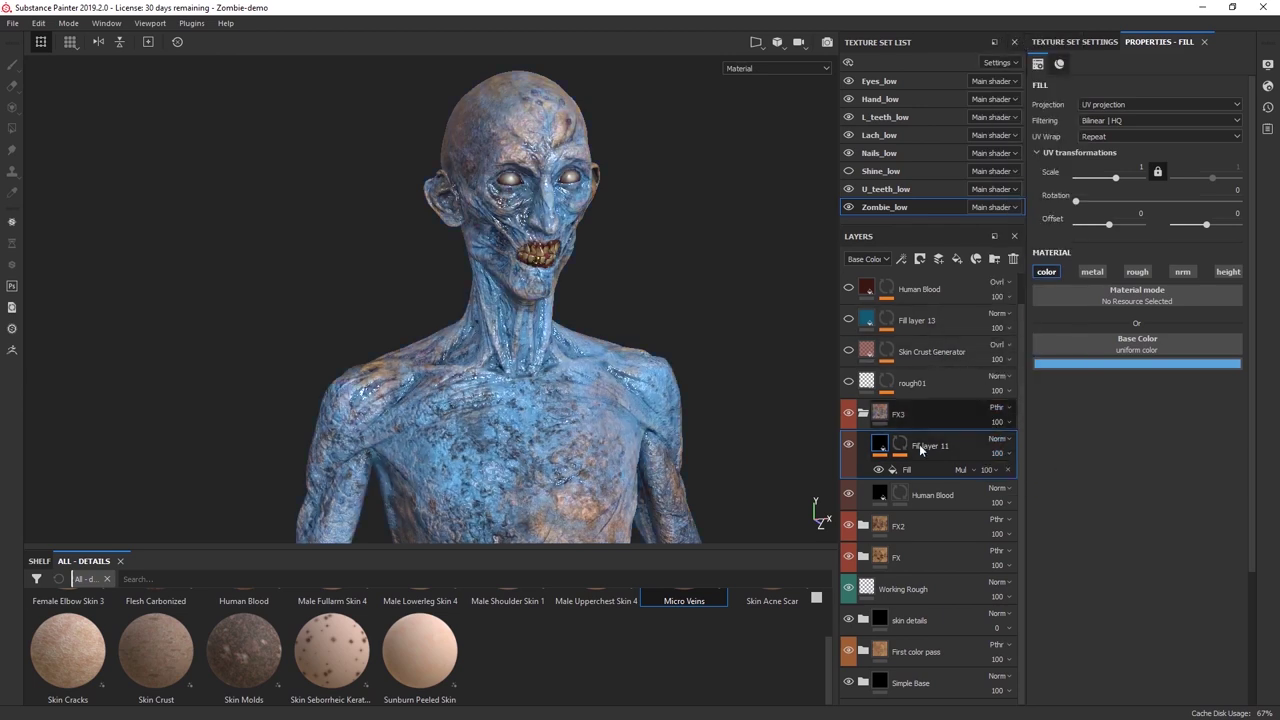
left_click(899, 445)
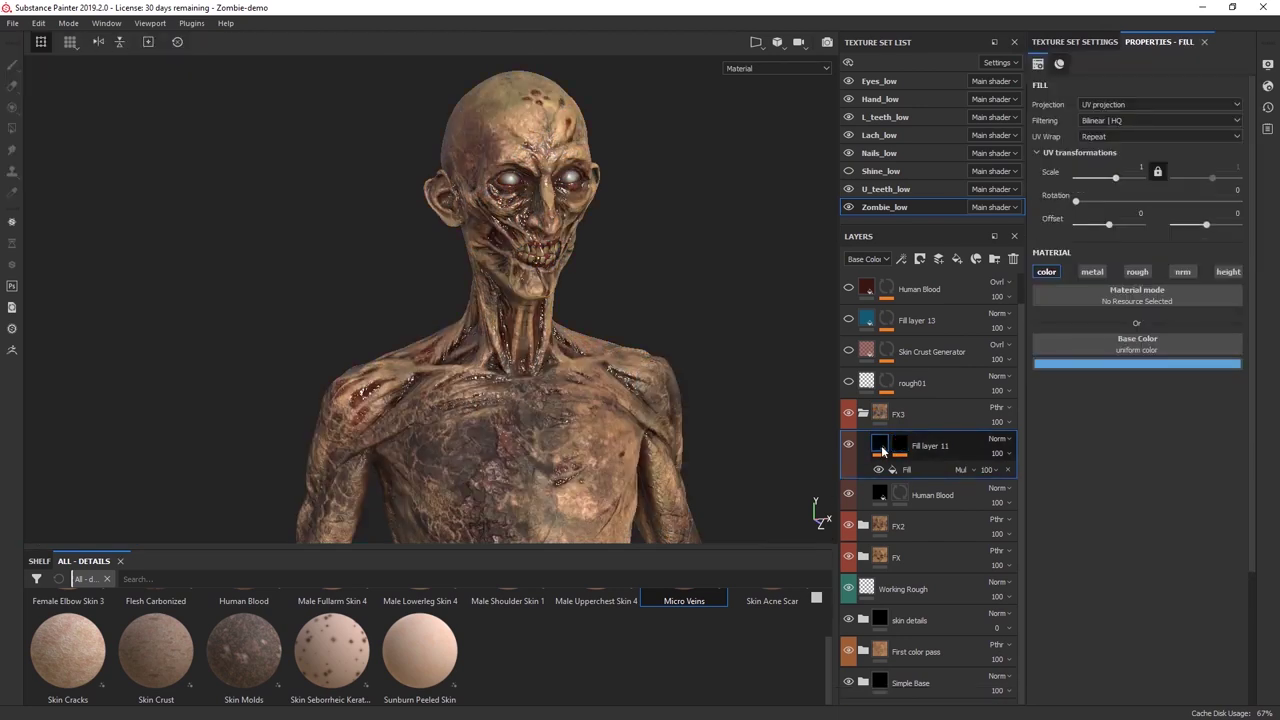
left_click(897, 446)
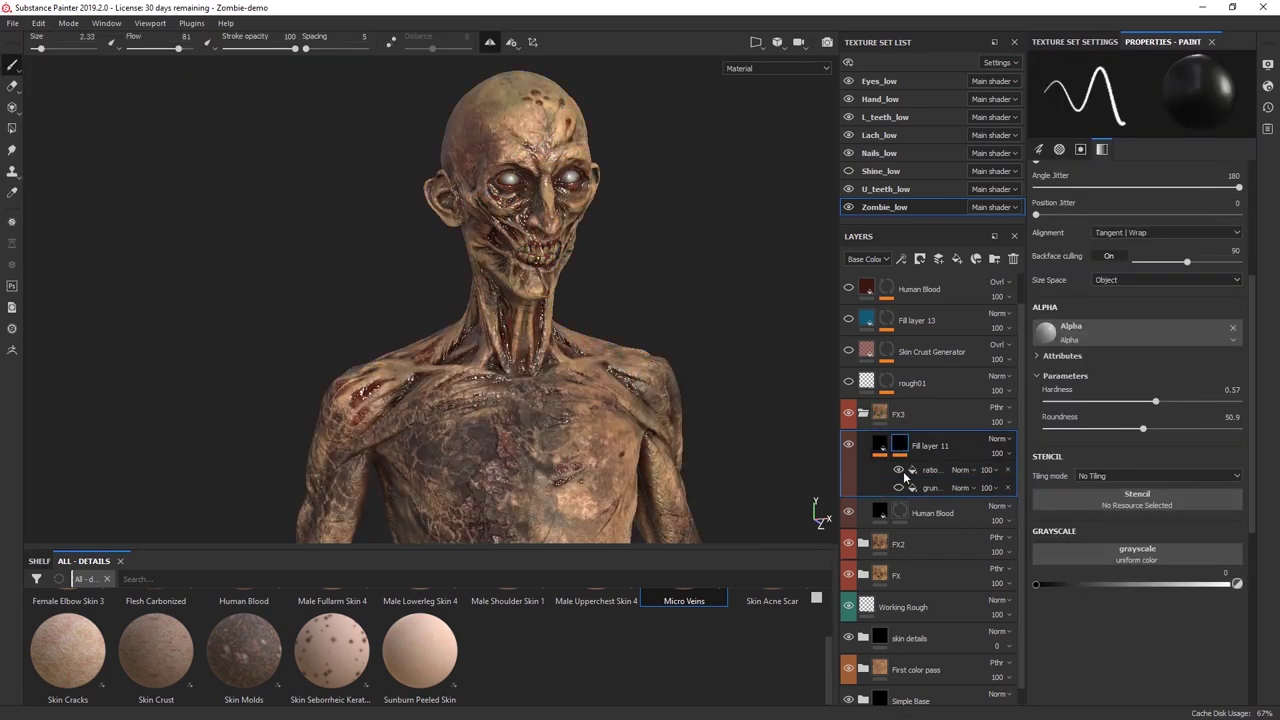
left_click(900, 488)
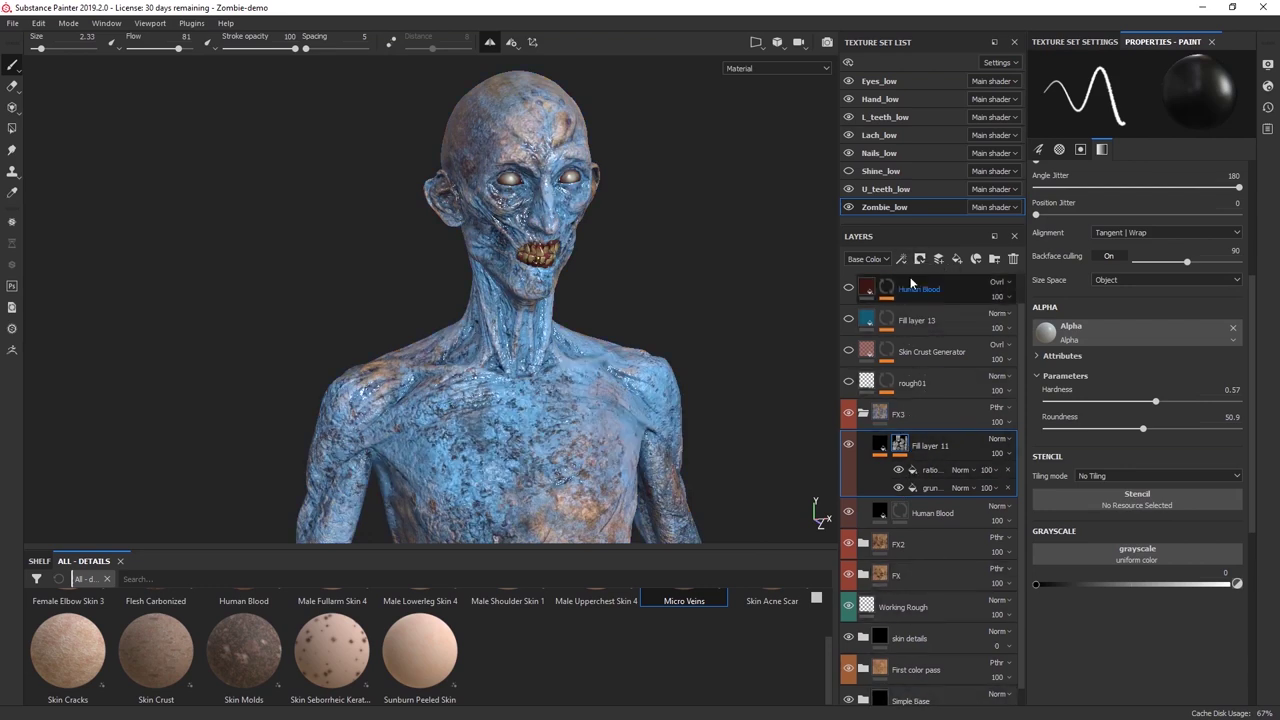
Add a Fill effect to Fill layer 11's mask and set its grayscale value to 1.
left_click(902, 259)
left_click(922, 308)
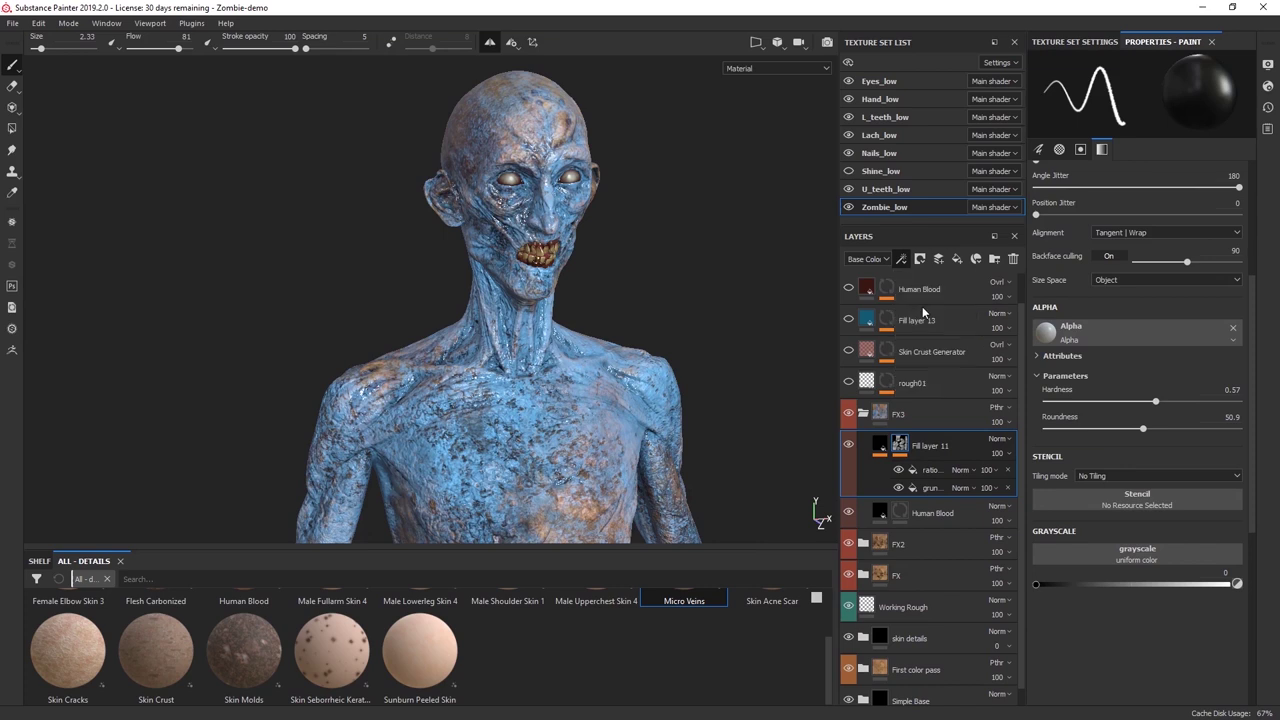
left_click_drag(1236, 304, 1273, 299)
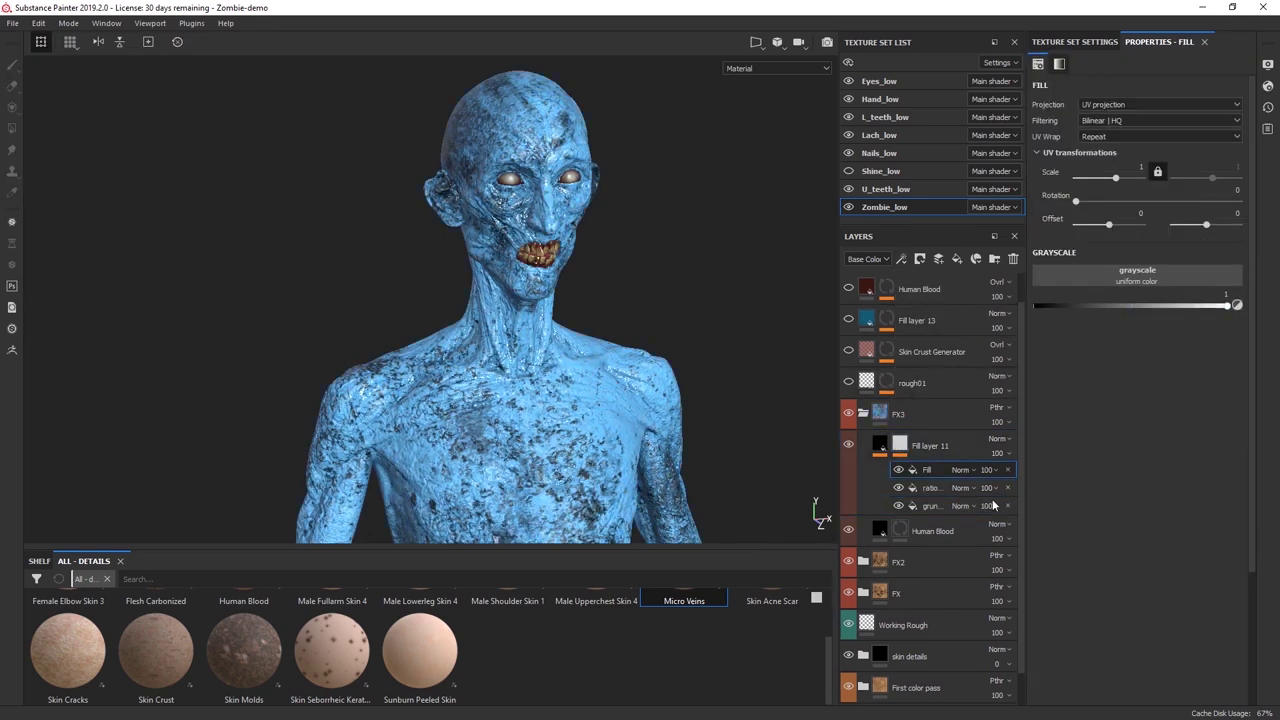
Hide the Fill effect in Fill layer 11's content and examine the plain base color and the effects that can be added.
left_click(881, 448)
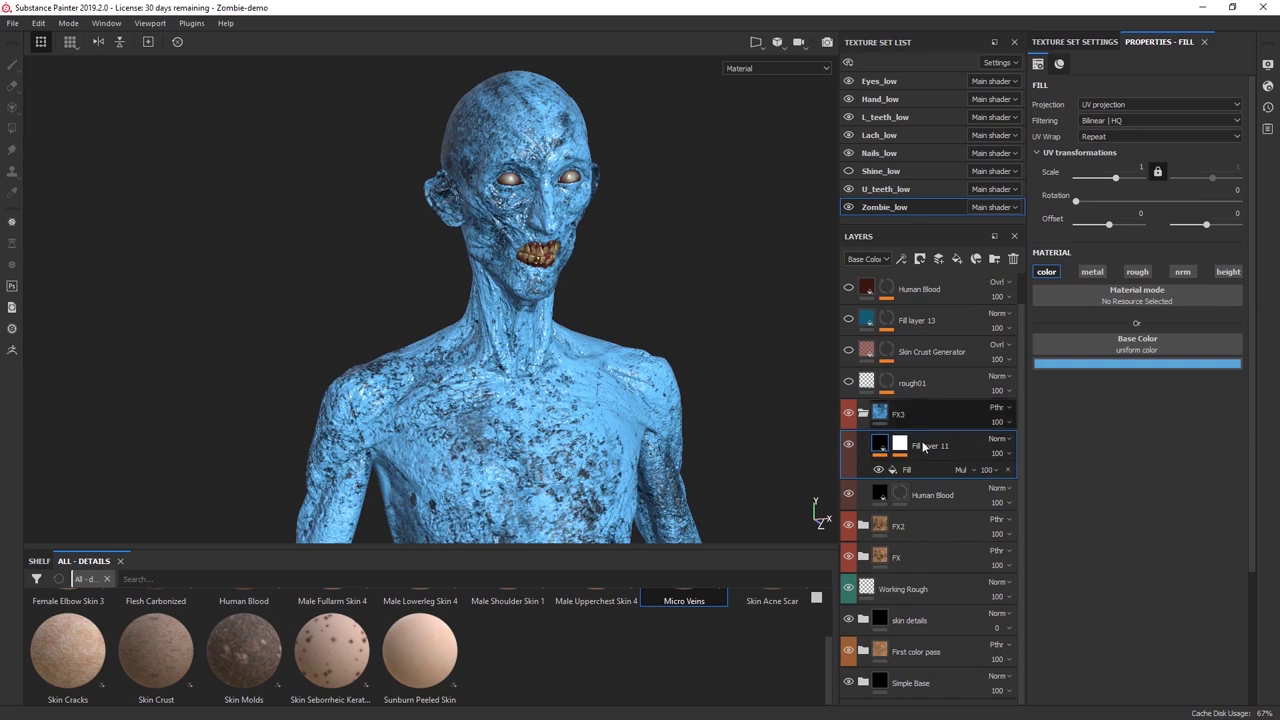
left_click(878, 469)
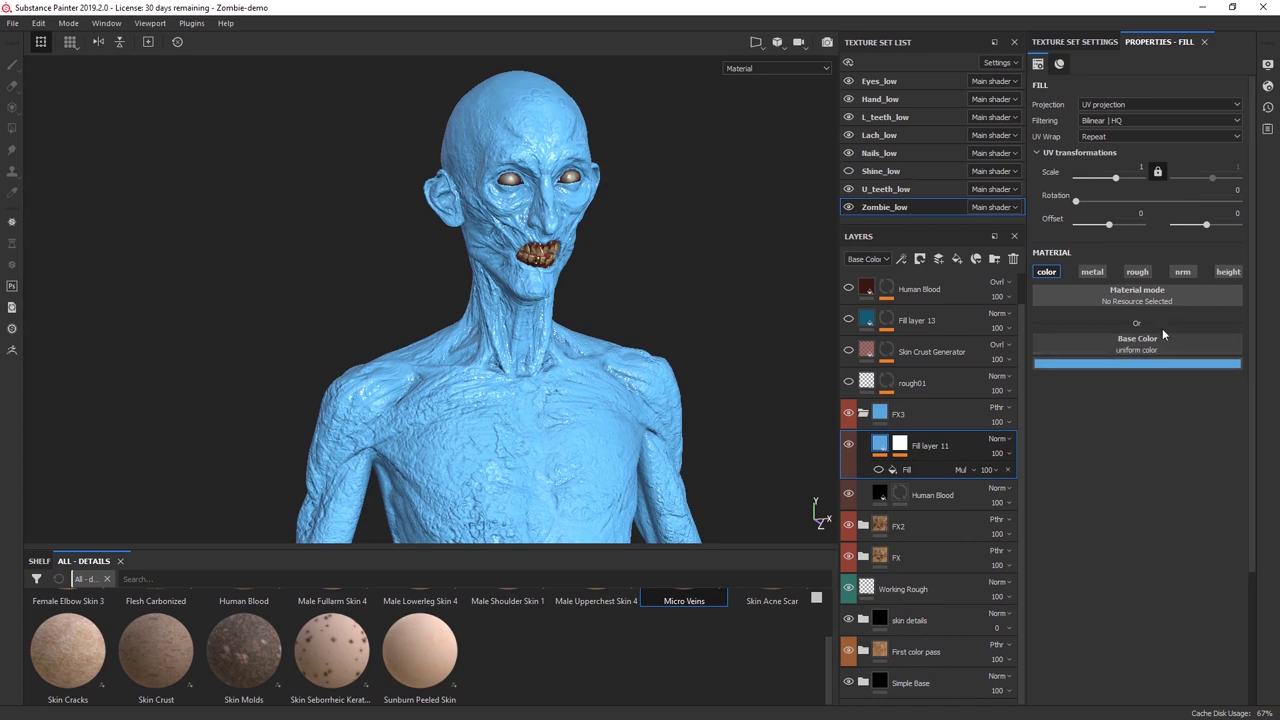
left_click(878, 444)
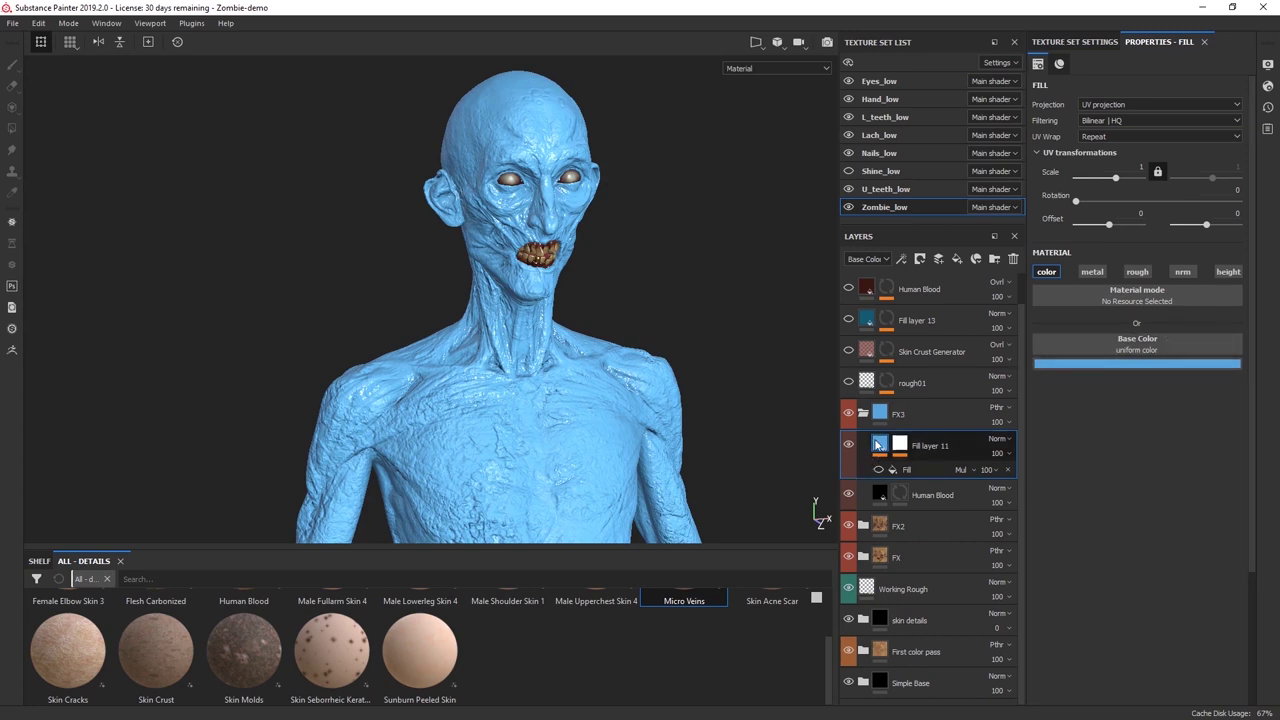
left_click(905, 258)
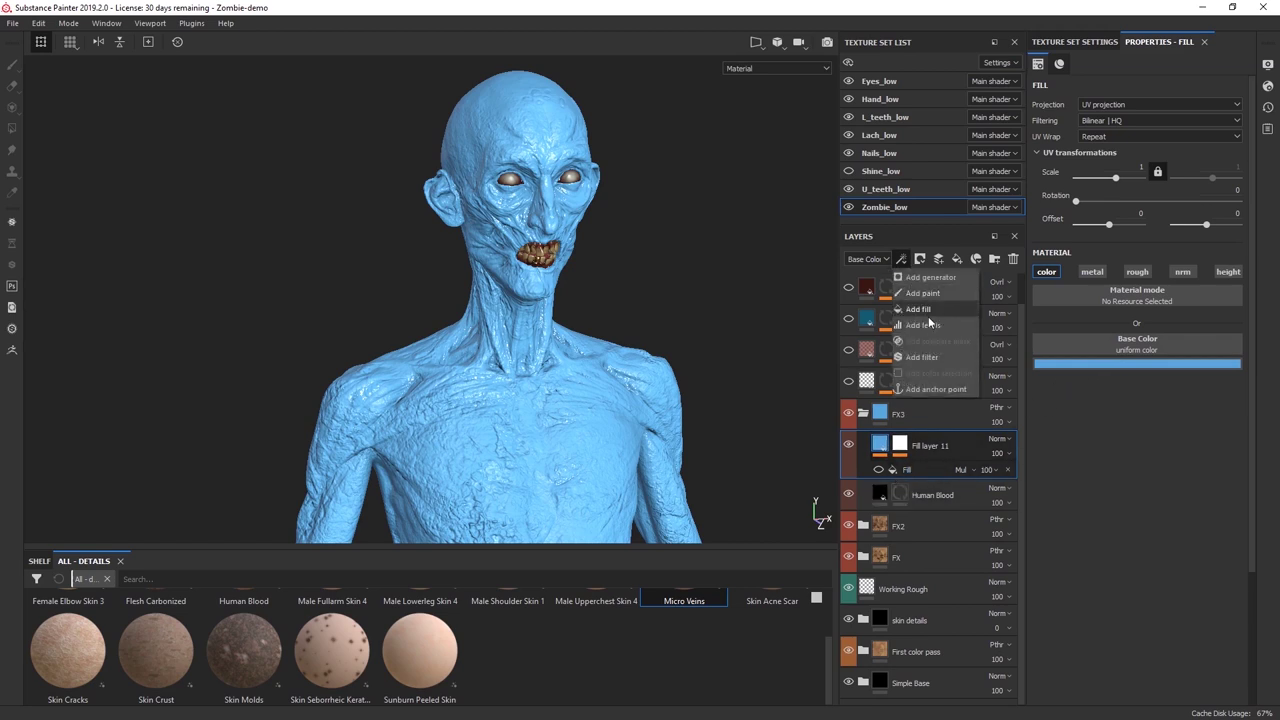
left_click(1090, 404)
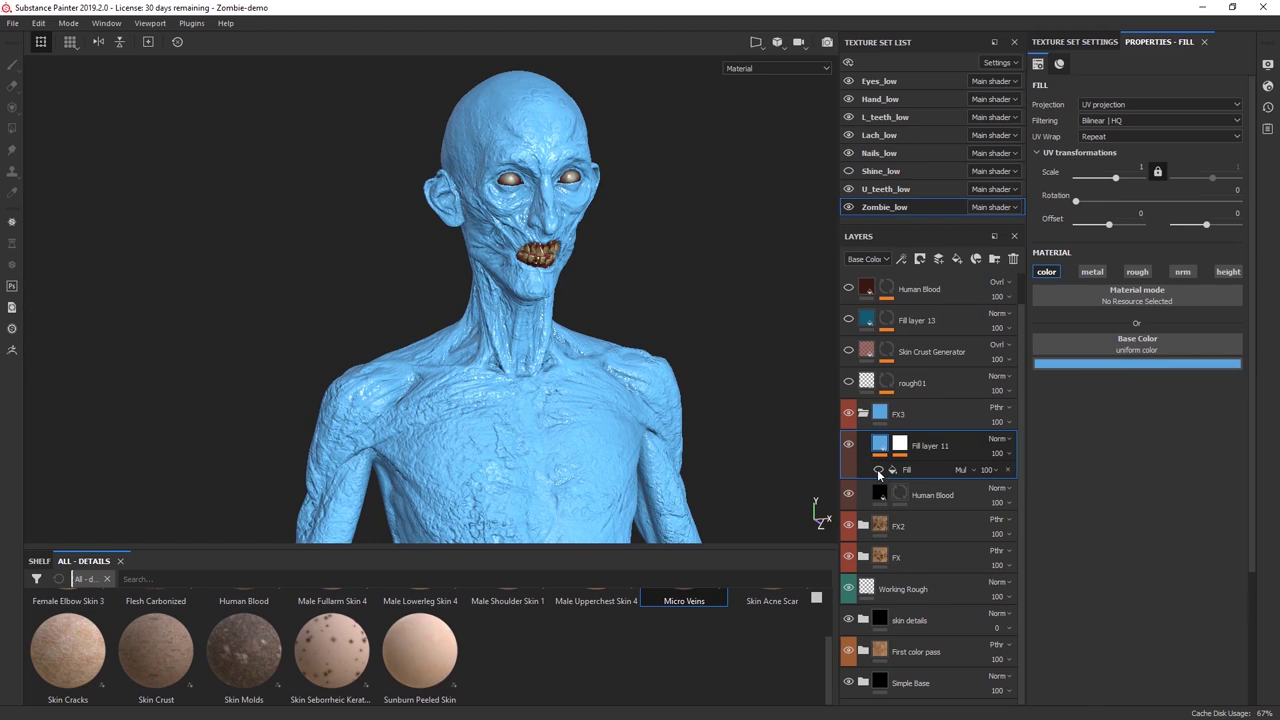
Show the content's Fill effect again and set its grunge_concrete_old Balance to 0.67.
left_click(877, 469)
left_click(903, 473)
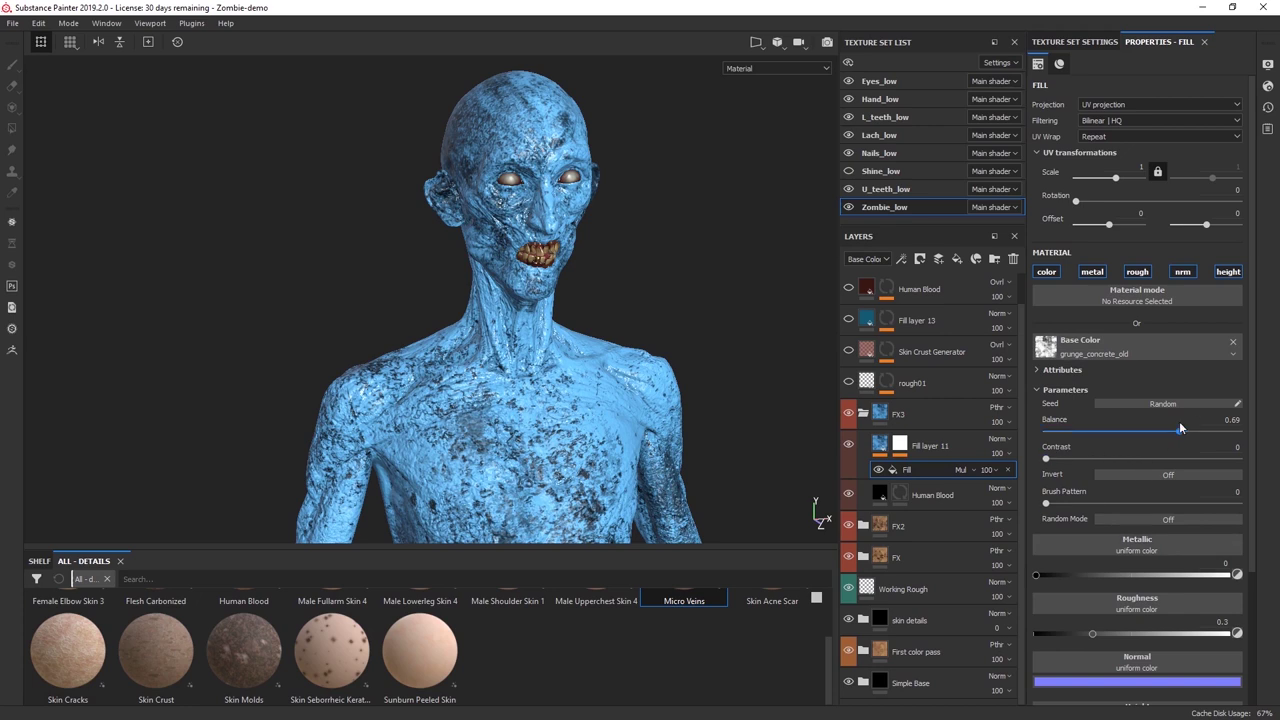
mouse_move(1180, 423)
left_mouse_down()
mouse_move(1109, 438)
mouse_move(1234, 430)
mouse_move(1177, 427)
left_mouse_up()
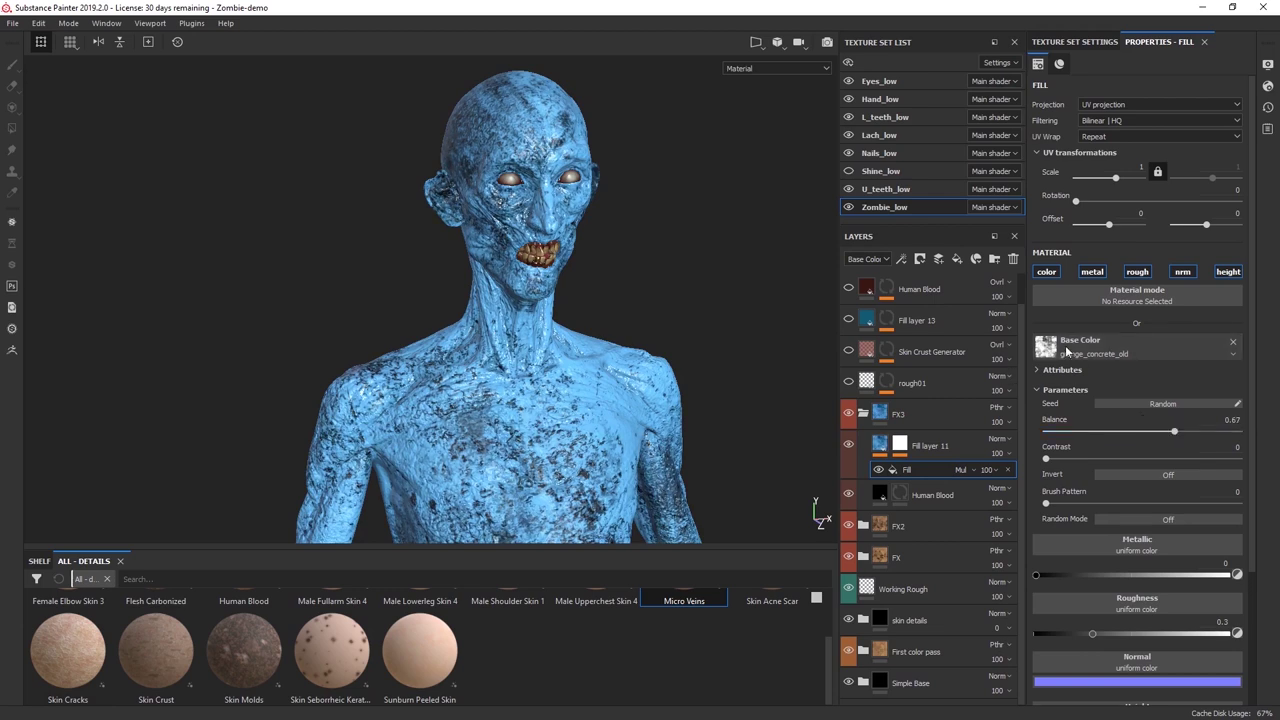
Compare the Normal and Screen blend modes on the content's Fill effect, then return it to Multiply.
left_click(962, 470)
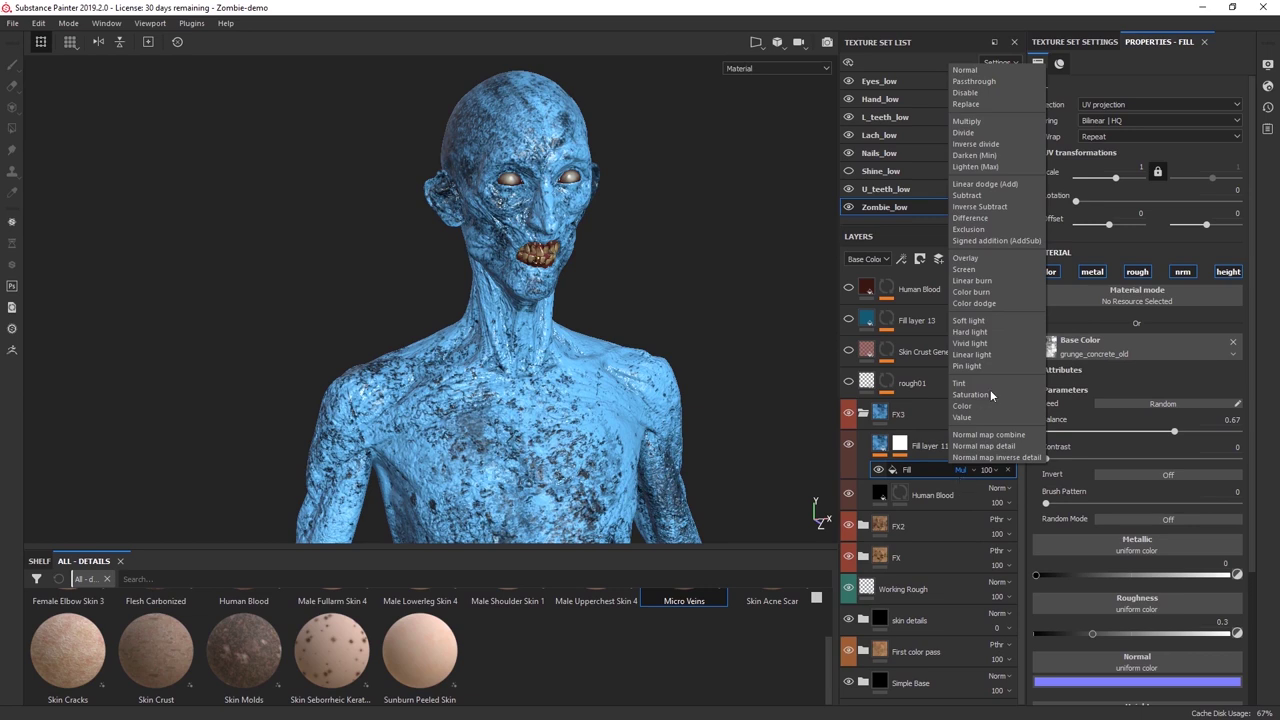
left_click(972, 70)
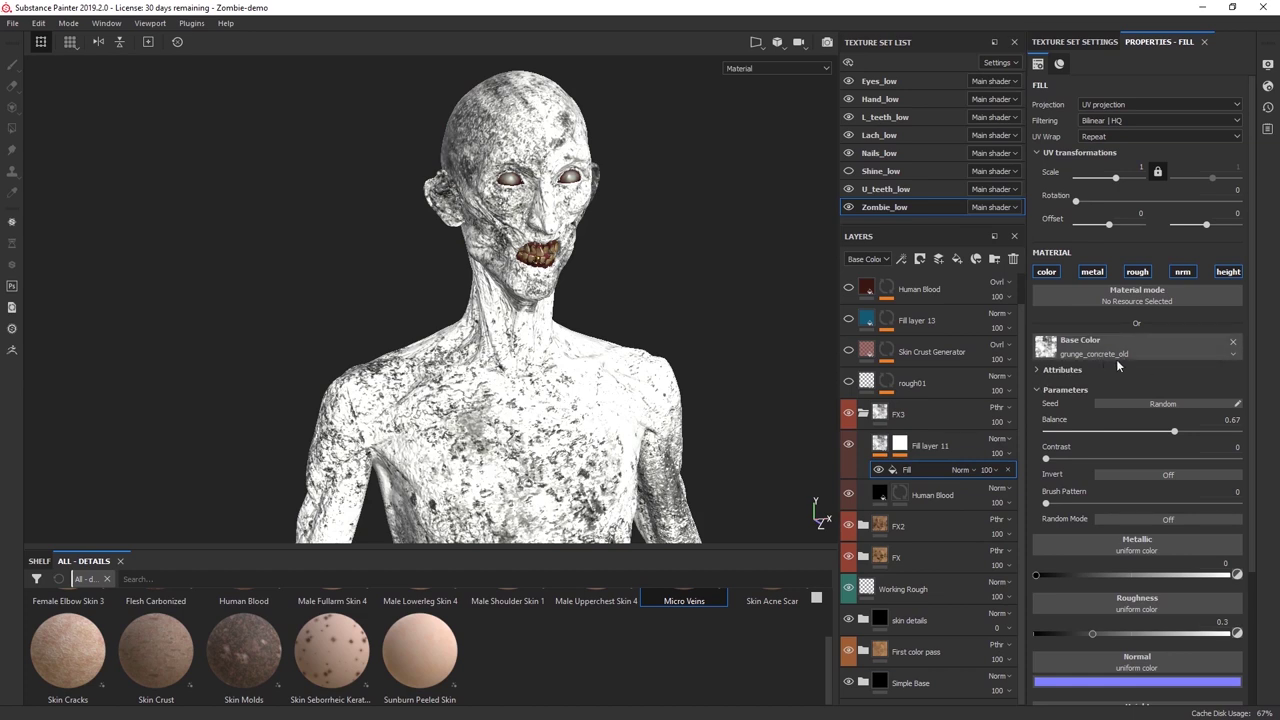
left_click(964, 471)
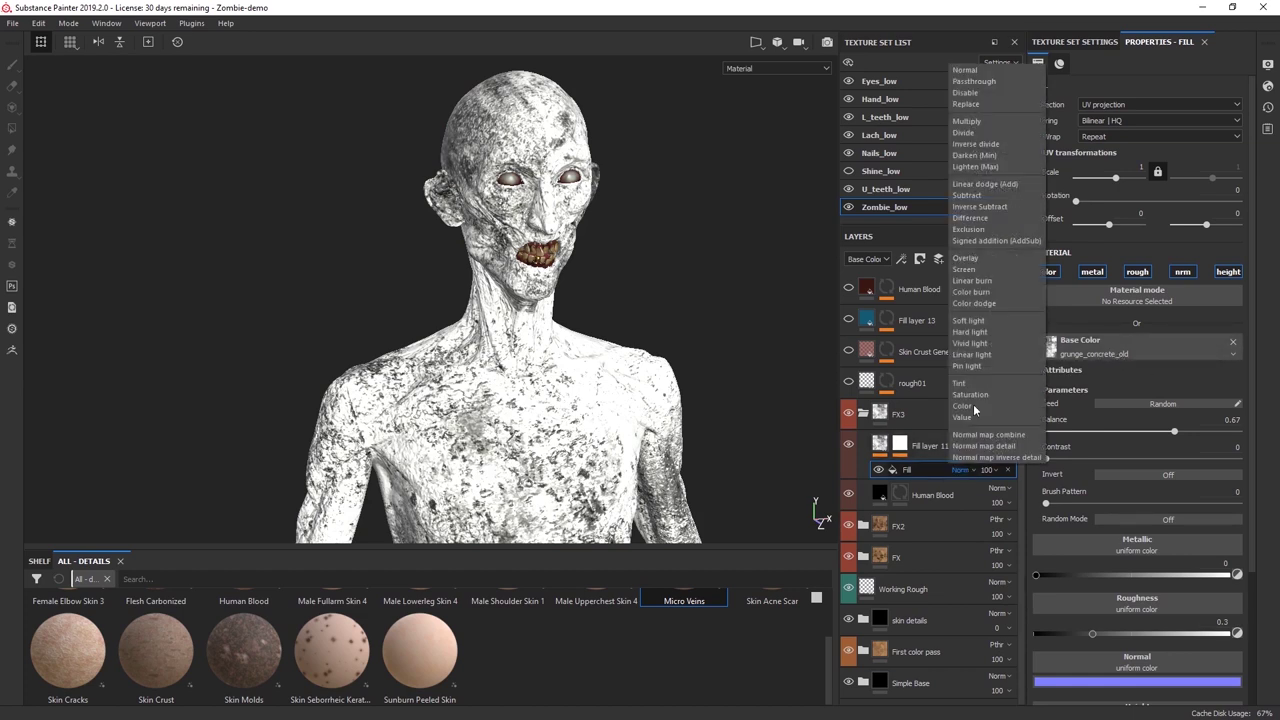
left_click(966, 121)
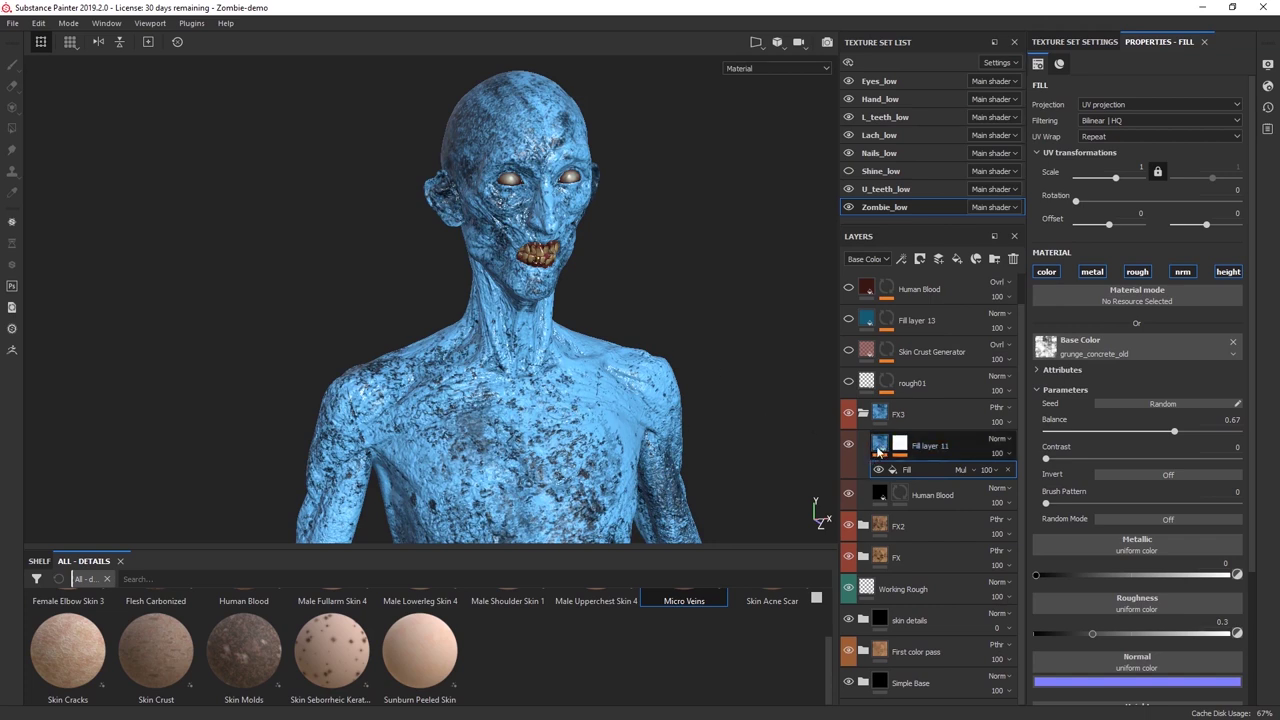
left_click(966, 469)
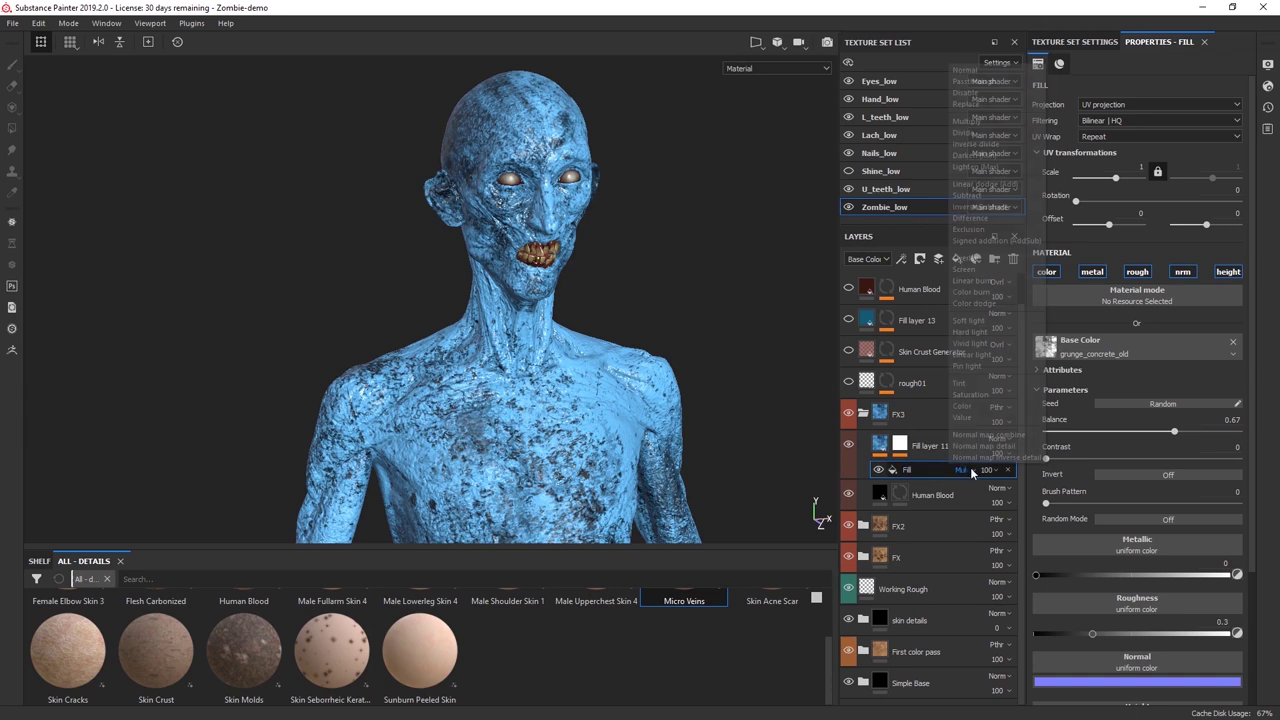
left_click(963, 269)
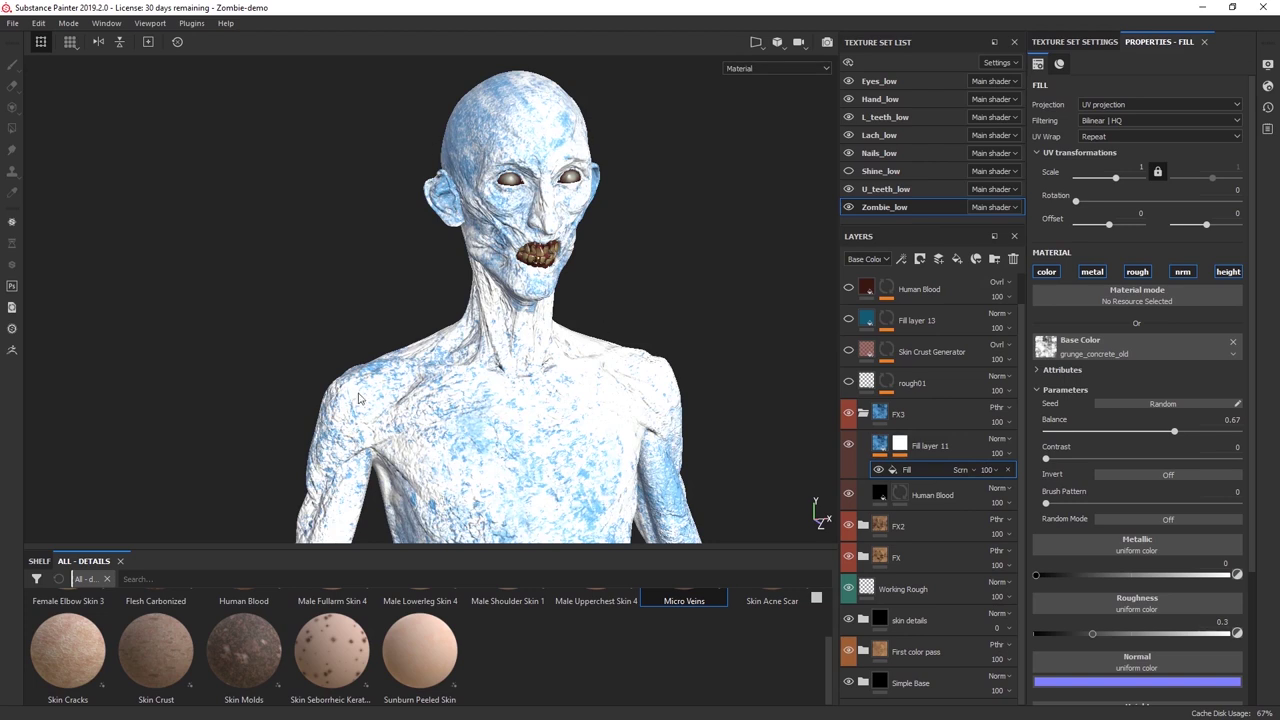
left_click(963, 469)
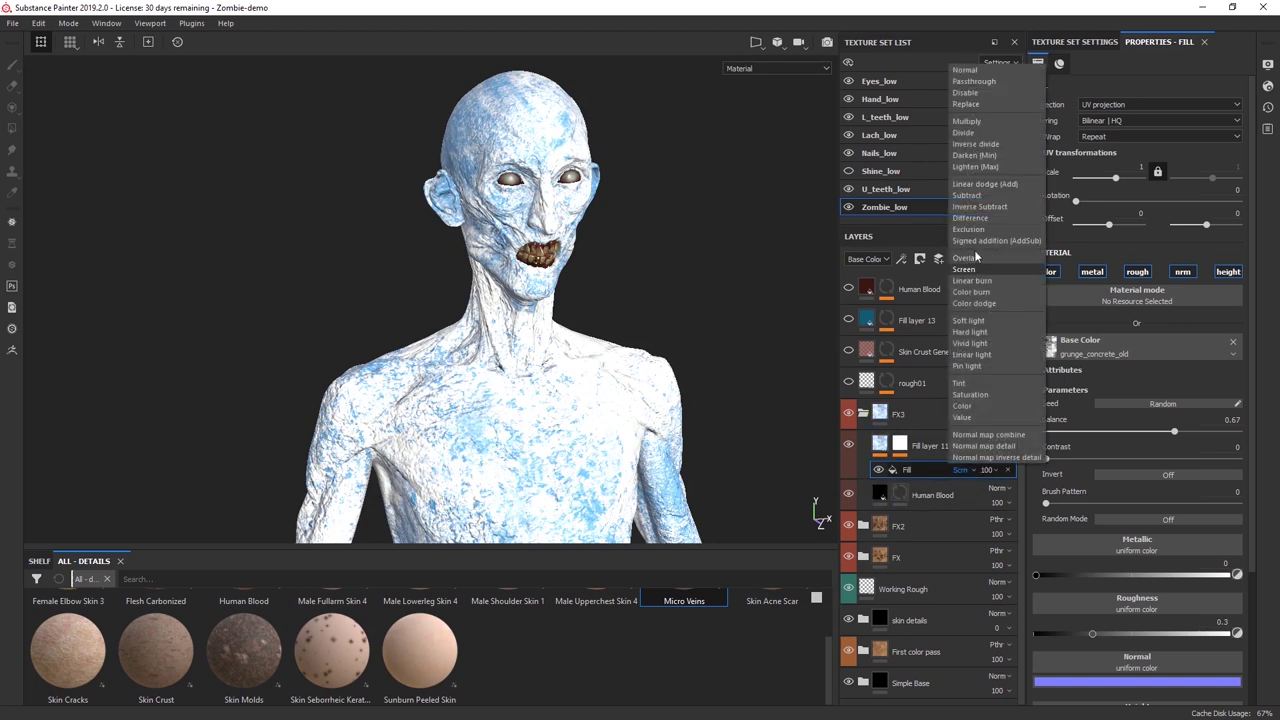
left_click(966, 121)
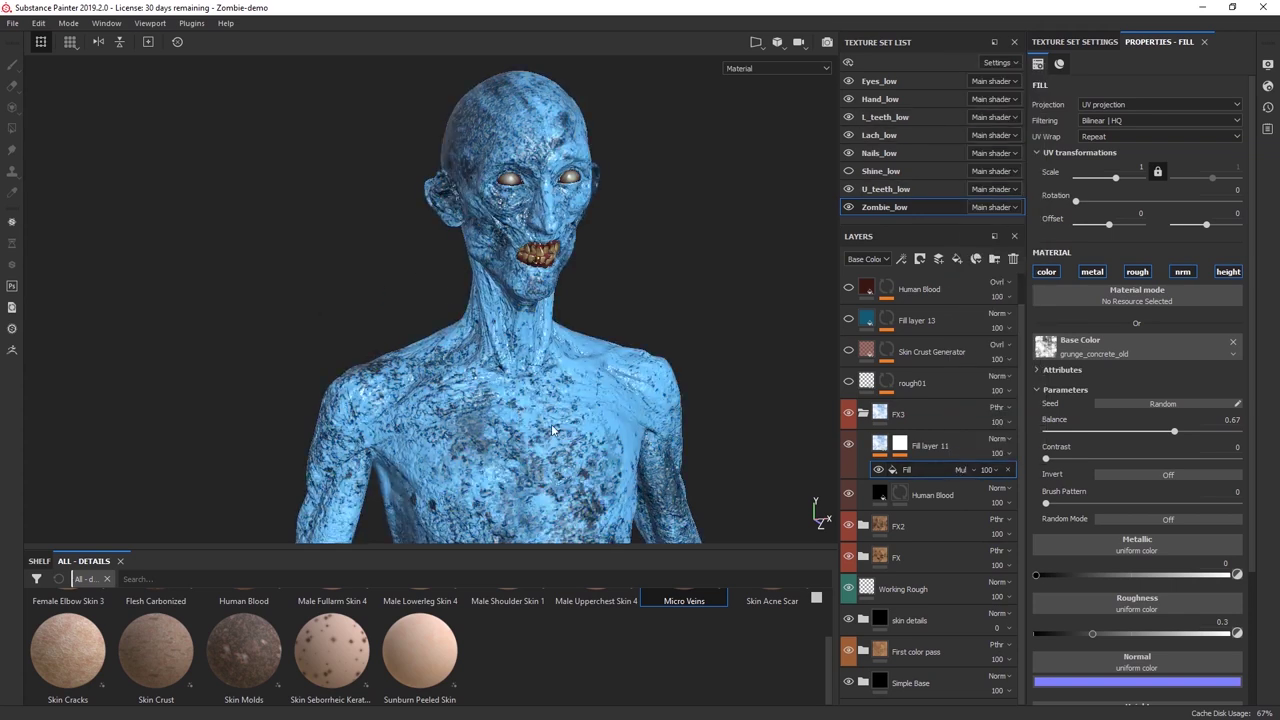
Set the content Fill effect's opacity to 74, comparing the body with the effect hidden and shown.
left_click(997, 471)
mouse_move(1009, 492)
left_mouse_down()
mouse_move(1024, 491)
mouse_move(1013, 483)
left_mouse_up()
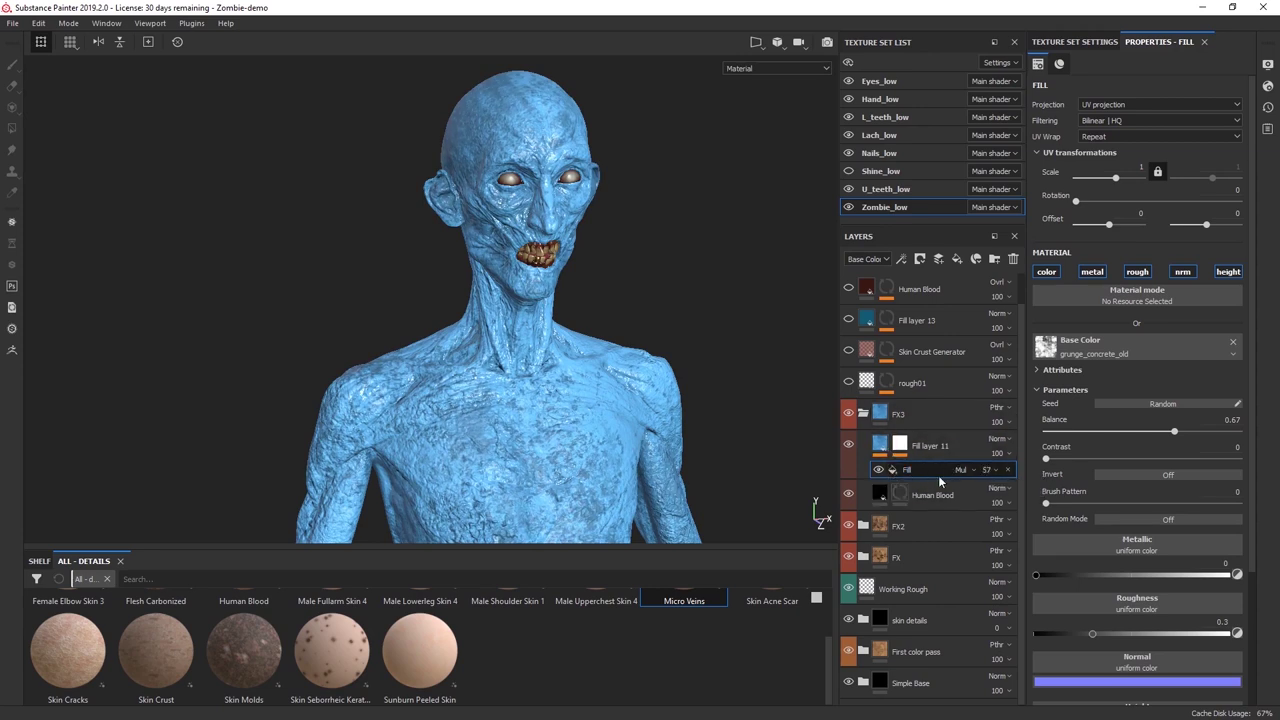
left_click(879, 470)
left_click(879, 470)
left_click_drag(1022, 492, 1025, 492)
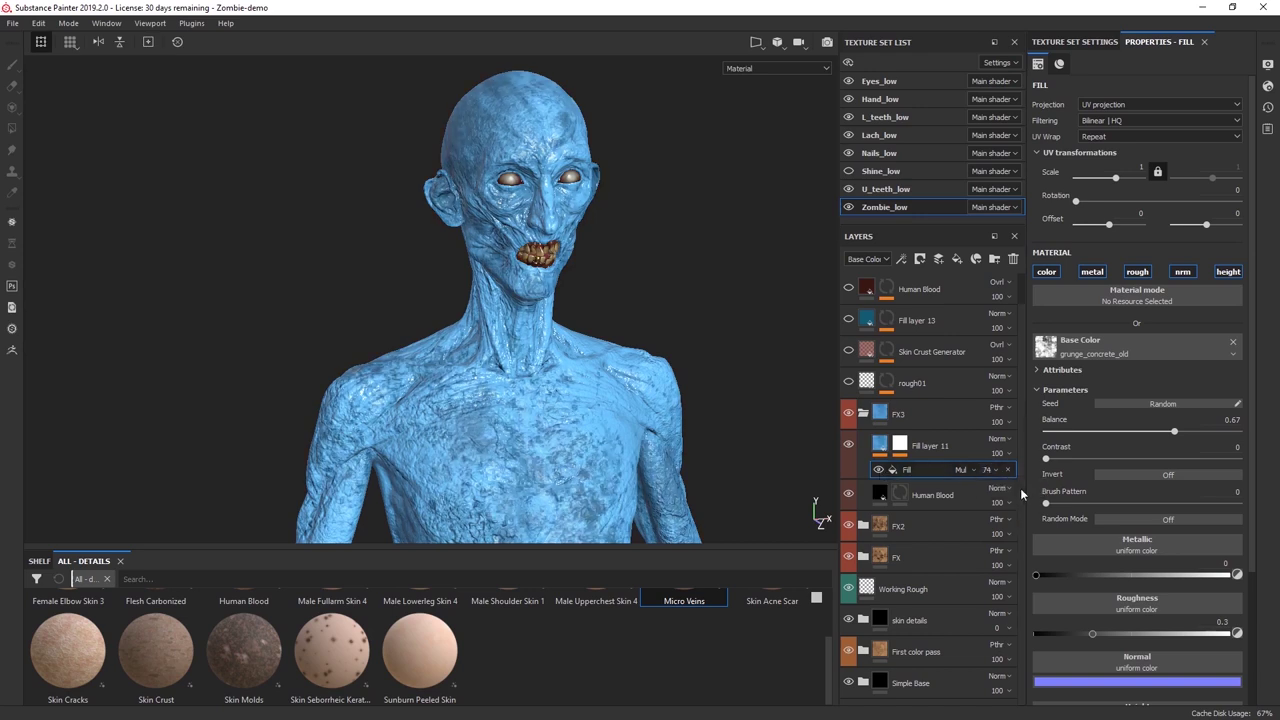
Delete the uniform Fill effect from Fill layer 11's mask and compare the two remaining mask effects hidden and shown.
left_click(901, 449)
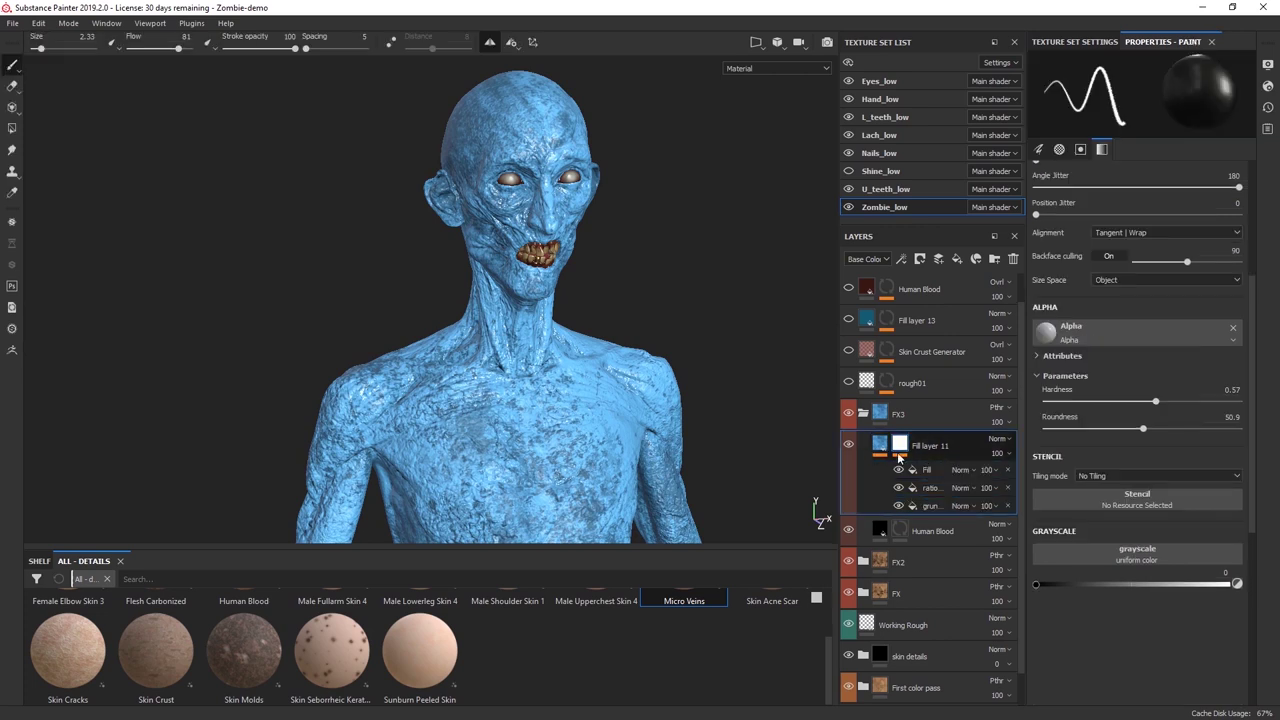
left_click(921, 470)
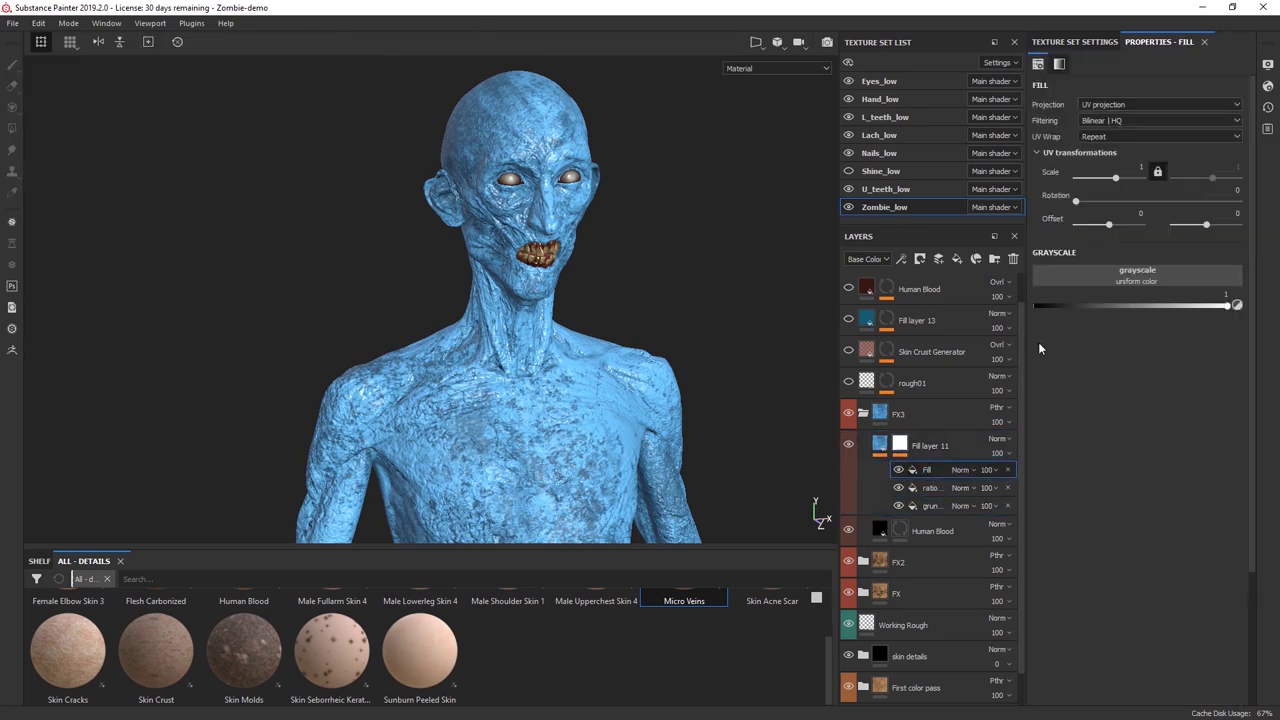
left_click(1007, 469)
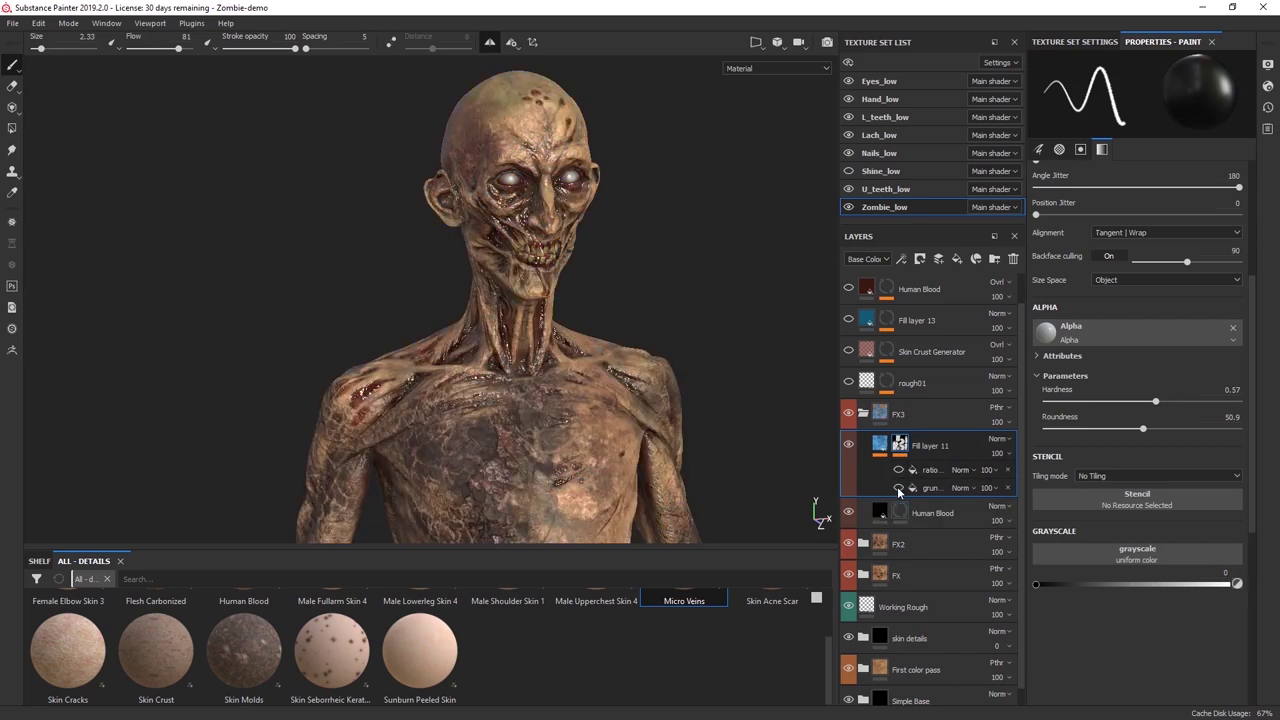
left_click(898, 487)
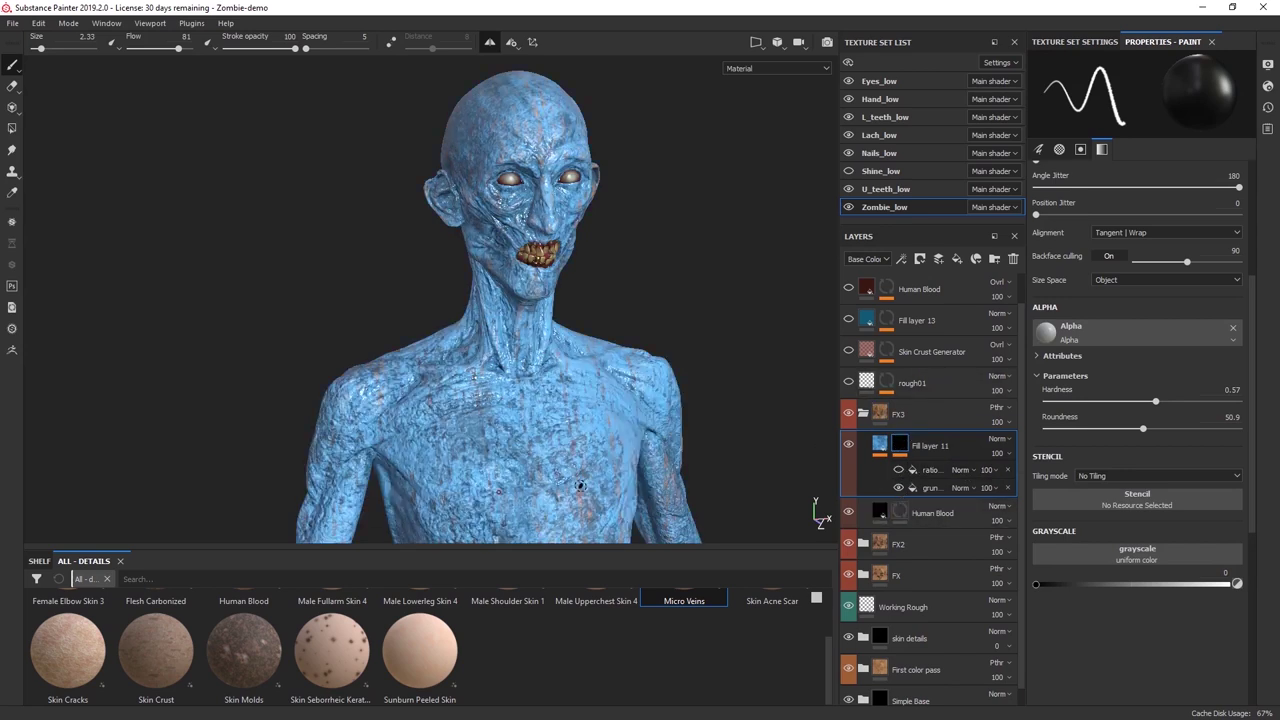
left_click_drag(727, 287, 720, 360, "alt")
Set Fill layer 11's blend mode to Overlay and compare the torso with the layer hidden and shown.
left_click(880, 444)
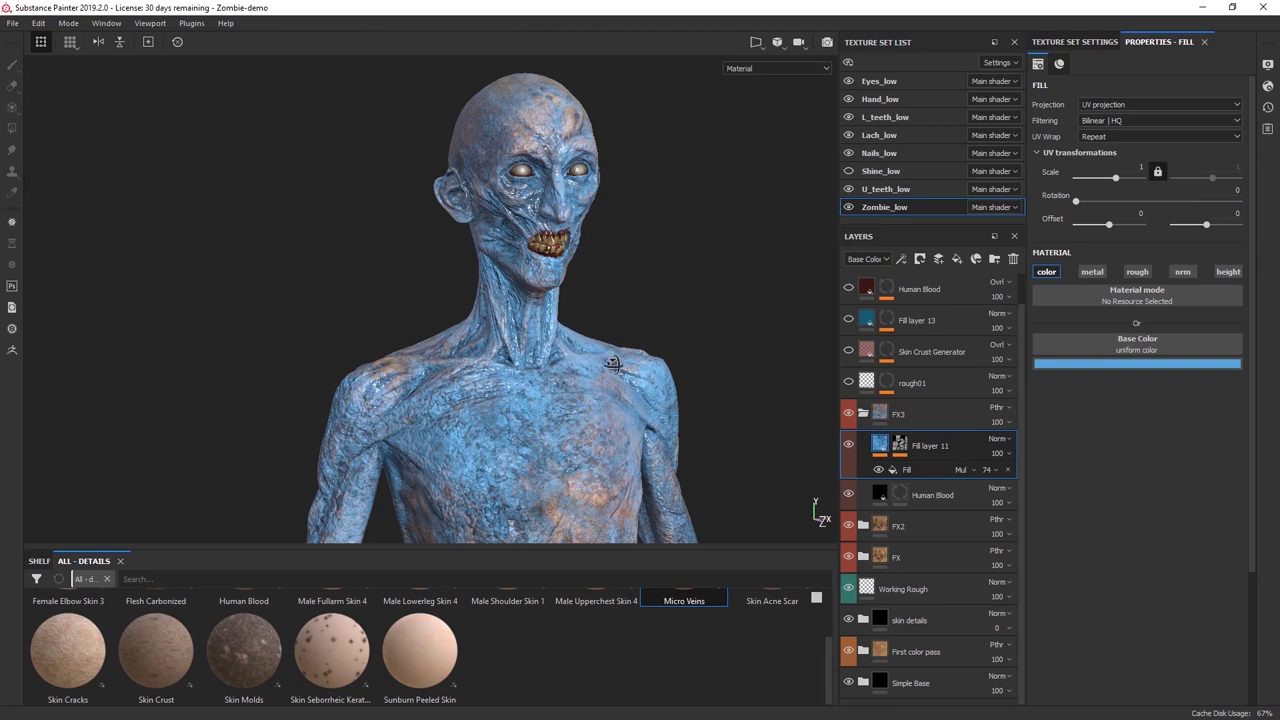
left_click_drag(614, 365, 583, 421, "alt")
middle_click_drag(568, 349, 563, 295, "alt")
right_click_drag(634, 404, 590, 330, "alt")
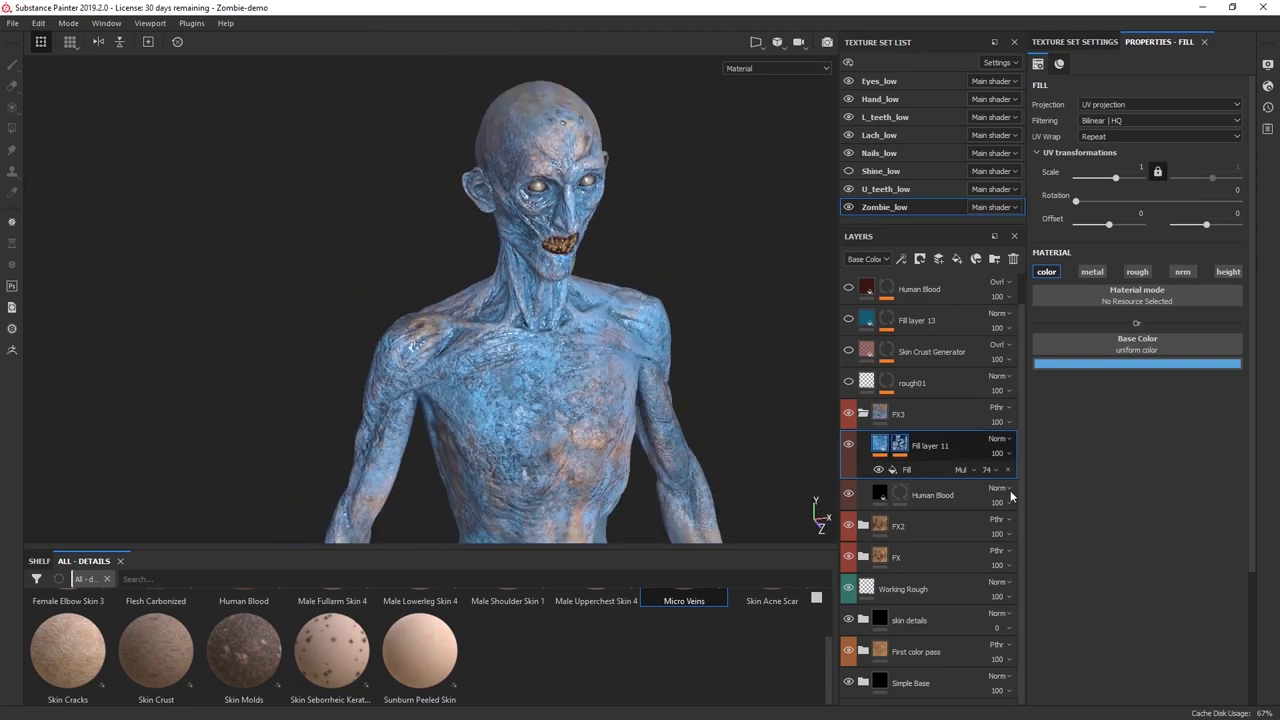
left_click(999, 439)
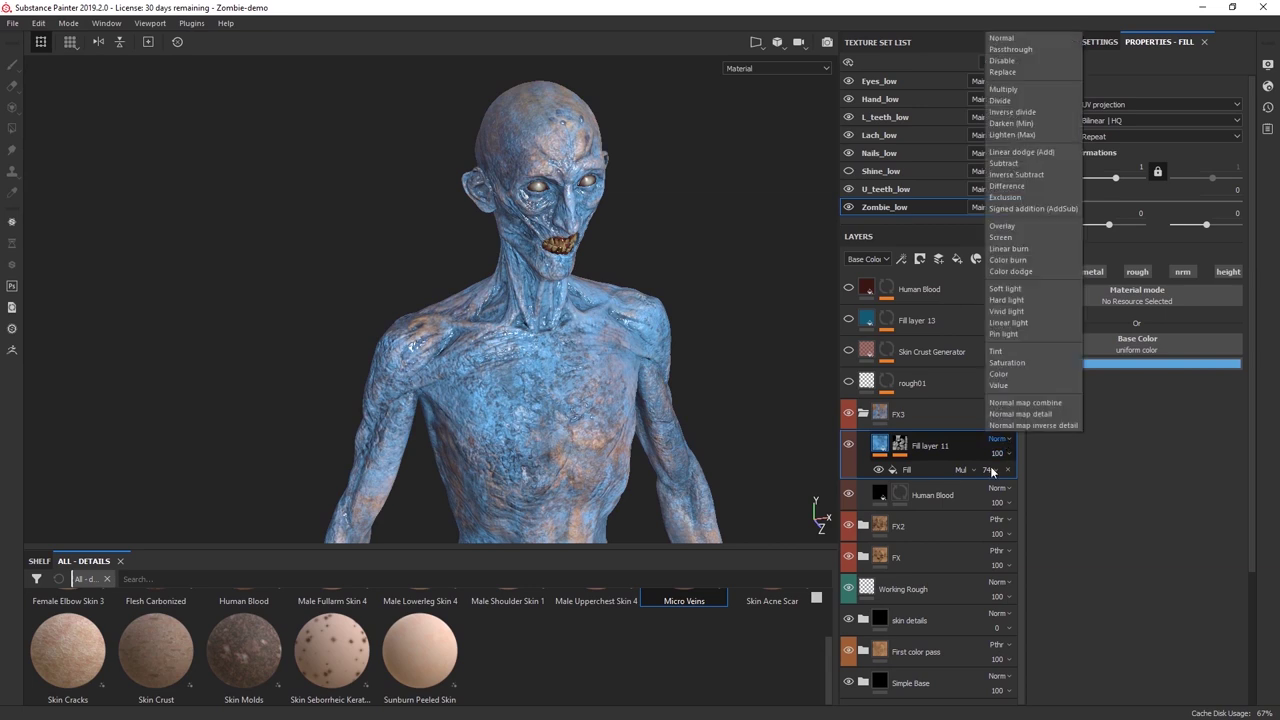
left_click(1015, 228)
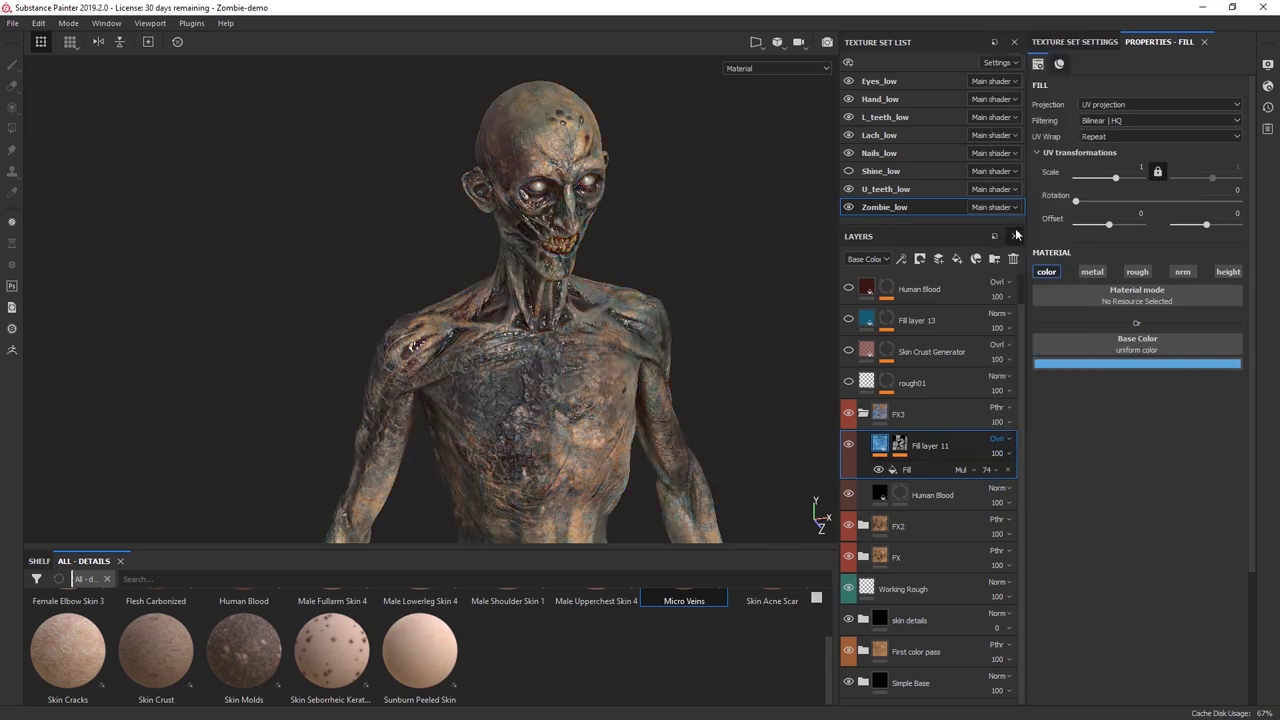
left_click(849, 443)
left_click(849, 443)
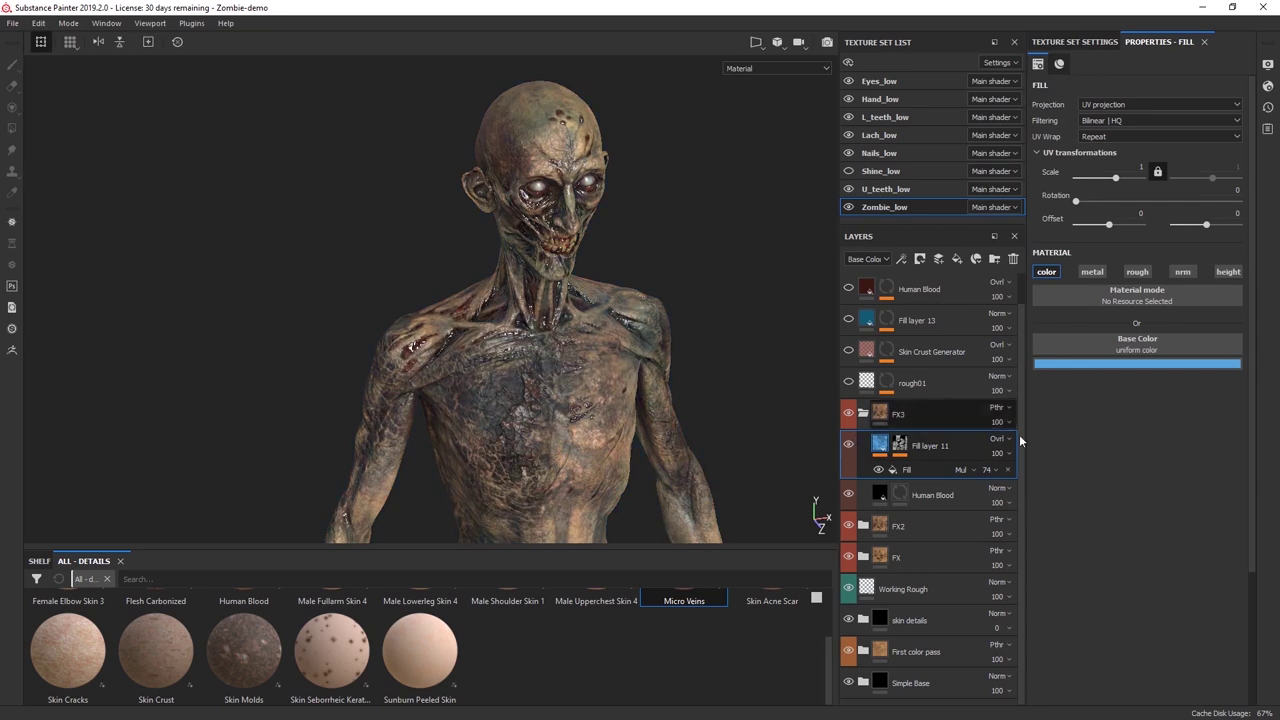
Set Fill layer 11's opacity to 72, check the body from the front, and collapse the FX3 folder.
left_click(1010, 456)
mouse_move(1020, 476)
left_mouse_down()
mouse_move(1043, 477)
mouse_move(995, 479)
mouse_move(1041, 479)
mouse_move(1030, 474)
left_mouse_up()
left_click_drag(714, 304, 680, 340, "alt")
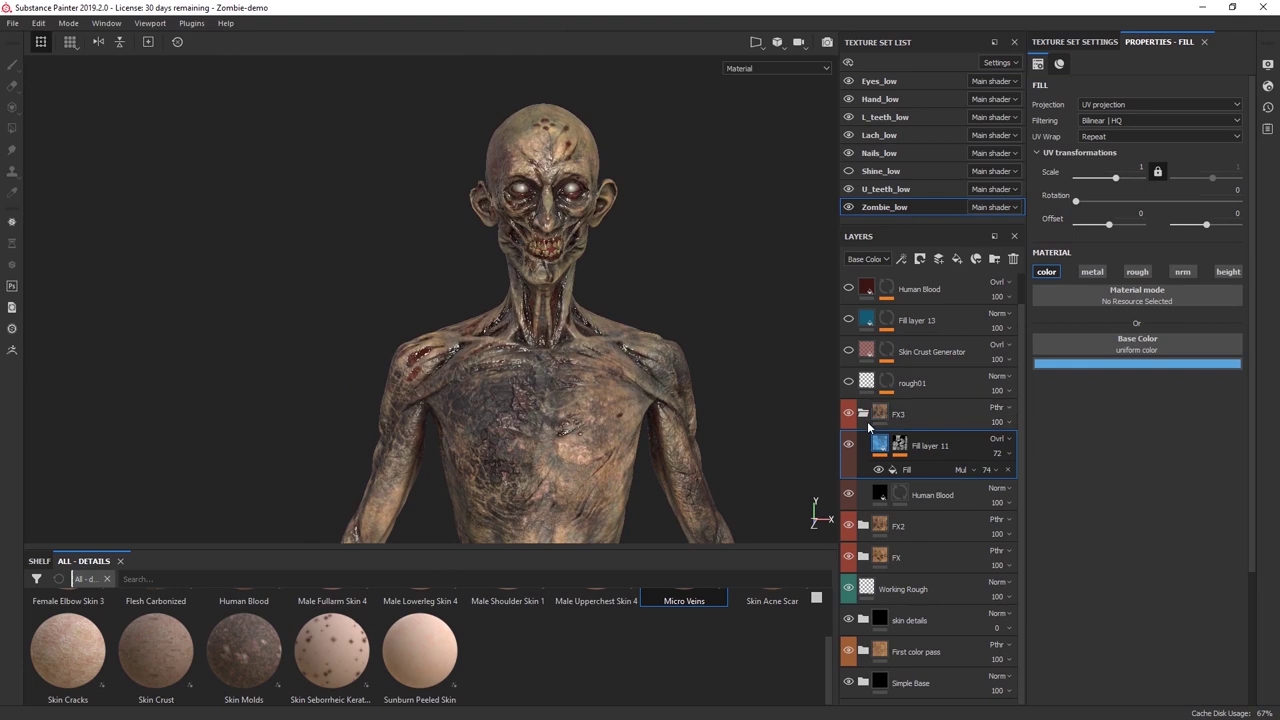
left_click(864, 415)
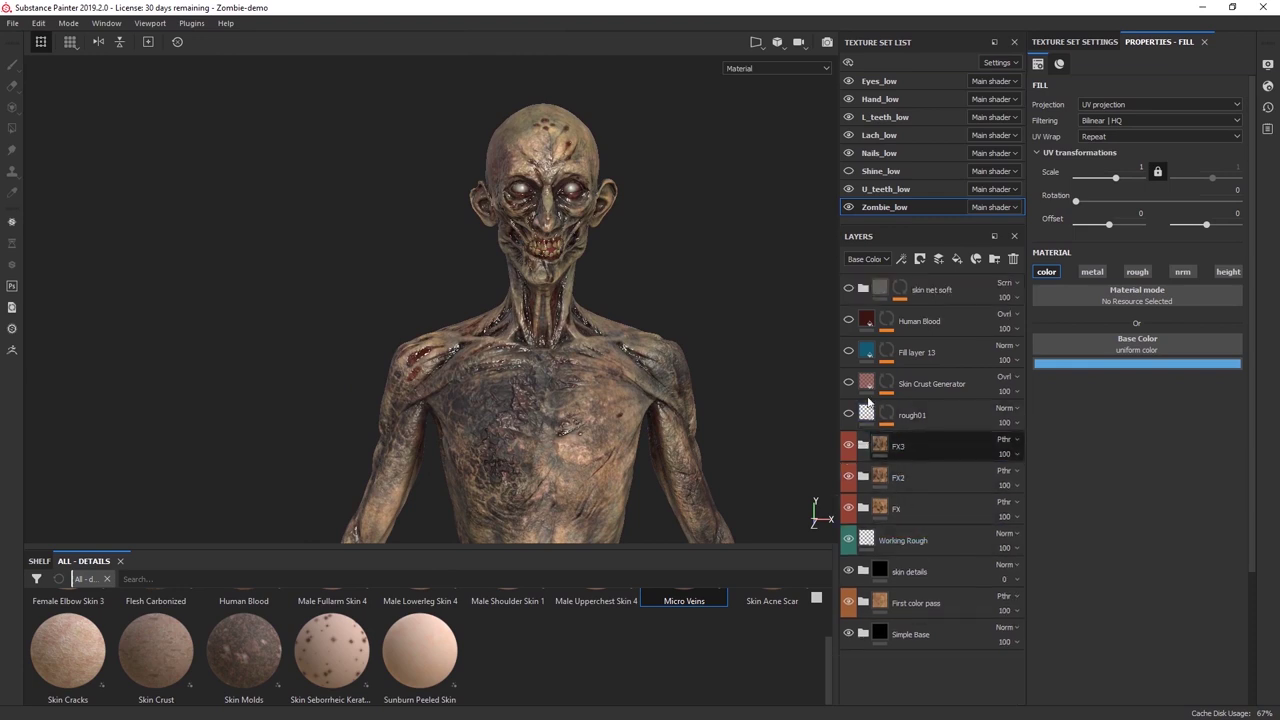
Hide the FX3, FX2 and FX folders and examine the upper body with only the base skin layers.
left_click(849, 446)
left_click(849, 478)
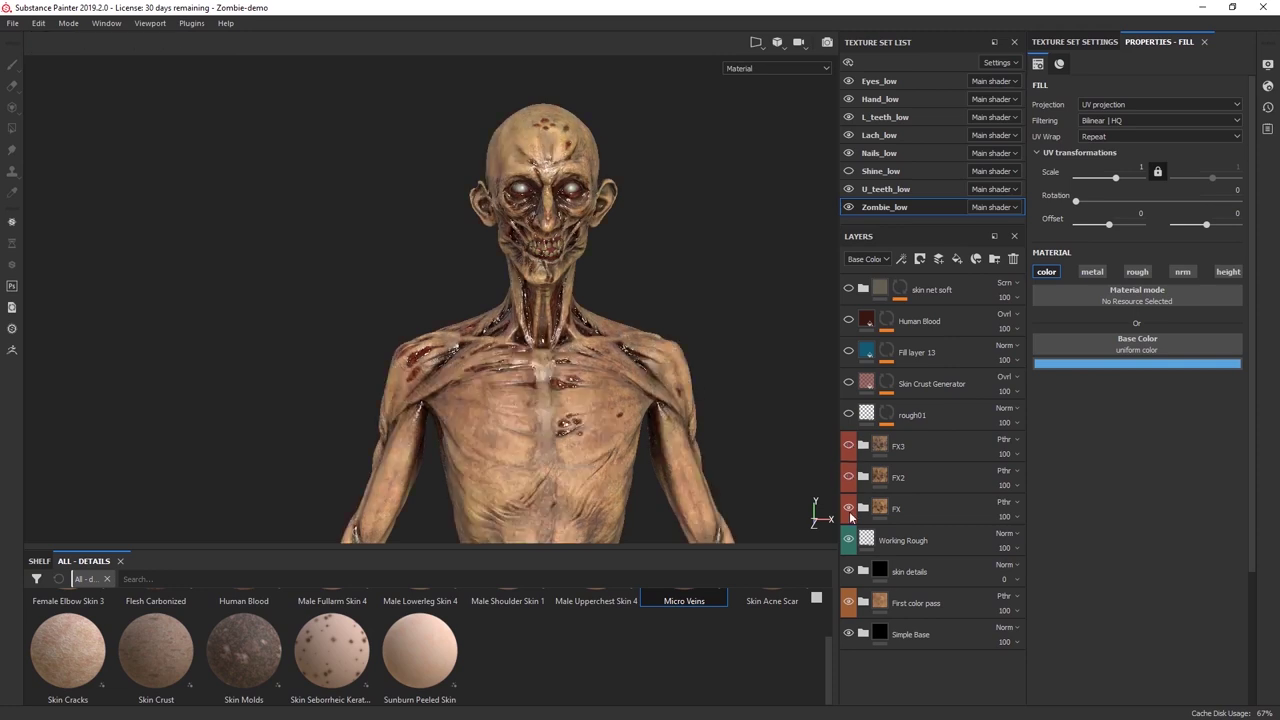
left_click(849, 509)
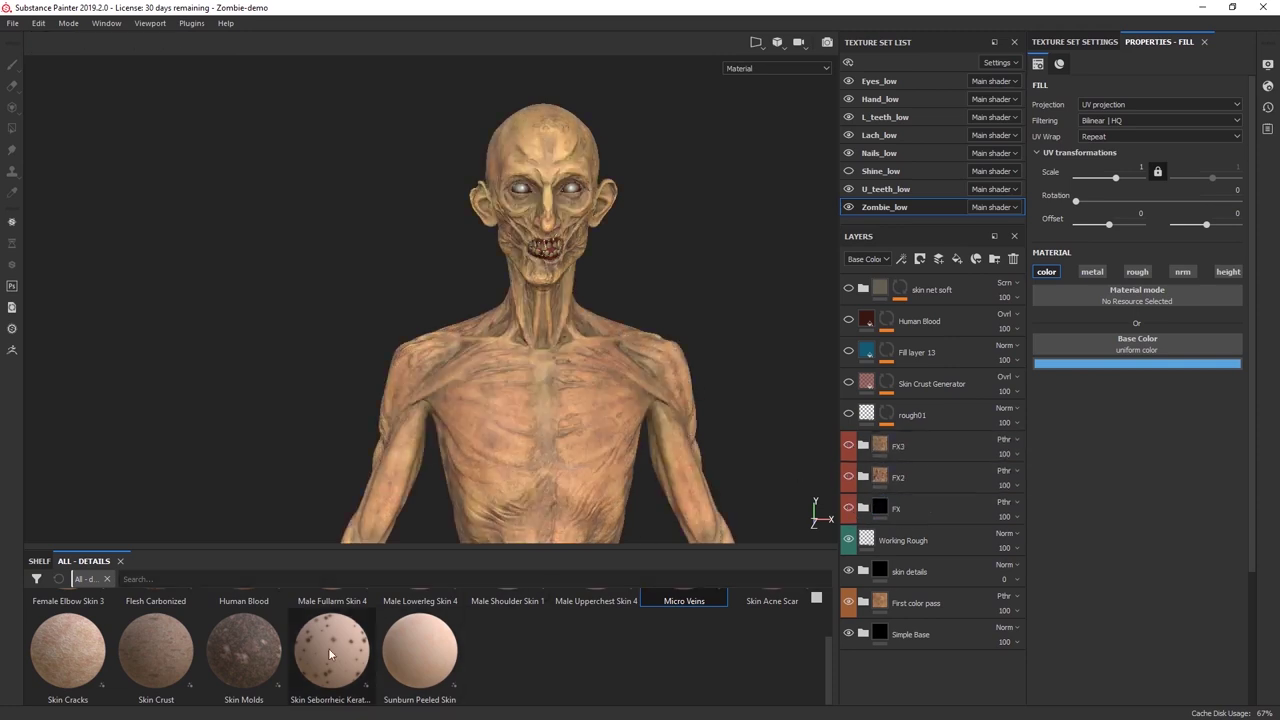
middle_click_drag(613, 302, 536, 287, "alt")
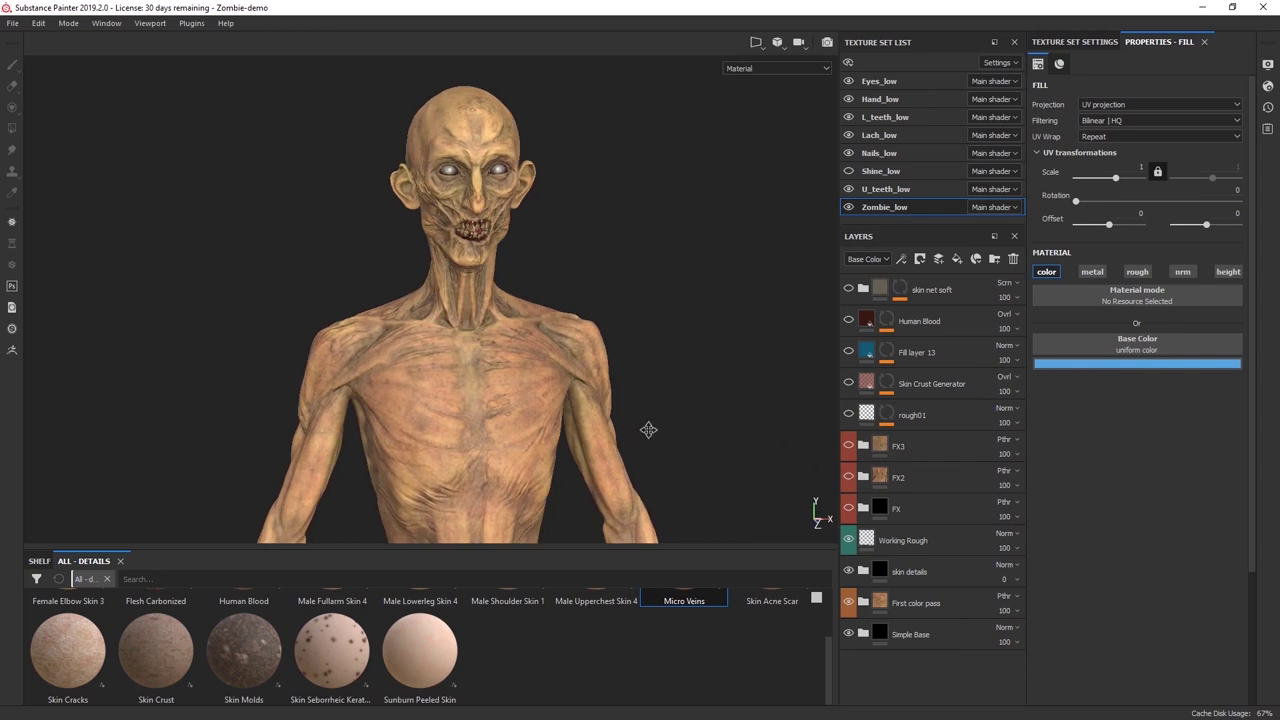
middle_click_drag(648, 430, 658, 422, "alt")
scroll(620, 371, "down", 1)
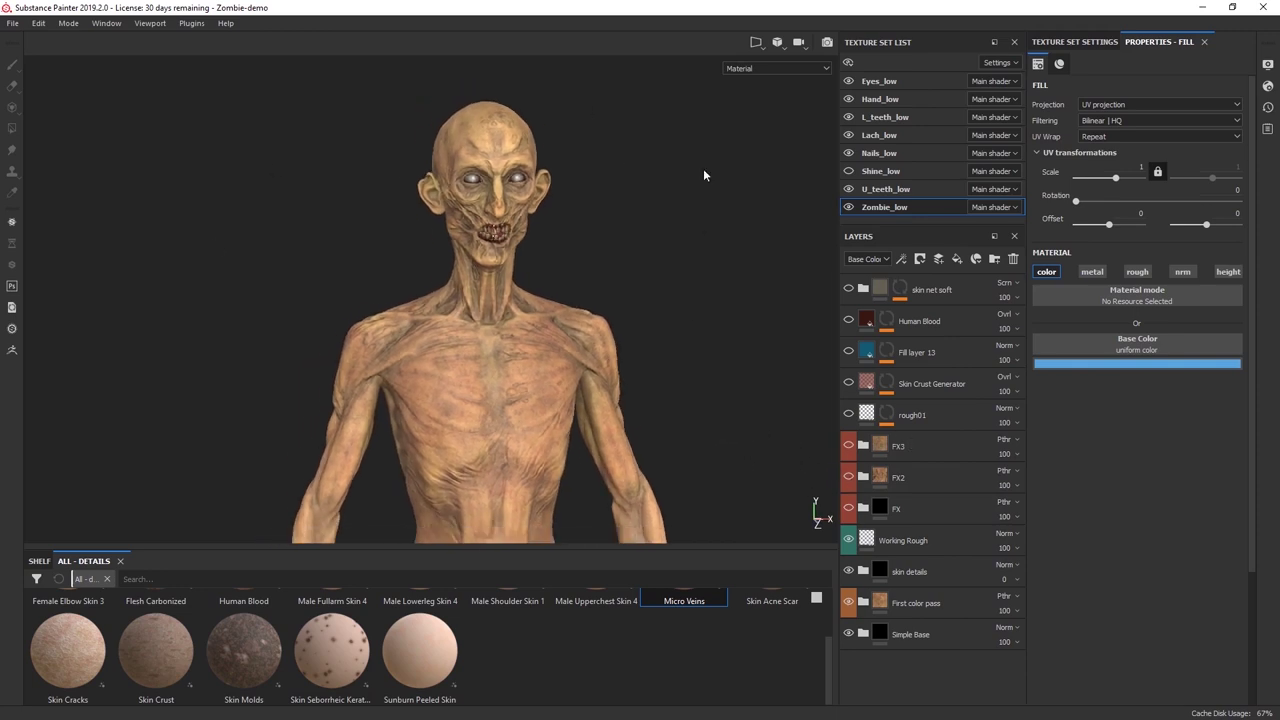
Show the FX, FX2 and FX3 folders again one by one and compare the skin on the head and torso.
left_click(849, 509)
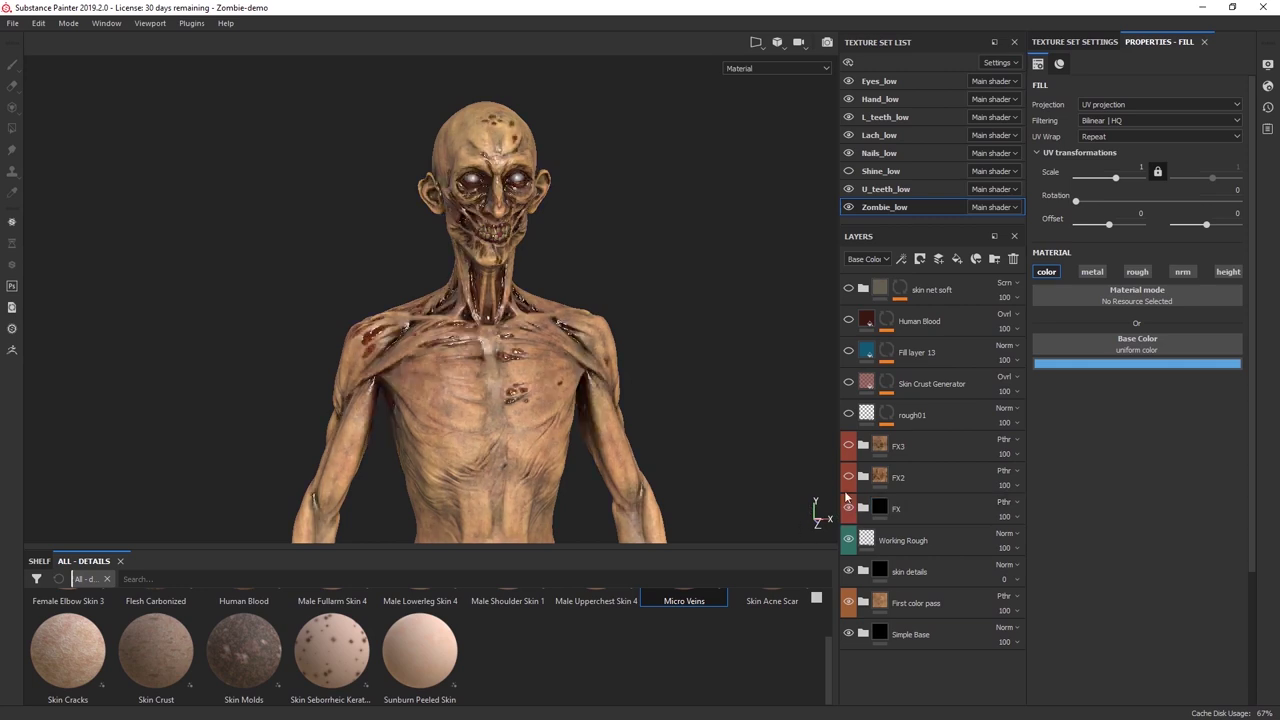
left_click(849, 477)
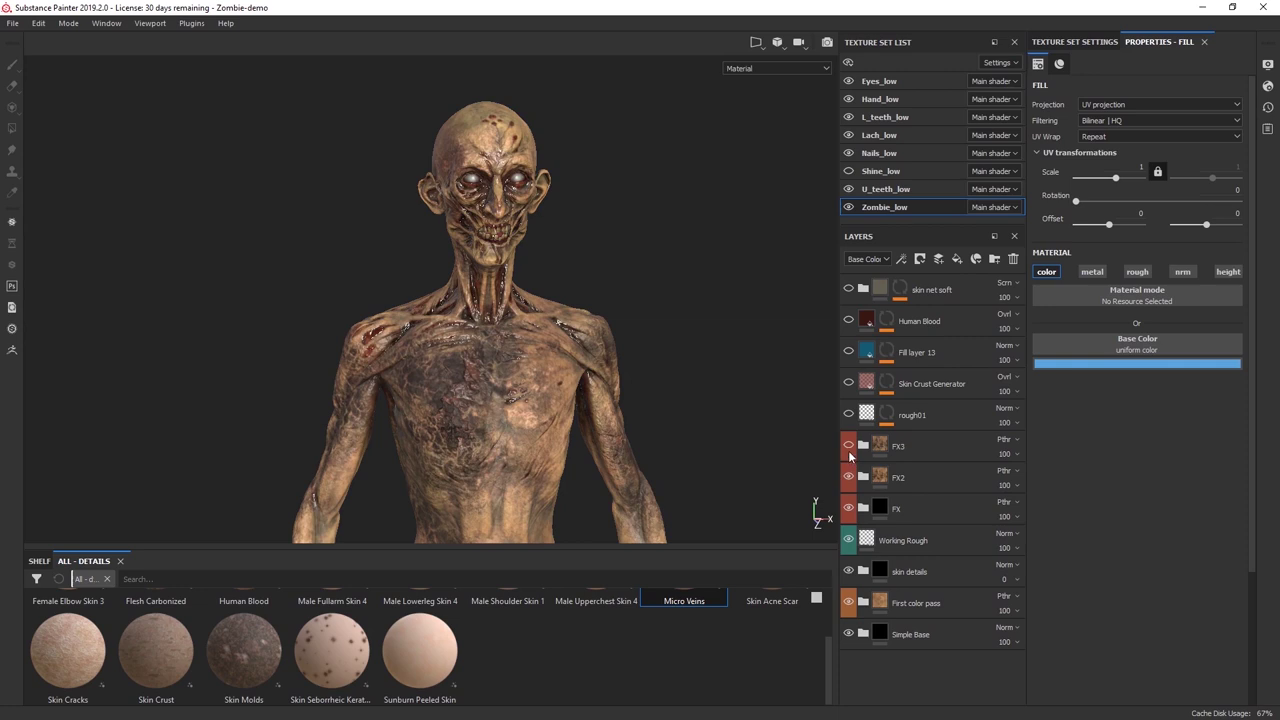
left_click(849, 446)
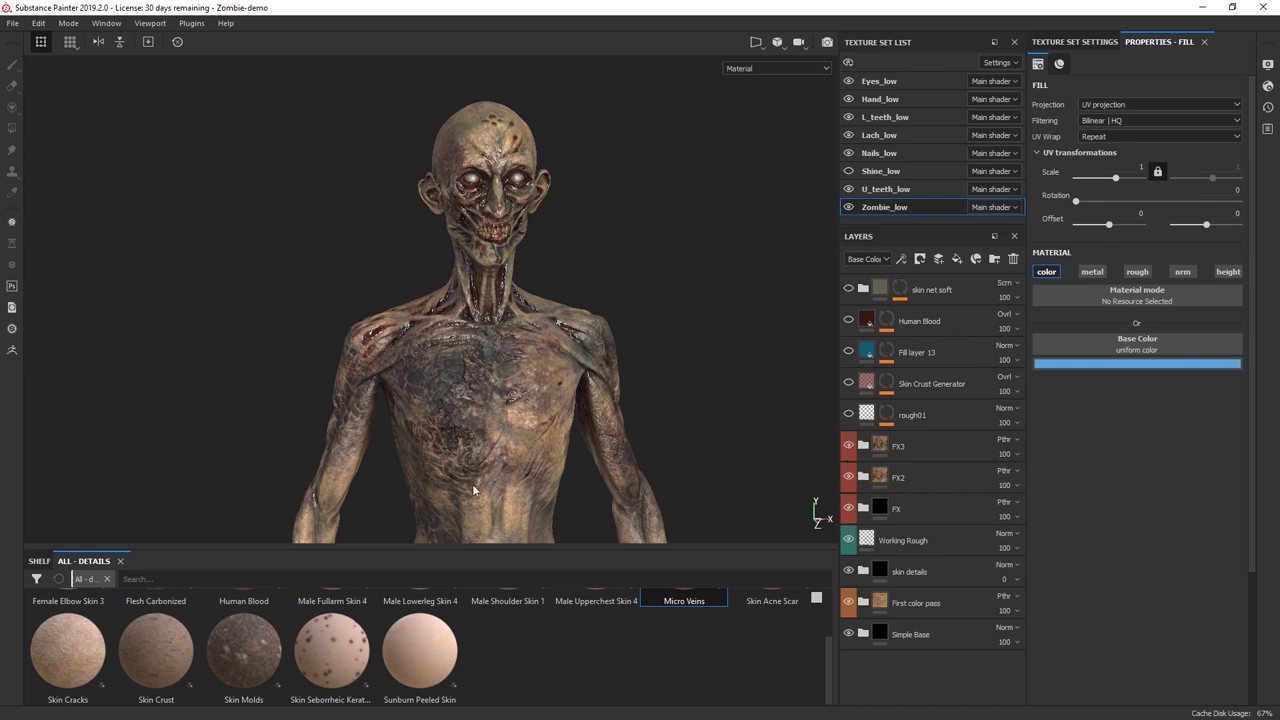
scroll(107, 652, "up", 1)
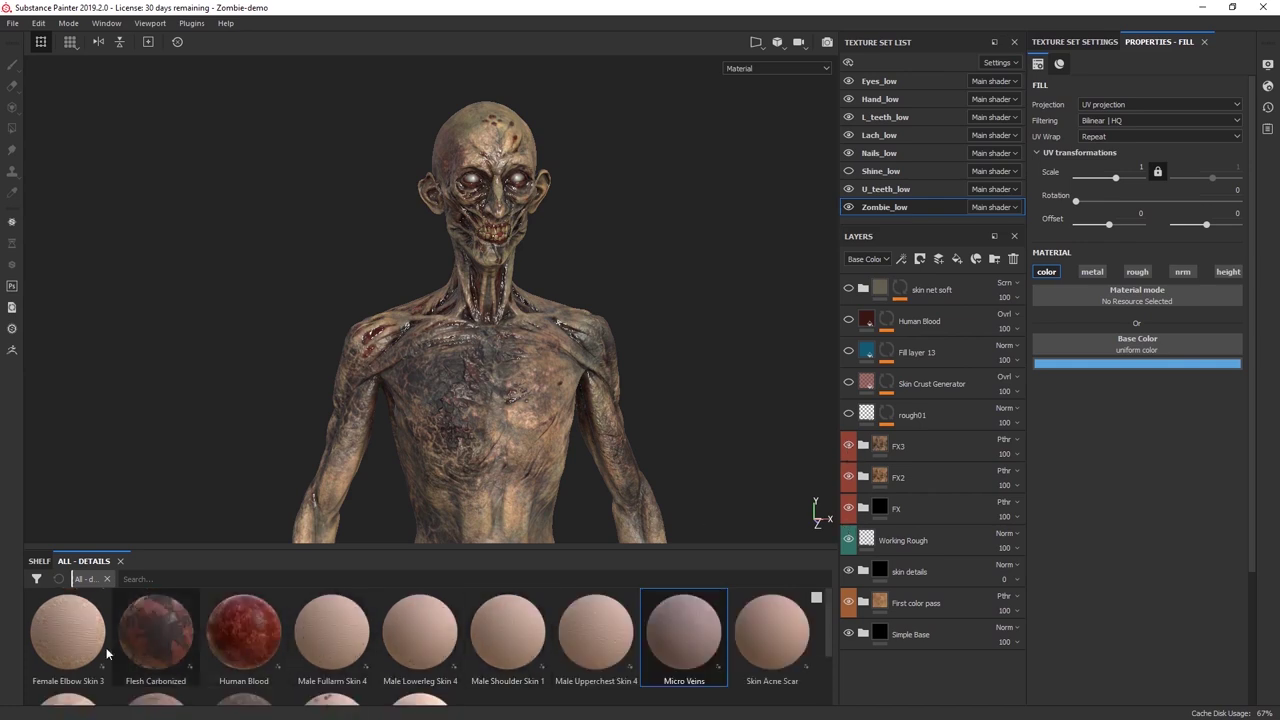
scroll(107, 652, "down", 1)
left_click_drag(308, 299, 205, 301, "alt")
left_click_drag(510, 287, 687, 350, "alt")
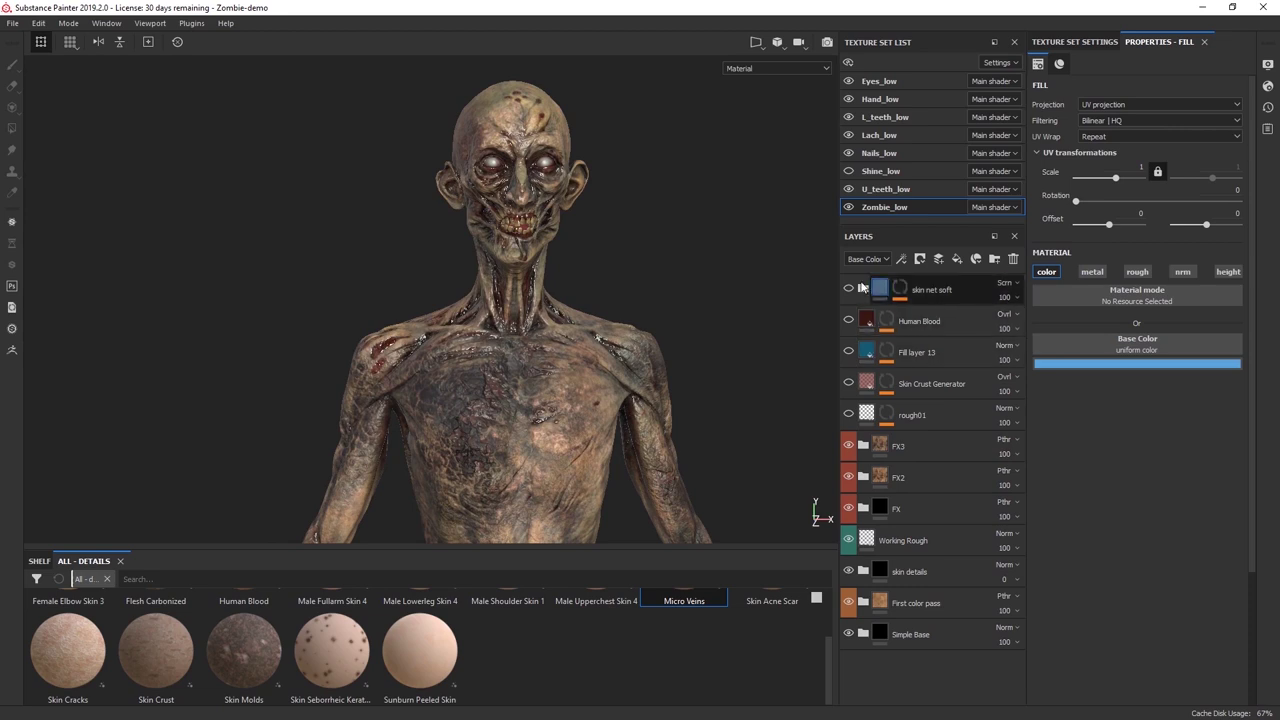
Show the rough01 layer, expand its mask effects, and check the head and shoulders at an angle.
left_click(850, 415)
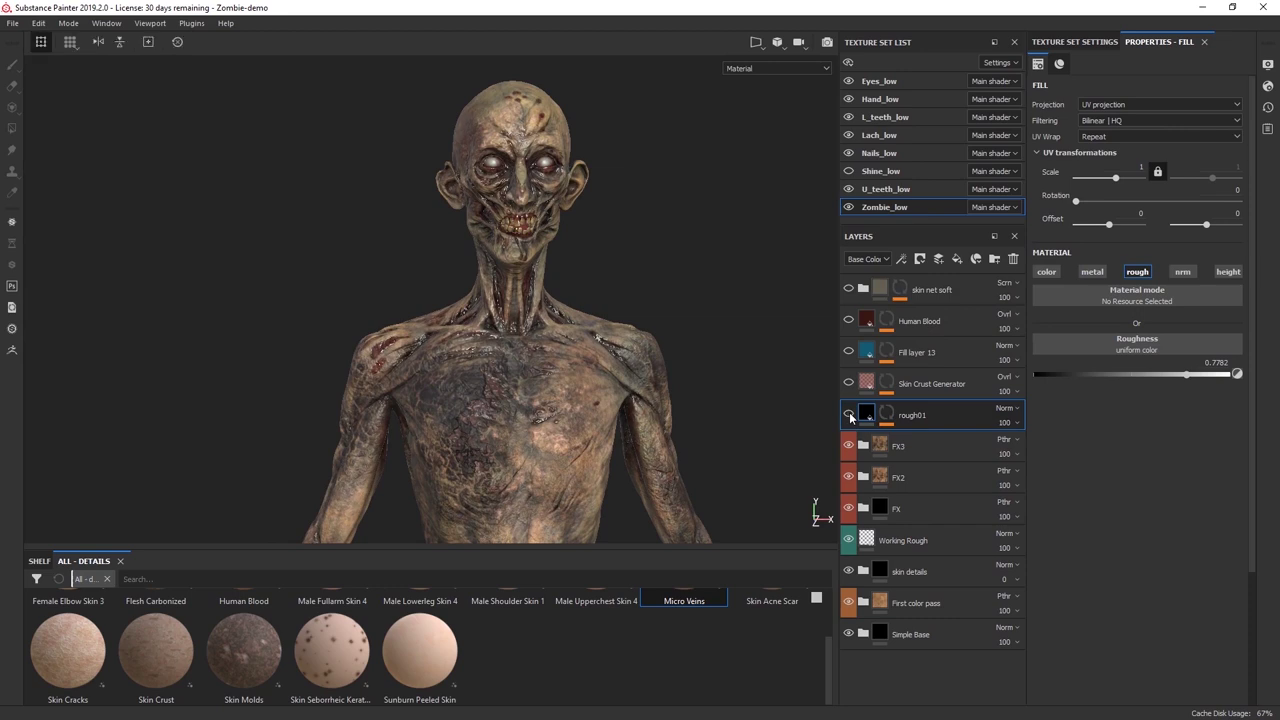
left_click_drag(577, 237, 282, 246, "alt")
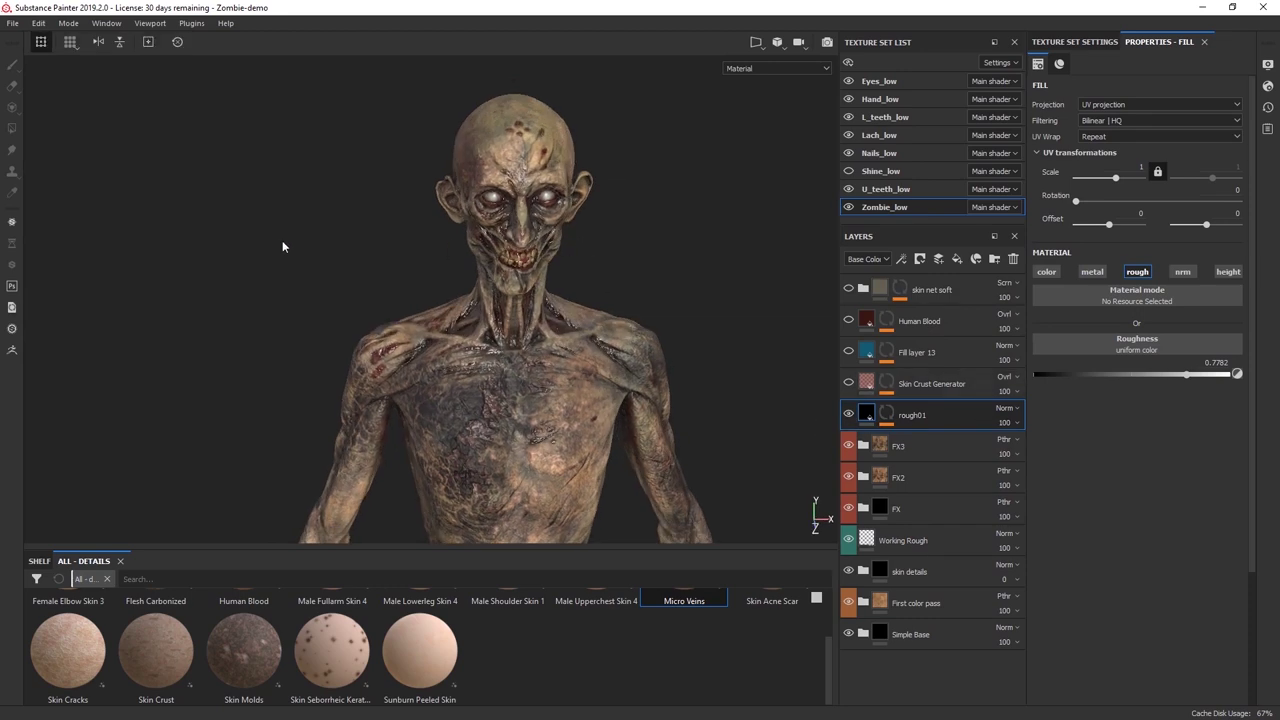
left_click(885, 413)
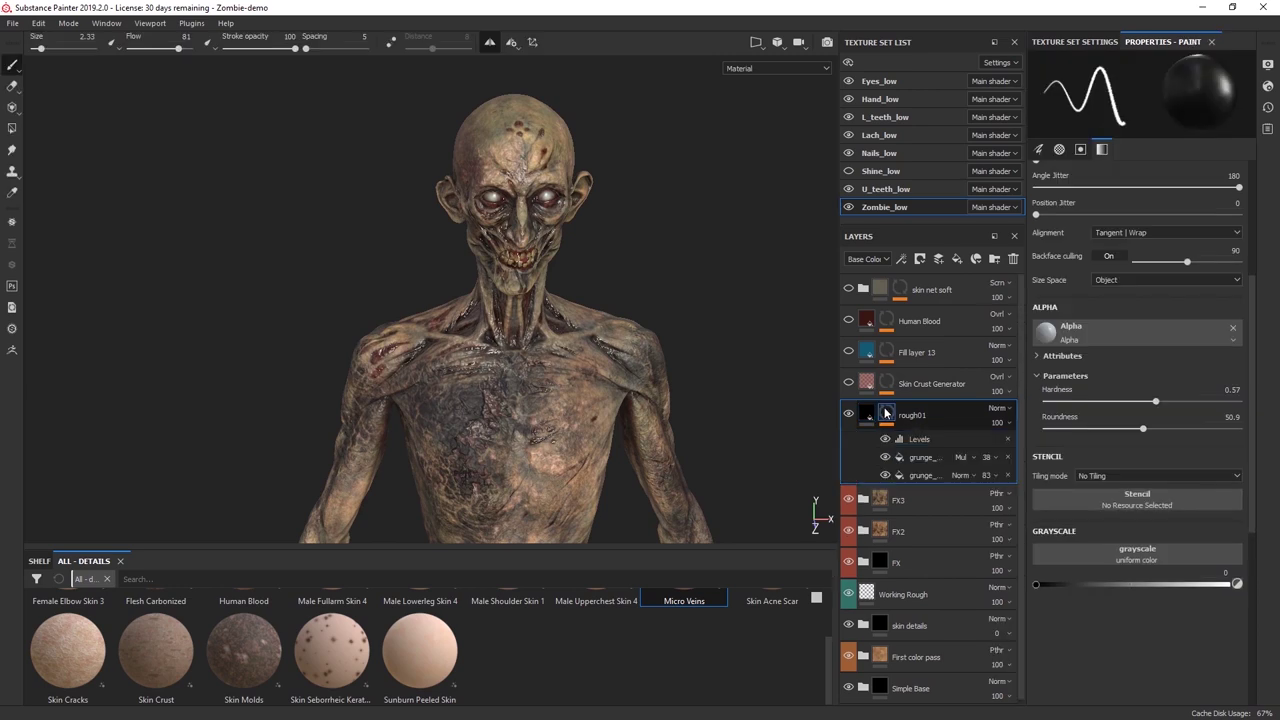
scroll(600, 280, "up", 2)
left_click_drag(590, 275, 651, 254, "alt")
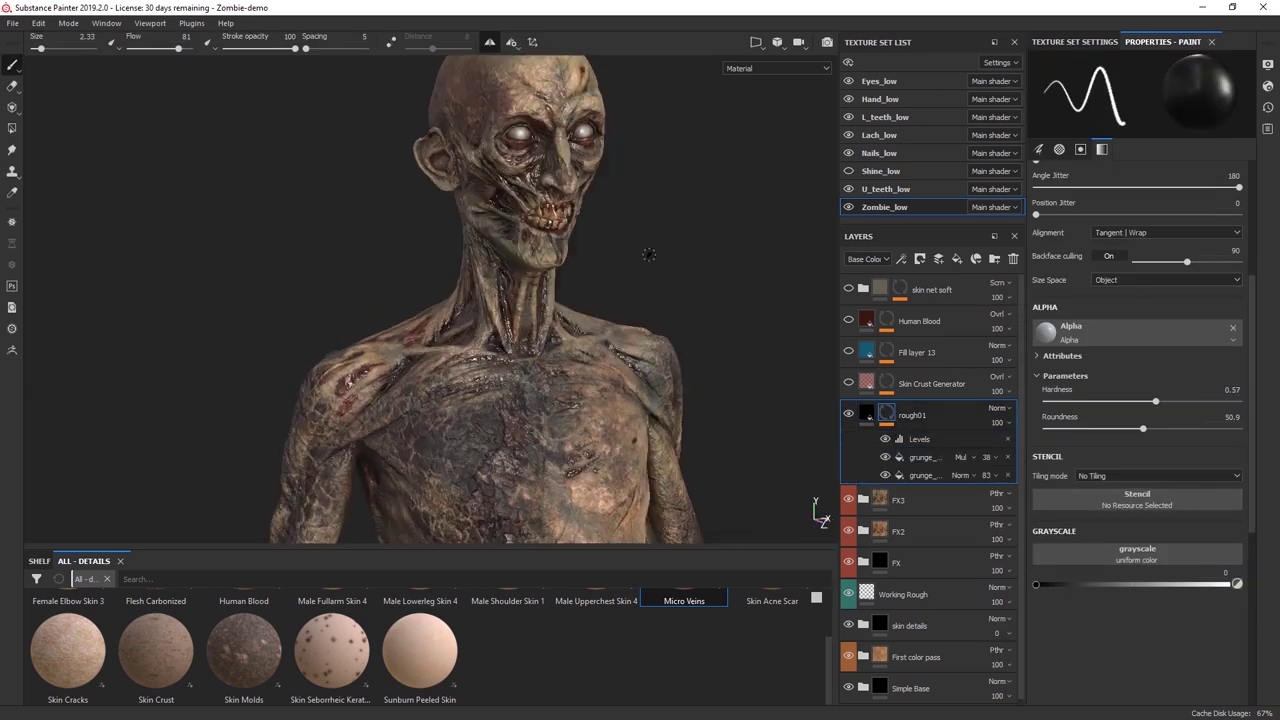
middle_click_drag(660, 256, 670, 308, "alt")
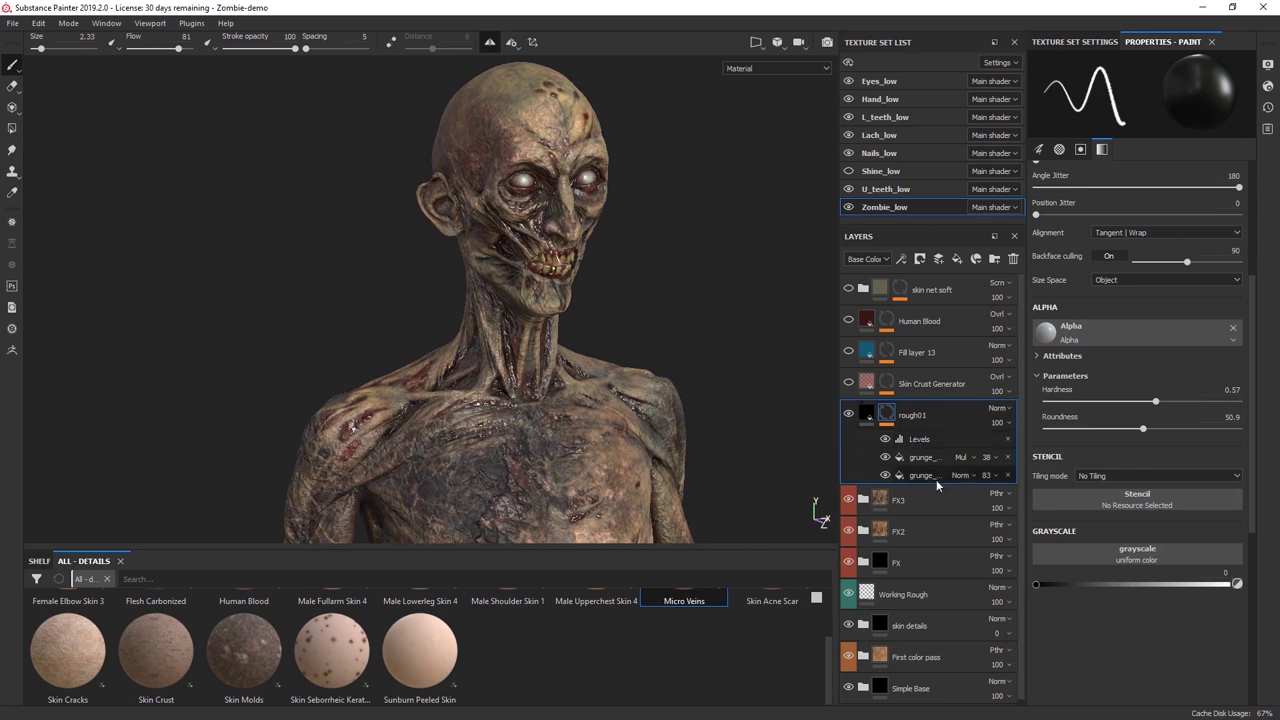
Review the settings of the two grunge fills and the Levels effect in rough01's mask.
left_click(921, 476)
left_click(922, 458)
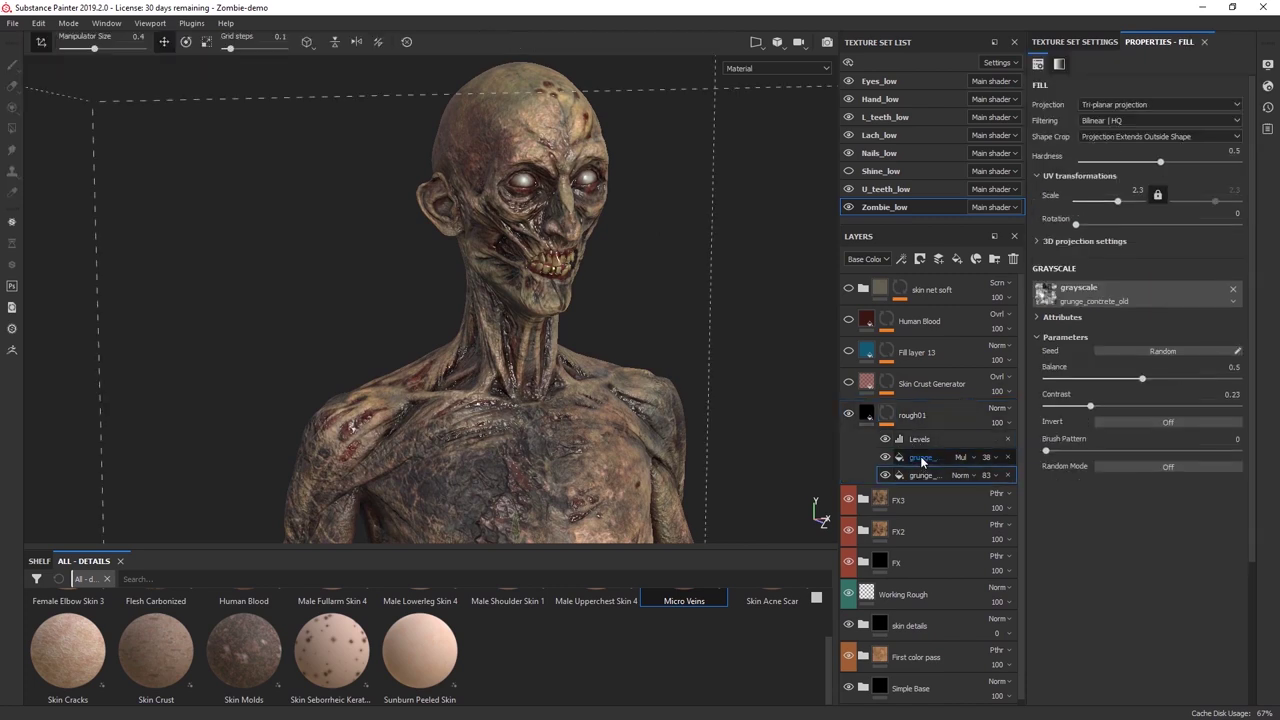
left_click(922, 475)
left_click(913, 440)
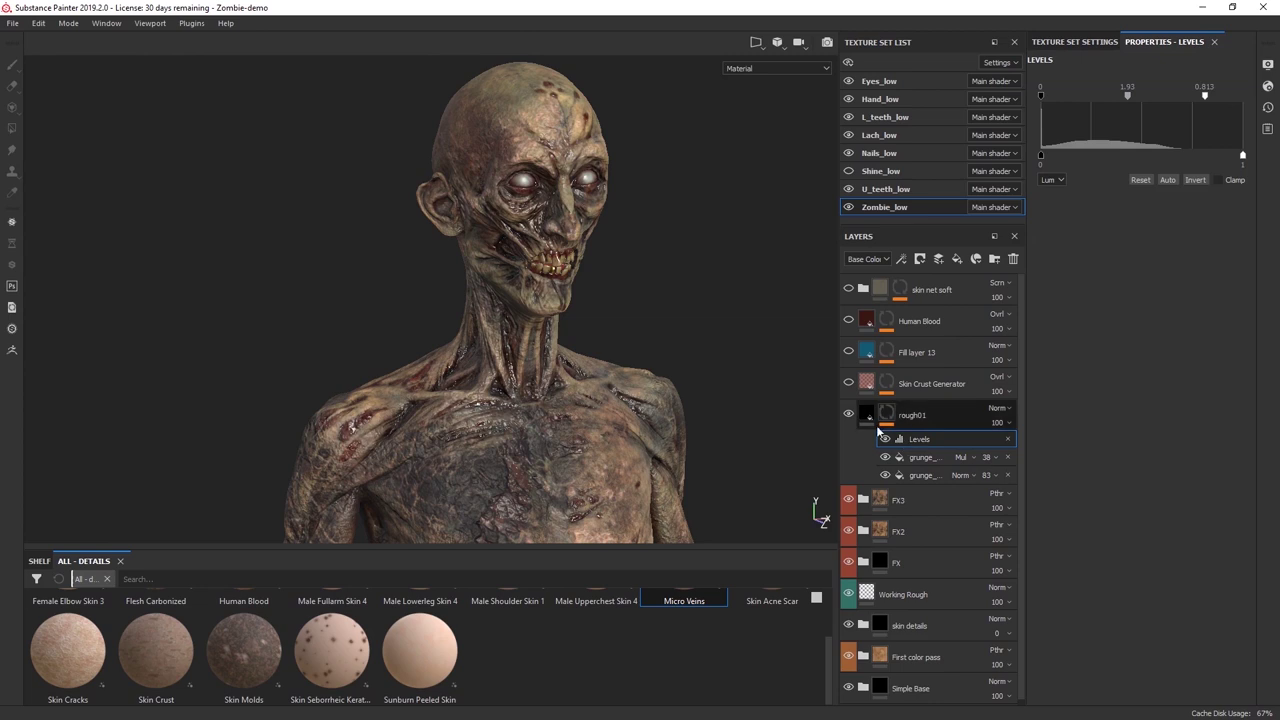
Try rough01's uniform roughness at 0, and set it to 0.7619.
left_click(866, 414)
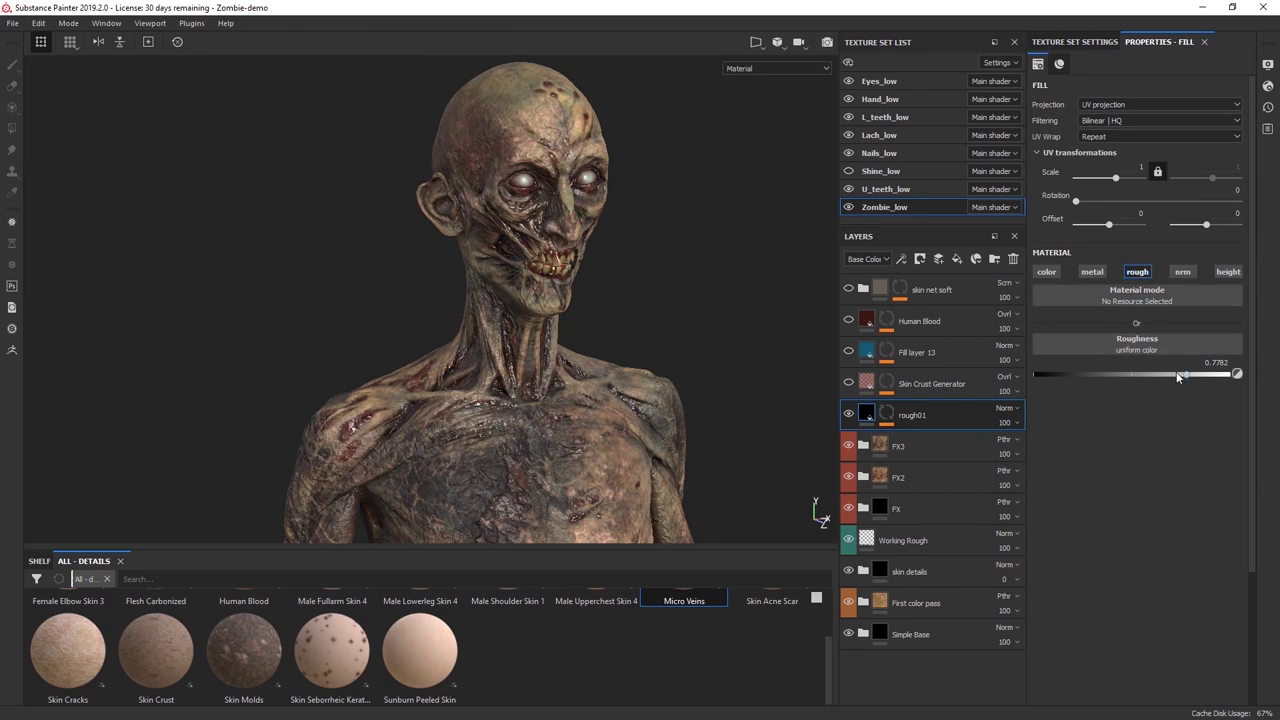
left_click_drag(1186, 376, 1128, 375)
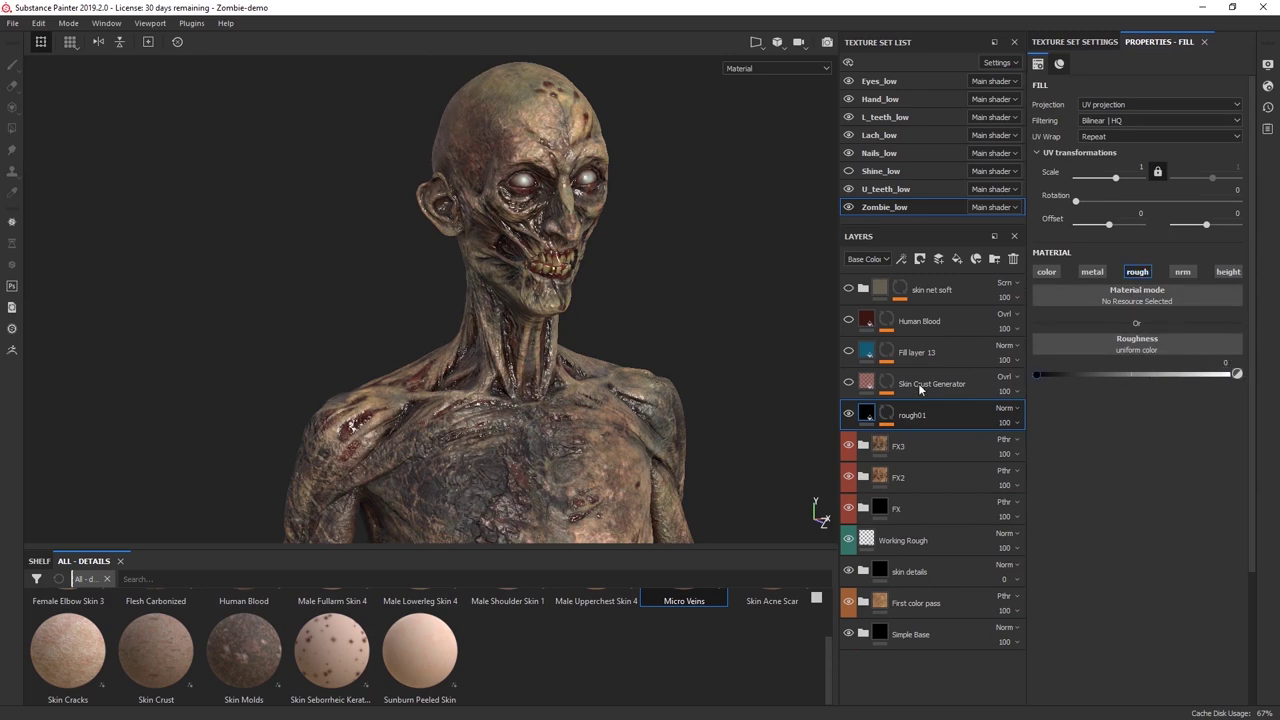
left_click(1200, 374)
mouse_move(1205, 375)
left_mouse_down()
mouse_move(1165, 375)
mouse_move(1196, 378)
mouse_move(1183, 378)
left_mouse_up()
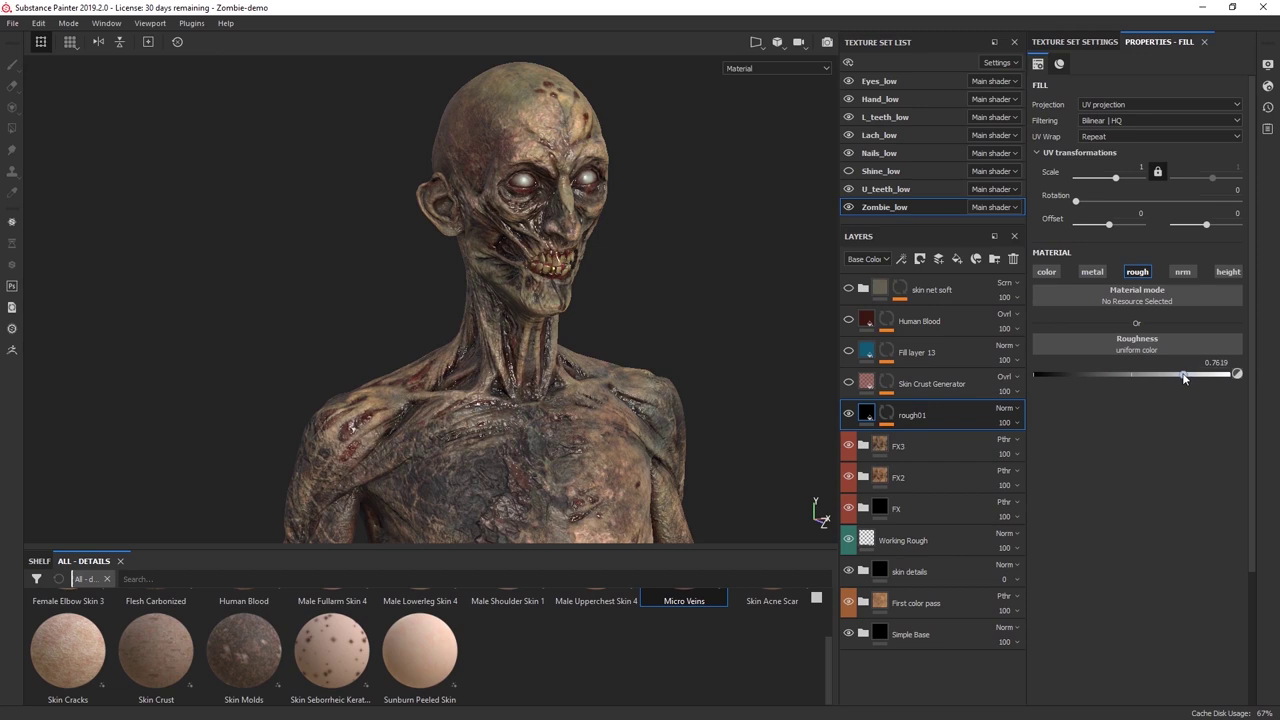
left_click_drag(671, 378, 677, 416, "alt")
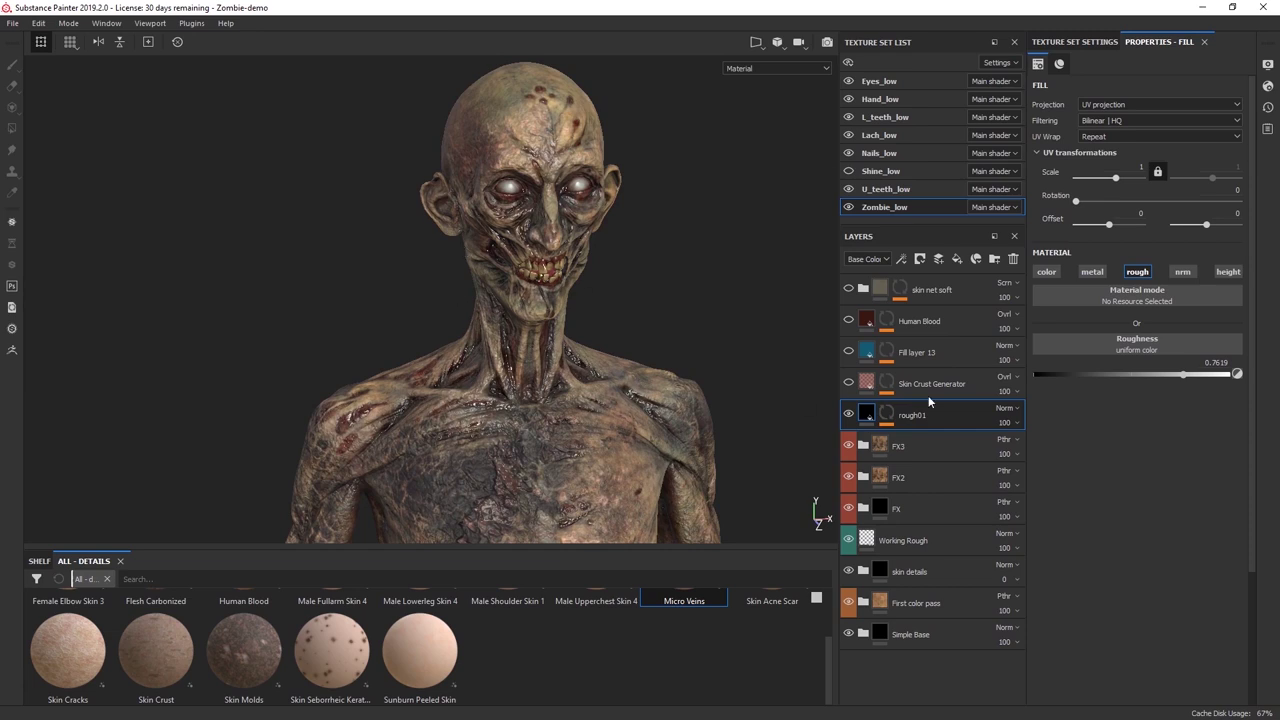
Compare the skin's shine on the head and chest with the rough01 layer hidden and shown.
left_click(848, 415)
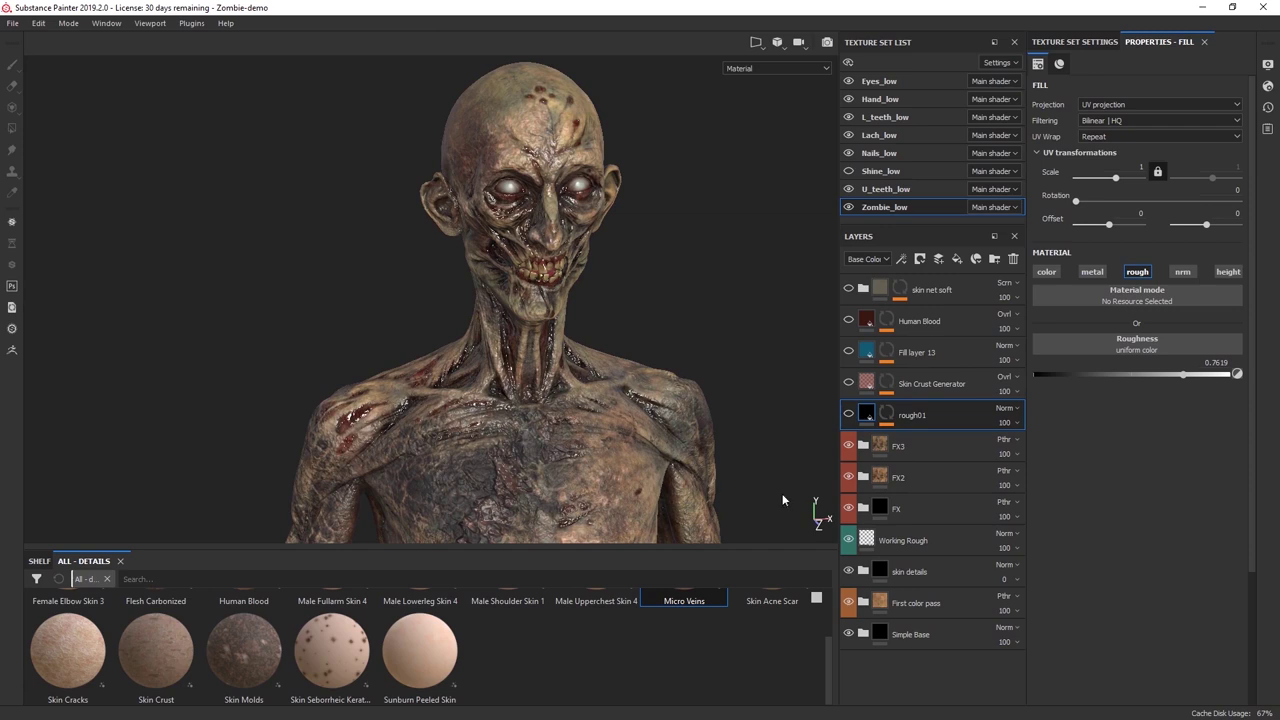
left_click(851, 414)
left_click(851, 414)
left_click(851, 414)
left_click(851, 414)
left_click(851, 414)
left_click(848, 415)
left_click(848, 415)
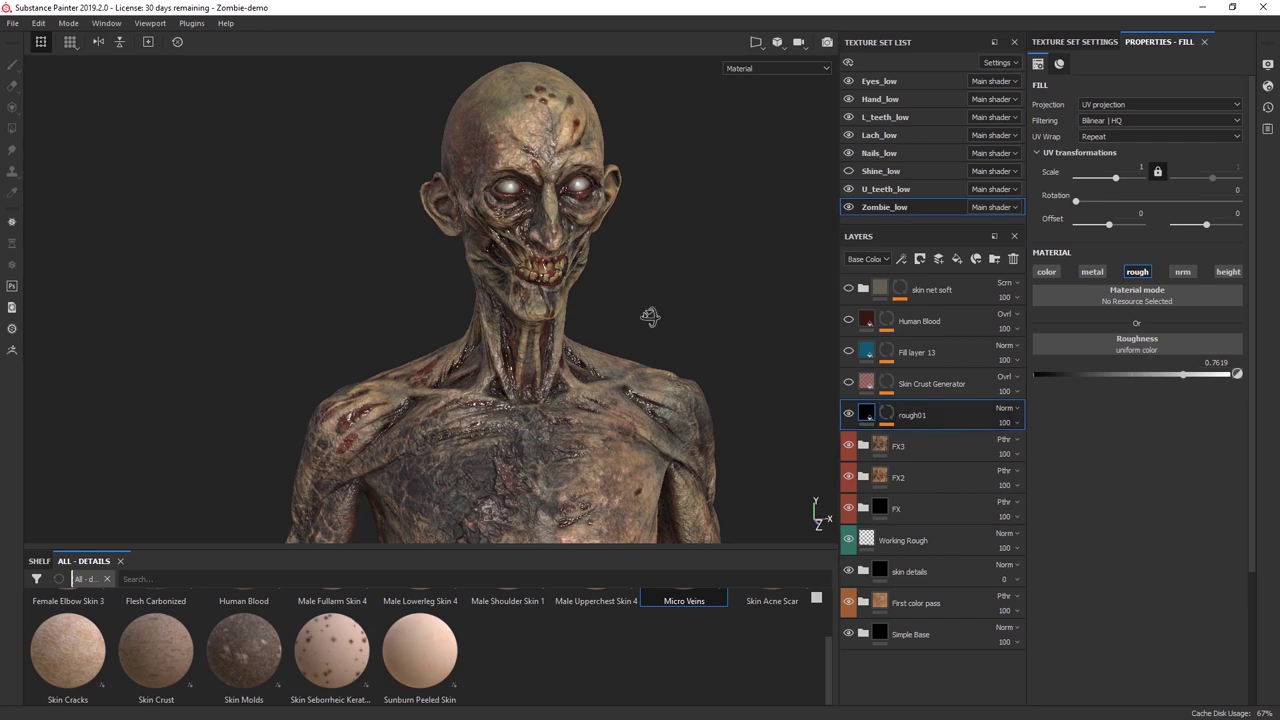
left_click_drag(650, 316, 586, 347, "alt")
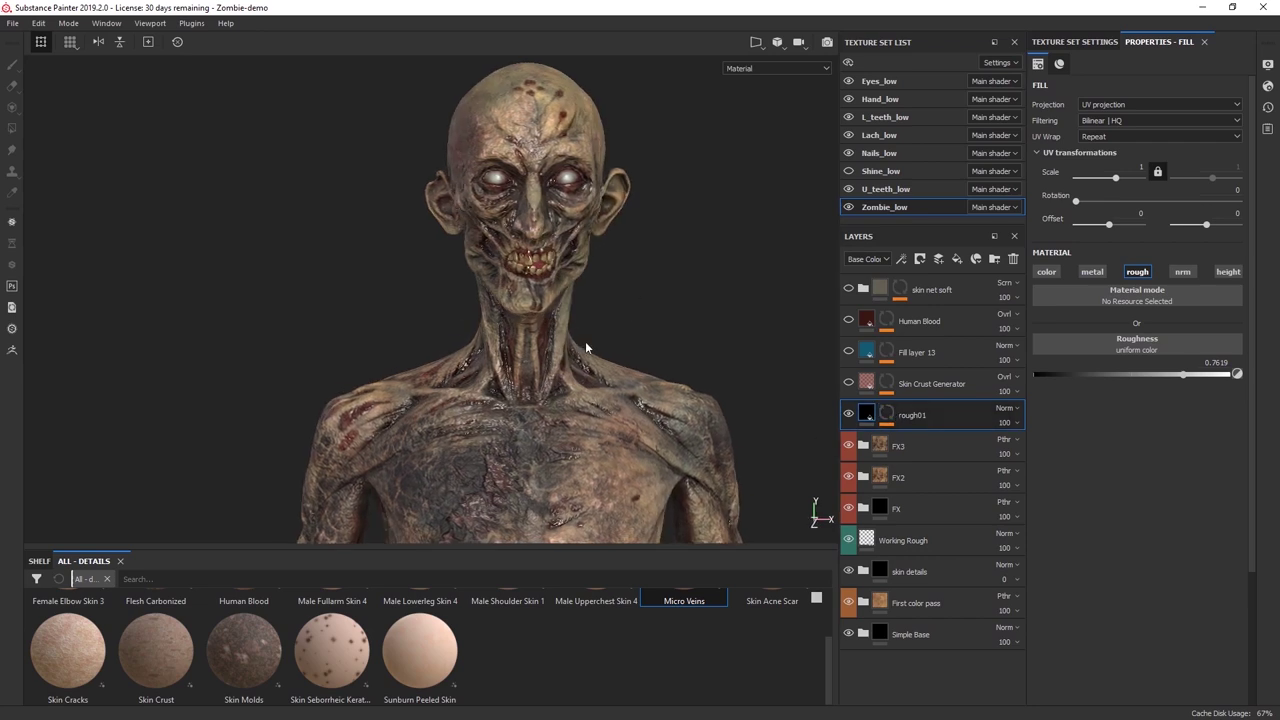
Select the Skin Crust Generator layer and compare the upper body with it shown and hidden.
left_click(848, 383)
left_click(846, 382)
left_click(852, 394)
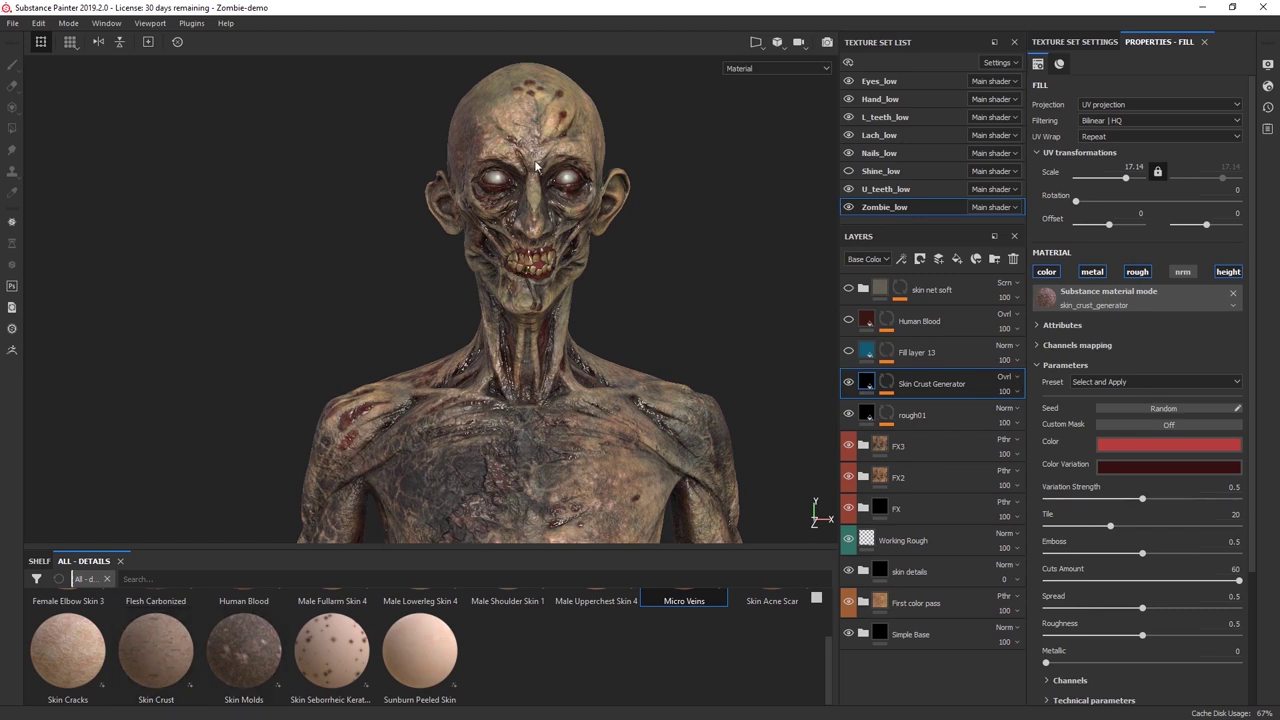
left_click(848, 383)
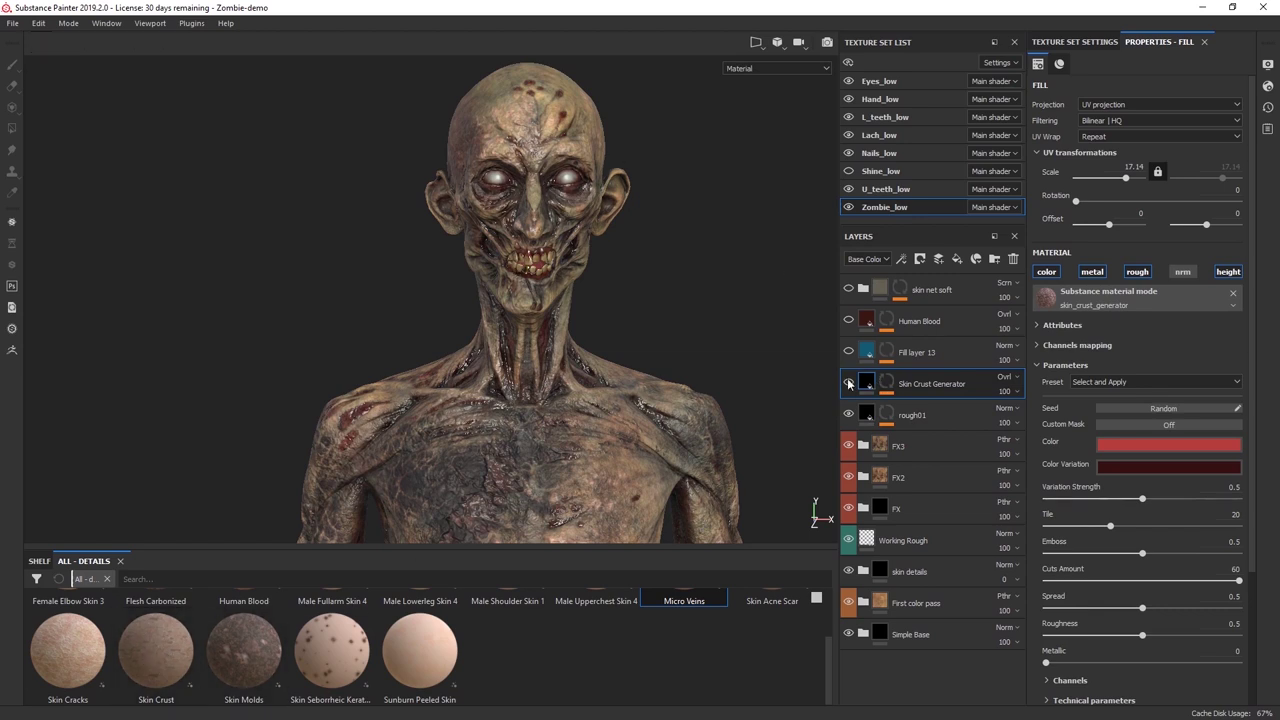
left_click(848, 383)
left_click(848, 383)
Compare the face close up with Skin Crust Generator hidden and shown, leaving the layer visible.
scroll(646, 332, "up", 4)
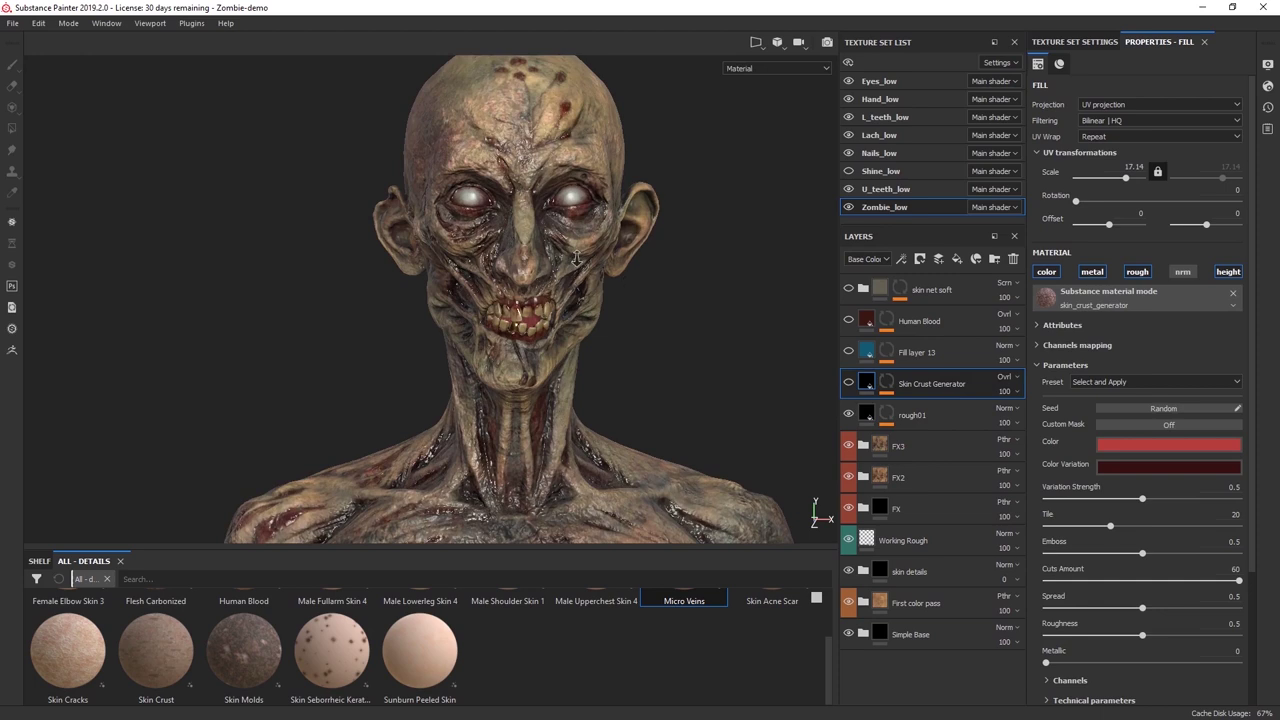
left_click_drag(646, 332, 557, 295, "alt")
middle_click_drag(577, 360, 585, 416, "alt")
left_click_drag(585, 416, 608, 360, "alt")
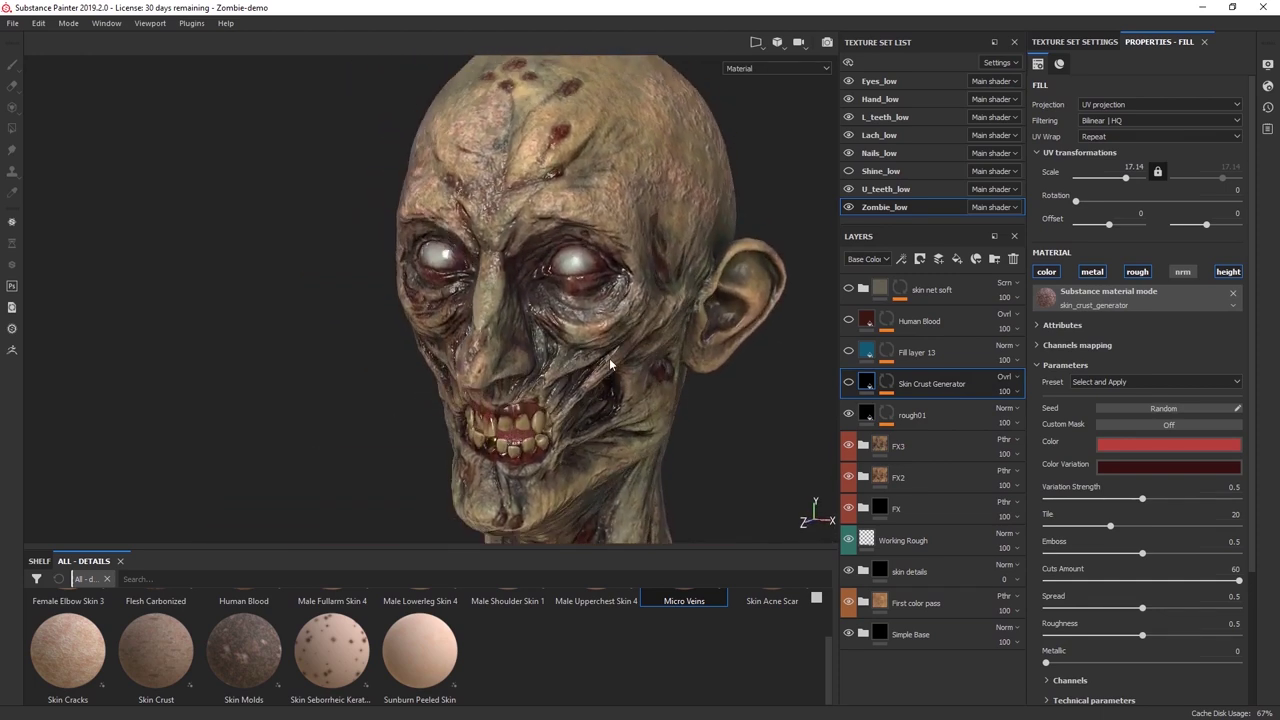
left_click(848, 384)
left_click(848, 384)
left_click(848, 384)
left_click(848, 384)
left_click(849, 383)
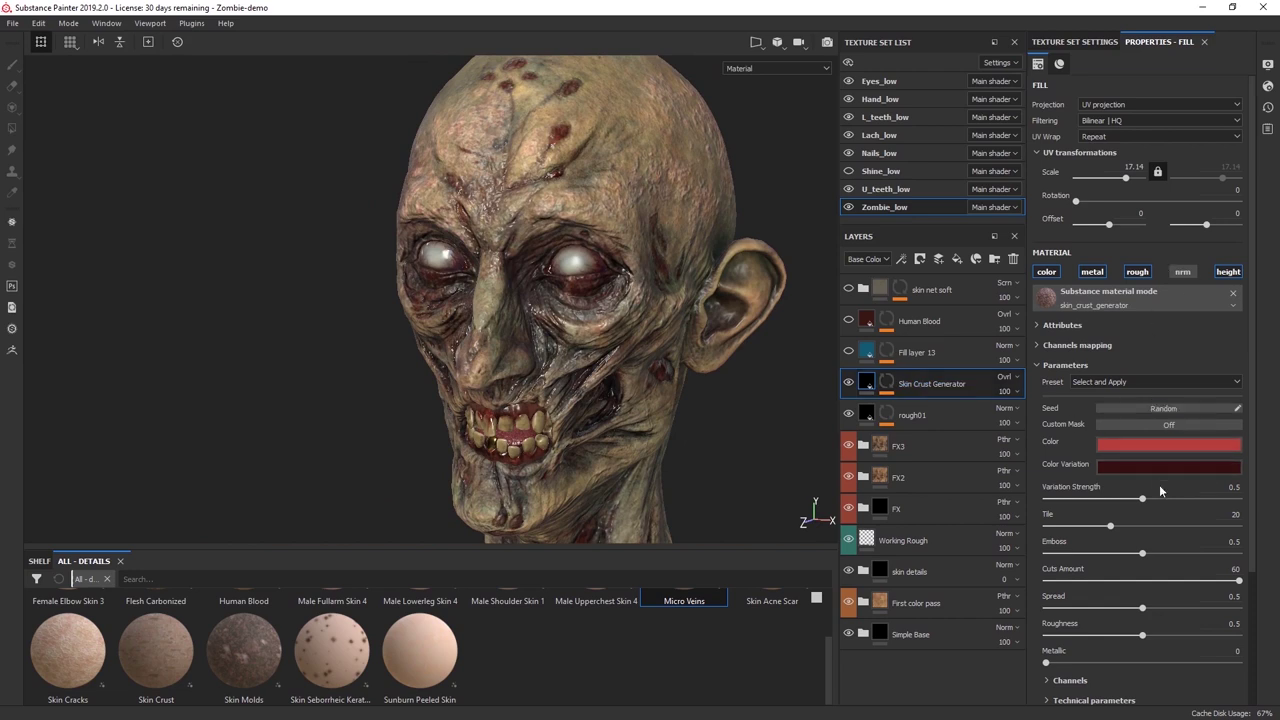
Review the Skin Crust Generator's parameters and examine the crust detail on the head from several angles.
scroll(1119, 376, "down", 1)
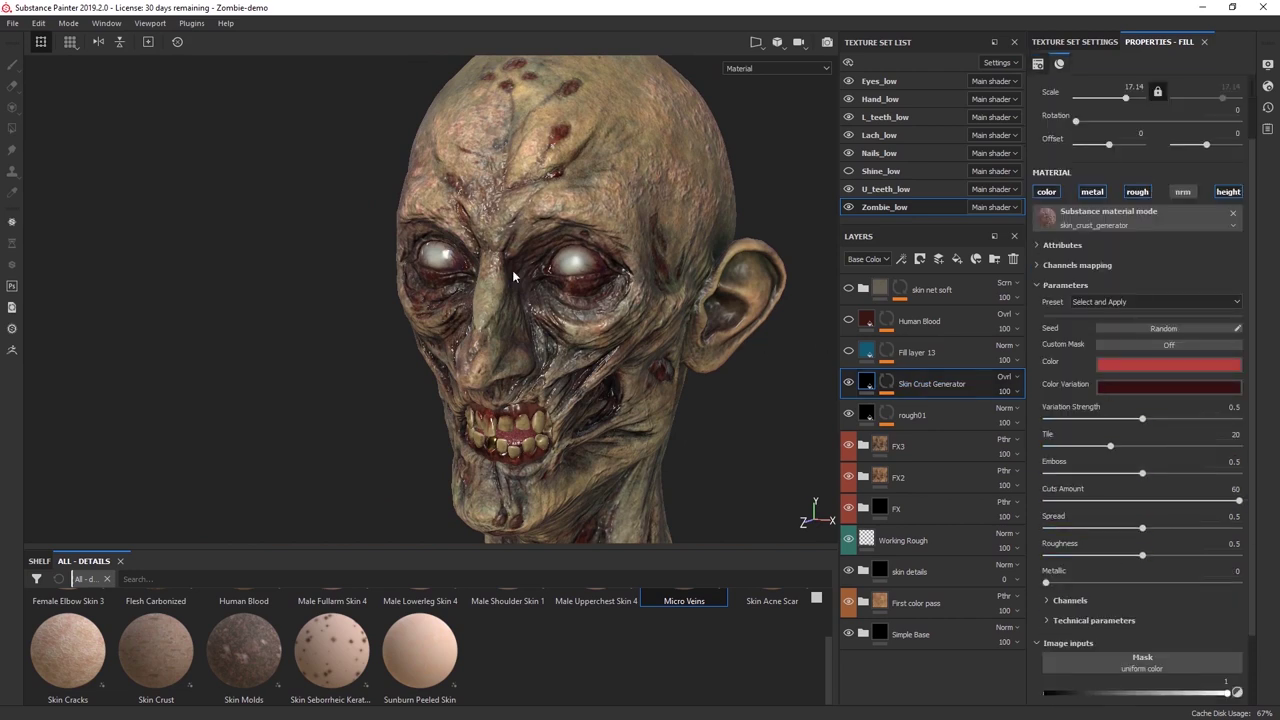
left_click_drag(448, 282, 537, 358, "alt")
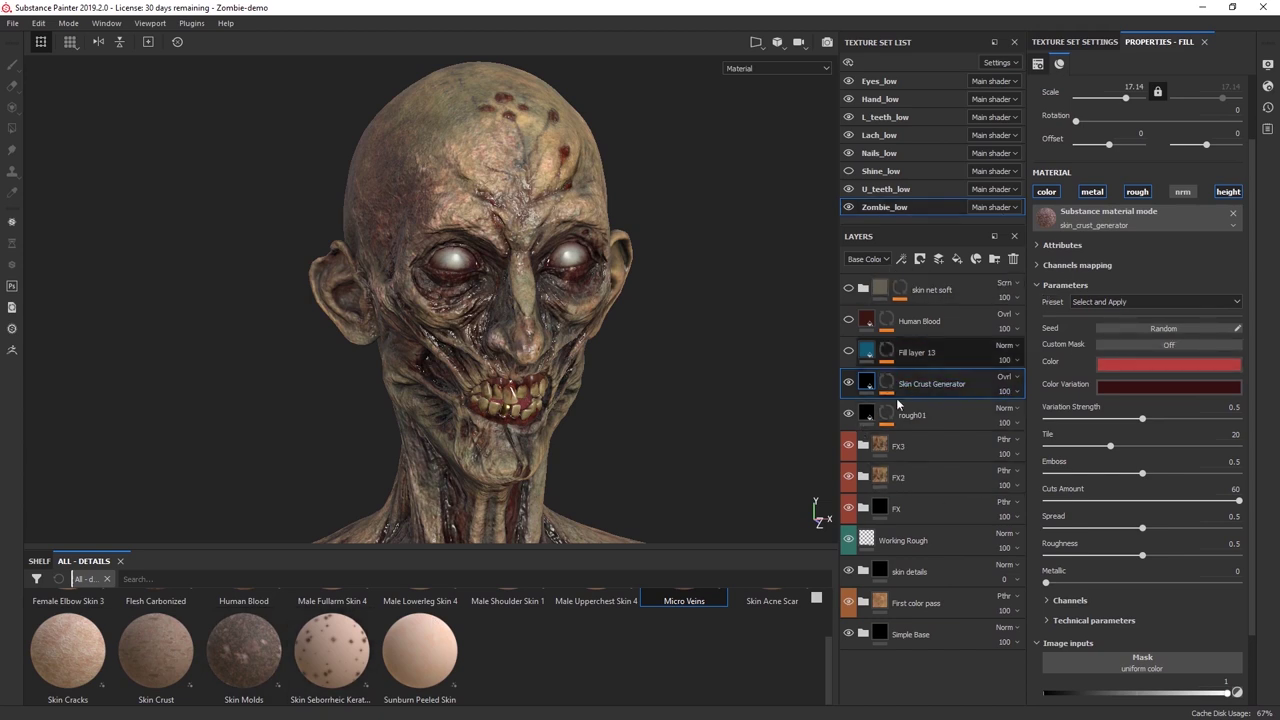
left_click_drag(916, 302, 995, 404)
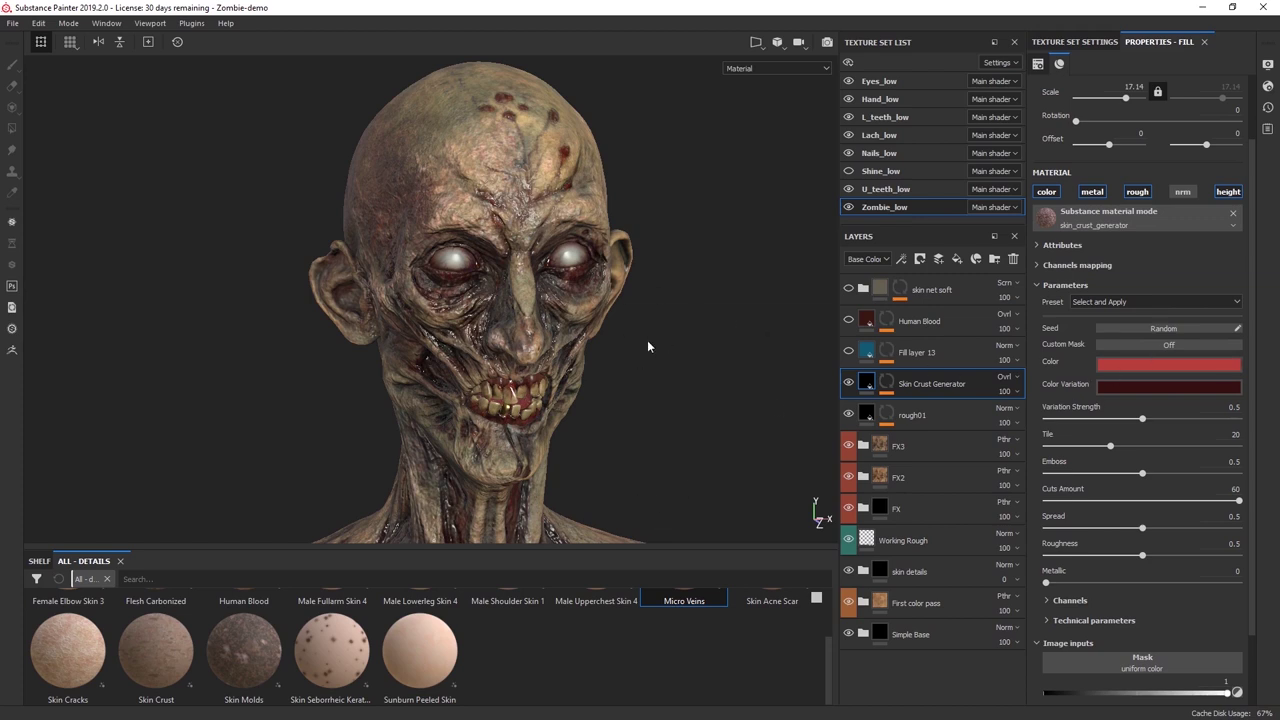
left_click_drag(691, 378, 719, 377, "alt")
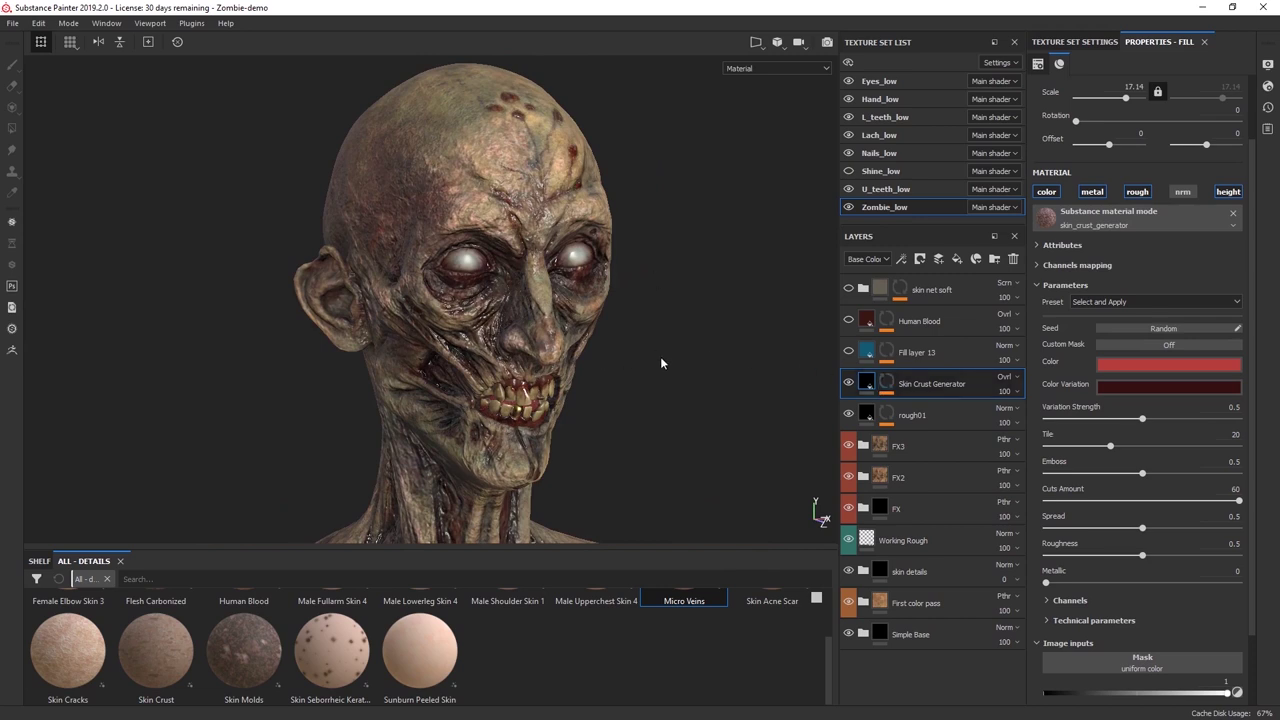
left_click_drag(690, 402, 620, 398, "alt")
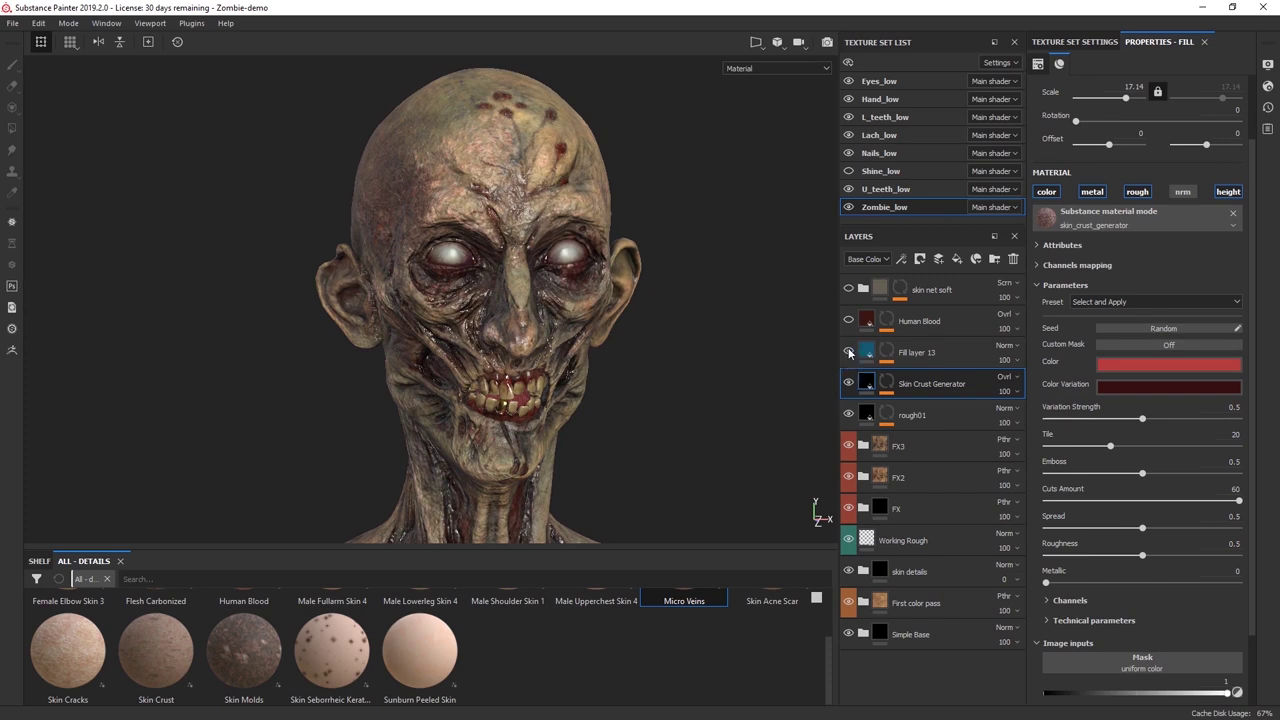
Show and select Fill layer 13, and check the head from the other side.
left_click(905, 352)
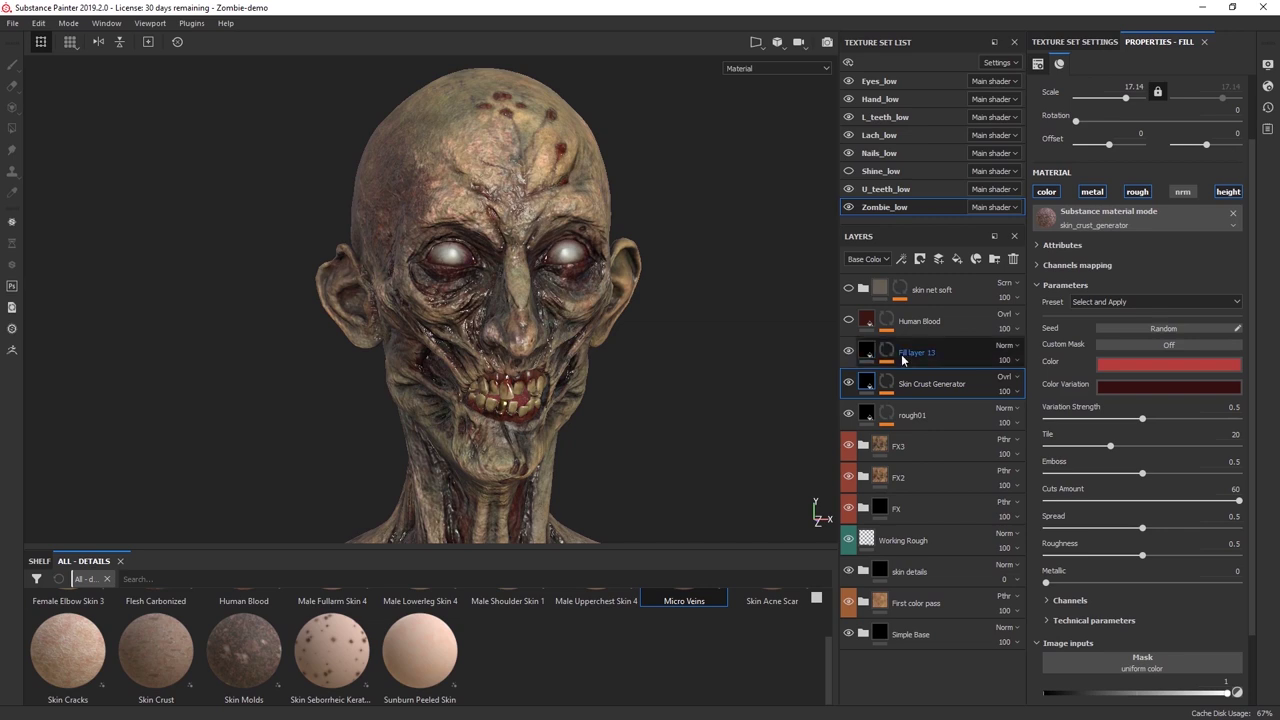
left_click_drag(684, 346, 560, 310, "alt")
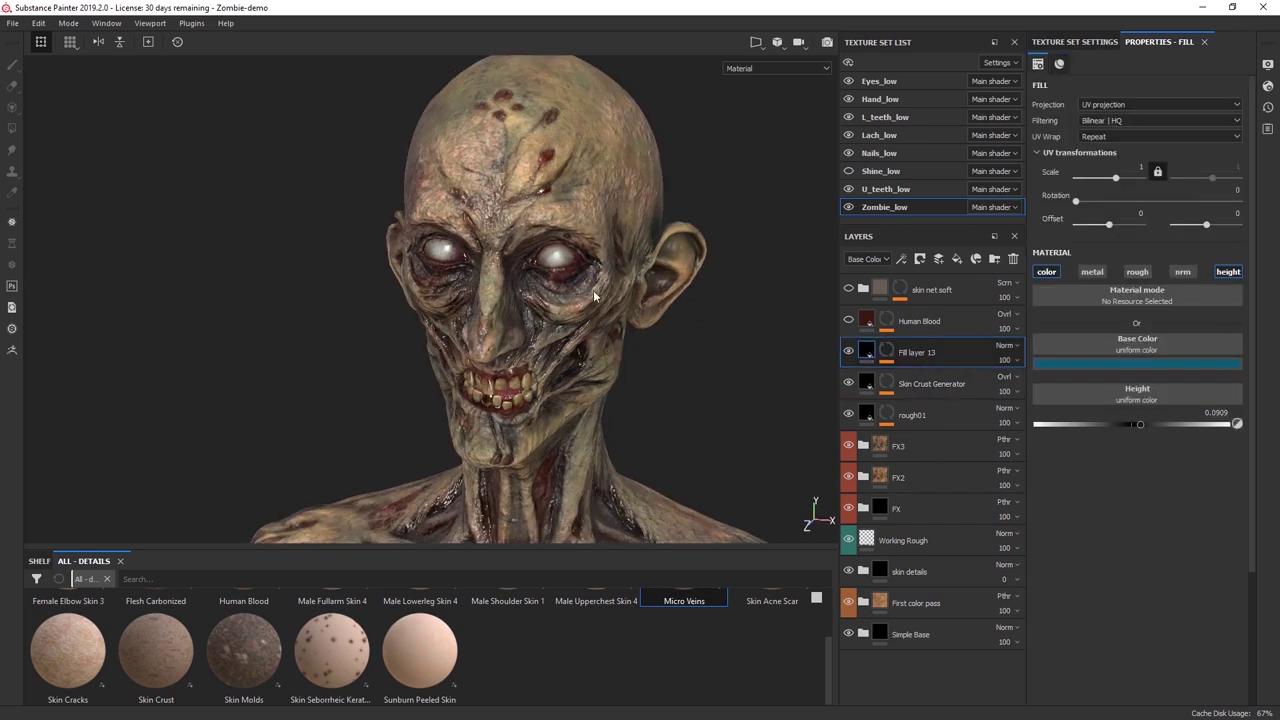
Examine Fill layer 13's effect on the zombie's head, neck and upper body from several angles.
mouse_move(592, 288)
left_mouse_down("alt")
mouse_move(584, 322)
mouse_move(663, 337)
mouse_move(600, 291)
left_mouse_up("alt")
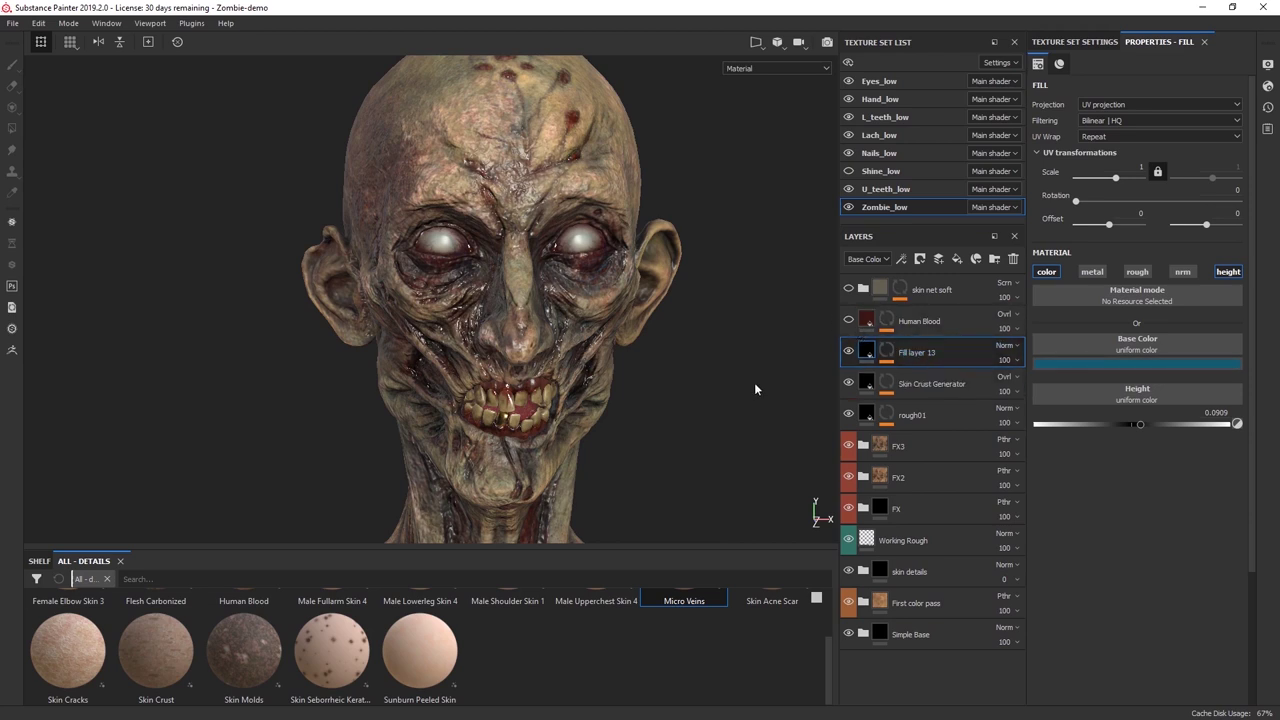
key("4")
right_click_drag(675, 419, 656, 433, "alt")
middle_click_drag(656, 433, 620, 355, "alt")
left_click_drag(620, 356, 672, 430, "alt")
right_click_drag(672, 430, 633, 443, "alt")
left_click_drag(633, 443, 581, 356, "alt")
middle_click_drag(603, 392, 595, 362, "alt")
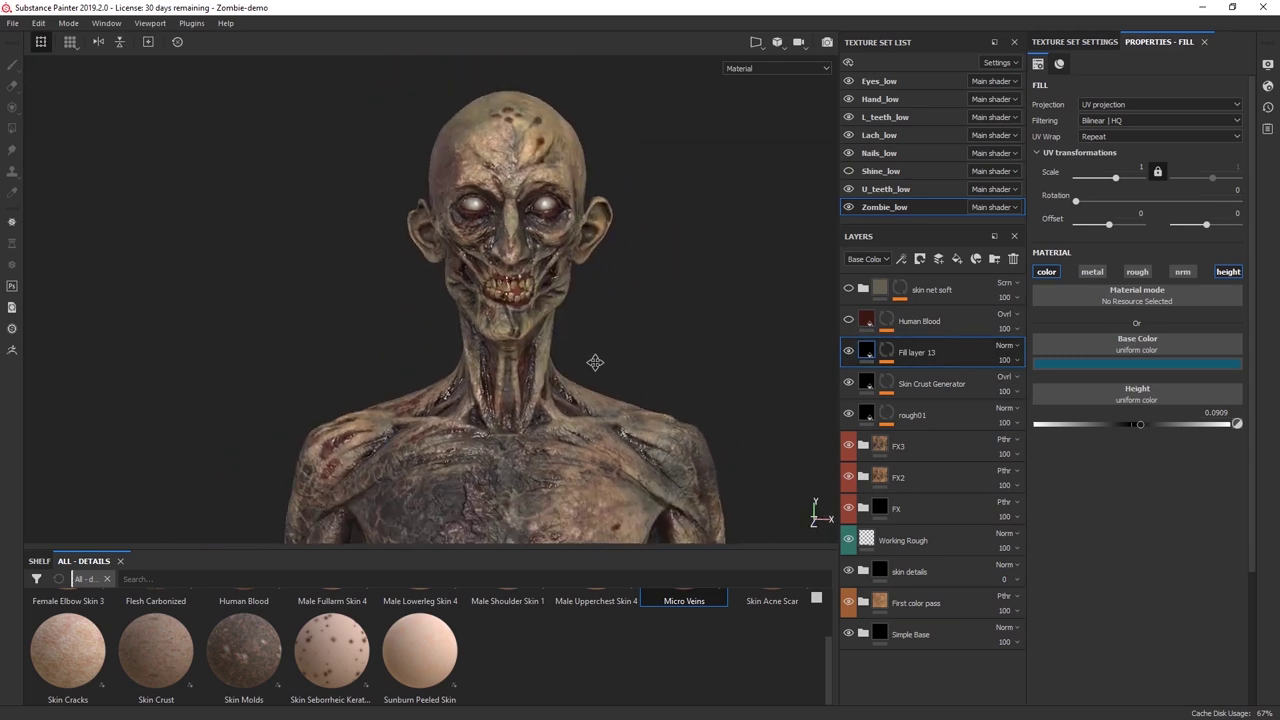
middle_click_drag(679, 359, 634, 366, "alt")
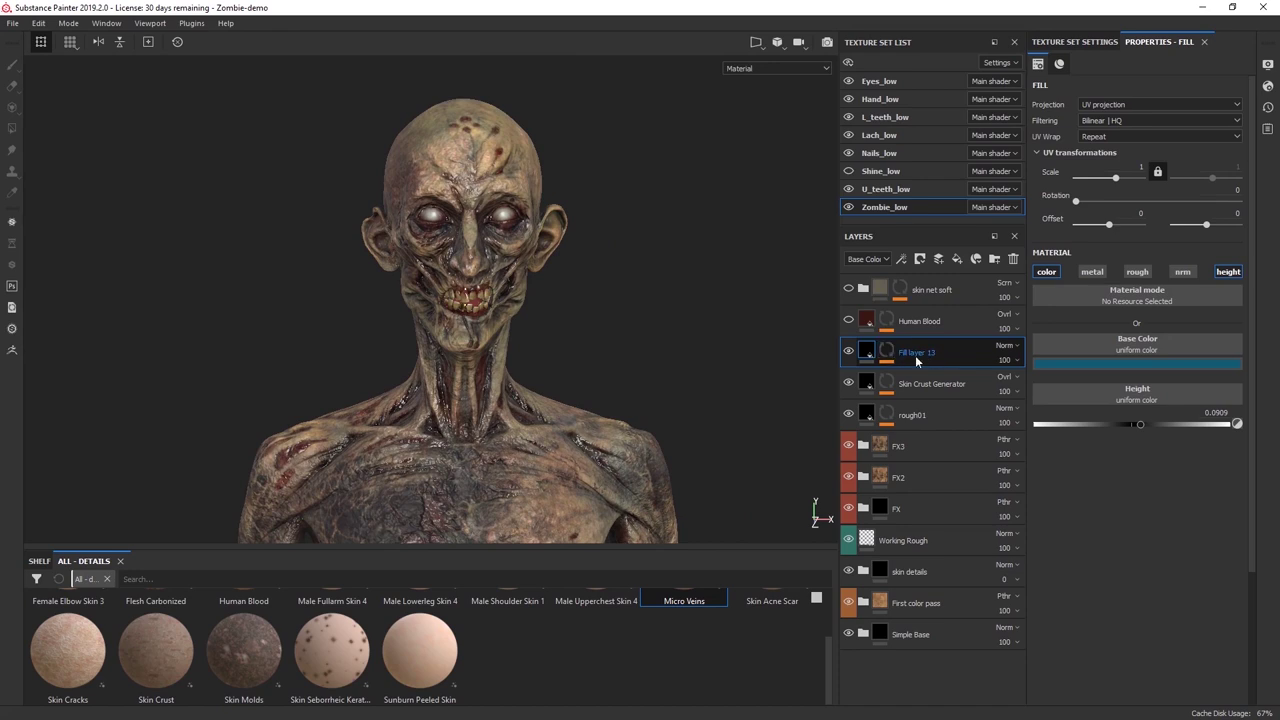
Show and select the Human Blood layer, and compare the upper body with it hidden and shown.
left_click(847, 320)
left_click(847, 320)
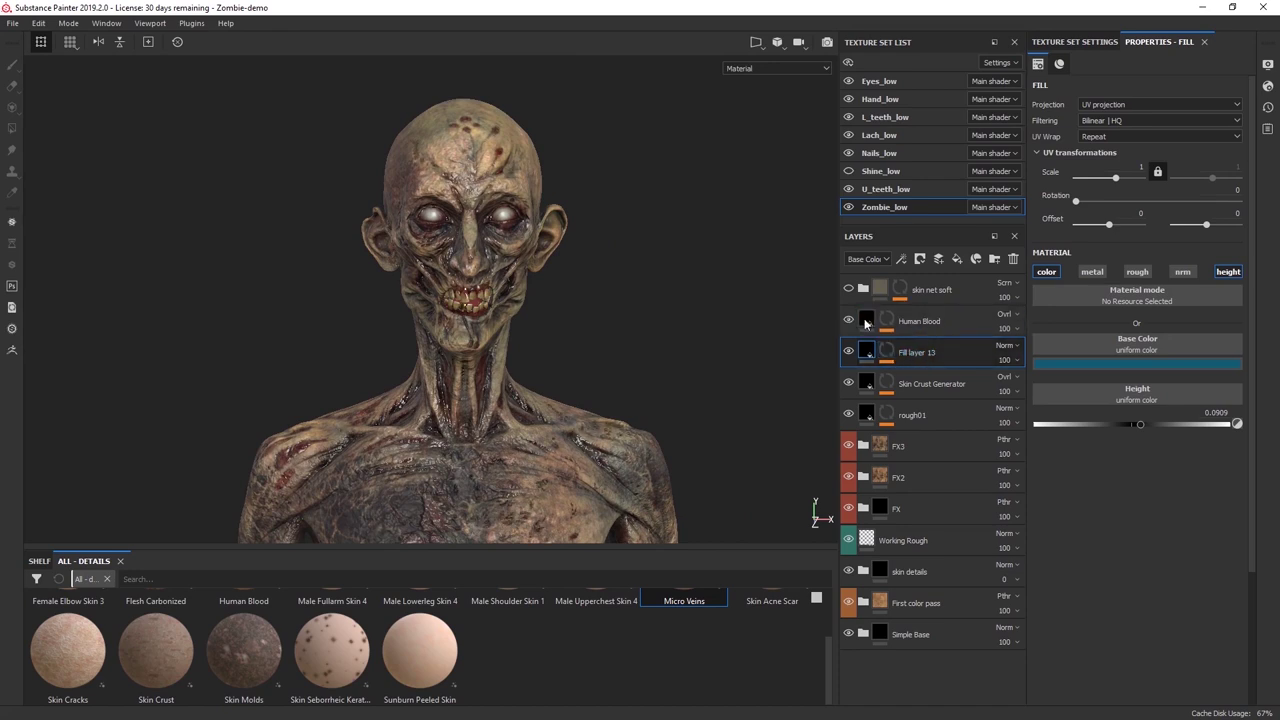
left_click(952, 323)
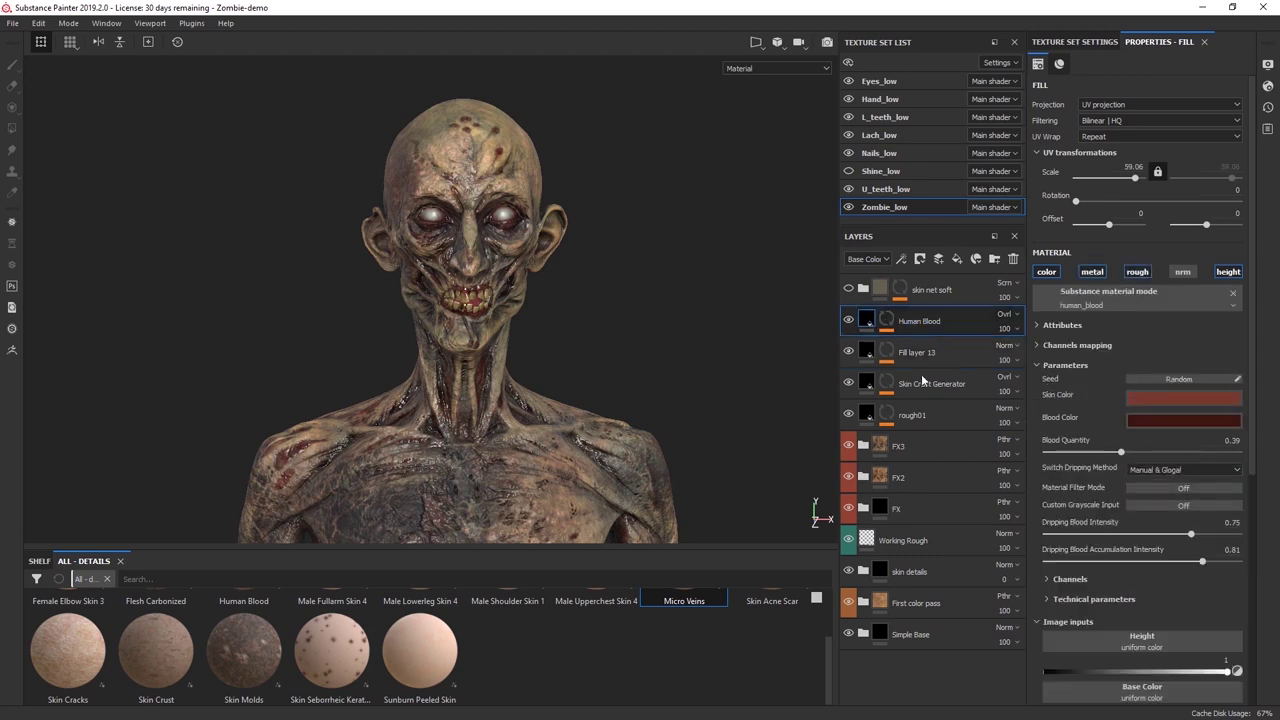
mouse_move(583, 402)
left_mouse_down("alt")
mouse_move(626, 254)
mouse_move(574, 221)
mouse_move(585, 392)
left_mouse_up("alt")
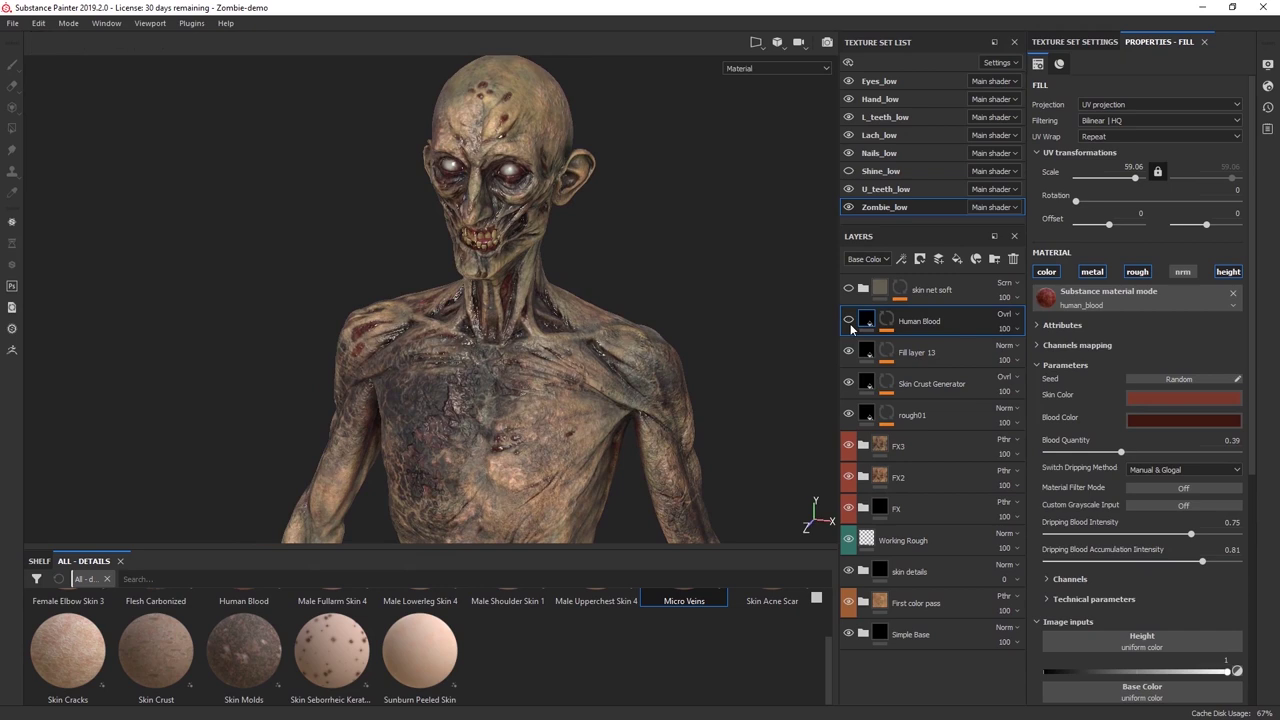
left_click_drag(492, 398, 520, 418, "alt")
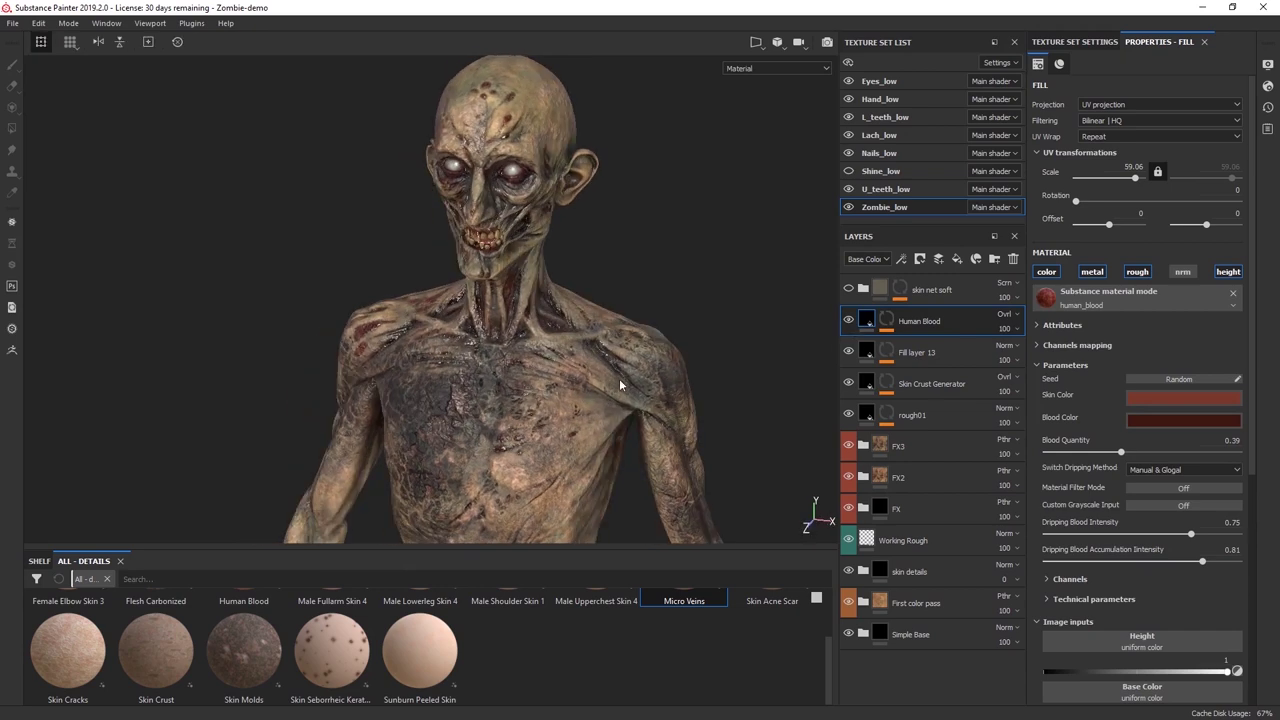
left_click(847, 322)
left_click(847, 322)
Compare the chest wounds close up with Human Blood hidden and shown, leaving the layer visible.
scroll(612, 370, "up", 10)
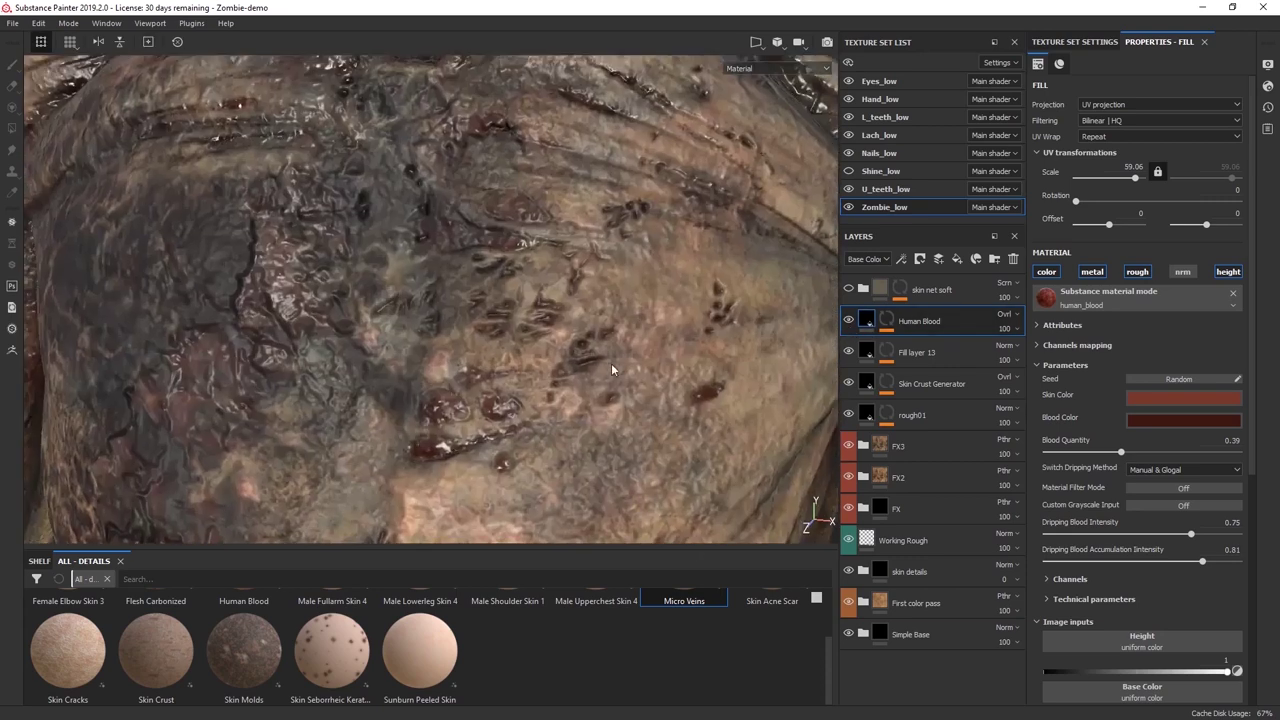
left_click_drag(611, 370, 623, 282, "alt")
left_click(848, 321)
left_click(848, 322)
left_click(848, 323)
left_click(849, 321)
Add a second Paint effect to the Human Blood layer's mask, above the existing one.
left_click(886, 320)
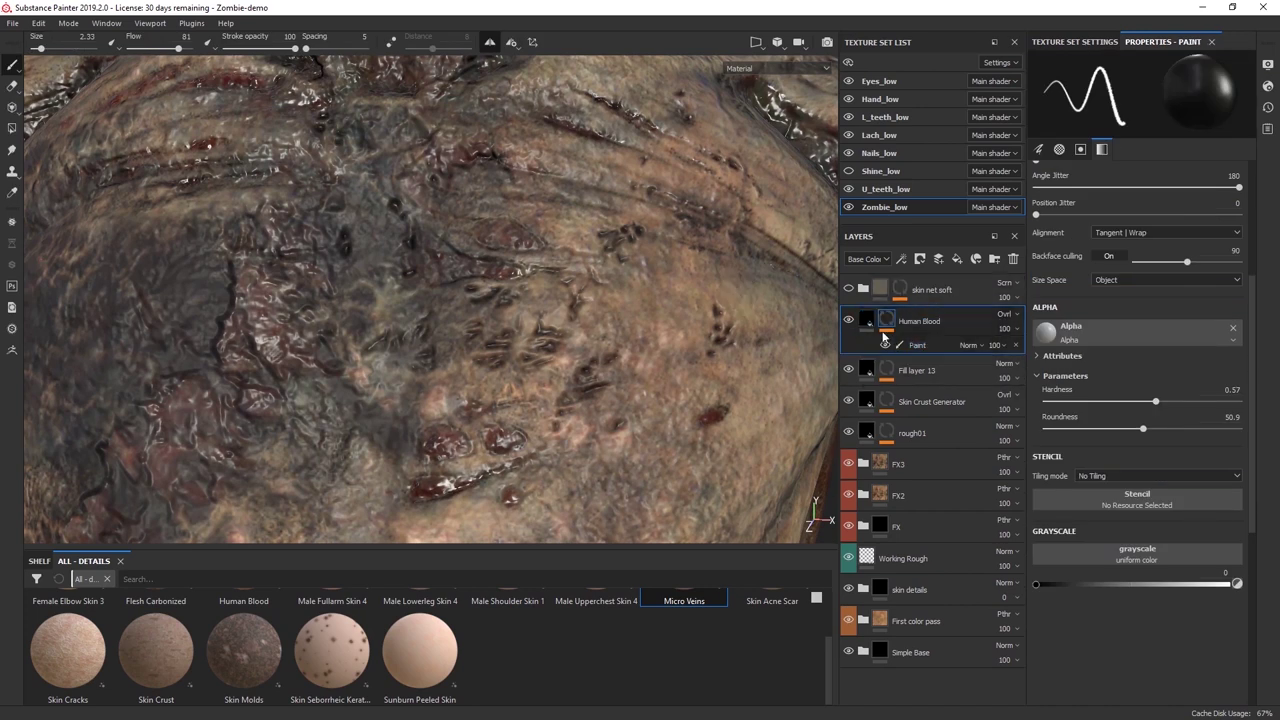
left_click_drag(689, 335, 623, 343, "alt")
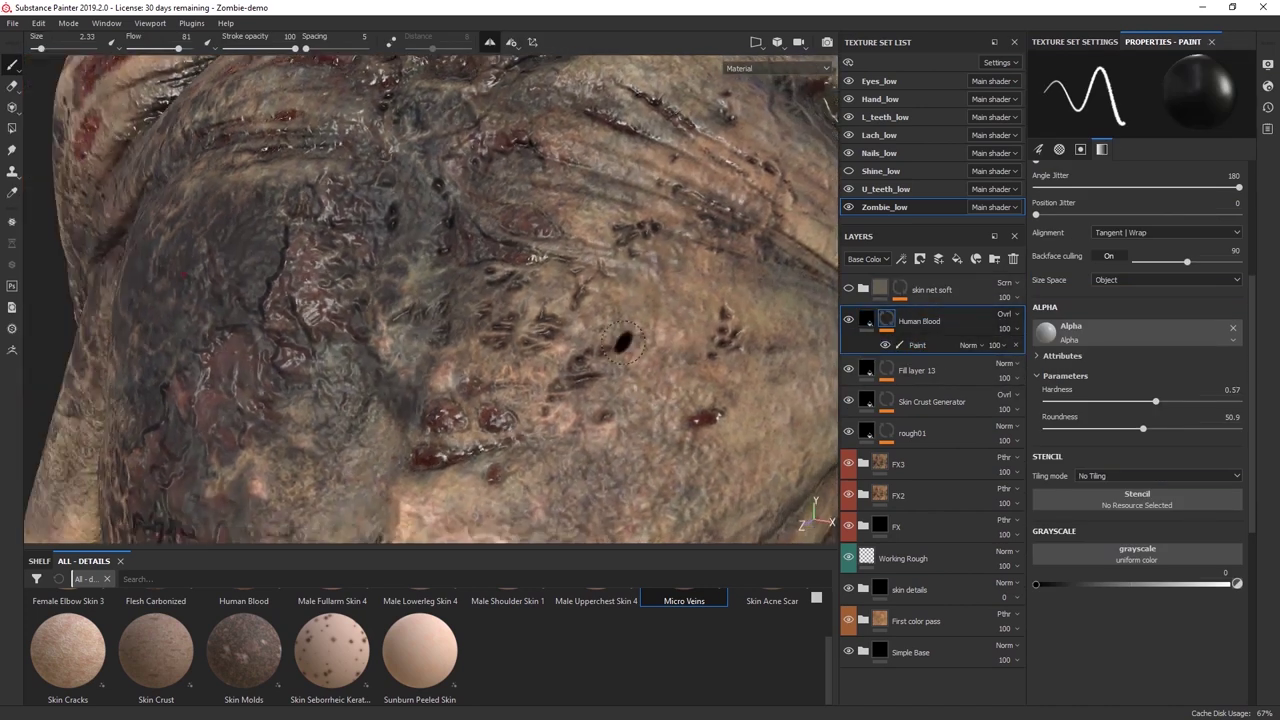
middle_click_drag(623, 343, 586, 340, "alt")
left_click(919, 346)
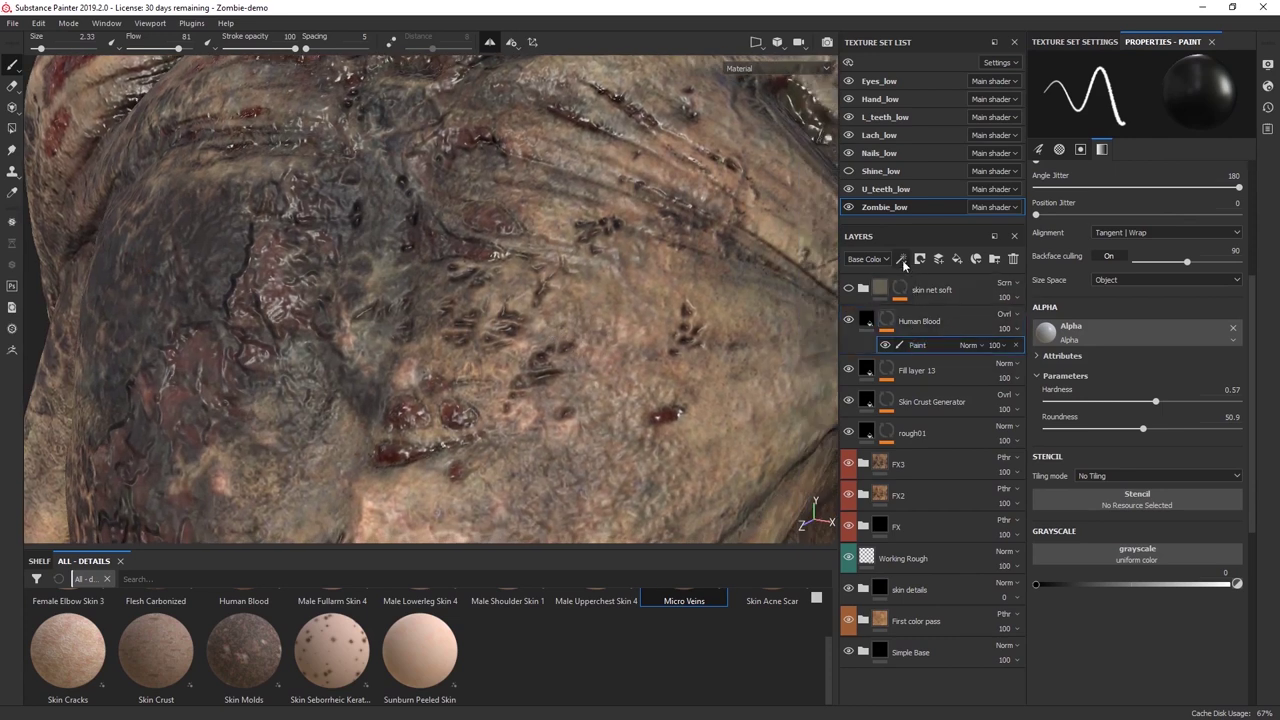
left_click(903, 262)
left_click(916, 298)
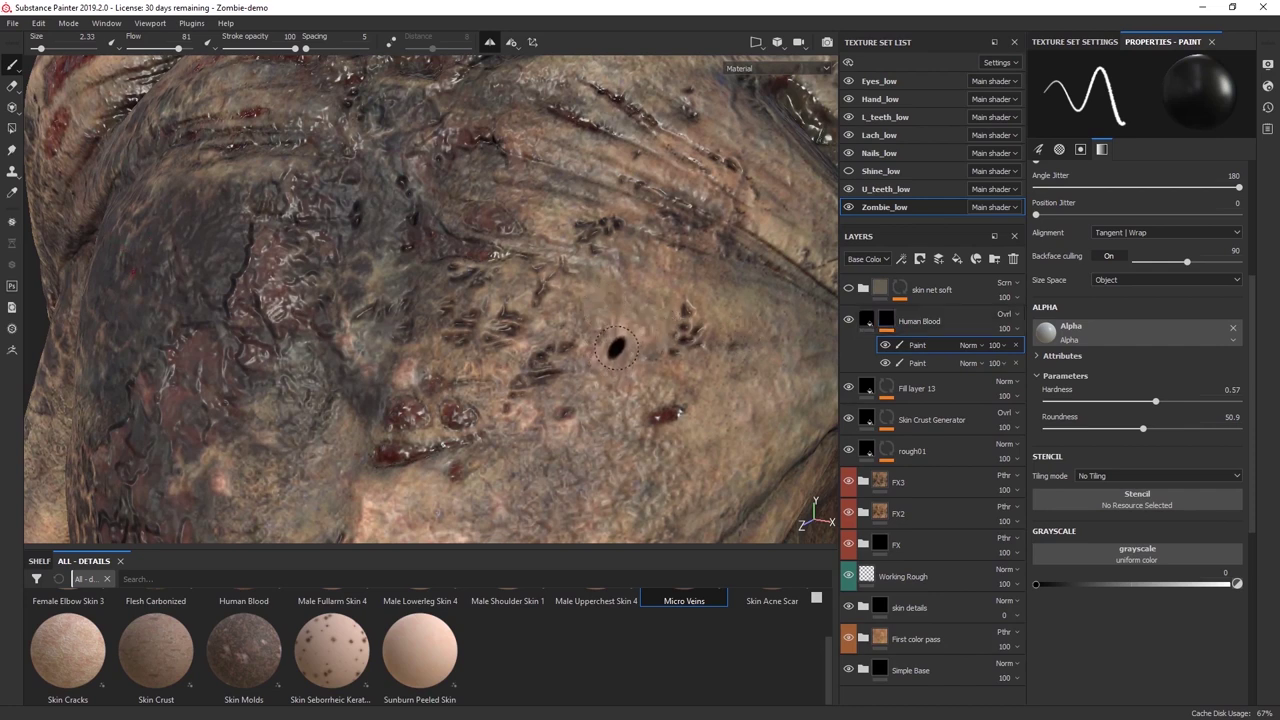
Paint white blood strokes beside the small wounds on the chest in the new mask Paint effect, and check them from farther away.
key("x")
left_click(610, 356)
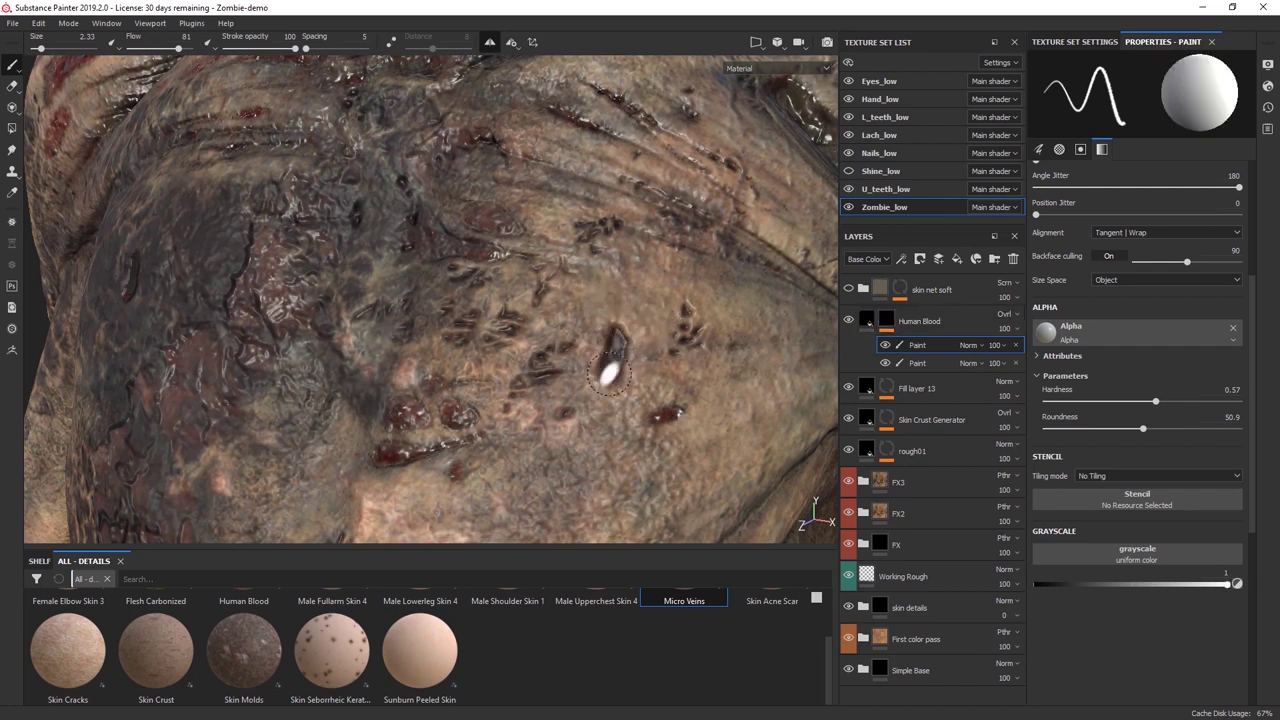
mouse_move(642, 378)
left_mouse_down()
mouse_move(590, 435)
mouse_move(479, 453)
mouse_move(500, 466)
mouse_move(556, 438)
left_mouse_up()
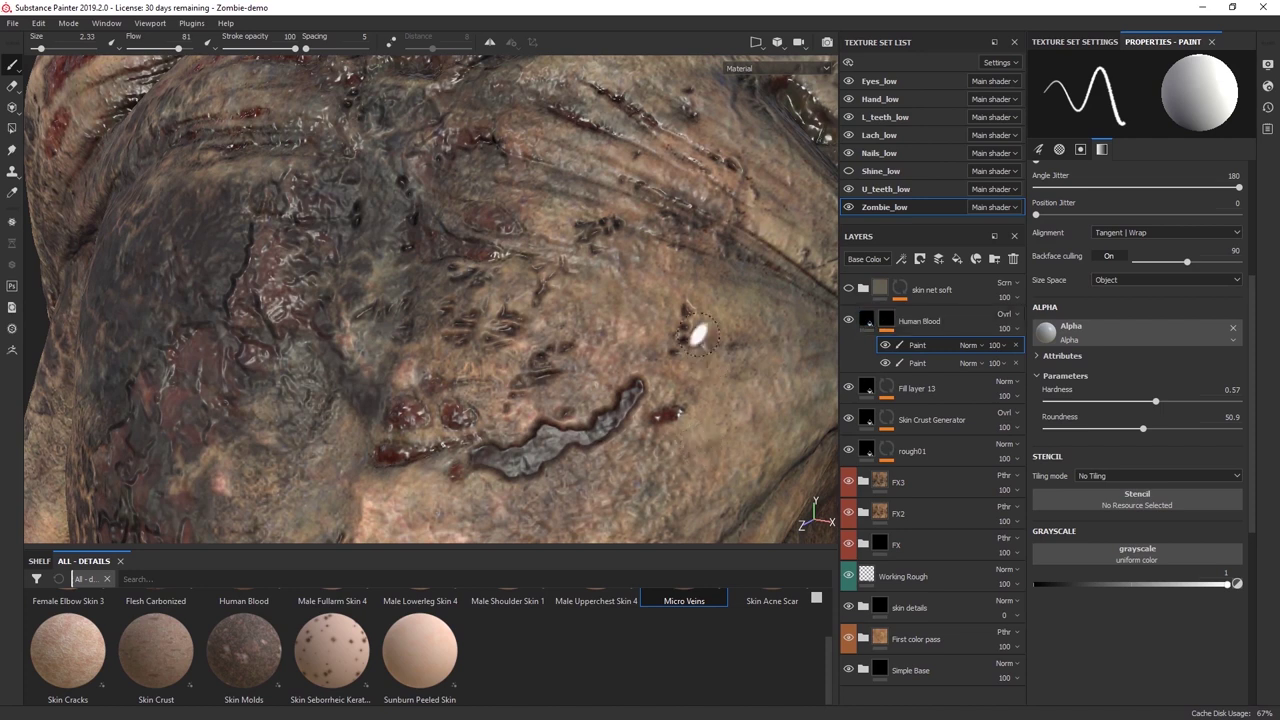
middle_click_drag(663, 409, 625, 372)
mouse_move(626, 373)
left_mouse_down("alt")
mouse_move(588, 362)
mouse_move(566, 372)
mouse_move(577, 330)
mouse_move(546, 350)
mouse_move(600, 188)
mouse_move(618, 245)
mouse_move(586, 288)
mouse_move(578, 334)
mouse_move(609, 350)
left_mouse_up("alt")
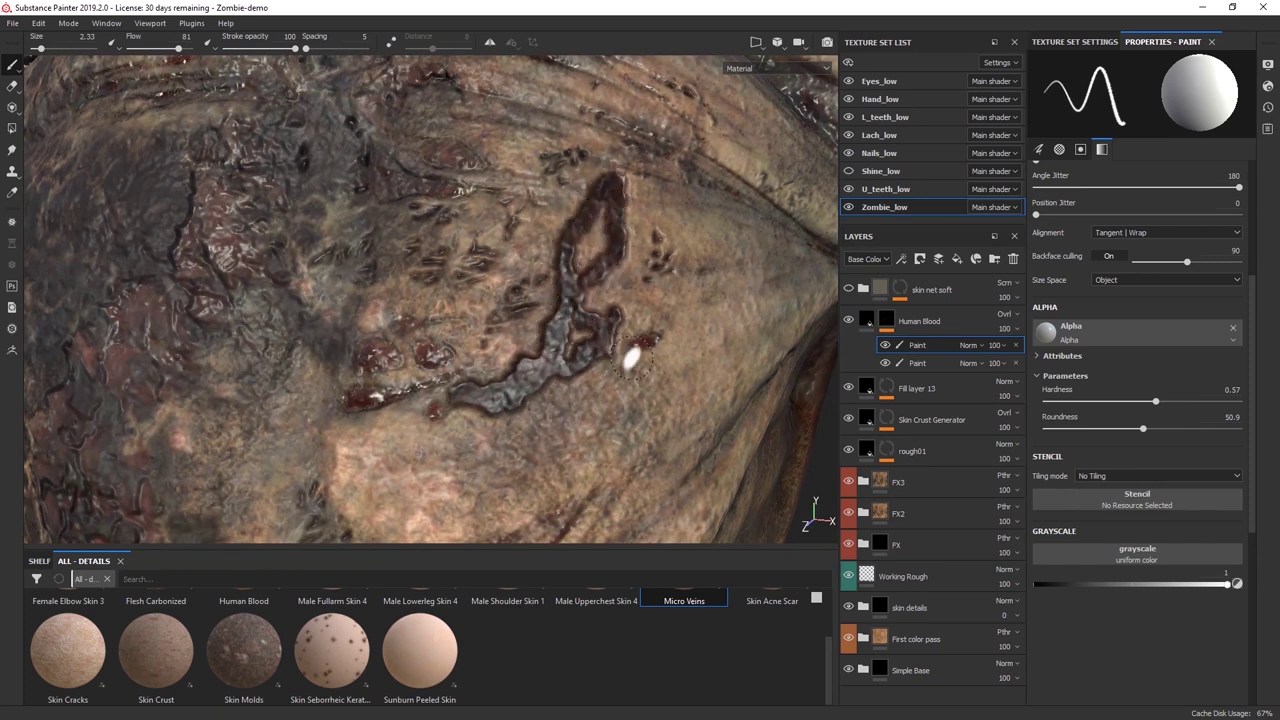
scroll(667, 322, "down", 6)
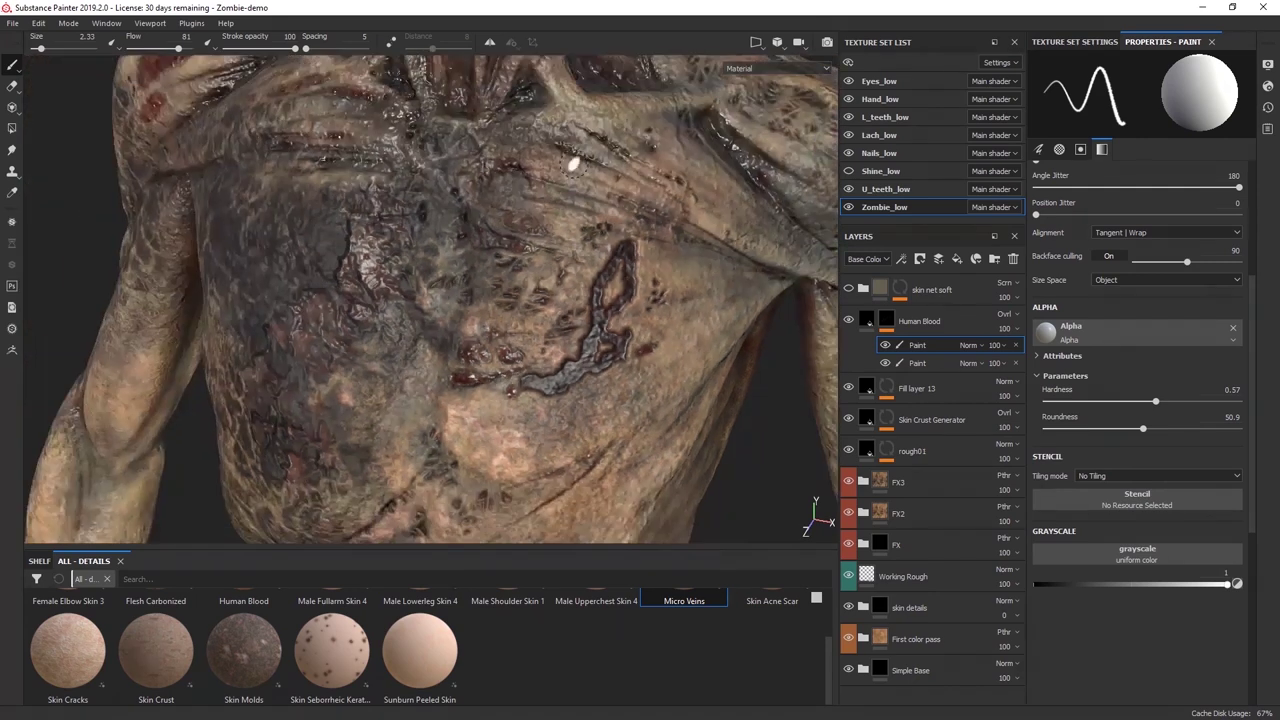
left_click_drag(645, 264, 636, 330, "alt")
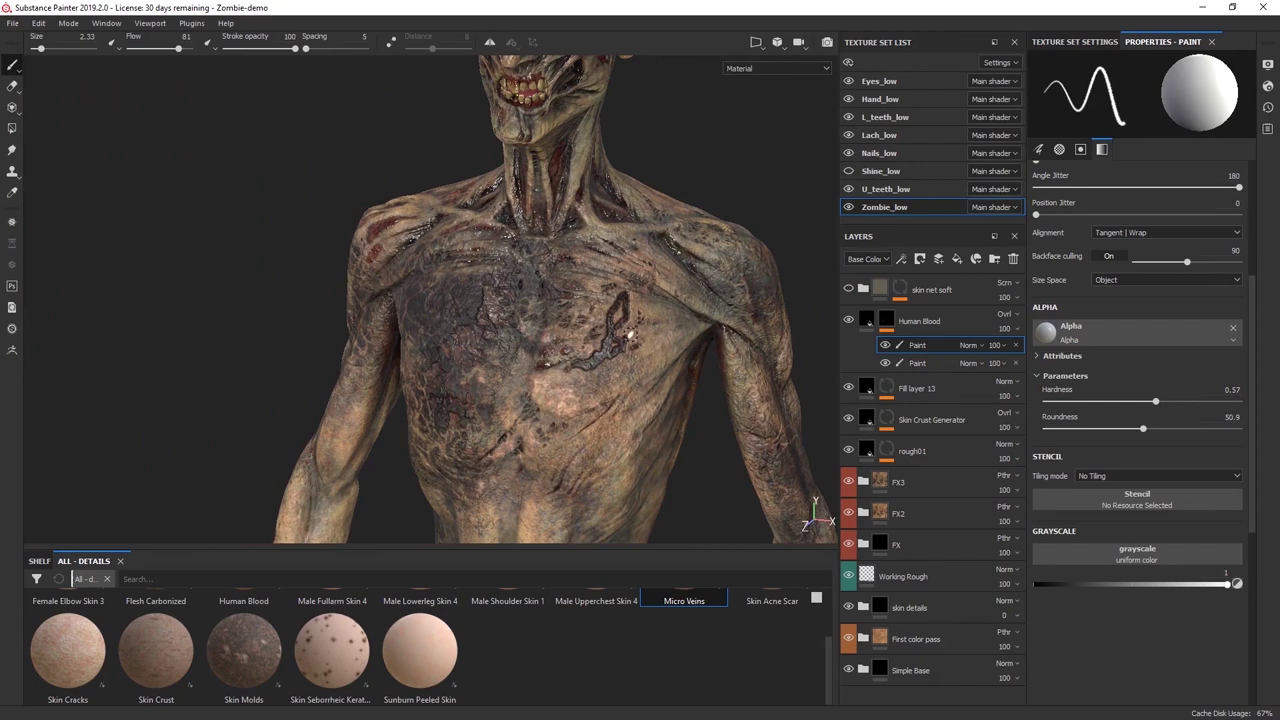
scroll(632, 334, "up", 8)
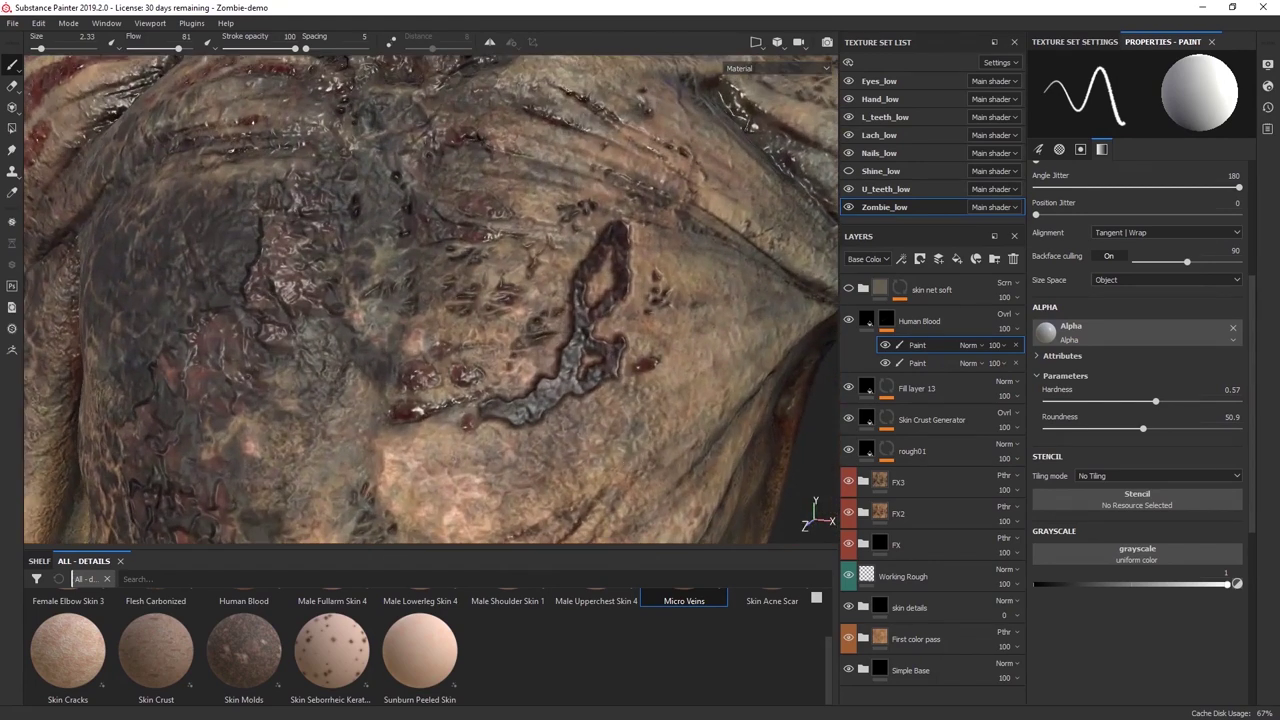
Undo the last strokes on the chest and paint a broad, filled white patch of blood in the mask instead.
key("ctrl+z")
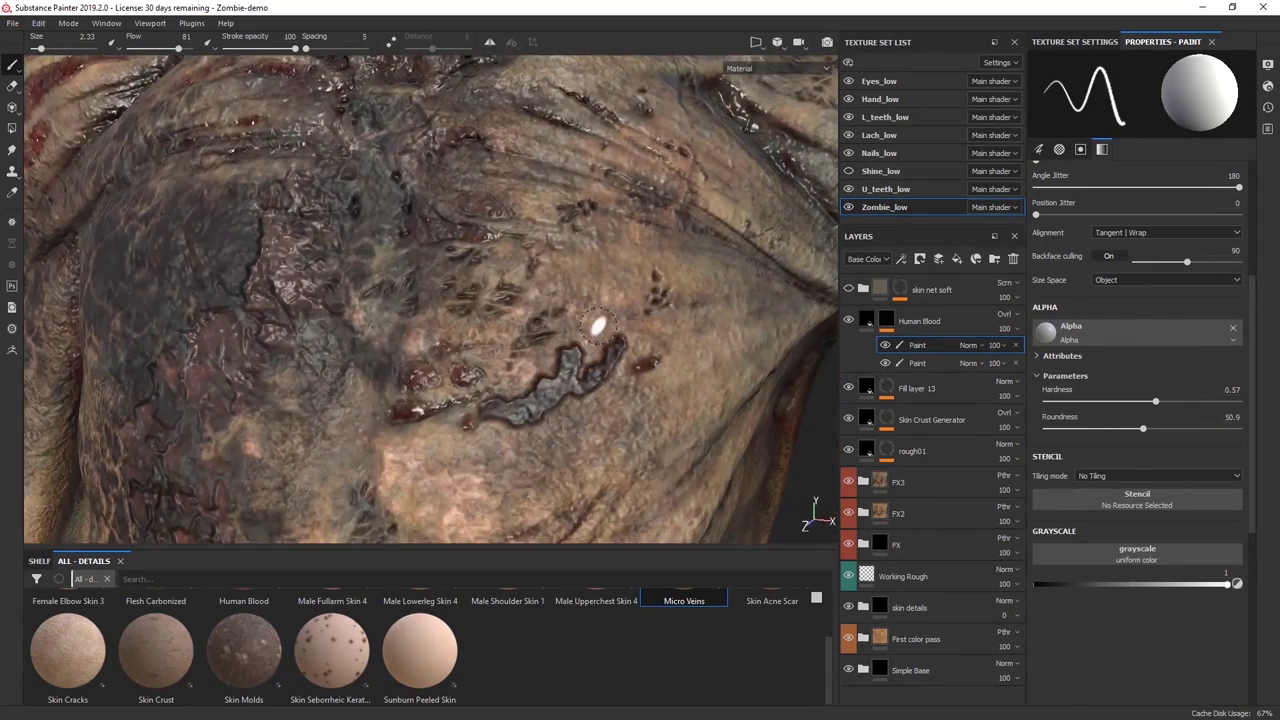
key("ctrl+z")
mouse_move(551, 376)
left_mouse_down()
mouse_move(620, 330)
mouse_move(600, 295)
mouse_move(590, 305)
mouse_move(622, 290)
left_mouse_up()
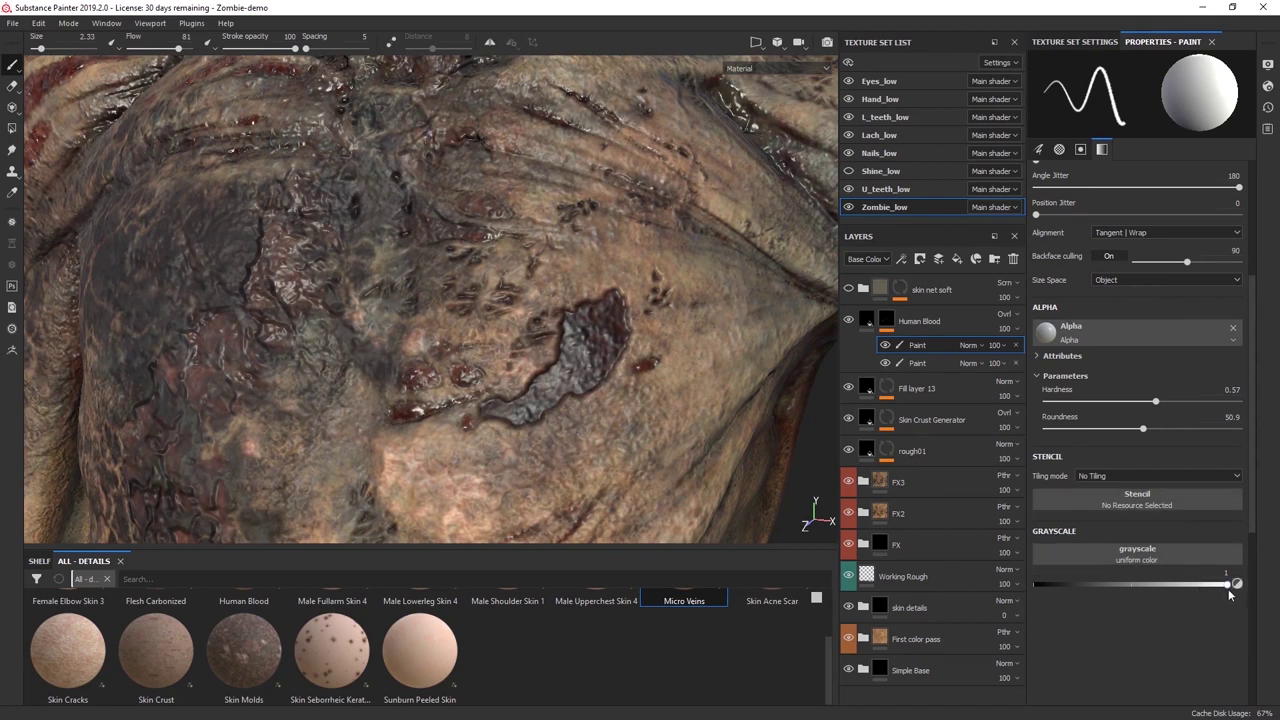
Try the brush's grayscale value at 0, at 1 and swapped between them, leaving it at 0 for erasing.
left_click(1041, 586)
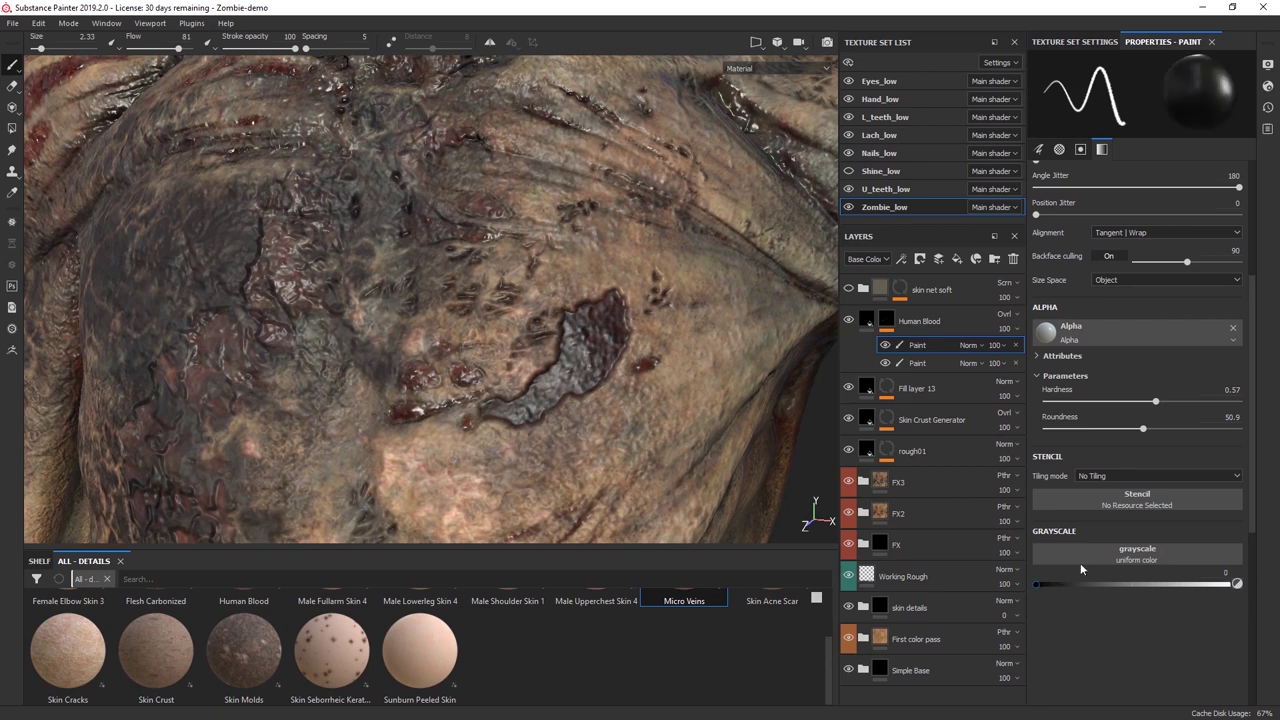
key("x")
key("x")
left_click(1225, 585)
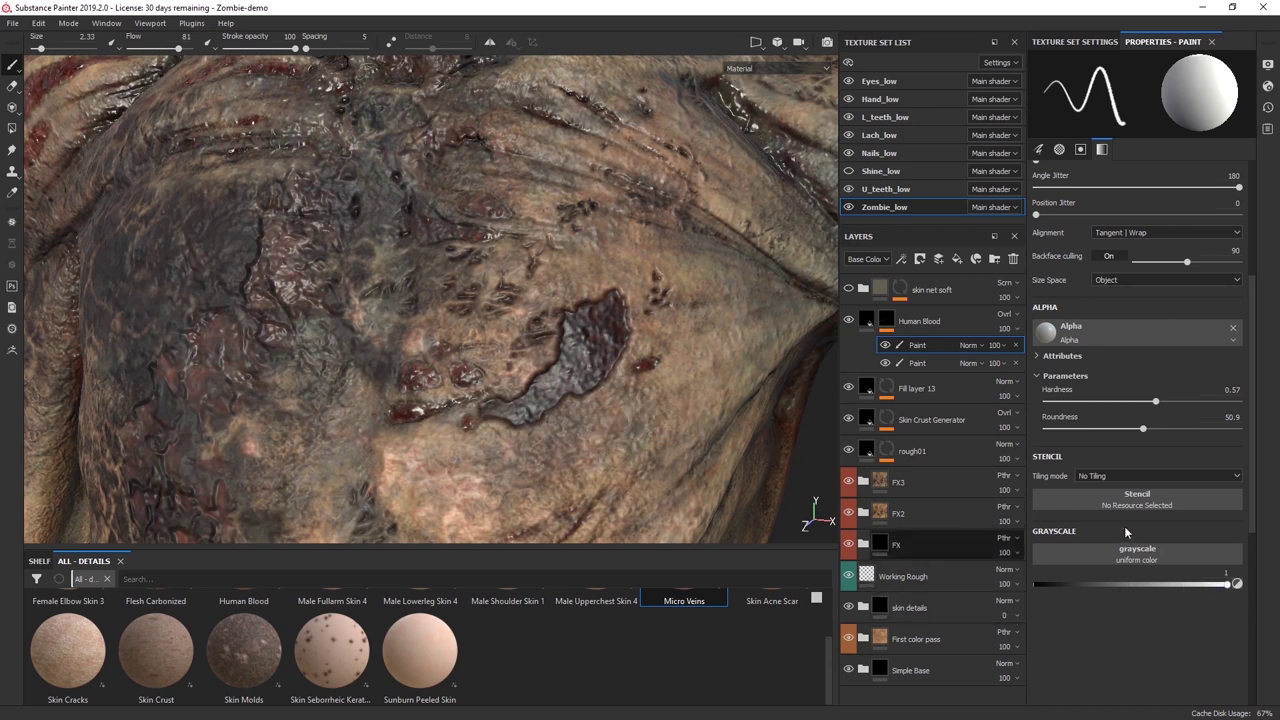
left_click(1149, 583)
key("x")
key("x")
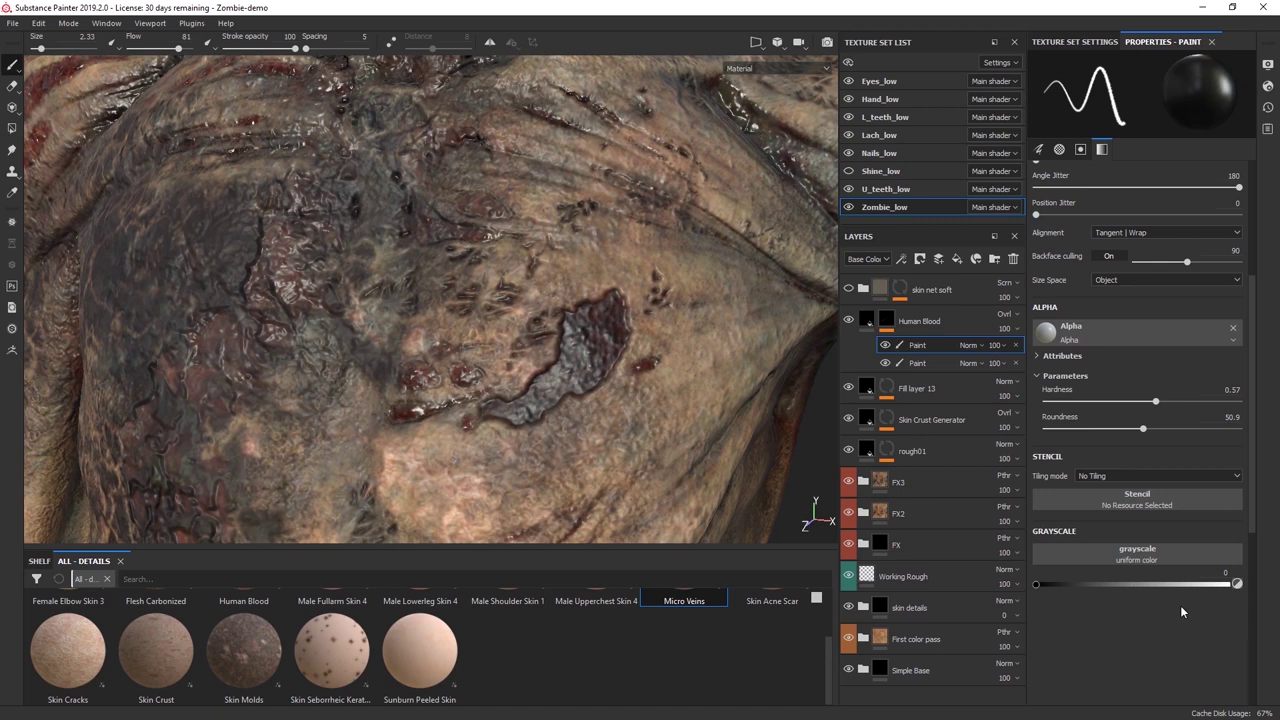
Paint thin black strokes through the chest's blood patch to carve skin strands, and check the upper body.
mouse_move(535, 373)
left_mouse_down()
mouse_move(524, 381)
mouse_move(572, 396)
mouse_move(612, 368)
mouse_move(526, 362)
mouse_move(571, 345)
mouse_move(605, 362)
left_mouse_up()
mouse_move(532, 341)
left_mouse_down()
mouse_move(619, 352)
mouse_move(590, 320)
mouse_move(594, 284)
mouse_move(612, 345)
mouse_move(630, 290)
mouse_move(616, 338)
mouse_move(648, 326)
mouse_move(592, 314)
mouse_move(590, 340)
mouse_move(603, 343)
mouse_move(585, 345)
mouse_move(608, 405)
mouse_move(527, 400)
mouse_move(560, 432)
left_mouse_up()
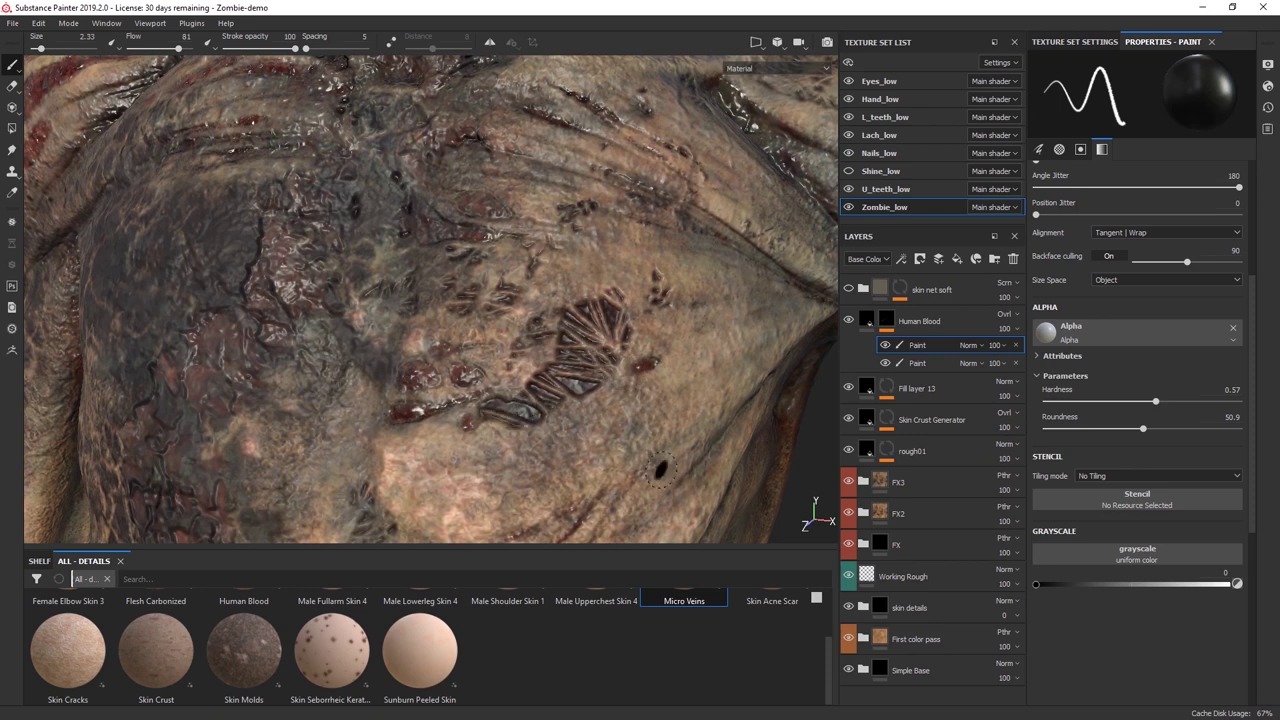
scroll(672, 449, "down", 5)
mouse_move(672, 449)
left_mouse_down("alt")
mouse_move(660, 490)
mouse_move(655, 445)
left_mouse_up("alt")
middle_click_drag(640, 285, 515, 268, "alt")
middle_click_drag(549, 354, 557, 411, "alt")
scroll(557, 411, "down", 2)
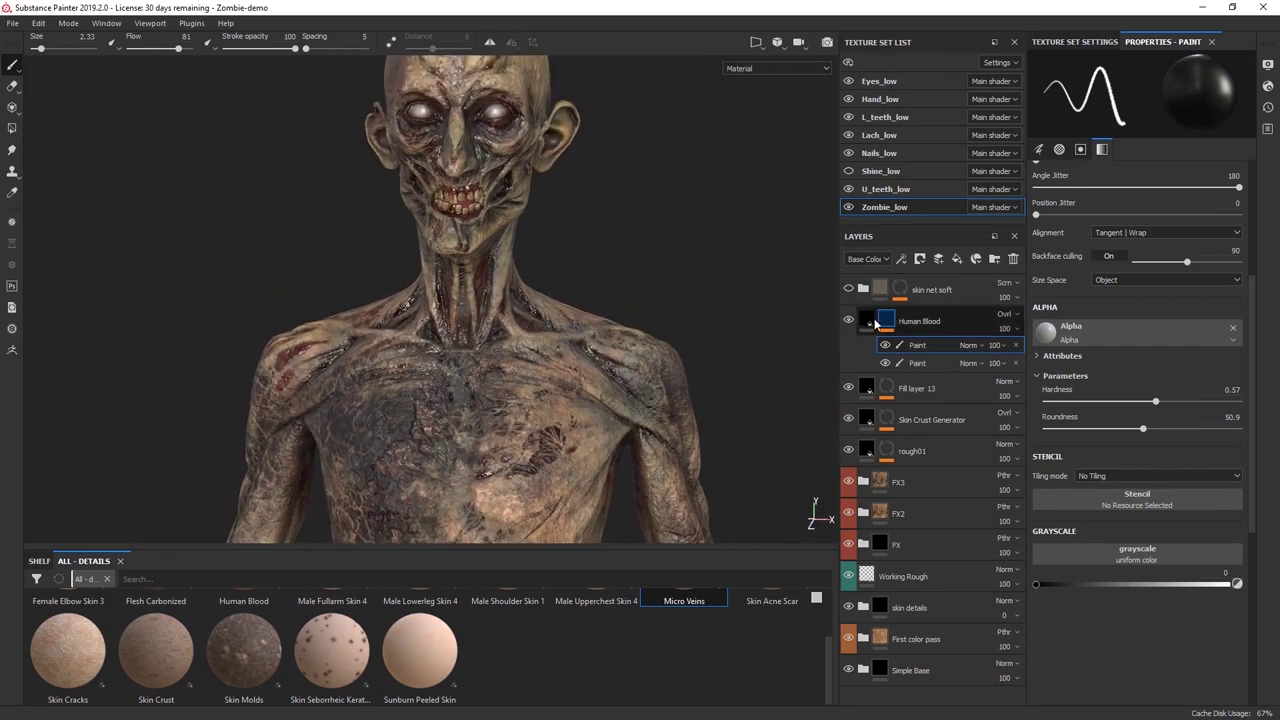
Select the Human Blood fill and compare the upper body with the layer hidden and shown.
left_click(866, 322)
left_click(849, 321)
left_click(849, 320)
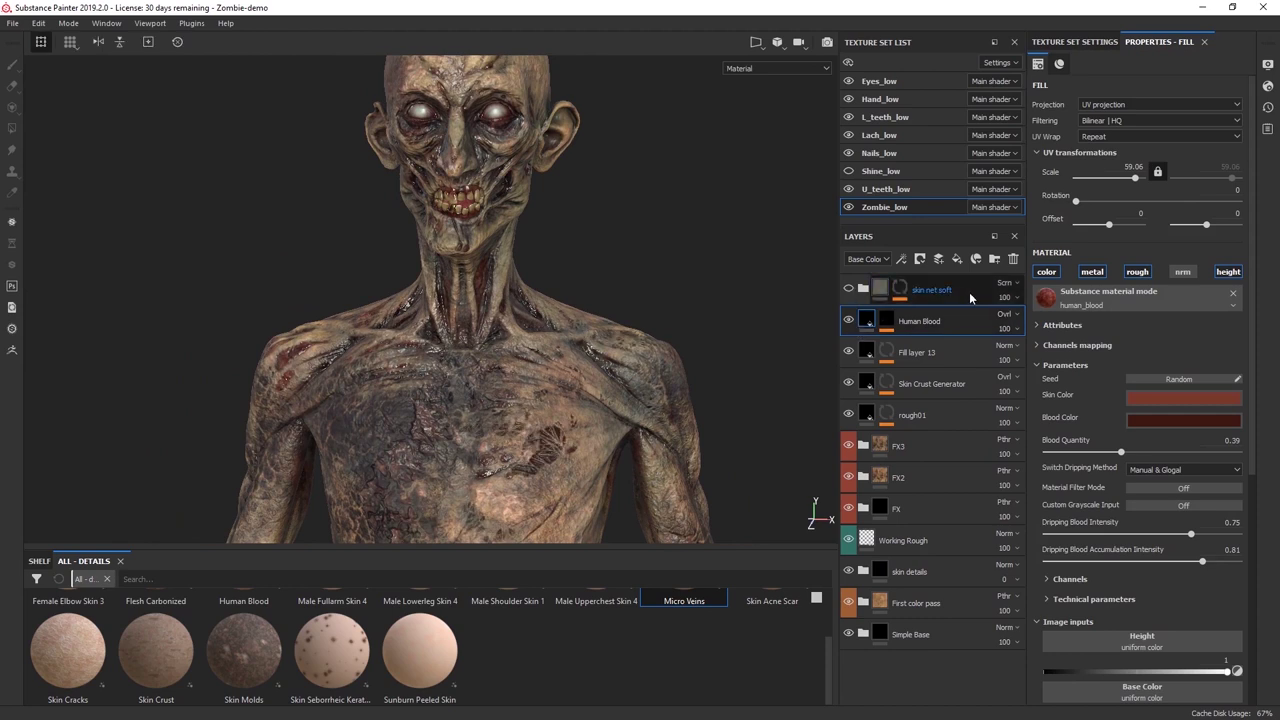
Expand and show the skin net soft folder, and compare the chest close up with it hidden and shown.
left_click(863, 289)
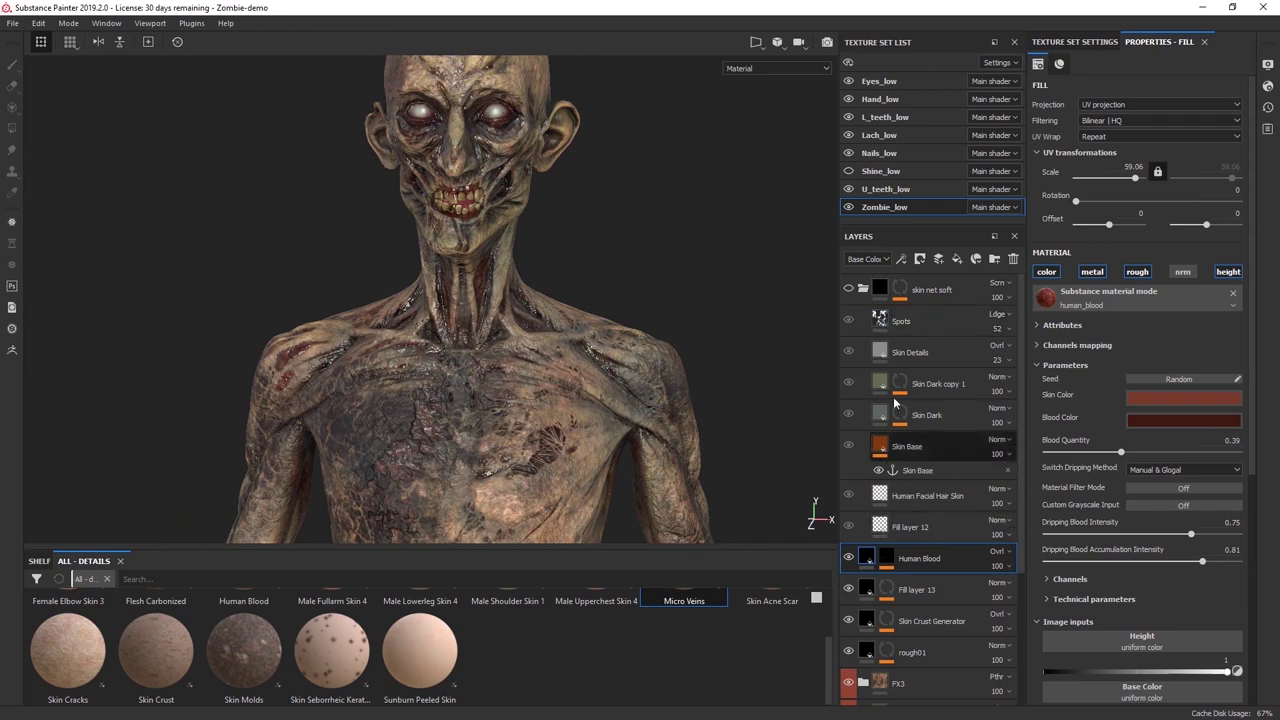
left_click(848, 290)
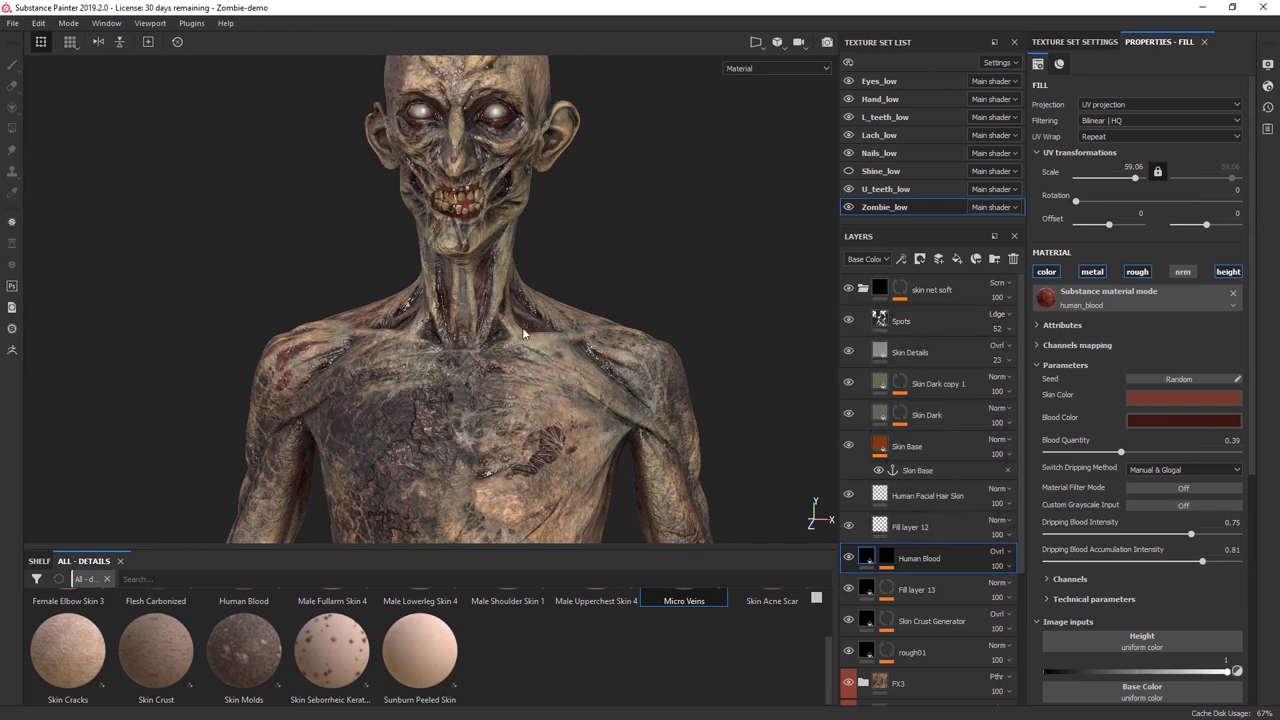
left_click_drag(584, 424, 514, 460, "alt")
right_click_drag(508, 380, 575, 566, "alt")
middle_click_drag(561, 264, 567, 246, "alt")
scroll(588, 401, "up", 4)
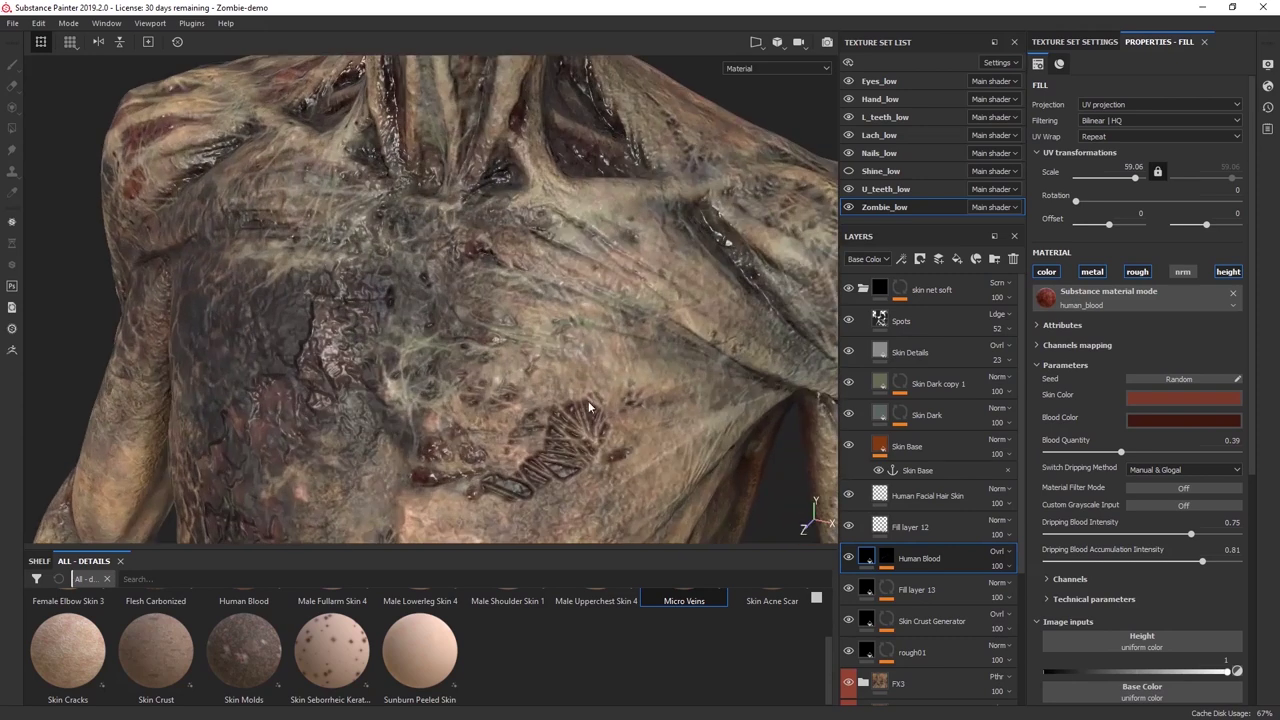
left_click(847, 290)
left_click(847, 290)
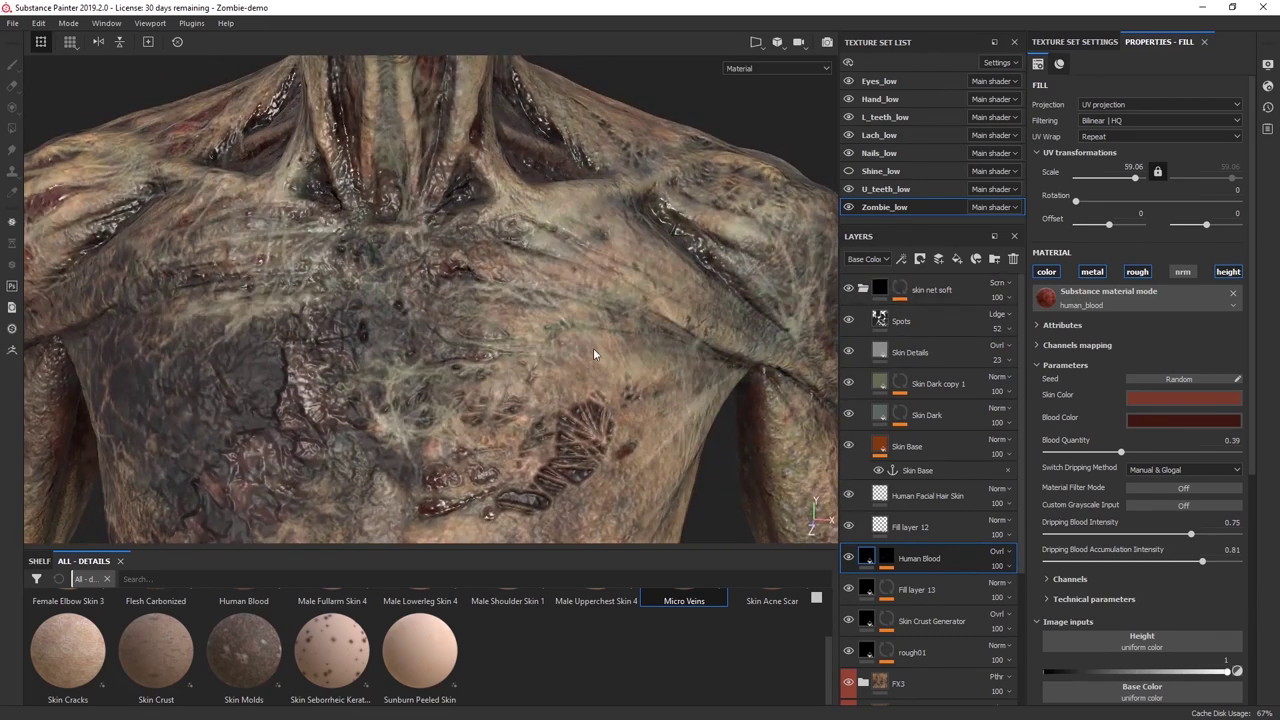
Examine the net pattern on the chest, and hide skin net soft's layers from Spots down to Human Facial Hair Skin.
middle_click_drag(592, 347, 618, 382, "alt")
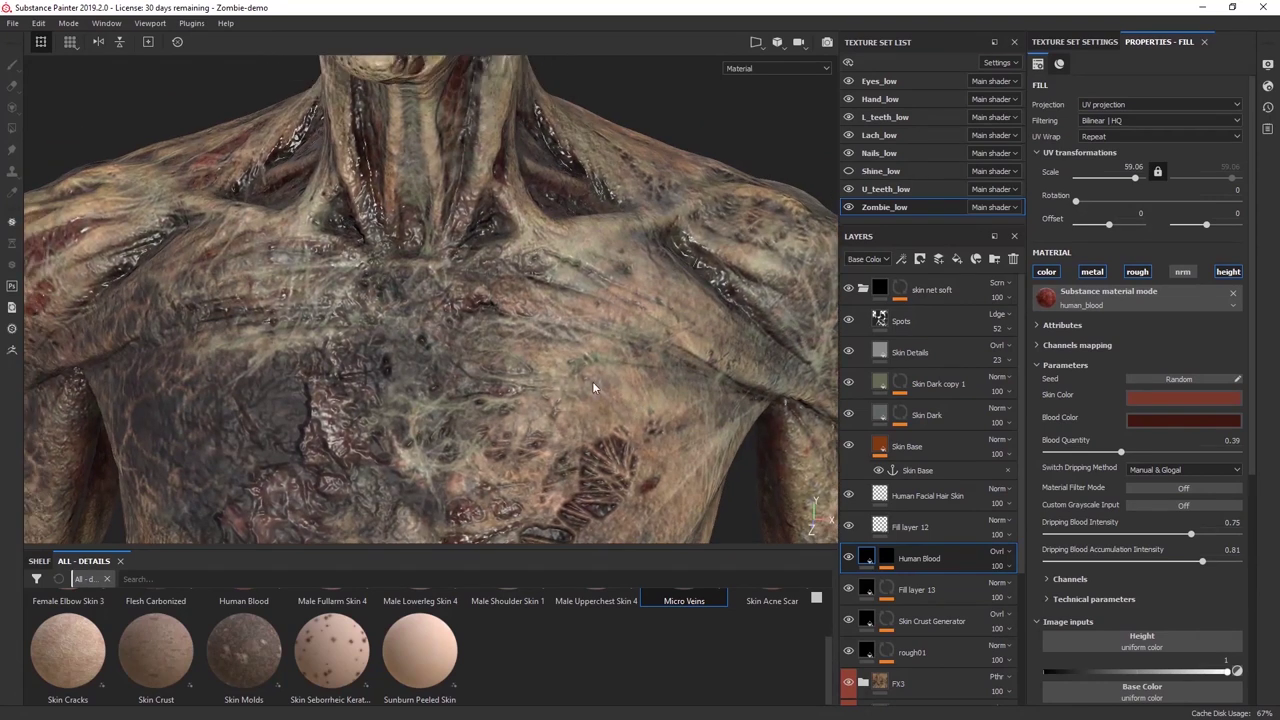
left_click_drag(592, 381, 577, 353, "alt")
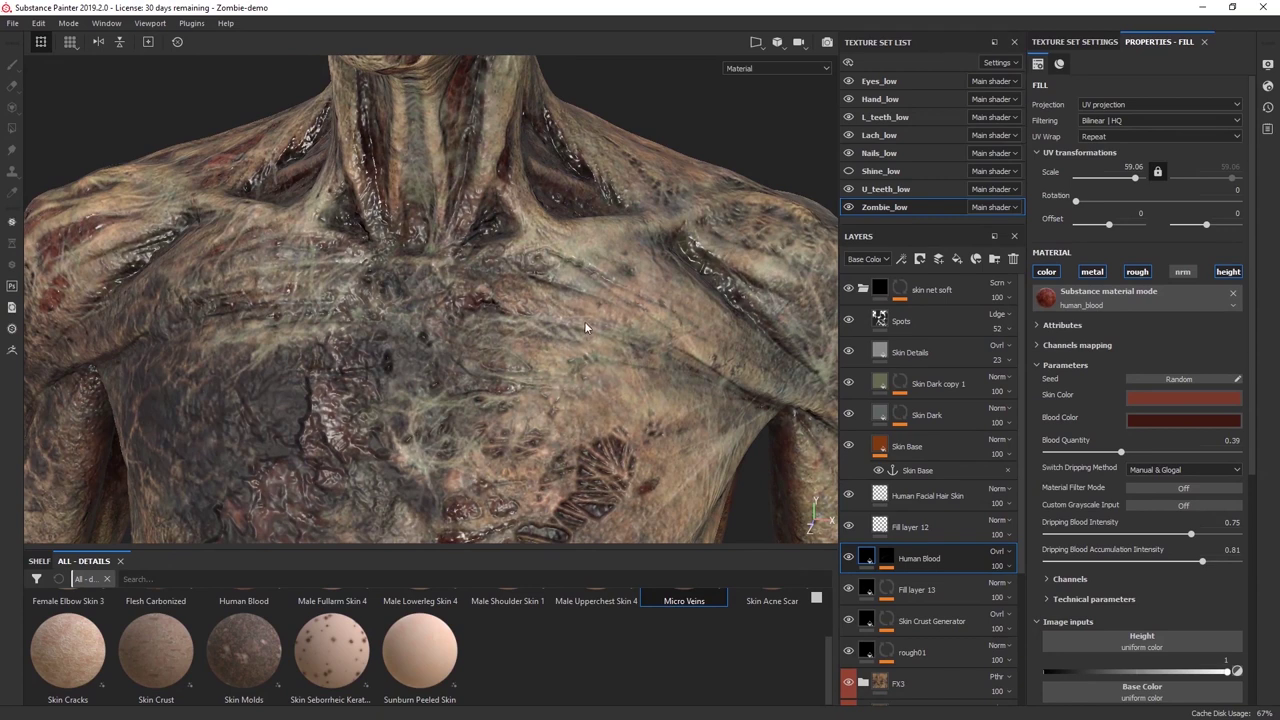
middle_click_drag(600, 323, 614, 355, "alt")
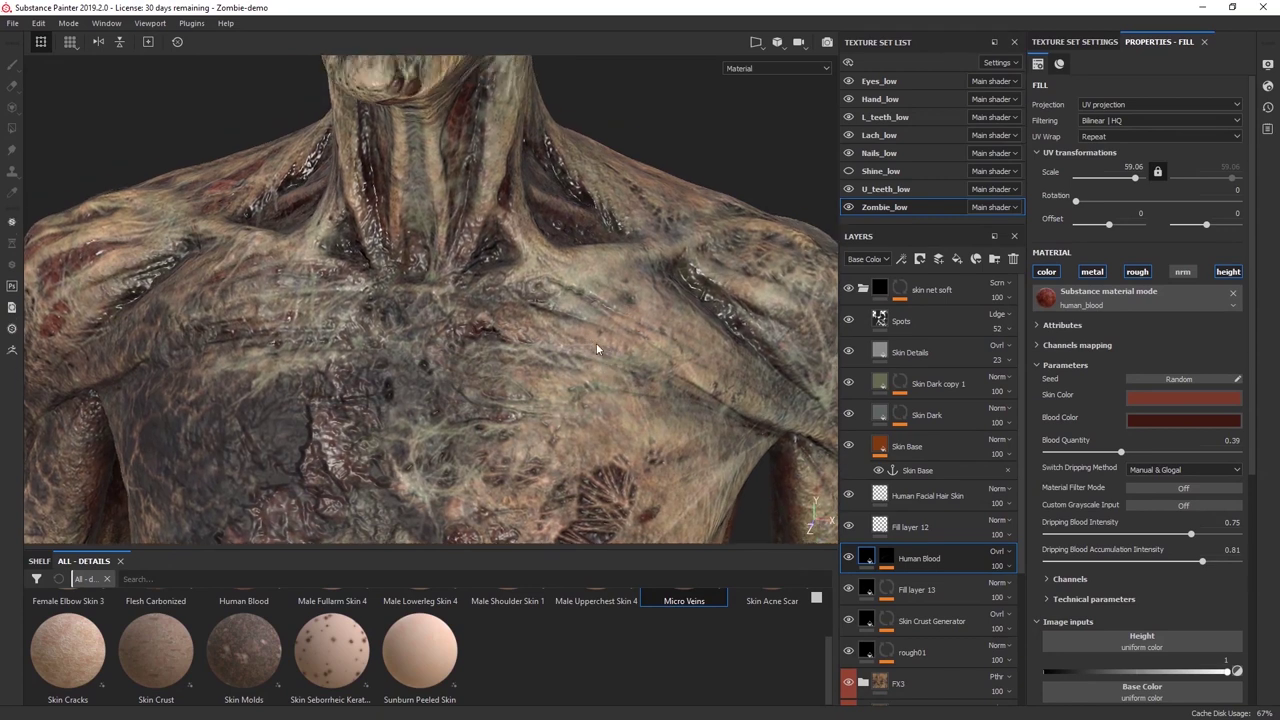
left_click_drag(560, 358, 612, 343, "alt")
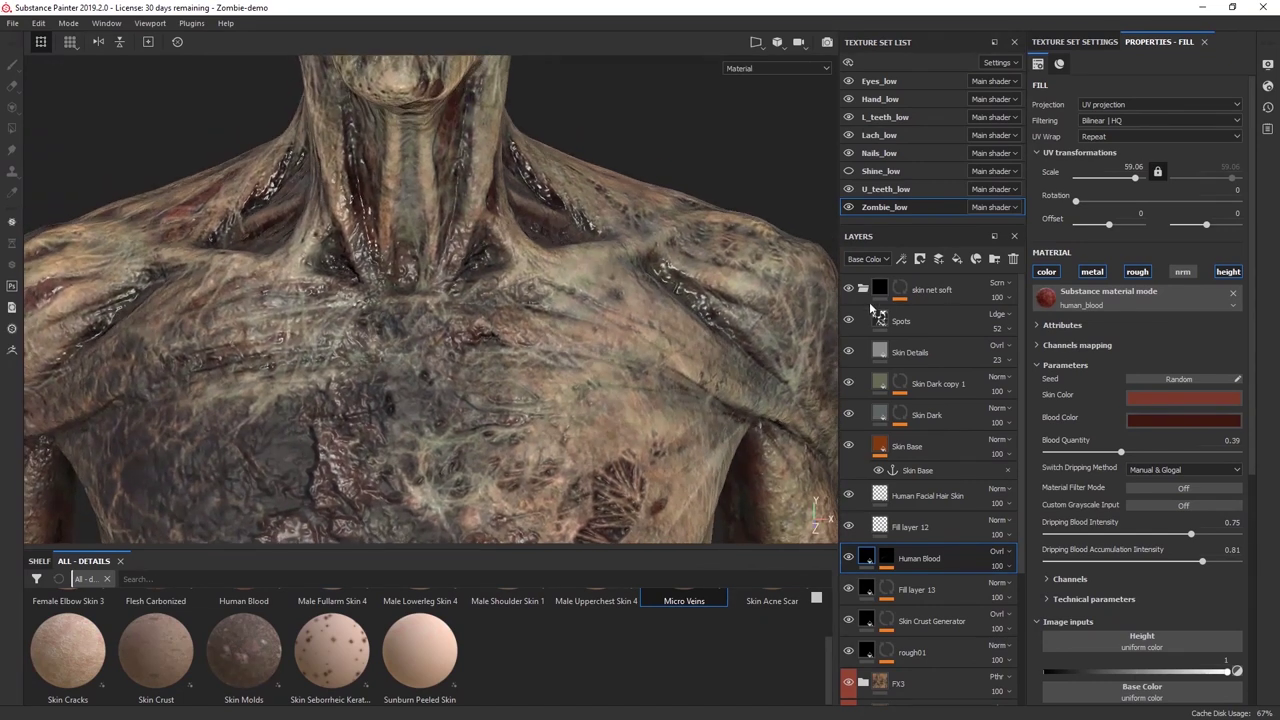
left_click(848, 352)
left_click(848, 383)
left_click(848, 414)
left_click(848, 446)
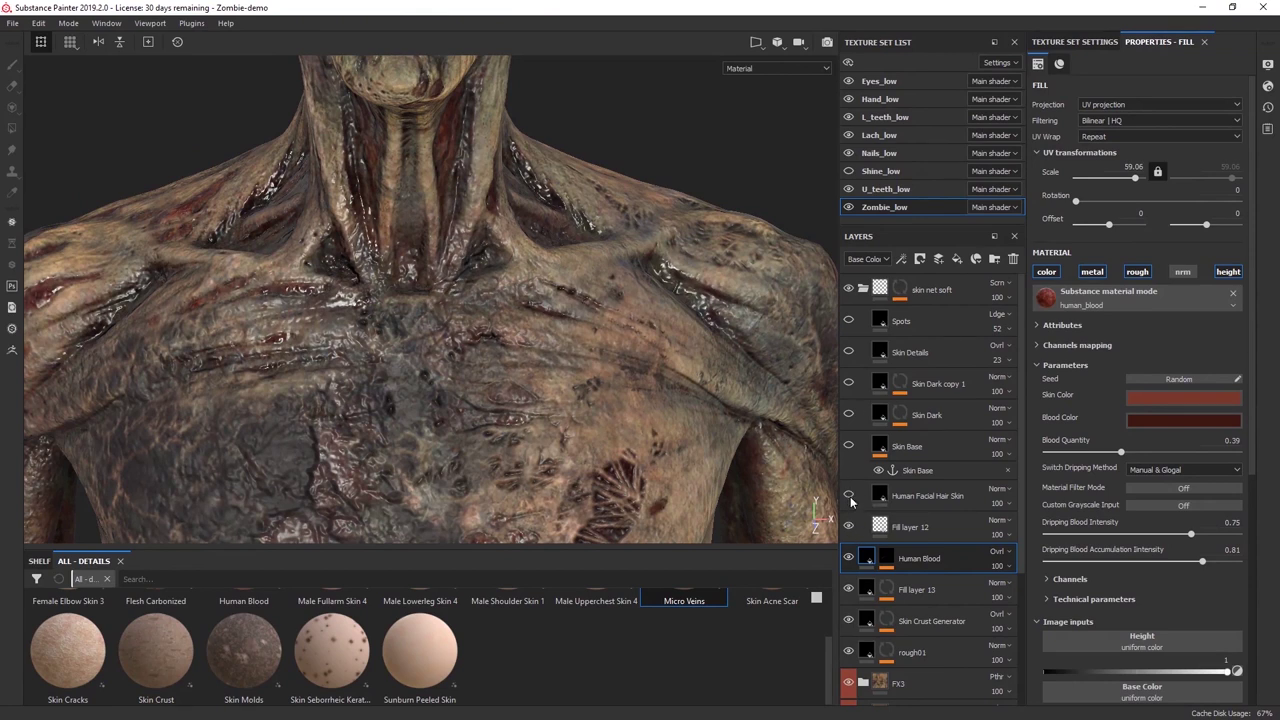
Select and show the Human Facial Hair Skin fill, and check its effect on the upper body from an angle.
left_click(850, 496)
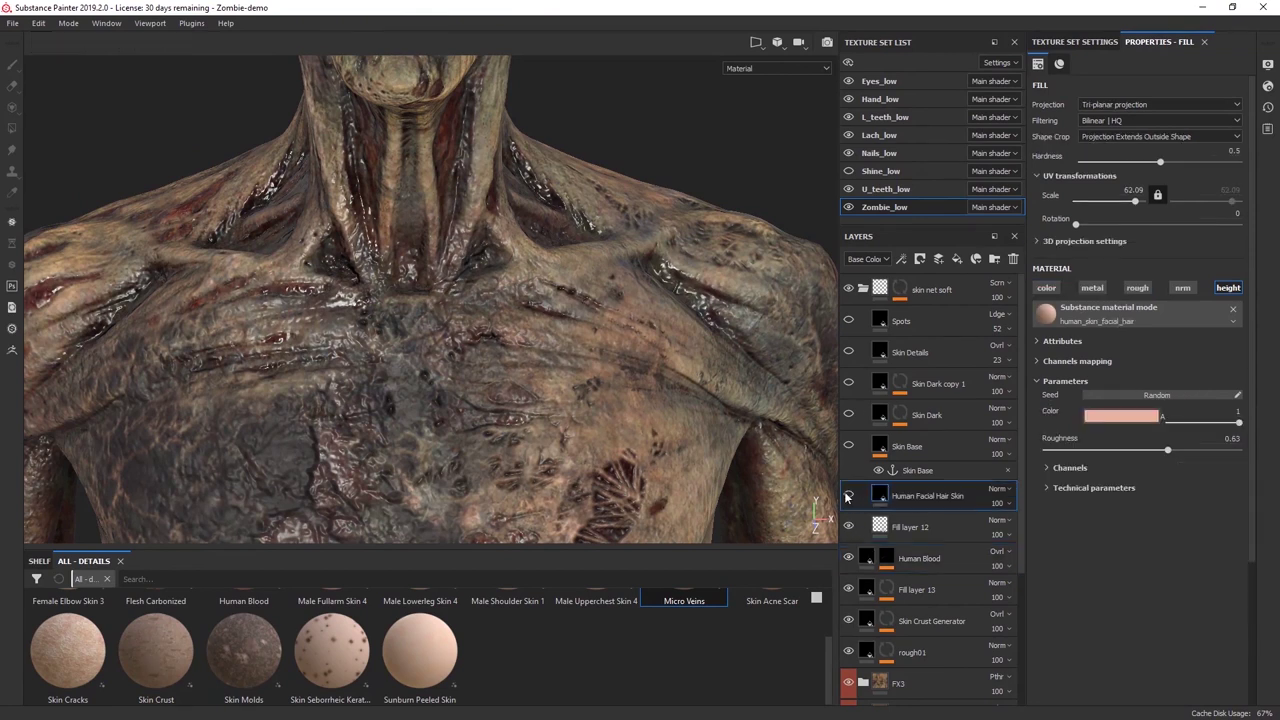
double_click(921, 497)
key("Return")
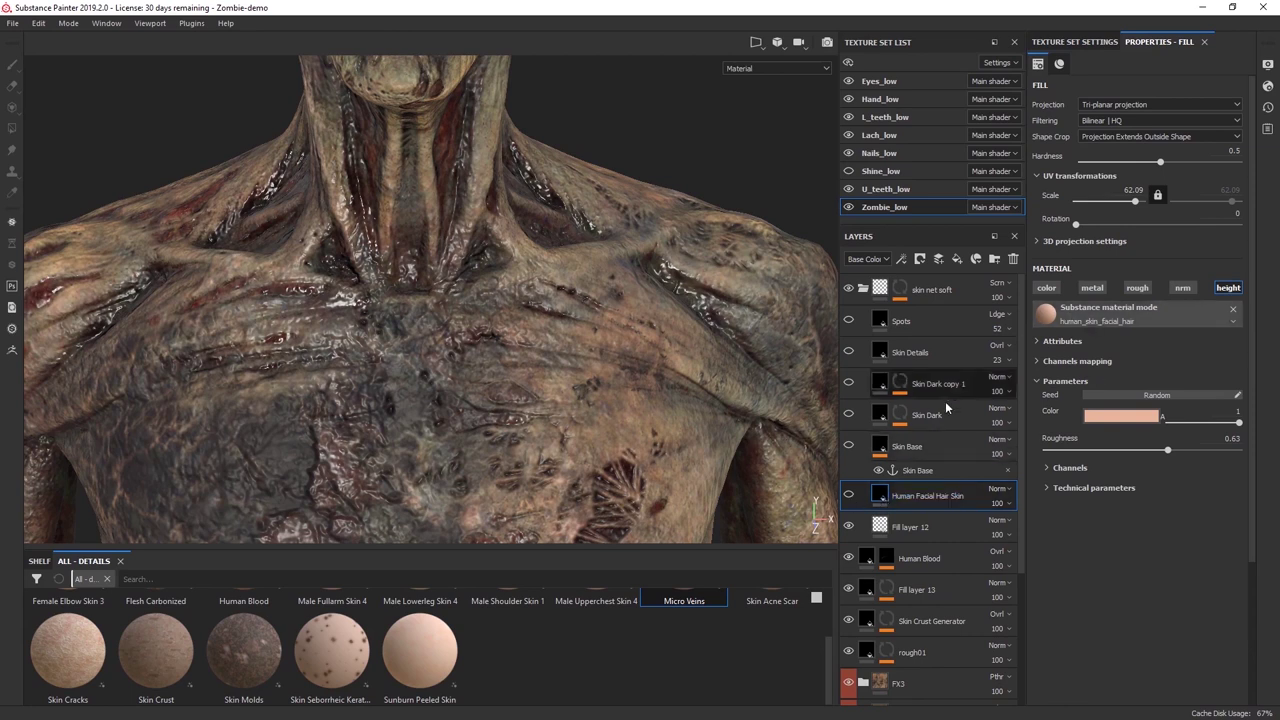
left_click(848, 496)
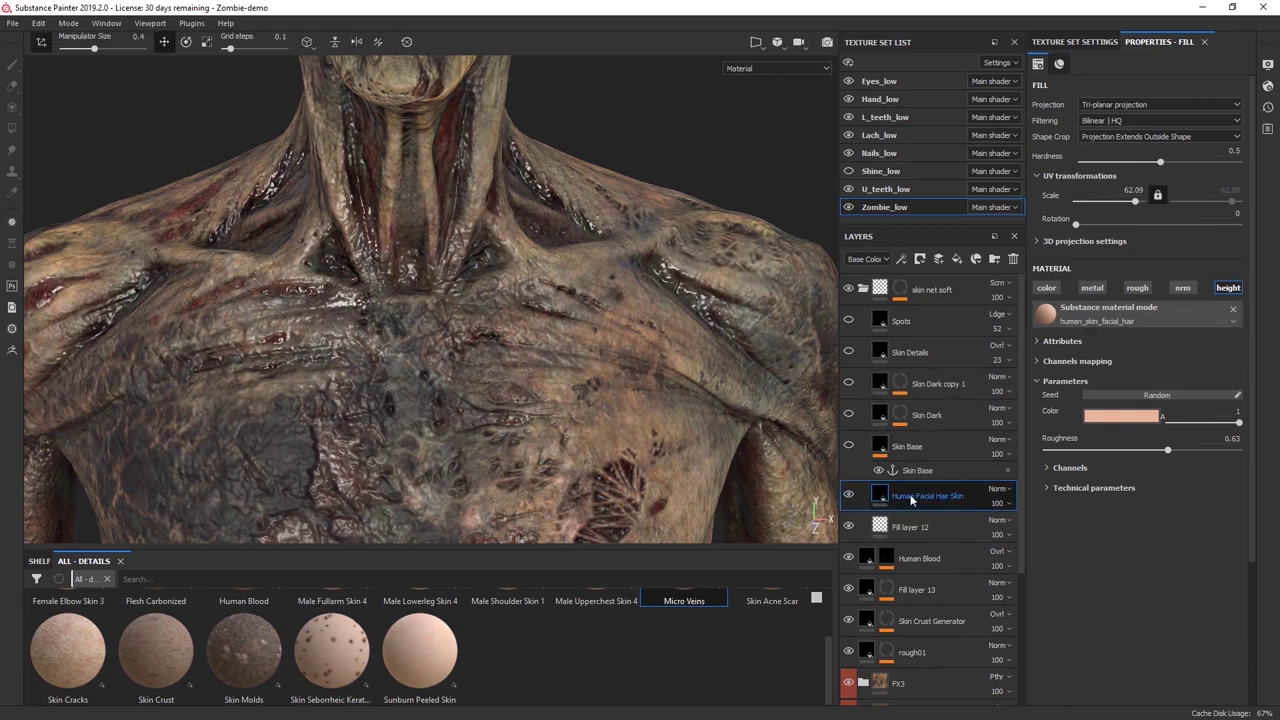
right_click_drag(618, 377, 548, 328, "alt")
left_click_drag(750, 375, 672, 387, "alt")
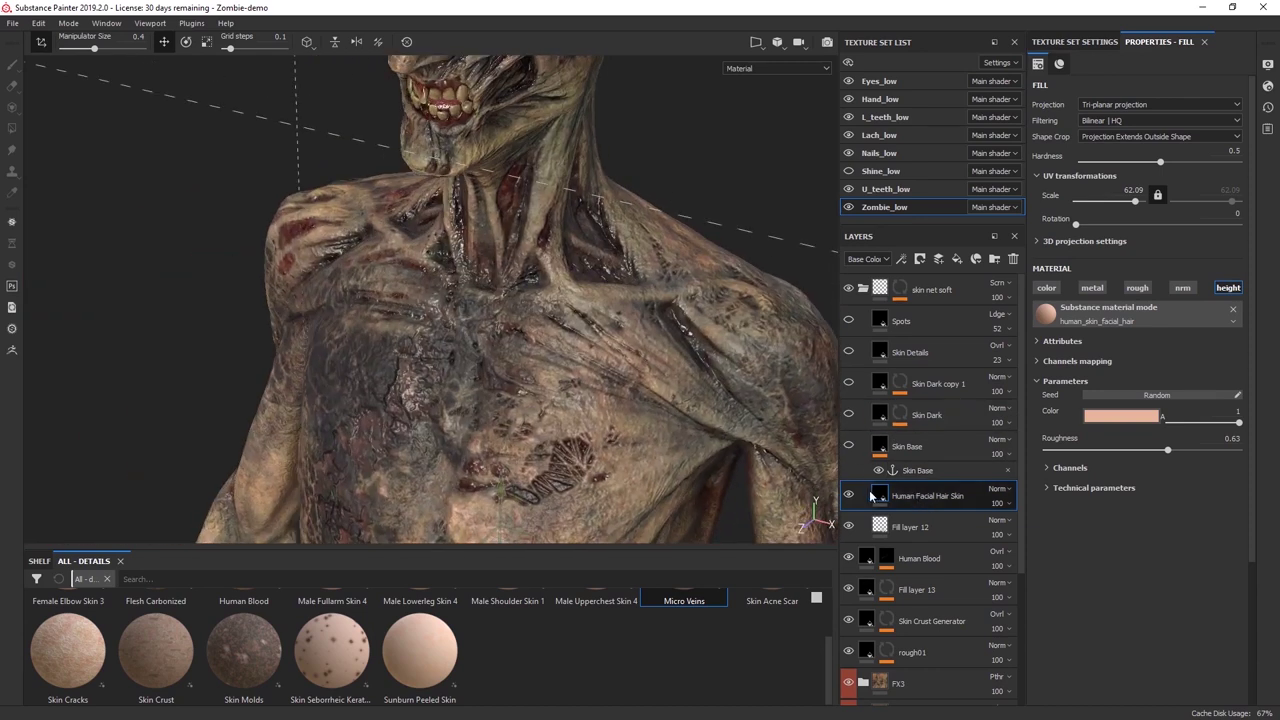
double_click(907, 496)
left_click(848, 496)
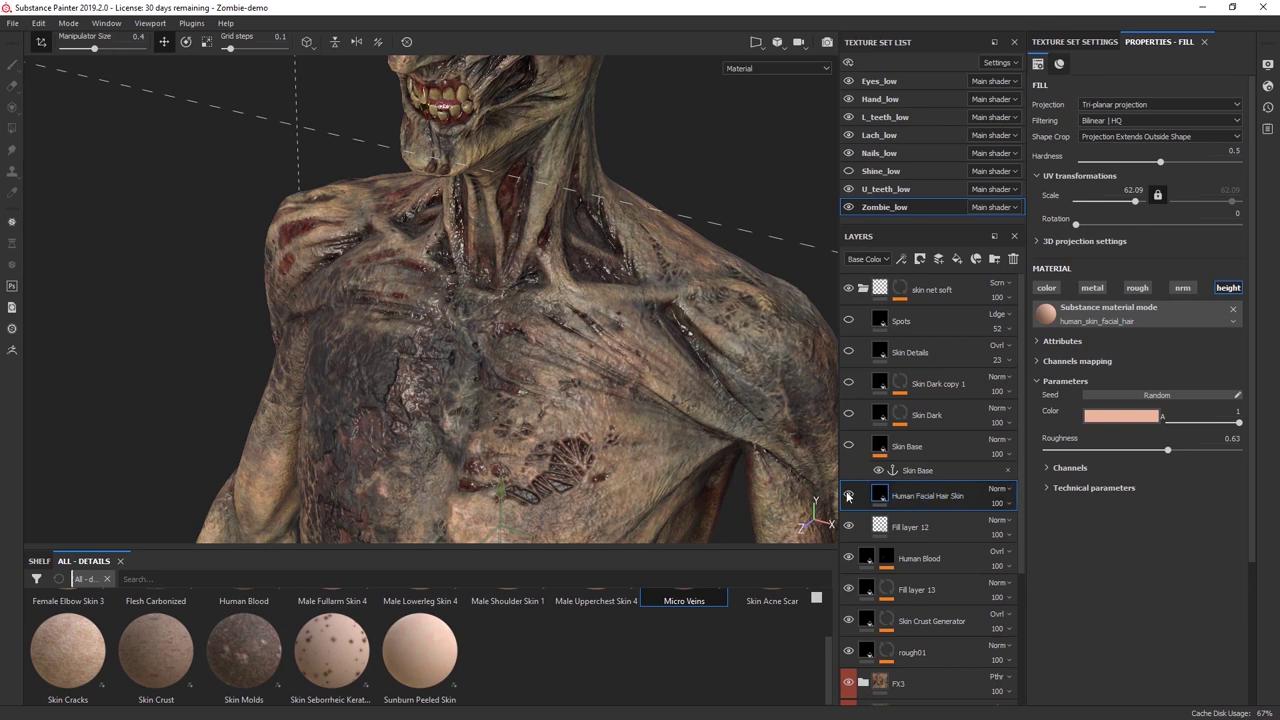
left_click_drag(578, 421, 560, 345, "alt")
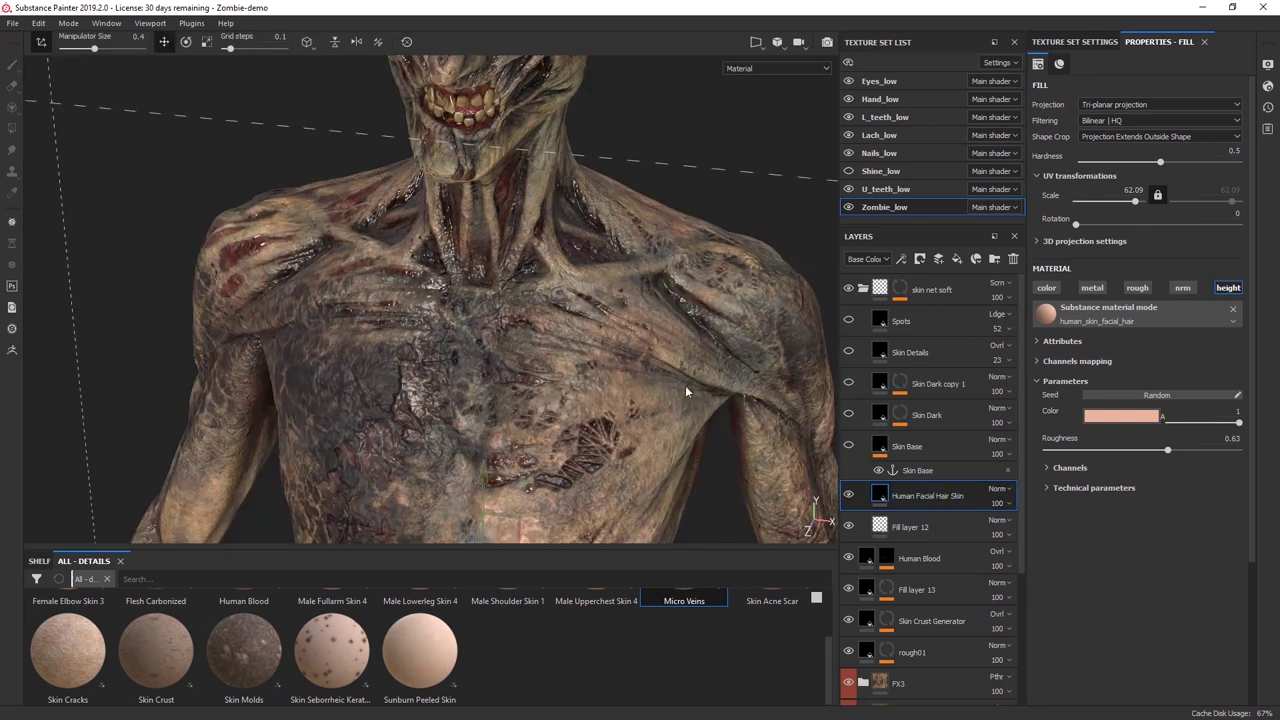
Show skin net soft's layers one by one from Skin Base up to Spots, selecting them to review their fill settings.
left_click(848, 450)
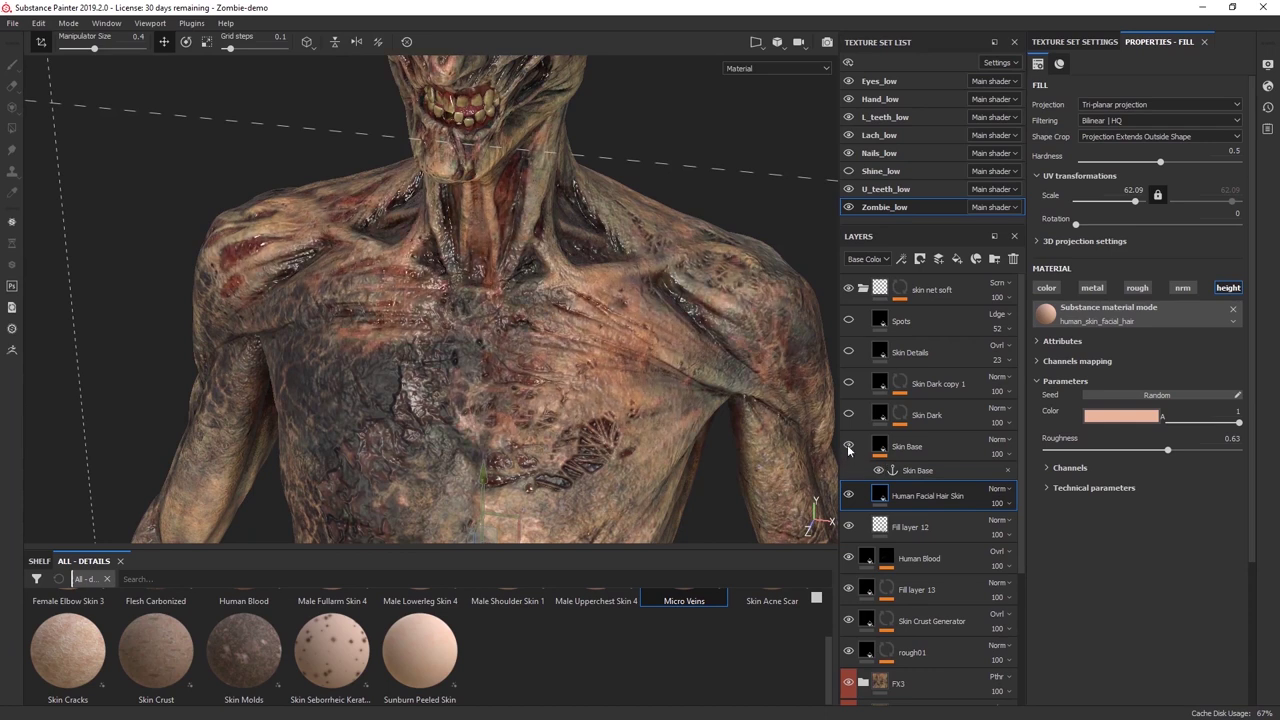
left_click(929, 450)
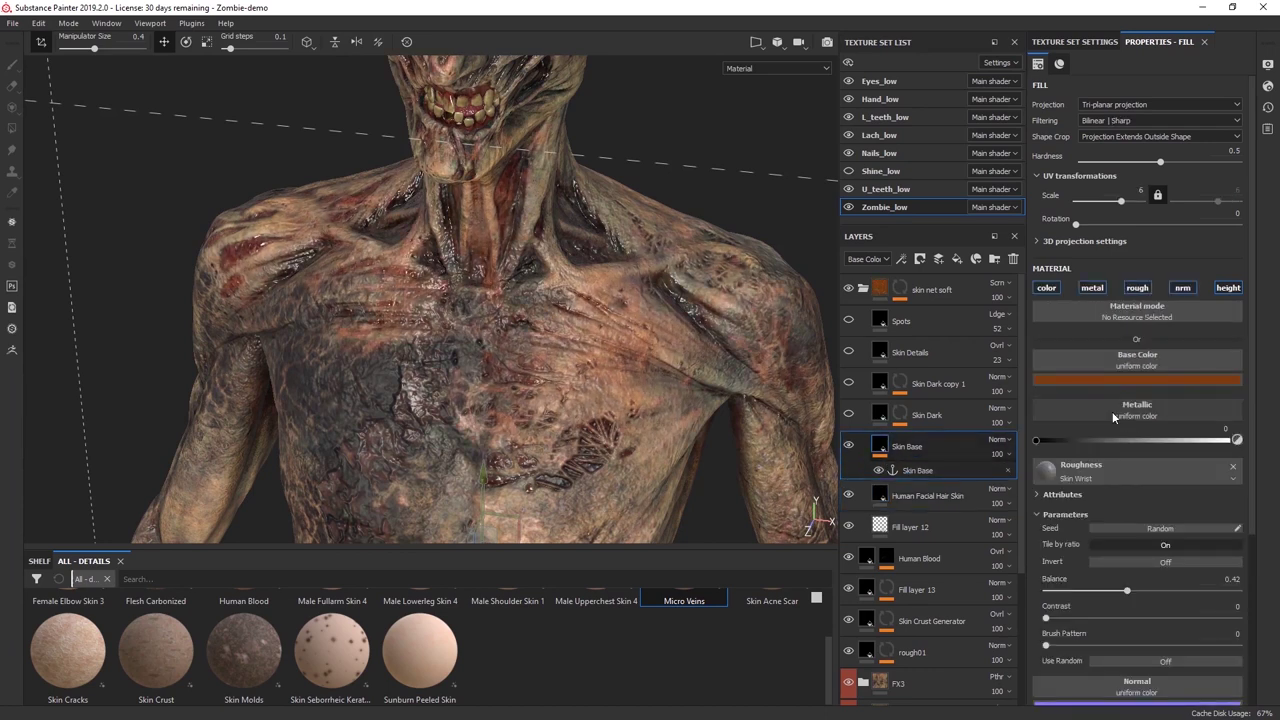
left_click(849, 415)
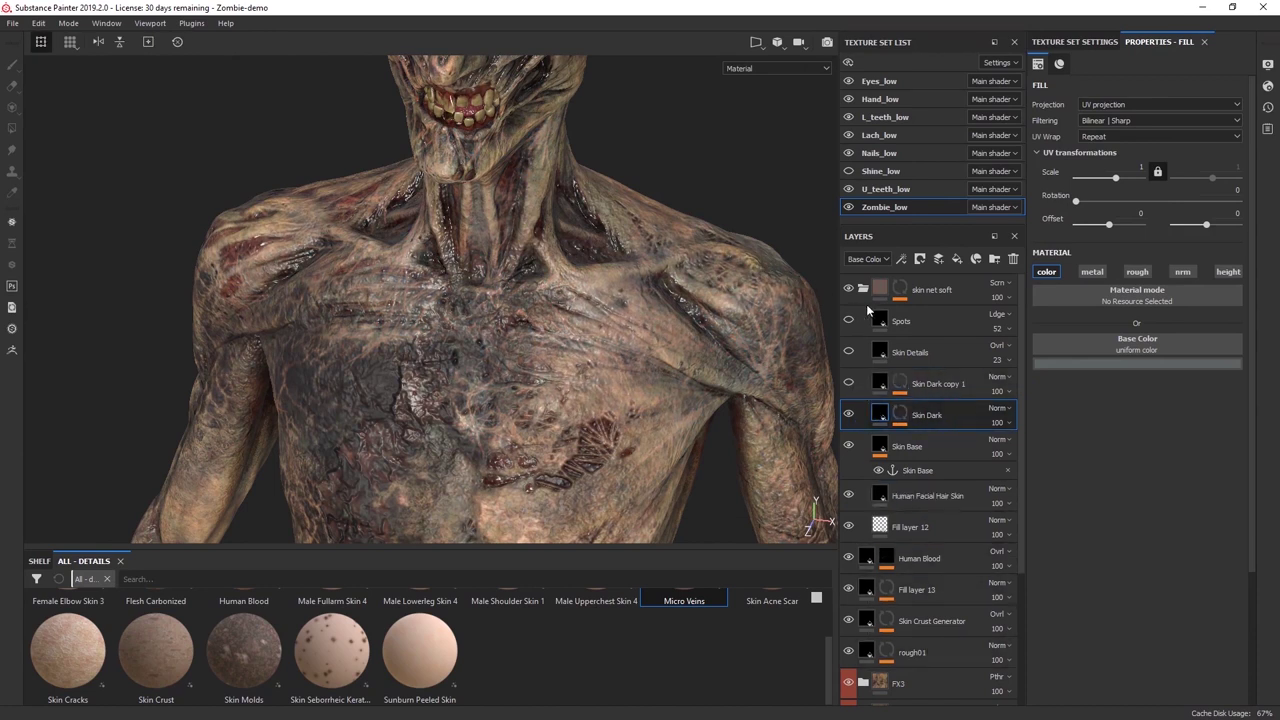
left_click(849, 384)
left_click(860, 375)
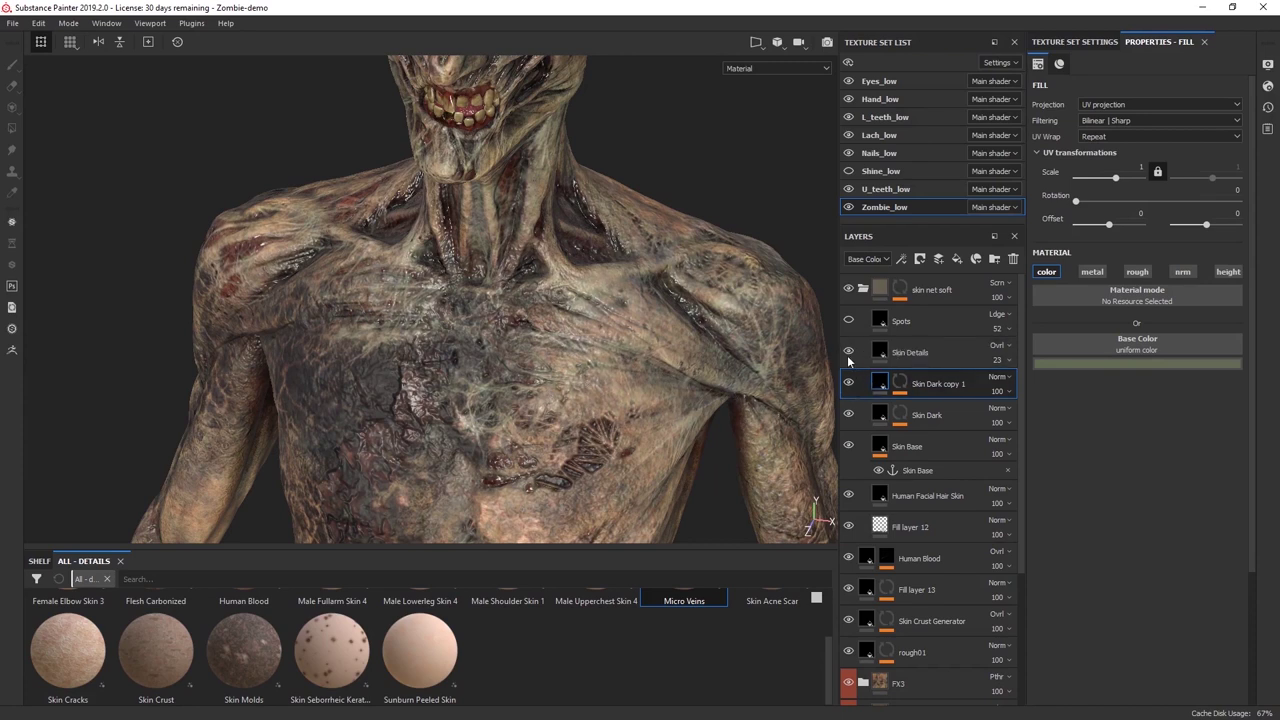
left_click(913, 344)
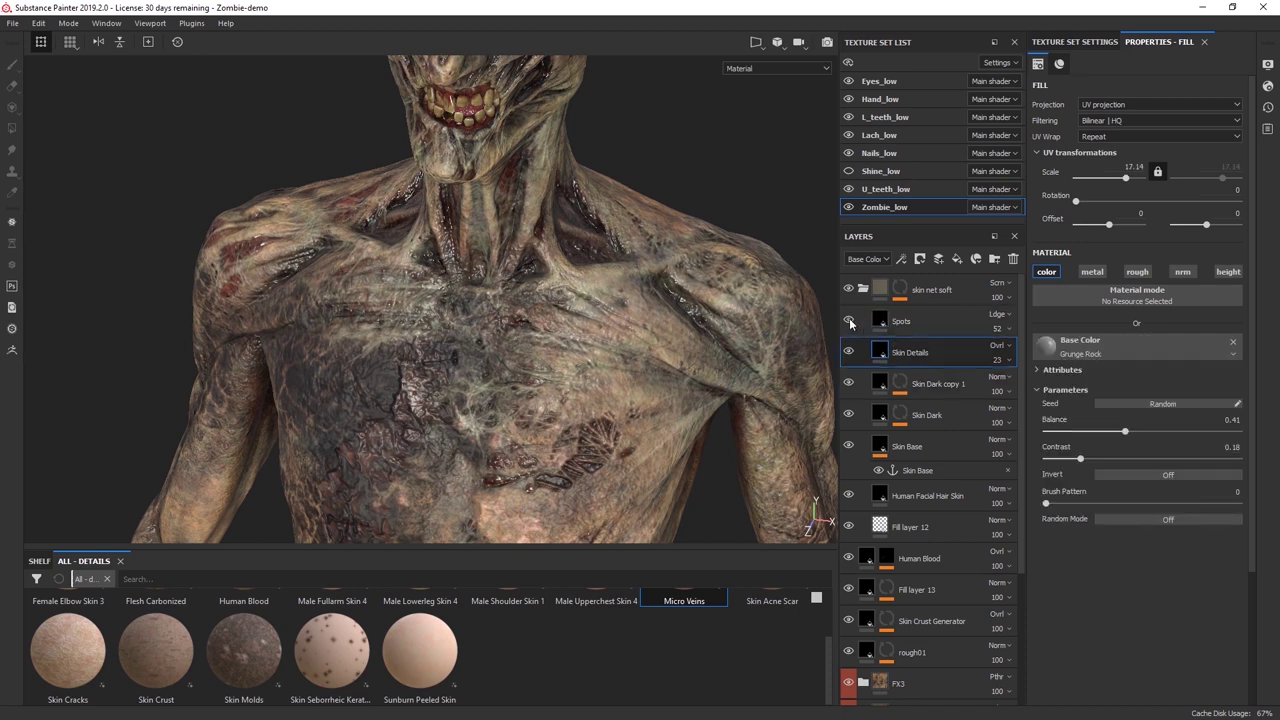
left_click(949, 321)
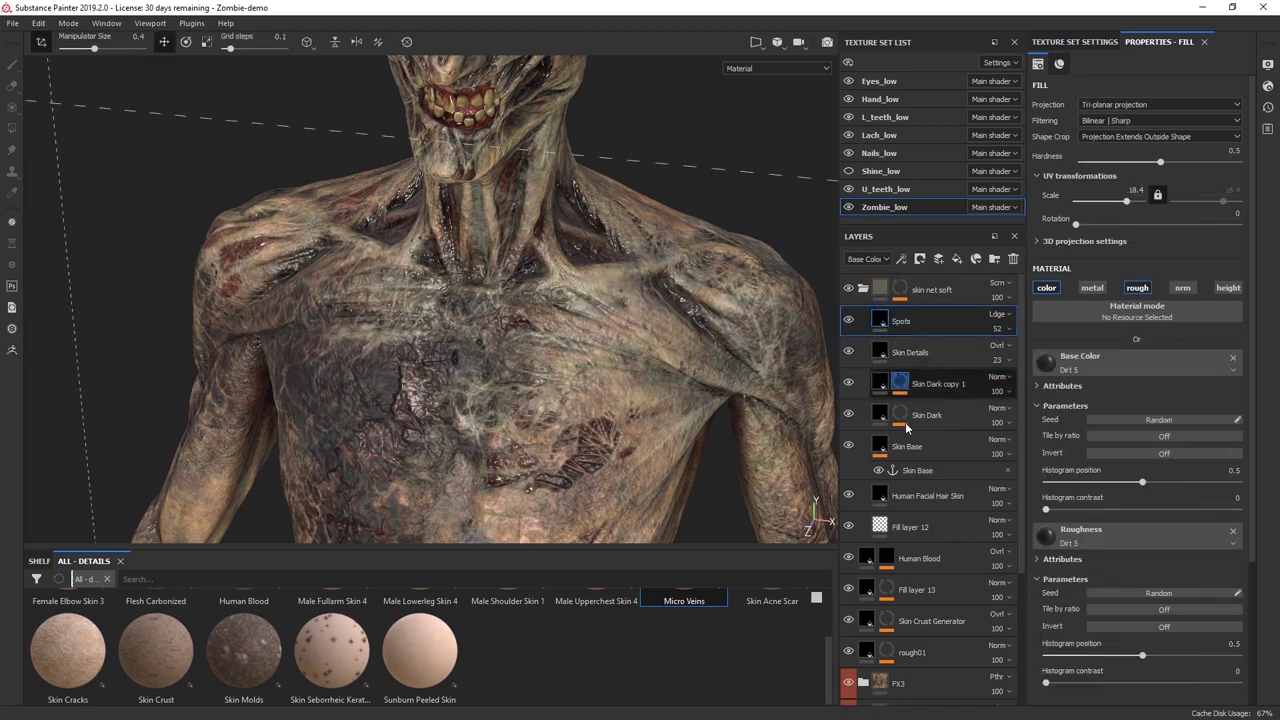
Add a fill with grayscale 1 to the skin net soft folder's mask and examine the net skin across the upper body.
left_click(900, 288)
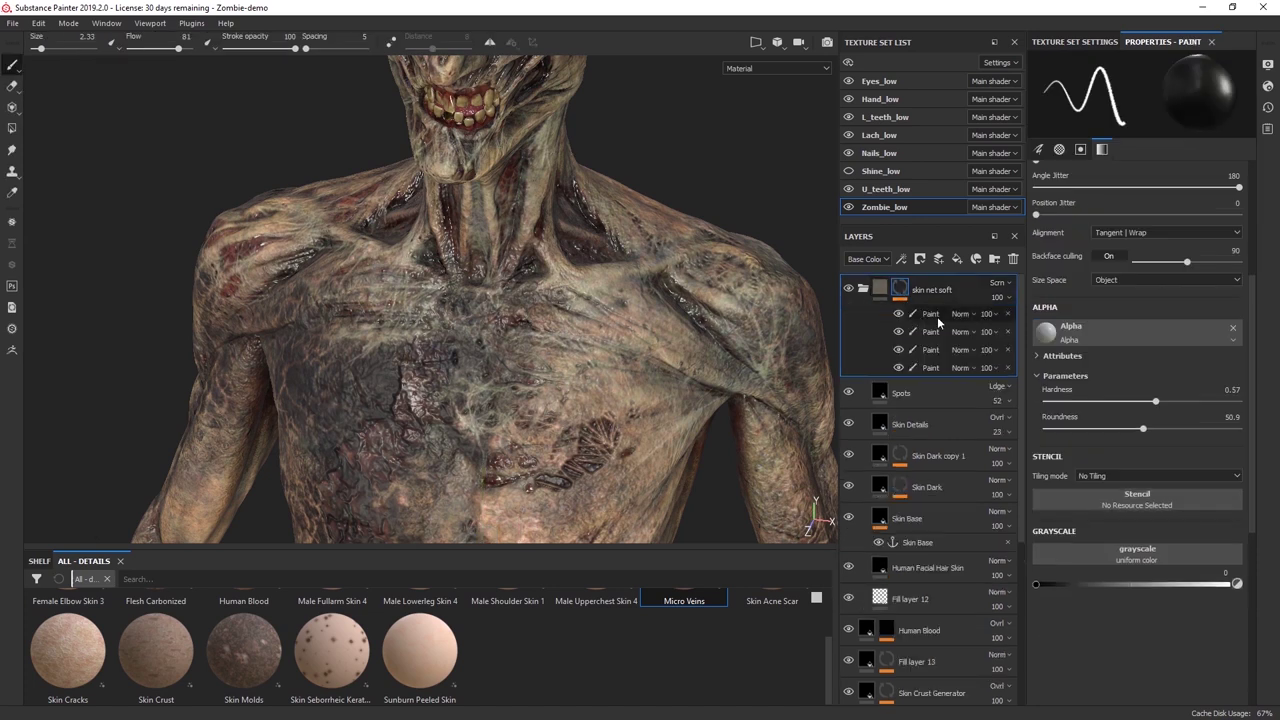
left_click(920, 260)
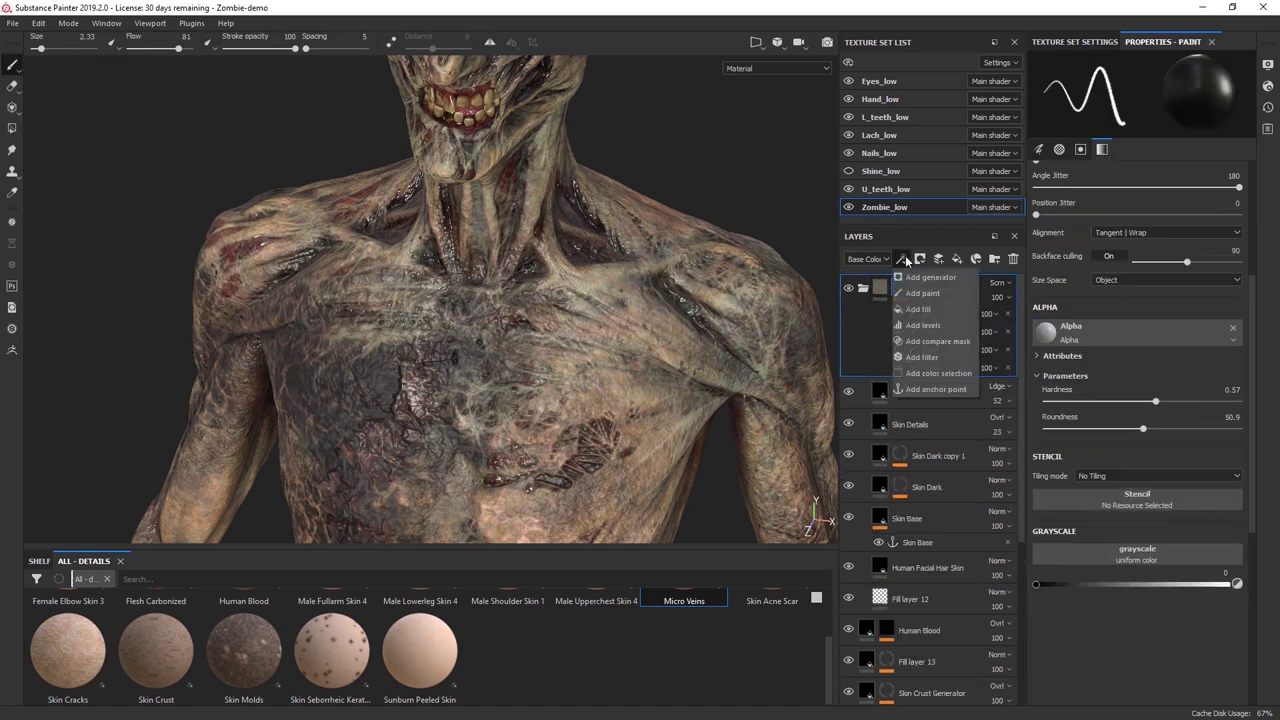
left_click(926, 313)
left_click_drag(1184, 306, 1229, 306)
scroll(663, 366, "down", 4)
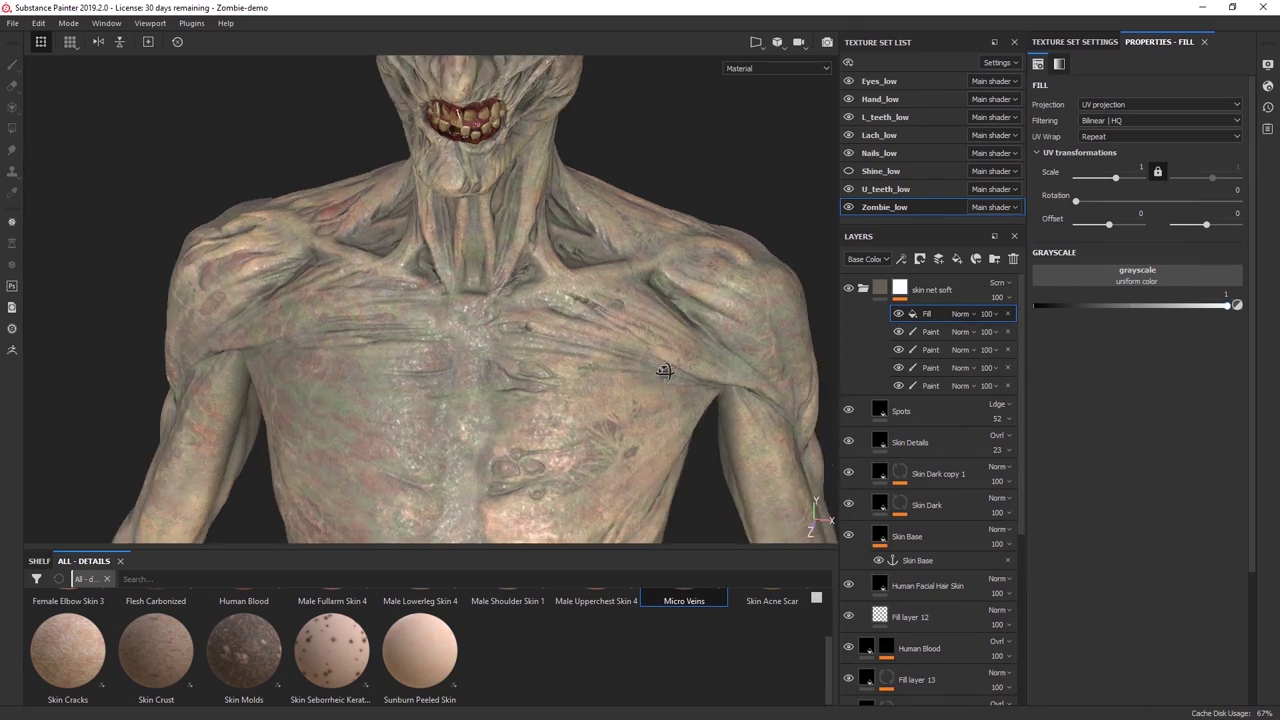
right_click_drag(666, 372, 594, 223, "alt")
left_click_drag(594, 223, 562, 202, "alt")
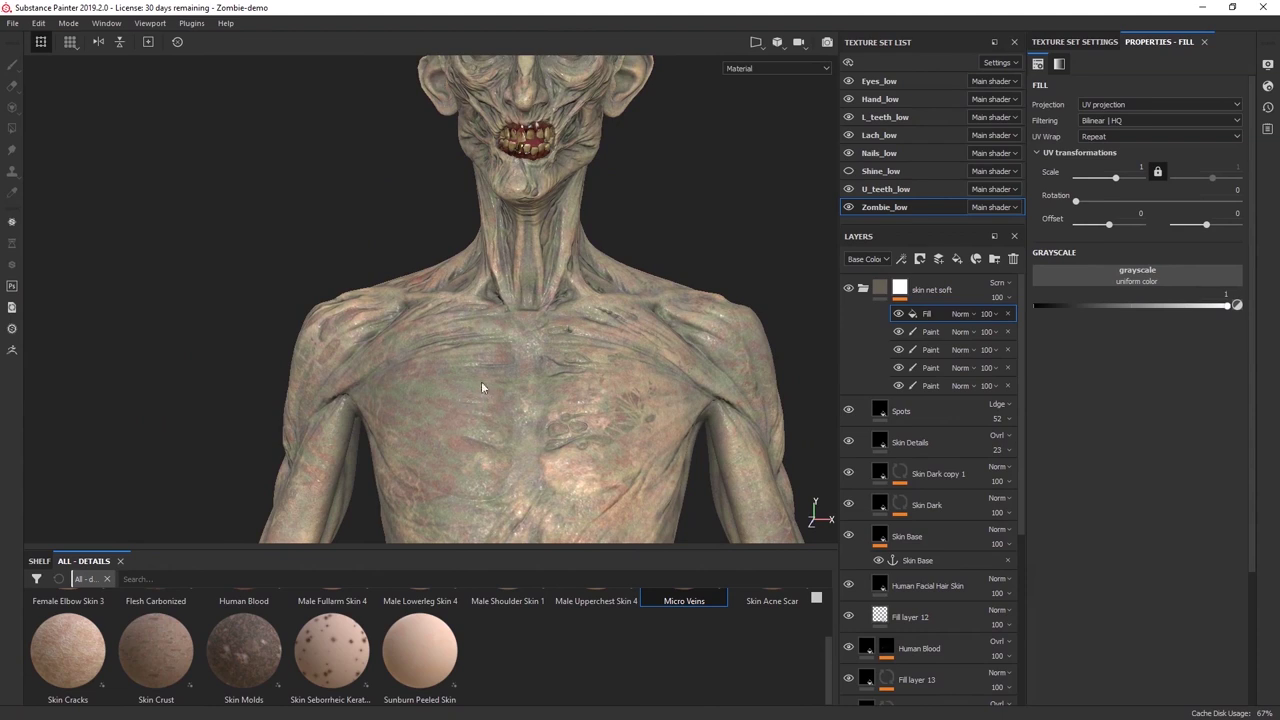
left_click_drag(443, 424, 678, 268, "alt")
middle_click_drag(582, 413, 631, 428, "alt")
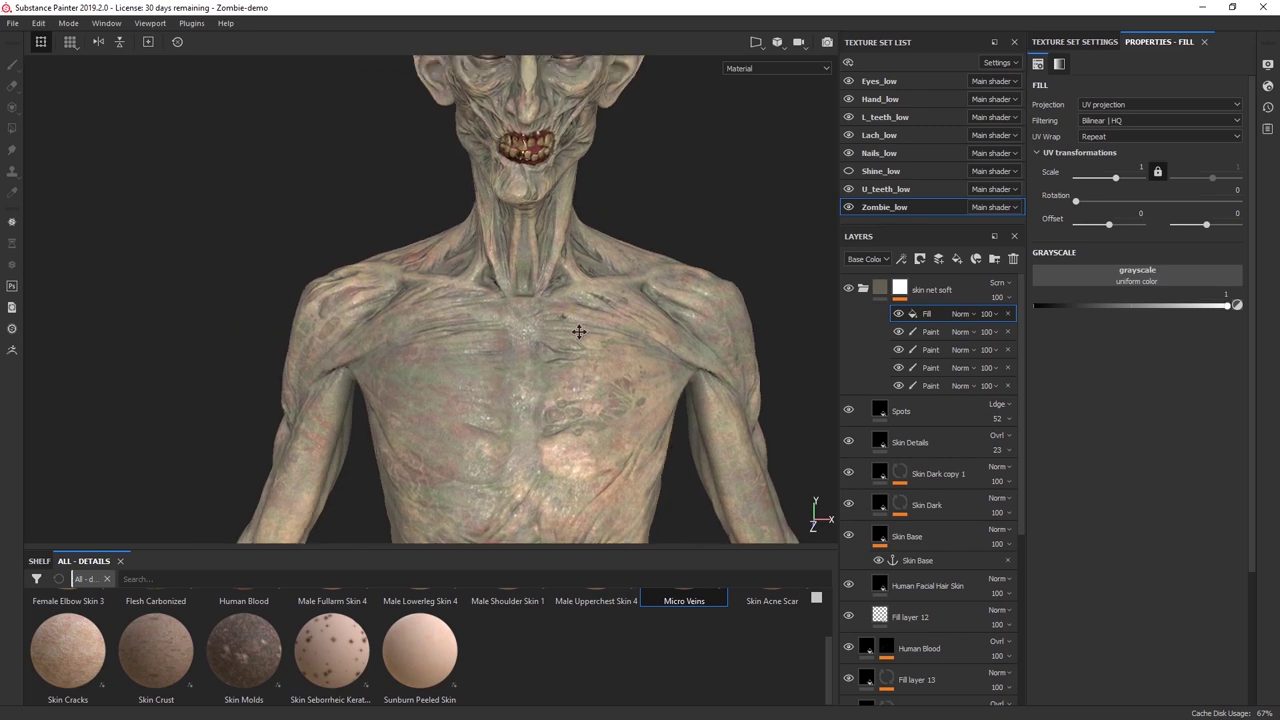
middle_click_drag(578, 332, 580, 356, "alt")
Hide the fill and the paint effects on skin net soft's mask, working down to the lowest paint effect.
left_click(898, 313)
left_click(898, 331)
left_click(898, 349)
left_click(898, 367)
left_click(899, 385)
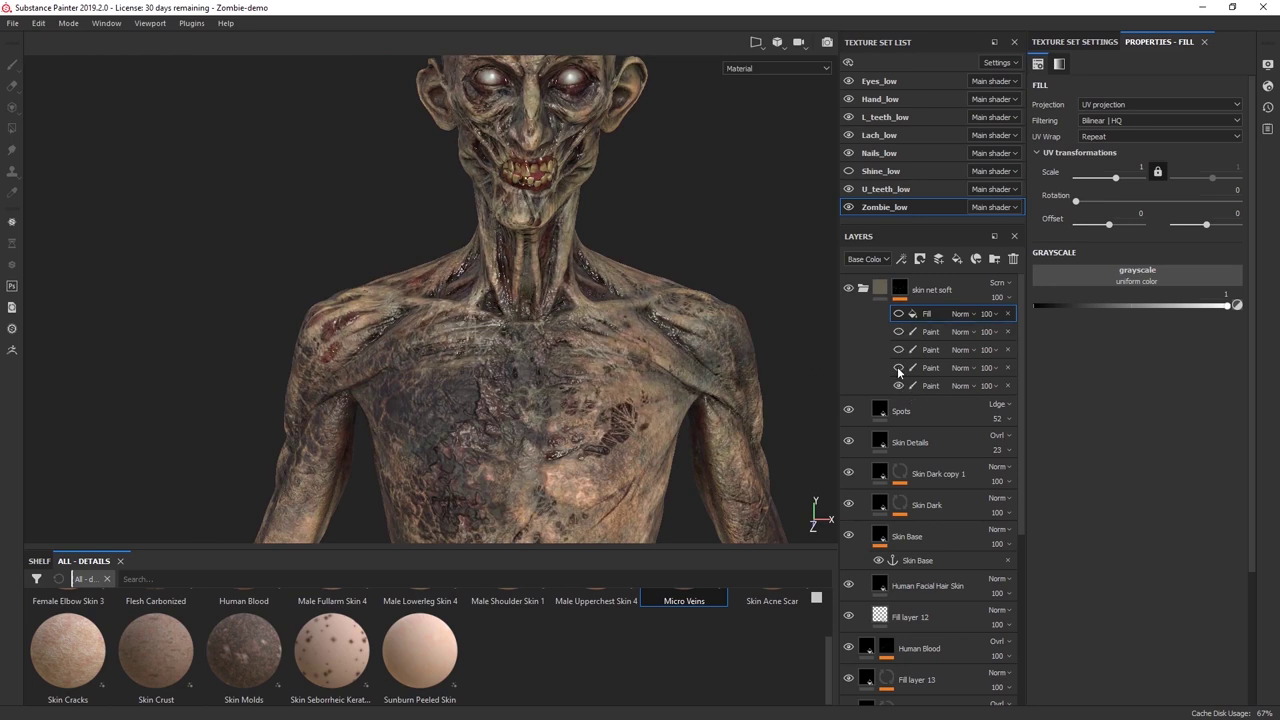
Show the mask's paint effects again from the lowest to the highest, and delete the fill effect above them.
left_click(898, 367)
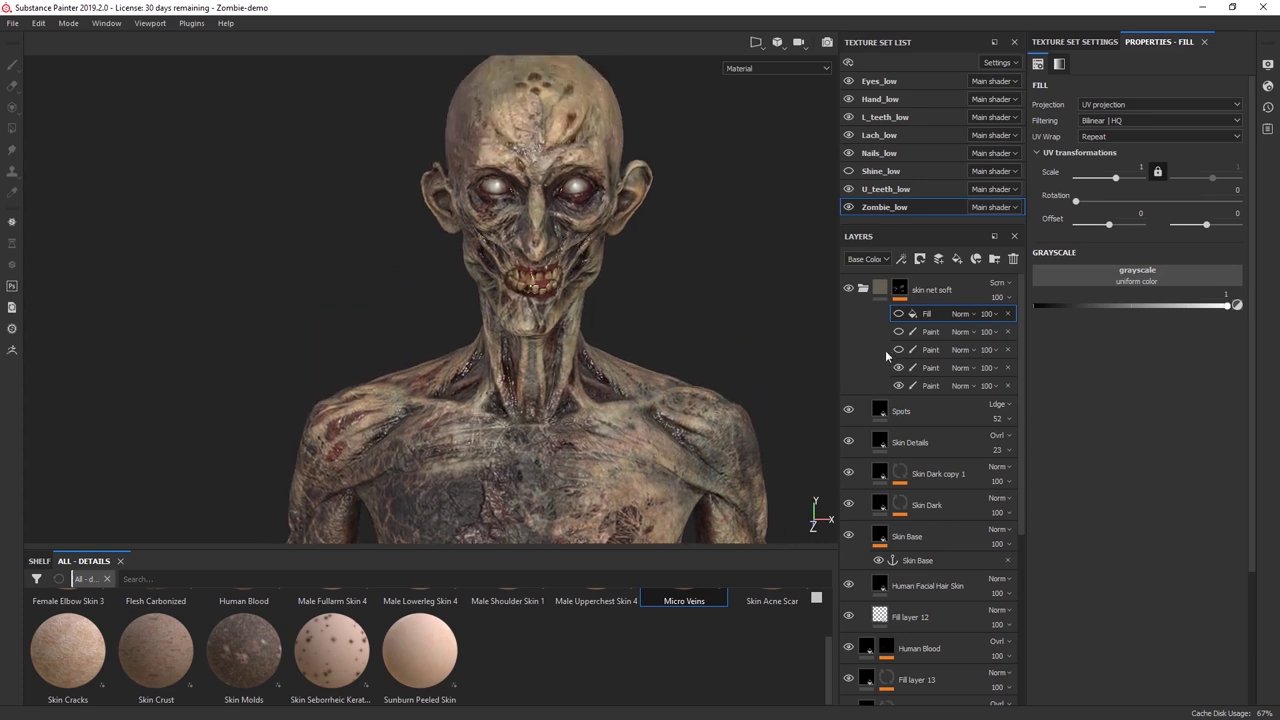
left_click(898, 349)
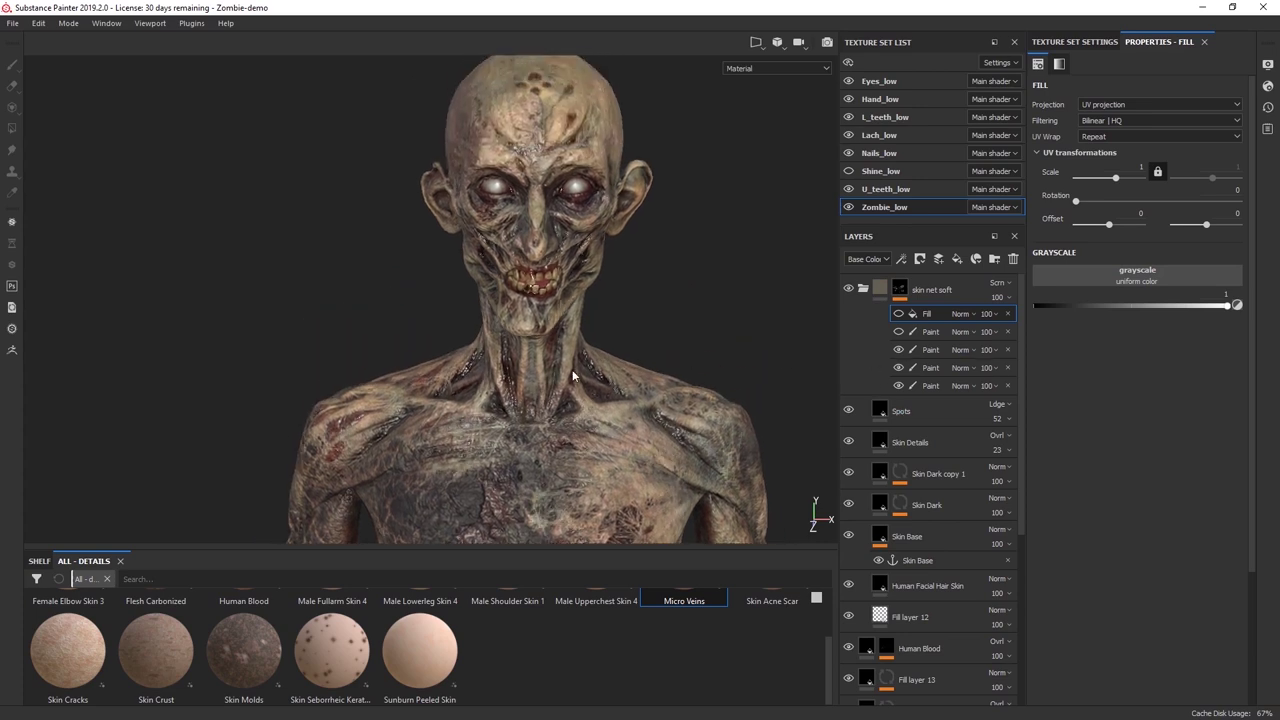
left_click(899, 331)
left_click(1007, 313)
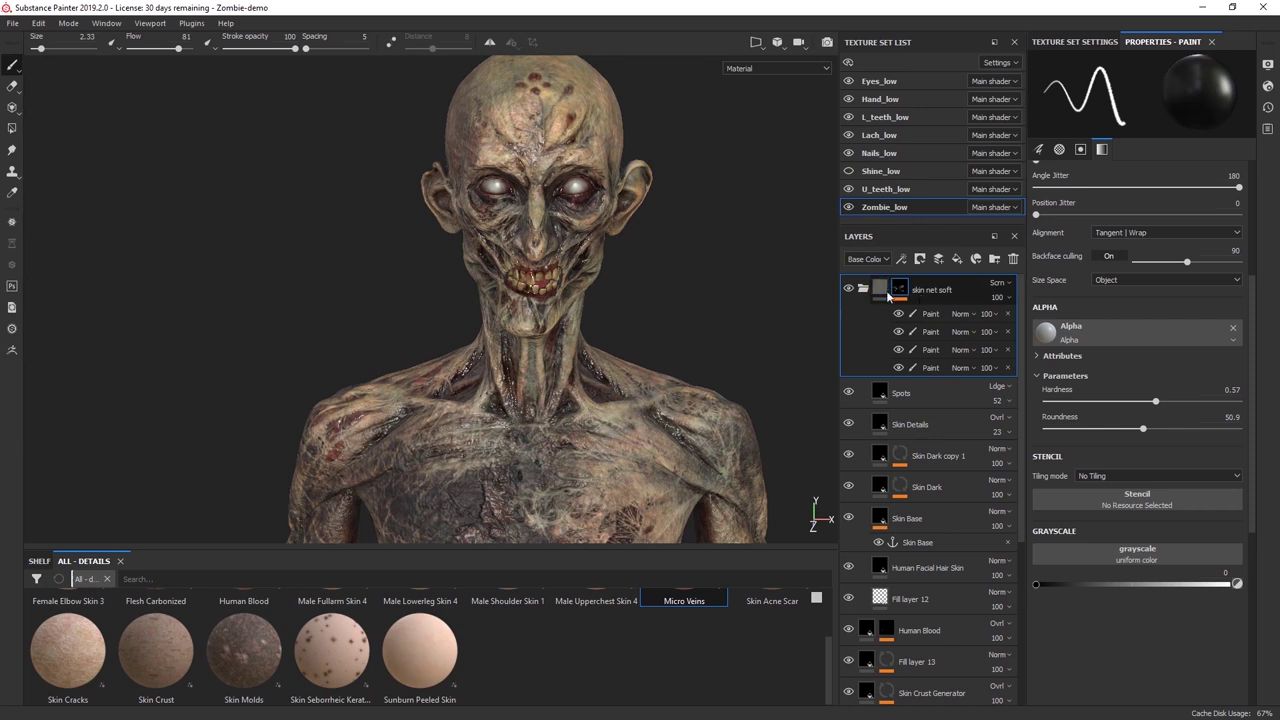
Examine the head and torso with the skin net soft folder shown, and collapse the folder.
left_click(882, 292)
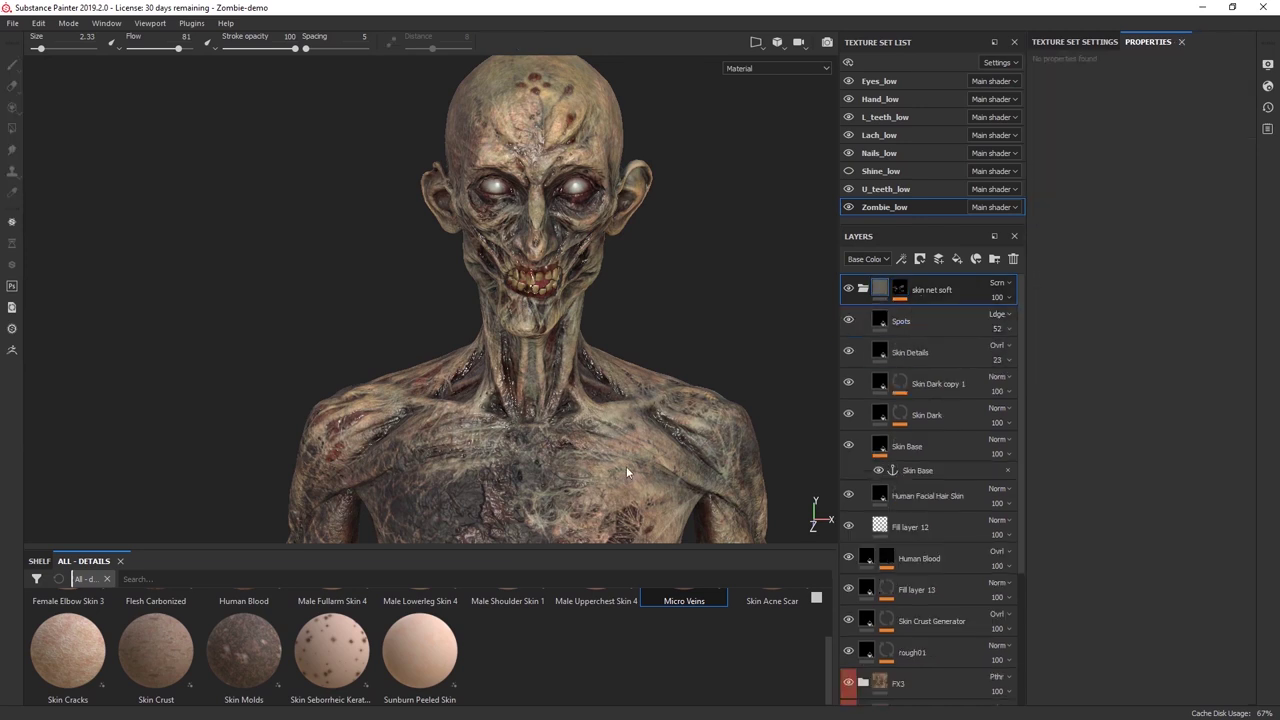
left_click_drag(627, 343, 755, 327, "alt")
left_click_drag(635, 411, 699, 376, "alt")
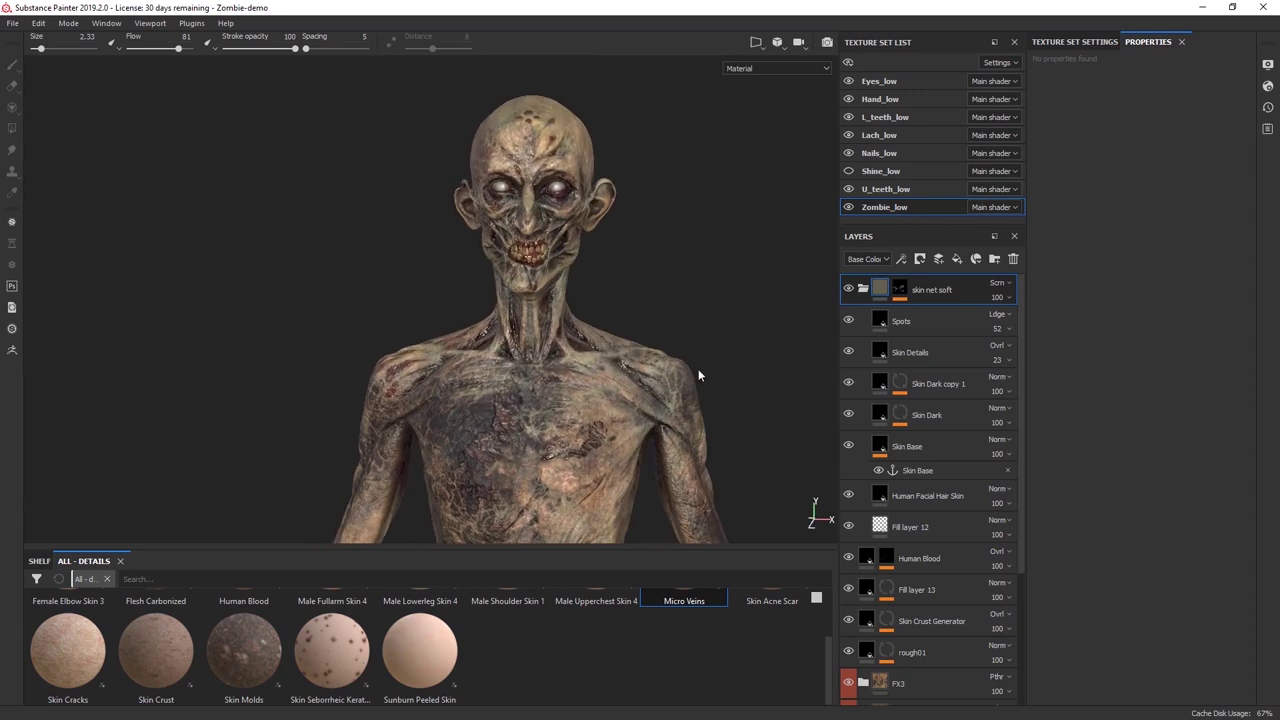
left_click(865, 288)
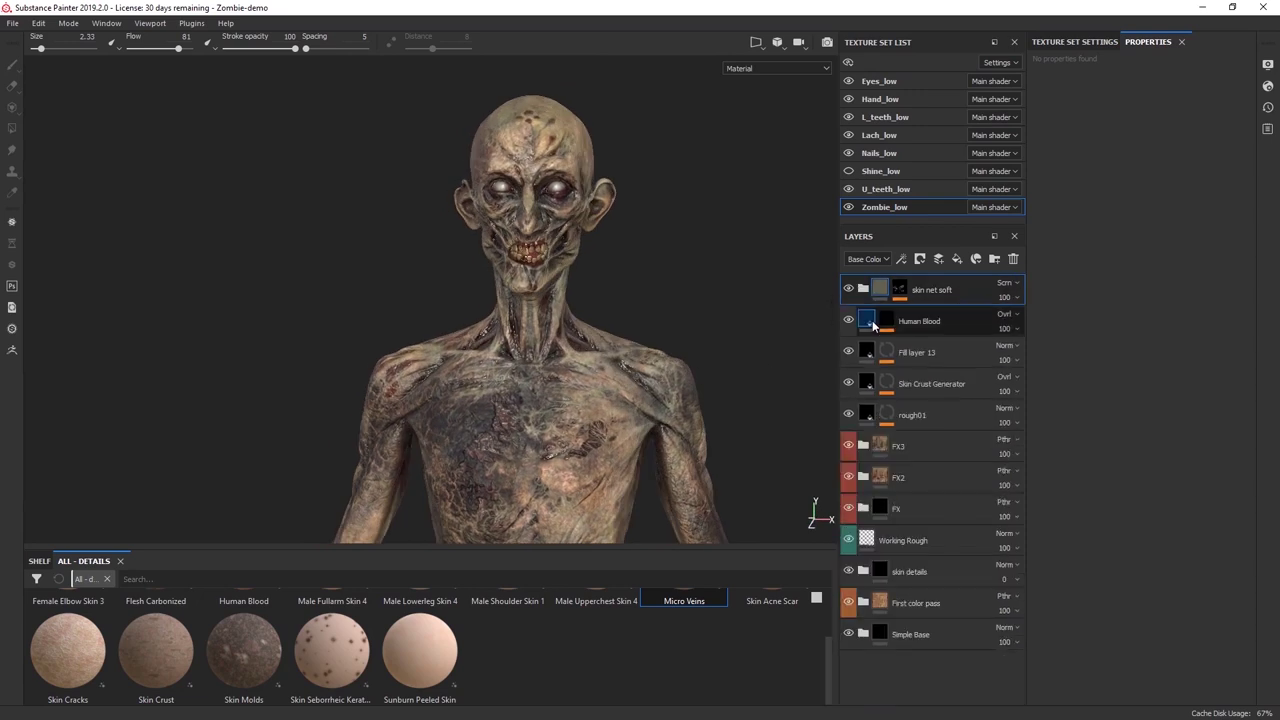
scroll(771, 353, "down", 2)
left_click_drag(771, 353, 591, 211, "alt")
middle_click_drag(574, 238, 576, 270, "alt")
left_click_drag(593, 271, 603, 276, "alt")
middle_click_drag(614, 323, 606, 263, "alt")
scroll(606, 263, "up", 1)
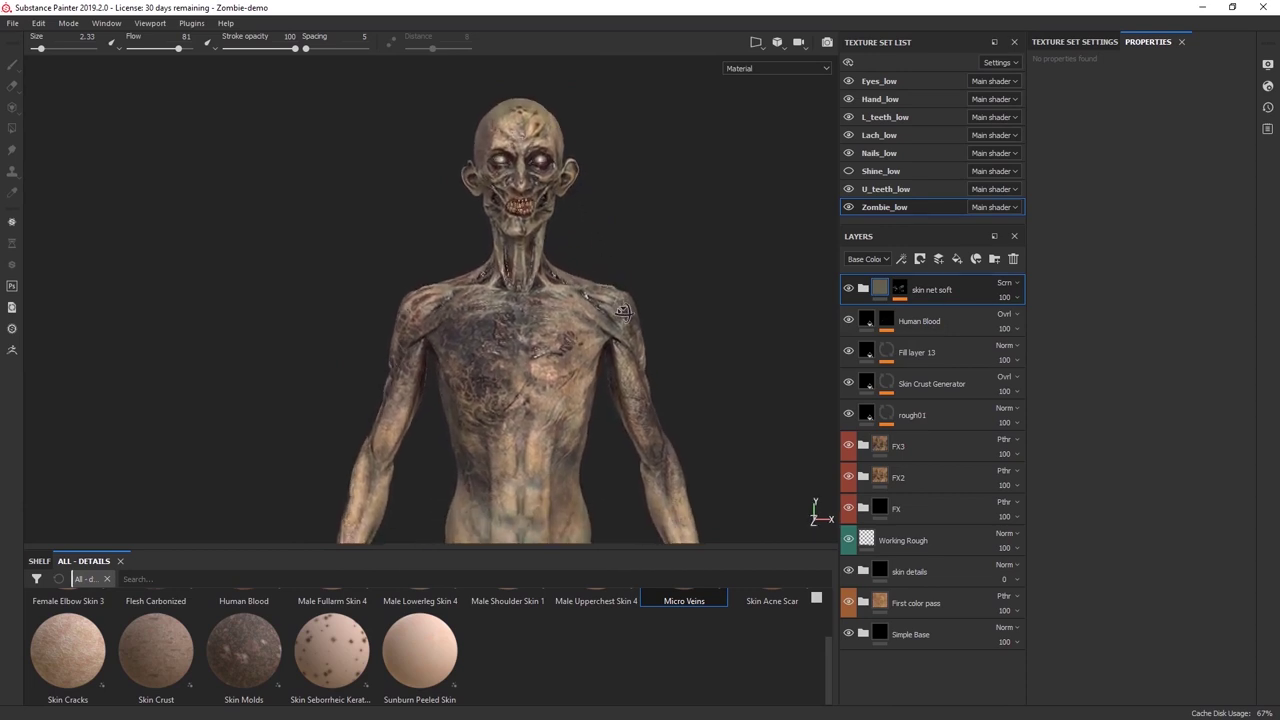
Hide every layer and folder from skin net soft down to First color pass, keeping only Simple Base shown.
left_click(848, 289)
left_click(848, 320)
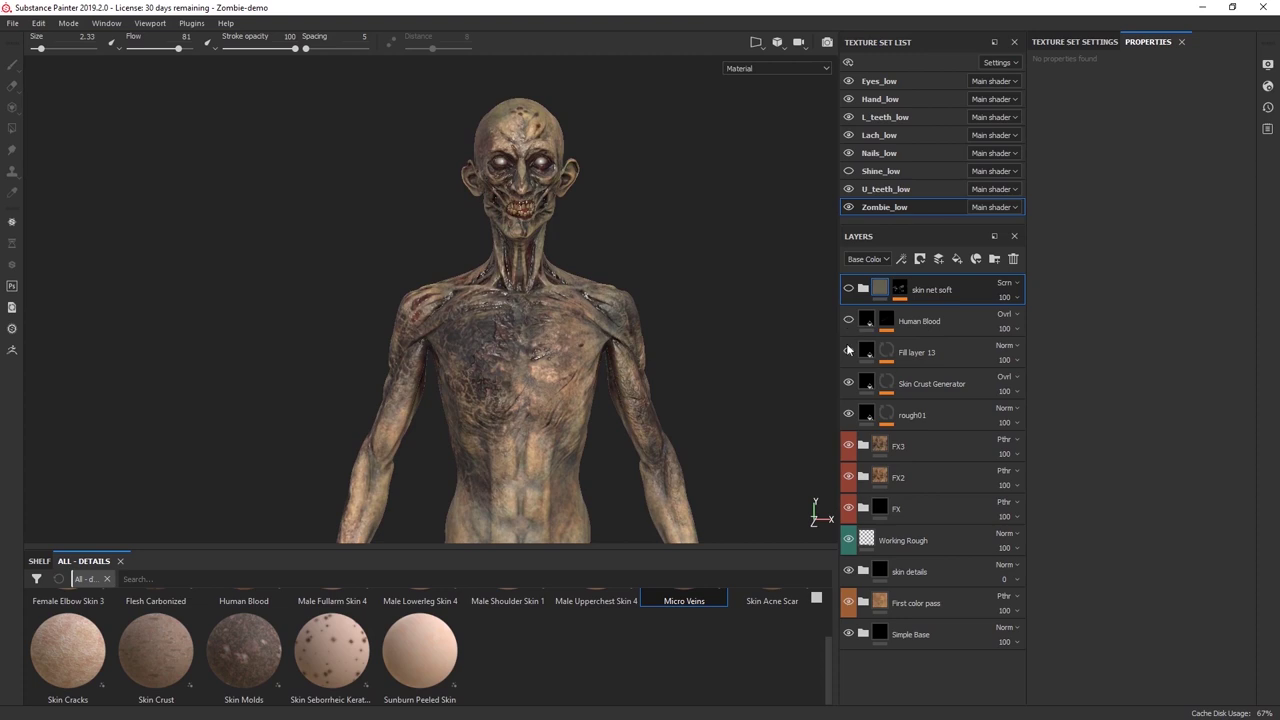
left_click(849, 351)
left_click(848, 382)
left_click(848, 414)
left_click(848, 477)
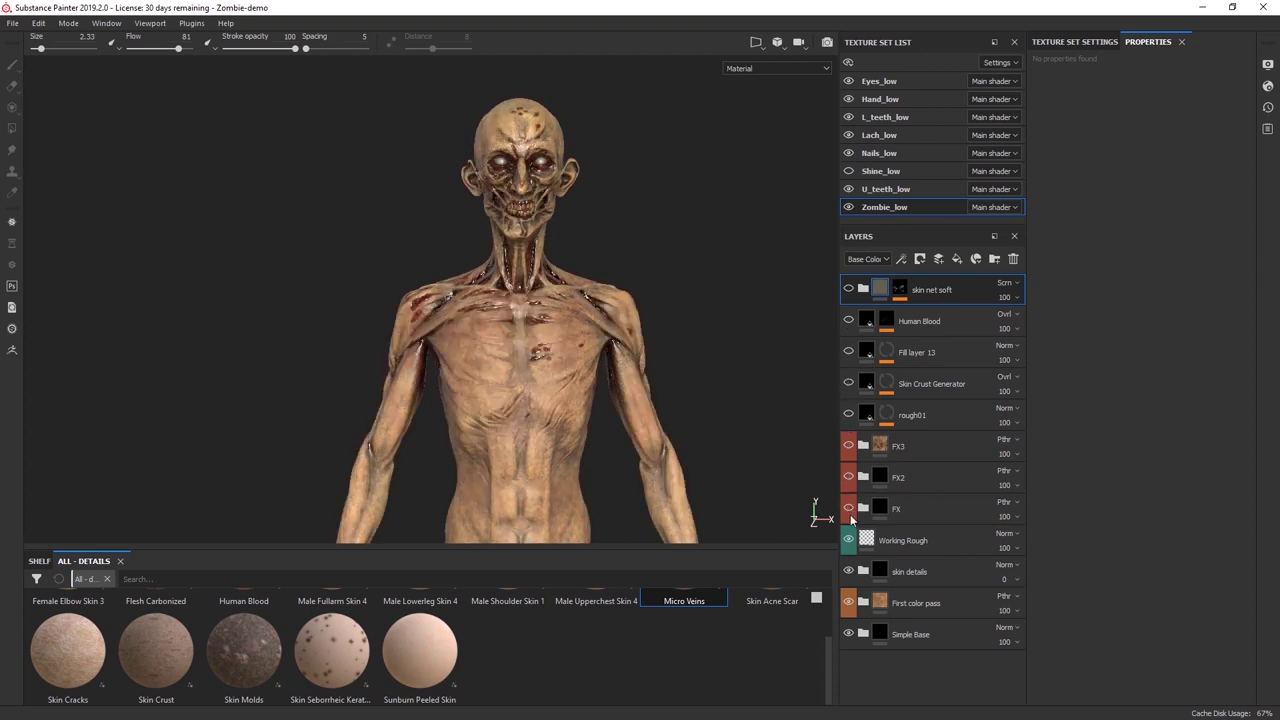
left_click(849, 510)
left_click(849, 570)
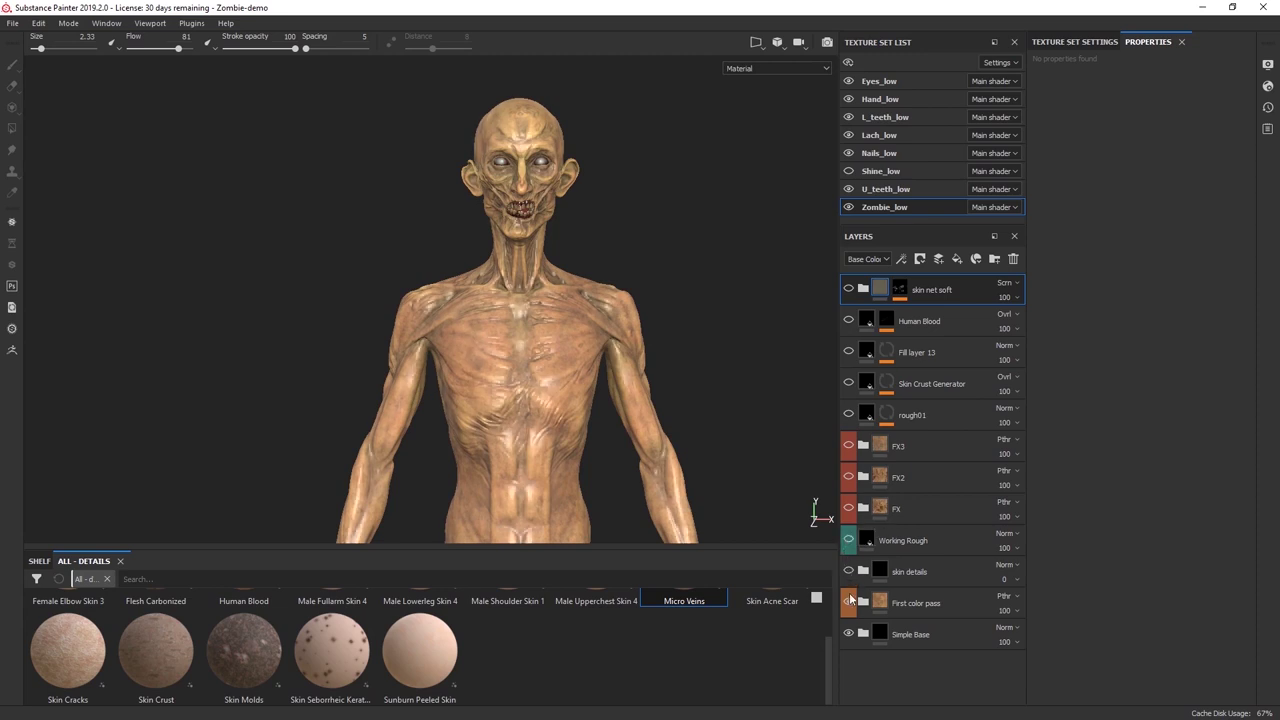
left_click(848, 603)
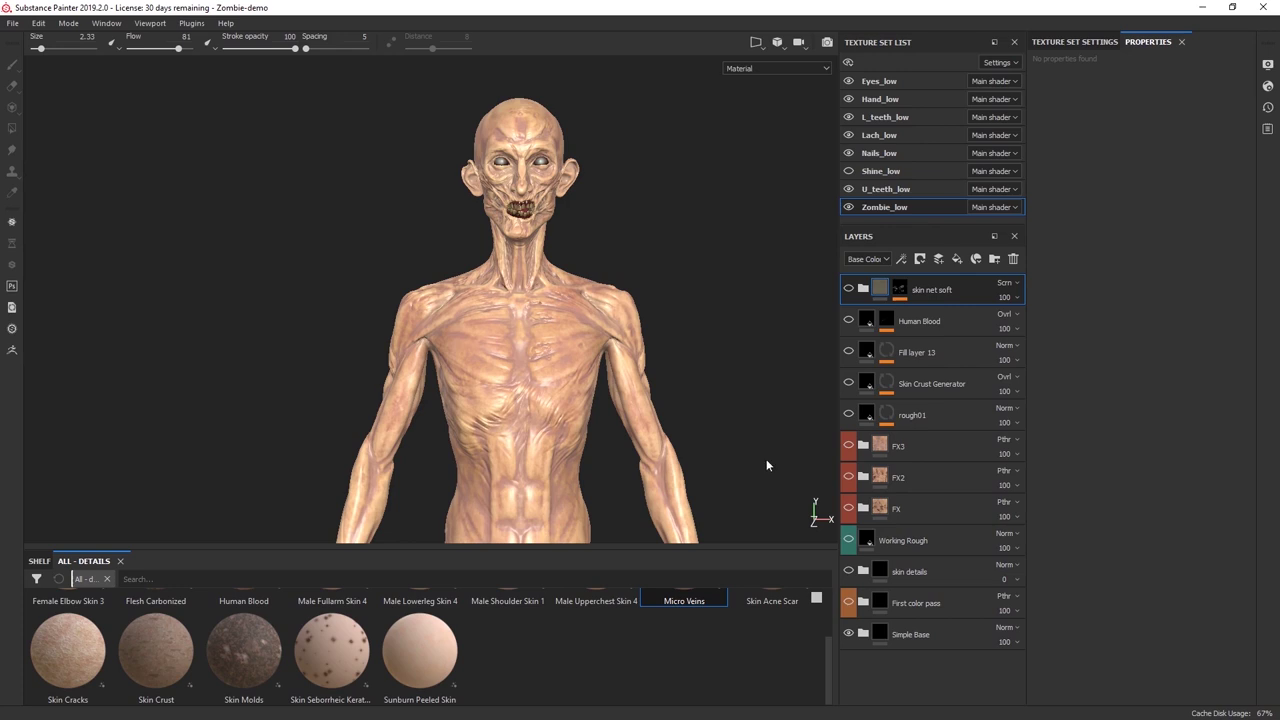
Show Working Rough, First color pass and the skin details folder again to review the early skin build-up.
left_click(848, 540)
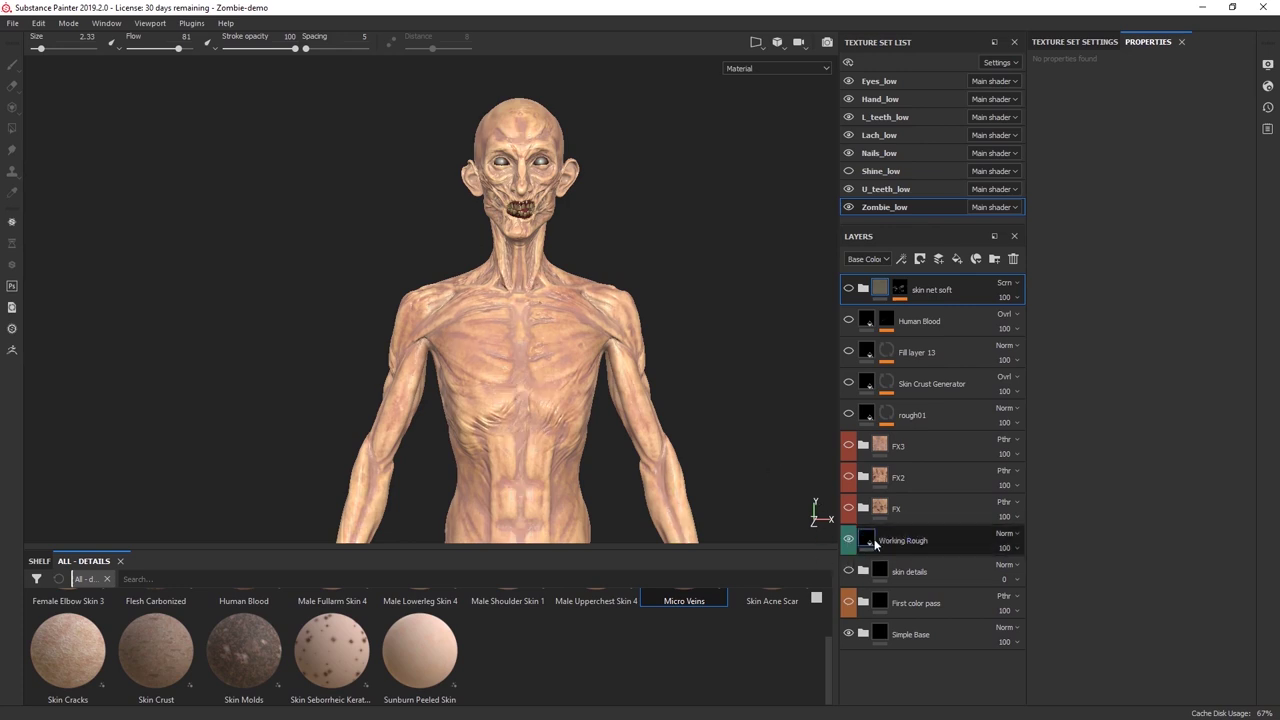
left_click(848, 603)
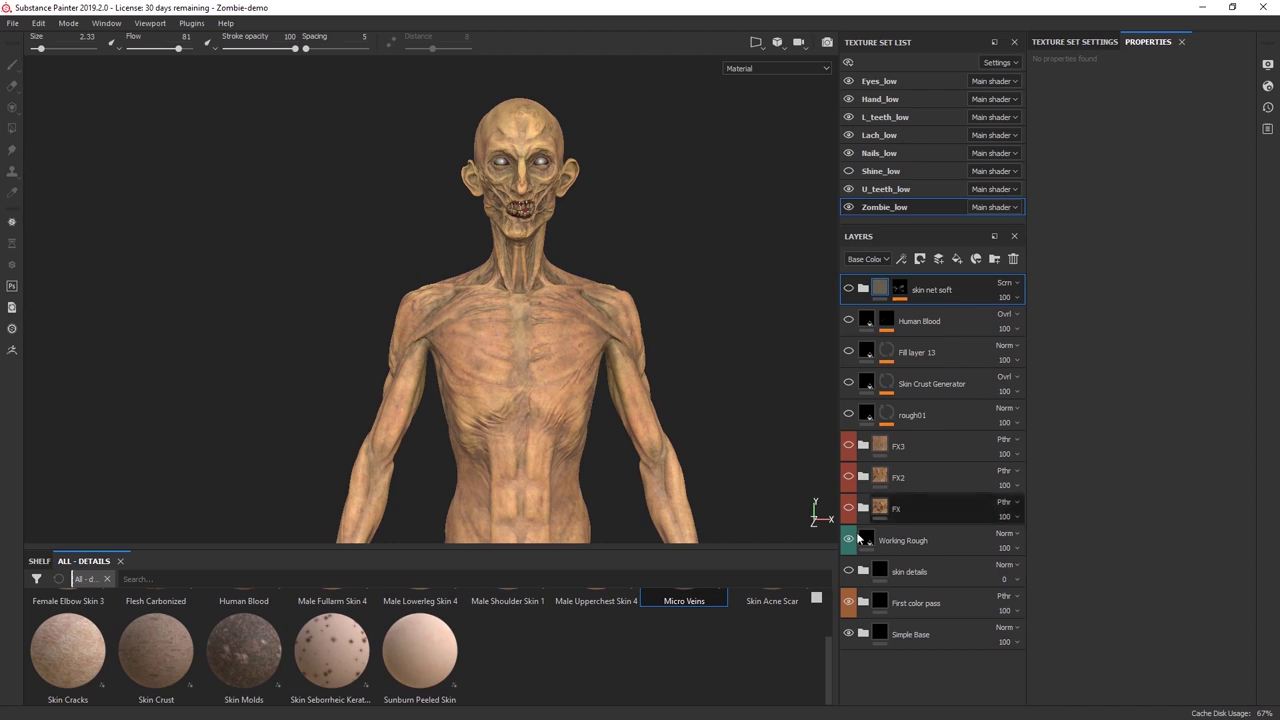
left_click(848, 572)
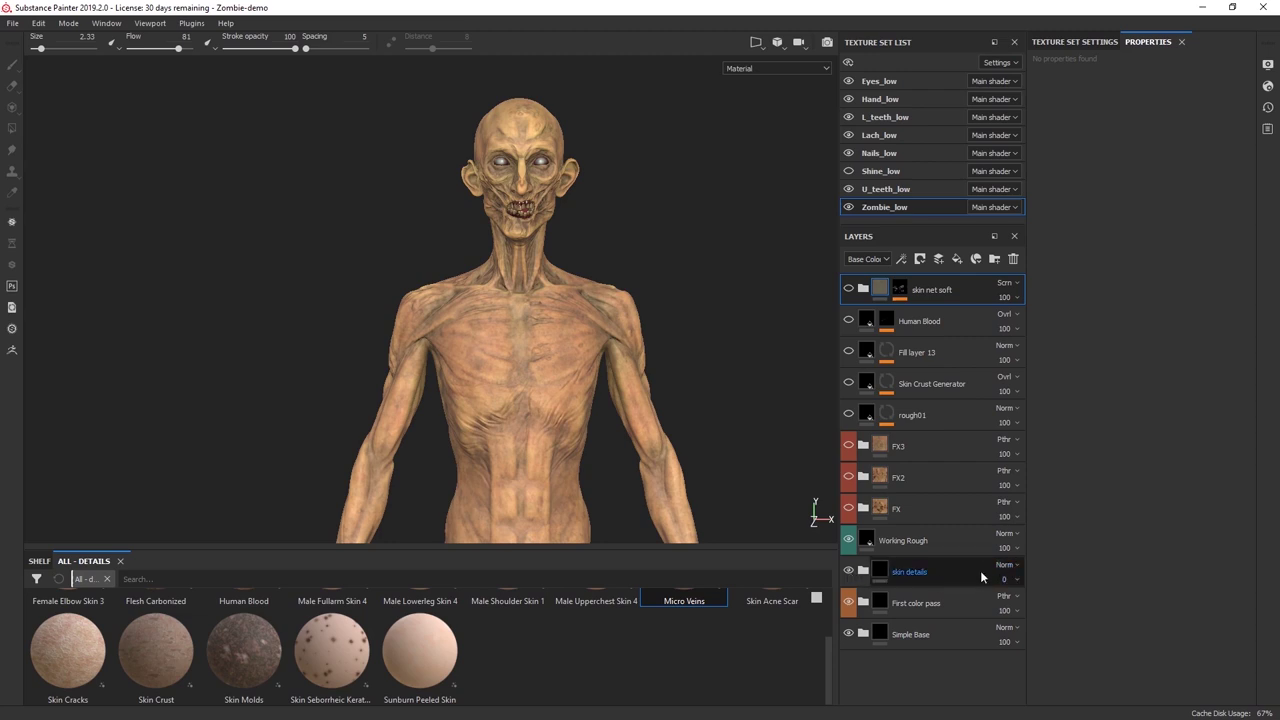
left_click_drag(1044, 602, 962, 602)
Show the FX, FX2 and FX3 folders and the rough01 layer again, checking the zombie's skin.
left_click(849, 477)
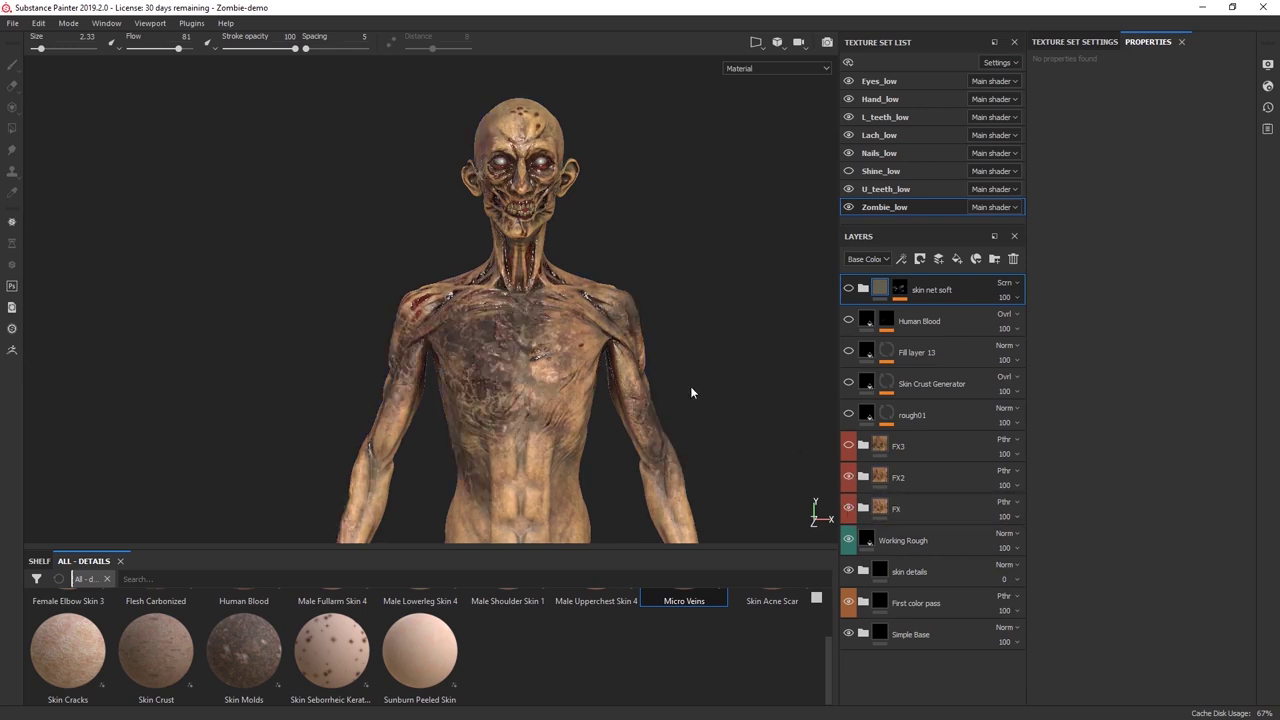
left_click(849, 447)
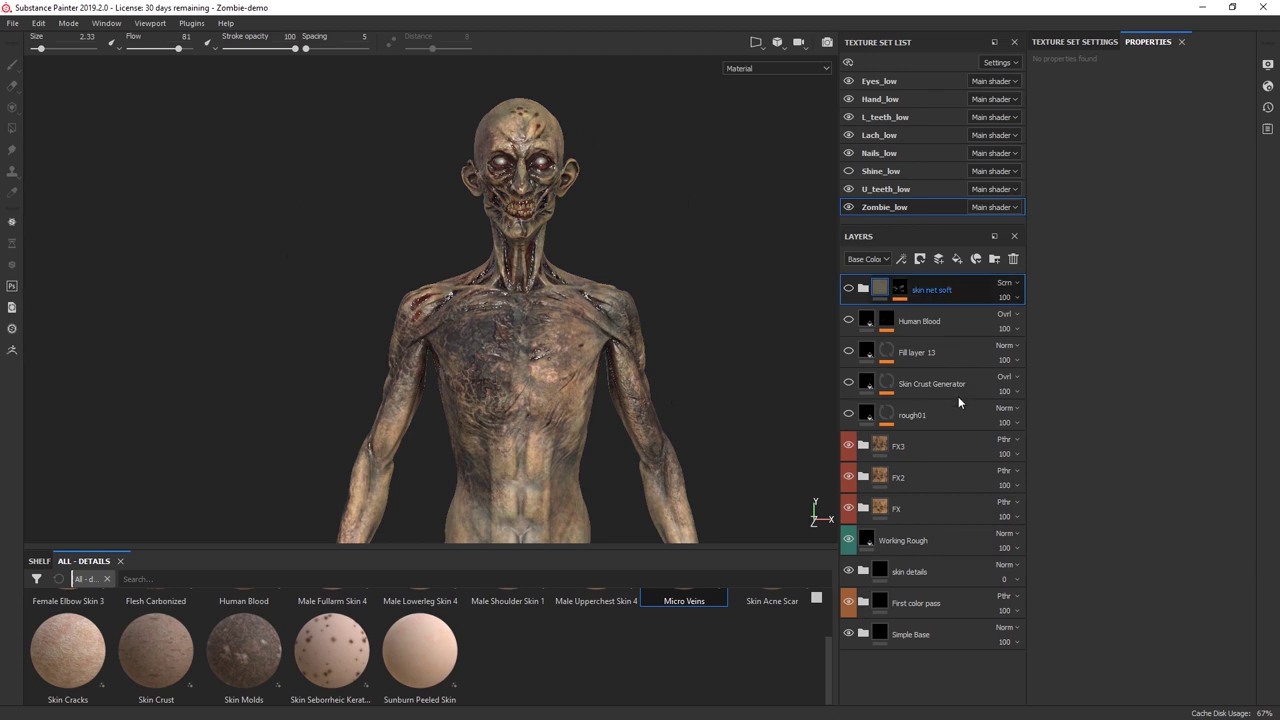
left_click(848, 414)
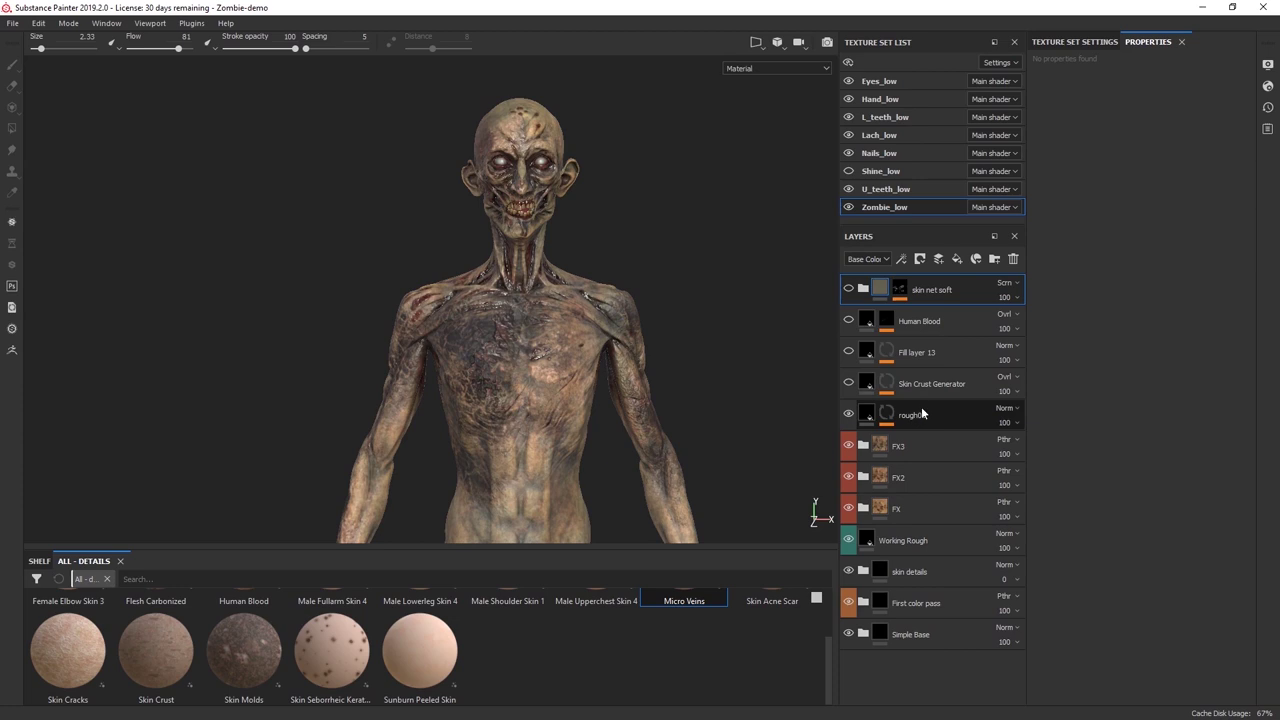
Show the Skin Crust Generator, Fill layer 13 and Human Blood layers and the skin net soft folder again.
left_click(851, 382)
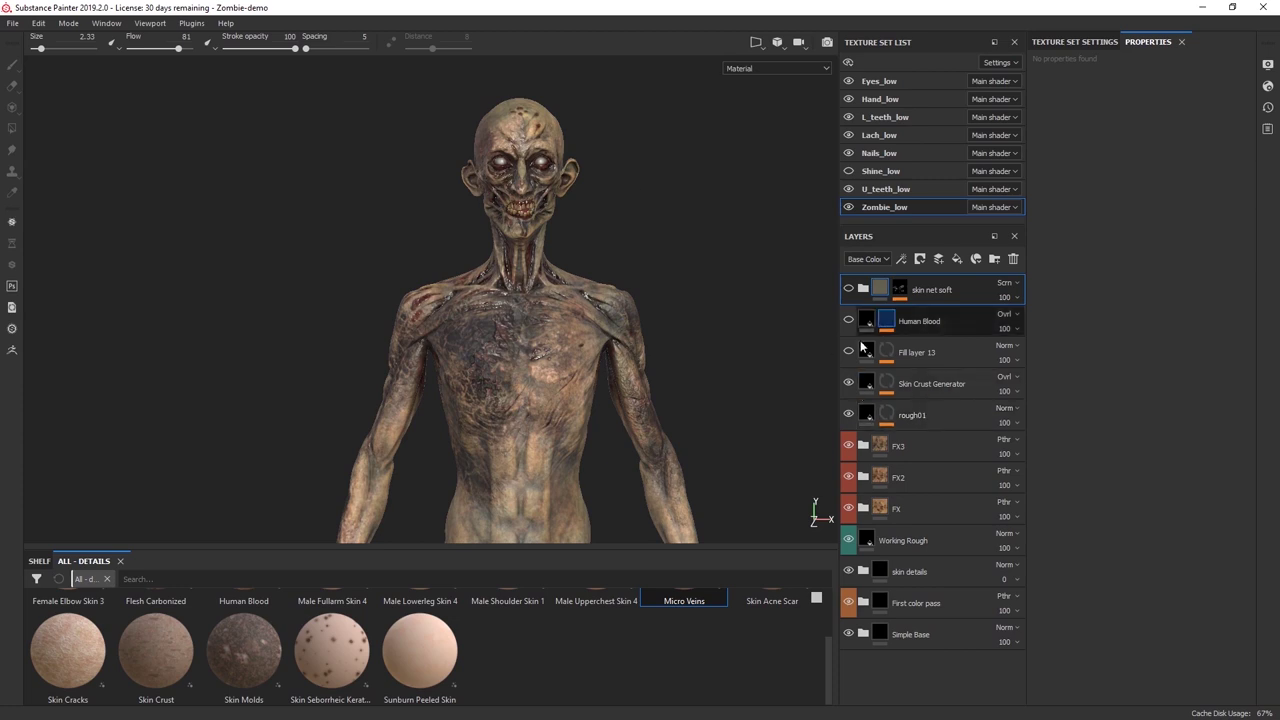
left_click(848, 352)
left_click(848, 321)
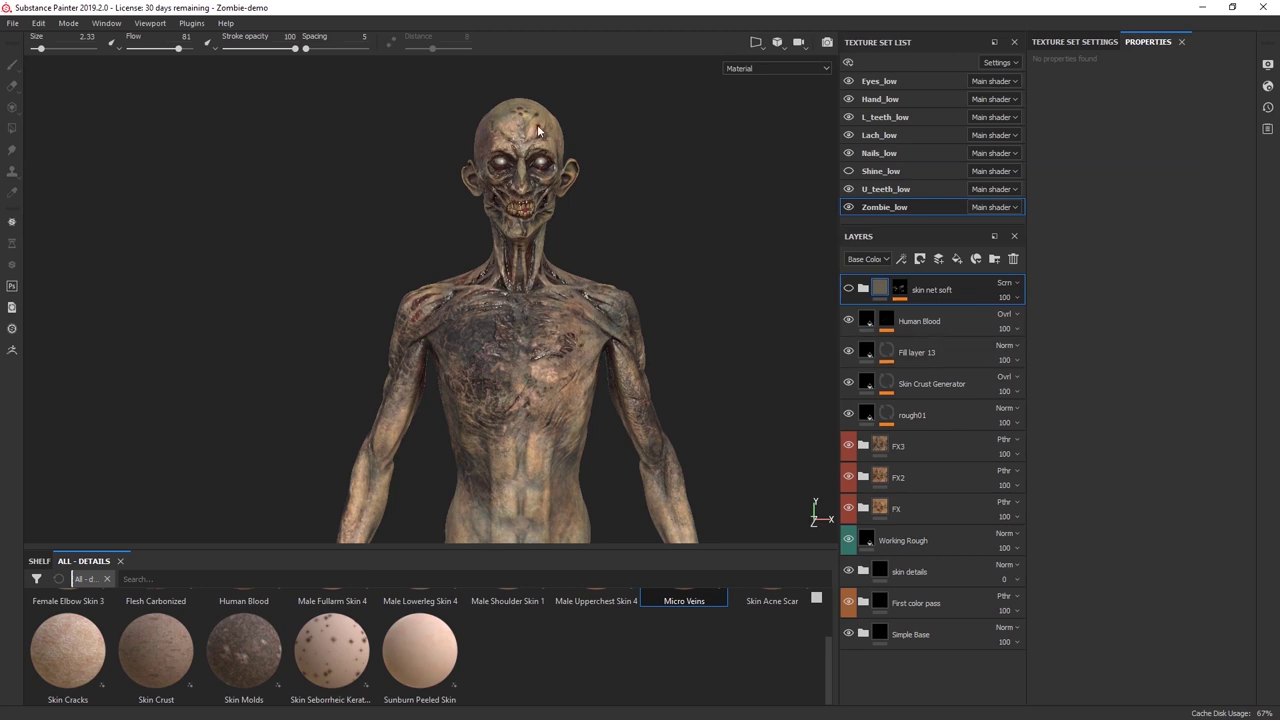
left_click(848, 289)
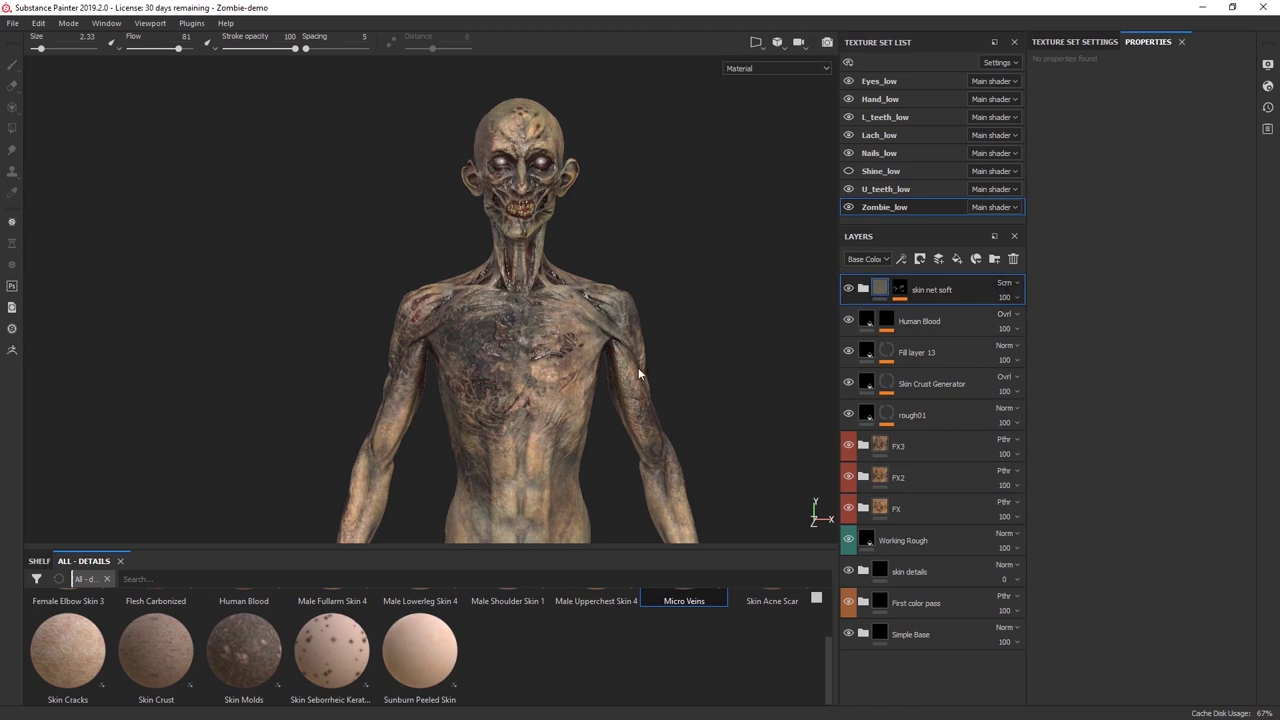
Examine the zombie's head, torso and arms from several angles with the interface panels hidden, and restore the panels.
left_click_drag(356, 297, 310, 293, "alt")
left_click_drag(669, 330, 724, 271, "alt")
key("Tab")
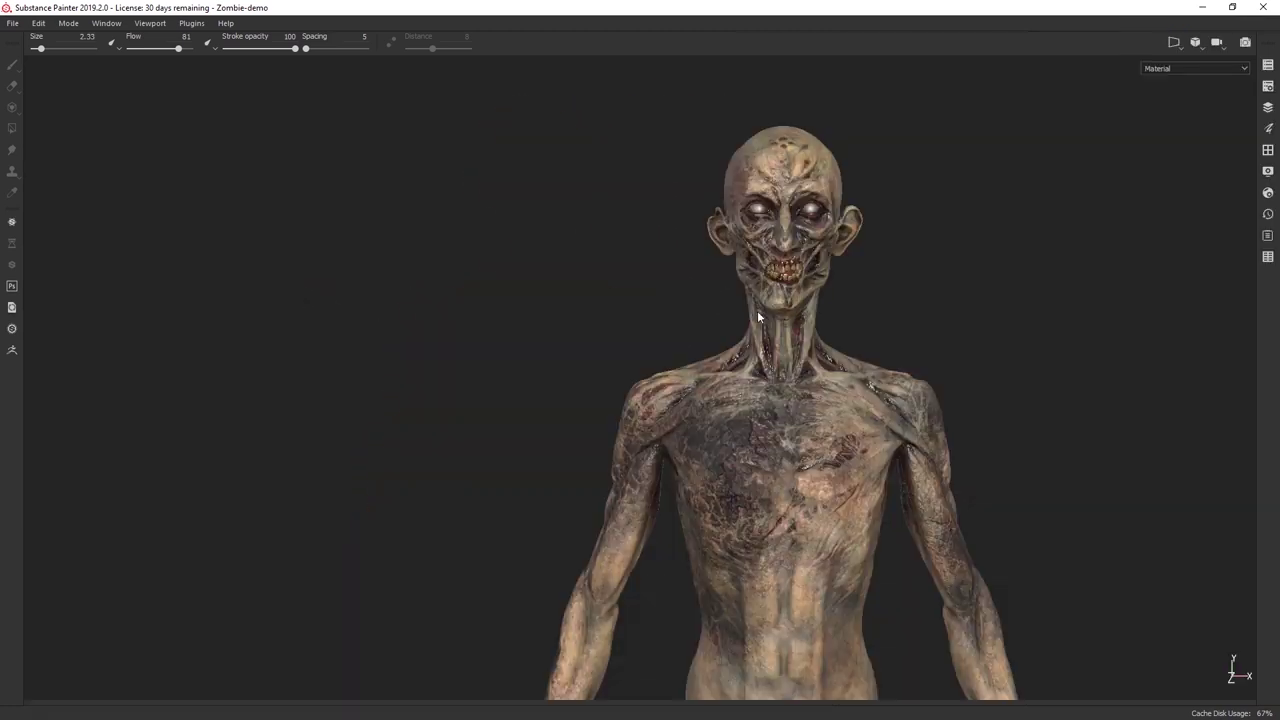
left_click_drag(914, 329, 952, 380, "alt")
scroll(894, 316, "down", 2)
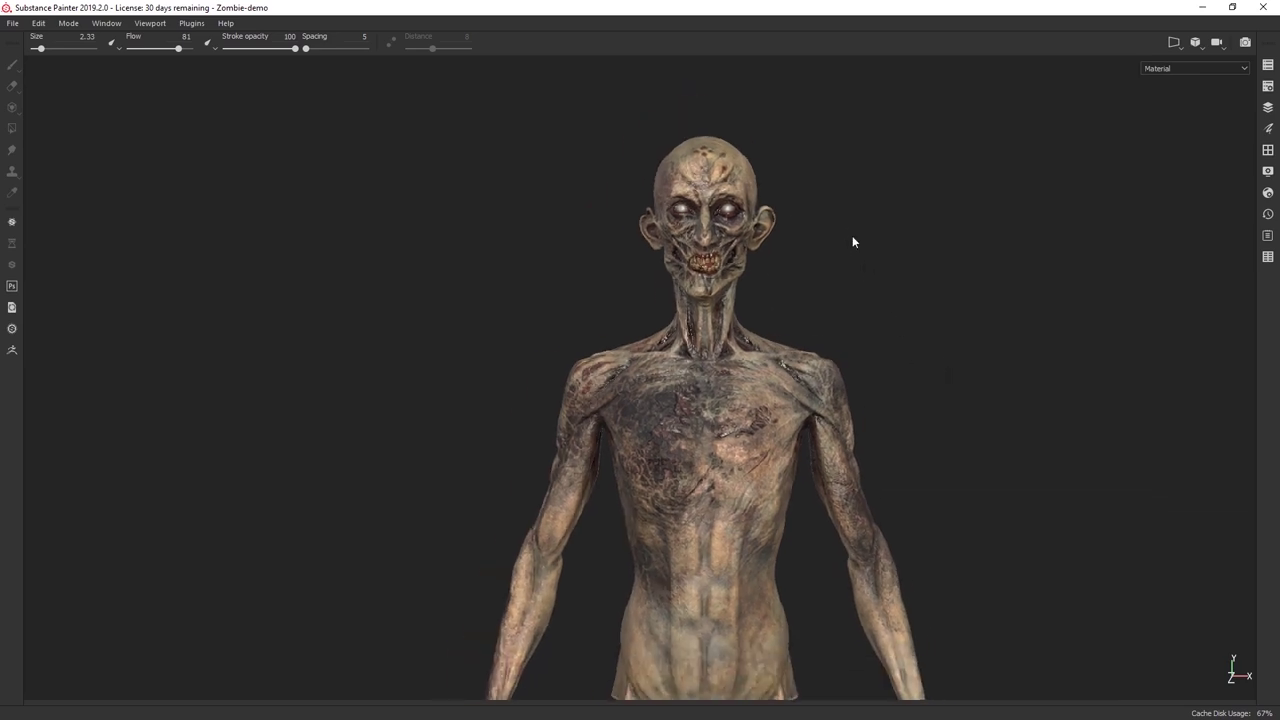
middle_click_drag(906, 346, 852, 266, "alt")
scroll(852, 268, "down", 1)
left_click_drag(851, 271, 912, 361, "alt")
middle_click_drag(912, 361, 898, 347, "alt")
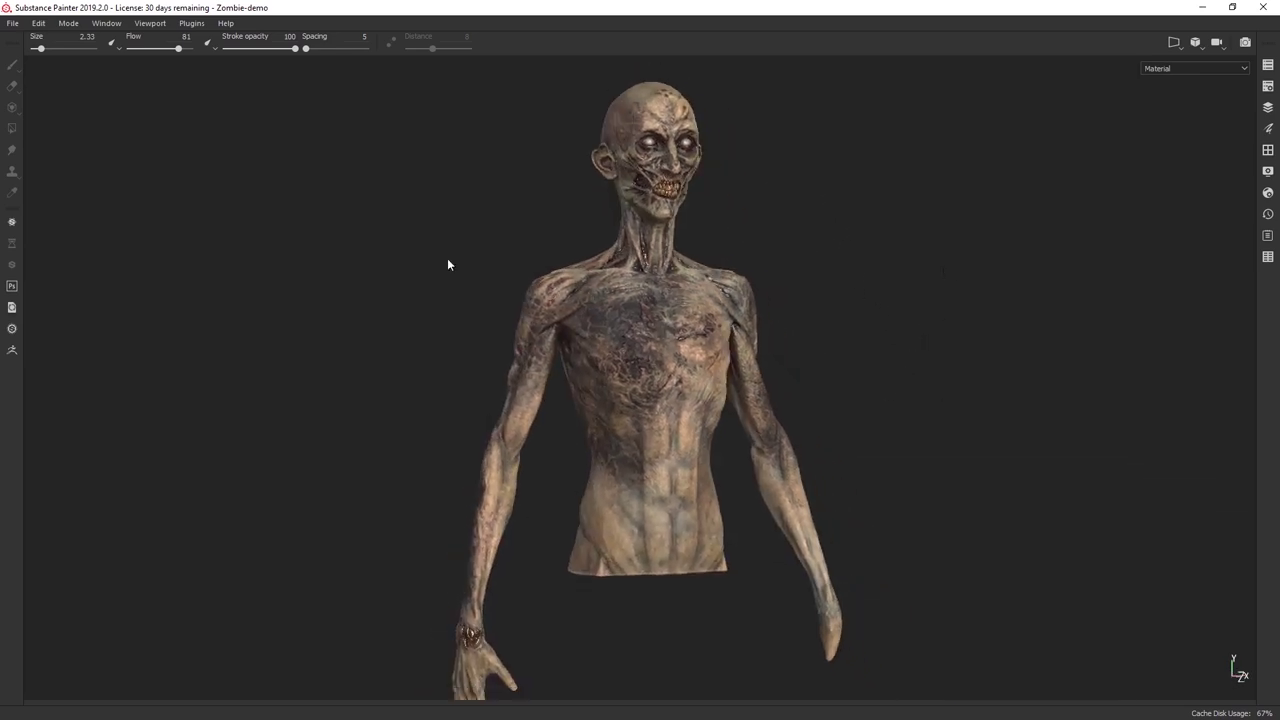
middle_click_drag(657, 440, 695, 302, "alt")
left_click_drag(695, 302, 727, 350, "alt")
middle_click_drag(690, 438, 648, 556, "alt")
key("Tab")
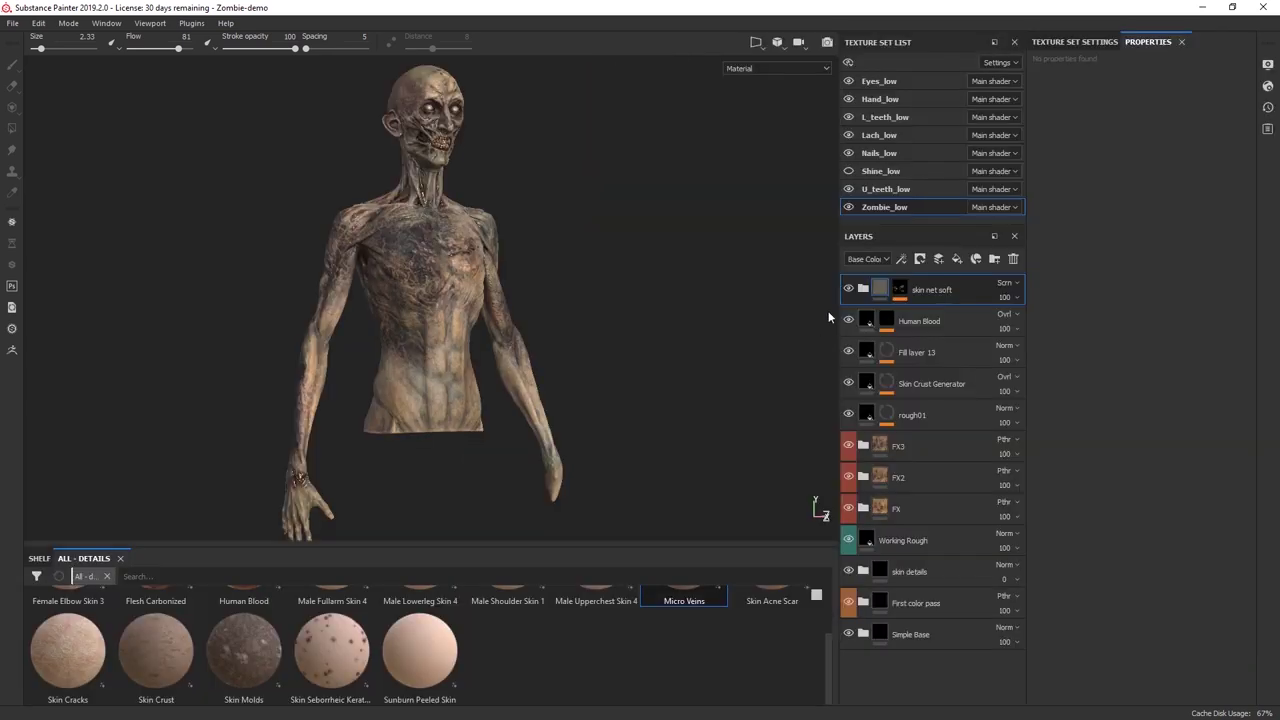
Check the available actions for the skin net soft folder and inspect the finished skin across the torso and arms.
right_click(944, 291)
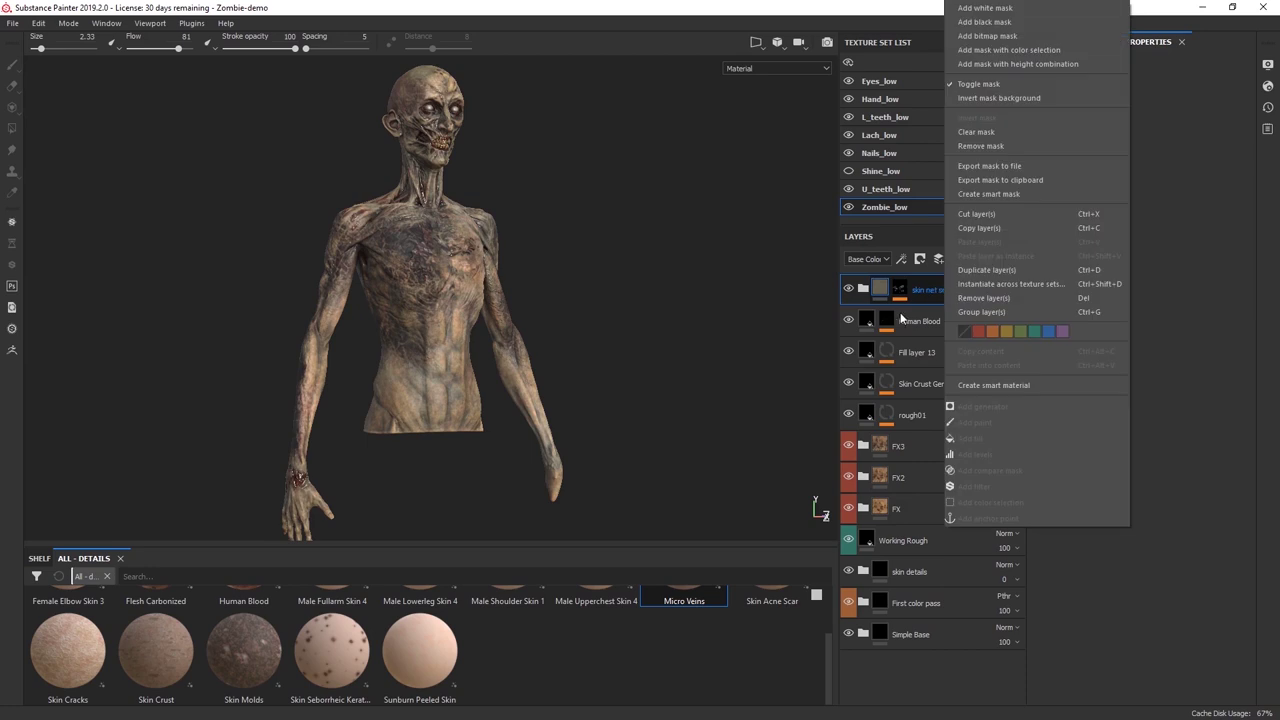
left_click(945, 685)
middle_click_drag(380, 441, 500, 427, "alt")
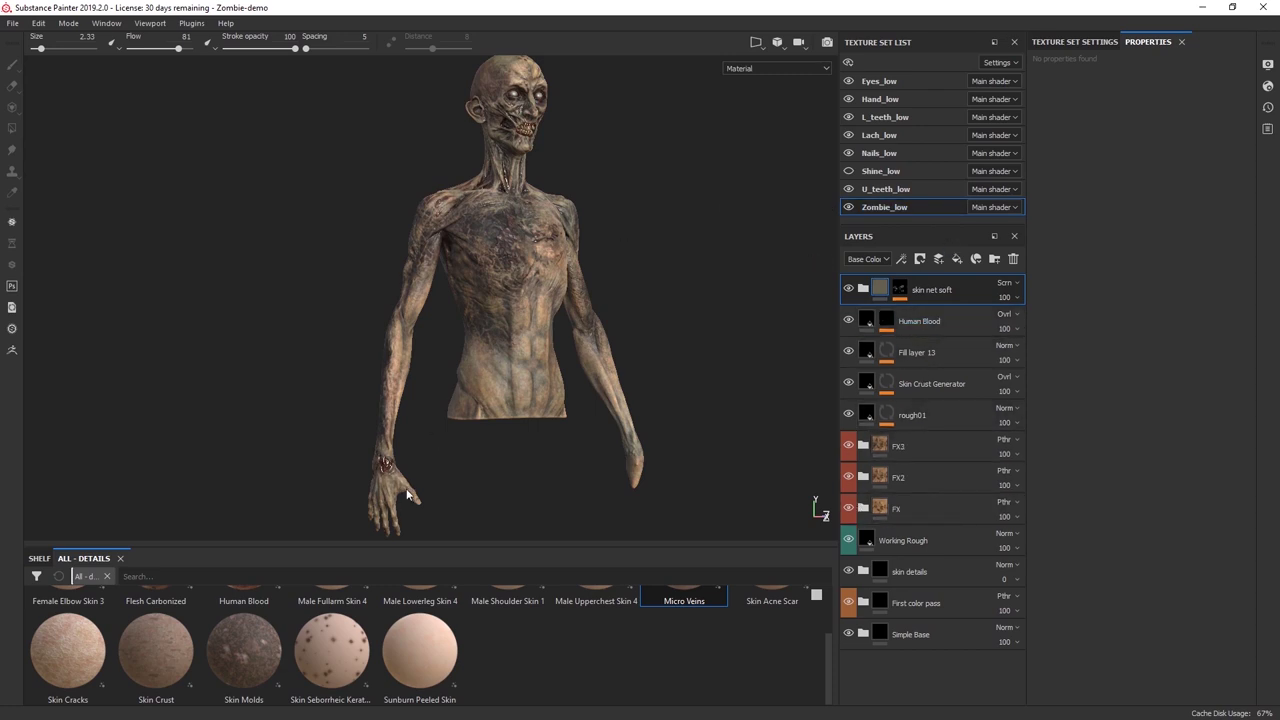
left_click_drag(686, 331, 582, 384, "alt")
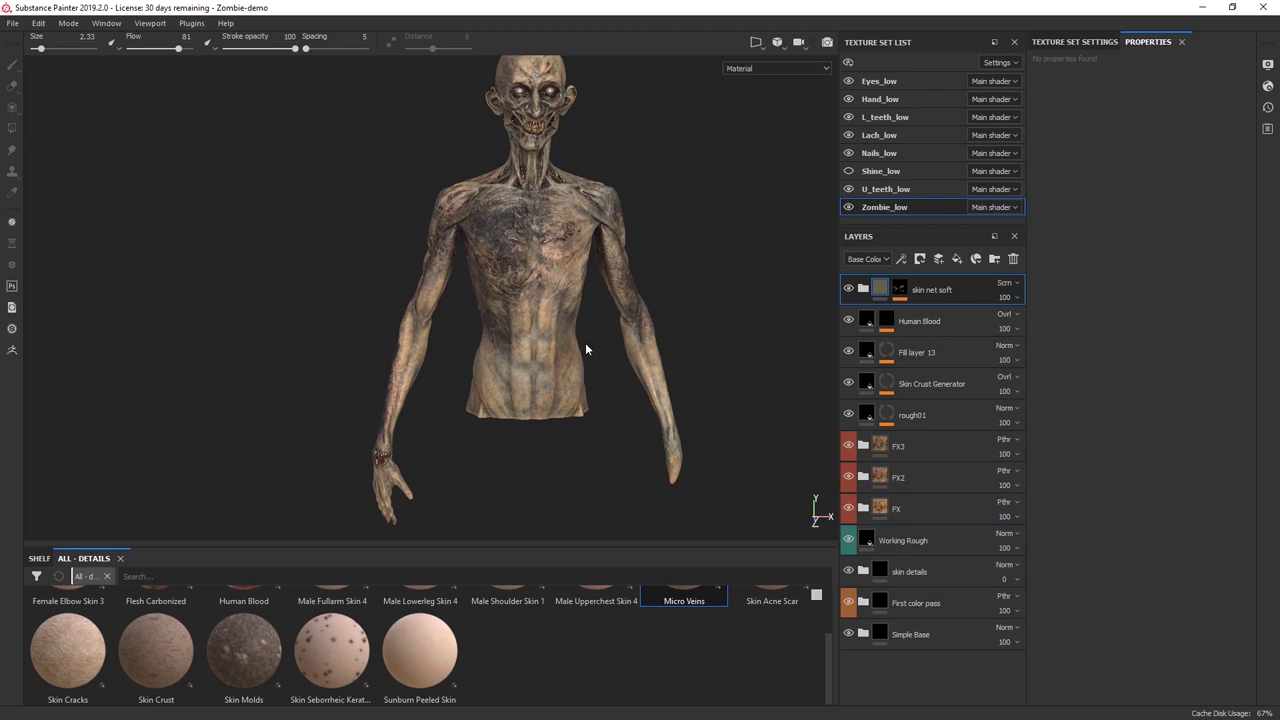
right_click_drag(561, 433, 576, 413, "alt")
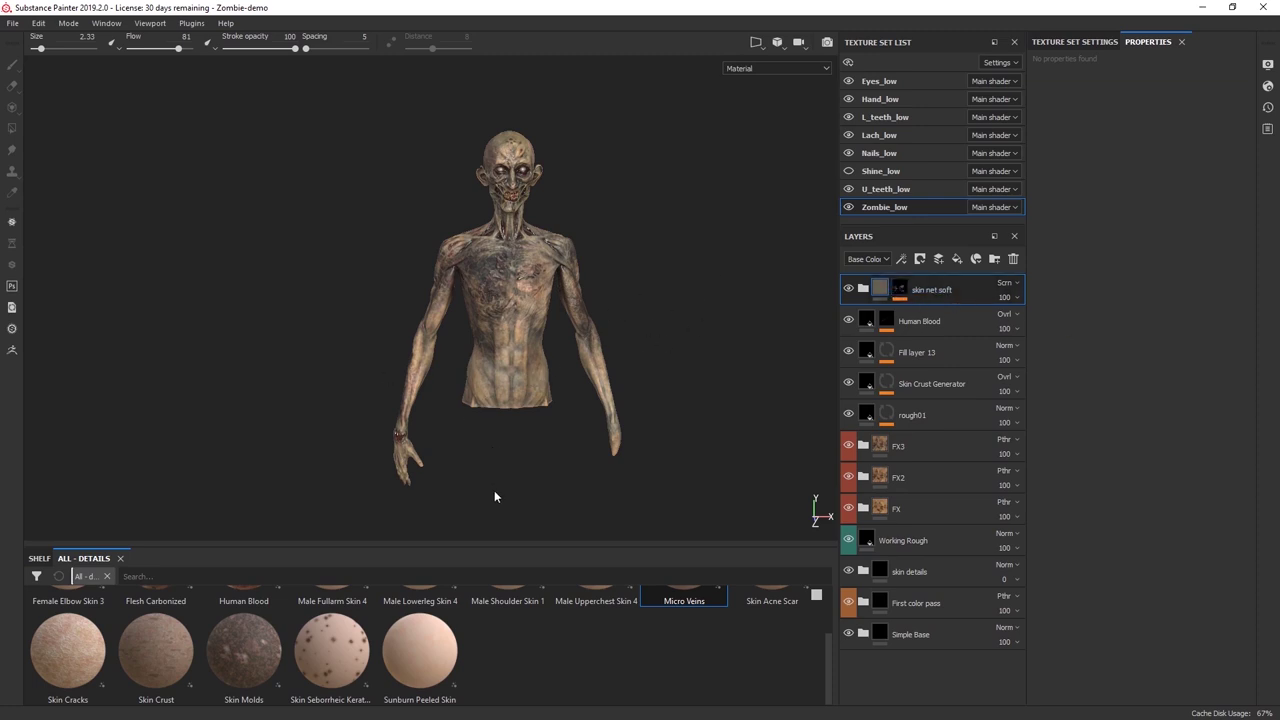
middle_click_drag(467, 237, 466, 266, "alt")
right_click_drag(504, 237, 600, 343, "alt")
middle_click_drag(590, 209, 543, 414, "alt")
right_click_drag(470, 390, 518, 278, "alt")
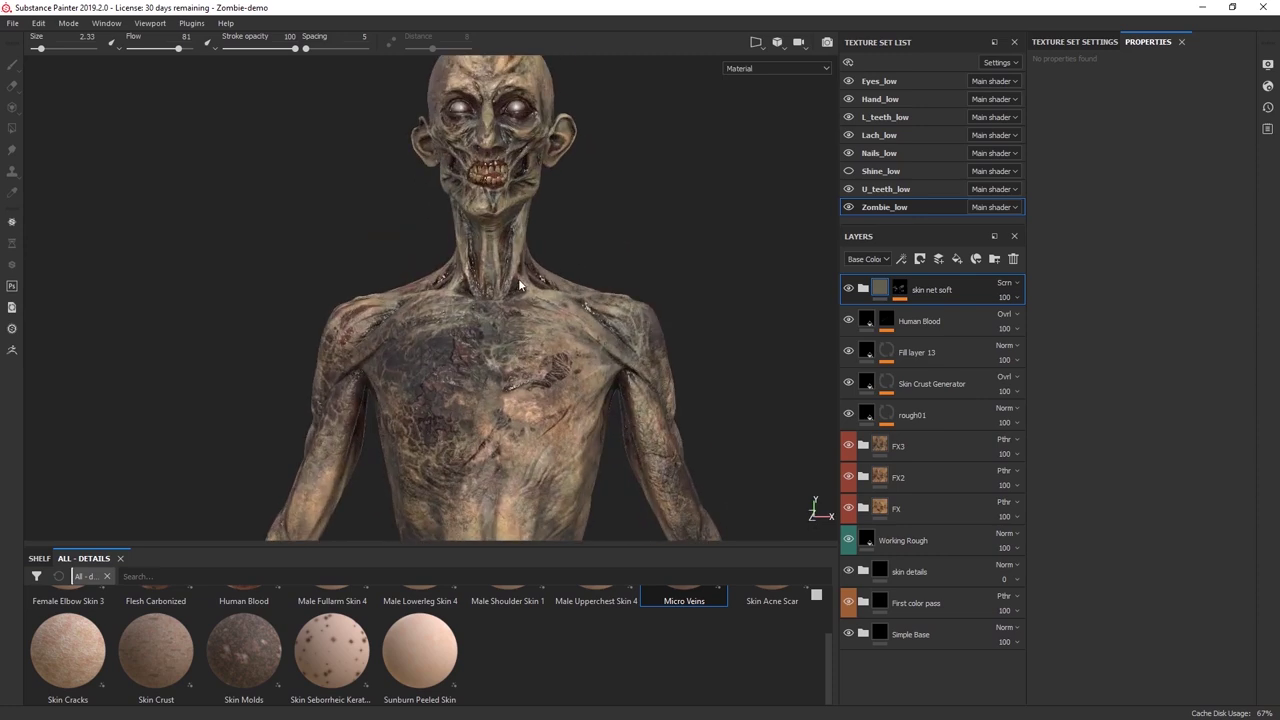
Inspect the zombie's face, teeth and neck up close from the front and both sides.
middle_click_drag(518, 278, 504, 416, "alt")
scroll(520, 450, "up", 4)
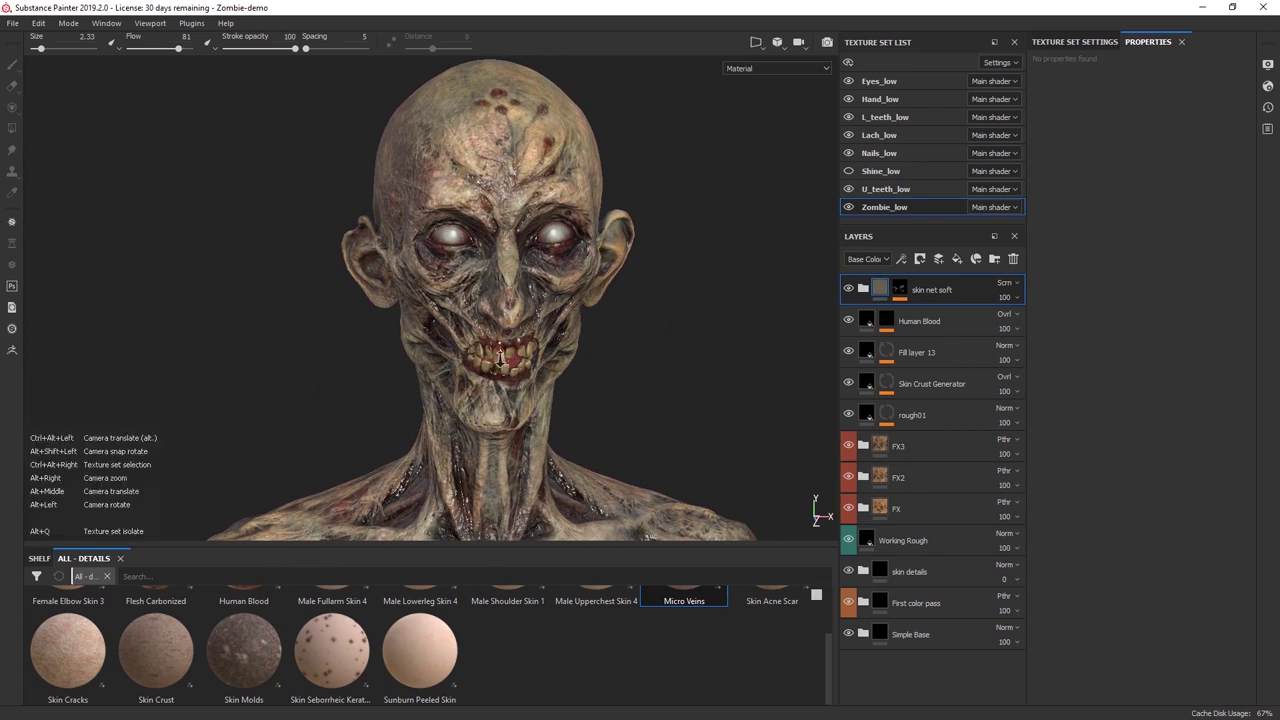
right_click_drag(516, 373, 594, 408, "alt")
left_click_drag(593, 408, 550, 342, "alt")
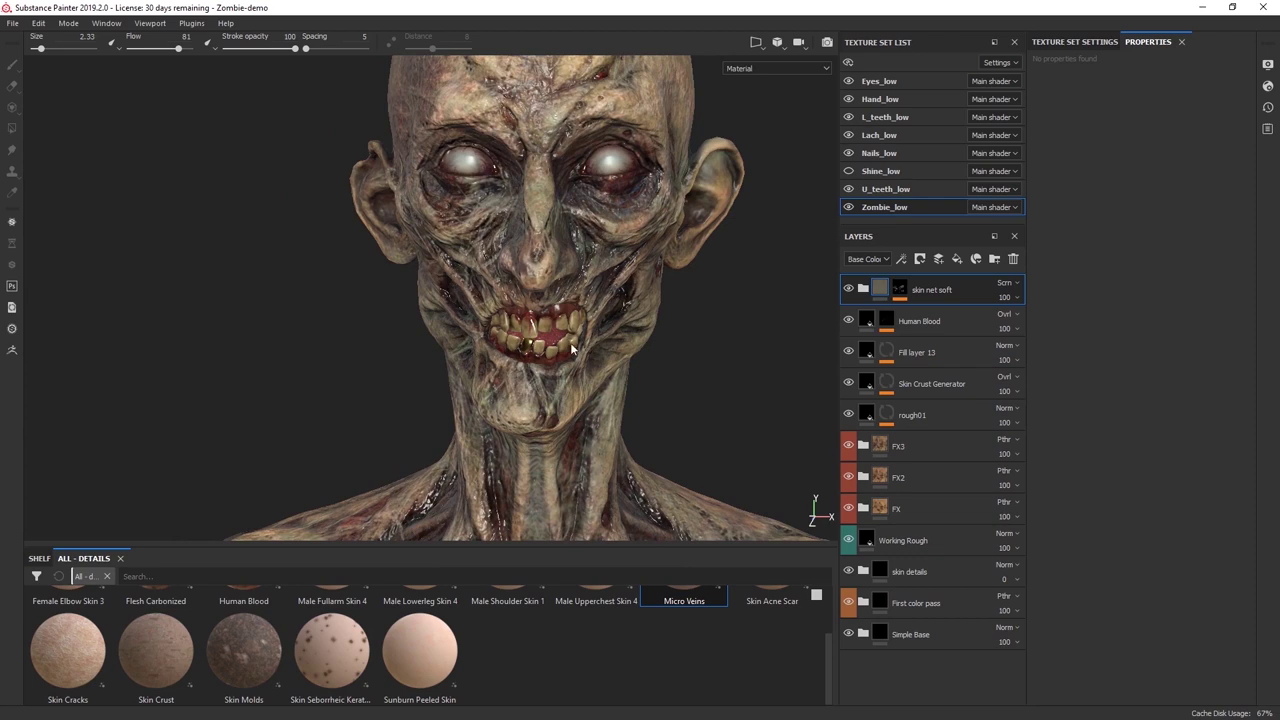
left_click_drag(486, 327, 604, 355, "alt")
left_click_drag(409, 373, 483, 335, "alt")
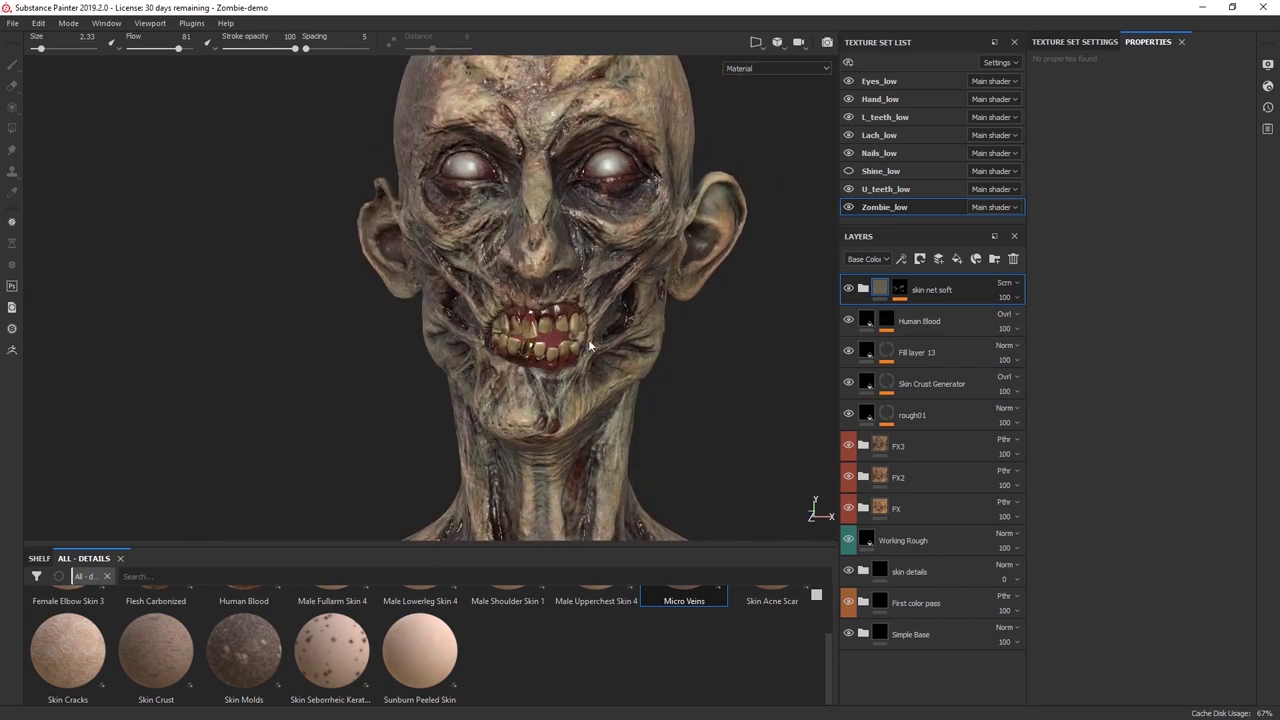
left_click_drag(710, 488, 538, 344, "alt")
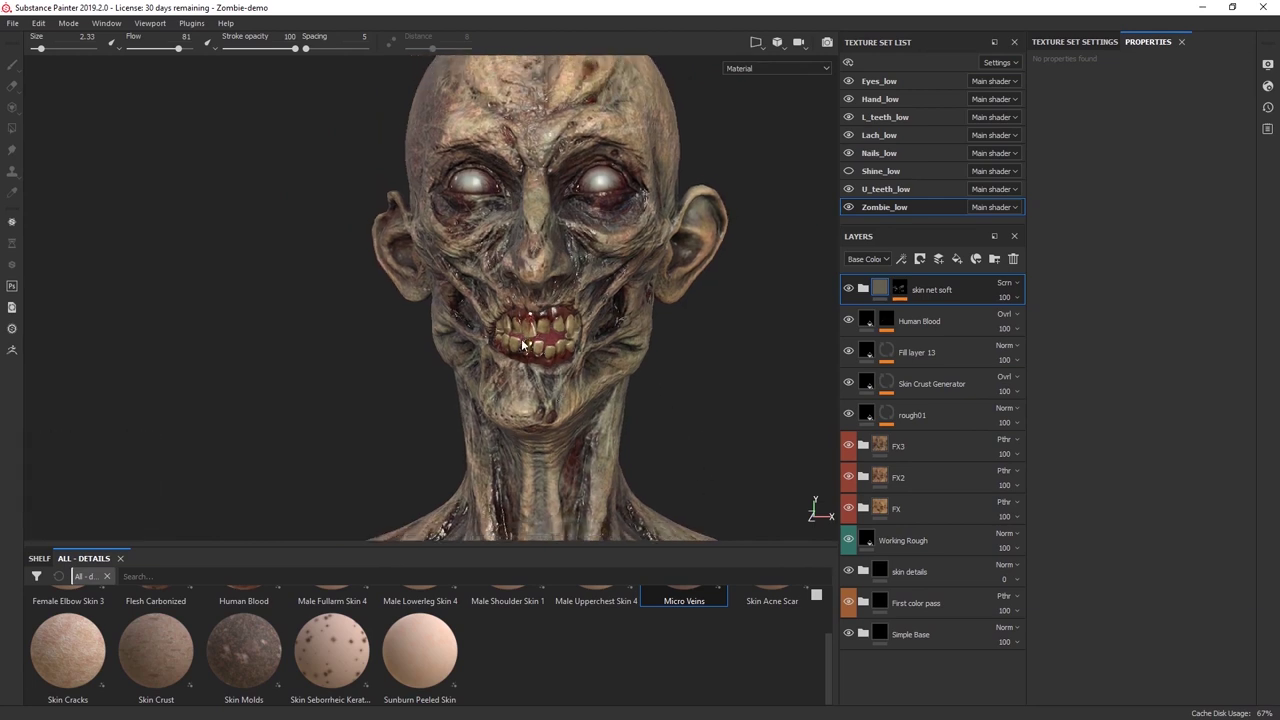
left_click_drag(525, 347, 579, 353, "alt")
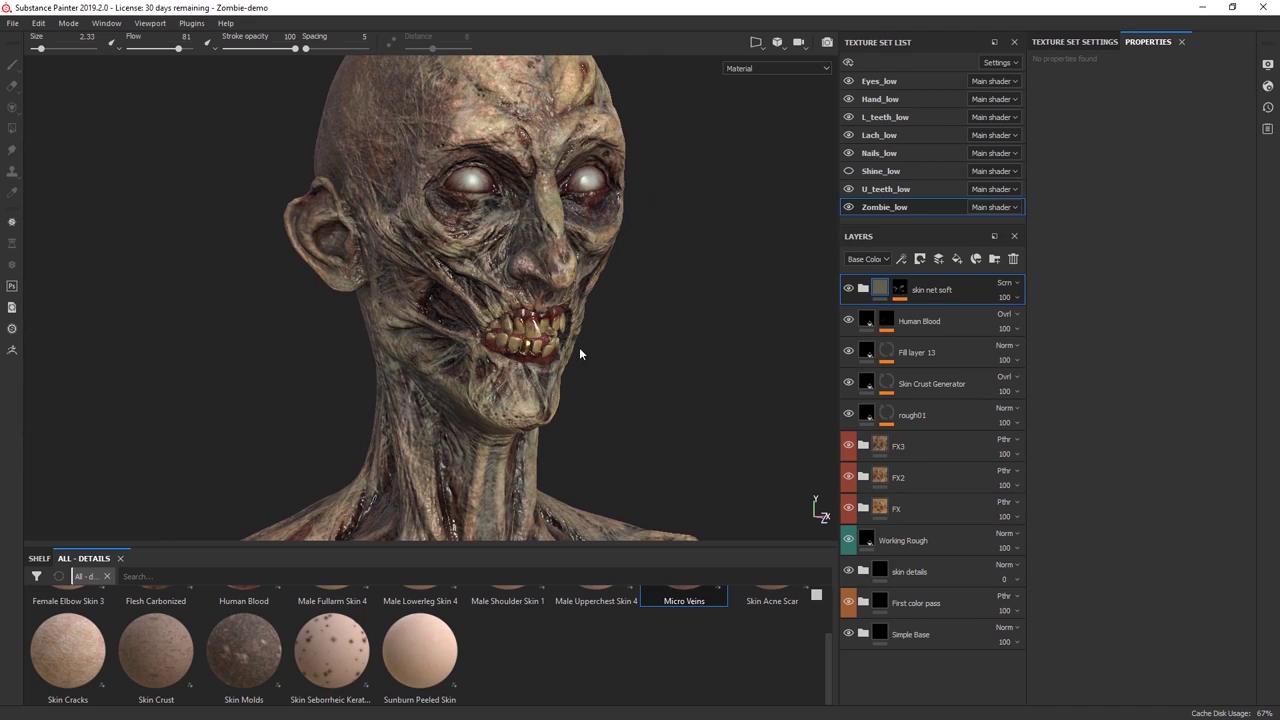
scroll(587, 650, "up", 1)
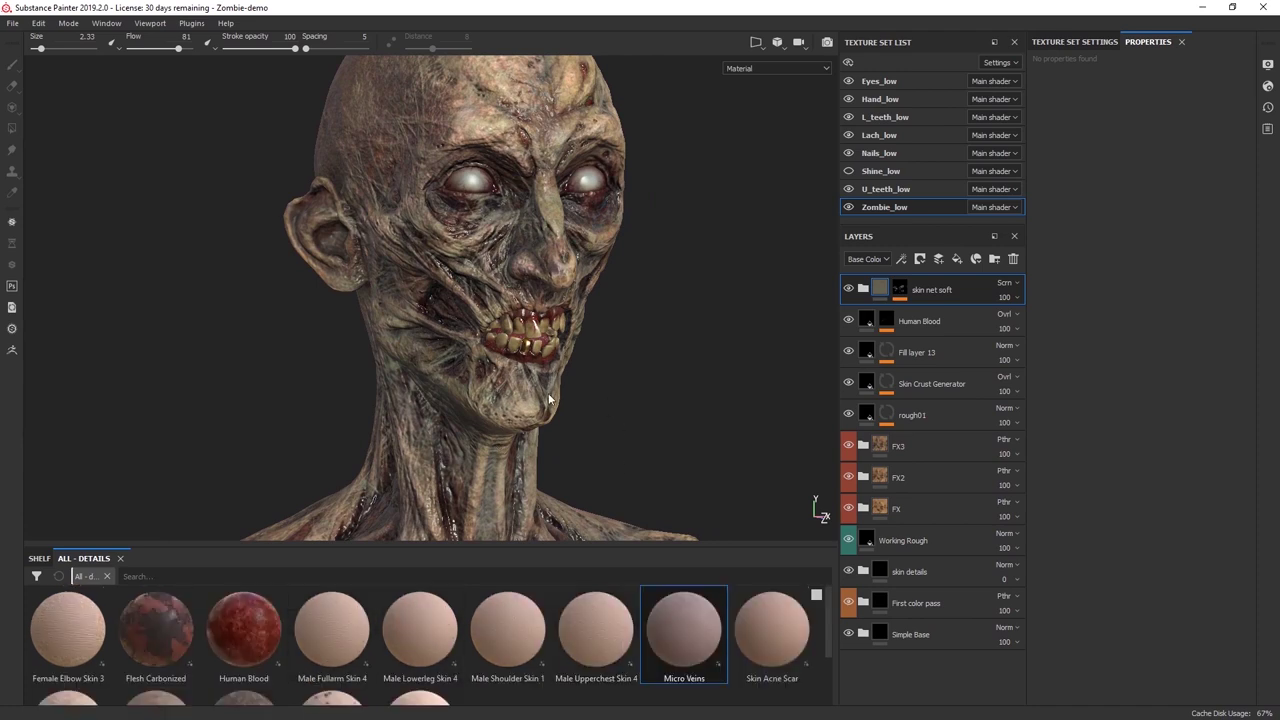
right_click_drag(667, 455, 651, 323, "alt")
left_click_drag(651, 323, 570, 342, "alt")
right_click_drag(658, 455, 734, 400, "alt")
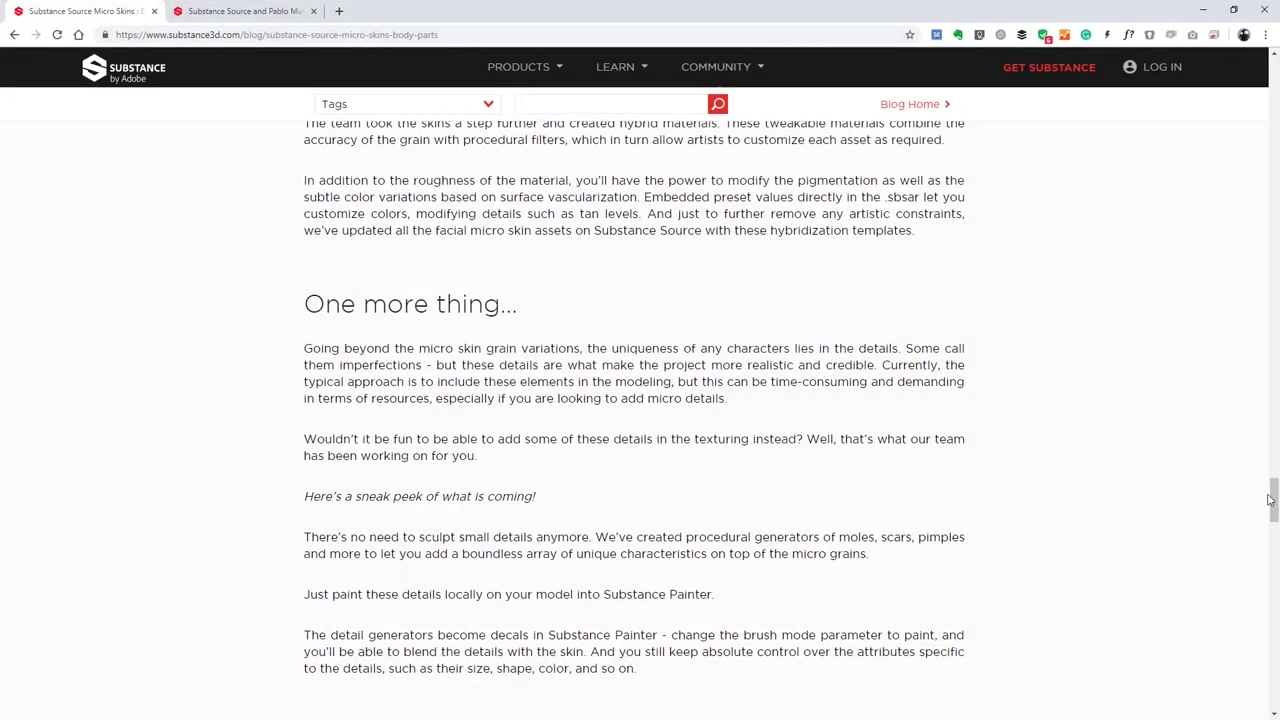
Switch to the web browser, skim the Substance Source Micro Skins article and go to the start of the Skin Micro Details article.
scroll(1270, 428, "down", 1)
scroll(1270, 428, "up", 20)
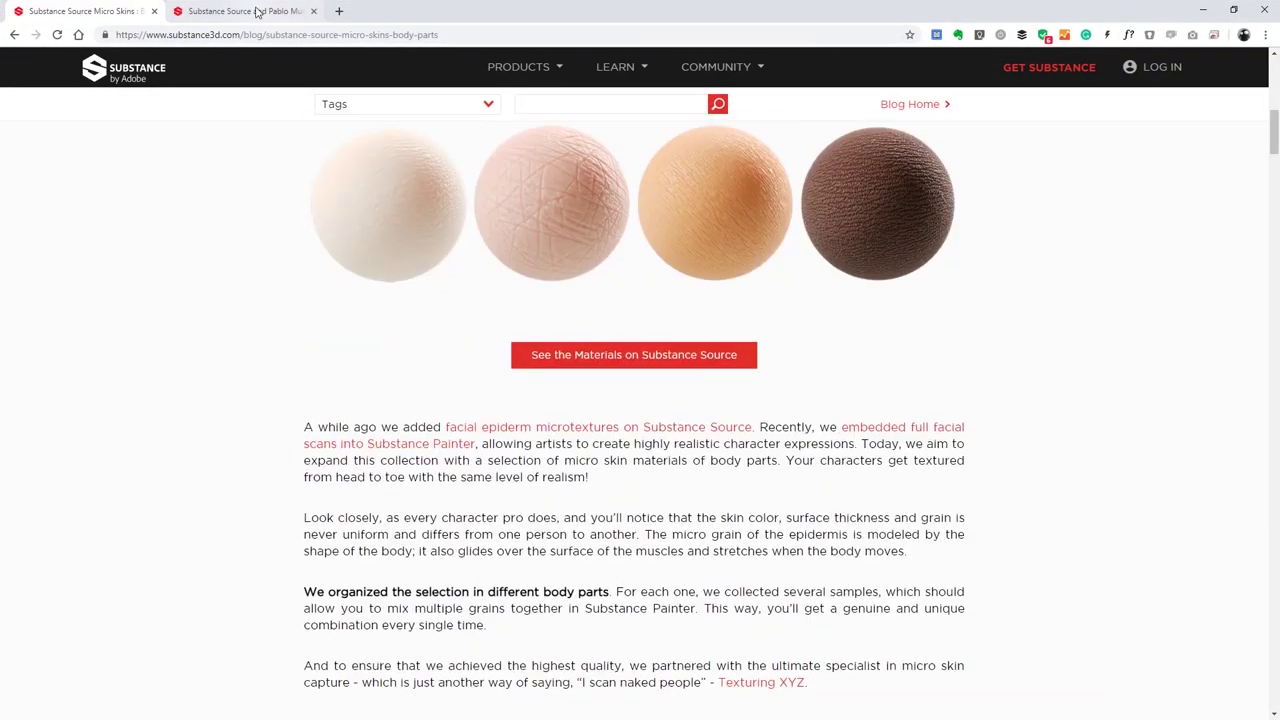
left_click(238, 11)
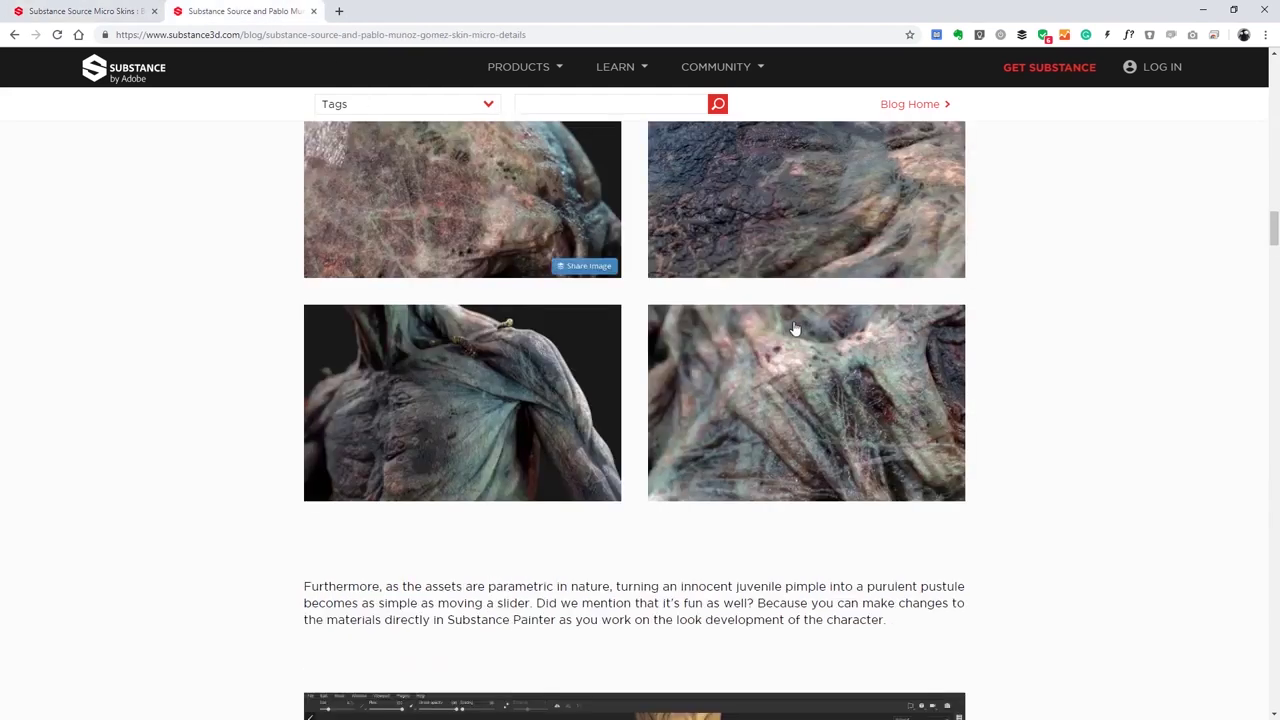
left_click_drag(1273, 229, 1262, 75)
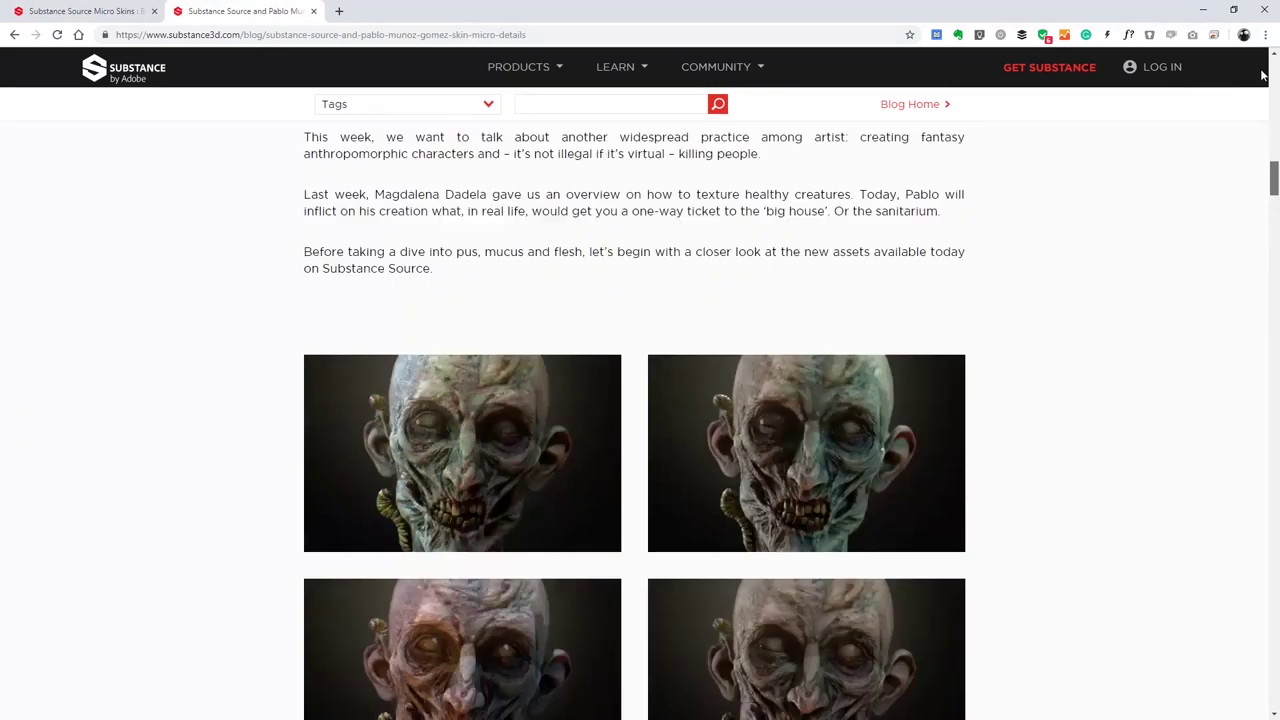
scroll(1262, 75, "up", 6)
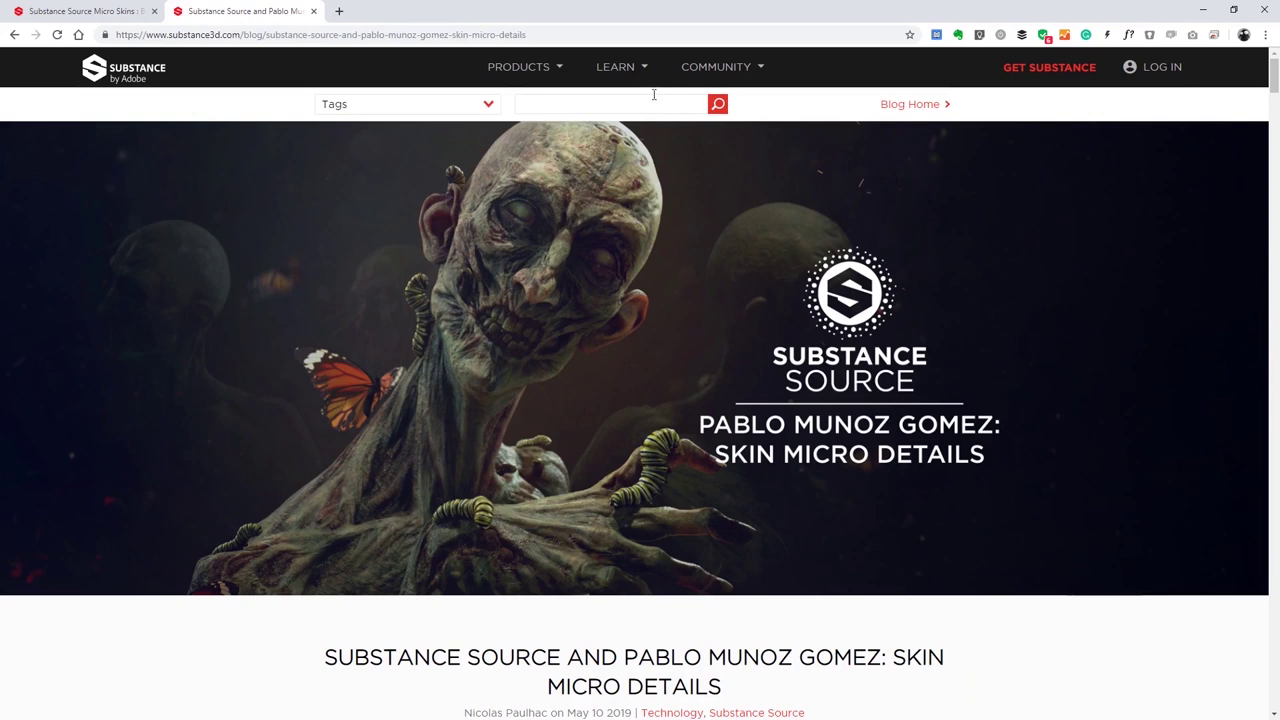
Look through the Skin Micro Details article, from its introduction past the annotated zombie material overview to the four head renders.
scroll(879, 346, "down", 1)
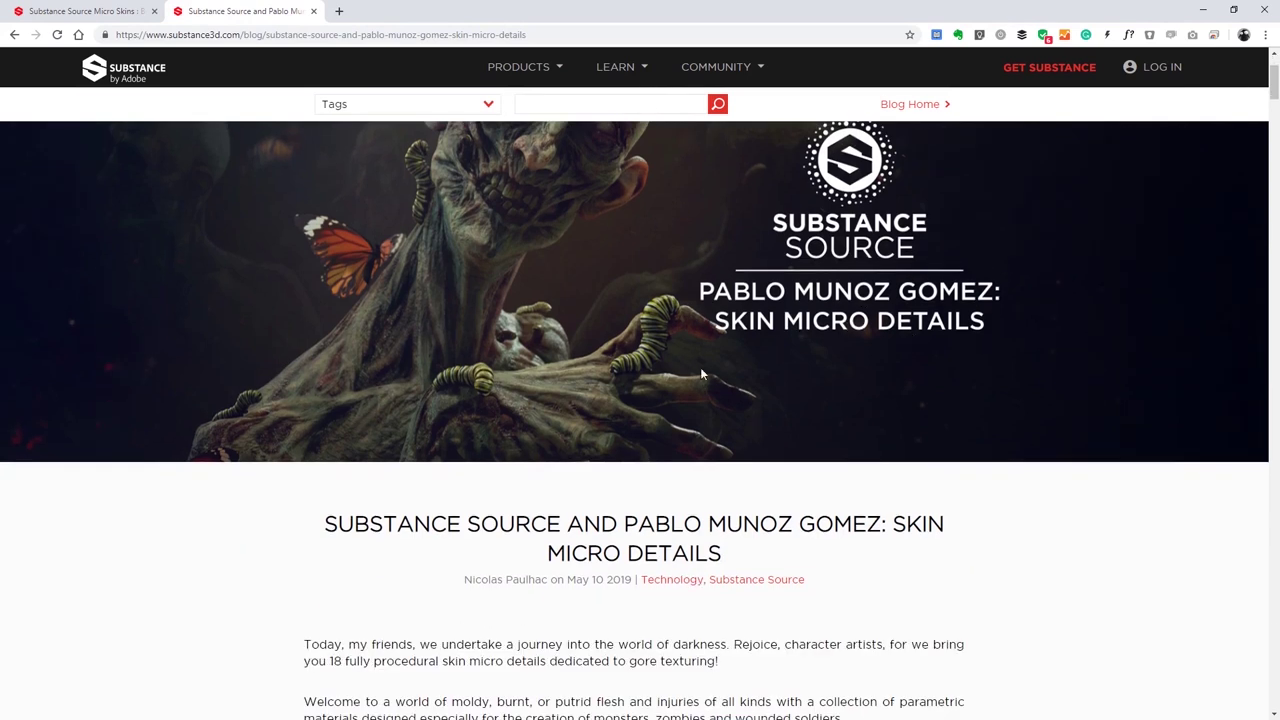
scroll(700, 374, "down", 3)
scroll(442, 354, "down", 2)
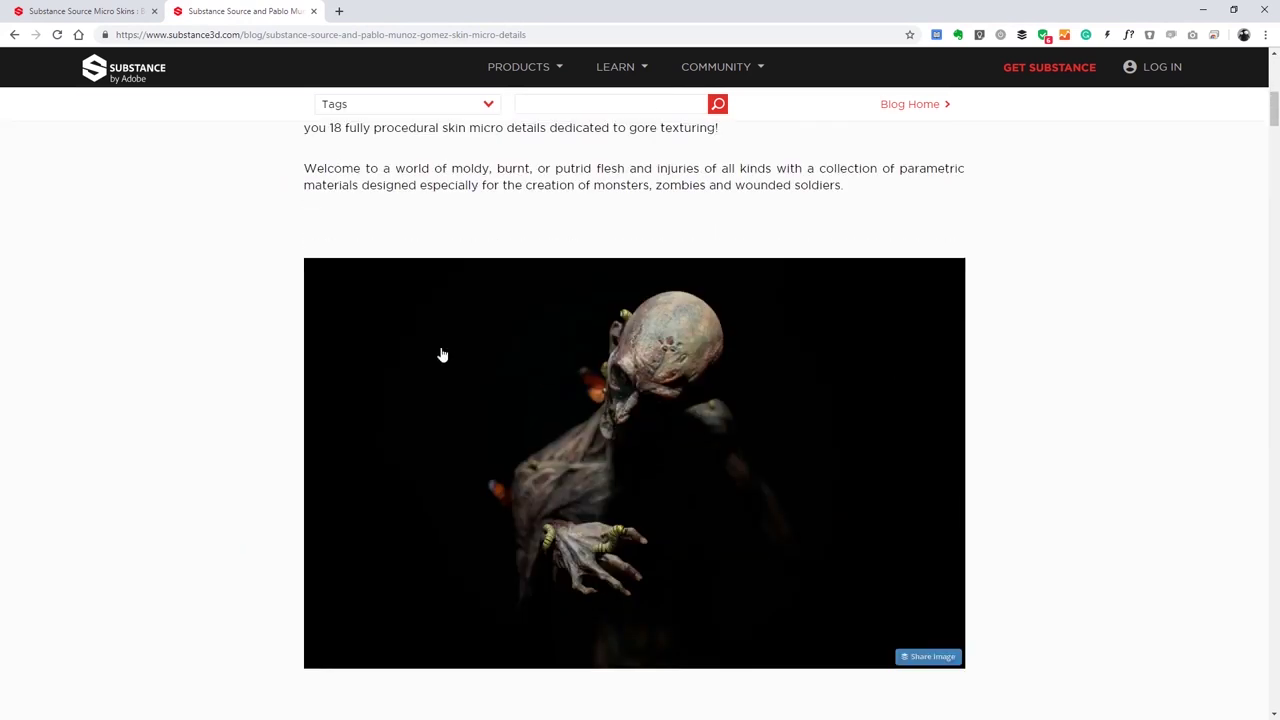
scroll(814, 297, "down", 2)
scroll(500, 365, "down", 2)
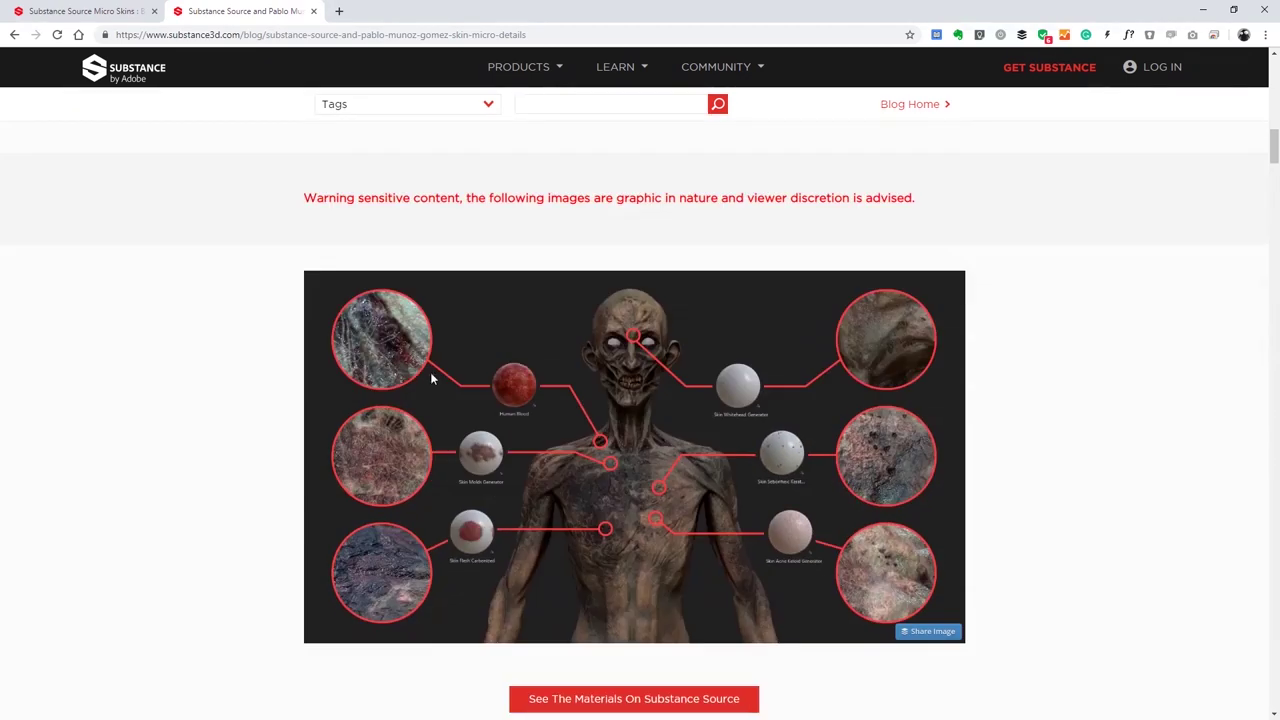
scroll(722, 285, "down", 2)
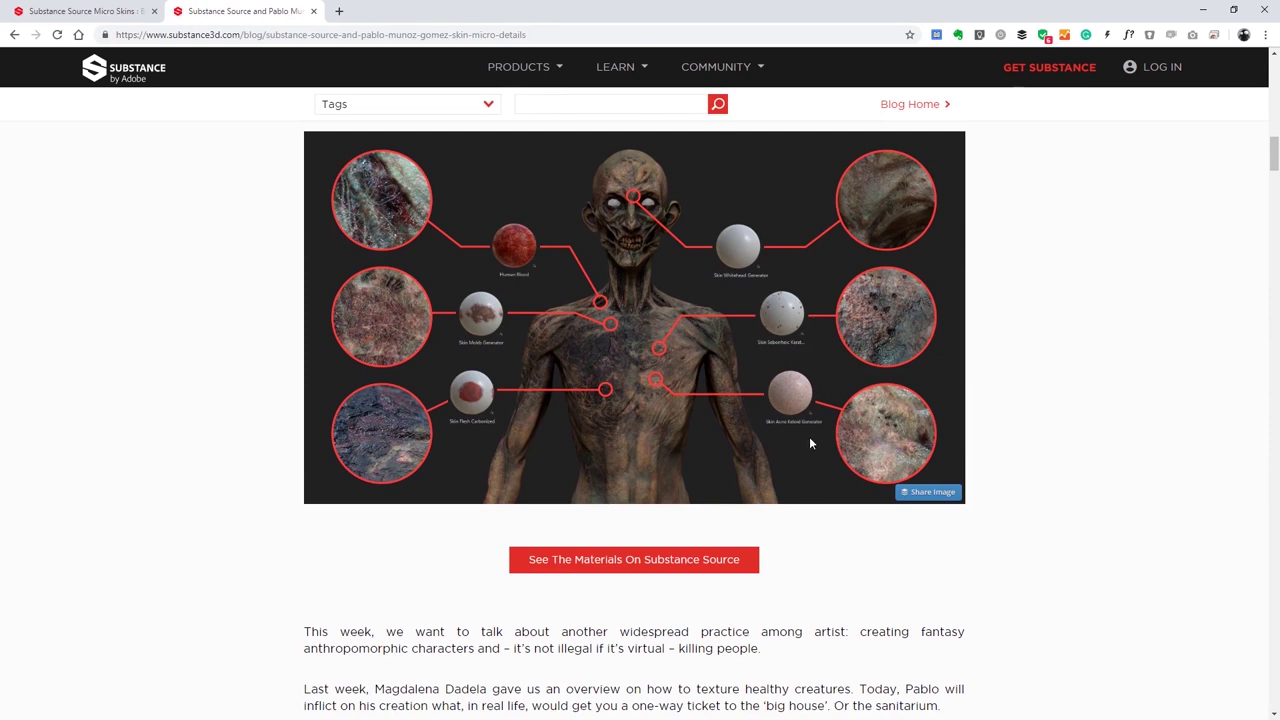
left_click_drag(1275, 148, 1268, 180)
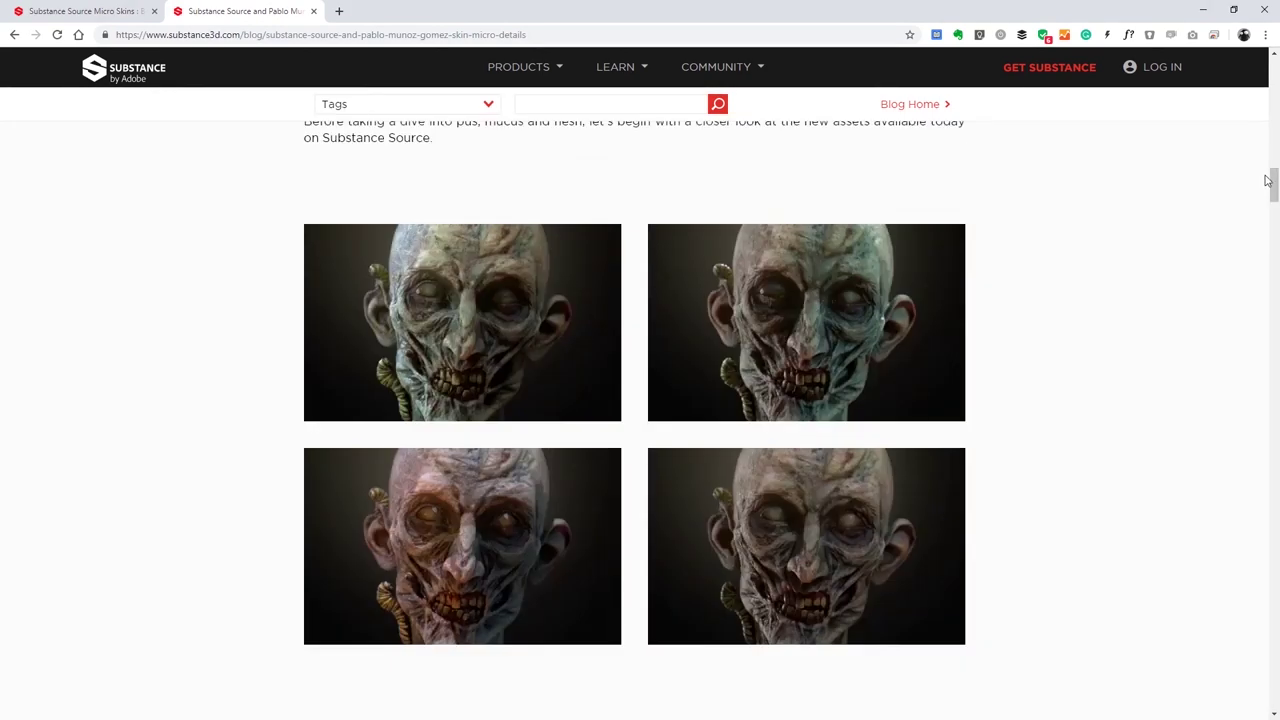
scroll(660, 335, "down", 1)
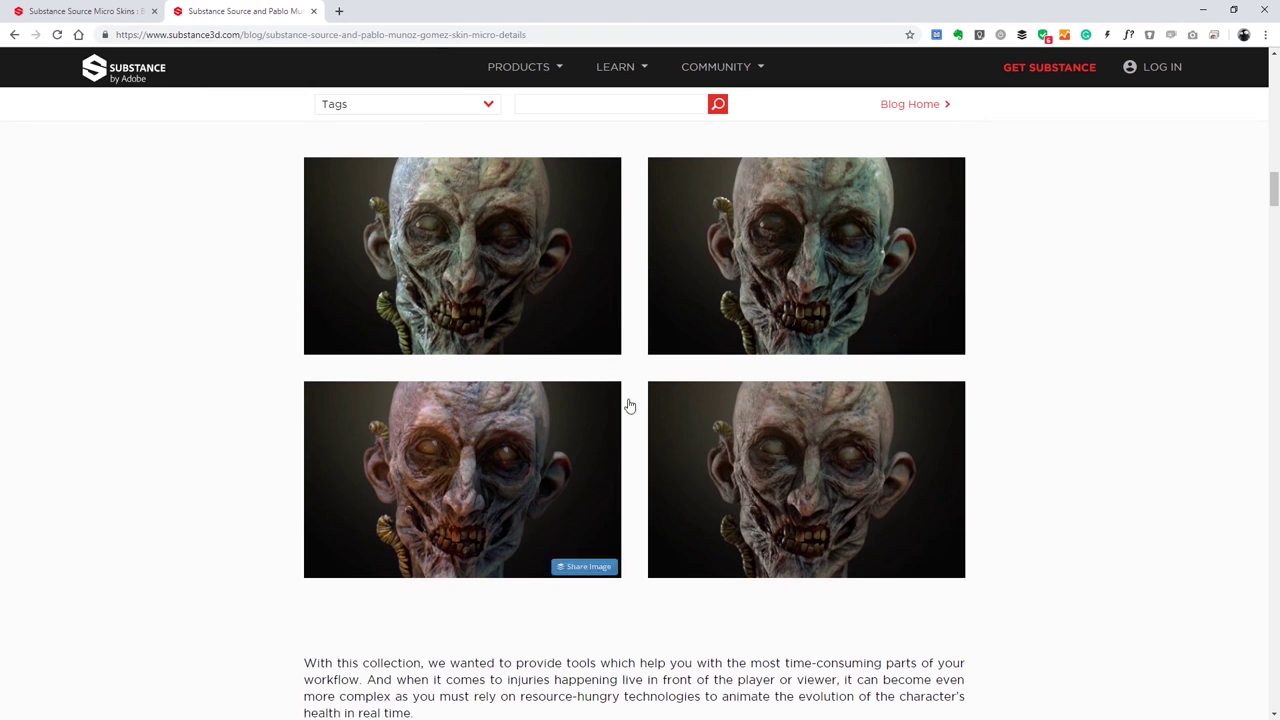
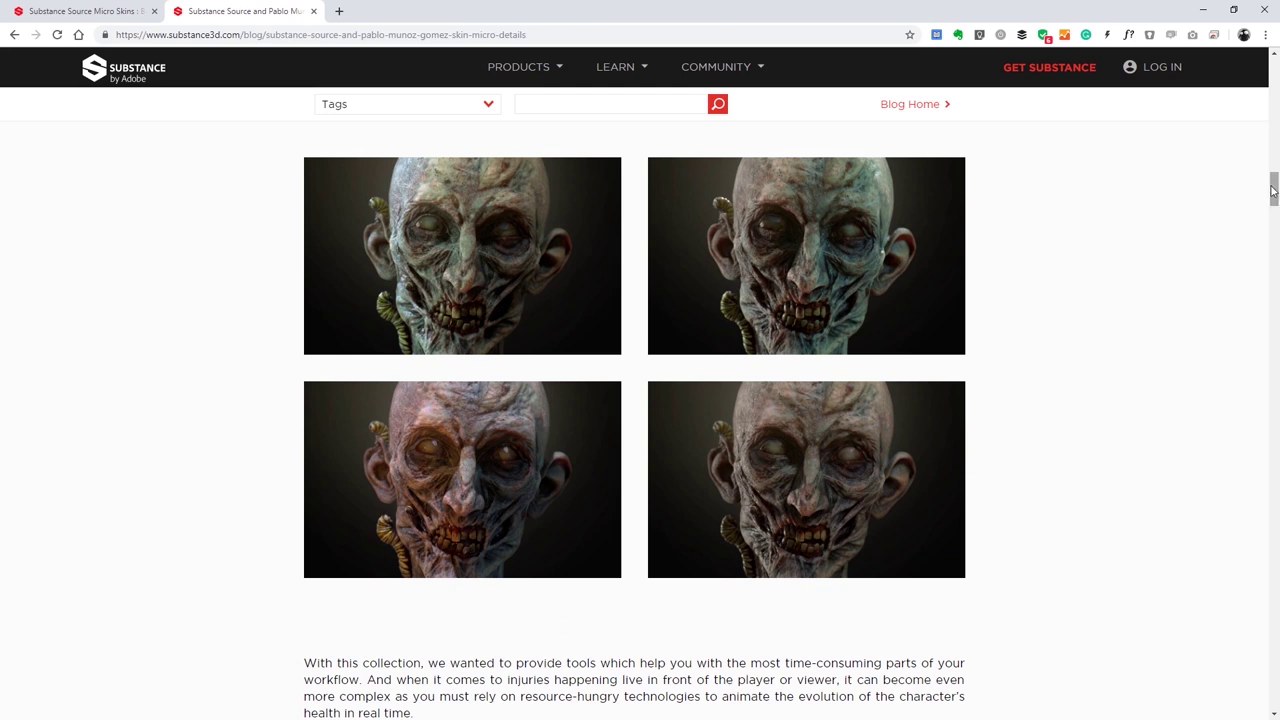
View the first body close-up render of the Skin Micro Details article at enlarged size and close it.
left_click_drag(1273, 183, 1273, 213)
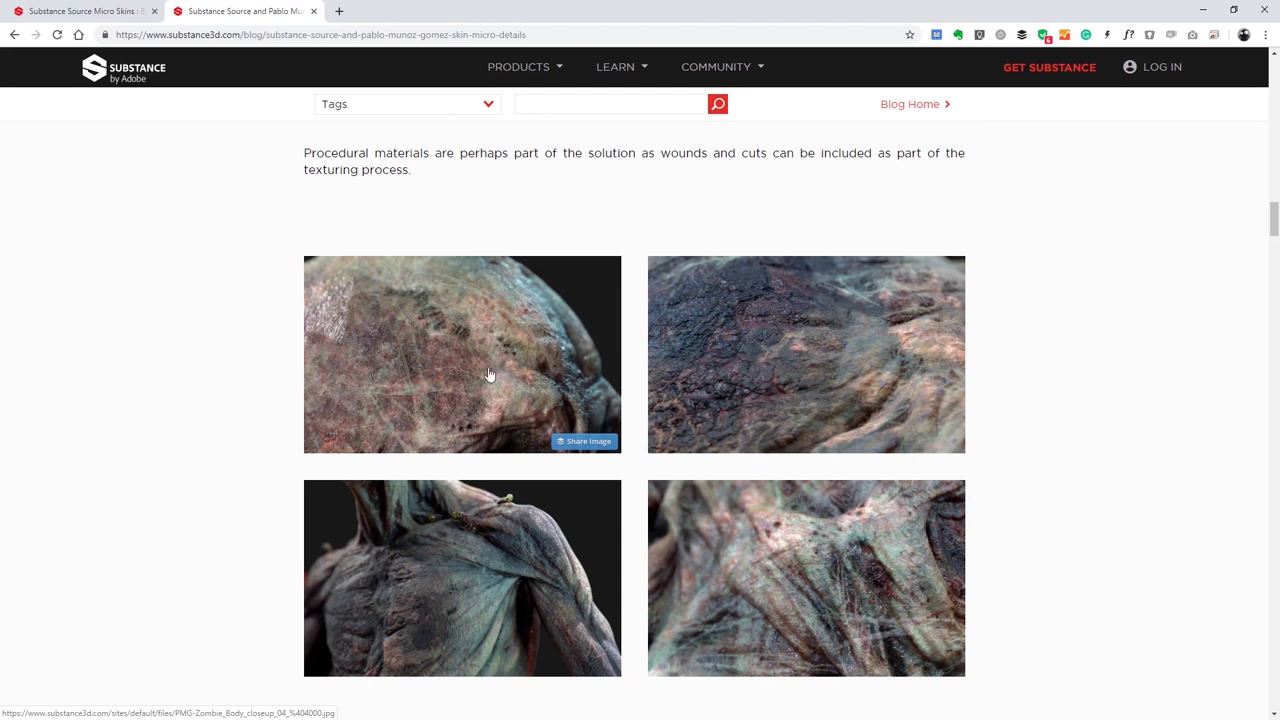
left_click(463, 344)
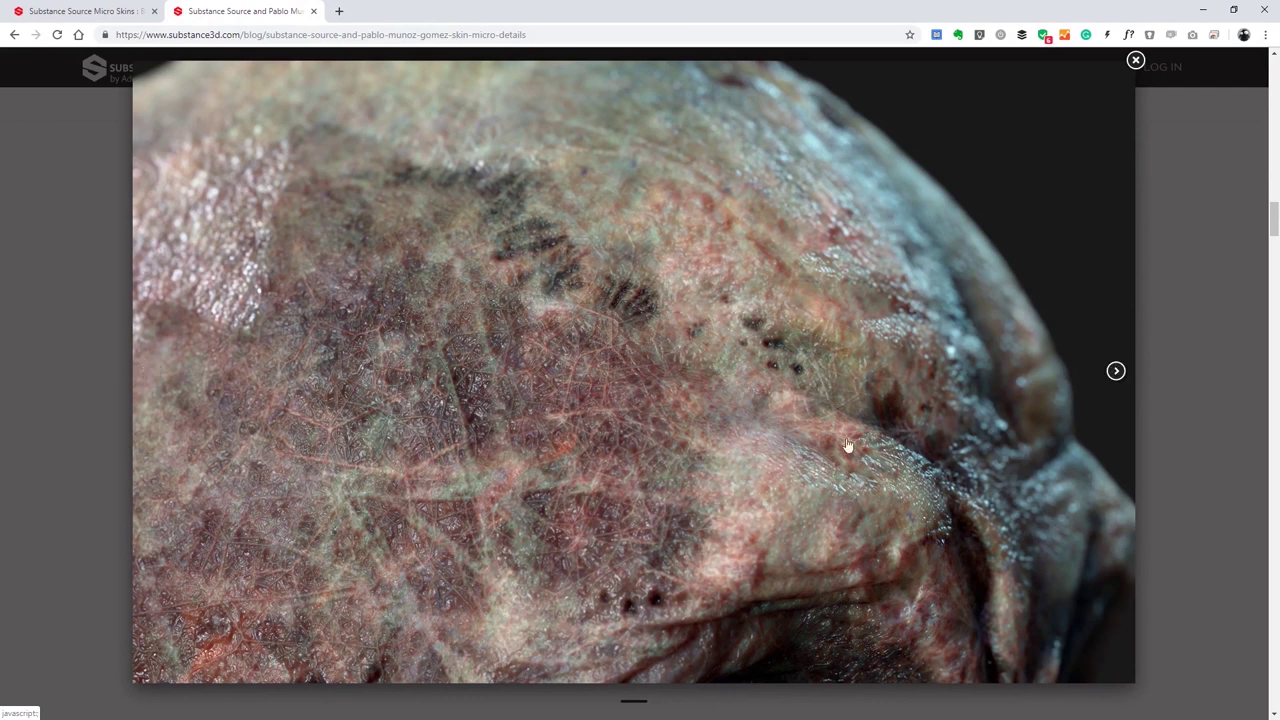
left_click(1201, 321)
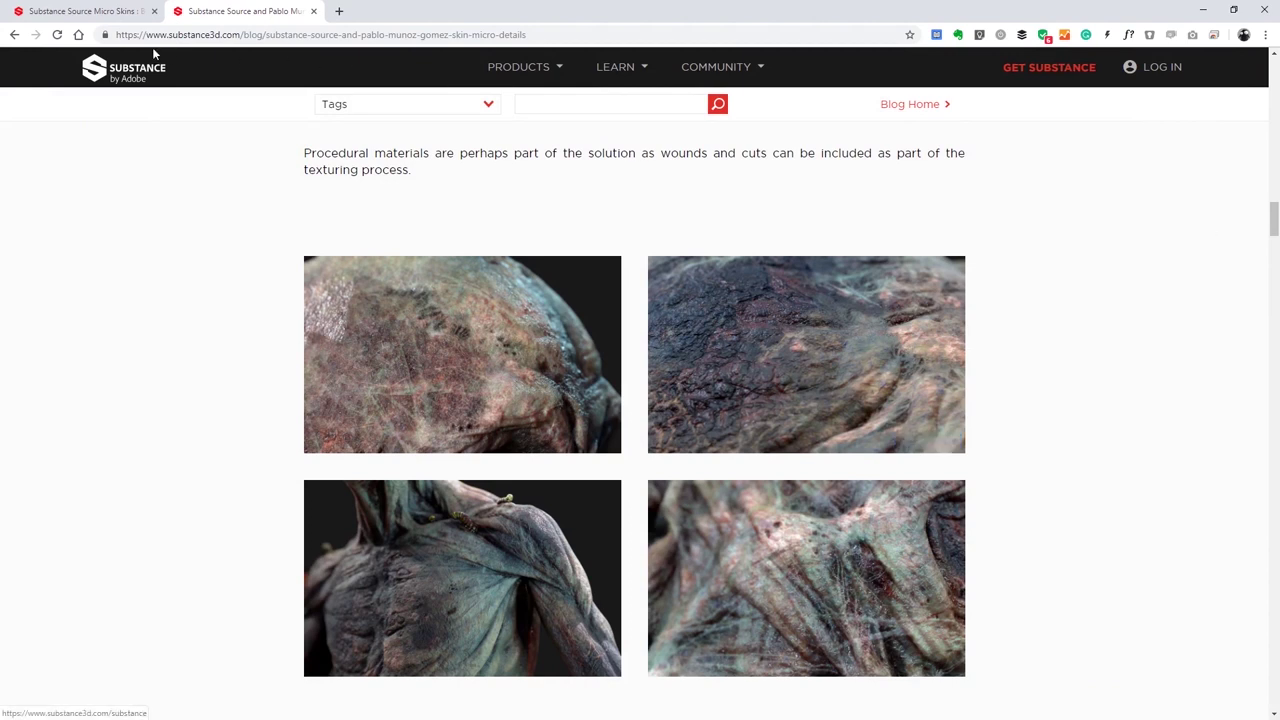
Return to the Substance Source Micro Skins article and view its four skin material spheres.
scroll(190, 210, "up", 1)
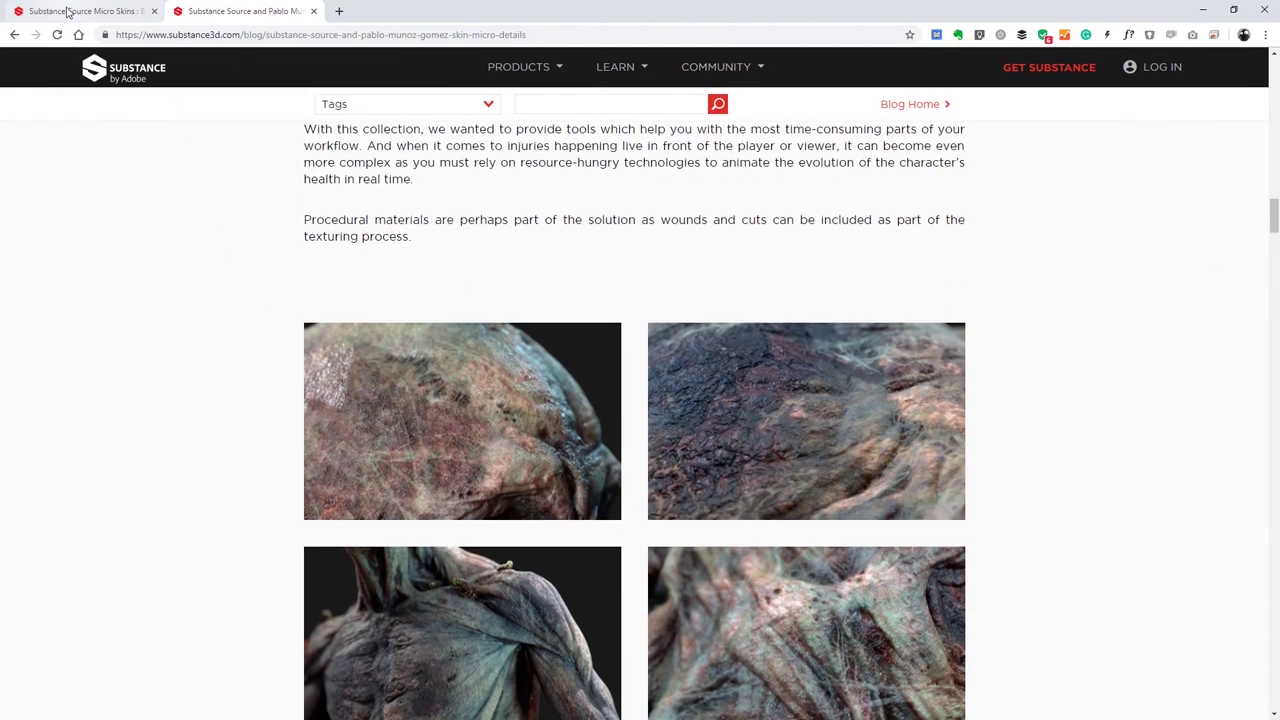
left_click(90, 11)
scroll(600, 360, "up", 1)
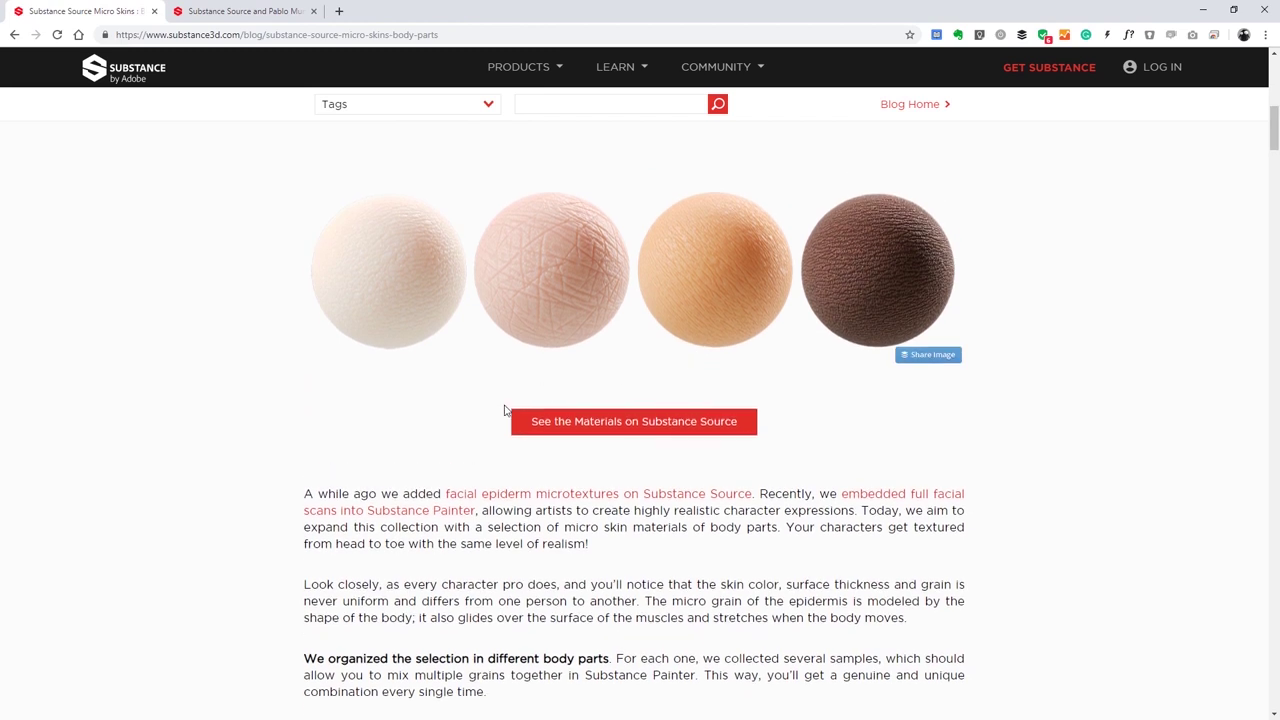
Look over the Micro Skins article down to the Body Micro Skin chart that maps the male skin materials onto the torso.
scroll(580, 343, "up", 2)
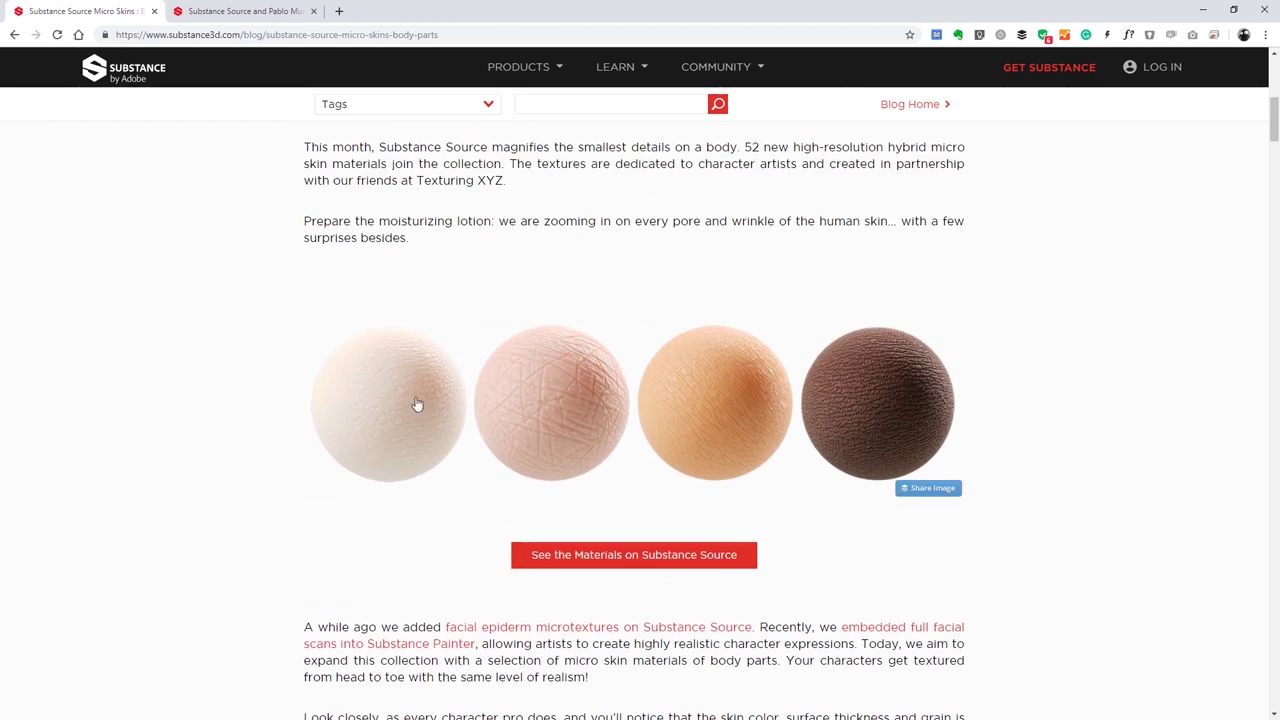
left_click_drag(1273, 118, 1114, 277)
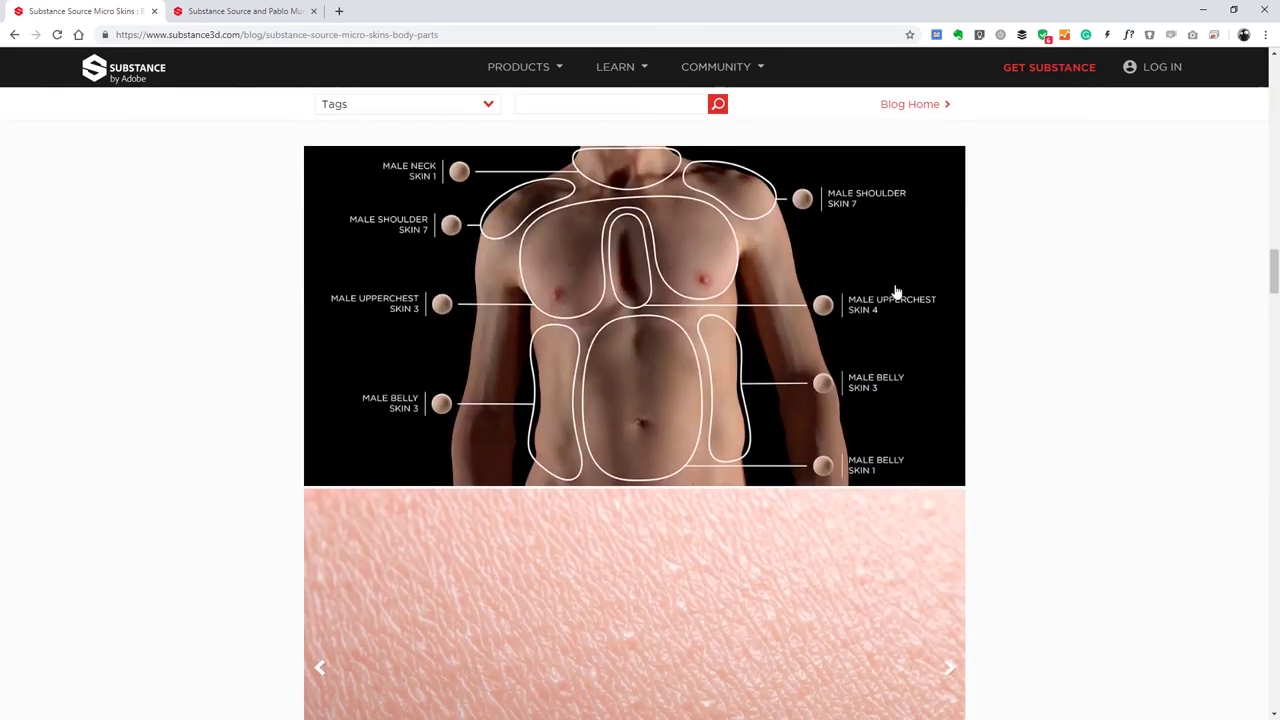
scroll(820, 306, "up", 1)
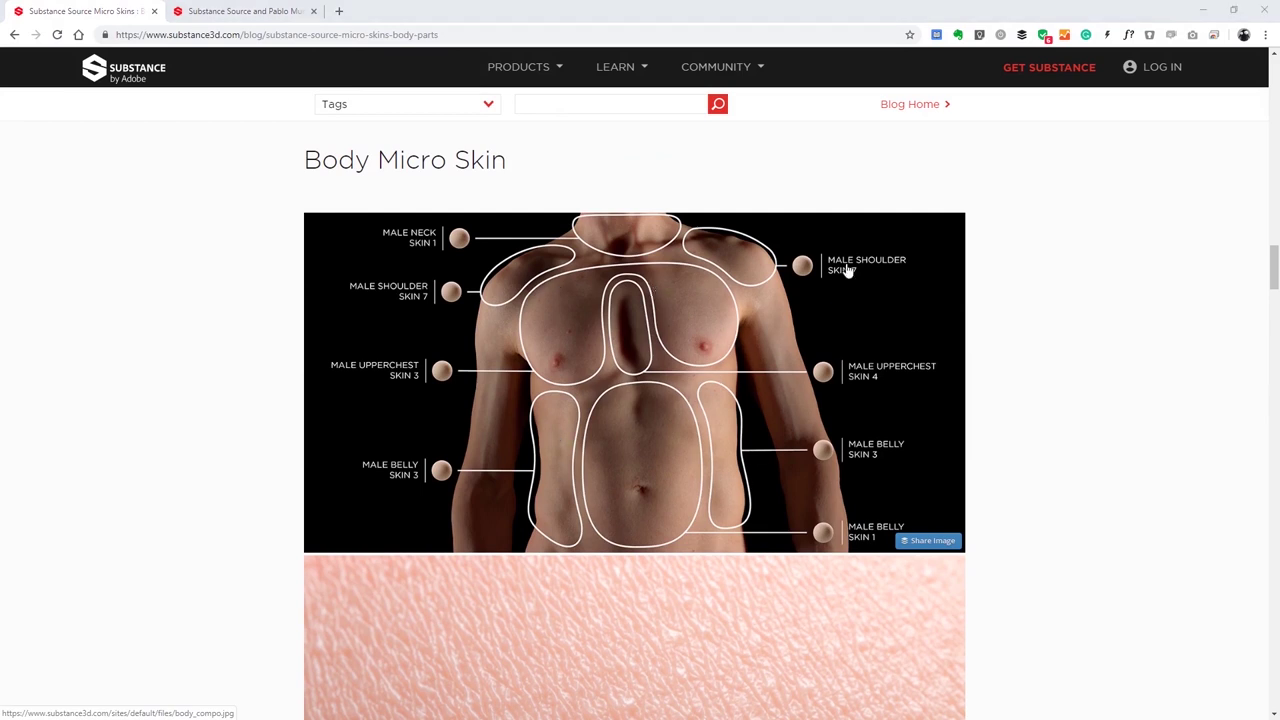
Switch to Substance Painter and hide every layer above skin details, from Working Rough up to skin net soft.
key("alt+Tab")
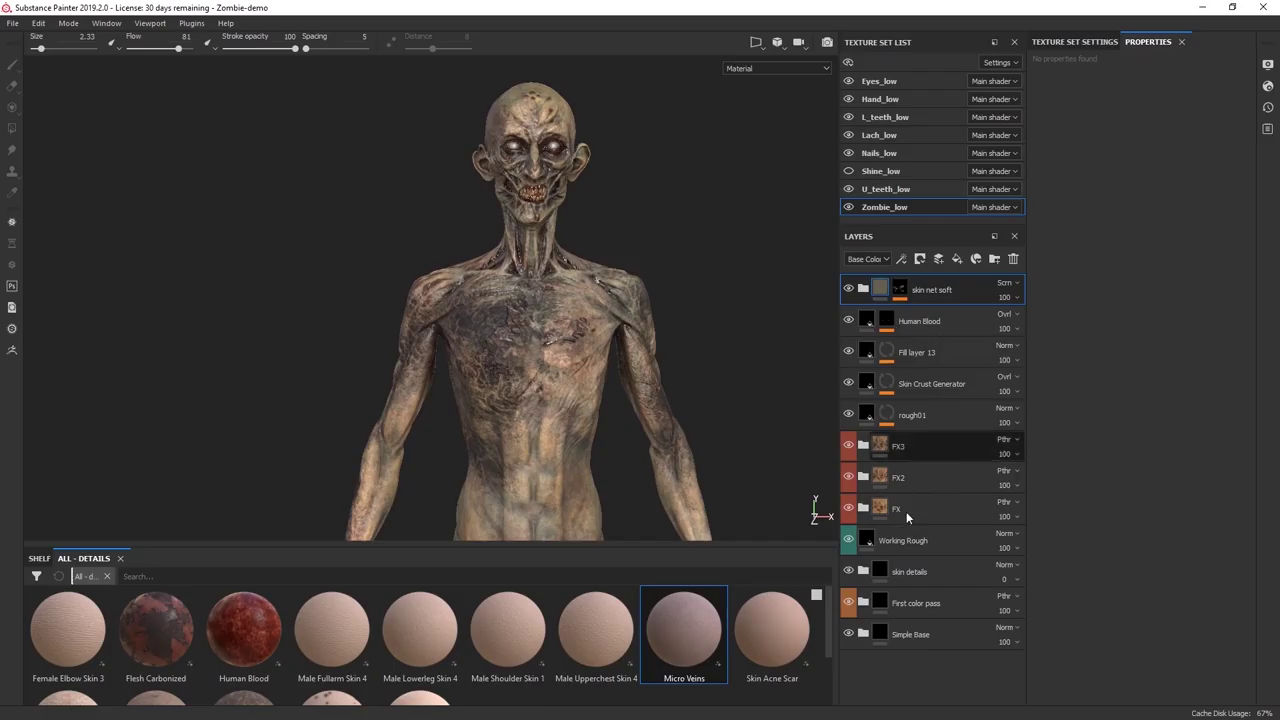
left_click(847, 508)
left_click(848, 476)
left_click(847, 445)
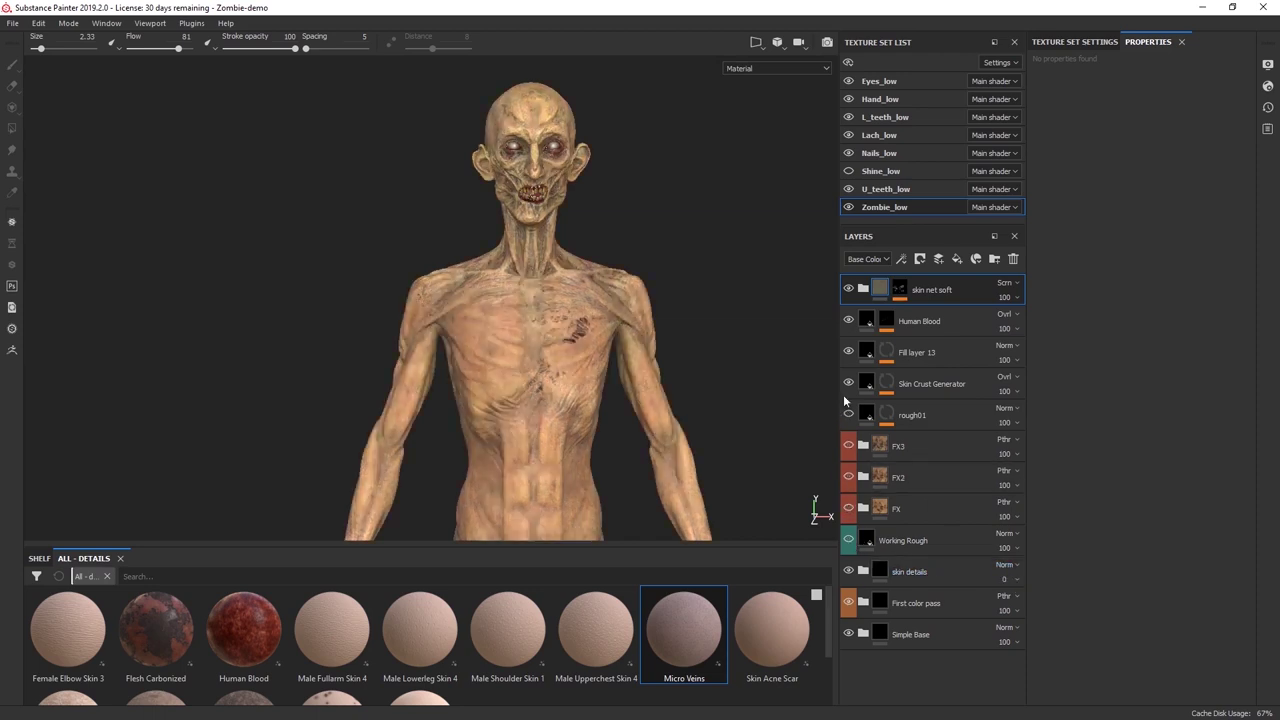
left_click(848, 353)
left_click(848, 320)
left_click(848, 290)
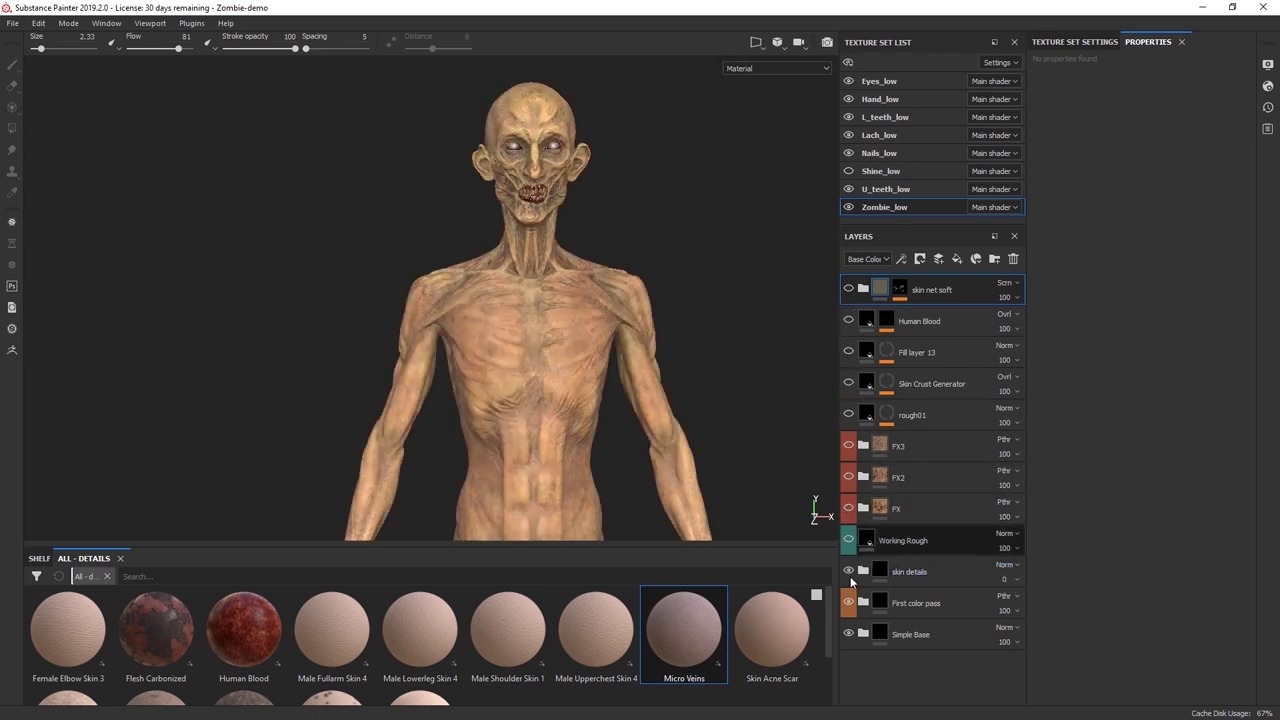
Set the skin details folder's base color opacity to 100 and compare its colored body zones with the browser's Body Micro Skin chart.
left_click(933, 572)
left_click_drag(1023, 600, 1076, 604)
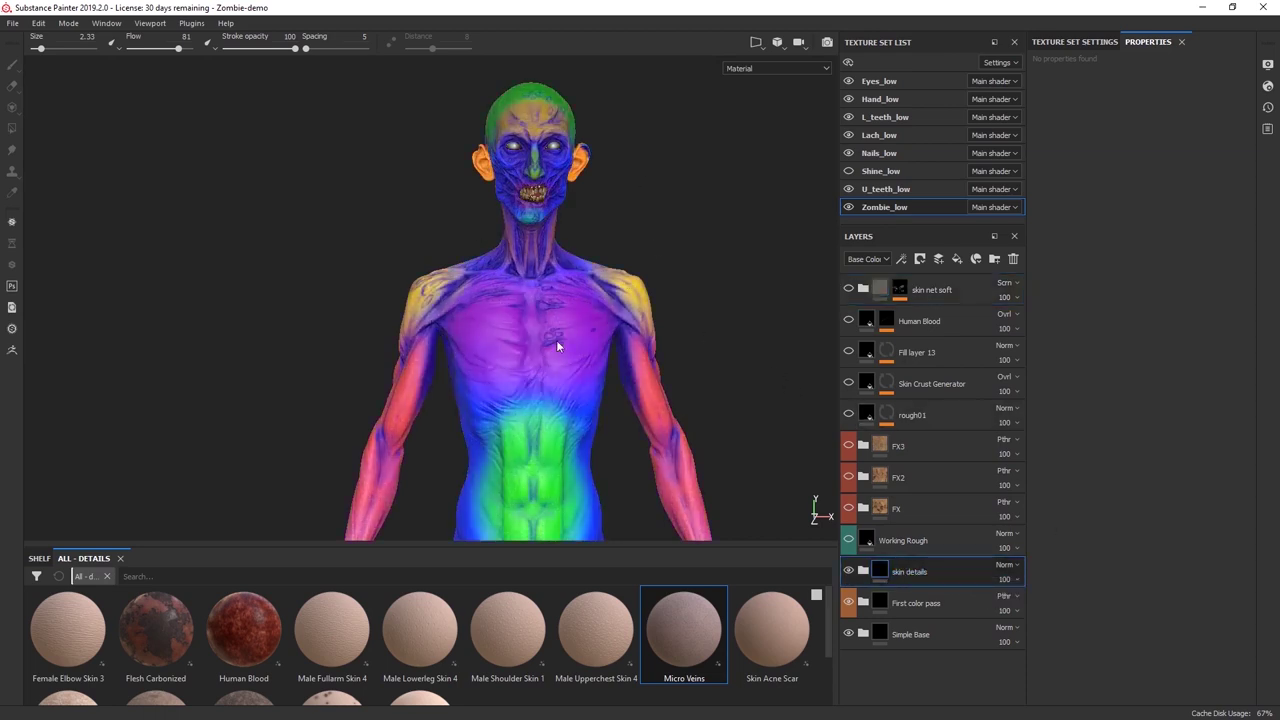
key("alt+Tab")
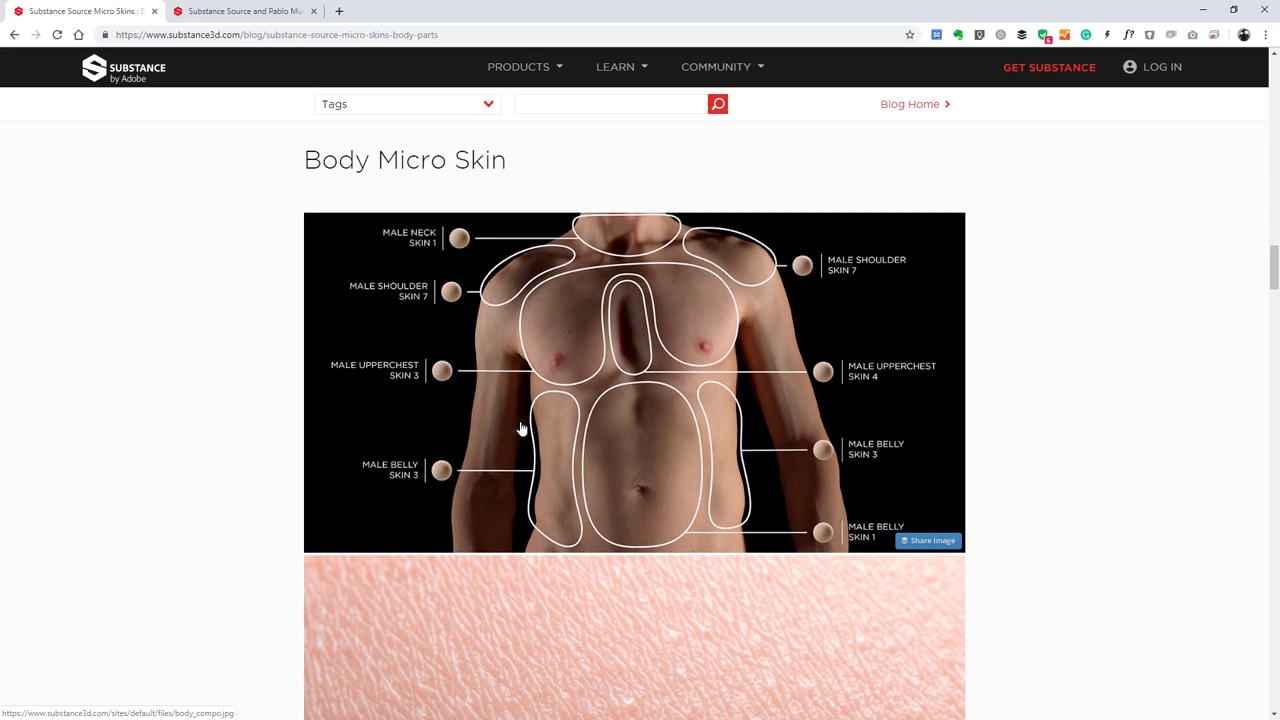
key("alt+Tab")
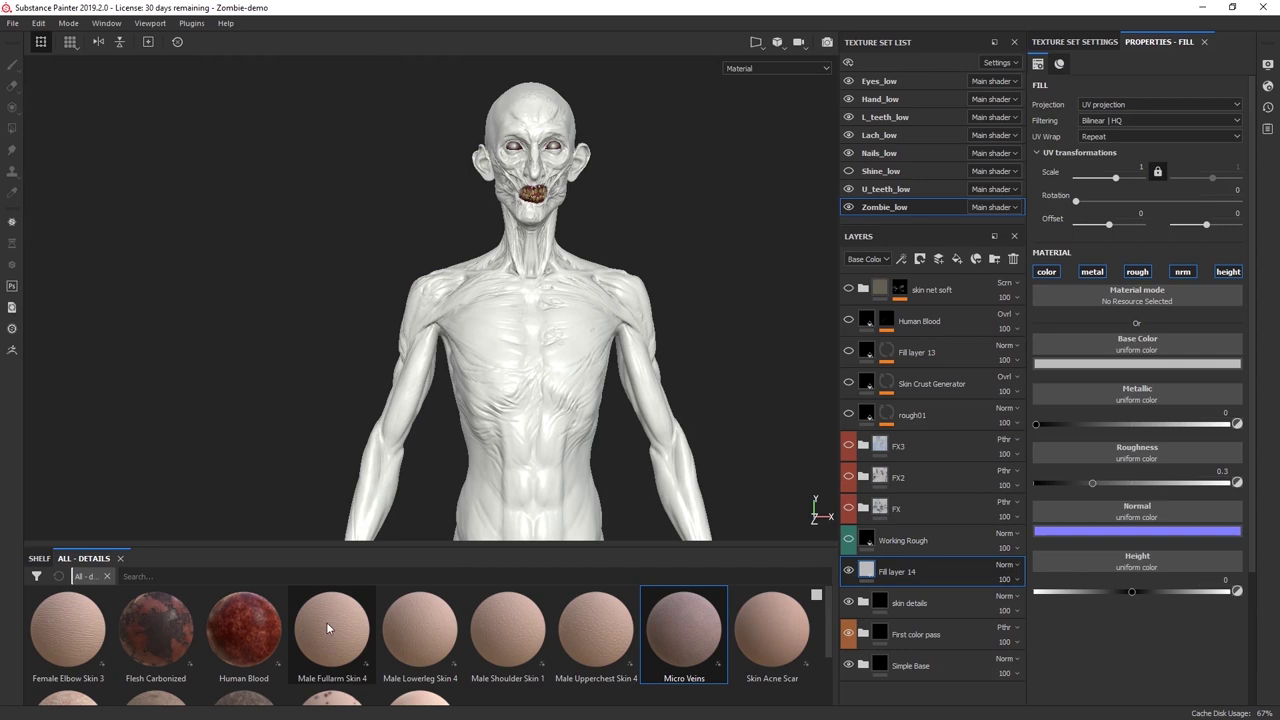
Apply the Male Fullarm Skin 4 material to the fill layer above skin details and set its UV scale to 39.1.
left_click_drag(326, 628, 1133, 300)
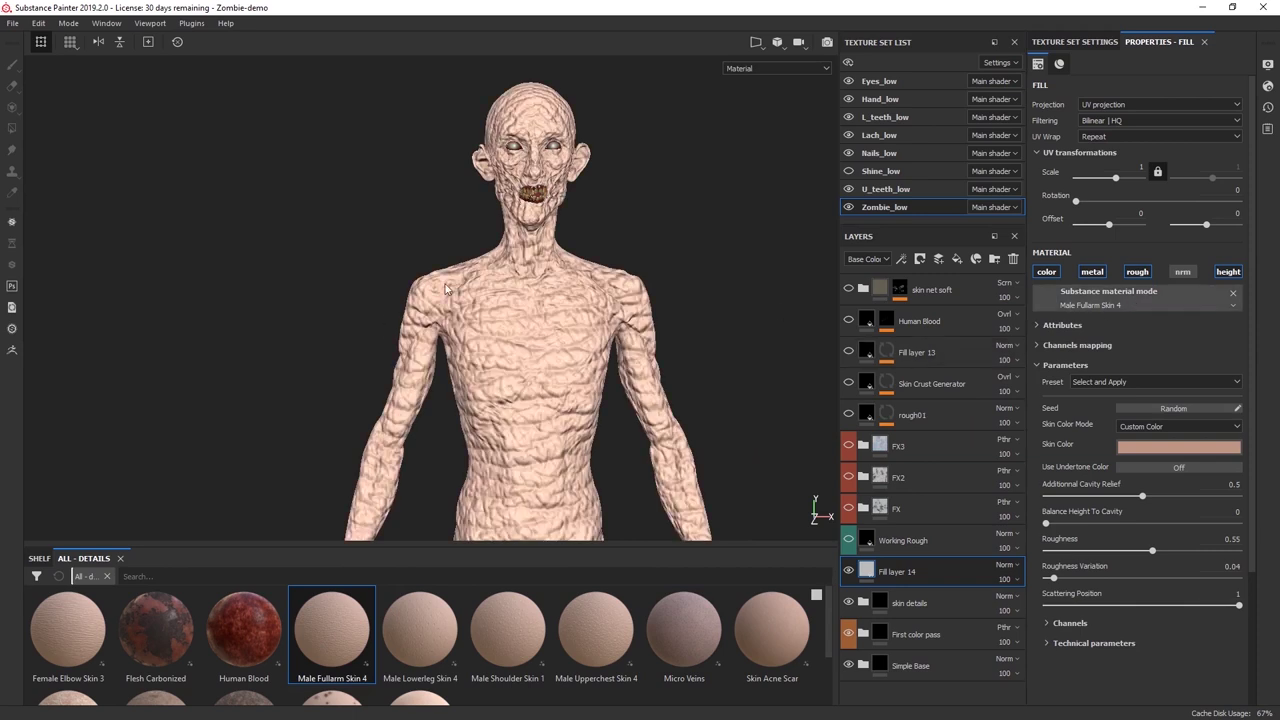
left_click_drag(1116, 177, 1131, 177)
left_click_drag(452, 338, 720, 352, "alt")
middle_click_drag(545, 400, 643, 326, "alt")
right_click_drag(643, 326, 662, 424, "alt")
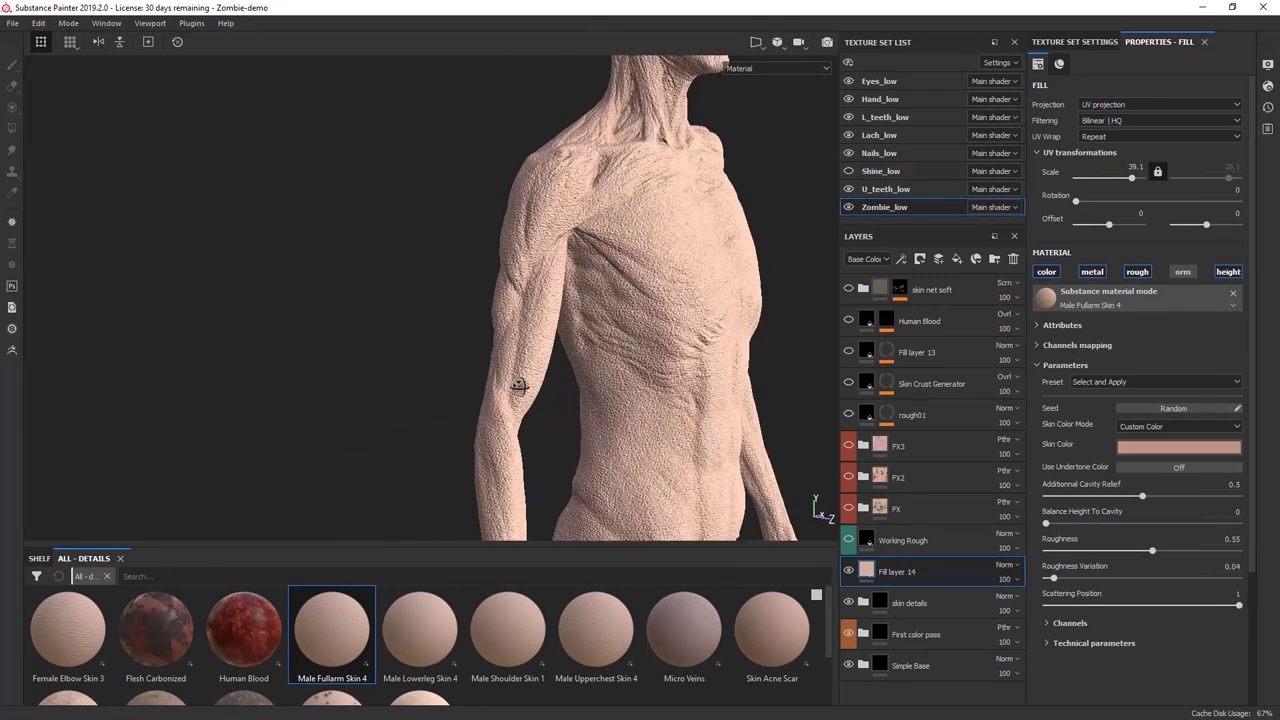
left_click_drag(564, 382, 530, 376, "alt")
right_click_drag(540, 362, 578, 410, "alt")
middle_click_drag(509, 249, 494, 326, "alt")
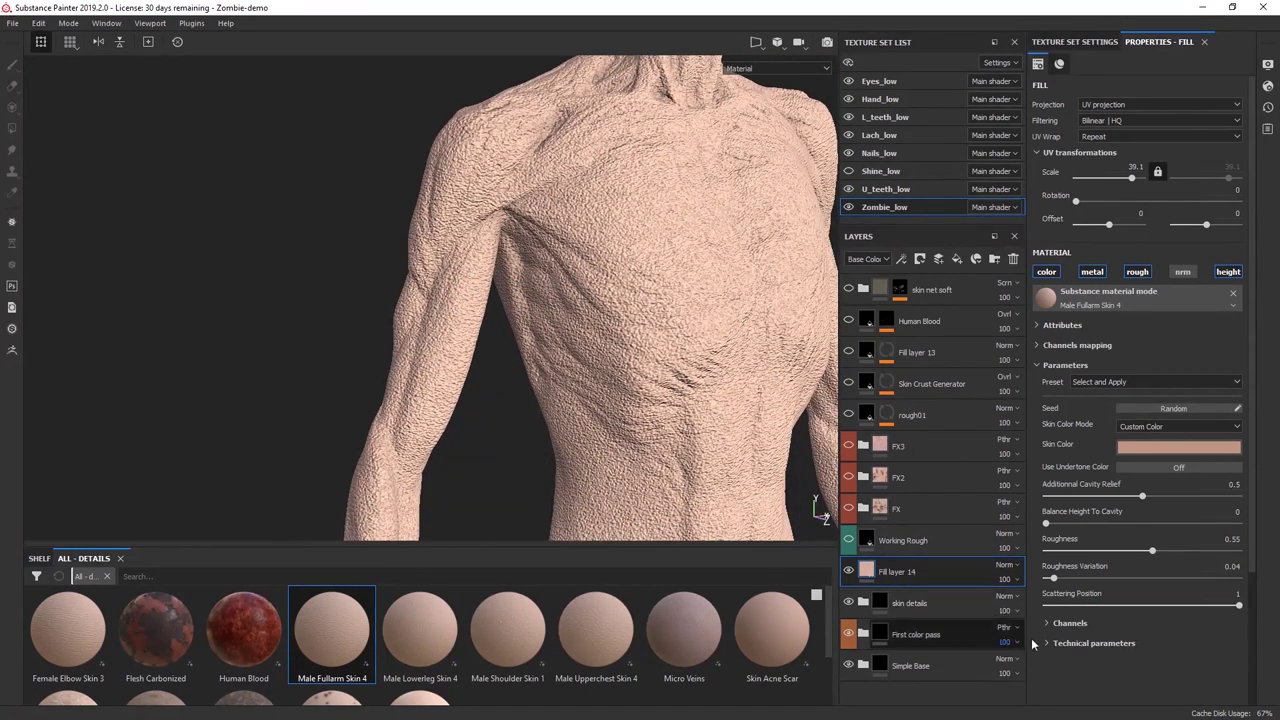
Reduce the Height Range in the skin material's technical parameters to 0.32.
left_click(1101, 644)
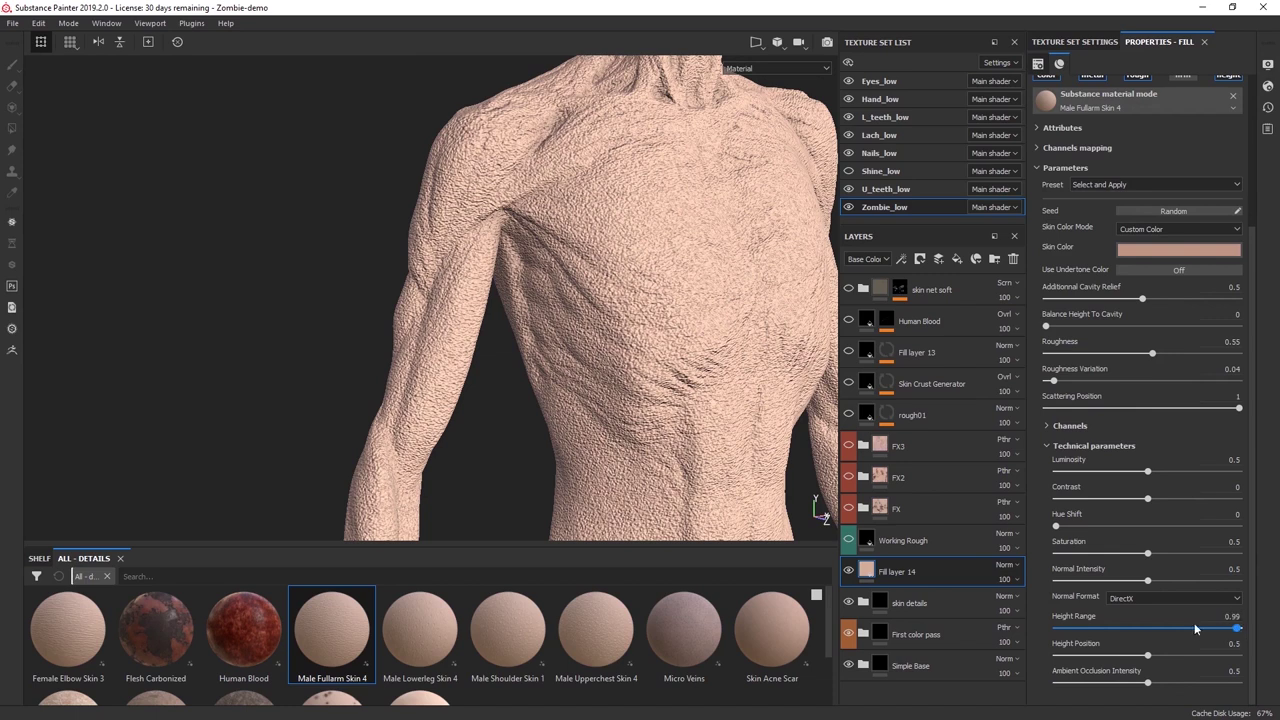
left_click_drag(1237, 628, 1174, 628)
left_click_drag(1252, 628, 1192, 628)
left_click_drag(1097, 622, 1114, 623)
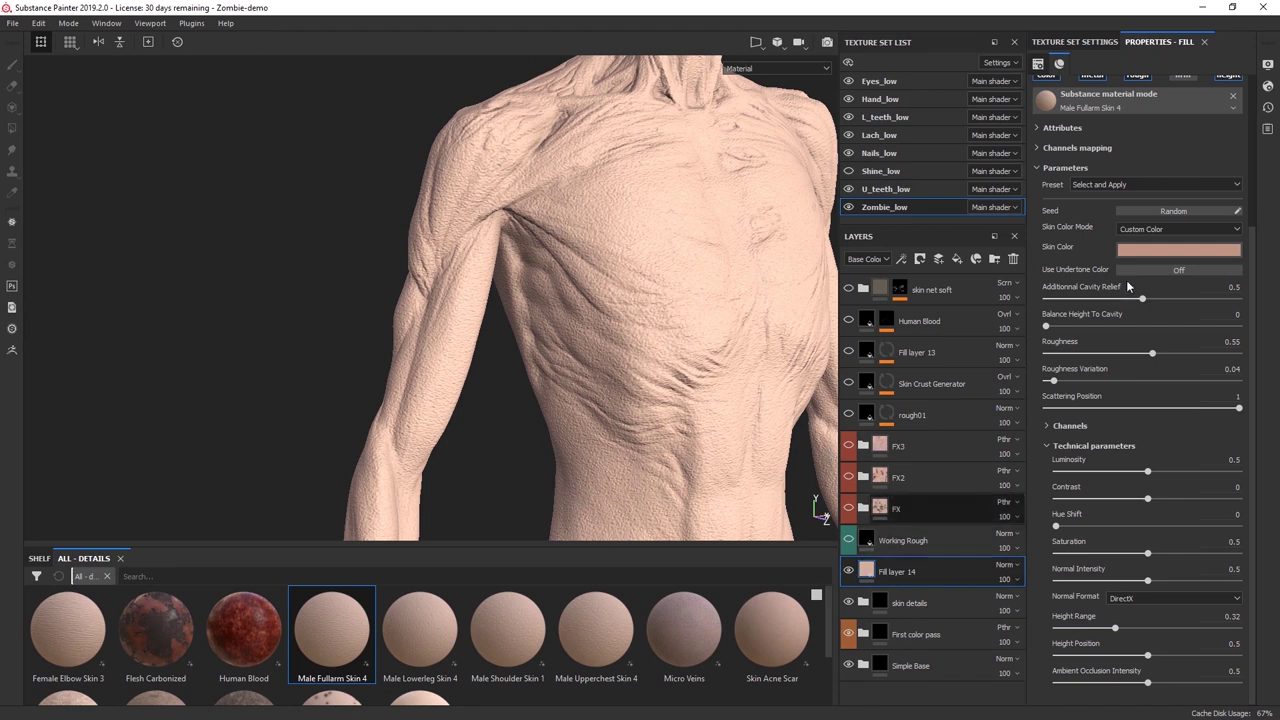
Change the skin color of the Male Fullarm Skin 4 material to a saturated dark green.
scroll(1198, 301, "up", 1)
left_click(1166, 291)
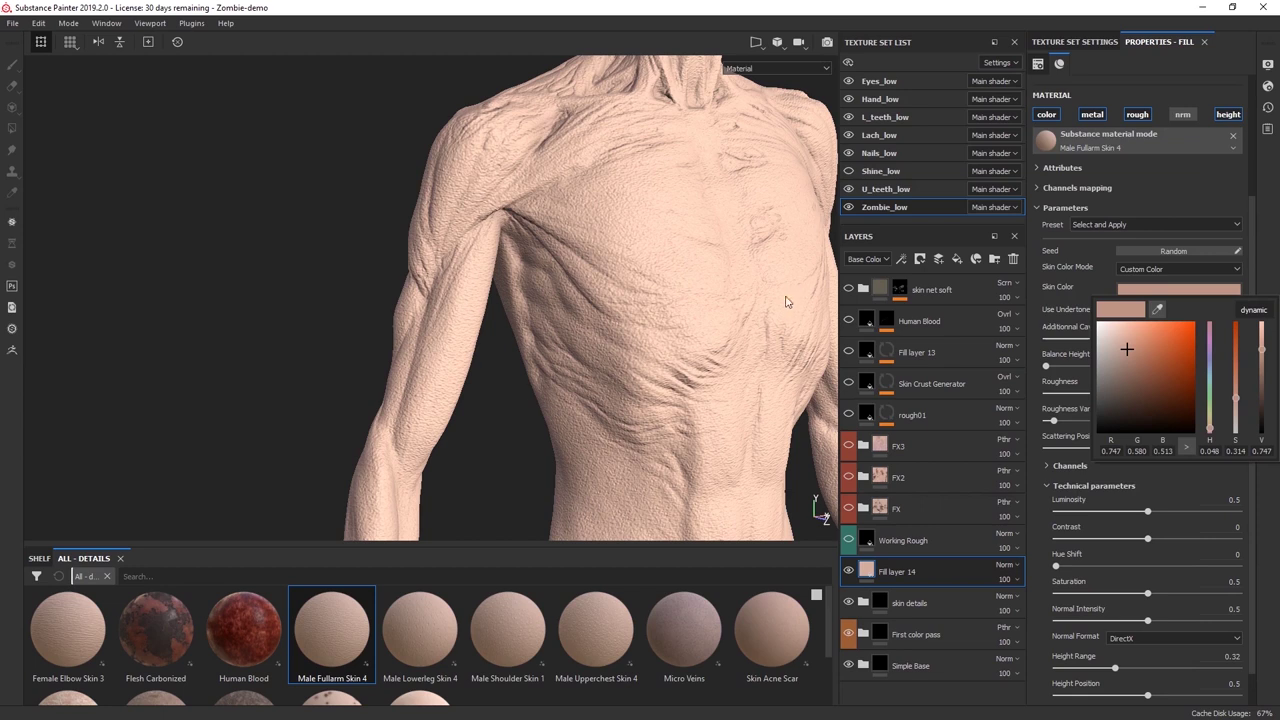
left_click(1208, 397)
left_click_drag(1166, 380, 1210, 389)
left_click(1209, 377)
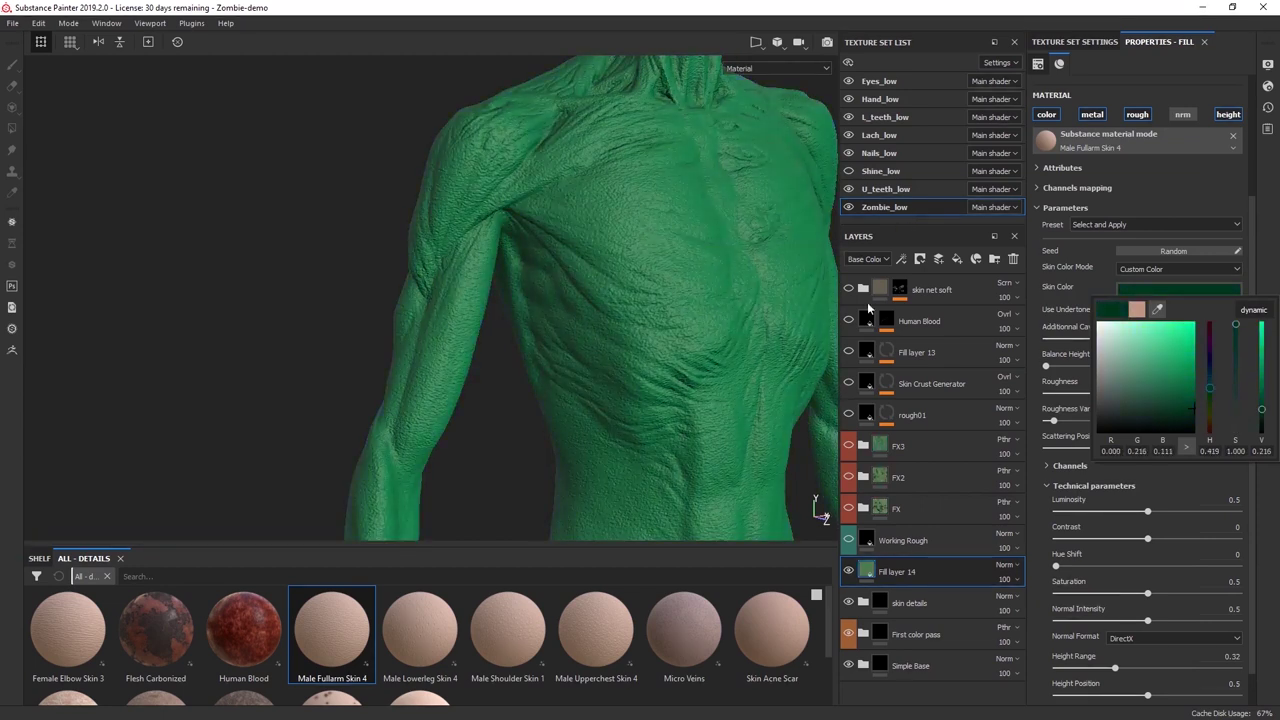
Add a black mask to the green Male Fullarm Skin 4 fill layer.
left_click(946, 575)
left_click(920, 259)
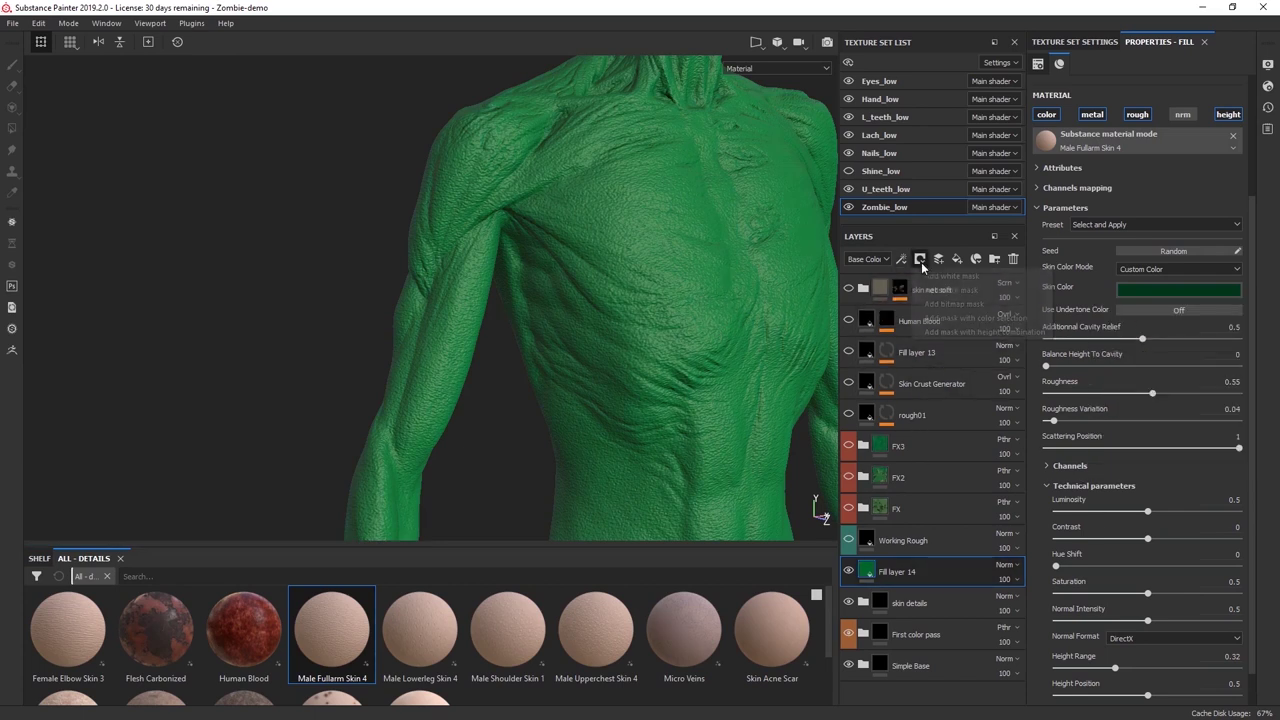
left_click(945, 291)
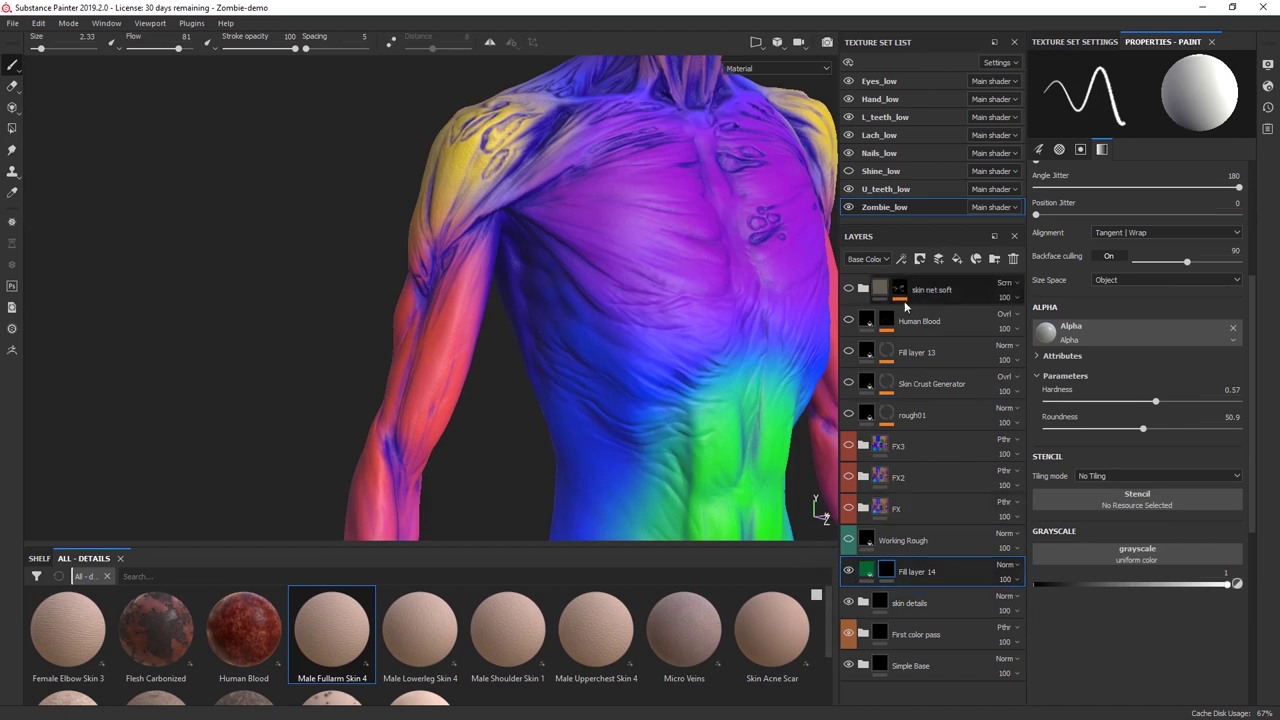
Choose the Concrete Light brush from the shelf's brushes and enlarge it to a size of about 18.6.
left_click(38, 557)
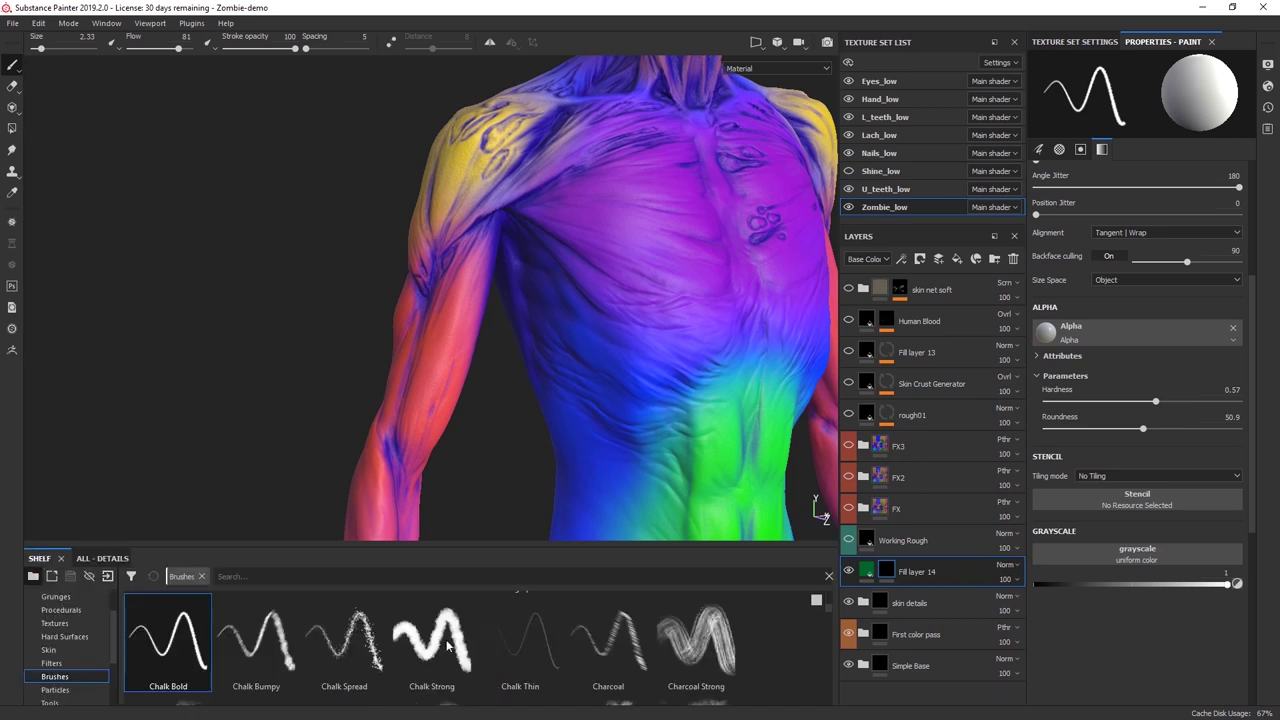
scroll(643, 630, "down", 5)
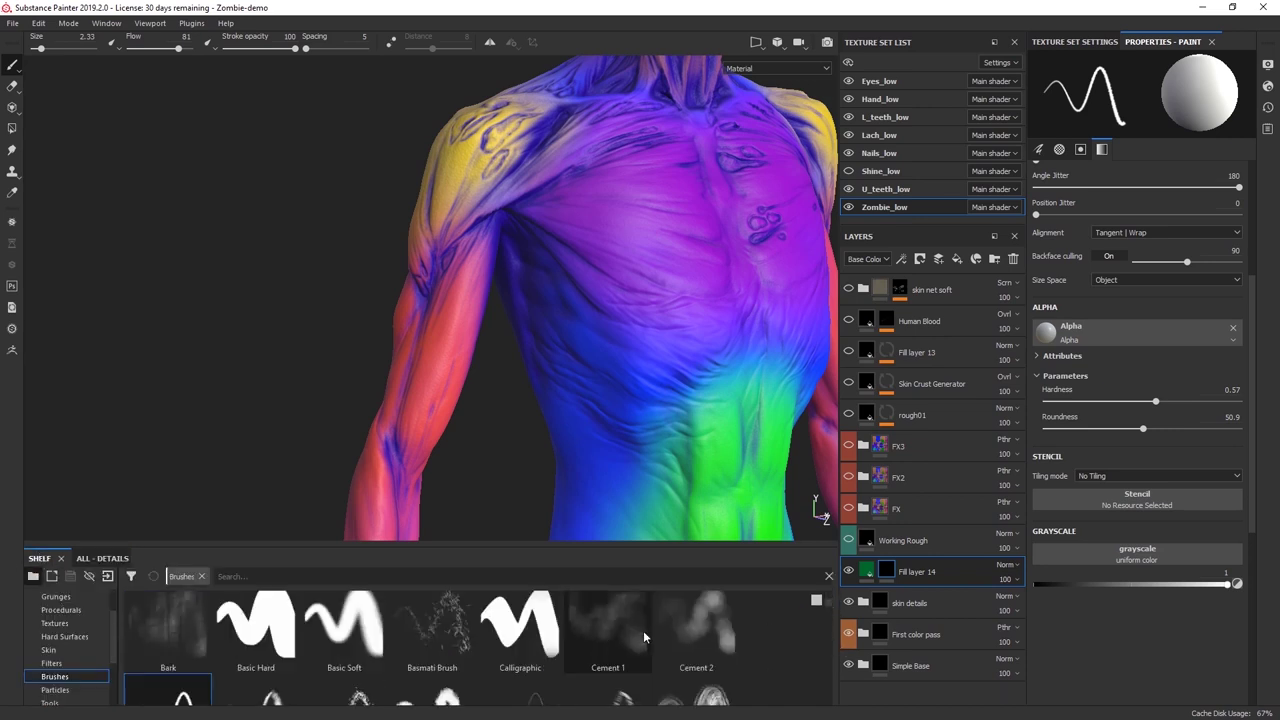
scroll(641, 631, "up", 4)
scroll(430, 670, "down", 2)
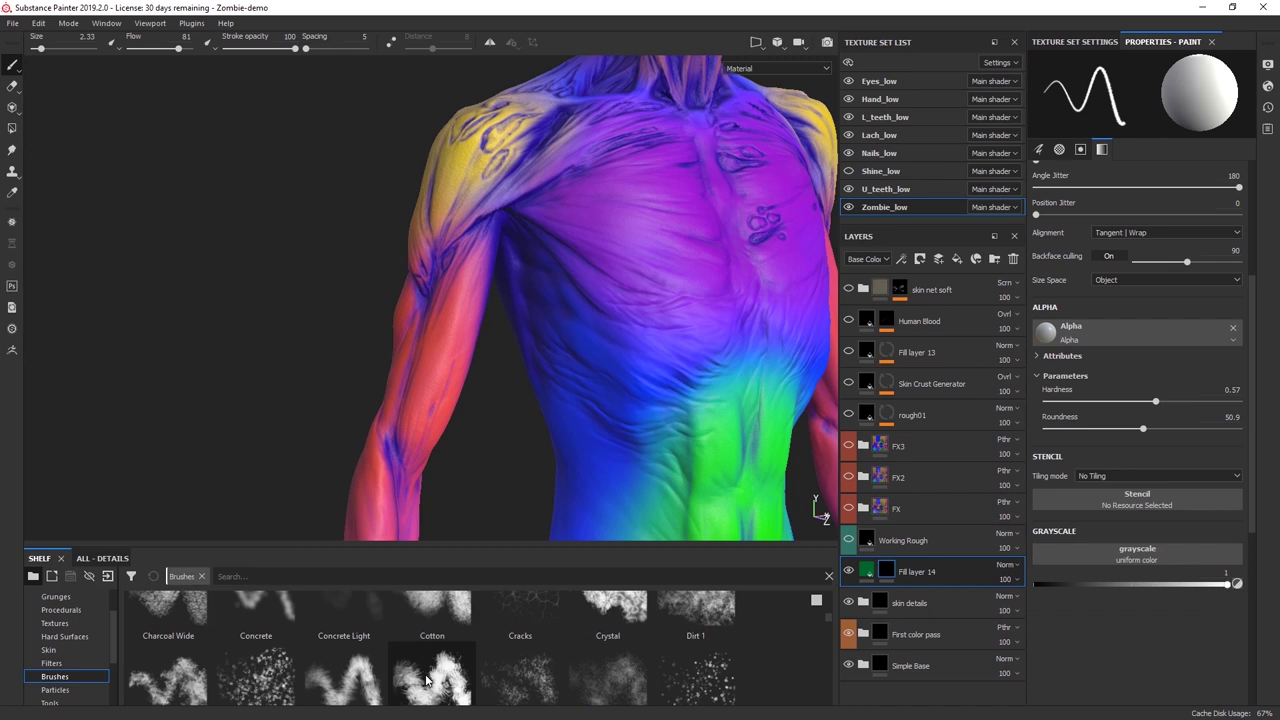
left_click(343, 627)
scroll(343, 630, "up", 1)
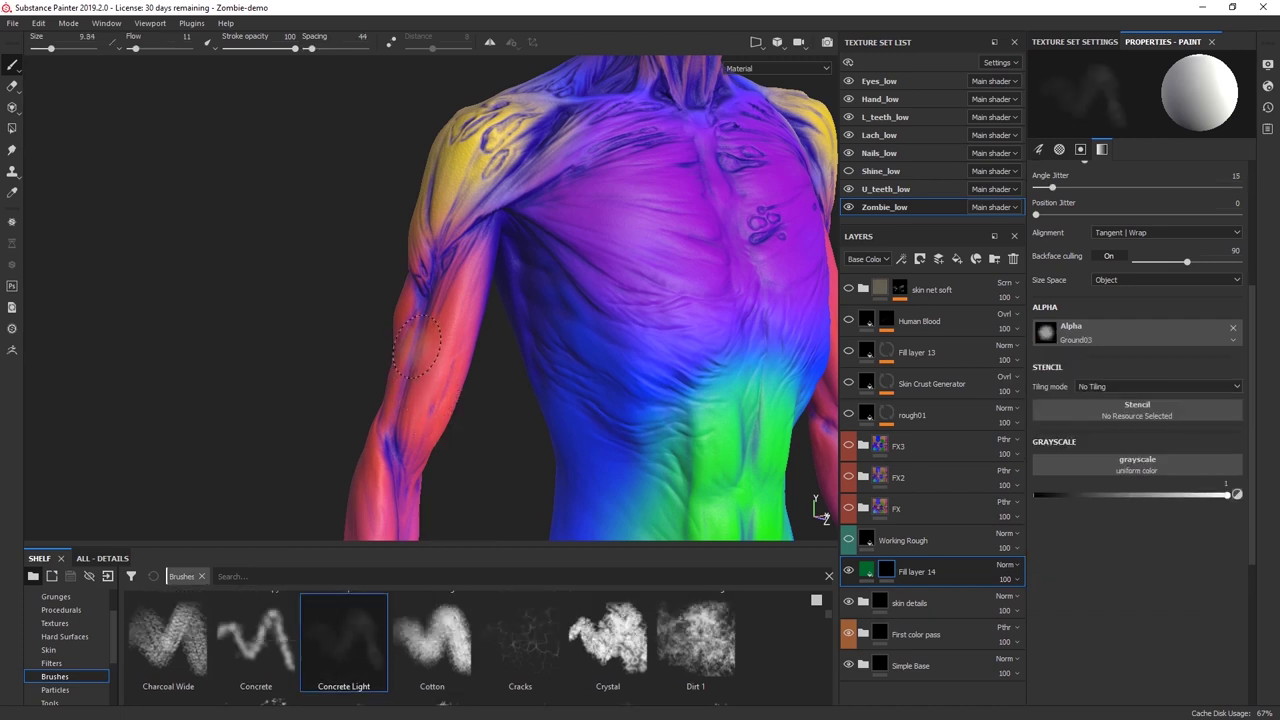
right_click_drag(419, 350, 450, 350, "ctrl")
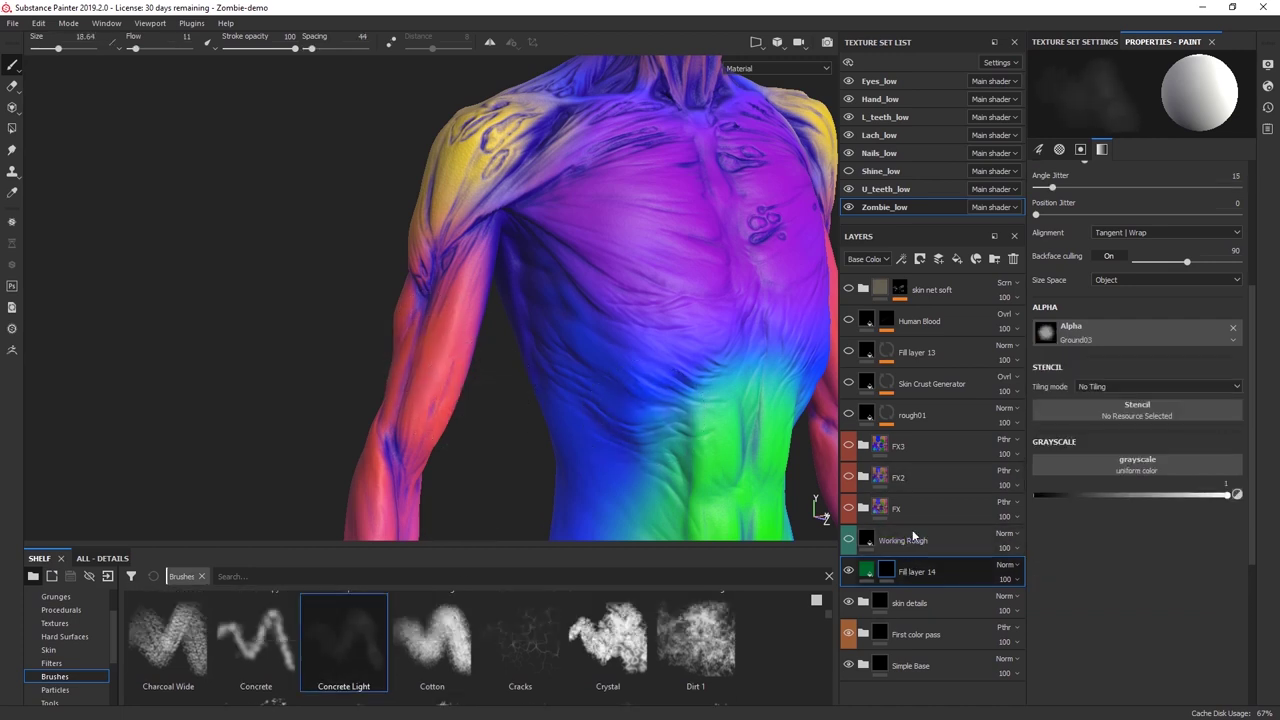
Add a paint effect to the fill layer's mask, brush lightly over the arm and enlarge the brush to about 25.
left_click(903, 260)
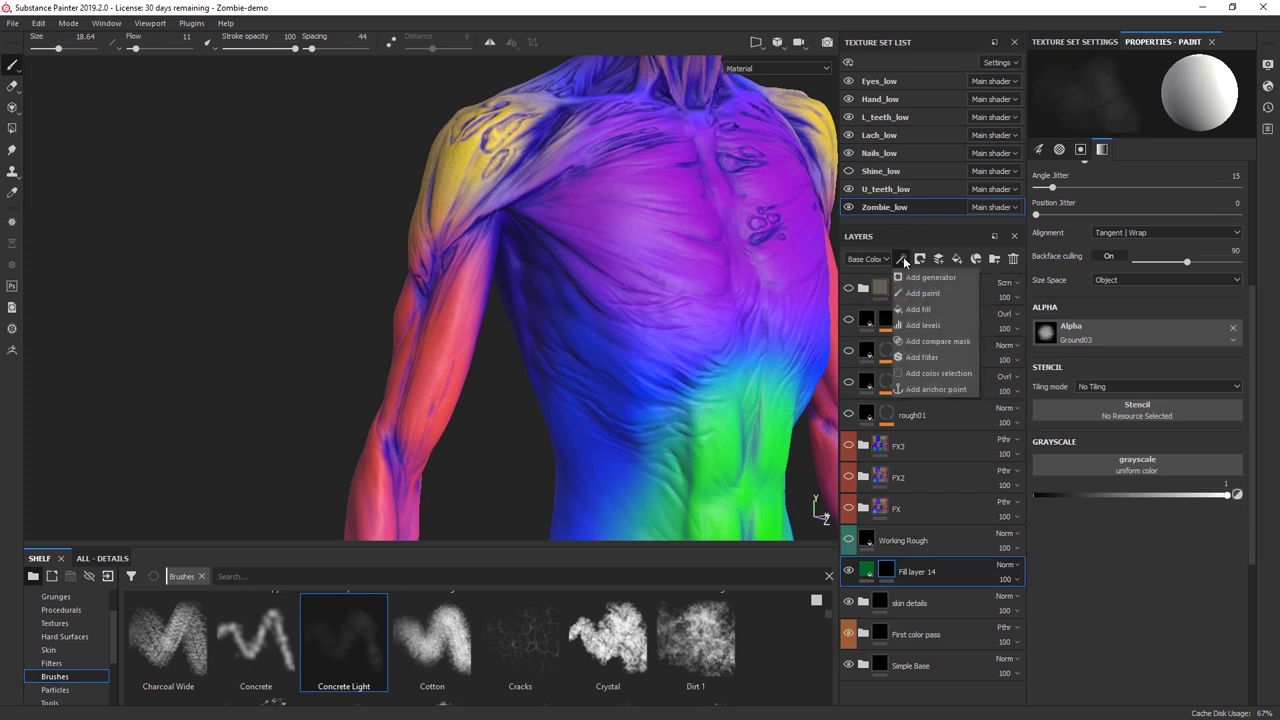
left_click(935, 296)
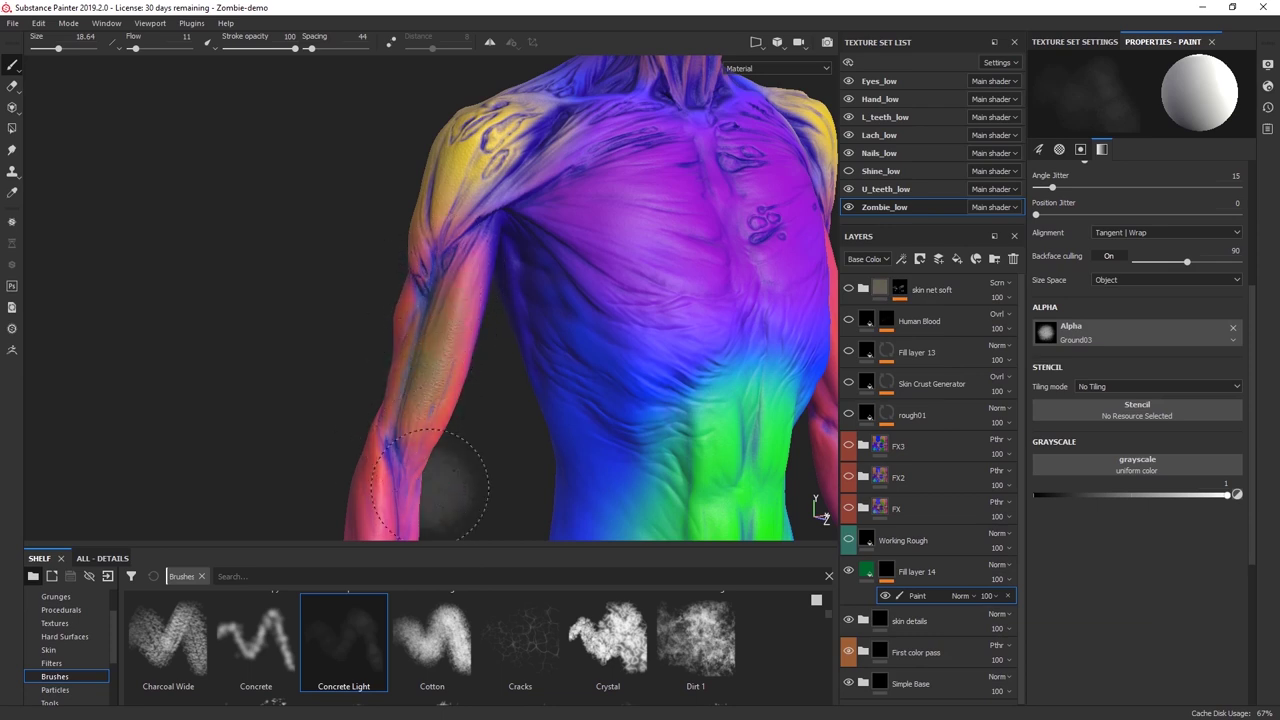
right_click_drag(431, 404, 441, 404, "ctrl")
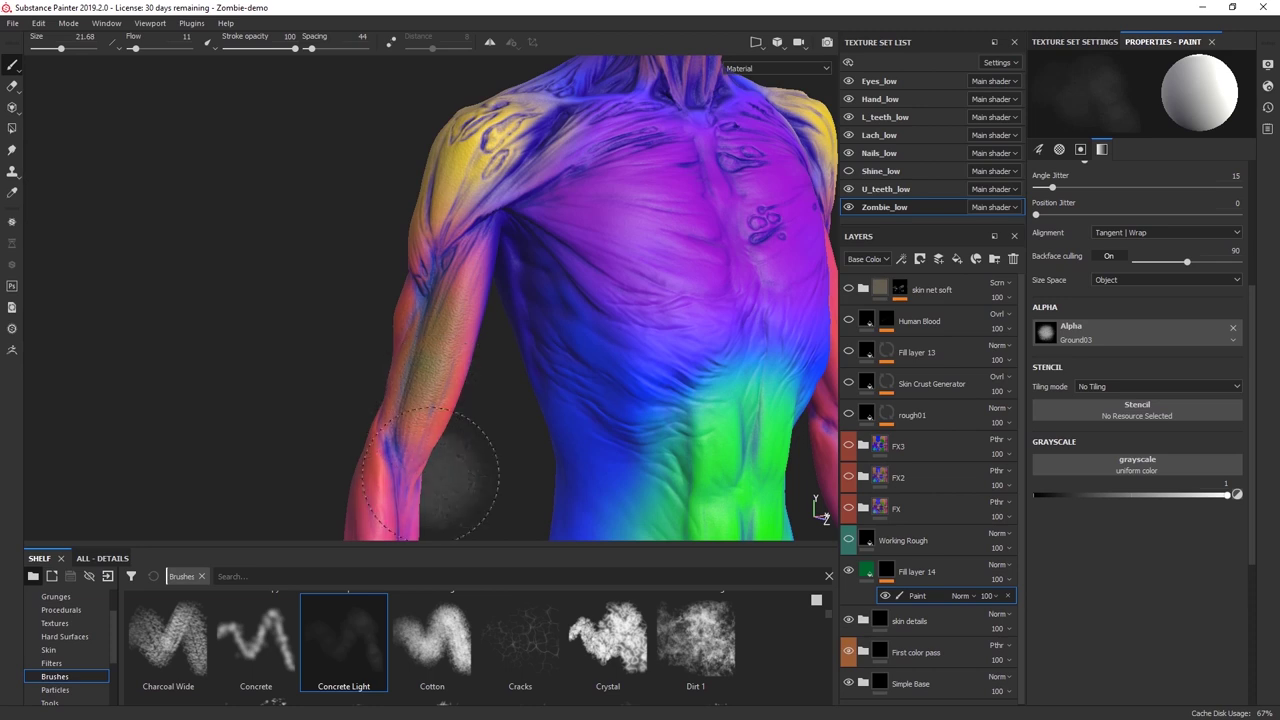
right_click_drag(430, 475, 447, 475, "ctrl")
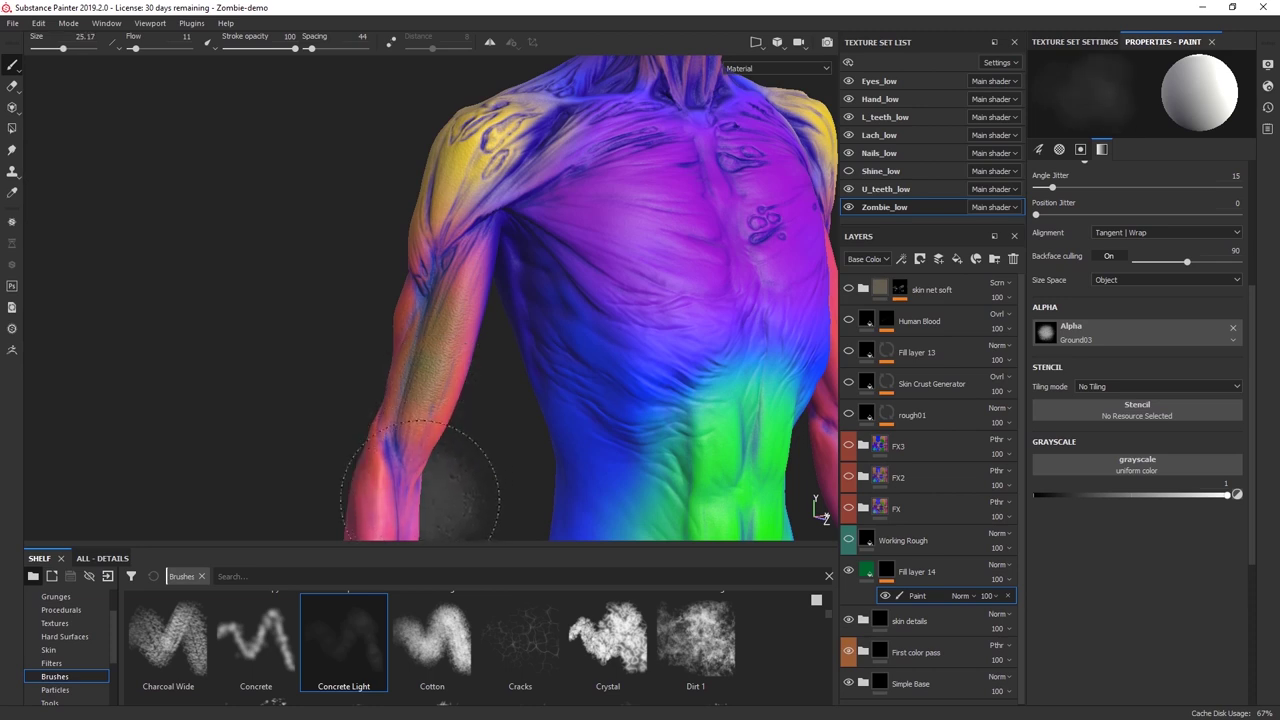
Paint the skin material over the arm around the elbow in the mask with the Cotton brush at size 15.
left_click(437, 647)
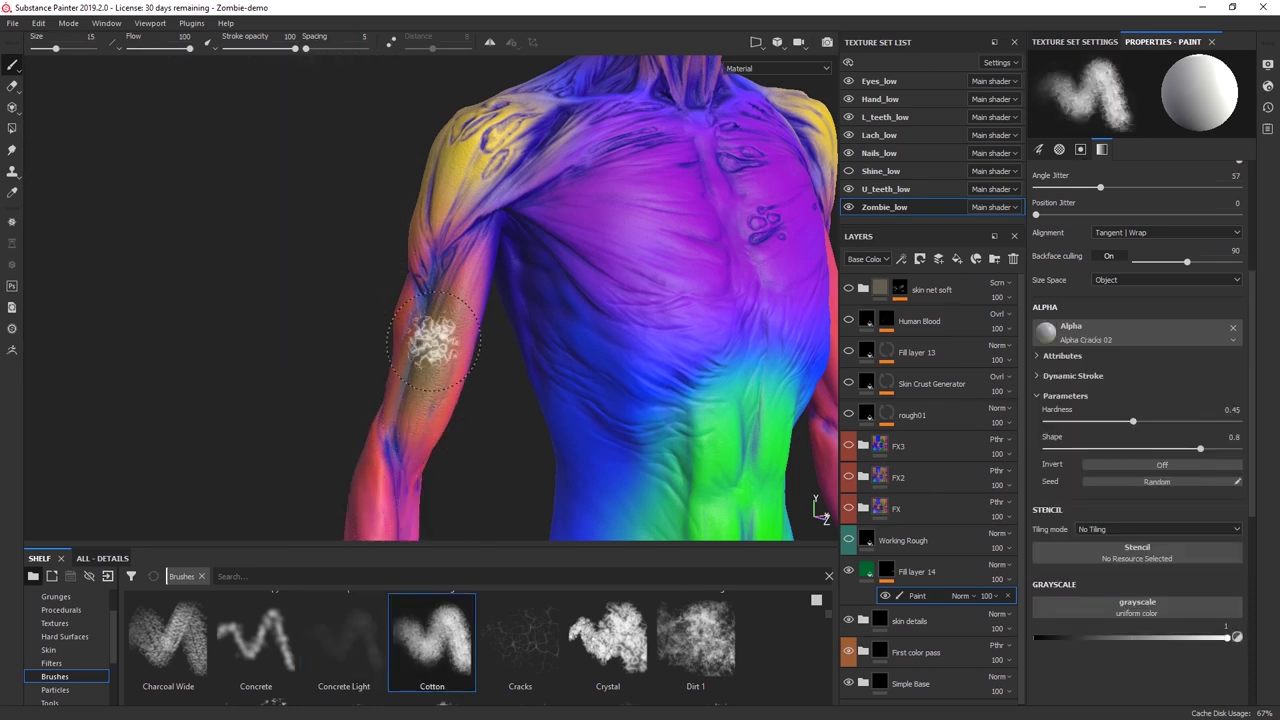
mouse_move(422, 387)
left_mouse_down()
mouse_move(440, 330)
mouse_move(400, 410)
mouse_move(409, 357)
left_mouse_up()
left_click_drag(376, 421, 452, 345)
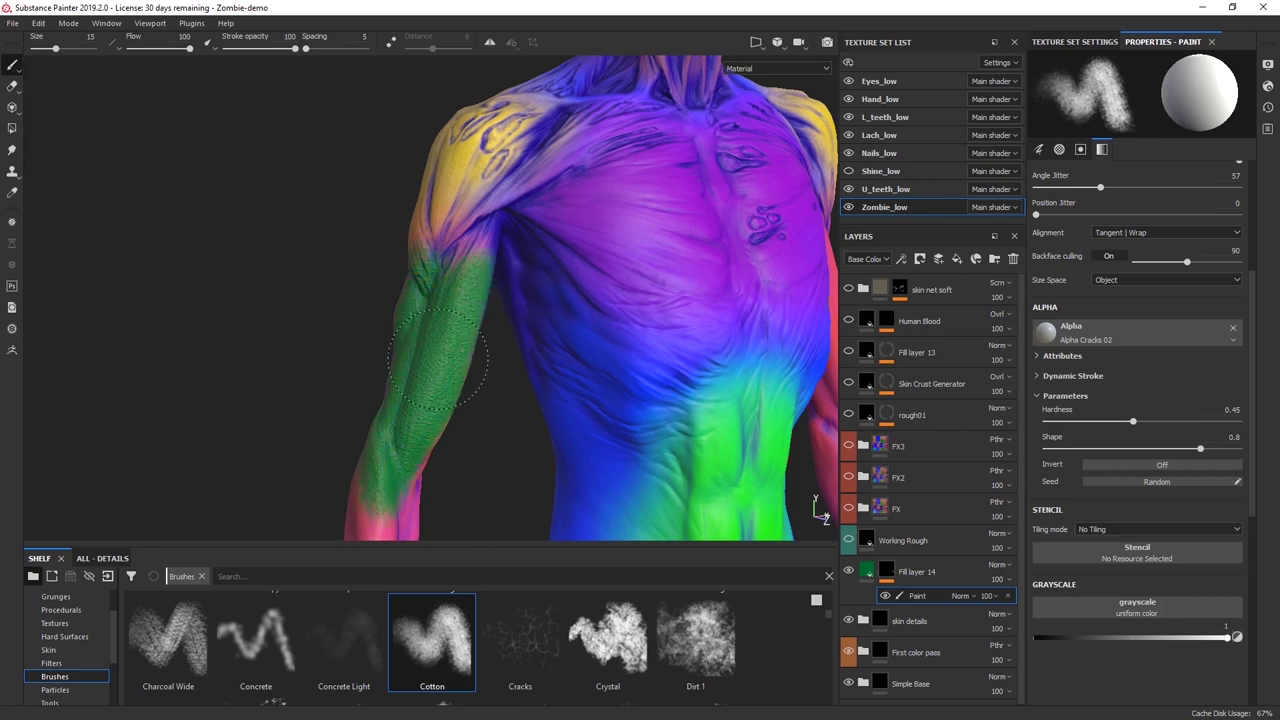
Set the masked green fill layer's base color opacity to 0 so only its skin relief remains on the arm.
middle_click_drag(514, 423, 562, 336, "alt")
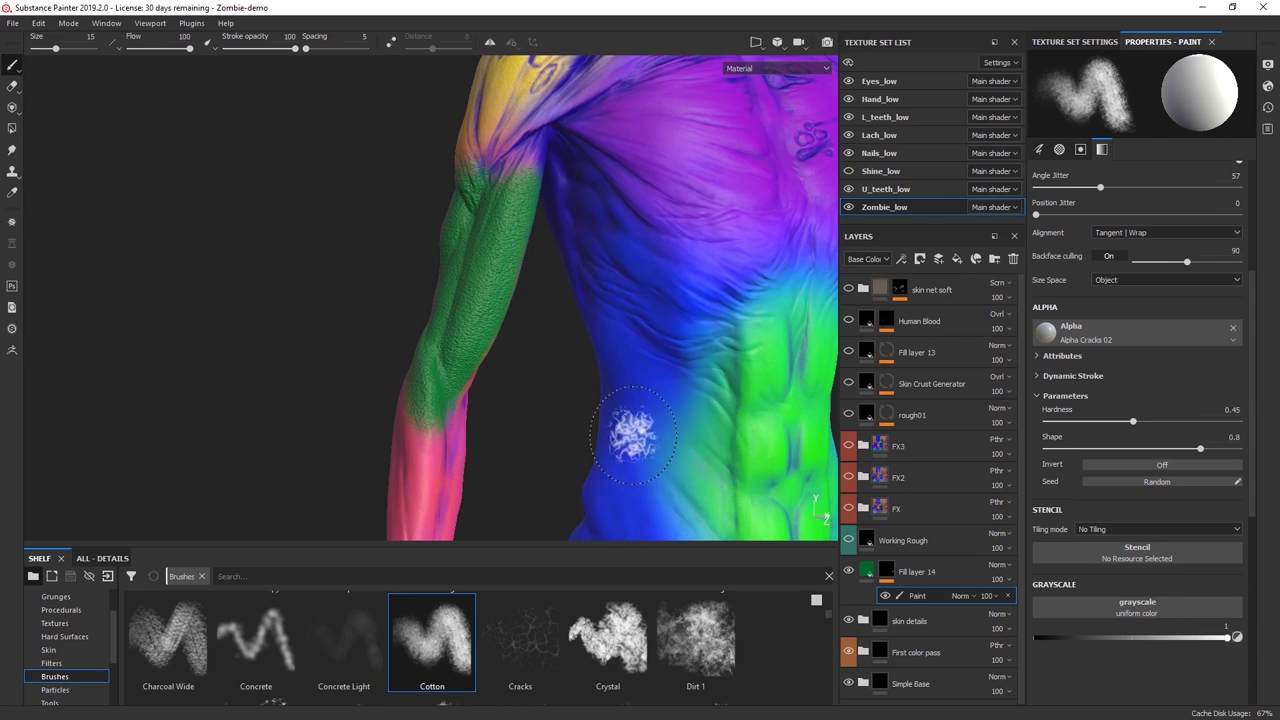
left_click_drag(492, 368, 476, 346, "alt")
left_click_drag(470, 184, 487, 184, "alt")
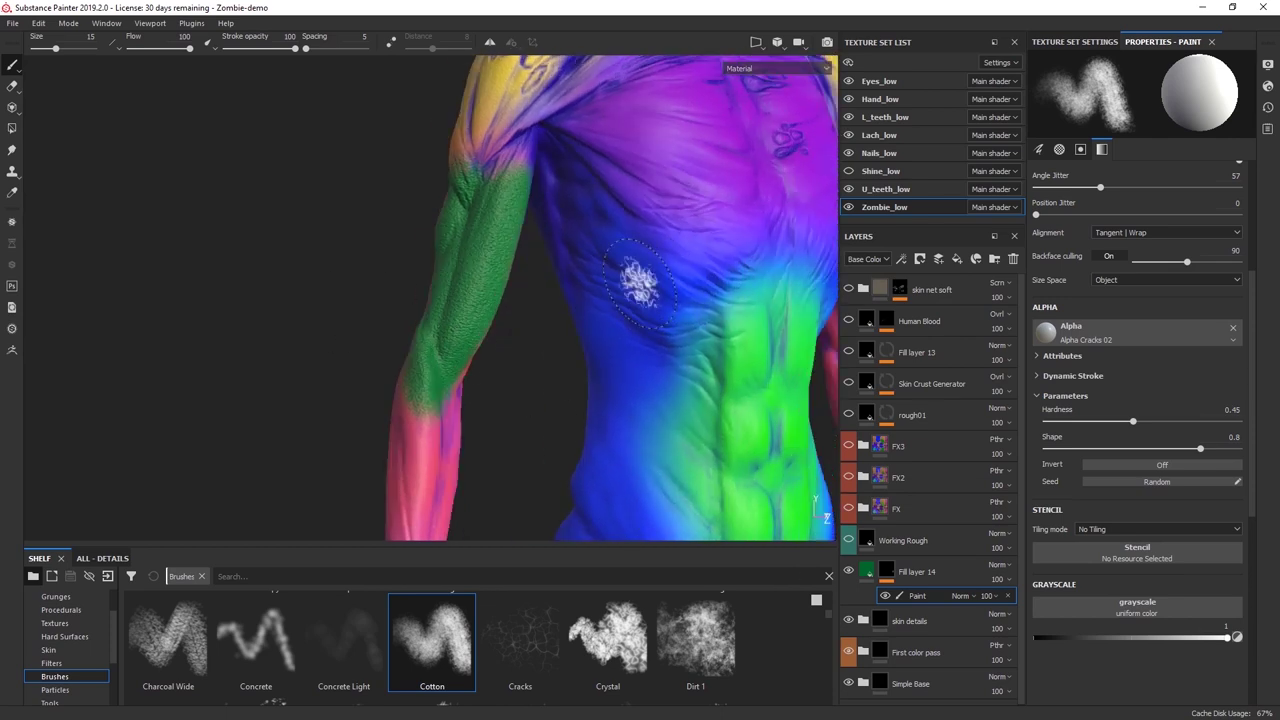
left_click_drag(640, 284, 572, 290, "alt")
right_click_drag(572, 290, 446, 343, "alt")
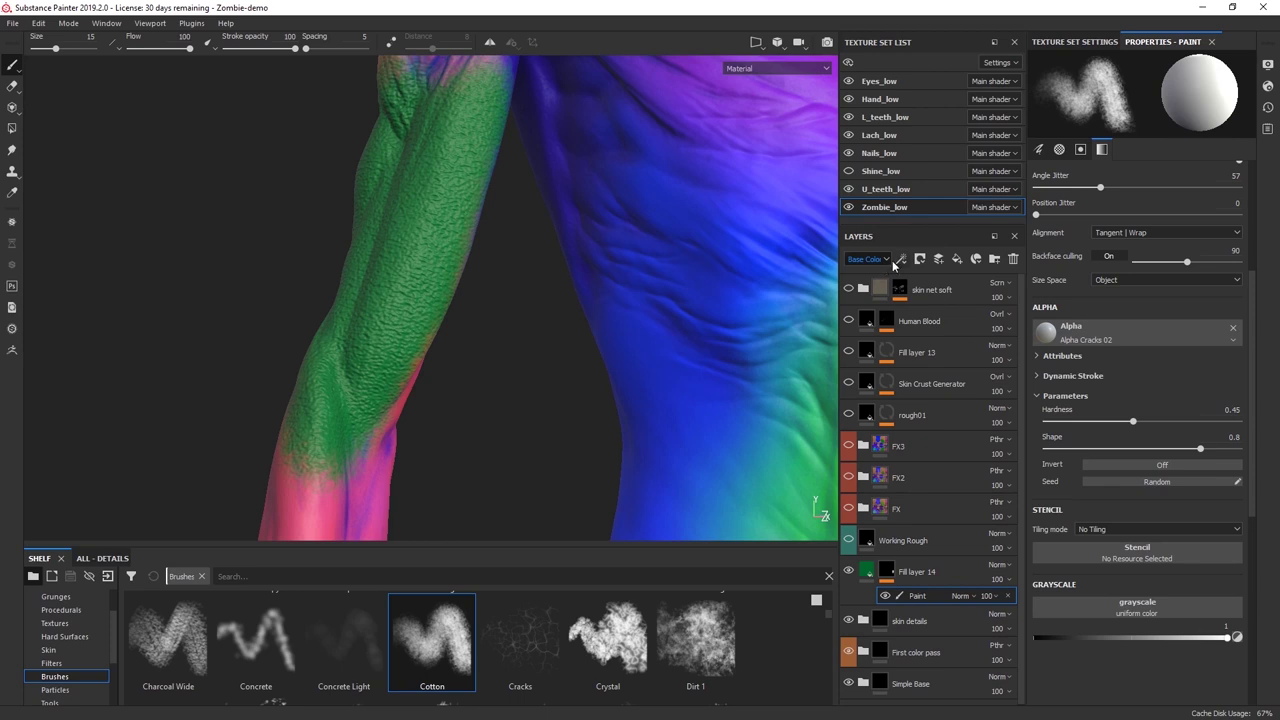
left_click(987, 595)
left_click_drag(1040, 604, 957, 620)
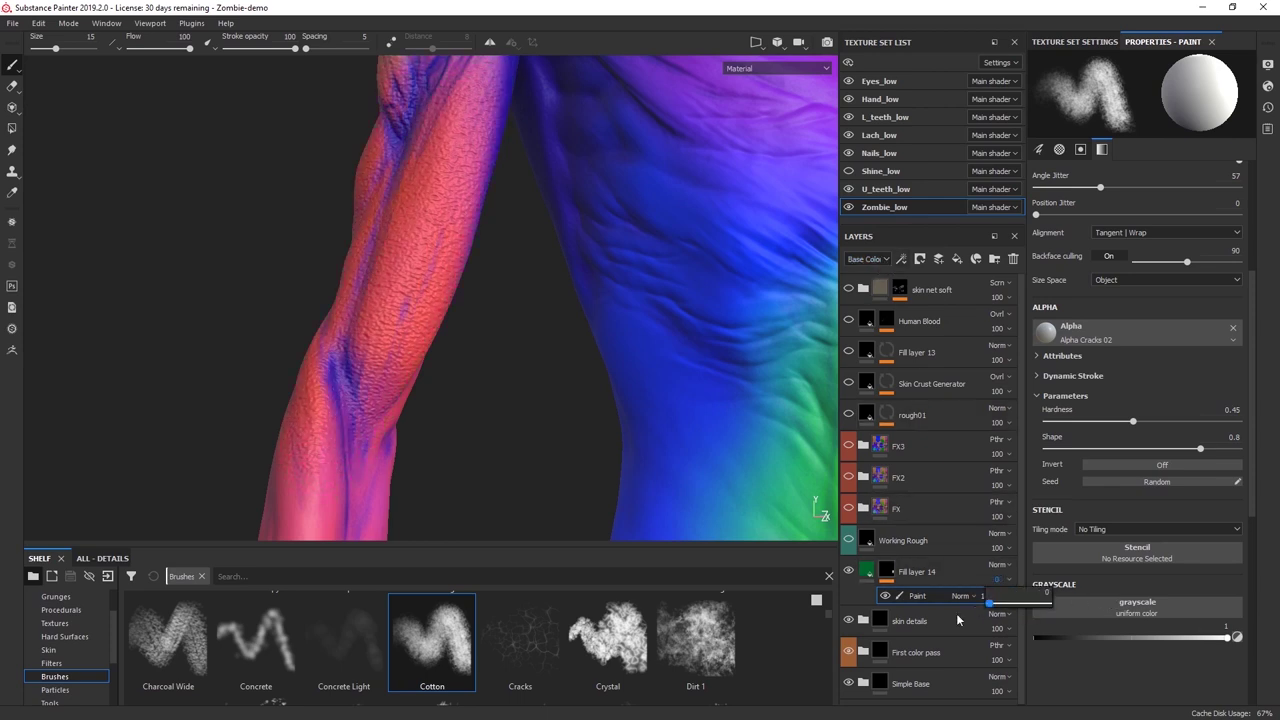
Inspect the arm's skin relief from several angles and return to the Body Micro Skin chart in the browser.
mouse_move(457, 263)
left_mouse_down("alt")
mouse_move(531, 334)
mouse_move(367, 276)
mouse_move(391, 291)
mouse_move(397, 329)
mouse_move(517, 357)
mouse_move(515, 391)
left_mouse_up("alt")
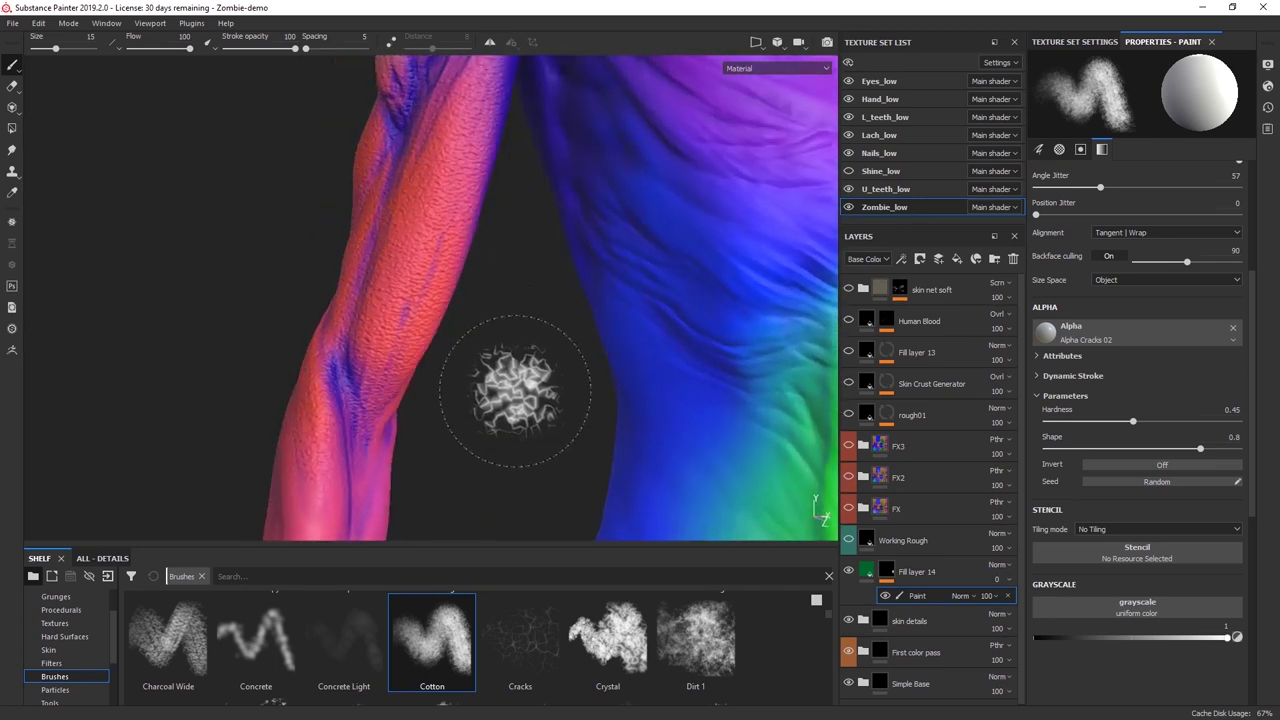
right_click_drag(666, 447, 548, 191, "alt")
left_click_drag(700, 325, 429, 306, "alt")
key("alt+Tab")
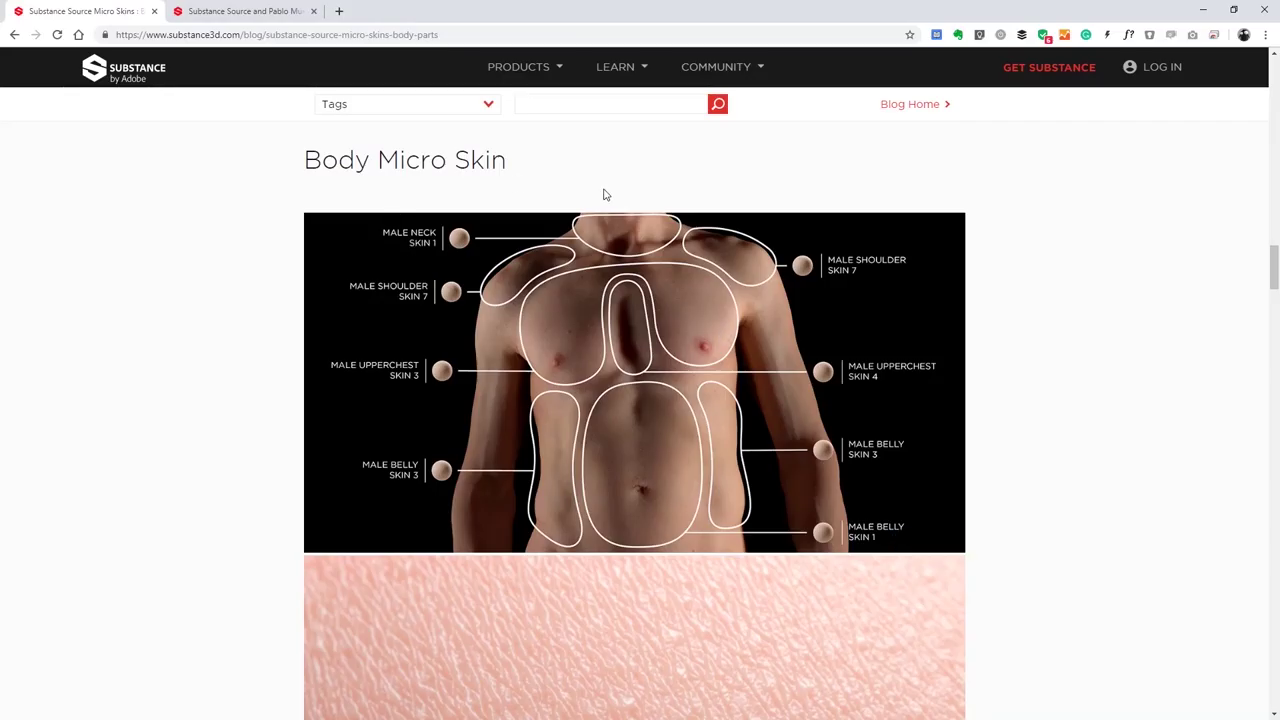
Switch back to Substance Painter, delete Fill layer 14, and set the skin details folder's base color opacity to 0.
scroll(934, 360, "down", 7)
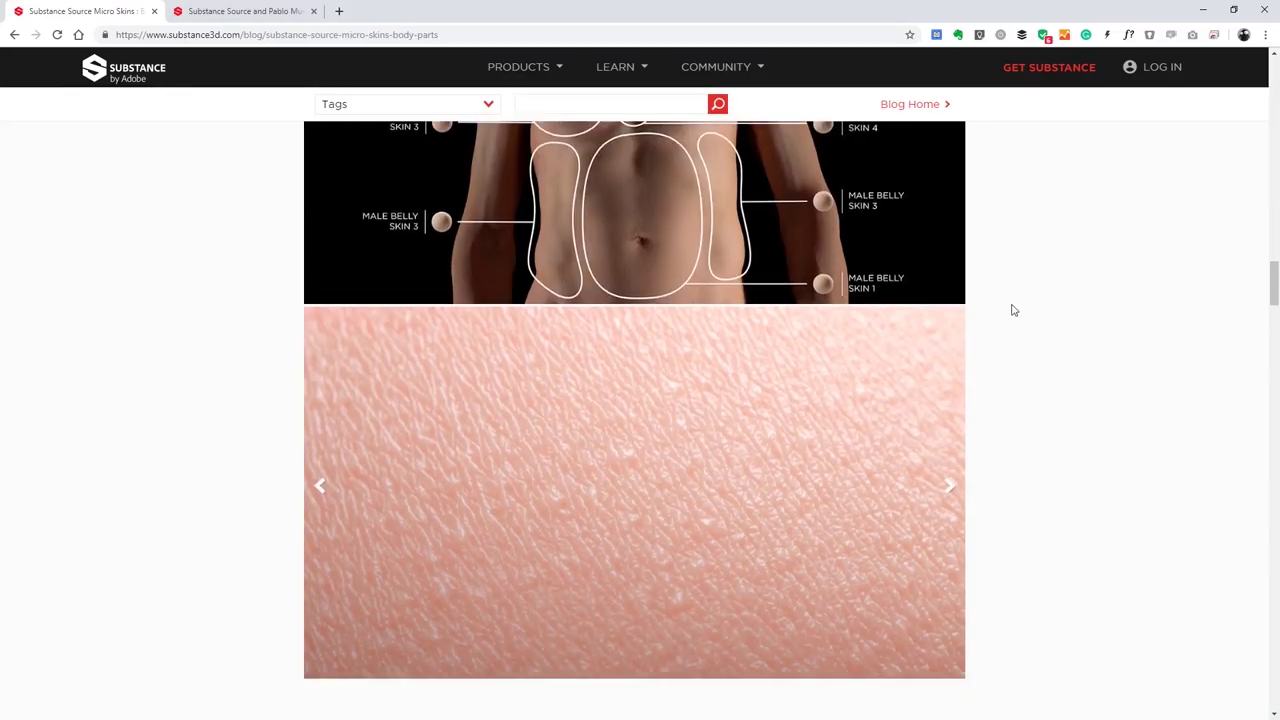
scroll(925, 362, "up", 2)
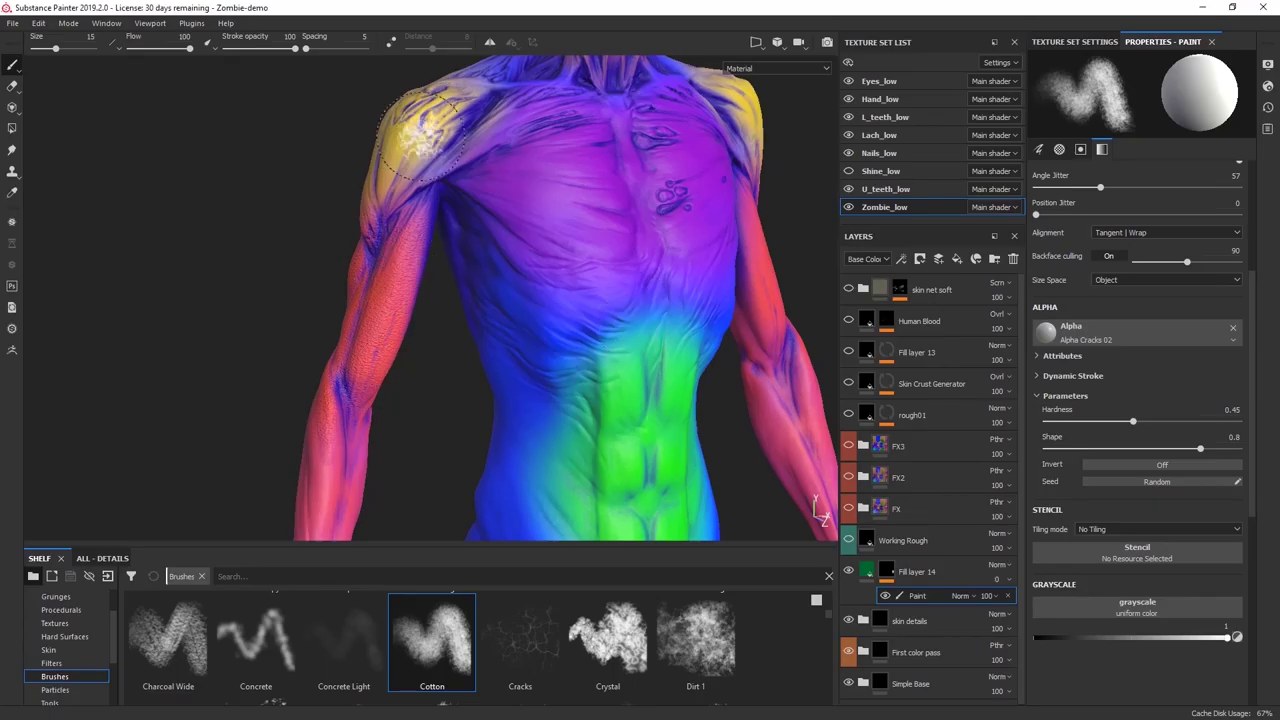
scroll(655, 433, "down", 4)
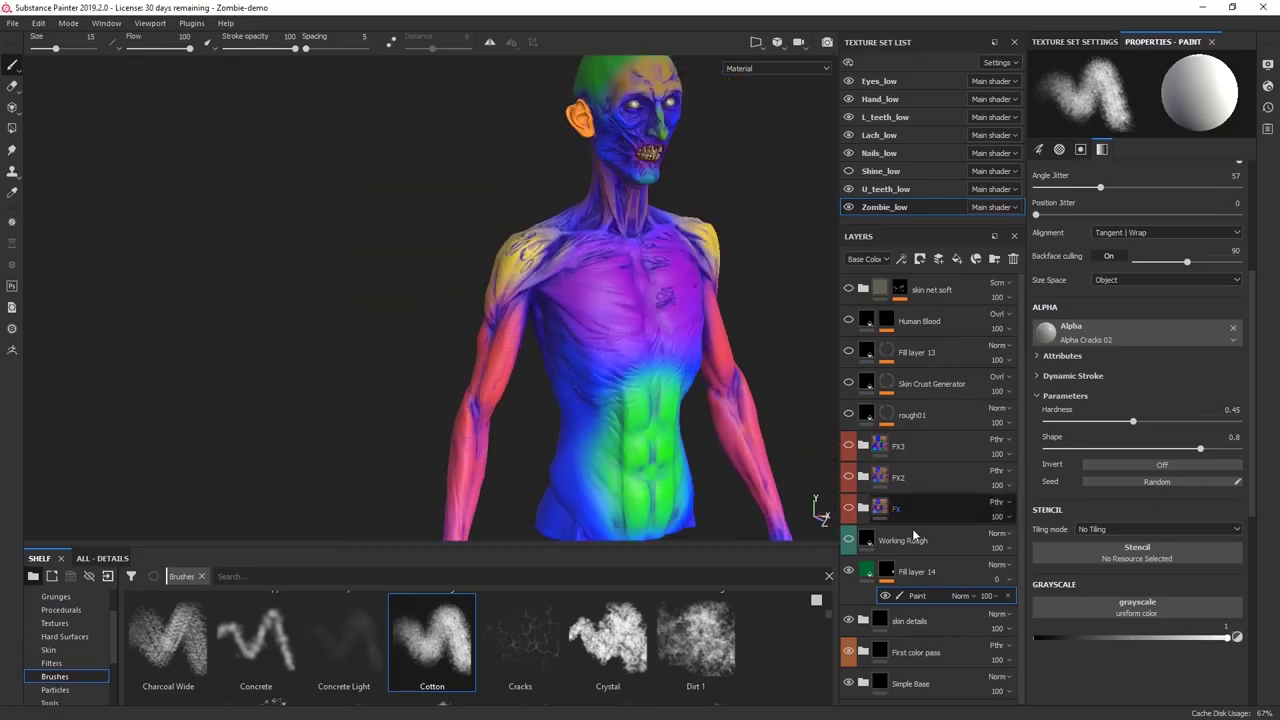
left_click(976, 566)
left_click(1014, 259)
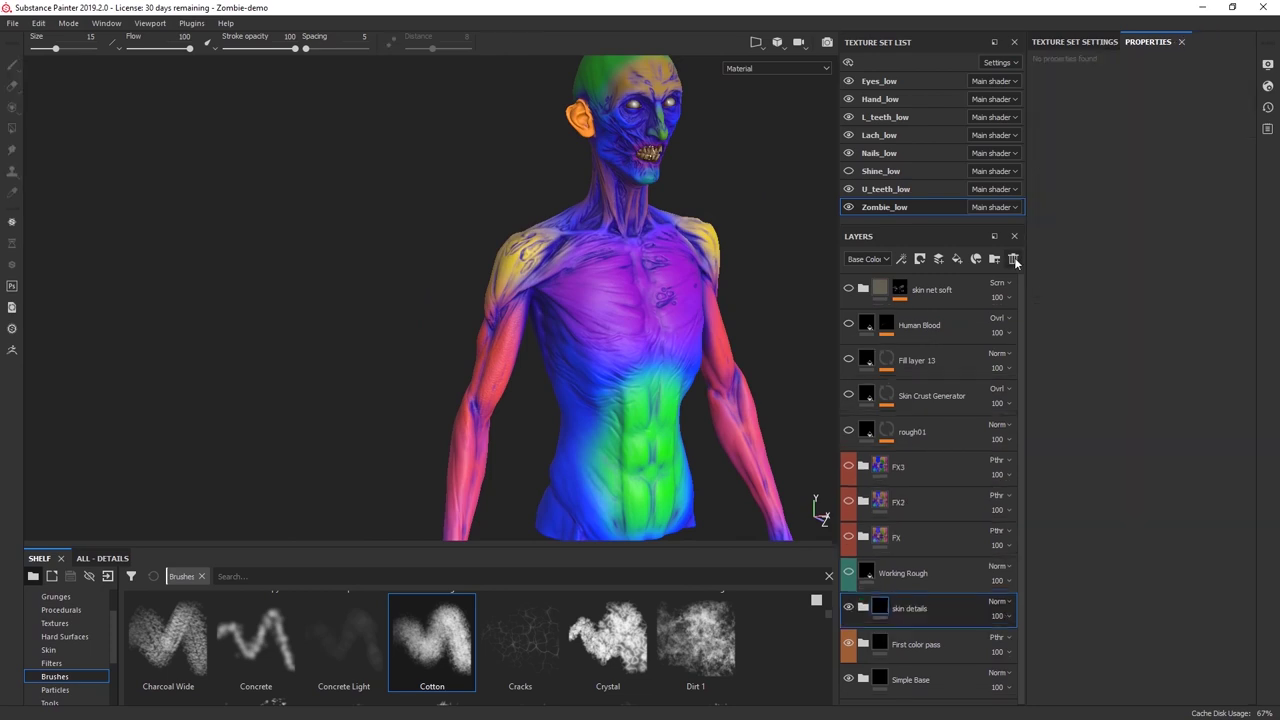
left_click(1005, 580)
left_click_drag(1048, 603, 950, 606)
Make the Working Rough layer and the FX, FX2 and FX3 folders visible on the zombie.
left_click_drag(605, 367, 659, 322, "alt")
middle_click_drag(722, 341, 620, 374, "alt")
left_click(848, 540)
left_click(848, 510)
left_click(849, 510)
left_click(848, 477)
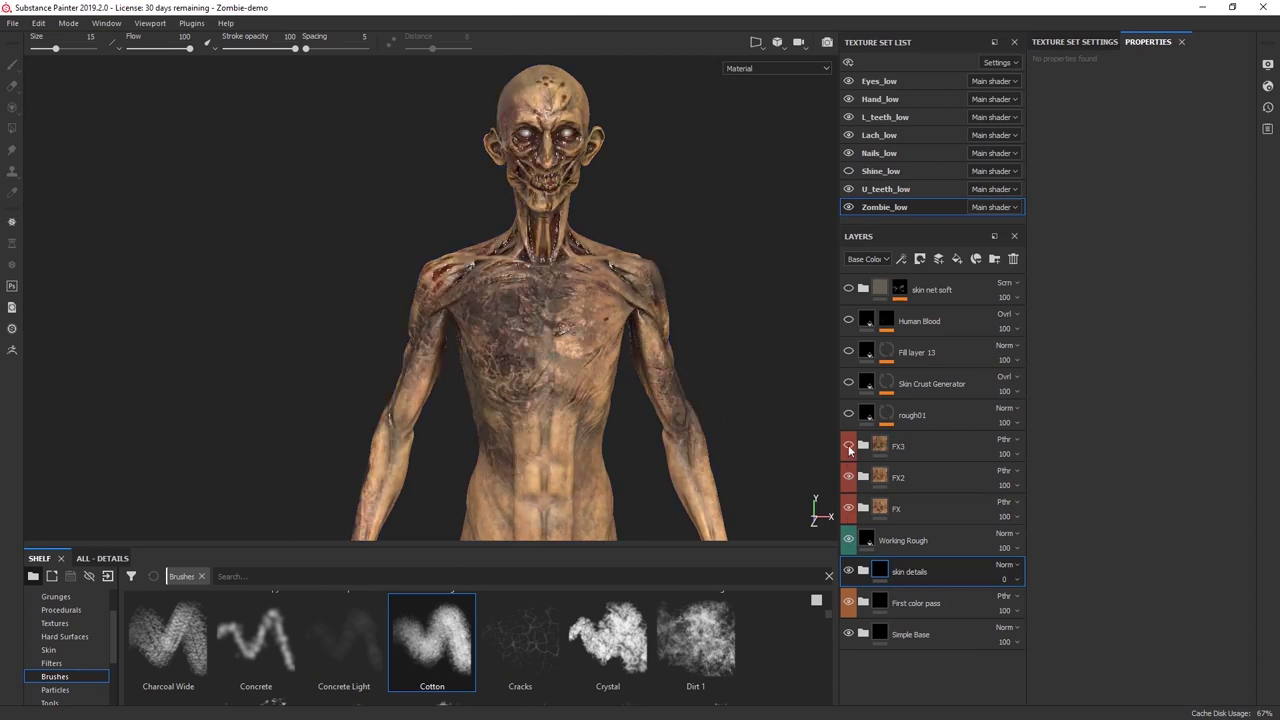
left_click(848, 446)
Turn on the visibility of rough01, Skin Crust Generator, Fill layer 13, Human Blood and the skin net soft folder.
left_click(849, 383)
left_click(849, 352)
left_click(848, 320)
left_click(848, 289)
mouse_move(616, 240)
left_mouse_down("alt")
mouse_move(680, 293)
mouse_move(667, 291)
left_mouse_up("alt")
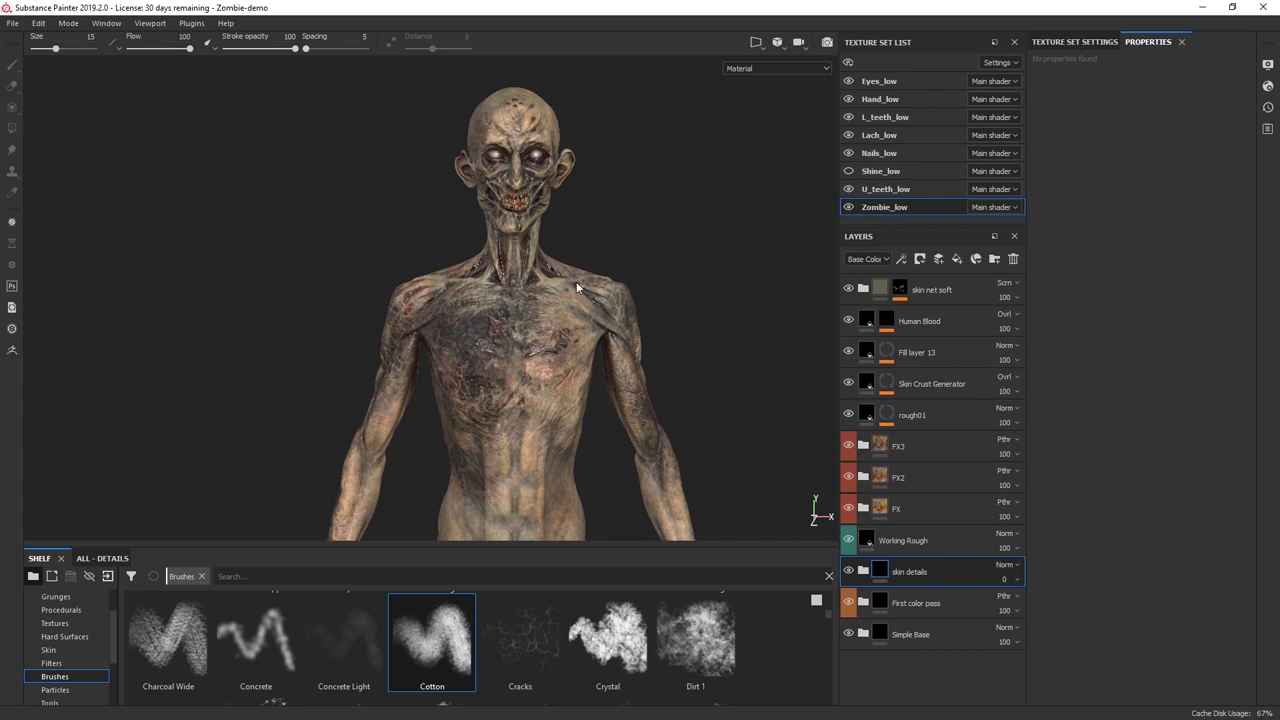
View the All - Details collection of skin materials and return to the brushes collection.
left_click(102, 558)
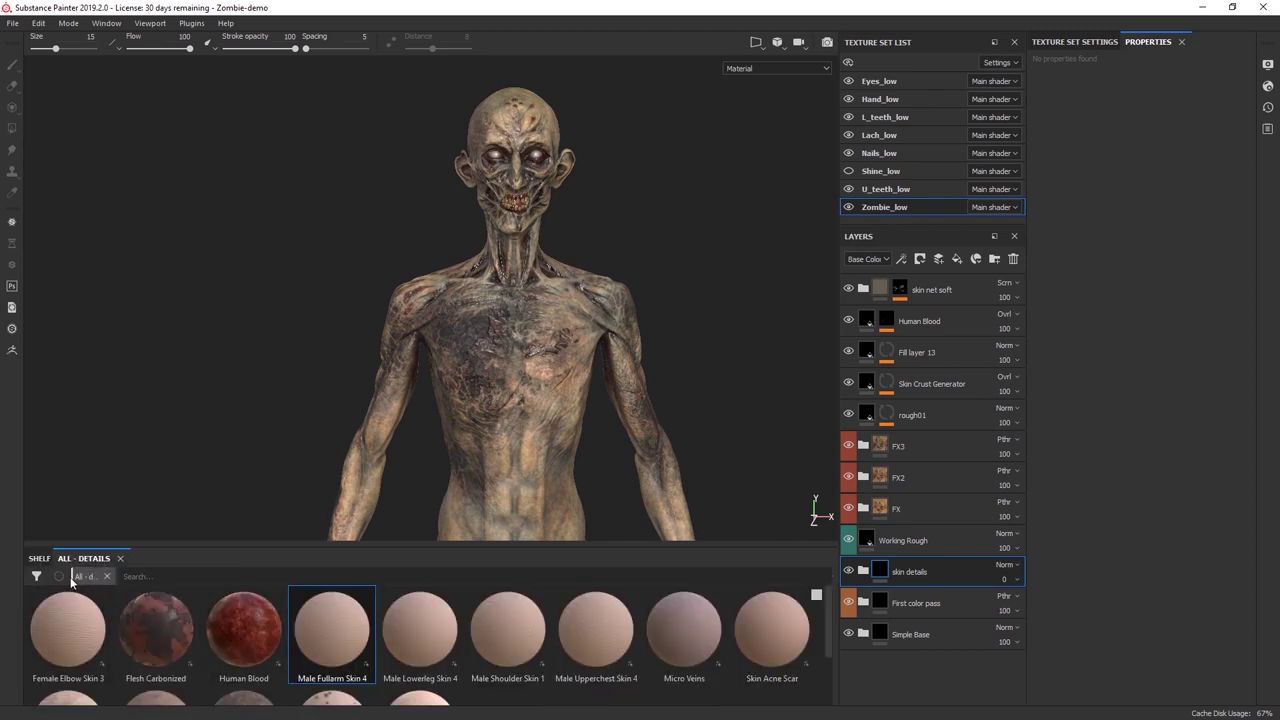
left_click(39, 559)
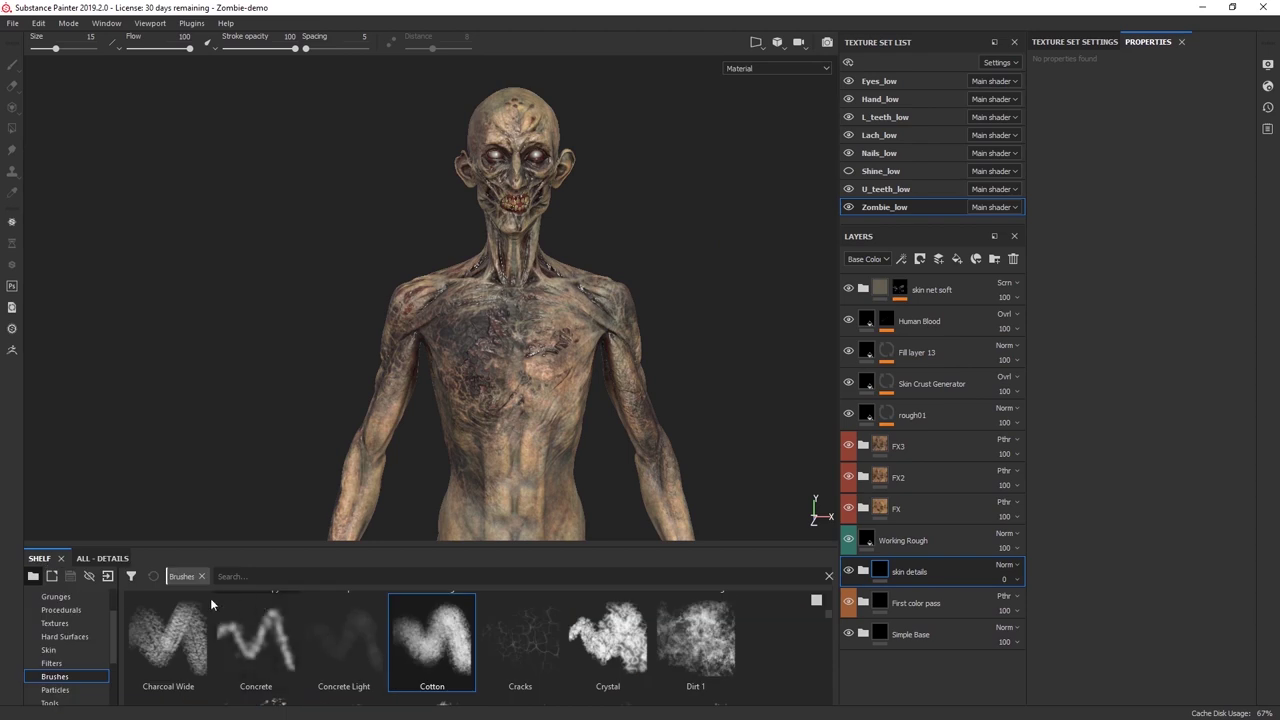